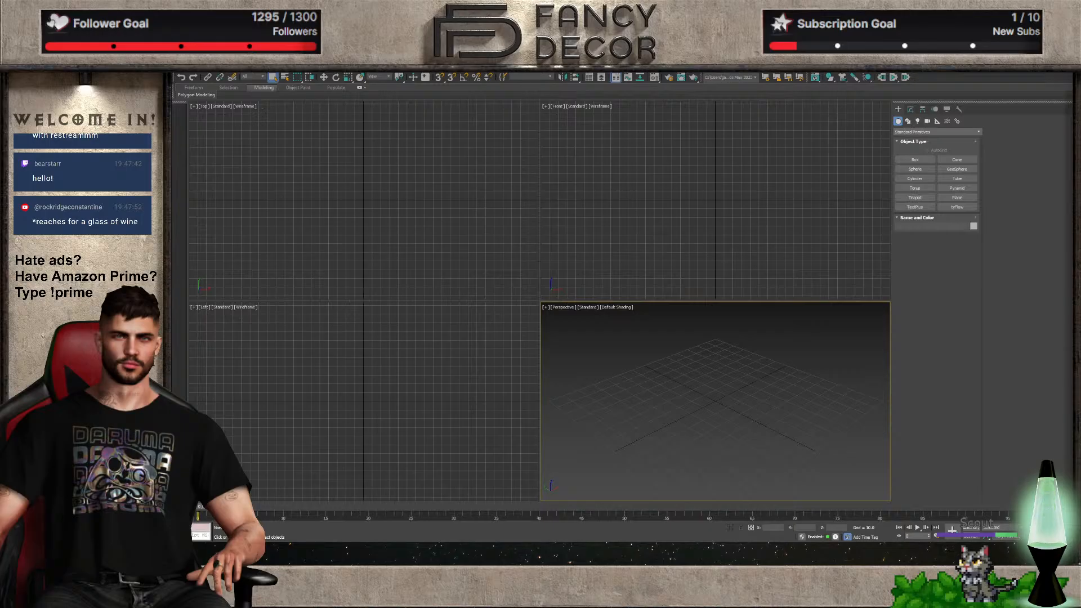
Create a 55 by 55 plane in the maximized front view, display it shaded with edges, and centre it at X 0
{"action": "key", "text": "alt+w"}
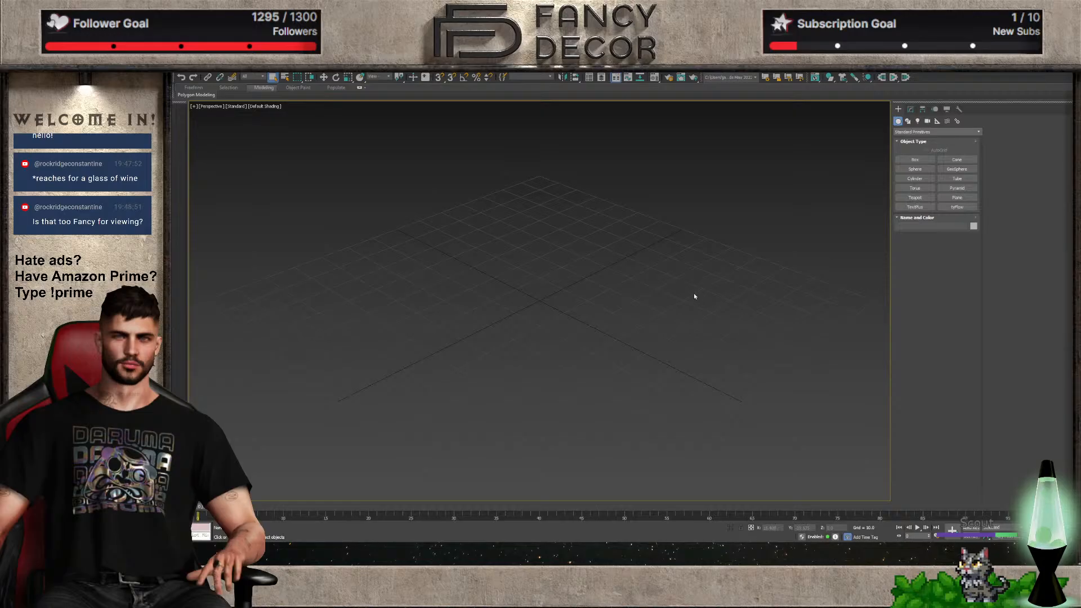
{"action": "key", "text": "f"}
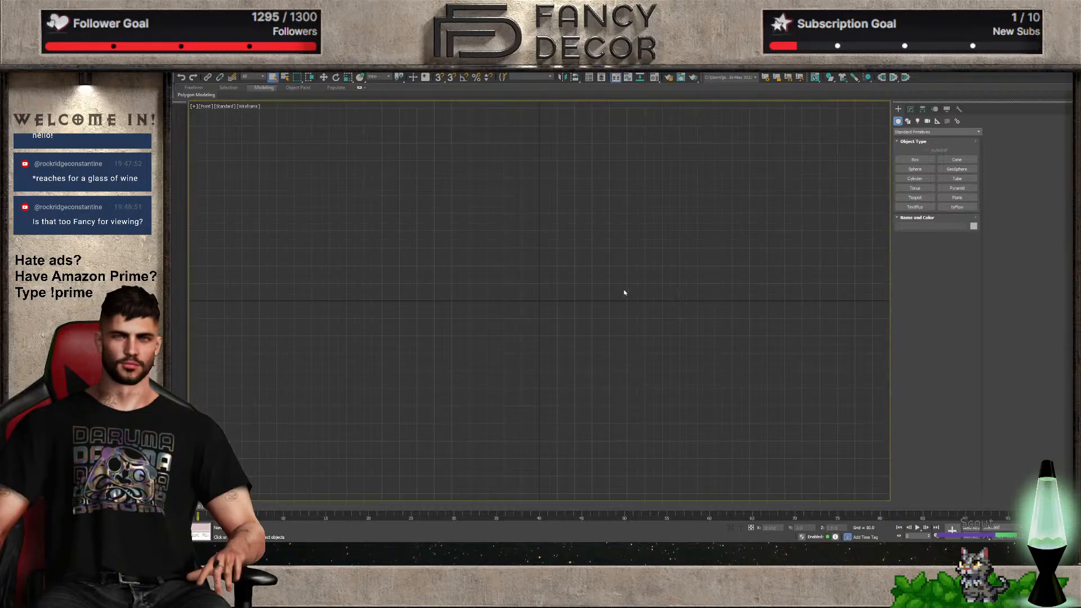
{"action": "left_click", "coordinate": [957, 197]}
{"action": "left_click_drag", "start_coordinate": [474, 225], "coordinate": [609, 360]}
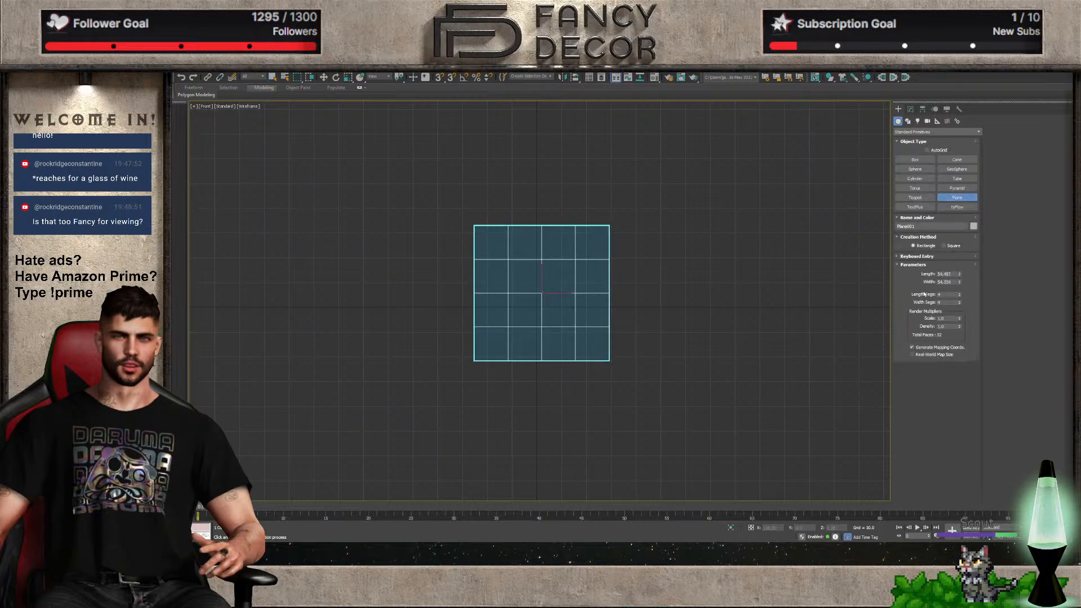
{"action": "double_click", "coordinate": [945, 274]}
{"action": "type", "text": "55"}
{"action": "key", "text": "Tab"}
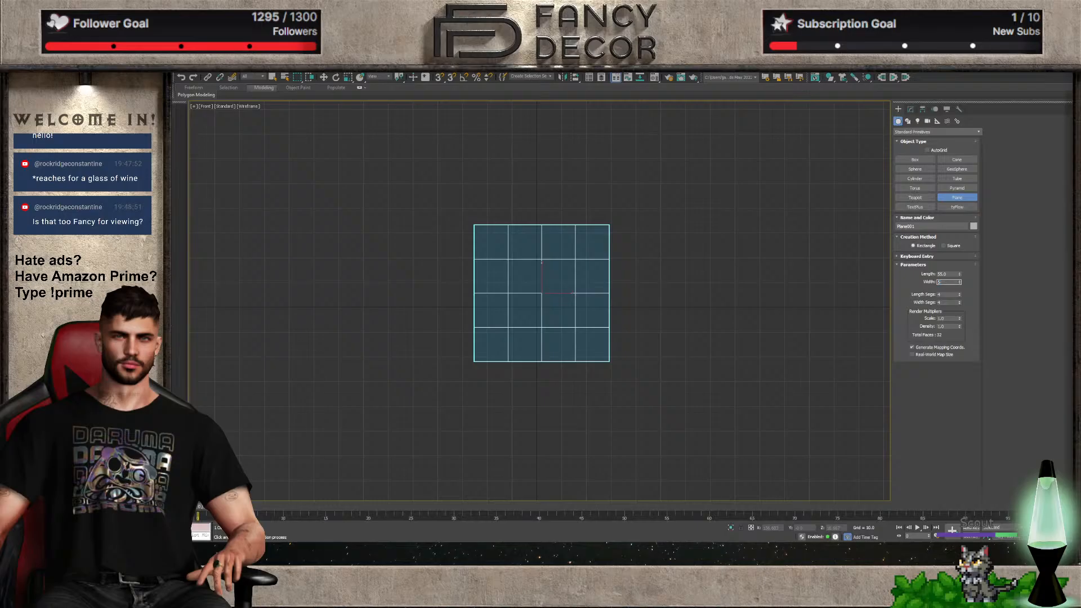
{"action": "type", "text": "55"}
{"action": "key", "text": "Return"}
{"action": "middle_click_drag", "start_coordinate": [572, 299], "coordinate": [630, 299]}
{"action": "key", "text": "F3"}
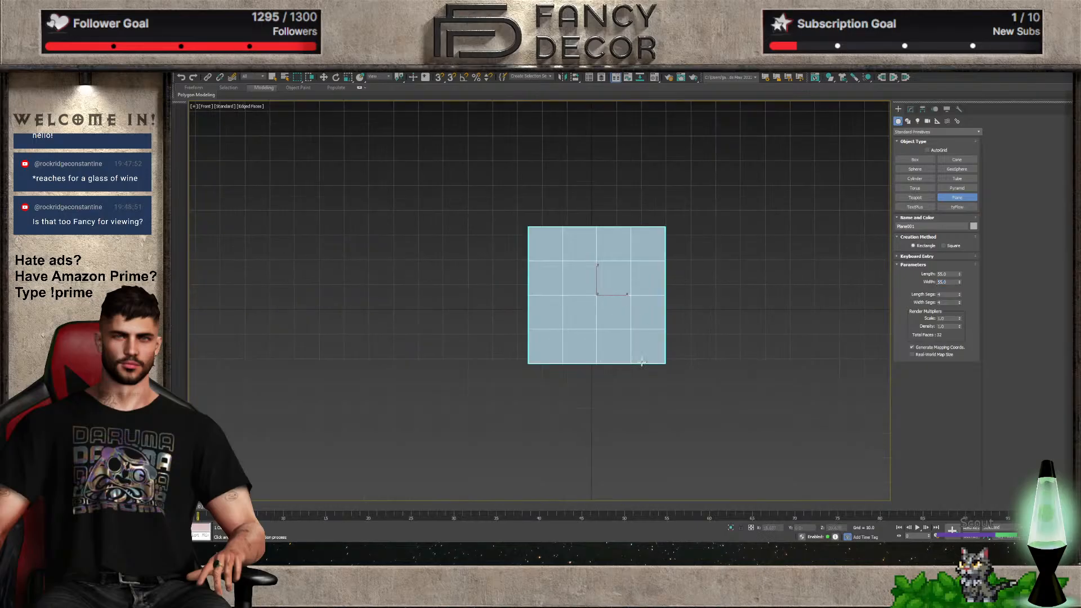
{"action": "key", "text": "w"}
{"action": "right_click", "coordinate": [786, 530]}
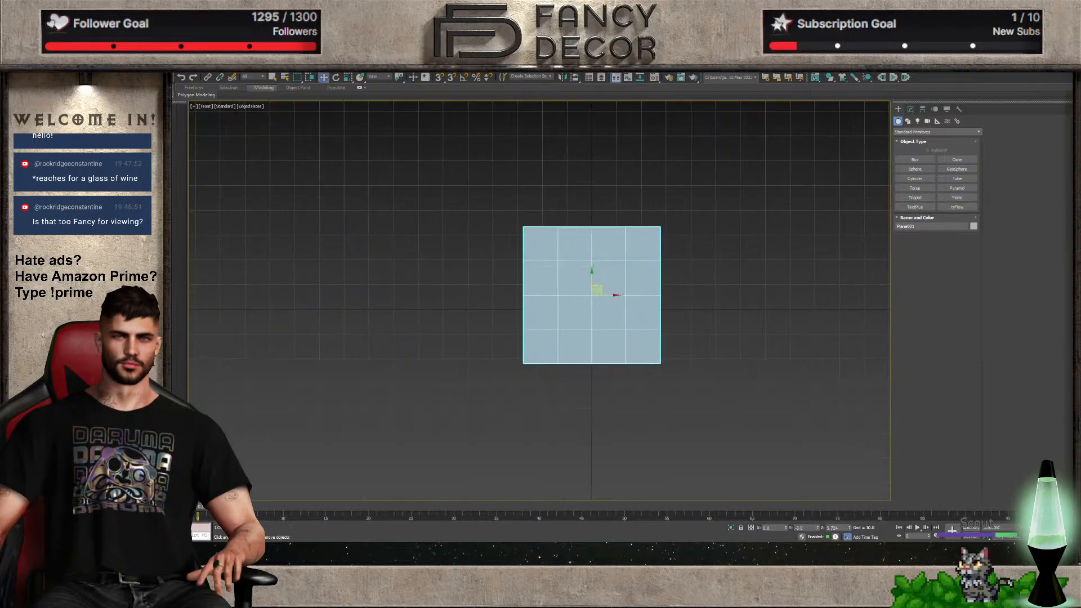
Apply the sailing ship reference photo to the plane, then scale and move the plane to suit the photo's proportions
{"action": "left_click_drag", "start_coordinate": [1072, 225], "coordinate": [601, 276]}
{"action": "scroll", "coordinate": [593, 295], "scroll_direction": "up", "scroll_amount": 7}
{"action": "key", "text": "r"}
{"action": "key", "text": "w"}
{"action": "scroll", "coordinate": [590, 279], "scroll_direction": "down", "scroll_amount": 4}
{"action": "scroll", "coordinate": [601, 276], "scroll_direction": "up", "scroll_amount": 3}
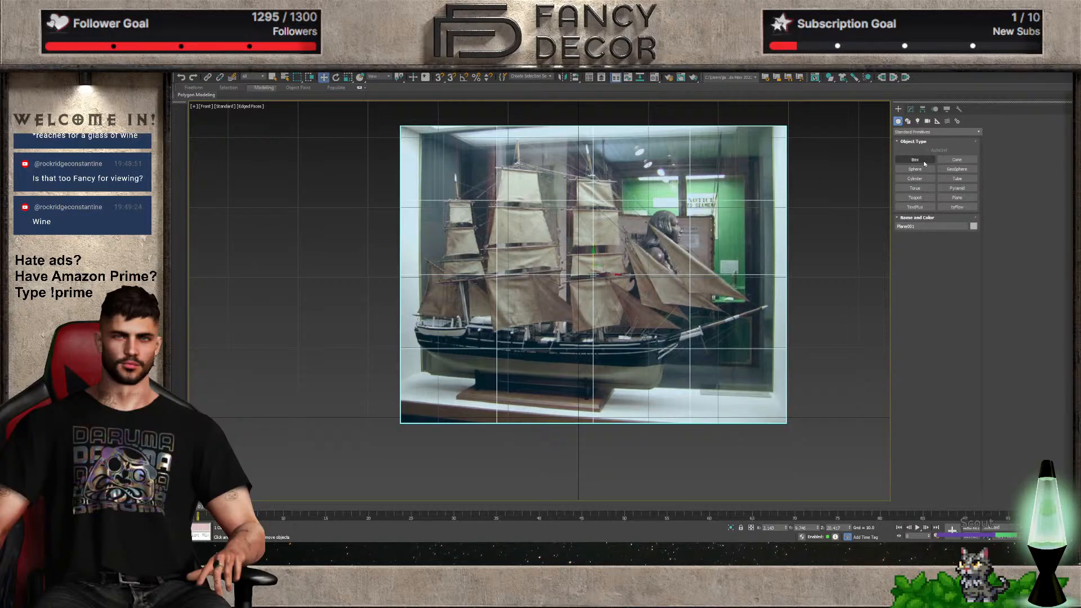
Examine the ship's hull and stern in the reference photo, both close up and as a whole
{"action": "scroll", "coordinate": [448, 383], "scroll_direction": "up", "scroll_amount": 10}
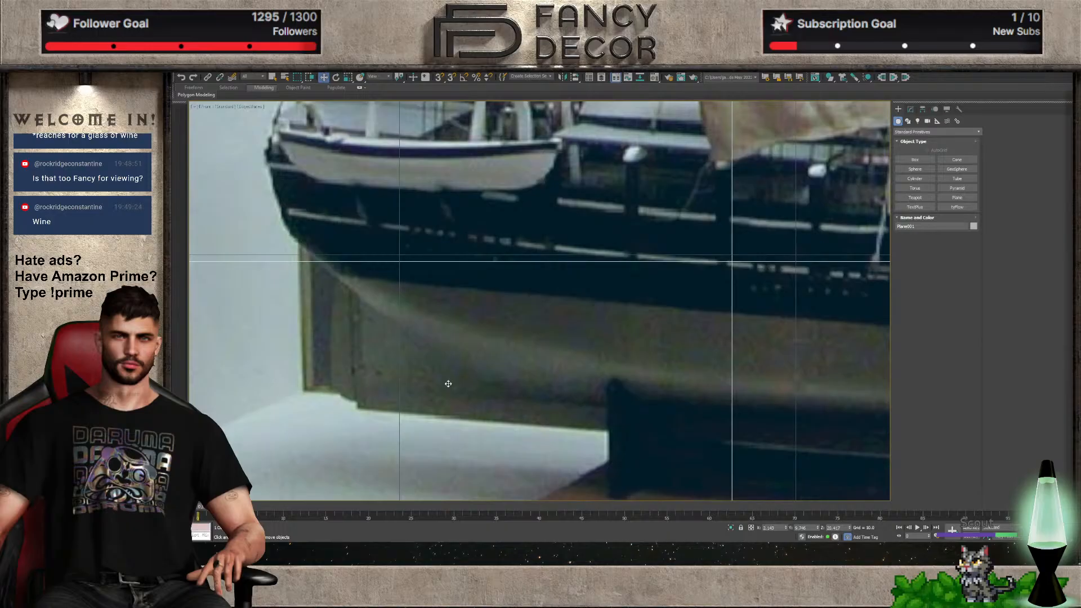
{"action": "scroll", "coordinate": [448, 383], "scroll_direction": "down", "scroll_amount": 5}
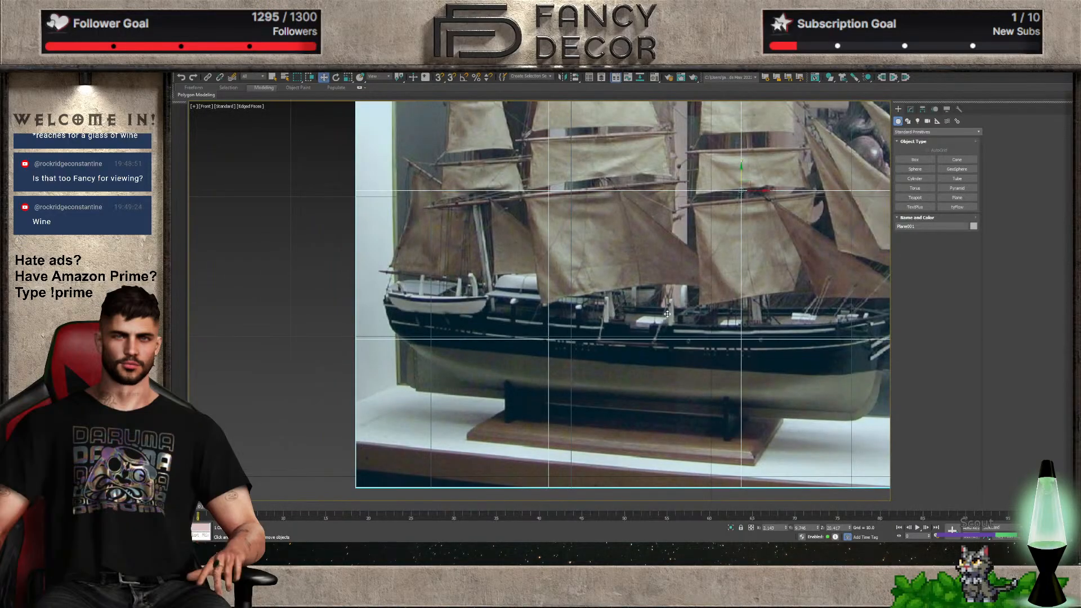
{"action": "scroll", "coordinate": [660, 310], "scroll_direction": "down", "scroll_amount": 2}
{"action": "scroll", "coordinate": [660, 311], "scroll_direction": "down", "scroll_amount": 2}
{"action": "middle_click_drag", "start_coordinate": [776, 290], "coordinate": [685, 332]}
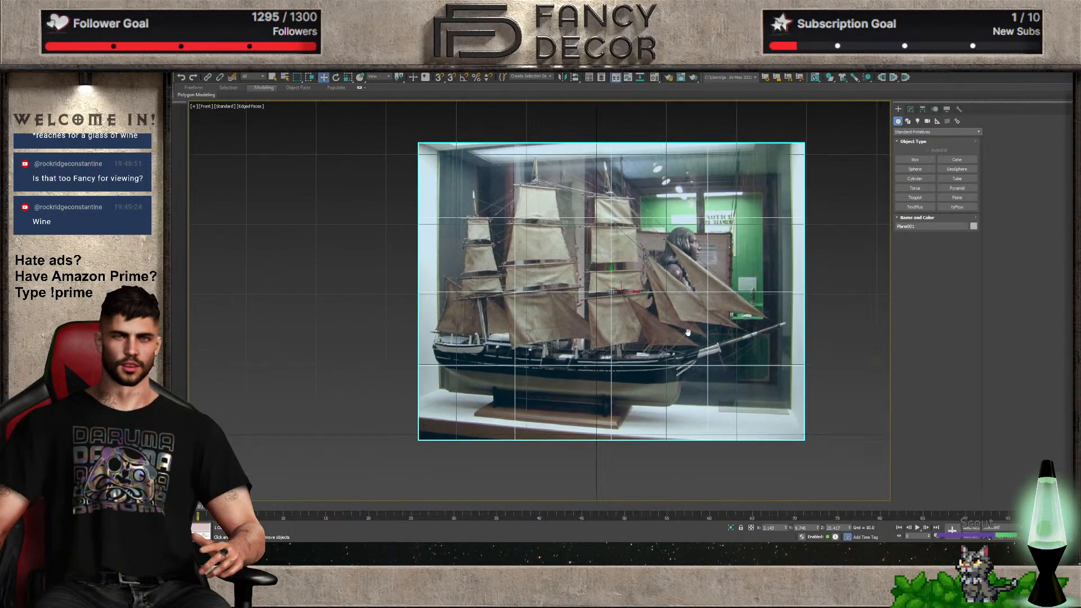
{"action": "scroll", "coordinate": [684, 332], "scroll_direction": "up", "scroll_amount": 2}
{"action": "scroll", "coordinate": [637, 318], "scroll_direction": "down", "scroll_amount": 2}
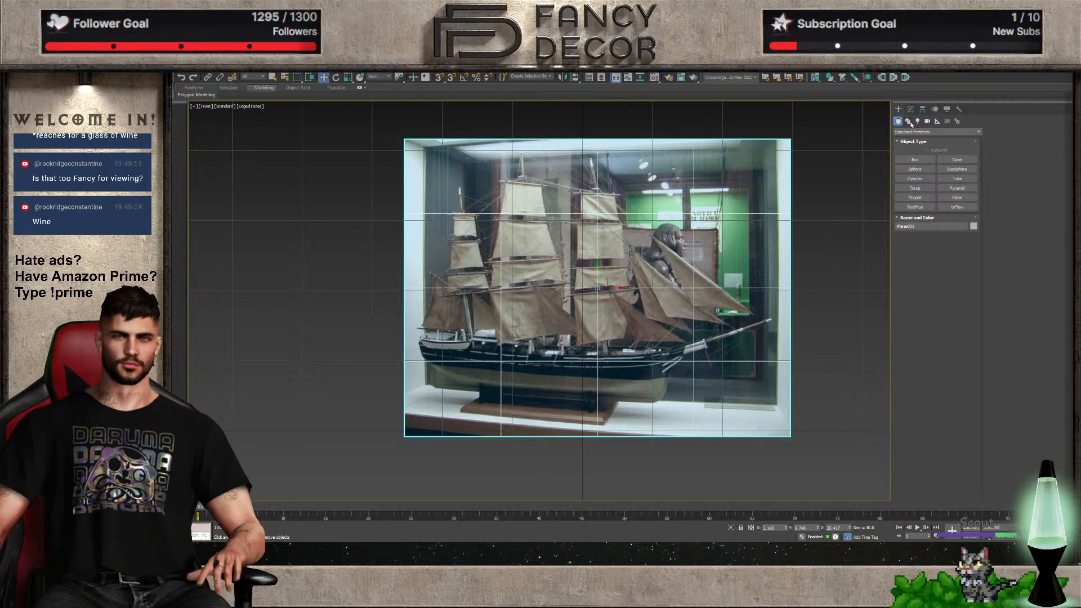
Create a box about 7.3 long, 30.5 wide and 5.2 high from the top view and move it over the photographed hull
{"action": "left_click", "coordinate": [915, 160]}
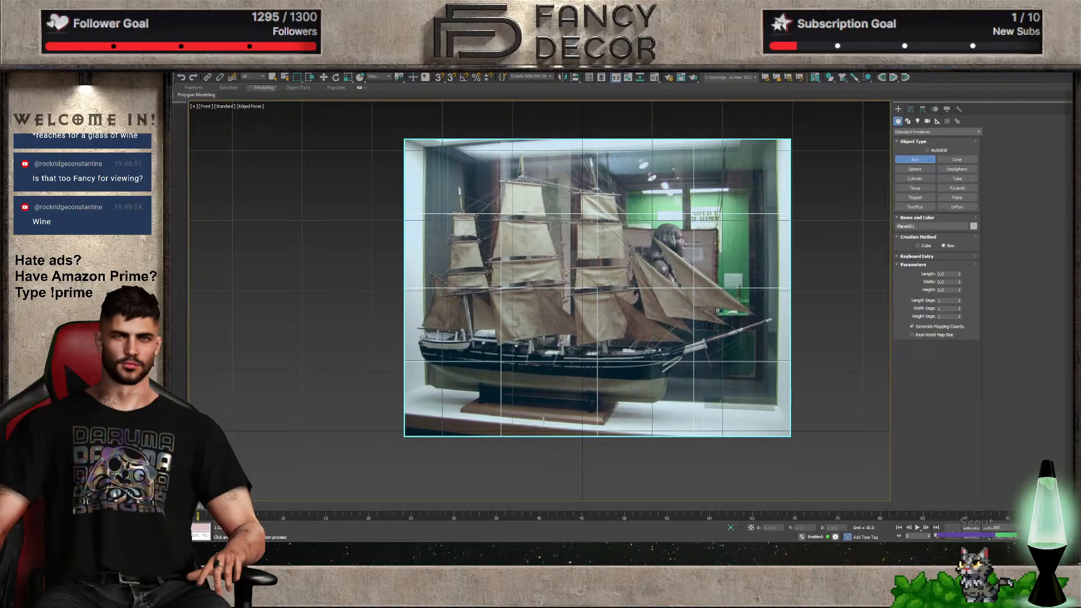
{"action": "key", "text": "t"}
{"action": "left_click_drag", "start_coordinate": [487, 284], "coordinate": [701, 336]}
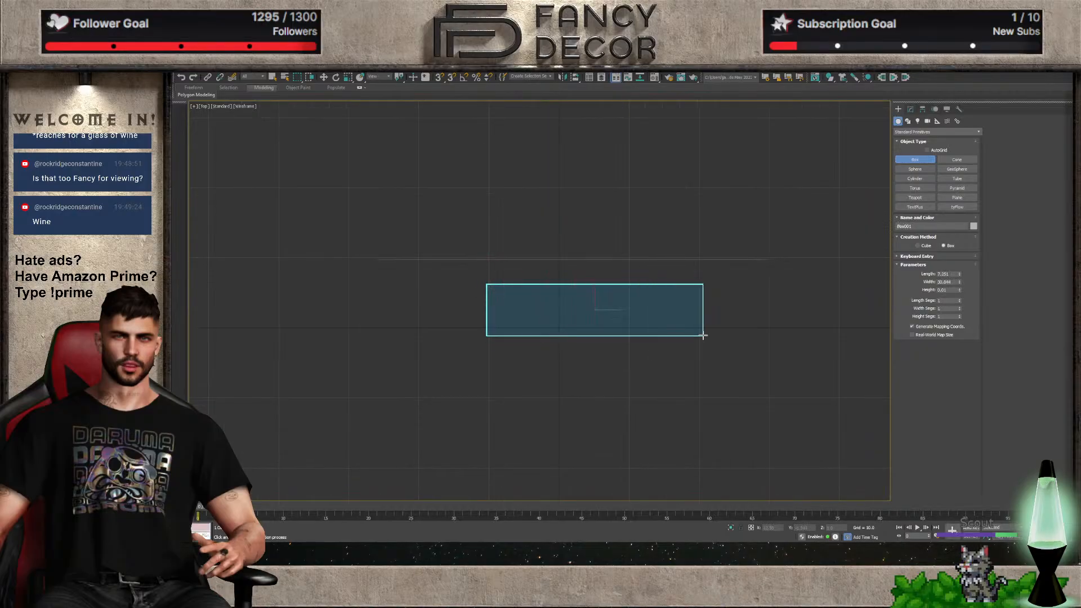
{"action": "key", "text": "f"}
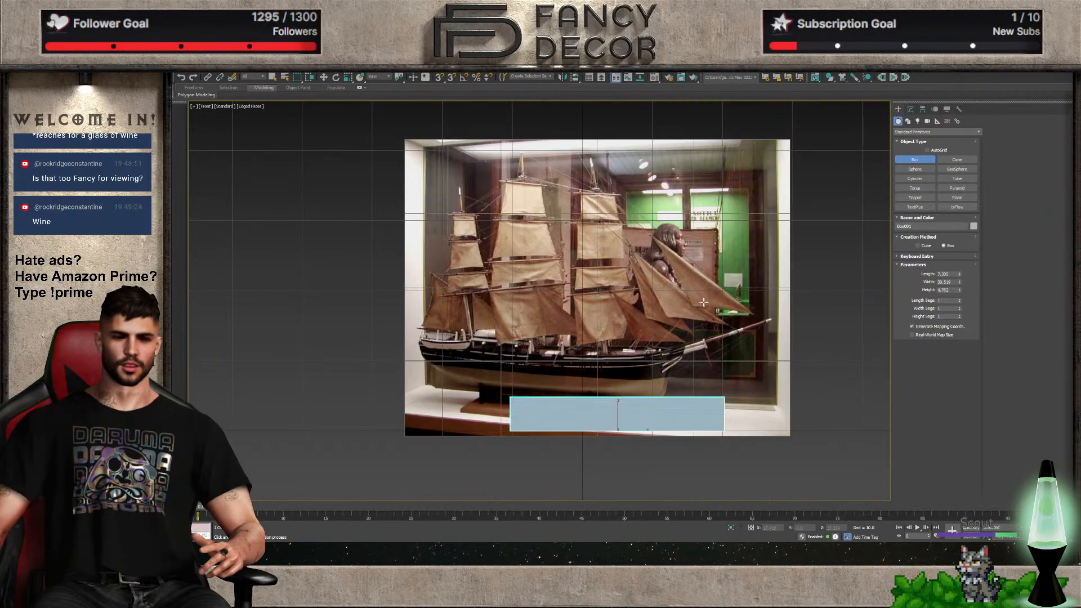
{"action": "key", "text": "w"}
{"action": "left_click_drag", "start_coordinate": [618, 429], "coordinate": [555, 399]}
Convert the hull box to an Editable Poly
{"action": "left_click", "coordinate": [910, 109]}
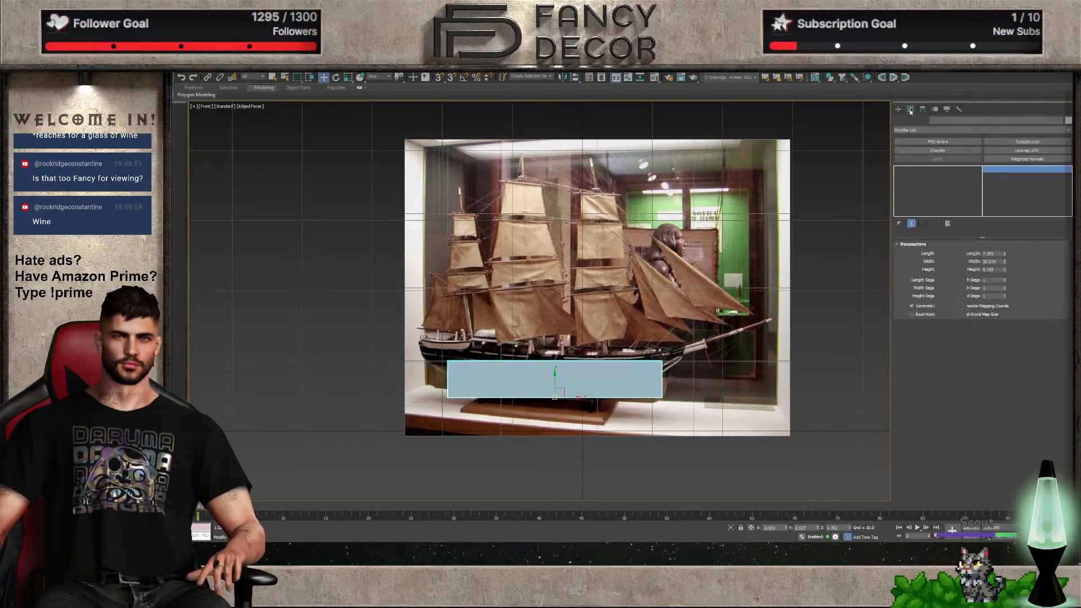
{"action": "middle_click_drag", "start_coordinate": [616, 319], "coordinate": [697, 287]}
{"action": "scroll", "coordinate": [639, 325], "scroll_direction": "up", "scroll_amount": 4}
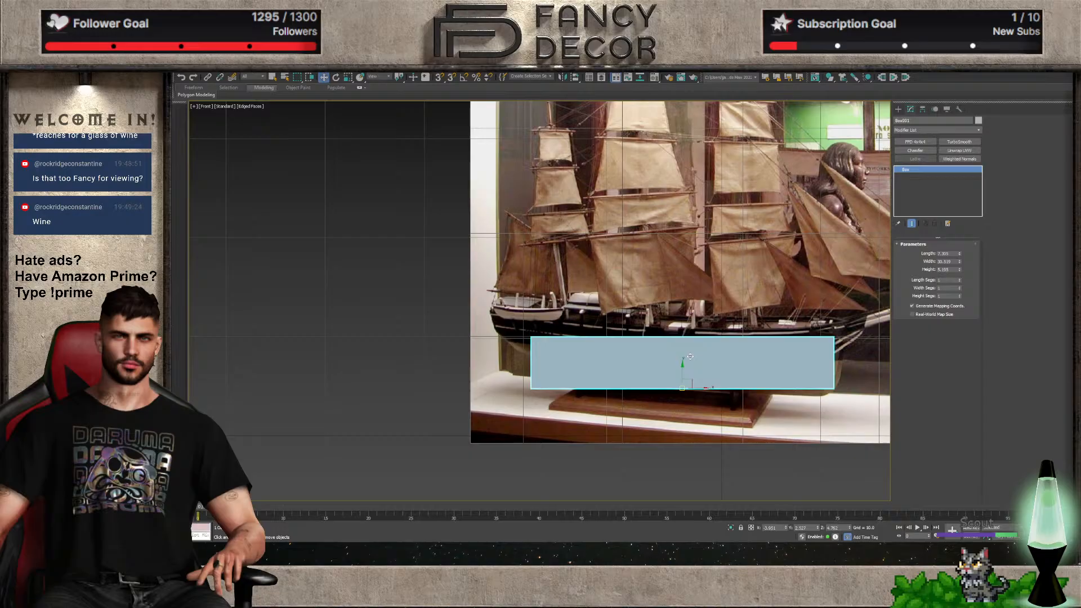
{"action": "scroll", "coordinate": [639, 324], "scroll_direction": "down", "scroll_amount": 4}
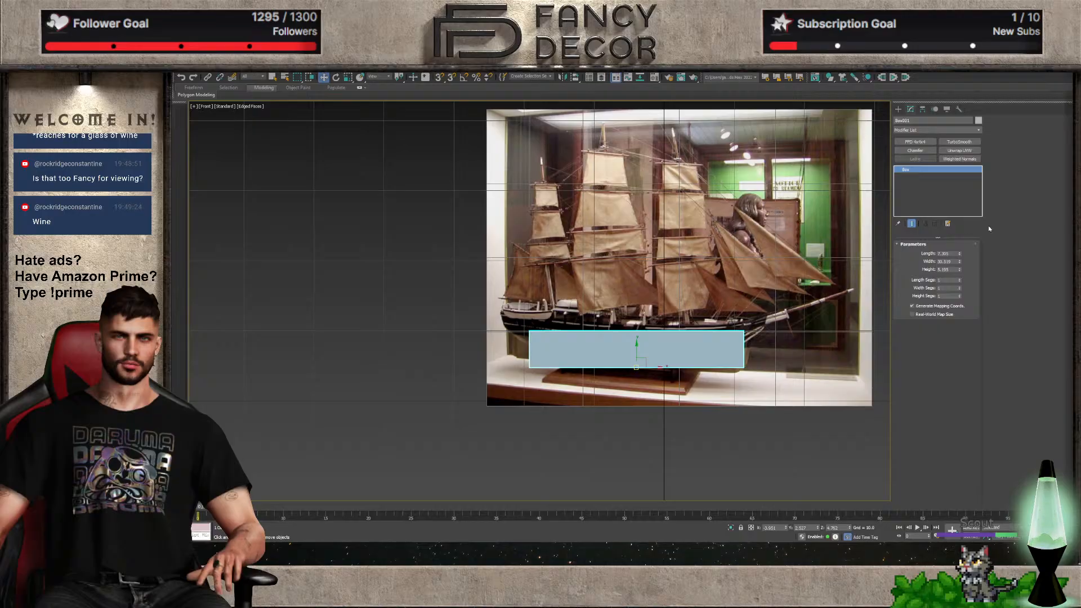
{"action": "key", "text": "ctrl+e"}
{"action": "middle_click_drag", "start_coordinate": [796, 290], "coordinate": [808, 286]}
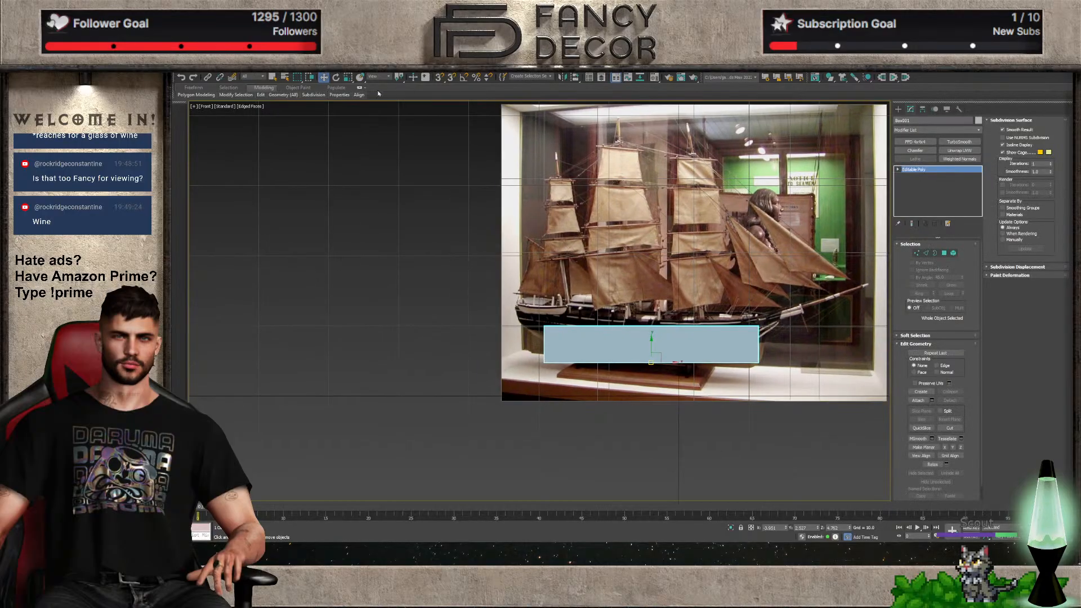
Insert five vertical and two horizontal edge loops around the hull box
{"action": "left_click", "coordinate": [926, 255]}
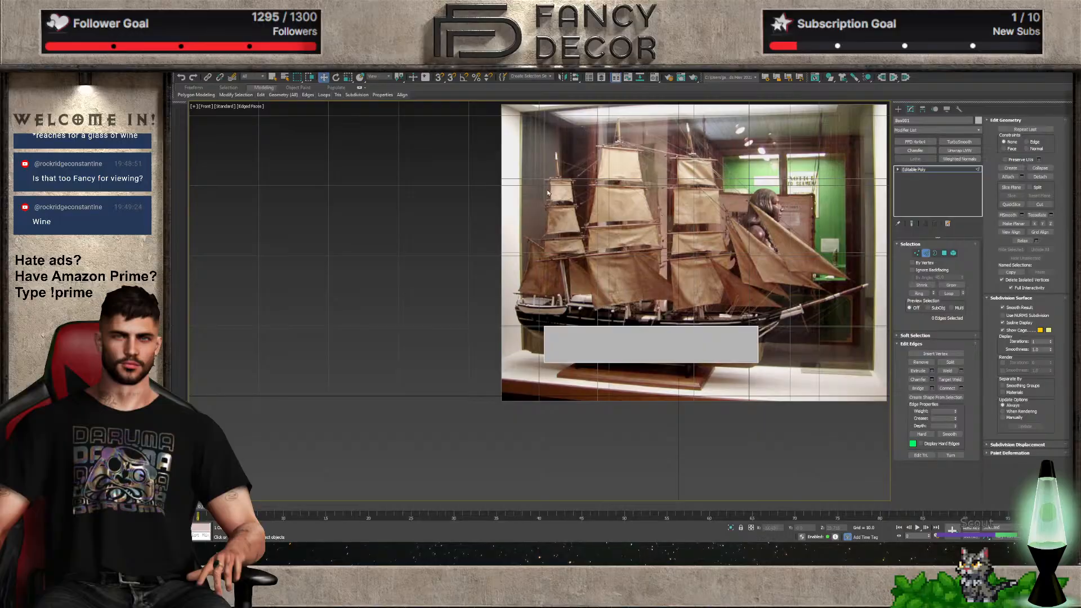
{"action": "left_click", "coordinate": [306, 125]}
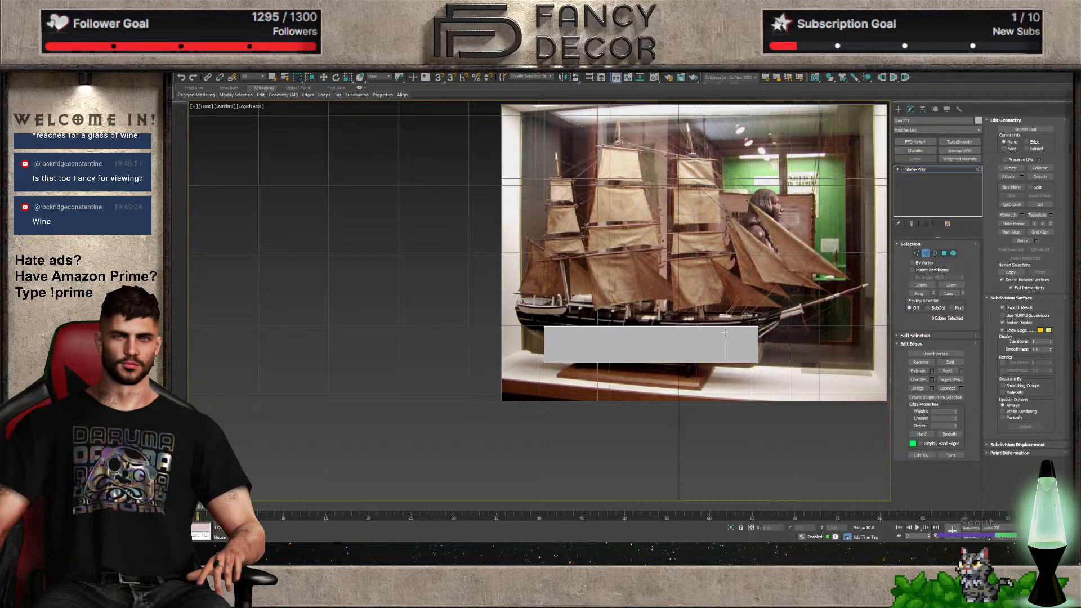
{"action": "left_click", "coordinate": [573, 333]}
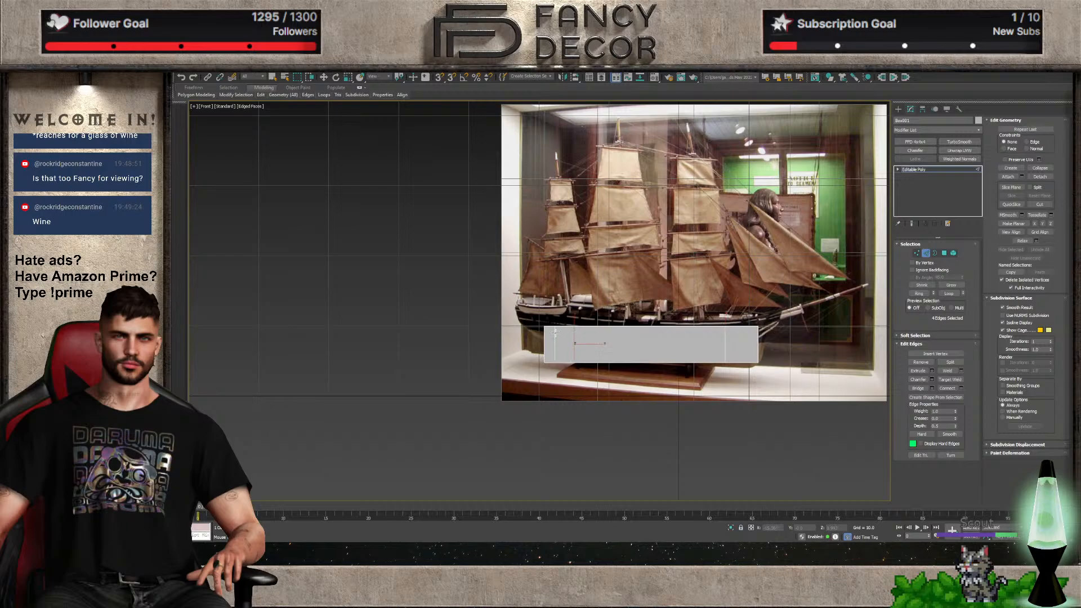
{"action": "left_click", "coordinate": [573, 351]}
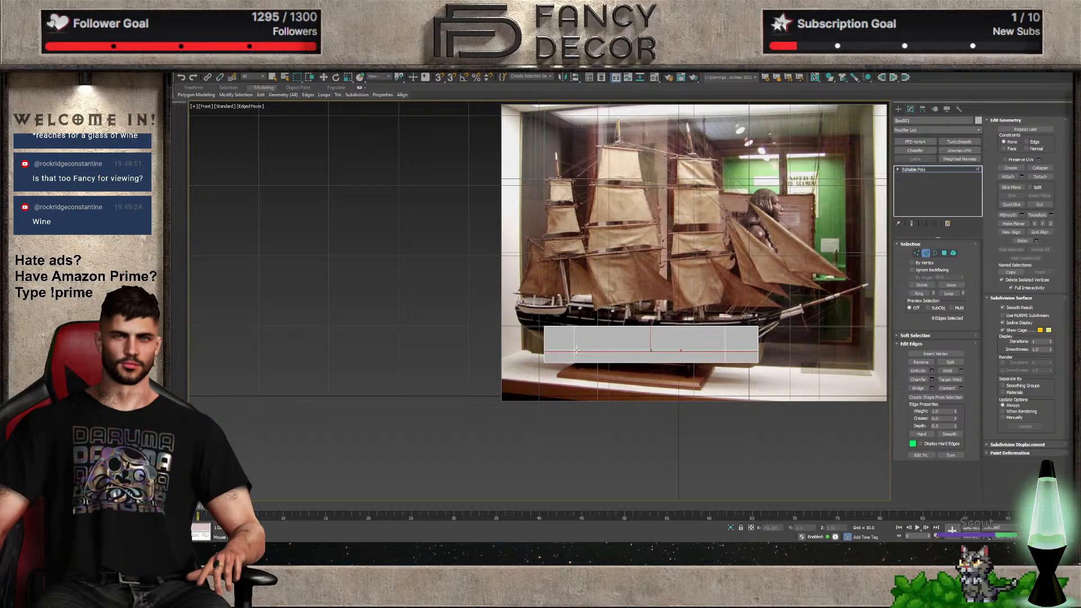
{"action": "left_click", "coordinate": [650, 345]}
{"action": "left_click", "coordinate": [614, 346]}
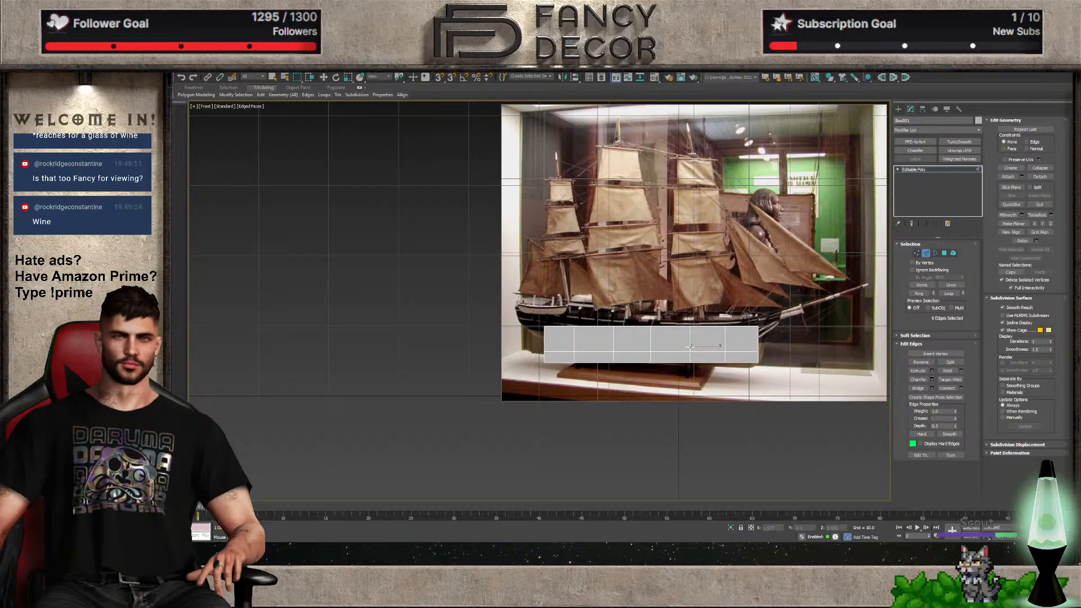
{"action": "left_click", "coordinate": [690, 346]}
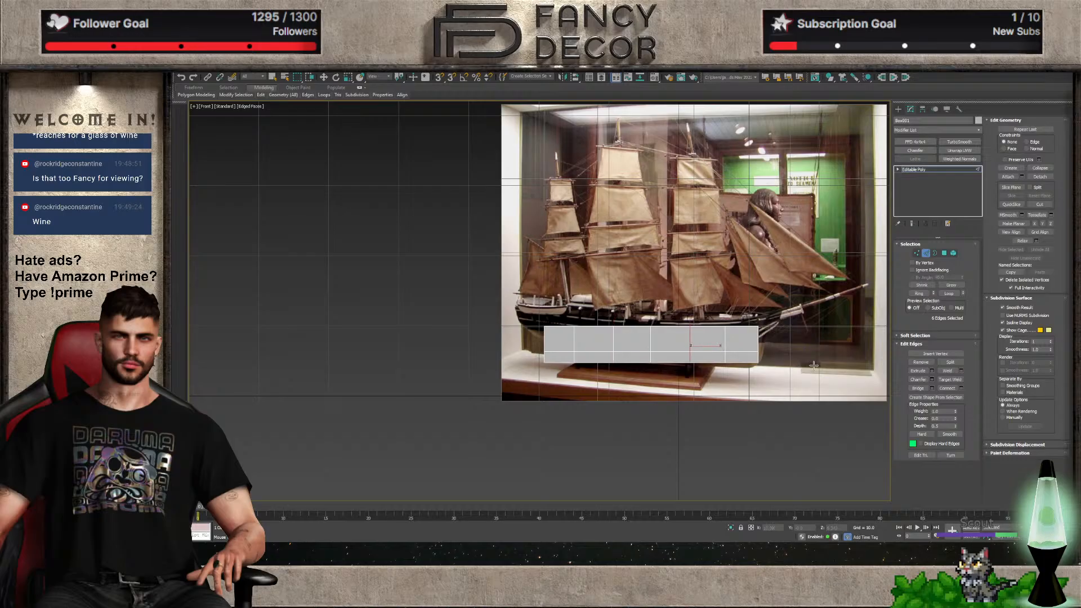
{"action": "double_click", "coordinate": [728, 337]}
{"action": "key", "text": "w"}
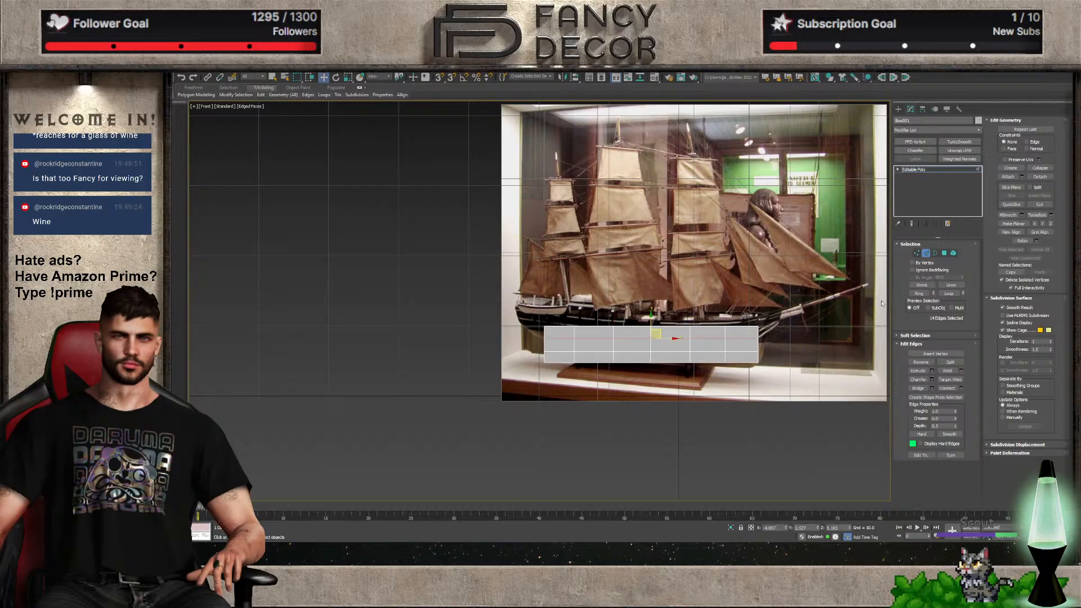
Scale the hull's bottom corner vertices at both ends inward to bevel the underside
{"action": "left_click", "coordinate": [916, 253]}
{"action": "scroll", "coordinate": [754, 360], "scroll_direction": "up", "scroll_amount": 5}
{"action": "left_click_drag", "start_coordinate": [752, 363], "coordinate": [753, 346]}
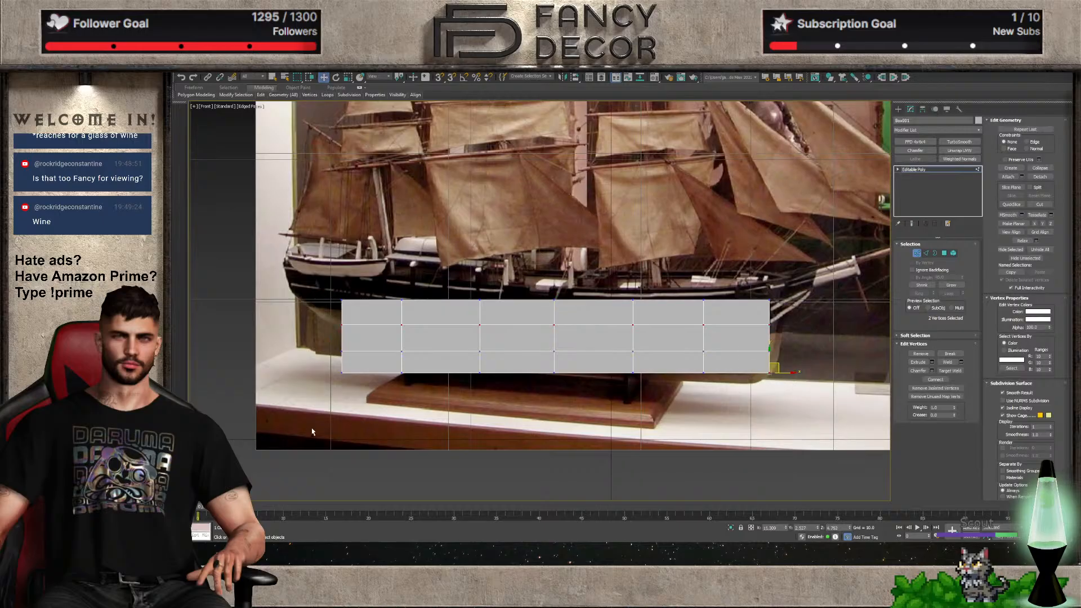
{"action": "left_click_drag", "start_coordinate": [370, 368], "coordinate": [371, 370], "text": "ctrl"}
{"action": "key", "text": "r"}
{"action": "left_click_drag", "start_coordinate": [582, 373], "coordinate": [560, 389]}
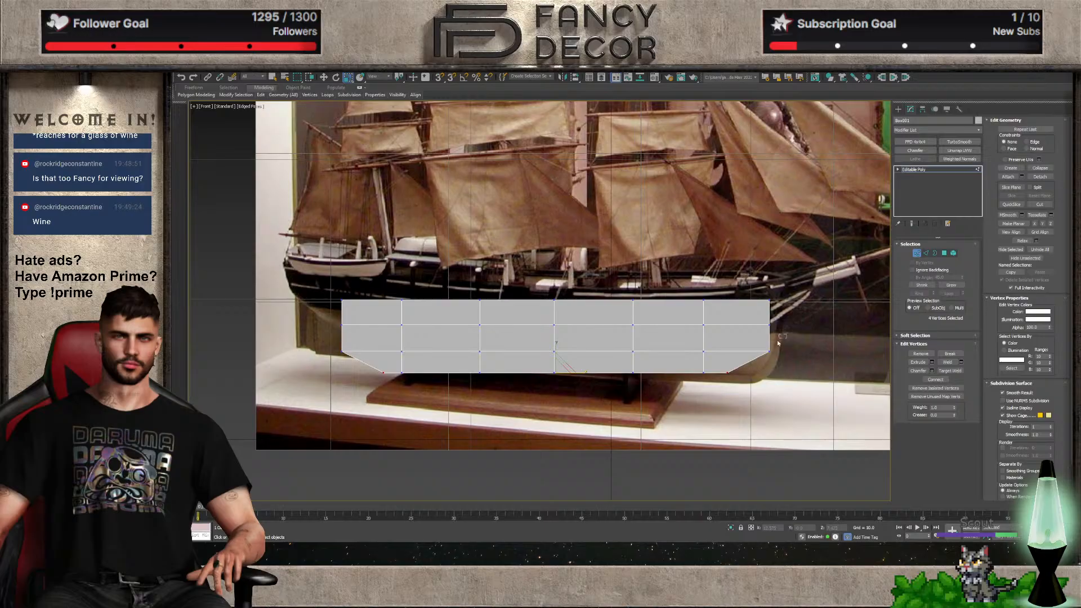
Move the lower side vertices at bow and stern inward to taper the hull's ends, then leave vertex editing
{"action": "mouse_move", "coordinate": [778, 338]}
{"action": "left_mouse_down"}
{"action": "mouse_move", "coordinate": [763, 358]}
{"action": "mouse_move", "coordinate": [772, 350]}
{"action": "left_mouse_up"}
{"action": "key", "text": "w"}
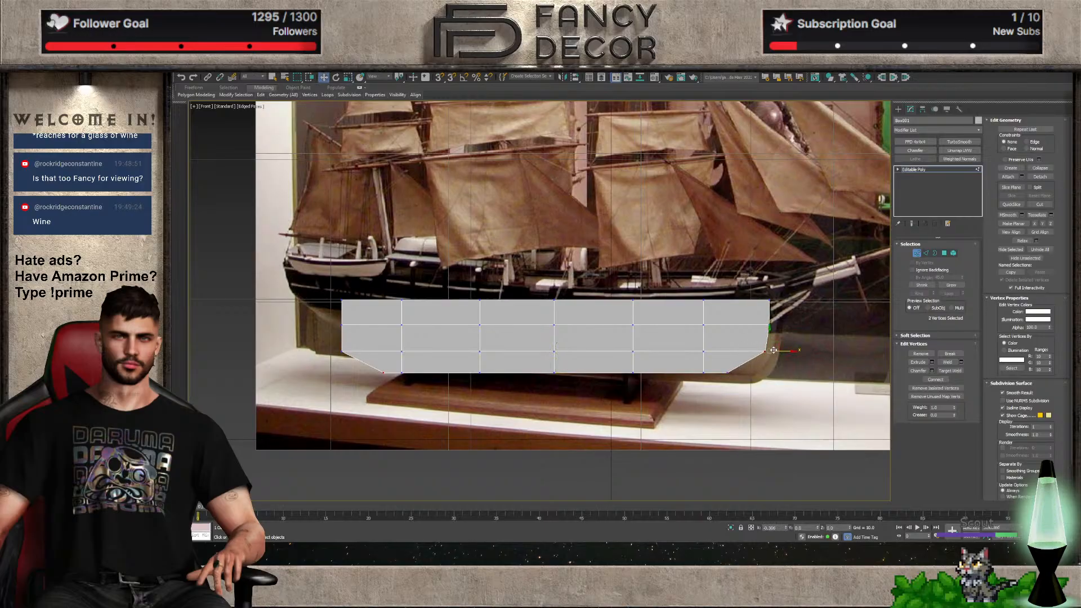
{"action": "left_click_drag", "start_coordinate": [376, 359], "coordinate": [393, 355]}
{"action": "left_click", "coordinate": [916, 253]}
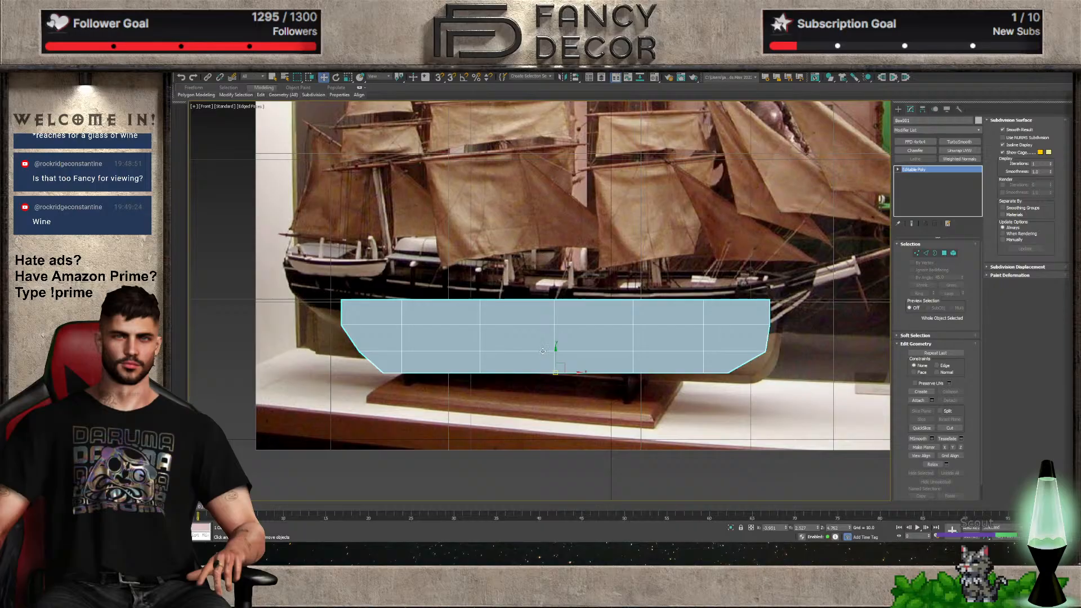
Move and enlarge the whole hull block to fit the ship in the photo, then switch to the top view
{"action": "left_click_drag", "start_coordinate": [542, 351], "coordinate": [510, 441]}
{"action": "key", "text": "r"}
{"action": "key", "text": "w"}
{"action": "key", "text": "t"}
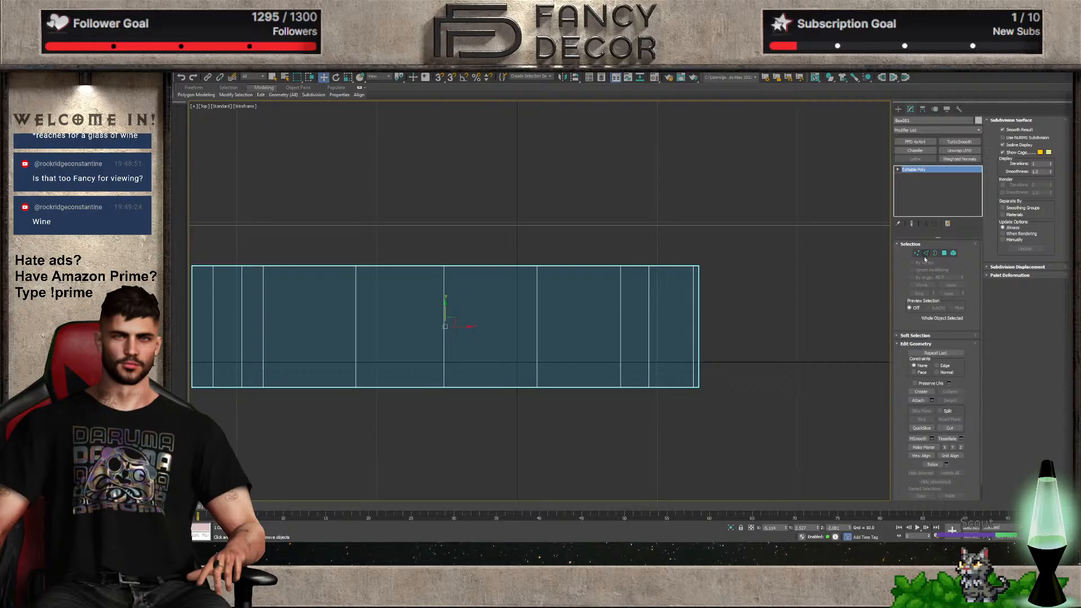
{"action": "left_click", "coordinate": [916, 253]}
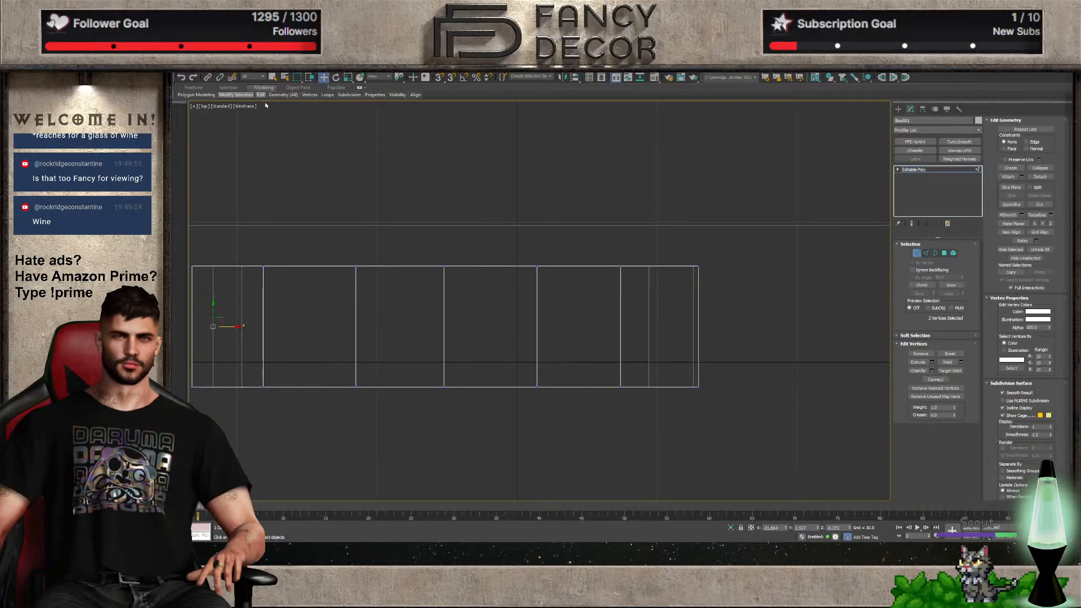
{"action": "key", "text": "alt+shift+w"}
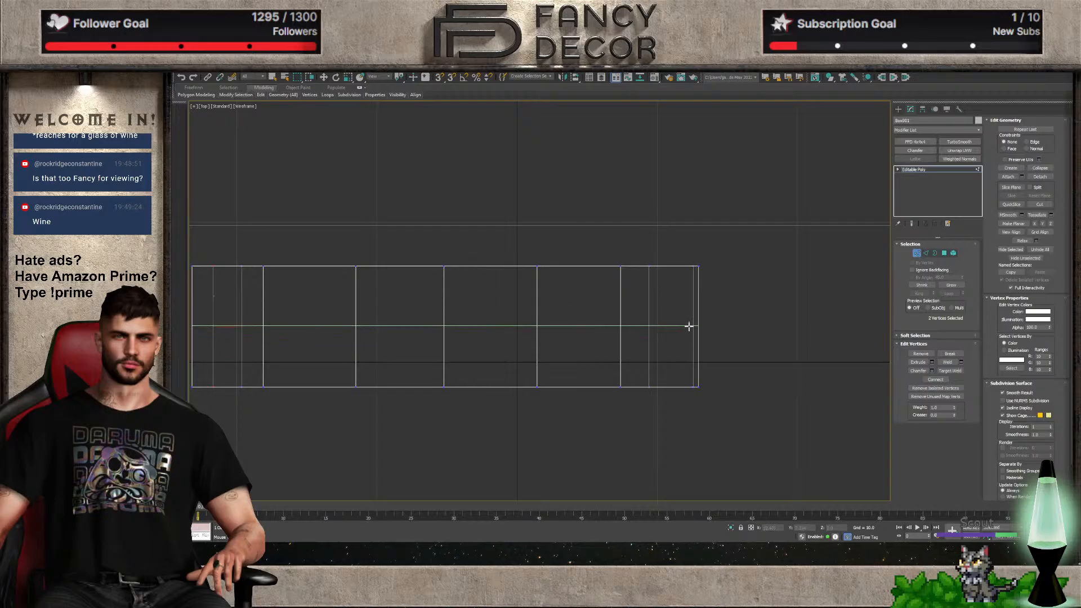
{"action": "right_click", "coordinate": [721, 333]}
Connect the crosswise edges to insert two lengthwise edge loops along the whole hull
{"action": "left_click", "coordinate": [926, 253]}
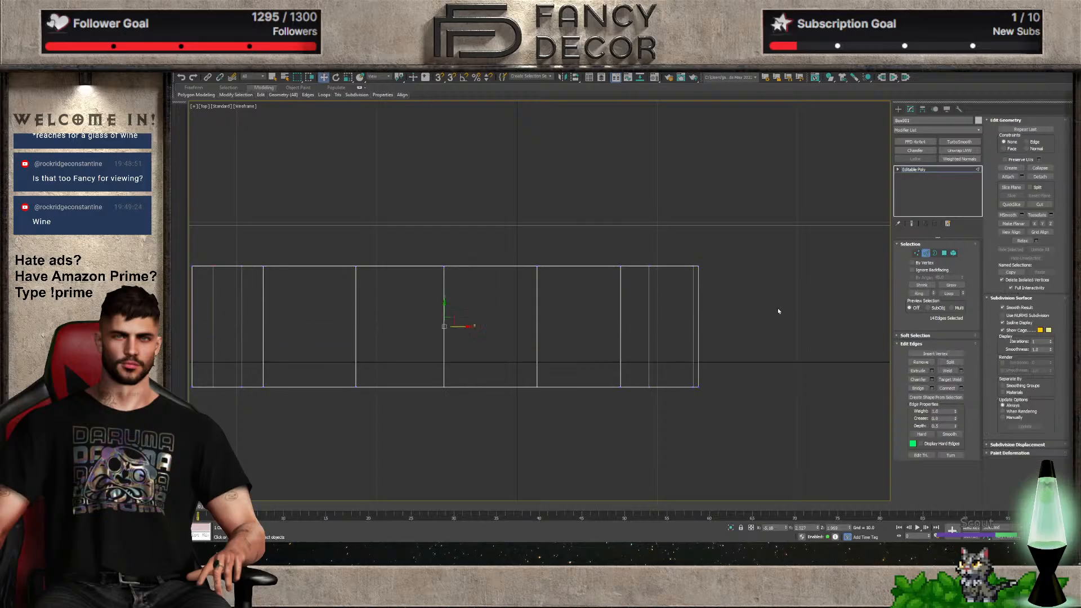
{"action": "scroll", "coordinate": [777, 309], "scroll_direction": "down", "scroll_amount": 5}
{"action": "left_click_drag", "start_coordinate": [473, 321], "coordinate": [794, 338]}
{"action": "left_click", "coordinate": [955, 389]}
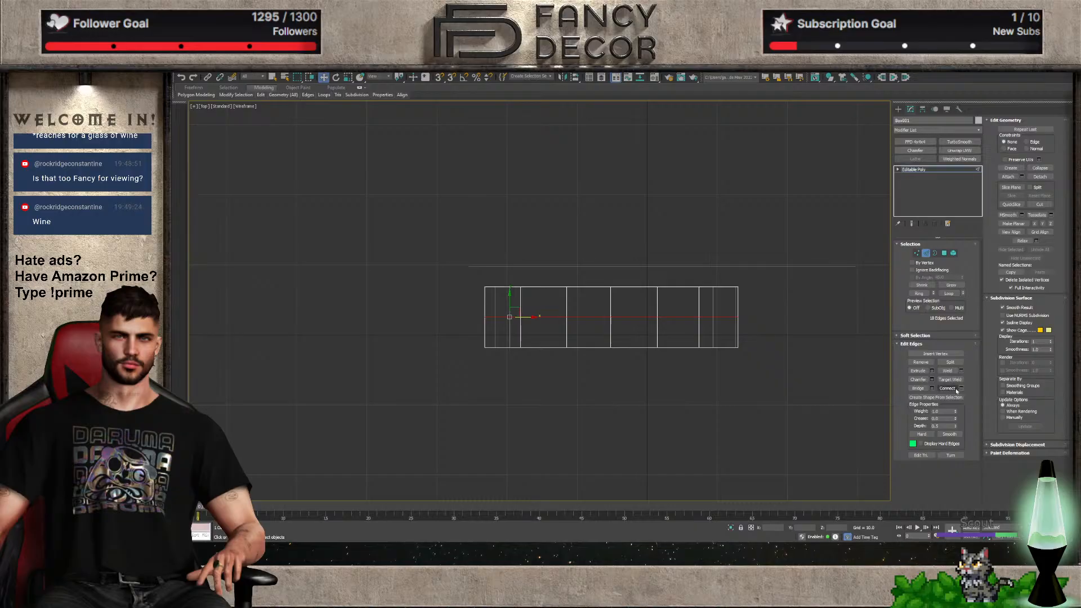
{"action": "left_click", "coordinate": [545, 307]}
{"action": "key", "text": "r"}
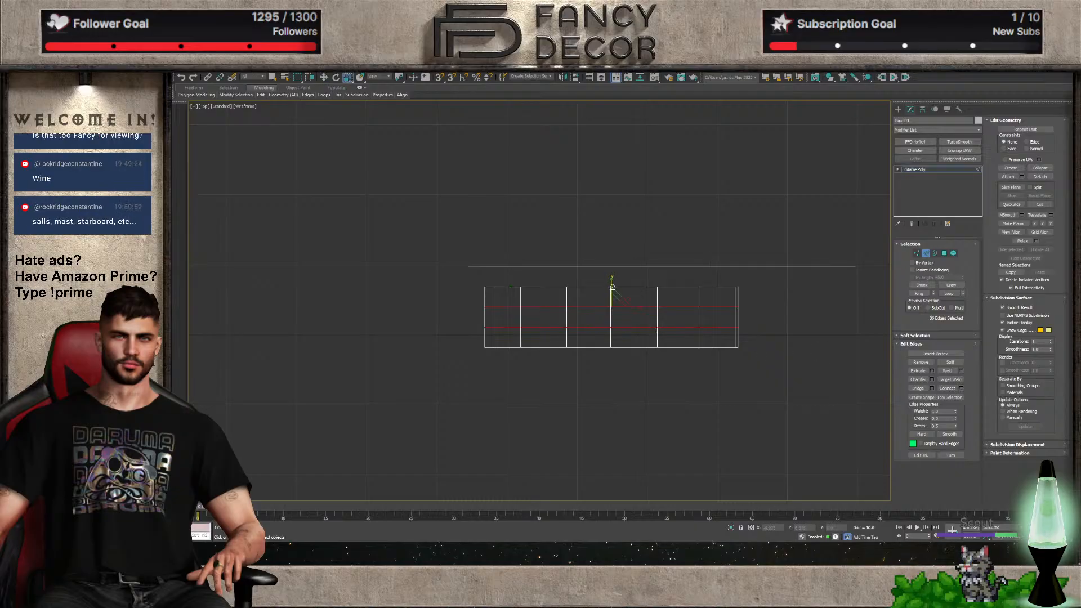
Scale the vertices of the two lengthwise loops across the hull's width so they sit close to the centreline
{"action": "left_click", "coordinate": [916, 253]}
{"action": "scroll", "coordinate": [730, 325], "scroll_direction": "up", "scroll_amount": 2}
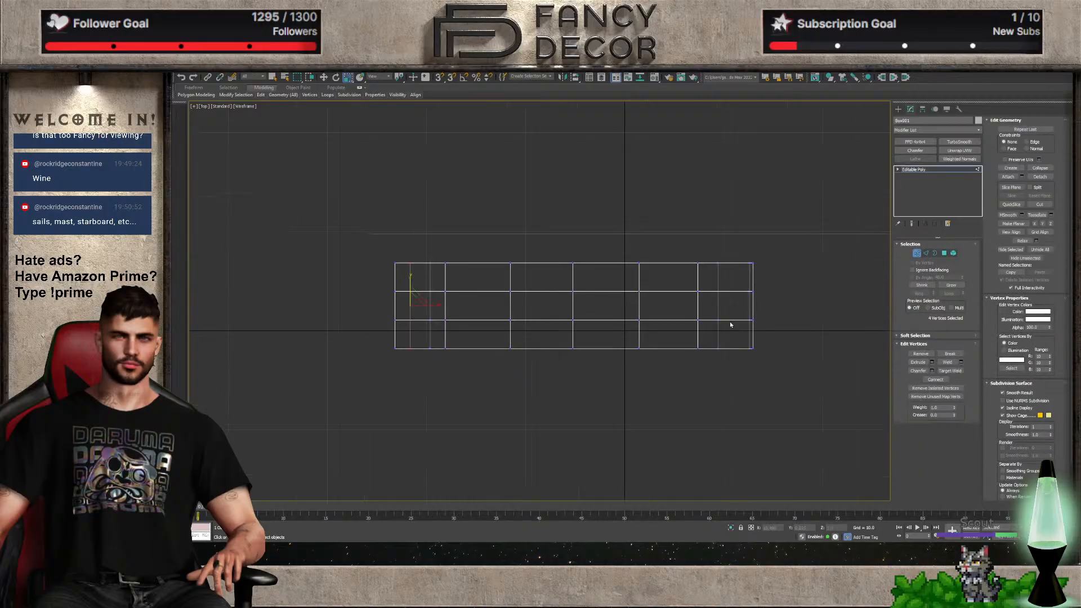
{"action": "left_click_drag", "start_coordinate": [446, 319], "coordinate": [367, 330]}
{"action": "left_click_drag", "start_coordinate": [574, 278], "coordinate": [572, 320]}
Scale the end vertices at the bow into a narrow tip and slightly narrow the section just behind it
{"action": "left_click_drag", "start_coordinate": [736, 294], "coordinate": [765, 400]}
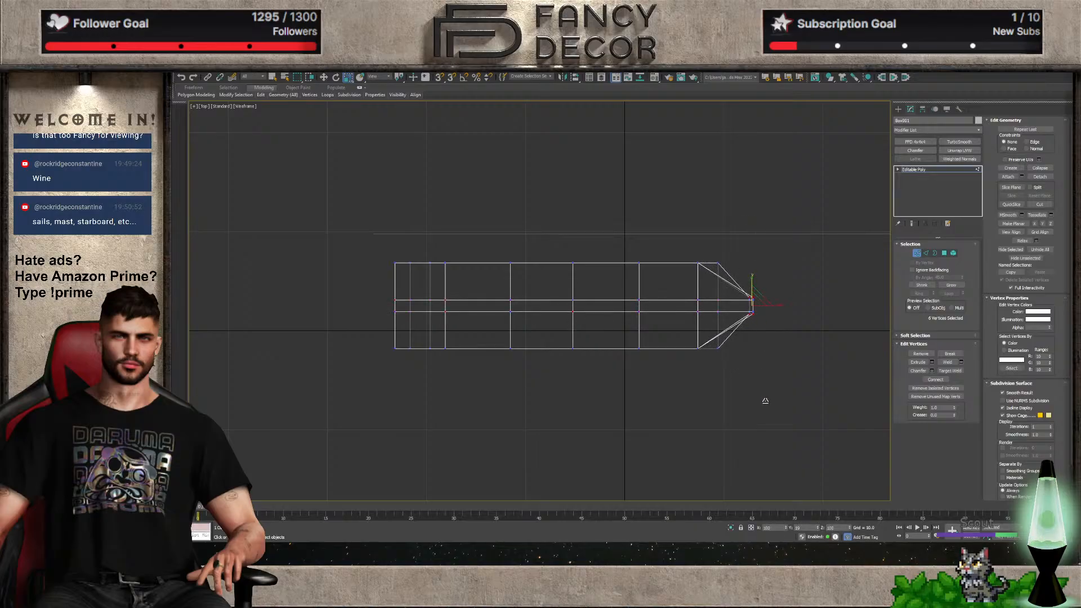
{"action": "left_click_drag", "start_coordinate": [670, 248], "coordinate": [735, 379]}
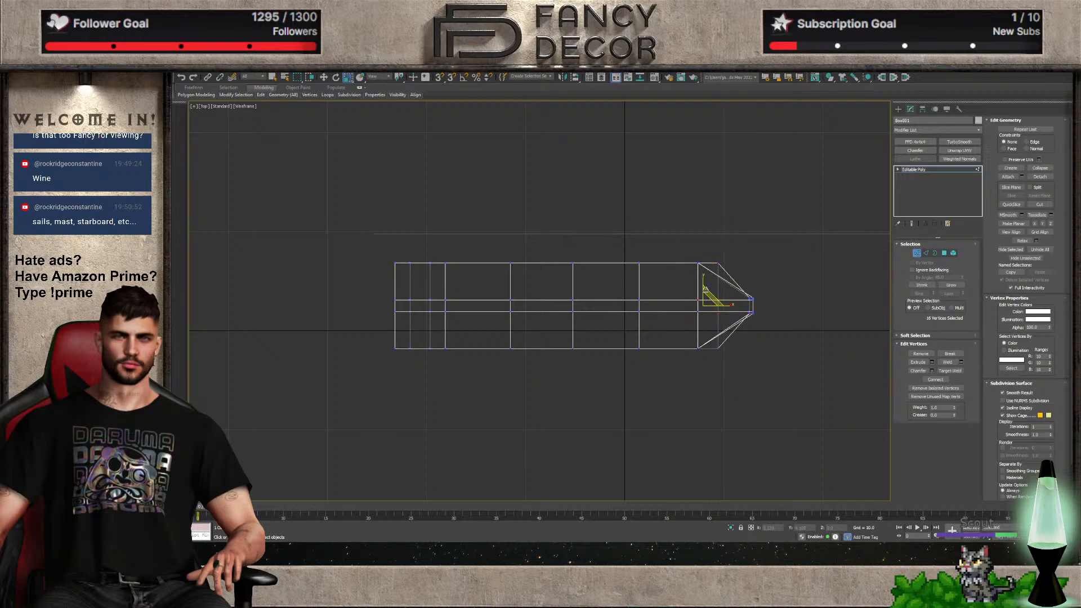
{"action": "left_click_drag", "start_coordinate": [704, 284], "coordinate": [704, 313]}
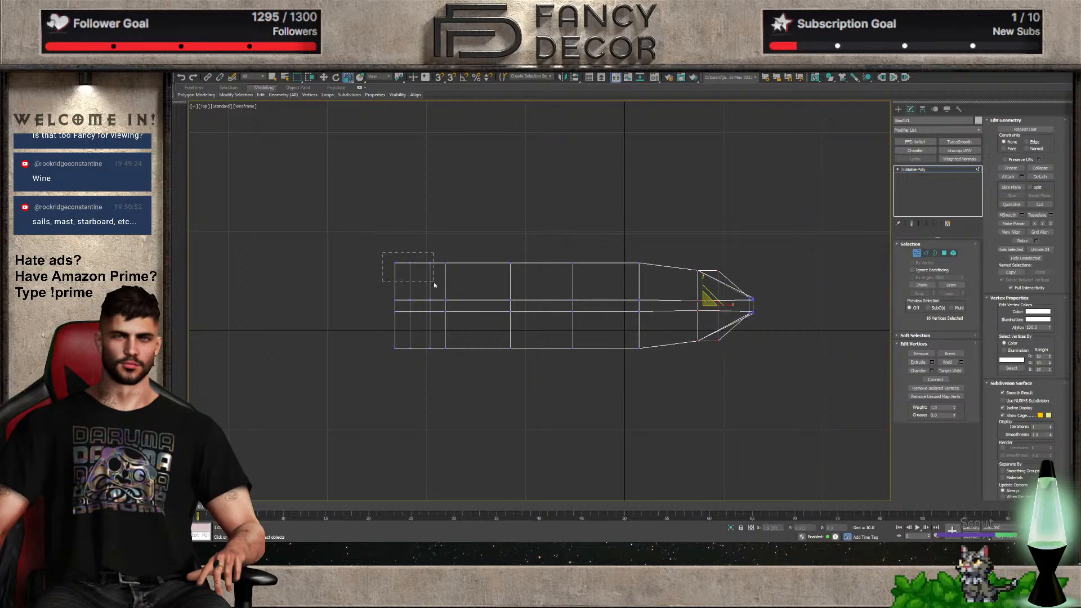
Scale the stern's end vertices inward across the width and slightly narrow the section next to them
{"action": "left_click_drag", "start_coordinate": [418, 282], "coordinate": [419, 284]}
{"action": "left_click_drag", "start_coordinate": [374, 381], "coordinate": [412, 336], "text": "ctrl"}
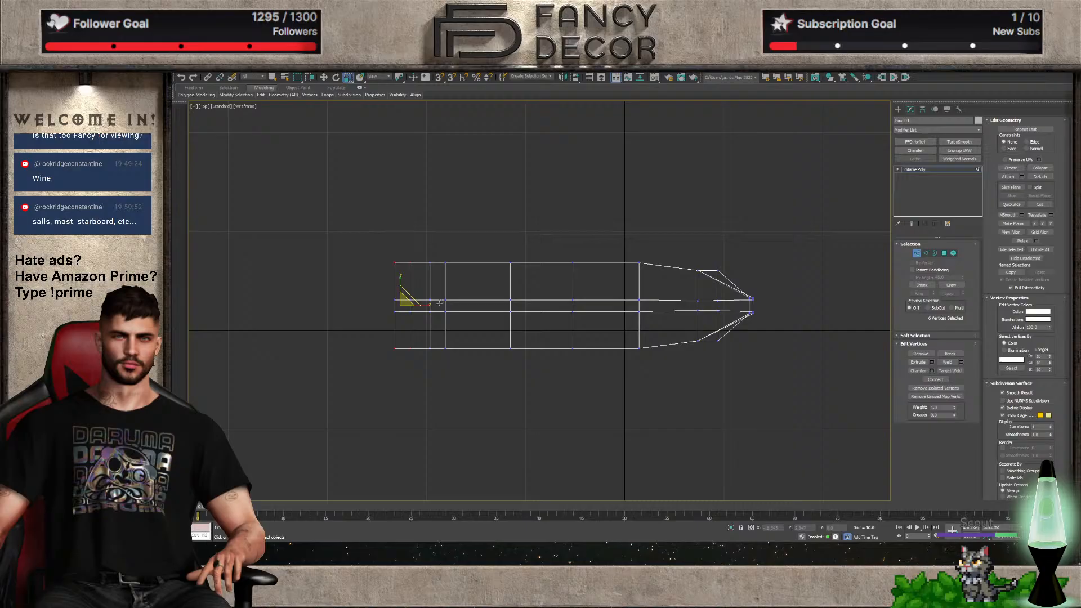
{"action": "left_click_drag", "start_coordinate": [400, 283], "coordinate": [402, 299]}
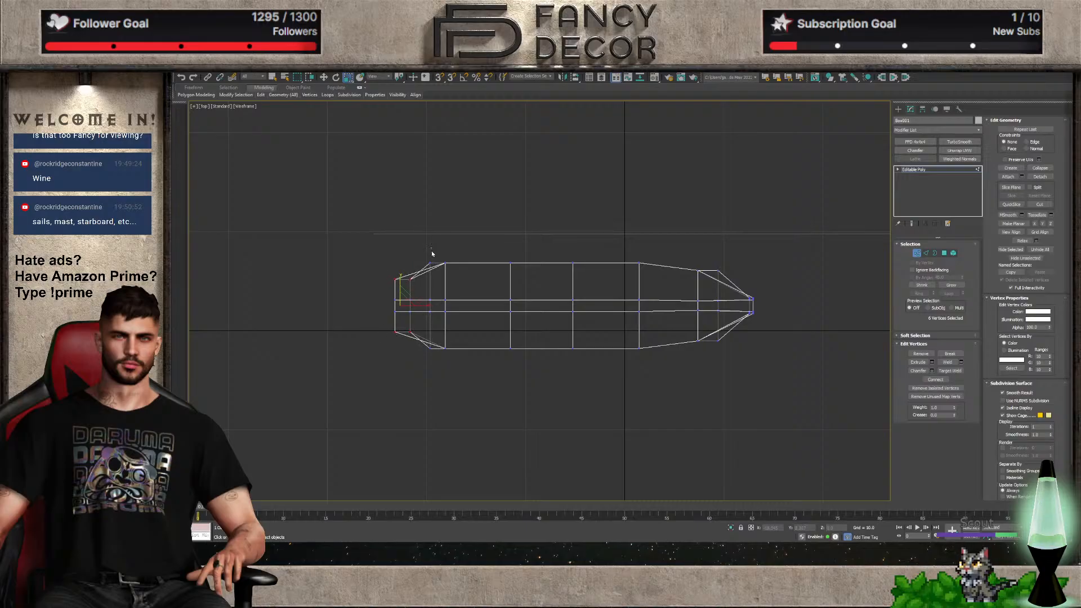
{"action": "left_click_drag", "start_coordinate": [466, 334], "coordinate": [426, 358], "text": "ctrl"}
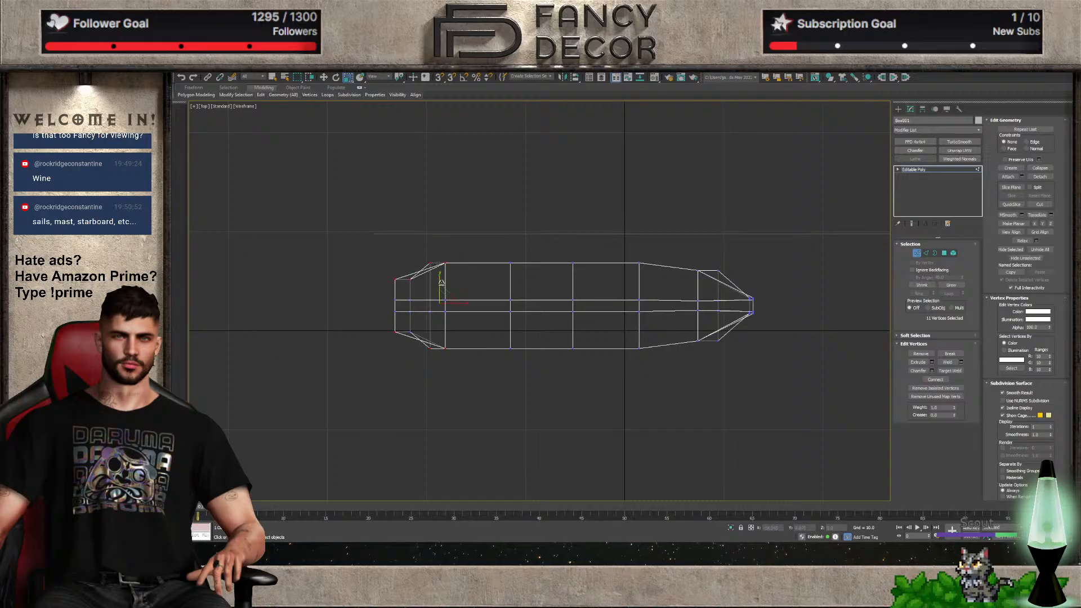
{"action": "mouse_move", "coordinate": [441, 280]}
{"action": "left_mouse_down"}
{"action": "mouse_move", "coordinate": [442, 295]}
{"action": "mouse_move", "coordinate": [442, 286]}
{"action": "left_mouse_up"}
{"action": "scroll", "coordinate": [475, 297], "scroll_direction": "down", "scroll_amount": 3}
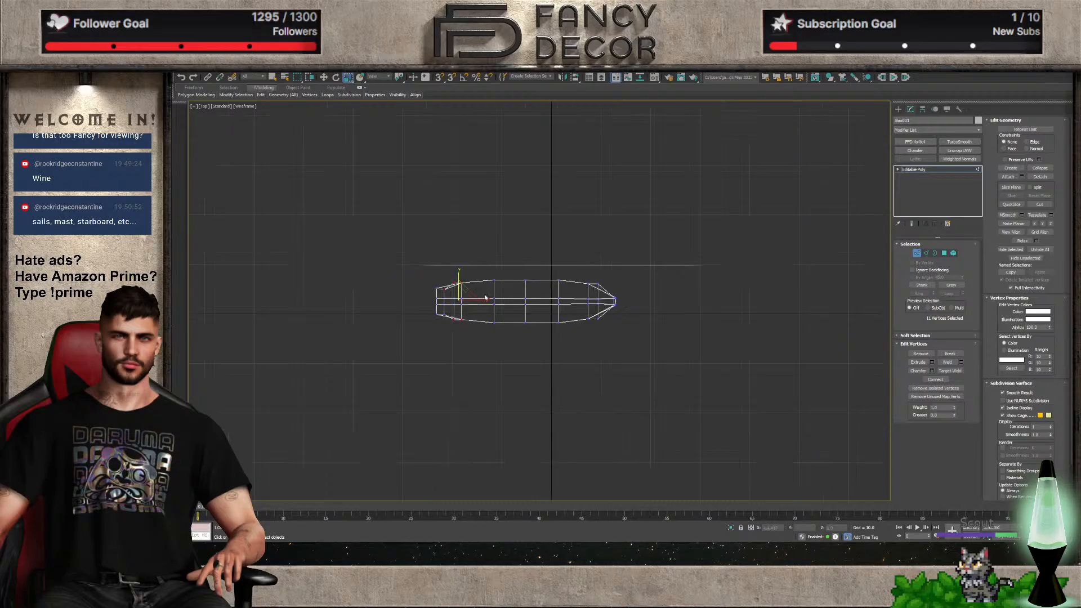
Leave vertex editing and compare the shaded hull with the ship photo from the front and from above
{"action": "middle_click_drag", "start_coordinate": [515, 298], "coordinate": [523, 232], "text": "alt"}
{"action": "left_click", "coordinate": [916, 252]}
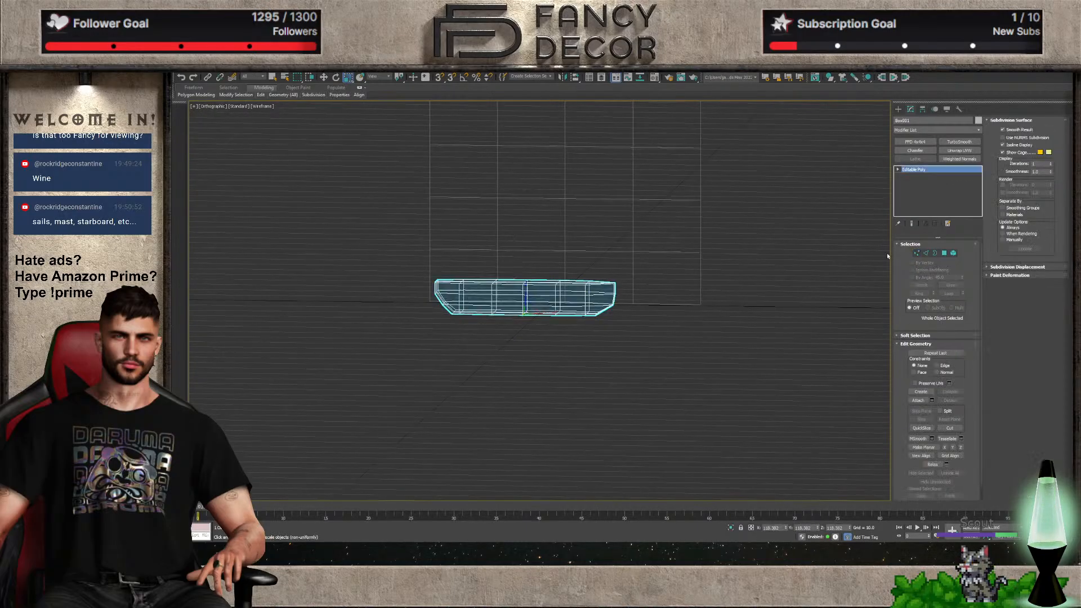
{"action": "key", "text": "f"}
{"action": "key", "text": "F3"}
{"action": "scroll", "coordinate": [601, 287], "scroll_direction": "down", "scroll_amount": 2}
{"action": "middle_click_drag", "start_coordinate": [542, 295], "coordinate": [550, 253]}
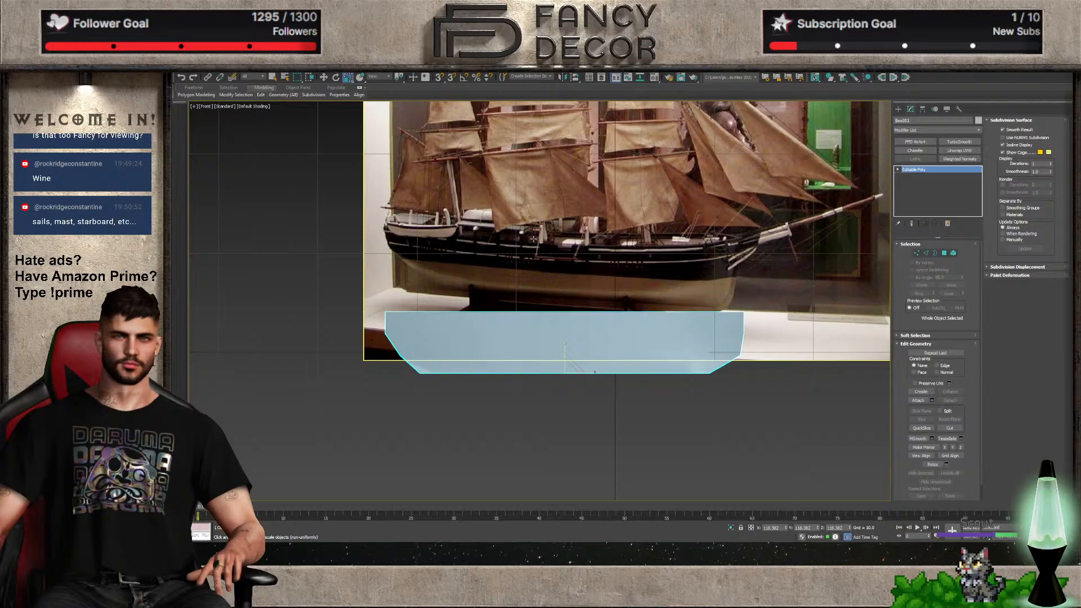
{"action": "scroll", "coordinate": [677, 323], "scroll_direction": "down", "scroll_amount": 2}
{"action": "middle_click_drag", "start_coordinate": [678, 323], "coordinate": [685, 377], "text": "alt"}
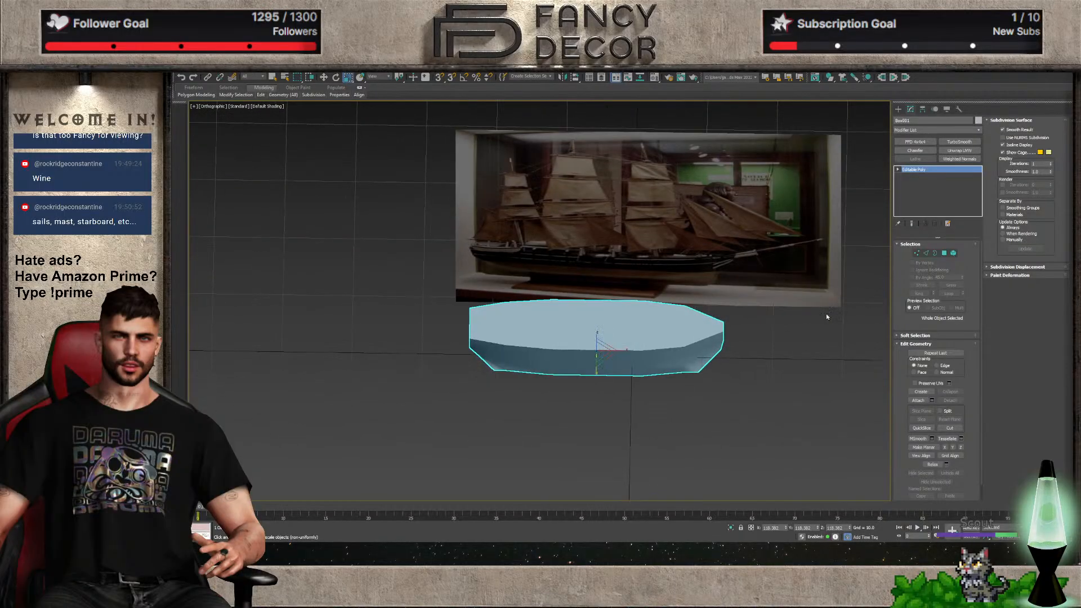
Scale the two bottom corner vertices at the bow closer together across the hull's width in the top view
{"action": "left_click", "coordinate": [916, 254]}
{"action": "key", "text": "t"}
{"action": "scroll", "coordinate": [619, 315], "scroll_direction": "up", "scroll_amount": 4}
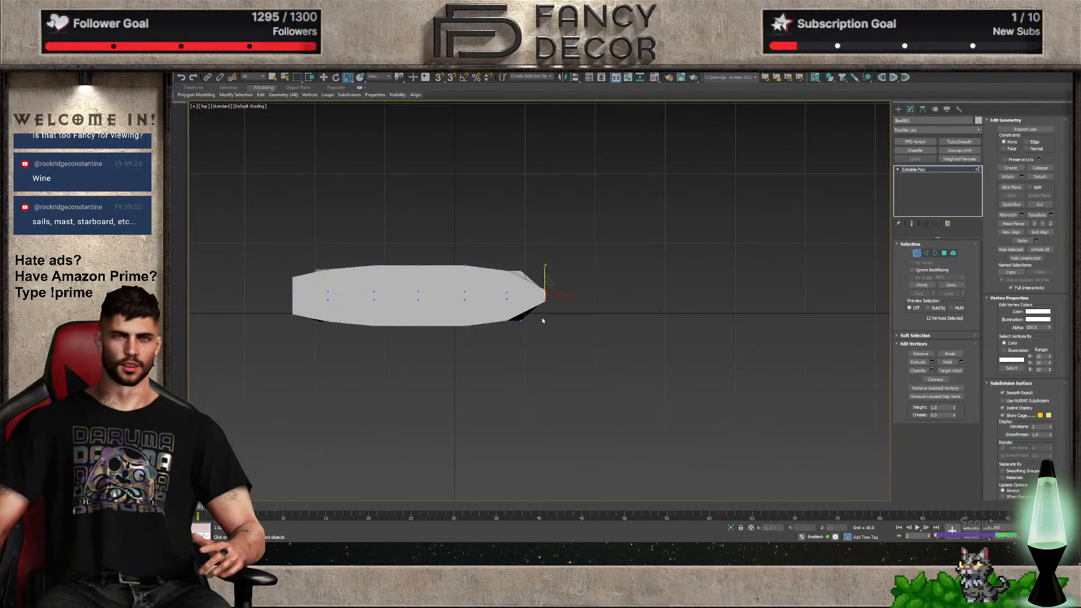
{"action": "left_click_drag", "start_coordinate": [544, 275], "coordinate": [520, 274]}
{"action": "left_click", "coordinate": [519, 281]}
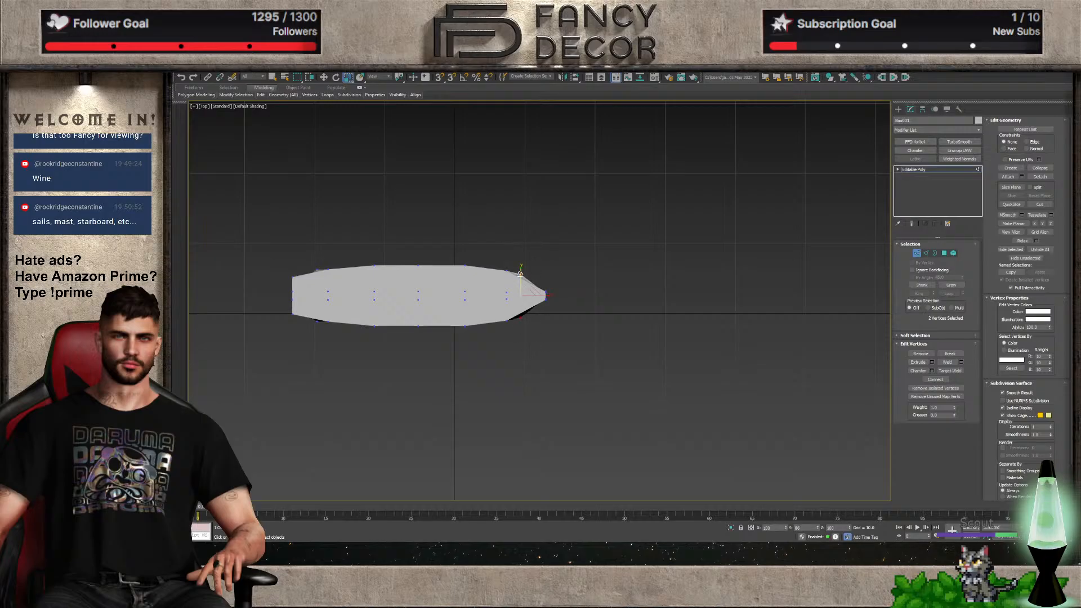
Move each of the bow's two bottom corner vertices sideways to line up with the tapered side edges
{"action": "middle_click_drag", "start_coordinate": [520, 278], "coordinate": [608, 316], "text": "alt"}
{"action": "key", "text": "t"}
{"action": "scroll", "coordinate": [608, 312], "scroll_direction": "up", "scroll_amount": 8}
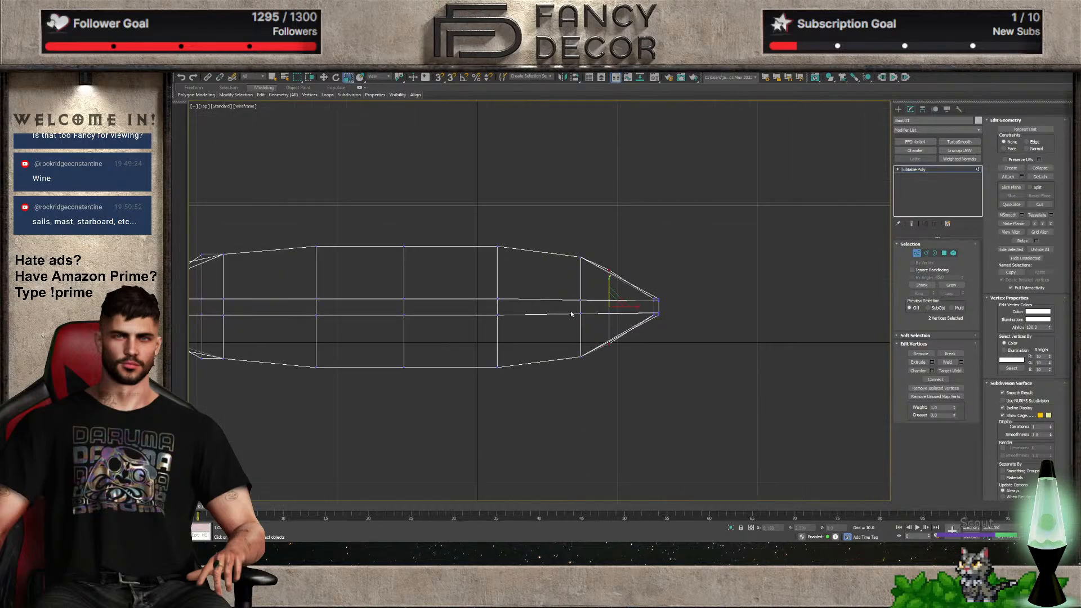
{"action": "left_click_drag", "start_coordinate": [592, 191], "coordinate": [592, 190]}
{"action": "key", "text": "w"}
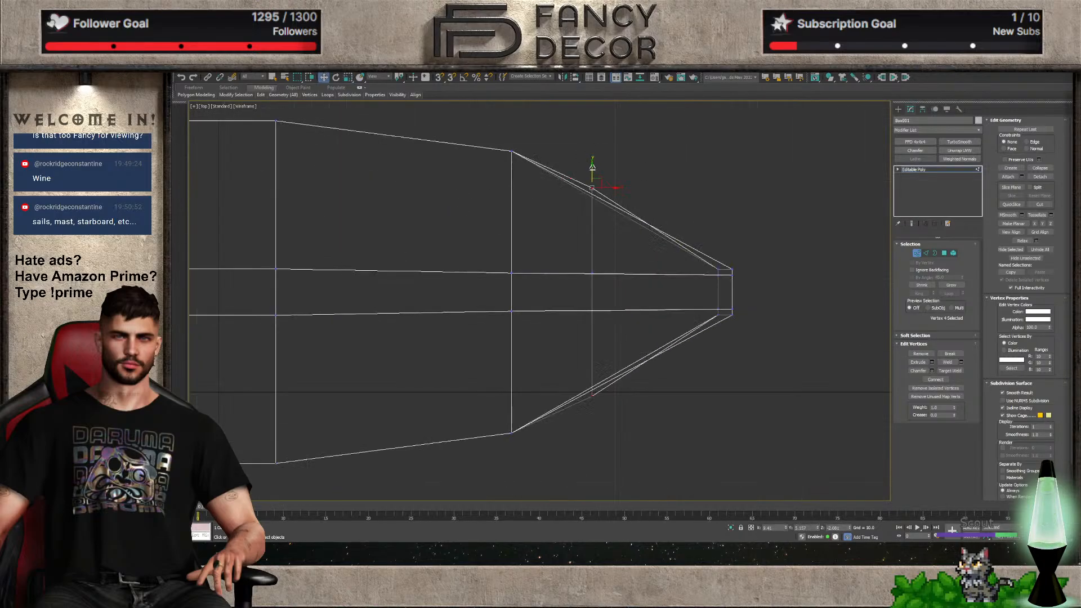
{"action": "left_click_drag", "start_coordinate": [563, 380], "coordinate": [563, 379]}
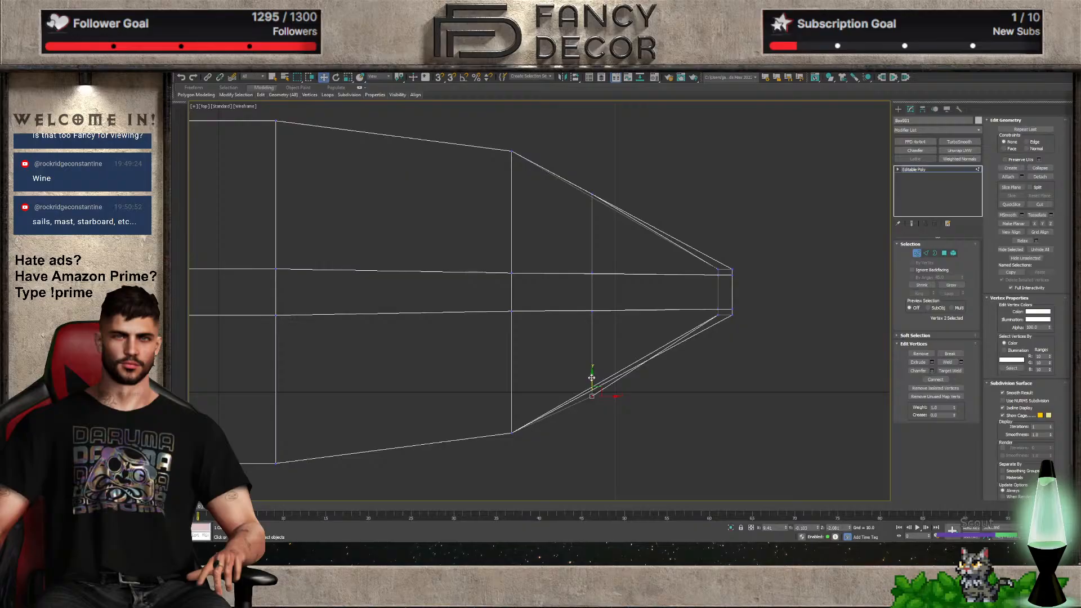
Leave vertex editing and enable NURMS subdivision on the hull, framing it against the photo in the front view
{"action": "left_click", "coordinate": [916, 254]}
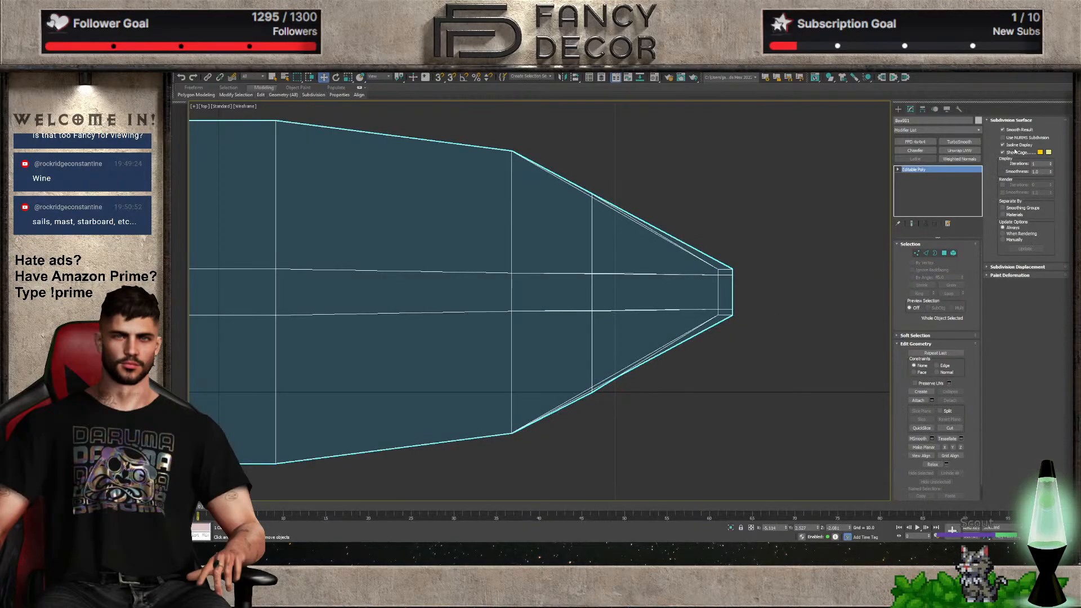
{"action": "left_click", "coordinate": [1023, 138]}
{"action": "key", "text": "z"}
{"action": "key", "text": "f"}
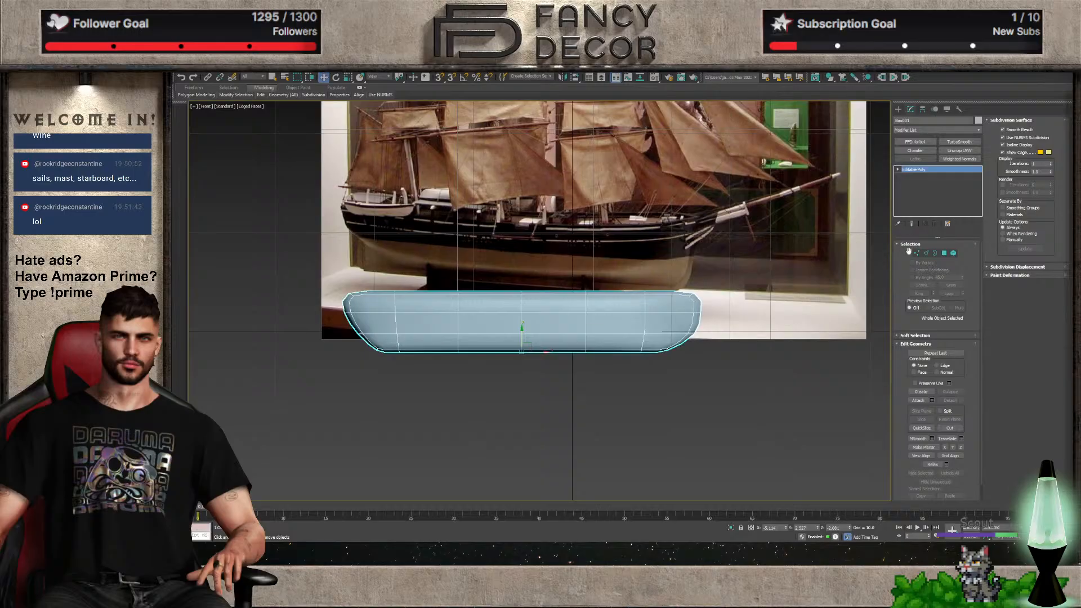
Try to insert a supporting edge loop around the hull close to the bow tip
{"action": "key", "text": "2"}
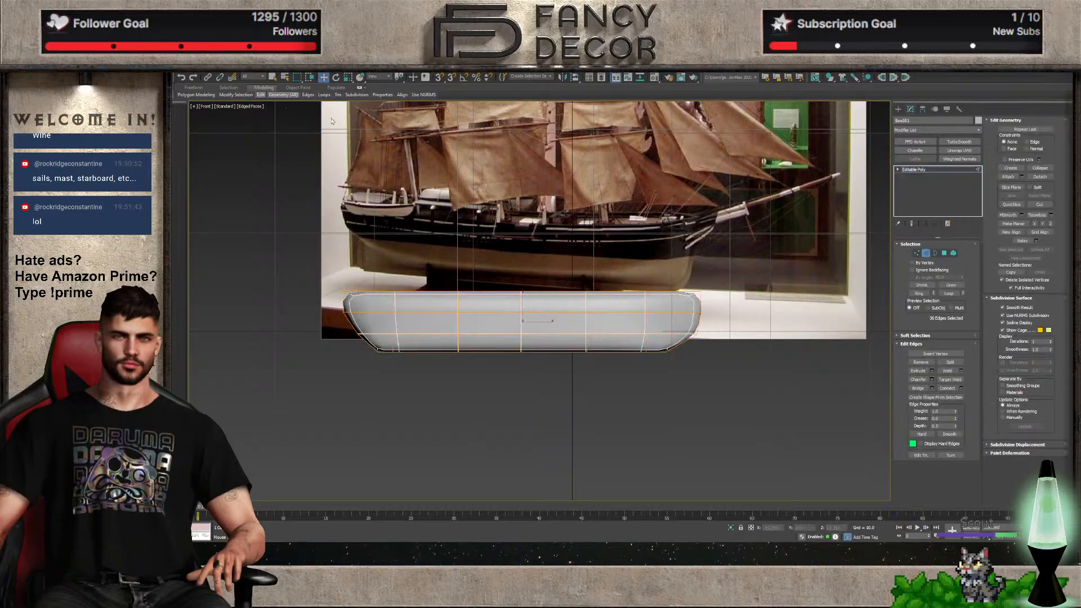
{"action": "scroll", "coordinate": [704, 314], "scroll_direction": "up", "scroll_amount": 5}
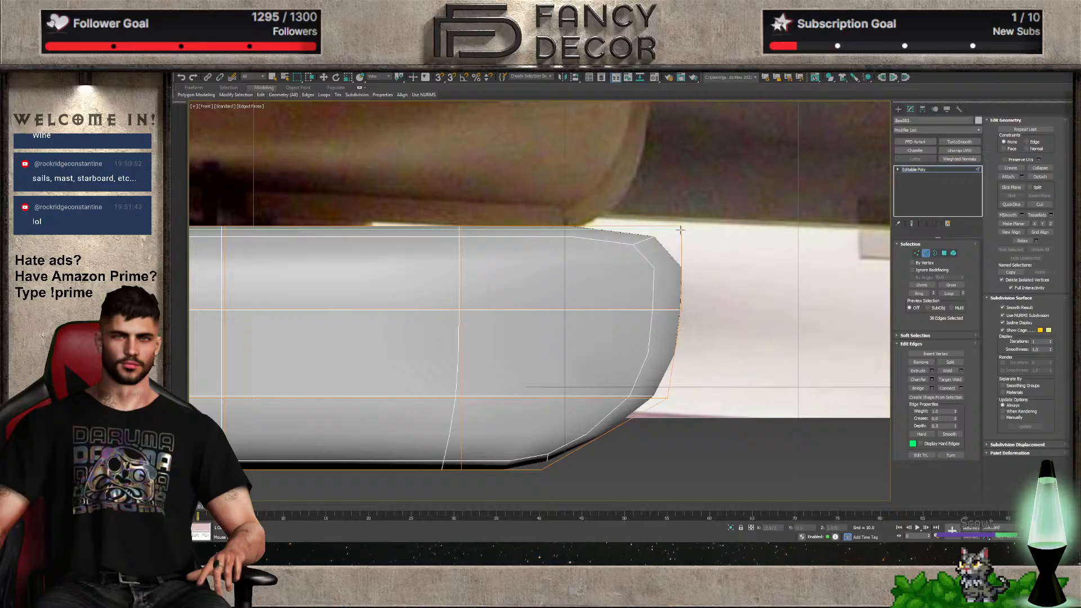
{"action": "scroll", "coordinate": [680, 230], "scroll_direction": "down", "scroll_amount": 6}
{"action": "middle_click_drag", "start_coordinate": [671, 294], "coordinate": [549, 391]}
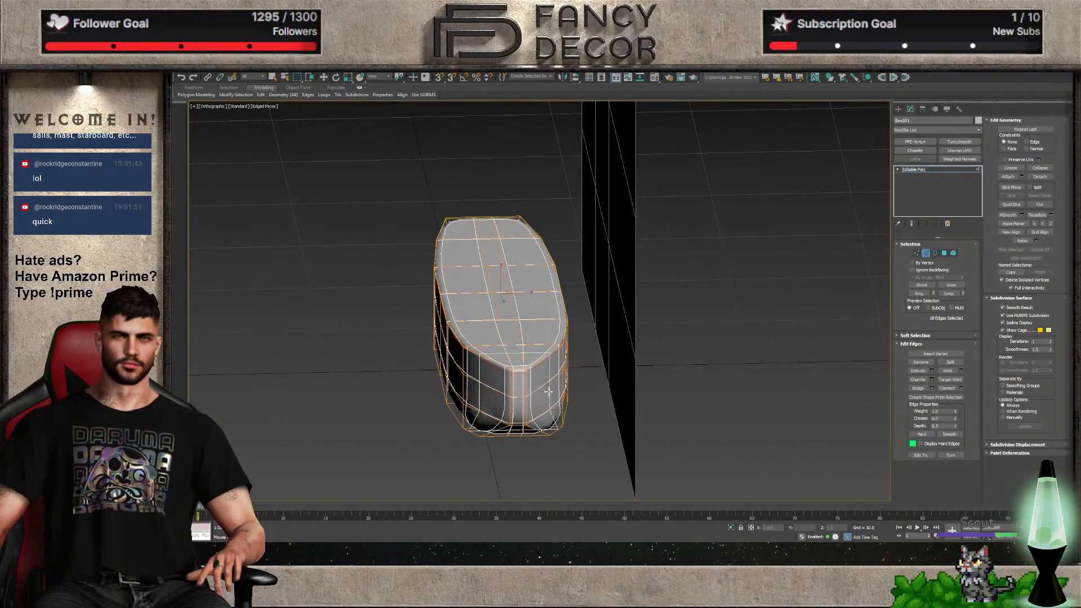
{"action": "scroll", "coordinate": [548, 391], "scroll_direction": "up", "scroll_amount": 5}
{"action": "left_click", "coordinate": [529, 332]}
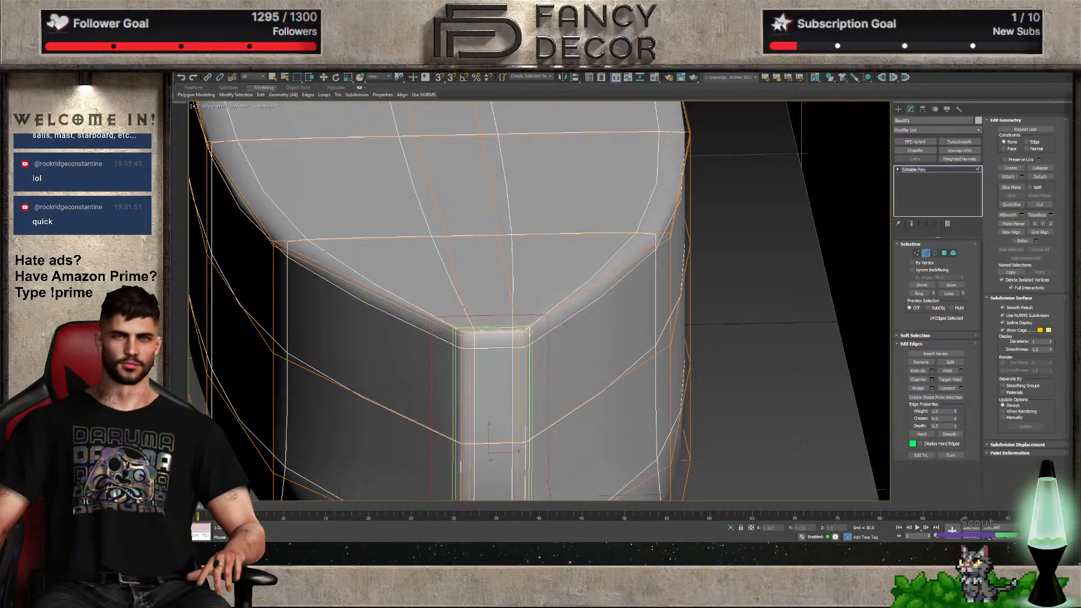
{"action": "scroll", "coordinate": [529, 332], "scroll_direction": "down", "scroll_amount": 5}
{"action": "middle_click_drag", "start_coordinate": [529, 332], "coordinate": [625, 301], "text": "alt"}
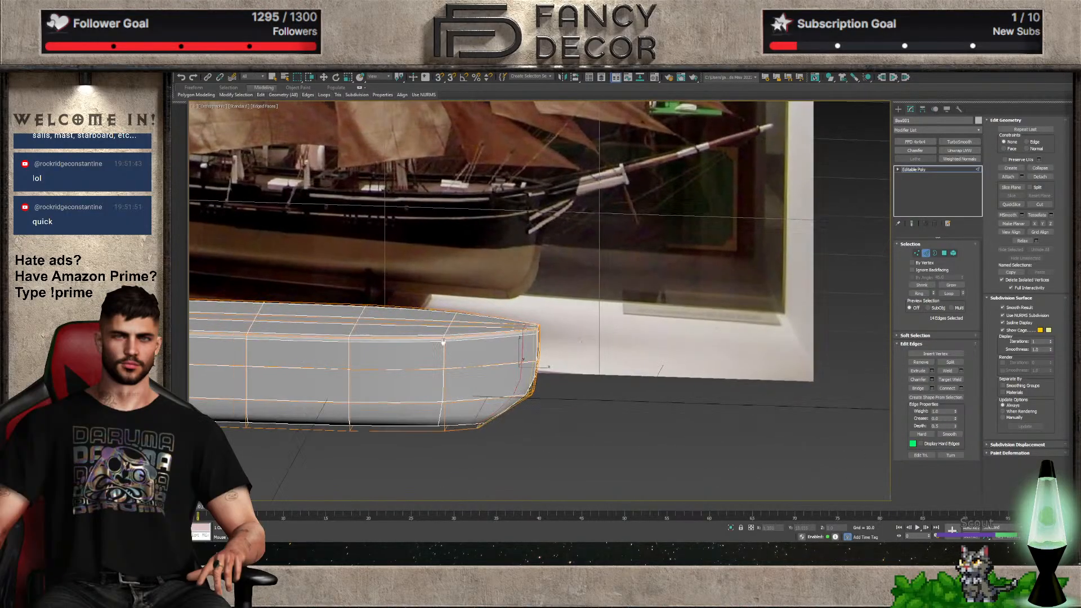
Try to insert a supporting edge loop near the stern, then leave the loop tool
{"action": "middle_click_drag", "start_coordinate": [443, 340], "coordinate": [804, 352]}
{"action": "middle_click_drag", "start_coordinate": [446, 350], "coordinate": [552, 363], "text": "alt"}
{"action": "scroll", "coordinate": [546, 381], "scroll_direction": "up", "scroll_amount": 3}
{"action": "scroll", "coordinate": [546, 381], "scroll_direction": "up", "scroll_amount": 2}
{"action": "left_click", "coordinate": [554, 385]}
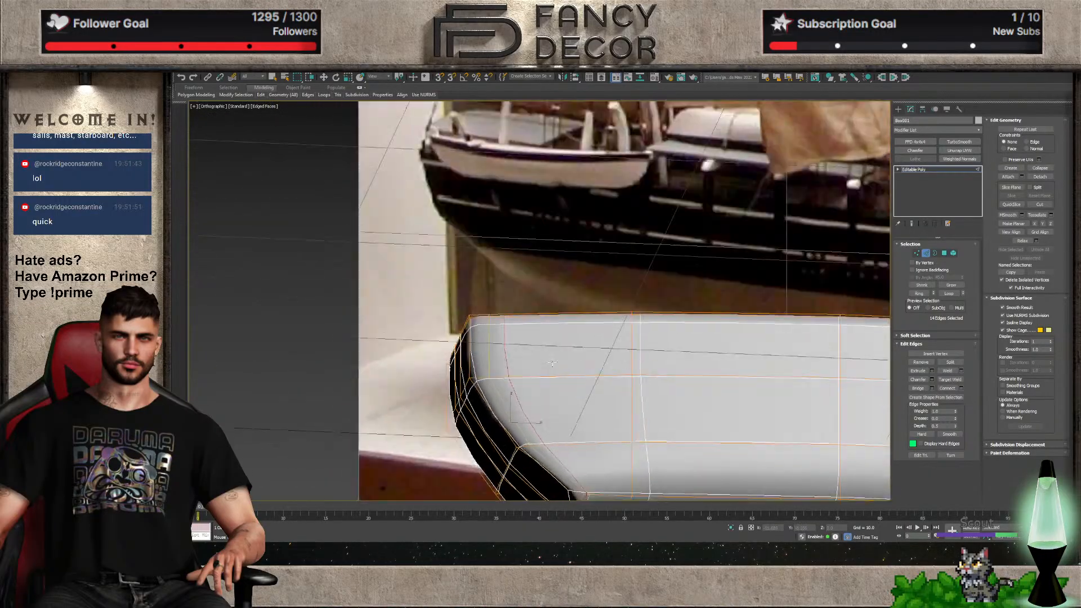
{"action": "scroll", "coordinate": [552, 364], "scroll_direction": "down", "scroll_amount": 3}
{"action": "scroll", "coordinate": [535, 371], "scroll_direction": "down", "scroll_amount": 3}
{"action": "left_click", "coordinate": [523, 378]}
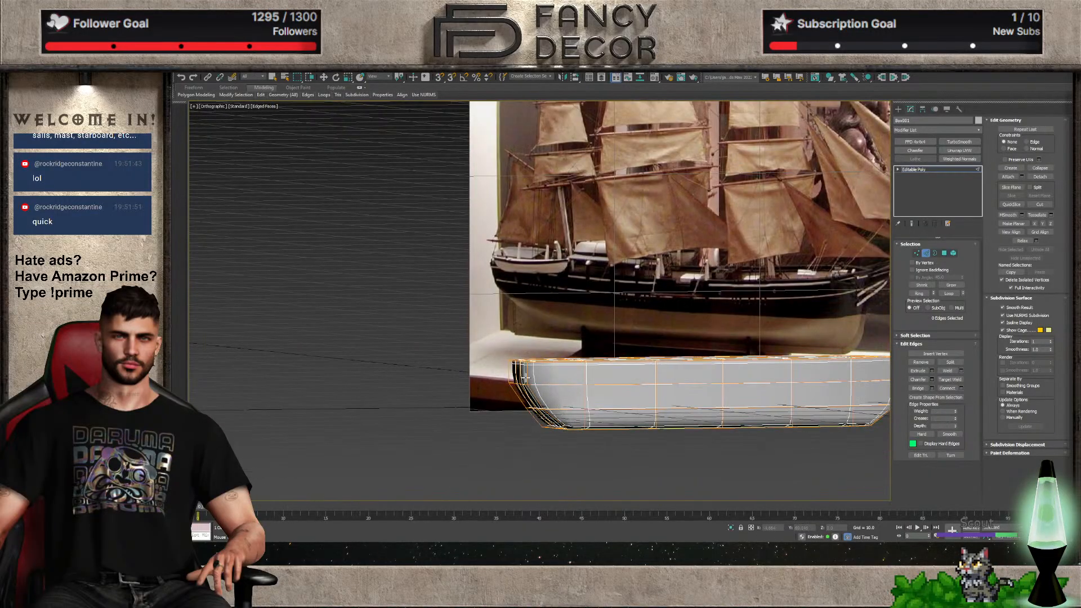
{"action": "key", "text": "t"}
{"action": "right_click", "coordinate": [489, 384]}
{"action": "middle_click_drag", "start_coordinate": [490, 383], "coordinate": [510, 291], "text": "alt"}
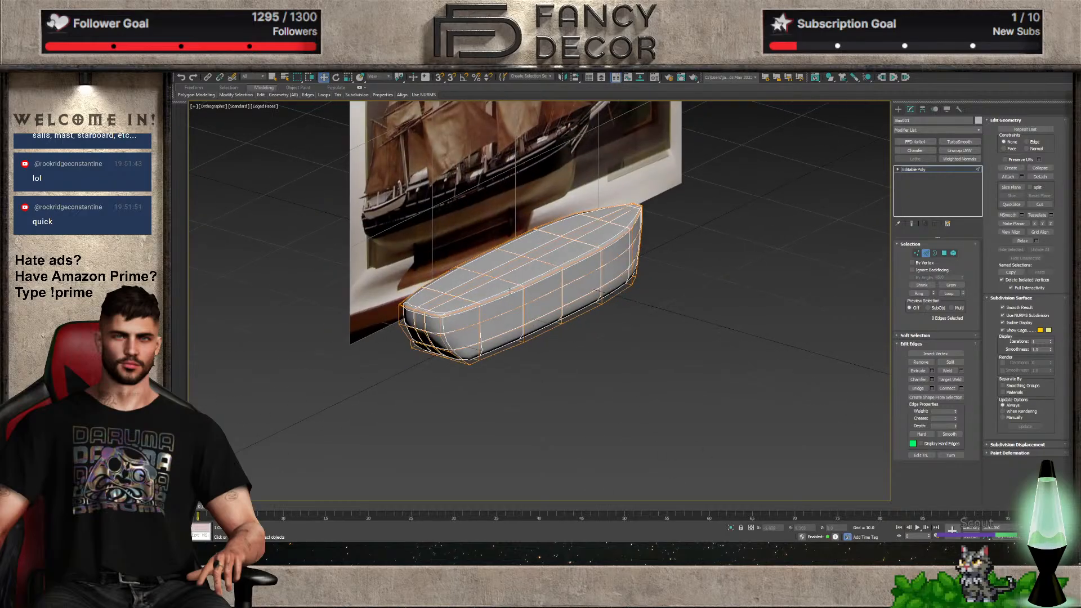
Switch to vertex editing and move the middle and lower corner vertices of the stern toward the bow to round the stern
{"action": "left_click", "coordinate": [917, 253]}
{"action": "key", "text": "t"}
{"action": "key", "text": "F3"}
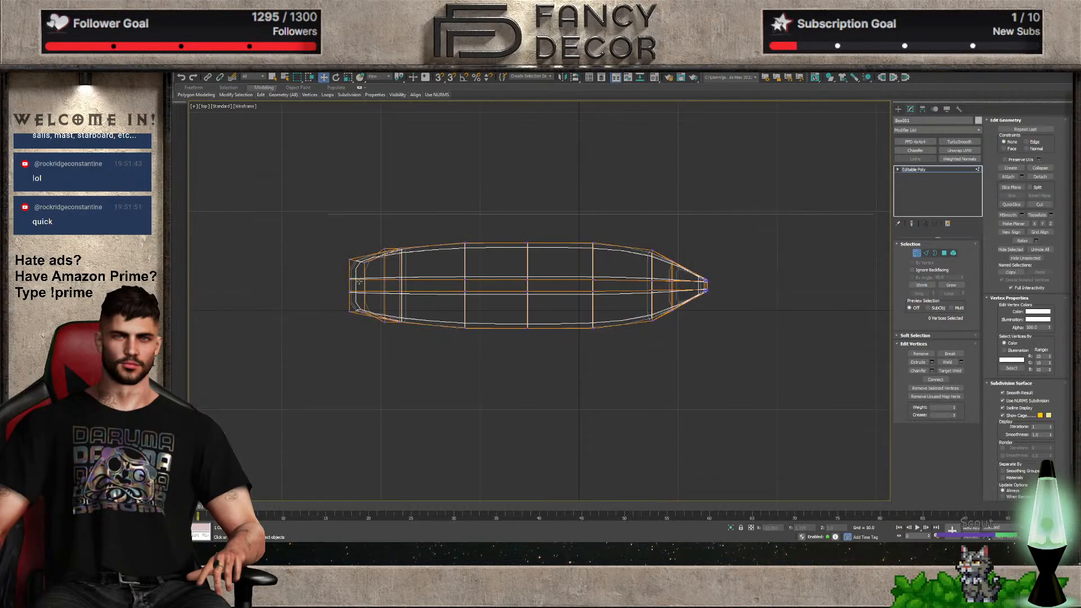
{"action": "scroll", "coordinate": [359, 282], "scroll_direction": "up", "scroll_amount": 7}
{"action": "middle_click_drag", "start_coordinate": [412, 333], "coordinate": [425, 269], "text": "alt"}
{"action": "key", "text": "F3"}
{"action": "scroll", "coordinate": [431, 317], "scroll_direction": "down", "scroll_amount": 8}
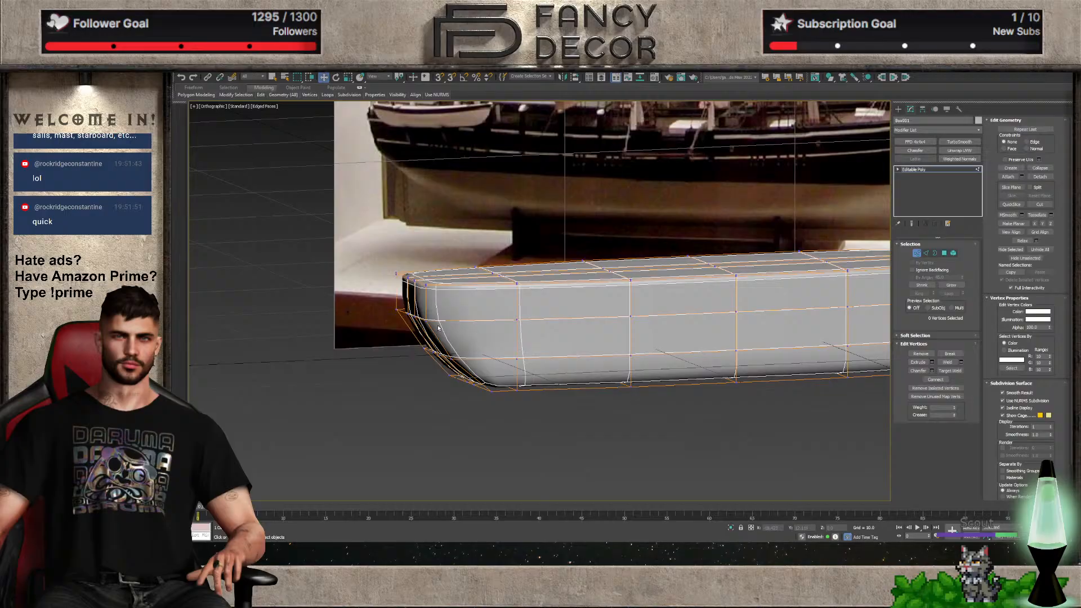
{"action": "middle_click_drag", "start_coordinate": [431, 317], "coordinate": [495, 343], "text": "alt"}
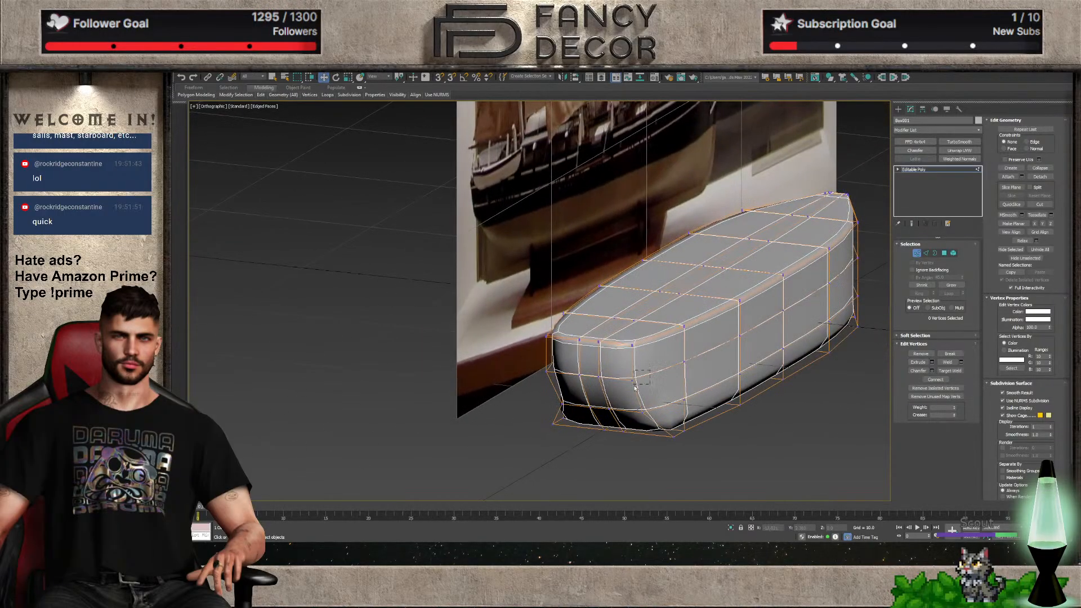
{"action": "key", "text": "F3"}
{"action": "left_click_drag", "start_coordinate": [631, 392], "coordinate": [594, 433]}
{"action": "scroll", "coordinate": [650, 412], "scroll_direction": "up", "scroll_amount": 6}
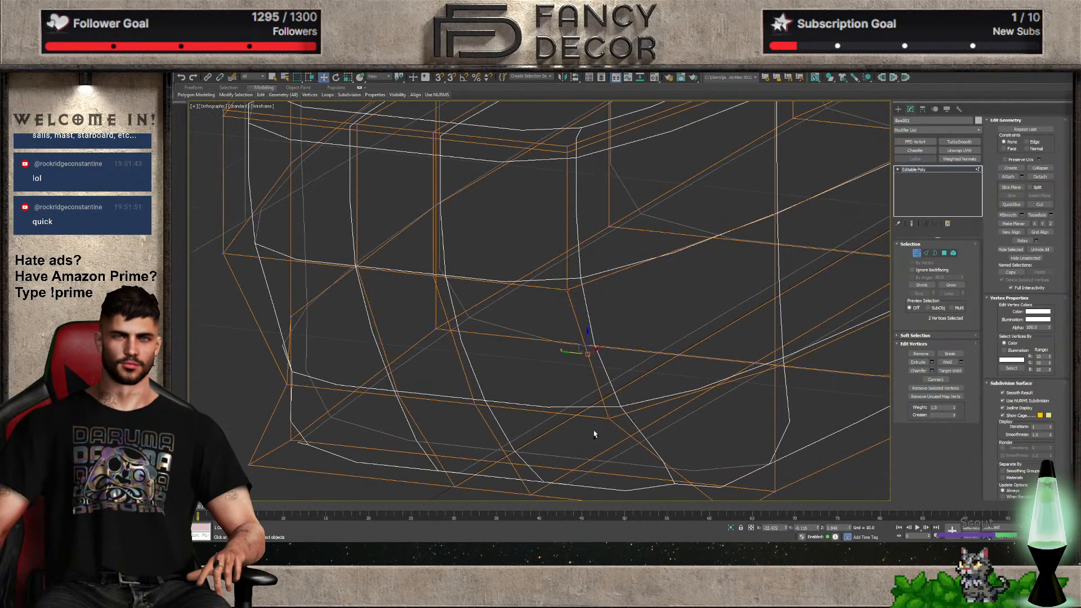
{"action": "scroll", "coordinate": [304, 378], "scroll_direction": "down", "scroll_amount": 4}
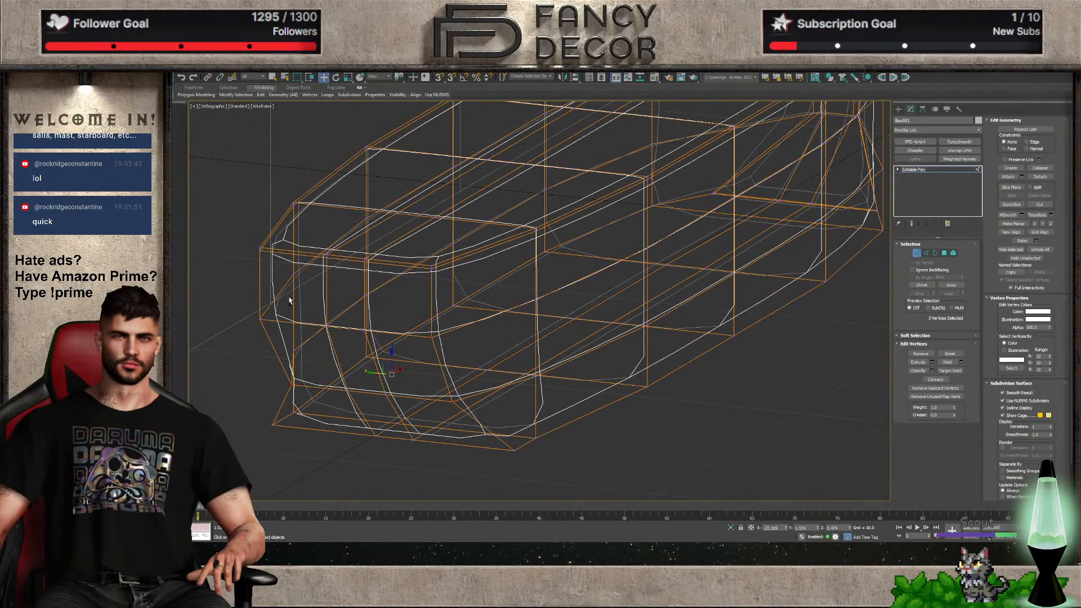
{"action": "key", "text": "F3"}
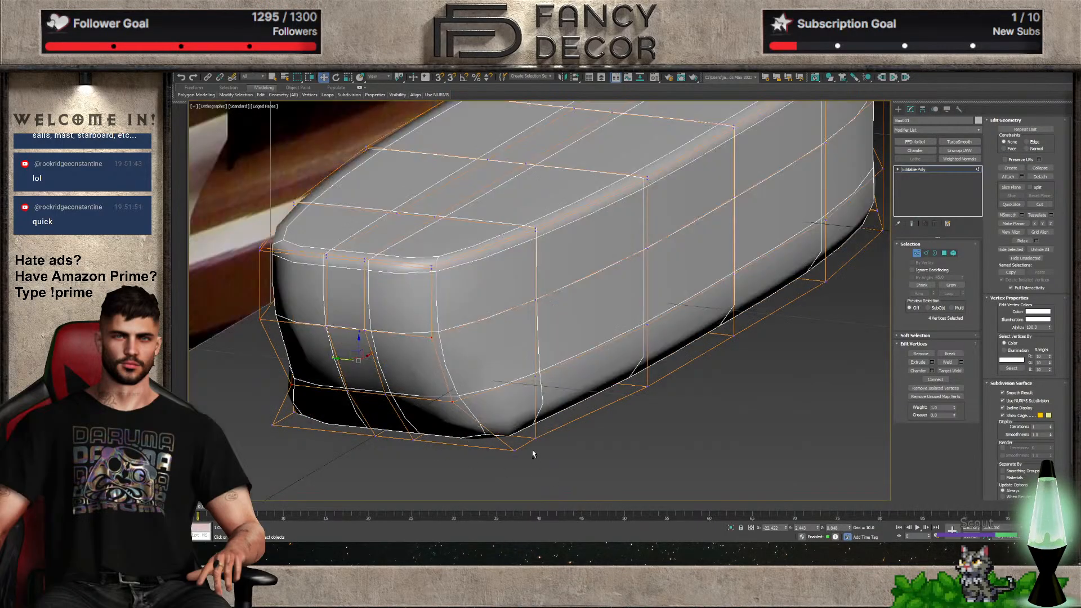
{"action": "left_click_drag", "start_coordinate": [532, 445], "coordinate": [499, 462], "text": "ctrl"}
{"action": "left_click_drag", "start_coordinate": [276, 426], "coordinate": [274, 429], "text": "ctrl"}
{"action": "left_click_drag", "start_coordinate": [544, 427], "coordinate": [526, 445], "text": "ctrl"}
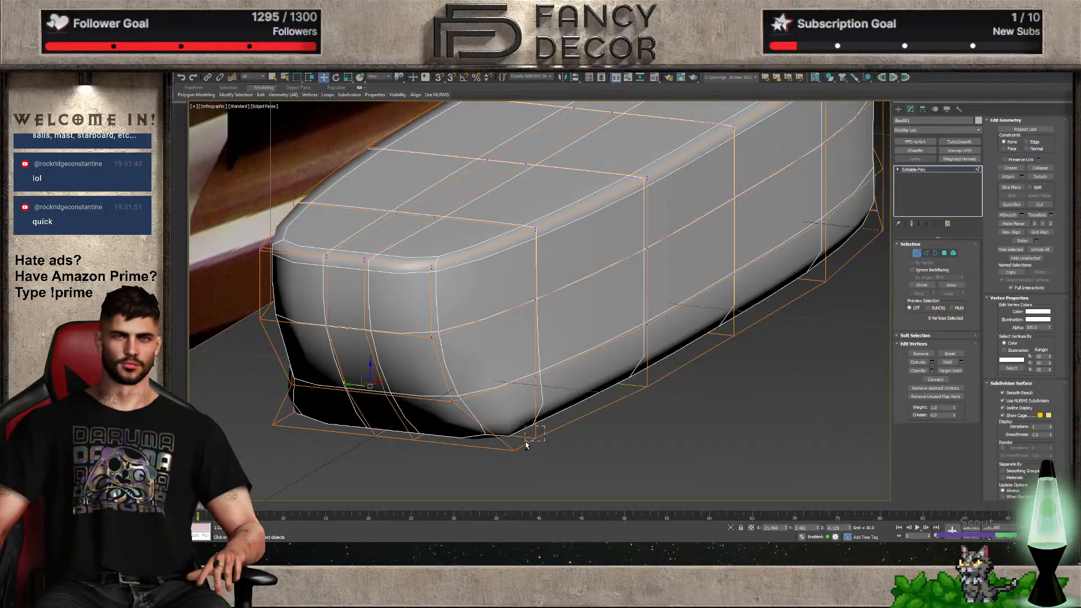
{"action": "left_click_drag", "start_coordinate": [316, 411], "coordinate": [286, 426], "text": "ctrl"}
{"action": "left_click_drag", "start_coordinate": [388, 388], "coordinate": [433, 367]}
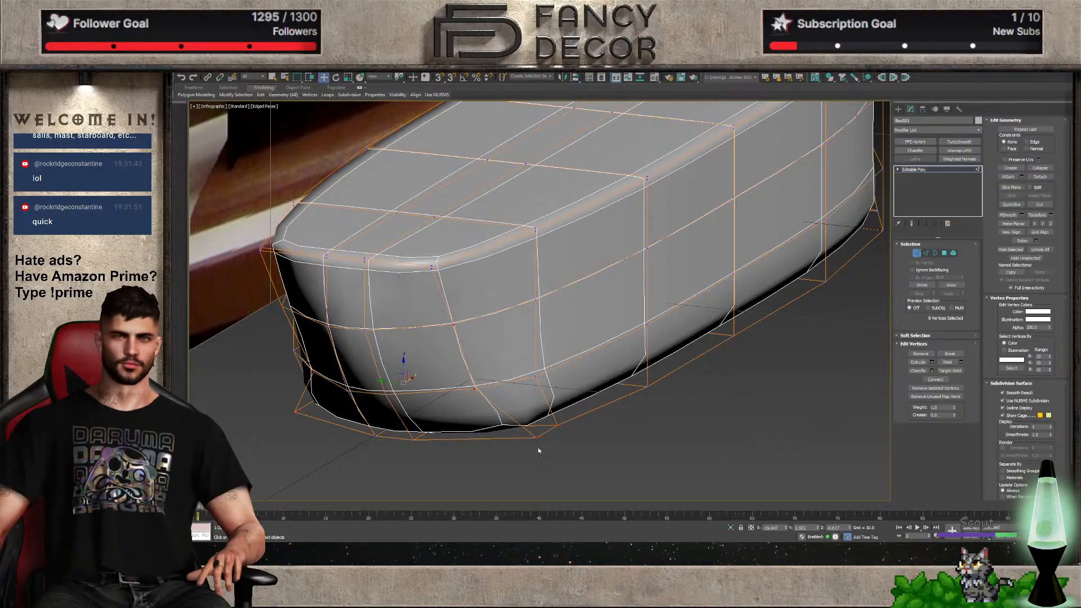
Select the two bottom corner vertices at the stern and shift them slightly further toward the bow
{"action": "left_click_drag", "start_coordinate": [523, 439], "coordinate": [521, 435]}
{"action": "left_click_drag", "start_coordinate": [301, 414], "coordinate": [300, 412], "text": "ctrl"}
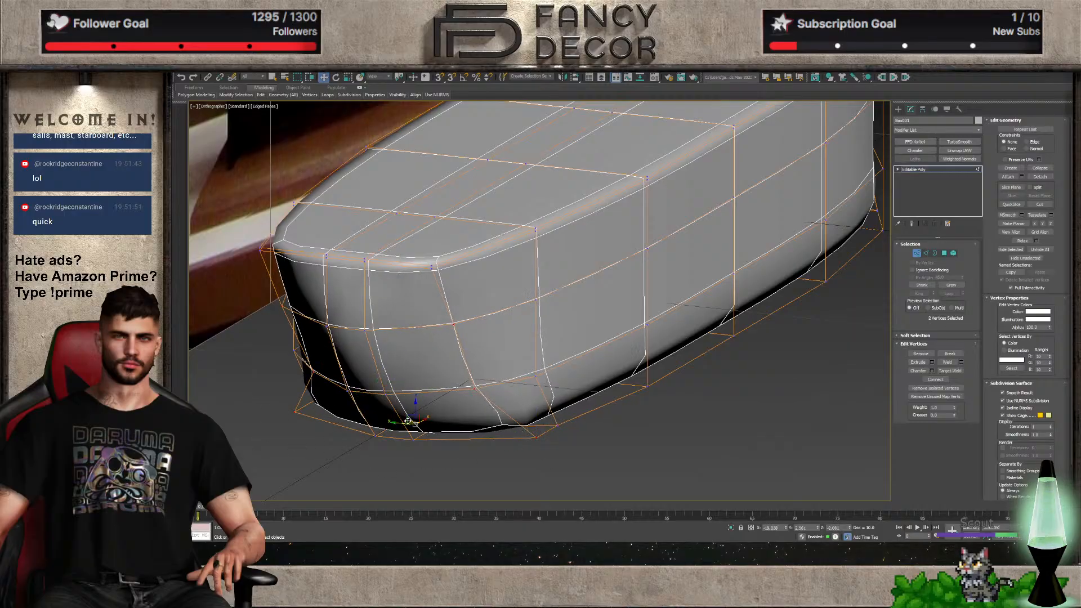
{"action": "left_click_drag", "start_coordinate": [423, 420], "coordinate": [430, 413]}
Try to adjust a single bottom corner vertex of the stern, then undo it
{"action": "left_click_drag", "start_coordinate": [292, 436], "coordinate": [308, 399]}
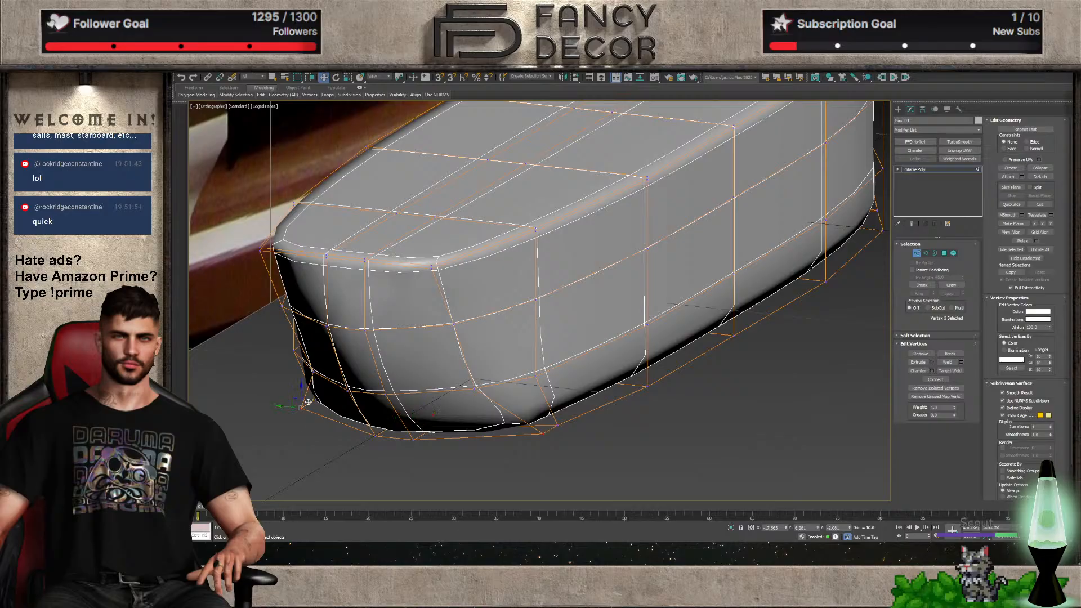
{"action": "mouse_move", "coordinate": [308, 401]}
{"action": "middle_mouse_down", "text": "alt"}
{"action": "mouse_move", "coordinate": [375, 427]}
{"action": "mouse_move", "coordinate": [349, 434]}
{"action": "mouse_move", "coordinate": [338, 398]}
{"action": "mouse_move", "coordinate": [304, 406]}
{"action": "middle_mouse_up", "text": "alt"}
{"action": "key", "text": "ctrl+z"}
Select the stern's bottom vertices in the wireframe front view and activate the Scale tool
{"action": "middle_click_drag", "start_coordinate": [357, 465], "coordinate": [326, 473], "text": "alt"}
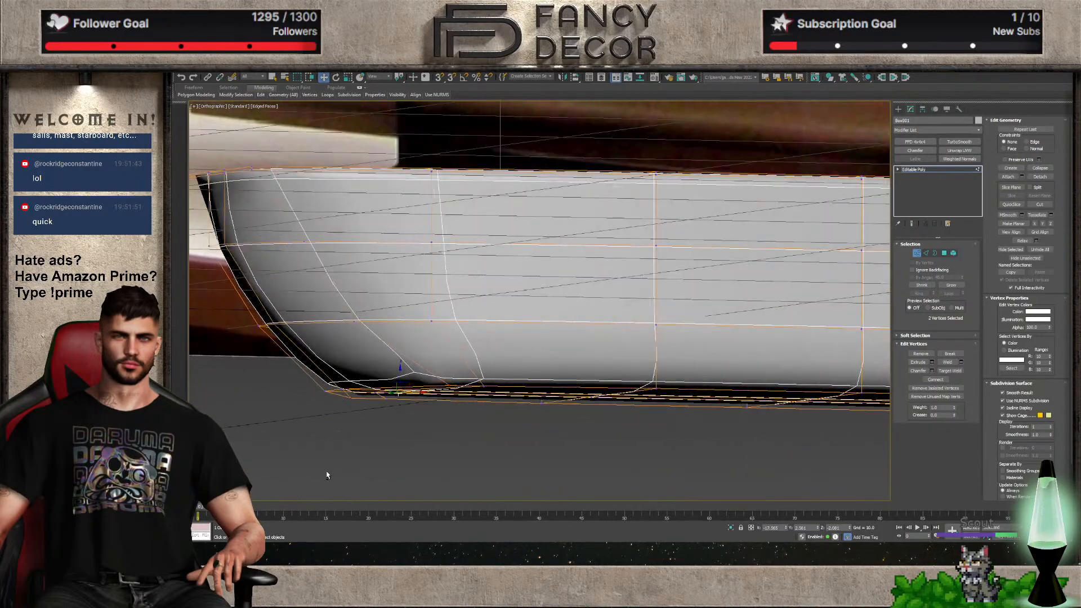
{"action": "key", "text": "f"}
{"action": "scroll", "coordinate": [507, 292], "scroll_direction": "up", "scroll_amount": 14}
{"action": "key", "text": "F3"}
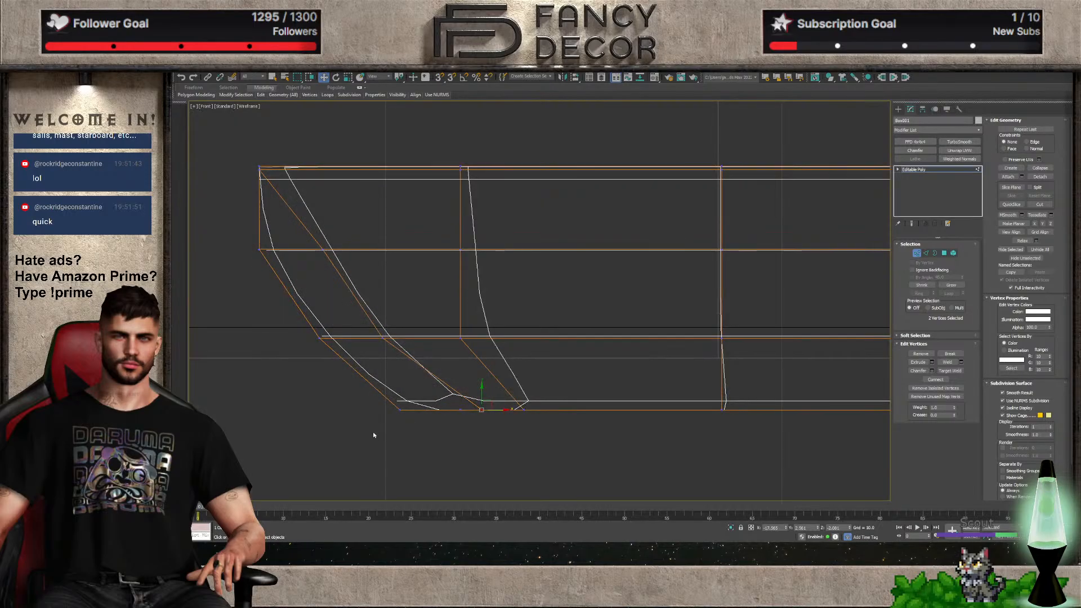
{"action": "left_click_drag", "start_coordinate": [450, 410], "coordinate": [194, 380]}
{"action": "key", "text": "r"}
Select the vertices at the bow tip in the top view and scale them closer together across the hull's width
{"action": "scroll", "coordinate": [728, 304], "scroll_direction": "down", "scroll_amount": 6}
{"action": "key", "text": "F3"}
{"action": "mouse_move", "coordinate": [728, 304]}
{"action": "middle_mouse_down"}
{"action": "mouse_move", "coordinate": [596, 323]}
{"action": "mouse_move", "coordinate": [609, 344]}
{"action": "mouse_move", "coordinate": [672, 360]}
{"action": "mouse_move", "coordinate": [688, 353]}
{"action": "mouse_move", "coordinate": [637, 321]}
{"action": "mouse_move", "coordinate": [696, 339]}
{"action": "middle_mouse_up"}
{"action": "scroll", "coordinate": [591, 324], "scroll_direction": "down", "scroll_amount": 3}
{"action": "scroll", "coordinate": [637, 321], "scroll_direction": "up", "scroll_amount": 4}
{"action": "scroll", "coordinate": [679, 339], "scroll_direction": "up", "scroll_amount": 2}
{"action": "scroll", "coordinate": [678, 337], "scroll_direction": "up", "scroll_amount": 5}
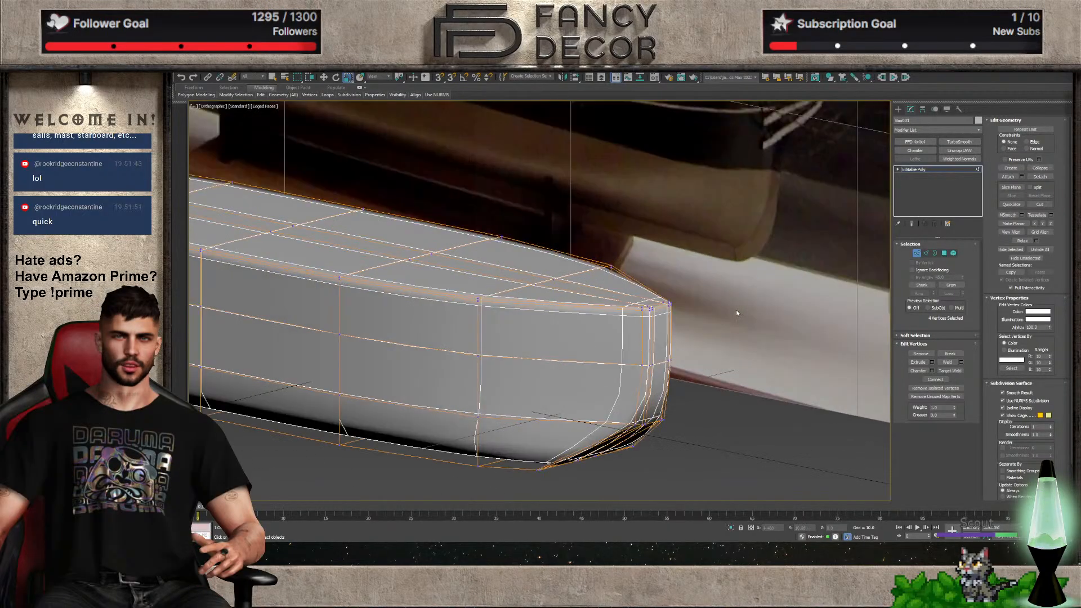
{"action": "left_click", "coordinate": [943, 253]}
{"action": "left_click", "coordinate": [917, 252]}
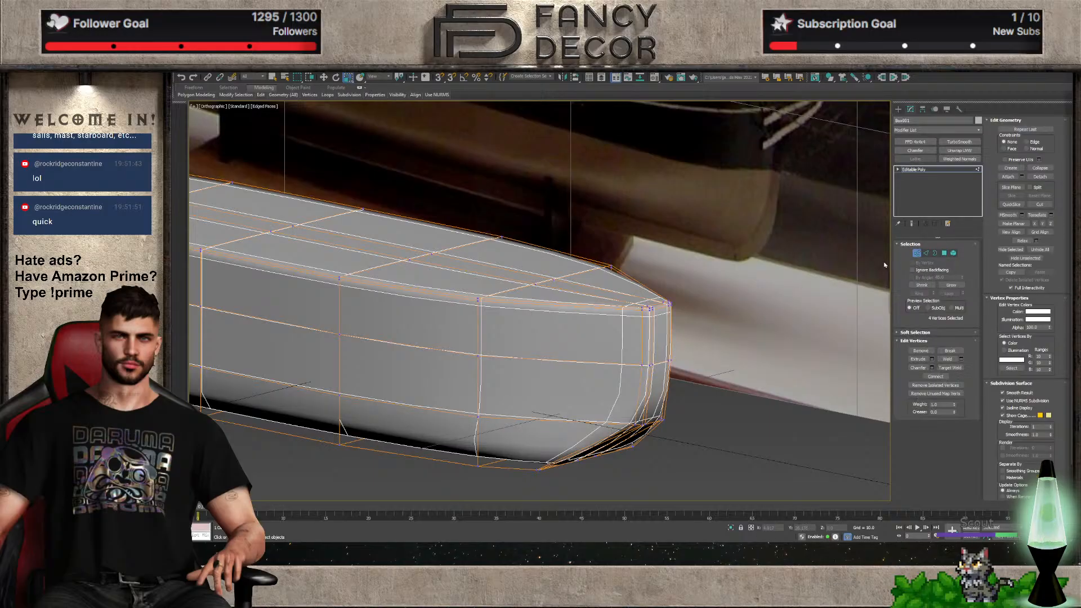
{"action": "key", "text": "t"}
{"action": "scroll", "coordinate": [712, 276], "scroll_direction": "up", "scroll_amount": 5}
{"action": "key", "text": "w"}
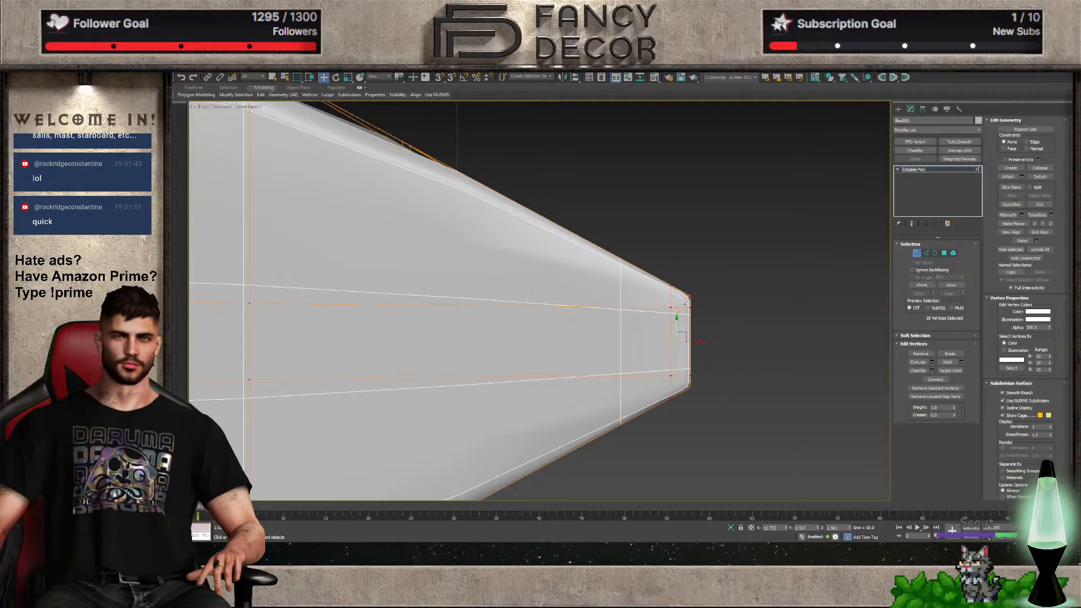
{"action": "key", "text": "r"}
{"action": "left_click_drag", "start_coordinate": [684, 307], "coordinate": [685, 323]}
Switch to polygon editing and select the central polygon loop running down the bow and along the hull's bottom
{"action": "left_click", "coordinate": [944, 253]}
{"action": "scroll", "coordinate": [731, 326], "scroll_direction": "down", "scroll_amount": 3}
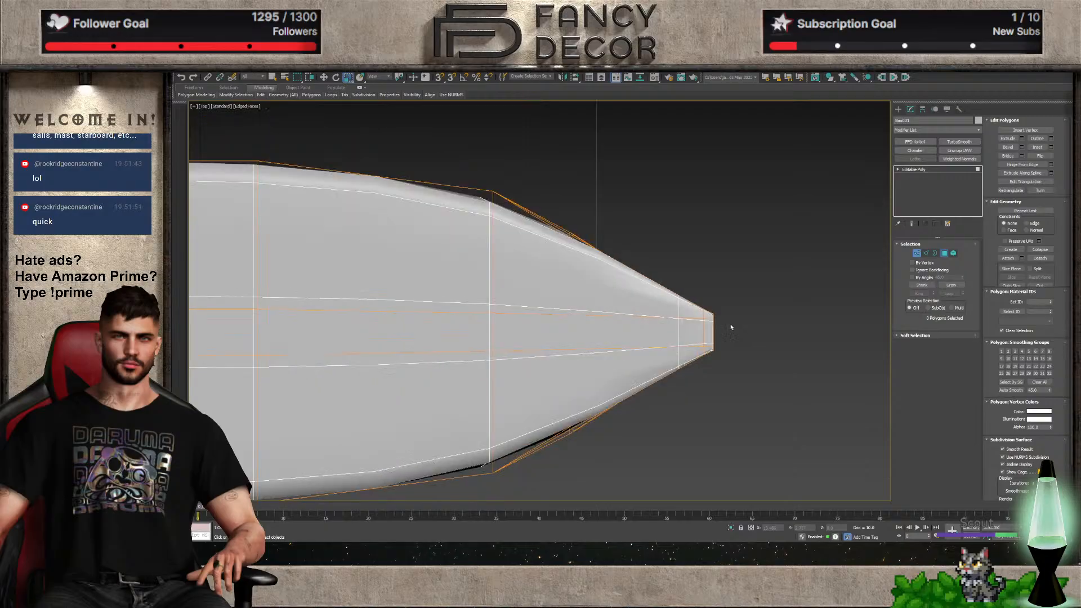
{"action": "middle_click_drag", "start_coordinate": [730, 326], "coordinate": [598, 359], "text": "alt"}
{"action": "left_click", "coordinate": [598, 359]}
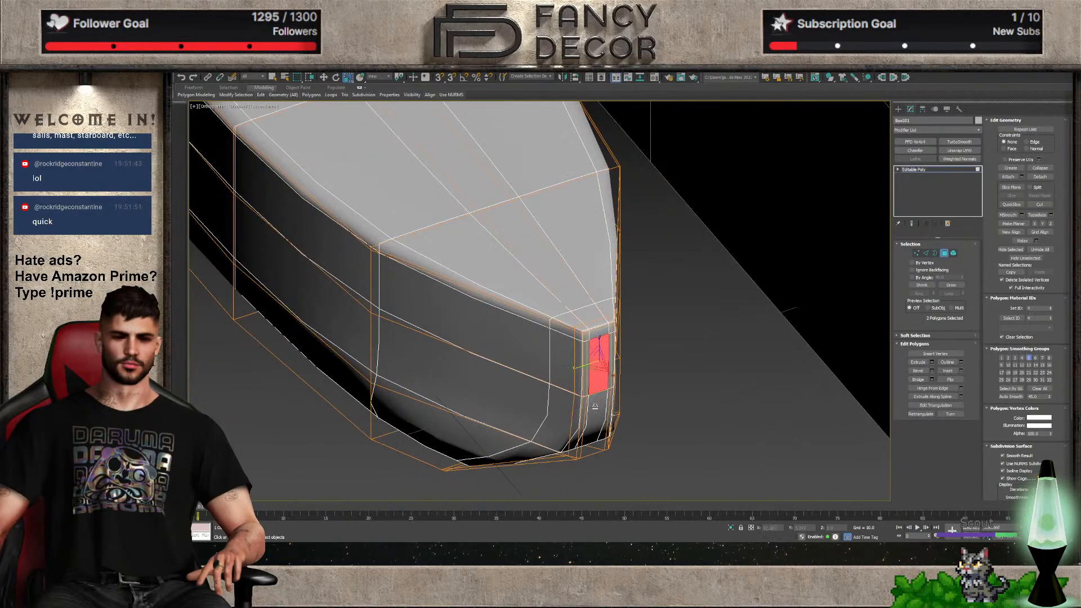
{"action": "left_click", "coordinate": [593, 416], "text": "ctrl"}
{"action": "key", "text": "f"}
{"action": "scroll", "coordinate": [612, 265], "scroll_direction": "down", "scroll_amount": 5}
{"action": "key", "text": "z"}
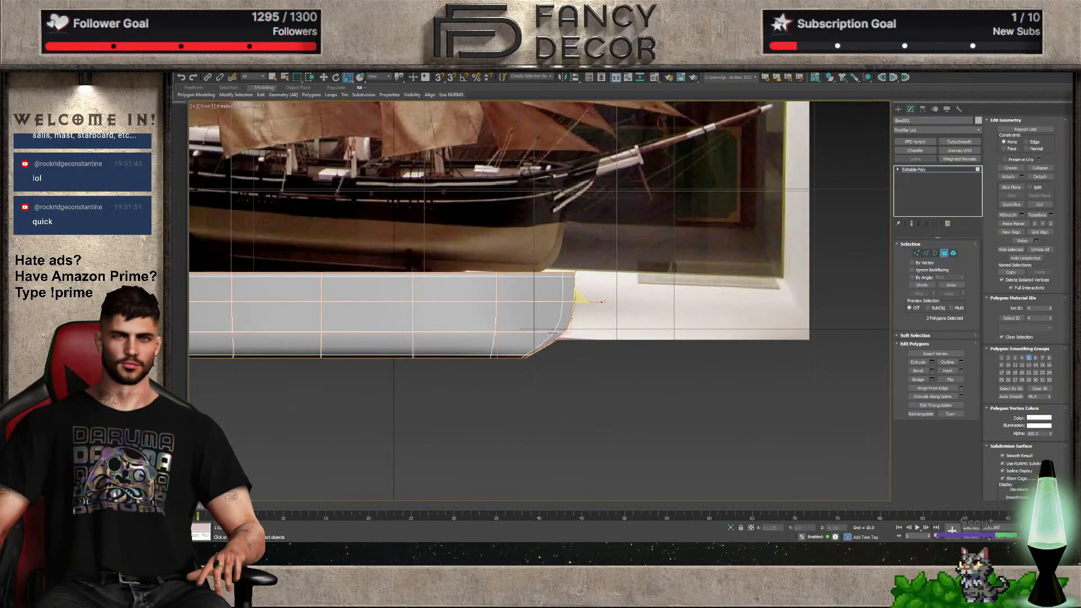
{"action": "middle_click_drag", "start_coordinate": [613, 266], "coordinate": [535, 346], "text": "alt"}
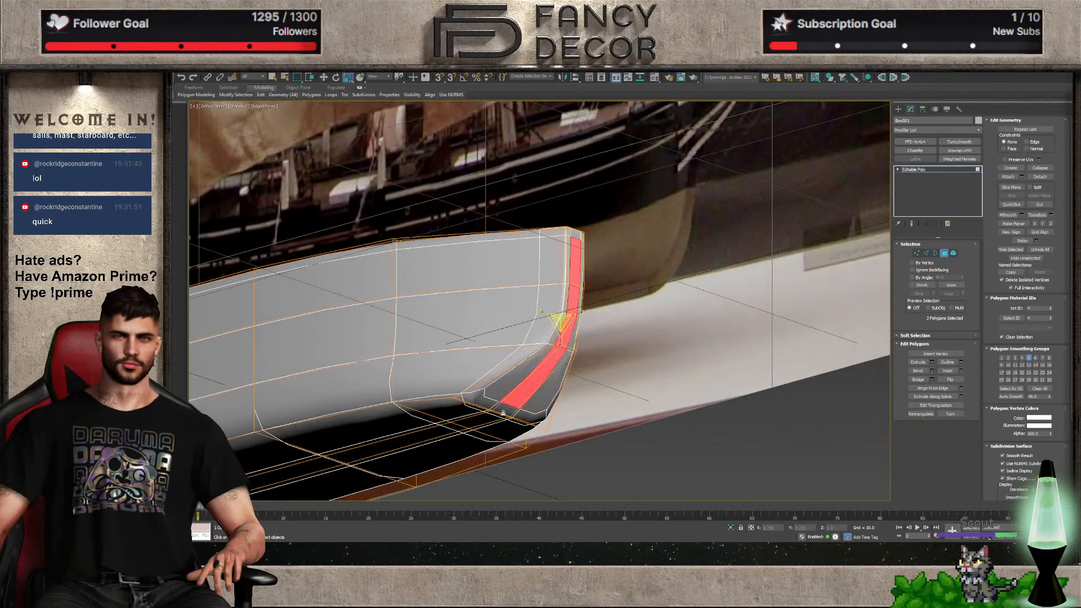
{"action": "scroll", "coordinate": [499, 416], "scroll_direction": "up", "scroll_amount": 5}
{"action": "left_click", "coordinate": [513, 396], "text": "ctrl"}
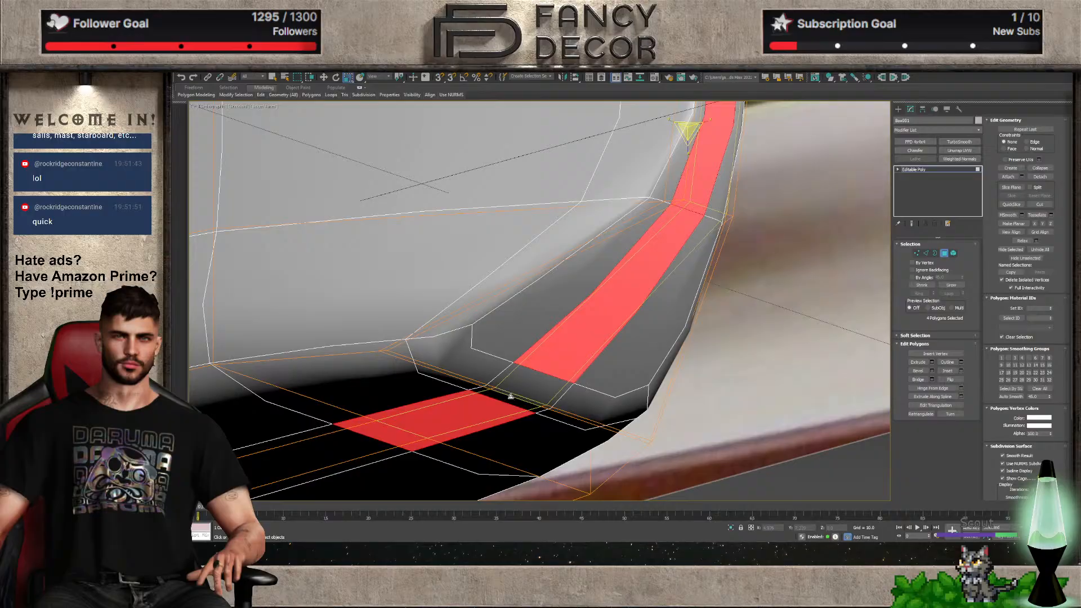
{"action": "left_click", "coordinate": [511, 392], "text": "shift"}
{"action": "scroll", "coordinate": [510, 393], "scroll_direction": "down", "scroll_amount": 6}
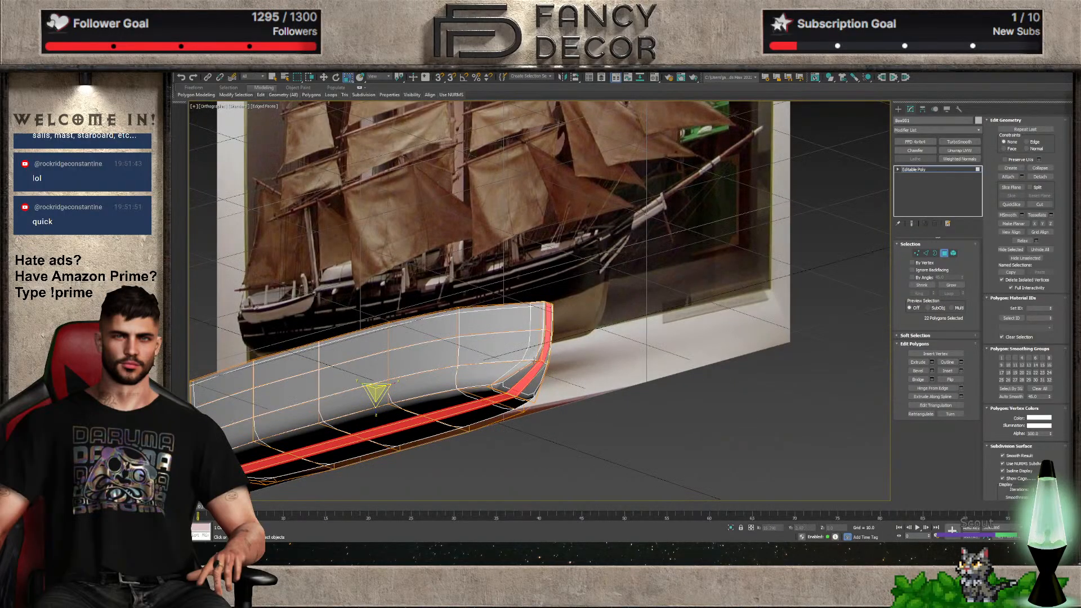
Remove the deck and uppermost end polygons from the central strip selection in the front view
{"action": "key", "text": "f"}
{"action": "scroll", "coordinate": [512, 331], "scroll_direction": "up", "scroll_amount": 8}
{"action": "left_click_drag", "start_coordinate": [357, 205], "coordinate": [721, 225]}
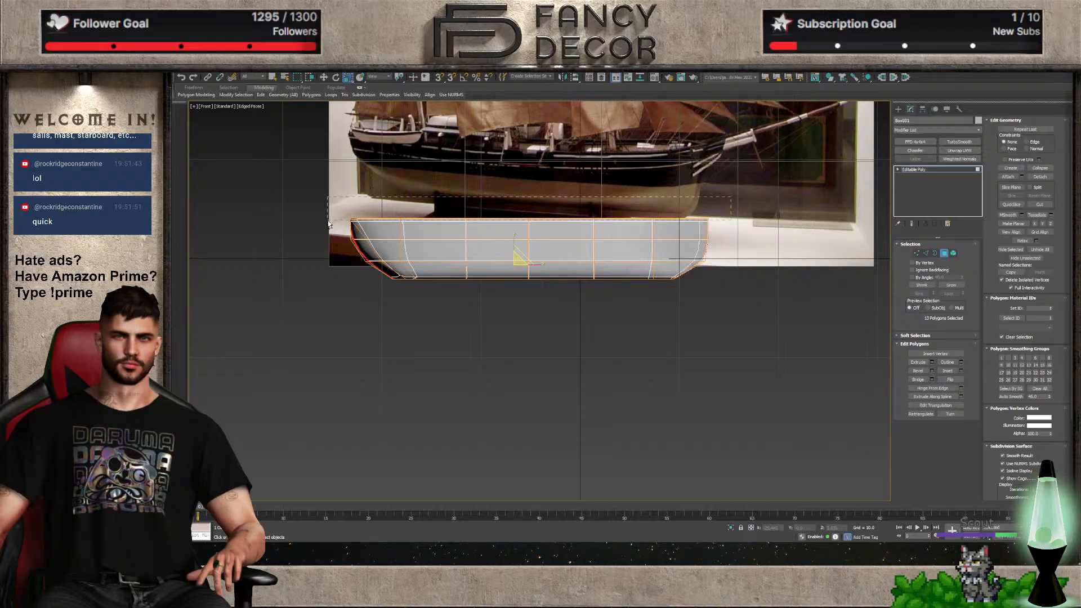
{"action": "left_click_drag", "start_coordinate": [328, 225], "coordinate": [329, 224]}
Extrude the selected central strip slightly outward to form a keel along the bow, bottom and stern
{"action": "middle_click_drag", "start_coordinate": [329, 224], "coordinate": [462, 242], "text": "alt"}
{"action": "scroll", "coordinate": [461, 242], "scroll_direction": "up", "scroll_amount": 3}
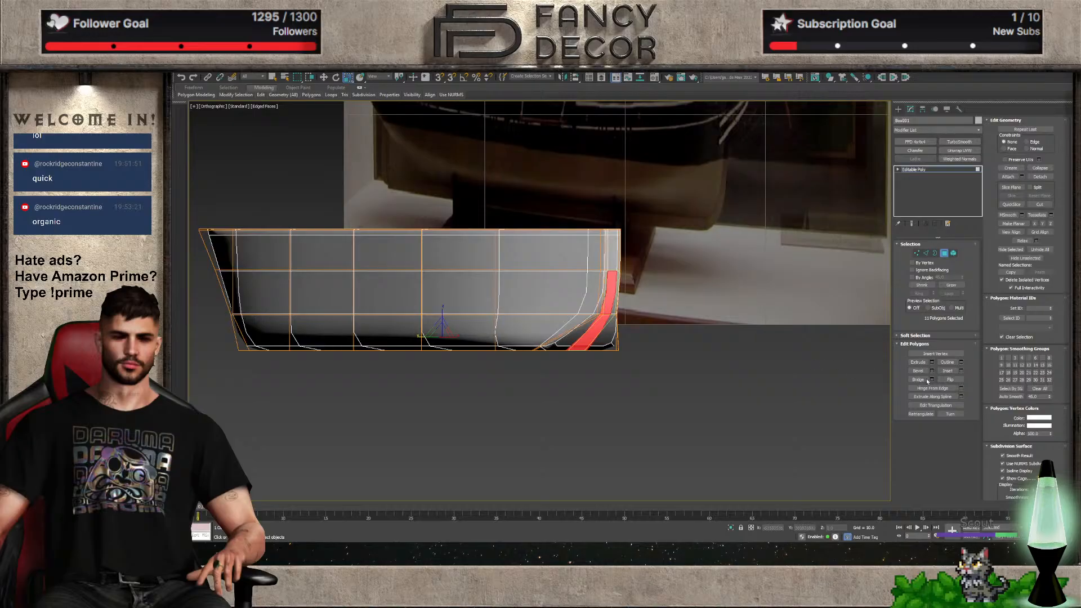
{"action": "key", "text": "z"}
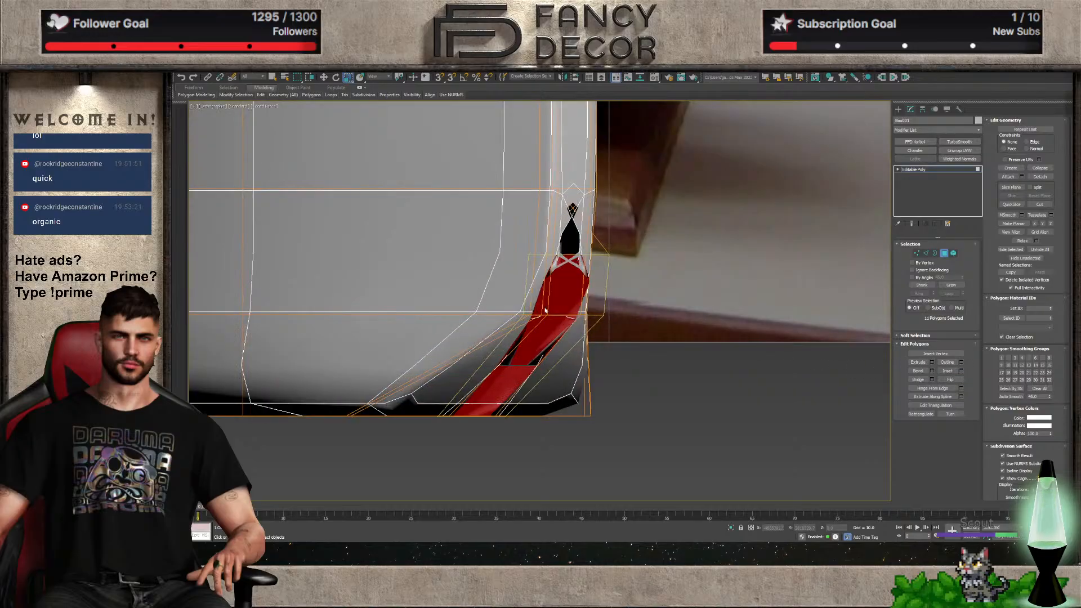
{"action": "left_click_drag", "start_coordinate": [546, 319], "coordinate": [556, 364]}
{"action": "scroll", "coordinate": [494, 324], "scroll_direction": "down", "scroll_amount": 2}
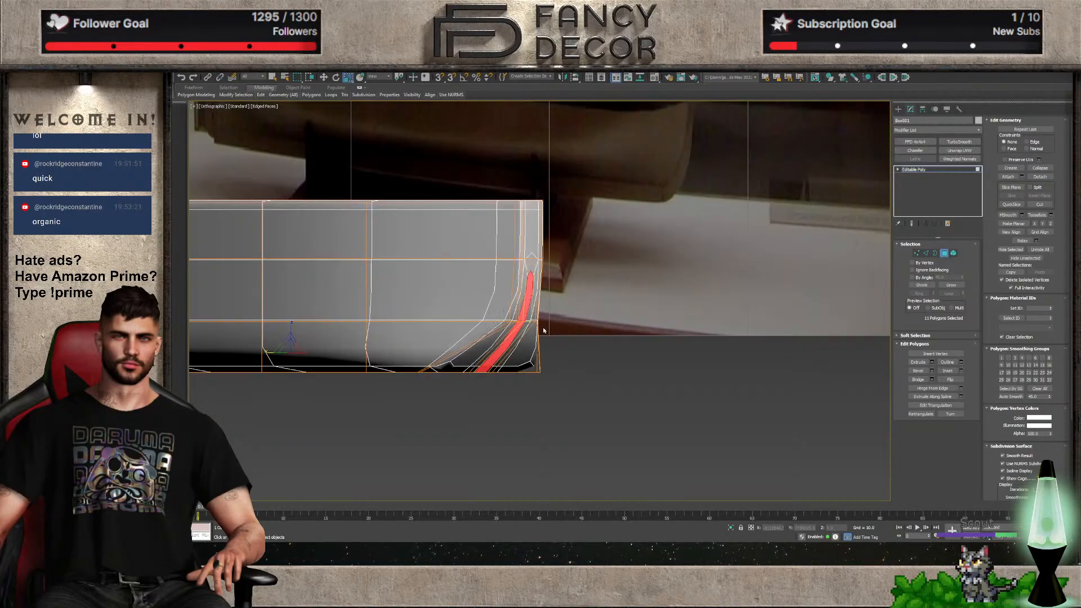
{"action": "left_click", "coordinate": [932, 363]}
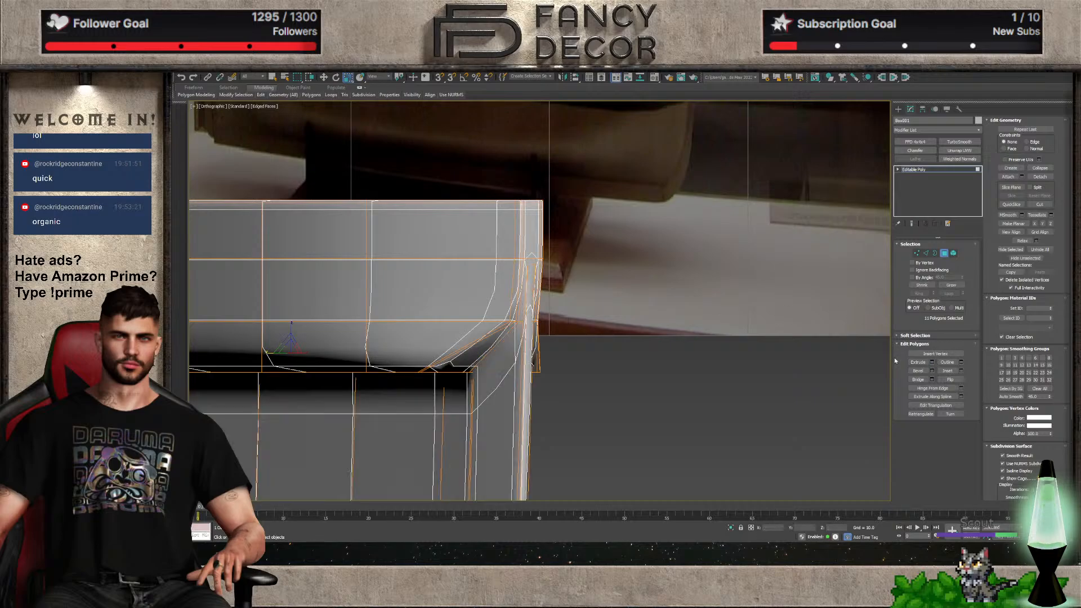
{"action": "key", "text": "f"}
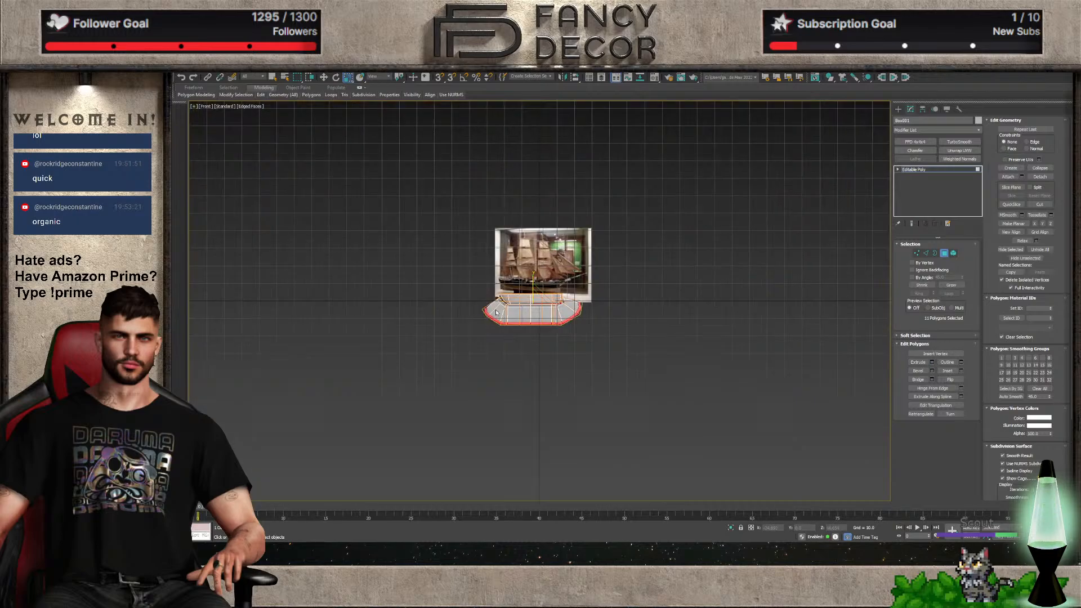
{"action": "key", "text": "z"}
{"action": "left_click_drag", "start_coordinate": [543, 316], "coordinate": [572, 445]}
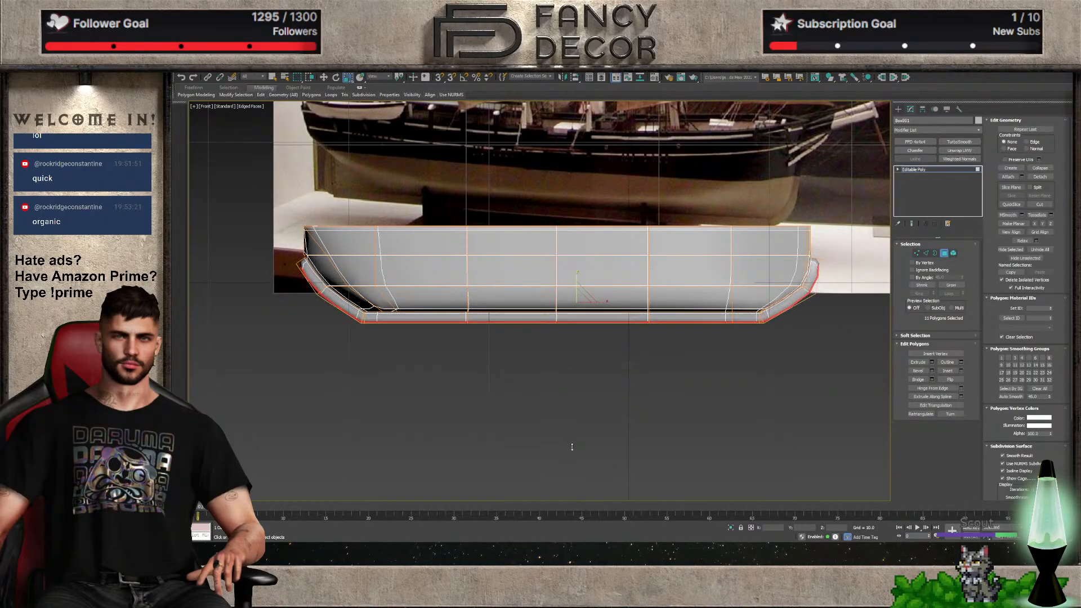
Scale the keel's outer polygons narrower across the hull's width to taper the keel
{"action": "middle_click_drag", "start_coordinate": [742, 445], "coordinate": [693, 452], "text": "alt"}
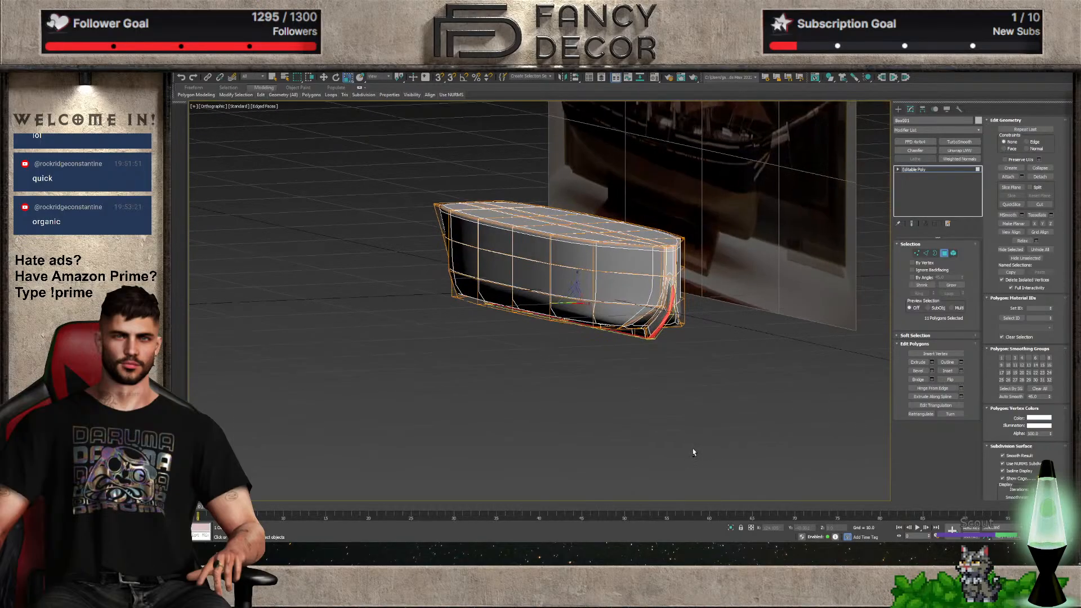
{"action": "scroll", "coordinate": [544, 341], "scroll_direction": "up", "scroll_amount": 8}
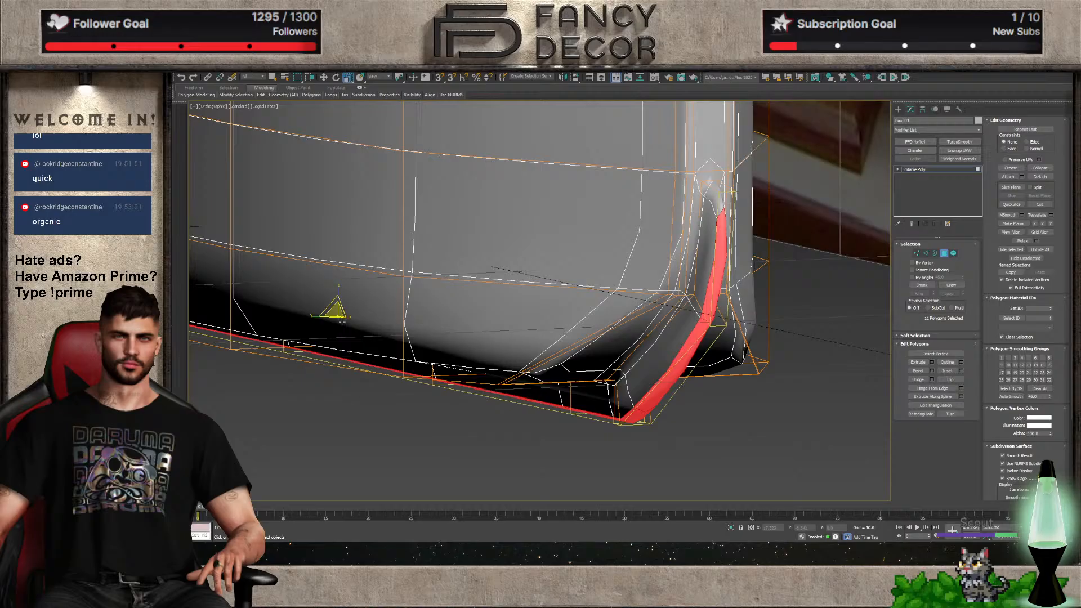
{"action": "left_click_drag", "start_coordinate": [324, 313], "coordinate": [398, 332]}
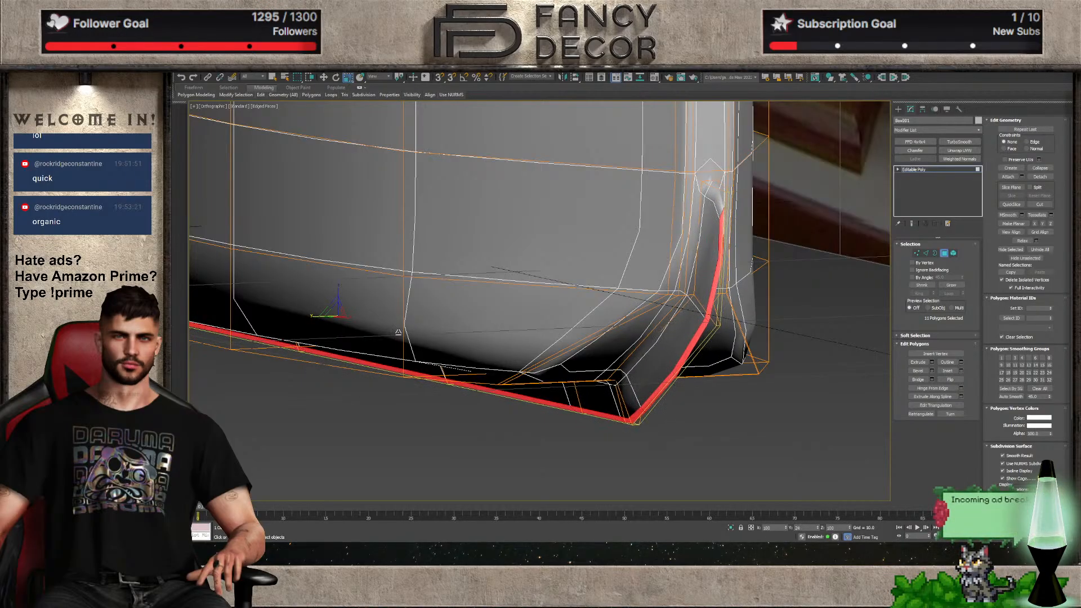
Switch to vertex editing and move the keel's outer vertices on the lower stern curve down level with the keel's underside
{"action": "key", "text": "f"}
{"action": "key", "text": "1"}
{"action": "scroll", "coordinate": [372, 350], "scroll_direction": "up", "scroll_amount": 6}
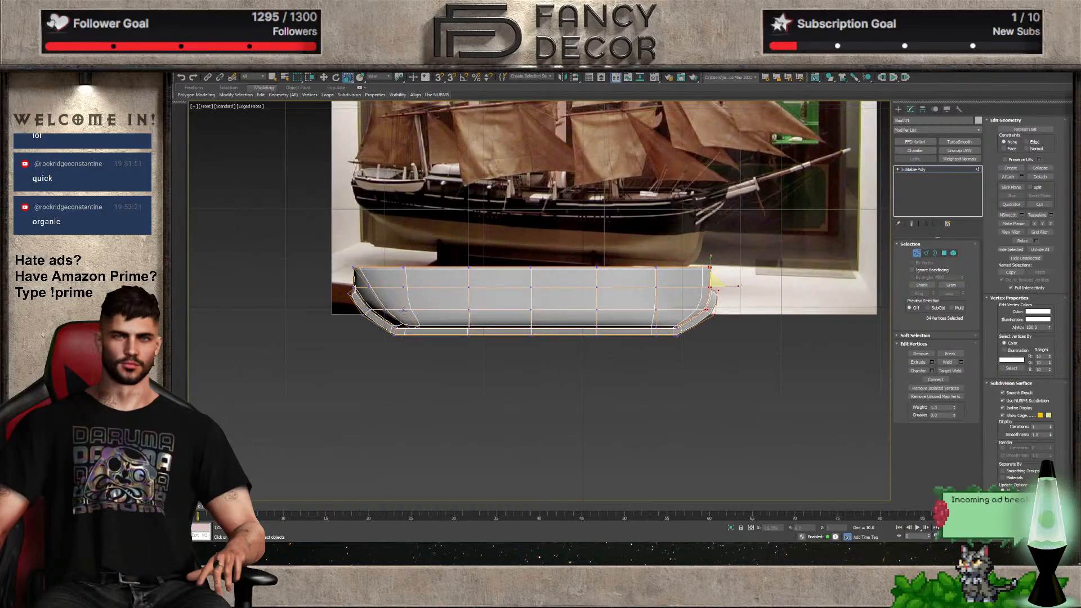
{"action": "scroll", "coordinate": [389, 331], "scroll_direction": "down", "scroll_amount": 2}
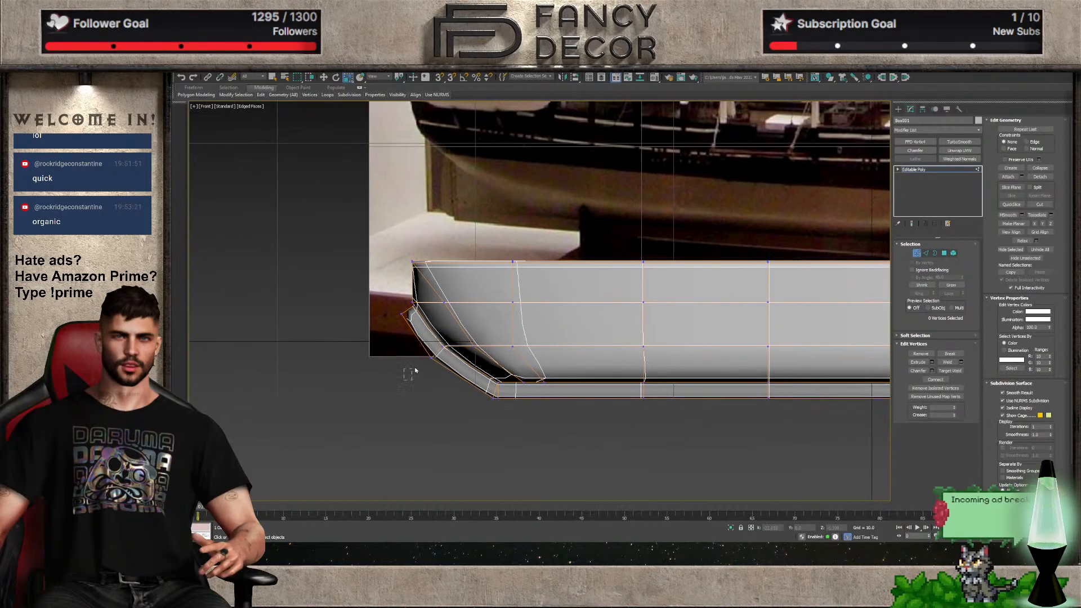
{"action": "left_click_drag", "start_coordinate": [410, 366], "coordinate": [442, 352]}
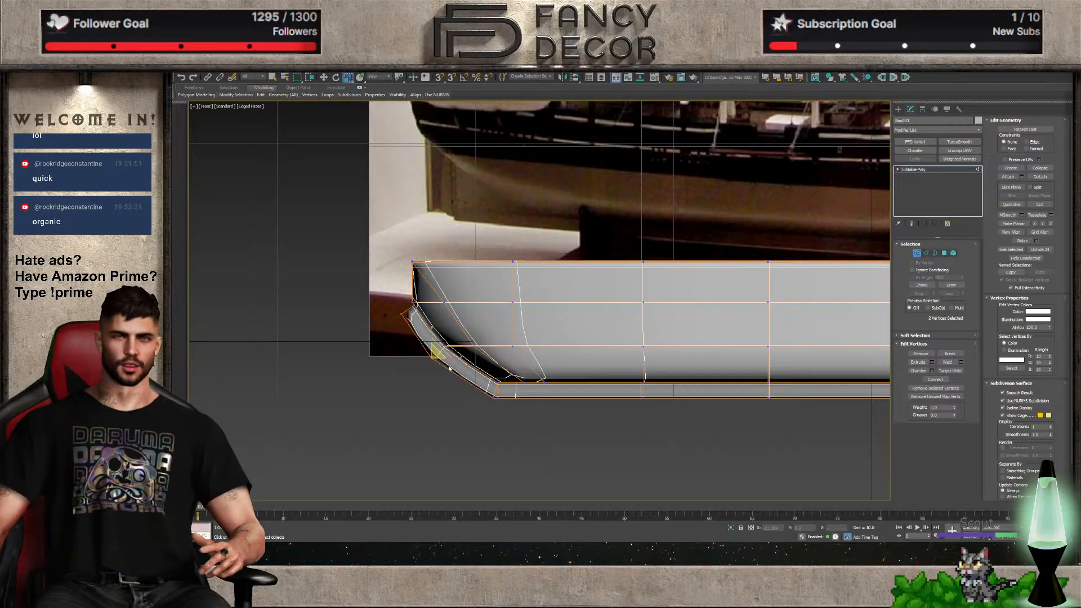
{"action": "key", "text": "w"}
{"action": "left_click_drag", "start_coordinate": [431, 341], "coordinate": [427, 377]}
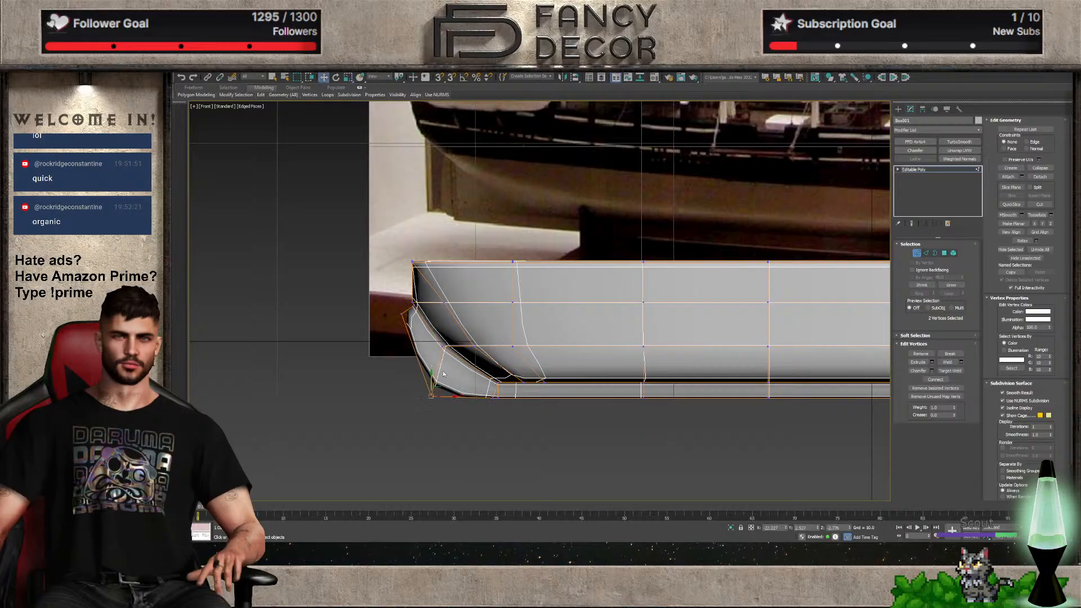
Move the keel's lower stern vertices outward to square off the keel's rear corner below the hull
{"action": "left_click", "coordinate": [926, 253]}
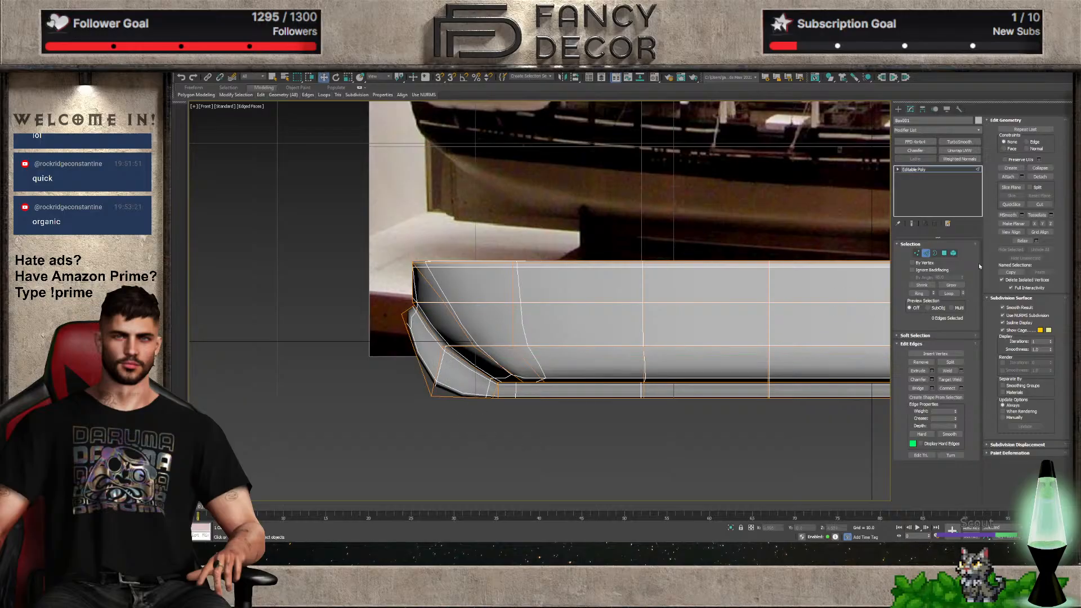
{"action": "scroll", "coordinate": [819, 303], "scroll_direction": "down", "scroll_amount": 5}
{"action": "scroll", "coordinate": [820, 303], "scroll_direction": "up", "scroll_amount": 7}
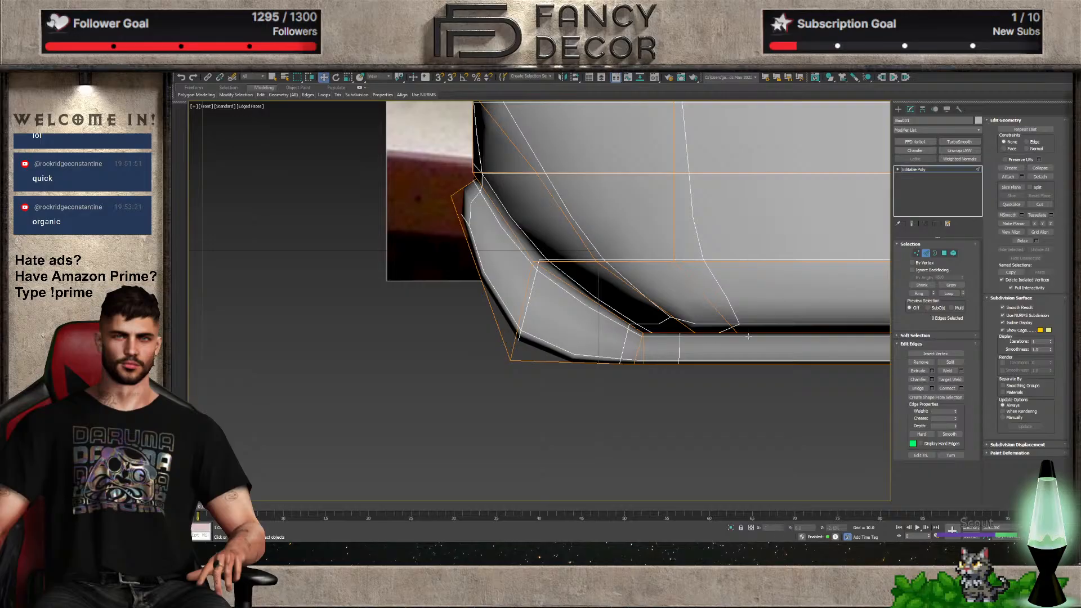
{"action": "left_click", "coordinate": [917, 253]}
{"action": "left_click_drag", "start_coordinate": [604, 382], "coordinate": [478, 367]}
{"action": "left_click_drag", "start_coordinate": [441, 190], "coordinate": [493, 198]}
{"action": "left_click_drag", "start_coordinate": [408, 326], "coordinate": [506, 365]}
{"action": "scroll", "coordinate": [494, 357], "scroll_direction": "down", "scroll_amount": 5}
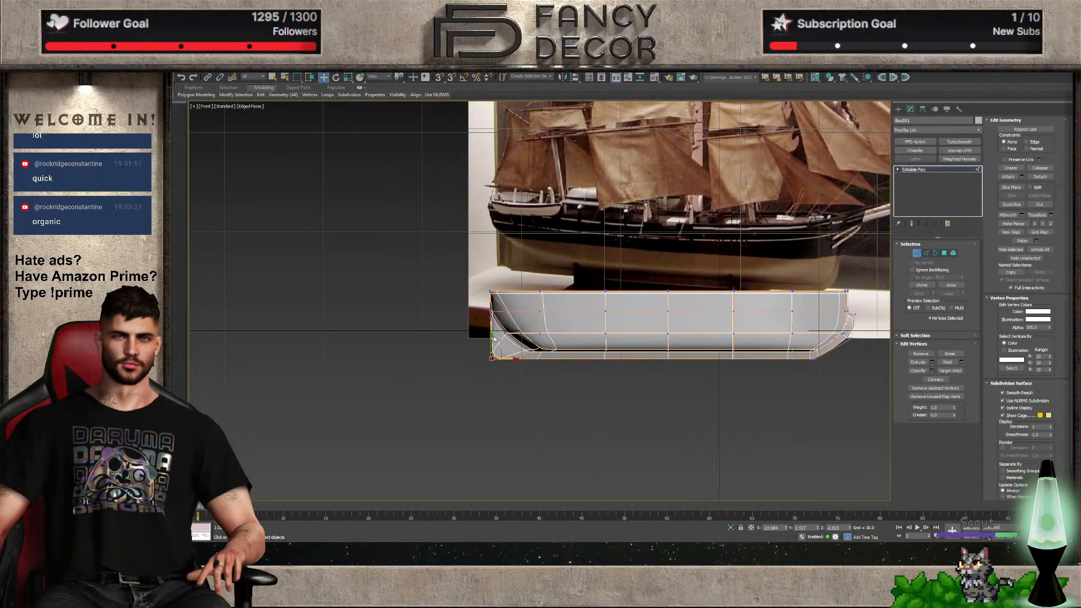
Shift the keel's rear vertices slightly toward the bow, undoing the last extra nudge
{"action": "scroll", "coordinate": [494, 337], "scroll_direction": "up", "scroll_amount": 5}
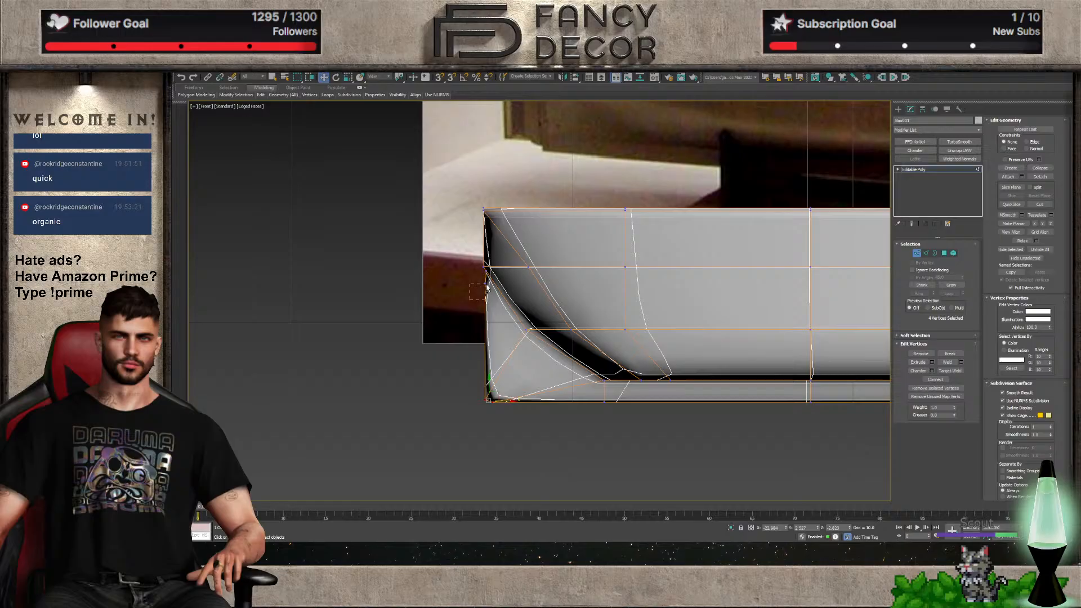
{"action": "left_click_drag", "start_coordinate": [505, 361], "coordinate": [514, 362]}
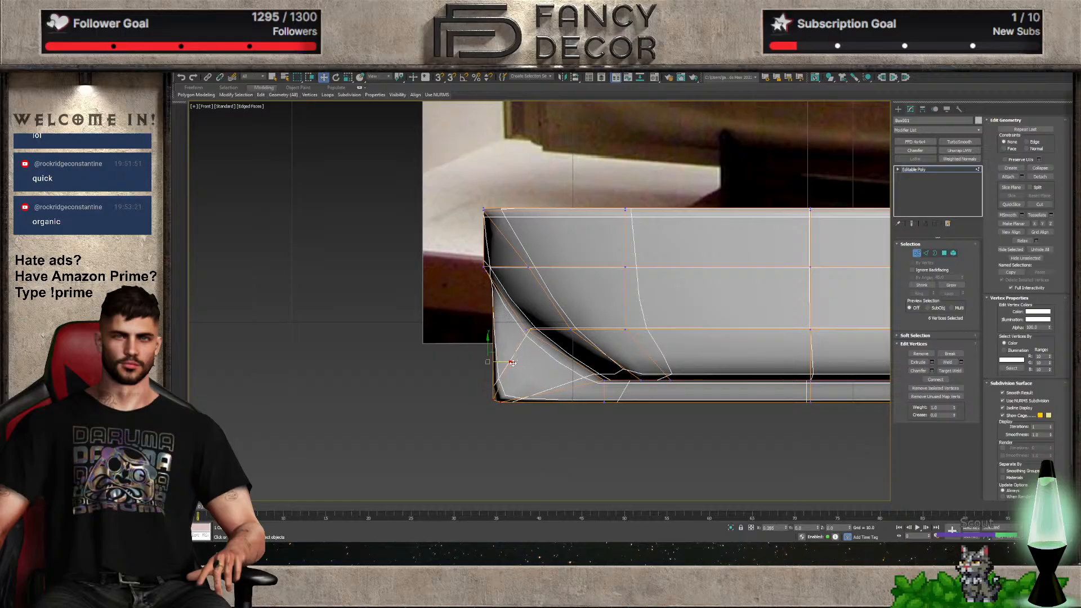
{"action": "middle_click_drag", "start_coordinate": [514, 361], "coordinate": [537, 354], "text": "alt"}
{"action": "scroll", "coordinate": [490, 317], "scroll_direction": "up", "scroll_amount": 4}
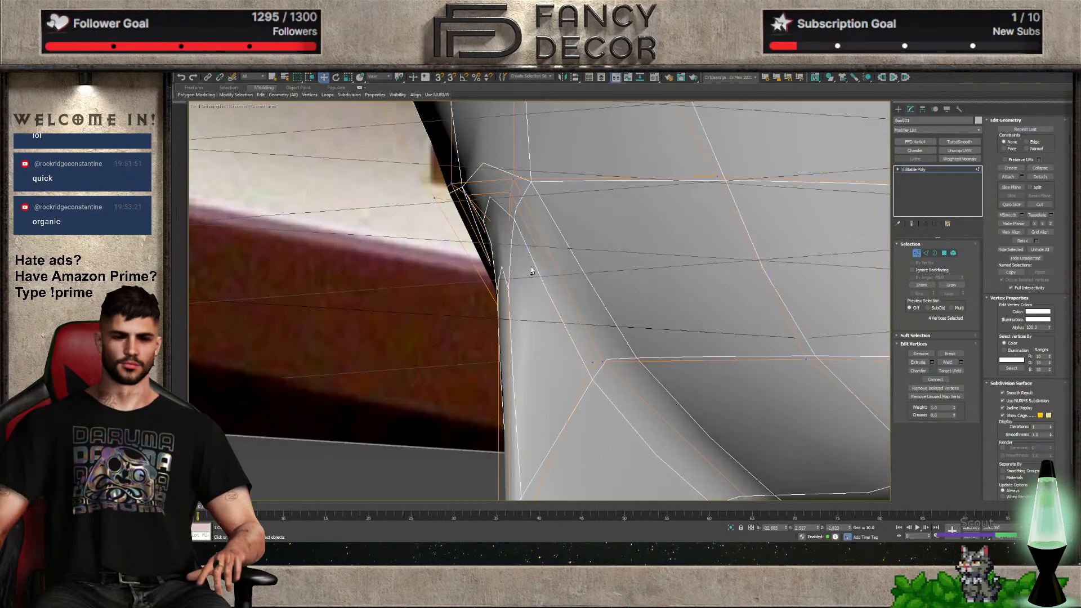
{"action": "scroll", "coordinate": [530, 271], "scroll_direction": "down", "scroll_amount": 4}
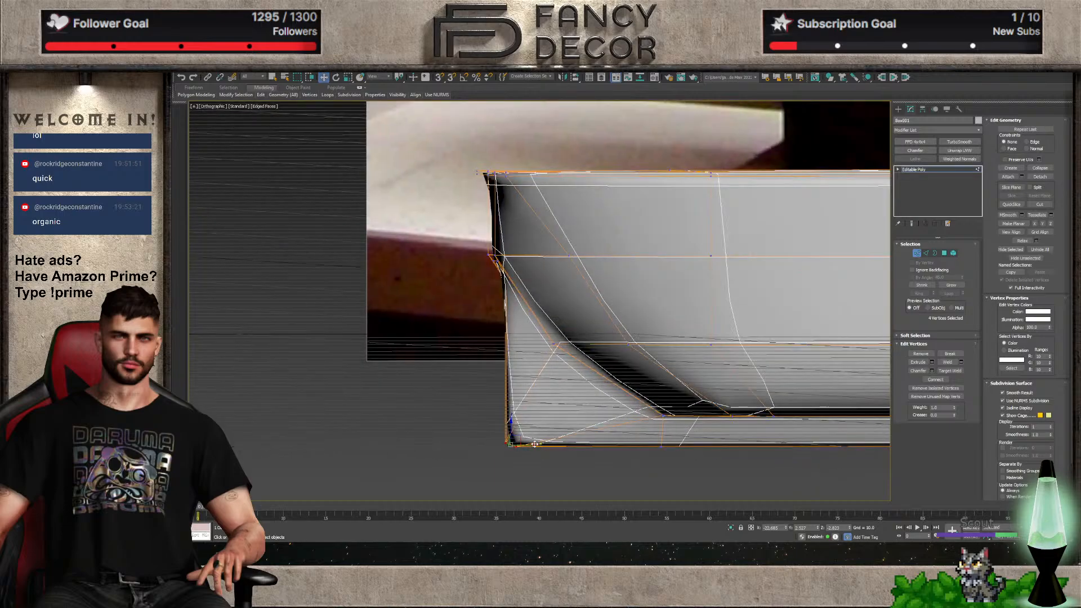
{"action": "left_click_drag", "start_coordinate": [535, 444], "coordinate": [537, 443]}
{"action": "key", "text": "ctrl+z"}
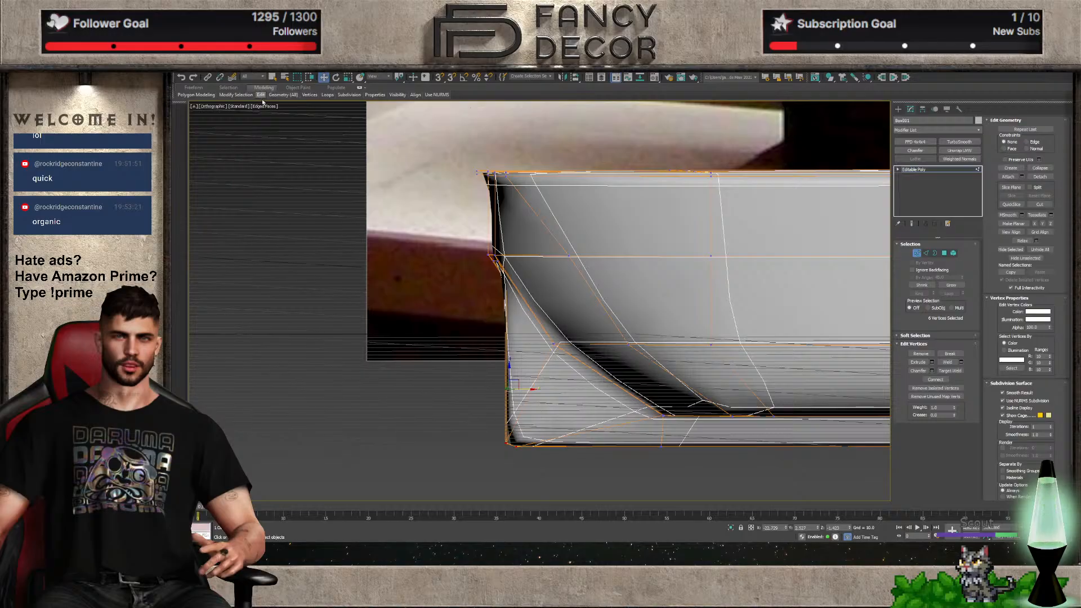
Insert a horizontal edge loop around the hull's lower half and reposition its outer keel vertices upward at the stern
{"action": "left_click", "coordinate": [271, 119]}
{"action": "left_click", "coordinate": [536, 296]}
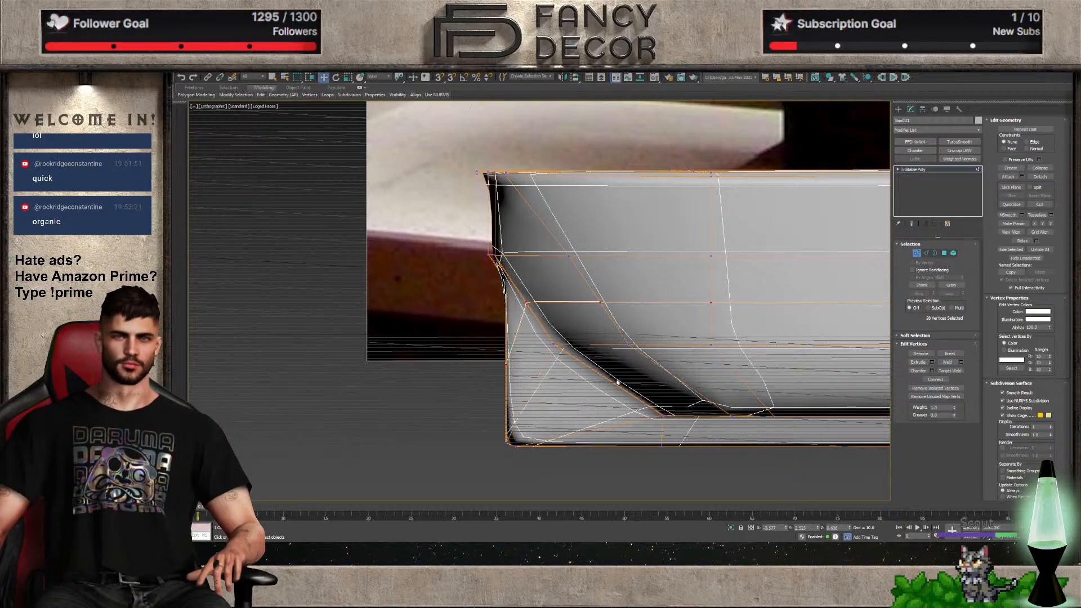
{"action": "left_click_drag", "start_coordinate": [510, 368], "coordinate": [513, 370]}
{"action": "key", "text": "f"}
{"action": "scroll", "coordinate": [472, 363], "scroll_direction": "down", "scroll_amount": 5}
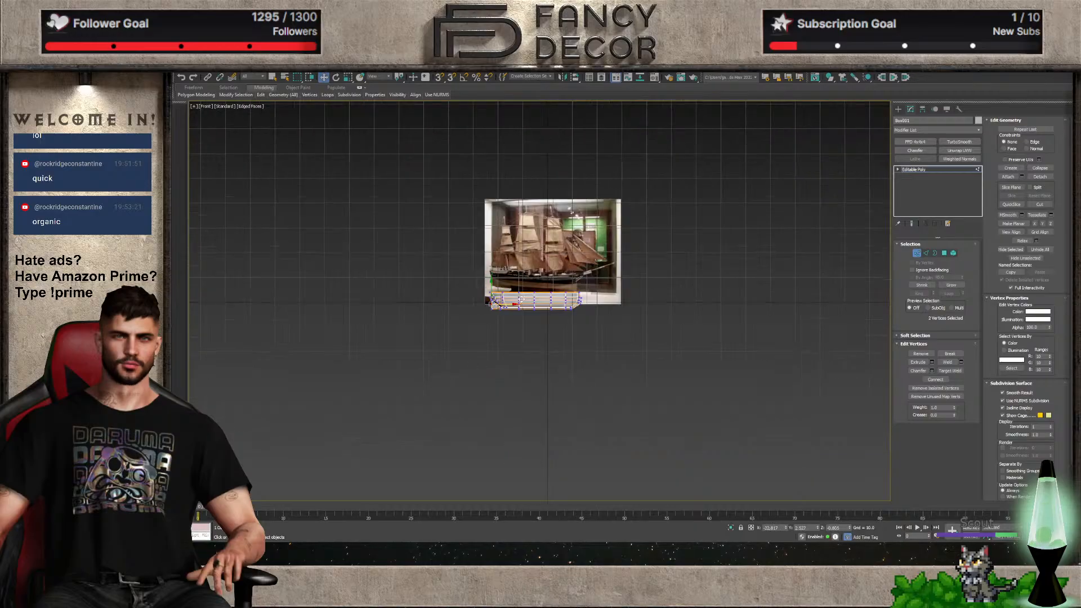
{"action": "scroll", "coordinate": [501, 303], "scroll_direction": "up", "scroll_amount": 8}
{"action": "scroll", "coordinate": [321, 332], "scroll_direction": "up", "scroll_amount": 4}
{"action": "left_click_drag", "start_coordinate": [444, 313], "coordinate": [442, 231]}
Move the keel's rear corner vertices farther toward the bow so the stern end sits inward of the hull
{"action": "left_click_drag", "start_coordinate": [439, 403], "coordinate": [489, 459]}
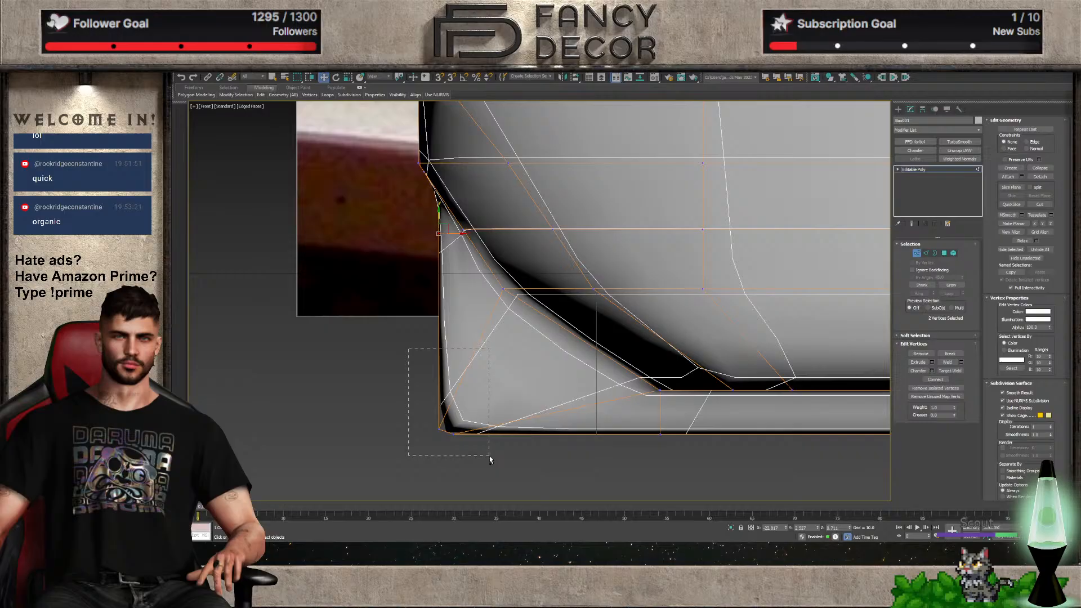
{"action": "left_click_drag", "start_coordinate": [468, 365], "coordinate": [483, 366]}
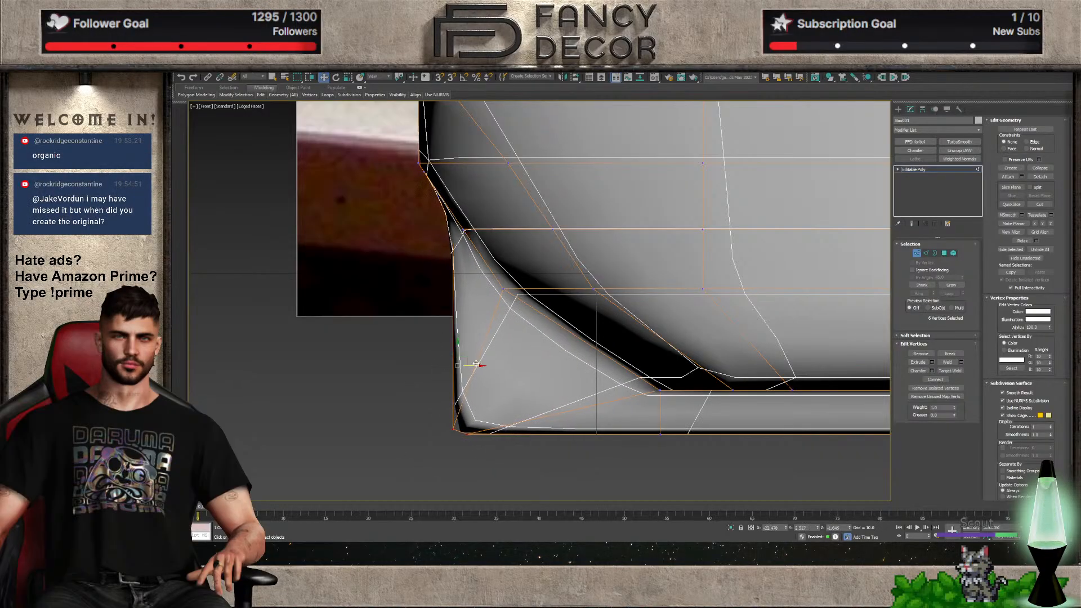
{"action": "scroll", "coordinate": [303, 360], "scroll_direction": "down", "scroll_amount": 8}
{"action": "middle_click_drag", "start_coordinate": [529, 403], "coordinate": [573, 398], "text": "alt"}
Pull the keel's upper bow vertices closer to the hull and adjust its lower front corner in the front view
{"action": "key", "text": "f"}
{"action": "scroll", "coordinate": [625, 288], "scroll_direction": "up", "scroll_amount": 10}
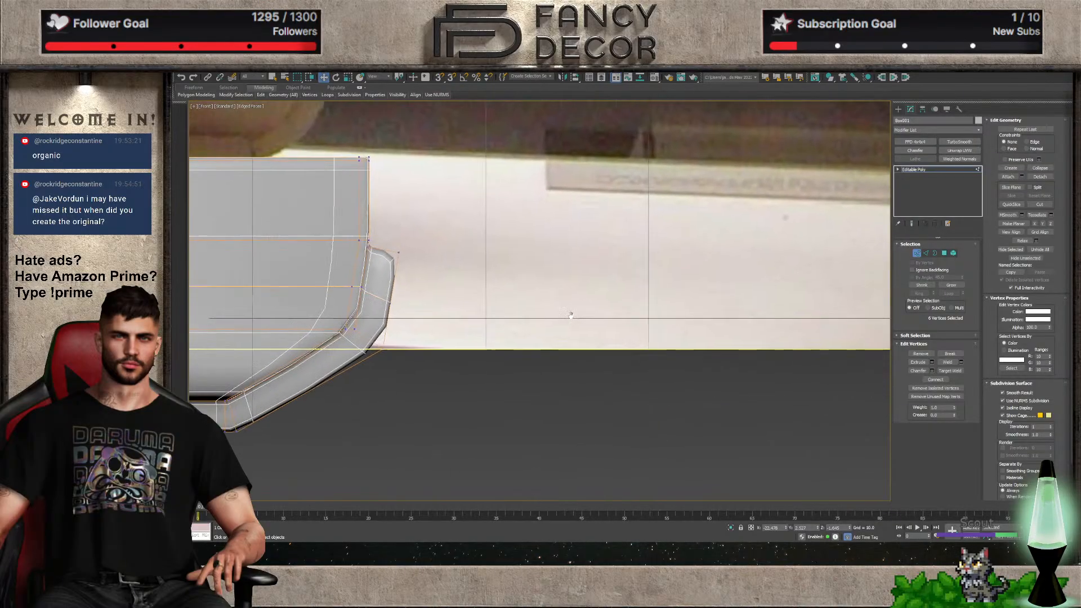
{"action": "left_click_drag", "start_coordinate": [418, 258], "coordinate": [381, 349]}
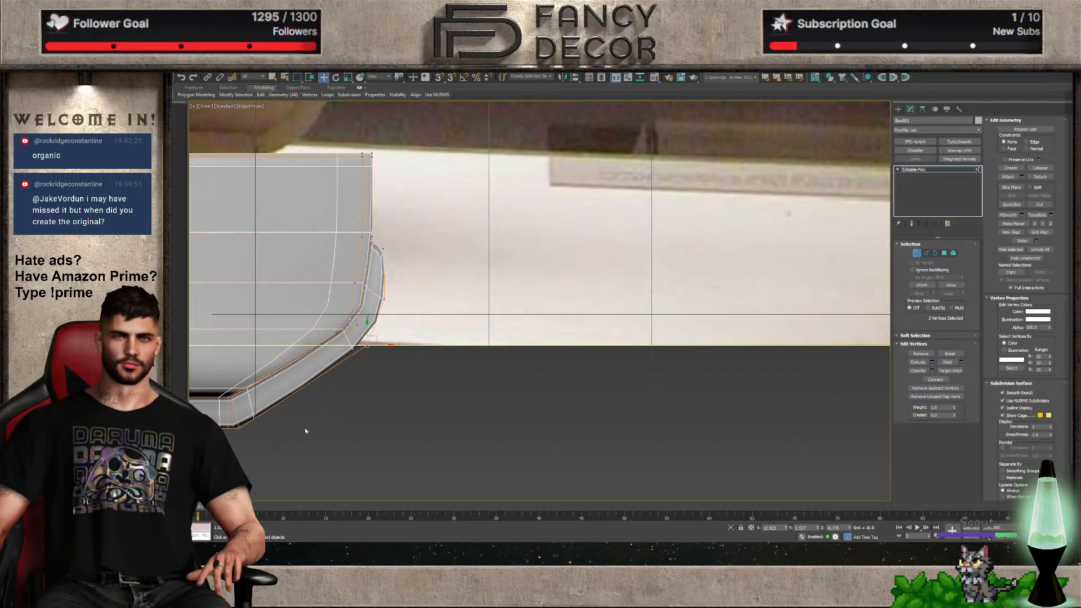
{"action": "scroll", "coordinate": [594, 376], "scroll_direction": "down", "scroll_amount": 5}
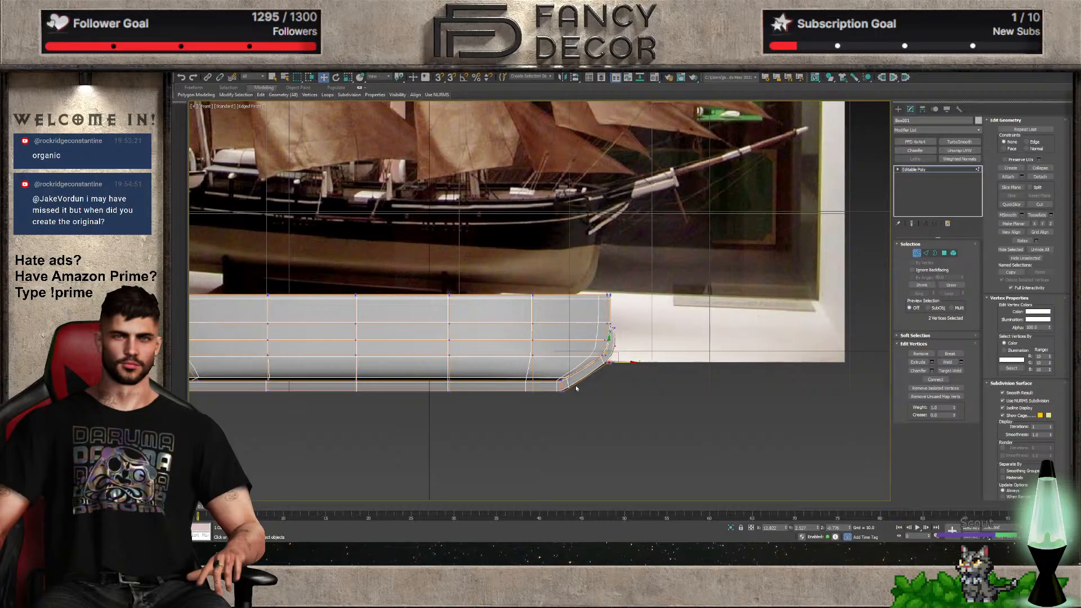
{"action": "scroll", "coordinate": [572, 392], "scroll_direction": "up", "scroll_amount": 5}
{"action": "left_click_drag", "start_coordinate": [556, 392], "coordinate": [579, 379]}
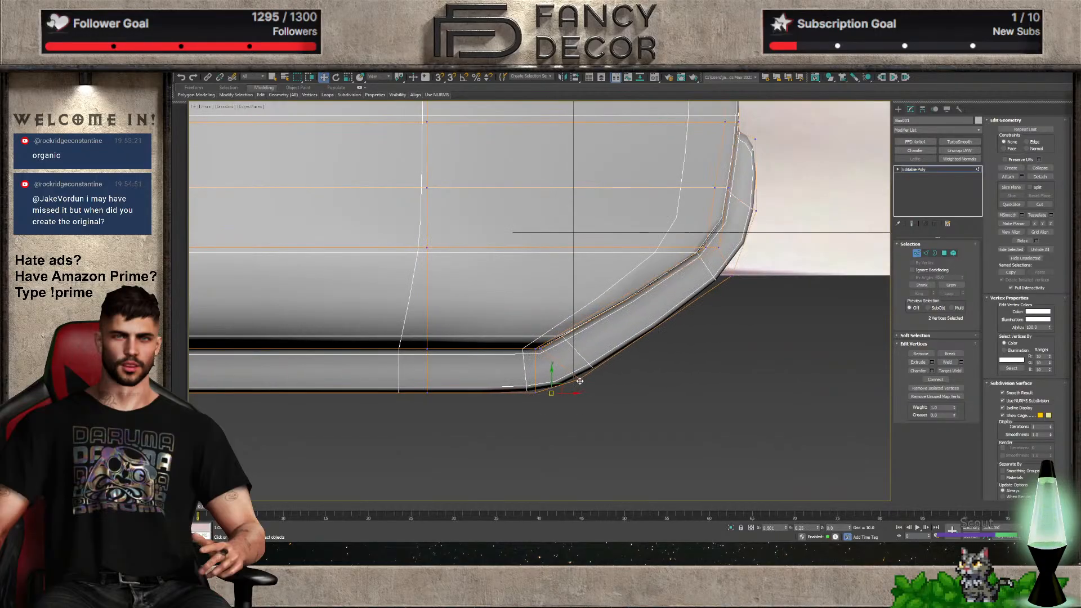
{"action": "left_click_drag", "start_coordinate": [758, 260], "coordinate": [714, 287]}
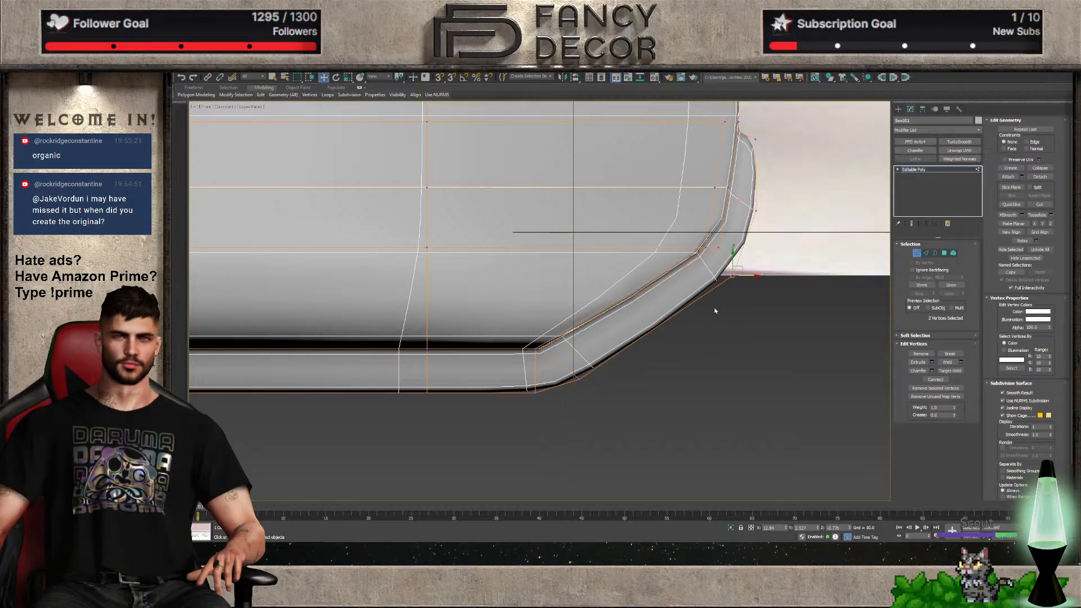
Leave vertex editing, deselect the hull and turn off the edged-faces display to check its profile against the photo
{"action": "scroll", "coordinate": [720, 293], "scroll_direction": "down", "scroll_amount": 5}
{"action": "middle_click_drag", "start_coordinate": [544, 315], "coordinate": [670, 333]}
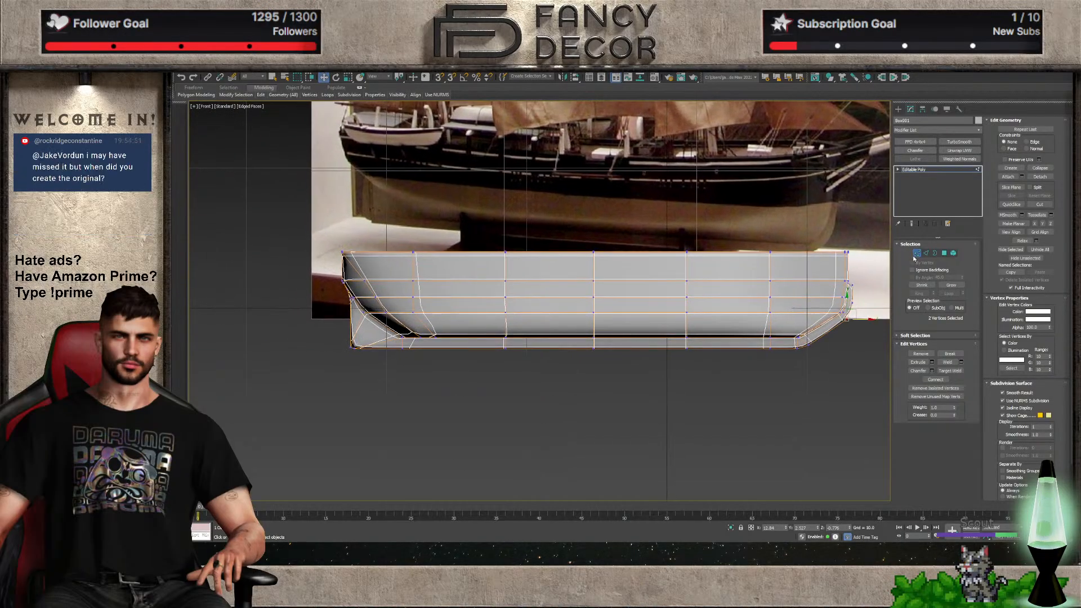
{"action": "key", "text": "1"}
{"action": "left_click", "coordinate": [816, 367]}
{"action": "key", "text": "F4"}
{"action": "middle_click_drag", "start_coordinate": [788, 361], "coordinate": [720, 372]}
{"action": "scroll", "coordinate": [714, 346], "scroll_direction": "down", "scroll_amount": 2}
{"action": "middle_click_drag", "start_coordinate": [729, 297], "coordinate": [691, 285]}
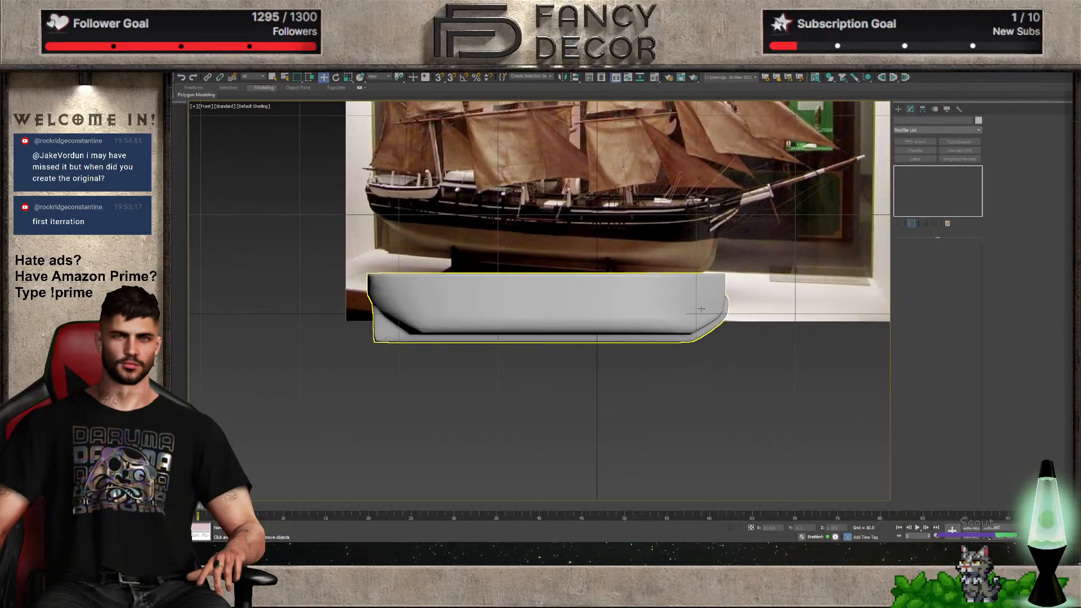
Reselect the hull for vertex editing and move its top bow vertices forward to rake the bow
{"action": "left_click", "coordinate": [691, 300]}
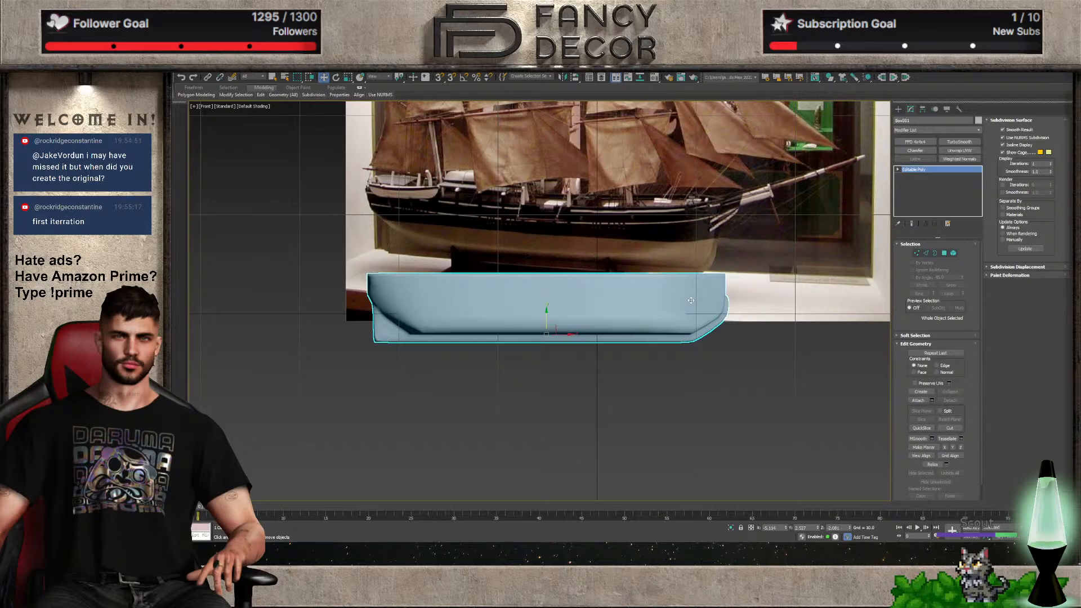
{"action": "middle_click_drag", "start_coordinate": [691, 300], "coordinate": [628, 302]}
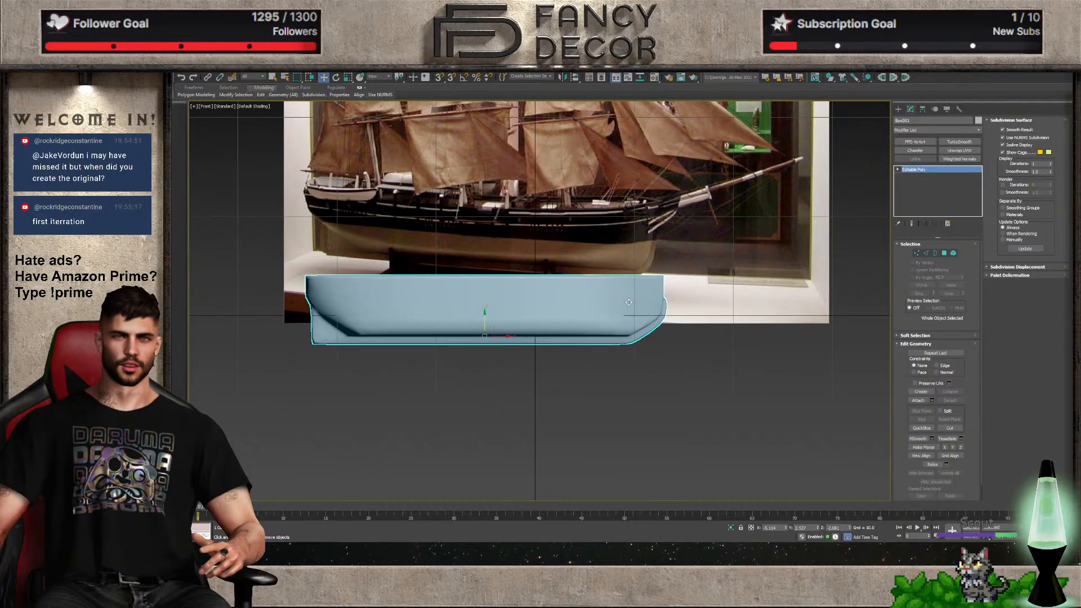
{"action": "left_click", "coordinate": [917, 253]}
{"action": "scroll", "coordinate": [663, 280], "scroll_direction": "up", "scroll_amount": 5}
{"action": "left_click_drag", "start_coordinate": [699, 242], "coordinate": [622, 285]}
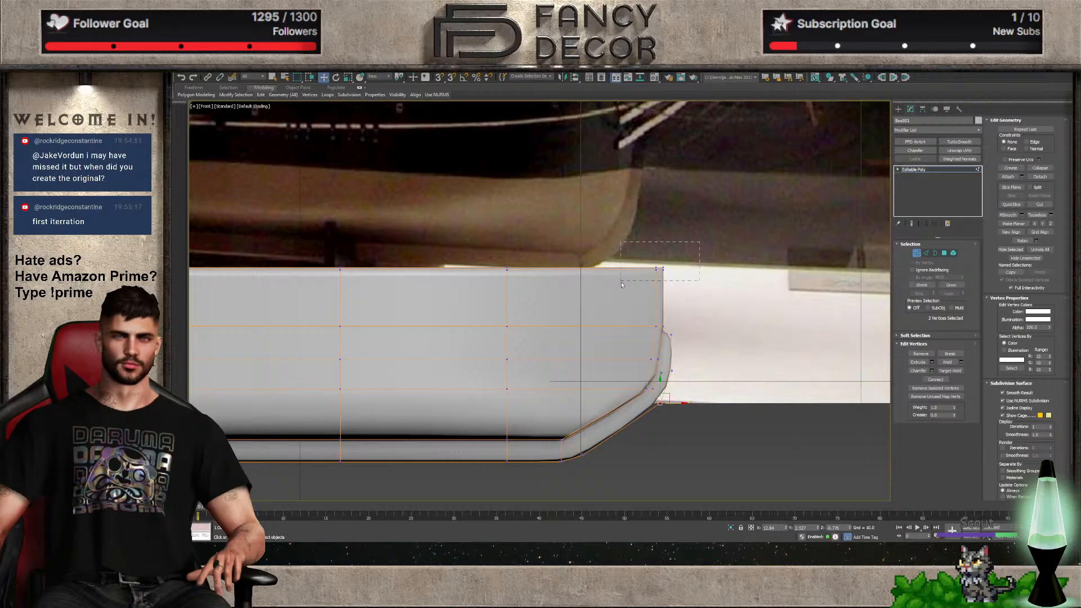
{"action": "left_click_drag", "start_coordinate": [682, 269], "coordinate": [707, 269]}
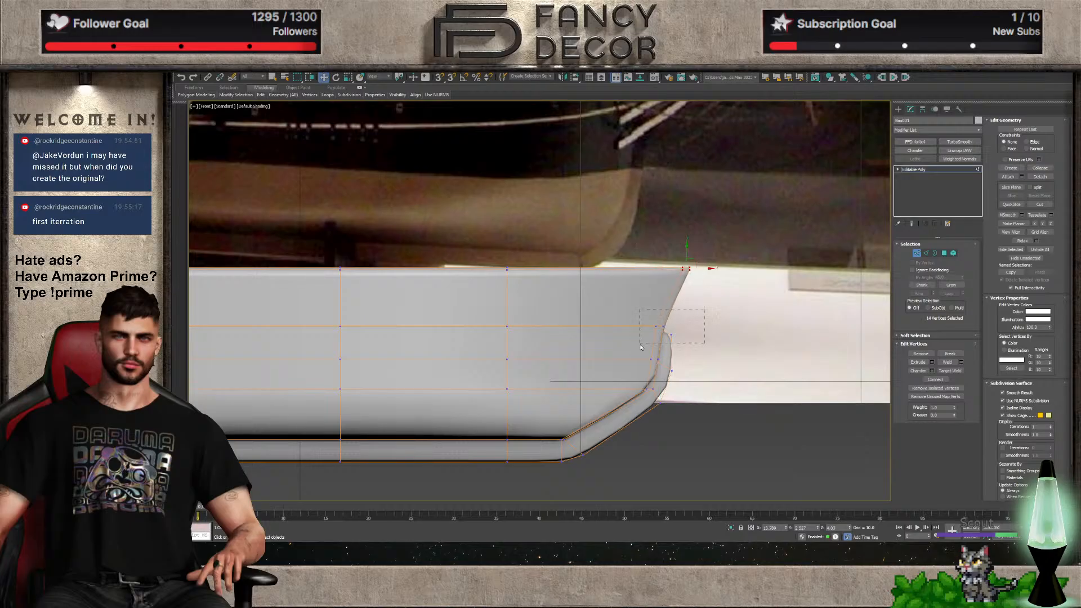
Adjust the hull's middle and lower bow vertices, together with the keel, to follow the raked bow line
{"action": "left_click_drag", "start_coordinate": [641, 347], "coordinate": [686, 363]}
{"action": "scroll", "coordinate": [675, 360], "scroll_direction": "down", "scroll_amount": 2}
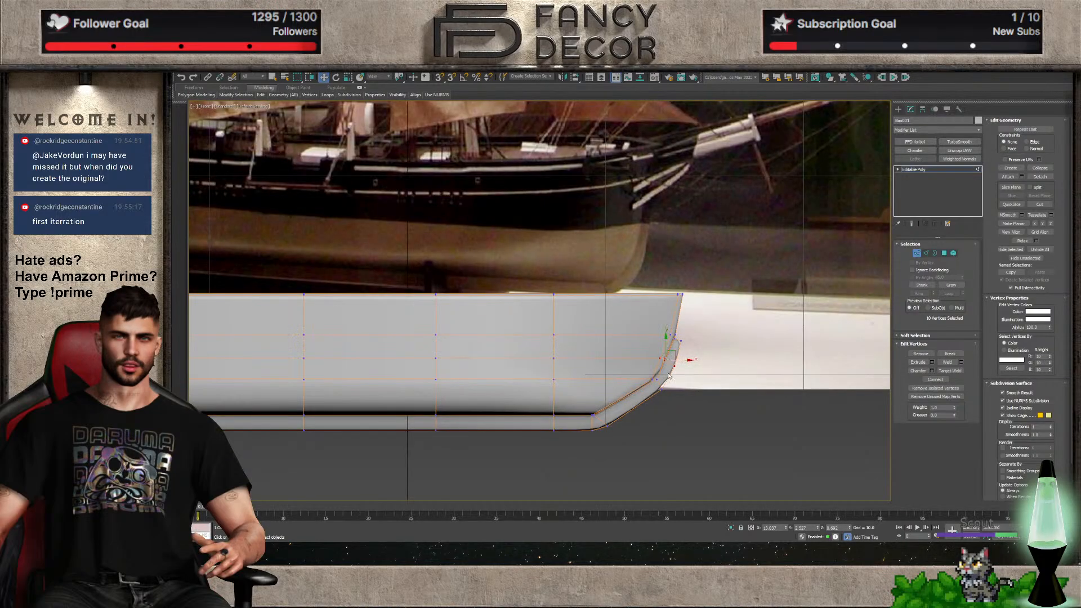
{"action": "left_click_drag", "start_coordinate": [687, 362], "coordinate": [693, 363]}
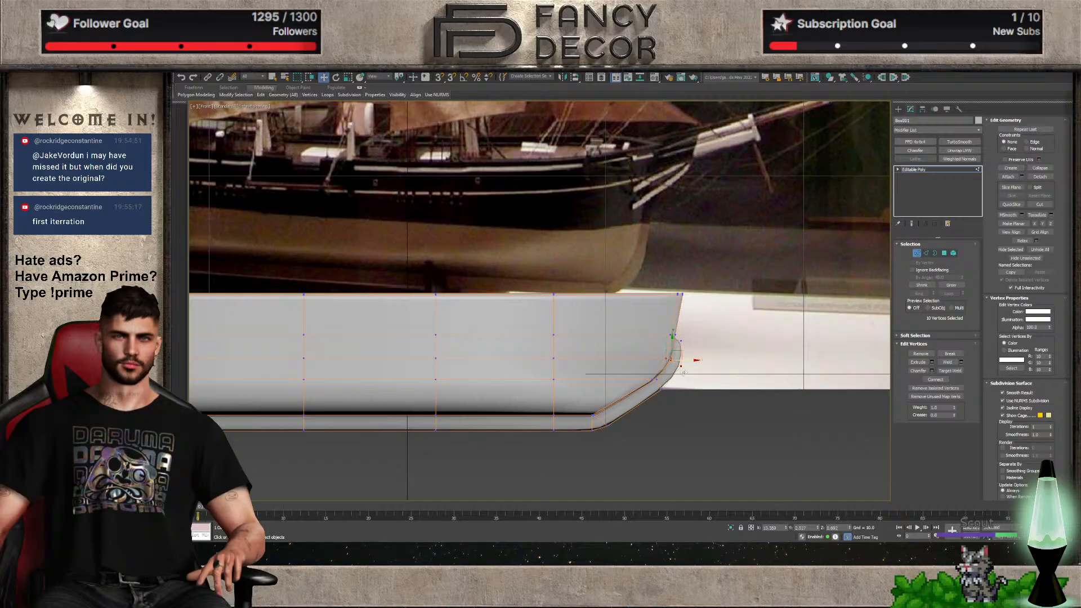
{"action": "left_click_drag", "start_coordinate": [644, 378], "coordinate": [681, 384]}
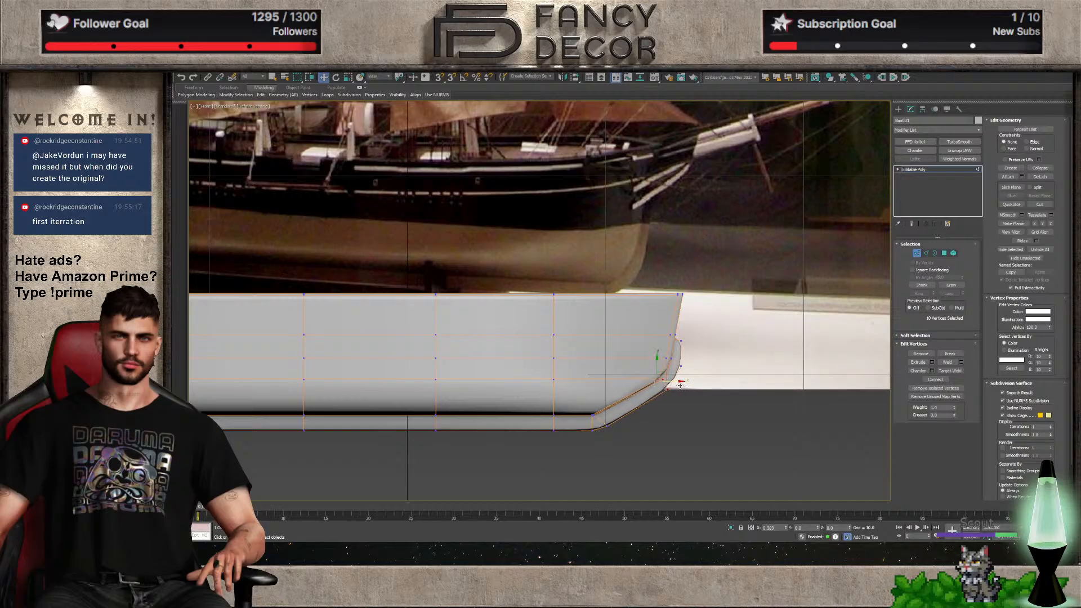
{"action": "scroll", "coordinate": [680, 385], "scroll_direction": "down", "scroll_amount": 5}
{"action": "scroll", "coordinate": [680, 384], "scroll_direction": "up", "scroll_amount": 5}
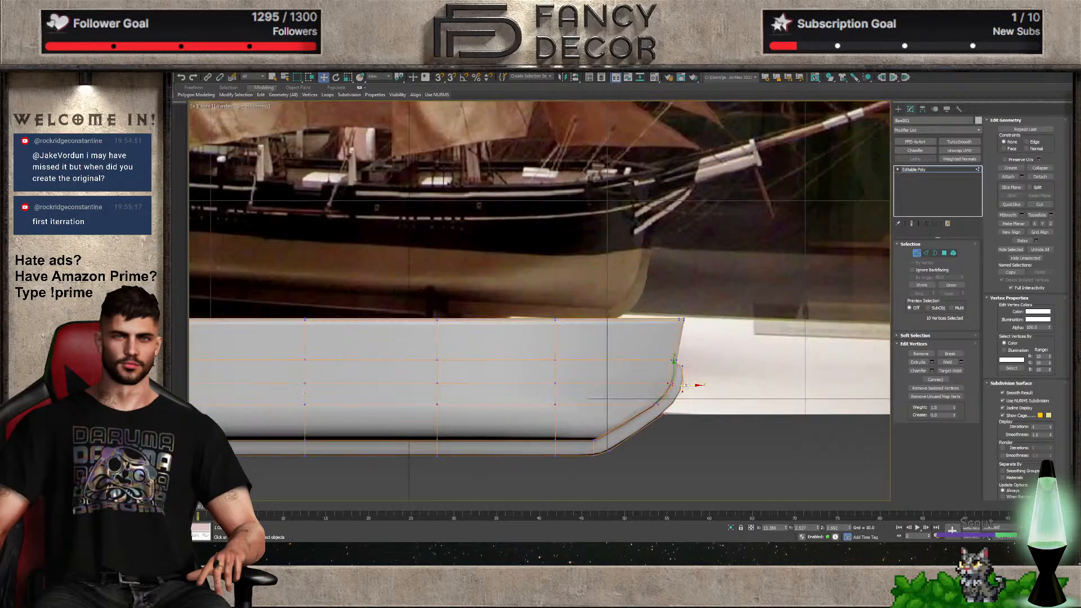
Shift the lower bow vertices slightly toward the stern and extend the top bow vertices farther forward
{"action": "scroll", "coordinate": [686, 385], "scroll_direction": "up", "scroll_amount": 5}
{"action": "left_click_drag", "start_coordinate": [681, 433], "coordinate": [605, 361]}
{"action": "left_click_drag", "start_coordinate": [673, 387], "coordinate": [657, 389]}
{"action": "scroll", "coordinate": [657, 389], "scroll_direction": "down", "scroll_amount": 5}
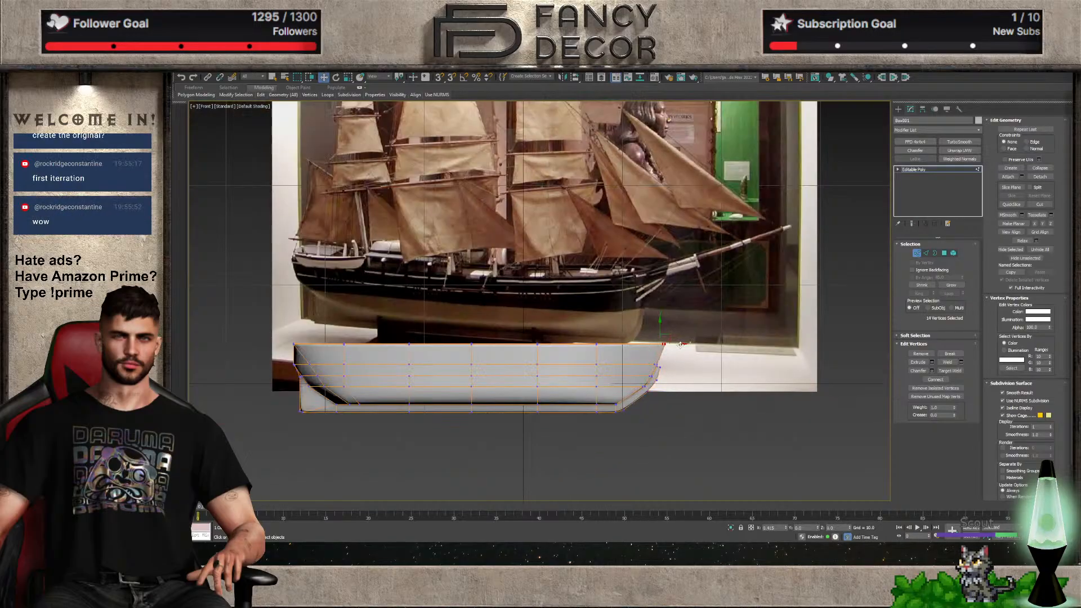
{"action": "left_click_drag", "start_coordinate": [680, 344], "coordinate": [680, 344]}
Examine the reshaped bow and hull outline from above, in perspective angles and from the front view
{"action": "scroll", "coordinate": [652, 345], "scroll_direction": "up", "scroll_amount": 4}
{"action": "mouse_move", "coordinate": [651, 350]}
{"action": "middle_mouse_down", "text": "alt"}
{"action": "mouse_move", "coordinate": [654, 379]}
{"action": "mouse_move", "coordinate": [648, 361]}
{"action": "middle_mouse_up", "text": "alt"}
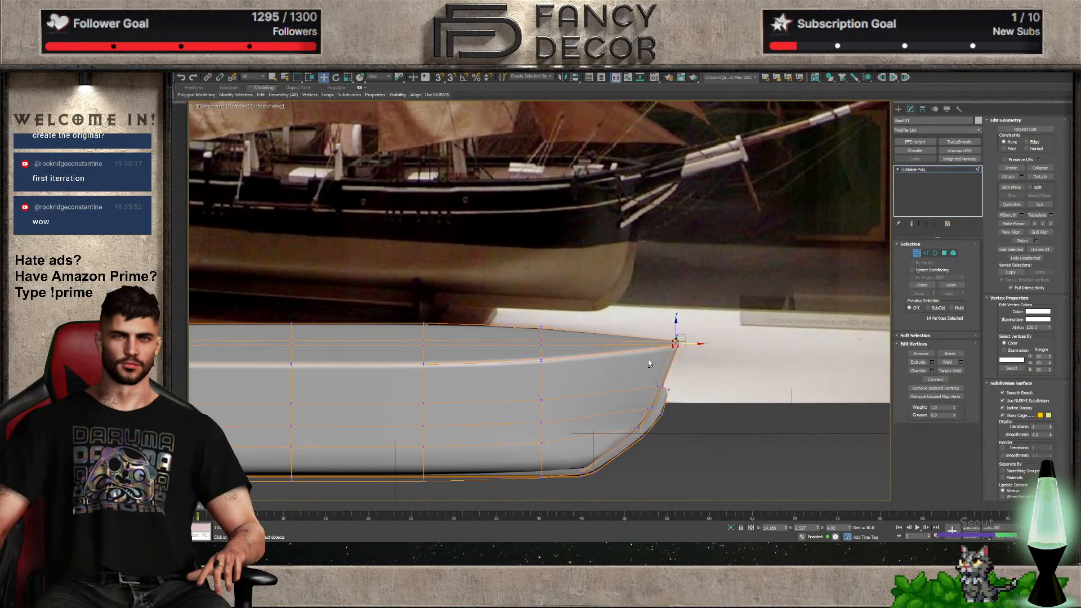
{"action": "key", "text": "t"}
{"action": "scroll", "coordinate": [703, 320], "scroll_direction": "up", "scroll_amount": 5}
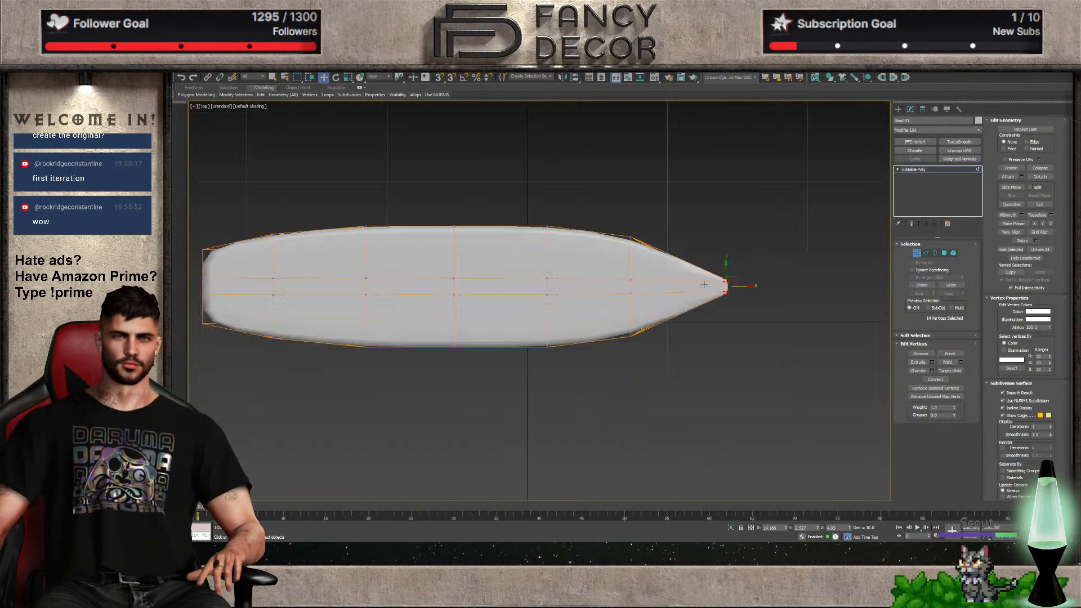
{"action": "scroll", "coordinate": [708, 304], "scroll_direction": "down", "scroll_amount": 6}
{"action": "middle_click_drag", "start_coordinate": [585, 304], "coordinate": [577, 243], "text": "alt"}
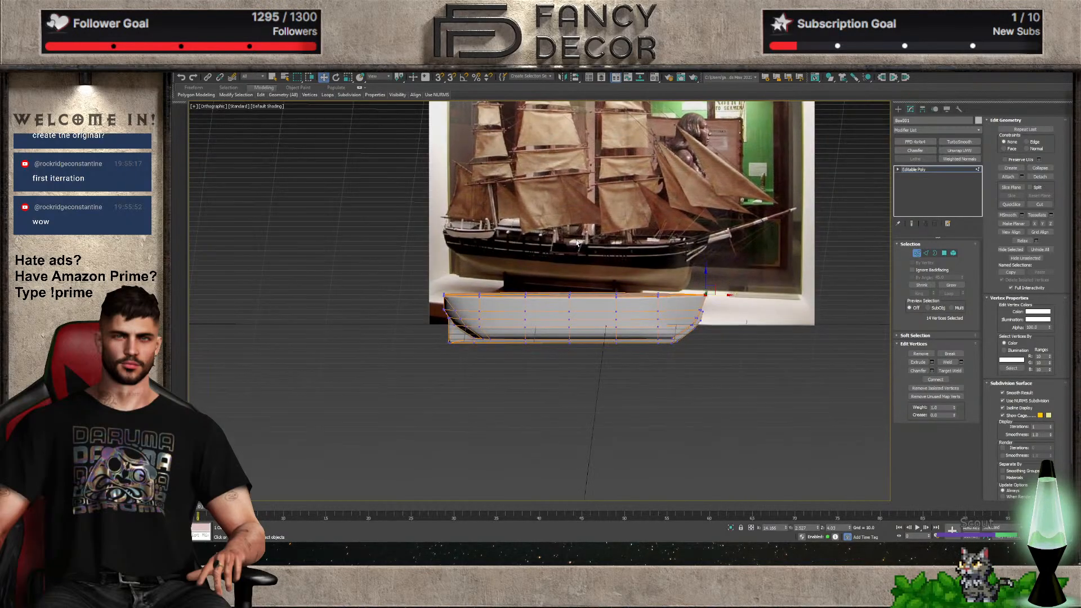
{"action": "middle_click_drag", "start_coordinate": [585, 293], "coordinate": [663, 298], "text": "alt"}
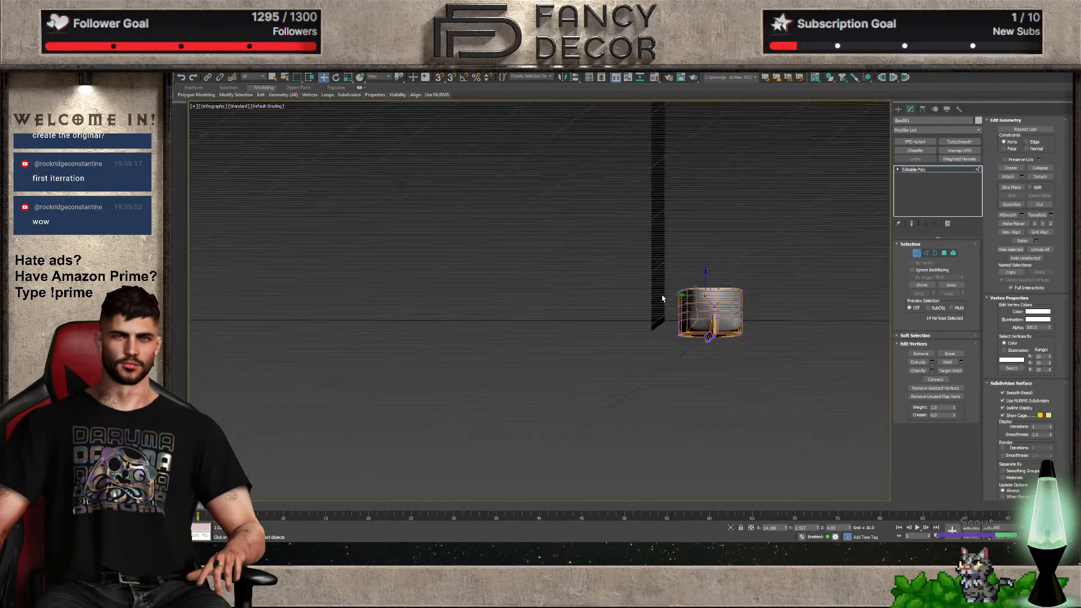
{"action": "key", "text": "f"}
{"action": "middle_click_drag", "start_coordinate": [517, 293], "coordinate": [458, 302]}
In the left view, scale the hull's bottom vertices inward across its width to narrow the lower cross-section
{"action": "key", "text": "l"}
{"action": "key", "text": "F3"}
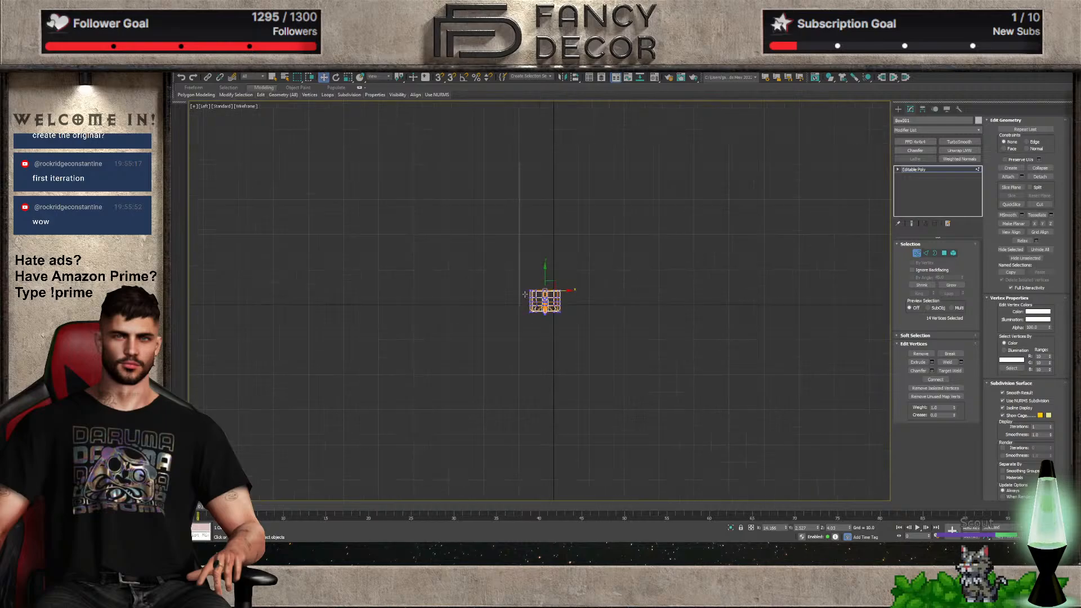
{"action": "scroll", "coordinate": [546, 311], "scroll_direction": "up", "scroll_amount": 3}
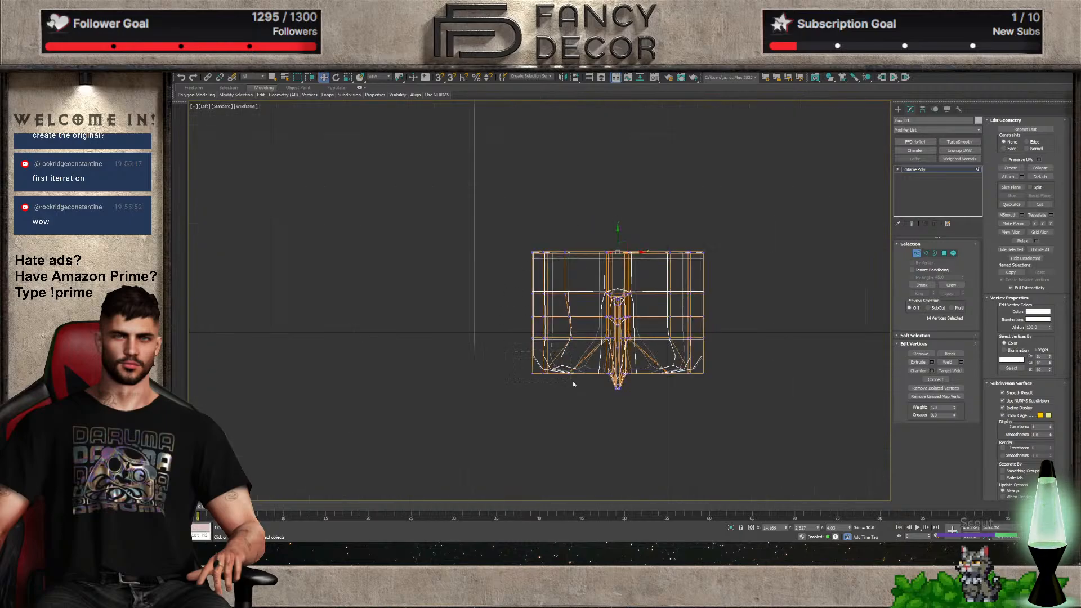
{"action": "left_click_drag", "start_coordinate": [724, 410], "coordinate": [513, 389]}
{"action": "key", "text": "r"}
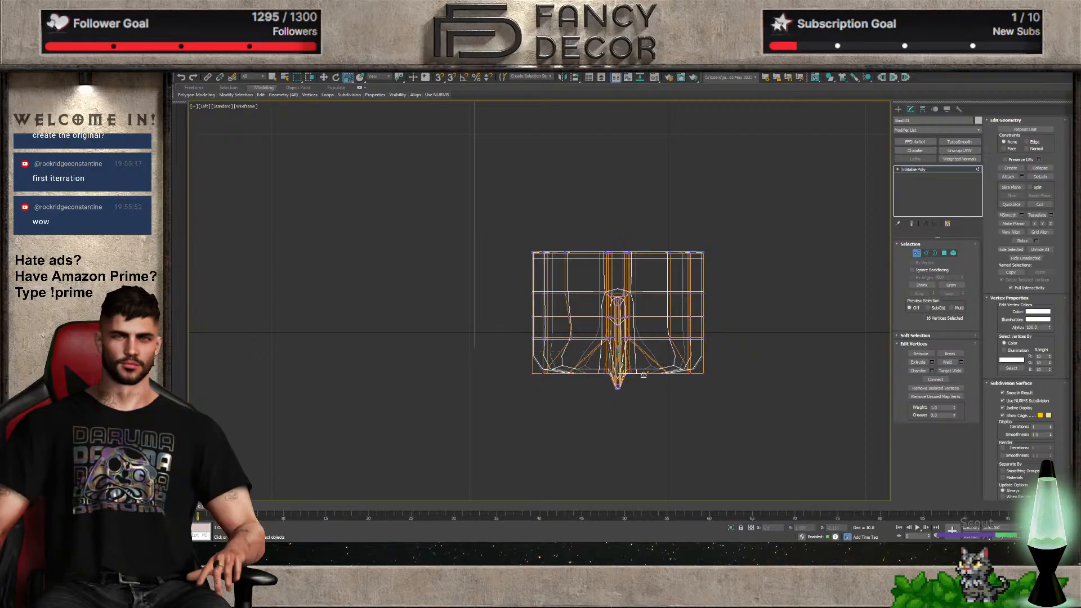
{"action": "left_click_drag", "start_coordinate": [643, 375], "coordinate": [631, 376]}
{"action": "mouse_move", "coordinate": [656, 401]}
{"action": "middle_mouse_down", "text": "alt"}
{"action": "mouse_move", "coordinate": [592, 418]}
{"action": "mouse_move", "coordinate": [518, 403]}
{"action": "mouse_move", "coordinate": [718, 414]}
{"action": "middle_mouse_up", "text": "alt"}
{"action": "key", "text": "F3"}
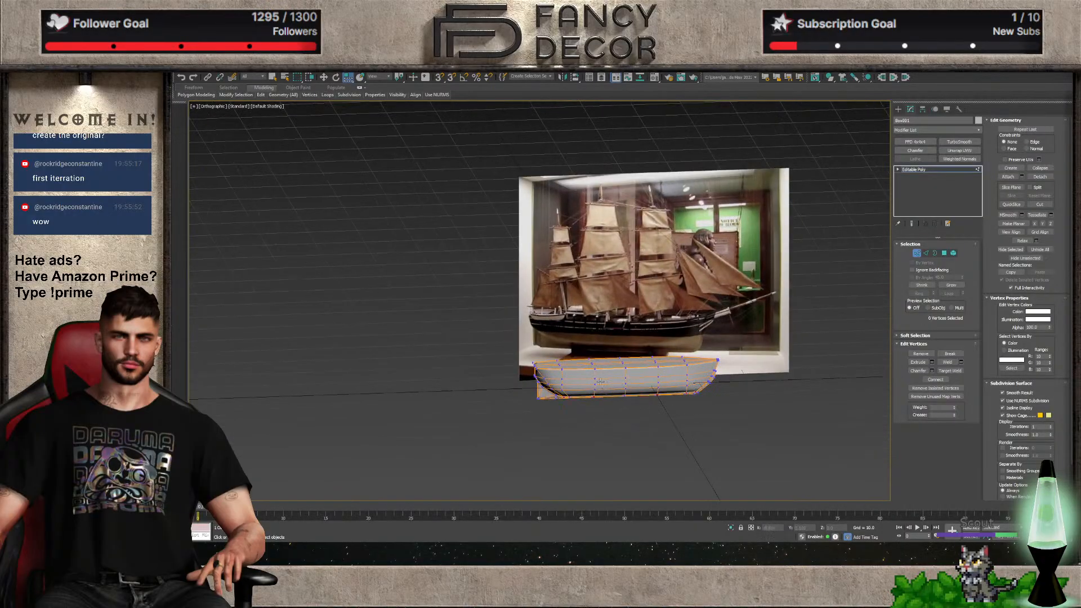
{"action": "mouse_move", "coordinate": [600, 382]}
{"action": "middle_mouse_down", "text": "alt"}
{"action": "mouse_move", "coordinate": [653, 385]}
{"action": "mouse_move", "coordinate": [608, 385]}
{"action": "middle_mouse_up", "text": "alt"}
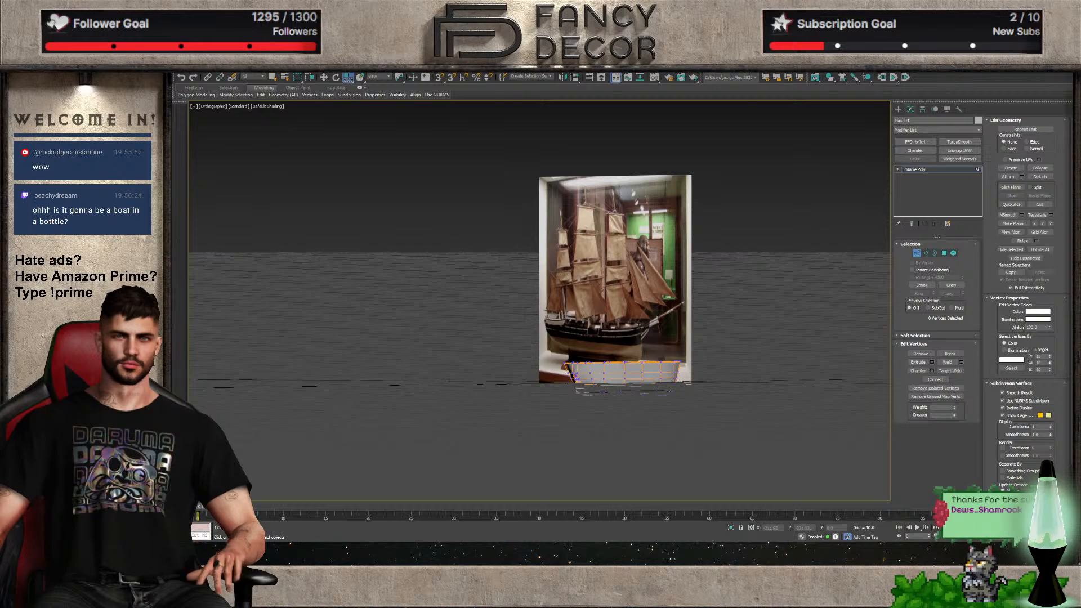
Leave vertex editing and move the whole hull slightly down below the reference ship in the front view
{"action": "key", "text": "f"}
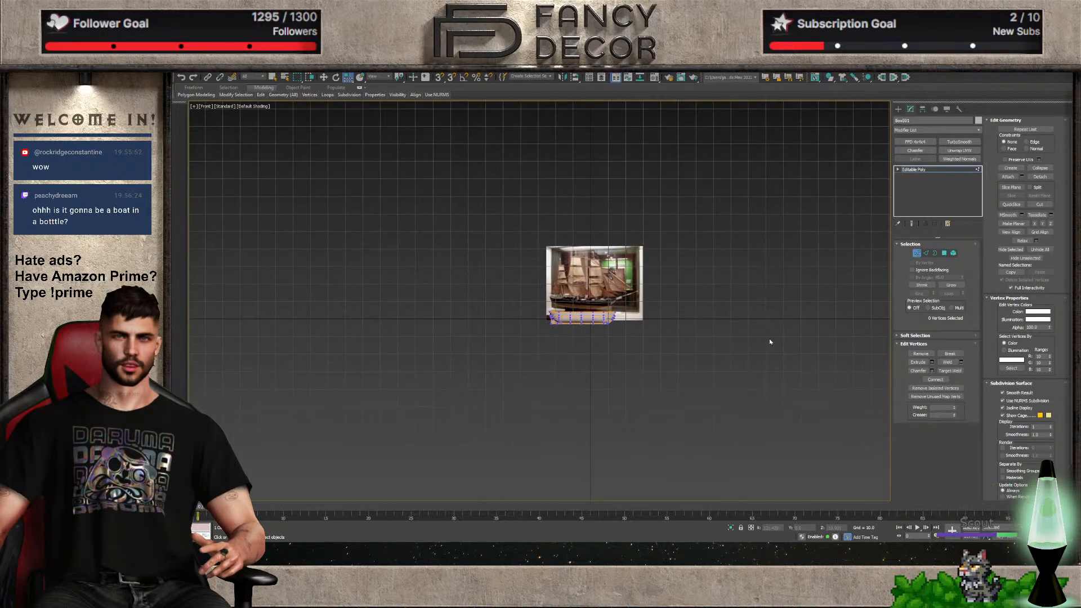
{"action": "scroll", "coordinate": [563, 291], "scroll_direction": "up", "scroll_amount": 6}
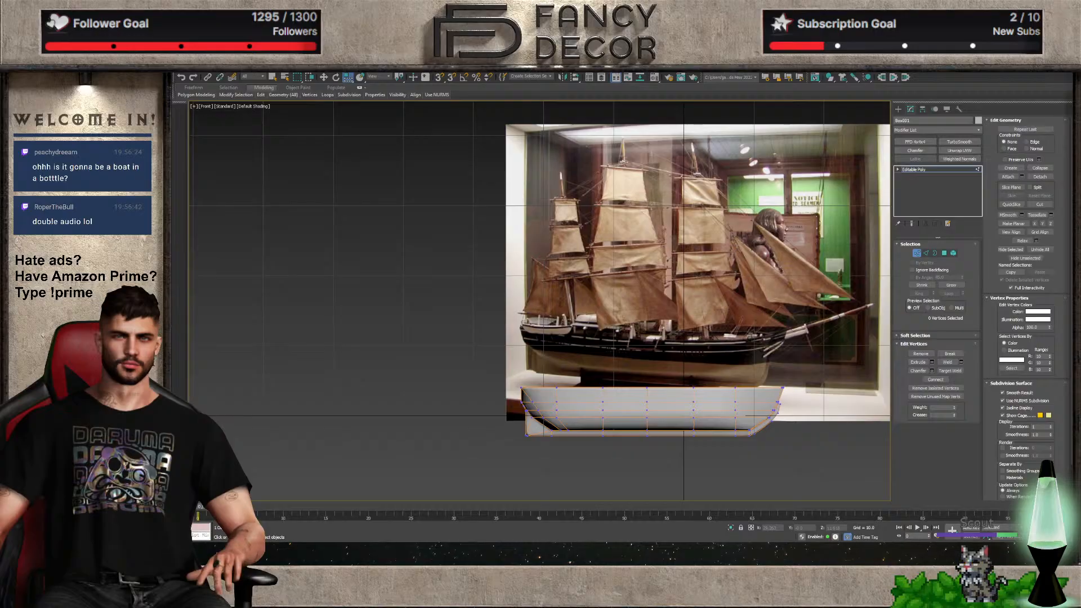
{"action": "middle_click_drag", "start_coordinate": [647, 281], "coordinate": [656, 249]}
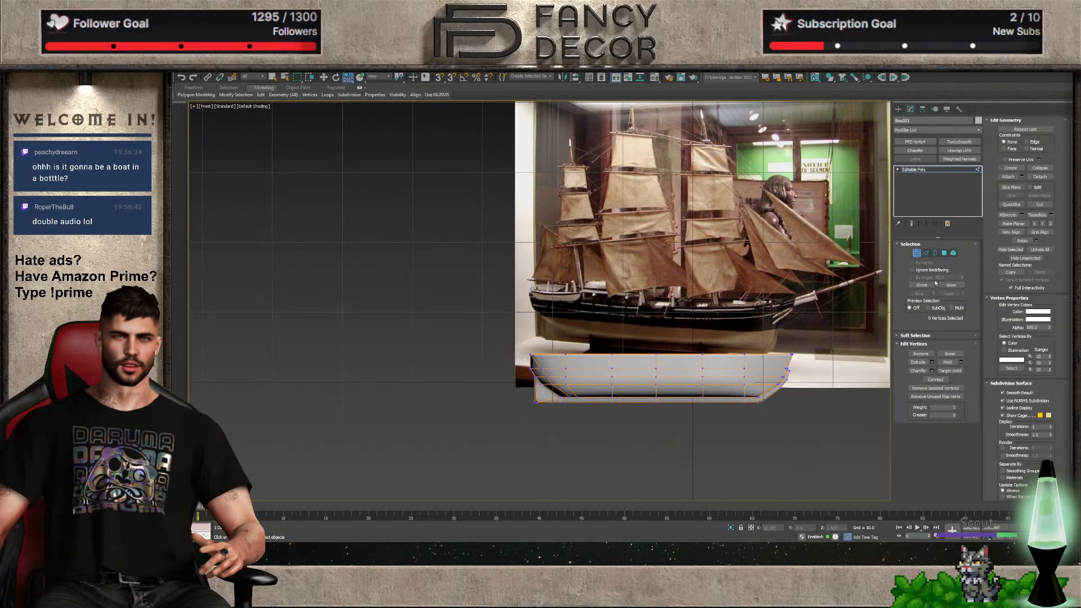
{"action": "left_click", "coordinate": [916, 253]}
{"action": "key", "text": "w"}
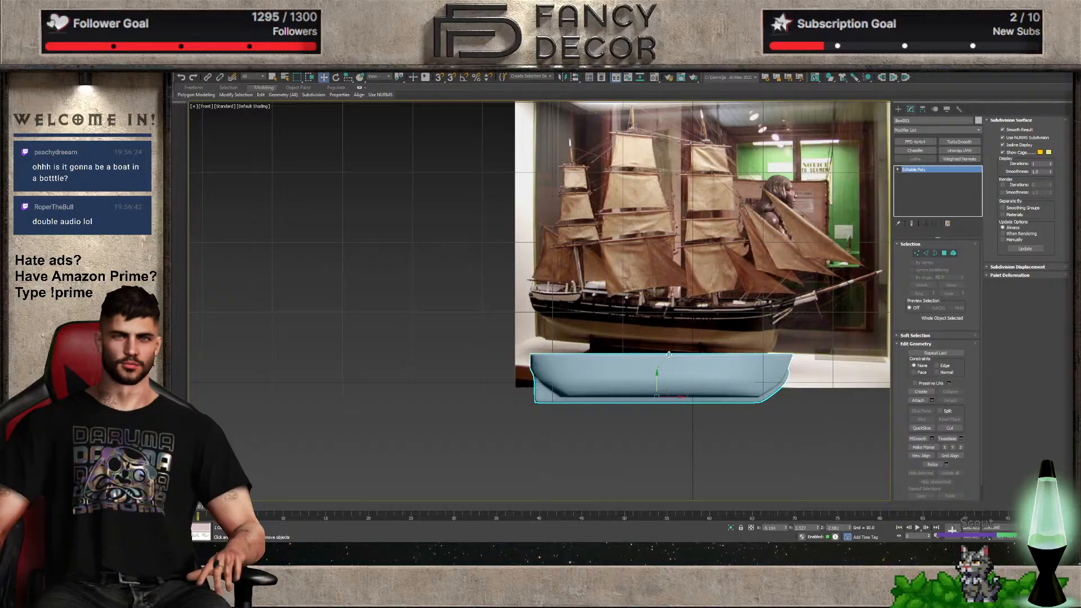
{"action": "mouse_move", "coordinate": [675, 374]}
{"action": "left_mouse_down"}
{"action": "mouse_move", "coordinate": [676, 309]}
{"action": "mouse_move", "coordinate": [674, 396]}
{"action": "mouse_move", "coordinate": [673, 385]}
{"action": "left_mouse_up"}
{"action": "scroll", "coordinate": [674, 385], "scroll_direction": "up", "scroll_amount": 2}
Move the stern vertices just below the hull's upper edge slightly toward the bow
{"action": "key", "text": "1"}
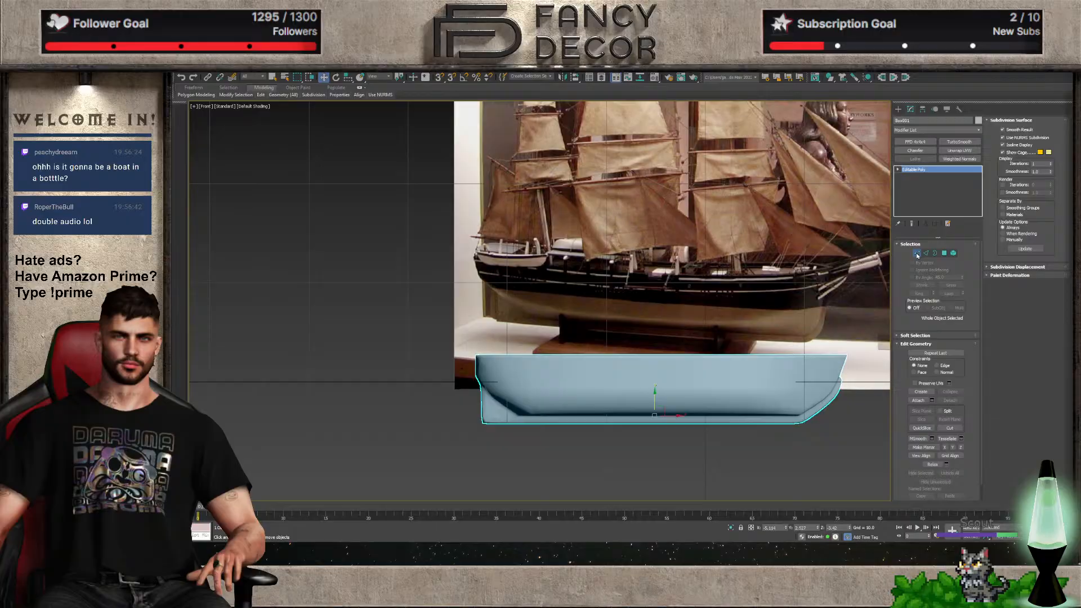
{"action": "scroll", "coordinate": [475, 373], "scroll_direction": "up", "scroll_amount": 4}
{"action": "scroll", "coordinate": [474, 373], "scroll_direction": "up", "scroll_amount": 2}
{"action": "left_click_drag", "start_coordinate": [457, 394], "coordinate": [492, 404]}
{"action": "scroll", "coordinate": [486, 403], "scroll_direction": "down", "scroll_amount": 5}
{"action": "scroll", "coordinate": [487, 403], "scroll_direction": "up", "scroll_amount": 5}
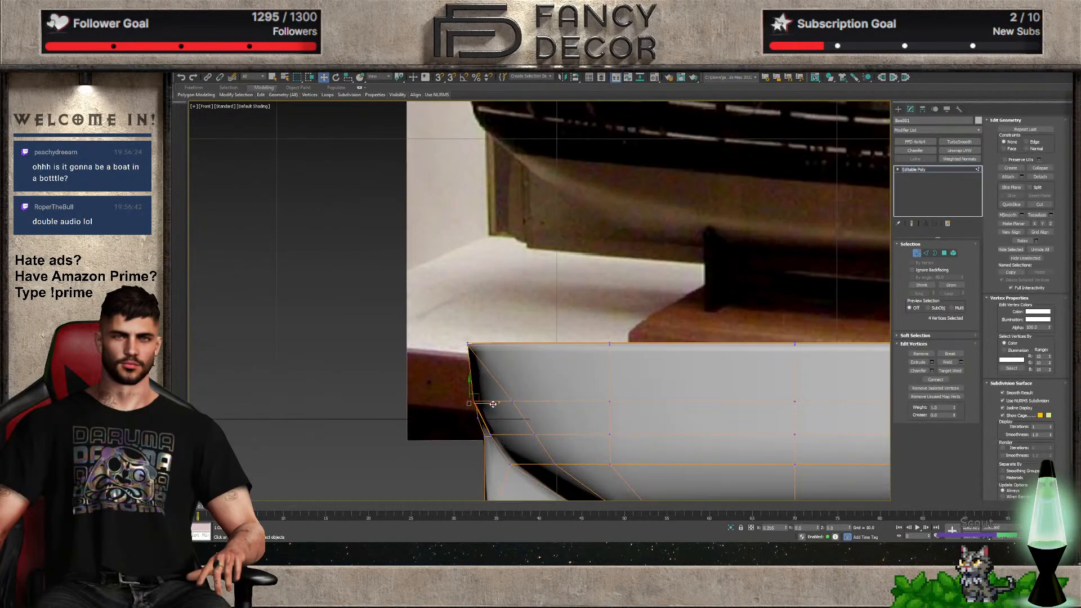
{"action": "key", "text": "ctrl+d"}
{"action": "scroll", "coordinate": [493, 404], "scroll_direction": "down", "scroll_amount": 3}
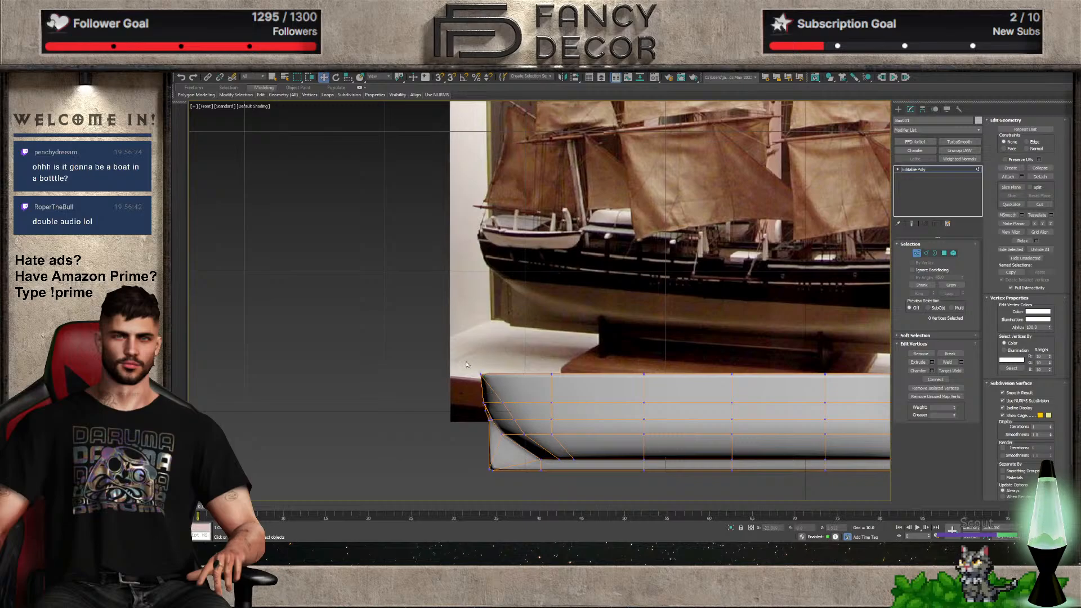
{"action": "scroll", "coordinate": [465, 362], "scroll_direction": "down", "scroll_amount": 2}
In the left view, scale the side vertices in the row above the hull's bottom slightly inward to taper the cross-section
{"action": "left_click_drag", "start_coordinate": [875, 386], "coordinate": [847, 373]}
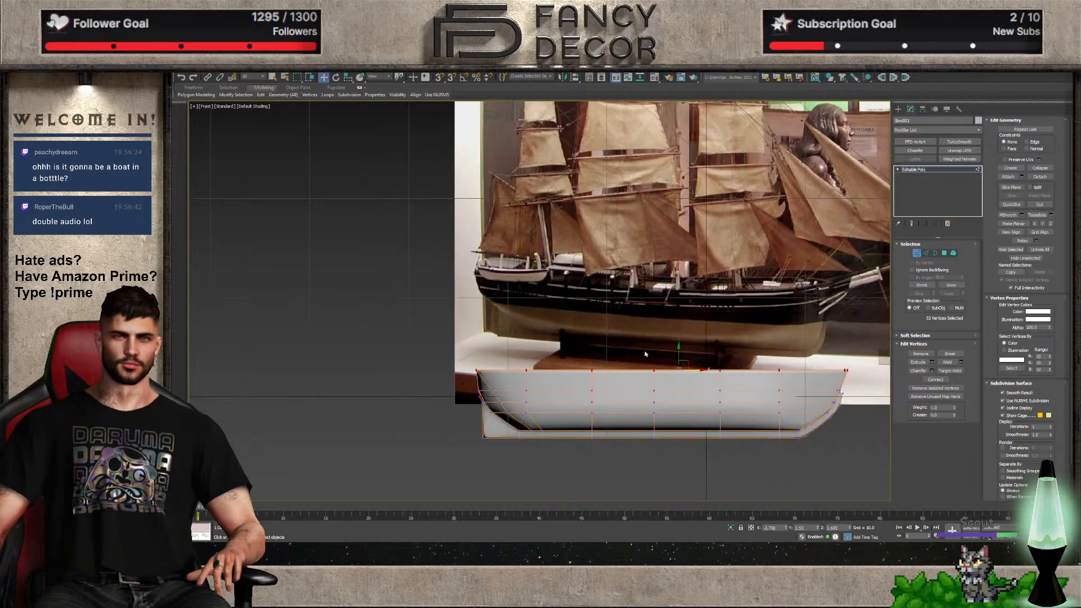
{"action": "key", "text": "l"}
{"action": "scroll", "coordinate": [635, 287], "scroll_direction": "up", "scroll_amount": 2}
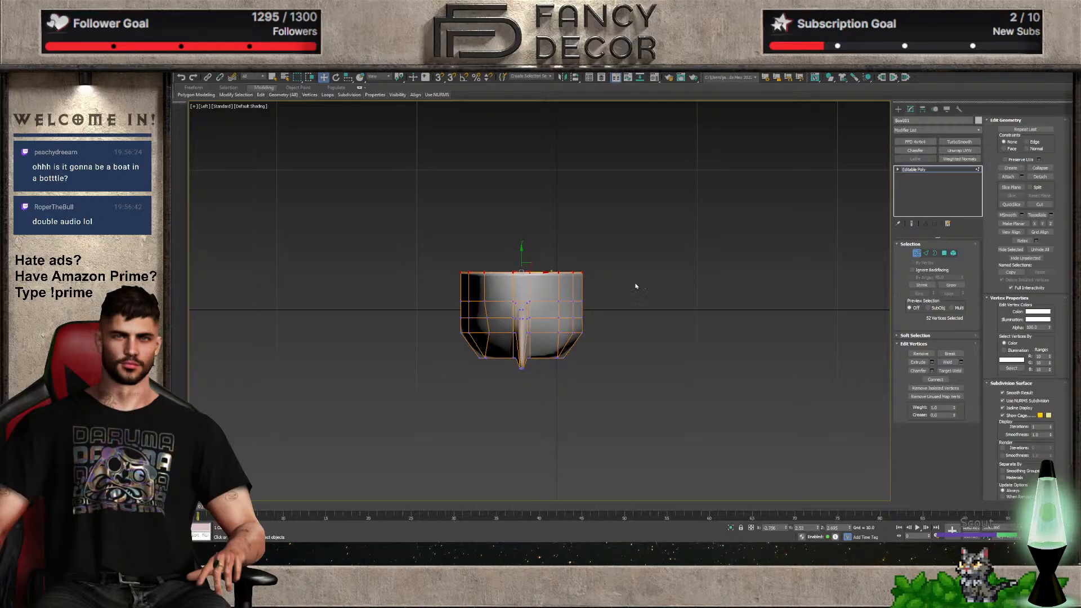
{"action": "key", "text": "r"}
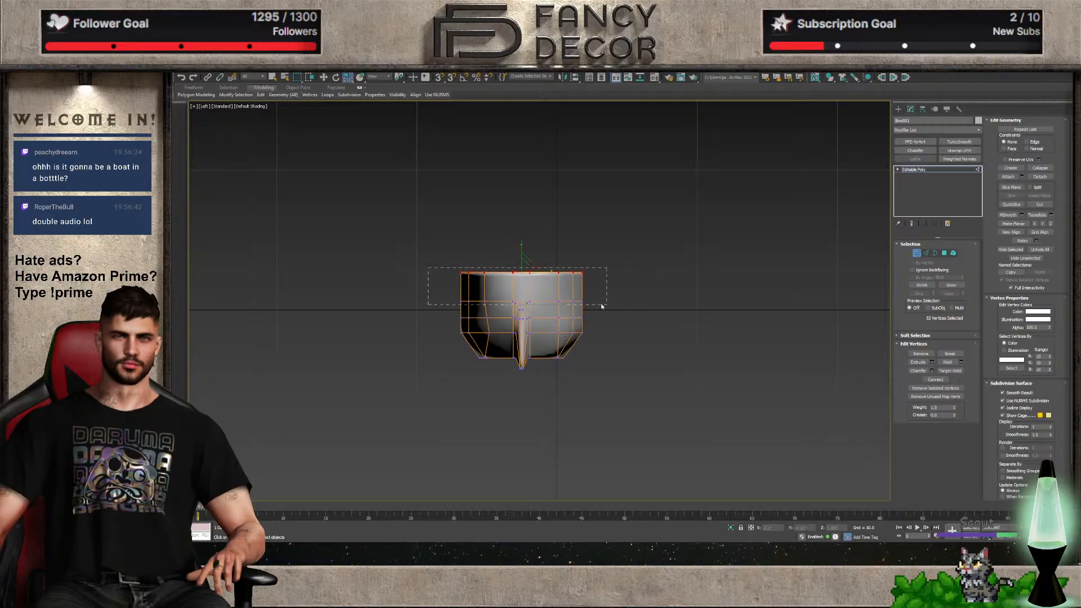
{"action": "left_click_drag", "start_coordinate": [609, 350], "coordinate": [609, 347]}
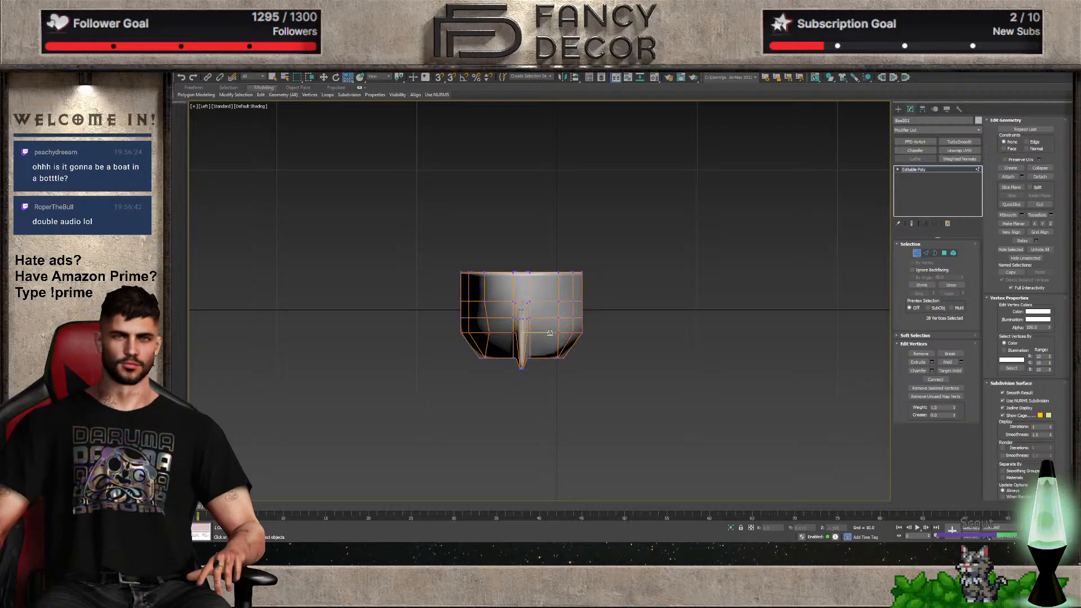
{"action": "left_click_drag", "start_coordinate": [544, 332], "coordinate": [542, 332]}
{"action": "key", "text": "w"}
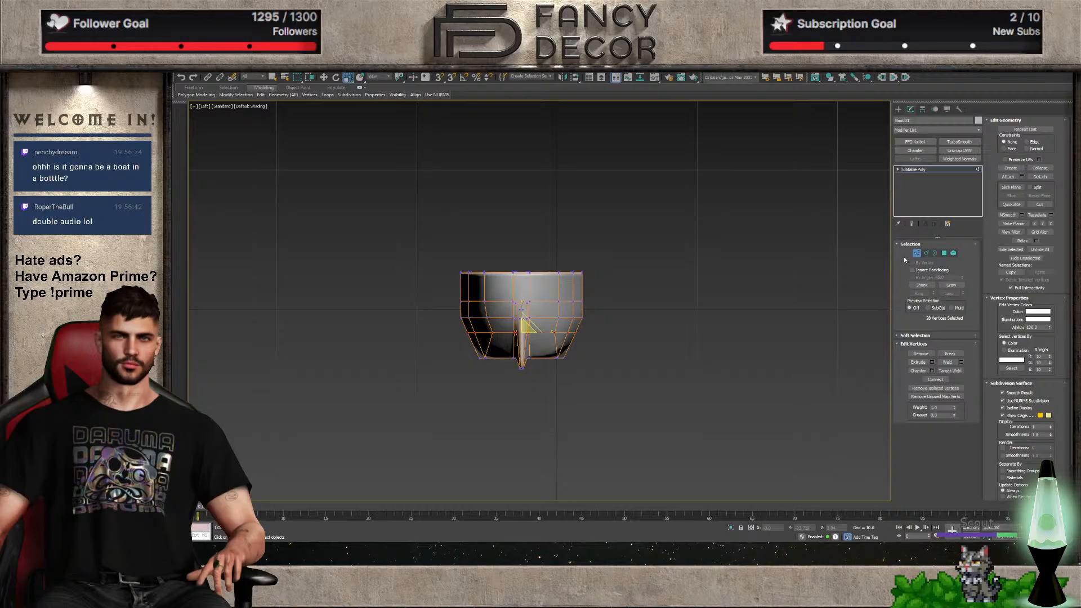
{"action": "left_click", "coordinate": [786, 297]}
{"action": "scroll", "coordinate": [585, 341], "scroll_direction": "down", "scroll_amount": 5}
{"action": "middle_click_drag", "start_coordinate": [588, 333], "coordinate": [555, 336], "text": "alt"}
{"action": "key", "text": "F3"}
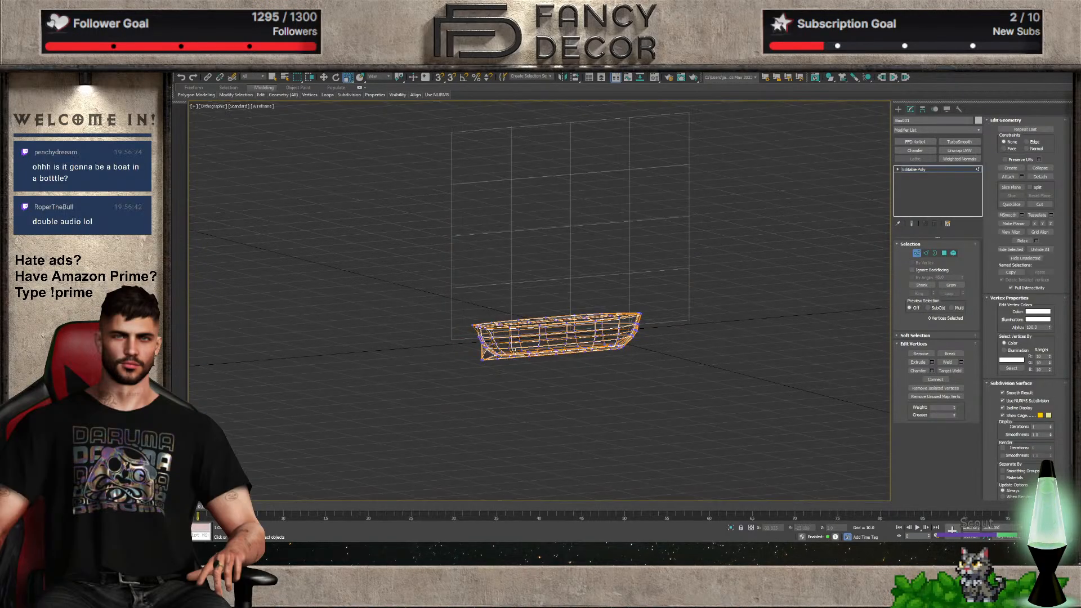
{"action": "key", "text": "F3"}
Reposition the hull and keel vertices at the foot of the bow to smooth the curve rising from the bottom
{"action": "key", "text": "f"}
{"action": "scroll", "coordinate": [555, 336], "scroll_direction": "up", "scroll_amount": 6}
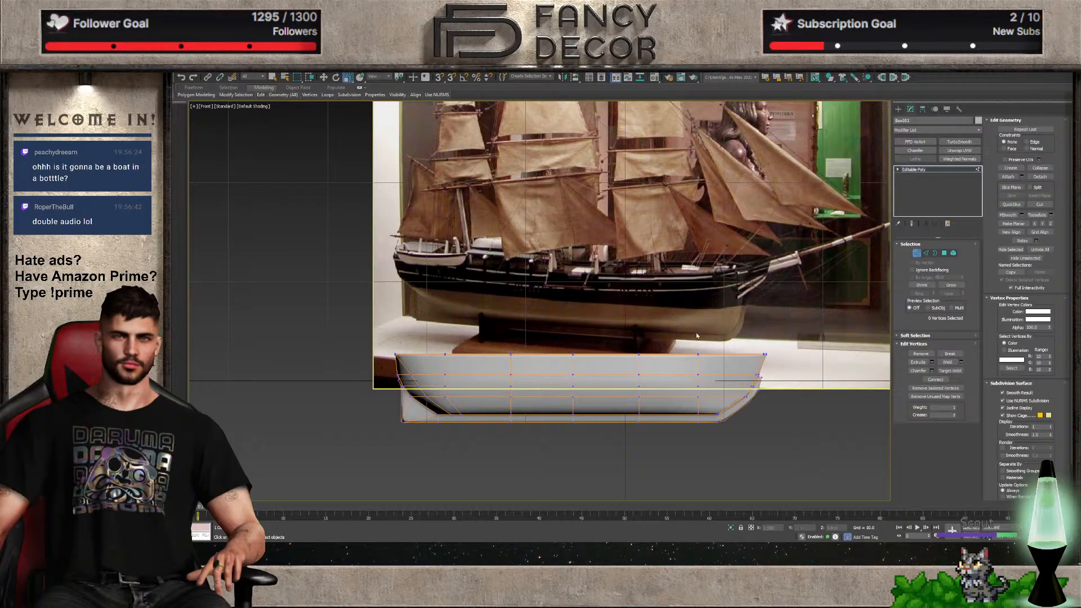
{"action": "left_click", "coordinate": [917, 254]}
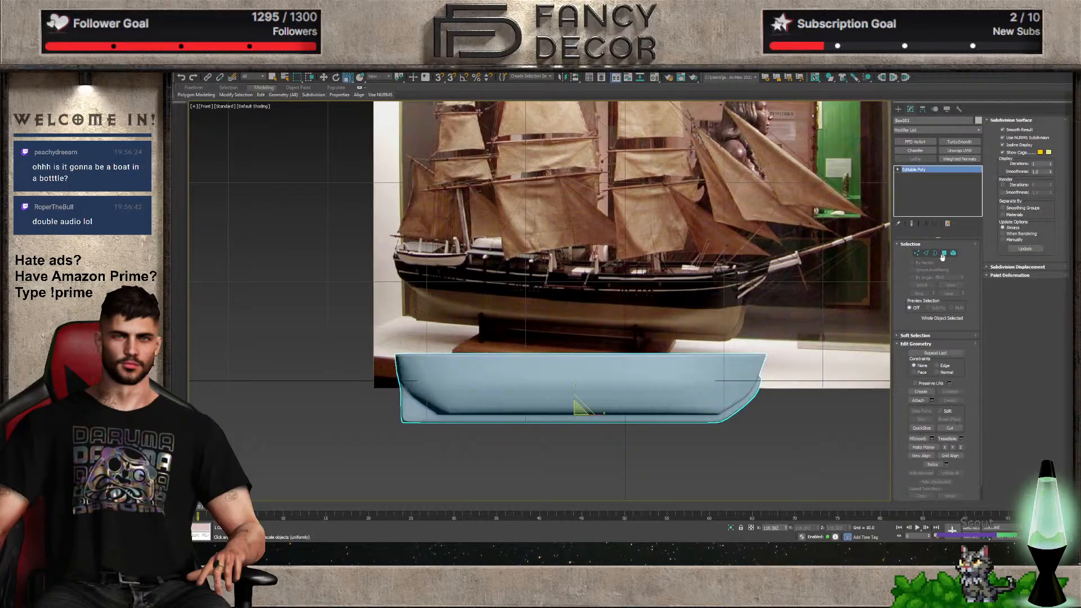
{"action": "scroll", "coordinate": [732, 397], "scroll_direction": "up", "scroll_amount": 2}
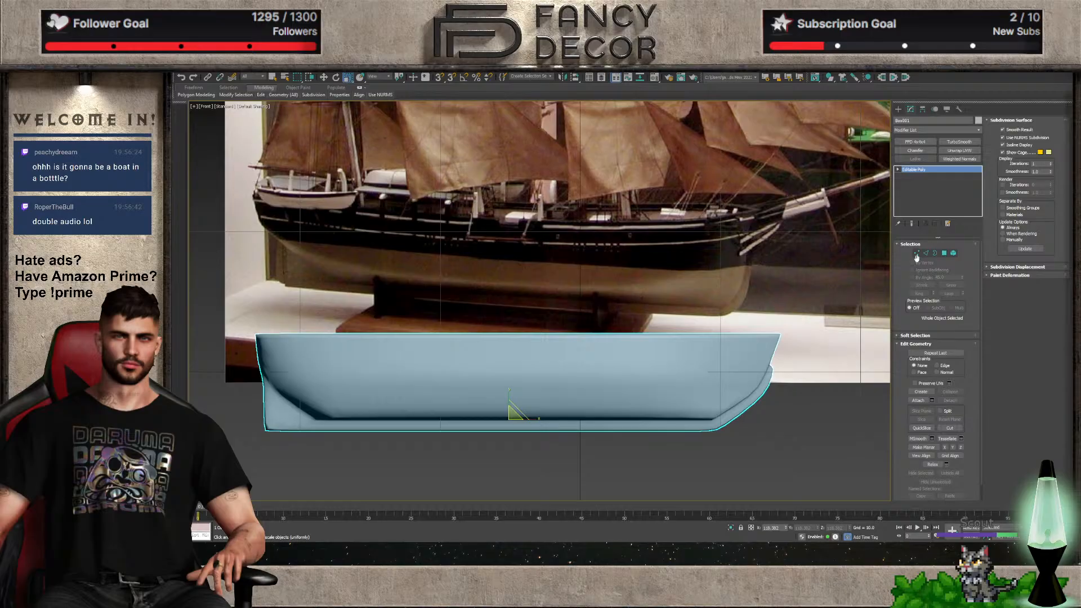
{"action": "left_click", "coordinate": [917, 254]}
{"action": "scroll", "coordinate": [756, 399], "scroll_direction": "up", "scroll_amount": 5}
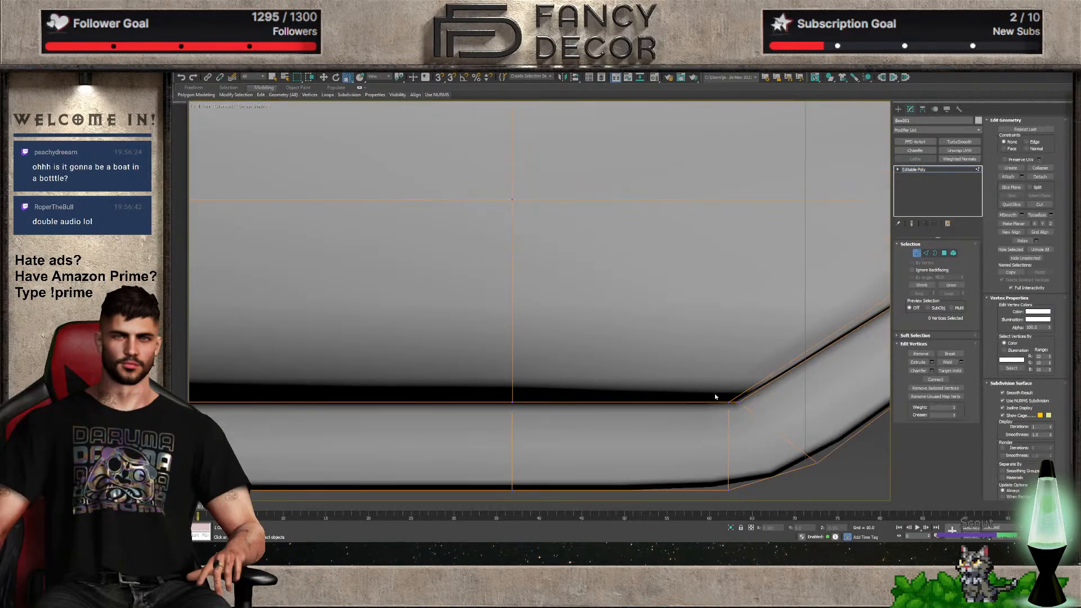
{"action": "left_click_drag", "start_coordinate": [731, 413], "coordinate": [656, 400]}
{"action": "key", "text": "w"}
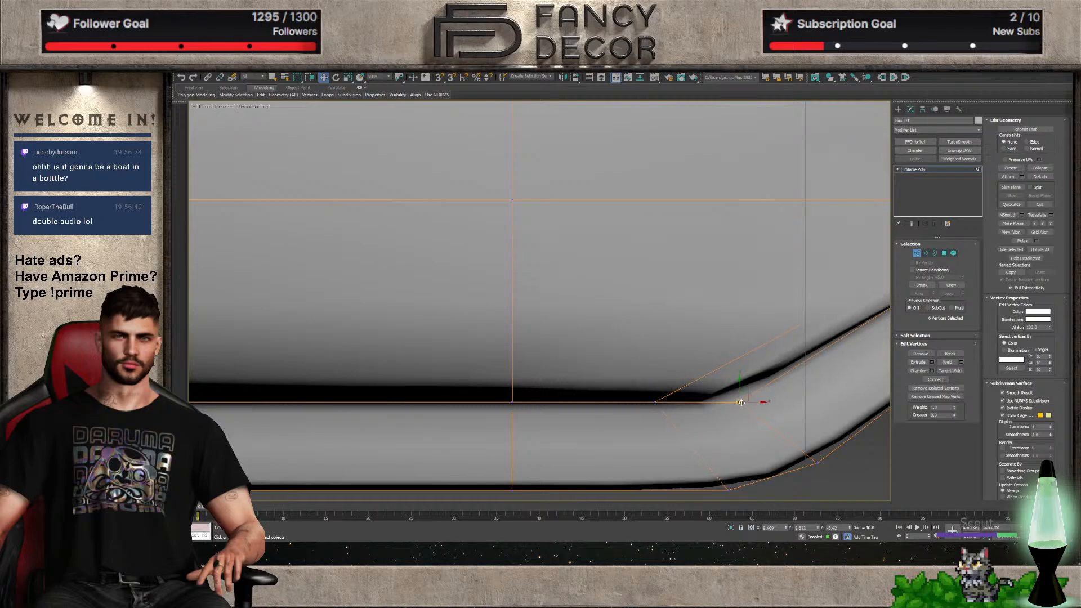
{"action": "left_click_drag", "start_coordinate": [740, 403], "coordinate": [790, 386]}
{"action": "scroll", "coordinate": [816, 383], "scroll_direction": "down", "scroll_amount": 5}
{"action": "scroll", "coordinate": [816, 382], "scroll_direction": "down", "scroll_amount": 3}
{"action": "scroll", "coordinate": [793, 389], "scroll_direction": "up", "scroll_amount": 8}
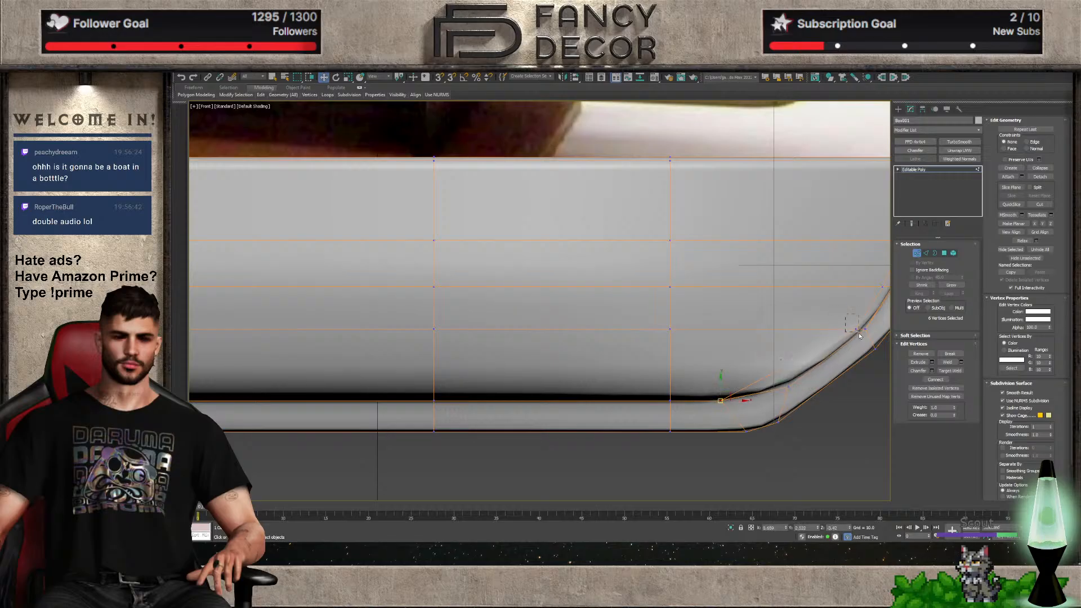
Select the opposite vertices low on the bow, scale them across the hull's width and raise them slightly
{"action": "left_click_drag", "start_coordinate": [859, 335], "coordinate": [860, 335]}
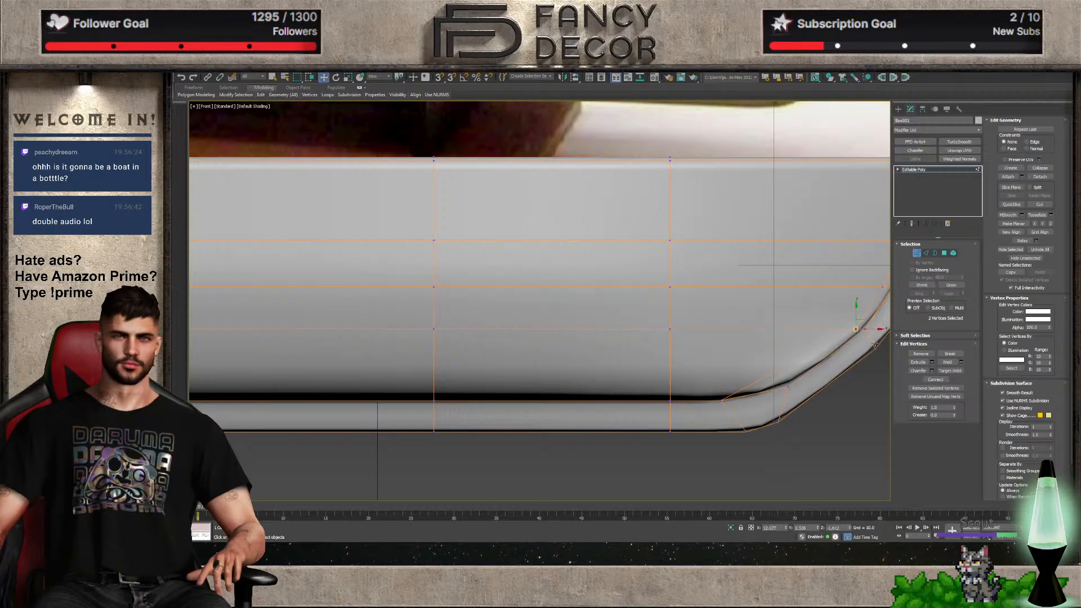
{"action": "scroll", "coordinate": [785, 413], "scroll_direction": "down", "scroll_amount": 3}
{"action": "middle_click_drag", "start_coordinate": [785, 412], "coordinate": [733, 418], "text": "alt"}
{"action": "scroll", "coordinate": [779, 418], "scroll_direction": "up", "scroll_amount": 4}
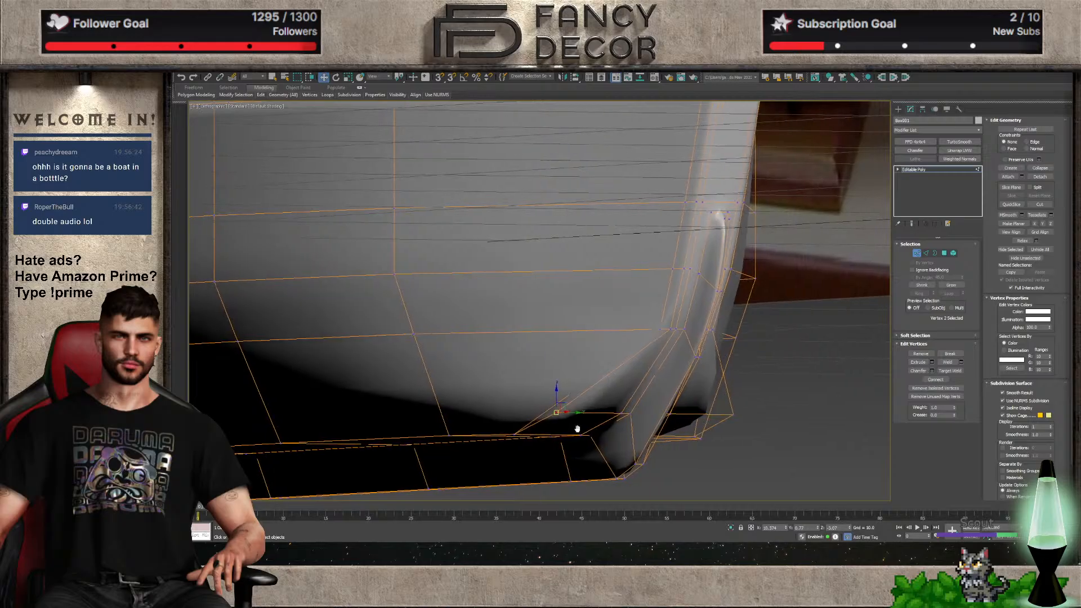
{"action": "left_click", "coordinate": [733, 418], "text": "ctrl"}
{"action": "key", "text": "r"}
{"action": "left_click_drag", "start_coordinate": [626, 415], "coordinate": [667, 421]}
{"action": "middle_click_drag", "start_coordinate": [667, 421], "coordinate": [647, 405], "text": "alt"}
{"action": "key", "text": "w"}
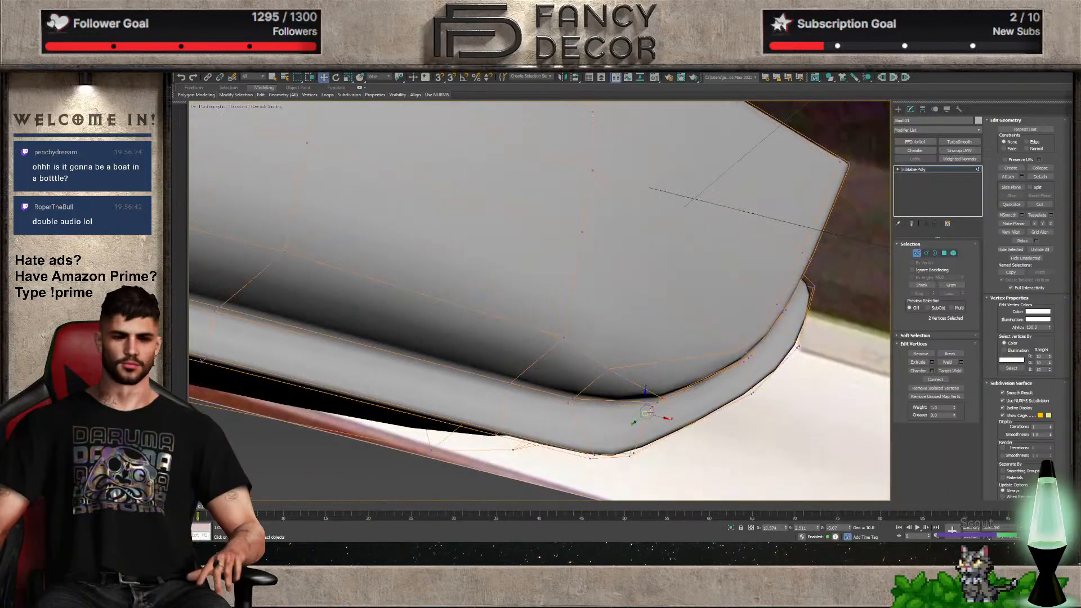
{"action": "left_click_drag", "start_coordinate": [644, 391], "coordinate": [644, 383]}
{"action": "middle_click_drag", "start_coordinate": [645, 386], "coordinate": [622, 434], "text": "alt"}
Shift the next higher pair of bow vertices slightly toward the stern and scale it across the hull's width
{"action": "key", "text": "f"}
{"action": "scroll", "coordinate": [717, 361], "scroll_direction": "up", "scroll_amount": 6}
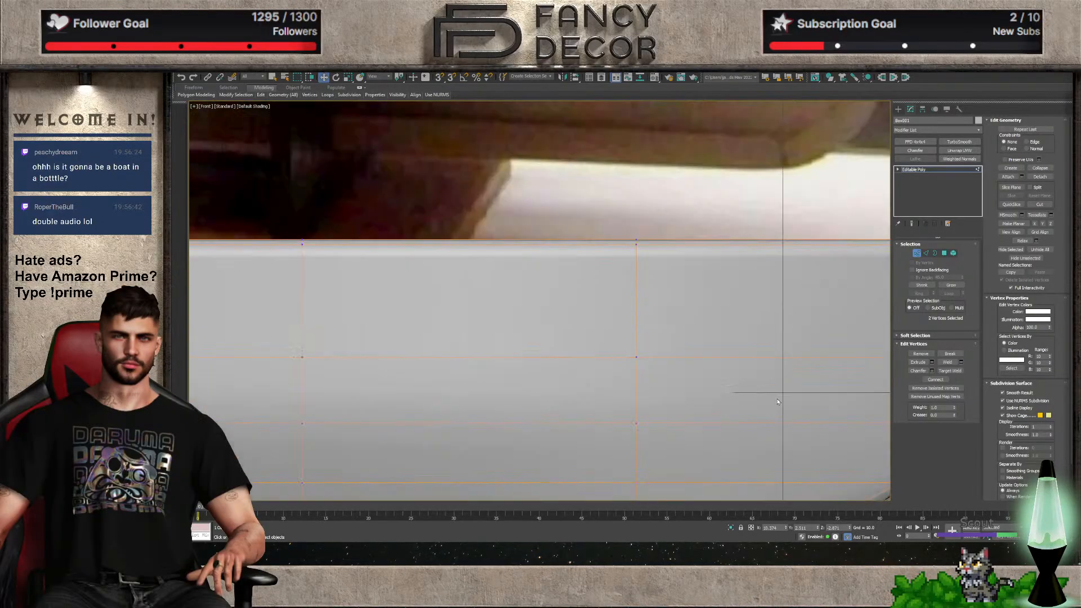
{"action": "left_click_drag", "start_coordinate": [742, 389], "coordinate": [739, 387]}
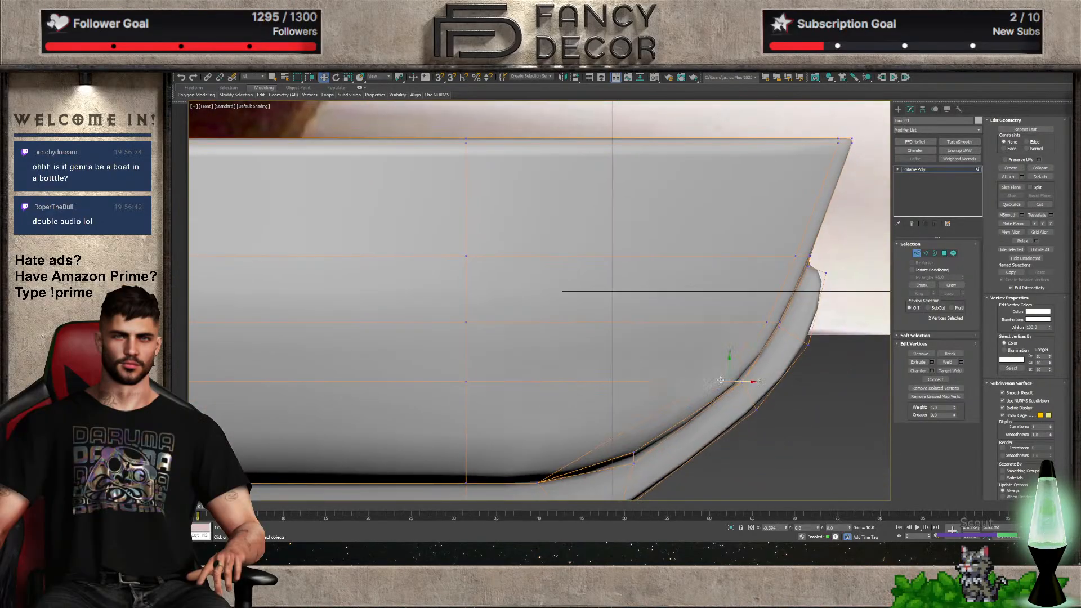
{"action": "middle_click_drag", "start_coordinate": [737, 386], "coordinate": [653, 394], "text": "alt"}
{"action": "left_click_drag", "start_coordinate": [723, 384], "coordinate": [696, 389]}
{"action": "middle_click_drag", "start_coordinate": [697, 390], "coordinate": [722, 400], "text": "alt"}
{"action": "left_click", "coordinate": [917, 253]}
{"action": "scroll", "coordinate": [811, 345], "scroll_direction": "down", "scroll_amount": 5}
Try to move the hull's bottom vertices where the keel begins near the stern farther aft
{"action": "key", "text": "f"}
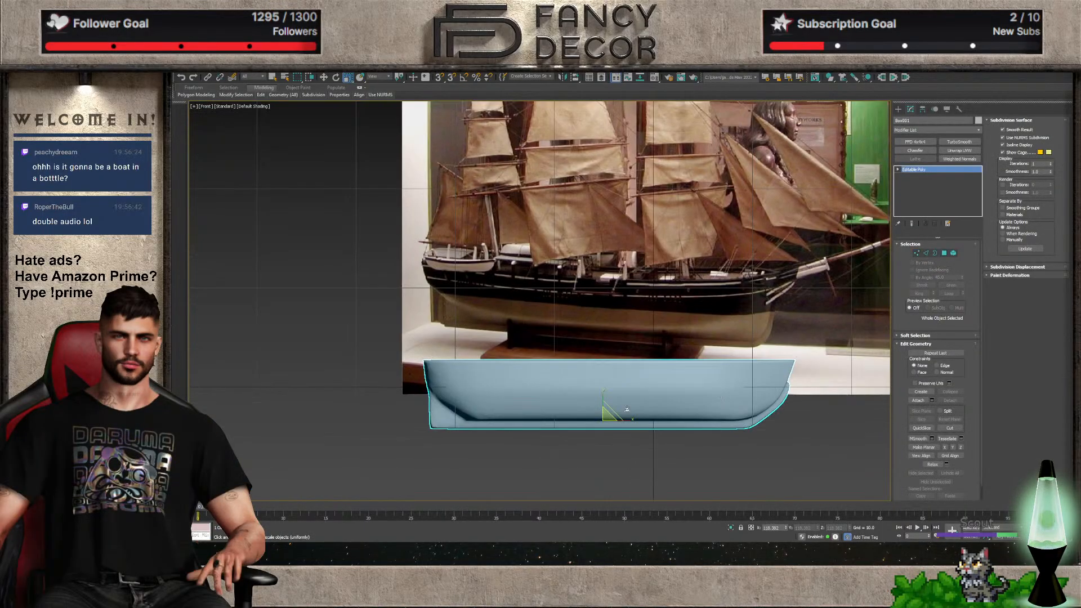
{"action": "scroll", "coordinate": [453, 409], "scroll_direction": "up", "scroll_amount": 3}
{"action": "left_click", "coordinate": [917, 253]}
{"action": "scroll", "coordinate": [470, 396], "scroll_direction": "up", "scroll_amount": 5}
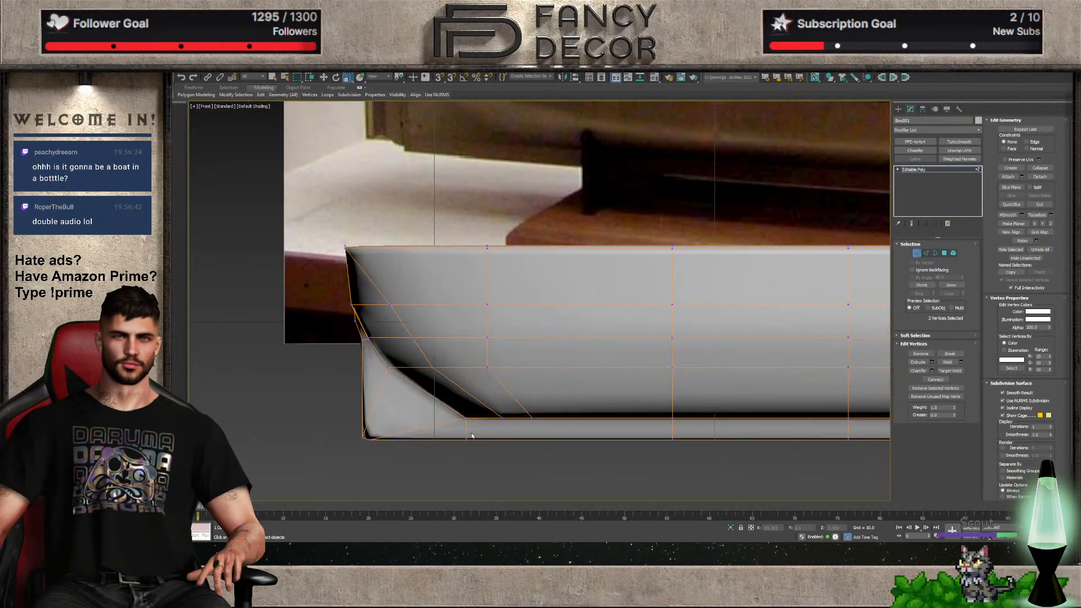
{"action": "left_click_drag", "start_coordinate": [464, 415], "coordinate": [430, 413]}
{"action": "key", "text": "w"}
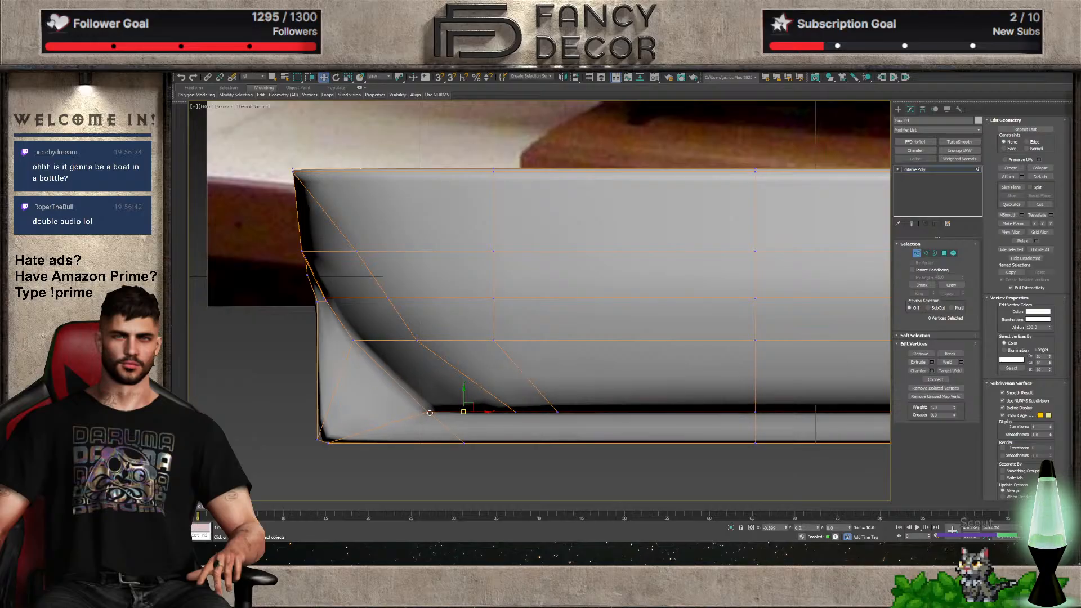
{"action": "key", "text": "ctrl+z"}
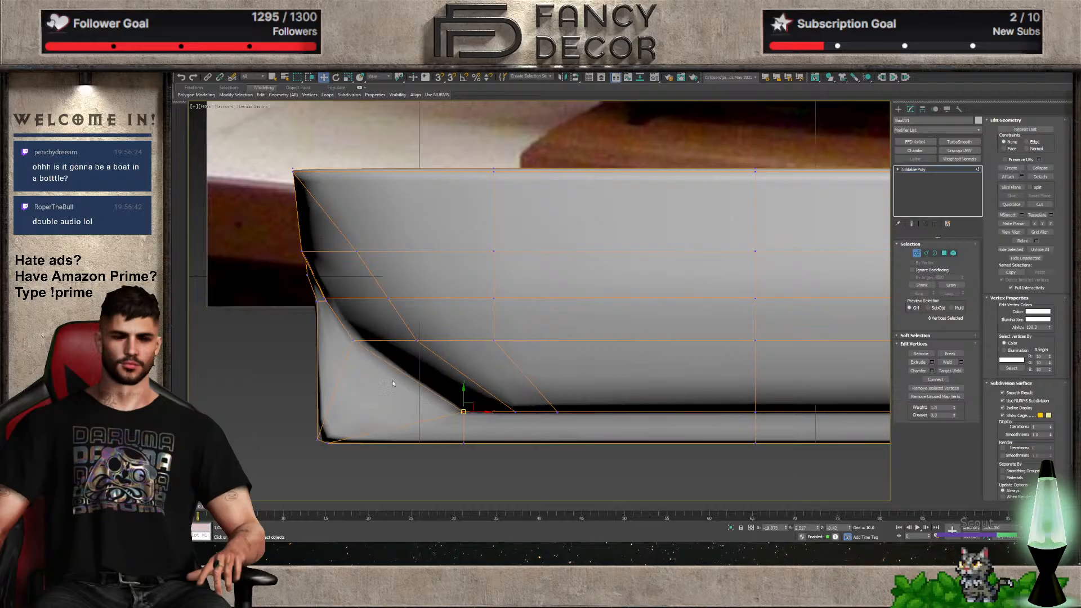
{"action": "scroll", "coordinate": [447, 381], "scroll_direction": "down", "scroll_amount": 3}
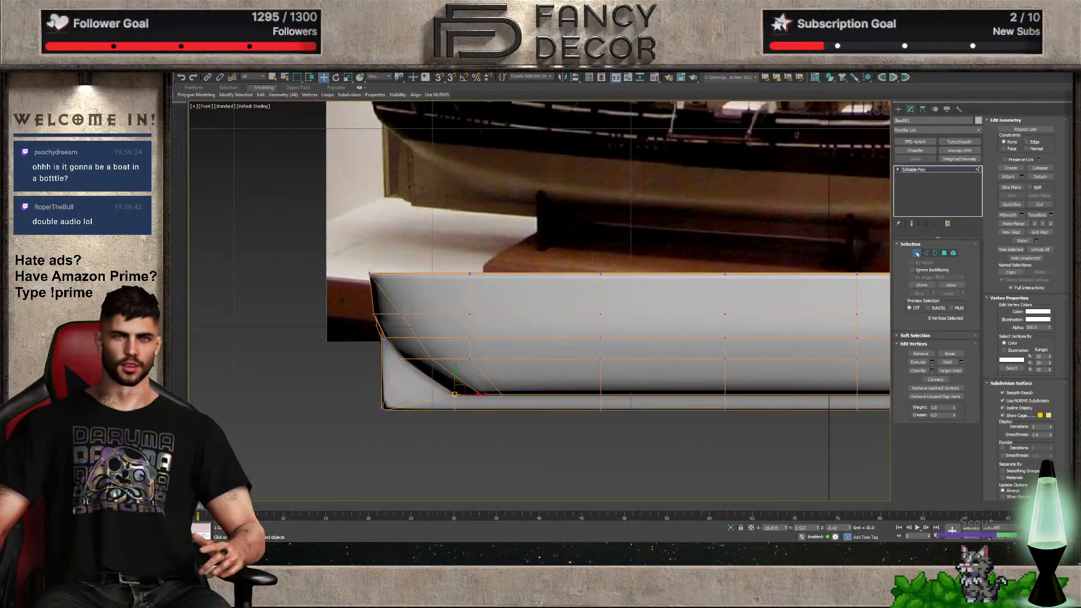
{"action": "middle_click_drag", "start_coordinate": [513, 438], "coordinate": [545, 426], "text": "alt"}
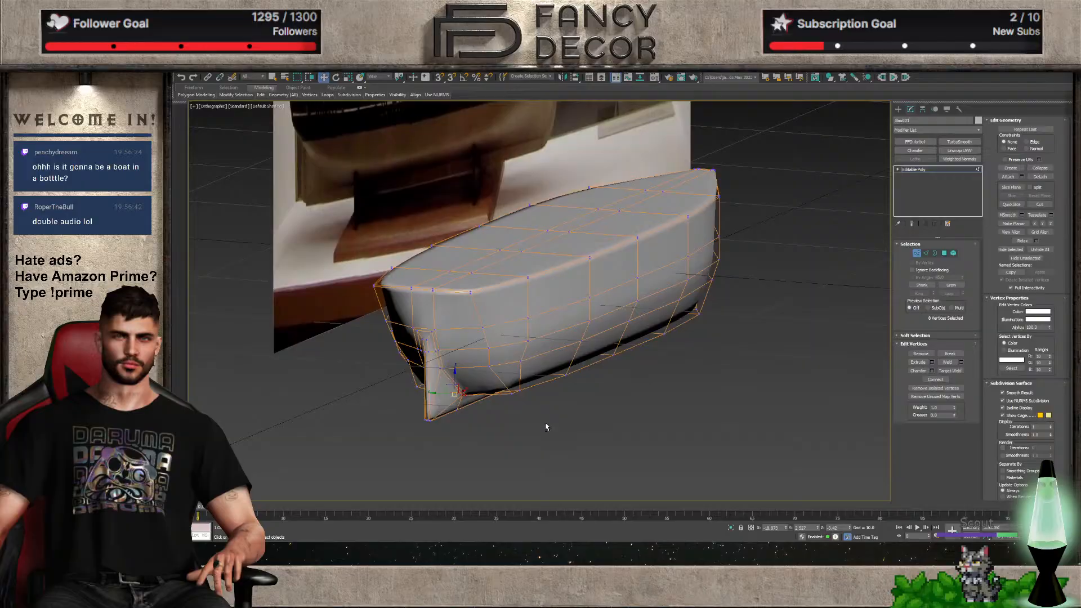
Select the opposite bottom hull vertices beside the keel near the stern and scale the pair across the hull's width
{"action": "left_click", "coordinate": [509, 393]}
{"action": "middle_click_drag", "start_coordinate": [509, 393], "coordinate": [488, 407], "text": "alt"}
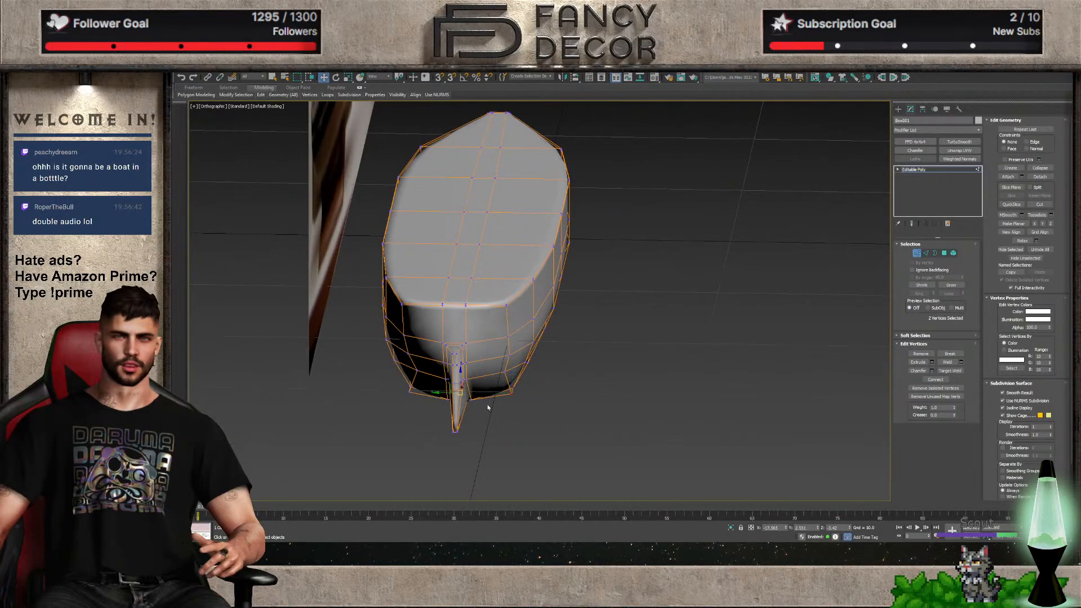
{"action": "key", "text": "r"}
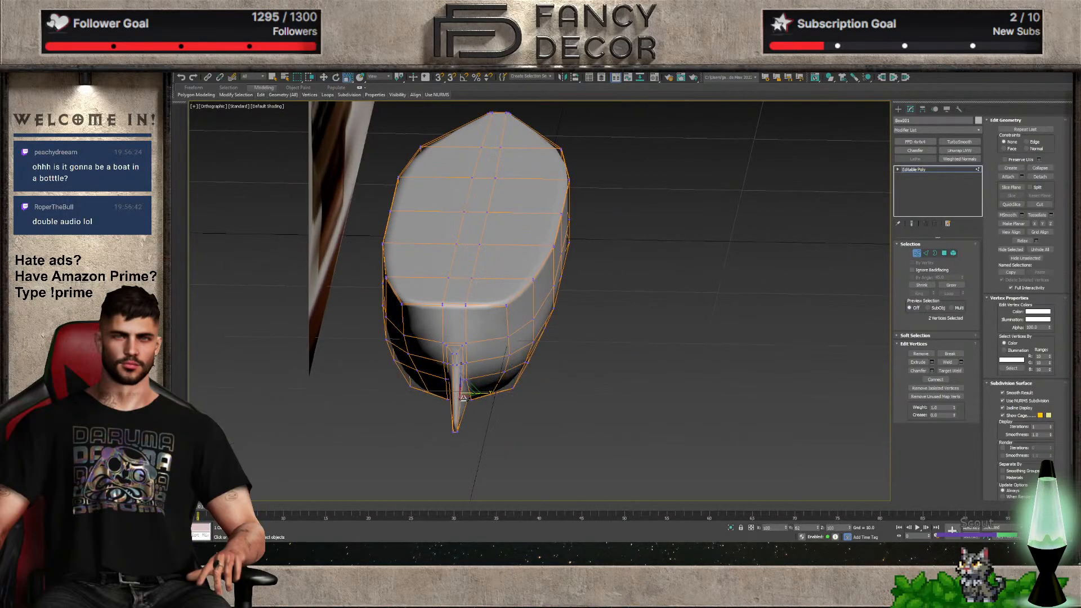
{"action": "middle_click_drag", "start_coordinate": [457, 396], "coordinate": [453, 365], "text": "alt"}
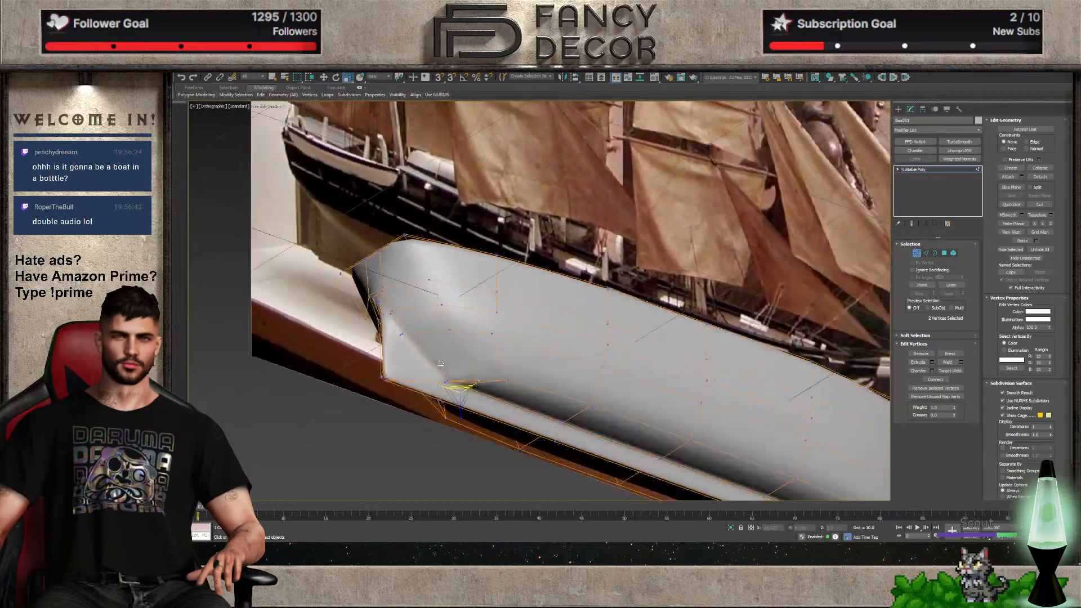
{"action": "left_click", "coordinate": [513, 388]}
{"action": "middle_click_drag", "start_coordinate": [513, 388], "coordinate": [526, 422], "text": "alt"}
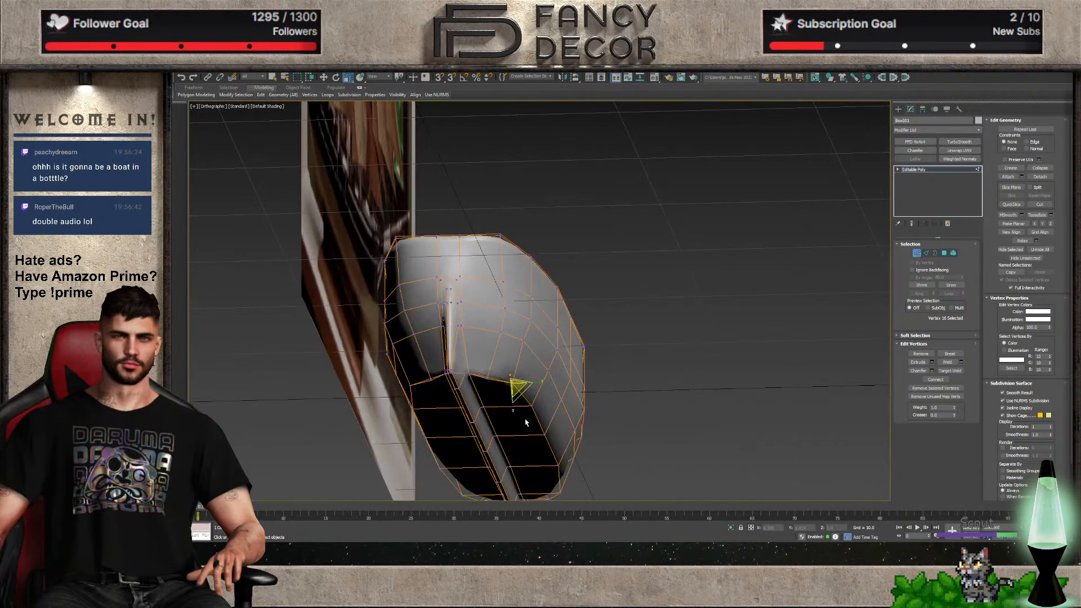
{"action": "left_click", "coordinate": [411, 388], "text": "ctrl"}
{"action": "left_click_drag", "start_coordinate": [484, 383], "coordinate": [466, 398]}
{"action": "scroll", "coordinate": [466, 399], "scroll_direction": "up", "scroll_amount": 5}
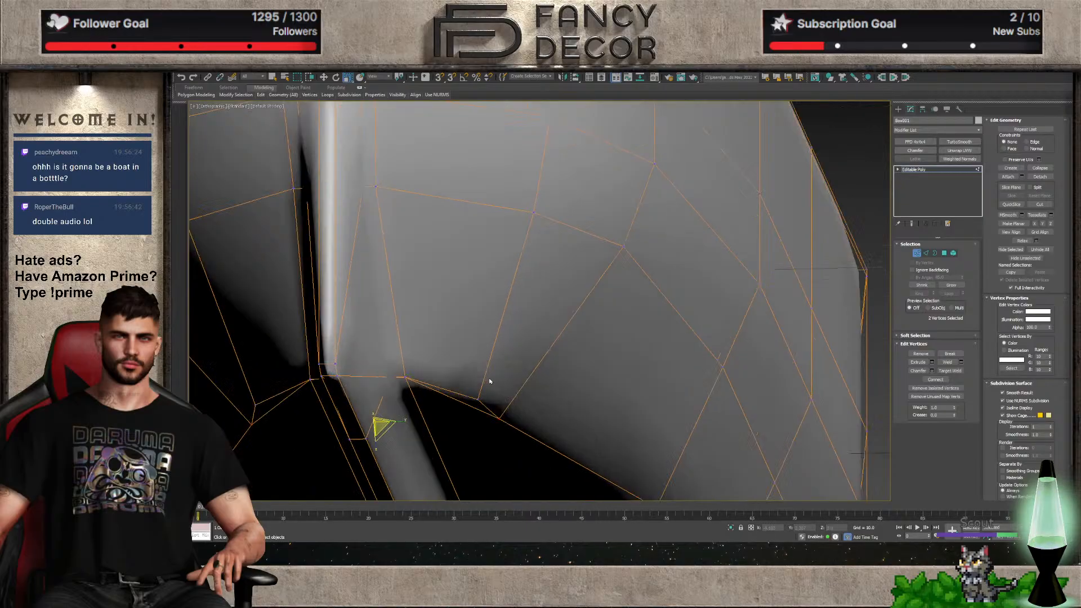
Target-weld the closely spaced vertices on one side of the hull's bottom edge beside the keel near the stern
{"action": "left_click", "coordinate": [492, 390]}
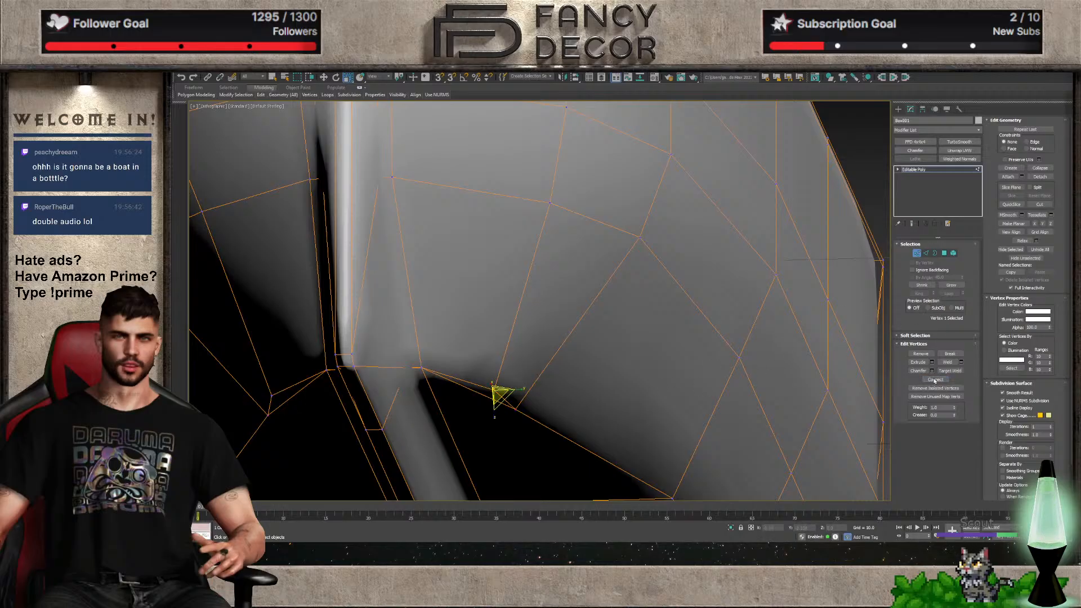
{"action": "left_click", "coordinate": [950, 371]}
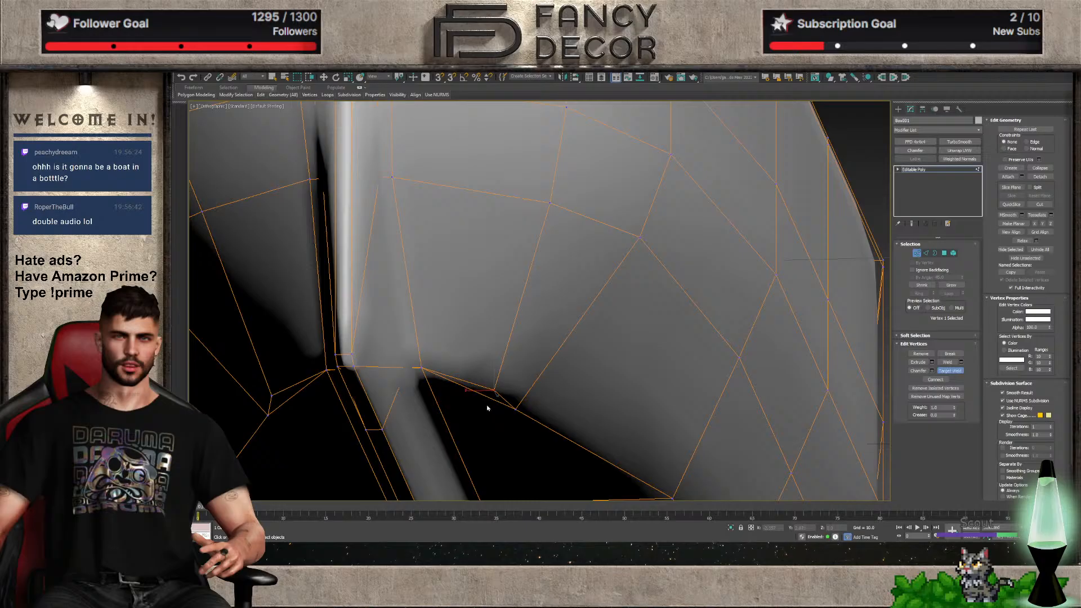
{"action": "left_click", "coordinate": [494, 392]}
{"action": "left_click", "coordinate": [515, 408]}
{"action": "middle_click_drag", "start_coordinate": [393, 401], "coordinate": [792, 360]}
{"action": "left_click", "coordinate": [507, 390]}
{"action": "left_click", "coordinate": [503, 410]}
{"action": "right_click", "coordinate": [535, 434]}
Target-weld the matching closely spaced vertices on the opposite side of the keel near the stern
{"action": "scroll", "coordinate": [535, 434], "scroll_direction": "down", "scroll_amount": 5}
{"action": "middle_click_drag", "start_coordinate": [632, 404], "coordinate": [574, 392], "text": "alt"}
{"action": "left_click", "coordinate": [633, 437]}
{"action": "scroll", "coordinate": [567, 459], "scroll_direction": "up", "scroll_amount": 4}
{"action": "middle_click_drag", "start_coordinate": [567, 459], "coordinate": [646, 447]}
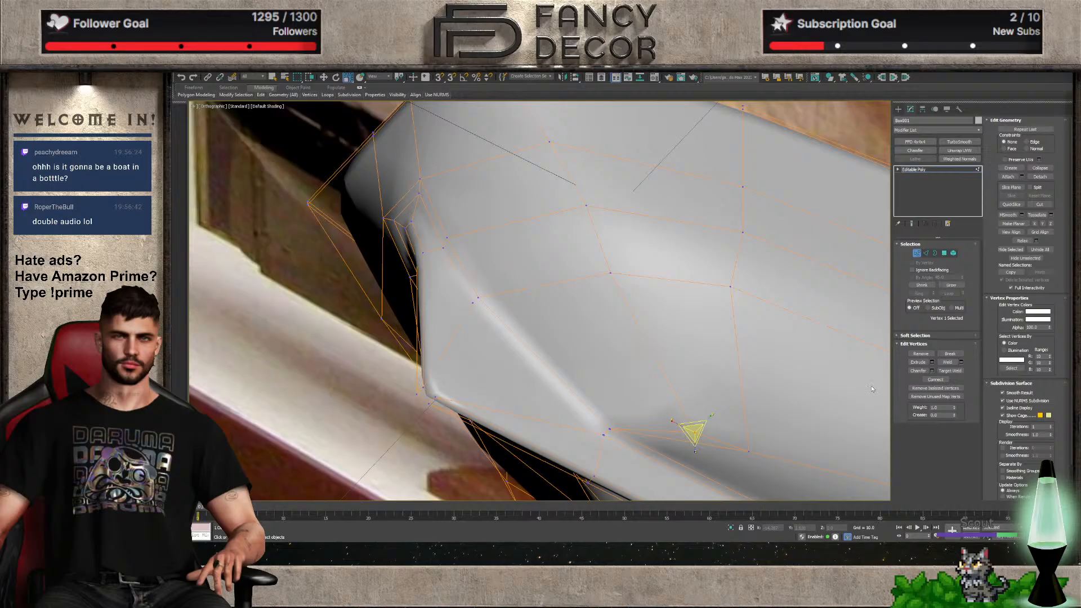
{"action": "left_click", "coordinate": [733, 403]}
{"action": "left_click", "coordinate": [949, 371]}
{"action": "scroll", "coordinate": [622, 427], "scroll_direction": "down", "scroll_amount": 5}
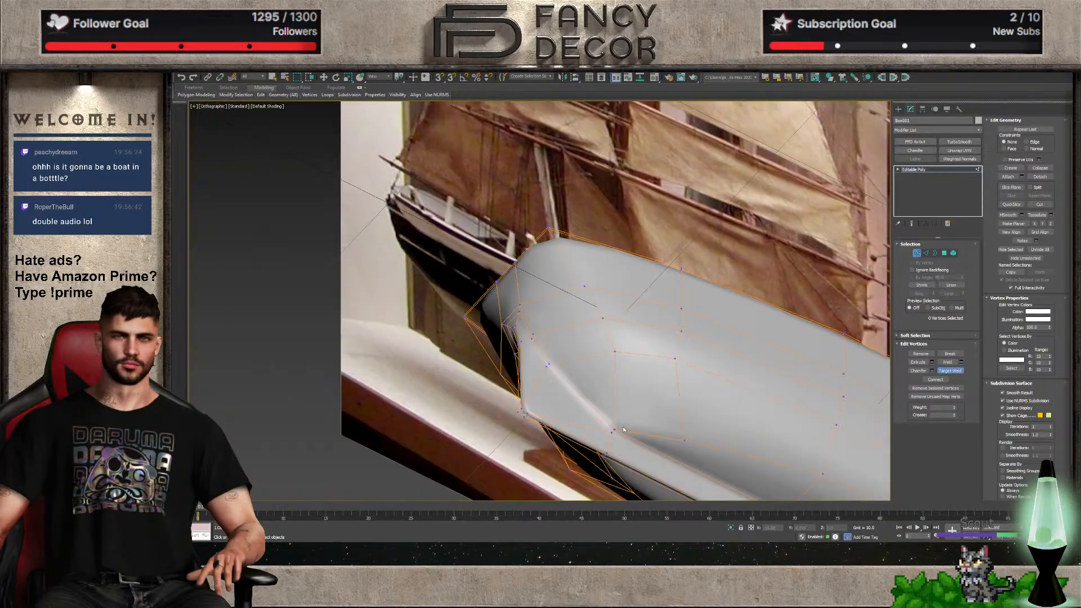
{"action": "middle_click_drag", "start_coordinate": [623, 427], "coordinate": [649, 398], "text": "alt"}
{"action": "scroll", "coordinate": [760, 386], "scroll_direction": "up", "scroll_amount": 2}
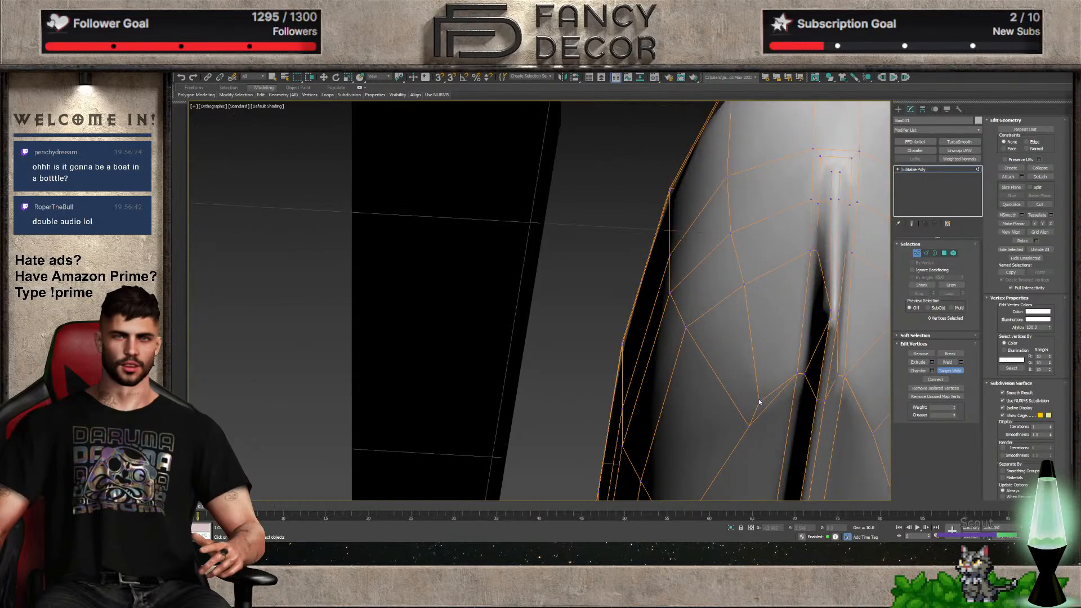
{"action": "left_click", "coordinate": [760, 400]}
{"action": "left_click", "coordinate": [794, 373]}
In wireframe display, weld each of the two overlapping vertex pairs on the short edge beside the keel near the stern
{"action": "scroll", "coordinate": [794, 374], "scroll_direction": "up", "scroll_amount": 5}
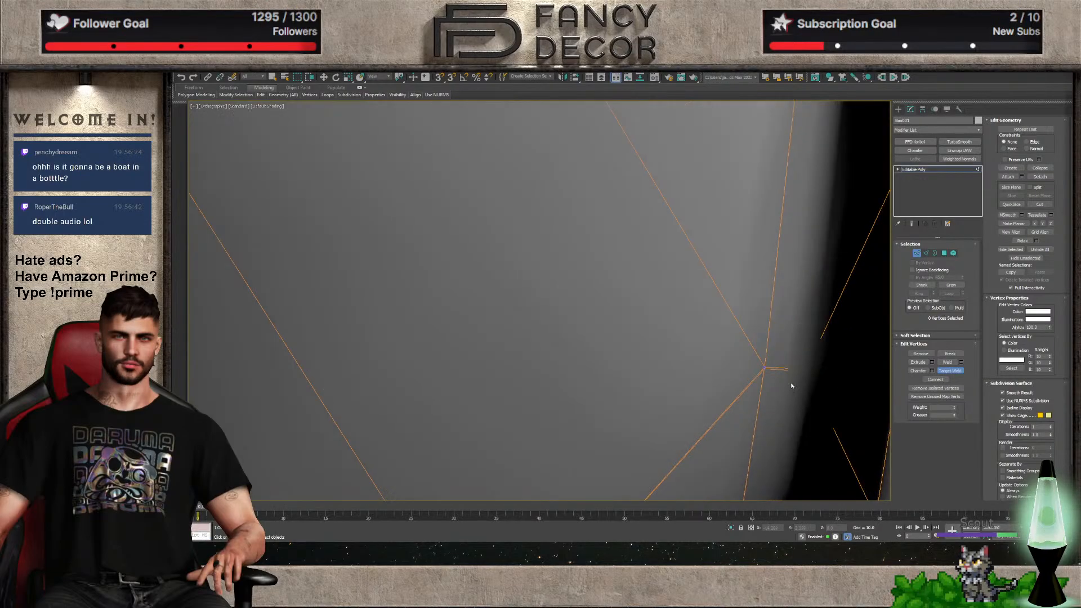
{"action": "key", "text": "F3"}
{"action": "key", "text": "r"}
{"action": "left_click_drag", "start_coordinate": [749, 387], "coordinate": [809, 356]}
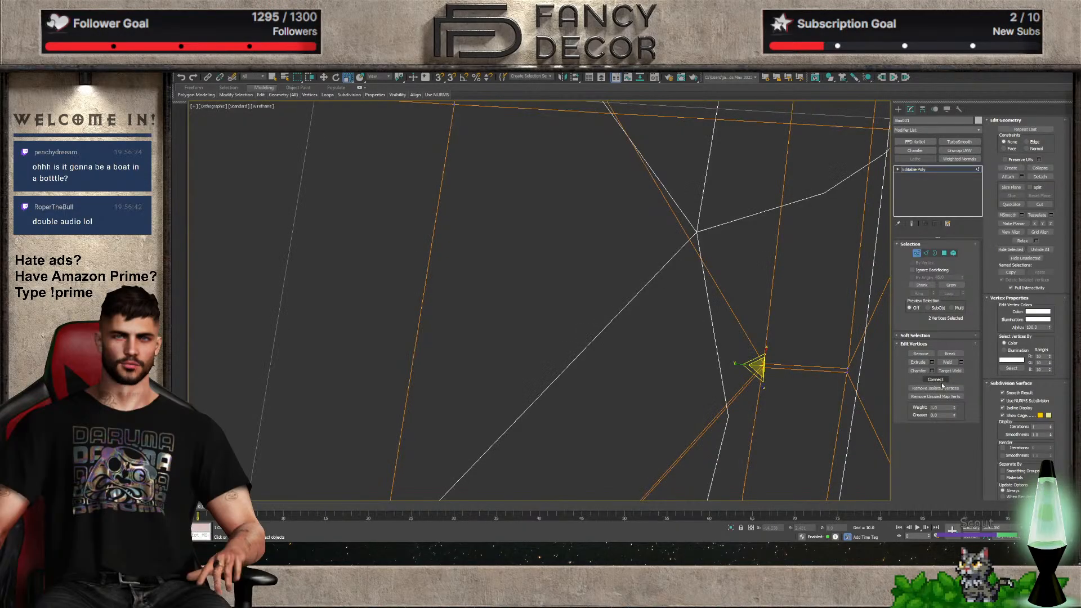
{"action": "left_click", "coordinate": [949, 365]}
{"action": "left_click_drag", "start_coordinate": [830, 359], "coordinate": [851, 378]}
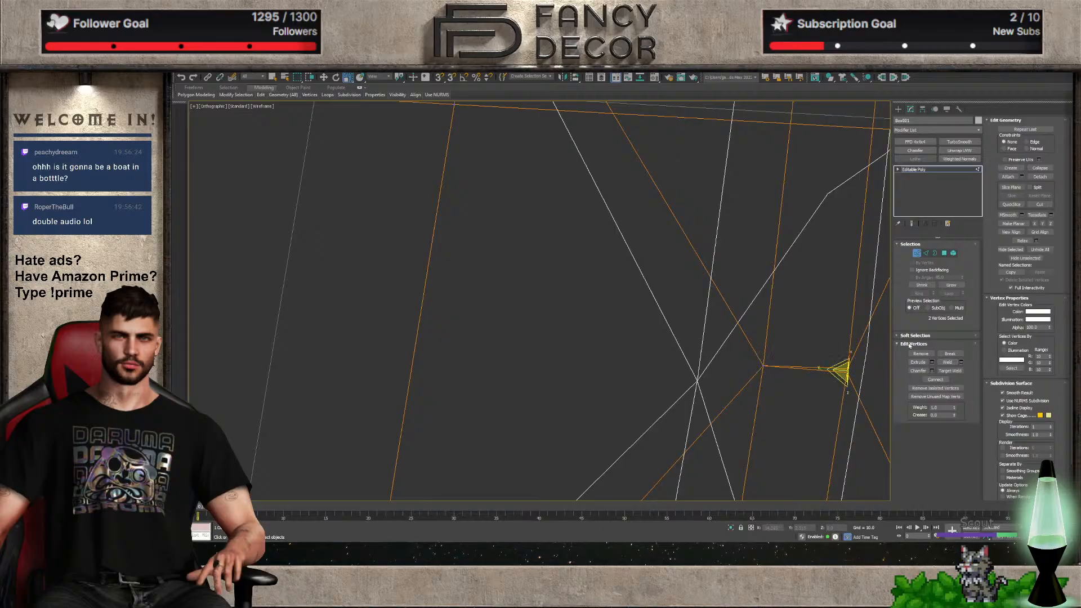
{"action": "left_click", "coordinate": [948, 363]}
Weld the remaining overlapping vertices at the corresponding spot on the other side of the keel
{"action": "scroll", "coordinate": [735, 379], "scroll_direction": "down", "scroll_amount": 5}
{"action": "key", "text": "F3"}
{"action": "mouse_move", "coordinate": [736, 378]}
{"action": "middle_mouse_down", "text": "alt"}
{"action": "mouse_move", "coordinate": [703, 396]}
{"action": "mouse_move", "coordinate": [717, 410]}
{"action": "mouse_move", "coordinate": [763, 349]}
{"action": "middle_mouse_up", "text": "alt"}
{"action": "key", "text": "F3"}
{"action": "left_click", "coordinate": [761, 350]}
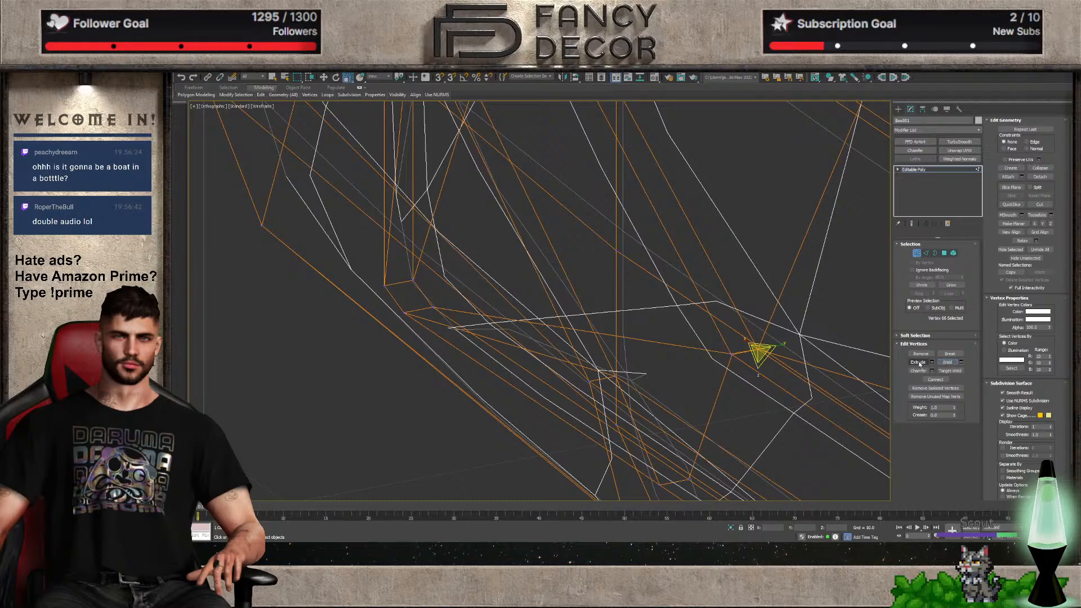
{"action": "left_click_drag", "start_coordinate": [725, 345], "coordinate": [740, 362]}
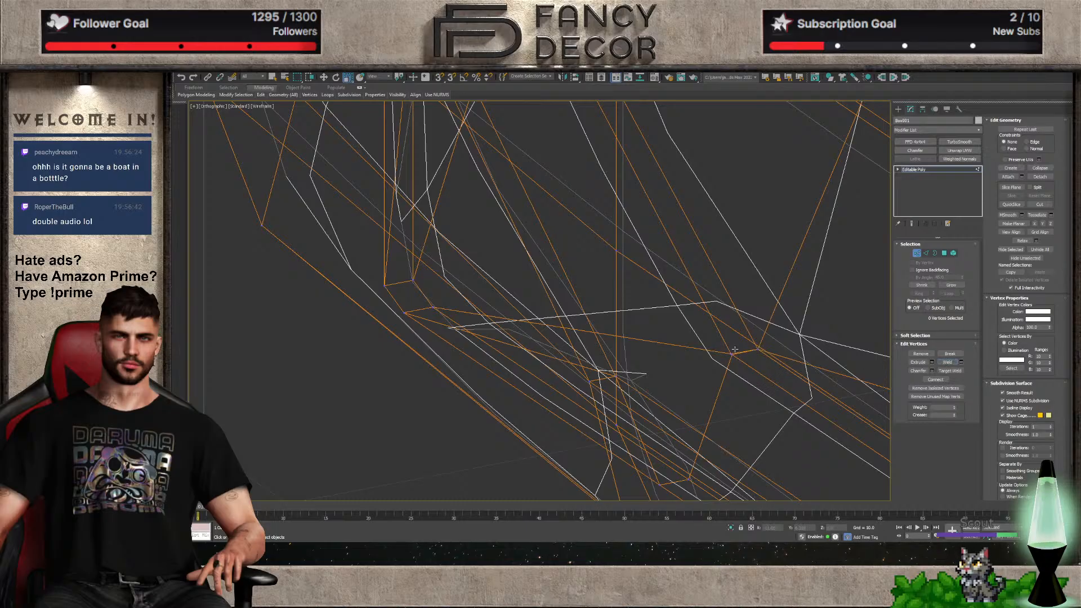
{"action": "left_click", "coordinate": [948, 362]}
Examine the shaded hull's full side profile against the reference photo in the front view, outside vertex editing
{"action": "key", "text": "F3"}
{"action": "scroll", "coordinate": [714, 397], "scroll_direction": "down", "scroll_amount": 5}
{"action": "mouse_move", "coordinate": [716, 400]}
{"action": "middle_mouse_down", "text": "alt"}
{"action": "mouse_move", "coordinate": [670, 416]}
{"action": "mouse_move", "coordinate": [684, 426]}
{"action": "middle_mouse_up", "text": "alt"}
{"action": "key", "text": "f"}
{"action": "scroll", "coordinate": [673, 428], "scroll_direction": "down", "scroll_amount": 5}
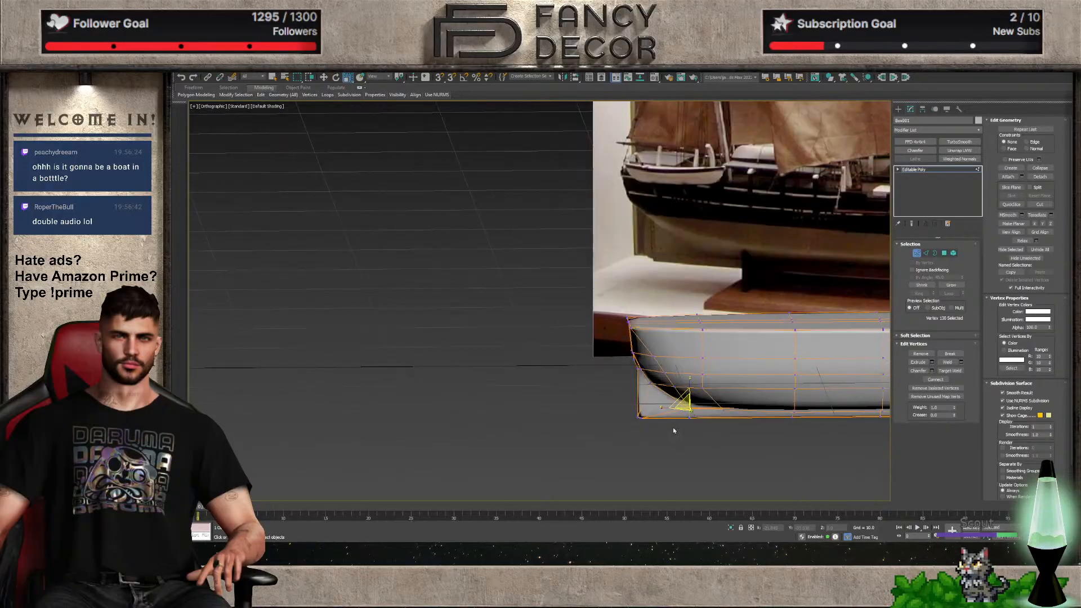
{"action": "scroll", "coordinate": [563, 422], "scroll_direction": "up", "scroll_amount": 5}
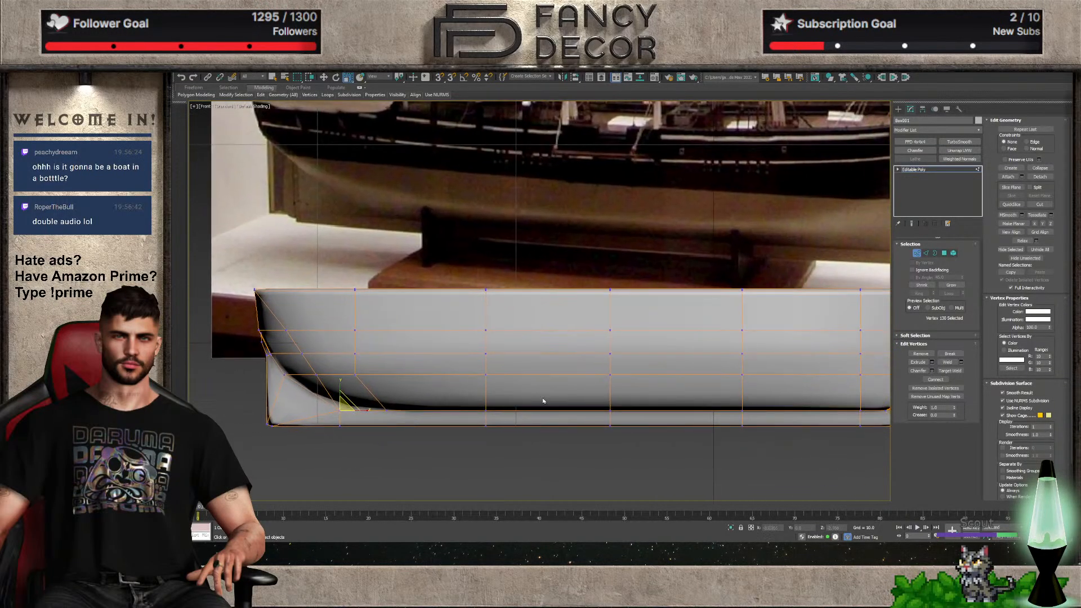
{"action": "left_click", "coordinate": [917, 253]}
{"action": "scroll", "coordinate": [654, 392], "scroll_direction": "down", "scroll_amount": 5}
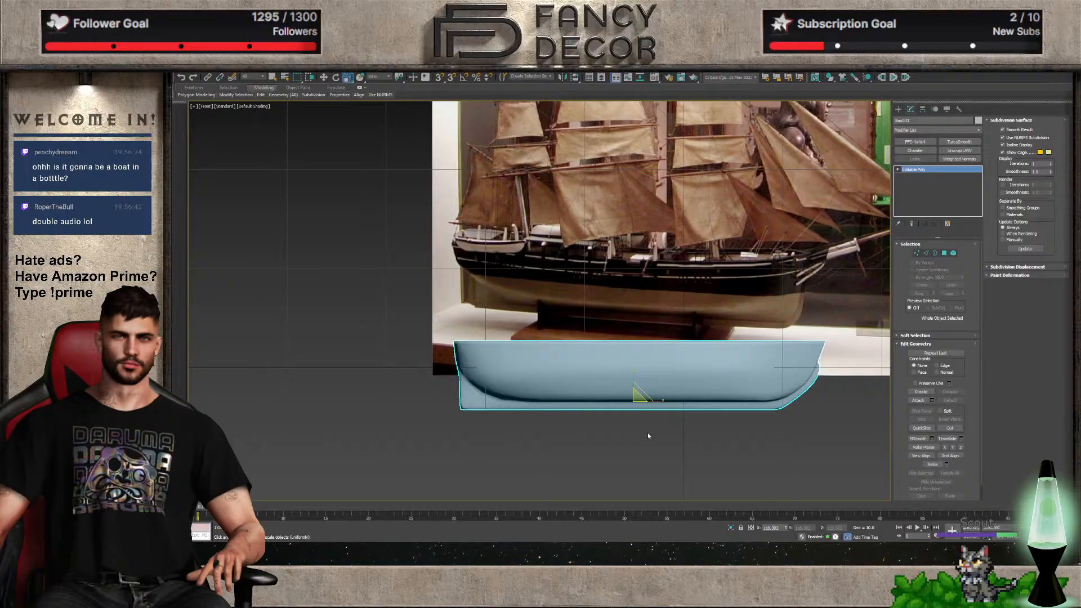
{"action": "left_click", "coordinate": [647, 434]}
{"action": "scroll", "coordinate": [802, 388], "scroll_direction": "up", "scroll_amount": 7}
{"action": "left_click", "coordinate": [802, 388]}
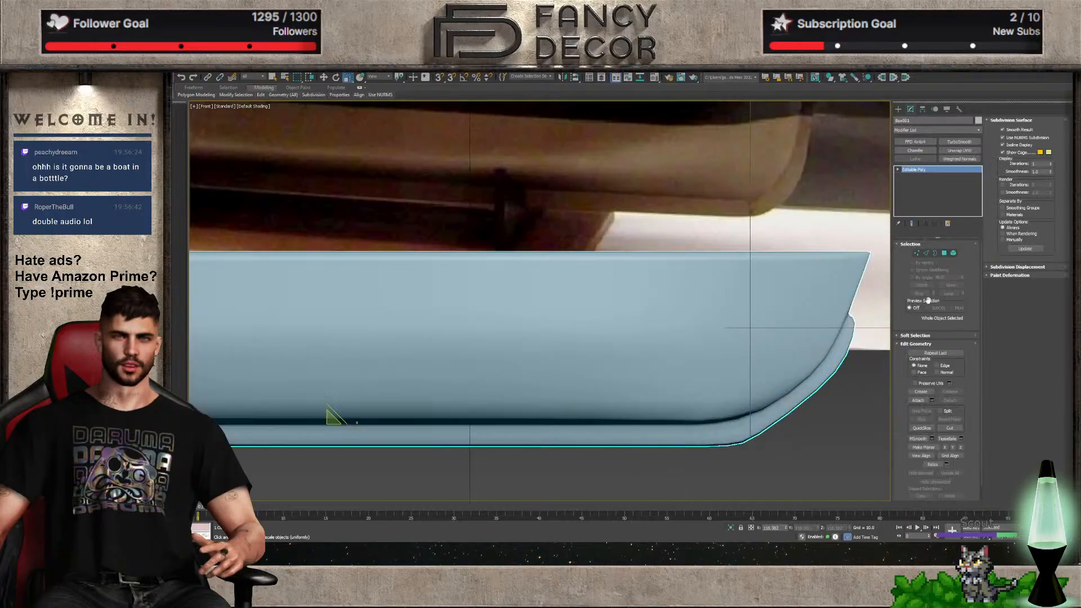
Move the keel's outer vertices along the bow outward, from its foot to its upper end, to round the curve
{"action": "left_click", "coordinate": [916, 254]}
{"action": "left_click_drag", "start_coordinate": [742, 428], "coordinate": [776, 440]}
{"action": "key", "text": "w"}
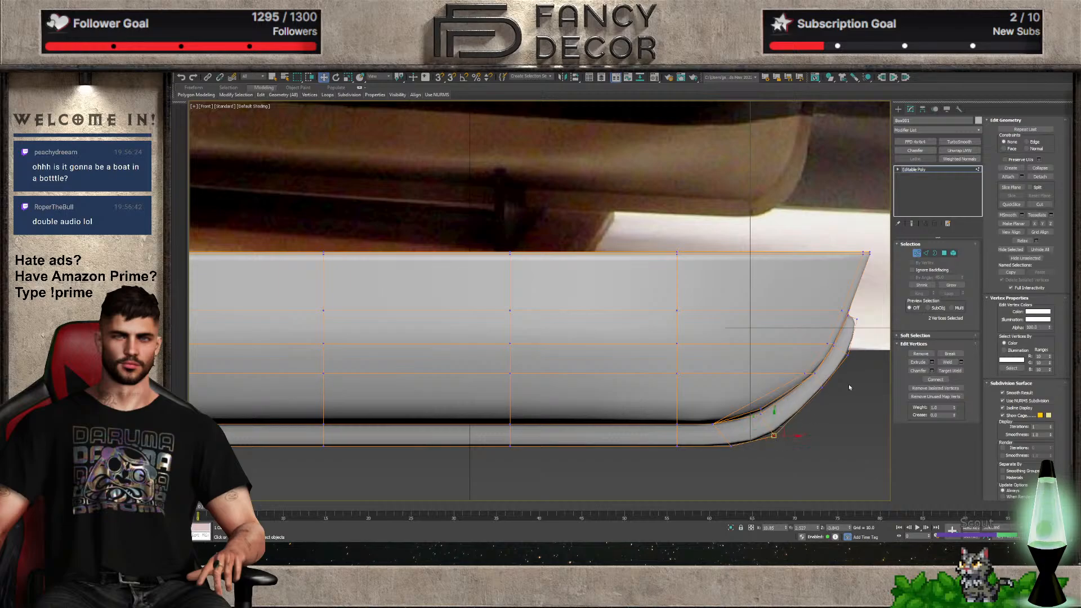
{"action": "left_click_drag", "start_coordinate": [822, 387], "coordinate": [829, 392]}
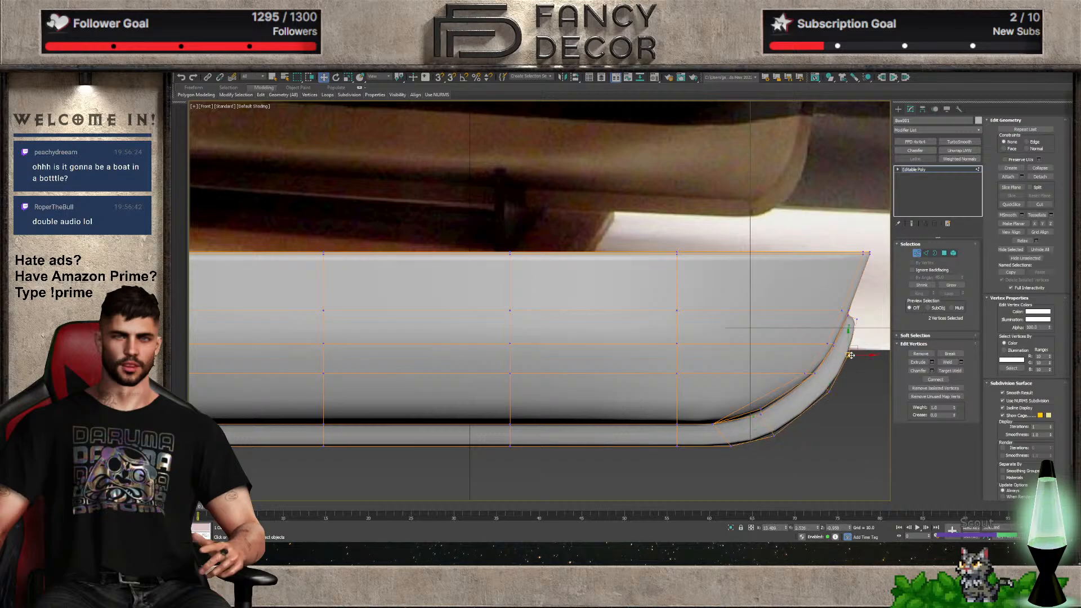
{"action": "left_click", "coordinate": [855, 323]}
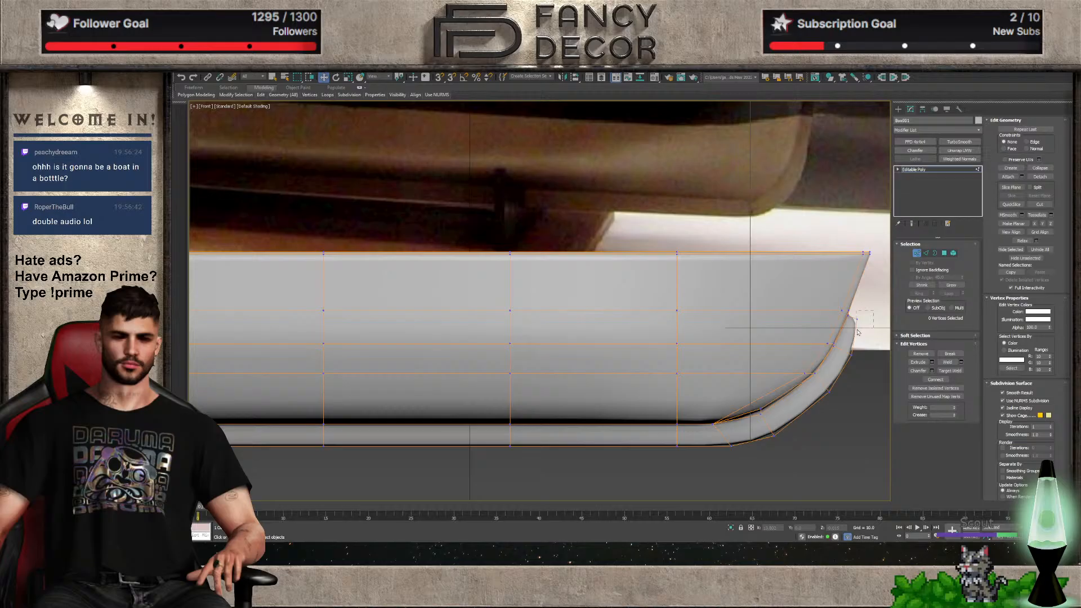
{"action": "left_click_drag", "start_coordinate": [857, 332], "coordinate": [846, 329]}
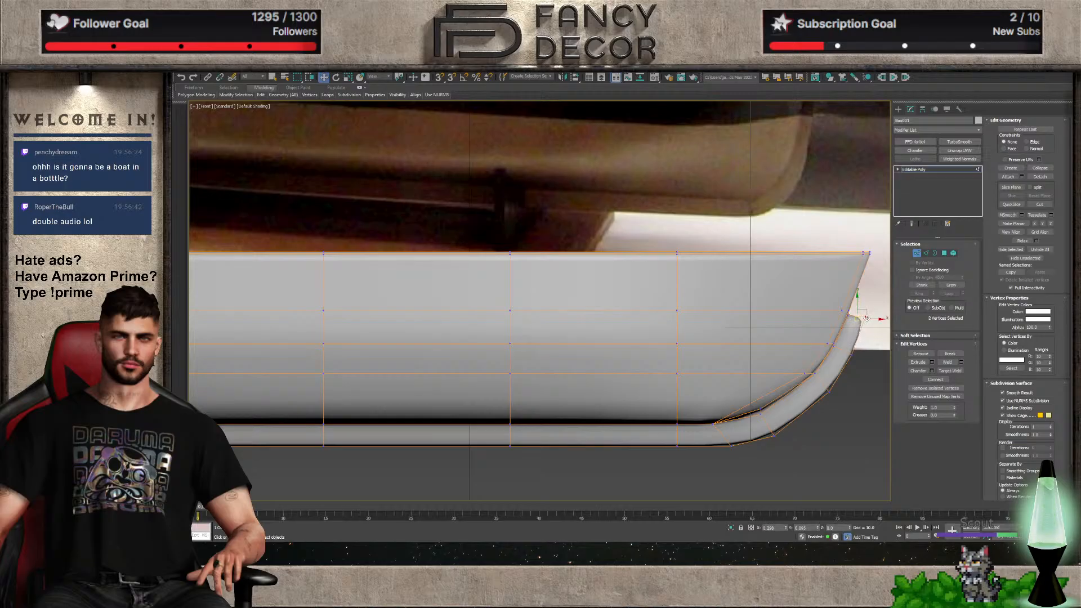
Select the hull and keel vertices at the foot of the bow and move them forward
{"action": "scroll", "coordinate": [861, 320], "scroll_direction": "down", "scroll_amount": 3}
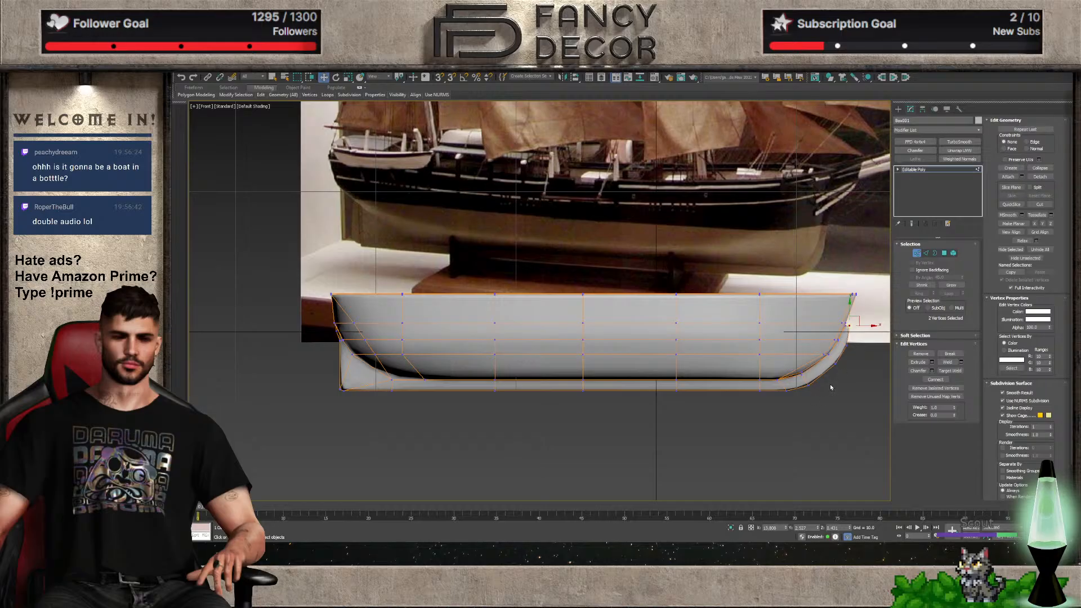
{"action": "left_click_drag", "start_coordinate": [823, 394], "coordinate": [802, 378]}
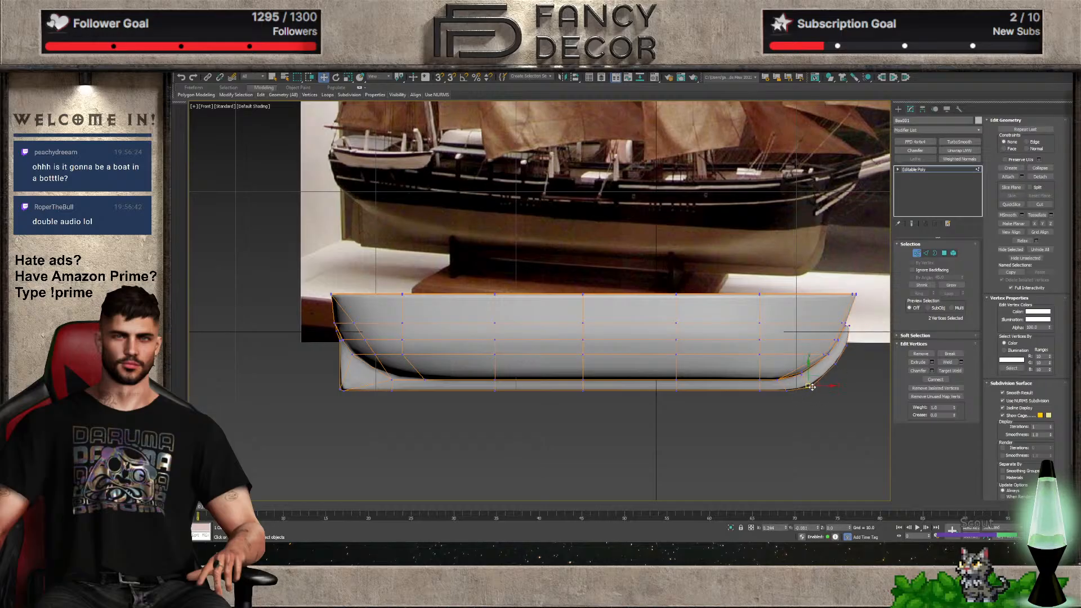
{"action": "scroll", "coordinate": [811, 386], "scroll_direction": "up", "scroll_amount": 3}
{"action": "left_click", "coordinate": [881, 366]}
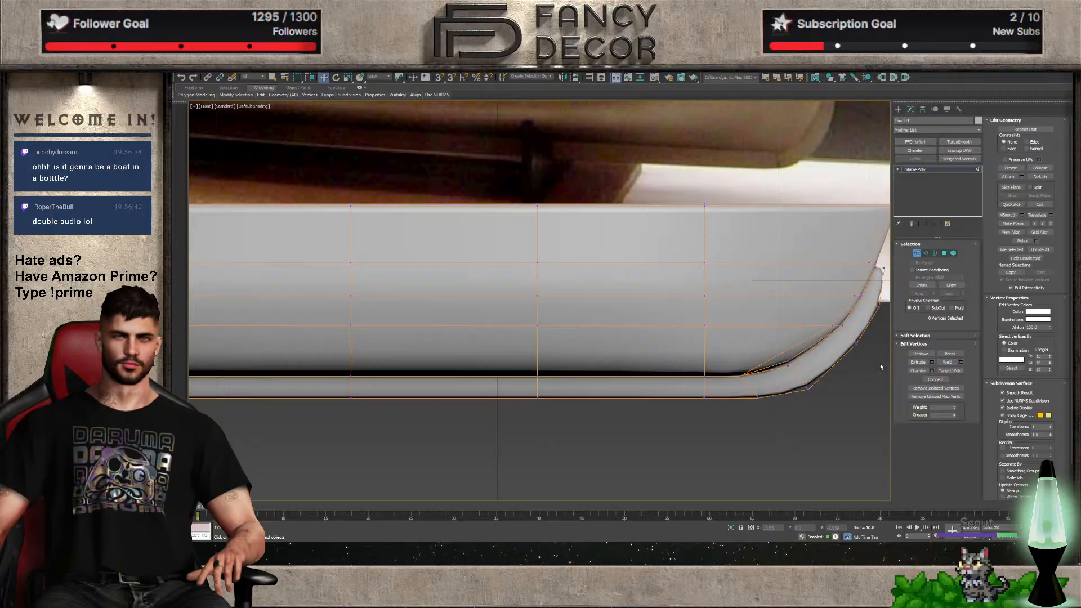
{"action": "left_click_drag", "start_coordinate": [775, 360], "coordinate": [810, 371]}
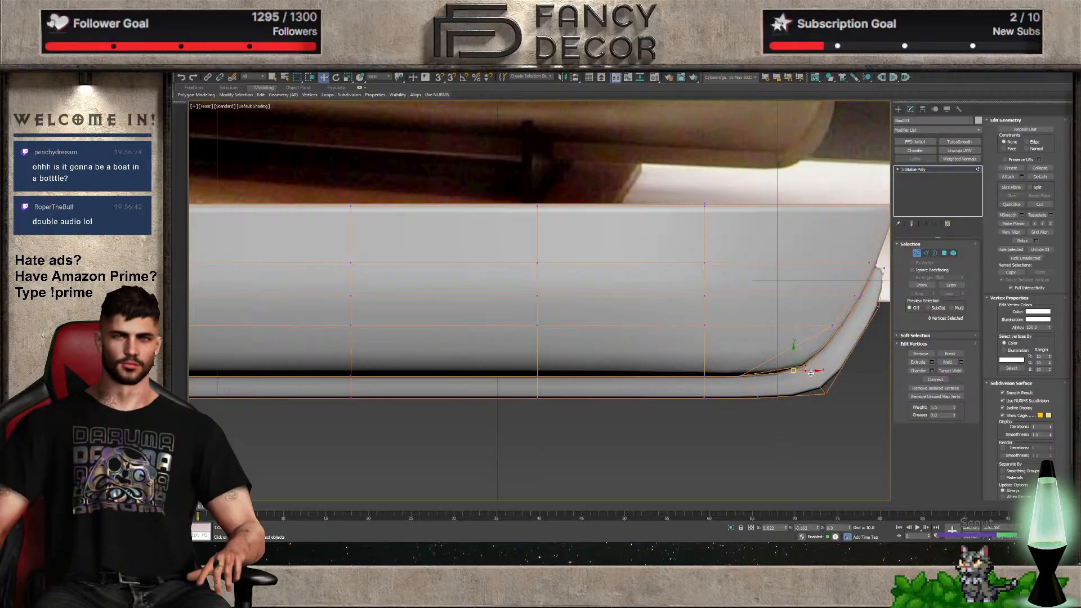
{"action": "scroll", "coordinate": [810, 373], "scroll_direction": "down", "scroll_amount": 2}
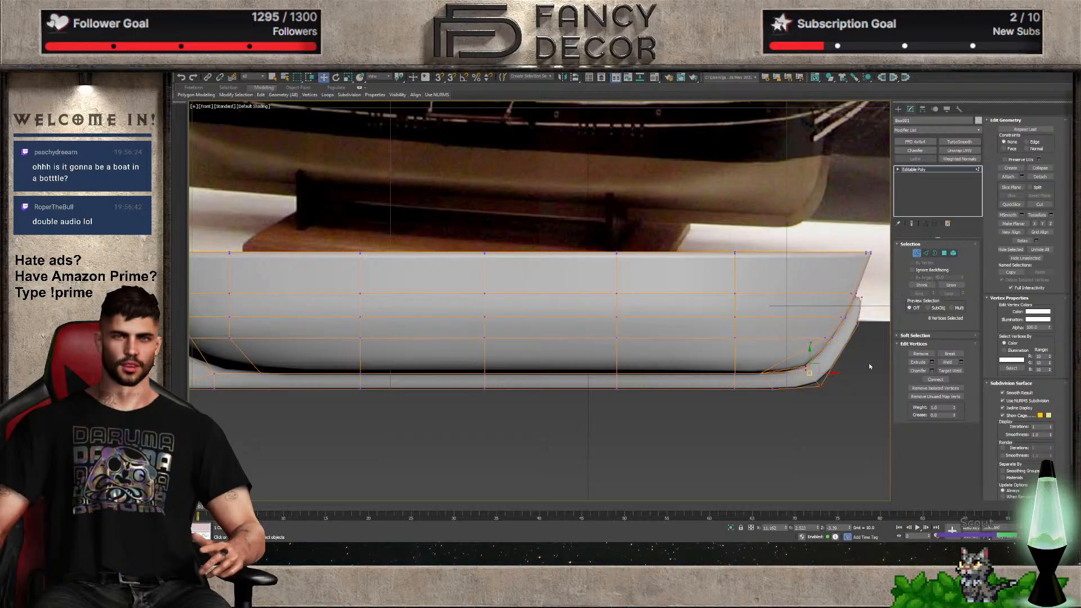
Move the higher bow vertices forward and push the vertices at the bow's foot slightly farther forward
{"action": "left_click_drag", "start_coordinate": [821, 343], "coordinate": [867, 319]}
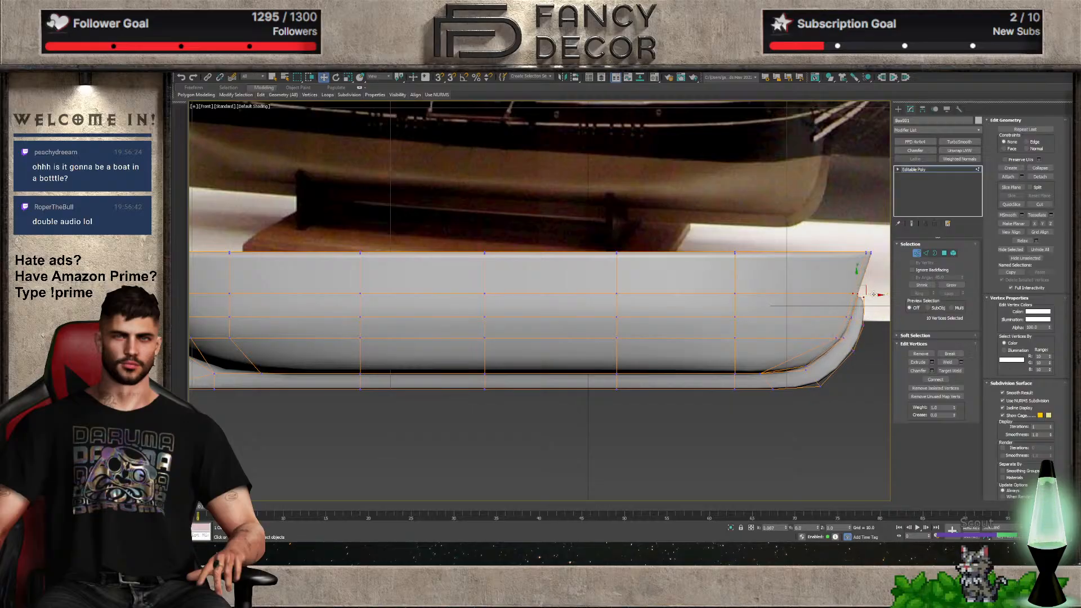
{"action": "left_click_drag", "start_coordinate": [868, 294], "coordinate": [874, 294]}
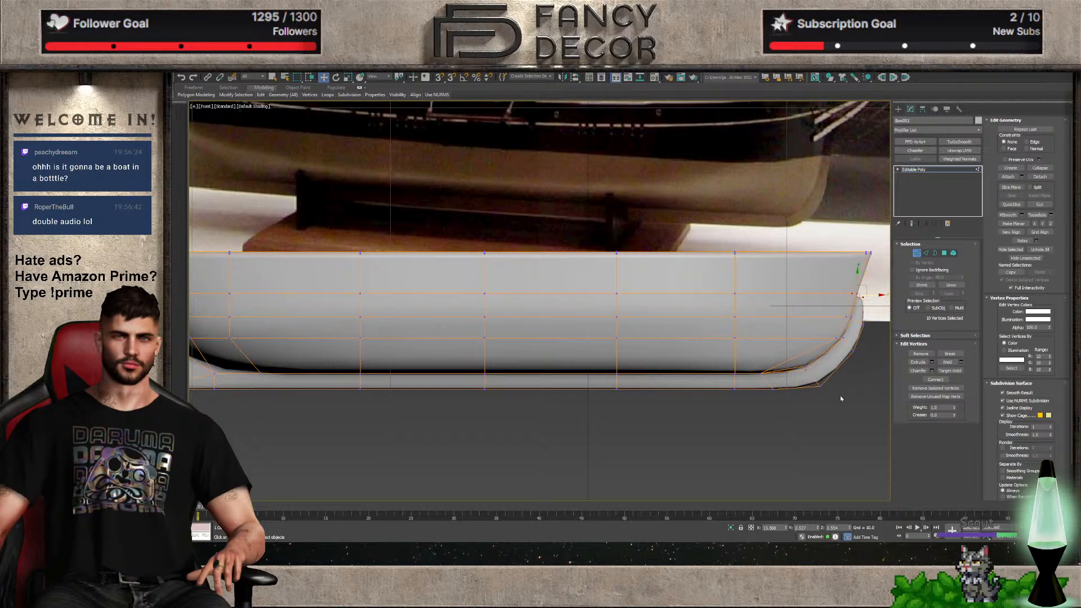
{"action": "left_click_drag", "start_coordinate": [831, 374], "coordinate": [843, 378]}
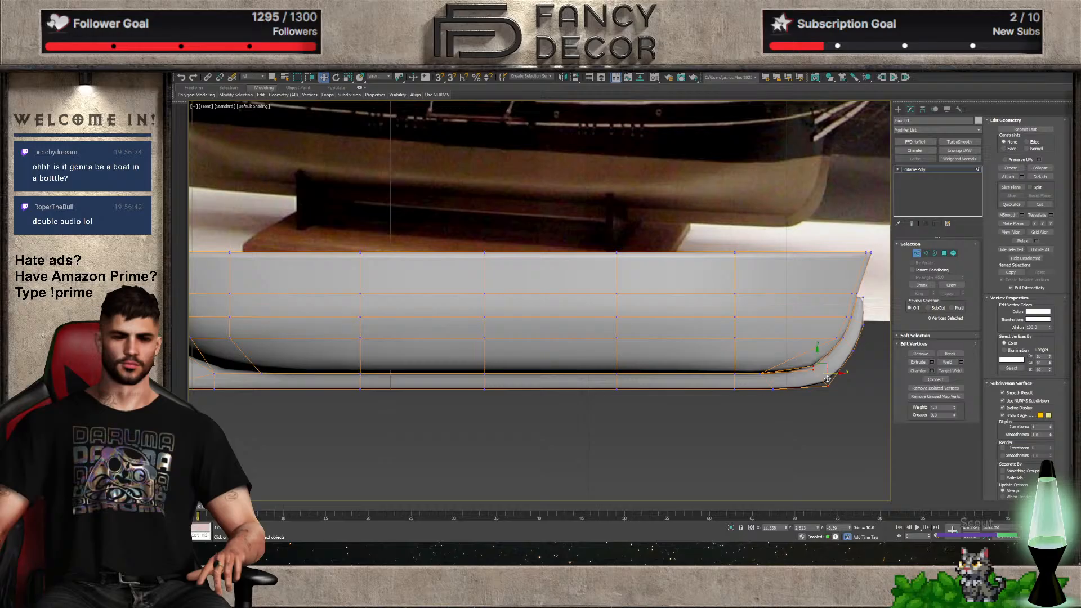
Examine the closely spaced vertices at the bow's foot, where the keel meets the hull, from the side and from the front
{"action": "scroll", "coordinate": [822, 378], "scroll_direction": "down", "scroll_amount": 5}
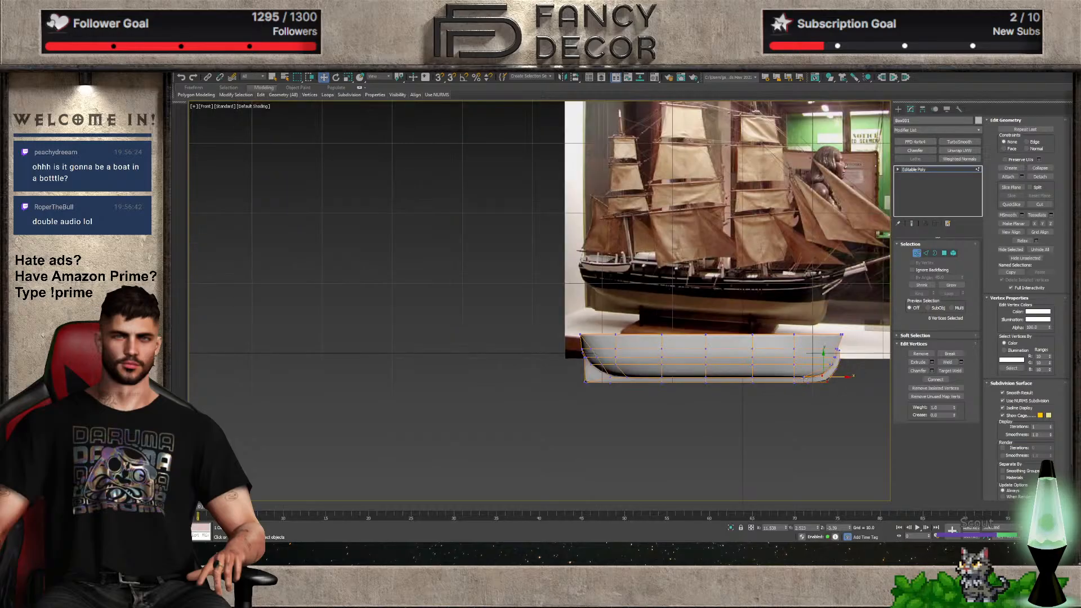
{"action": "scroll", "coordinate": [854, 353], "scroll_direction": "up", "scroll_amount": 5}
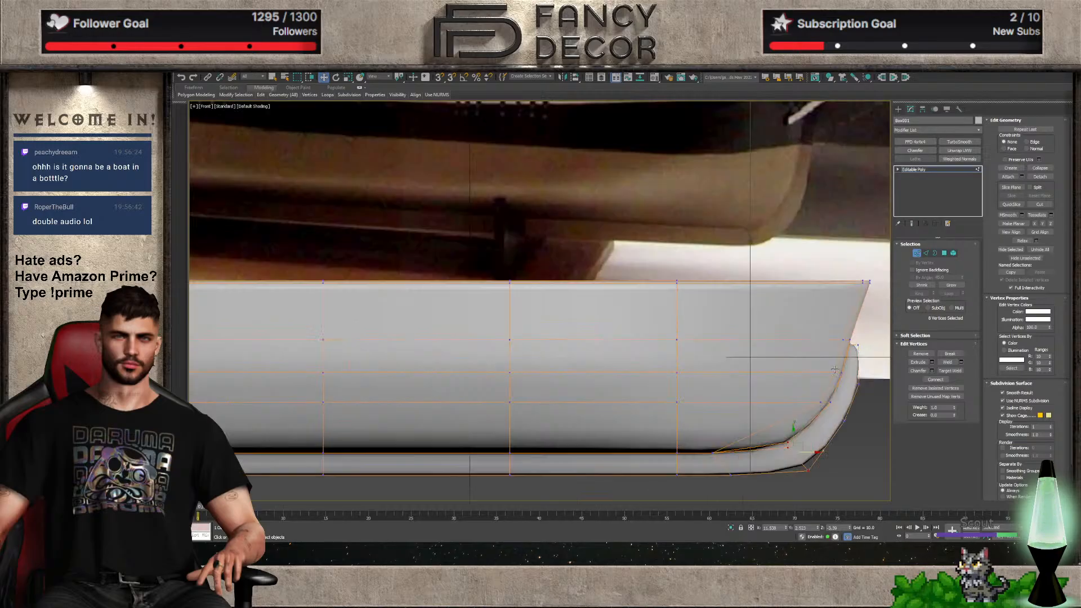
{"action": "scroll", "coordinate": [838, 389], "scroll_direction": "down", "scroll_amount": 5}
{"action": "scroll", "coordinate": [822, 425], "scroll_direction": "up", "scroll_amount": 5}
{"action": "scroll", "coordinate": [821, 425], "scroll_direction": "down", "scroll_amount": 3}
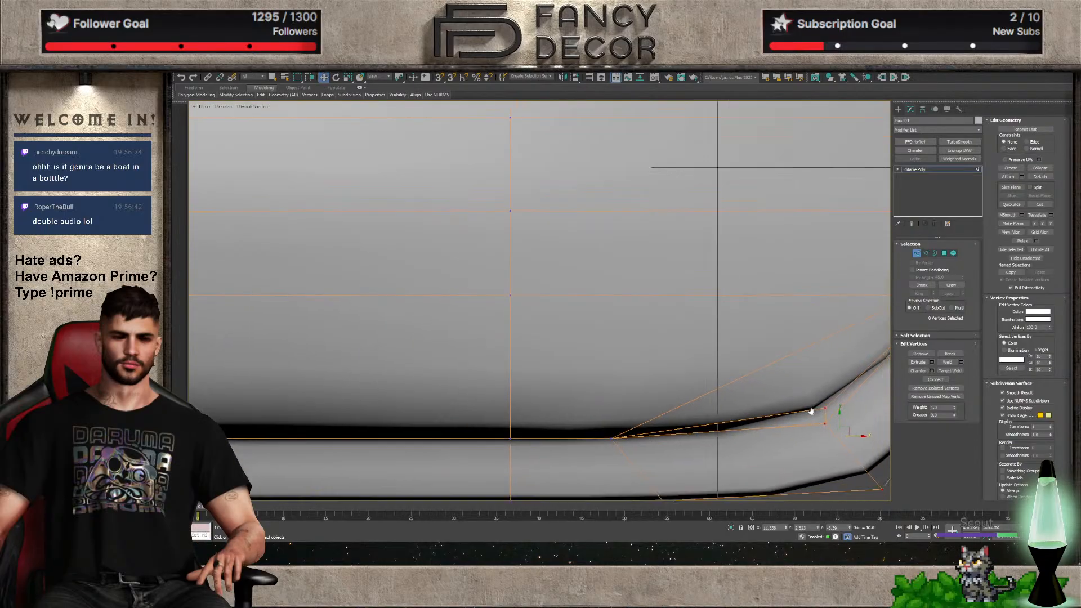
{"action": "left_click", "coordinate": [752, 378], "text": "ctrl"}
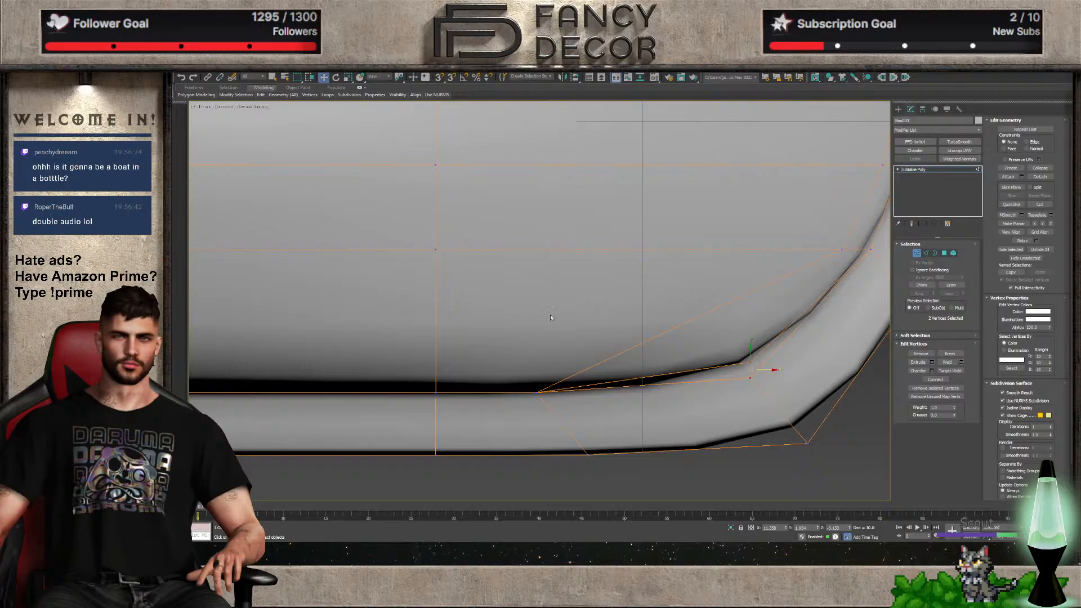
{"action": "left_click", "coordinate": [750, 363]}
{"action": "middle_click_drag", "start_coordinate": [750, 363], "coordinate": [671, 374], "text": "alt"}
{"action": "scroll", "coordinate": [675, 369], "scroll_direction": "up", "scroll_amount": 6}
{"action": "left_click", "coordinate": [699, 387], "text": "ctrl"}
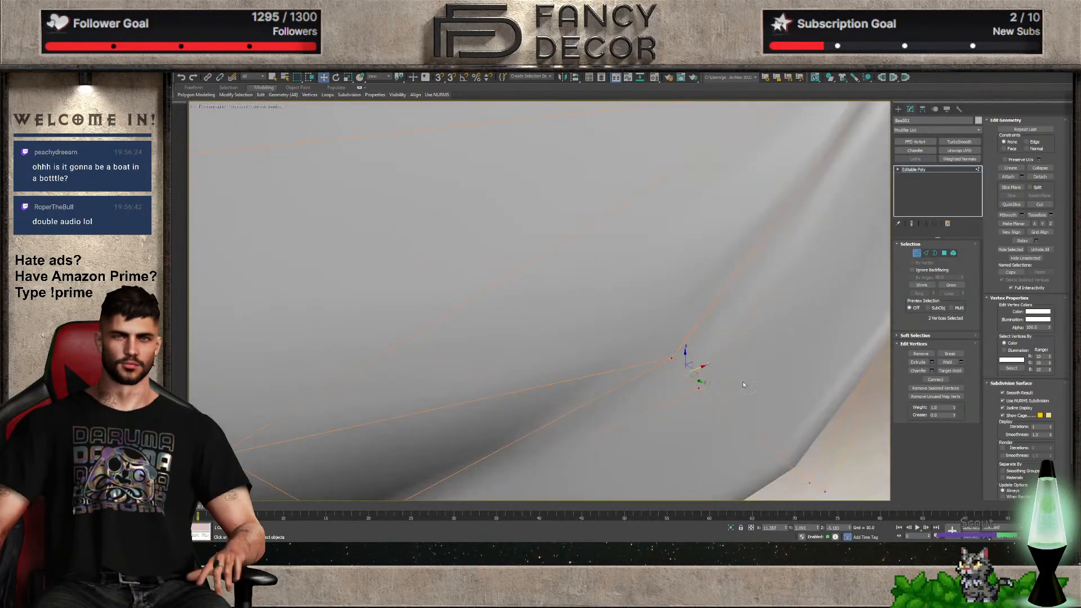
{"action": "scroll", "coordinate": [670, 382], "scroll_direction": "down", "scroll_amount": 6}
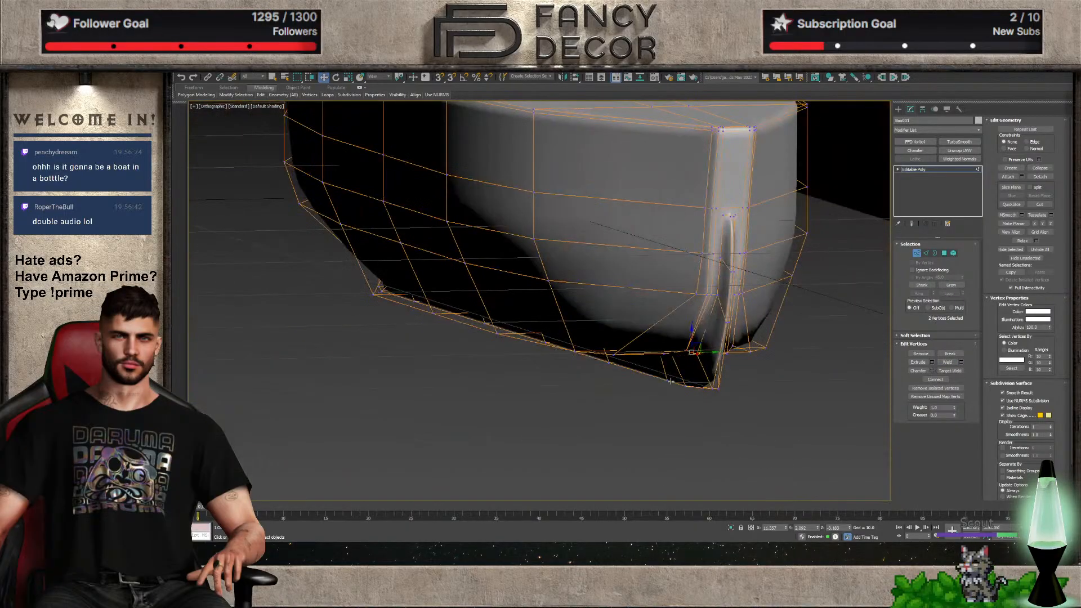
{"action": "middle_click_drag", "start_coordinate": [670, 381], "coordinate": [691, 338], "text": "alt"}
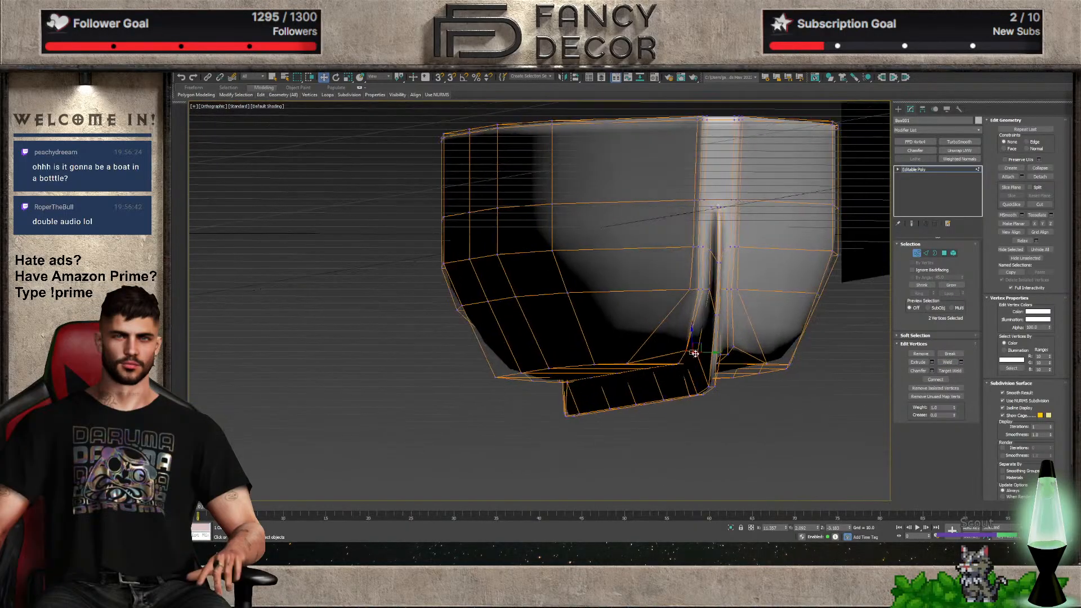
Weld the two close vertices beside the keel on one side of the lower bow
{"action": "scroll", "coordinate": [690, 292], "scroll_direction": "up", "scroll_amount": 6}
{"action": "left_click", "coordinate": [690, 285]}
{"action": "left_click", "coordinate": [705, 284], "text": "ctrl"}
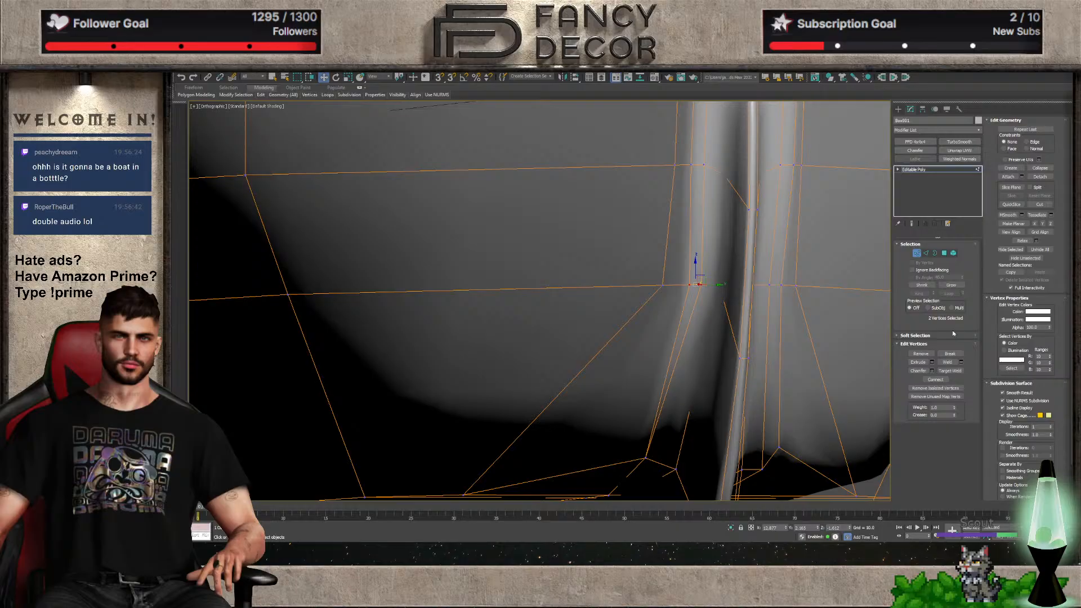
{"action": "left_click", "coordinate": [948, 363]}
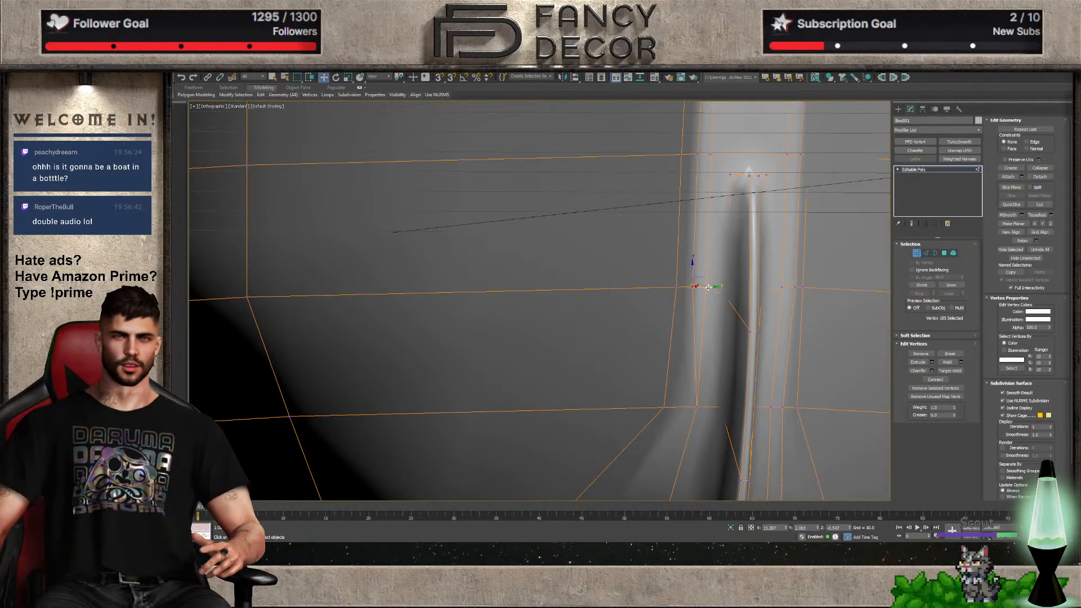
Weld the close vertices beside the keel one row higher on the bow, on both sides
{"action": "middle_click_drag", "start_coordinate": [698, 270], "coordinate": [697, 349], "text": "alt"}
{"action": "left_click", "coordinate": [703, 282]}
{"action": "left_click", "coordinate": [698, 348]}
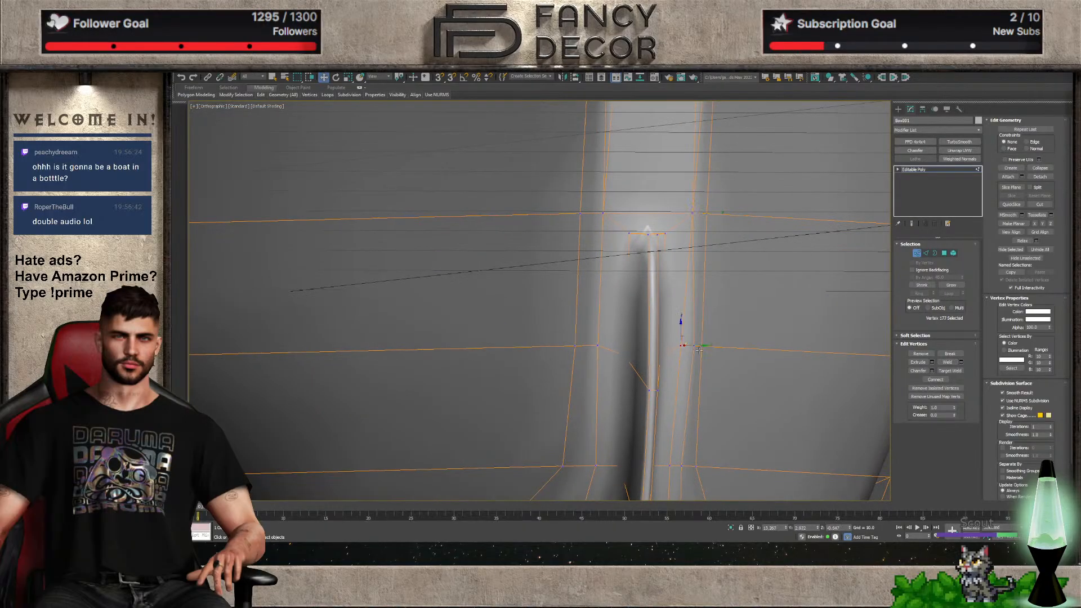
{"action": "left_click", "coordinate": [948, 363]}
Weld the matching pair of close vertices in the lower row on the opposite side of the keel
{"action": "middle_click_drag", "start_coordinate": [676, 447], "coordinate": [672, 316]}
{"action": "left_click", "coordinate": [666, 336]}
{"action": "left_click", "coordinate": [678, 338], "text": "ctrl"}
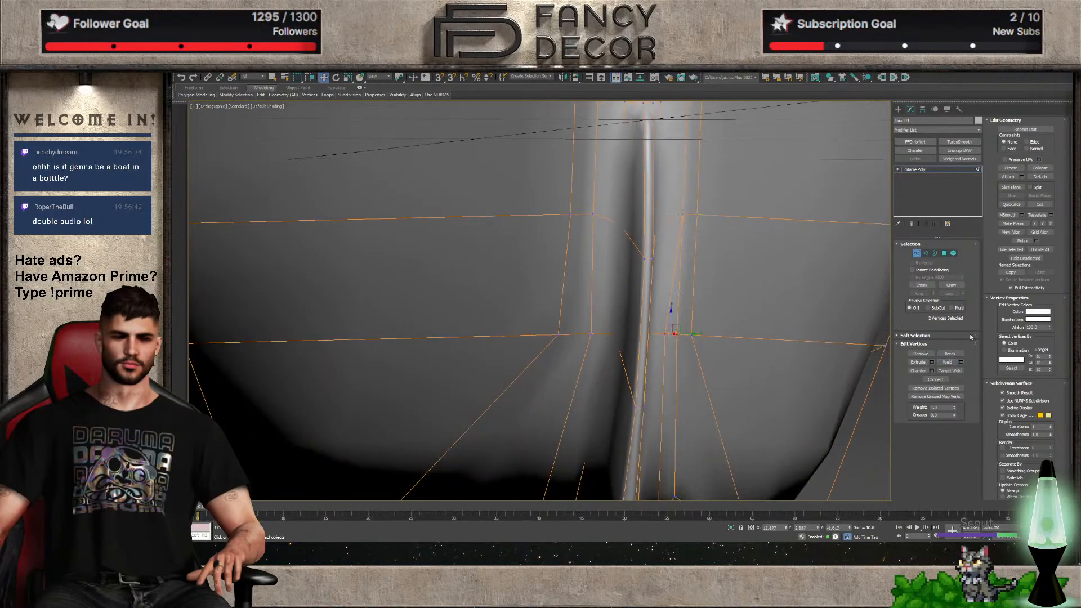
{"action": "left_click", "coordinate": [947, 362]}
Leave vertex editing and examine the shaded hull's profile against the reference photo in the front view
{"action": "mouse_move", "coordinate": [694, 458]}
{"action": "middle_mouse_down"}
{"action": "mouse_move", "coordinate": [680, 354]}
{"action": "mouse_move", "coordinate": [632, 379]}
{"action": "mouse_move", "coordinate": [635, 356]}
{"action": "mouse_move", "coordinate": [595, 446]}
{"action": "mouse_move", "coordinate": [623, 410]}
{"action": "mouse_move", "coordinate": [687, 431]}
{"action": "mouse_move", "coordinate": [621, 435]}
{"action": "middle_mouse_up"}
{"action": "key", "text": "F3"}
{"action": "key", "text": "F3"}
{"action": "left_click", "coordinate": [916, 254]}
{"action": "left_click", "coordinate": [772, 441]}
{"action": "scroll", "coordinate": [641, 417], "scroll_direction": "down", "scroll_amount": 4}
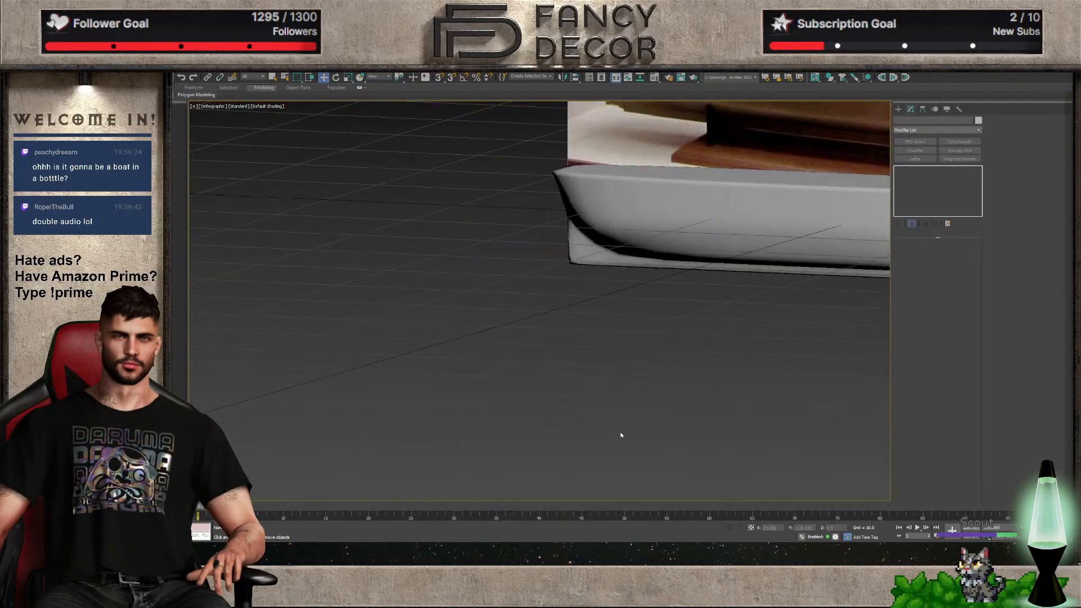
{"action": "key", "text": "f"}
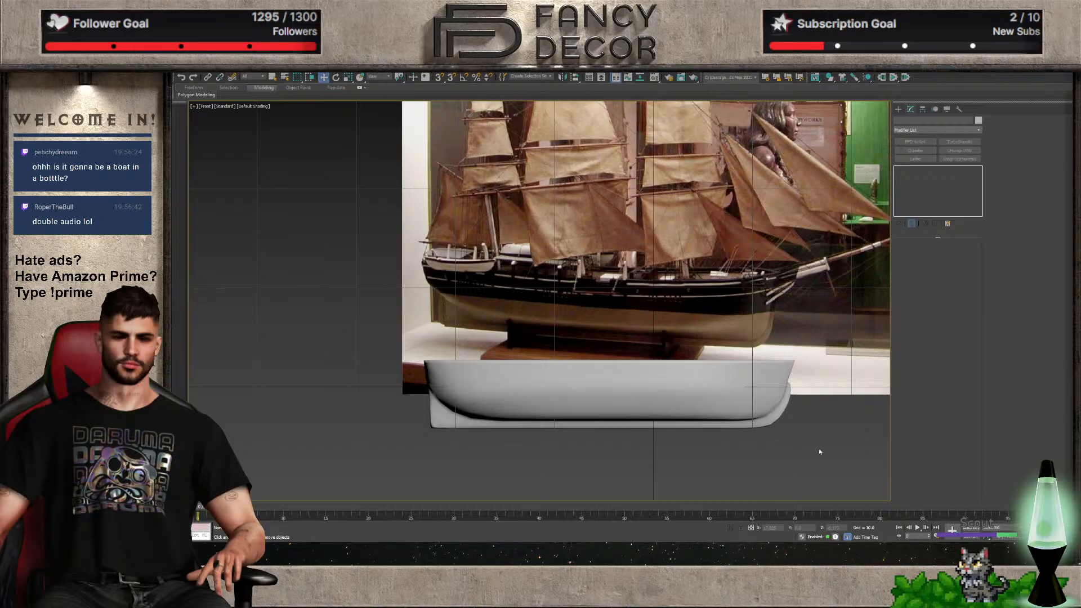
{"action": "left_click", "coordinate": [581, 404]}
{"action": "scroll", "coordinate": [581, 403], "scroll_direction": "up", "scroll_amount": 1}
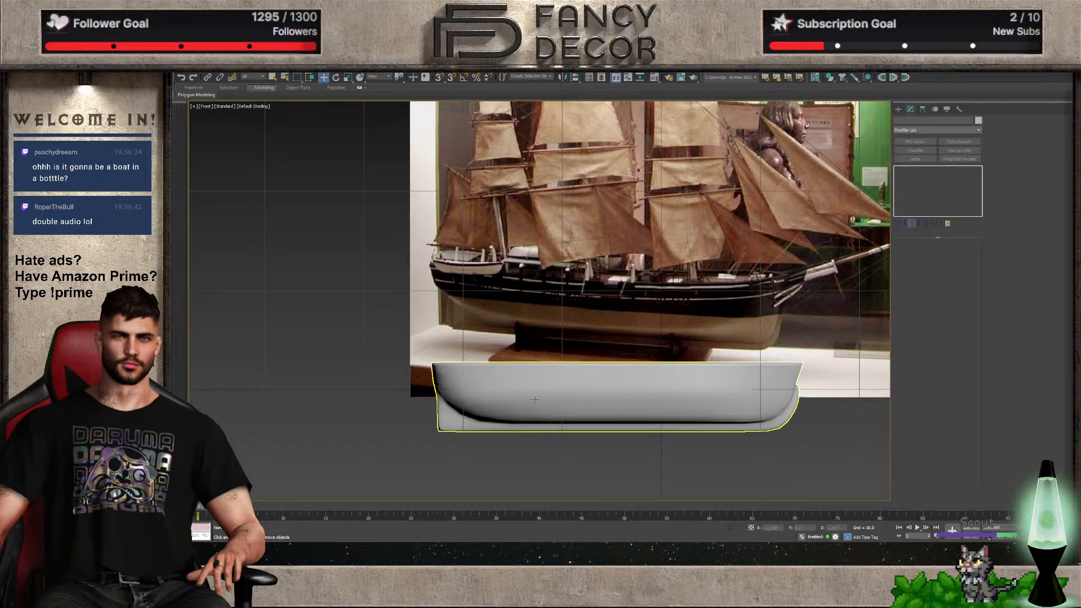
{"action": "left_click", "coordinate": [568, 457]}
{"action": "mouse_move", "coordinate": [561, 450]}
{"action": "middle_mouse_down", "text": "alt"}
{"action": "mouse_move", "coordinate": [660, 393]}
{"action": "mouse_move", "coordinate": [661, 359]}
{"action": "mouse_move", "coordinate": [622, 355]}
{"action": "mouse_move", "coordinate": [569, 376]}
{"action": "mouse_move", "coordinate": [536, 408]}
{"action": "mouse_move", "coordinate": [538, 425]}
{"action": "mouse_move", "coordinate": [572, 442]}
{"action": "middle_mouse_up", "text": "alt"}
Select the hull's top deck polygons from the bow back to amidships in polygon editing
{"action": "left_click", "coordinate": [649, 336]}
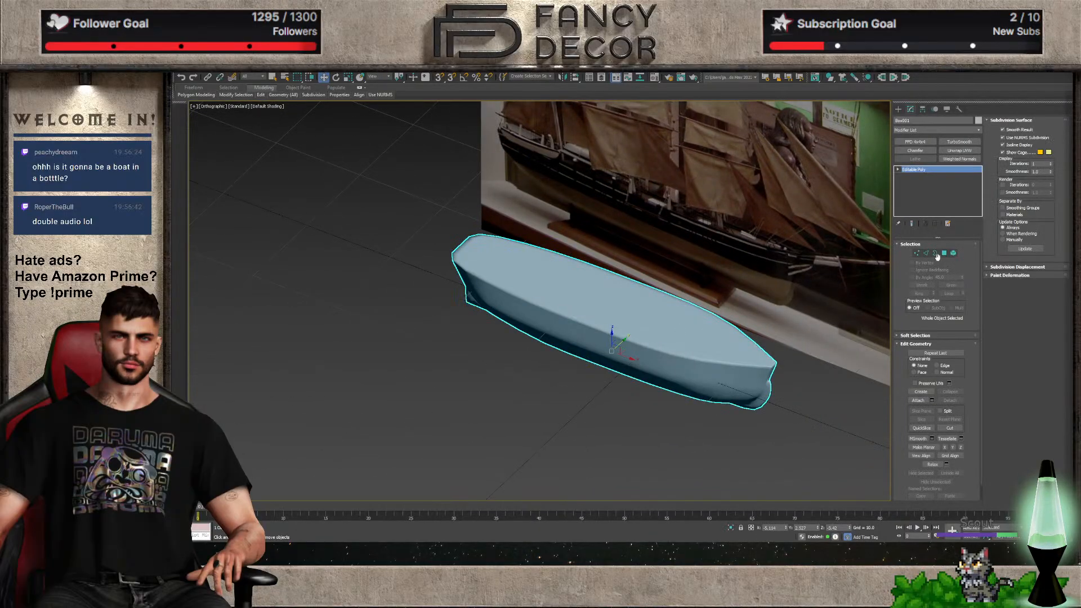
{"action": "left_click", "coordinate": [944, 254]}
{"action": "left_click", "coordinate": [727, 347]}
{"action": "left_click", "coordinate": [720, 354], "text": "ctrl"}
{"action": "left_click", "coordinate": [737, 338], "text": "ctrl"}
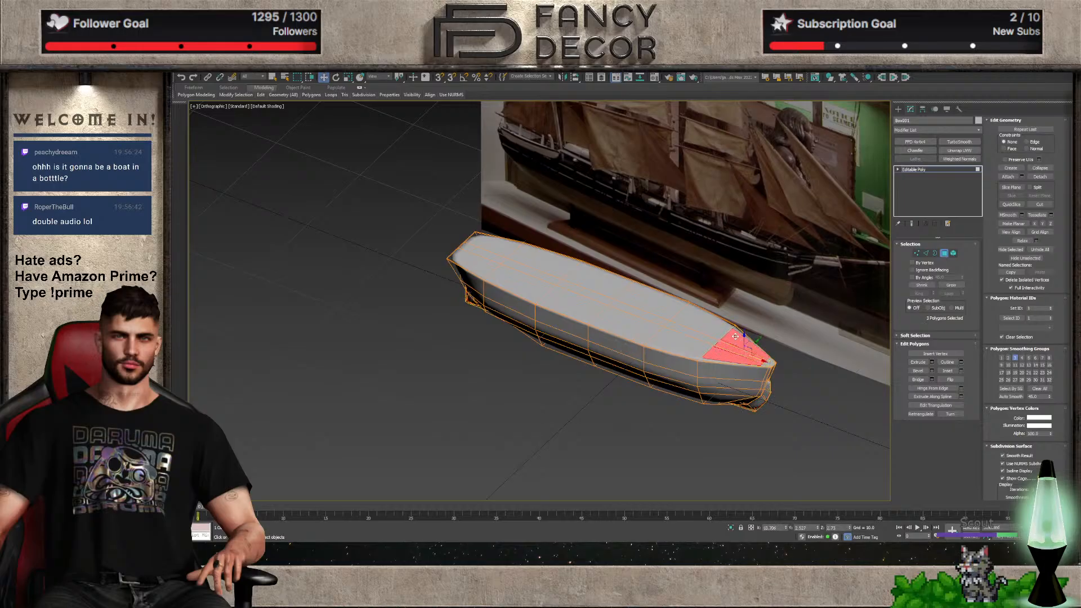
{"action": "left_click", "coordinate": [704, 325], "text": "ctrl"}
{"action": "left_click", "coordinate": [690, 333], "text": "ctrl"}
{"action": "left_click", "coordinate": [678, 341], "text": "ctrl"}
{"action": "left_click", "coordinate": [638, 331], "text": "ctrl"}
{"action": "left_click", "coordinate": [644, 316], "text": "ctrl"}
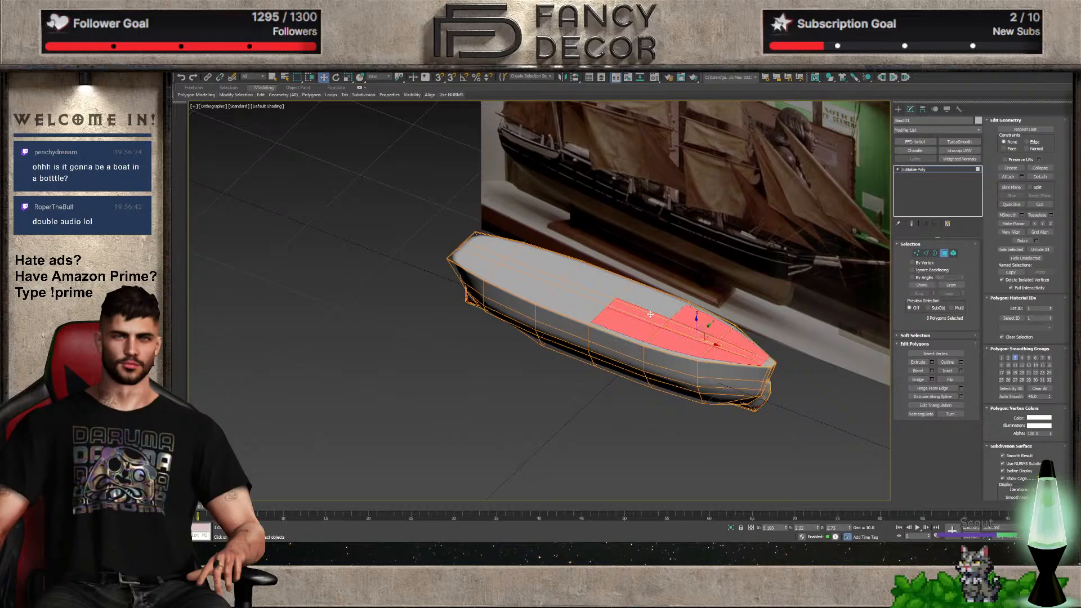
{"action": "left_click", "coordinate": [659, 304], "text": "ctrl"}
Add the remaining deck polygons from amidships to the stern to the selection
{"action": "scroll", "coordinate": [580, 301], "scroll_direction": "up", "scroll_amount": 4}
{"action": "middle_click_drag", "start_coordinate": [583, 307], "coordinate": [593, 365]}
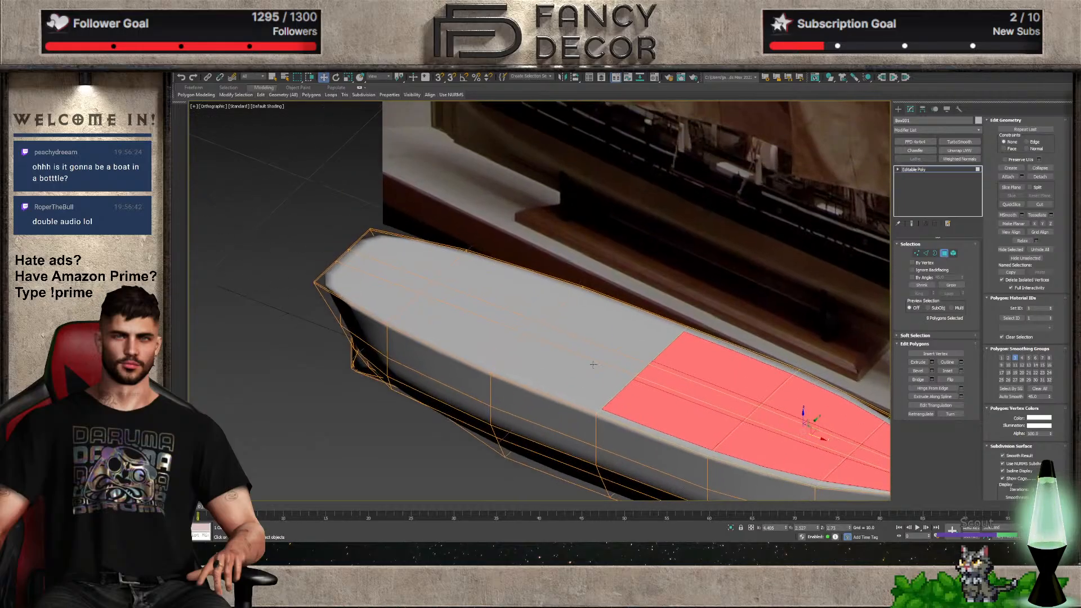
{"action": "left_click", "coordinate": [625, 349], "text": "ctrl"}
{"action": "left_click", "coordinate": [588, 351], "text": "ctrl"}
{"action": "left_click", "coordinate": [563, 374], "text": "ctrl"}
{"action": "left_click", "coordinate": [461, 332], "text": "ctrl"}
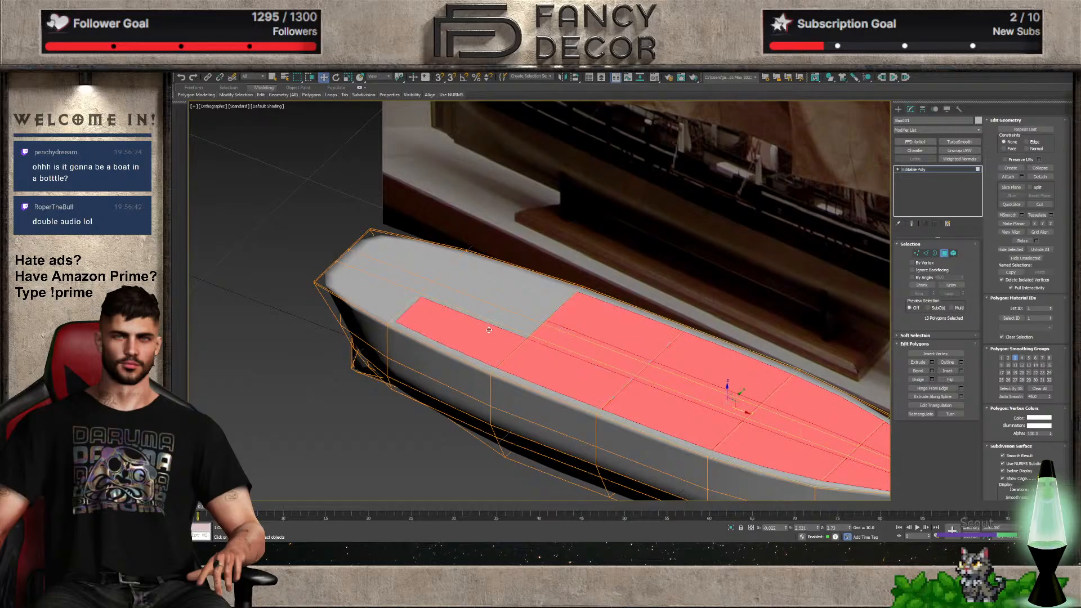
{"action": "left_click", "coordinate": [483, 310], "text": "ctrl"}
{"action": "left_click", "coordinate": [505, 289], "text": "ctrl"}
{"action": "left_click", "coordinate": [410, 258], "text": "ctrl"}
{"action": "left_click", "coordinate": [391, 275], "text": "ctrl"}
{"action": "left_click", "coordinate": [374, 296], "text": "ctrl"}
Add the three small polygons at the deck's bow tip to the selection
{"action": "scroll", "coordinate": [394, 304], "scroll_direction": "down", "scroll_amount": 1}
{"action": "middle_click_drag", "start_coordinate": [483, 325], "coordinate": [516, 407]}
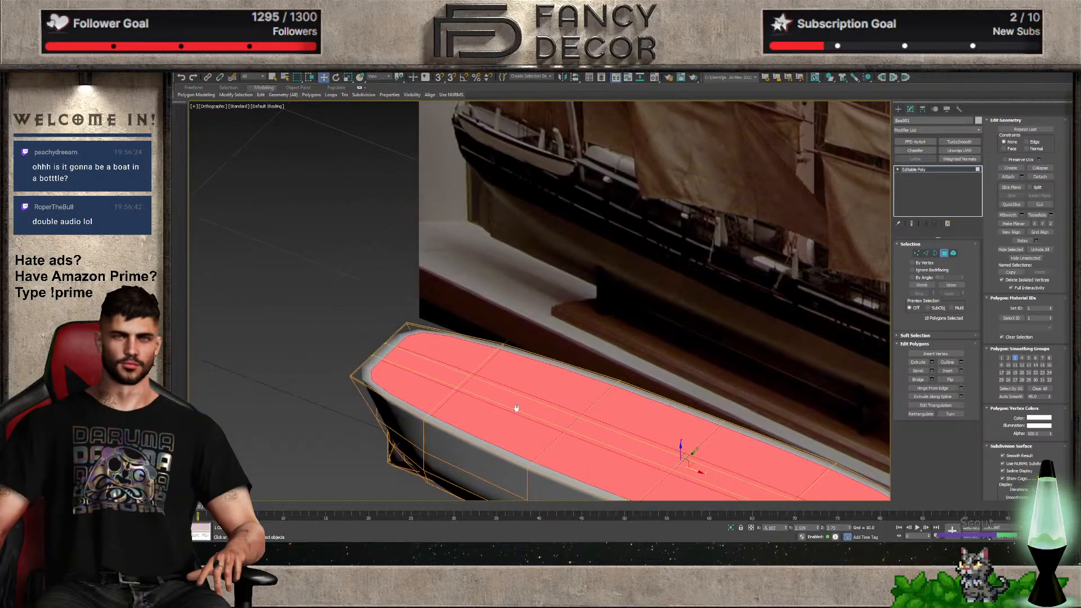
{"action": "scroll", "coordinate": [523, 408], "scroll_direction": "down", "scroll_amount": 3}
{"action": "key", "text": "f"}
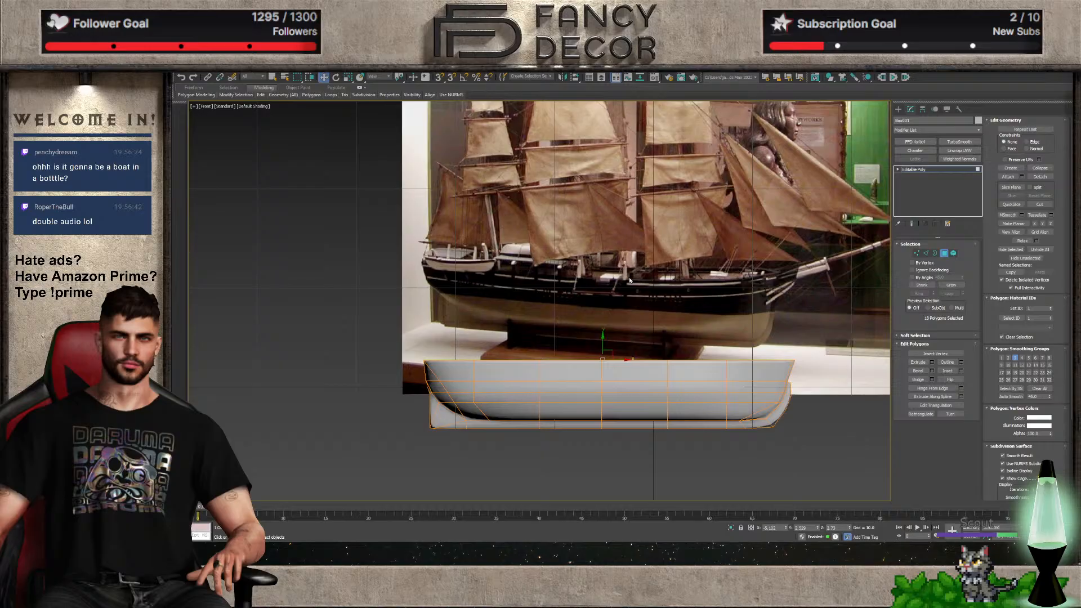
{"action": "key", "text": "shift+z"}
{"action": "scroll", "coordinate": [826, 376], "scroll_direction": "up", "scroll_amount": 5}
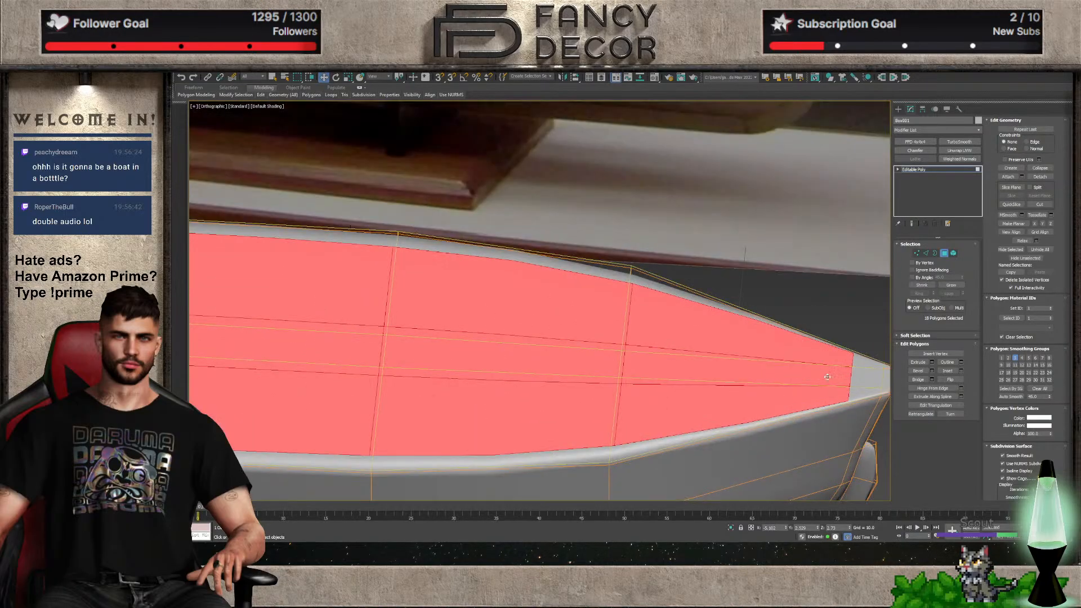
{"action": "middle_click_drag", "start_coordinate": [849, 376], "coordinate": [773, 398]}
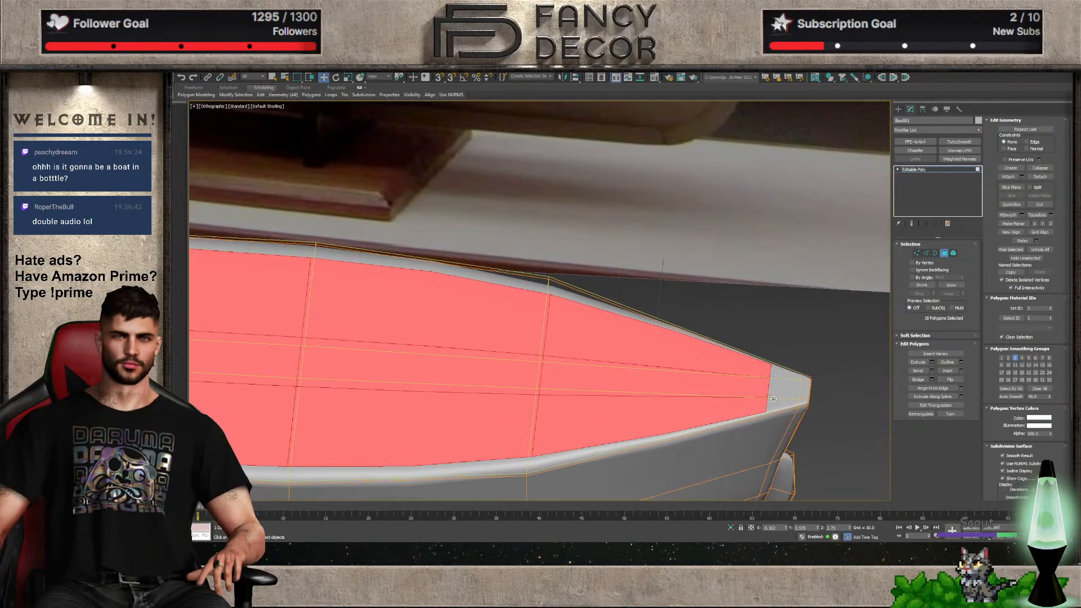
{"action": "left_click", "coordinate": [805, 391], "text": "ctrl"}
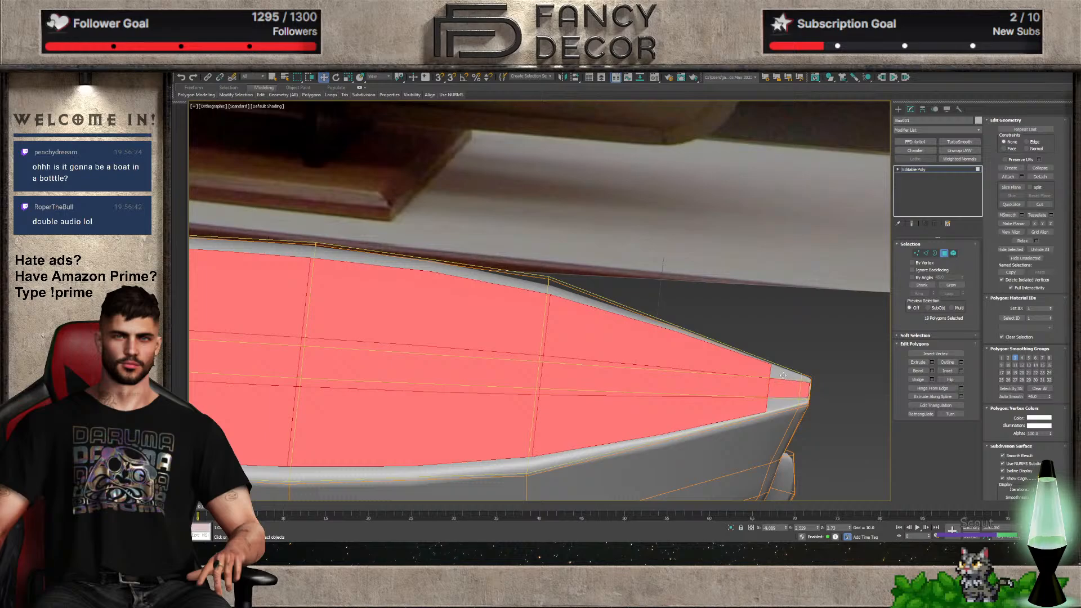
{"action": "left_click", "coordinate": [788, 370], "text": "ctrl"}
{"action": "left_click", "coordinate": [787, 404], "text": "ctrl"}
Inset the selected deck polygons slightly to form a narrow rim around the top of the hull
{"action": "scroll", "coordinate": [788, 394], "scroll_direction": "down", "scroll_amount": 2}
{"action": "middle_click_drag", "start_coordinate": [282, 350], "coordinate": [541, 392]}
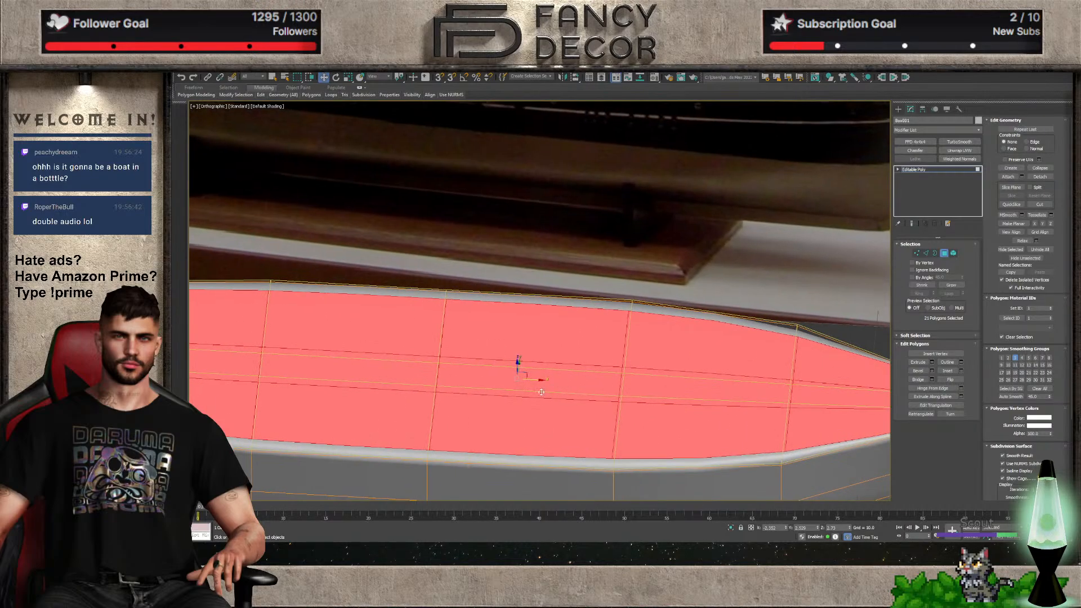
{"action": "scroll", "coordinate": [541, 392], "scroll_direction": "down", "scroll_amount": 2}
{"action": "middle_click_drag", "start_coordinate": [270, 373], "coordinate": [725, 388]}
{"action": "scroll", "coordinate": [433, 350], "scroll_direction": "up", "scroll_amount": 5}
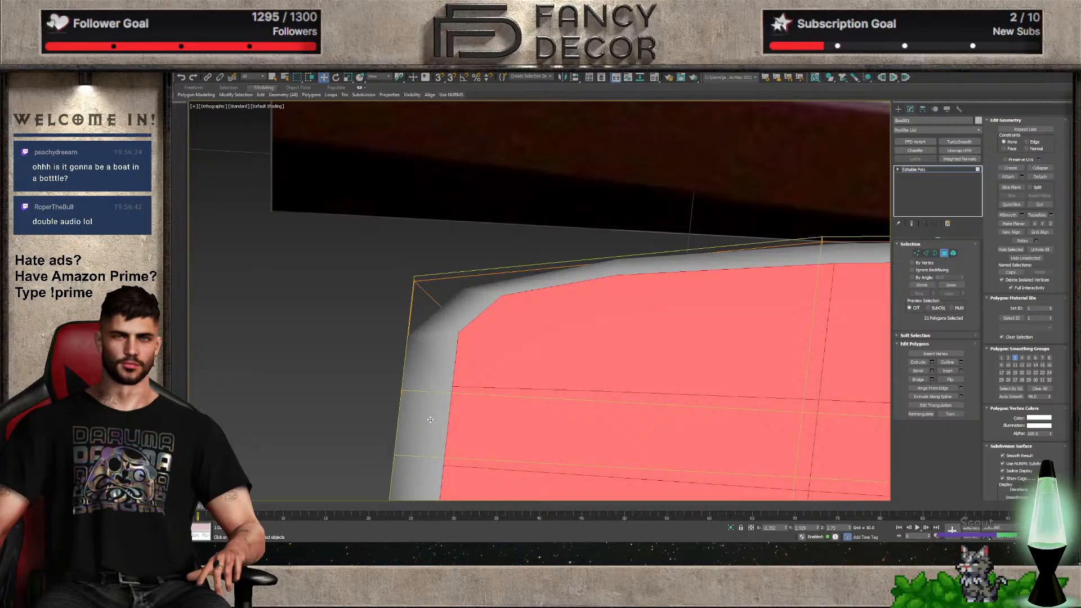
{"action": "scroll", "coordinate": [399, 411], "scroll_direction": "down", "scroll_amount": 5}
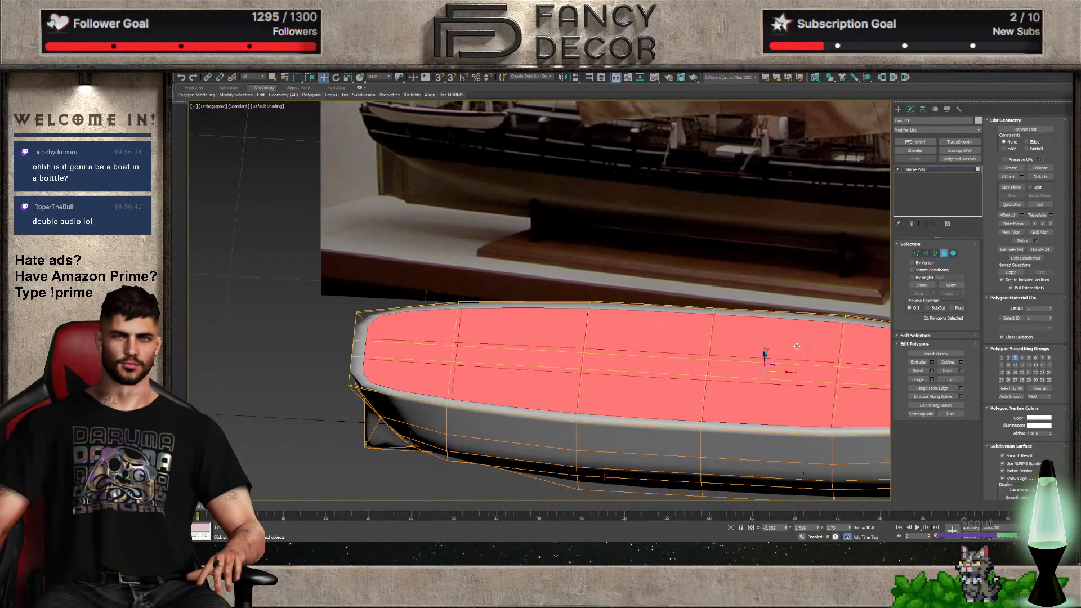
{"action": "left_click", "coordinate": [961, 374]}
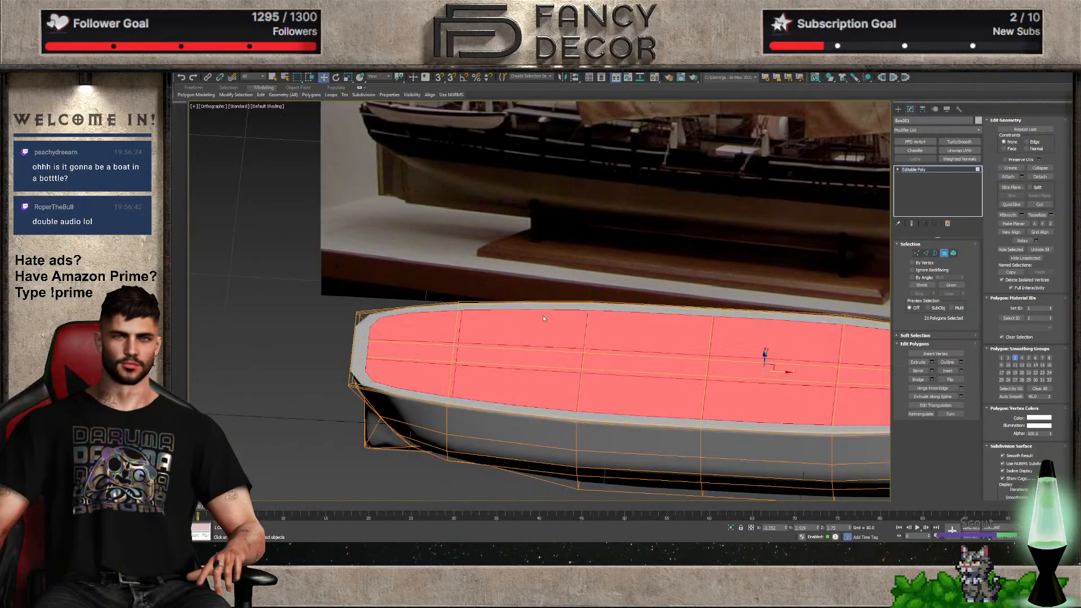
{"action": "mouse_move", "coordinate": [543, 316]}
{"action": "left_mouse_down"}
{"action": "mouse_move", "coordinate": [542, 295]}
{"action": "mouse_move", "coordinate": [544, 314]}
{"action": "left_mouse_up"}
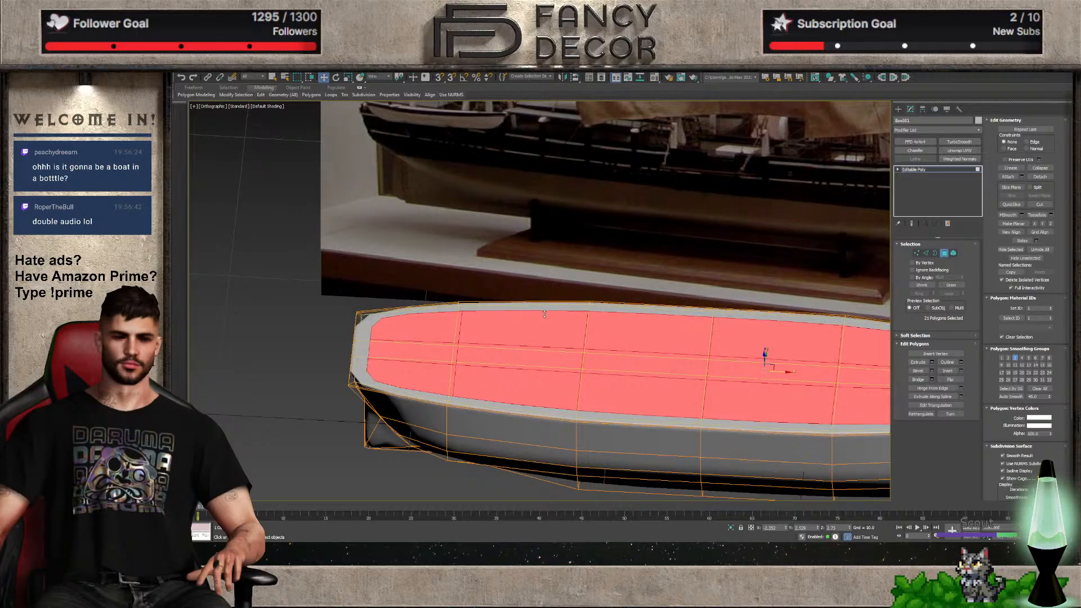
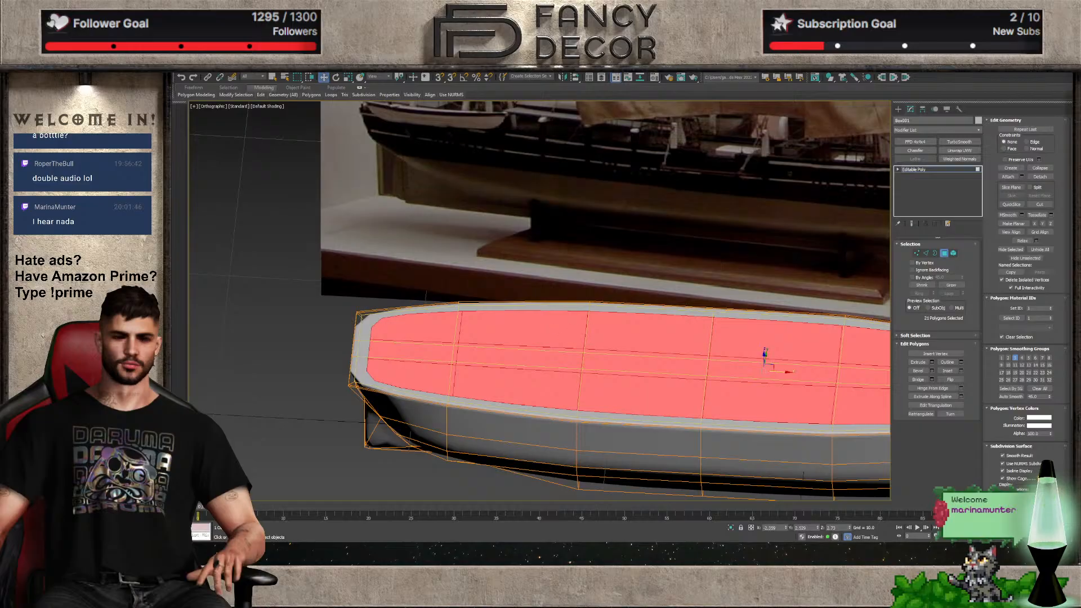
Extrude the inset deck polygons downward to sink the deck below the hull's rim
{"action": "middle_click_drag", "start_coordinate": [636, 361], "coordinate": [541, 348]}
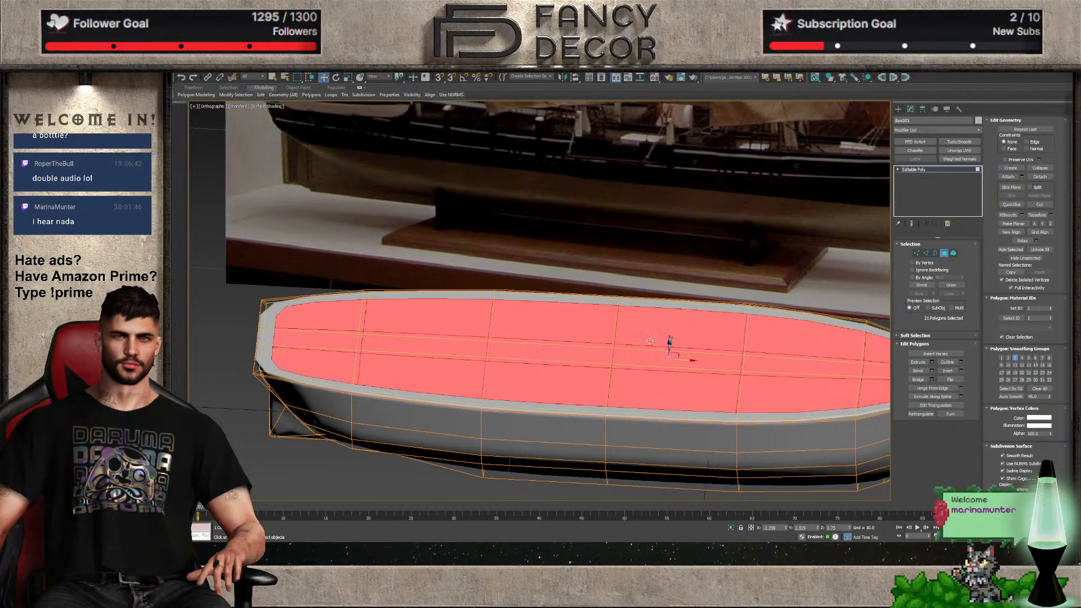
{"action": "left_click", "coordinate": [931, 363]}
{"action": "left_click_drag", "start_coordinate": [546, 323], "coordinate": [547, 334]}
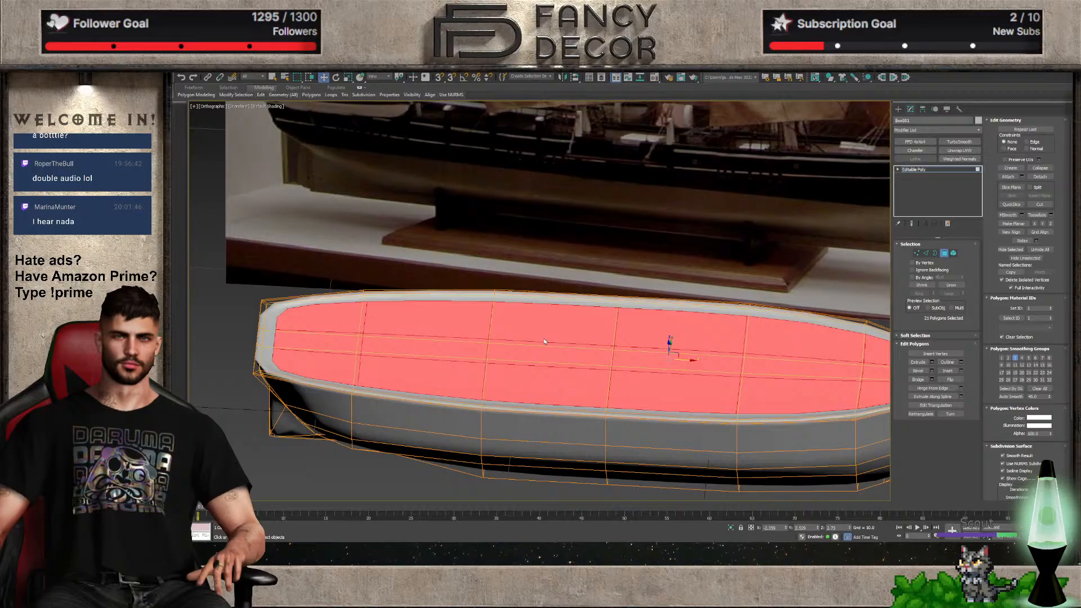
{"action": "left_click", "coordinate": [932, 366]}
{"action": "mouse_move", "coordinate": [545, 323]}
{"action": "left_mouse_down"}
{"action": "mouse_move", "coordinate": [600, 339]}
{"action": "mouse_move", "coordinate": [551, 313]}
{"action": "left_mouse_up"}
{"action": "left_click", "coordinate": [931, 364]}
{"action": "mouse_move", "coordinate": [468, 352]}
{"action": "middle_mouse_down", "text": "alt"}
{"action": "mouse_move", "coordinate": [511, 320]}
{"action": "mouse_move", "coordinate": [471, 336]}
{"action": "middle_mouse_up", "text": "alt"}
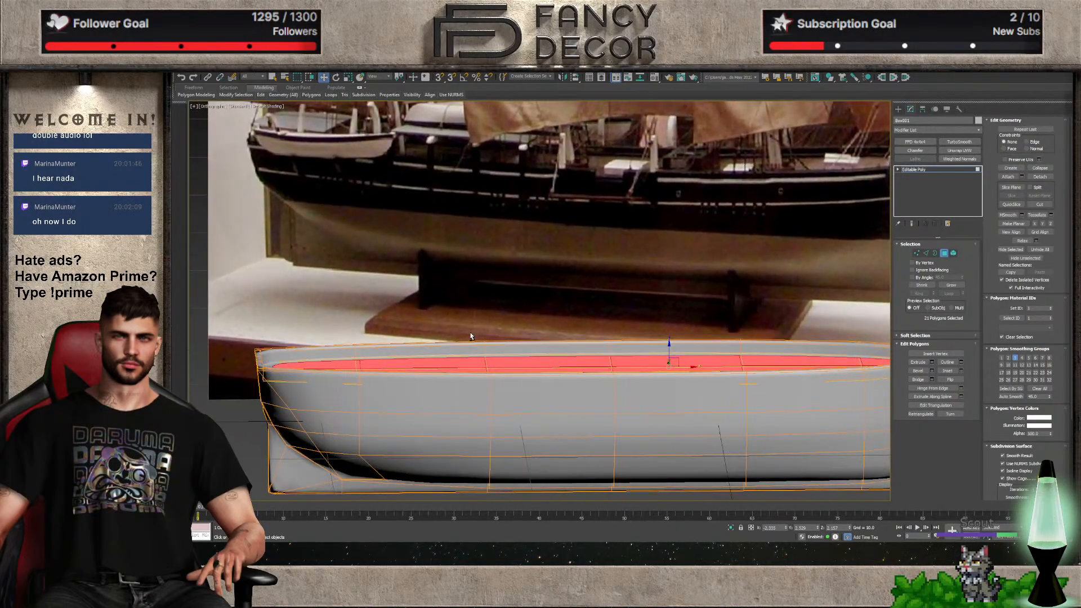
{"action": "mouse_move", "coordinate": [610, 359]}
{"action": "middle_mouse_down", "text": "alt"}
{"action": "mouse_move", "coordinate": [646, 372]}
{"action": "mouse_move", "coordinate": [625, 360]}
{"action": "mouse_move", "coordinate": [606, 380]}
{"action": "middle_mouse_up", "text": "alt"}
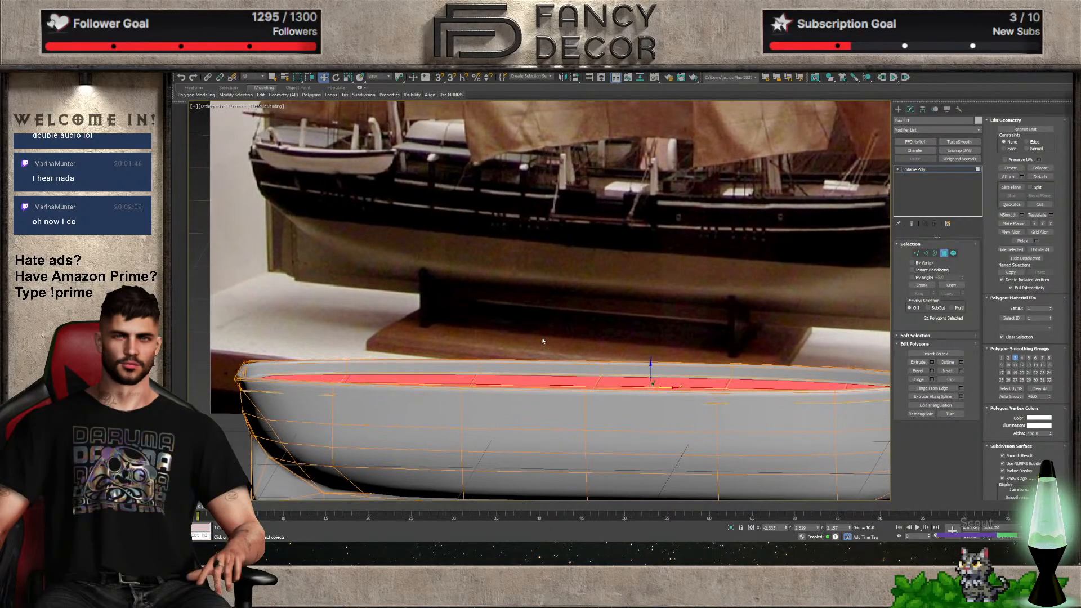
{"action": "middle_click_drag", "start_coordinate": [787, 371], "coordinate": [787, 390], "text": "alt"}
{"action": "left_click_drag", "start_coordinate": [549, 320], "coordinate": [554, 316]}
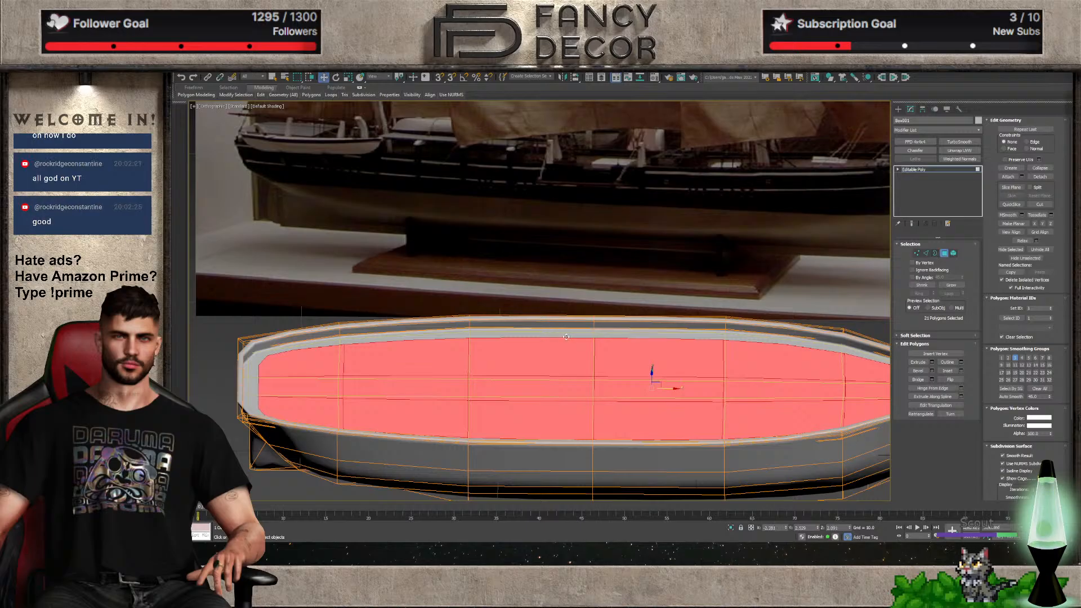
Select the sunken deck's lower vertices at the stern end and move them inward toward the bow
{"action": "left_click", "coordinate": [917, 254]}
{"action": "key", "text": "f"}
{"action": "key", "text": "F3"}
{"action": "middle_click_drag", "start_coordinate": [435, 378], "coordinate": [560, 380]}
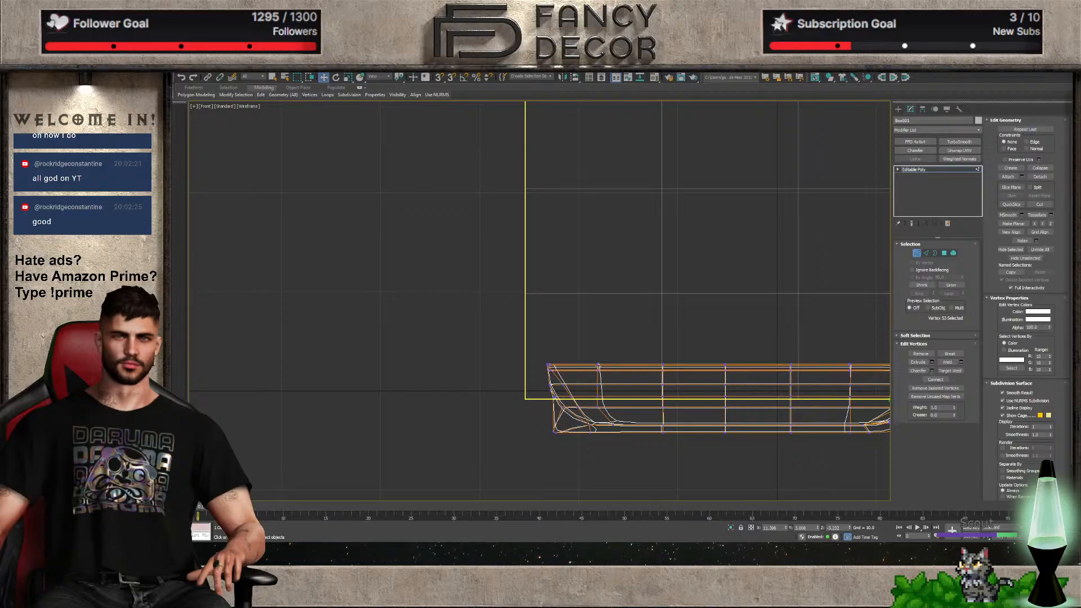
{"action": "scroll", "coordinate": [561, 380], "scroll_direction": "up", "scroll_amount": 12}
{"action": "left_click_drag", "start_coordinate": [529, 302], "coordinate": [493, 338]}
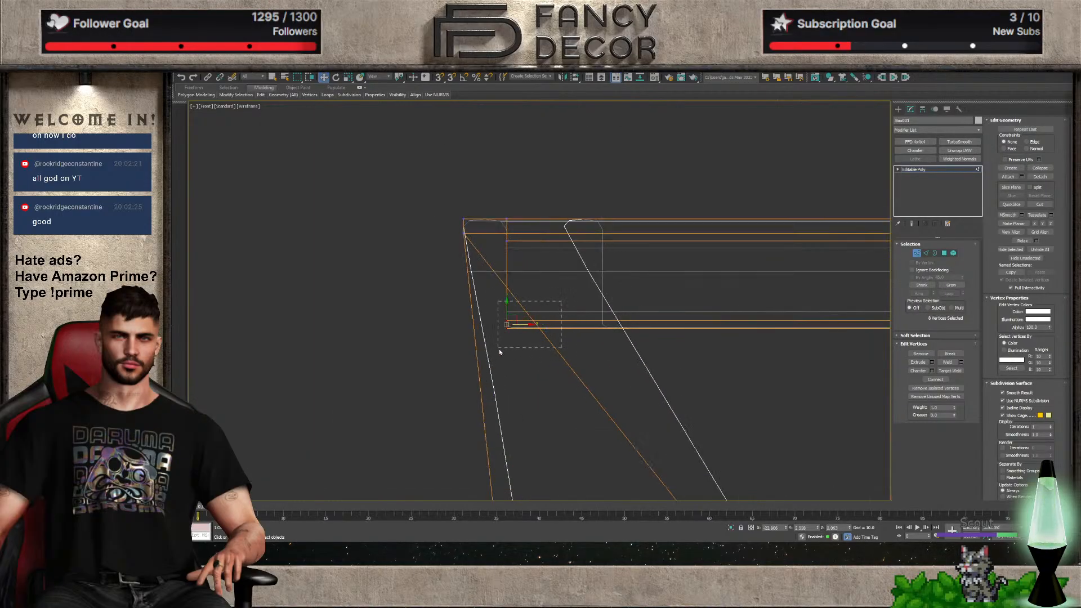
{"action": "left_click_drag", "start_coordinate": [539, 328], "coordinate": [602, 329]}
Select the sunken deck's lower vertices at the bow end and move them inward toward the stern
{"action": "scroll", "coordinate": [601, 330], "scroll_direction": "down", "scroll_amount": 6}
{"action": "middle_click_drag", "start_coordinate": [844, 337], "coordinate": [513, 335]}
{"action": "middle_click_drag", "start_coordinate": [604, 338], "coordinate": [321, 302]}
{"action": "scroll", "coordinate": [604, 273], "scroll_direction": "up", "scroll_amount": 6}
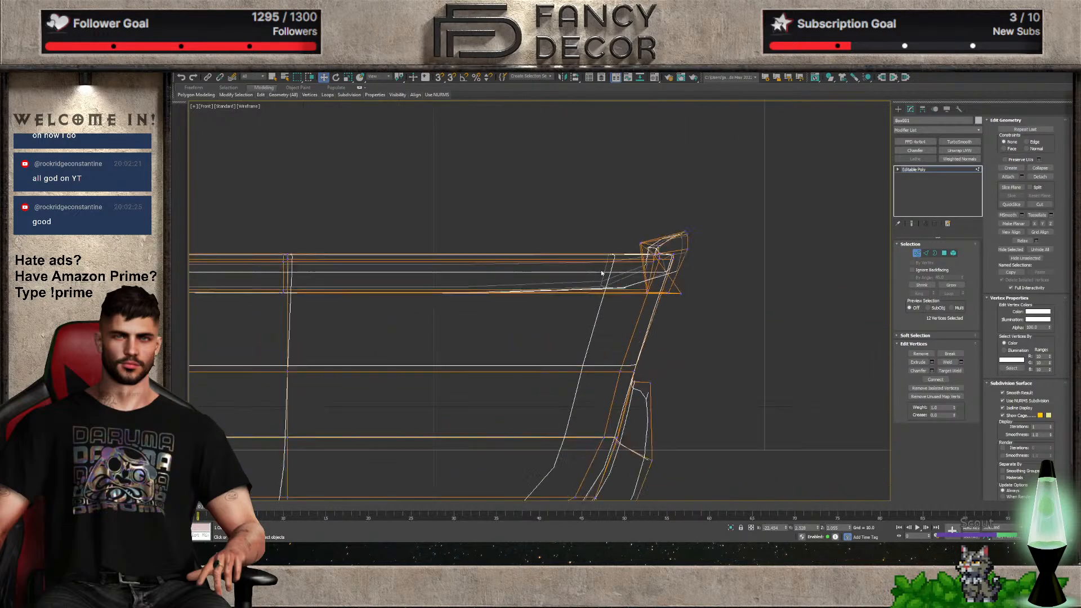
{"action": "left_click_drag", "start_coordinate": [769, 291], "coordinate": [707, 303]}
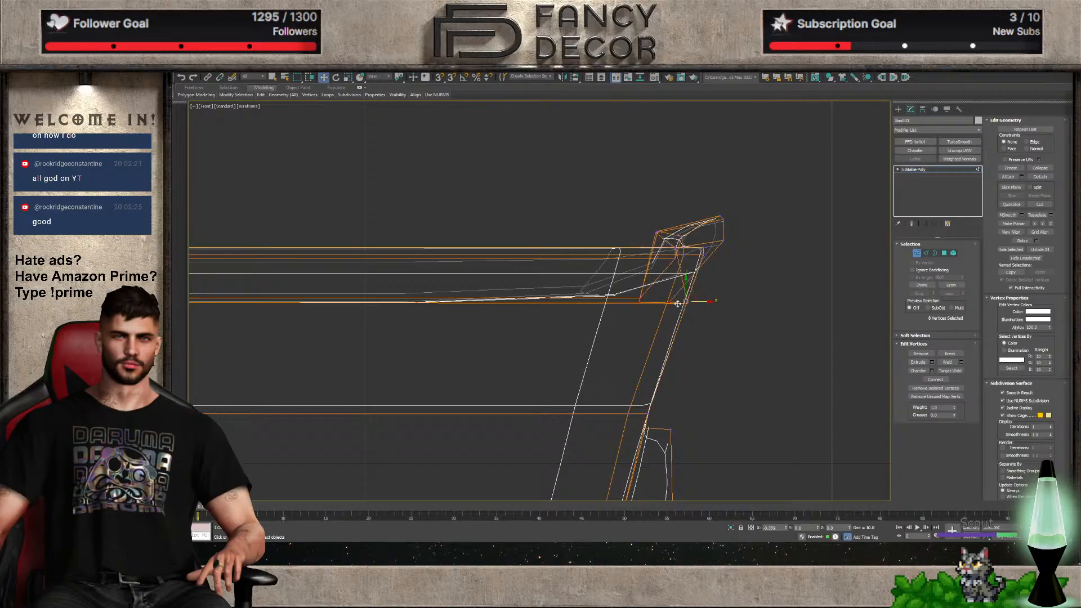
Try selecting the protruding vertices at the bow tip and undo that selection change
{"action": "key", "text": "F3"}
{"action": "middle_click_drag", "start_coordinate": [718, 298], "coordinate": [745, 316], "text": "alt"}
{"action": "left_click_drag", "start_coordinate": [798, 186], "coordinate": [752, 213]}
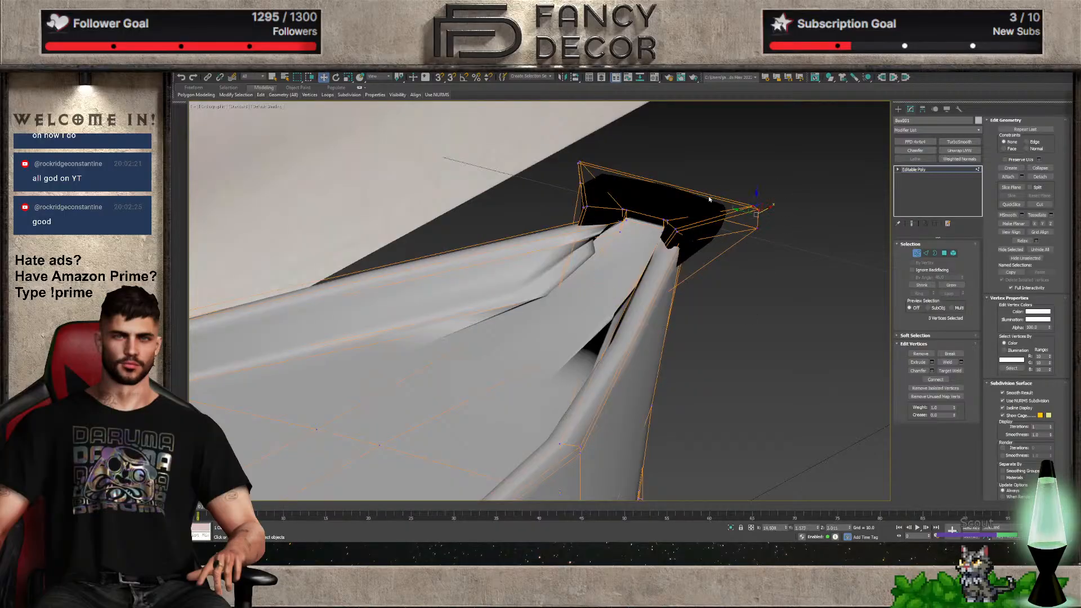
{"action": "left_click_drag", "start_coordinate": [525, 208], "coordinate": [525, 206]}
{"action": "left_click_drag", "start_coordinate": [679, 185], "coordinate": [658, 215]}
{"action": "key", "text": "ctrl+z"}
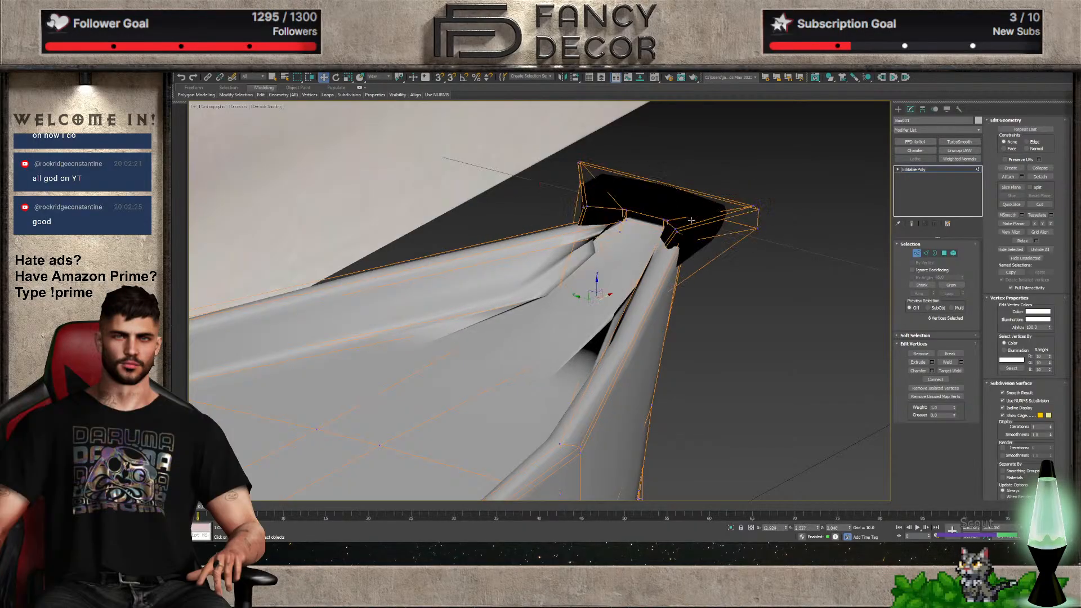
Add the vertices around the bow tip to the deck-end selection, lower them and scale them narrower across the hull
{"action": "key", "text": "f"}
{"action": "key", "text": "F3"}
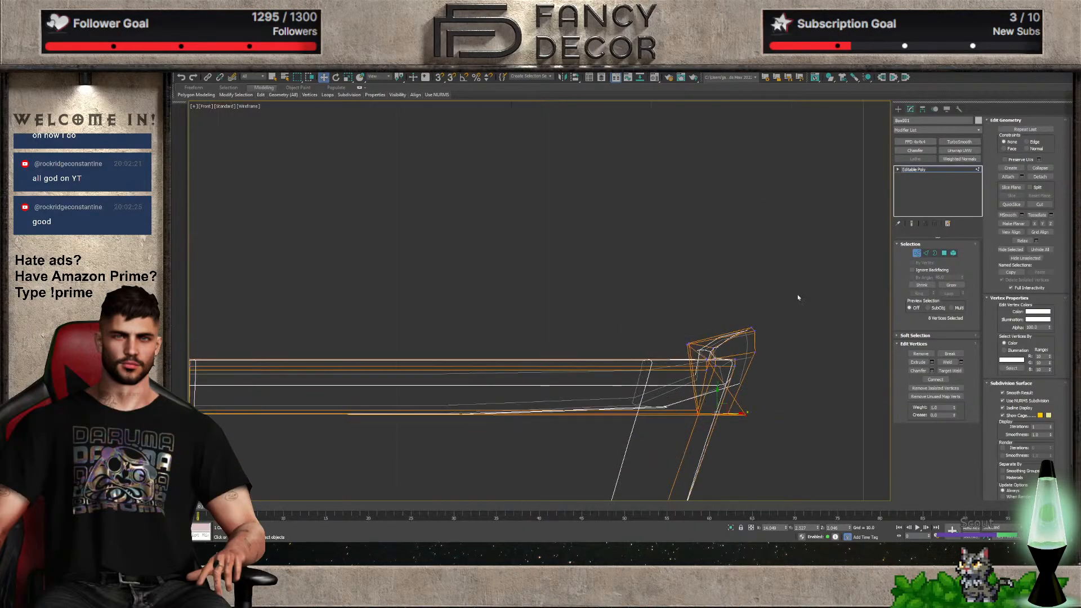
{"action": "left_click_drag", "start_coordinate": [659, 356], "coordinate": [659, 355]}
{"action": "left_click_drag", "start_coordinate": [742, 368], "coordinate": [740, 423], "text": "ctrl"}
{"action": "scroll", "coordinate": [700, 406], "scroll_direction": "up", "scroll_amount": 5}
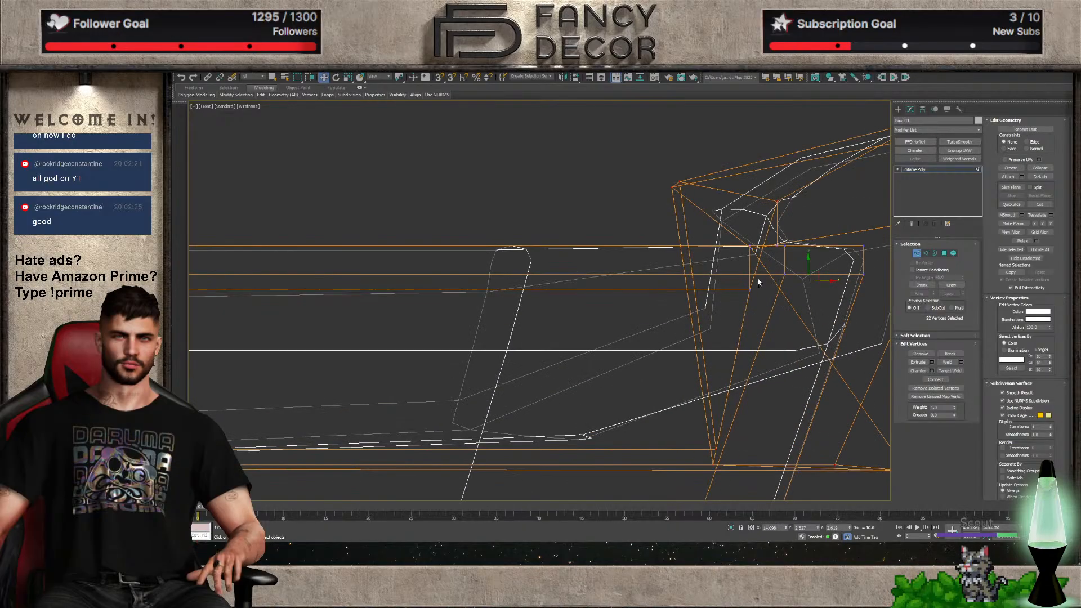
{"action": "mouse_move", "coordinate": [798, 246]}
{"action": "middle_mouse_down", "text": "alt"}
{"action": "mouse_move", "coordinate": [801, 288]}
{"action": "mouse_move", "coordinate": [811, 263]}
{"action": "mouse_move", "coordinate": [744, 309]}
{"action": "middle_mouse_up", "text": "alt"}
{"action": "key", "text": "F3"}
{"action": "mouse_move", "coordinate": [827, 279]}
{"action": "middle_mouse_down", "text": "alt"}
{"action": "mouse_move", "coordinate": [627, 306]}
{"action": "mouse_move", "coordinate": [645, 302]}
{"action": "mouse_move", "coordinate": [627, 360]}
{"action": "mouse_move", "coordinate": [632, 435]}
{"action": "middle_mouse_up", "text": "alt"}
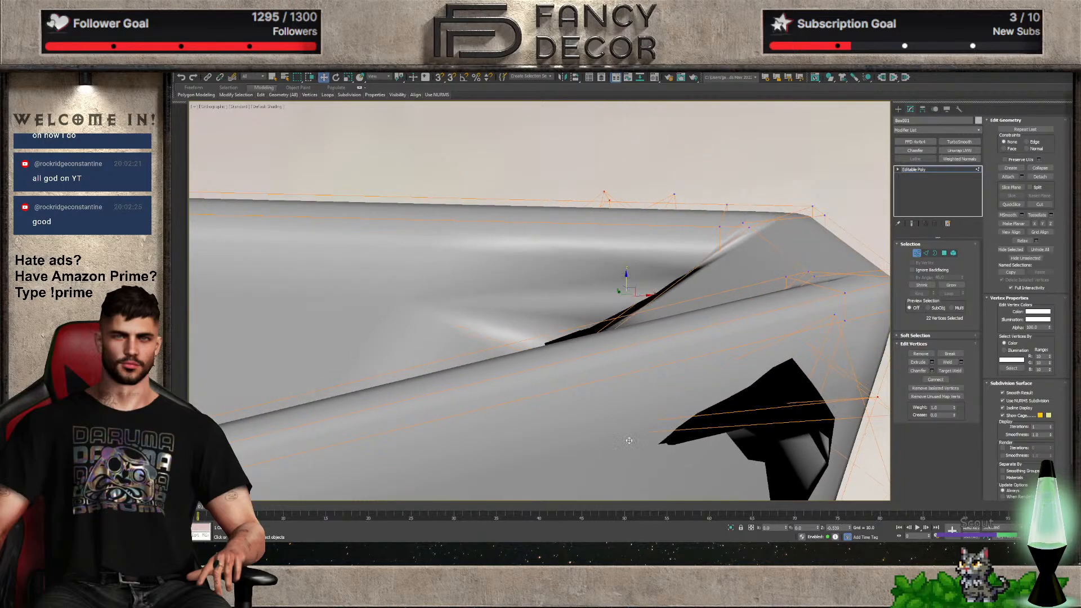
{"action": "scroll", "coordinate": [628, 442], "scroll_direction": "down", "scroll_amount": 6}
{"action": "key", "text": "r"}
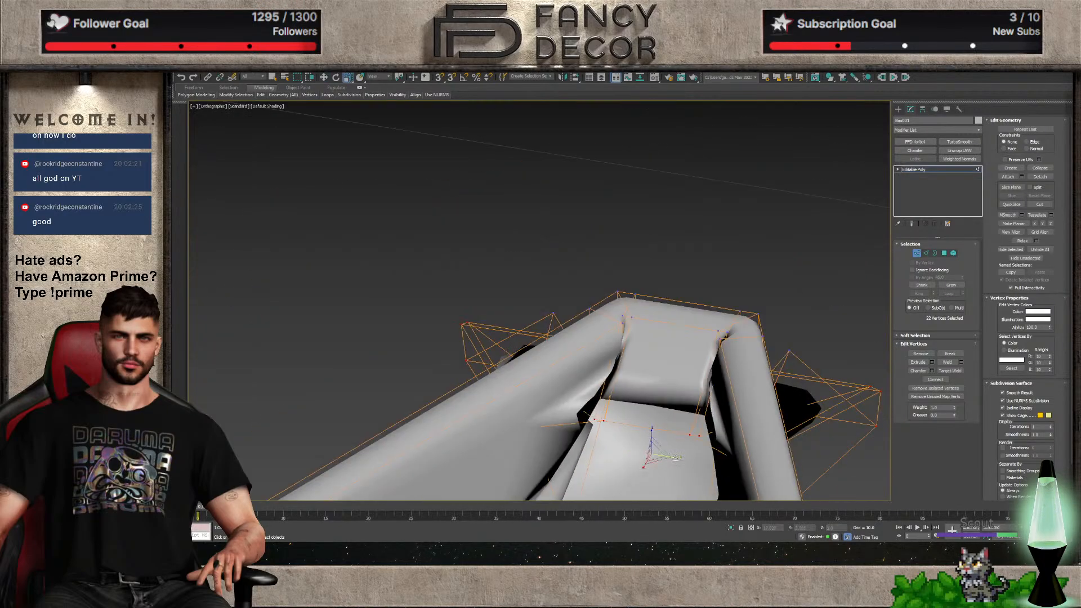
{"action": "left_click_drag", "start_coordinate": [656, 456], "coordinate": [802, 423]}
Move the single vertex protruding from one side of the bow along the hull's length
{"action": "left_click", "coordinate": [791, 349]}
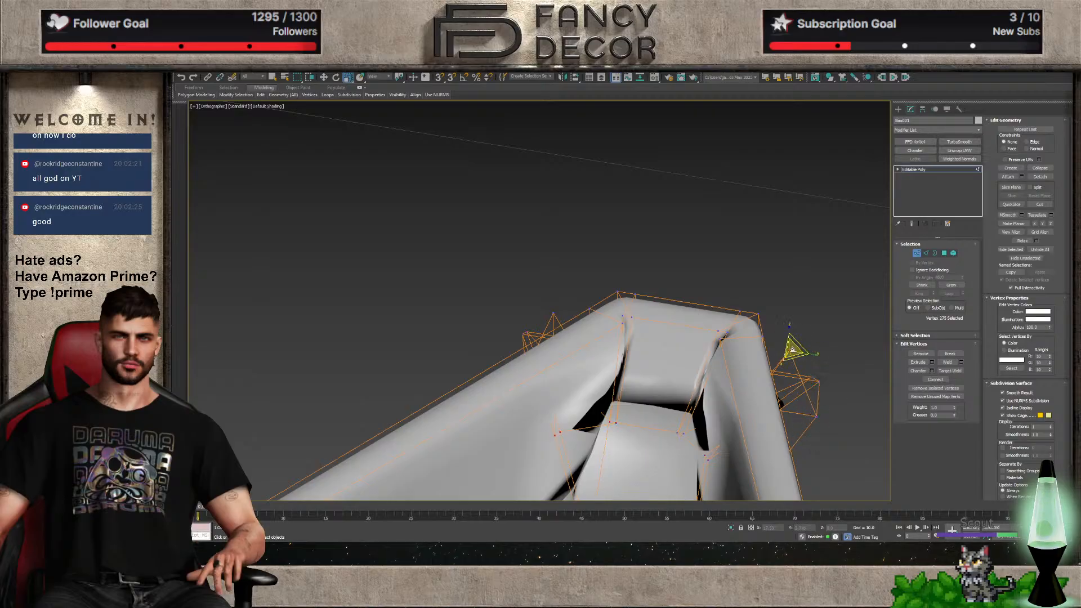
{"action": "left_click", "coordinate": [552, 319]}
{"action": "middle_click_drag", "start_coordinate": [553, 319], "coordinate": [637, 380], "text": "alt"}
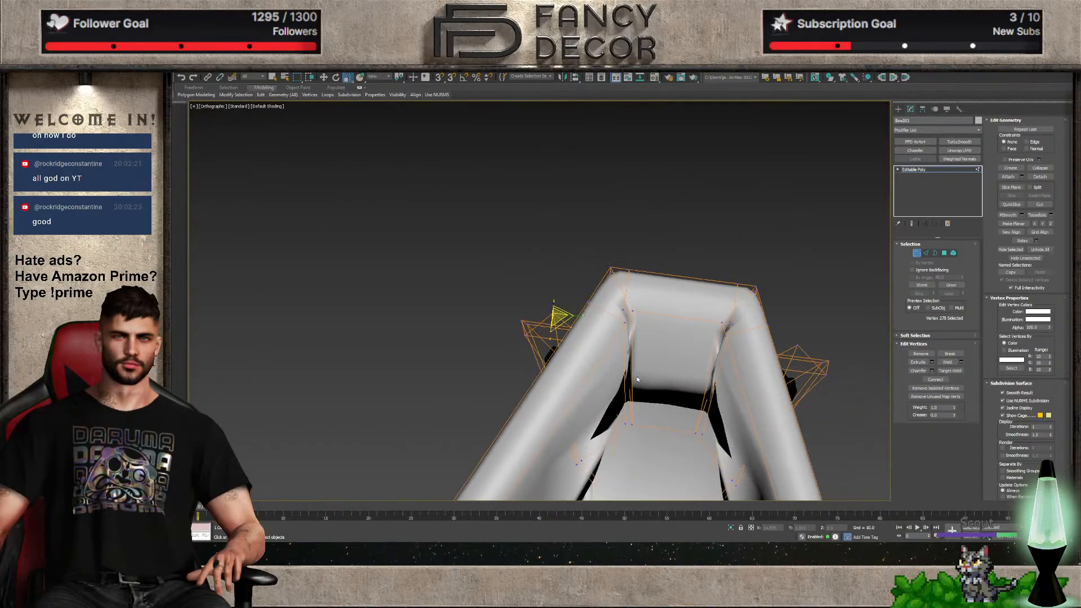
{"action": "key", "text": "w"}
{"action": "mouse_move", "coordinate": [553, 303]}
{"action": "middle_mouse_down", "text": "alt"}
{"action": "mouse_move", "coordinate": [590, 326]}
{"action": "mouse_move", "coordinate": [565, 307]}
{"action": "middle_mouse_up", "text": "alt"}
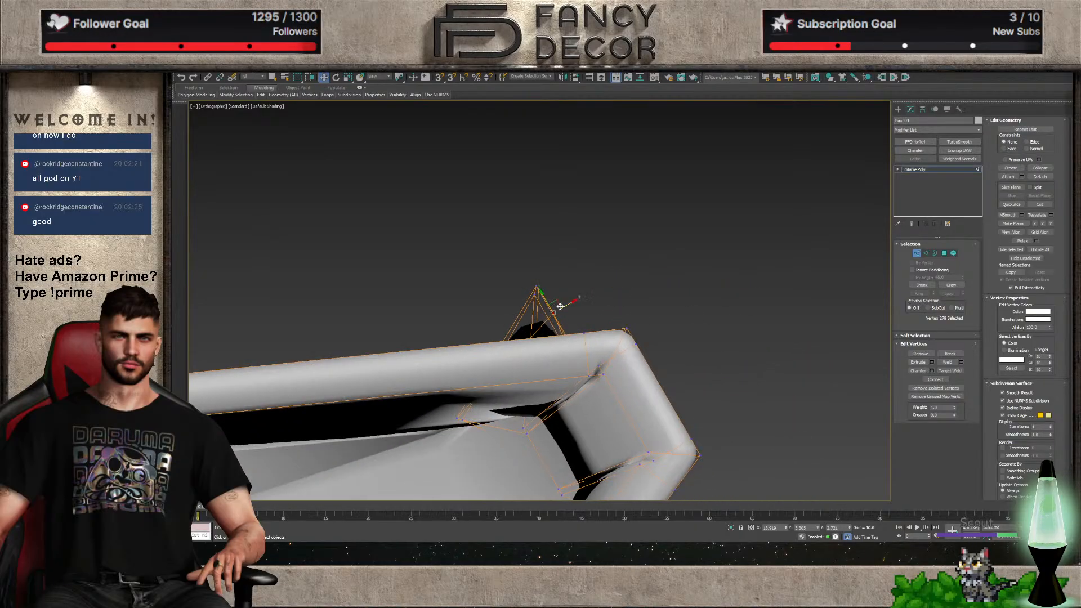
{"action": "left_click_drag", "start_coordinate": [566, 305], "coordinate": [603, 328]}
{"action": "mouse_move", "coordinate": [603, 327]}
{"action": "middle_mouse_down", "text": "alt"}
{"action": "mouse_move", "coordinate": [574, 315]}
{"action": "mouse_move", "coordinate": [580, 299]}
{"action": "mouse_move", "coordinate": [608, 321]}
{"action": "middle_mouse_up", "text": "alt"}
Select the protruding vertices on both sides of the bow in the top view, scale them across the hull and move them sternward
{"action": "key", "text": "t"}
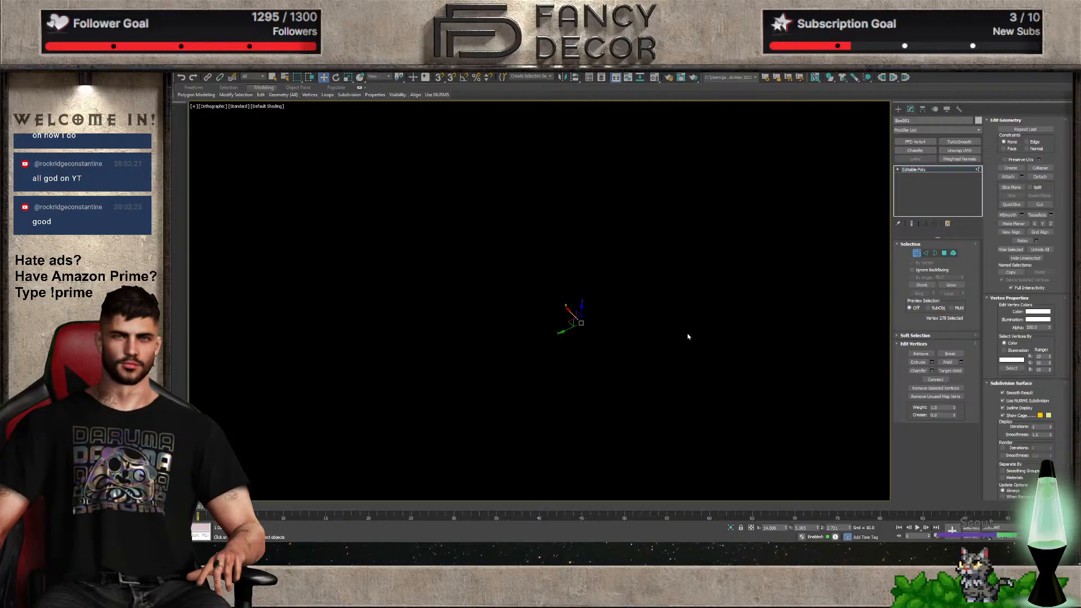
{"action": "scroll", "coordinate": [692, 341], "scroll_direction": "up", "scroll_amount": 3}
{"action": "key", "text": "z"}
{"action": "scroll", "coordinate": [664, 336], "scroll_direction": "up", "scroll_amount": 5}
{"action": "middle_click_drag", "start_coordinate": [664, 336], "coordinate": [658, 310], "text": "alt"}
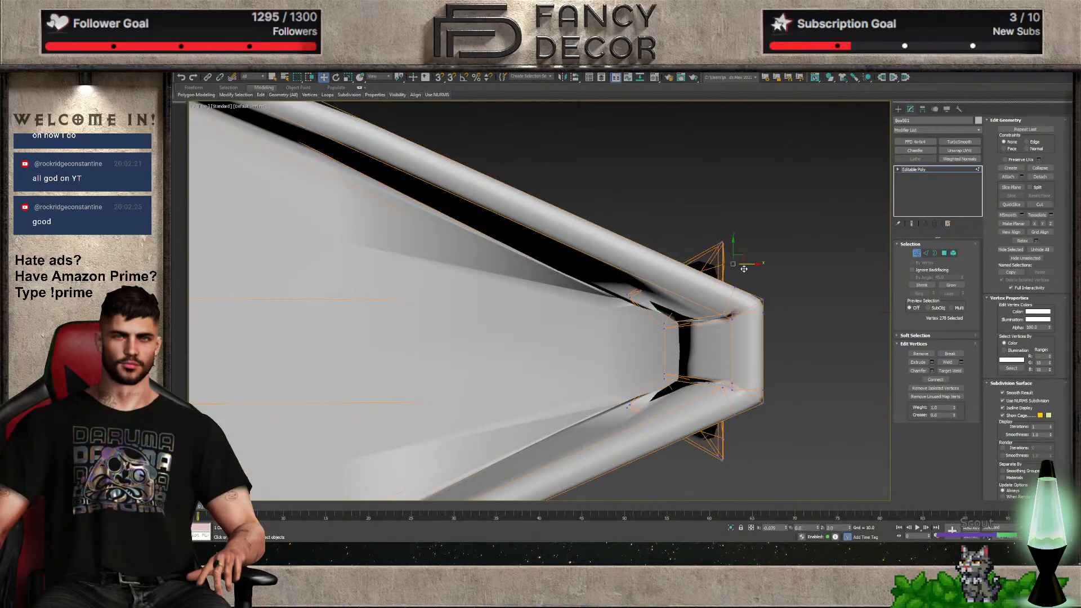
{"action": "key", "text": "F3"}
{"action": "left_click_drag", "start_coordinate": [747, 231], "coordinate": [696, 275]}
{"action": "key", "text": "F3"}
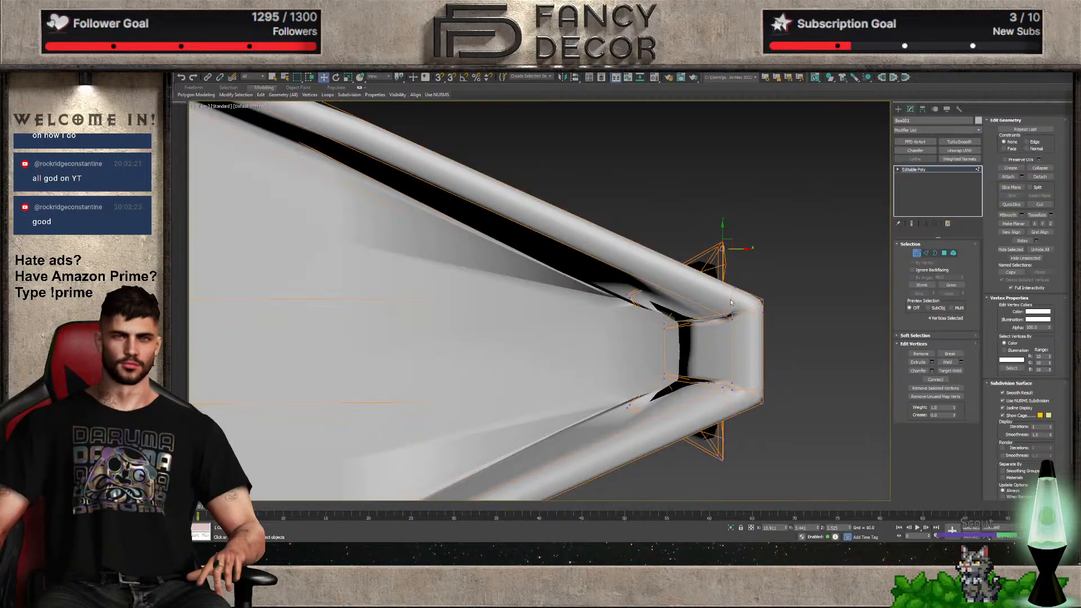
{"action": "left_click_drag", "start_coordinate": [707, 451], "coordinate": [706, 448], "text": "ctrl"}
{"action": "key", "text": "r"}
{"action": "left_click_drag", "start_coordinate": [722, 338], "coordinate": [732, 402]}
{"action": "key", "text": "w"}
{"action": "left_click_drag", "start_coordinate": [731, 351], "coordinate": [681, 363]}
Undo the scaling and moving of the protruding bow vertices
{"action": "middle_click_drag", "start_coordinate": [682, 363], "coordinate": [596, 315], "text": "alt"}
{"action": "key", "text": "ctrl+z"}
{"action": "key", "text": "ctrl+z"}
{"action": "key", "text": "ctrl+z"}
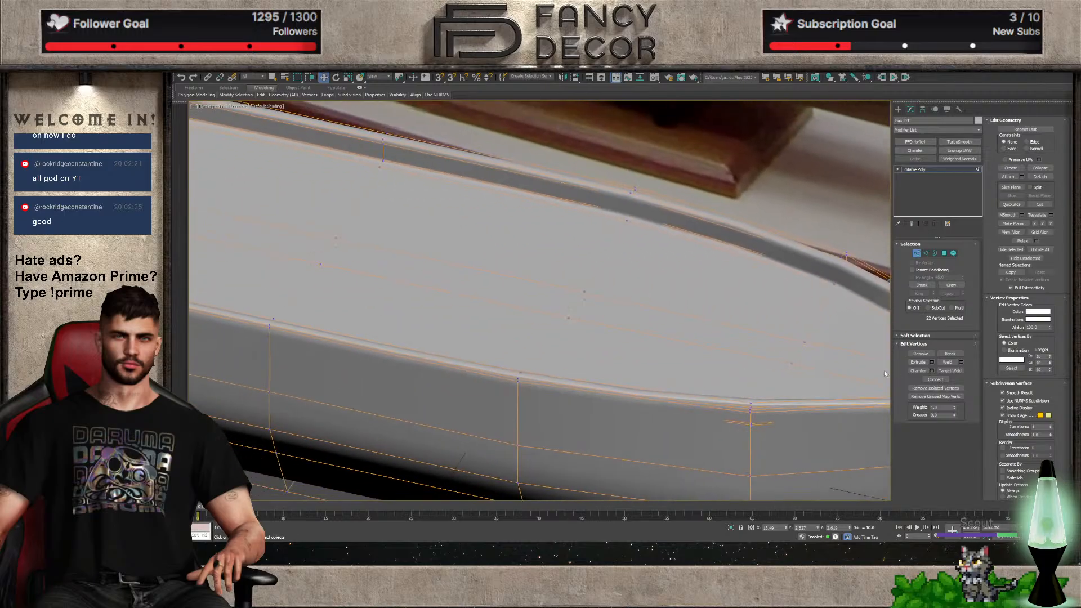
Leave vertex editing and undo the remaining vertex changes at the bow
{"action": "scroll", "coordinate": [582, 309], "scroll_direction": "down", "scroll_amount": 3}
{"action": "middle_click_drag", "start_coordinate": [736, 330], "coordinate": [756, 361], "text": "alt"}
{"action": "scroll", "coordinate": [788, 340], "scroll_direction": "up", "scroll_amount": 5}
{"action": "left_click", "coordinate": [916, 252]}
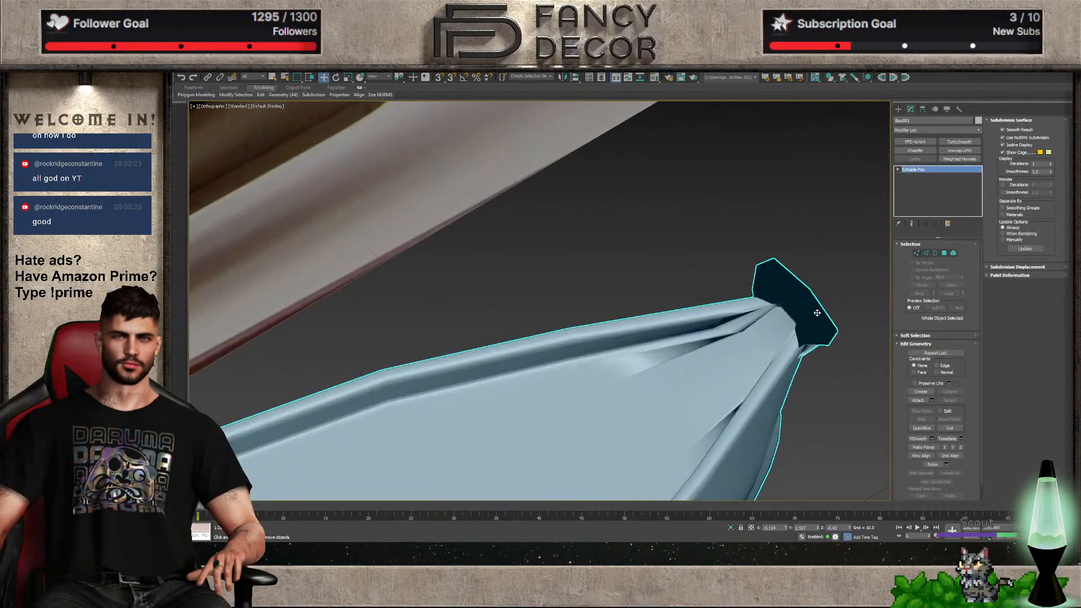
{"action": "key", "text": "ctrl+z"}
{"action": "key", "text": "ctrl+z"}
{"action": "key", "text": "ctrl+z"}
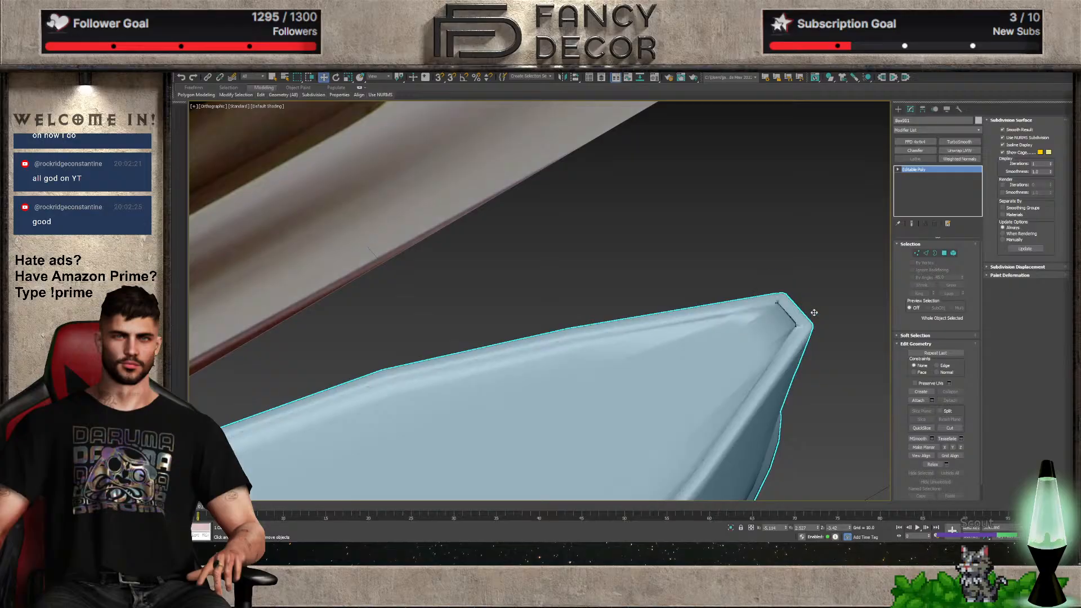
Undo the deck's extrusion and inset and return to vertex editing around the flat bow tip
{"action": "scroll", "coordinate": [814, 313], "scroll_direction": "down", "scroll_amount": 3}
{"action": "middle_click_drag", "start_coordinate": [658, 475], "coordinate": [683, 379]}
{"action": "scroll", "coordinate": [683, 378], "scroll_direction": "up", "scroll_amount": 3}
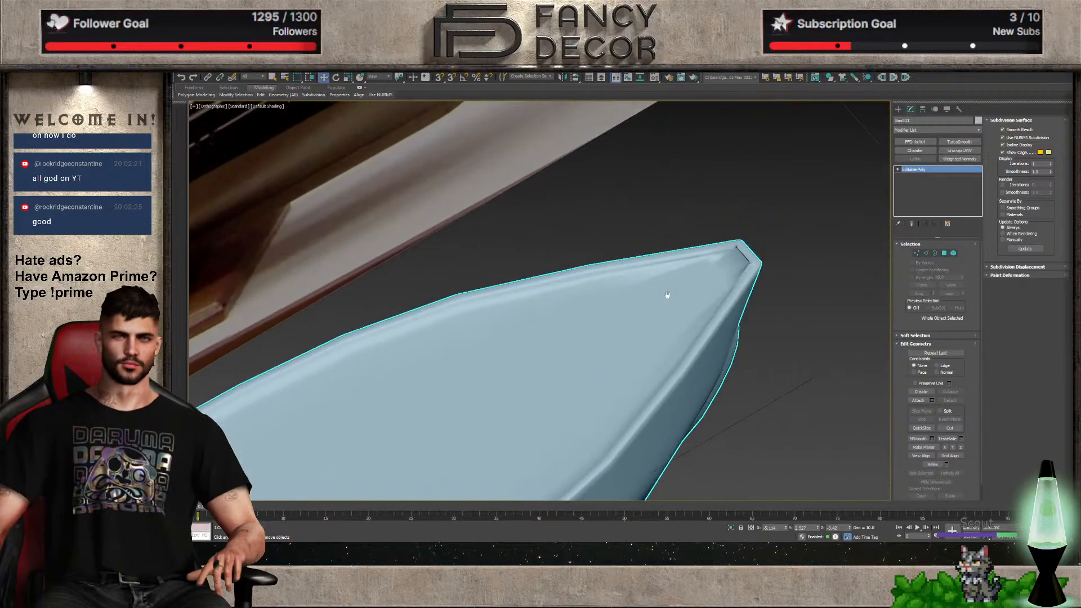
{"action": "scroll", "coordinate": [667, 295], "scroll_direction": "up", "scroll_amount": 3}
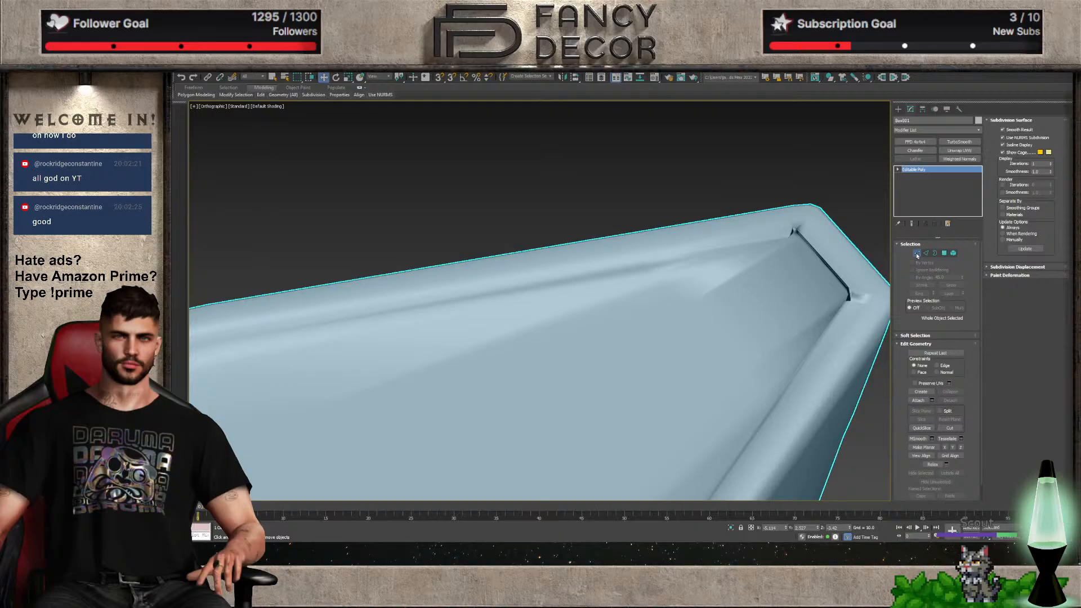
{"action": "left_click", "coordinate": [916, 253]}
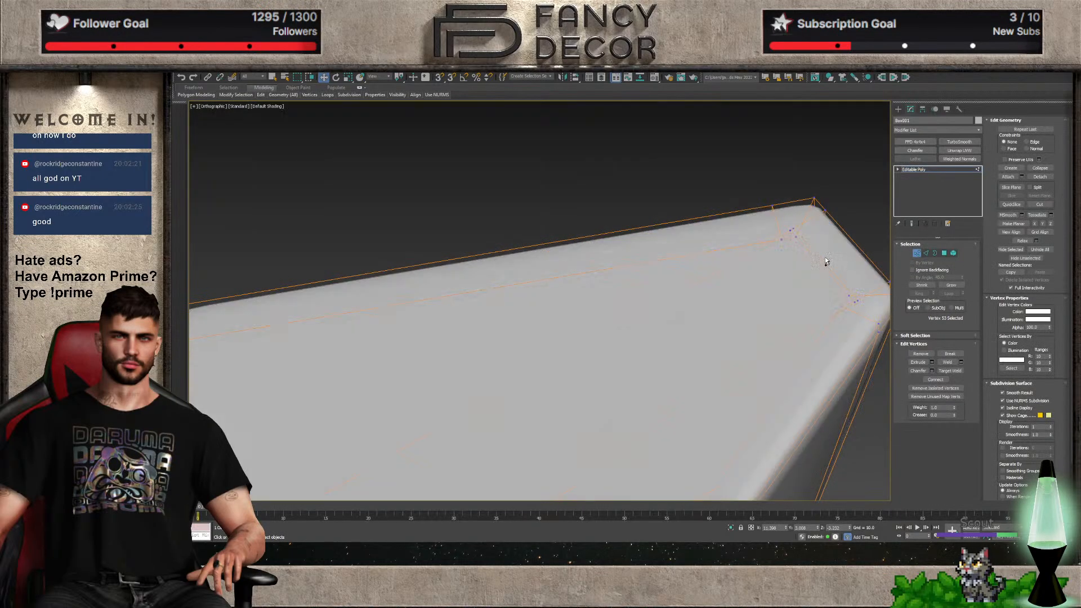
{"action": "scroll", "coordinate": [798, 291], "scroll_direction": "down", "scroll_amount": 2}
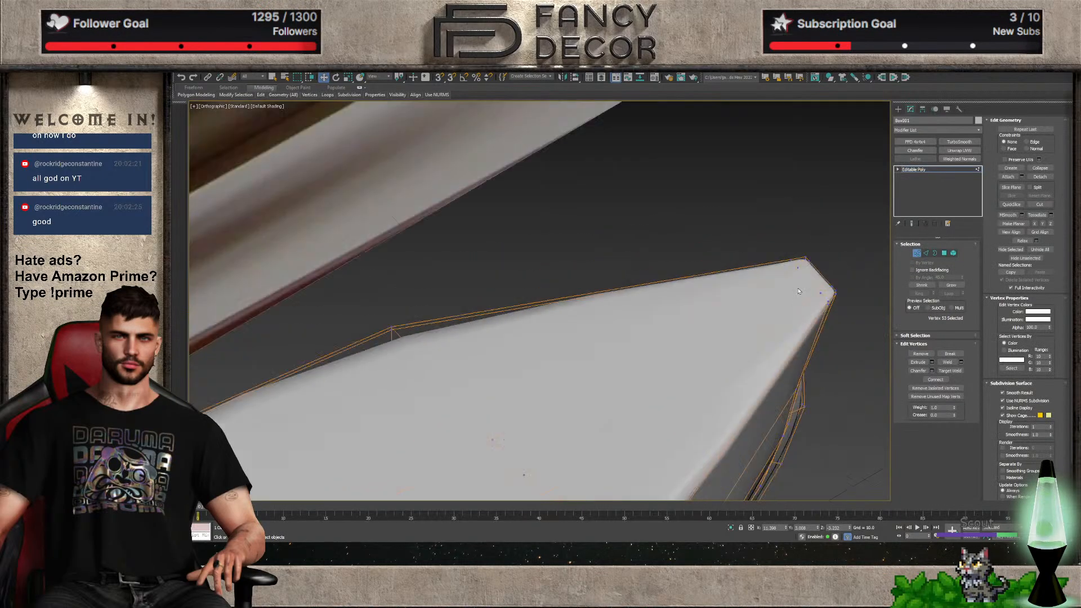
{"action": "scroll", "coordinate": [798, 291], "scroll_direction": "down", "scroll_amount": 2}
Bring back the deck polygon selection and add the missing small central polygon at the bow tip
{"action": "left_click", "coordinate": [944, 253]}
{"action": "middle_click_drag", "start_coordinate": [732, 281], "coordinate": [753, 265], "text": "alt"}
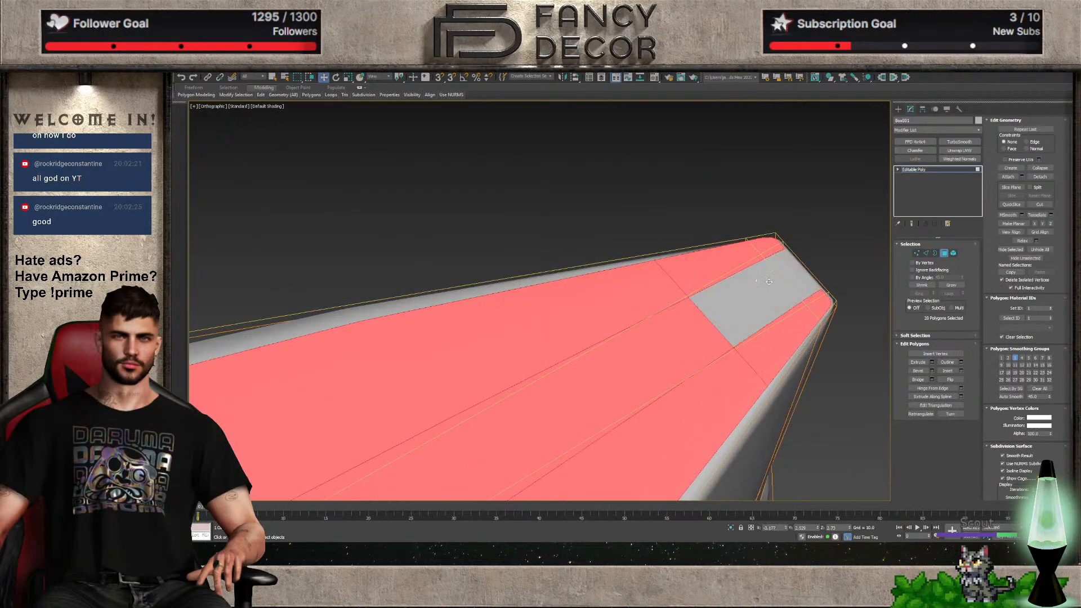
{"action": "left_click", "coordinate": [801, 279], "text": "ctrl"}
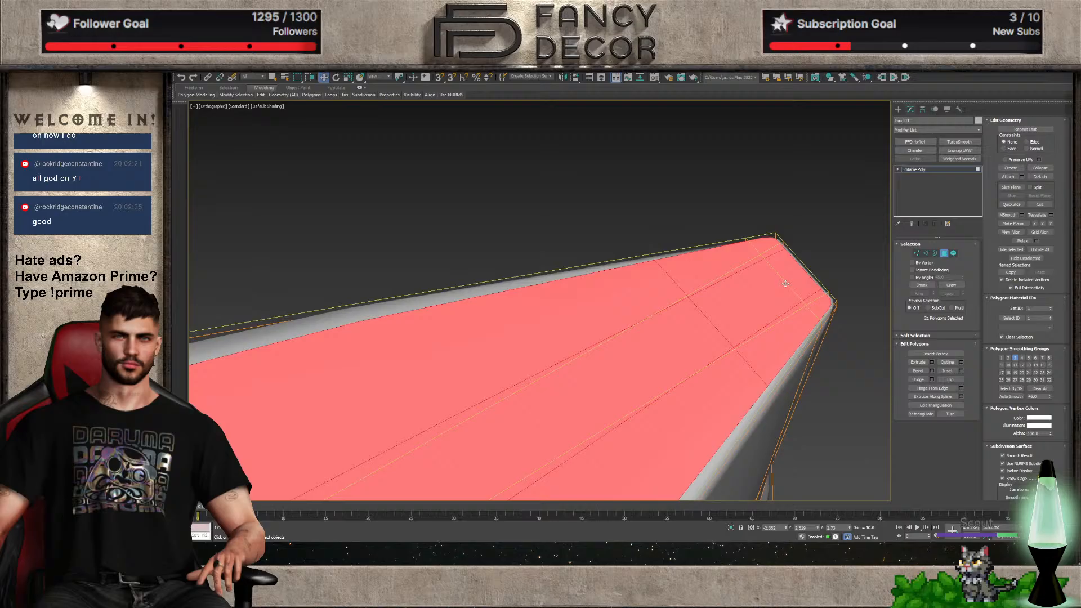
{"action": "middle_click_drag", "start_coordinate": [786, 283], "coordinate": [743, 350], "text": "alt"}
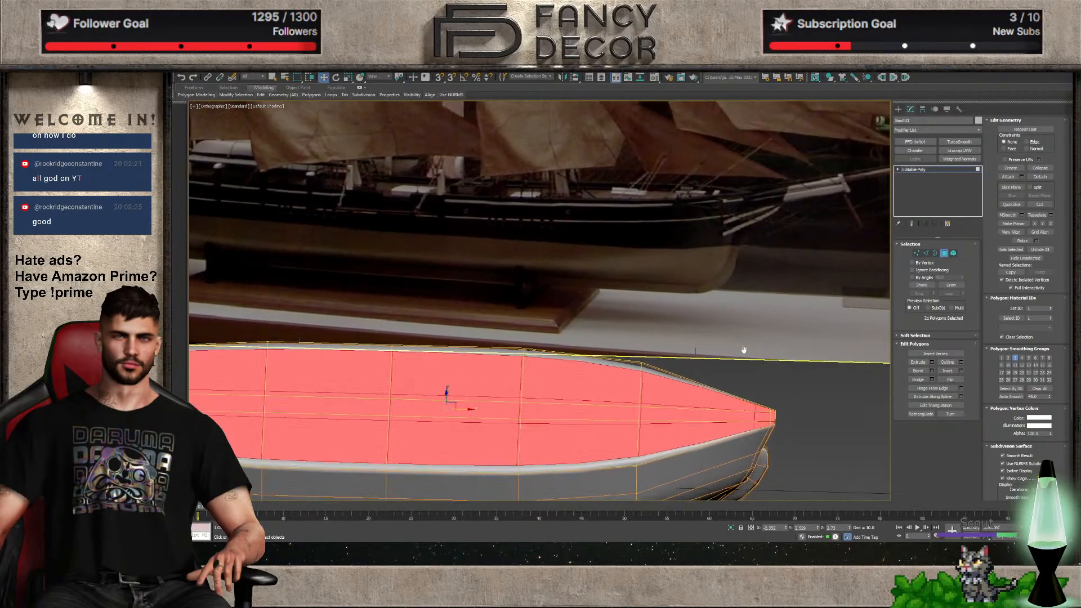
Select the inner deck vertex at the bow tip in the top view and clear the vertex selection again
{"action": "key", "text": "1"}
{"action": "key", "text": "t"}
{"action": "scroll", "coordinate": [708, 276], "scroll_direction": "up", "scroll_amount": 5}
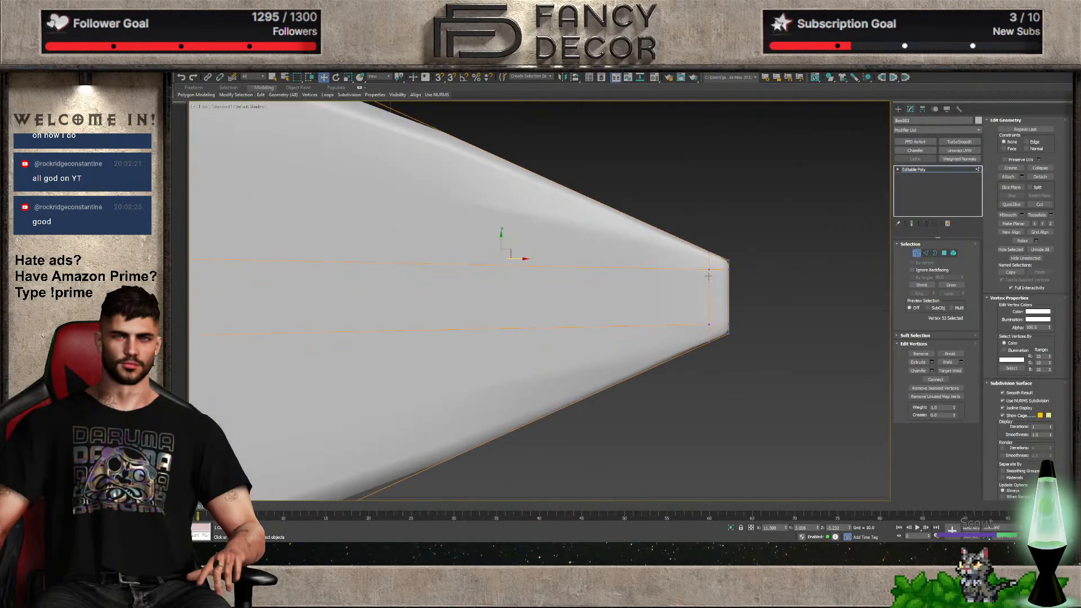
{"action": "left_click_drag", "start_coordinate": [713, 272], "coordinate": [711, 272]}
{"action": "scroll", "coordinate": [710, 271], "scroll_direction": "down", "scroll_amount": 3}
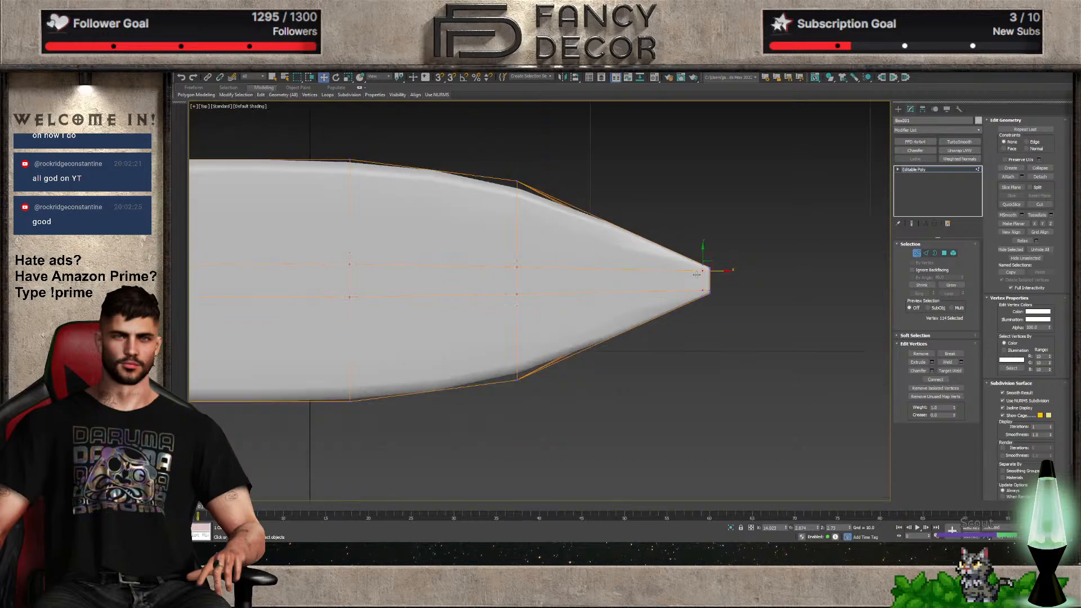
{"action": "middle_click_drag", "start_coordinate": [696, 273], "coordinate": [777, 296], "text": "alt"}
{"action": "left_click", "coordinate": [792, 296]}
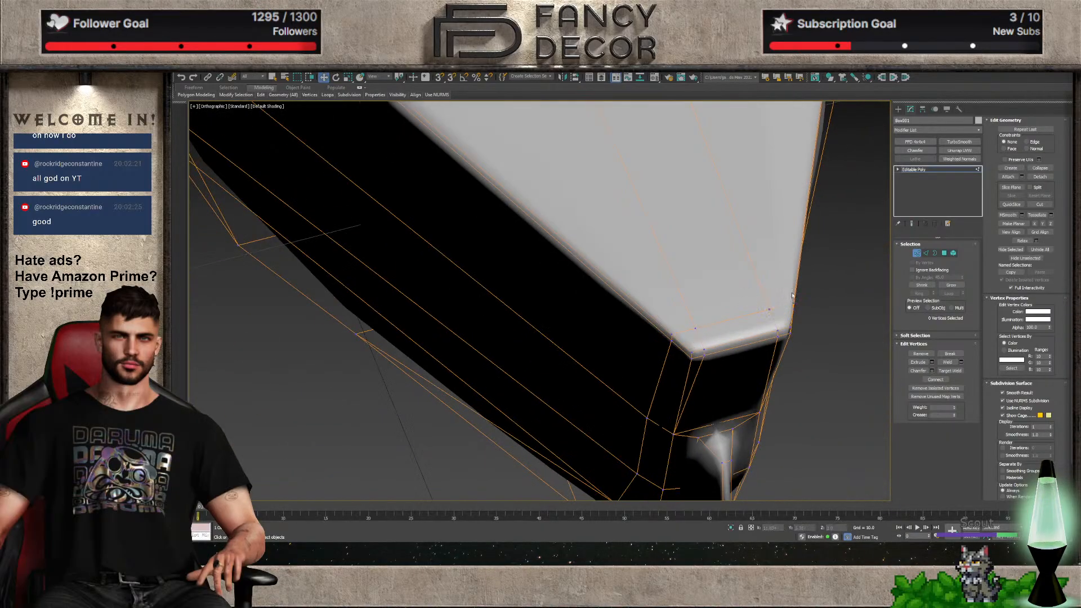
Select the narrow central deck polygon just behind the bow tip
{"action": "left_click", "coordinate": [944, 252]}
{"action": "left_click", "coordinate": [707, 307]}
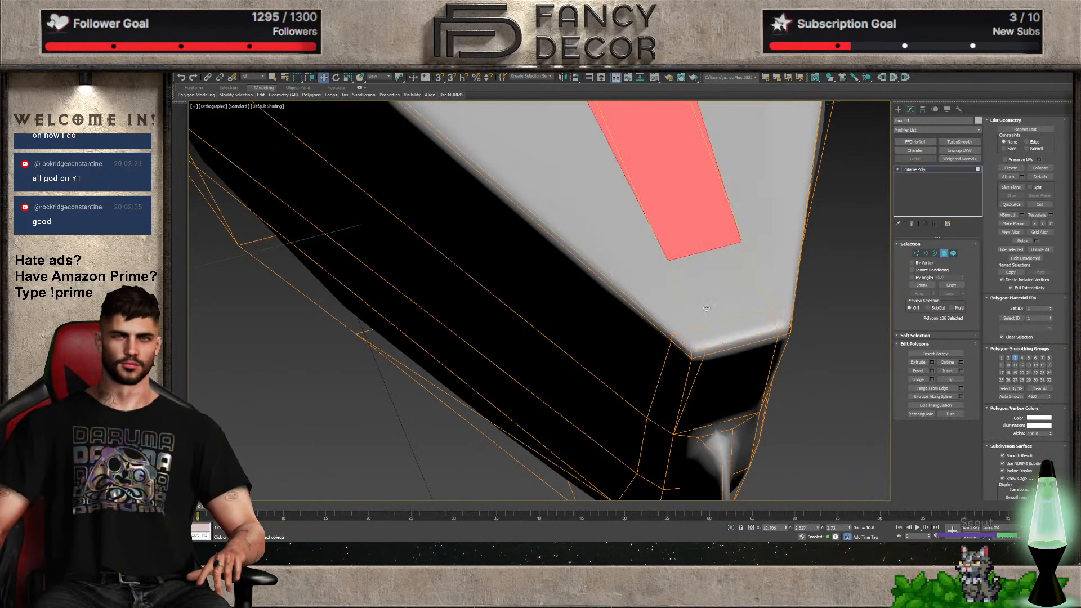
{"action": "left_click", "coordinate": [727, 331]}
{"action": "left_click", "coordinate": [694, 223]}
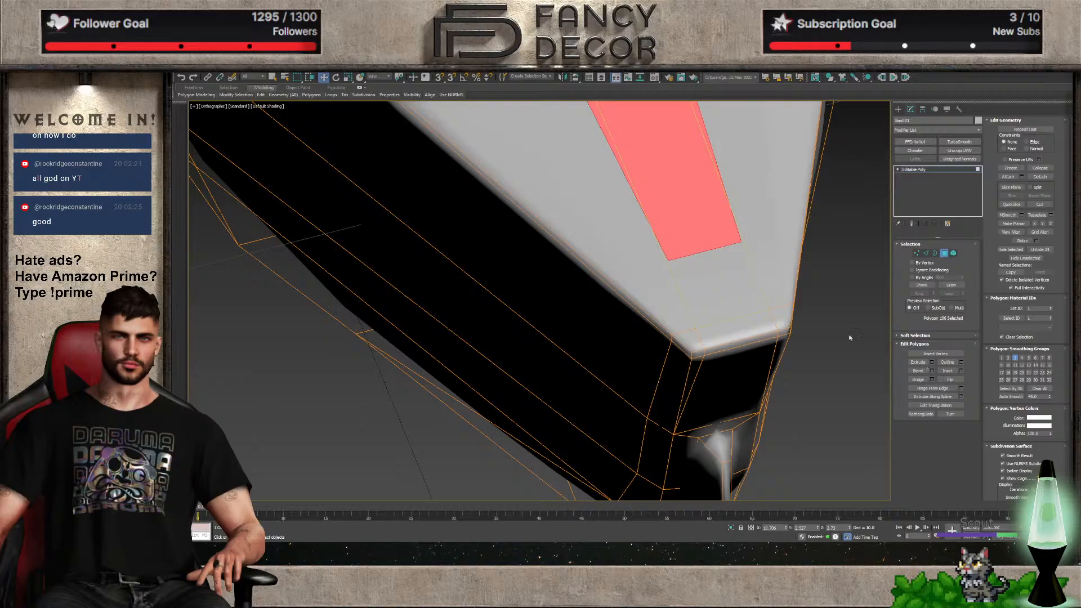
Select the edge loop crossing the deck near the bow tip and return to polygon editing
{"action": "left_click", "coordinate": [926, 254]}
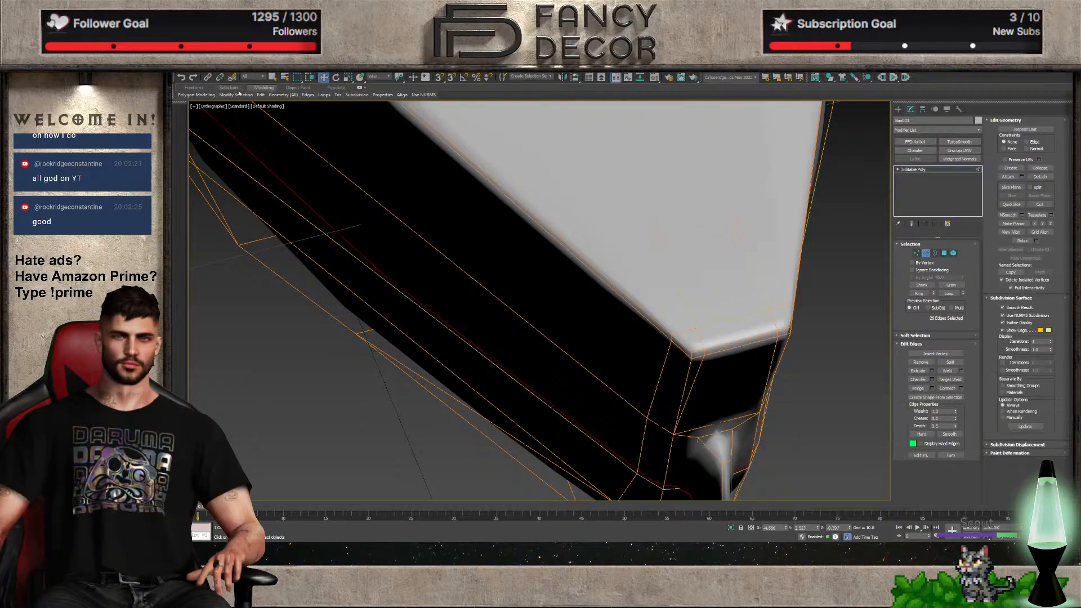
{"action": "double_click", "coordinate": [679, 314]}
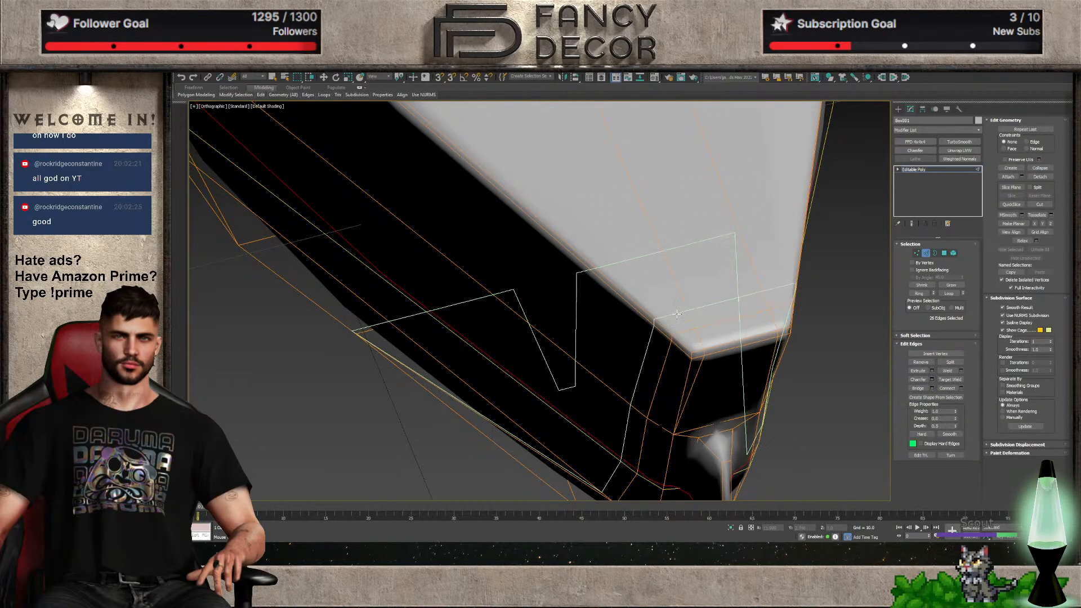
{"action": "scroll", "coordinate": [680, 314], "scroll_direction": "down", "scroll_amount": 3}
{"action": "key", "text": "w"}
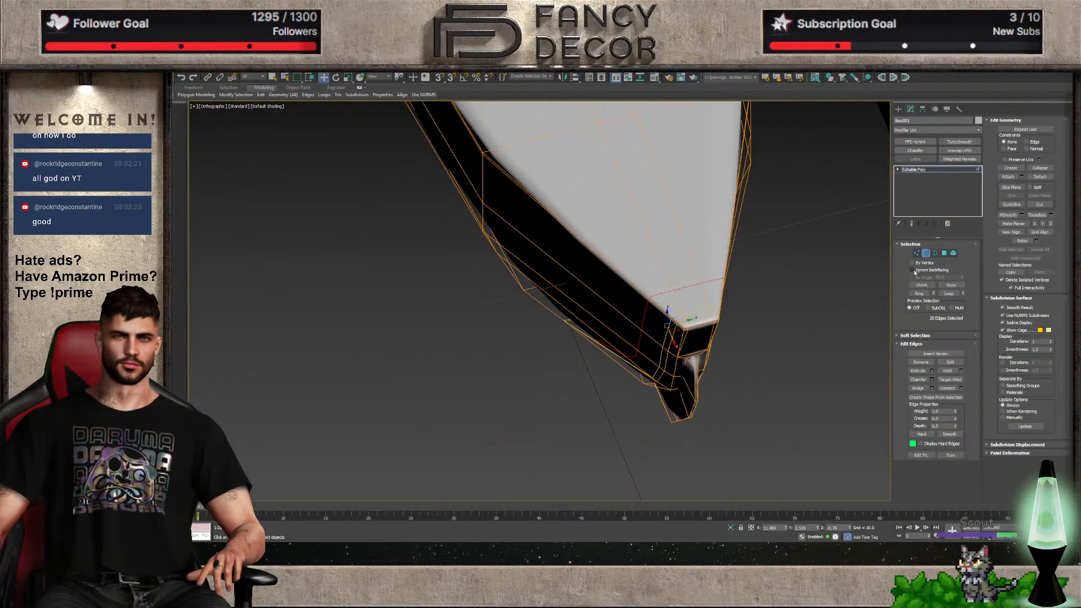
{"action": "left_click", "coordinate": [944, 253]}
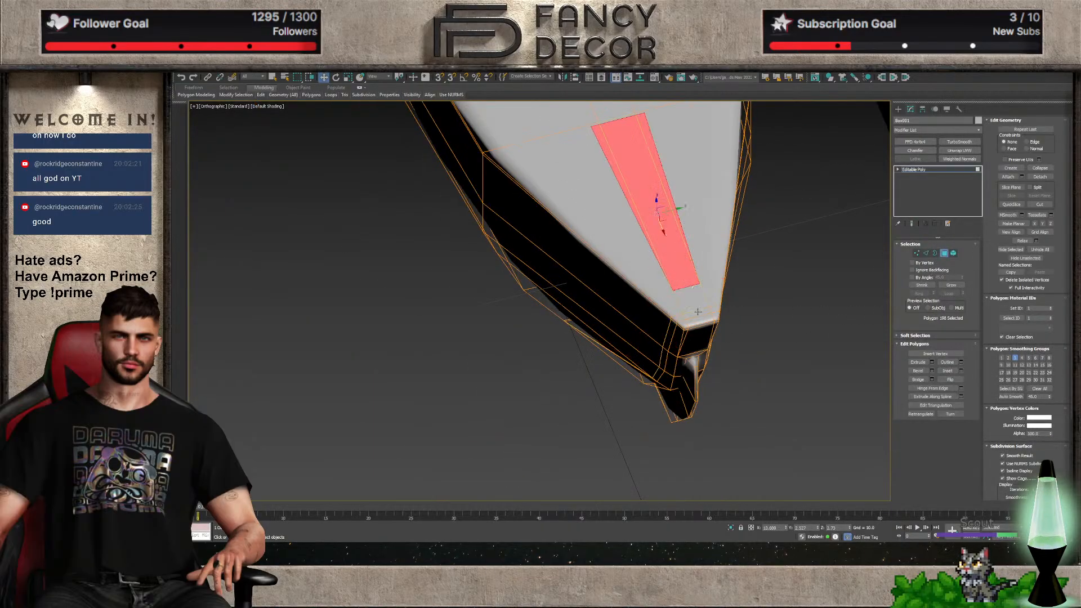
{"action": "left_click", "coordinate": [698, 311]}
{"action": "left_click", "coordinate": [675, 267]}
{"action": "scroll", "coordinate": [674, 267], "scroll_direction": "down", "scroll_amount": 5}
{"action": "middle_click_drag", "start_coordinate": [674, 267], "coordinate": [772, 266], "text": "alt"}
{"action": "scroll", "coordinate": [654, 262], "scroll_direction": "up", "scroll_amount": 5}
{"action": "left_click", "coordinate": [651, 234], "text": "ctrl"}
{"action": "left_click", "coordinate": [645, 285], "text": "ctrl"}
{"action": "scroll", "coordinate": [651, 266], "scroll_direction": "down", "scroll_amount": 1}
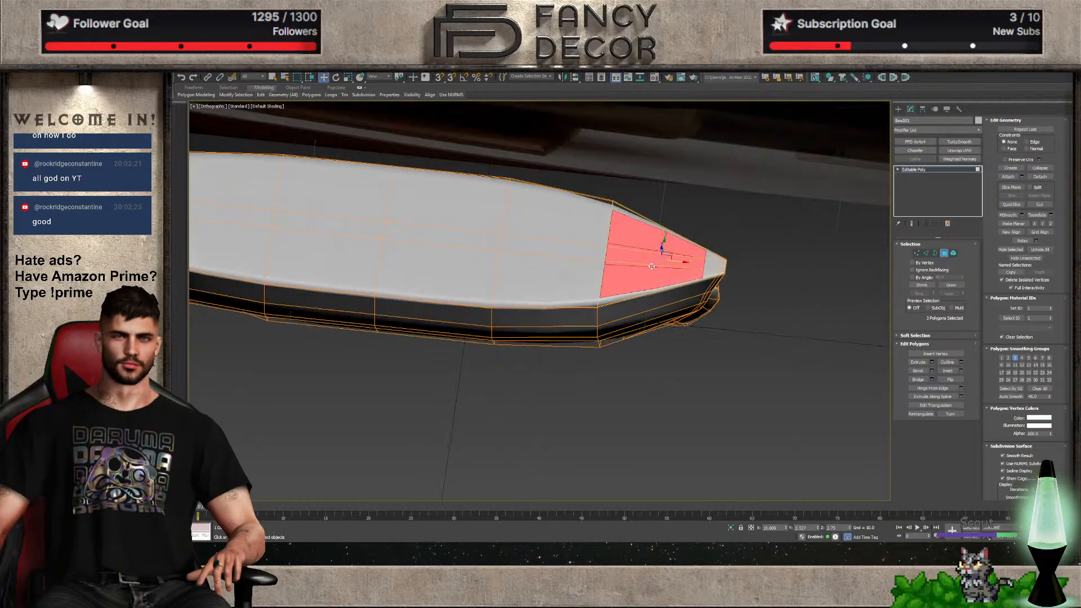
{"action": "middle_click_drag", "start_coordinate": [651, 267], "coordinate": [675, 245], "text": "alt"}
{"action": "scroll", "coordinate": [693, 249], "scroll_direction": "up", "scroll_amount": 5}
{"action": "key", "text": "ctrl+z"}
{"action": "key", "text": "ctrl+z"}
{"action": "key", "text": "ctrl+z"}
{"action": "key", "text": "ctrl+z"}
{"action": "key", "text": "ctrl+z"}
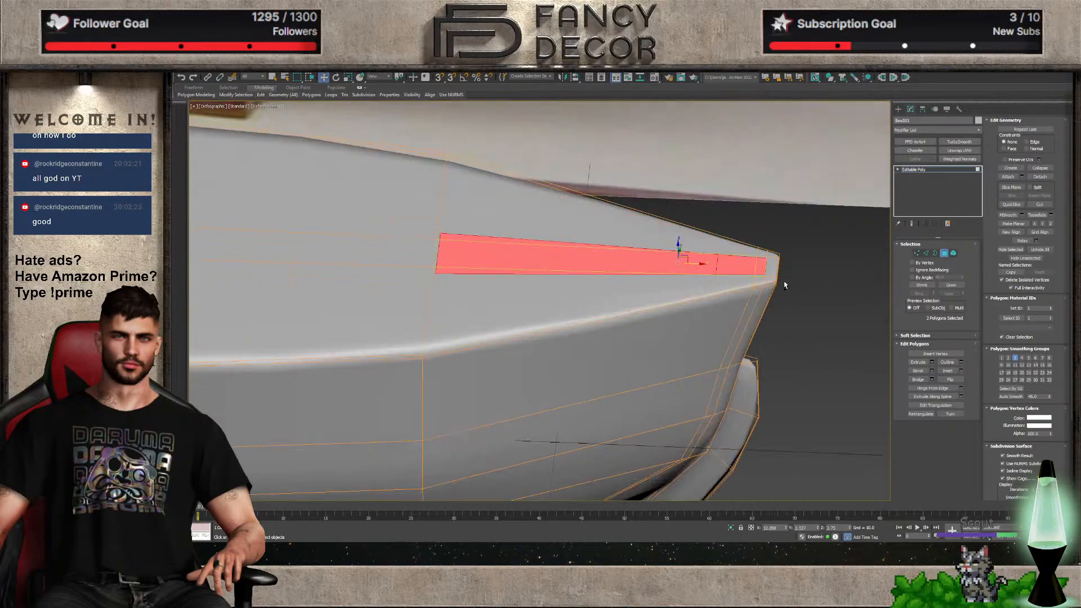
{"action": "key", "text": "ctrl+z"}
Select the small polygon at the bow tip and add the neighbouring central and side deck polygons behind it
{"action": "left_click", "coordinate": [767, 270]}
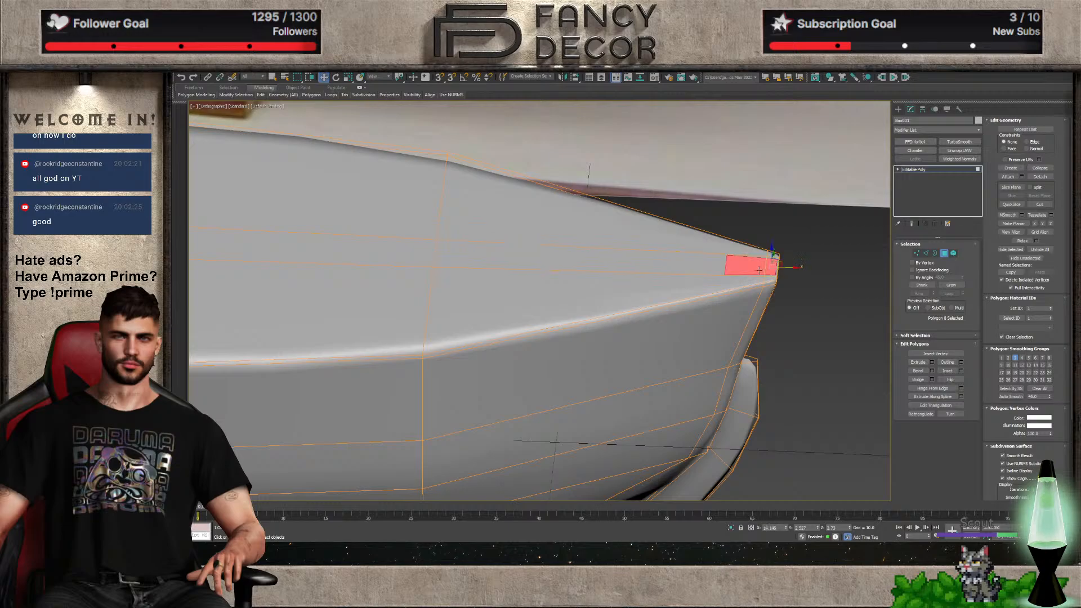
{"action": "left_click", "coordinate": [665, 258], "text": "ctrl"}
{"action": "left_click", "coordinate": [393, 258], "text": "ctrl"}
{"action": "scroll", "coordinate": [455, 262], "scroll_direction": "down", "scroll_amount": 4}
{"action": "left_click", "coordinate": [481, 284], "text": "ctrl"}
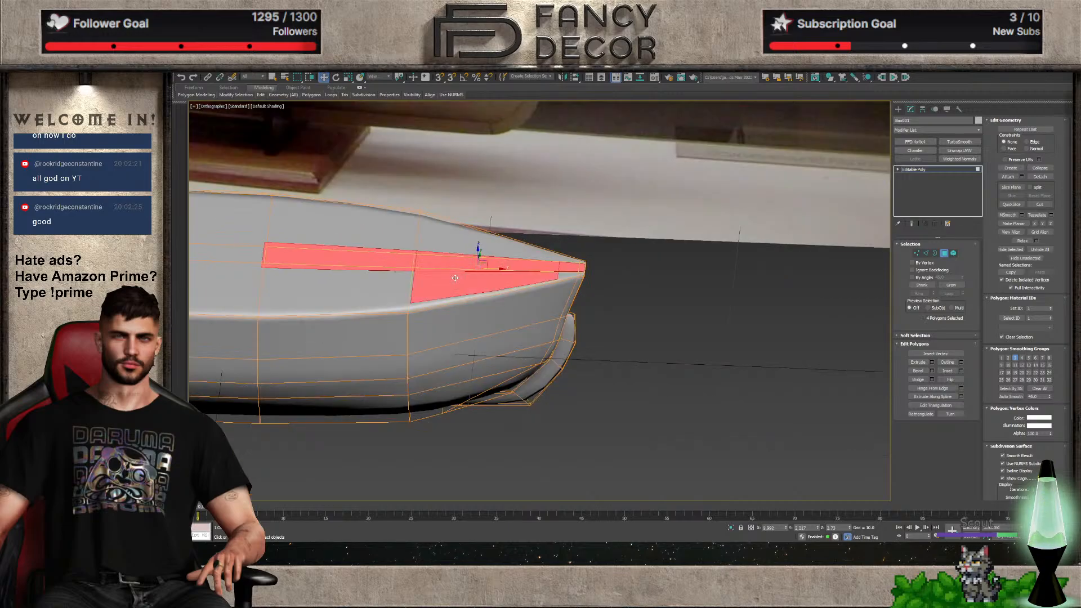
{"action": "left_click", "coordinate": [489, 243], "text": "ctrl"}
{"action": "left_click", "coordinate": [338, 225], "text": "ctrl"}
Extend the polygon selection across the deck's width toward midship
{"action": "left_click", "coordinate": [376, 293], "text": "ctrl"}
{"action": "middle_click_drag", "start_coordinate": [376, 293], "coordinate": [654, 309]}
{"action": "left_click", "coordinate": [456, 304], "text": "ctrl"}
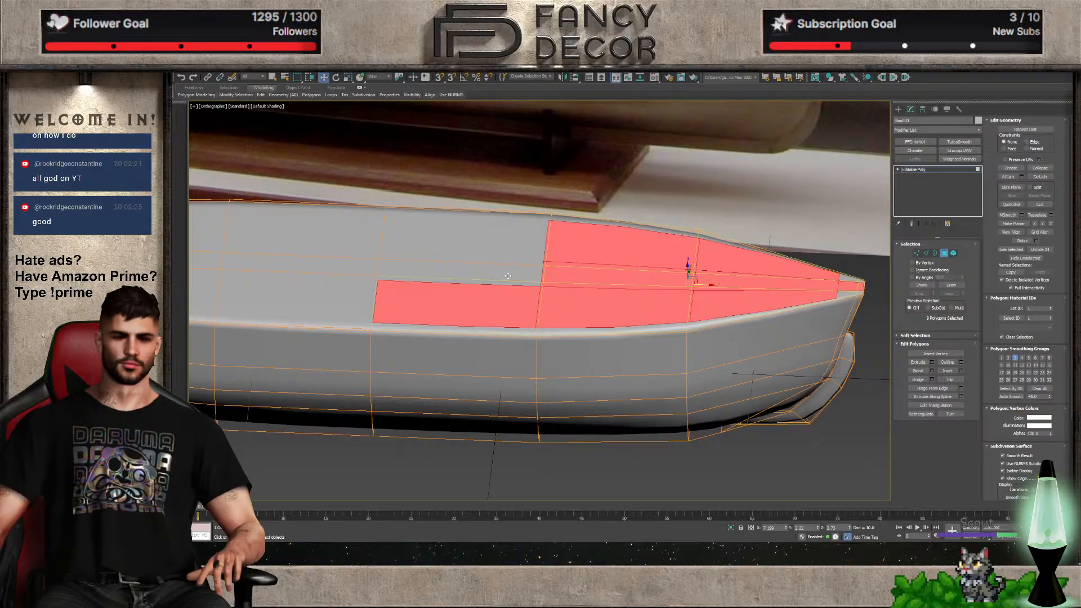
{"action": "left_click", "coordinate": [461, 268], "text": "ctrl"}
{"action": "left_click", "coordinate": [467, 233], "text": "ctrl"}
{"action": "left_click", "coordinate": [304, 229], "text": "ctrl"}
{"action": "left_click", "coordinate": [358, 267], "text": "ctrl"}
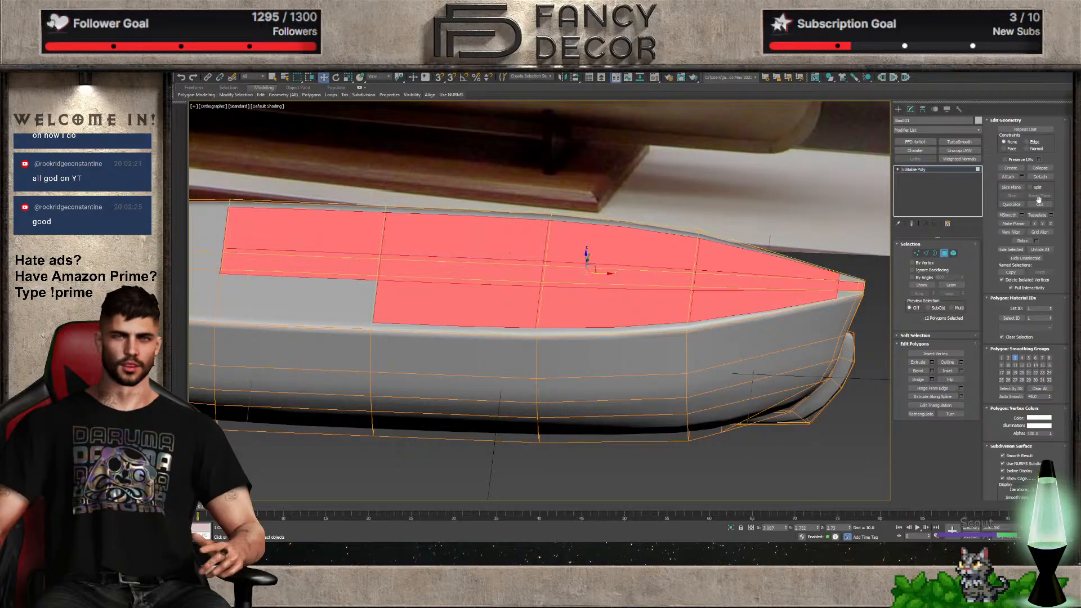
Disable NURMS subdivision on the hull and add the two tiny corner polygons at the bow tip to the deck selection
{"action": "left_click", "coordinate": [944, 253]}
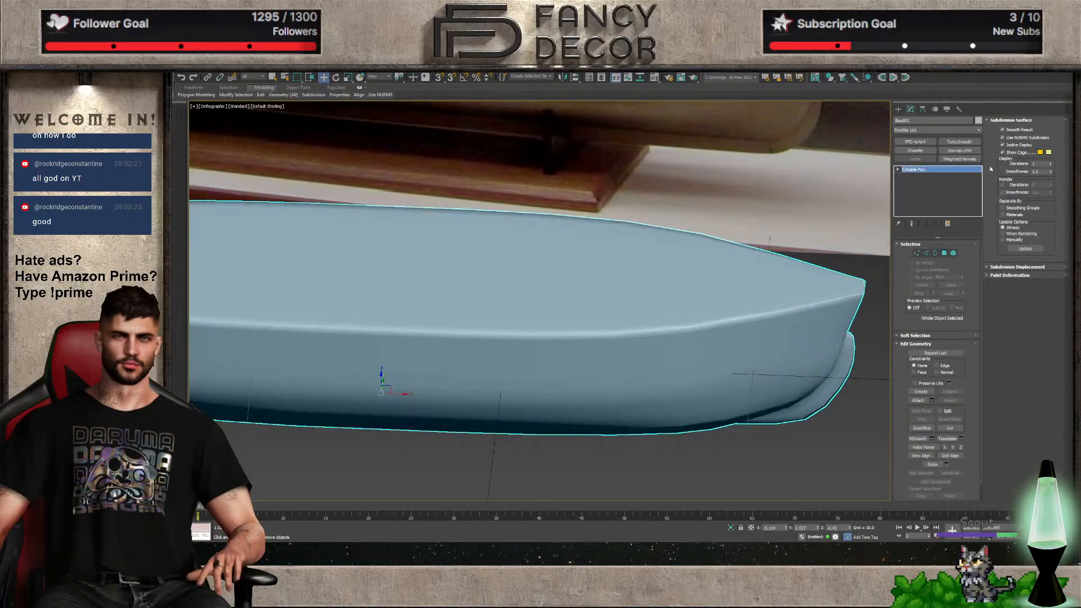
{"action": "left_click", "coordinate": [1020, 138]}
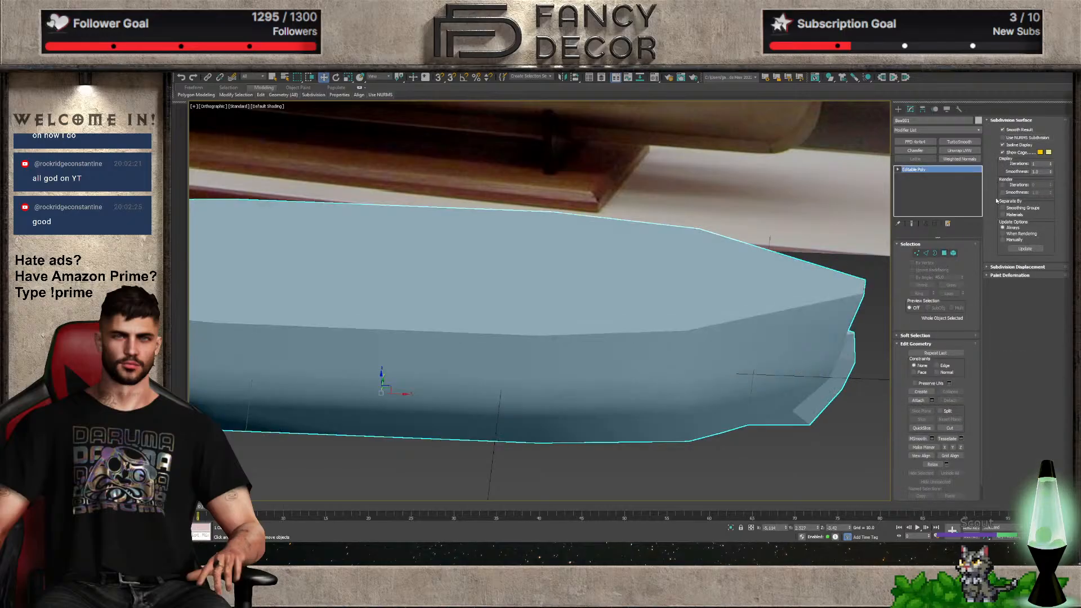
{"action": "left_click", "coordinate": [944, 253]}
{"action": "scroll", "coordinate": [586, 248], "scroll_direction": "up", "scroll_amount": 6}
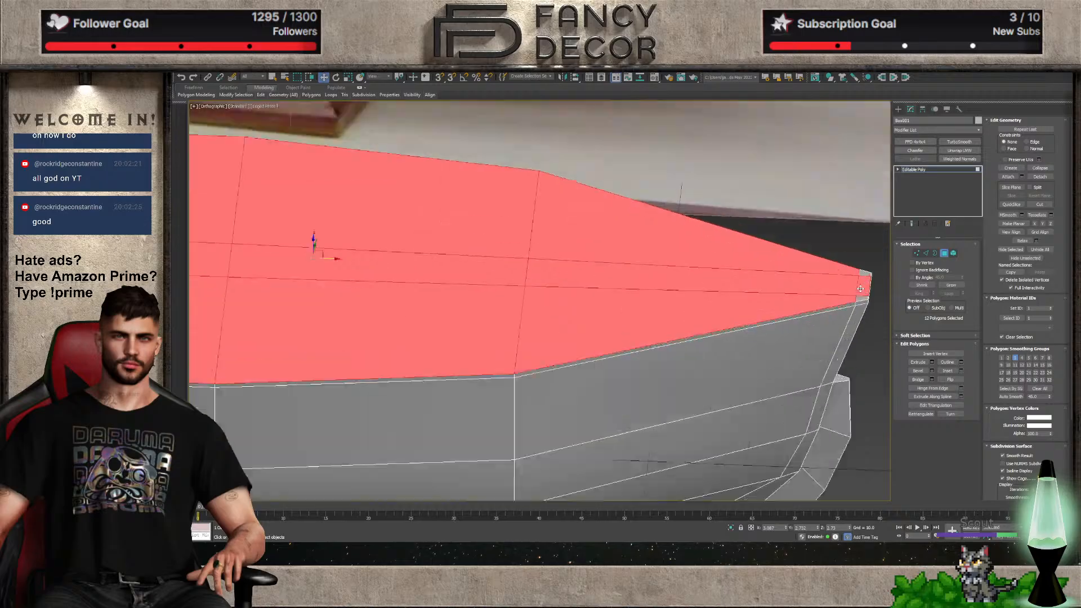
{"action": "middle_click_drag", "start_coordinate": [861, 312], "coordinate": [862, 327], "text": "alt"}
{"action": "left_click", "coordinate": [868, 310], "text": "ctrl"}
{"action": "left_click", "coordinate": [858, 391], "text": "ctrl"}
{"action": "scroll", "coordinate": [760, 370], "scroll_direction": "down", "scroll_amount": 6}
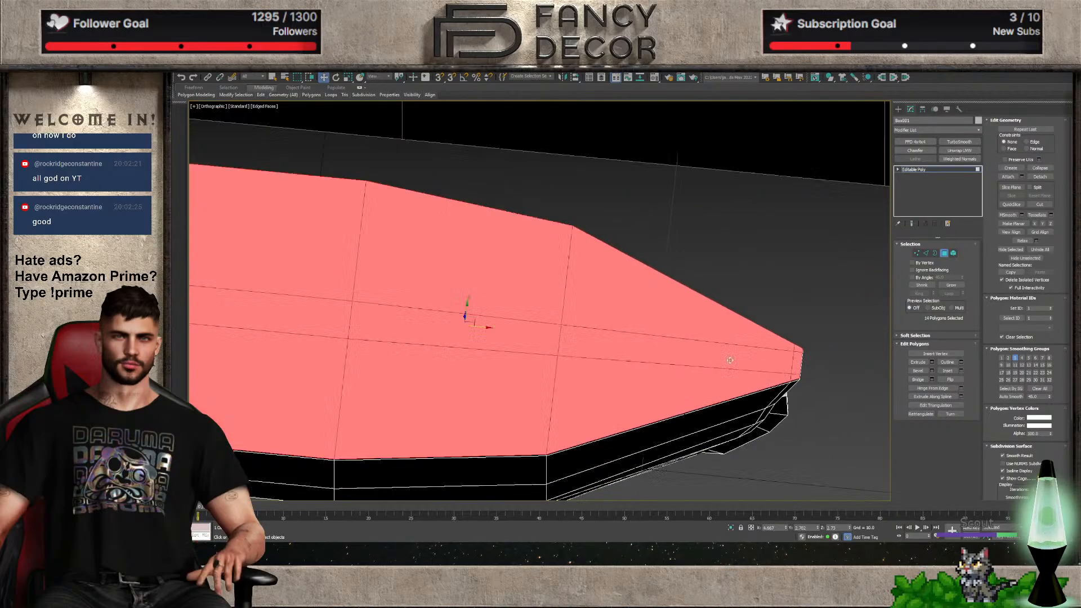
Add the remaining rear deck polygons to the selection, all the way to the stern
{"action": "middle_click_drag", "start_coordinate": [591, 325], "coordinate": [854, 334]}
{"action": "left_click", "coordinate": [436, 363], "text": "ctrl"}
{"action": "left_click", "coordinate": [278, 349], "text": "ctrl"}
{"action": "left_click", "coordinate": [284, 293], "text": "ctrl"}
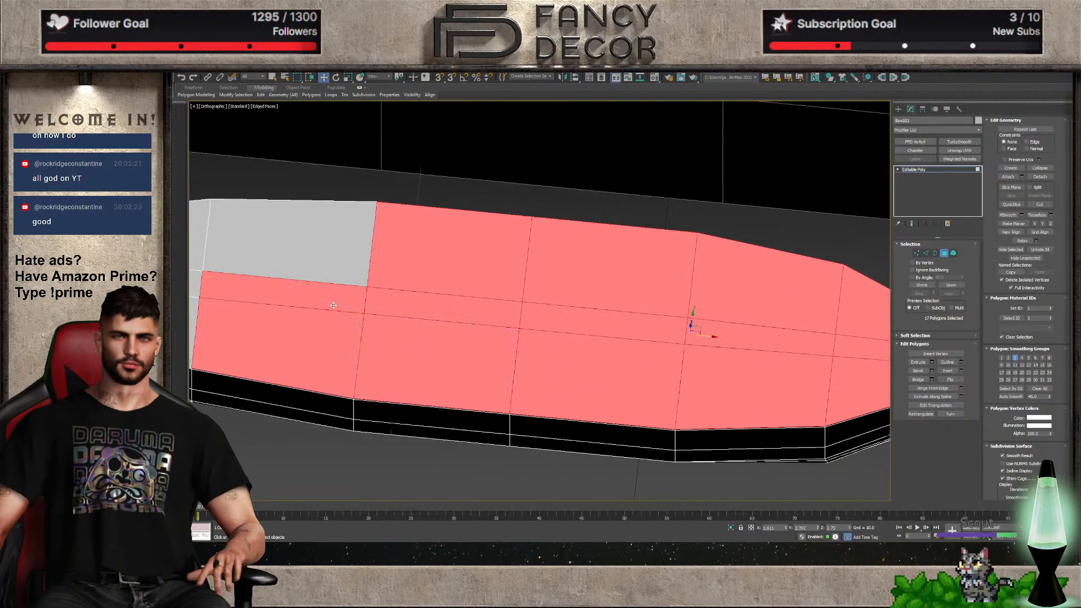
{"action": "left_click", "coordinate": [337, 263], "text": "ctrl"}
{"action": "middle_click_drag", "start_coordinate": [336, 263], "coordinate": [344, 265]}
{"action": "scroll", "coordinate": [344, 264], "scroll_direction": "down", "scroll_amount": 2}
{"action": "left_click", "coordinate": [360, 245], "text": "ctrl"}
{"action": "left_click", "coordinate": [360, 289], "text": "ctrl"}
{"action": "left_click", "coordinate": [371, 335], "text": "ctrl"}
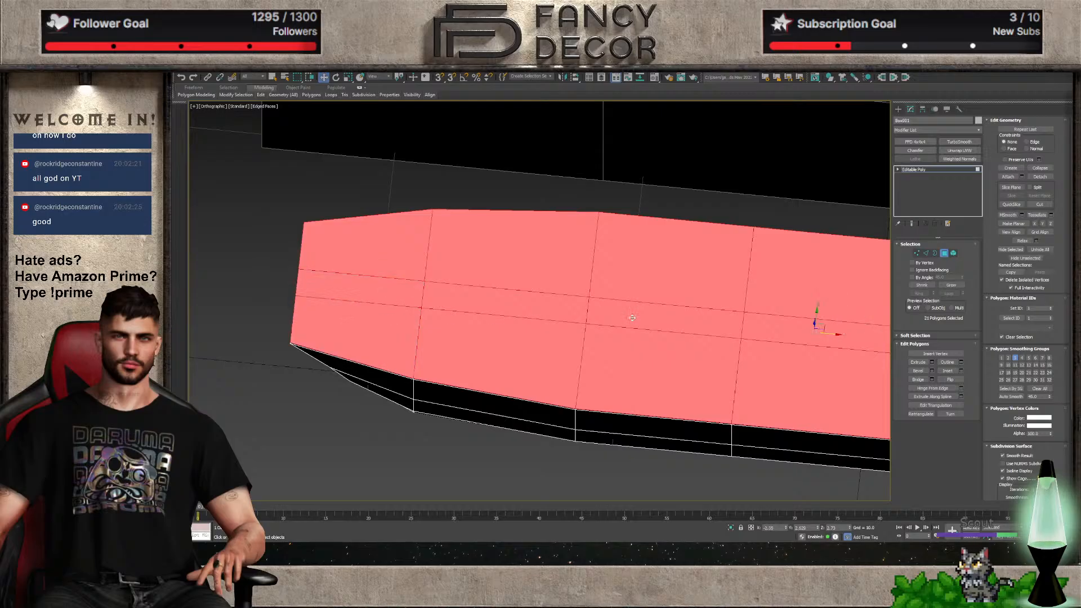
Inset the selected deck polygons to form a narrow rim along the hull's edge
{"action": "scroll", "coordinate": [382, 318], "scroll_direction": "up", "scroll_amount": 2}
{"action": "scroll", "coordinate": [749, 348], "scroll_direction": "down", "scroll_amount": 2}
{"action": "scroll", "coordinate": [749, 348], "scroll_direction": "up", "scroll_amount": 6}
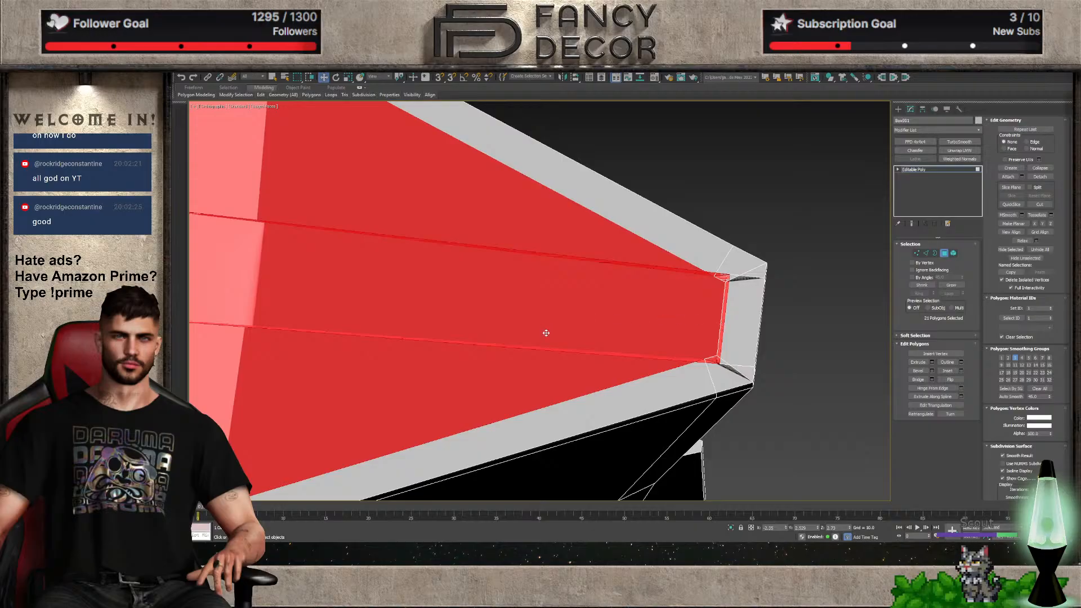
Collapse the cluster of inner rim vertices at each of the two bow-tip corners into a single vertex
{"action": "left_click", "coordinate": [916, 253]}
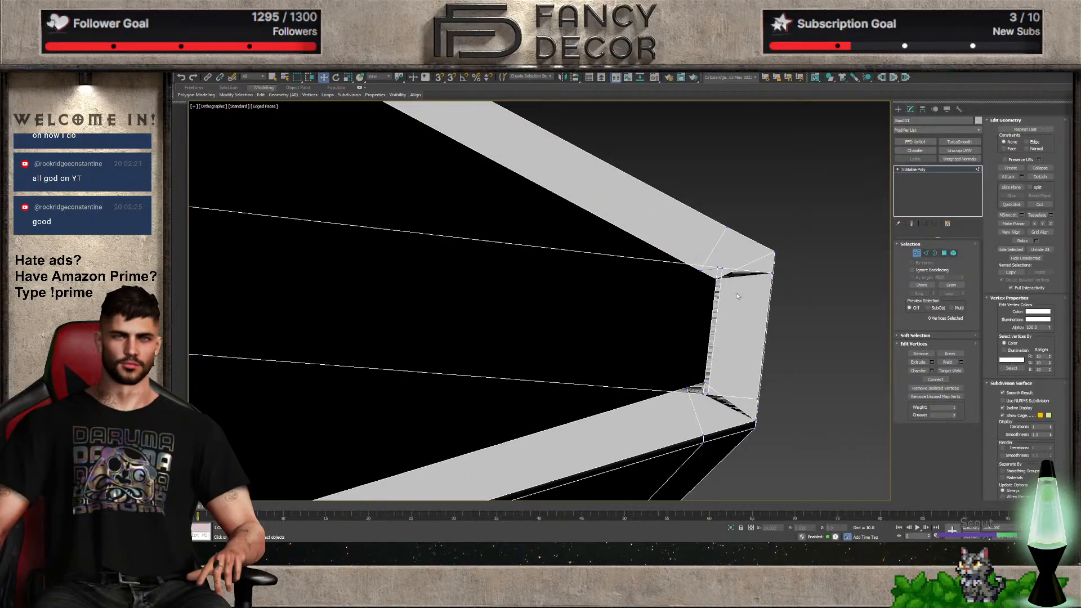
{"action": "key", "text": "F3"}
{"action": "left_click_drag", "start_coordinate": [727, 269], "coordinate": [707, 278]}
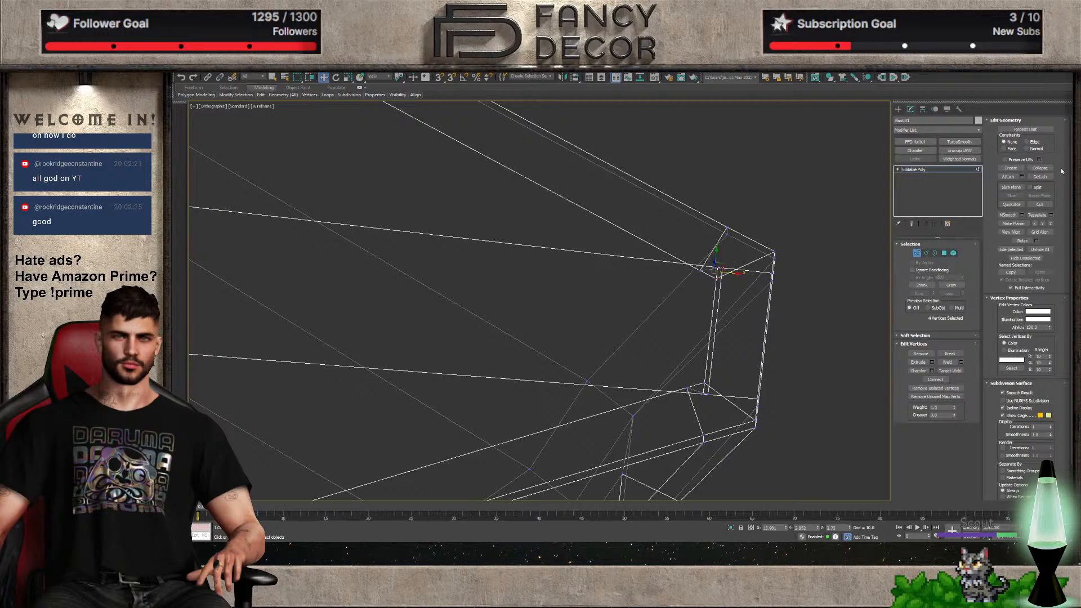
{"action": "left_click", "coordinate": [713, 269]}
{"action": "key", "text": "F3"}
{"action": "key", "text": "F3"}
{"action": "left_click_drag", "start_coordinate": [719, 406], "coordinate": [720, 406]}
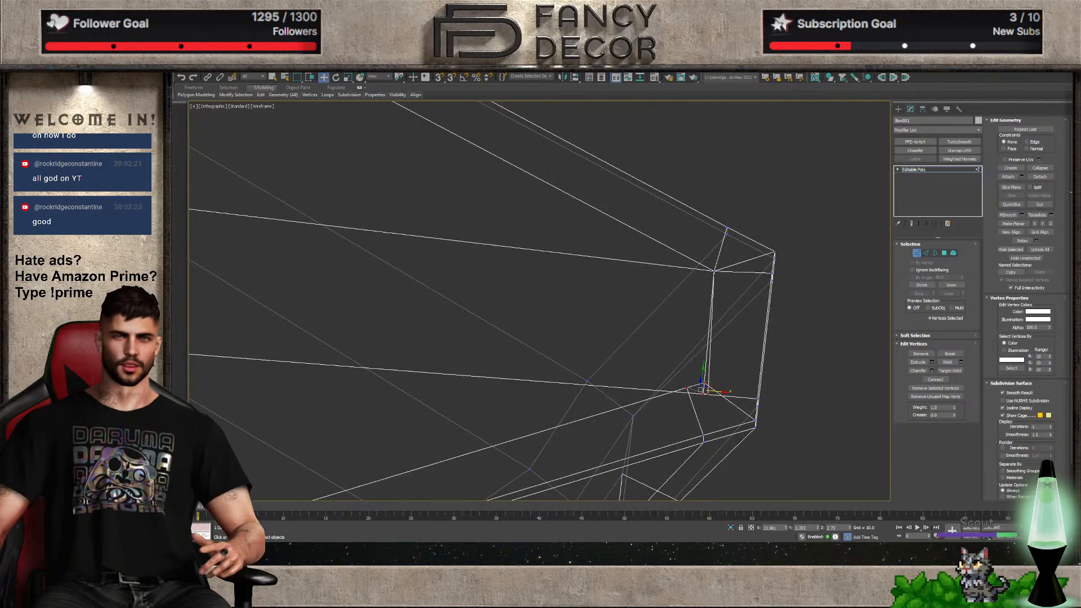
{"action": "left_click", "coordinate": [916, 253]}
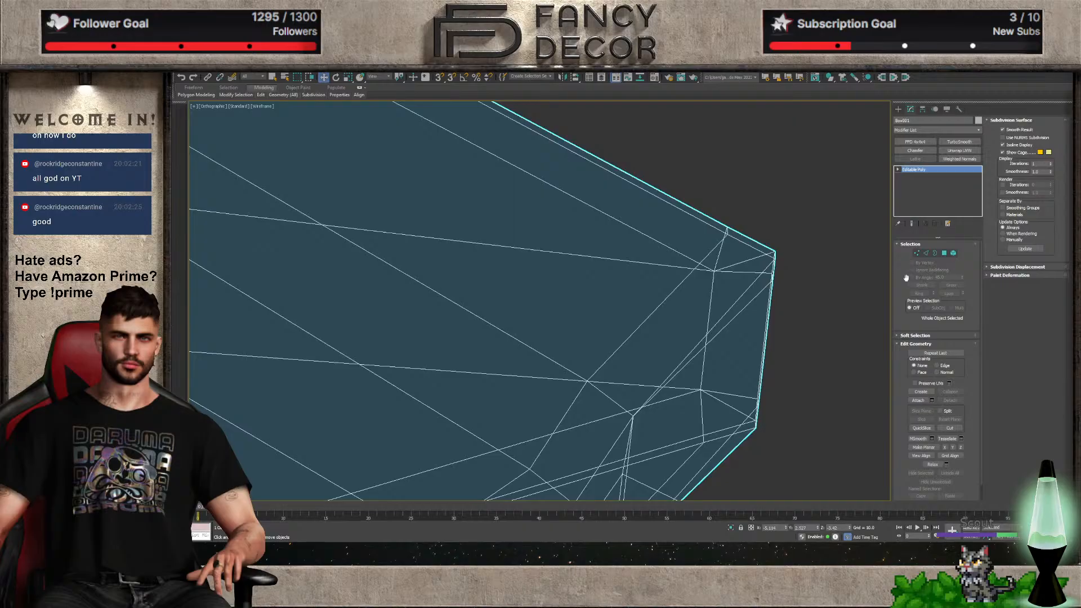
Re-enable NURMS subdivision on the hull and return to polygon editing with the inner deck selected
{"action": "left_click", "coordinate": [944, 253]}
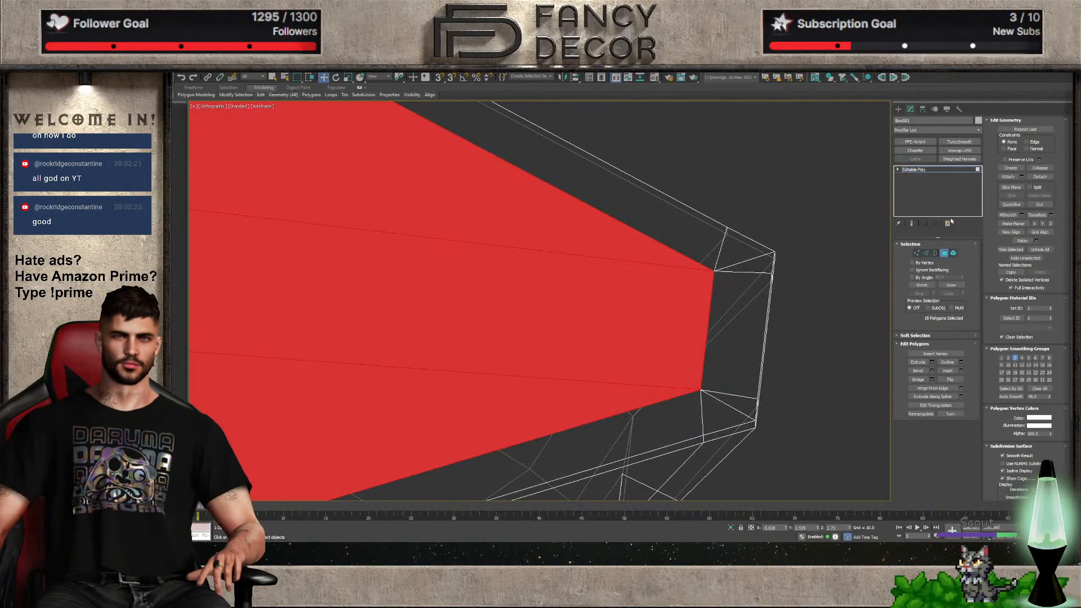
{"action": "left_click", "coordinate": [944, 253]}
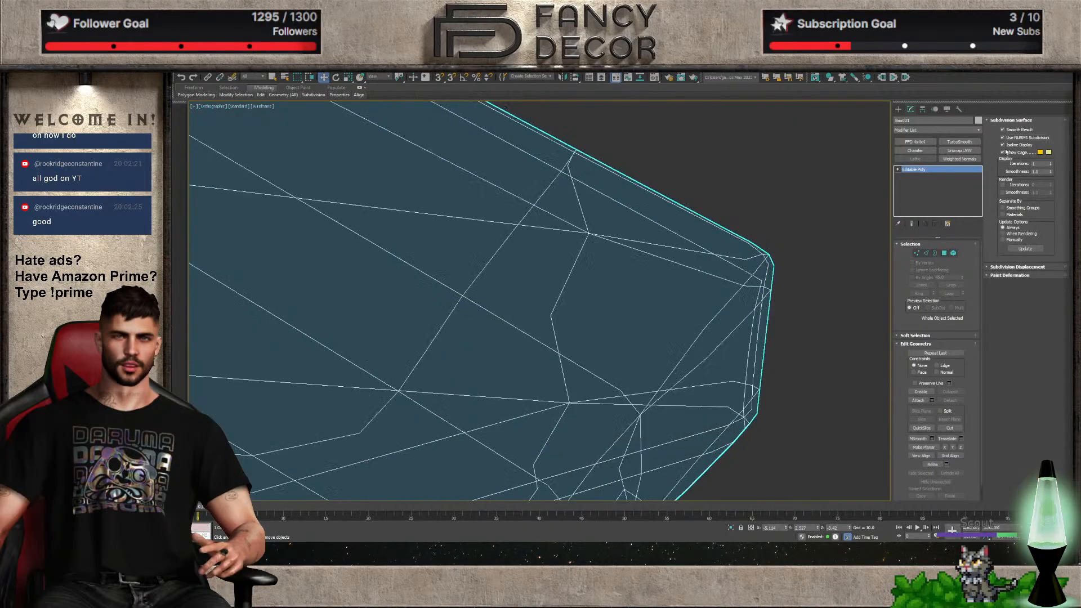
{"action": "left_click", "coordinate": [944, 253]}
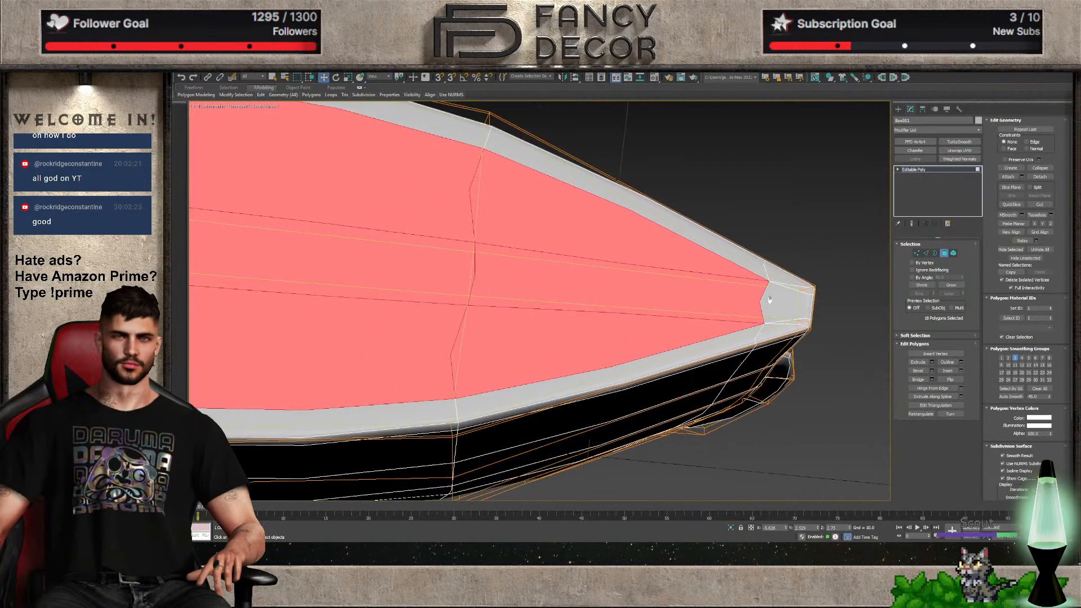
{"action": "left_click", "coordinate": [805, 304], "text": "ctrl"}
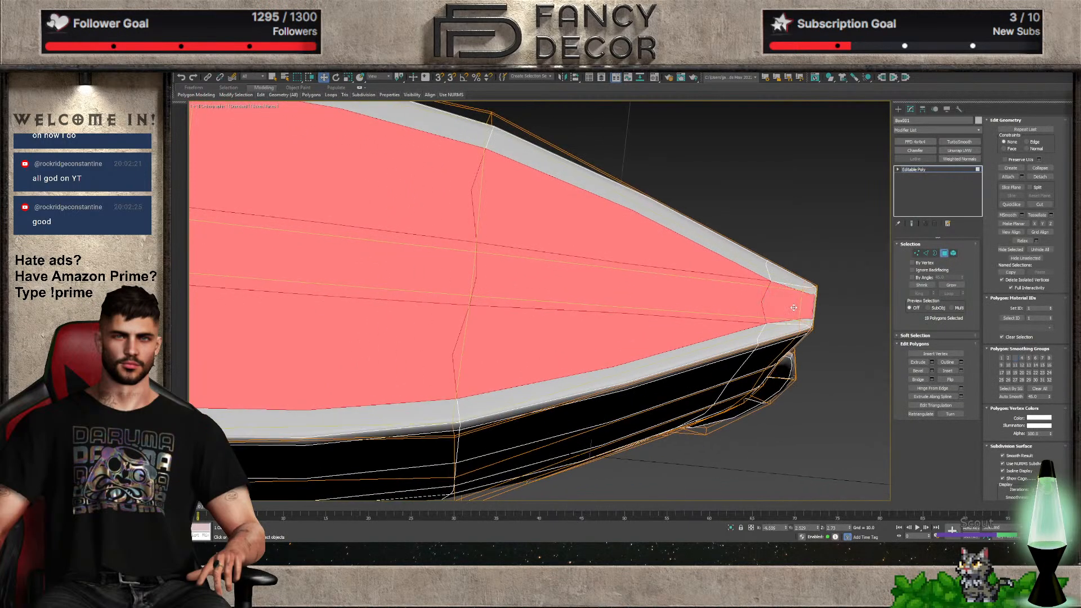
{"action": "key", "text": "ctrl+z"}
{"action": "scroll", "coordinate": [762, 298], "scroll_direction": "down", "scroll_amount": 5}
{"action": "scroll", "coordinate": [760, 296], "scroll_direction": "up", "scroll_amount": 5}
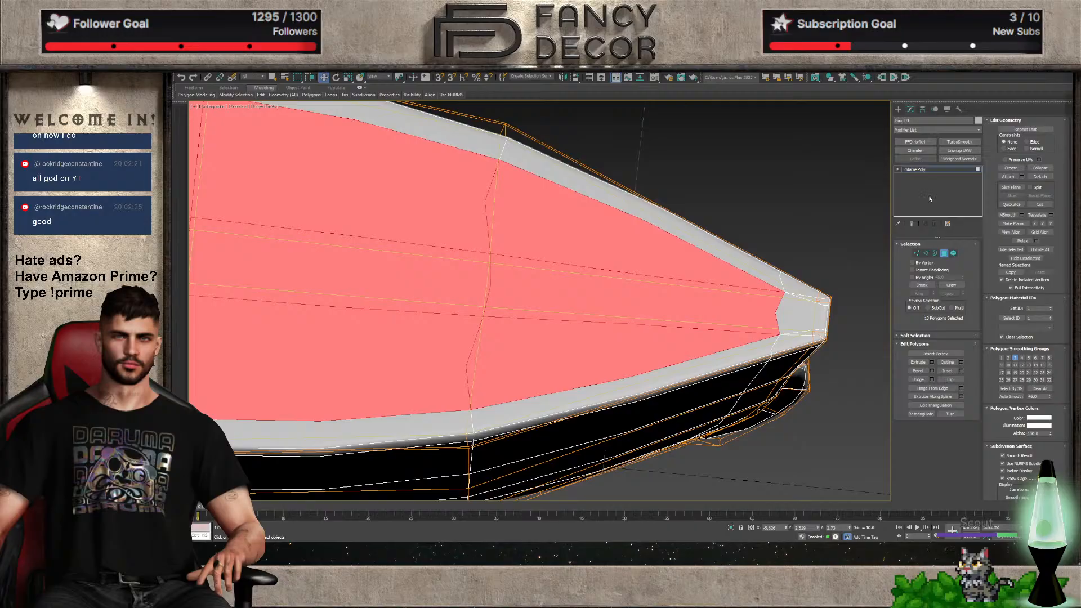
Extrude the inner deck polygons slightly downward and fine-tune the depth in the front view
{"action": "left_click", "coordinate": [931, 363]}
{"action": "left_click_drag", "start_coordinate": [563, 339], "coordinate": [564, 360]}
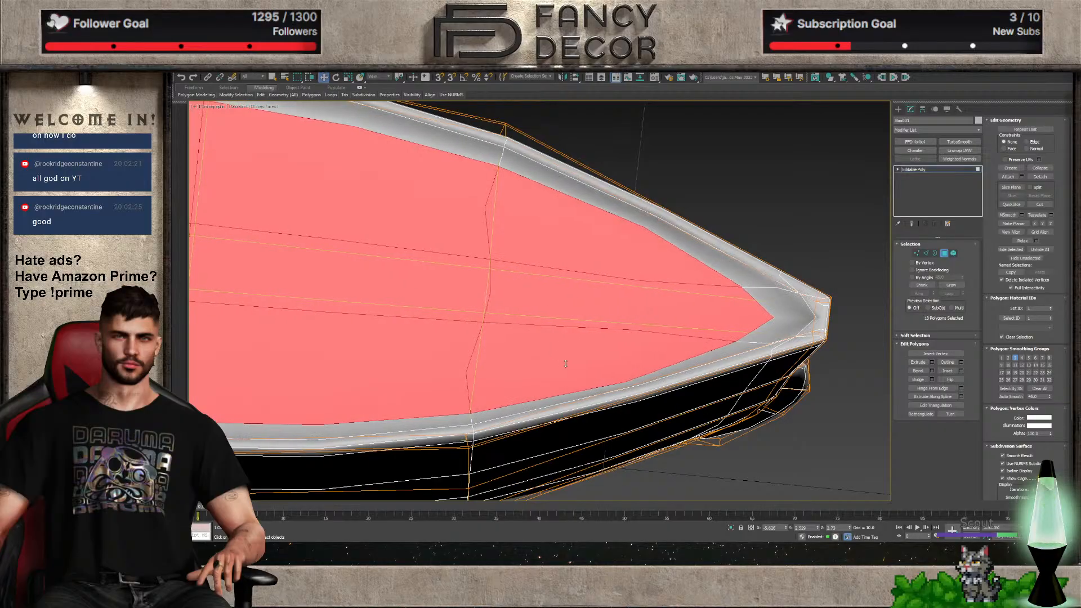
{"action": "key", "text": "f"}
{"action": "scroll", "coordinate": [771, 370], "scroll_direction": "up", "scroll_amount": 5}
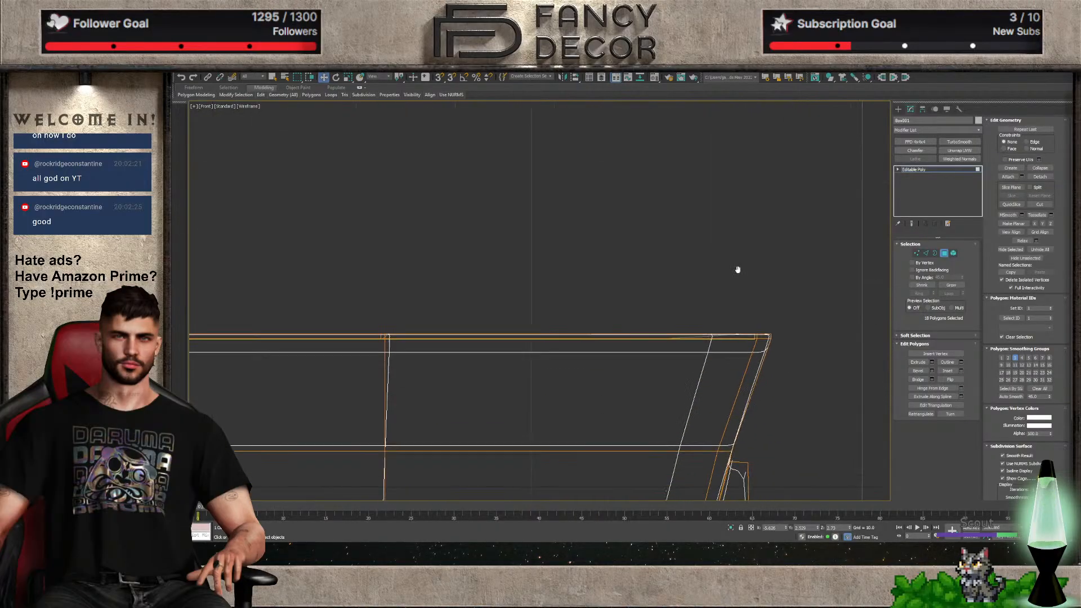
{"action": "left_click_drag", "start_coordinate": [546, 319], "coordinate": [549, 305]}
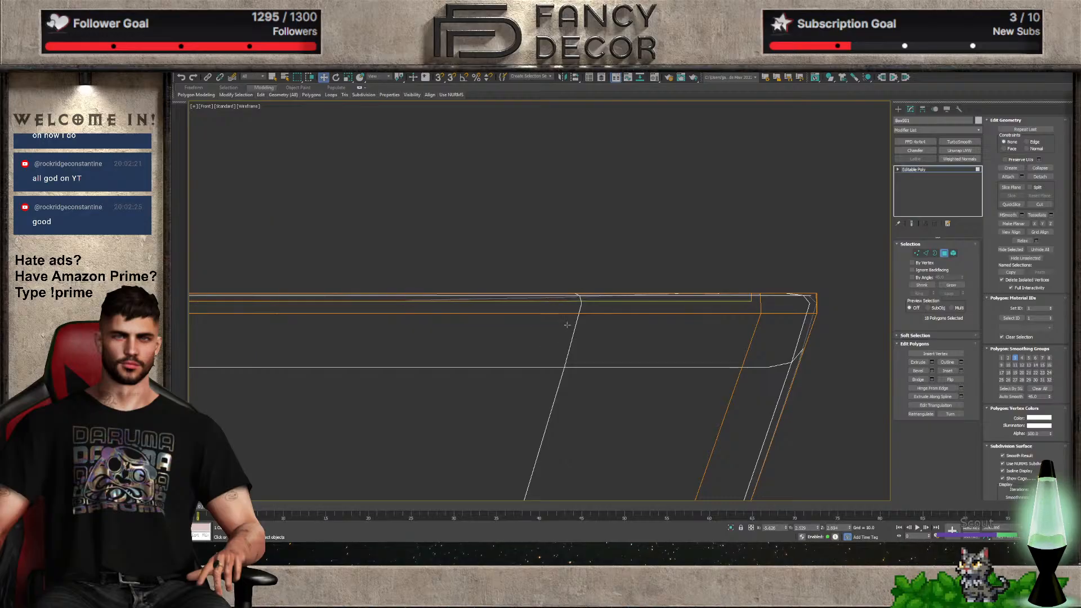
Extrude the deck floor downward twice more to deepen the recess, keeping the last extrusion very shallow
{"action": "left_click", "coordinate": [932, 363]}
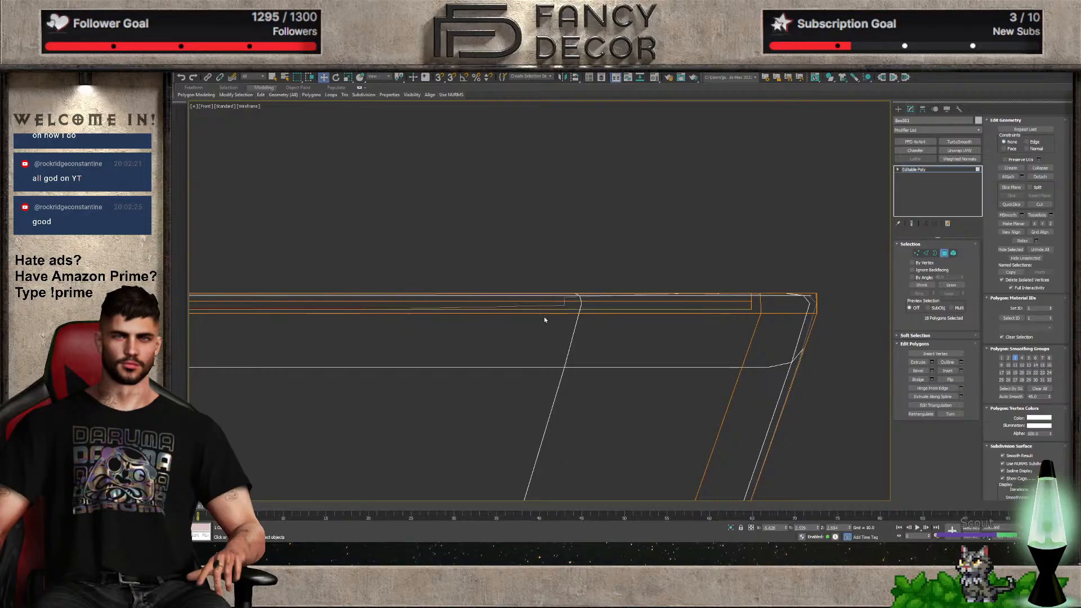
{"action": "left_click_drag", "start_coordinate": [544, 319], "coordinate": [542, 343]}
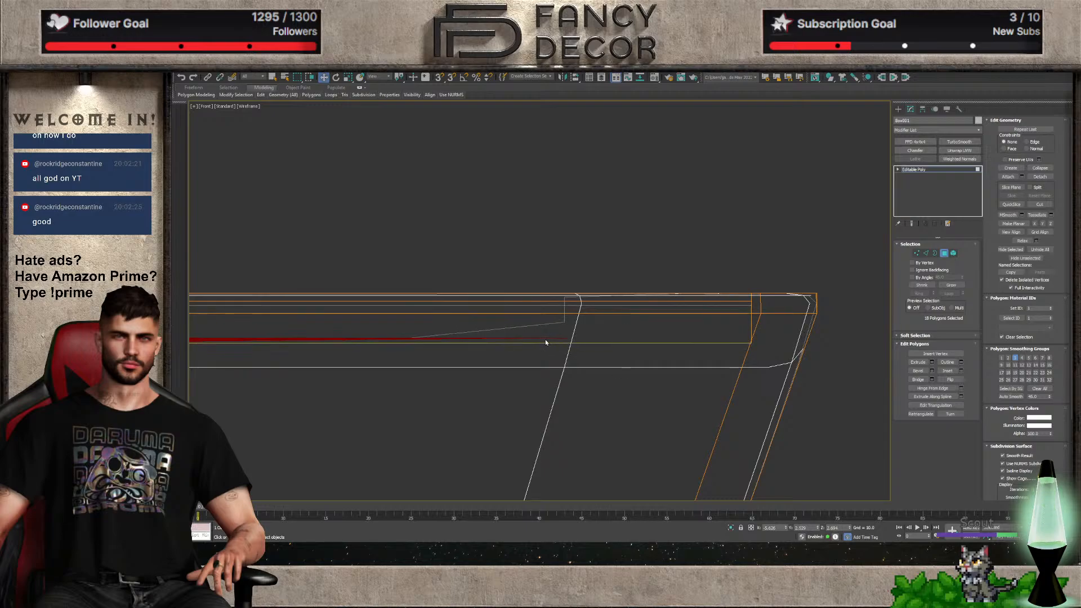
{"action": "left_click", "coordinate": [931, 363]}
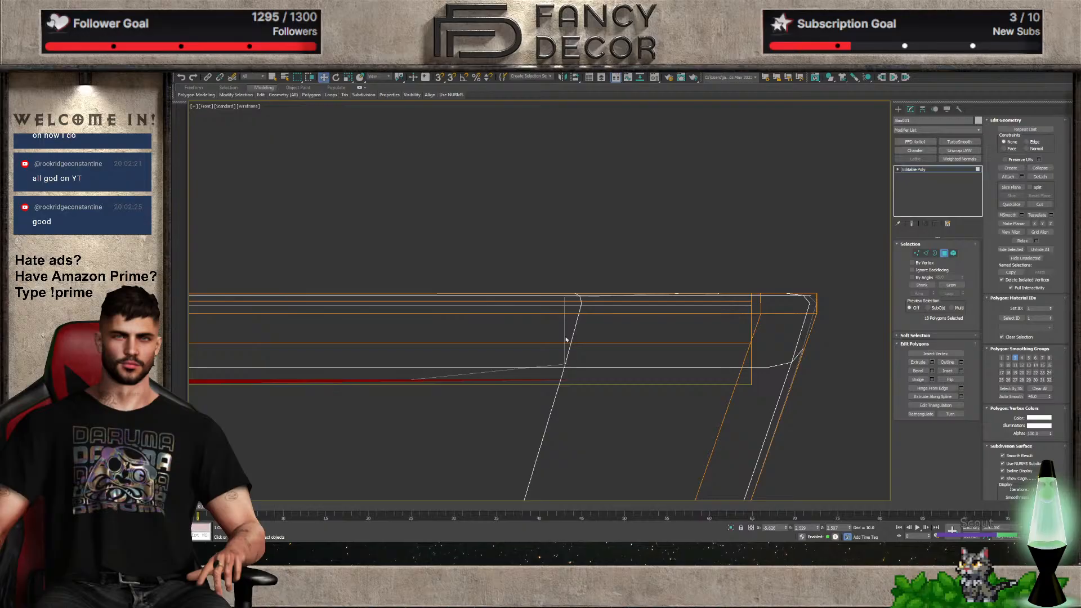
{"action": "left_click_drag", "start_coordinate": [544, 321], "coordinate": [561, 286]}
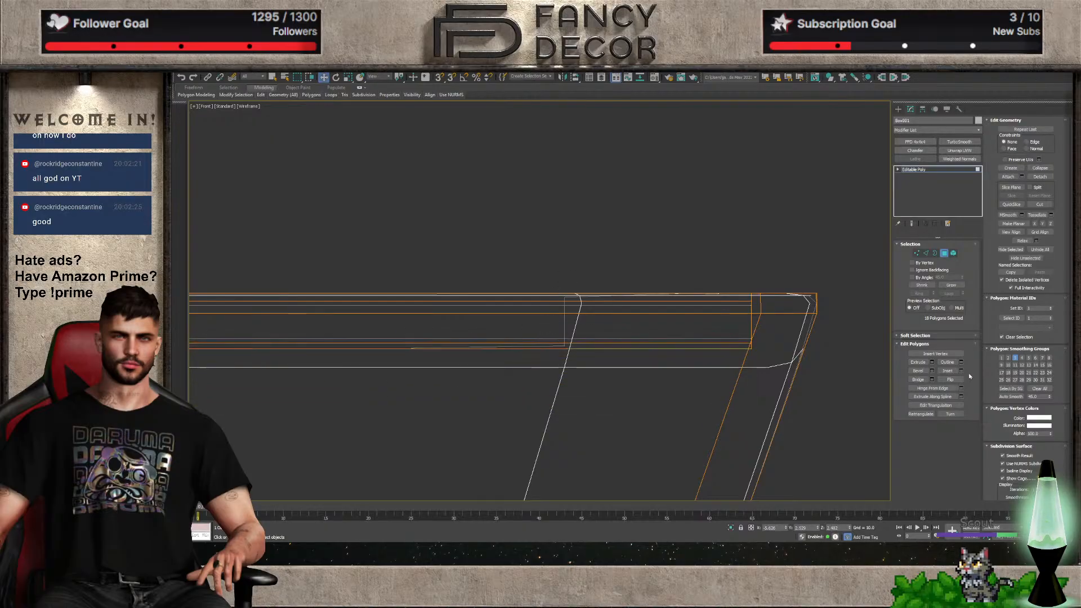
Inset the recessed deck floor by a small amount, judging it at the bow in the shaded top view
{"action": "key", "text": "t"}
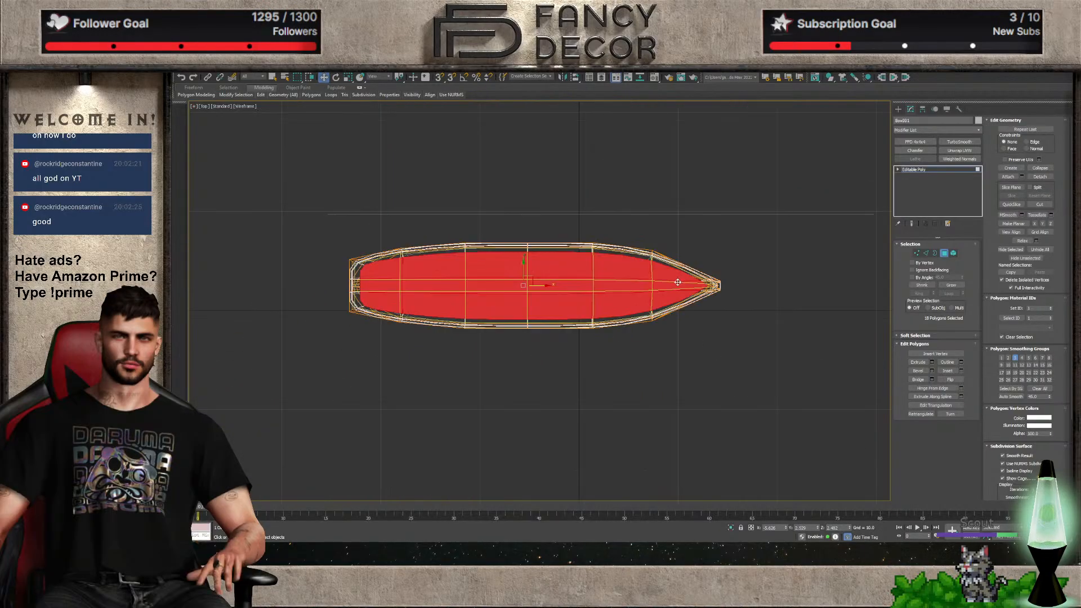
{"action": "scroll", "coordinate": [677, 282], "scroll_direction": "up", "scroll_amount": 8}
{"action": "key", "text": "F3"}
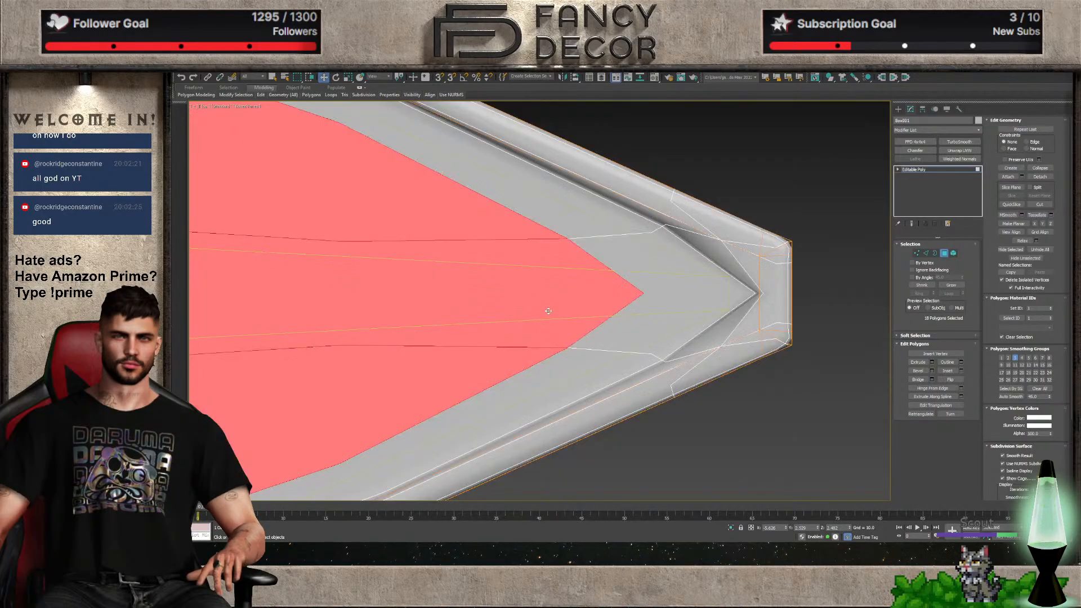
{"action": "left_click_drag", "start_coordinate": [545, 318], "coordinate": [555, 320]}
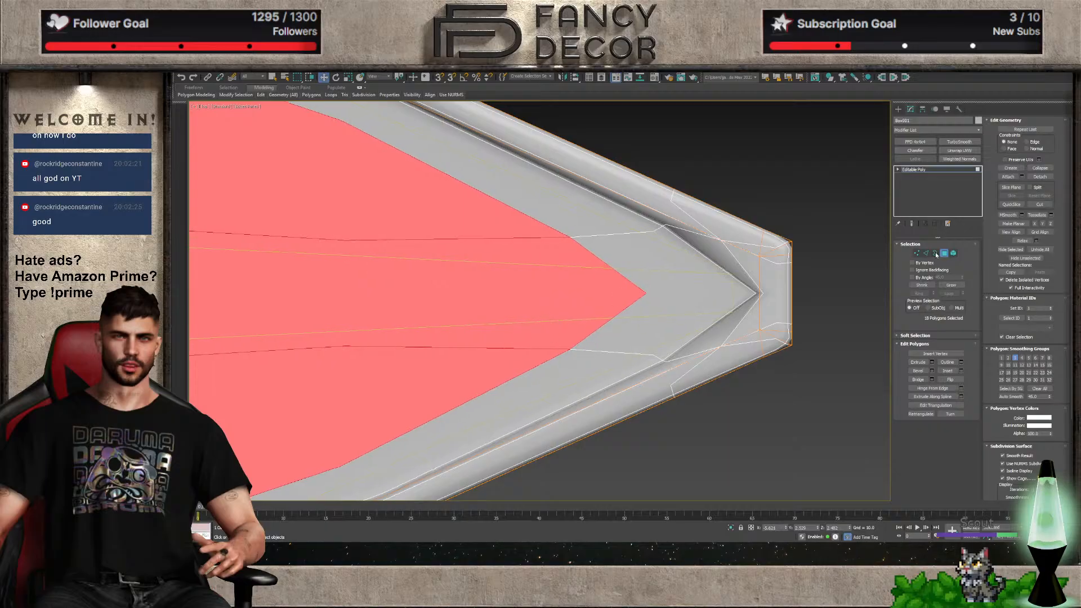
Leave polygon editing, inspect the smoothed hull with its recessed deck against the reference photo, and reselect the hull
{"action": "left_click", "coordinate": [944, 254]}
{"action": "left_click", "coordinate": [838, 297]}
{"action": "scroll", "coordinate": [827, 298], "scroll_direction": "down", "scroll_amount": 10}
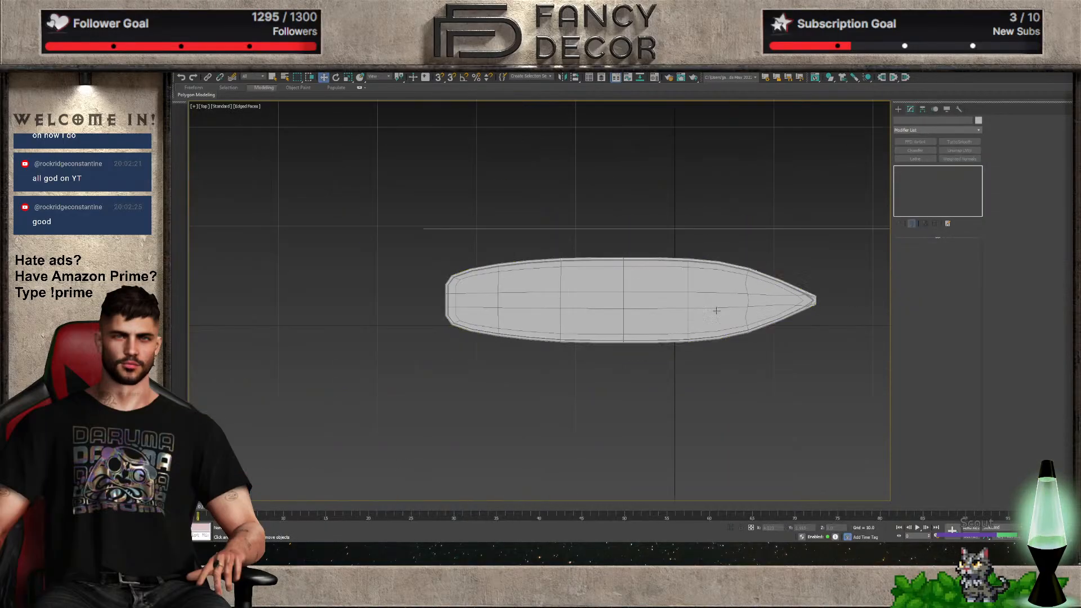
{"action": "middle_click_drag", "start_coordinate": [815, 301], "coordinate": [790, 354], "text": "alt"}
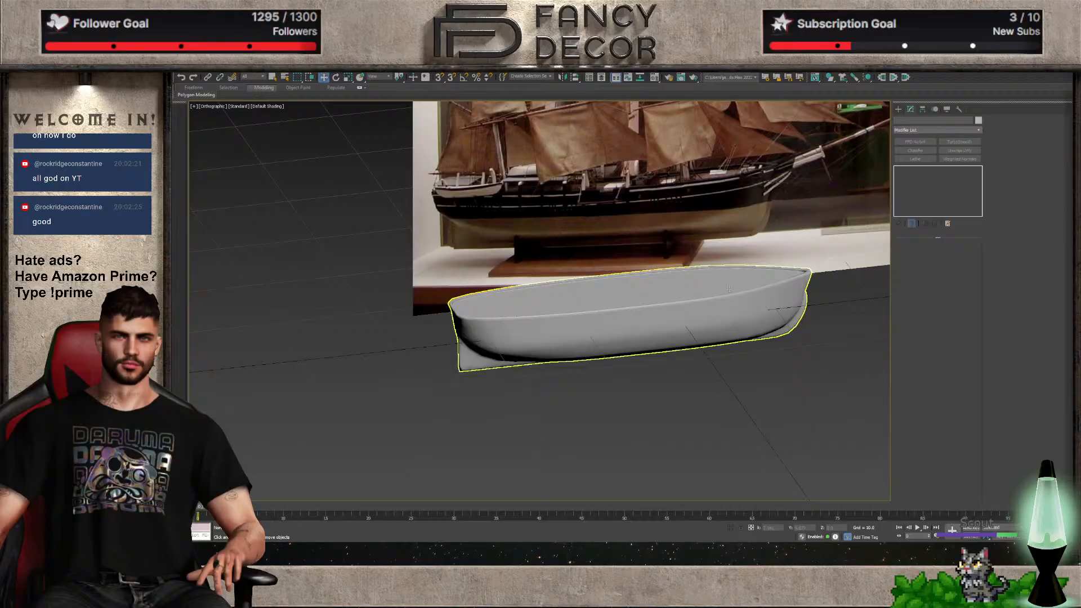
{"action": "scroll", "coordinate": [791, 356], "scroll_direction": "up", "scroll_amount": 5}
{"action": "left_click", "coordinate": [788, 361]}
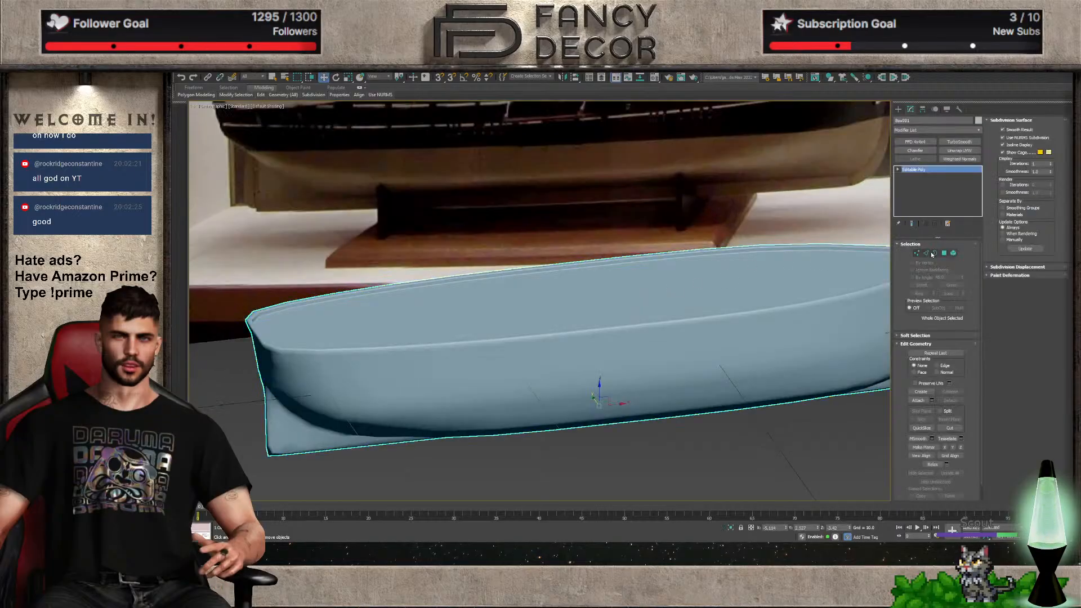
Select the recessed deck floor polygons, grow the selection once, raise them slightly along Z, and leave polygon editing
{"action": "left_click", "coordinate": [944, 253]}
{"action": "left_click", "coordinate": [806, 274]}
{"action": "double_click", "coordinate": [829, 270]}
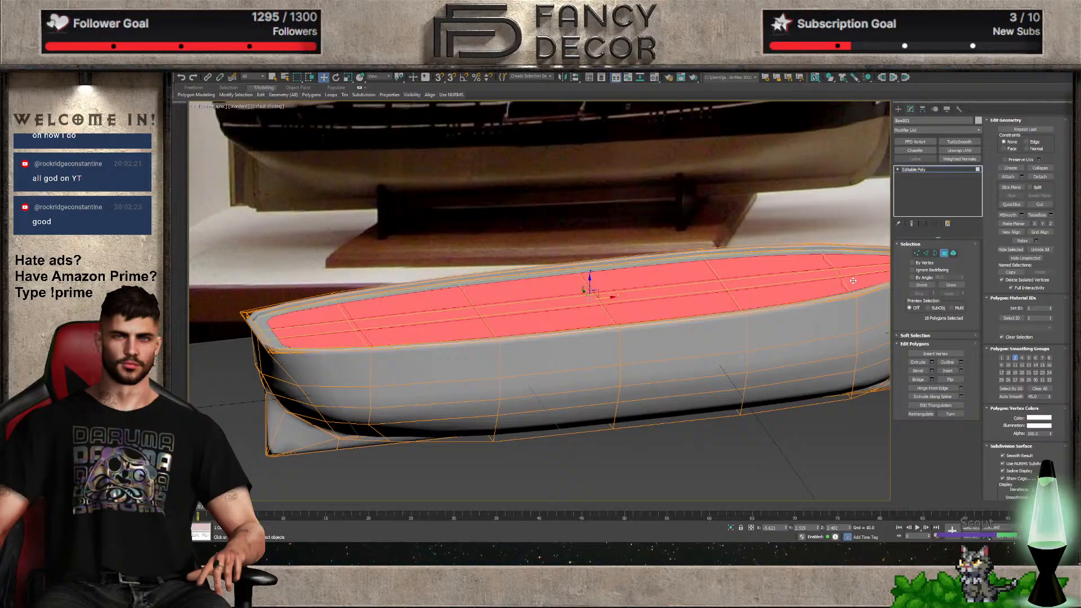
{"action": "scroll", "coordinate": [854, 279], "scroll_direction": "up", "scroll_amount": 4}
{"action": "left_click", "coordinate": [952, 285]}
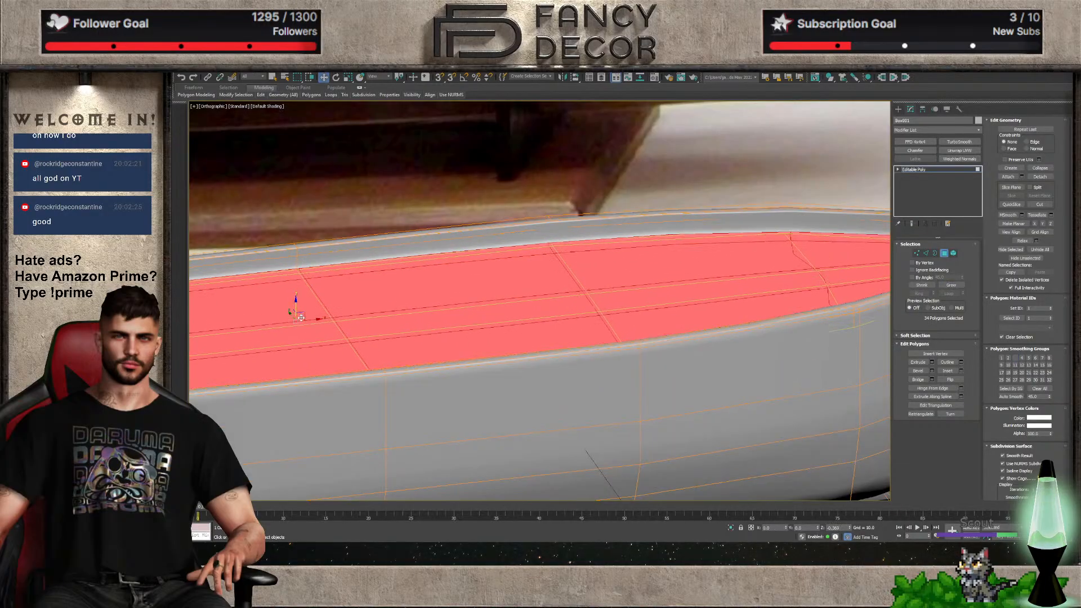
{"action": "scroll", "coordinate": [409, 296], "scroll_direction": "down", "scroll_amount": 5}
{"action": "middle_click_drag", "start_coordinate": [408, 297], "coordinate": [503, 304], "text": "alt"}
{"action": "scroll", "coordinate": [498, 304], "scroll_direction": "up", "scroll_amount": 4}
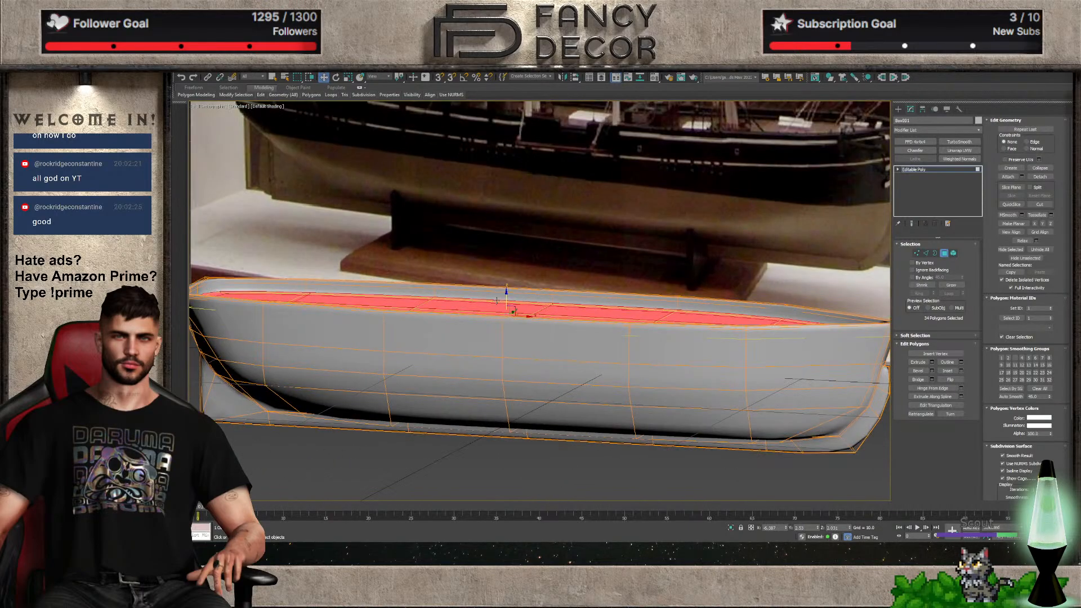
{"action": "left_click_drag", "start_coordinate": [500, 347], "coordinate": [500, 344]}
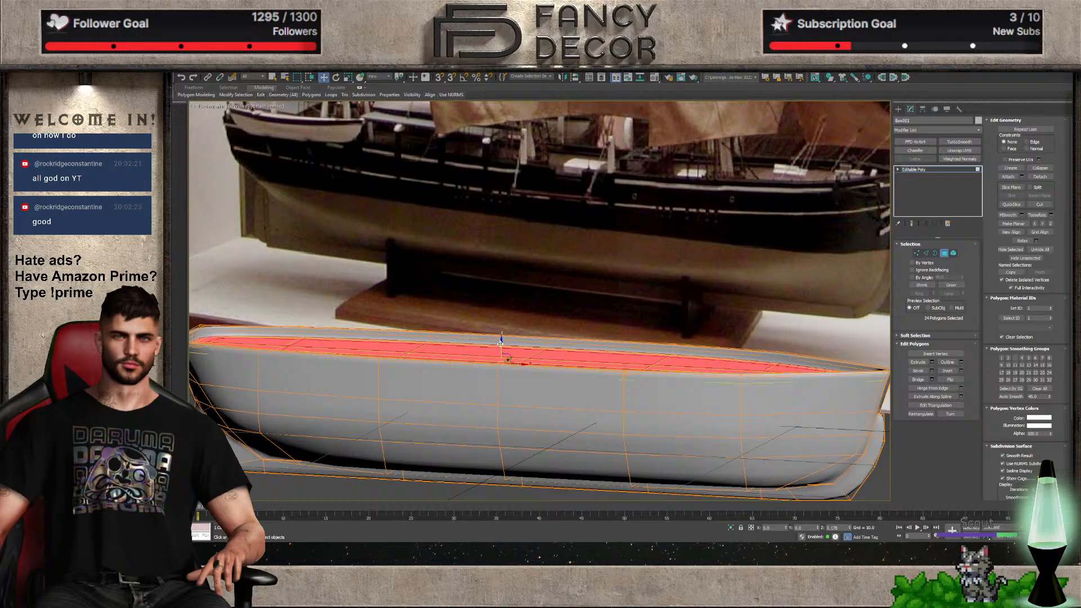
{"action": "left_click", "coordinate": [941, 252]}
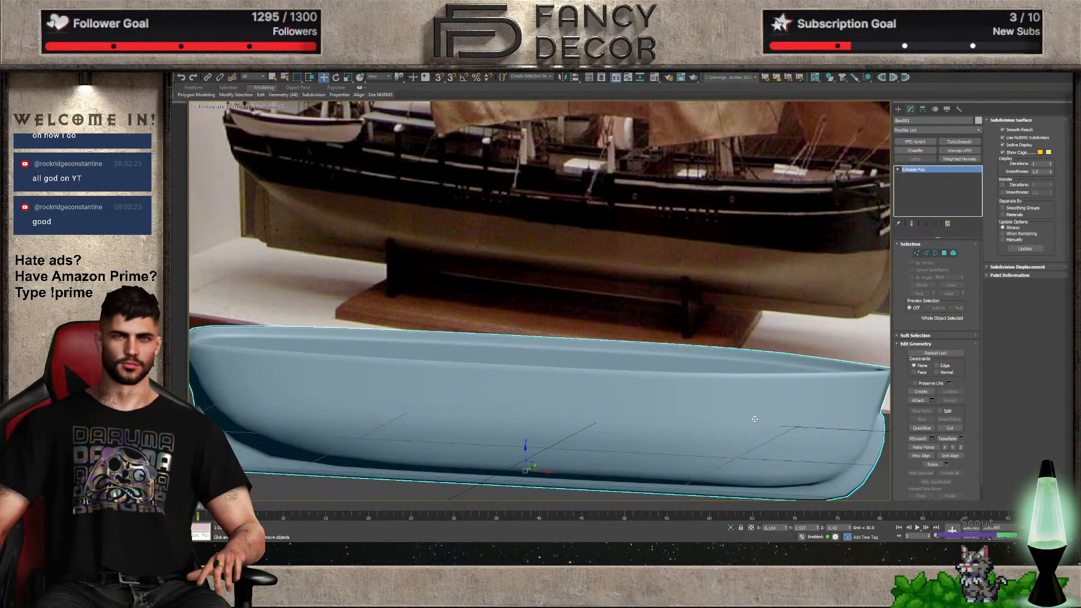
Insert a SwiftLoop edge loop just below the hull's top rim in the front view, and leave edge editing
{"action": "key", "text": "F4"}
{"action": "key", "text": "F4"}
{"action": "scroll", "coordinate": [753, 406], "scroll_direction": "down", "scroll_amount": 4}
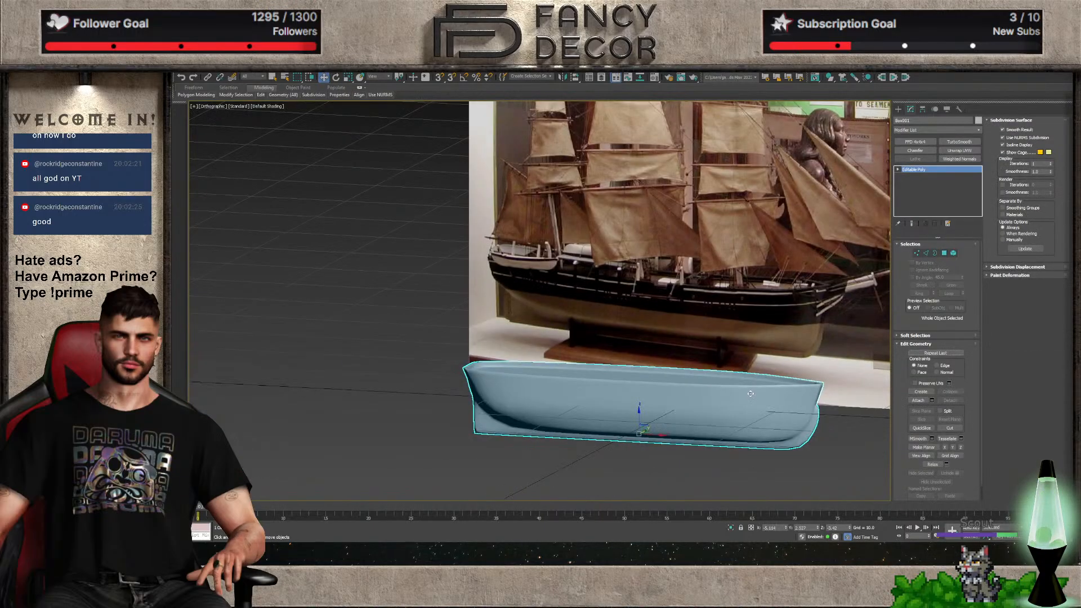
{"action": "left_click", "coordinate": [926, 253]}
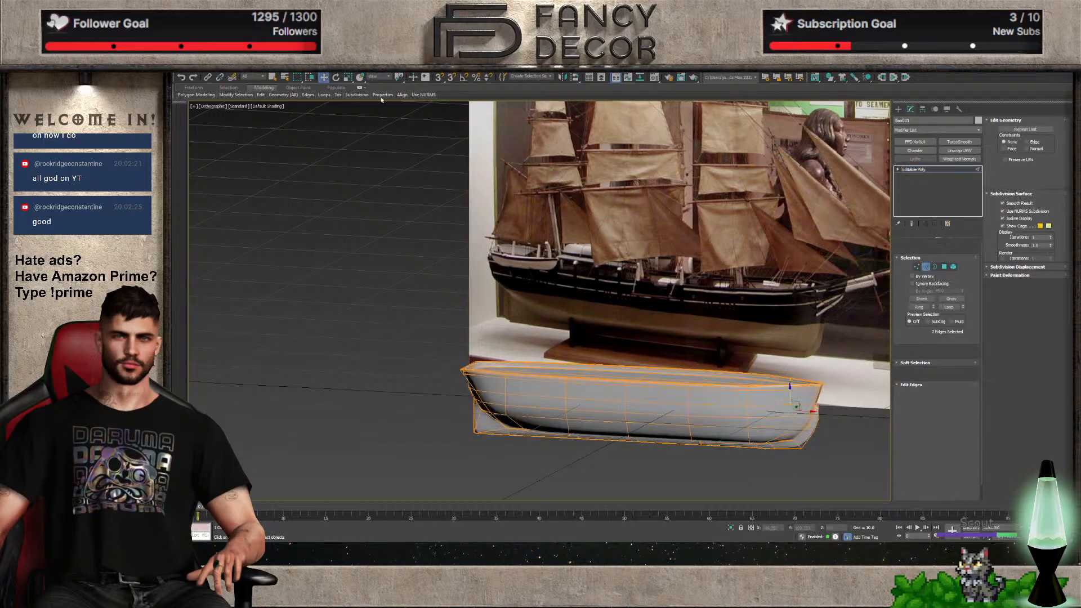
{"action": "left_click", "coordinate": [311, 118]}
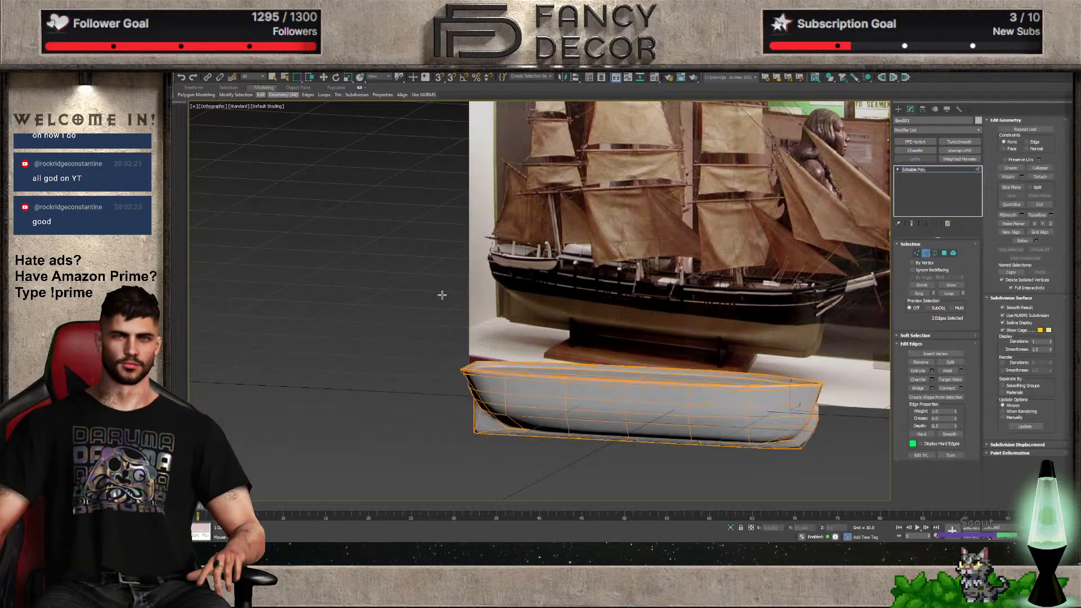
{"action": "scroll", "coordinate": [463, 370], "scroll_direction": "up", "scroll_amount": 6}
{"action": "key", "text": "f"}
{"action": "scroll", "coordinate": [787, 375], "scroll_direction": "up", "scroll_amount": 4}
{"action": "scroll", "coordinate": [793, 372], "scroll_direction": "up", "scroll_amount": 3}
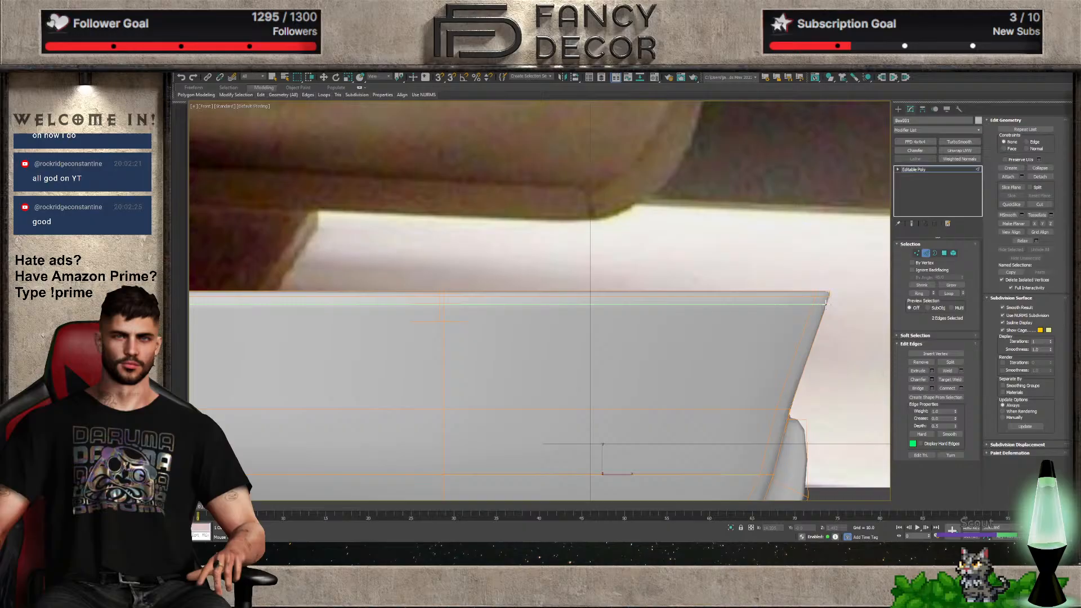
{"action": "left_click", "coordinate": [824, 304]}
{"action": "left_click", "coordinate": [854, 313]}
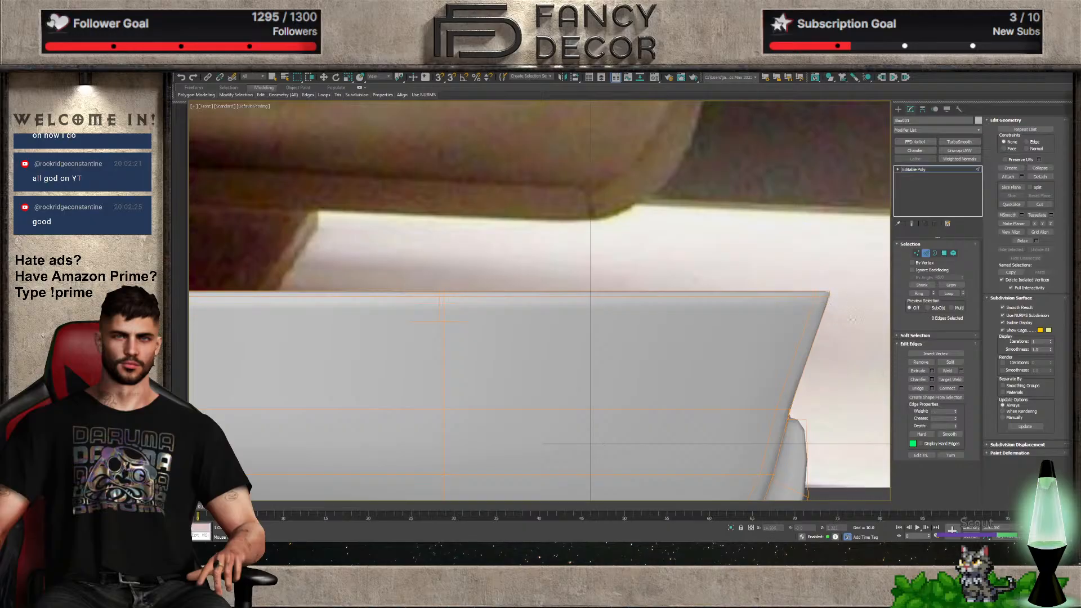
{"action": "key", "text": "w"}
{"action": "key", "text": "2"}
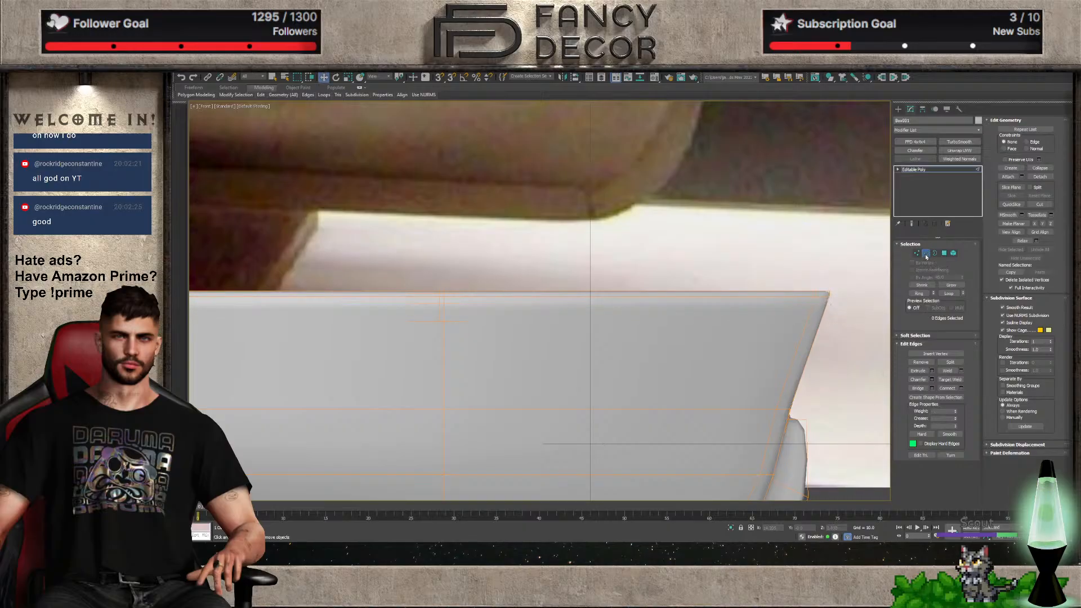
Raise the hull in the front view until its keel sits at the reference photo's lower edge, and deselect it
{"action": "key", "text": "z"}
{"action": "scroll", "coordinate": [773, 333], "scroll_direction": "down", "scroll_amount": 2}
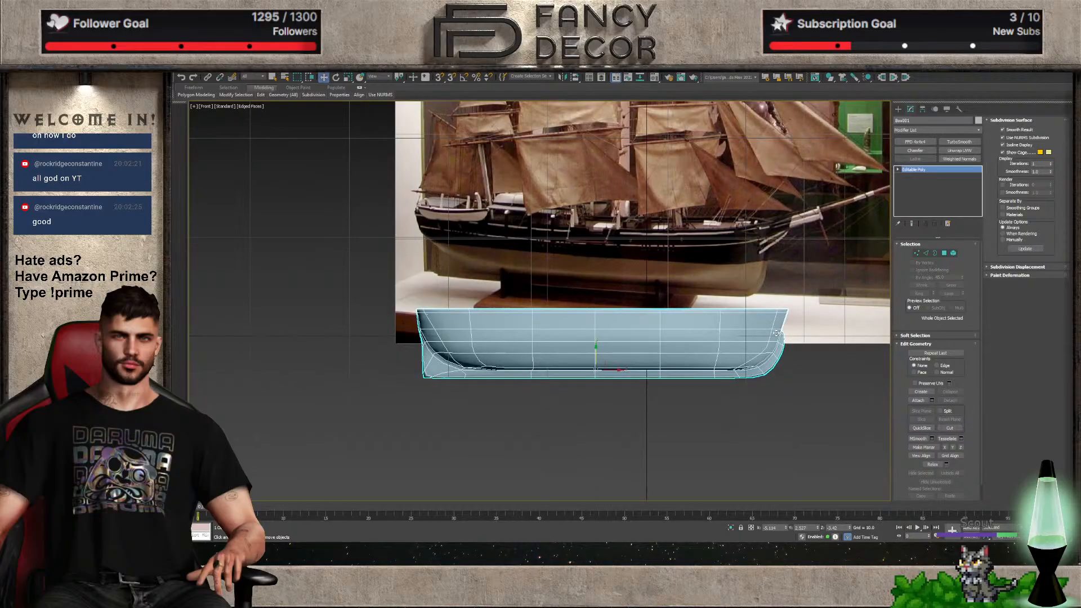
{"action": "middle_click_drag", "start_coordinate": [767, 335], "coordinate": [768, 378], "text": "alt"}
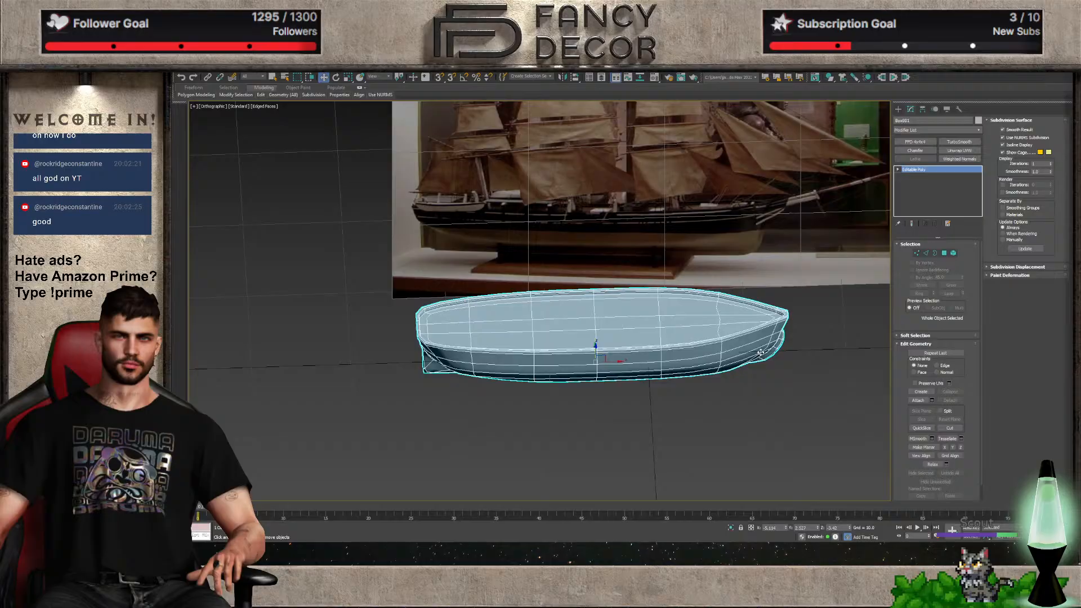
{"action": "key", "text": "f"}
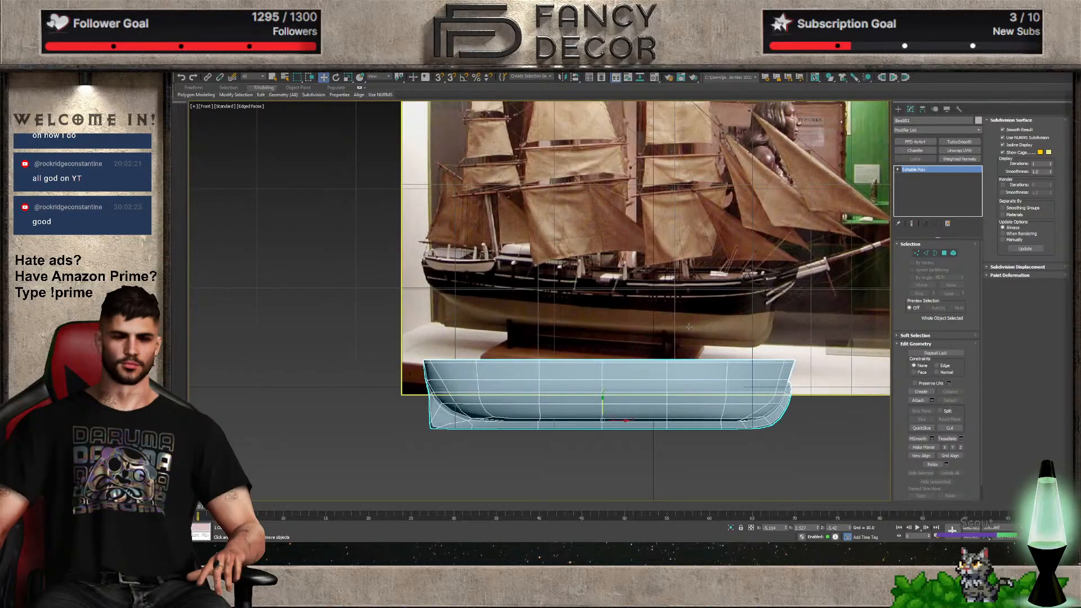
{"action": "scroll", "coordinate": [680, 319], "scroll_direction": "down", "scroll_amount": 2}
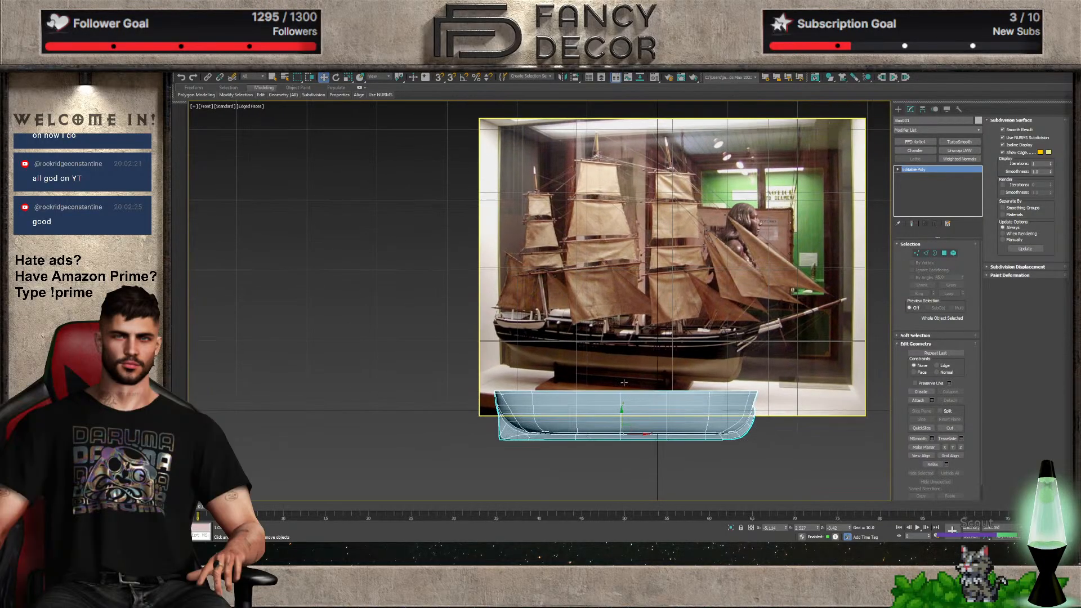
{"action": "mouse_move", "coordinate": [631, 372]}
{"action": "left_mouse_down"}
{"action": "mouse_move", "coordinate": [632, 345]}
{"action": "mouse_move", "coordinate": [633, 388]}
{"action": "left_mouse_up"}
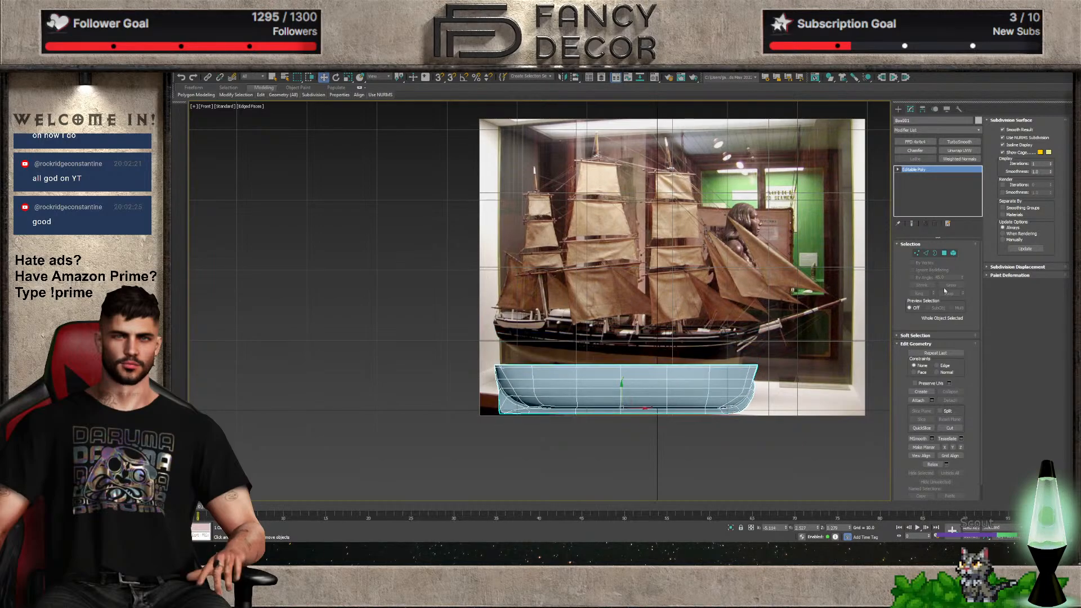
{"action": "left_click", "coordinate": [729, 462]}
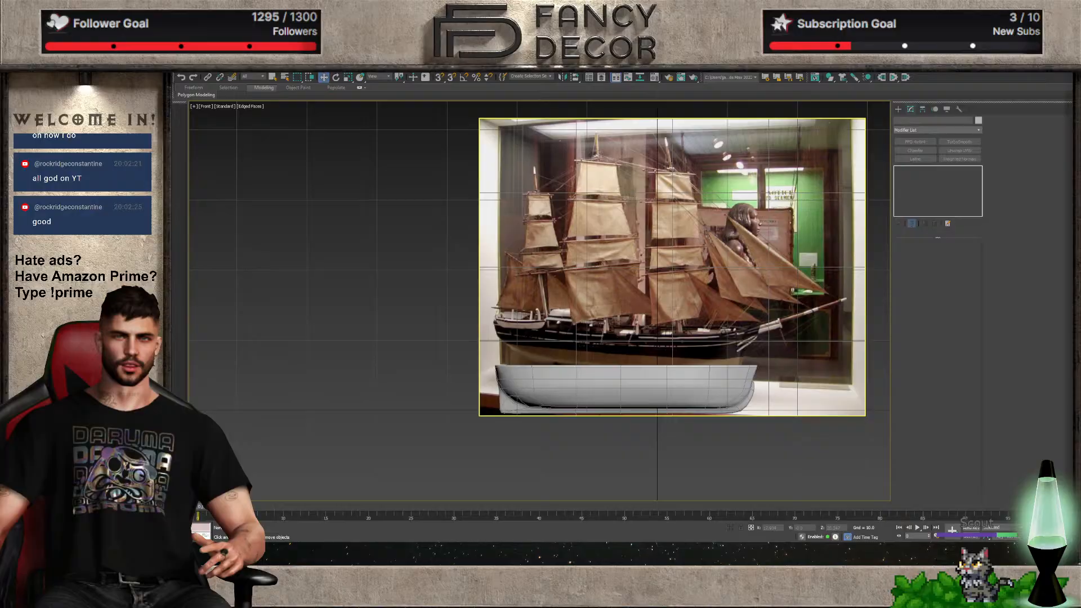
Examine the masts, yards, sails, rigging and bowsprit of the reference ship up close in the front view
{"action": "left_click", "coordinate": [712, 296]}
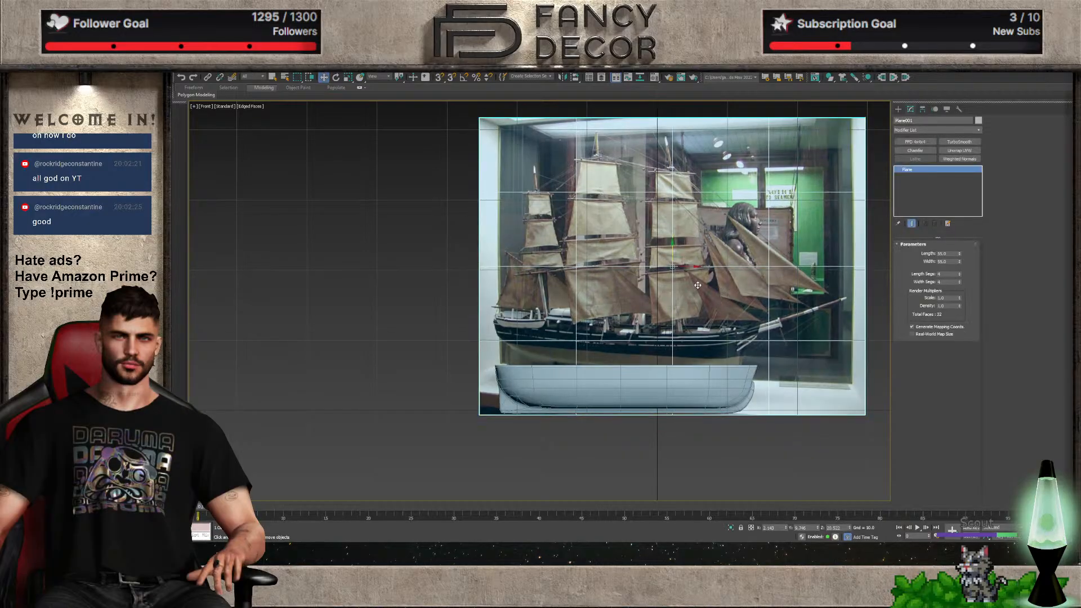
{"action": "scroll", "coordinate": [700, 287], "scroll_direction": "up", "scroll_amount": 4}
{"action": "scroll", "coordinate": [700, 286], "scroll_direction": "up", "scroll_amount": 3}
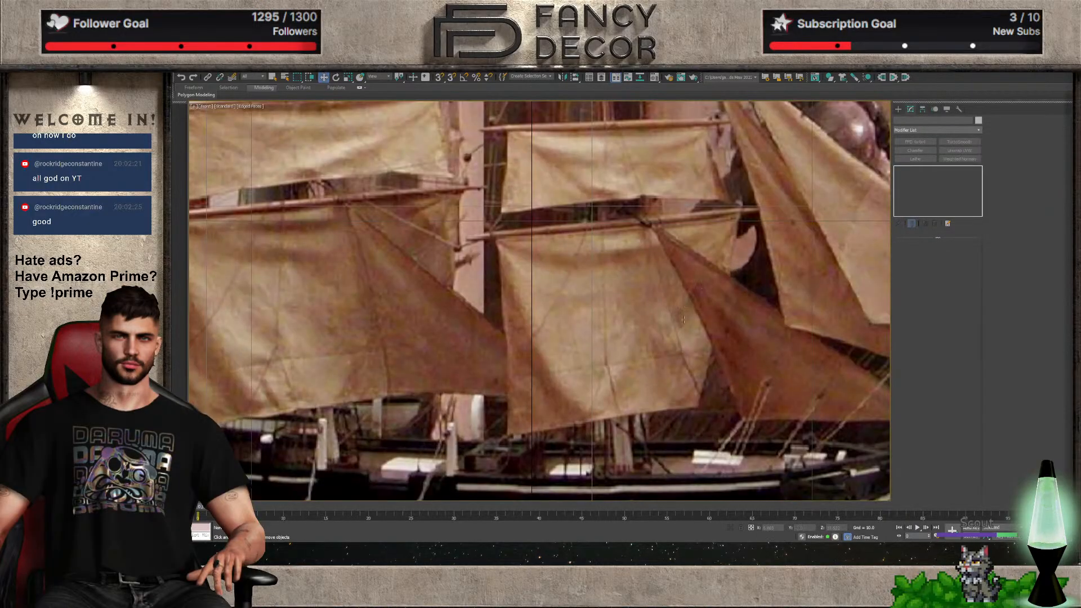
{"action": "scroll", "coordinate": [771, 412], "scroll_direction": "up", "scroll_amount": 5}
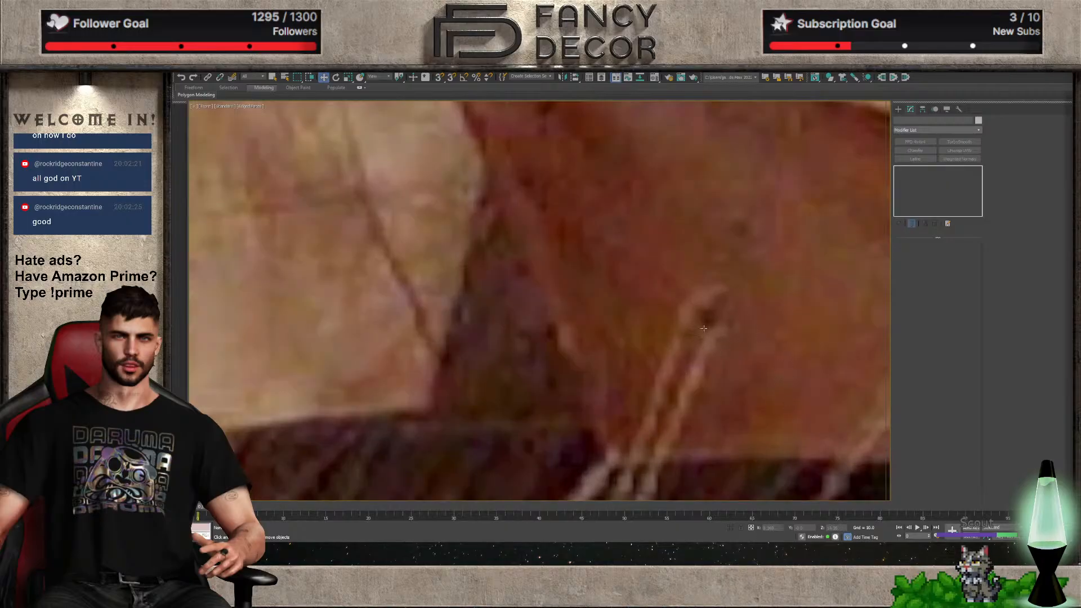
{"action": "scroll", "coordinate": [710, 353], "scroll_direction": "down", "scroll_amount": 10}
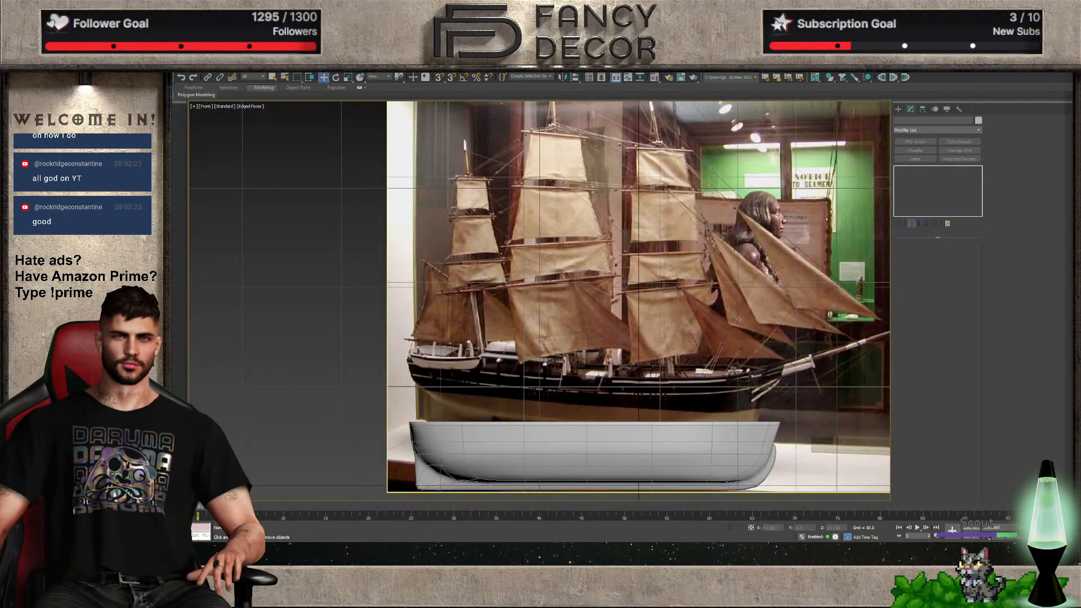
{"action": "middle_click_drag", "start_coordinate": [736, 336], "coordinate": [763, 383]}
{"action": "scroll", "coordinate": [778, 335], "scroll_direction": "up", "scroll_amount": 8}
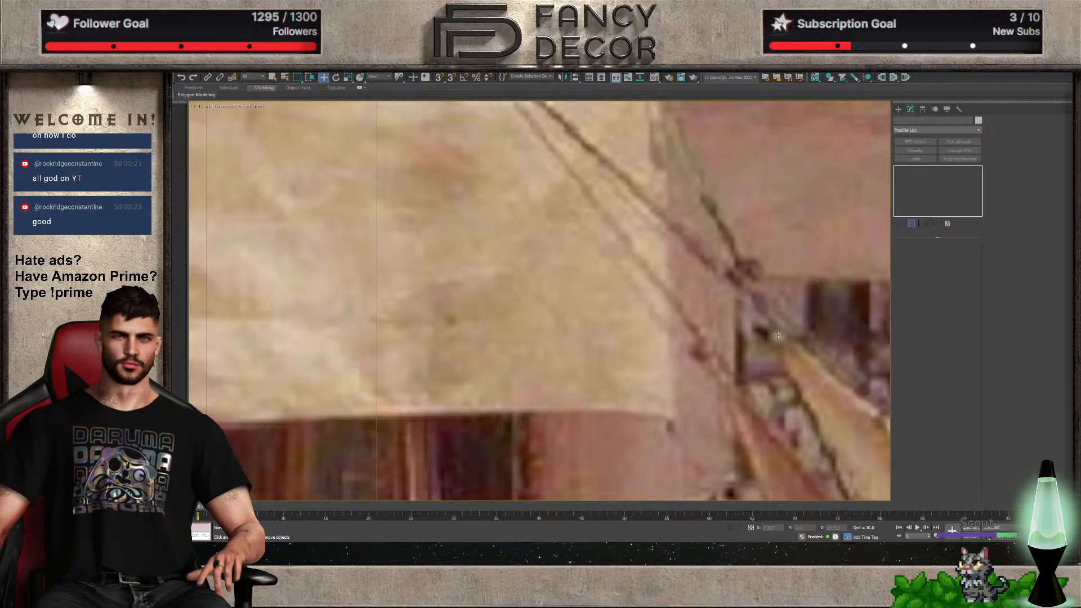
{"action": "scroll", "coordinate": [777, 335], "scroll_direction": "down", "scroll_amount": 5}
{"action": "scroll", "coordinate": [672, 299], "scroll_direction": "down", "scroll_amount": 3}
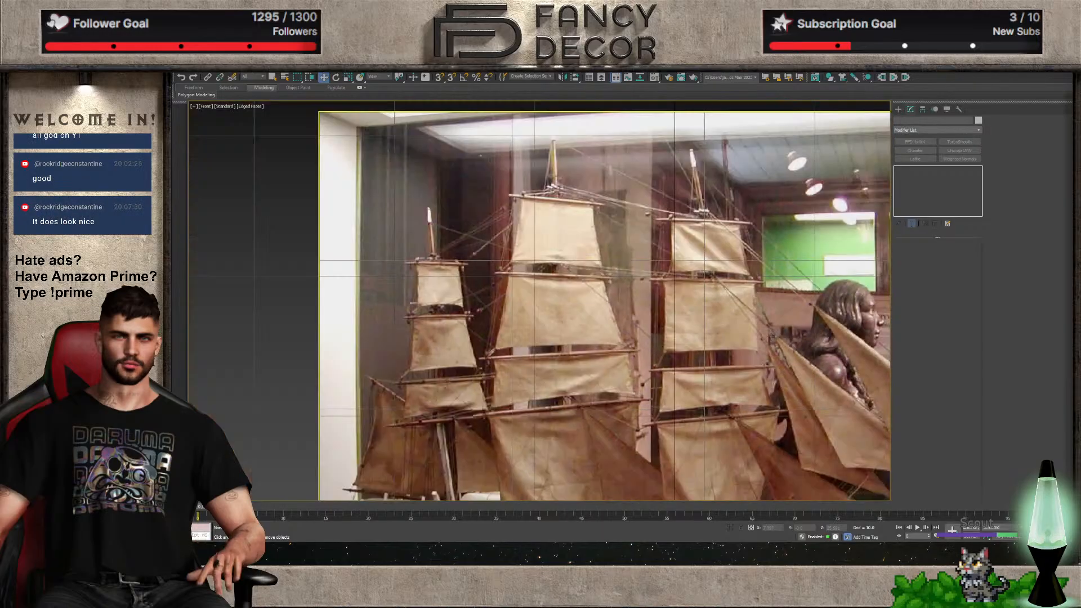
{"action": "middle_click_drag", "start_coordinate": [672, 299], "coordinate": [729, 322]}
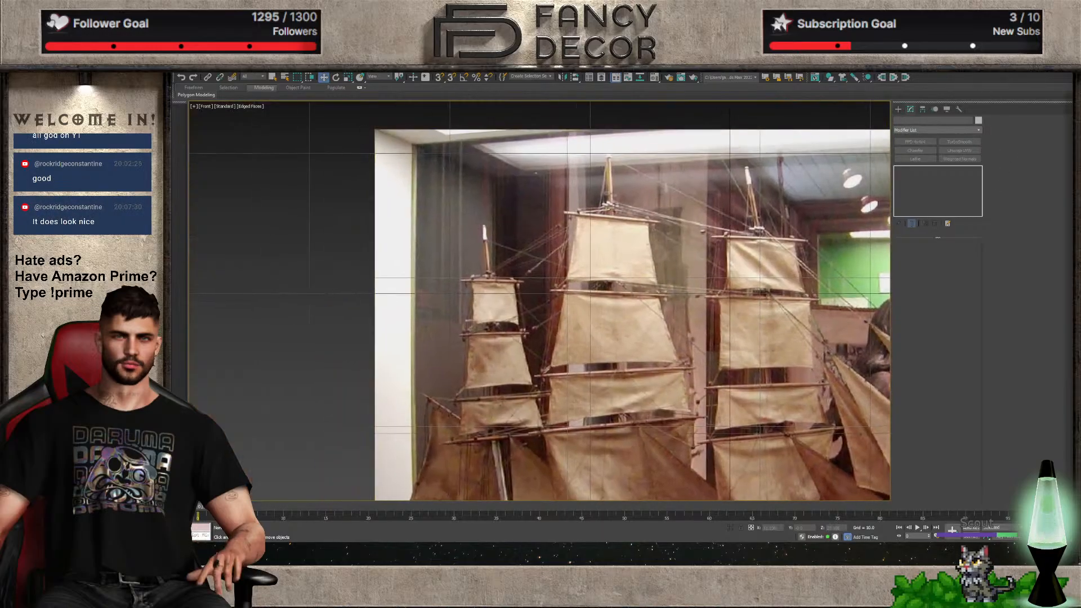
{"action": "scroll", "coordinate": [649, 278], "scroll_direction": "up", "scroll_amount": 8}
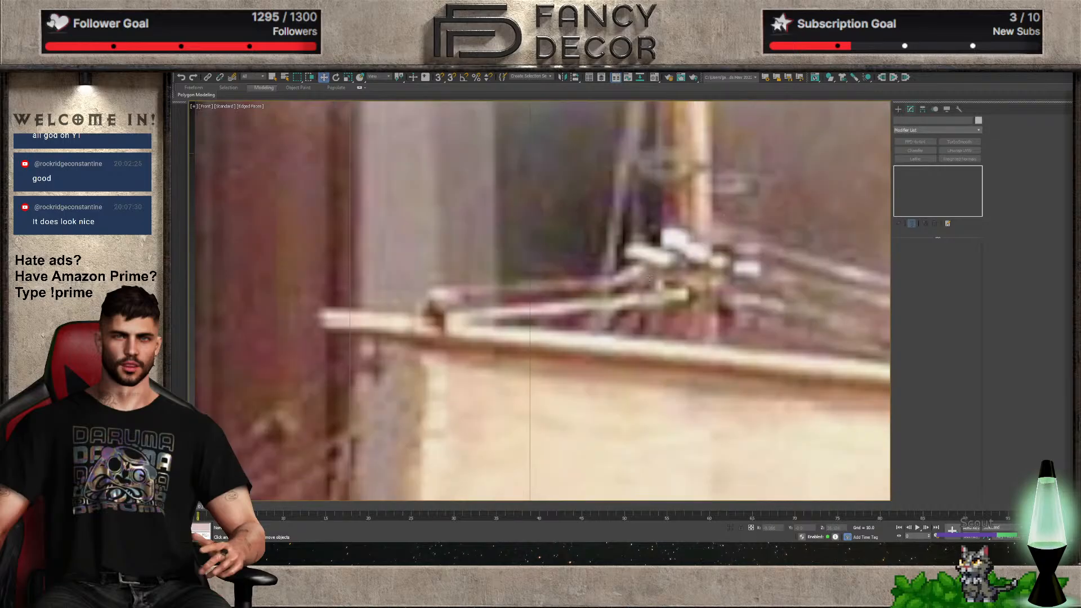
{"action": "scroll", "coordinate": [798, 261], "scroll_direction": "down", "scroll_amount": 10}
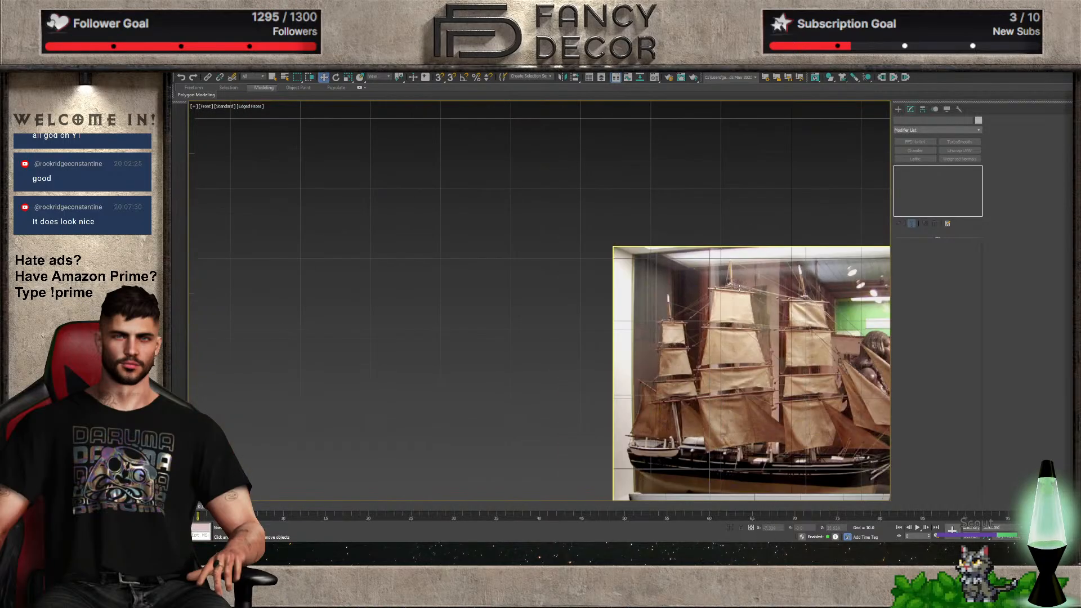
{"action": "scroll", "coordinate": [875, 338], "scroll_direction": "up", "scroll_amount": 3}
{"action": "scroll", "coordinate": [875, 337], "scroll_direction": "down", "scroll_amount": 2}
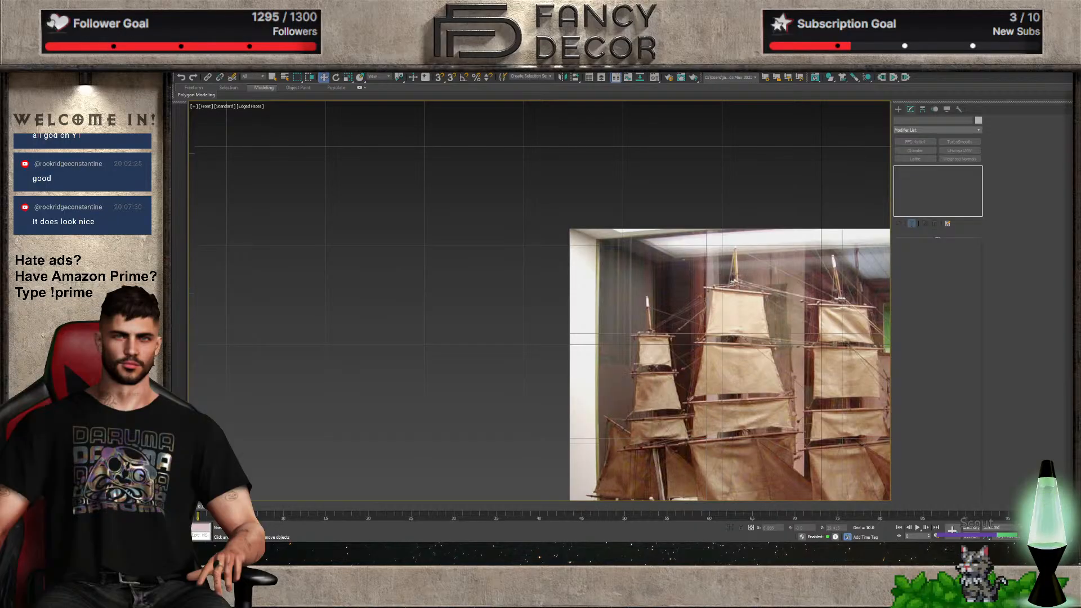
{"action": "scroll", "coordinate": [785, 357], "scroll_direction": "down", "scroll_amount": 7}
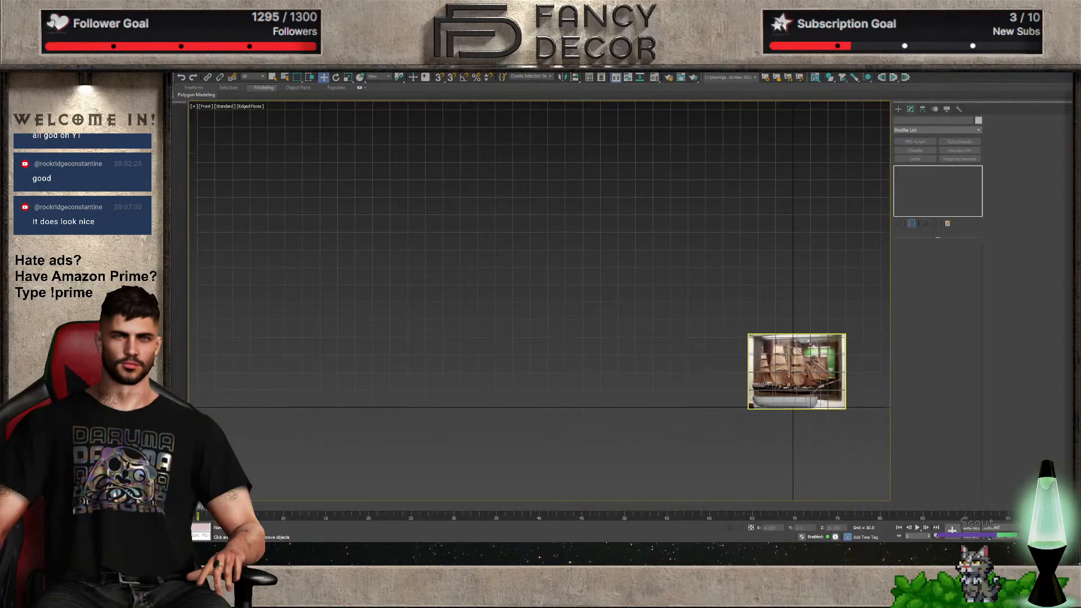
{"action": "scroll", "coordinate": [785, 358], "scroll_direction": "up", "scroll_amount": 4}
{"action": "middle_click_drag", "start_coordinate": [807, 385], "coordinate": [731, 314]}
{"action": "scroll", "coordinate": [737, 360], "scroll_direction": "up", "scroll_amount": 5}
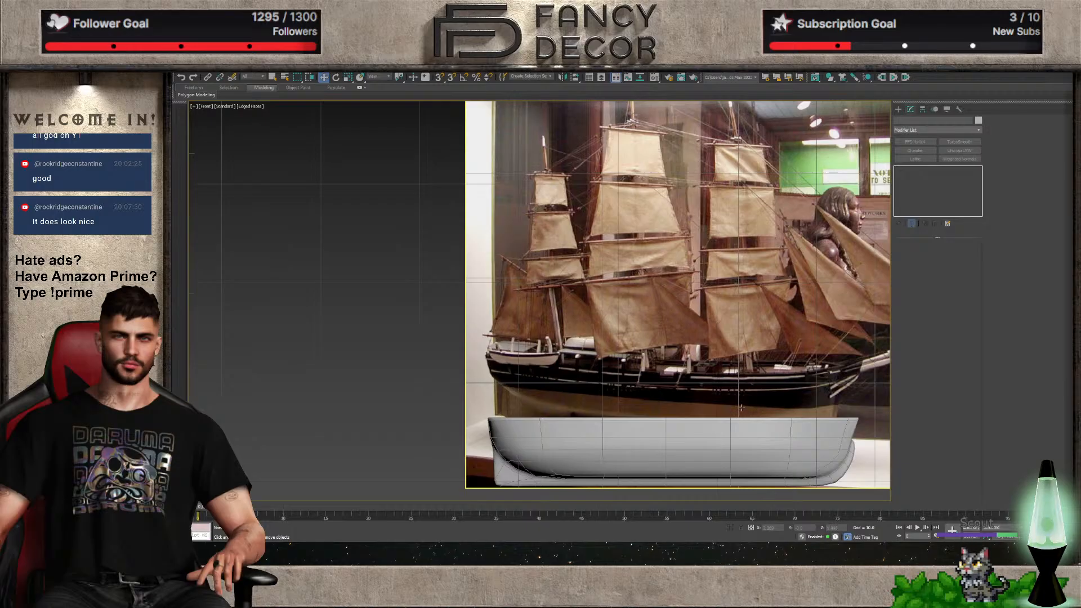
{"action": "middle_click_drag", "start_coordinate": [805, 407], "coordinate": [734, 418]}
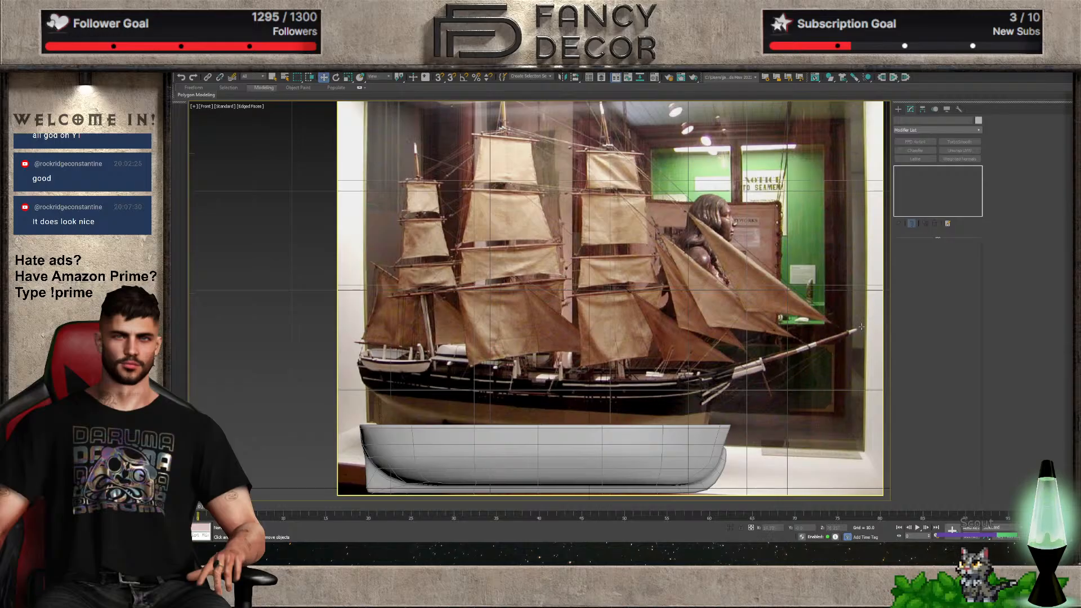
{"action": "scroll", "coordinate": [856, 332], "scroll_direction": "up", "scroll_amount": 5}
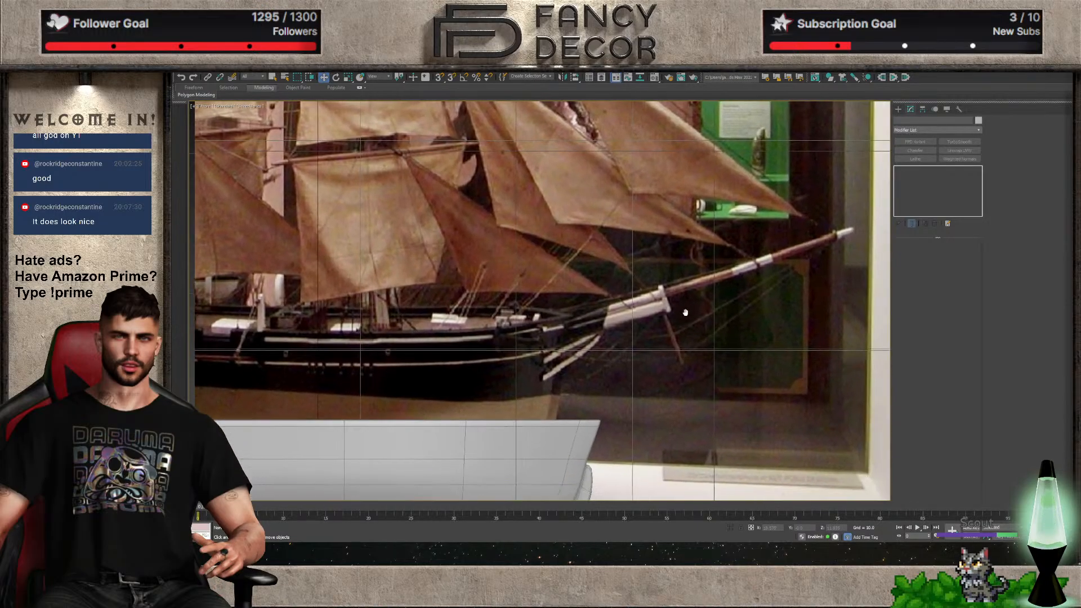
{"action": "middle_click_drag", "start_coordinate": [685, 312], "coordinate": [676, 312]}
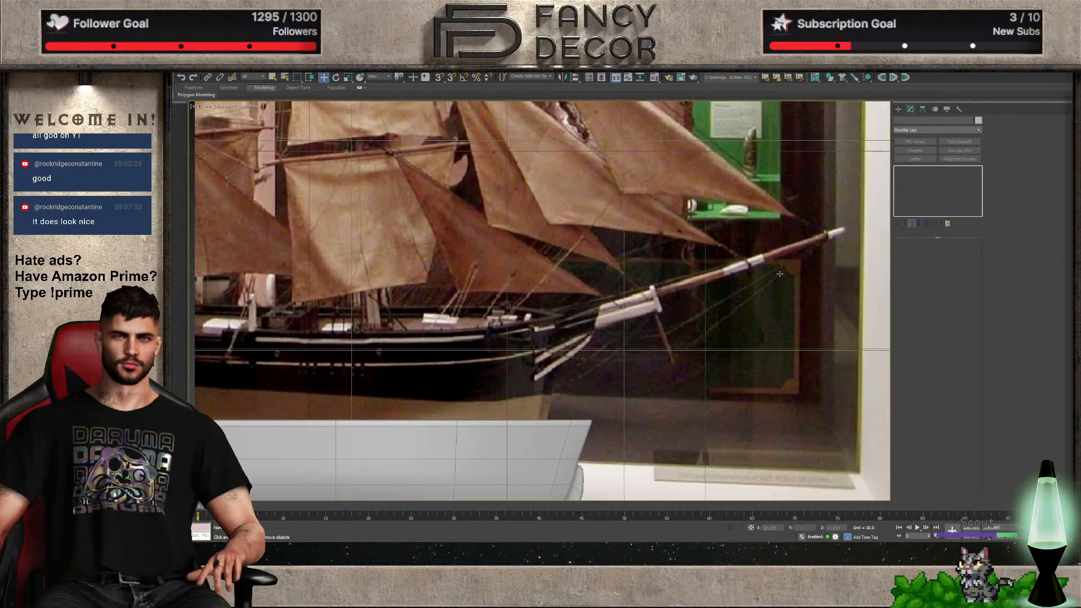
{"action": "scroll", "coordinate": [596, 326], "scroll_direction": "down", "scroll_amount": 2}
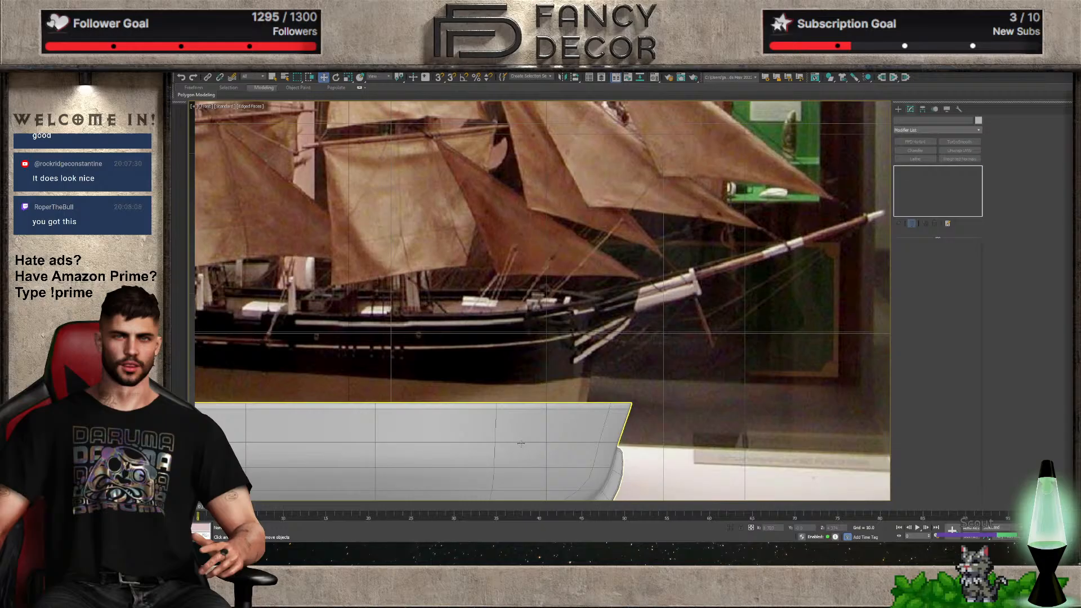
Select the hull and move it up in the front view so it overlays the hull of the ship in the photo
{"action": "left_click", "coordinate": [410, 413]}
{"action": "scroll", "coordinate": [410, 413], "scroll_direction": "down", "scroll_amount": 3}
{"action": "left_click_drag", "start_coordinate": [410, 413], "coordinate": [417, 386]}
{"action": "key", "text": "r"}
{"action": "key", "text": "w"}
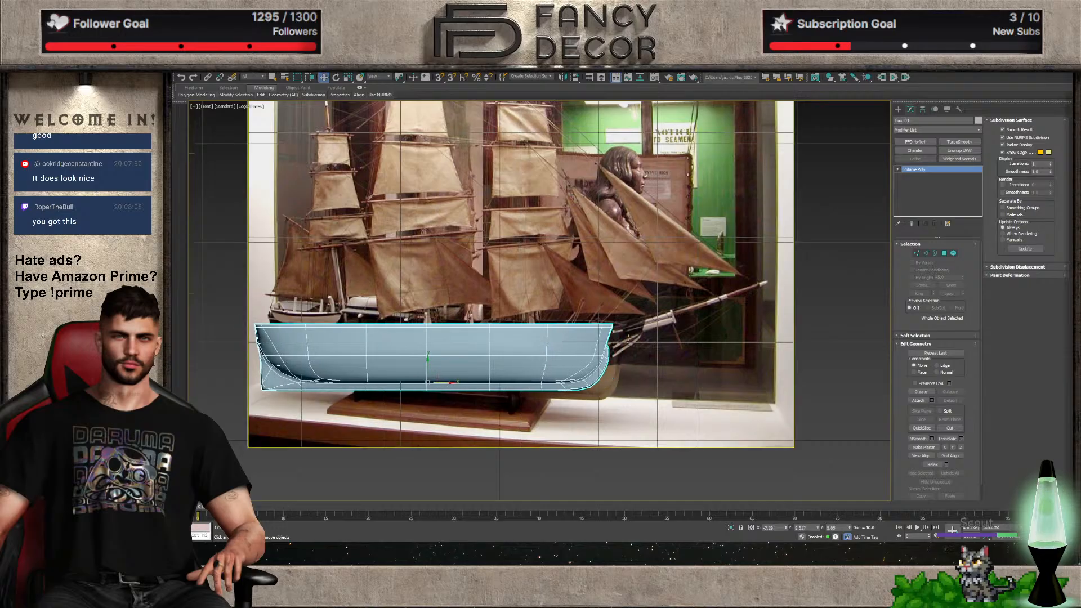
{"action": "scroll", "coordinate": [562, 362], "scroll_direction": "up", "scroll_amount": 5}
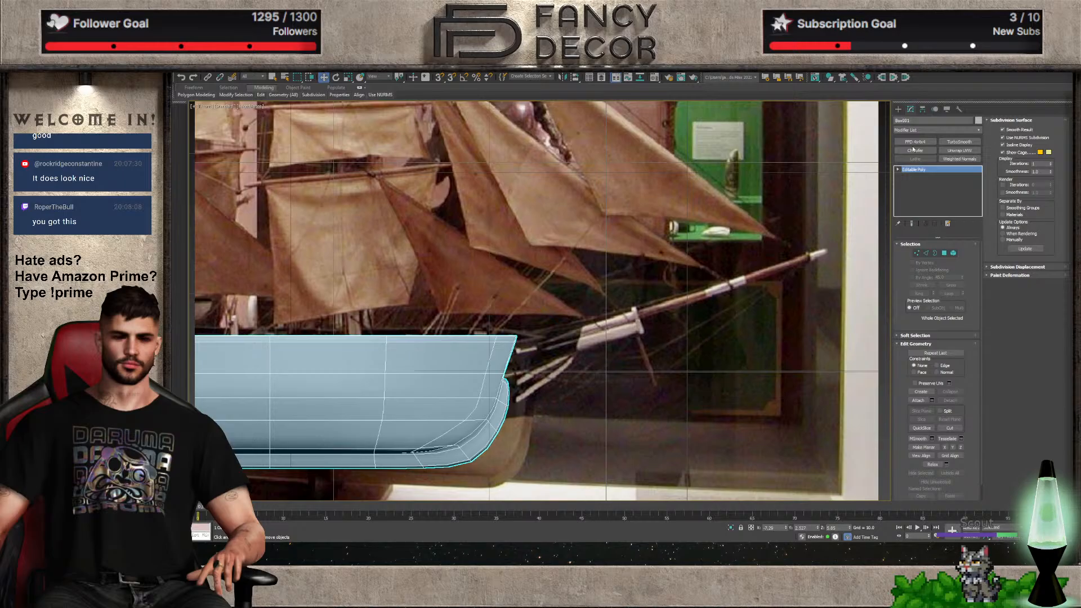
Duplicate the reference photo plane to the right of the original in the front view
{"action": "left_click", "coordinate": [898, 108]}
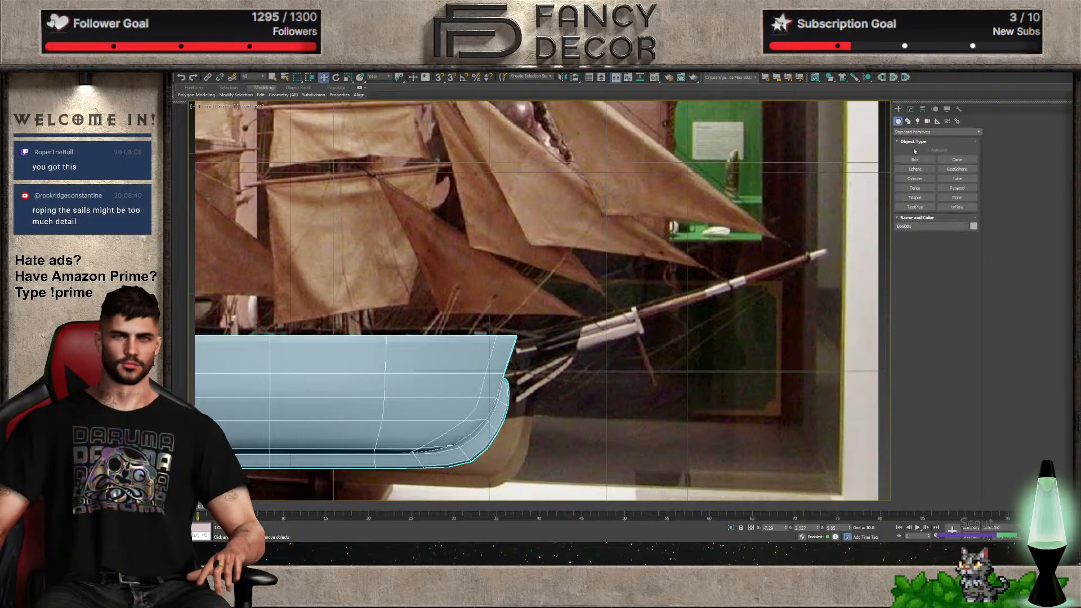
{"action": "left_click", "coordinate": [907, 121]}
{"action": "left_click", "coordinate": [777, 265]}
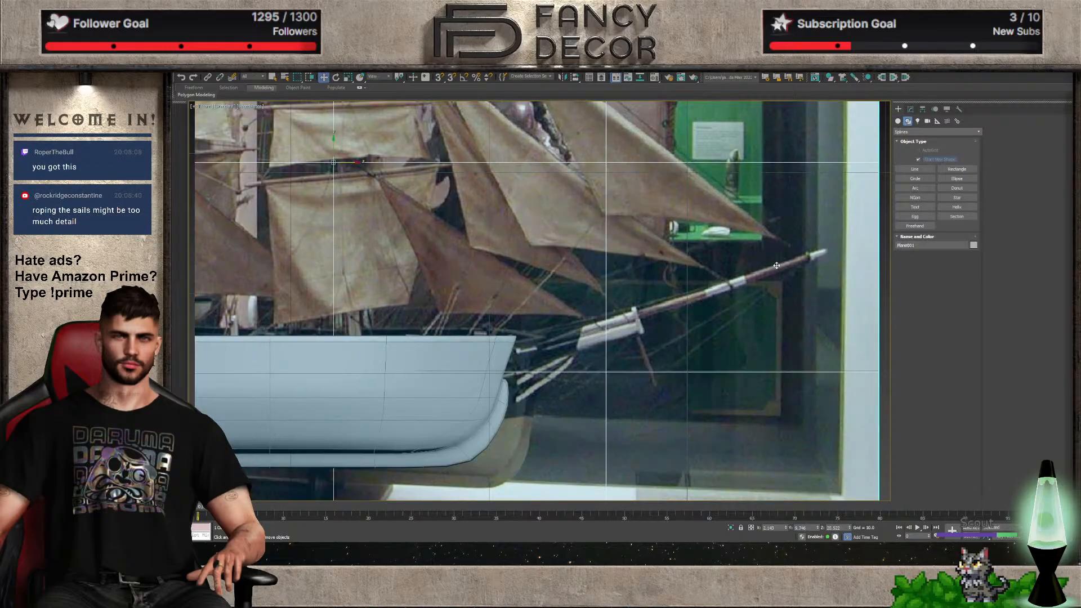
{"action": "scroll", "coordinate": [777, 265], "scroll_direction": "down", "scroll_amount": 5}
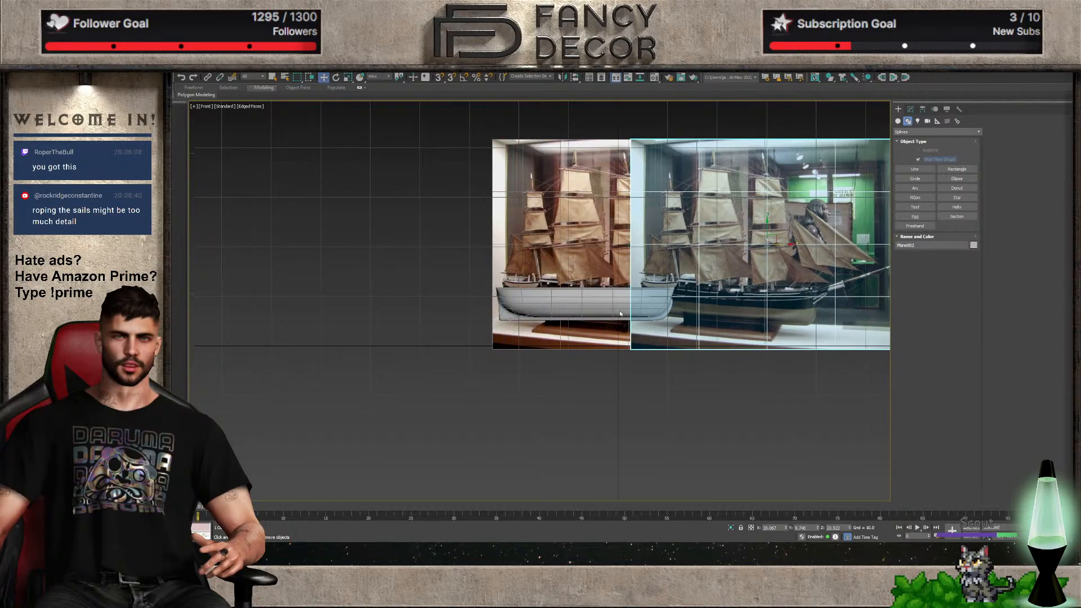
{"action": "middle_click_drag", "start_coordinate": [782, 243], "coordinate": [605, 272]}
Rotate the copied photo plane until its bowsprit stands vertical, and shift the plane slightly left
{"action": "key", "text": "e"}
{"action": "left_click_drag", "start_coordinate": [604, 272], "coordinate": [685, 213]}
{"action": "scroll", "coordinate": [754, 213], "scroll_direction": "up", "scroll_amount": 5}
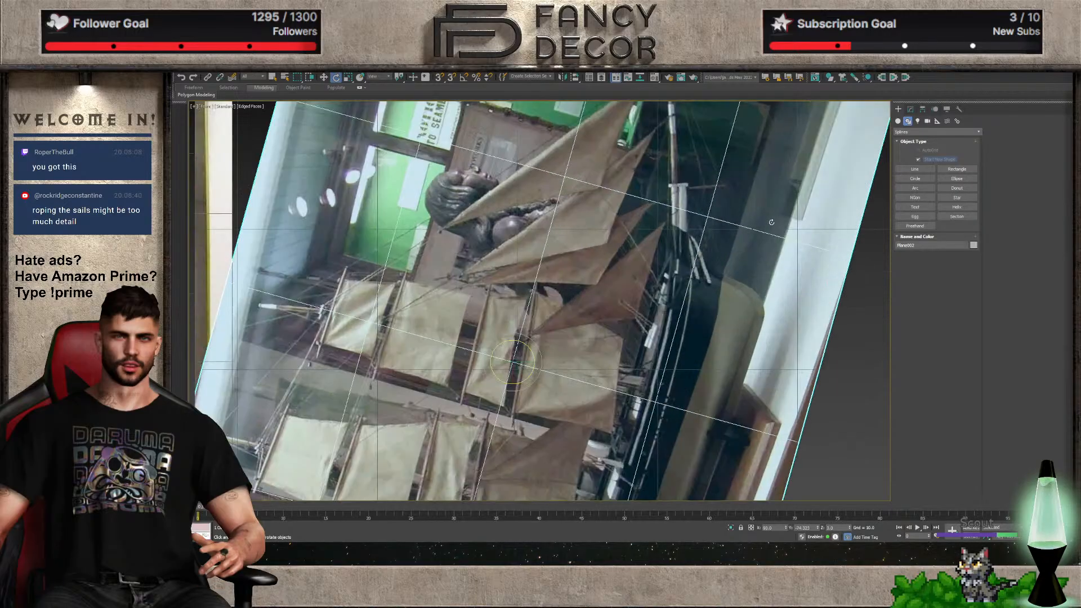
{"action": "middle_click_drag", "start_coordinate": [753, 213], "coordinate": [718, 284]}
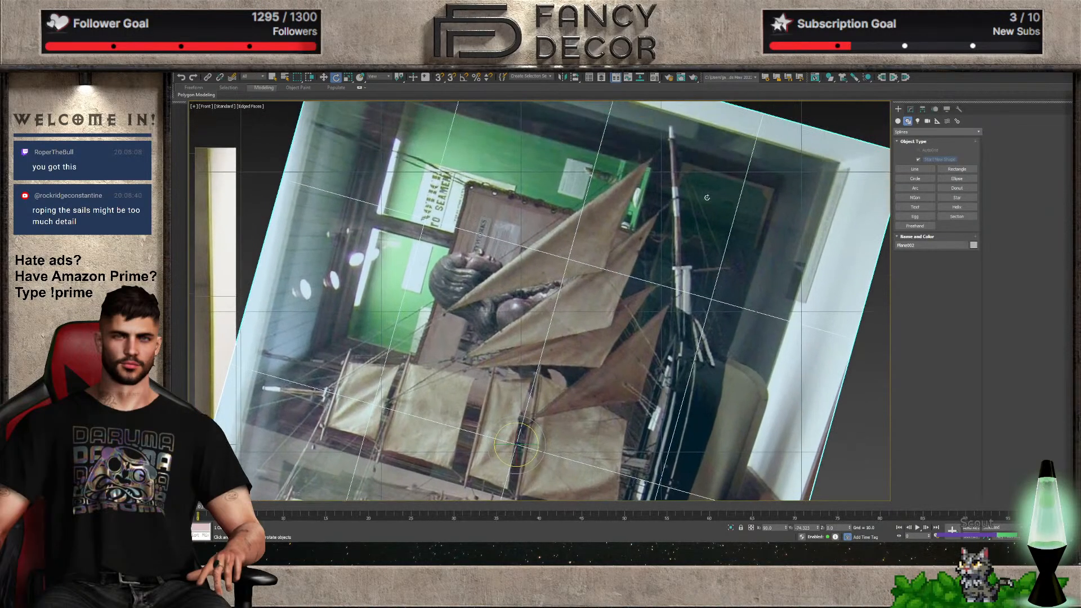
{"action": "scroll", "coordinate": [723, 224], "scroll_direction": "down", "scroll_amount": 5}
{"action": "key", "text": "w"}
{"action": "left_click_drag", "start_coordinate": [613, 335], "coordinate": [601, 334]}
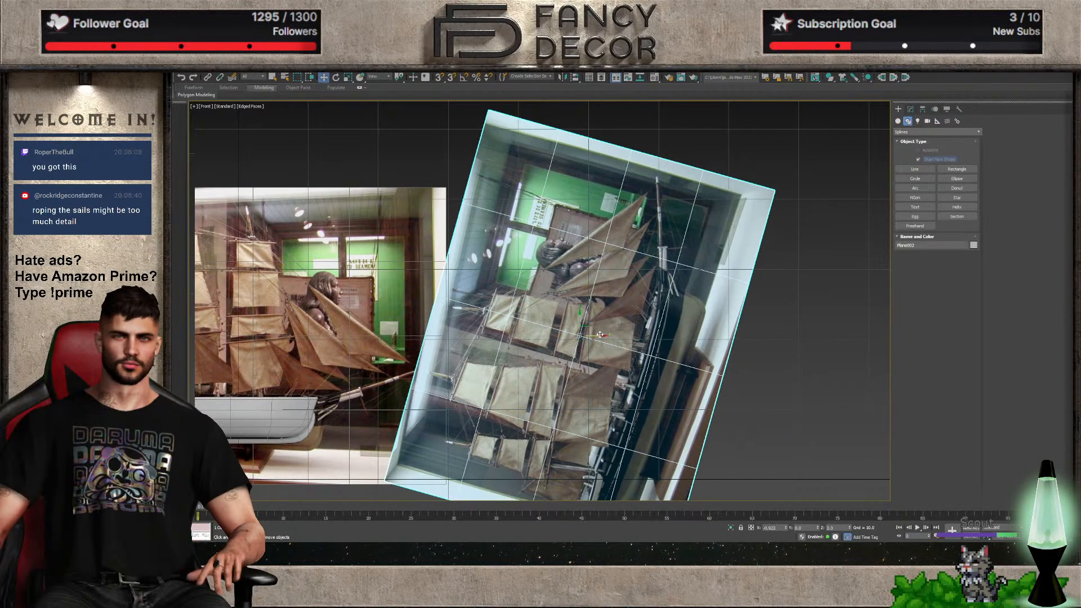
{"action": "key", "text": "e"}
{"action": "left_click_drag", "start_coordinate": [600, 326], "coordinate": [600, 336]}
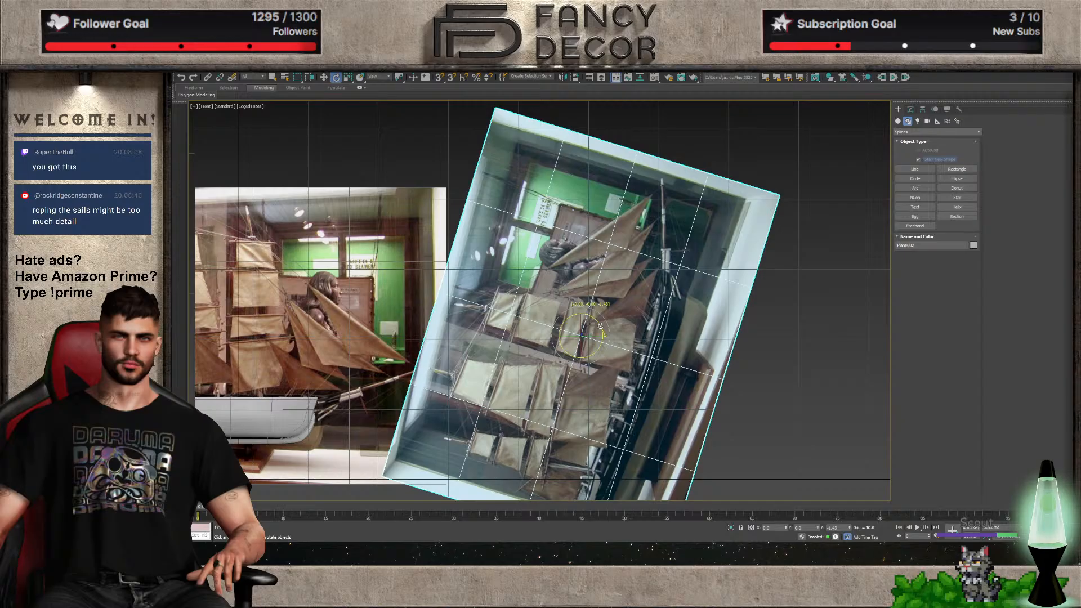
Start a Line spline along the photo's bowsprit, placing points from its lower end past the white cap to the white band's base
{"action": "left_click", "coordinate": [914, 169]}
{"action": "scroll", "coordinate": [667, 347], "scroll_direction": "up", "scroll_amount": 5}
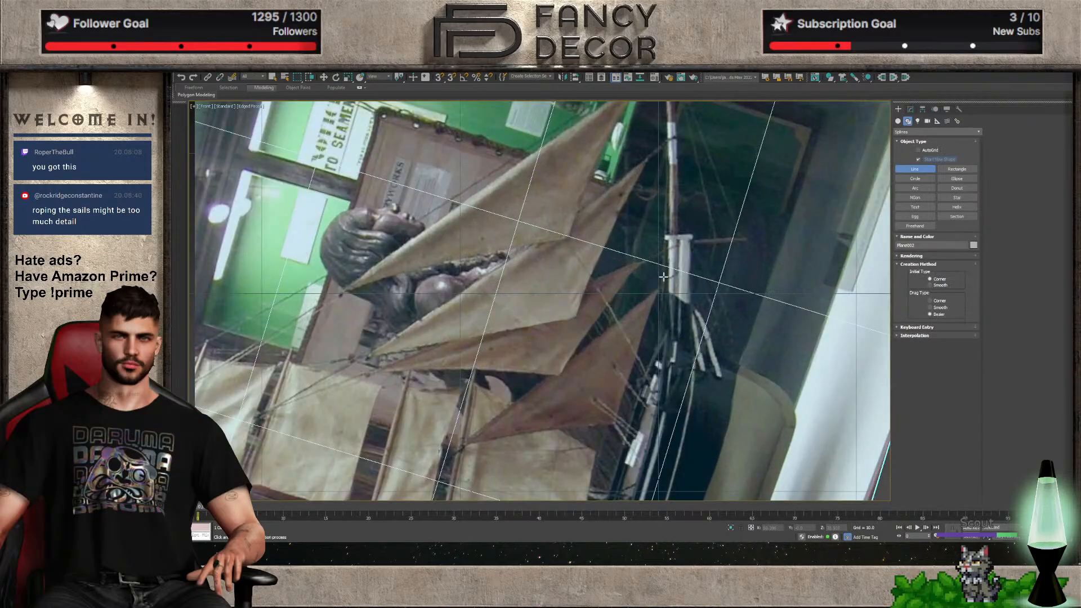
{"action": "left_click", "coordinate": [670, 341]}
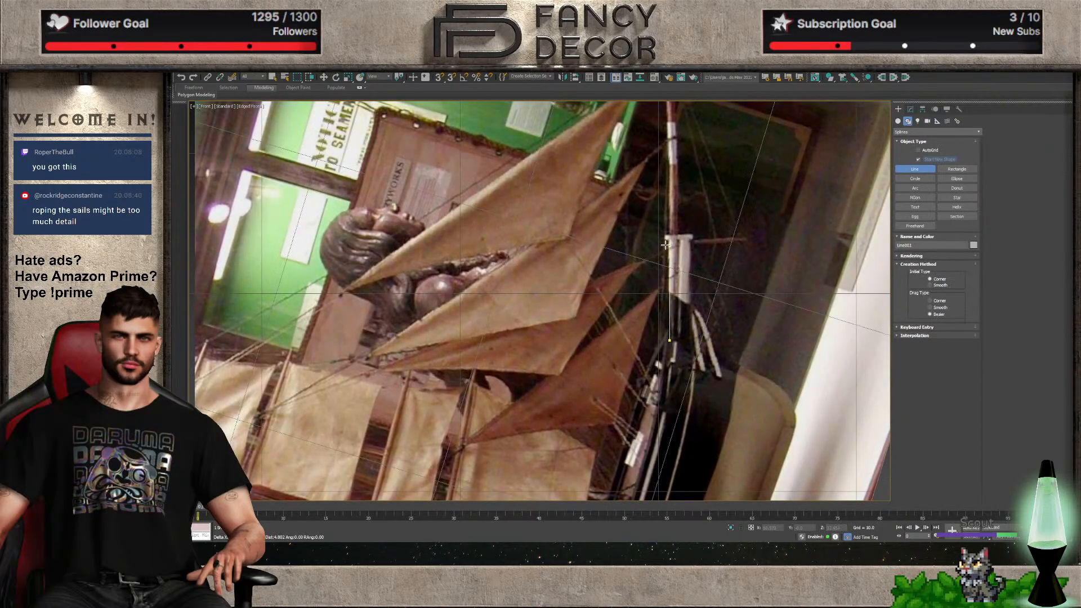
{"action": "left_click", "coordinate": [670, 242]}
{"action": "scroll", "coordinate": [670, 242], "scroll_direction": "up", "scroll_amount": 4}
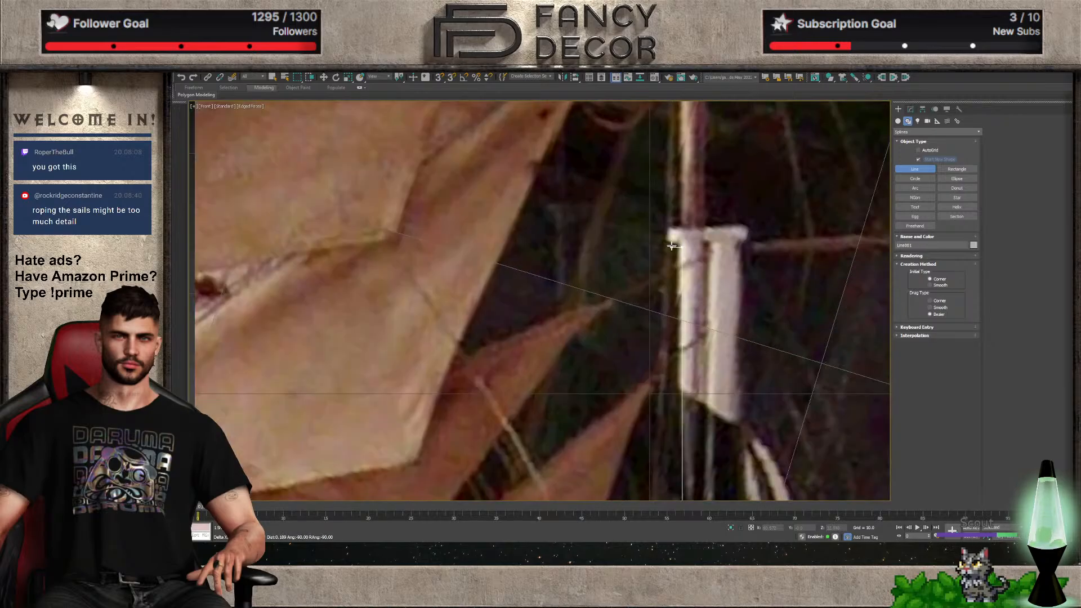
{"action": "left_click", "coordinate": [681, 232]}
{"action": "mouse_move", "coordinate": [681, 162]}
{"action": "middle_mouse_down"}
{"action": "mouse_move", "coordinate": [677, 401]}
{"action": "mouse_move", "coordinate": [670, 298]}
{"action": "middle_mouse_up"}
{"action": "left_click", "coordinate": [669, 375]}
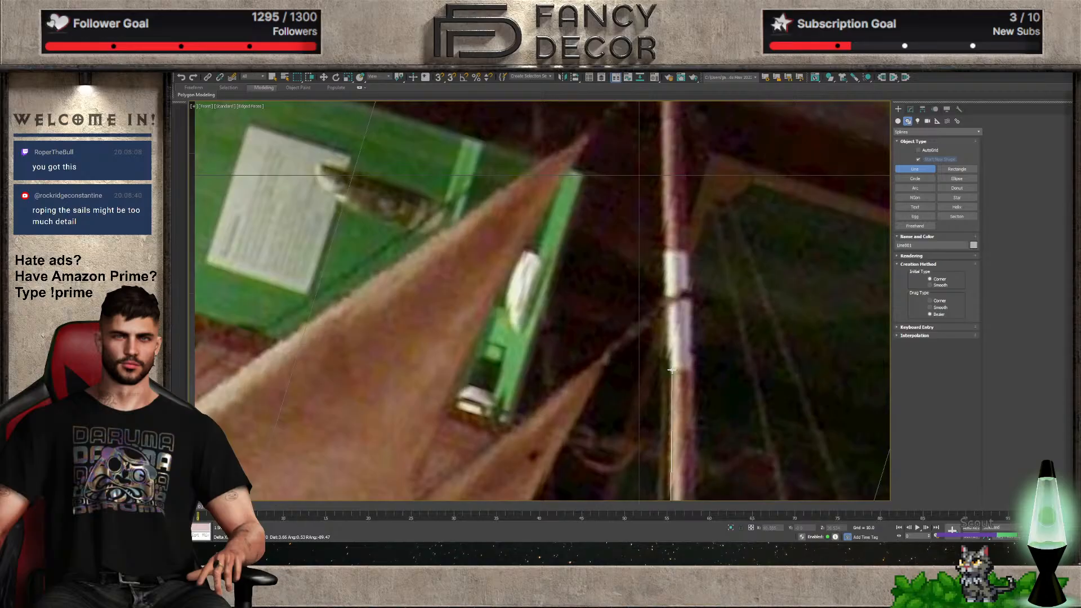
Continue the bowsprit profile line past the white band up to the dark collar just below the tip
{"action": "scroll", "coordinate": [671, 371], "scroll_direction": "up", "scroll_amount": 3}
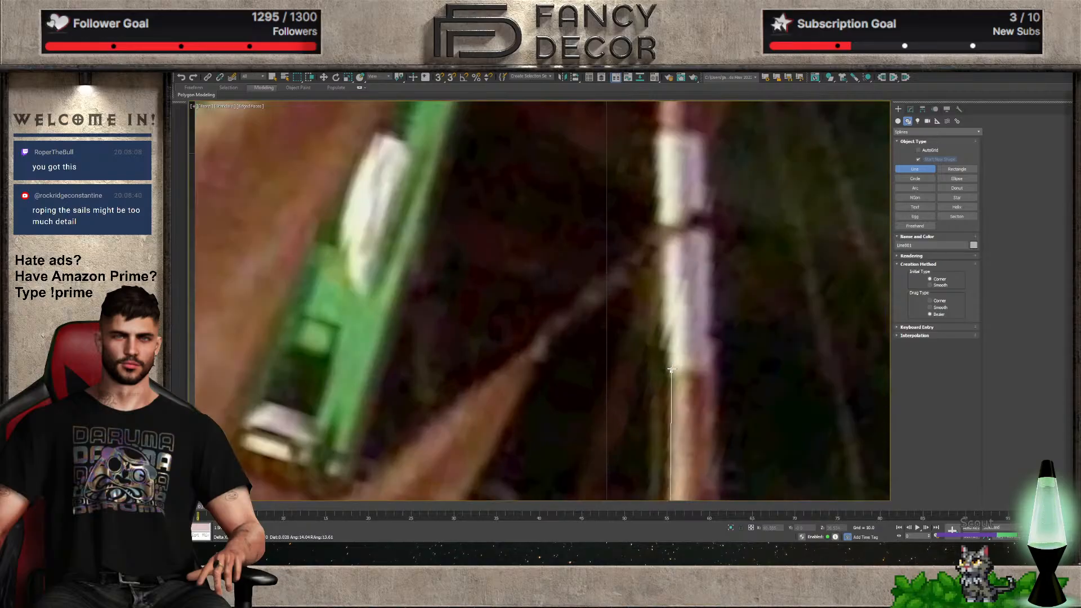
{"action": "scroll", "coordinate": [665, 318], "scroll_direction": "down", "scroll_amount": 4}
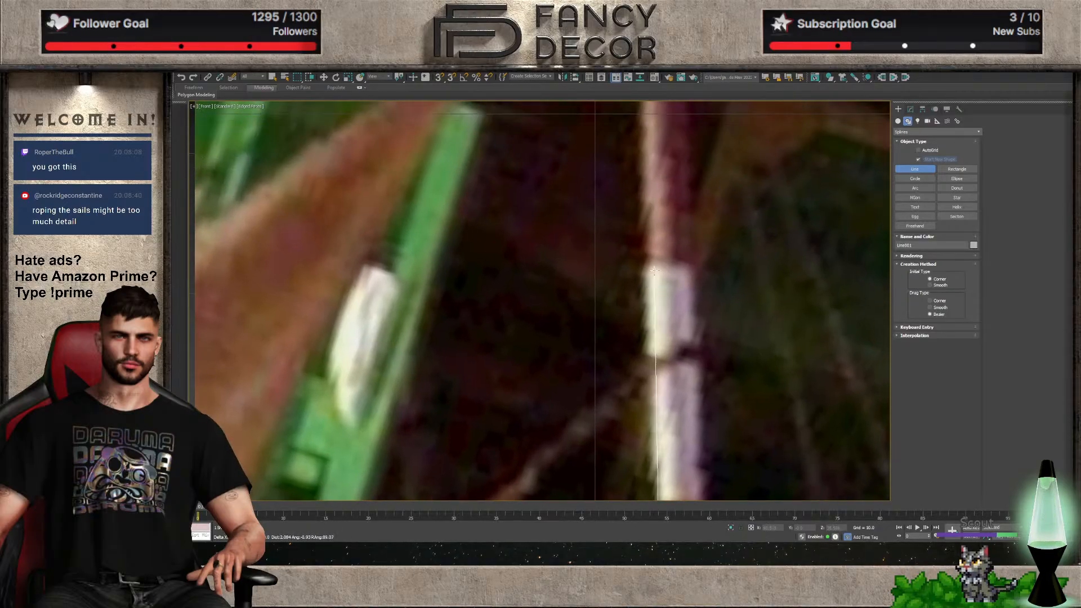
{"action": "scroll", "coordinate": [652, 263], "scroll_direction": "up", "scroll_amount": 5}
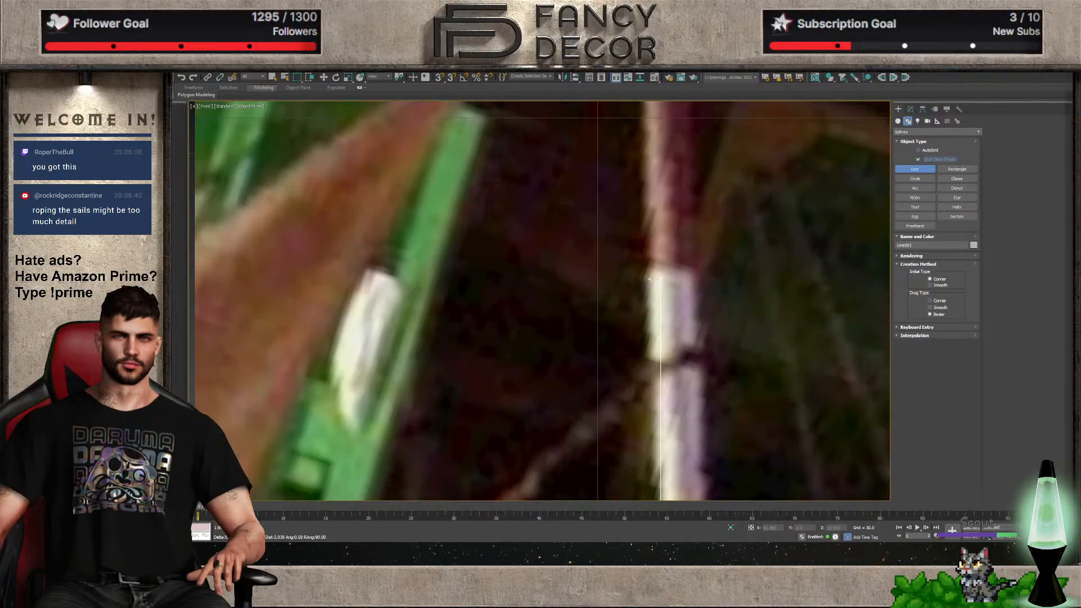
{"action": "scroll", "coordinate": [665, 282], "scroll_direction": "down", "scroll_amount": 4}
{"action": "scroll", "coordinate": [653, 225], "scroll_direction": "up", "scroll_amount": 3}
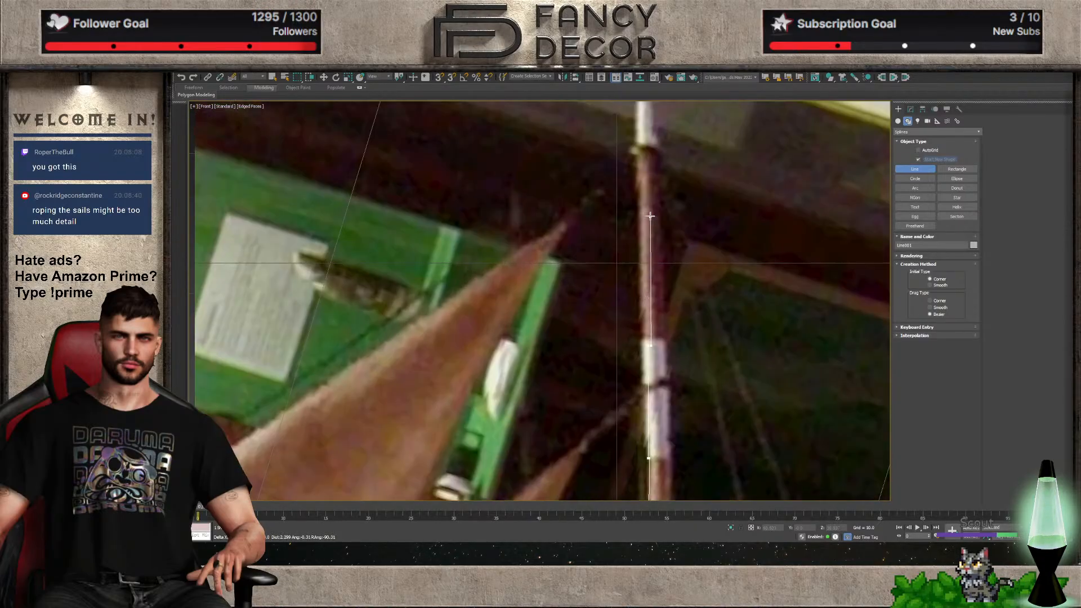
{"action": "left_click", "coordinate": [652, 150]}
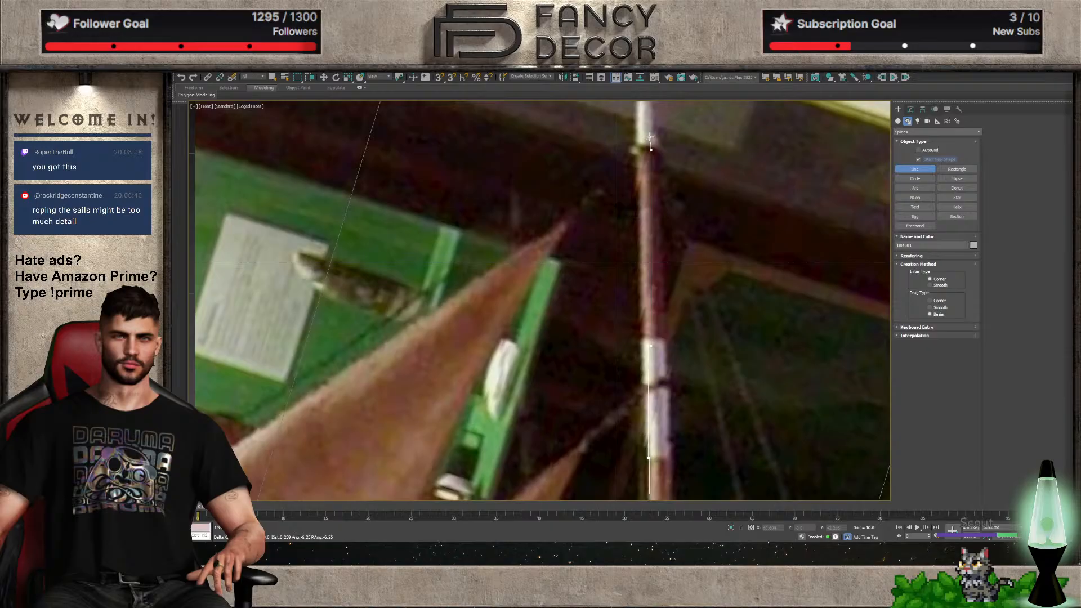
Extend the profile line to the bowsprit's tip, end it with a short horizontal segment, and finish the line
{"action": "scroll", "coordinate": [652, 169], "scroll_direction": "down", "scroll_amount": 3}
{"action": "scroll", "coordinate": [644, 214], "scroll_direction": "up", "scroll_amount": 5}
{"action": "scroll", "coordinate": [644, 212], "scroll_direction": "down", "scroll_amount": 1}
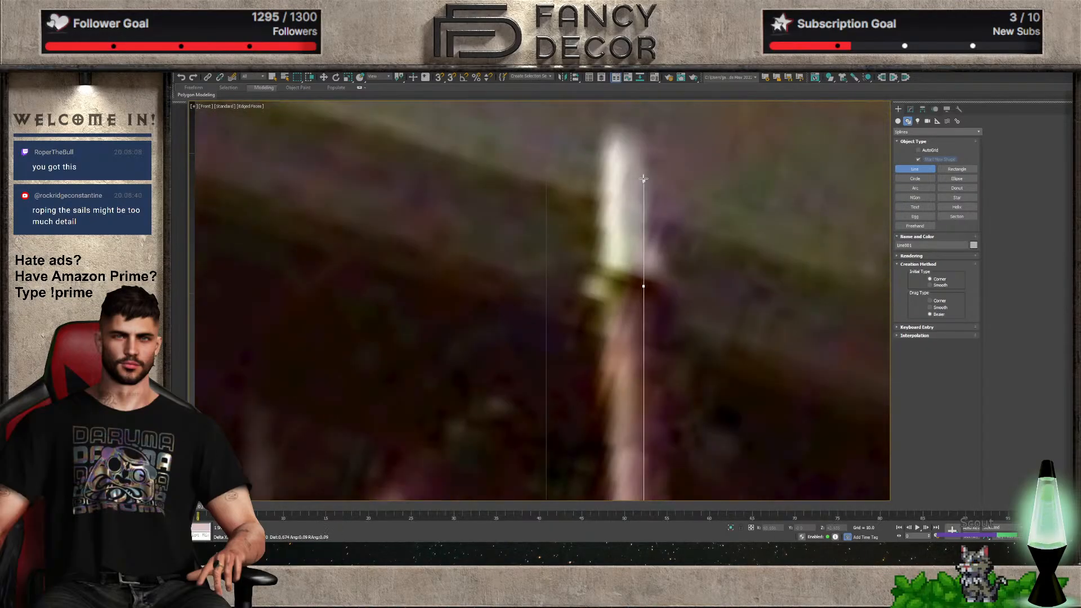
{"action": "left_click", "coordinate": [647, 148]}
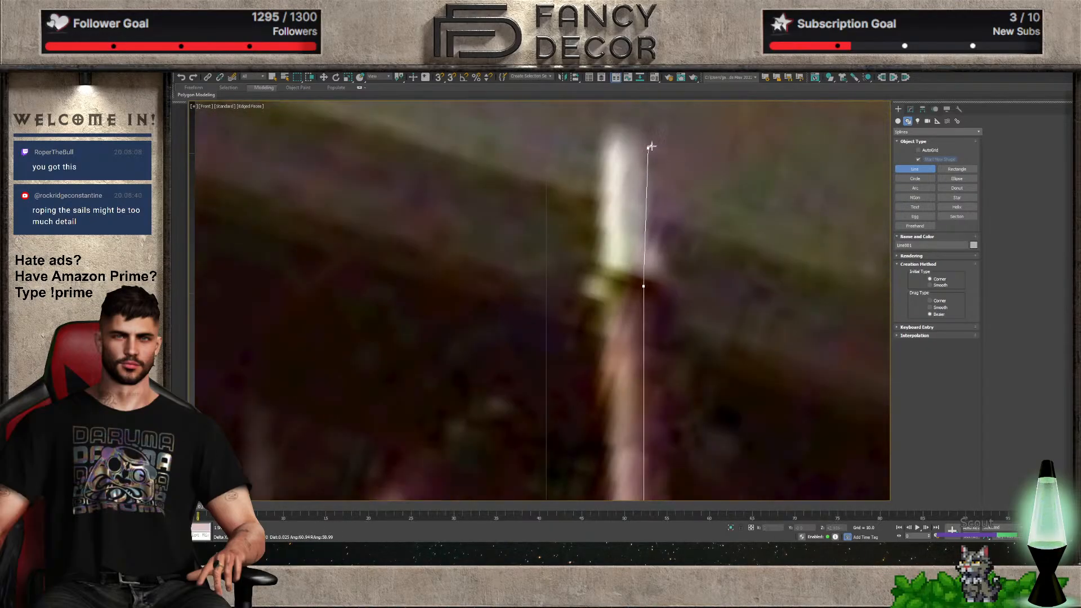
{"action": "left_click", "coordinate": [661, 148]}
{"action": "right_click", "coordinate": [661, 148]}
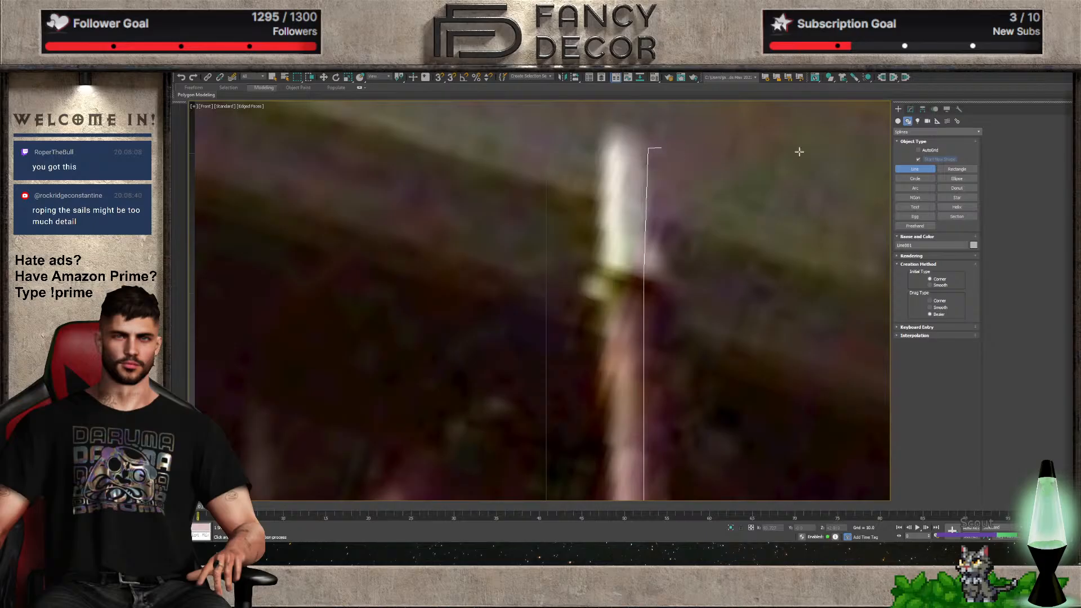
Apply a Lathe modifier to the bowsprit profile line and align its axis to Max
{"action": "left_click", "coordinate": [910, 109]}
{"action": "left_click", "coordinate": [913, 161]}
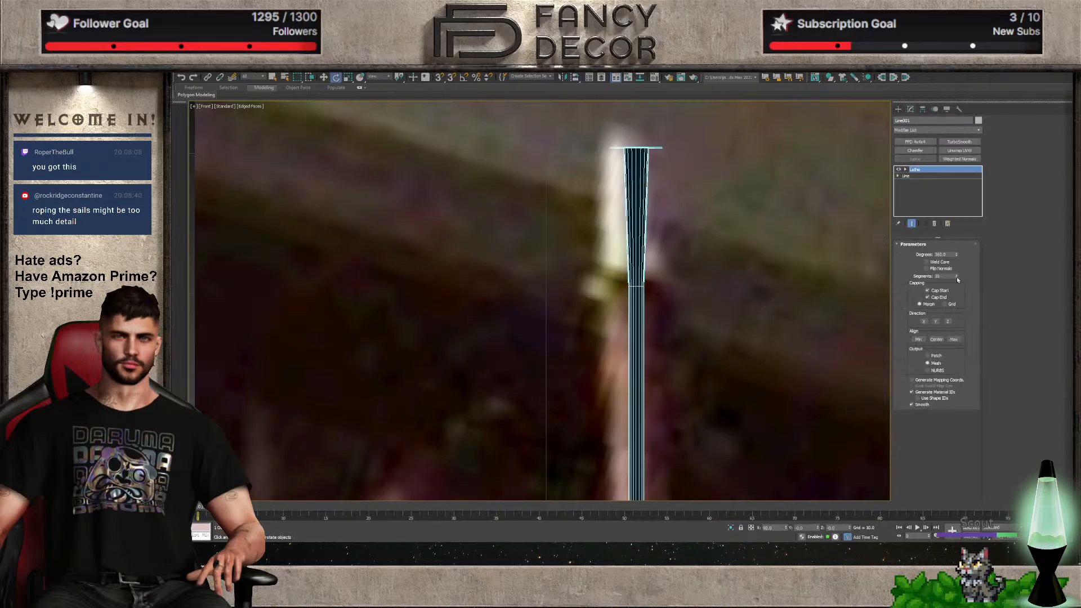
{"action": "left_click", "coordinate": [957, 340]}
{"action": "scroll", "coordinate": [760, 306], "scroll_direction": "down", "scroll_amount": 15}
{"action": "scroll", "coordinate": [762, 389], "scroll_direction": "up", "scroll_amount": 4}
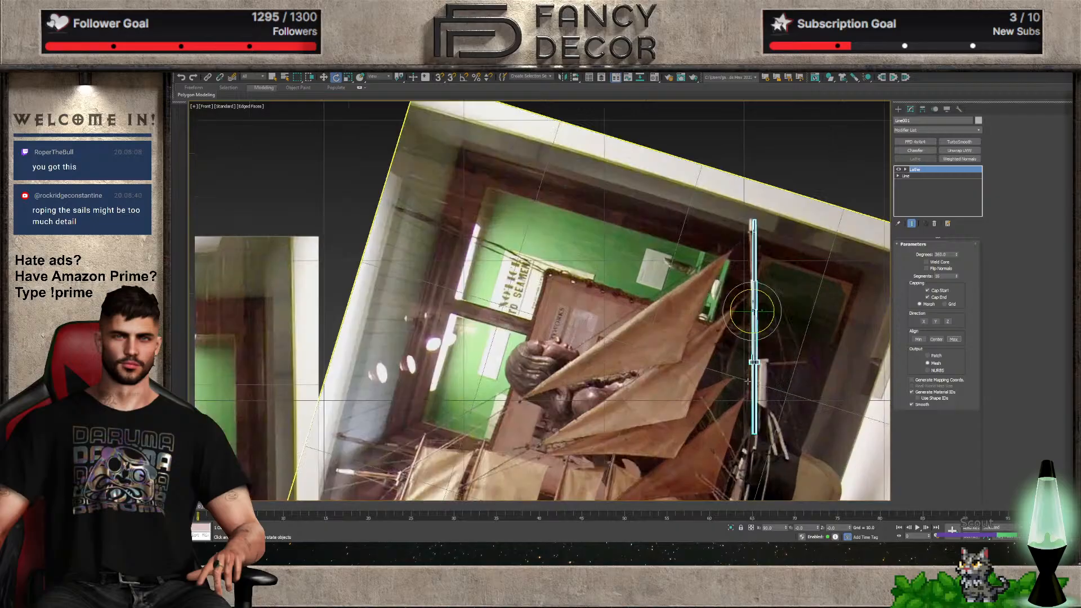
Edit the line's vertices with the lathed result shown, and nudge the two vertices at the bowsprit's lower end sideways
{"action": "left_click", "coordinate": [919, 176]}
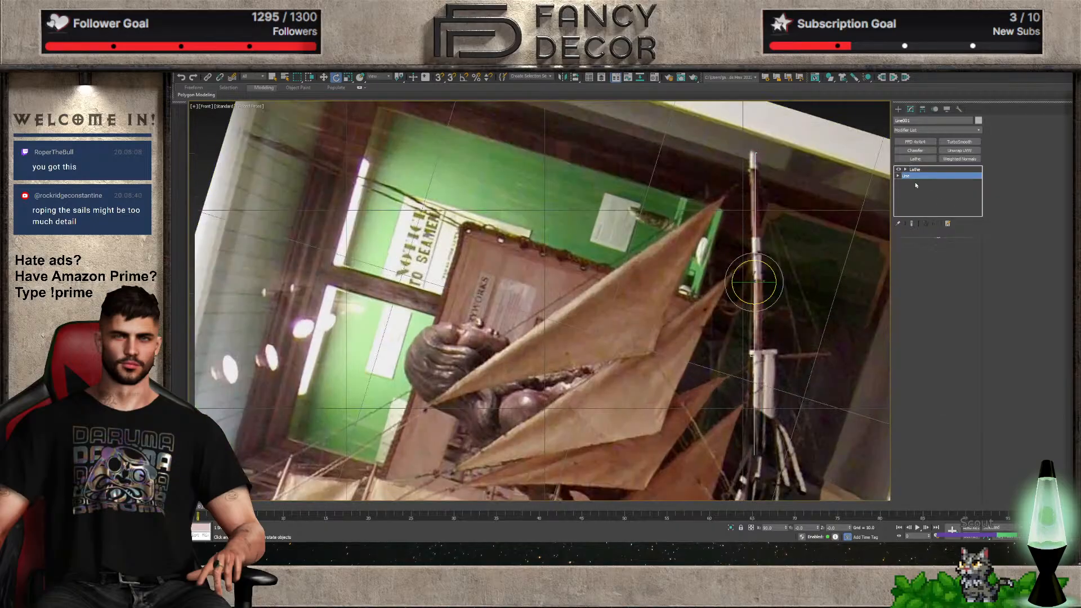
{"action": "left_click", "coordinate": [912, 225]}
{"action": "key", "text": "1"}
{"action": "scroll", "coordinate": [764, 338], "scroll_direction": "up", "scroll_amount": 5}
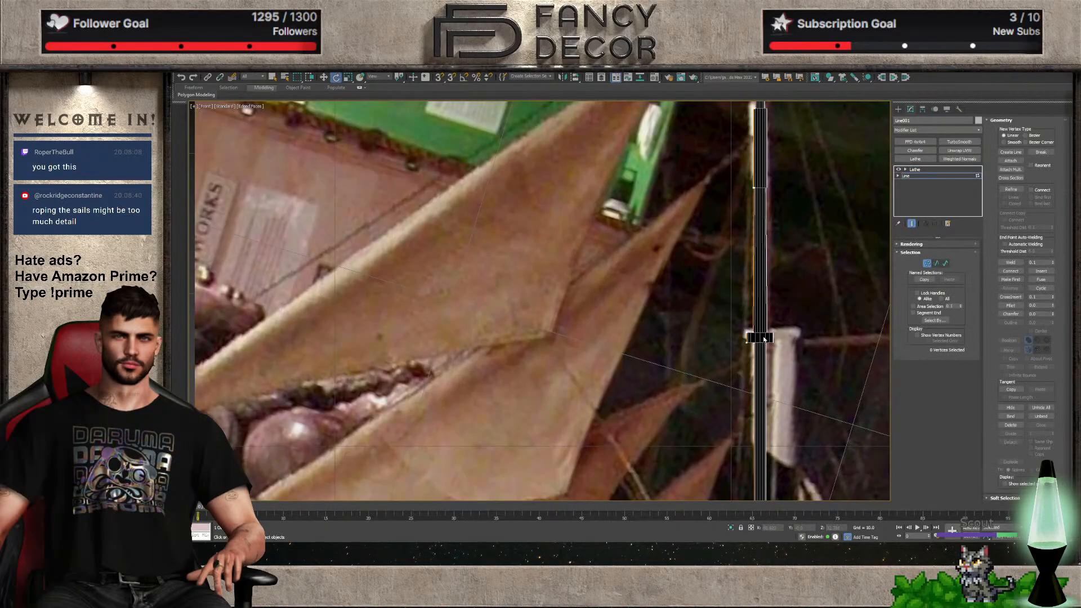
{"action": "left_click", "coordinate": [757, 341]}
{"action": "scroll", "coordinate": [743, 450], "scroll_direction": "down", "scroll_amount": 3}
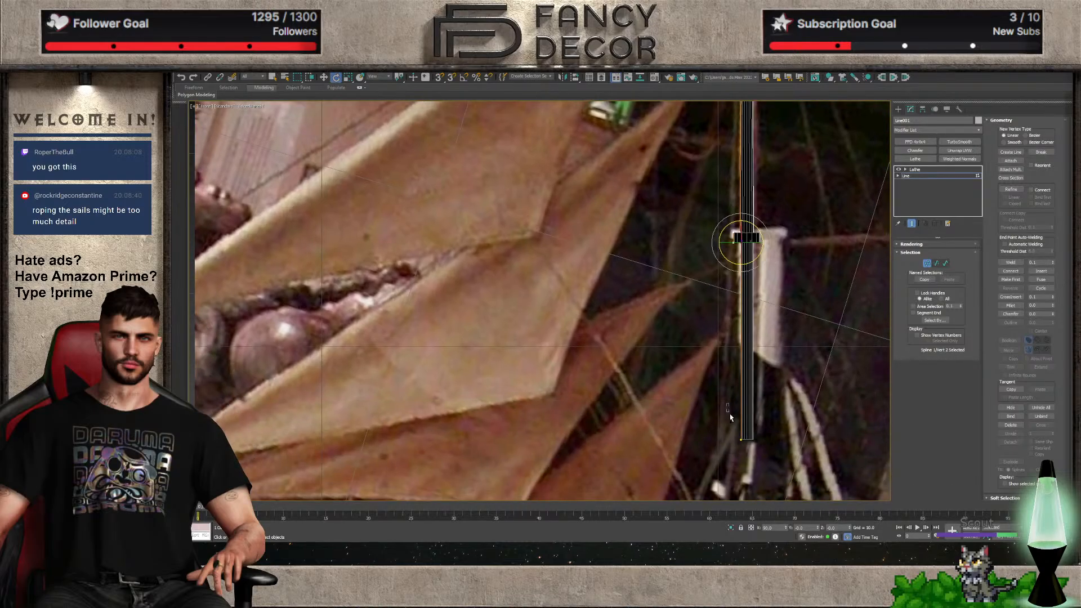
{"action": "left_click_drag", "start_coordinate": [732, 437], "coordinate": [757, 394]}
{"action": "scroll", "coordinate": [753, 383], "scroll_direction": "up", "scroll_amount": 2}
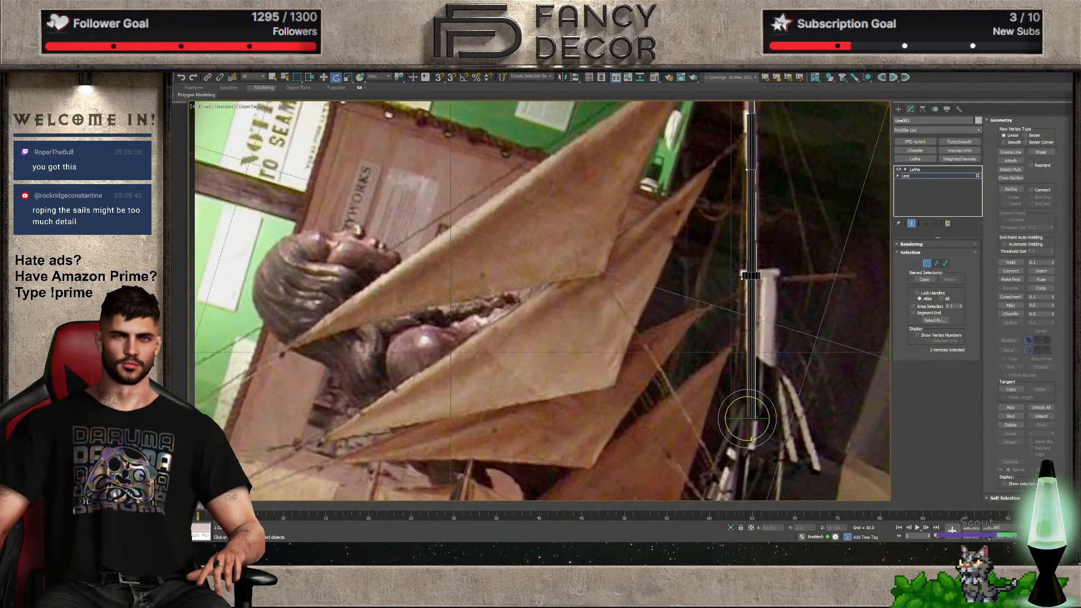
{"action": "key", "text": "w"}
{"action": "left_click_drag", "start_coordinate": [766, 419], "coordinate": [764, 420]}
Move the profile vertex at the white band's upper end inward so the bowsprit steps narrower above it
{"action": "scroll", "coordinate": [747, 262], "scroll_direction": "up", "scroll_amount": 3}
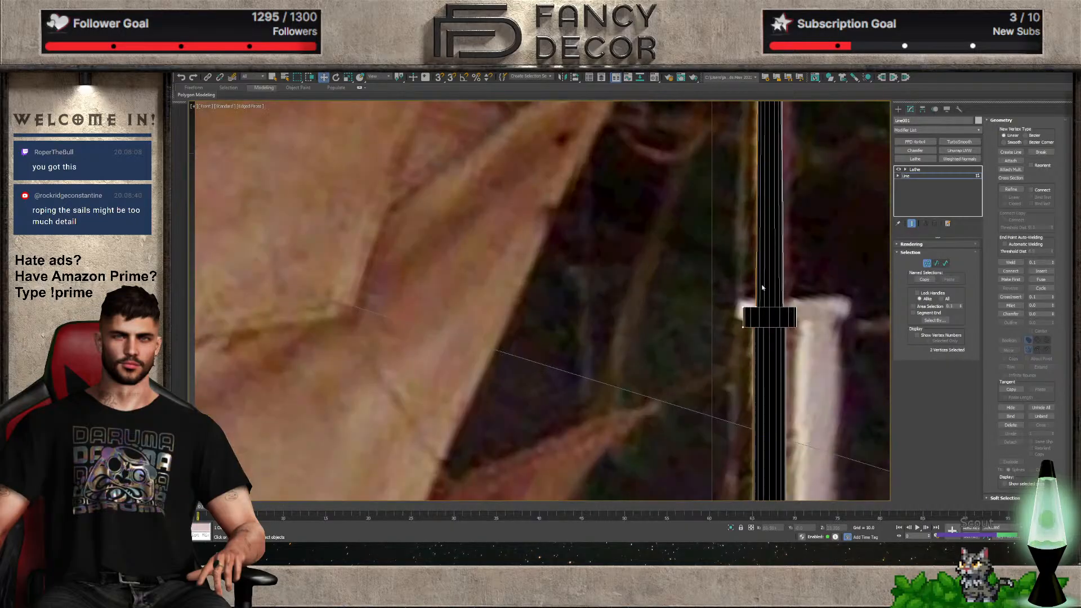
{"action": "left_click", "coordinate": [758, 306]}
{"action": "scroll", "coordinate": [753, 298], "scroll_direction": "down", "scroll_amount": 3}
{"action": "middle_click_drag", "start_coordinate": [752, 163], "coordinate": [752, 230]}
{"action": "scroll", "coordinate": [749, 264], "scroll_direction": "up", "scroll_amount": 4}
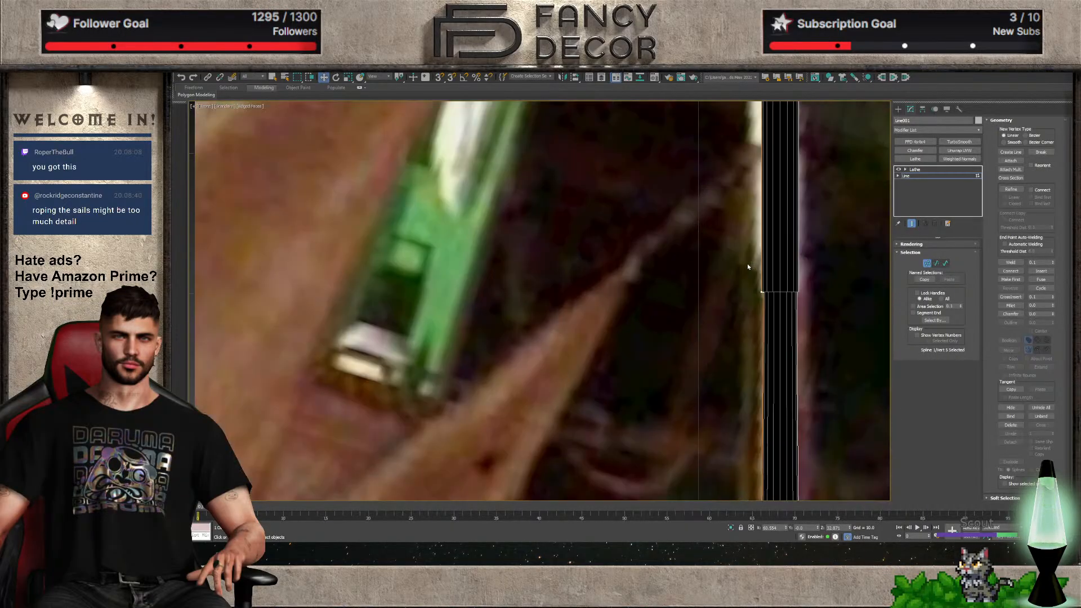
{"action": "scroll", "coordinate": [755, 281], "scroll_direction": "down", "scroll_amount": 3}
{"action": "left_click", "coordinate": [758, 169]}
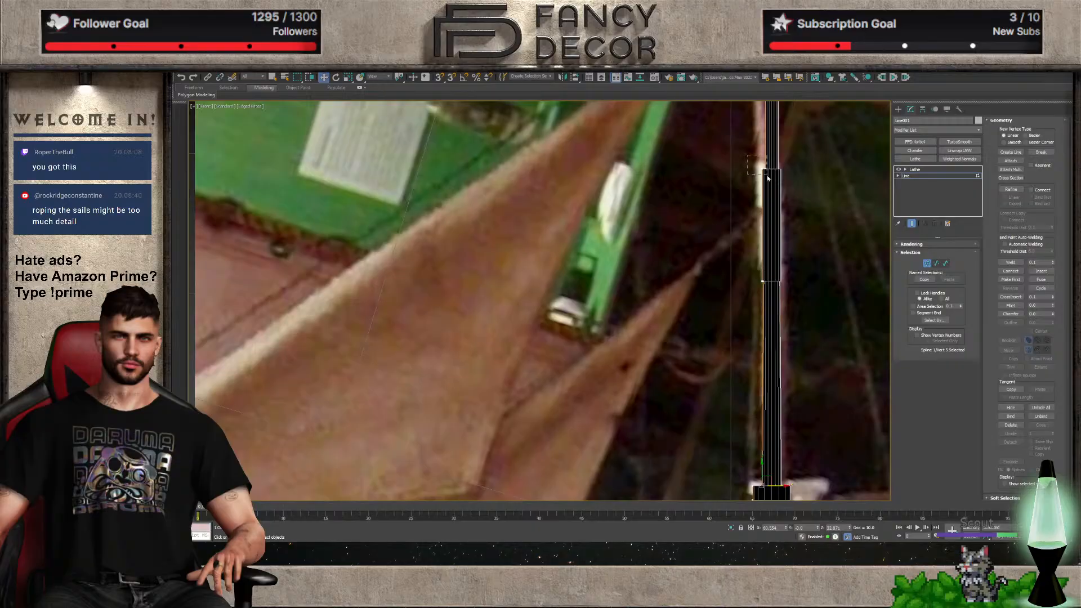
{"action": "scroll", "coordinate": [759, 172], "scroll_direction": "up", "scroll_amount": 5}
{"action": "left_click_drag", "start_coordinate": [794, 204], "coordinate": [806, 203]}
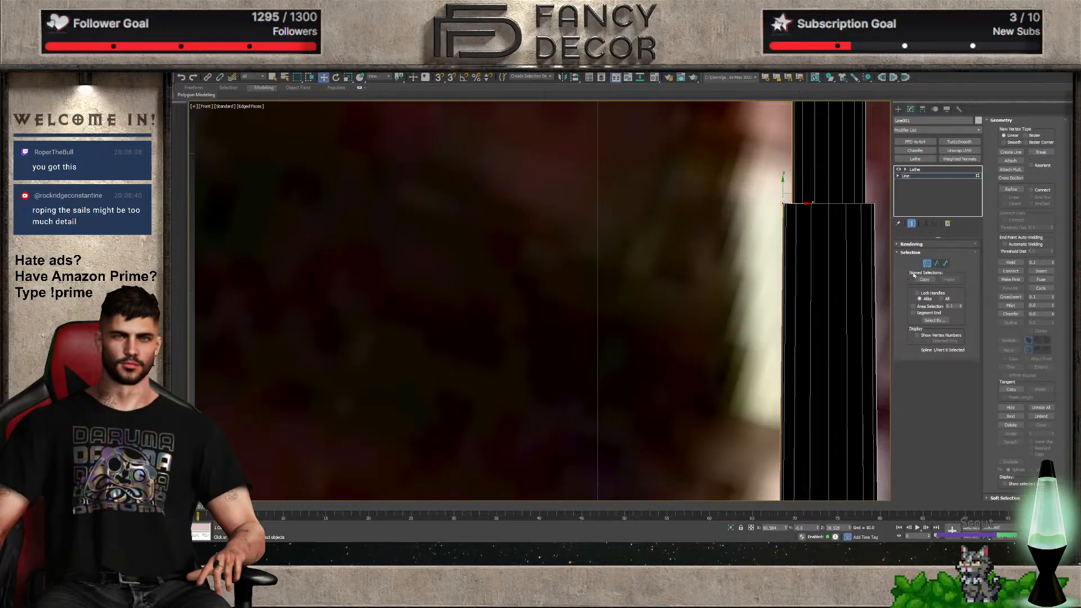
Leave vertex editing and set the line's rendering sides to 10
{"action": "left_click", "coordinate": [926, 263]}
{"action": "left_click", "coordinate": [929, 258]}
{"action": "left_click", "coordinate": [929, 272]}
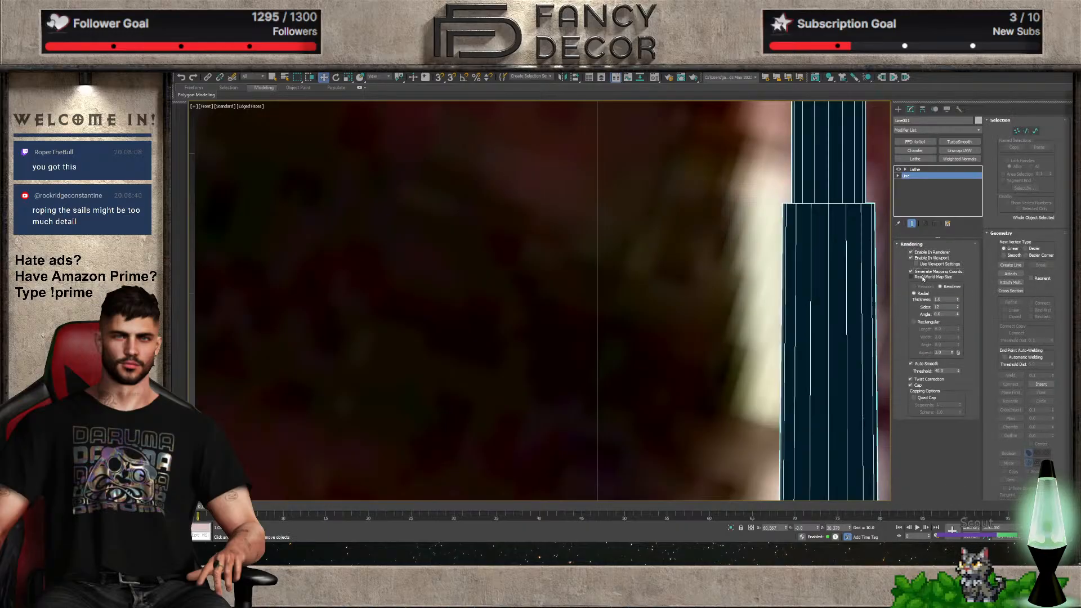
{"action": "double_click", "coordinate": [944, 306]}
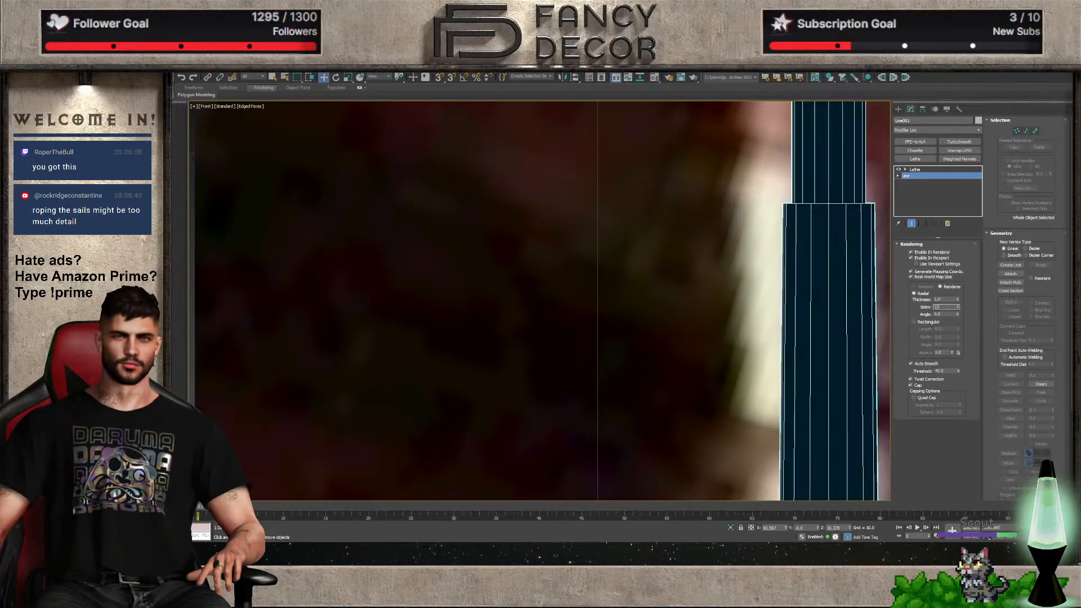
{"action": "type", "text": "10"}
{"action": "scroll", "coordinate": [768, 313], "scroll_direction": "down", "scroll_amount": 4}
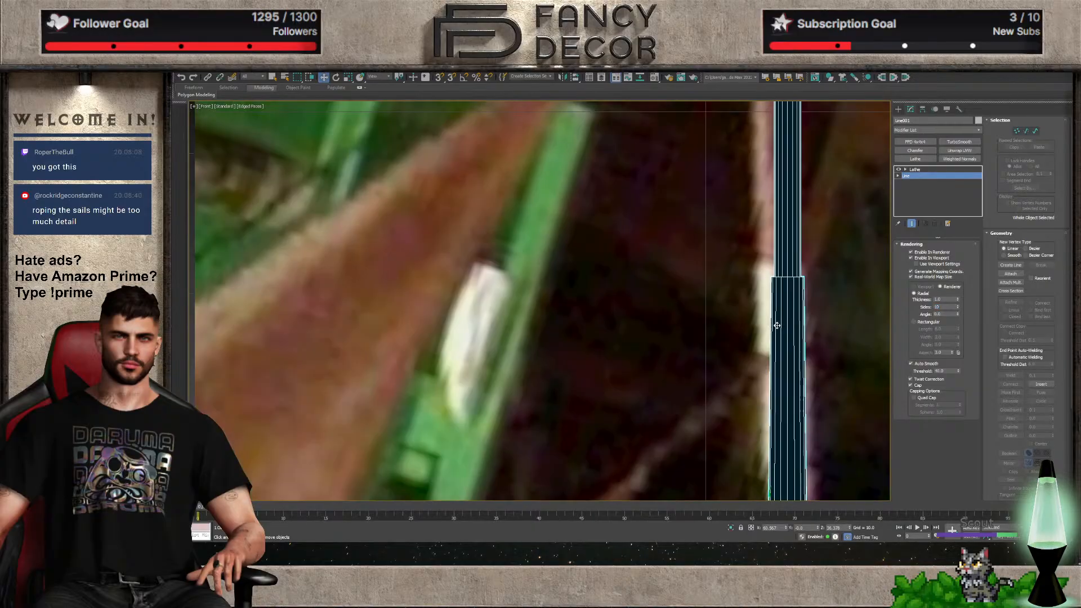
Set the Lathe modifier's segments to 10 and enable Weld Core and Flip Normals
{"action": "left_click", "coordinate": [951, 169]}
{"action": "double_click", "coordinate": [944, 276]}
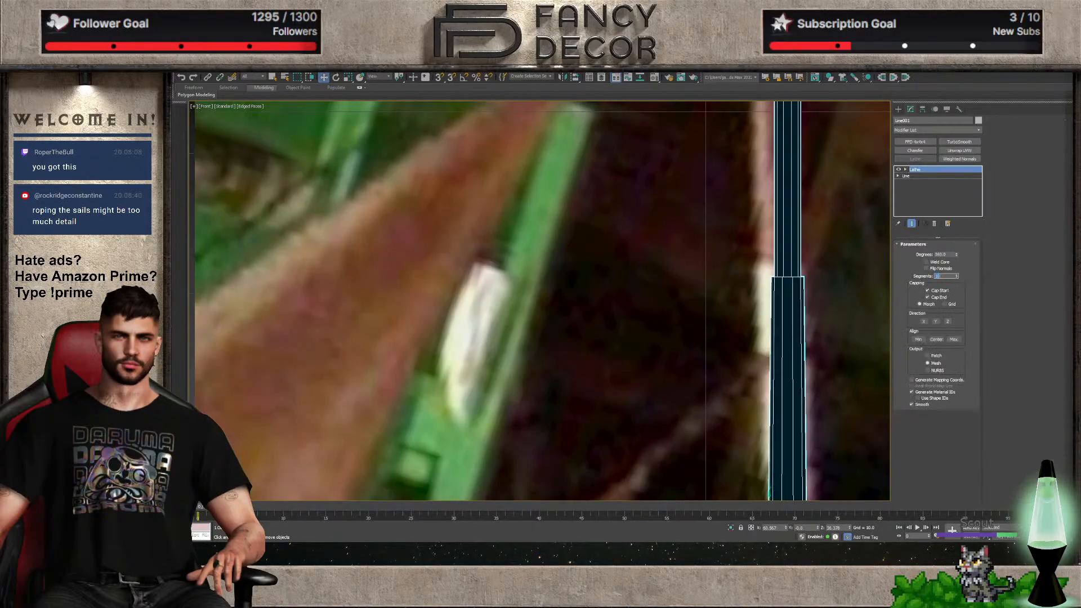
{"action": "key", "text": "Return"}
{"action": "left_click", "coordinate": [939, 262]}
{"action": "left_click", "coordinate": [940, 268]}
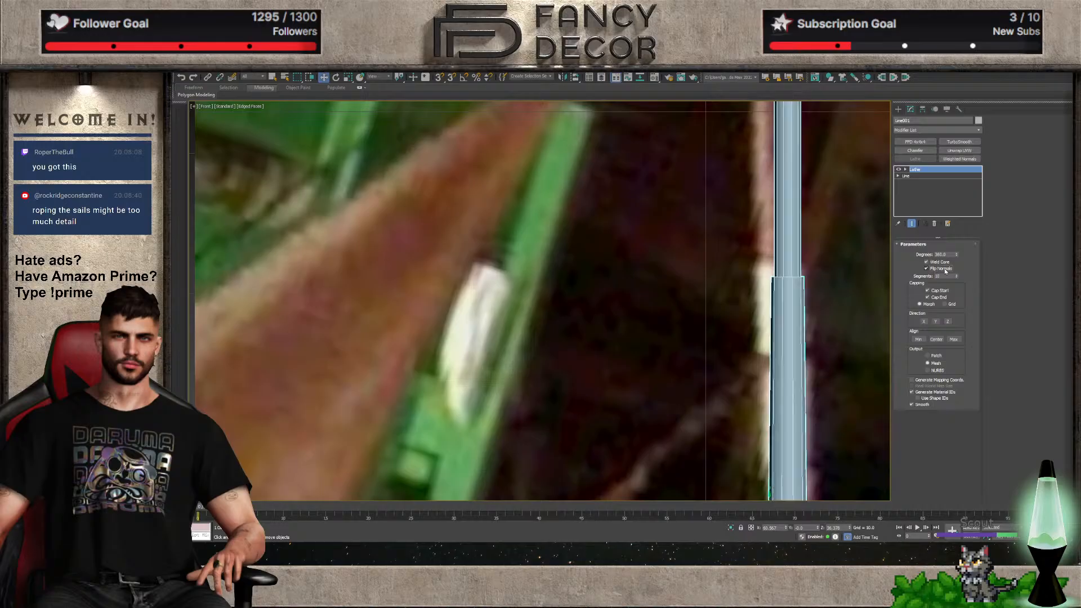
Shift the line profile's vertex just below the spar's collar sideways to refine the lower shaft's width
{"action": "scroll", "coordinate": [823, 284], "scroll_direction": "down", "scroll_amount": 8}
{"action": "scroll", "coordinate": [823, 284], "scroll_direction": "up", "scroll_amount": 6}
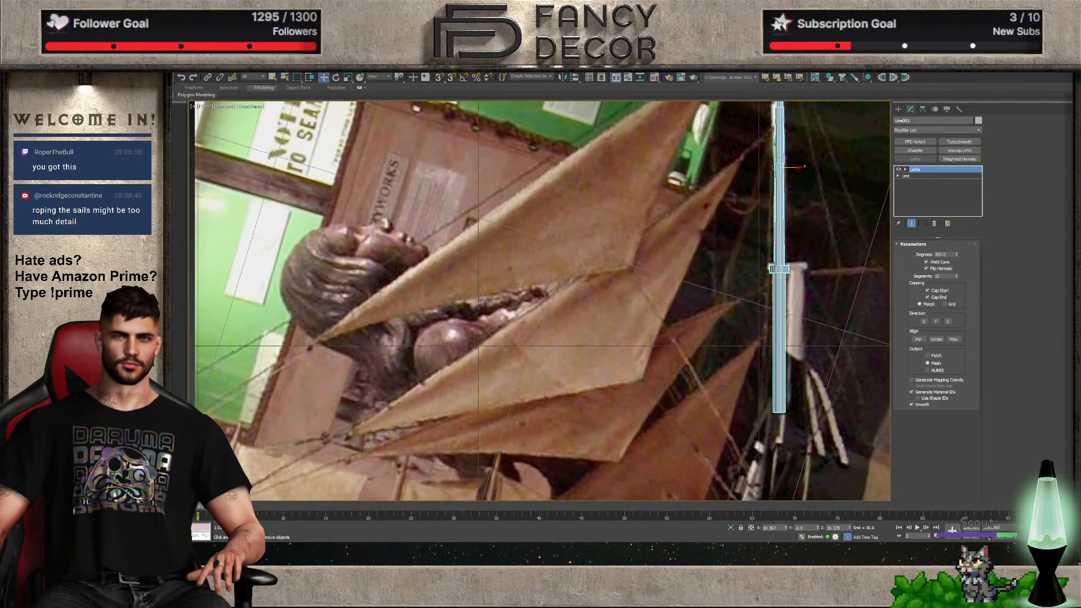
{"action": "left_click", "coordinate": [913, 177]}
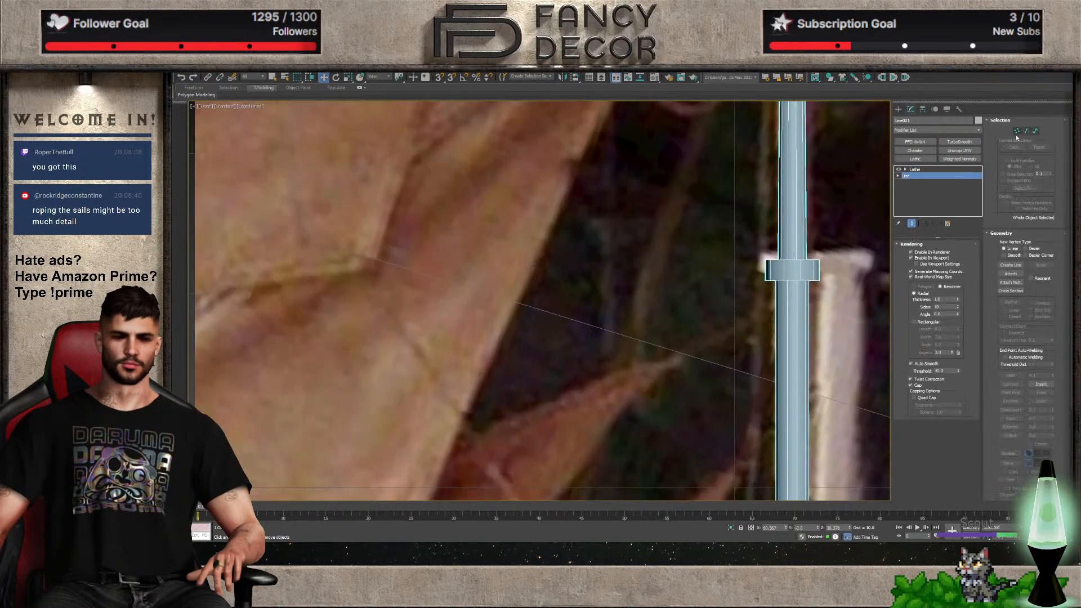
{"action": "left_click", "coordinate": [1017, 132]}
{"action": "scroll", "coordinate": [722, 257], "scroll_direction": "up", "scroll_amount": 3}
{"action": "left_click_drag", "start_coordinate": [822, 303], "coordinate": [828, 303]}
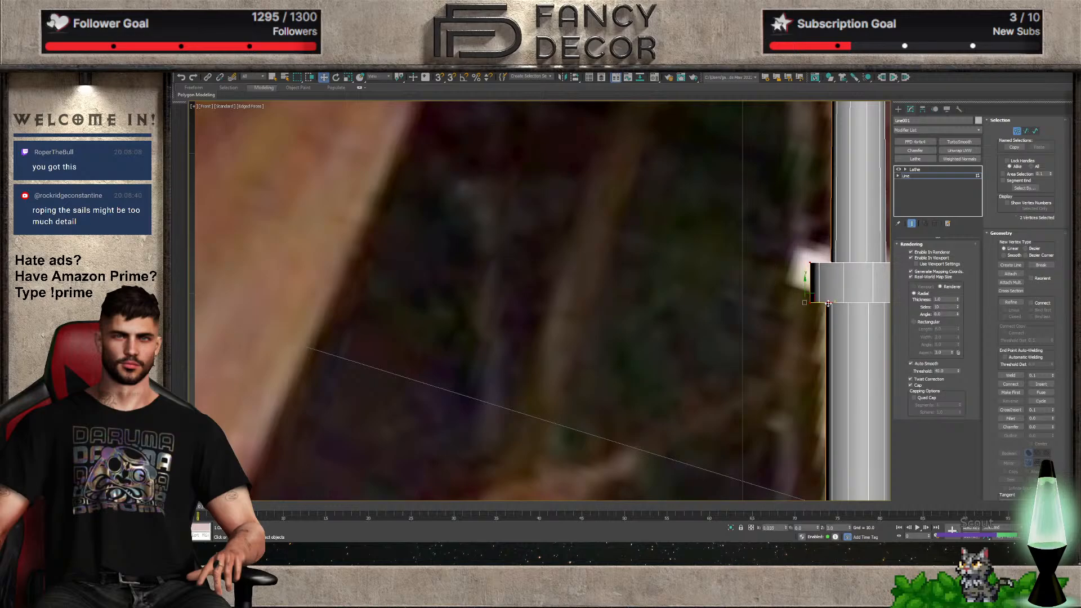
{"action": "key", "text": "1"}
{"action": "scroll", "coordinate": [846, 281], "scroll_direction": "down", "scroll_amount": 5}
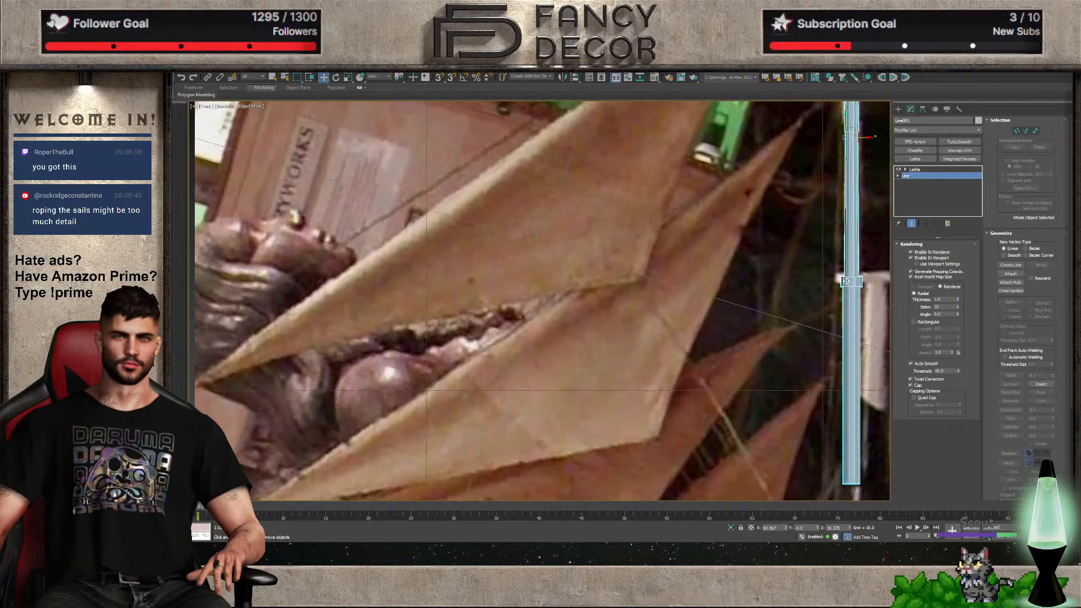
Return to the spar's Lathe modifier and enable Generate Mapping Coords
{"action": "scroll", "coordinate": [846, 281], "scroll_direction": "down", "scroll_amount": 3}
{"action": "scroll", "coordinate": [782, 302], "scroll_direction": "up", "scroll_amount": 6}
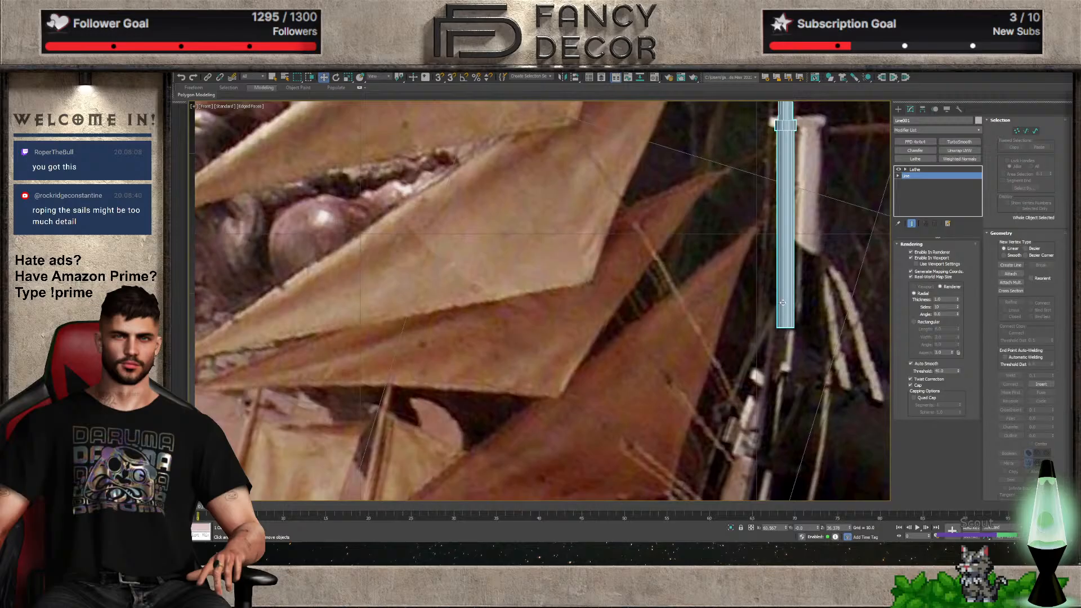
{"action": "scroll", "coordinate": [782, 303], "scroll_direction": "down", "scroll_amount": 2}
{"action": "left_click", "coordinate": [930, 168]}
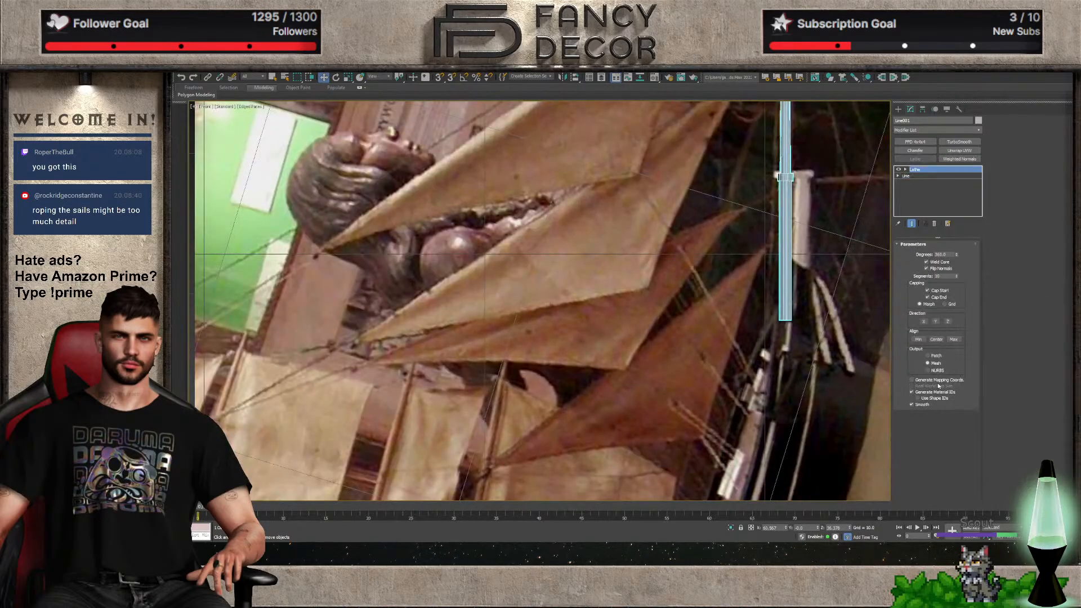
{"action": "left_click", "coordinate": [954, 204]}
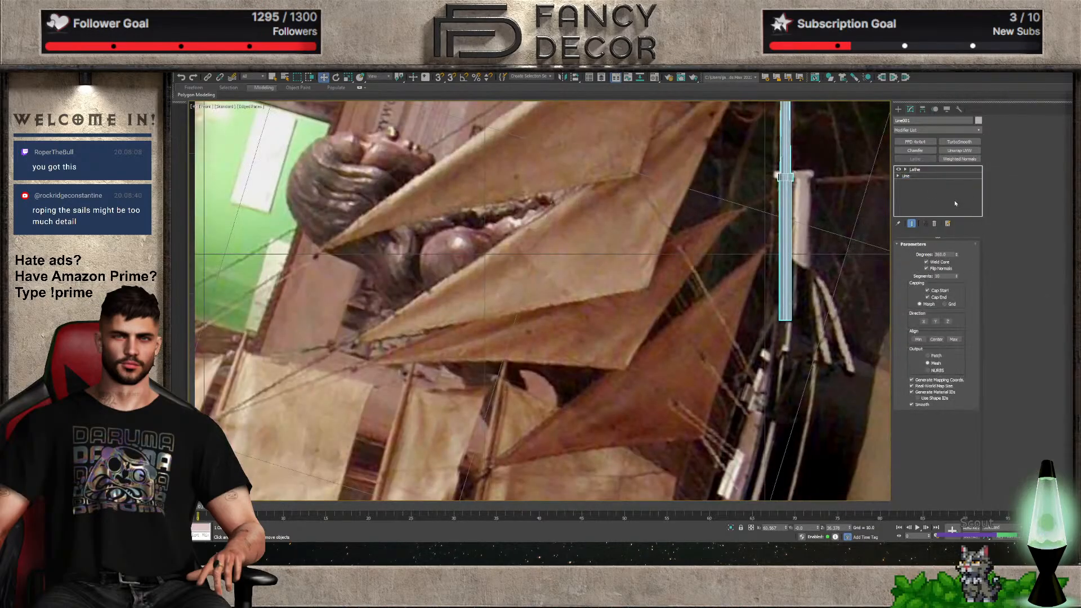
Nudge the profile vertex just below the spar's upper tip sideways, and fillet the tip's outer corner in the line profile
{"action": "middle_click_drag", "start_coordinate": [833, 214], "coordinate": [839, 215], "text": "alt"}
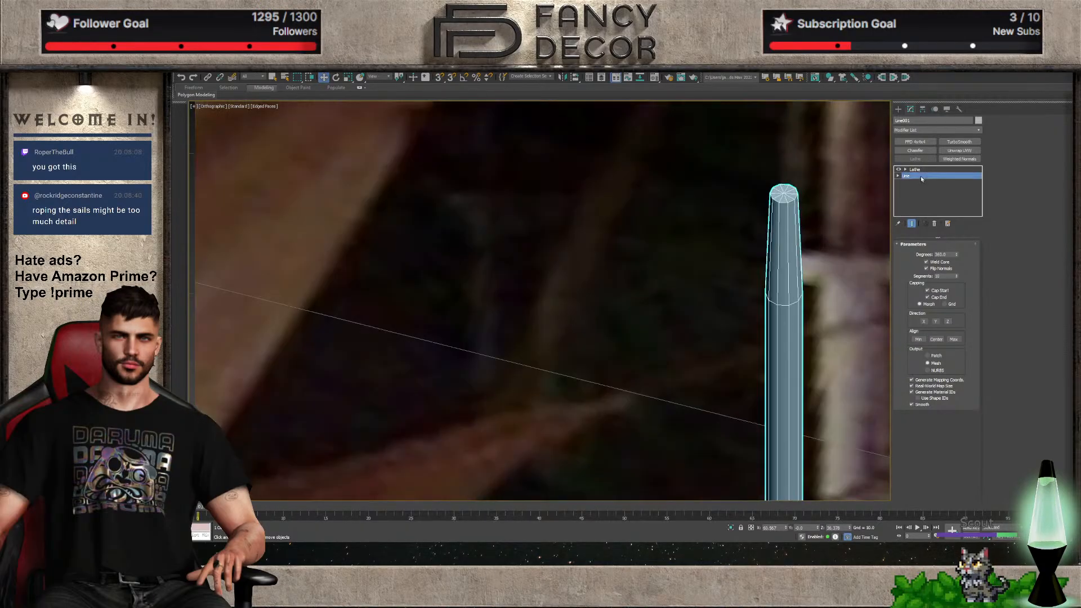
{"action": "left_click", "coordinate": [1016, 130]}
{"action": "key", "text": "f"}
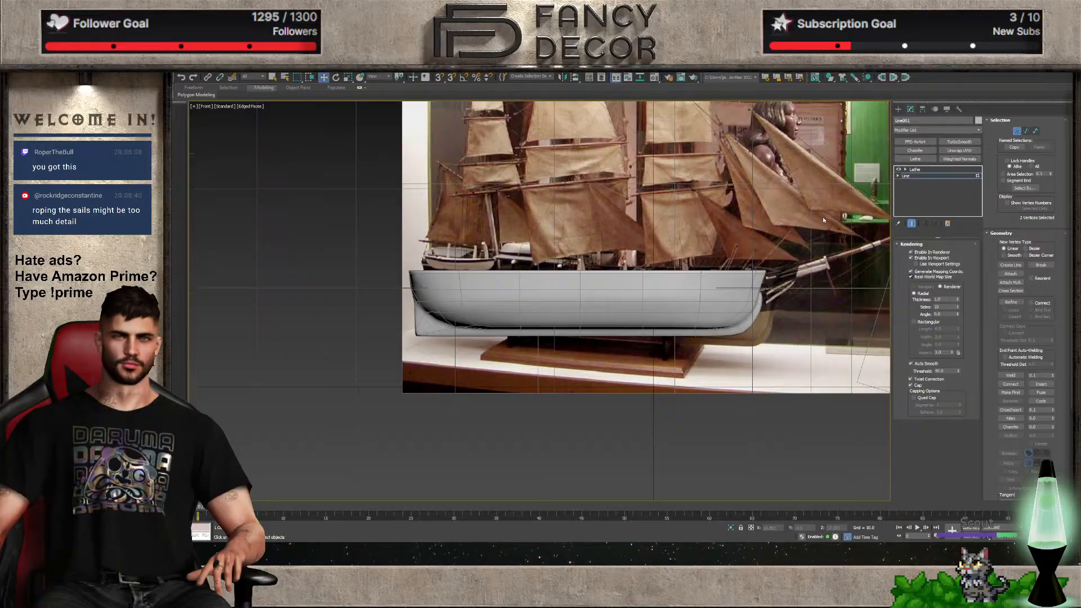
{"action": "scroll", "coordinate": [822, 218], "scroll_direction": "up", "scroll_amount": 1}
{"action": "scroll", "coordinate": [790, 234], "scroll_direction": "down", "scroll_amount": 3}
{"action": "scroll", "coordinate": [791, 234], "scroll_direction": "up", "scroll_amount": 6}
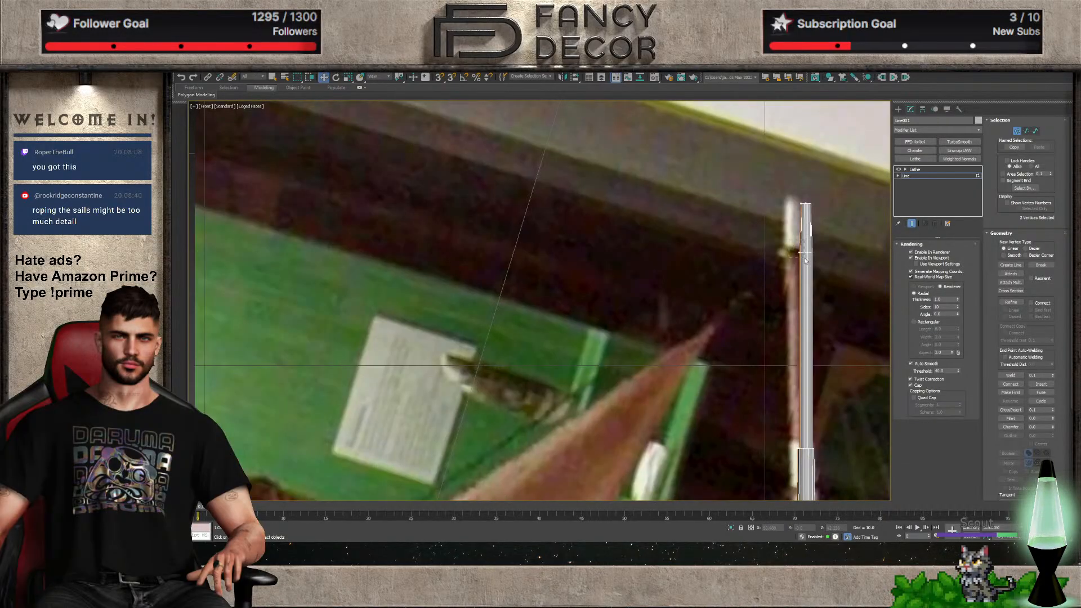
{"action": "left_click", "coordinate": [813, 252]}
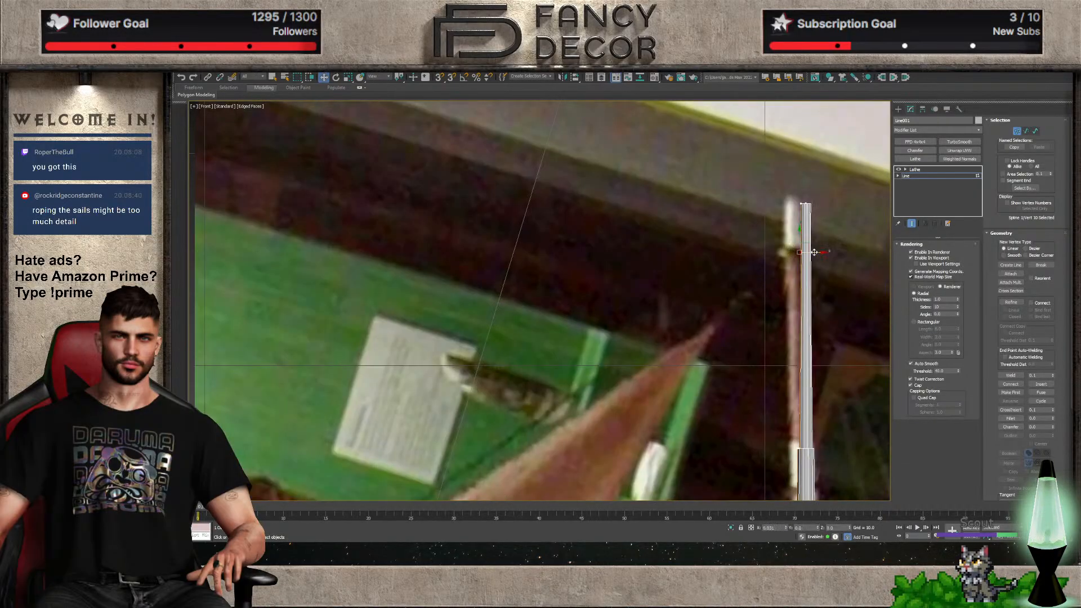
{"action": "scroll", "coordinate": [805, 226], "scroll_direction": "up", "scroll_amount": 3}
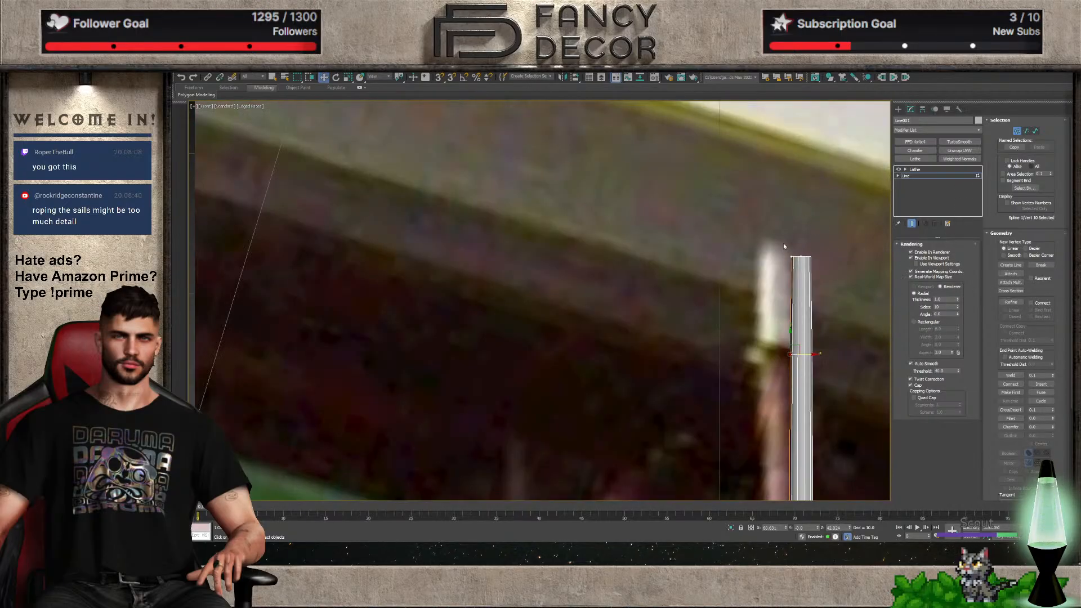
{"action": "left_click", "coordinate": [1010, 418]}
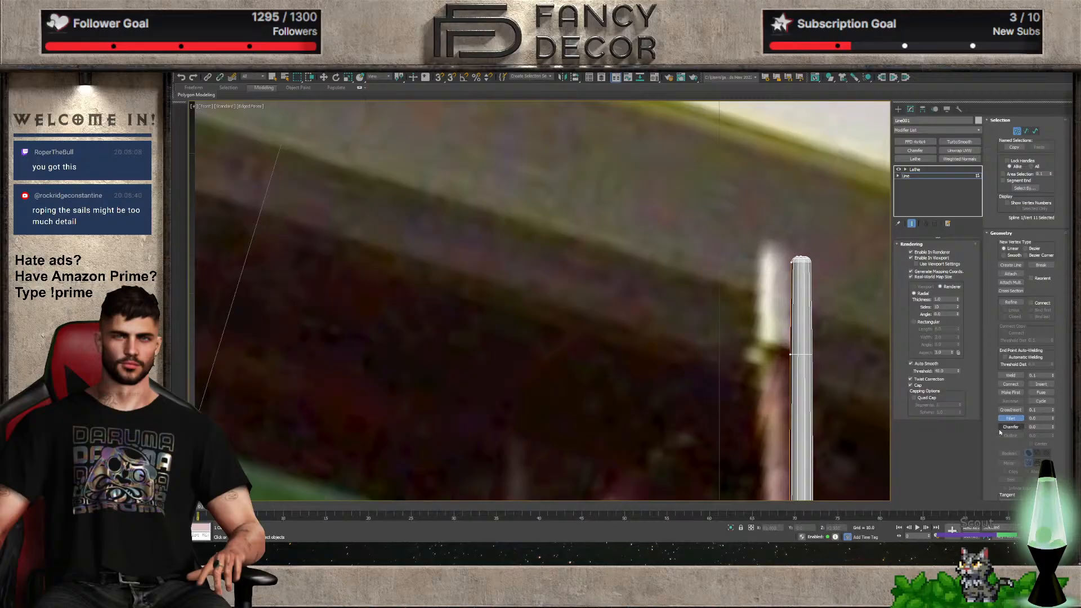
{"action": "scroll", "coordinate": [1012, 495], "scroll_direction": "down", "scroll_amount": 5}
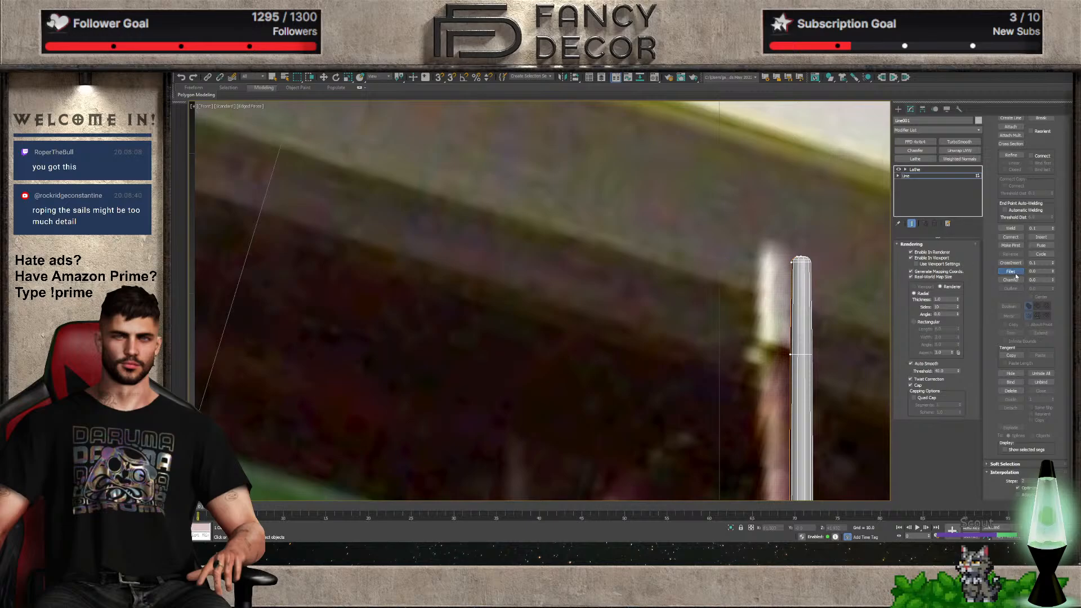
{"action": "left_click", "coordinate": [939, 169]}
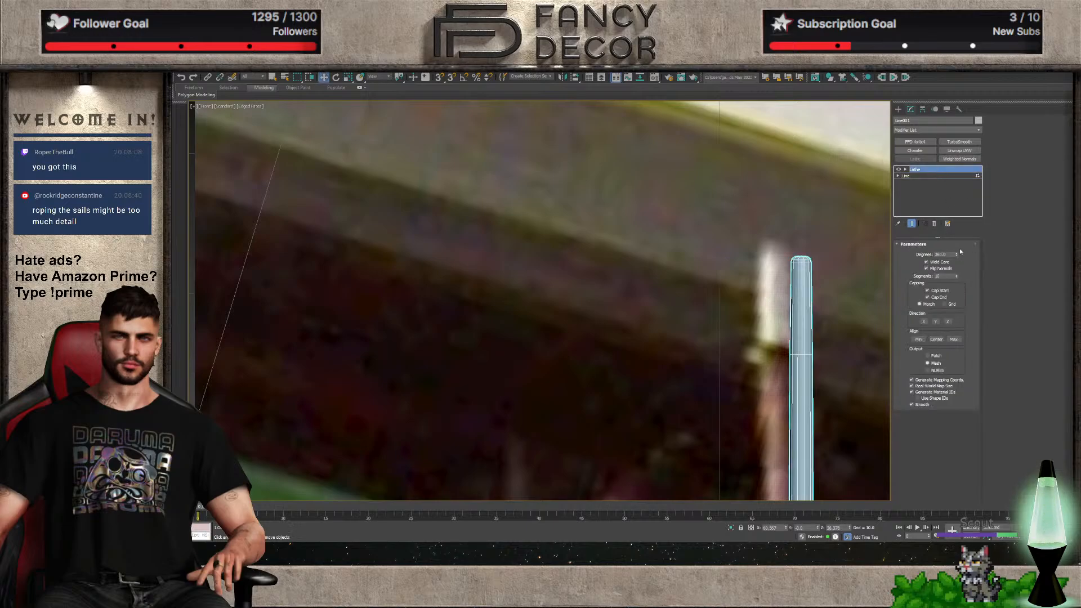
Convert the lathed spar to an Editable Mesh and move only its pivot point down to its lower end
{"action": "left_click", "coordinate": [653, 332]}
{"action": "scroll", "coordinate": [664, 330], "scroll_direction": "down", "scroll_amount": 8}
{"action": "middle_click_drag", "start_coordinate": [708, 365], "coordinate": [738, 256]}
{"action": "left_click", "coordinate": [910, 108]}
{"action": "left_click", "coordinate": [936, 161]}
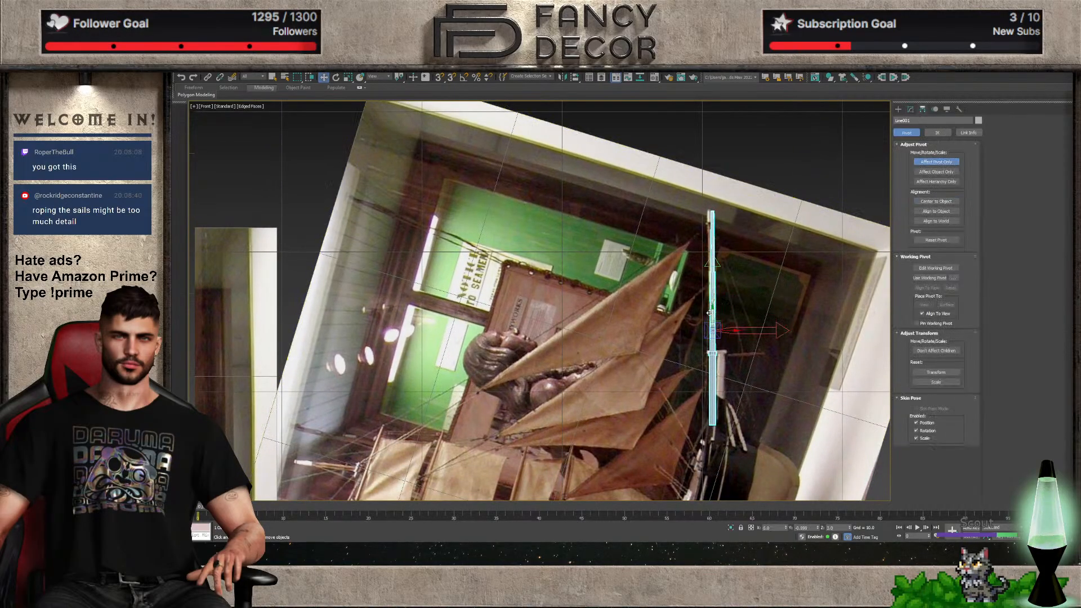
{"action": "left_click_drag", "start_coordinate": [712, 304], "coordinate": [713, 404]}
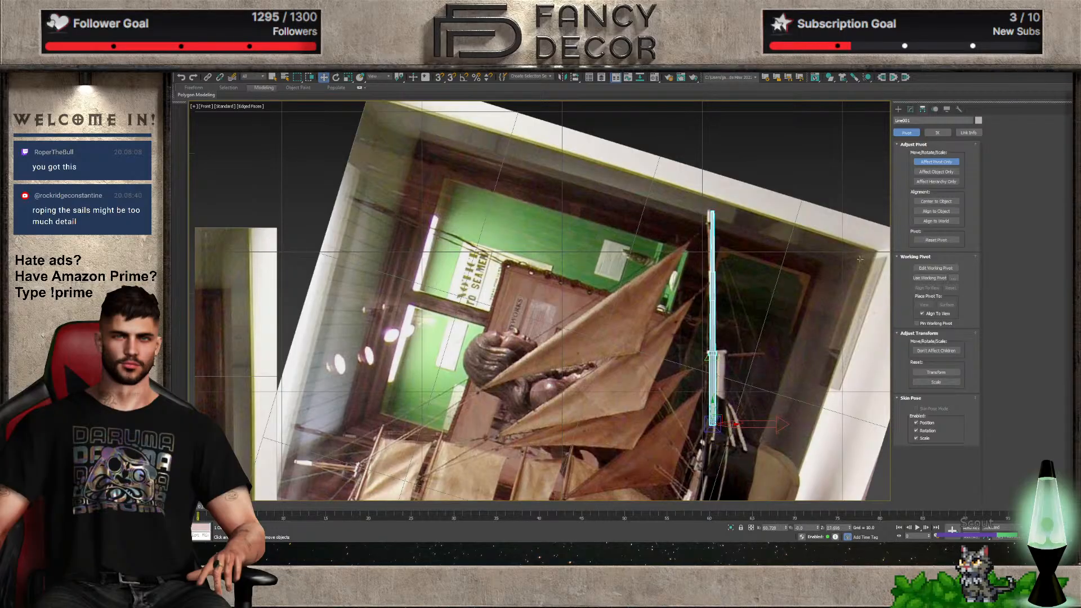
{"action": "left_click", "coordinate": [936, 161]}
Delete the tilted copy of the ship reference photo
{"action": "key", "text": "e"}
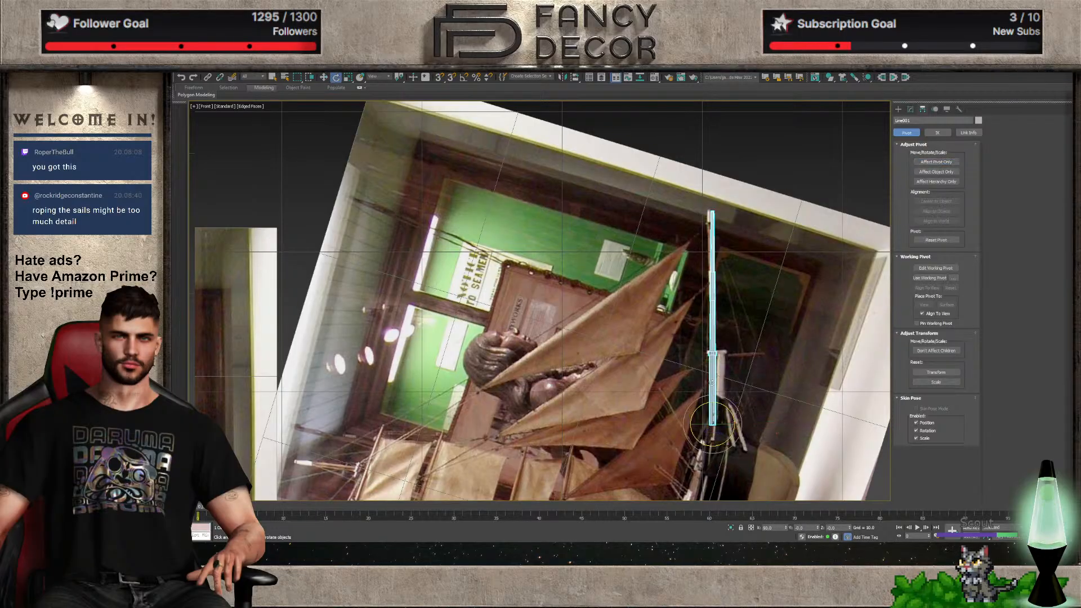
{"action": "scroll", "coordinate": [822, 180], "scroll_direction": "down", "scroll_amount": 5}
{"action": "left_click", "coordinate": [826, 208]}
{"action": "key", "text": "Delete"}
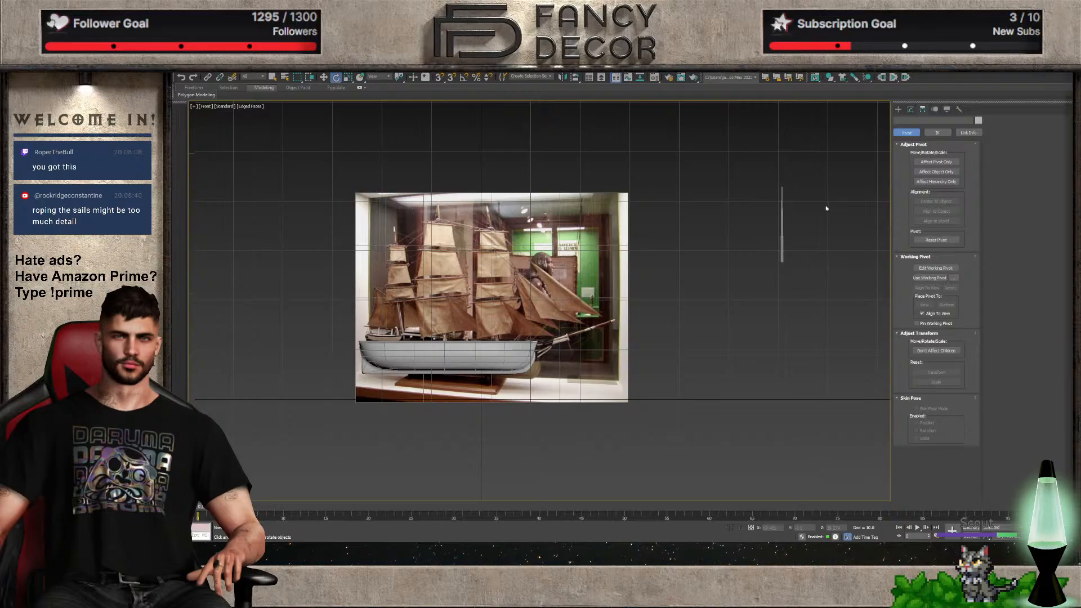
Move the spar to the hull's bow, then rotate and scale it to follow the bowsprit in the reference photo
{"action": "left_click", "coordinate": [782, 257]}
{"action": "middle_click_drag", "start_coordinate": [769, 257], "coordinate": [811, 254]}
{"action": "left_click_drag", "start_coordinate": [843, 248], "coordinate": [544, 332]}
{"action": "key", "text": "w"}
{"action": "scroll", "coordinate": [591, 344], "scroll_direction": "up", "scroll_amount": 5}
{"action": "key", "text": "e"}
{"action": "key", "text": "w"}
{"action": "key", "text": "r"}
{"action": "key", "text": "w"}
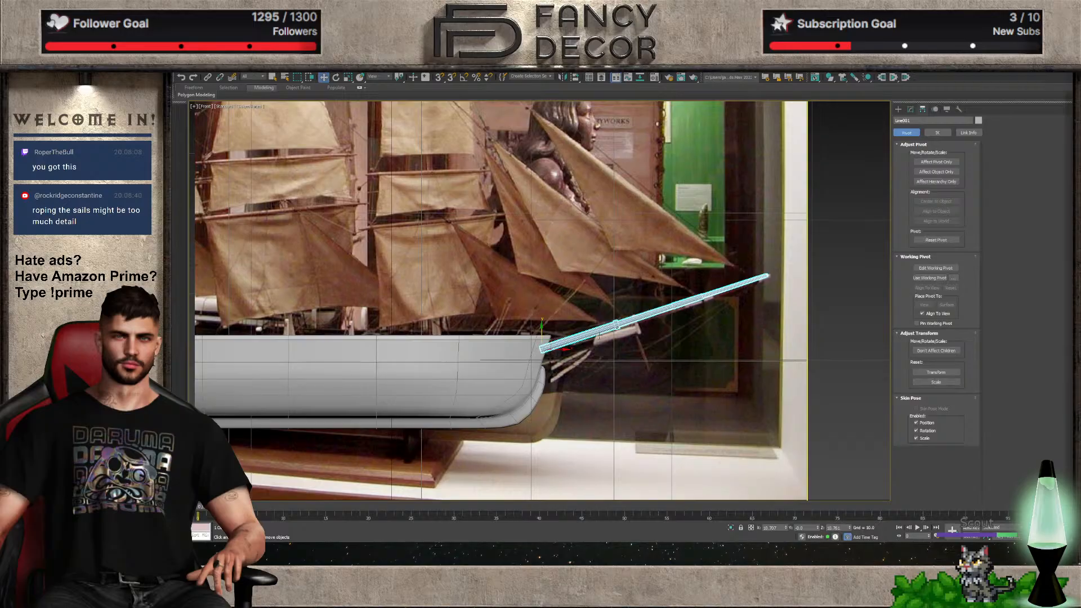
Clone the bowsprit spar just below the original and delete the copy's outer section beyond the collar
{"action": "scroll", "coordinate": [599, 335], "scroll_direction": "up", "scroll_amount": 3}
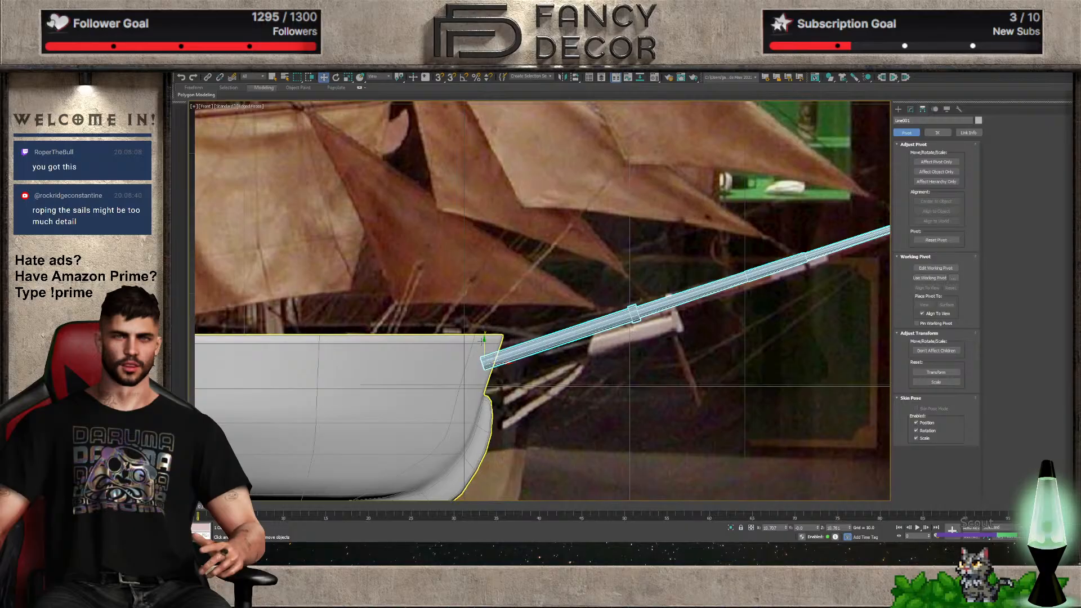
{"action": "left_click_drag", "start_coordinate": [483, 340], "coordinate": [591, 356], "text": "shift"}
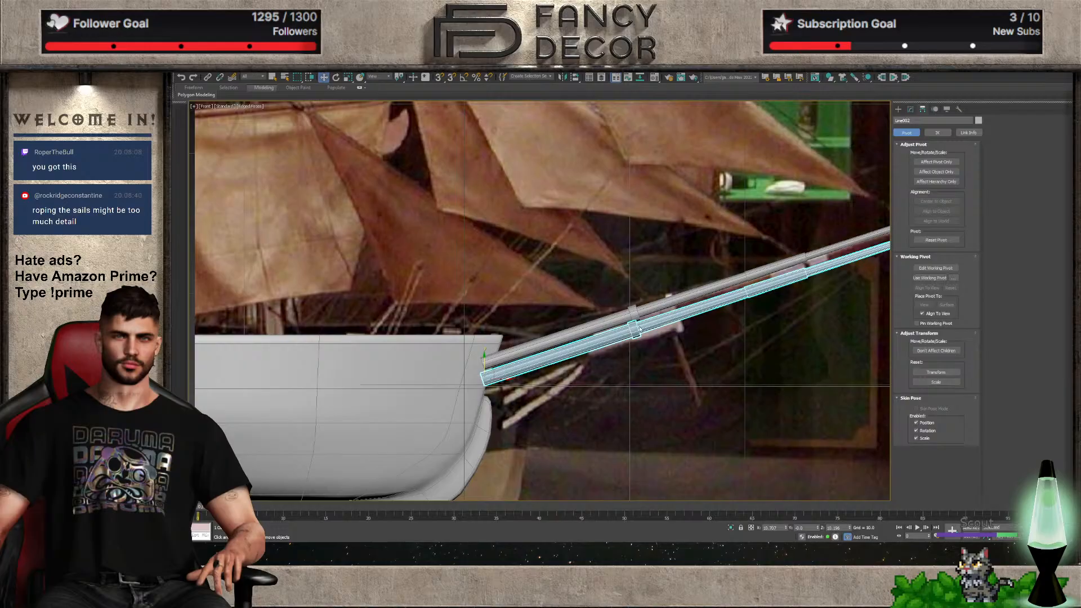
{"action": "left_click", "coordinate": [910, 109]}
{"action": "left_click", "coordinate": [952, 255]}
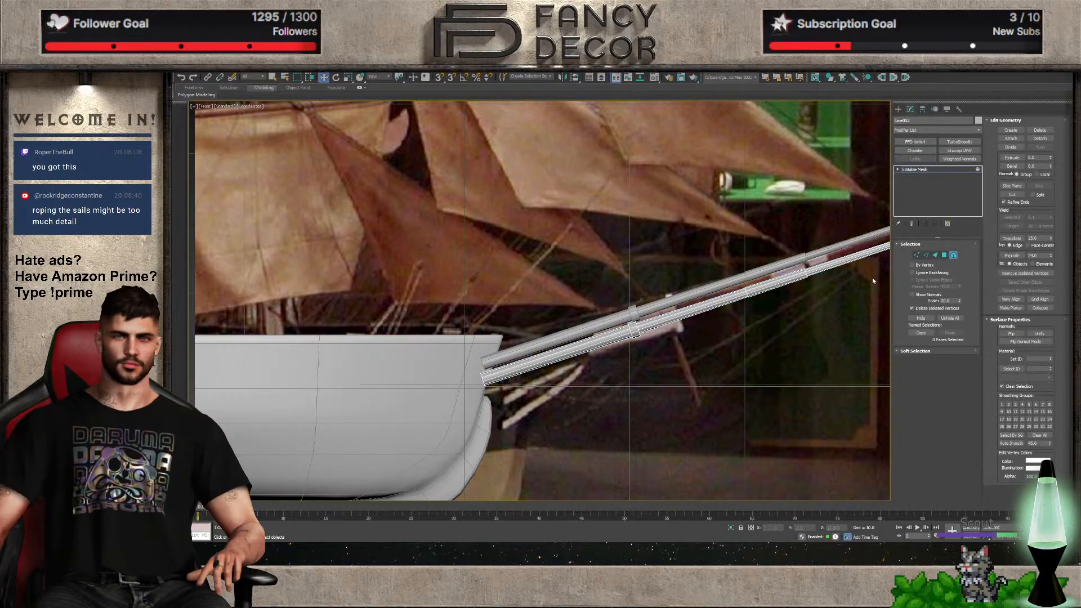
{"action": "middle_click_drag", "start_coordinate": [872, 280], "coordinate": [767, 305]}
{"action": "left_click_drag", "start_coordinate": [580, 370], "coordinate": [582, 364]}
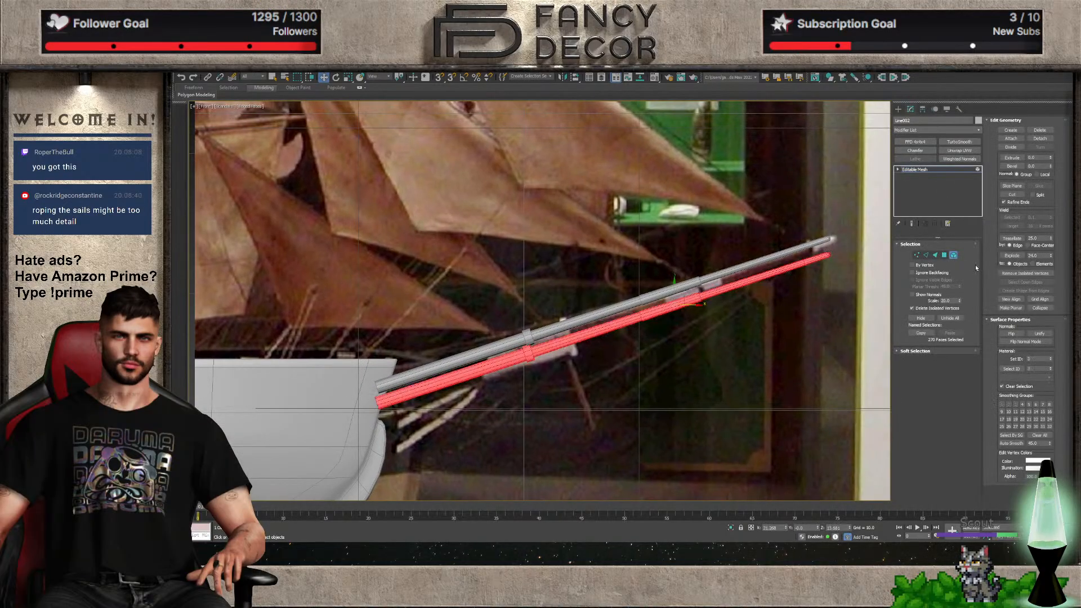
{"action": "left_click", "coordinate": [944, 255]}
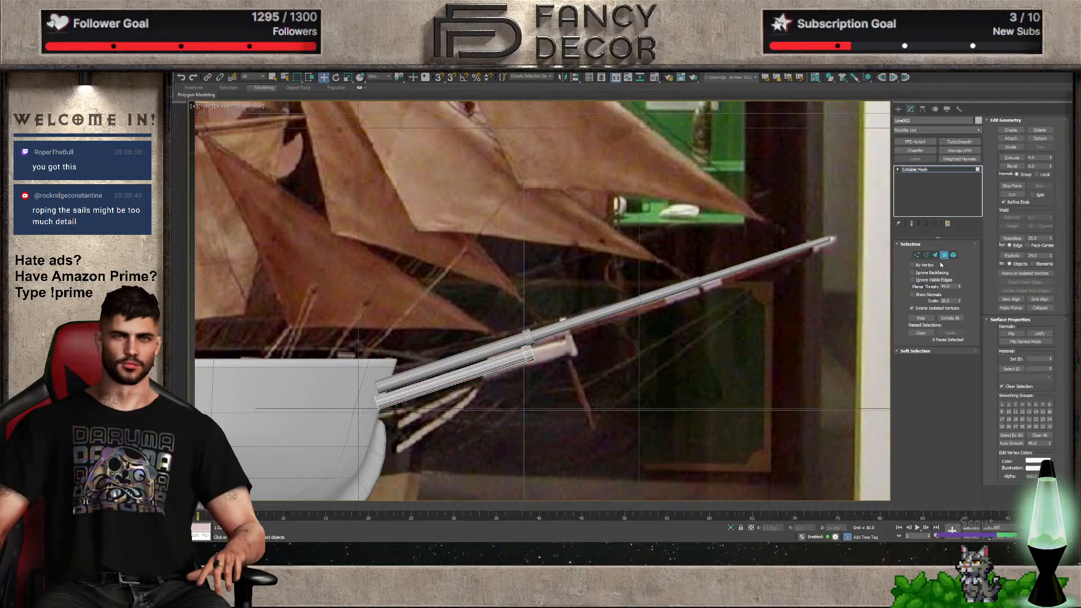
{"action": "left_click", "coordinate": [945, 172]}
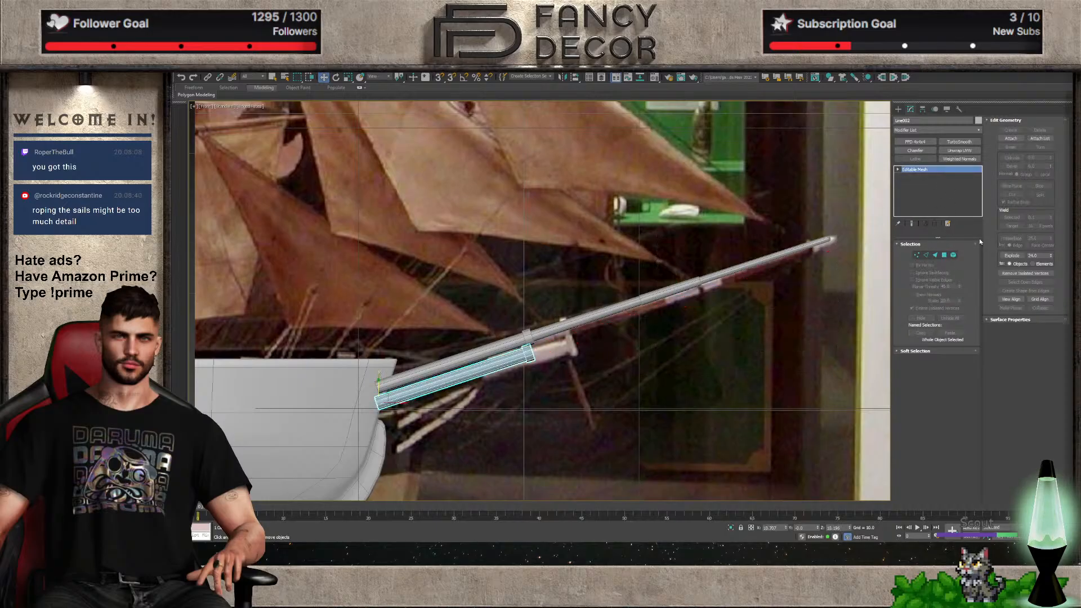
Convert the shortened spar copy to an Editable Poly and cap its open border at the collar end
{"action": "left_click", "coordinate": [935, 255]}
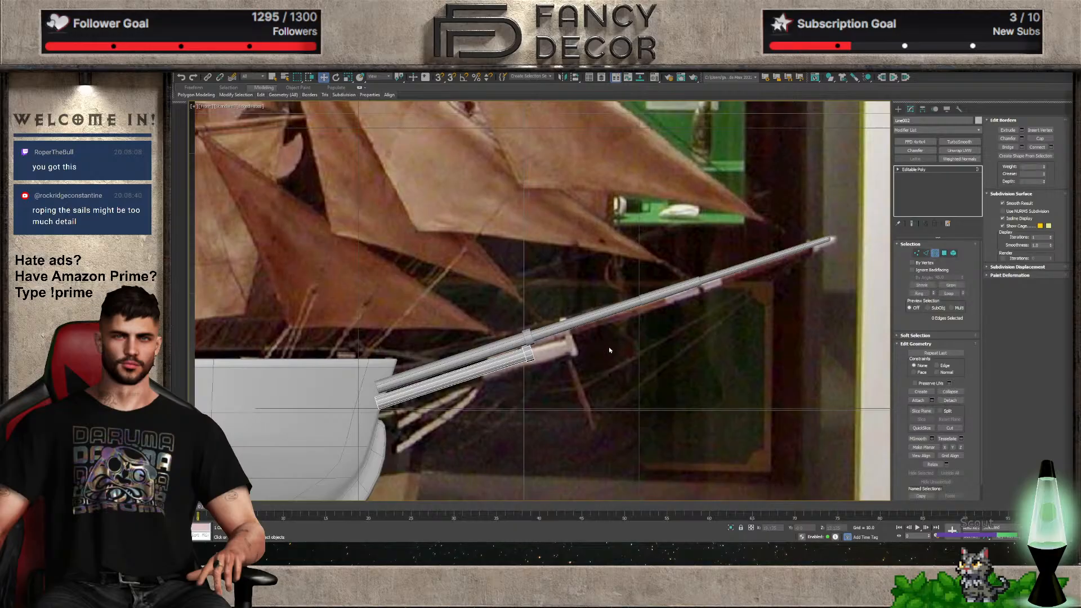
{"action": "middle_click_drag", "start_coordinate": [544, 382], "coordinate": [530, 355], "text": "alt"}
{"action": "key", "text": "z"}
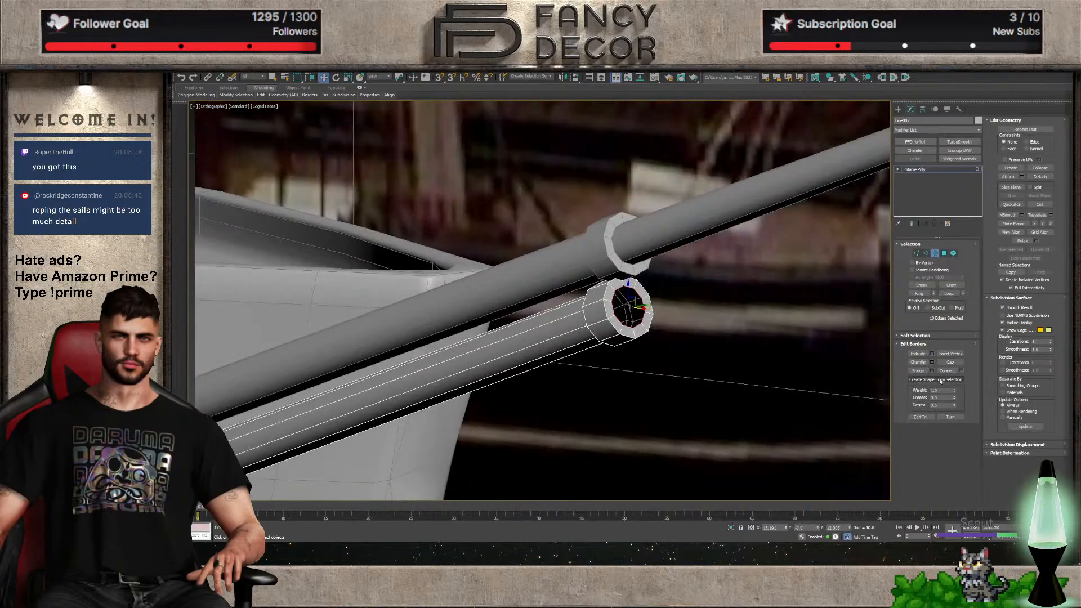
{"action": "left_click", "coordinate": [950, 362]}
{"action": "left_click", "coordinate": [935, 253]}
{"action": "key", "text": "f"}
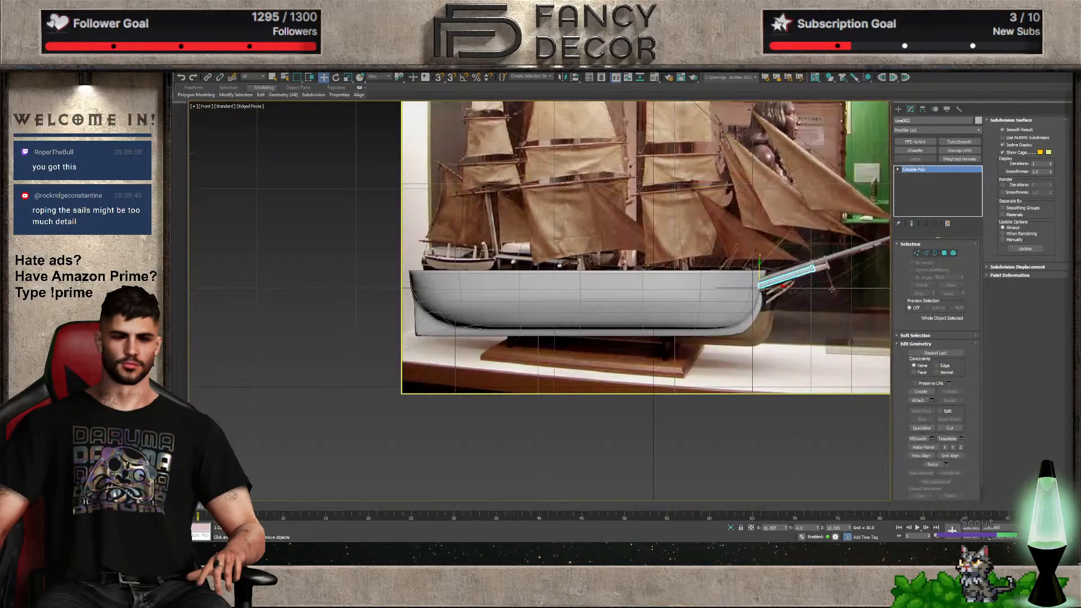
Scale the short spar up slightly and move it down, clear of the long spar
{"action": "scroll", "coordinate": [802, 274], "scroll_direction": "up", "scroll_amount": 5}
{"action": "key", "text": "r"}
{"action": "left_click_drag", "start_coordinate": [598, 288], "coordinate": [613, 390]}
{"action": "key", "text": "w"}
Reposition the long spar so its inner end meets the hull's bow just below the deck edge
{"action": "left_click", "coordinate": [592, 274]}
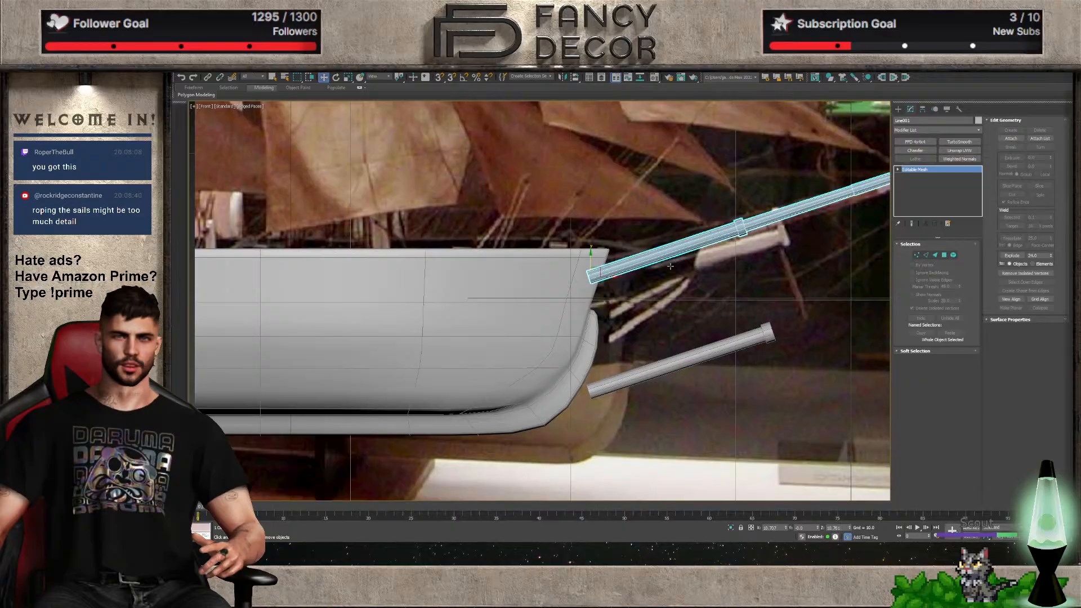
{"action": "left_click_drag", "start_coordinate": [592, 274], "coordinate": [654, 205]}
{"action": "scroll", "coordinate": [682, 257], "scroll_direction": "down", "scroll_amount": 2}
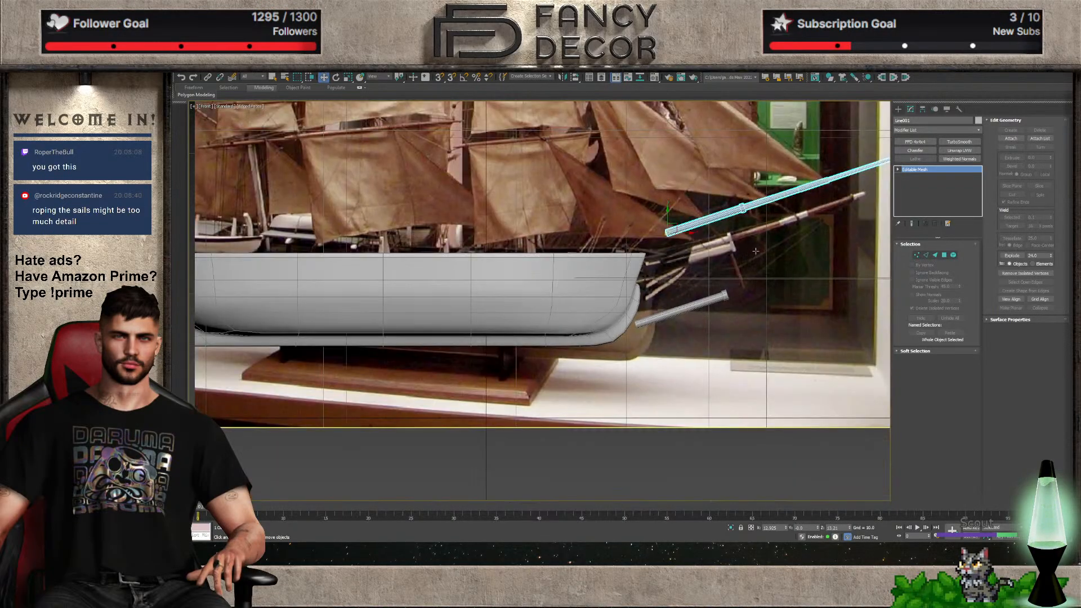
{"action": "middle_click_drag", "start_coordinate": [755, 251], "coordinate": [707, 315]}
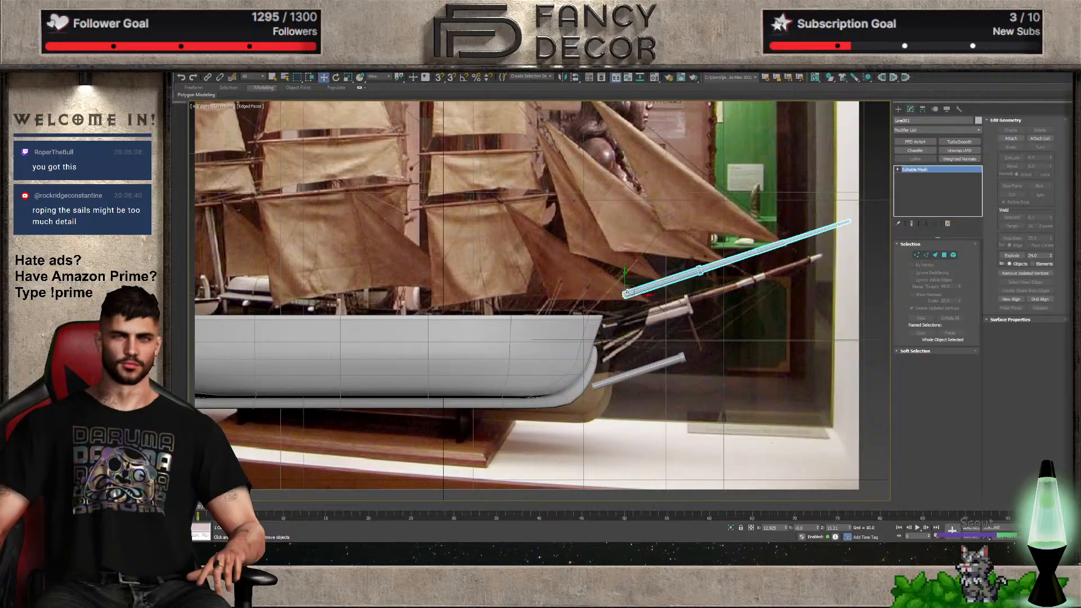
{"action": "left_click_drag", "start_coordinate": [623, 294], "coordinate": [599, 325]}
{"action": "scroll", "coordinate": [598, 325], "scroll_direction": "up", "scroll_amount": 5}
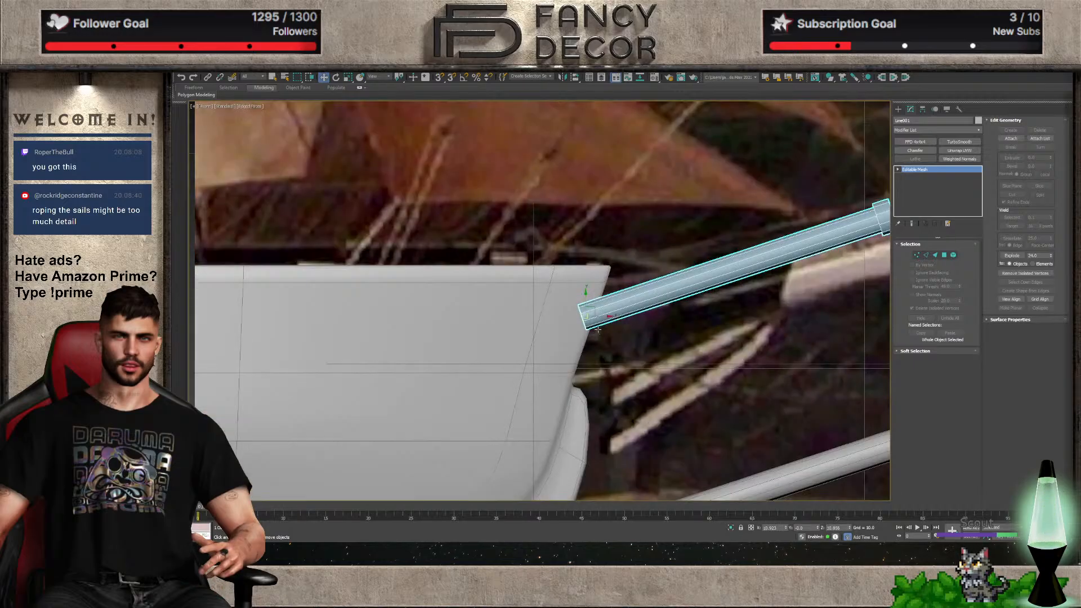
Move the short spar up against the bow, directly beneath the long spar
{"action": "scroll", "coordinate": [604, 319], "scroll_direction": "down", "scroll_amount": 5}
{"action": "left_click", "coordinate": [700, 450]}
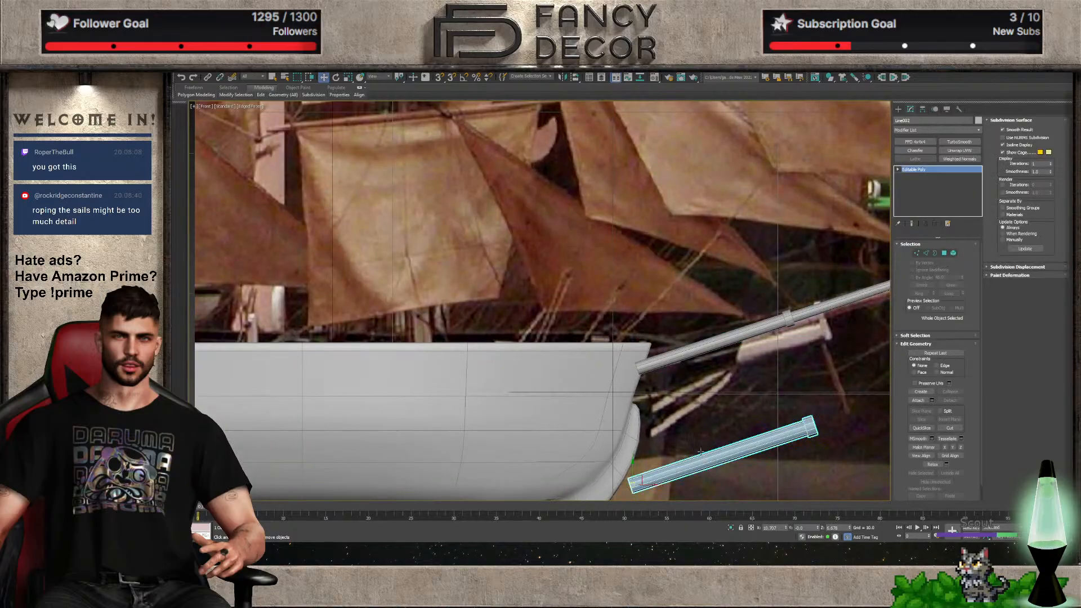
{"action": "scroll", "coordinate": [694, 464], "scroll_direction": "down", "scroll_amount": 2}
{"action": "left_click_drag", "start_coordinate": [650, 477], "coordinate": [651, 412]}
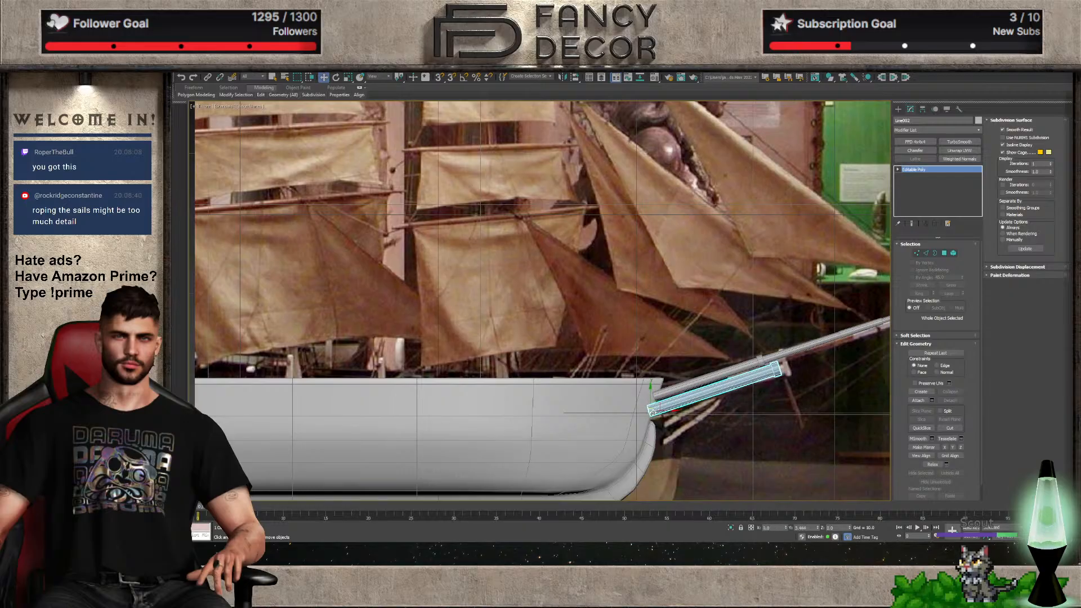
Draw a bent line with rectangular viewport rendering as a brace from the hull's bow up to the underside of the short spar
{"action": "scroll", "coordinate": [740, 383], "scroll_direction": "up", "scroll_amount": 4}
{"action": "middle_click_drag", "start_coordinate": [688, 395], "coordinate": [718, 314]}
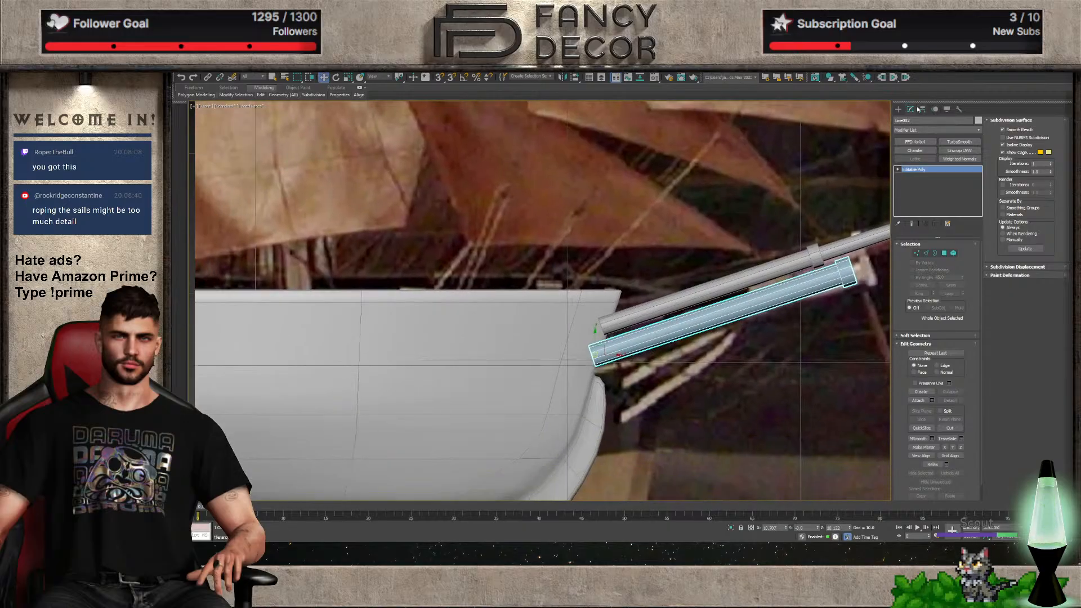
{"action": "left_click", "coordinate": [898, 110]}
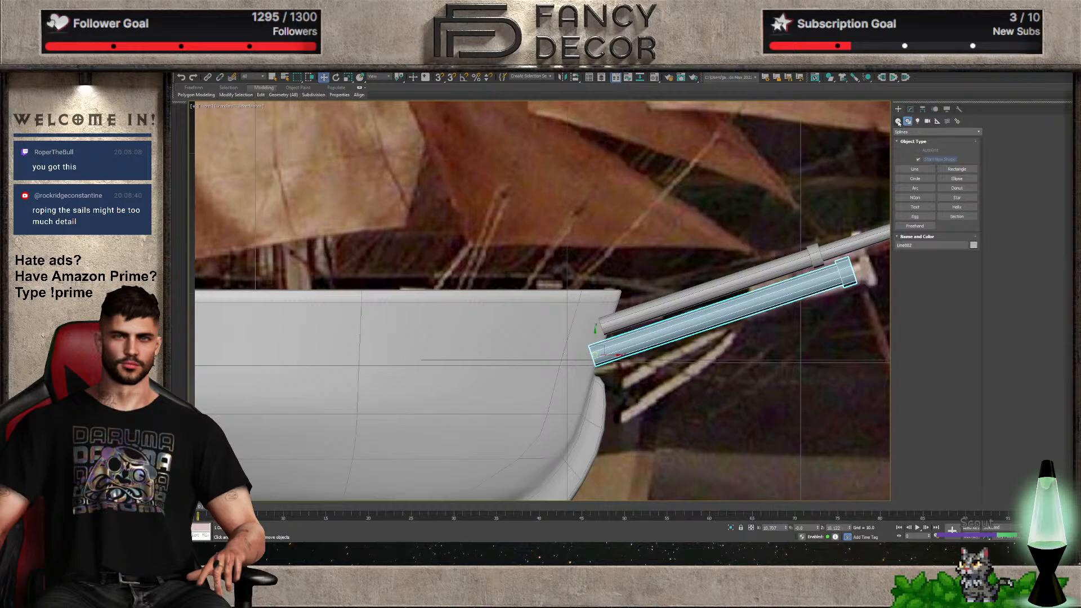
{"action": "scroll", "coordinate": [863, 151], "scroll_direction": "down", "scroll_amount": 8}
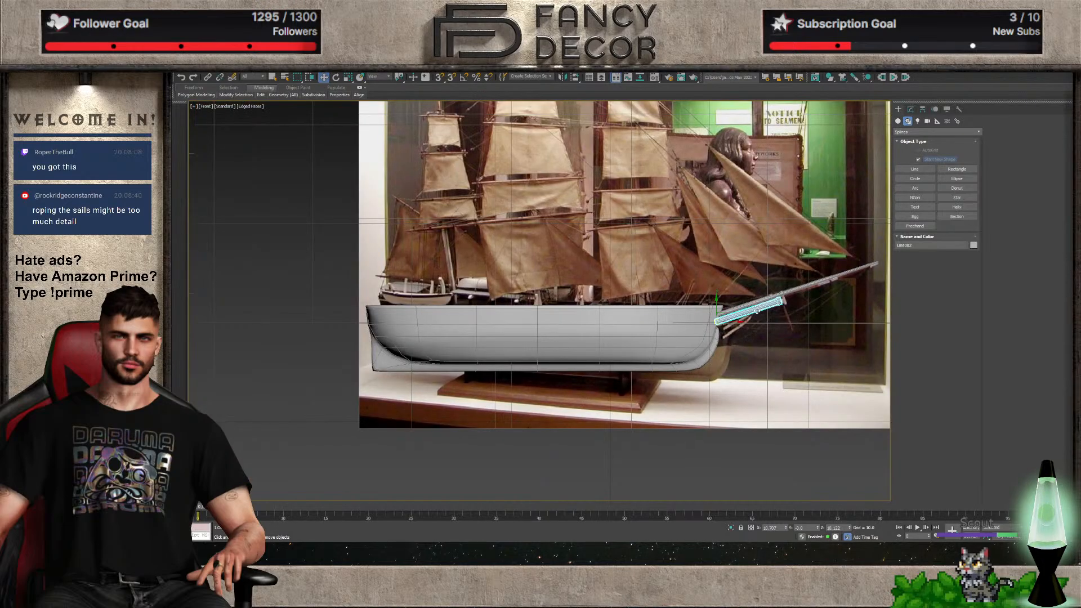
{"action": "left_click", "coordinate": [914, 170]}
{"action": "scroll", "coordinate": [699, 368], "scroll_direction": "up", "scroll_amount": 5}
{"action": "scroll", "coordinate": [745, 305], "scroll_direction": "up", "scroll_amount": 3}
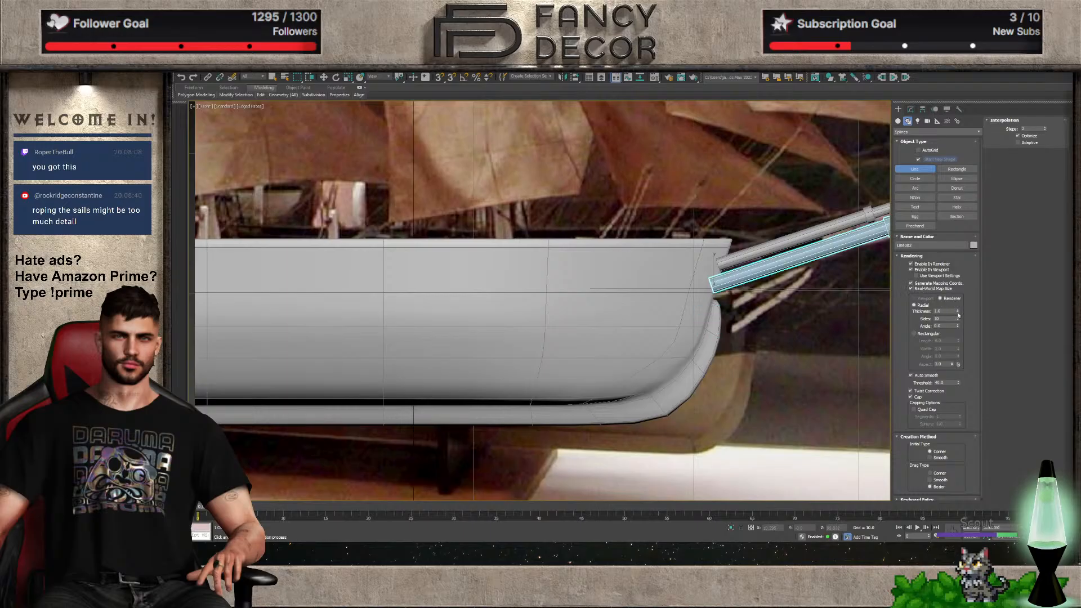
{"action": "left_click_drag", "start_coordinate": [958, 311], "coordinate": [958, 319]}
{"action": "left_click", "coordinate": [940, 333]}
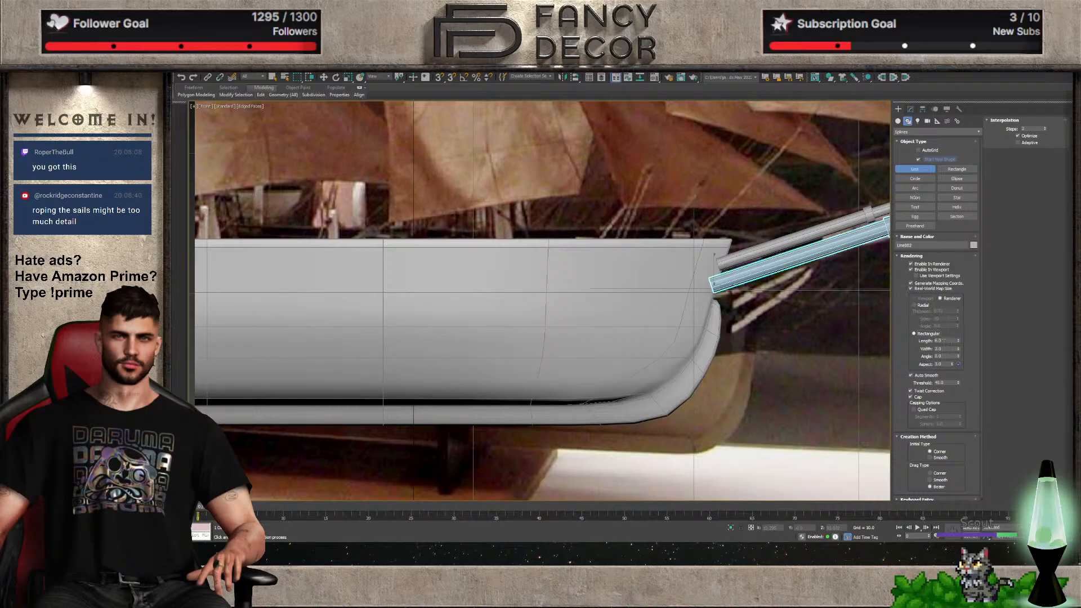
{"action": "left_click", "coordinate": [698, 314]}
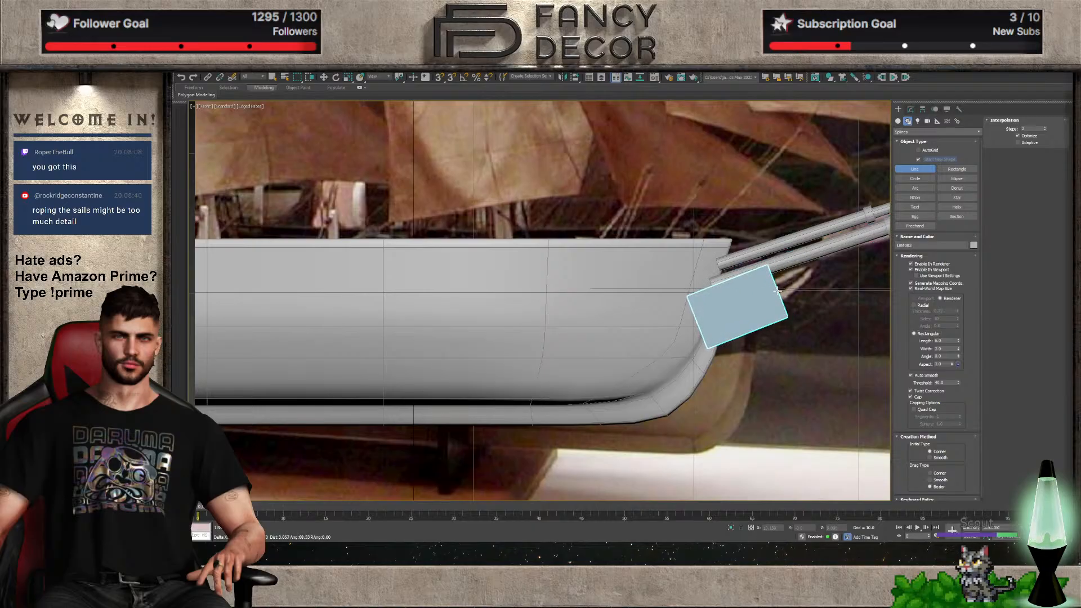
{"action": "left_click", "coordinate": [770, 289]}
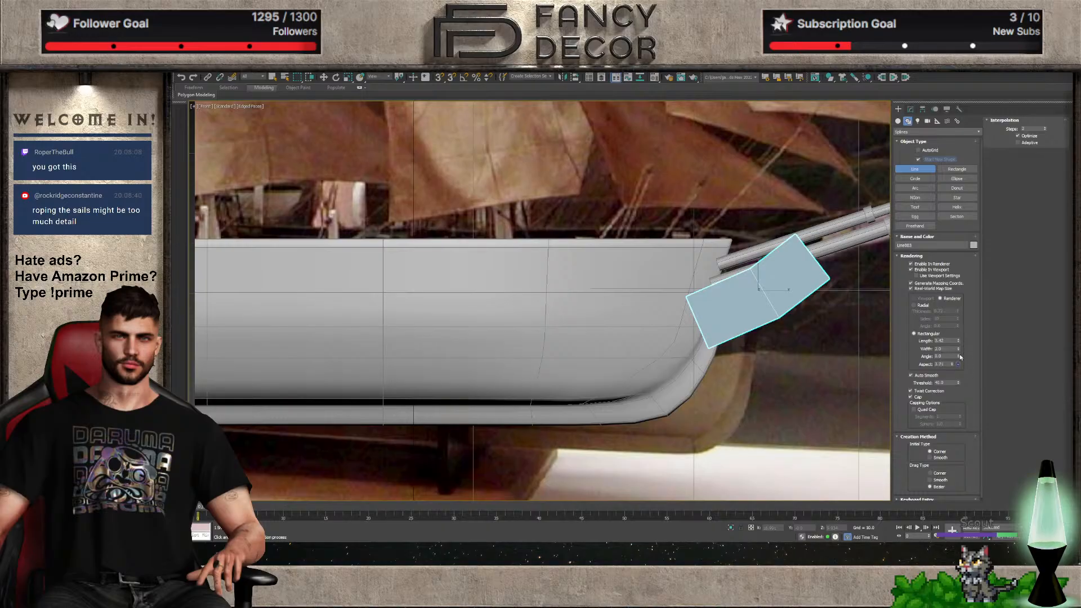
Set the brace's rectangular cross-section to a length of 0.18 and a width of 0.18
{"action": "mouse_move", "coordinate": [959, 349]}
{"action": "left_mouse_down"}
{"action": "mouse_move", "coordinate": [964, 385]}
{"action": "mouse_move", "coordinate": [960, 360]}
{"action": "left_mouse_up"}
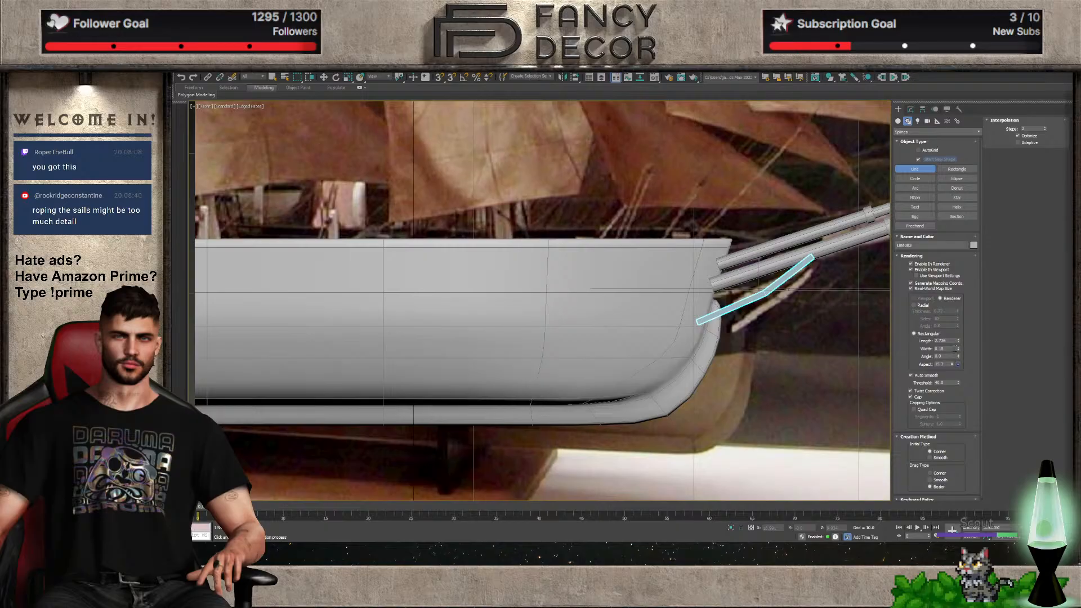
{"action": "left_click", "coordinate": [949, 341]}
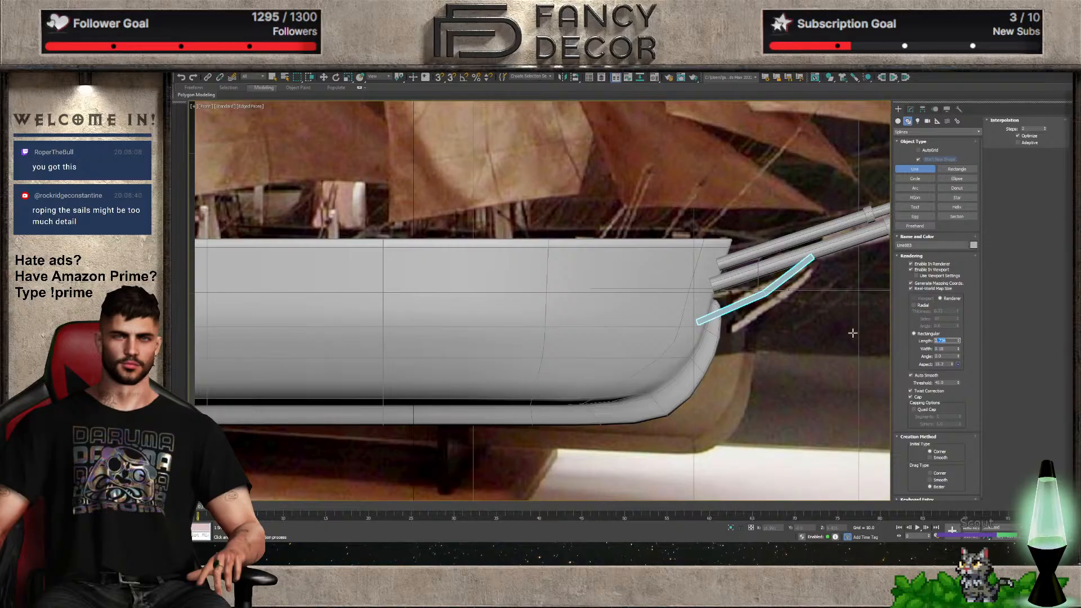
{"action": "middle_click_drag", "start_coordinate": [846, 324], "coordinate": [790, 365], "text": "alt"}
{"action": "left_click", "coordinate": [910, 109]}
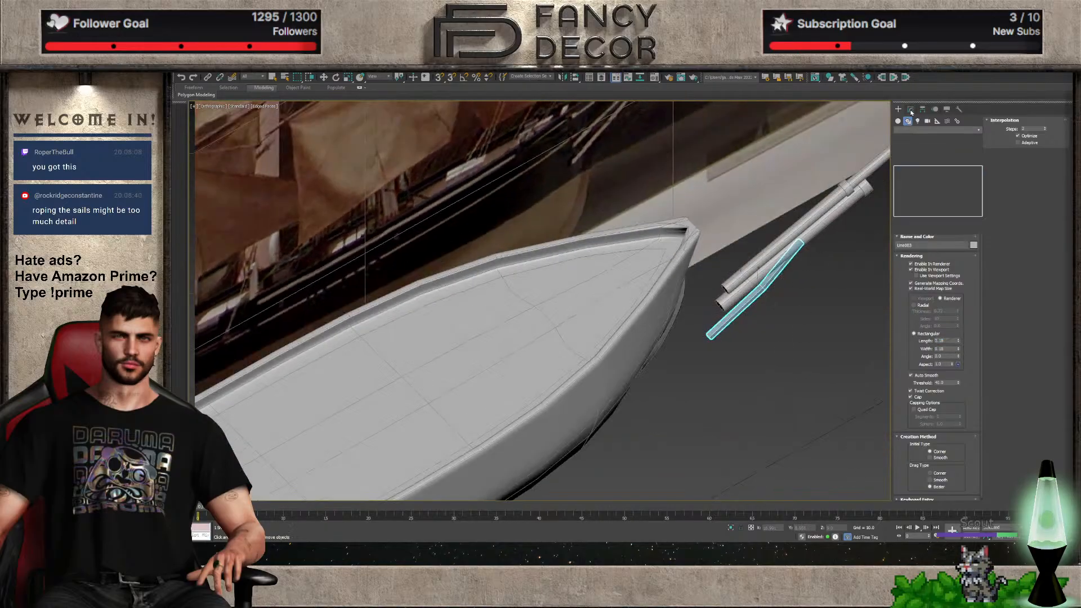
Move the hull sideways in the top view so its centreline lines up with the bowsprit spars
{"action": "key", "text": "t"}
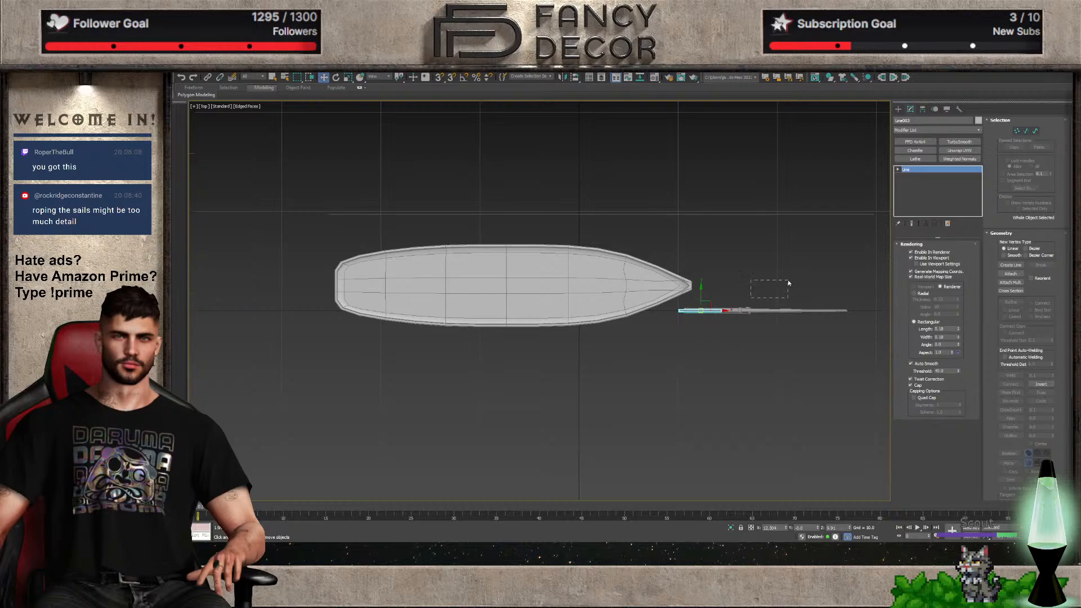
{"action": "left_click_drag", "start_coordinate": [787, 283], "coordinate": [789, 281]}
{"action": "left_click", "coordinate": [591, 280]}
{"action": "left_click_drag", "start_coordinate": [507, 271], "coordinate": [507, 296]}
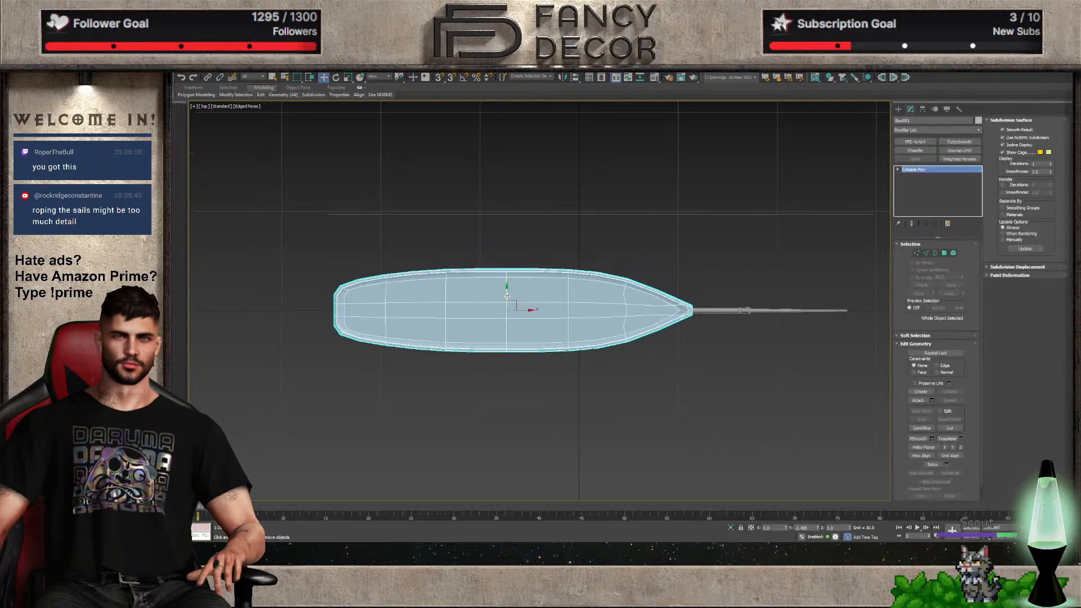
{"action": "middle_click_drag", "start_coordinate": [722, 338], "coordinate": [730, 290], "text": "alt"}
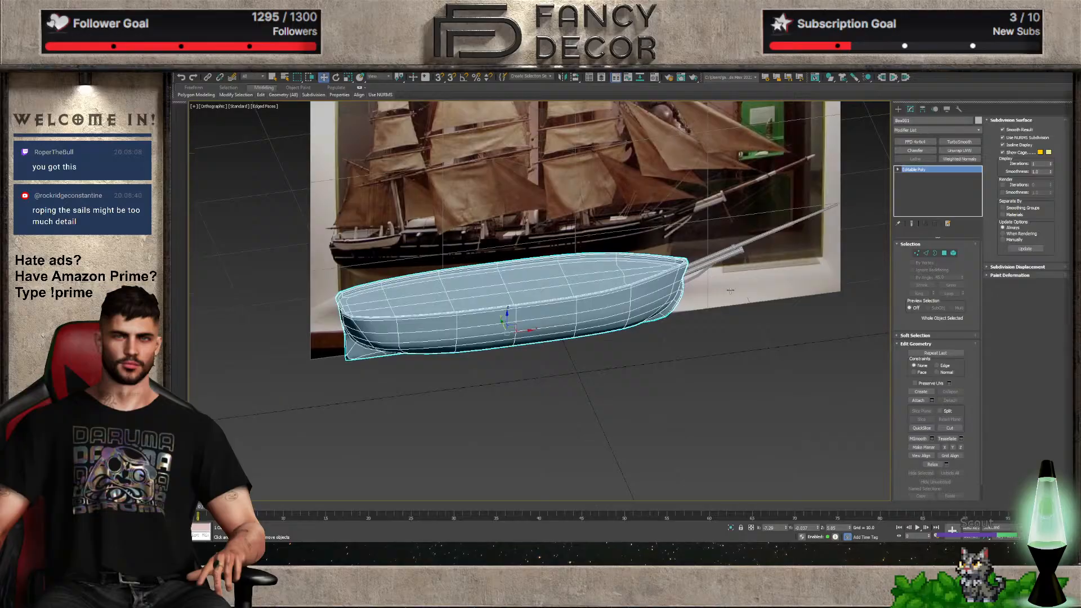
Shift the brace's inner-end and bend vertices sideways so it slants from the spar into the side of the hull's bow
{"action": "scroll", "coordinate": [730, 291], "scroll_direction": "up", "scroll_amount": 5}
{"action": "left_click", "coordinate": [715, 250]}
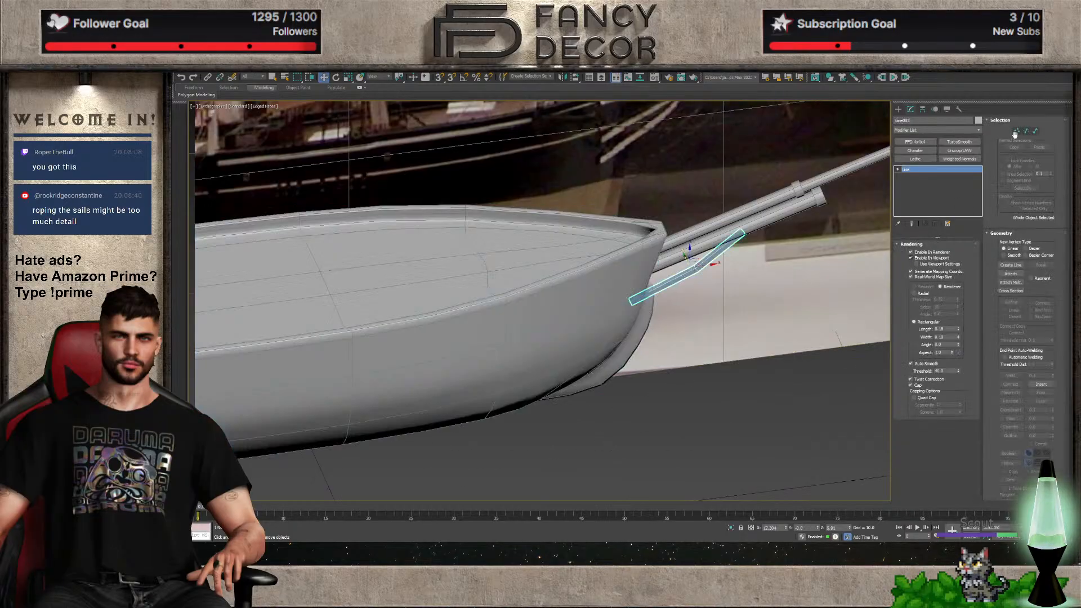
{"action": "left_click", "coordinate": [1015, 132]}
{"action": "left_click_drag", "start_coordinate": [606, 263], "coordinate": [607, 263]}
{"action": "scroll", "coordinate": [633, 304], "scroll_direction": "up", "scroll_amount": 4}
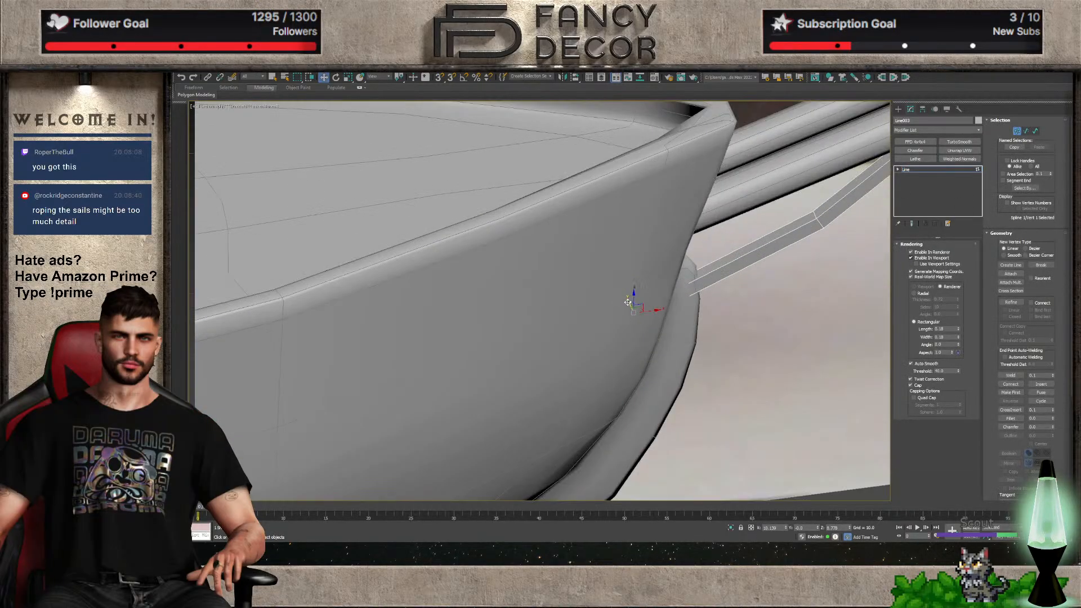
{"action": "left_click_drag", "start_coordinate": [628, 302], "coordinate": [644, 324]}
{"action": "middle_click_drag", "start_coordinate": [670, 301], "coordinate": [605, 346]}
{"action": "left_click_drag", "start_coordinate": [583, 358], "coordinate": [562, 353]}
{"action": "middle_click_drag", "start_coordinate": [562, 353], "coordinate": [601, 434], "text": "alt"}
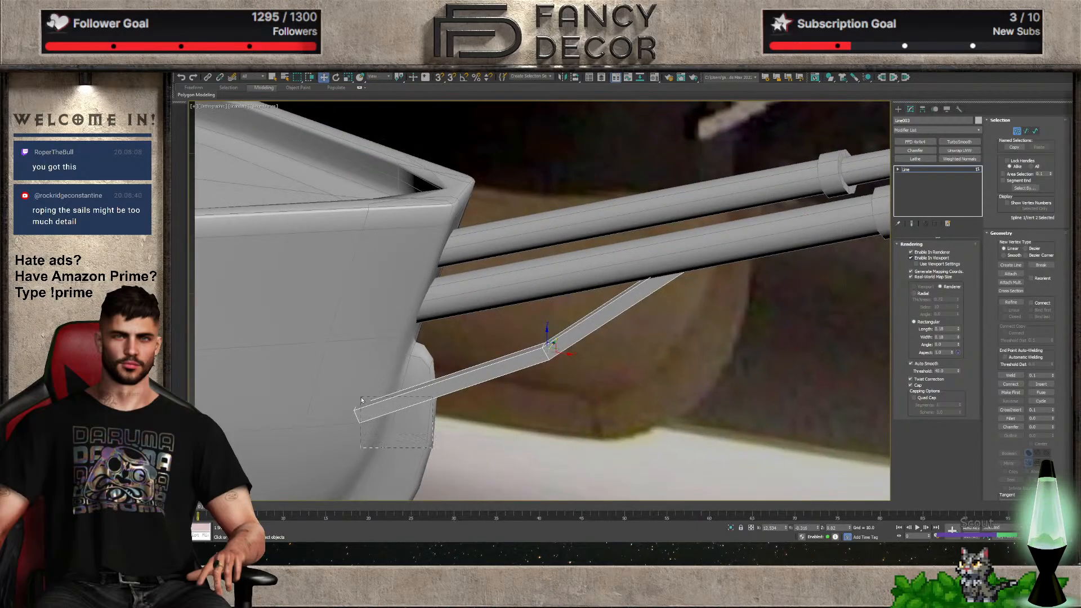
{"action": "left_click_drag", "start_coordinate": [361, 400], "coordinate": [342, 411]}
{"action": "left_click", "coordinate": [1009, 132]}
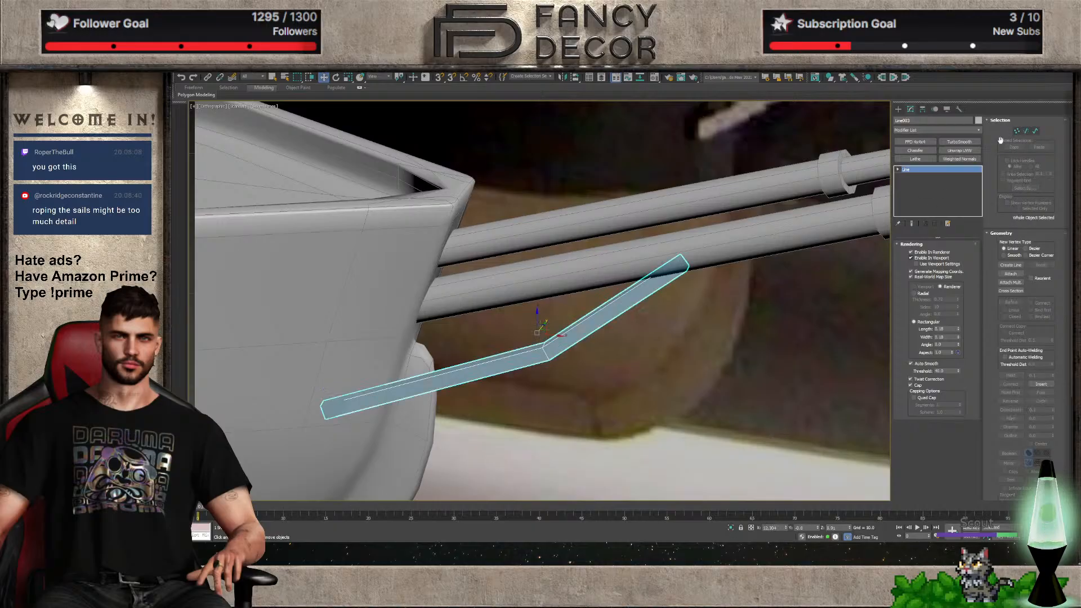
Move the brace's bend vertex down and closer to the hull in the front view
{"action": "key", "text": "f"}
{"action": "scroll", "coordinate": [726, 289], "scroll_direction": "up", "scroll_amount": 5}
{"action": "scroll", "coordinate": [726, 289], "scroll_direction": "down", "scroll_amount": 1}
{"action": "scroll", "coordinate": [726, 290], "scroll_direction": "up", "scroll_amount": 4}
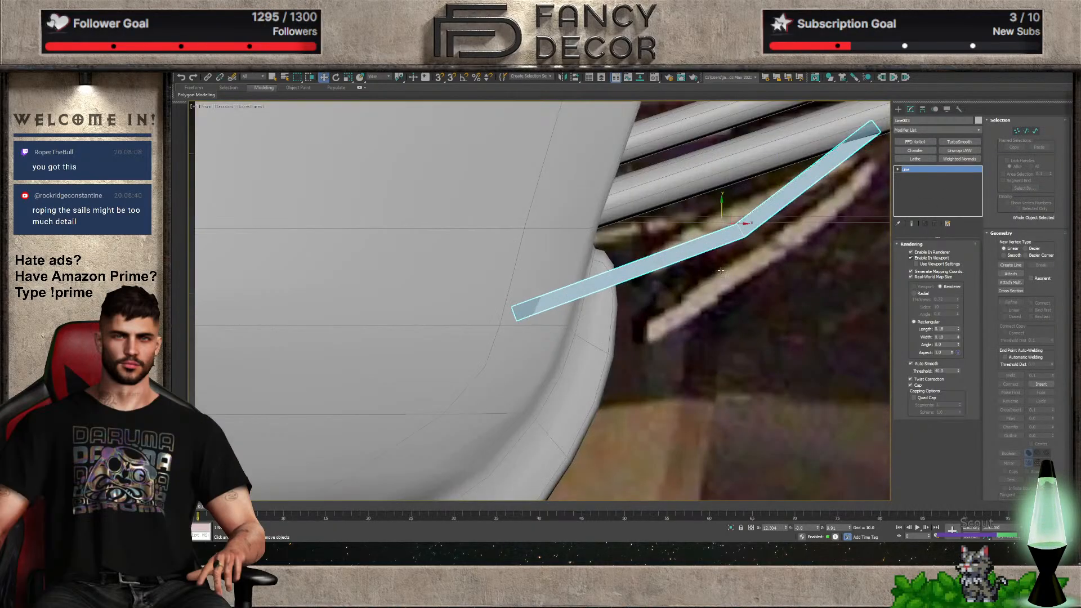
{"action": "left_click", "coordinate": [1016, 132]}
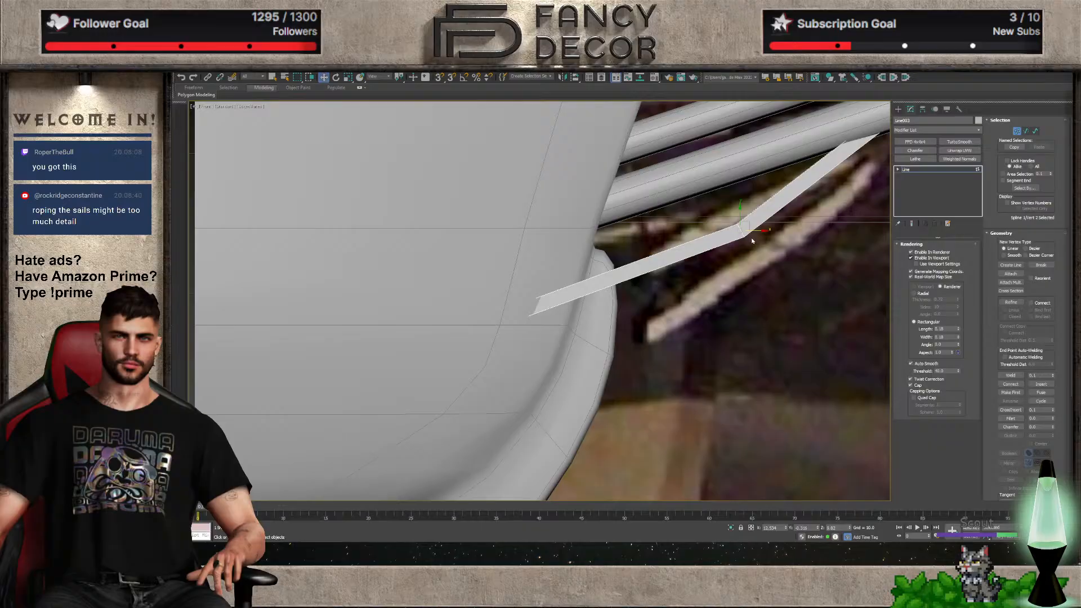
{"action": "left_click_drag", "start_coordinate": [752, 241], "coordinate": [713, 260]}
{"action": "left_click", "coordinate": [1016, 132]}
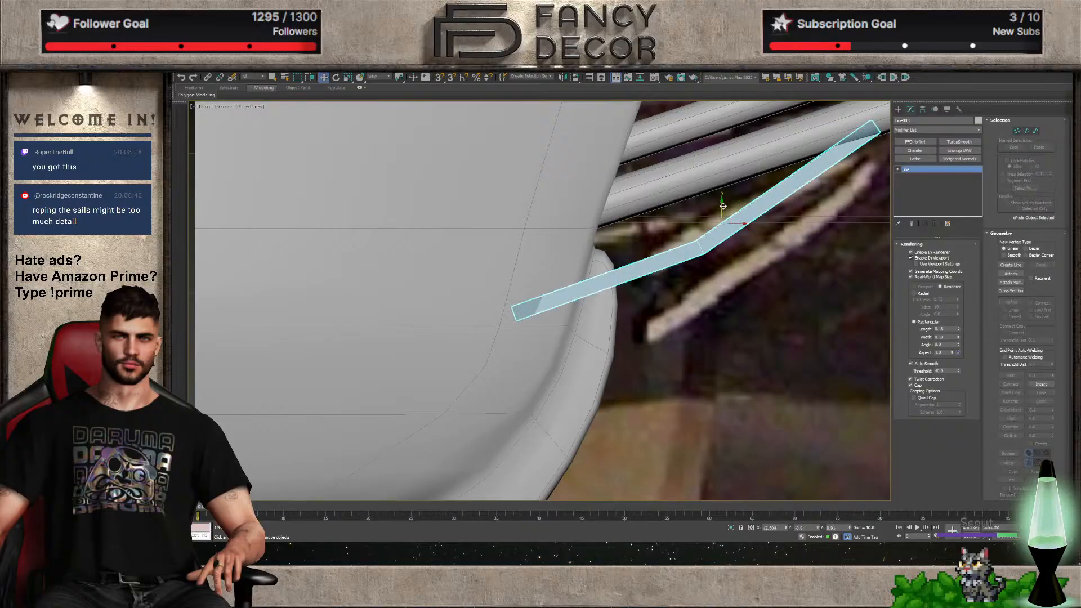
Copy the brace straight down and shift the copy's inner-end vertex sideways against the hull
{"action": "left_click_drag", "start_coordinate": [723, 207], "coordinate": [730, 255], "text": "shift"}
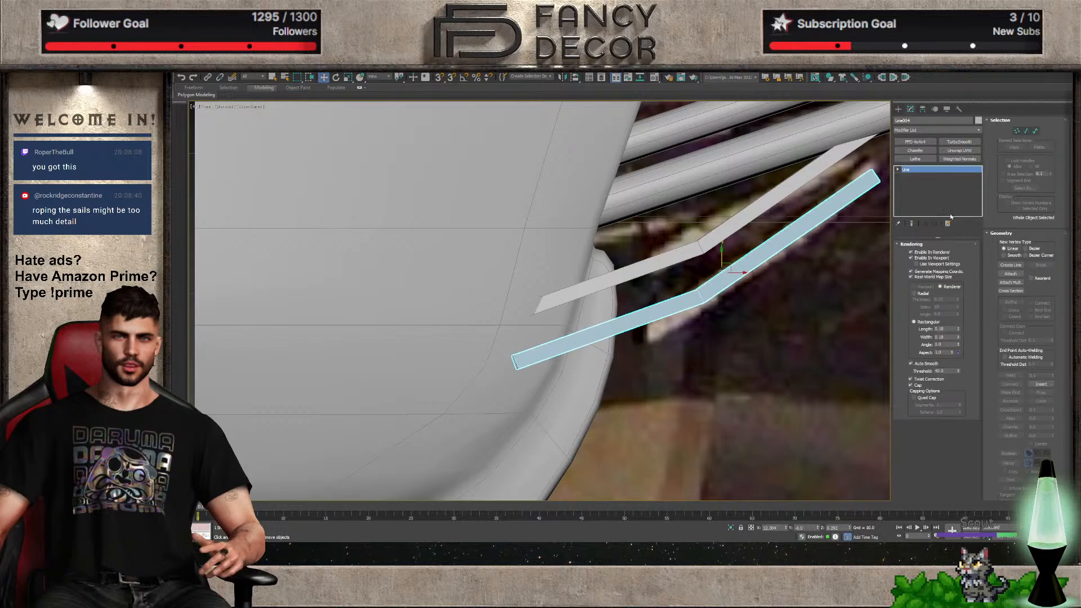
{"action": "left_click", "coordinate": [1016, 132]}
{"action": "left_click_drag", "start_coordinate": [457, 324], "coordinate": [457, 325]}
{"action": "middle_click_drag", "start_coordinate": [457, 324], "coordinate": [501, 407], "text": "alt"}
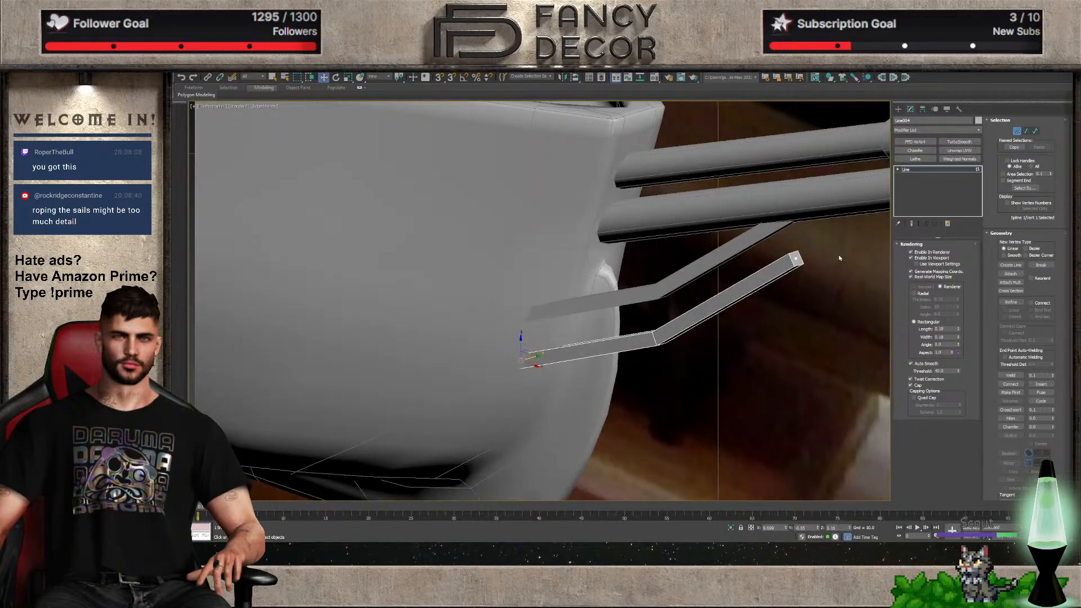
Move the lower brace's outer-end vertex up and outward to meet the underside of the short spar
{"action": "left_click", "coordinate": [796, 259]}
{"action": "key", "text": "f"}
{"action": "scroll", "coordinate": [772, 295], "scroll_direction": "up", "scroll_amount": 4}
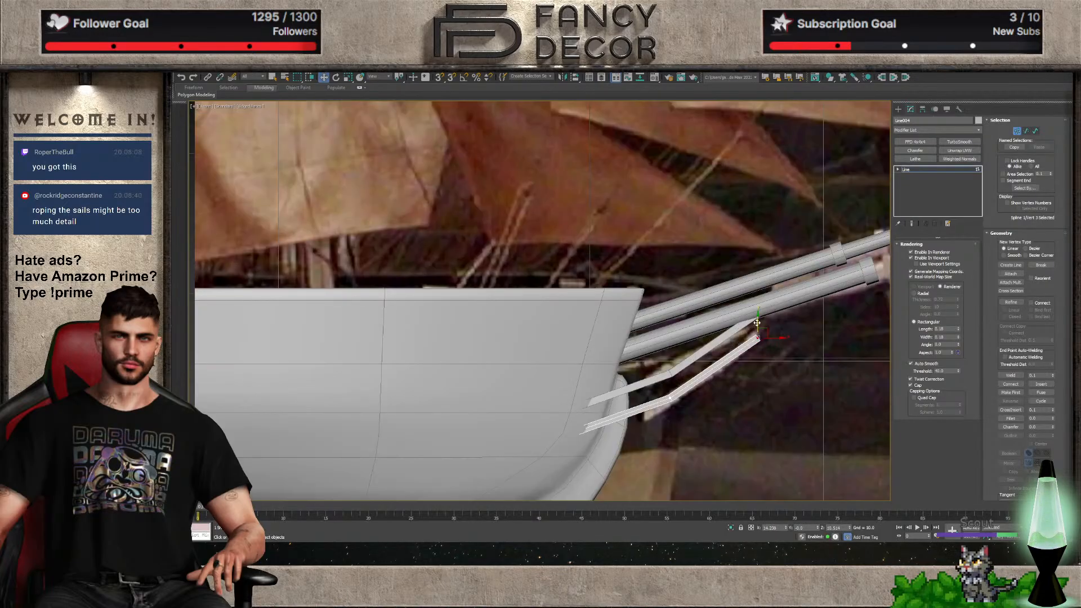
{"action": "left_click_drag", "start_coordinate": [757, 322], "coordinate": [787, 313]}
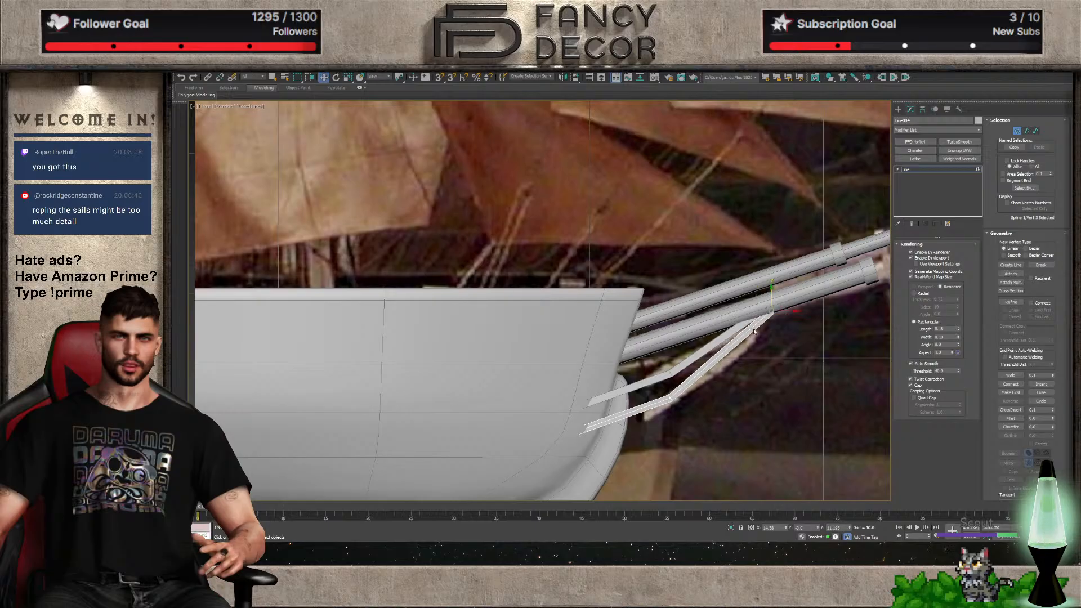
{"action": "scroll", "coordinate": [757, 326], "scroll_direction": "up", "scroll_amount": 5}
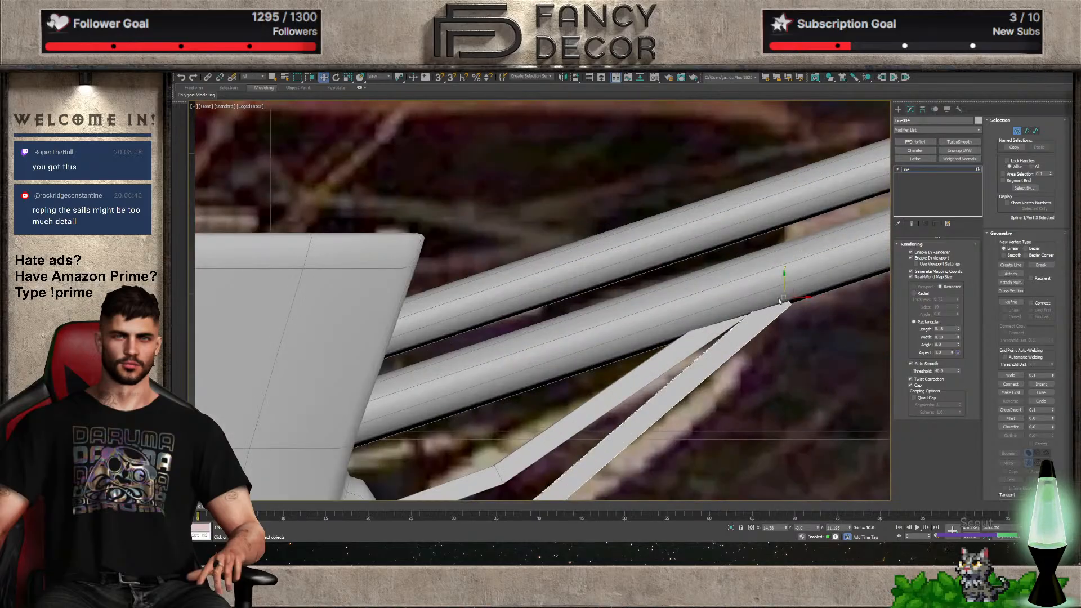
{"action": "left_click", "coordinate": [1017, 132]}
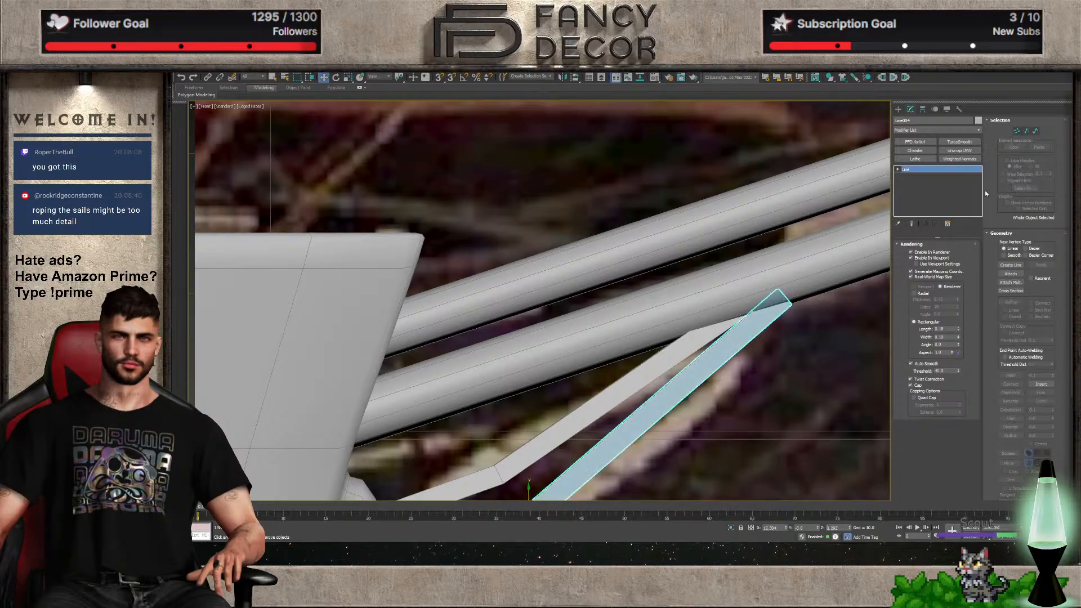
Turn off end capping on the braces and pull the upper brace's outer-end vertex back toward the hull
{"action": "left_click", "coordinate": [645, 371]}
{"action": "left_click", "coordinate": [911, 386]}
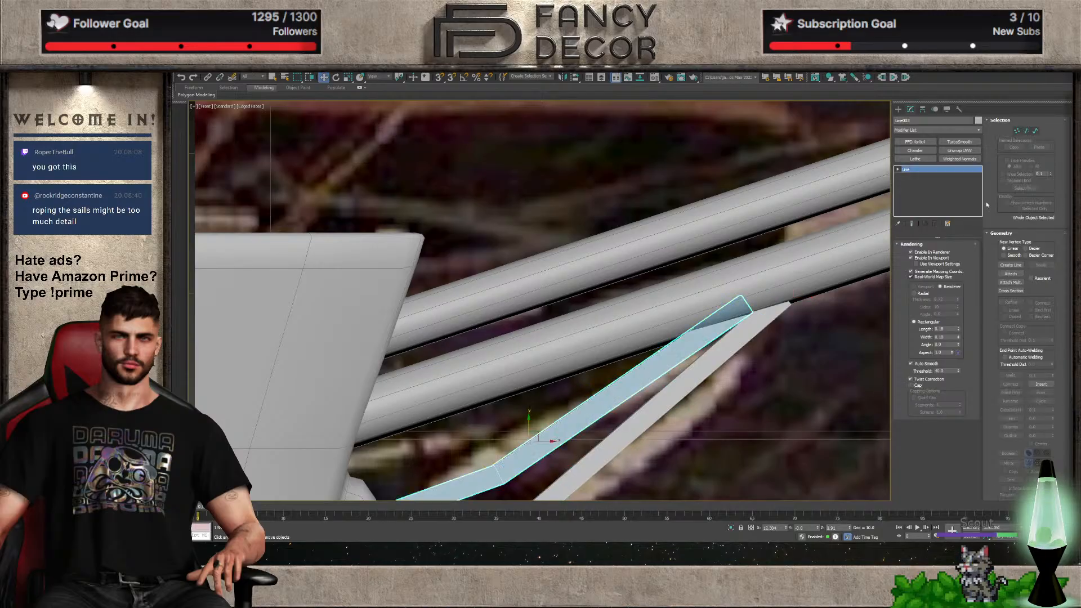
{"action": "key", "text": "1"}
{"action": "left_click_drag", "start_coordinate": [744, 293], "coordinate": [662, 361]}
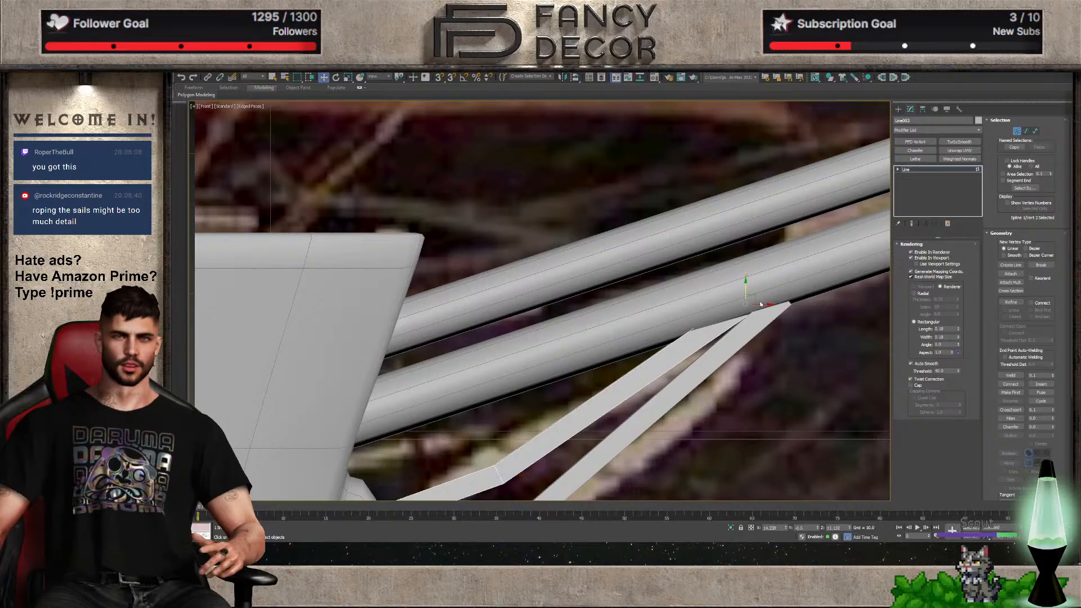
{"action": "left_click", "coordinate": [1015, 131]}
Move the lower brace's outer-end vertex slightly inward and raise it so the tip sinks into the short spar
{"action": "left_click", "coordinate": [1016, 131]}
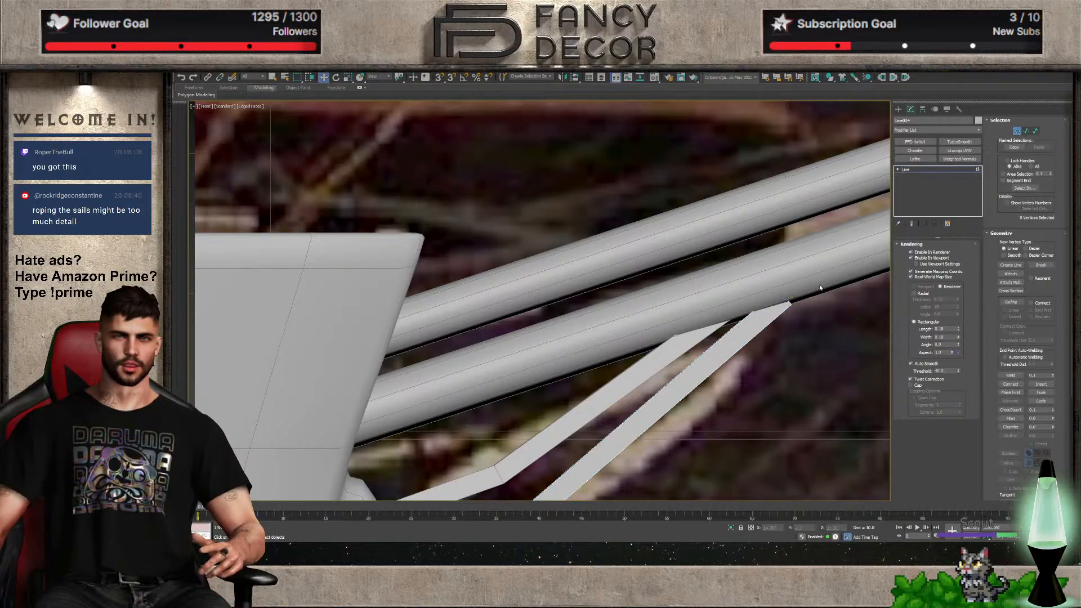
{"action": "left_click_drag", "start_coordinate": [800, 298], "coordinate": [788, 296]}
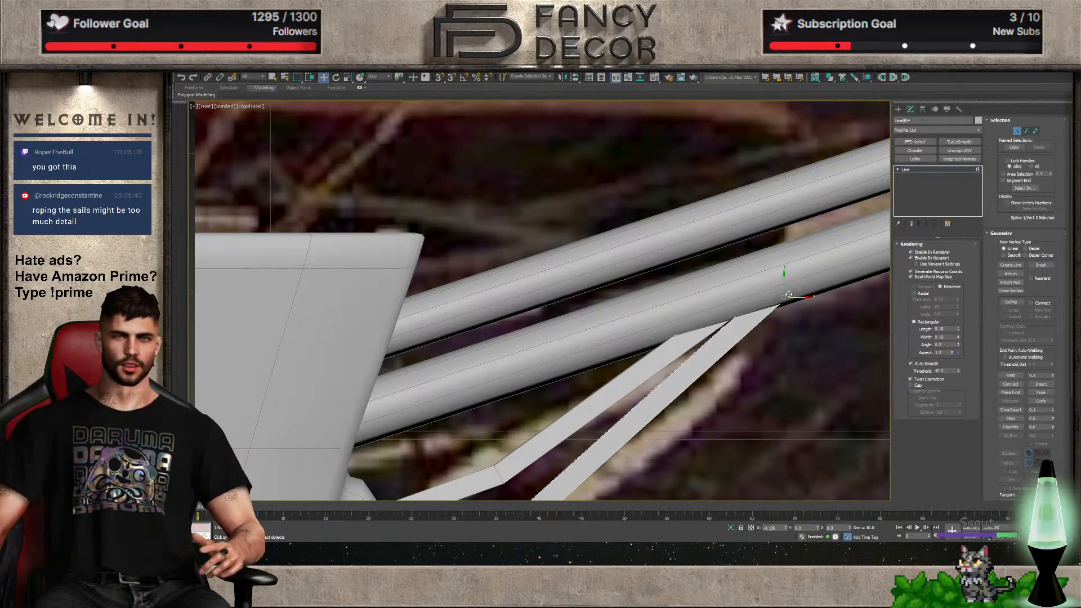
{"action": "key", "text": "1"}
{"action": "middle_click_drag", "start_coordinate": [697, 344], "coordinate": [728, 346], "text": "alt"}
{"action": "key", "text": "1"}
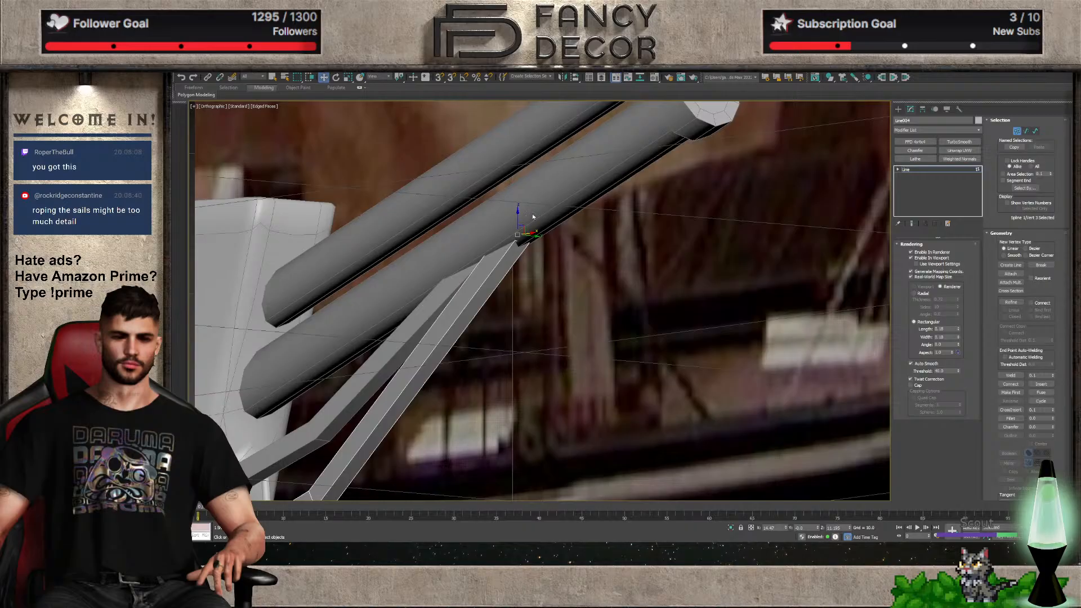
{"action": "left_click_drag", "start_coordinate": [518, 221], "coordinate": [517, 214]}
{"action": "middle_click_drag", "start_coordinate": [497, 276], "coordinate": [528, 288], "text": "alt"}
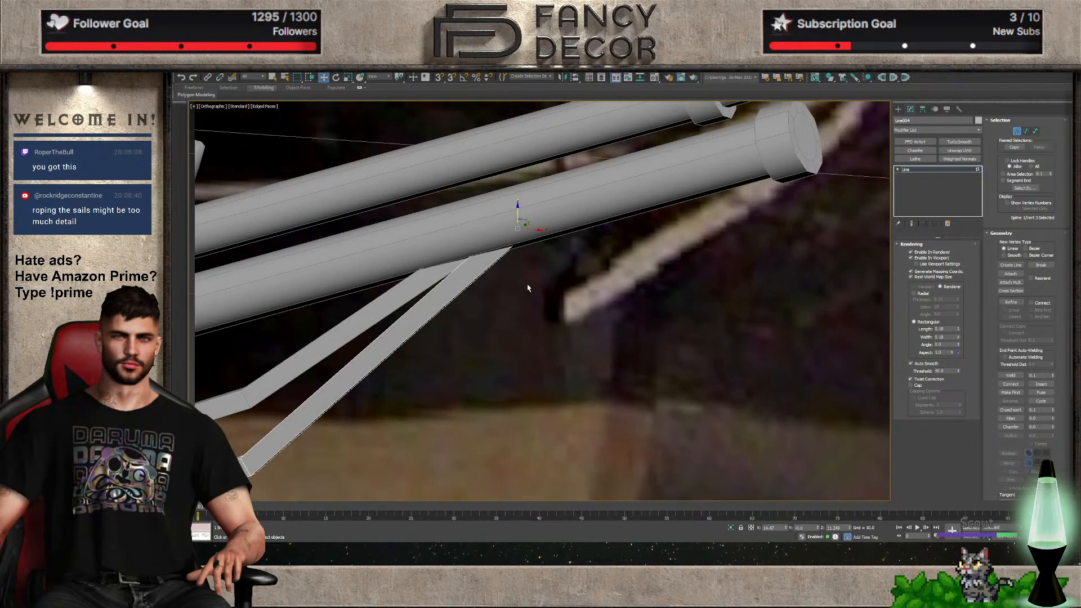
Attach the upper brace to the lower one and convert the combined object to an Editable Poly
{"action": "left_click", "coordinate": [934, 169]}
{"action": "scroll", "coordinate": [510, 397], "scroll_direction": "down", "scroll_amount": 5}
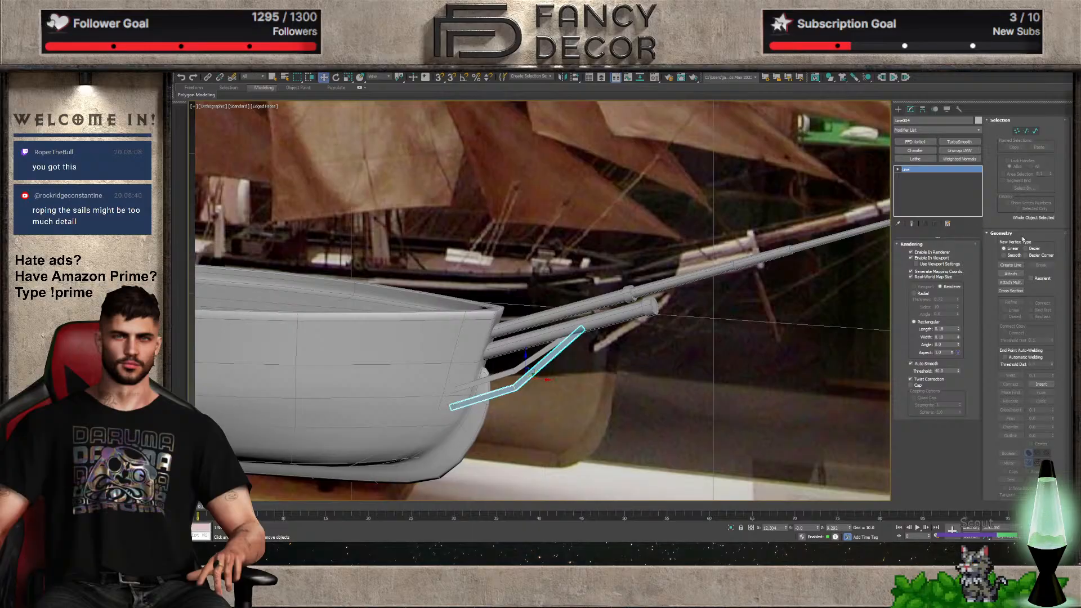
{"action": "left_click", "coordinate": [1011, 273]}
{"action": "left_click", "coordinate": [526, 360]}
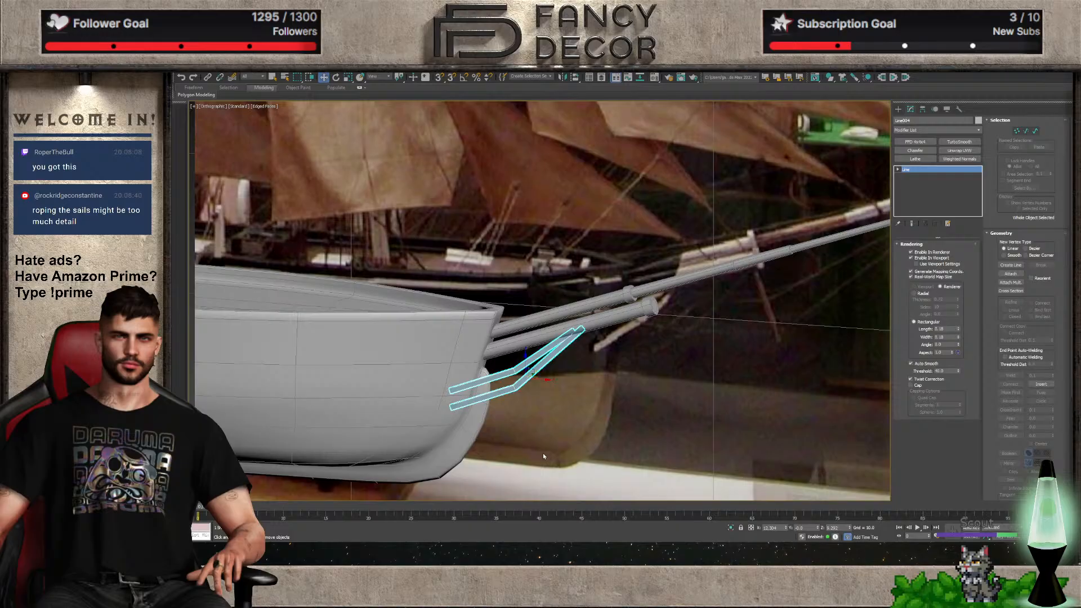
{"action": "key", "text": "alt+e"}
{"action": "key", "text": "t"}
{"action": "scroll", "coordinate": [698, 303], "scroll_direction": "up", "scroll_amount": 6}
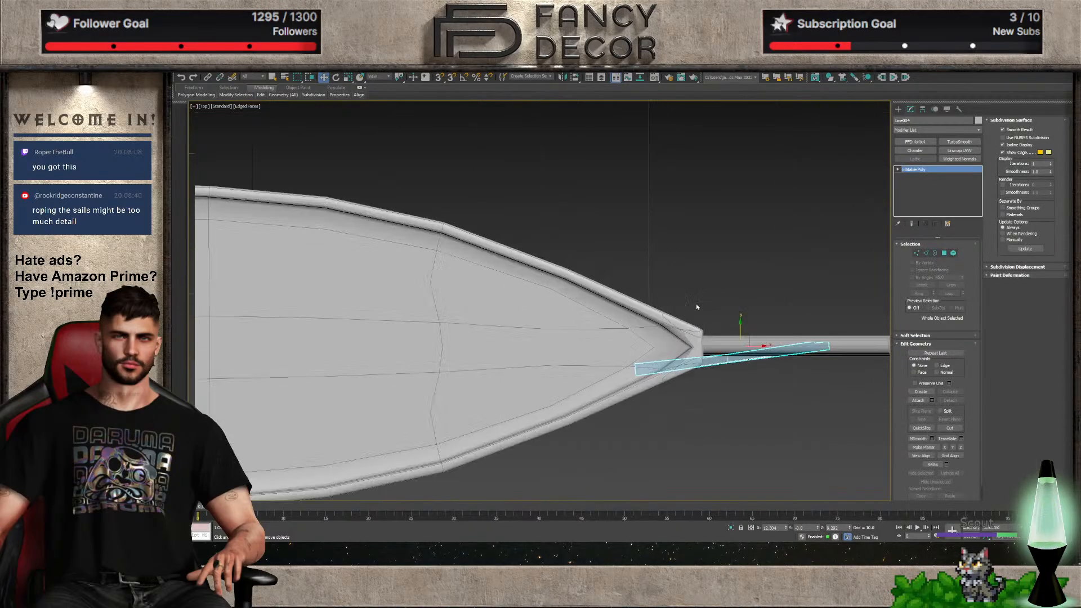
Center the combined braces' pivot on the object and set its Y position to 0 on the ship's centreline
{"action": "scroll", "coordinate": [739, 336], "scroll_direction": "up", "scroll_amount": 2}
{"action": "left_click", "coordinate": [922, 109]}
{"action": "left_click", "coordinate": [936, 161]}
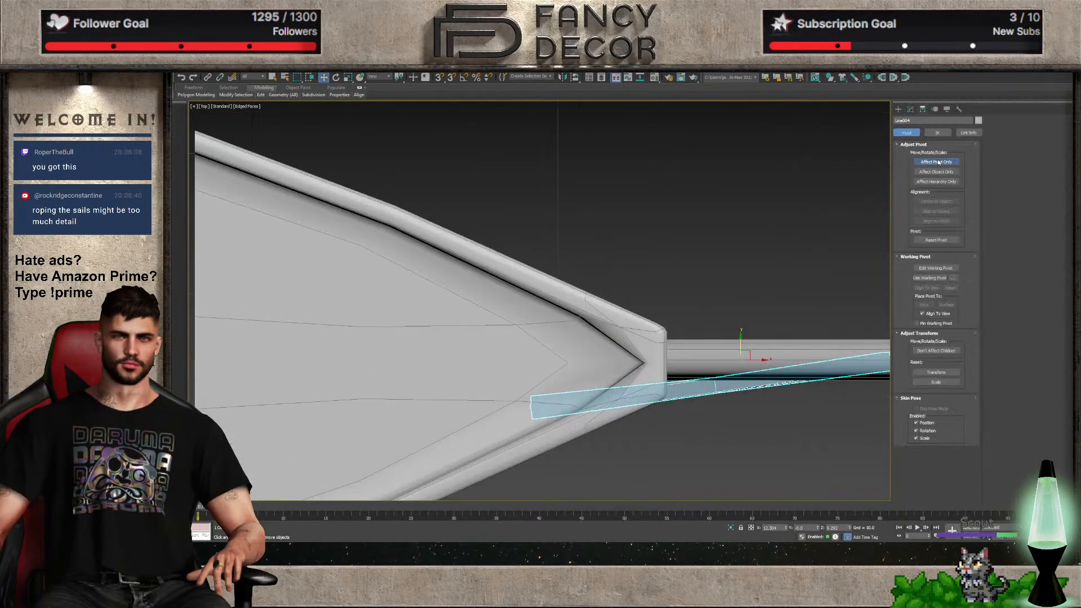
{"action": "left_click", "coordinate": [936, 202]}
{"action": "left_click", "coordinate": [959, 109]}
{"action": "left_click", "coordinate": [922, 108]}
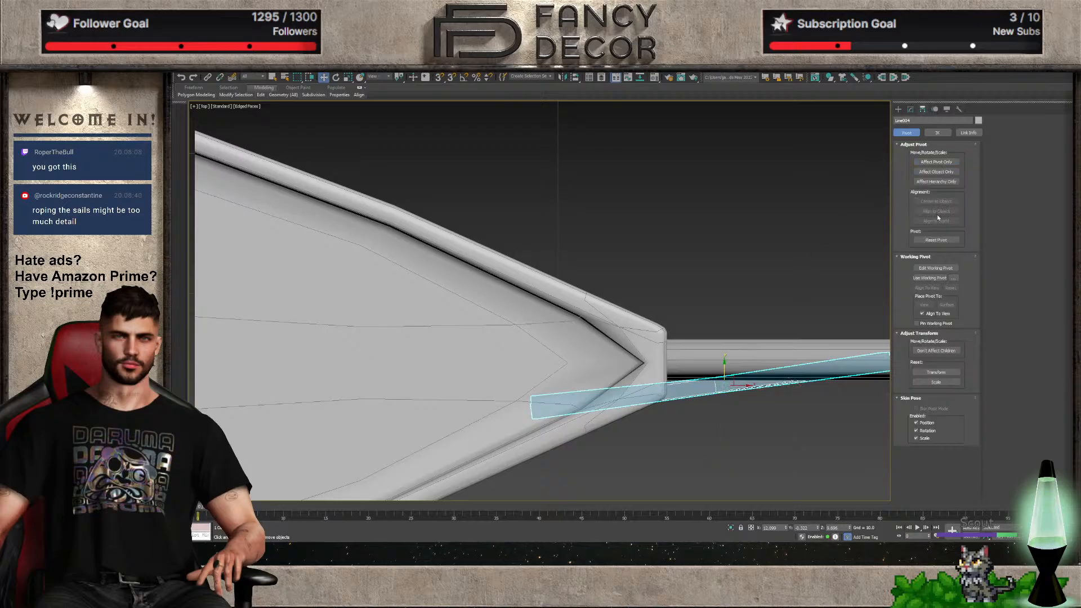
{"action": "left_click", "coordinate": [940, 162]}
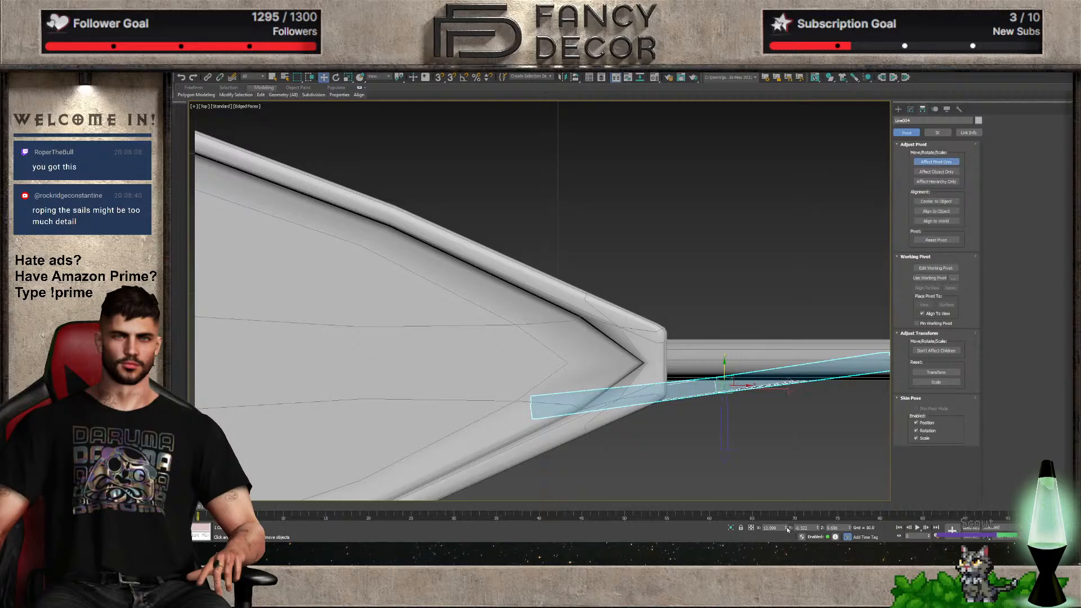
{"action": "right_click", "coordinate": [818, 528]}
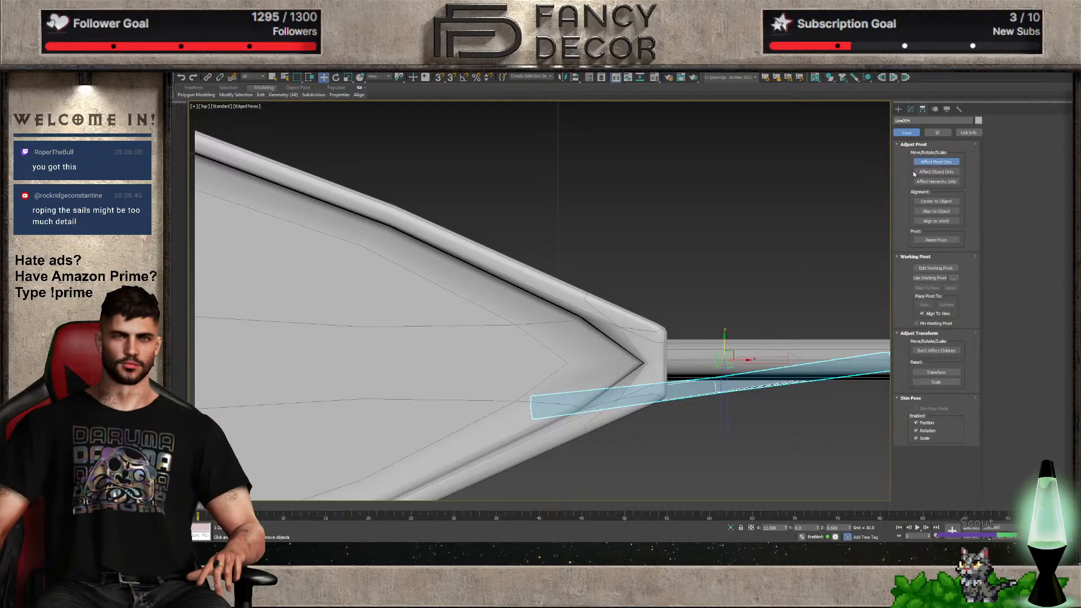
{"action": "left_click", "coordinate": [929, 163]}
Clone the braces sideways and mirror the copy with a Mirror modifier set to the Z axis
{"action": "left_click_drag", "start_coordinate": [725, 340], "coordinate": [733, 302], "text": "shift"}
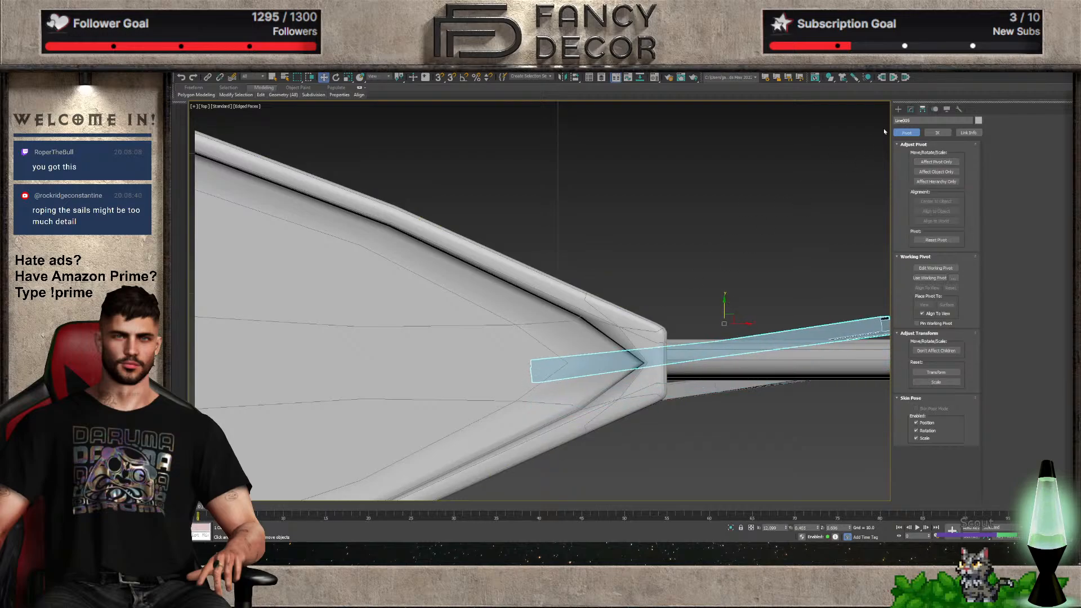
{"action": "left_click", "coordinate": [910, 108]}
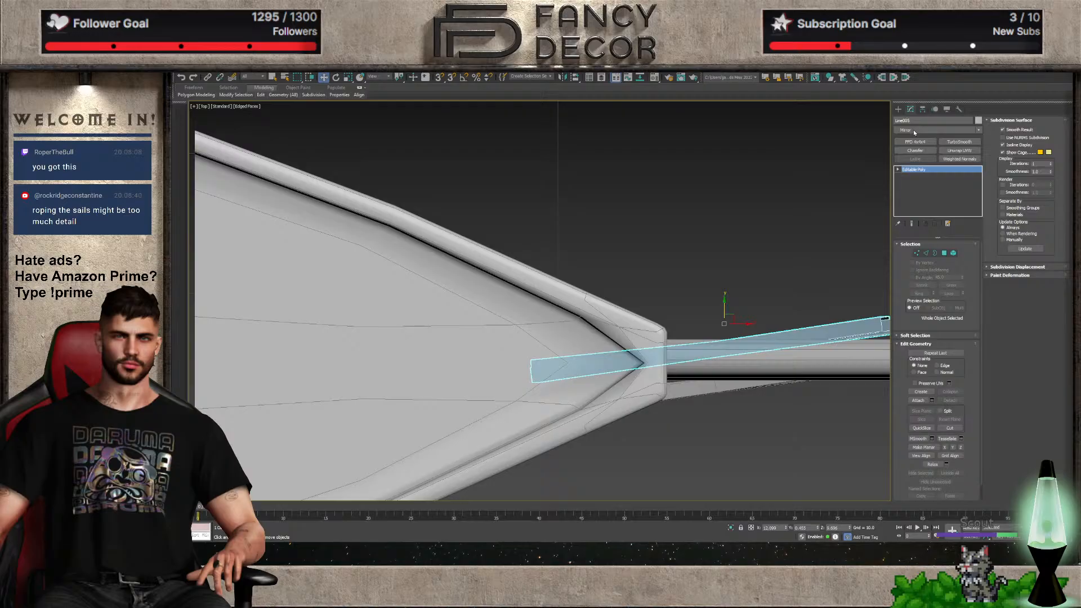
{"action": "key", "text": "Return"}
{"action": "middle_click_drag", "start_coordinate": [820, 298], "coordinate": [780, 209], "text": "alt"}
{"action": "left_click", "coordinate": [922, 266]}
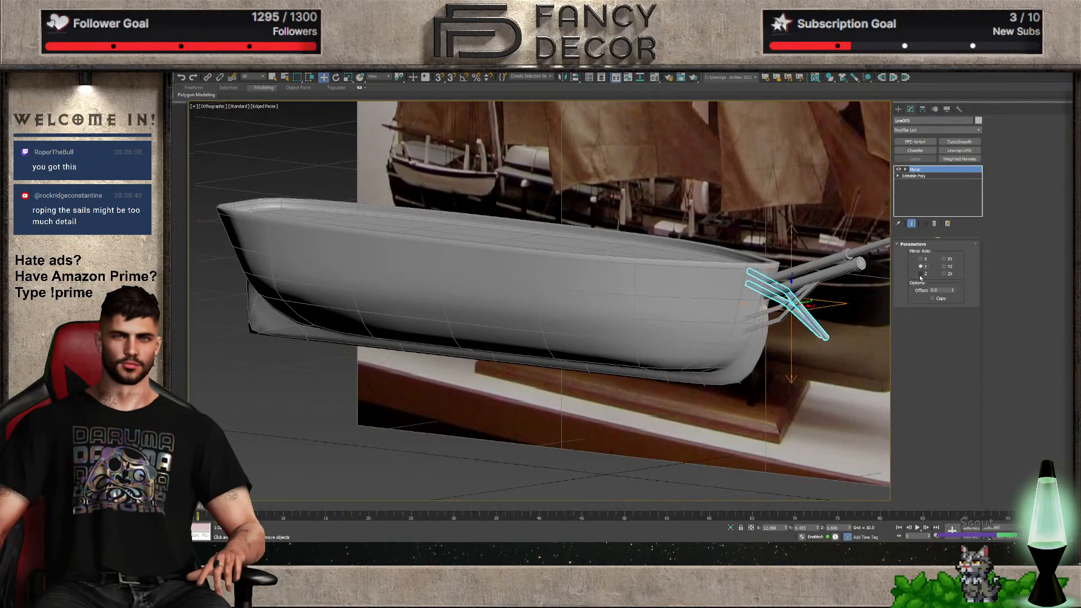
{"action": "left_click", "coordinate": [922, 274]}
{"action": "middle_click_drag", "start_coordinate": [827, 332], "coordinate": [826, 404], "text": "alt"}
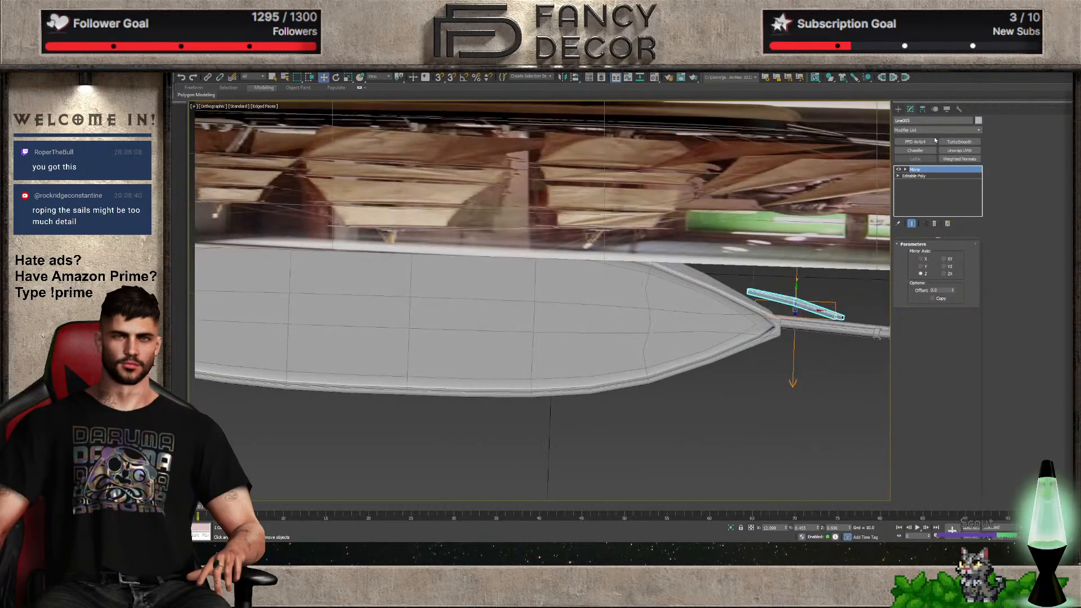
Set the mirrored braces' Y position to 0 and convert them to an Editable Poly
{"action": "right_click", "coordinate": [681, 332]}
{"action": "left_click", "coordinate": [805, 507]}
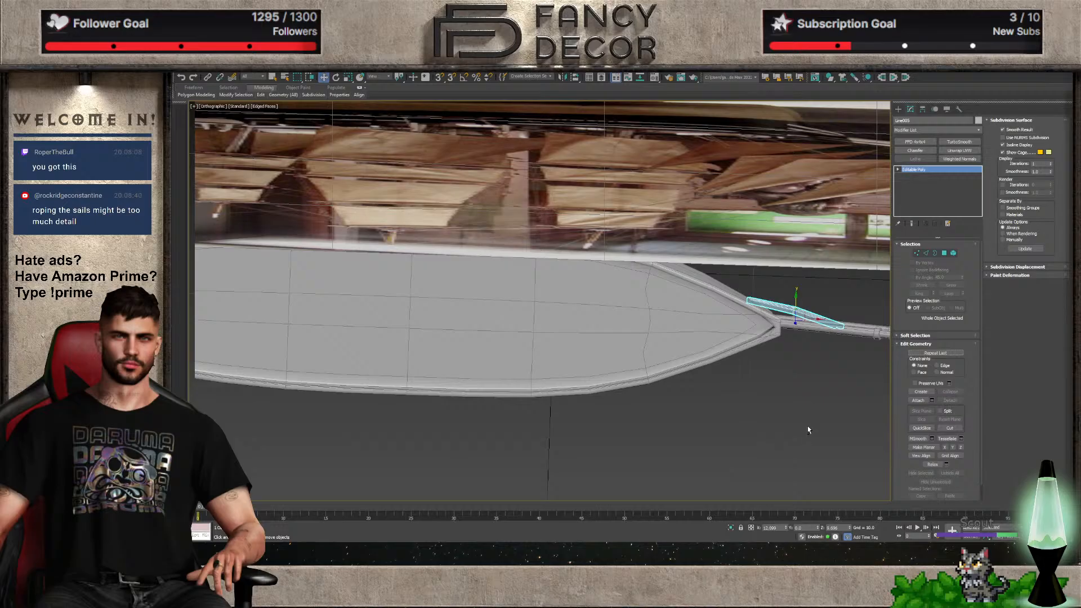
{"action": "middle_click_drag", "start_coordinate": [807, 426], "coordinate": [776, 360], "text": "alt"}
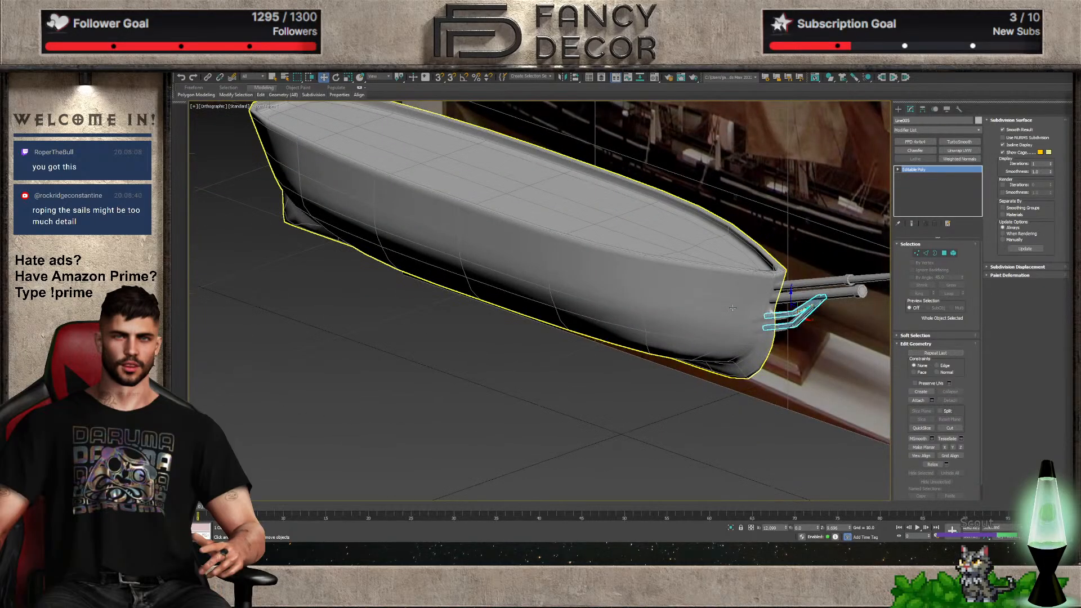
Center the hull's pivot on the object and set the hull's Y position to 0
{"action": "left_click", "coordinate": [775, 360]}
{"action": "left_click", "coordinate": [922, 108]}
{"action": "left_click", "coordinate": [936, 162]}
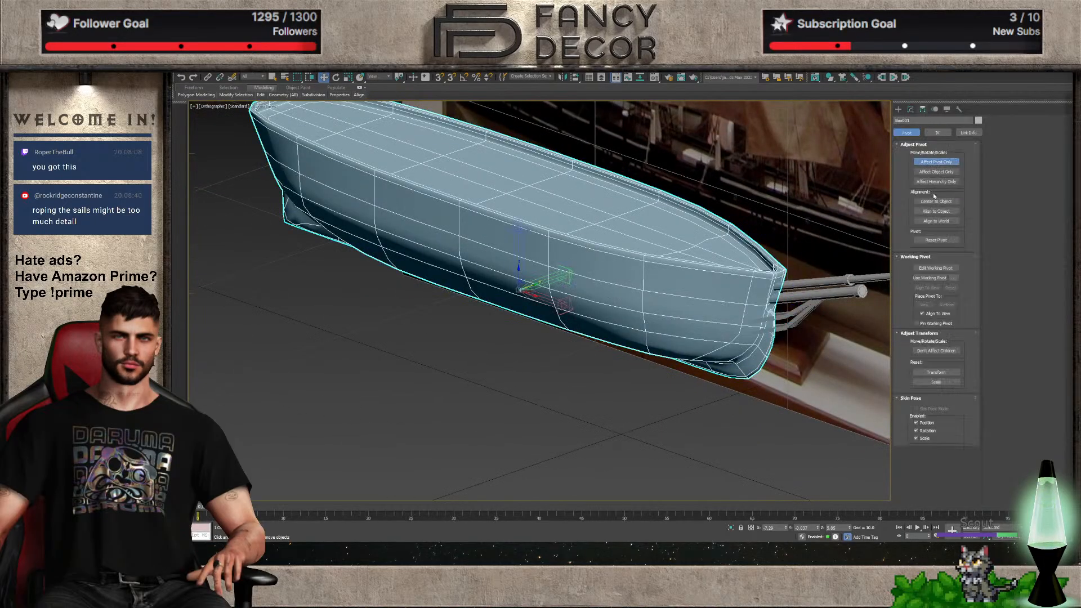
{"action": "left_click", "coordinate": [936, 201]}
{"action": "left_click", "coordinate": [936, 162]}
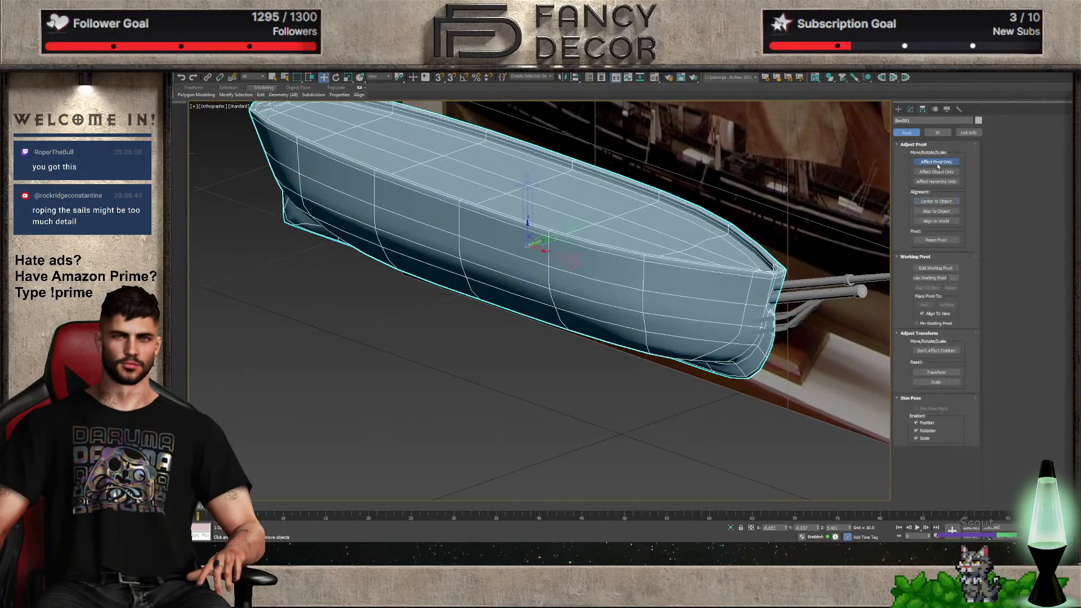
{"action": "right_click", "coordinate": [817, 528]}
{"action": "left_click", "coordinate": [762, 441]}
Attach the braces on the opposite side of the bow to the mirrored braces as one object
{"action": "scroll", "coordinate": [706, 304], "scroll_direction": "down", "scroll_amount": 2}
{"action": "middle_click_drag", "start_coordinate": [707, 304], "coordinate": [702, 324]}
{"action": "scroll", "coordinate": [703, 324], "scroll_direction": "down", "scroll_amount": 3}
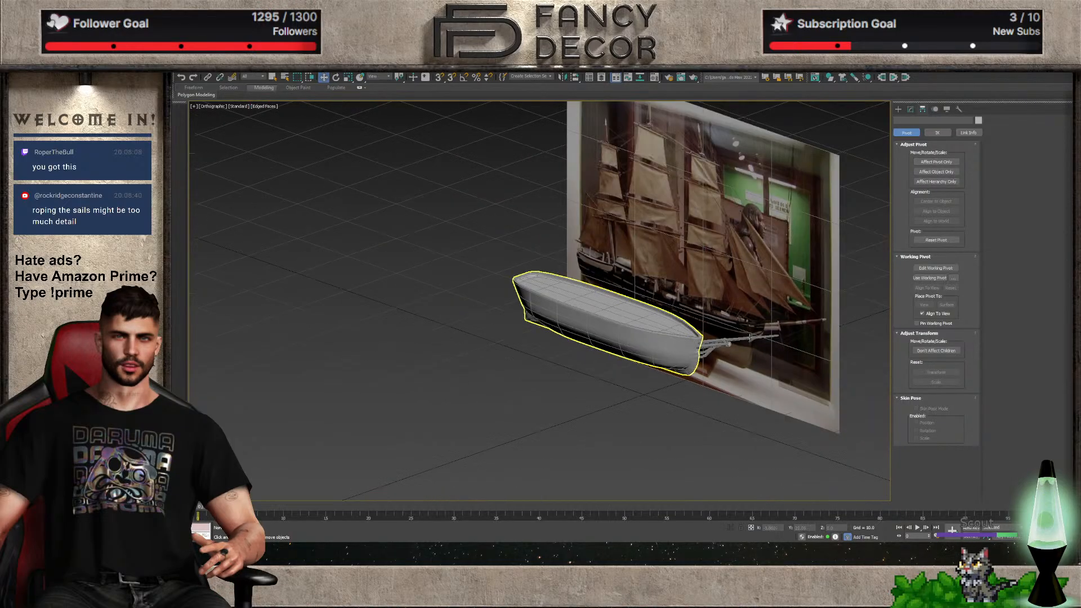
{"action": "scroll", "coordinate": [687, 357], "scroll_direction": "up", "scroll_amount": 8}
{"action": "left_click", "coordinate": [611, 381]}
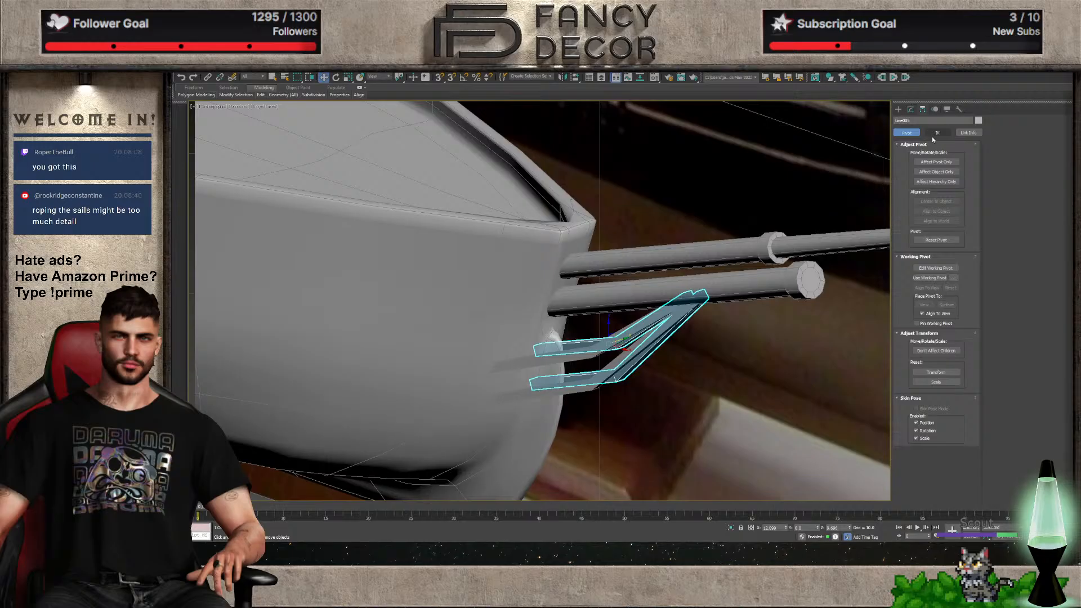
{"action": "left_click", "coordinate": [910, 109]}
{"action": "left_click", "coordinate": [919, 401]}
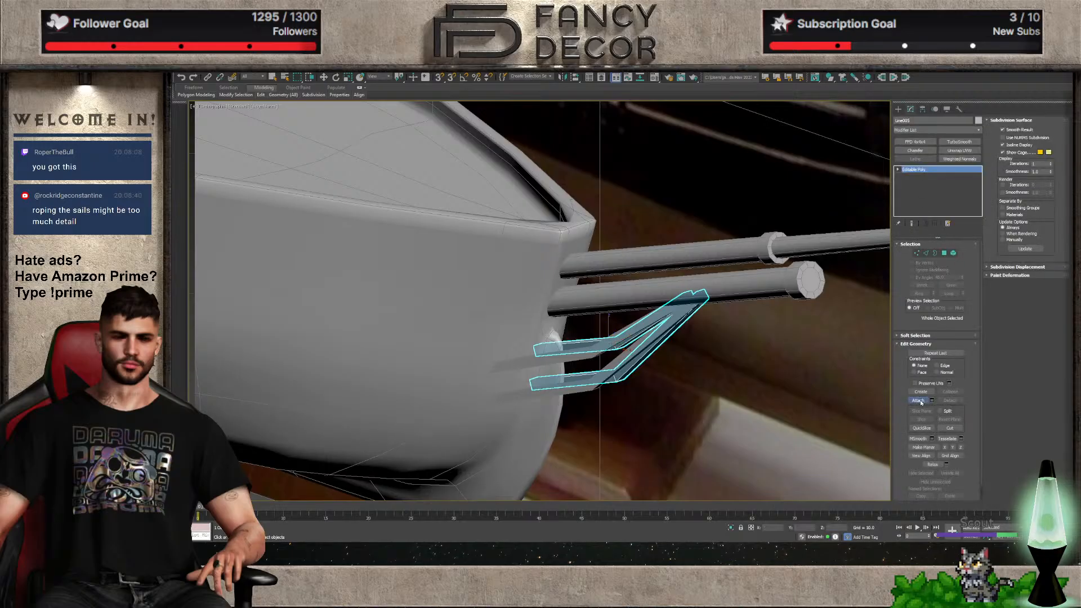
{"action": "left_click", "coordinate": [918, 401]}
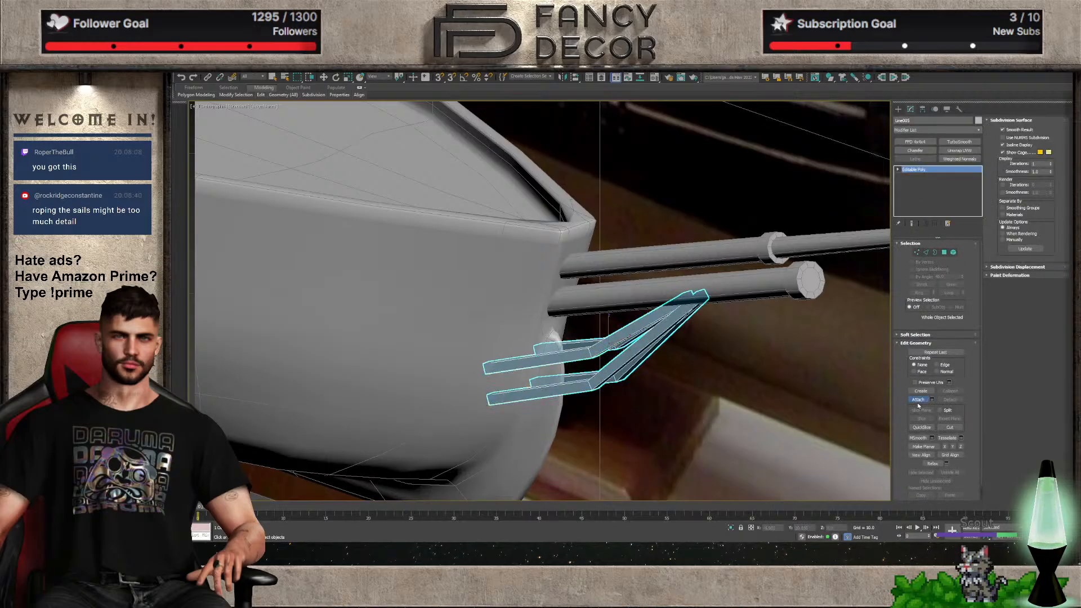
{"action": "scroll", "coordinate": [686, 405], "scroll_direction": "down", "scroll_amount": 3}
{"action": "middle_click_drag", "start_coordinate": [635, 388], "coordinate": [686, 373], "text": "alt"}
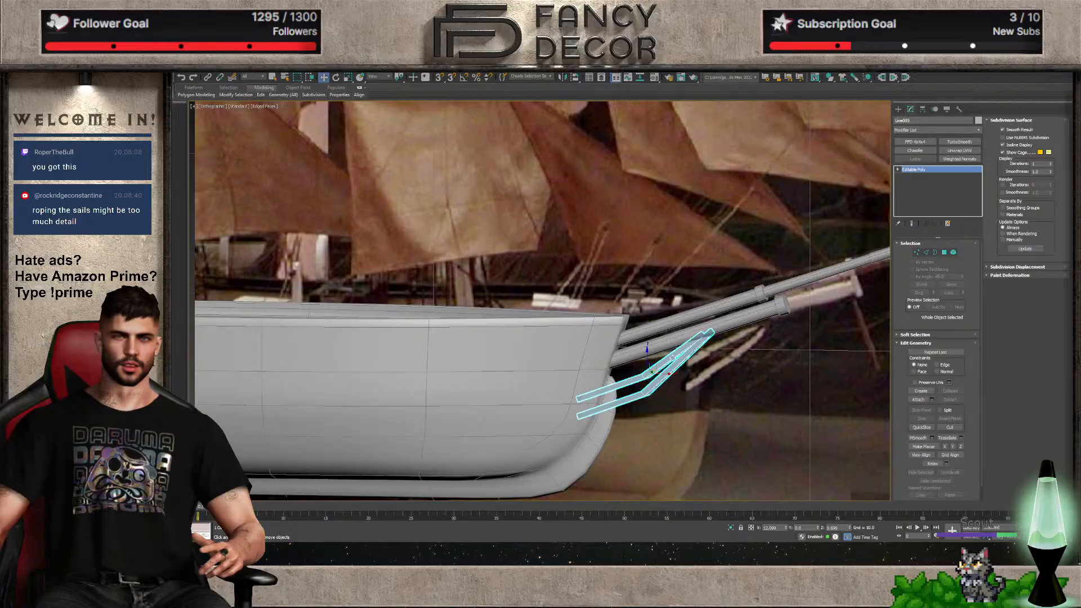
Compare the hull, spars and braces with the reference photo in perspective and front views
{"action": "scroll", "coordinate": [668, 355], "scroll_direction": "down", "scroll_amount": 5}
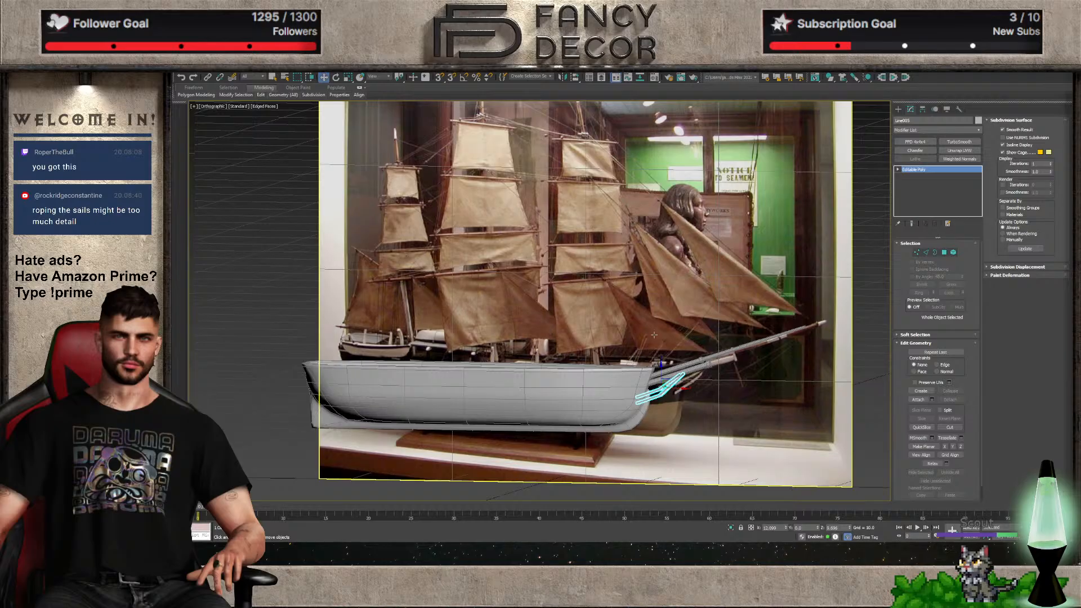
{"action": "left_click", "coordinate": [648, 498]}
{"action": "mouse_move", "coordinate": [679, 362]}
{"action": "middle_mouse_down"}
{"action": "mouse_move", "coordinate": [637, 350]}
{"action": "mouse_move", "coordinate": [664, 377]}
{"action": "middle_mouse_up"}
{"action": "key", "text": "p"}
{"action": "scroll", "coordinate": [543, 292], "scroll_direction": "up", "scroll_amount": 5}
{"action": "scroll", "coordinate": [653, 367], "scroll_direction": "down", "scroll_amount": 5}
{"action": "key", "text": "f"}
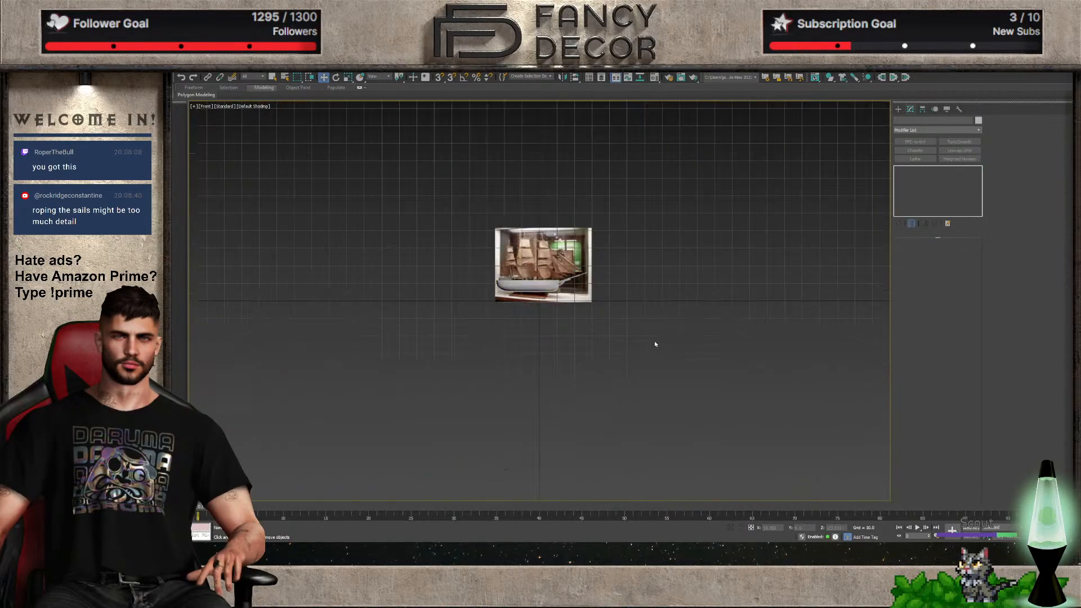
{"action": "scroll", "coordinate": [519, 274], "scroll_direction": "up", "scroll_amount": 6}
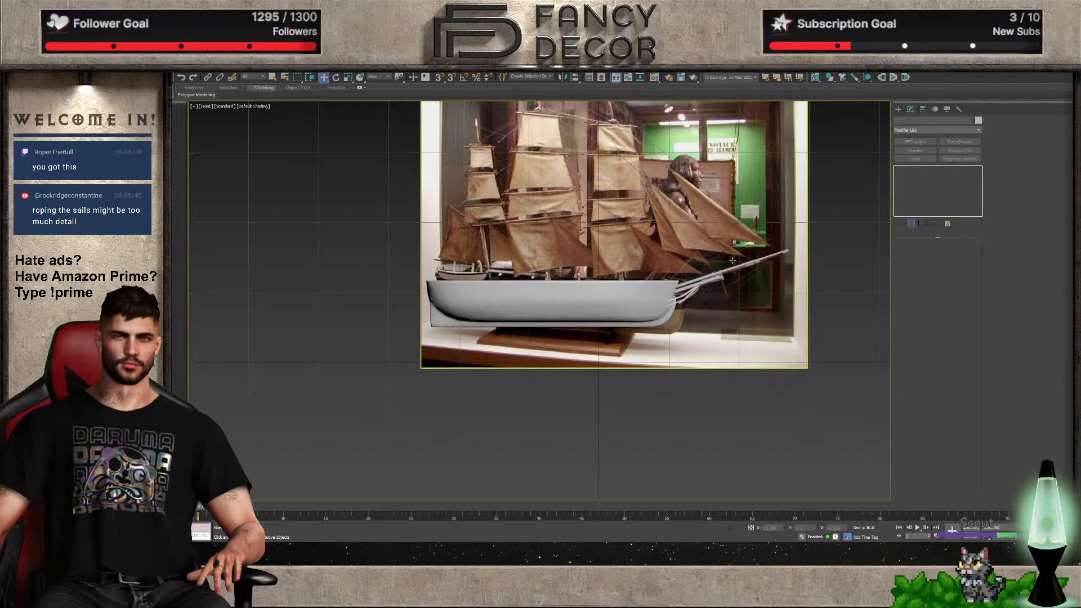
{"action": "scroll", "coordinate": [679, 284], "scroll_direction": "up", "scroll_amount": 6}
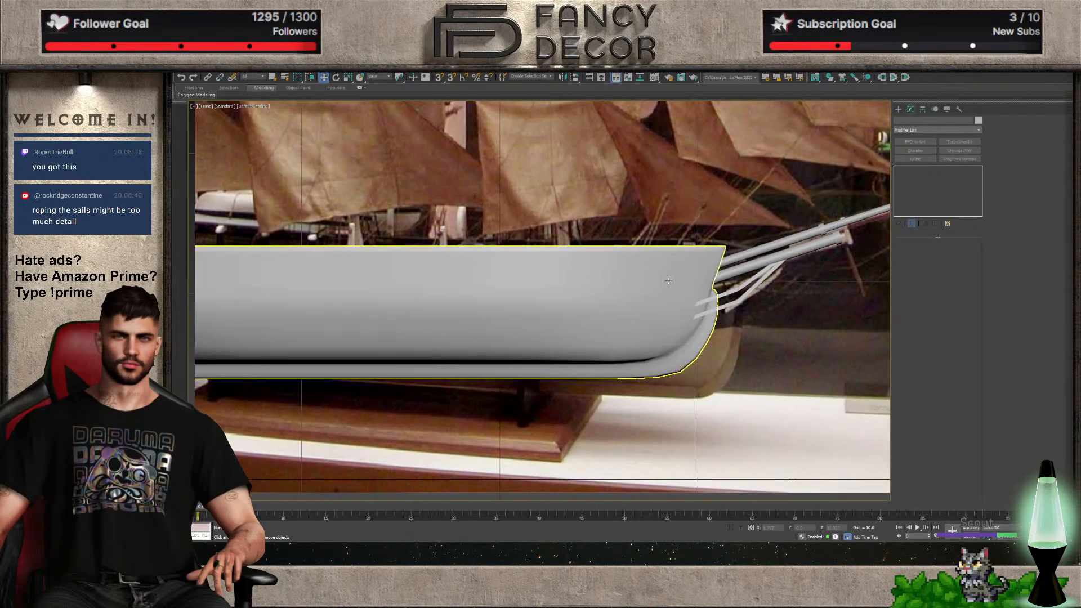
Select the hull, bowsprit spars and braces and move them down together to uncover the hull in the reference photo
{"action": "left_click", "coordinate": [669, 281]}
{"action": "left_click", "coordinate": [740, 269], "text": "ctrl"}
{"action": "left_click", "coordinate": [741, 269], "text": "ctrl"}
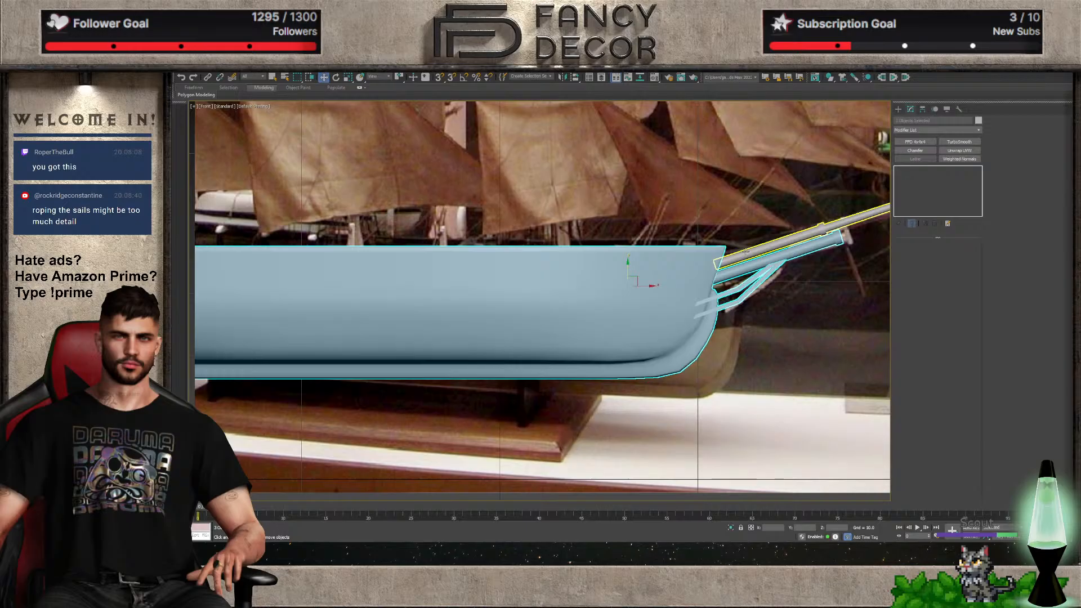
{"action": "scroll", "coordinate": [689, 257], "scroll_direction": "down", "scroll_amount": 5}
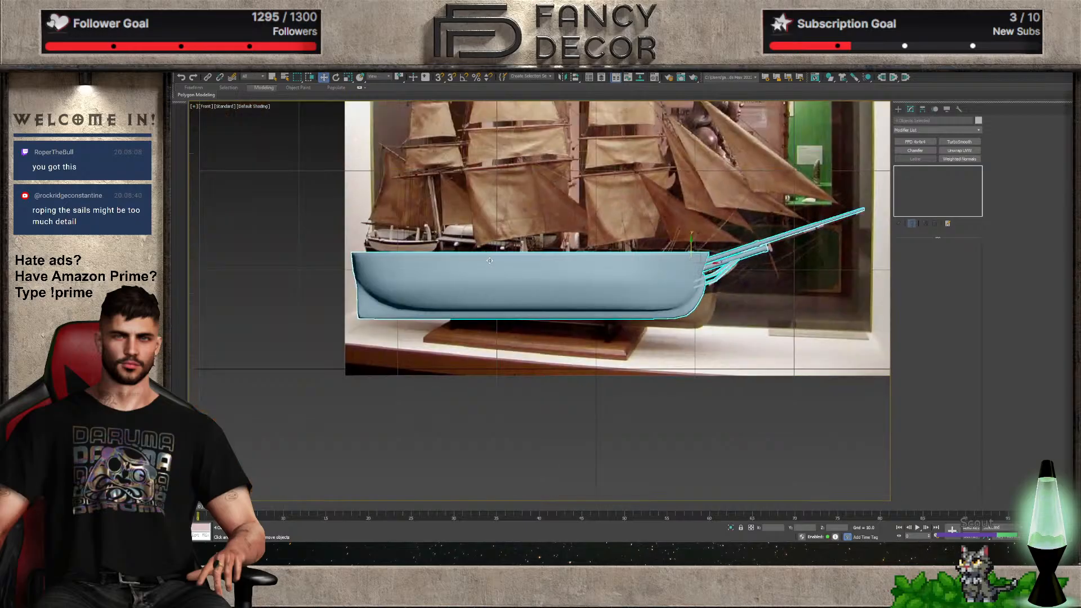
{"action": "scroll", "coordinate": [692, 250], "scroll_direction": "down", "scroll_amount": 2}
{"action": "scroll", "coordinate": [697, 246], "scroll_direction": "up", "scroll_amount": 4}
{"action": "left_click_drag", "start_coordinate": [698, 246], "coordinate": [690, 272]}
Select the hull and examine the reference photo's deck, masts, sails and hull against the model
{"action": "left_click", "coordinate": [676, 299]}
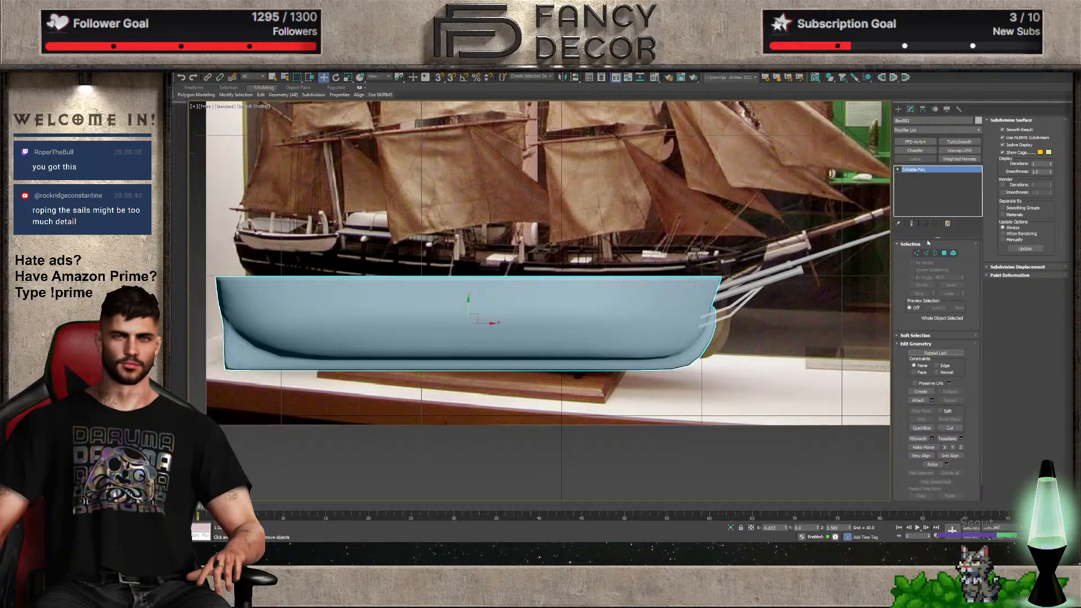
{"action": "scroll", "coordinate": [660, 265], "scroll_direction": "down", "scroll_amount": 3}
{"action": "scroll", "coordinate": [660, 265], "scroll_direction": "up", "scroll_amount": 2}
{"action": "middle_click_drag", "start_coordinate": [660, 265], "coordinate": [664, 423]}
{"action": "scroll", "coordinate": [653, 332], "scroll_direction": "up", "scroll_amount": 2}
{"action": "scroll", "coordinate": [650, 326], "scroll_direction": "down", "scroll_amount": 2}
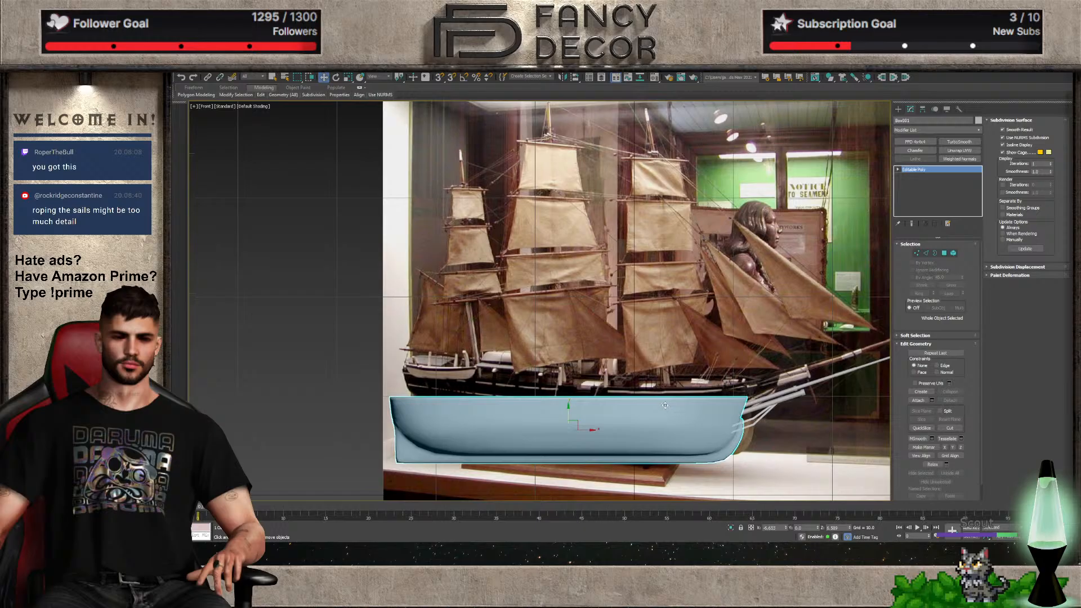
{"action": "scroll", "coordinate": [669, 404], "scroll_direction": "up", "scroll_amount": 5}
{"action": "scroll", "coordinate": [668, 403], "scroll_direction": "down", "scroll_amount": 5}
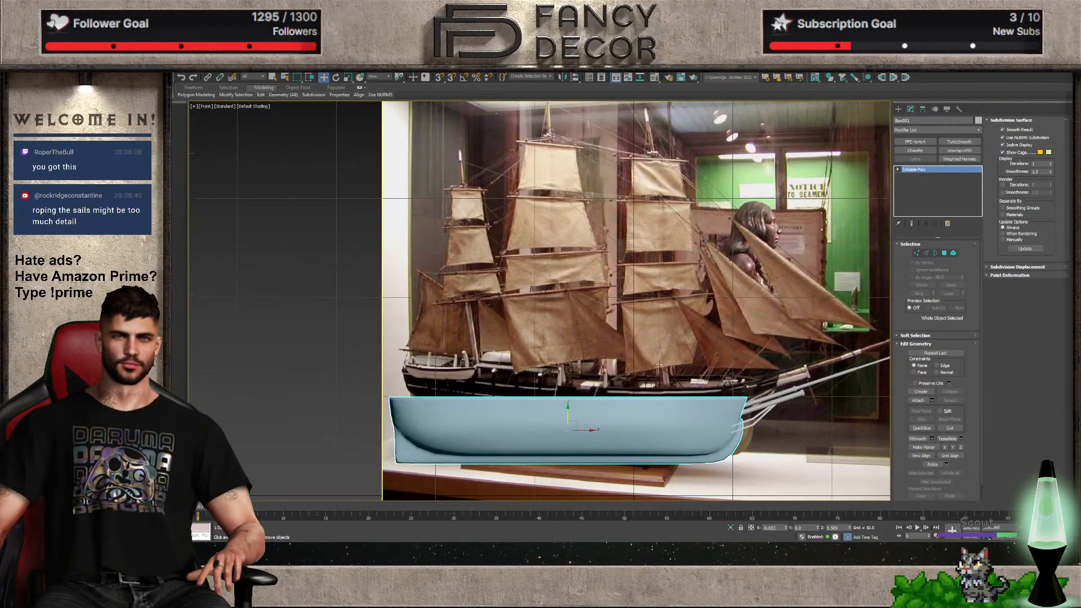
{"action": "middle_click_drag", "start_coordinate": [661, 369], "coordinate": [700, 333]}
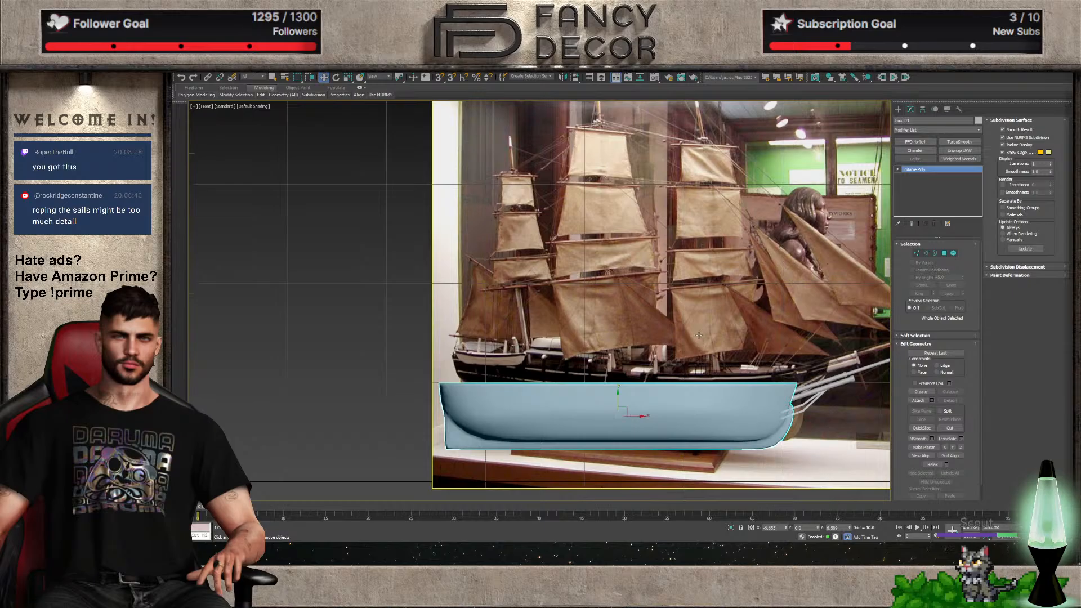
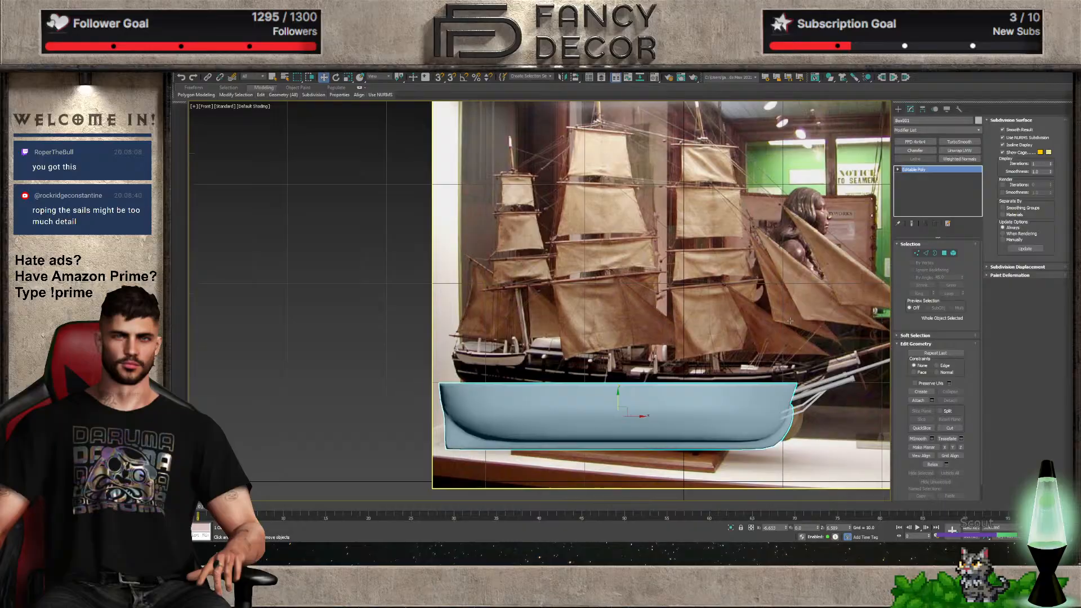
{"action": "middle_click_drag", "start_coordinate": [790, 321], "coordinate": [691, 327]}
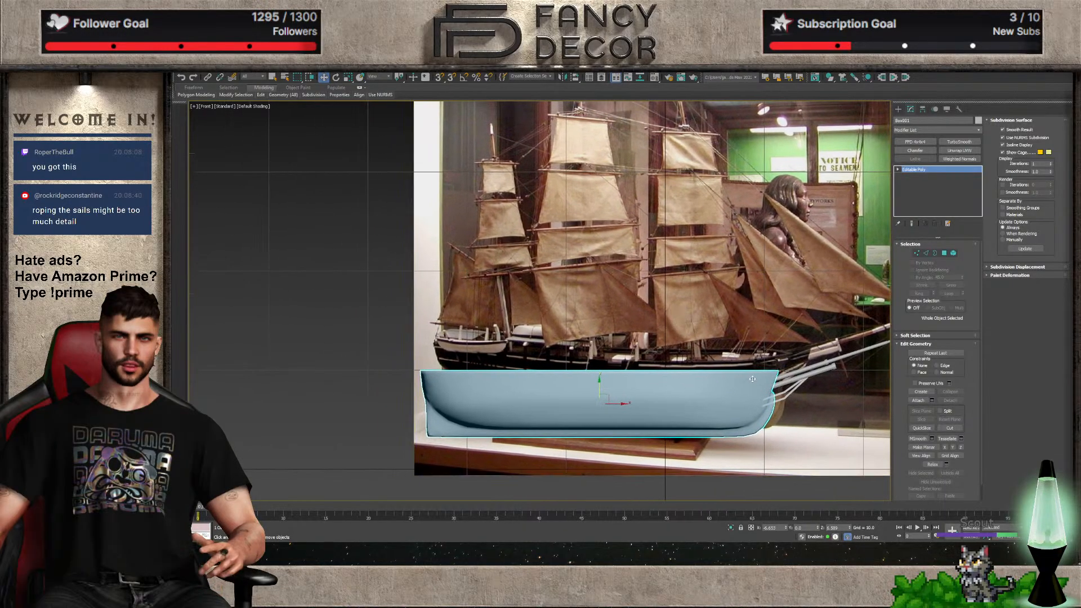
{"action": "scroll", "coordinate": [752, 378], "scroll_direction": "up", "scroll_amount": 4}
{"action": "middle_click_drag", "start_coordinate": [645, 421], "coordinate": [775, 334]}
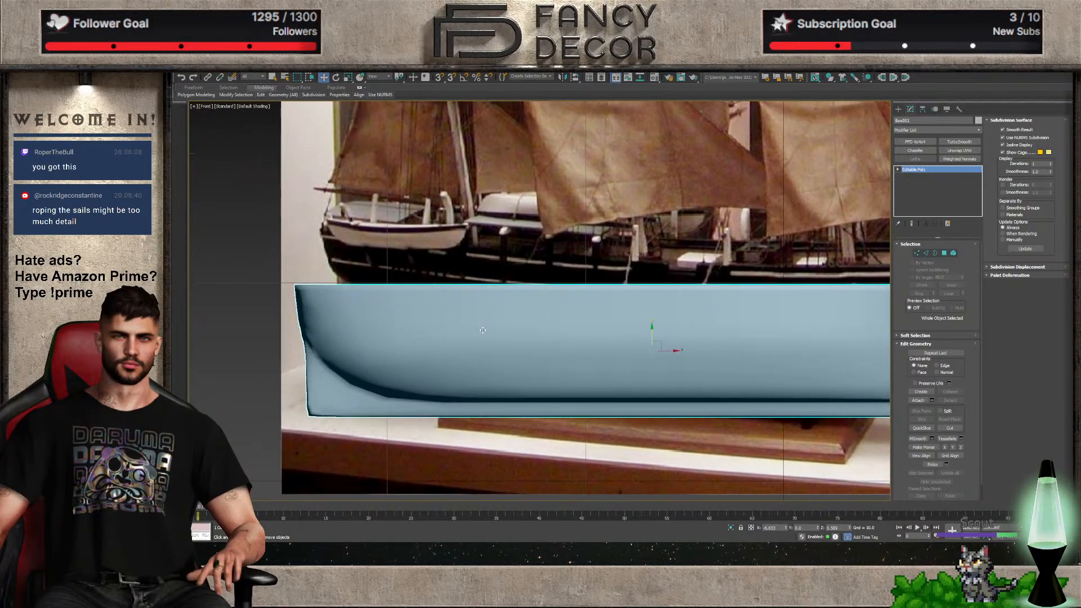
{"action": "scroll", "coordinate": [482, 330], "scroll_direction": "down", "scroll_amount": 4}
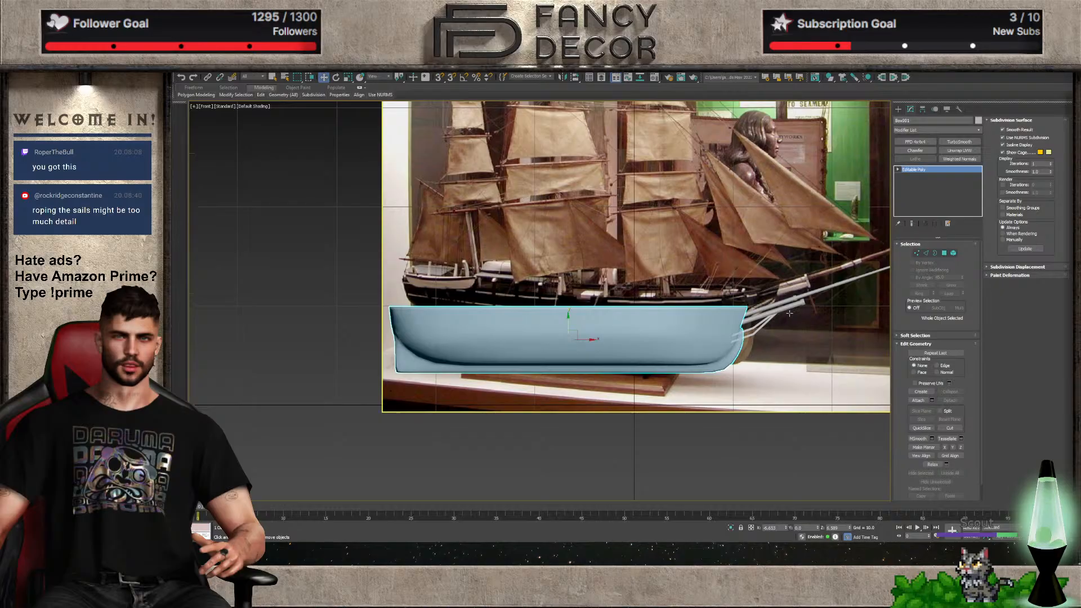
{"action": "middle_click_drag", "start_coordinate": [658, 330], "coordinate": [702, 311]}
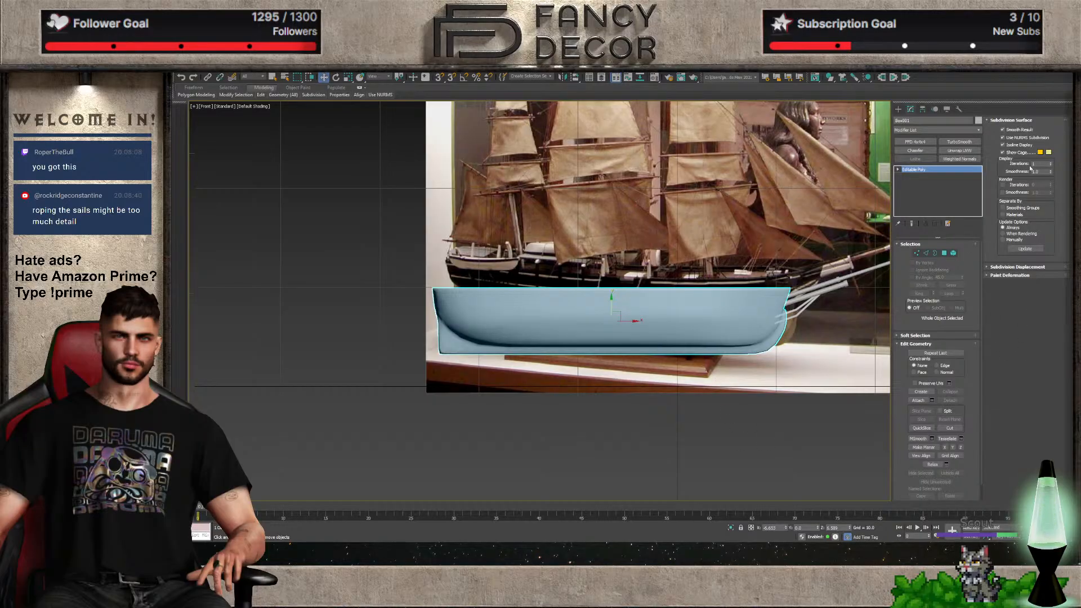
Try a different number of subdivision iterations on the hull and turn off its NURMS subdivision
{"action": "left_click", "coordinate": [1051, 163]}
{"action": "middle_click_drag", "start_coordinate": [563, 332], "coordinate": [711, 338], "text": "alt"}
{"action": "middle_click_drag", "start_coordinate": [642, 326], "coordinate": [563, 323], "text": "alt"}
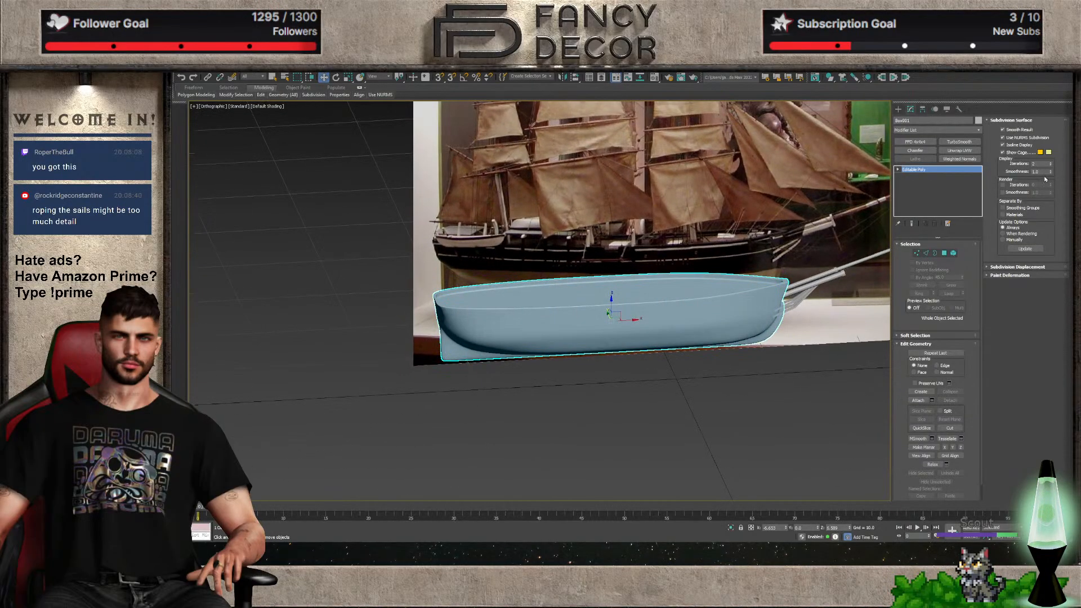
{"action": "left_click", "coordinate": [1050, 165]}
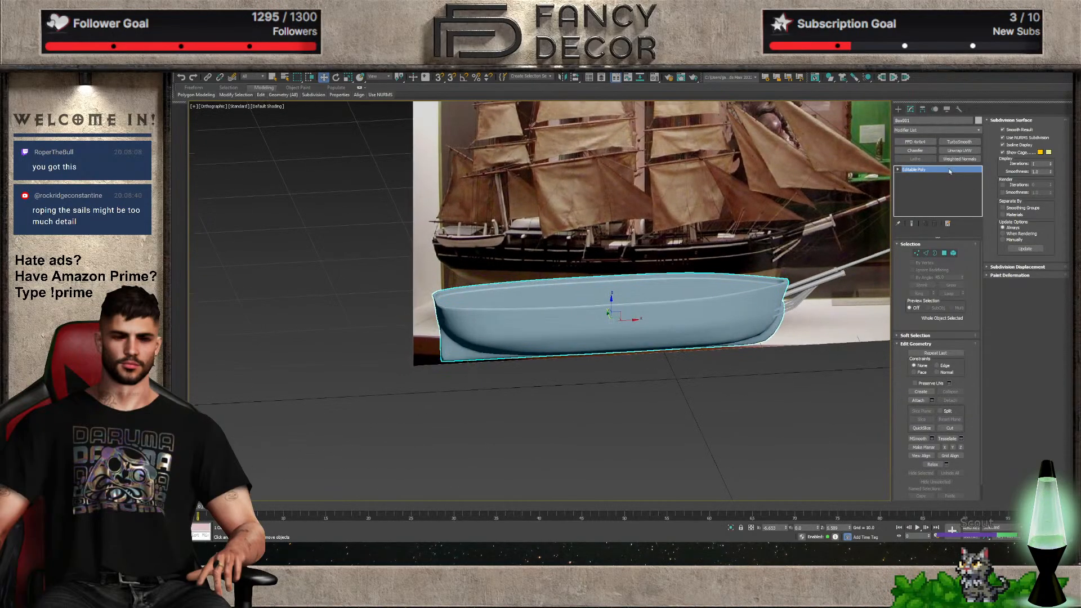
{"action": "key", "text": "1"}
{"action": "left_click", "coordinate": [982, 232]}
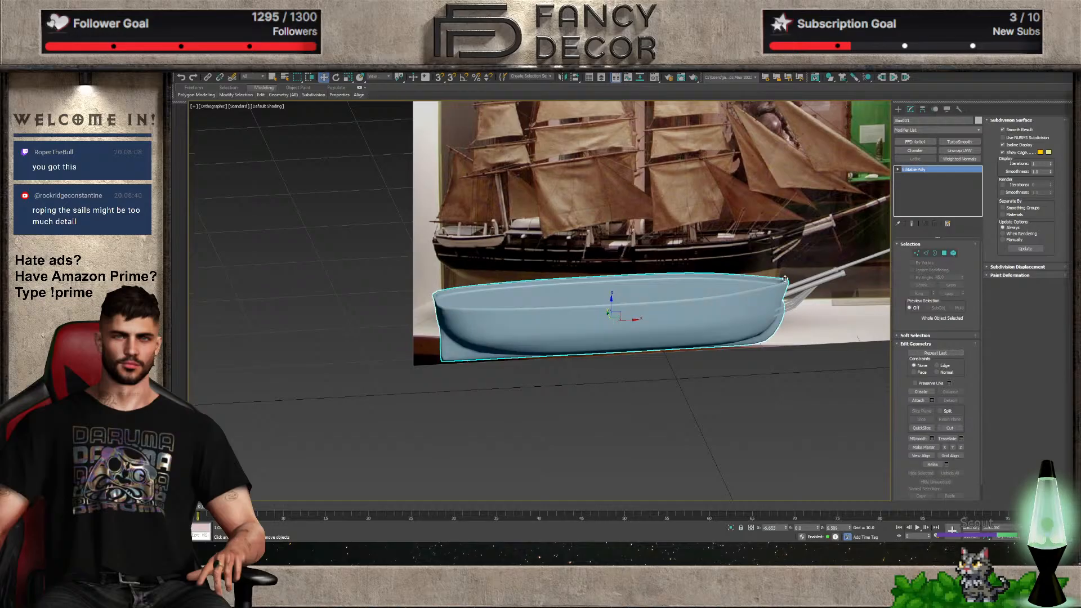
Select the edge loop along the inner side of the hull's rim, just above the deck
{"action": "scroll", "coordinate": [668, 298], "scroll_direction": "up", "scroll_amount": 3}
{"action": "middle_click_drag", "start_coordinate": [668, 297], "coordinate": [748, 317], "text": "alt"}
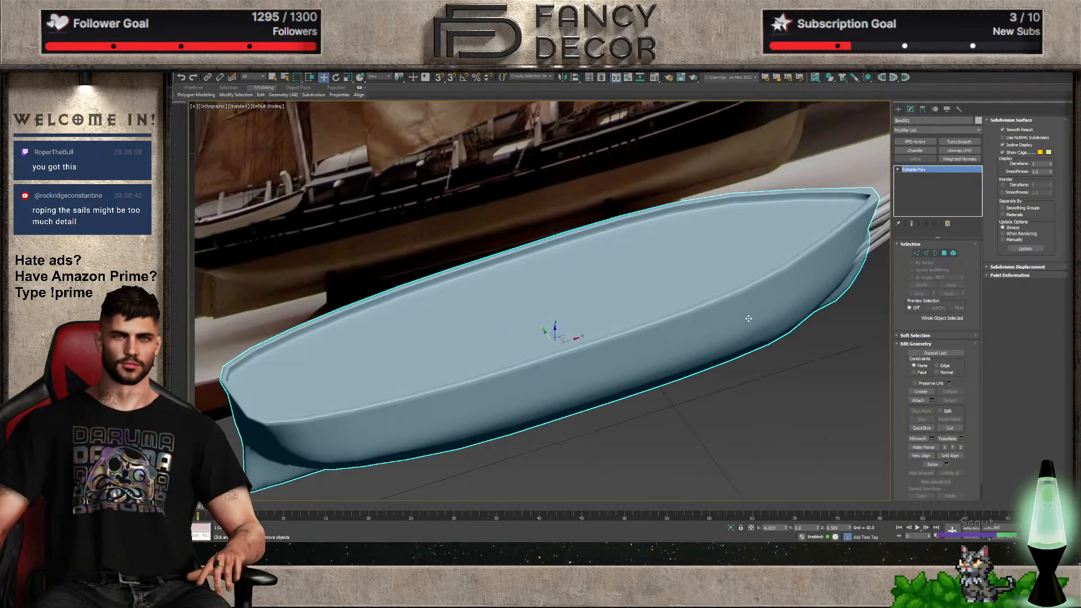
{"action": "left_click", "coordinate": [926, 254]}
{"action": "key", "text": "F4"}
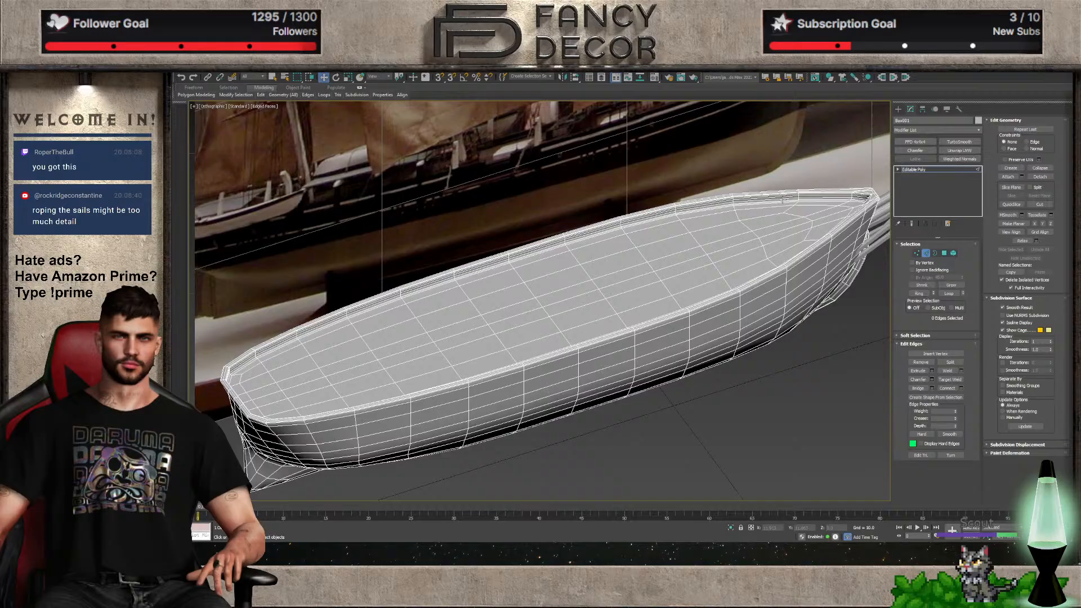
{"action": "scroll", "coordinate": [753, 196], "scroll_direction": "up", "scroll_amount": 5}
{"action": "left_click", "coordinate": [727, 196]}
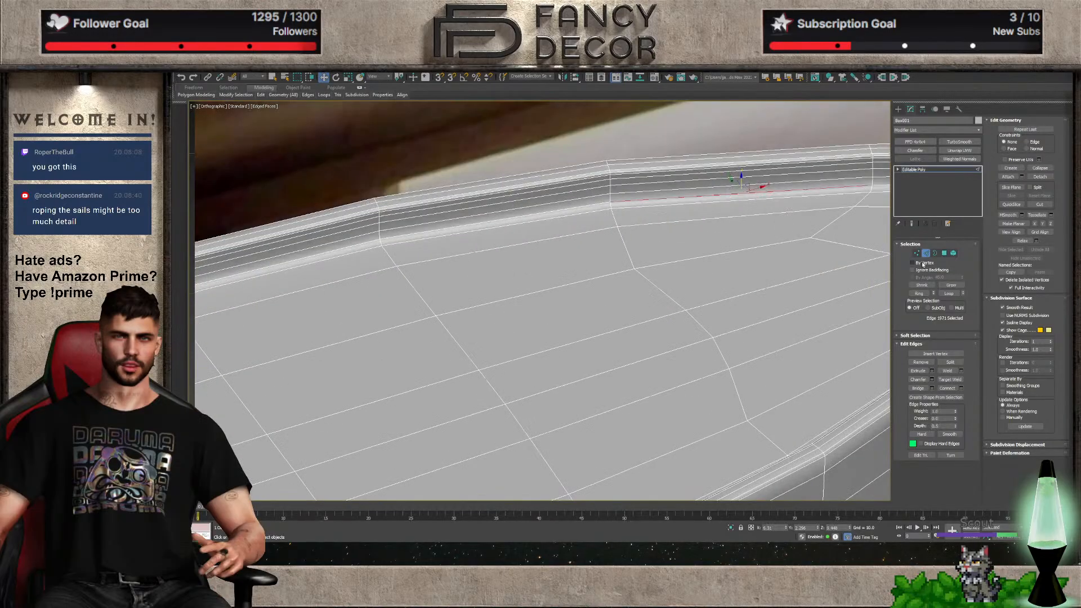
{"action": "left_click", "coordinate": [948, 293]}
{"action": "scroll", "coordinate": [816, 346], "scroll_direction": "down", "scroll_amount": 8}
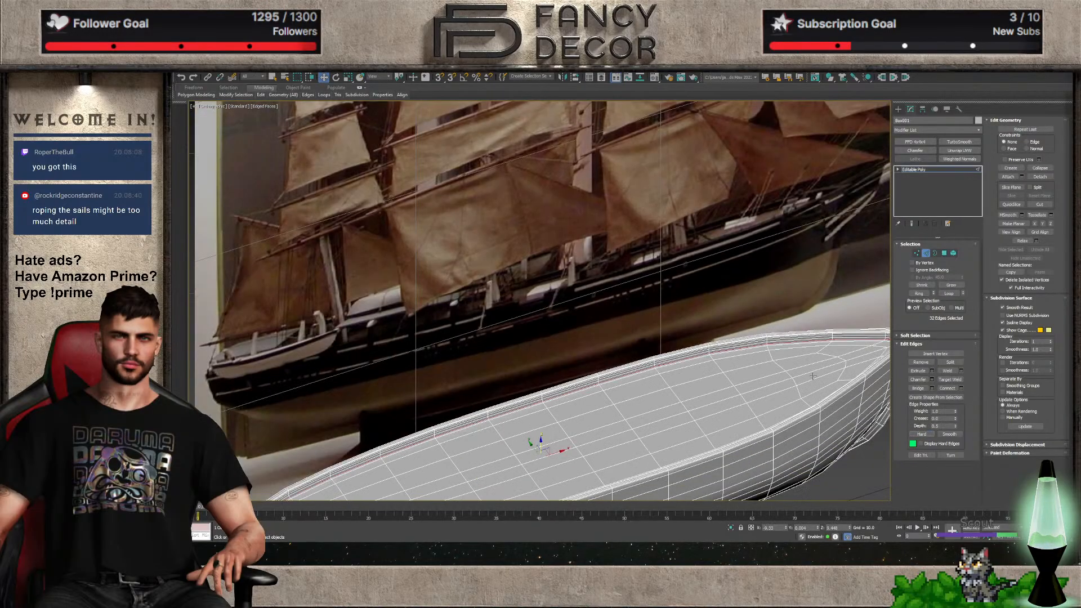
Compare the hull's rim with the reference photo and select one outer edge just below the rim
{"action": "key", "text": "F4"}
{"action": "scroll", "coordinate": [816, 347], "scroll_direction": "down", "scroll_amount": 2}
{"action": "middle_click_drag", "start_coordinate": [749, 445], "coordinate": [685, 338], "text": "alt"}
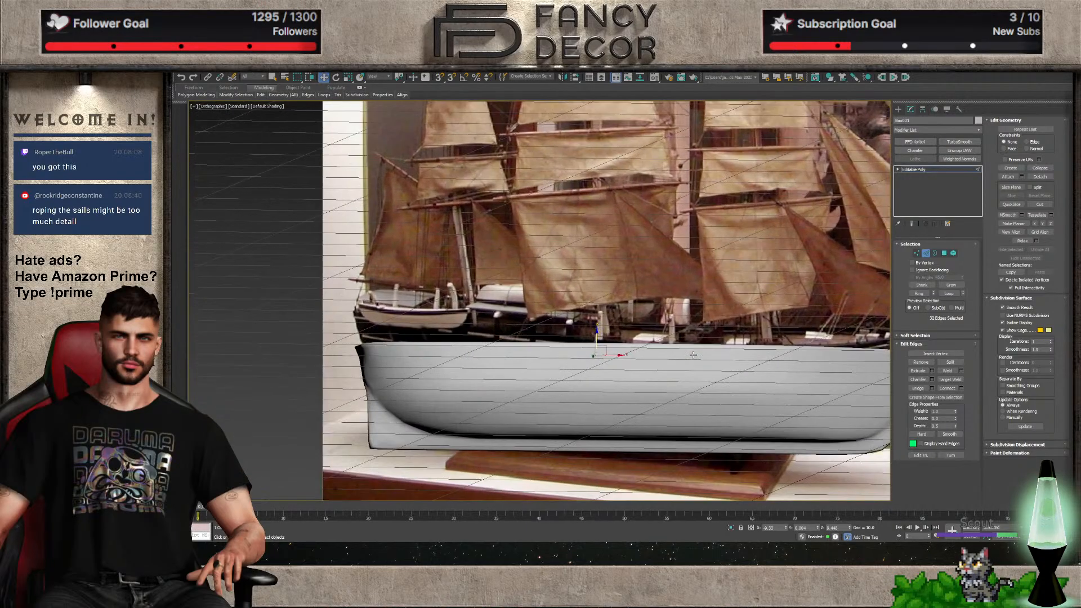
{"action": "key", "text": "f"}
{"action": "scroll", "coordinate": [528, 284], "scroll_direction": "up", "scroll_amount": 6}
{"action": "scroll", "coordinate": [528, 285], "scroll_direction": "up", "scroll_amount": 5}
{"action": "key", "text": "F4"}
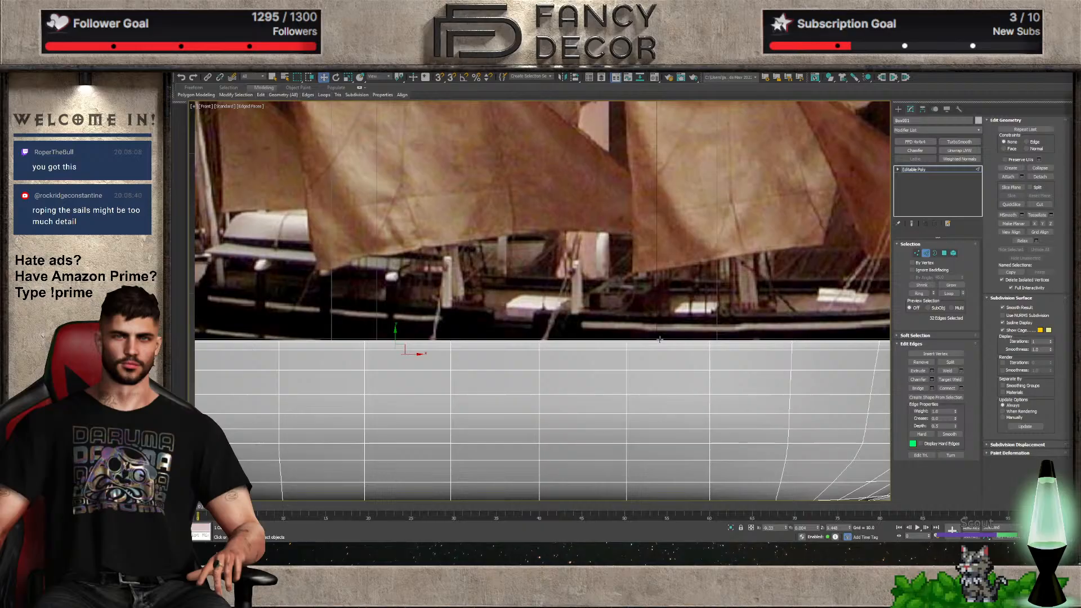
{"action": "left_click", "coordinate": [793, 342]}
{"action": "left_click", "coordinate": [789, 345]}
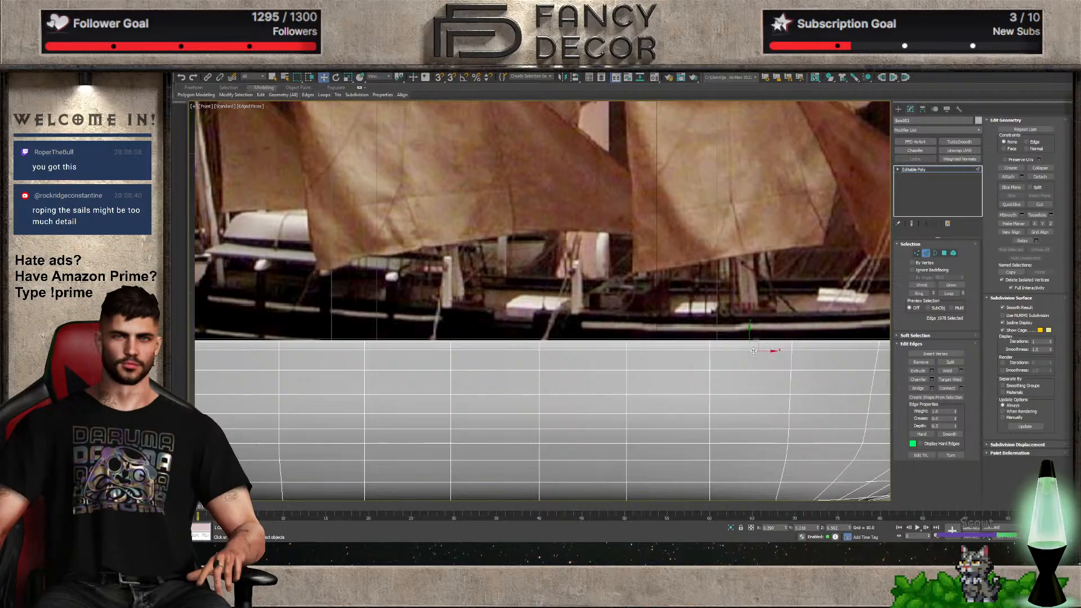
{"action": "middle_click_drag", "start_coordinate": [788, 346], "coordinate": [787, 377], "text": "alt"}
{"action": "scroll", "coordinate": [787, 377], "scroll_direction": "up", "scroll_amount": 1}
{"action": "left_click", "coordinate": [804, 401]}
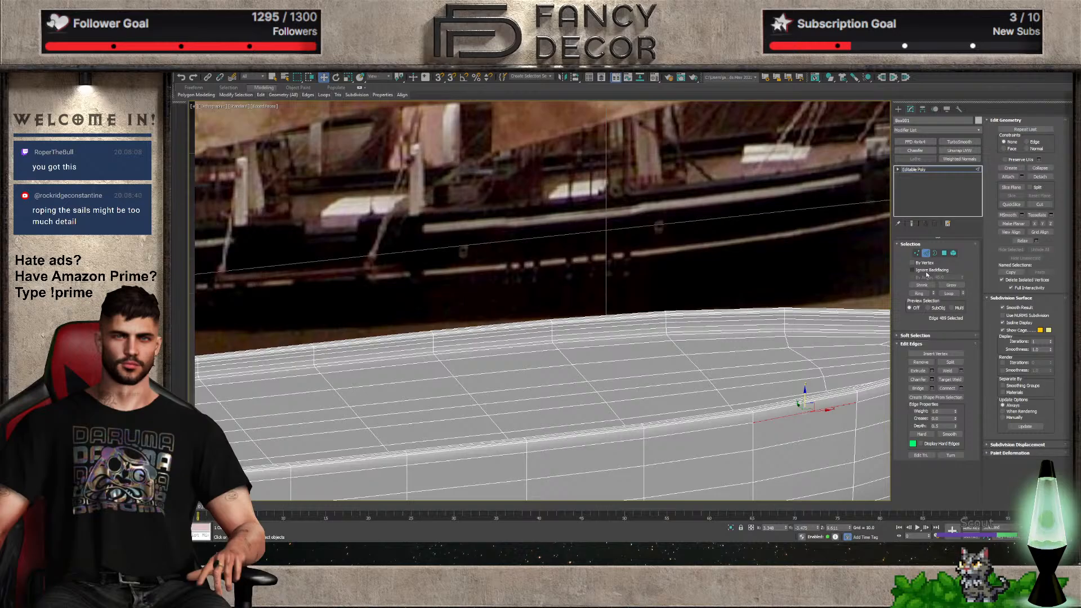
Select the full strip of polygons running around the hull's outer side just below the rim
{"action": "left_click", "coordinate": [943, 252]}
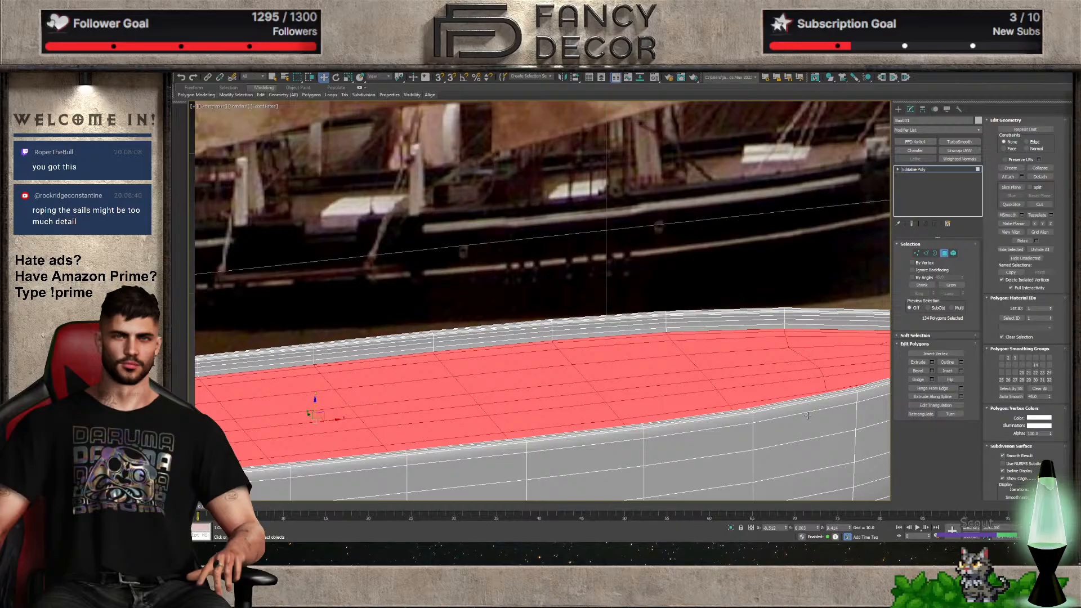
{"action": "left_click", "coordinate": [801, 405]}
{"action": "scroll", "coordinate": [744, 418], "scroll_direction": "up", "scroll_amount": 5}
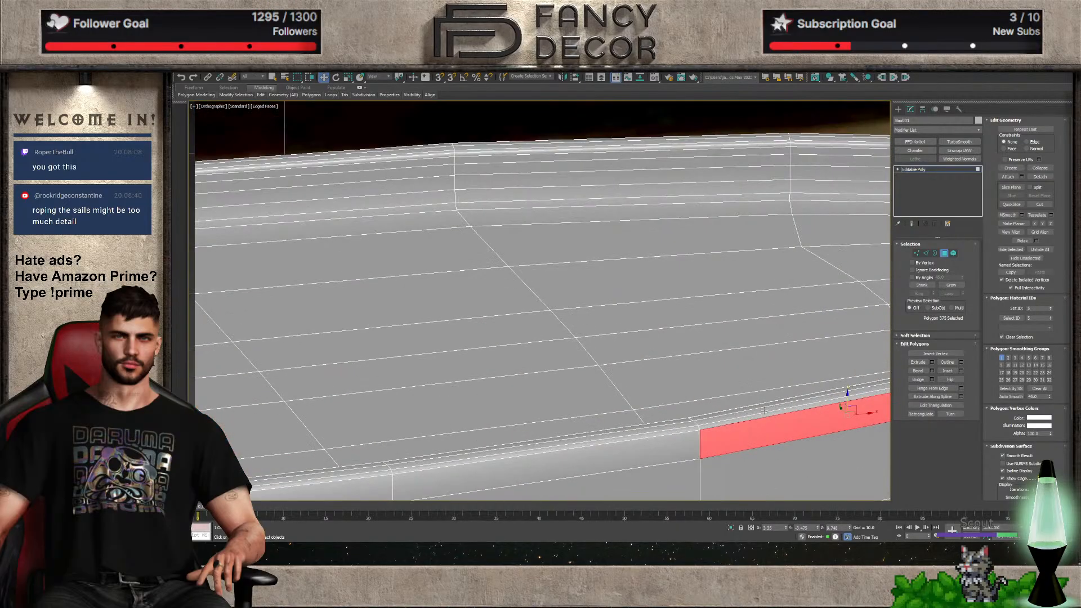
{"action": "left_click", "coordinate": [679, 442], "text": "shift"}
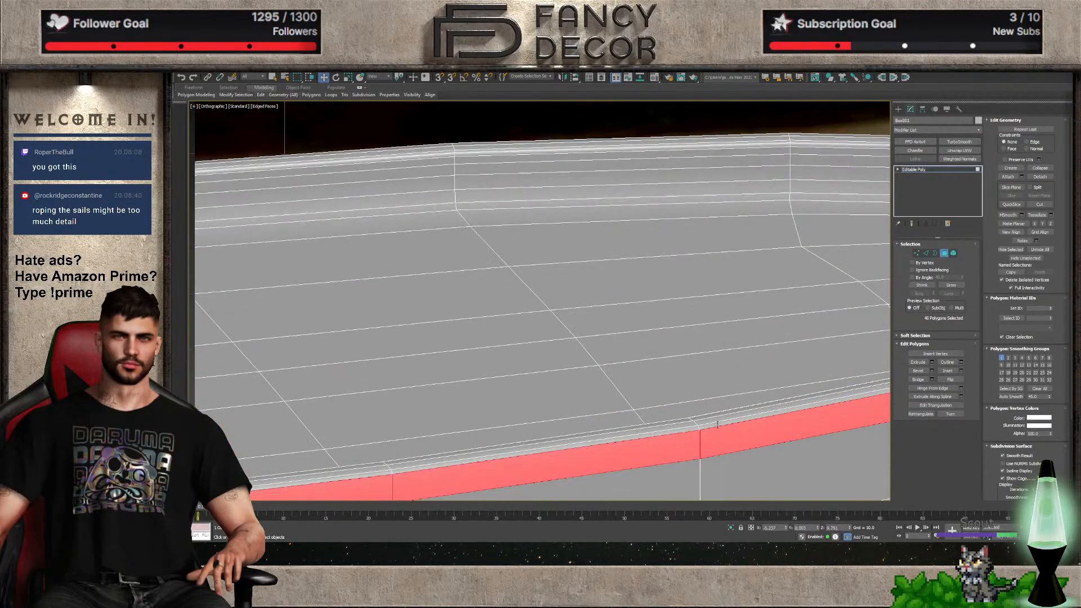
{"action": "scroll", "coordinate": [717, 424], "scroll_direction": "down", "scroll_amount": 10}
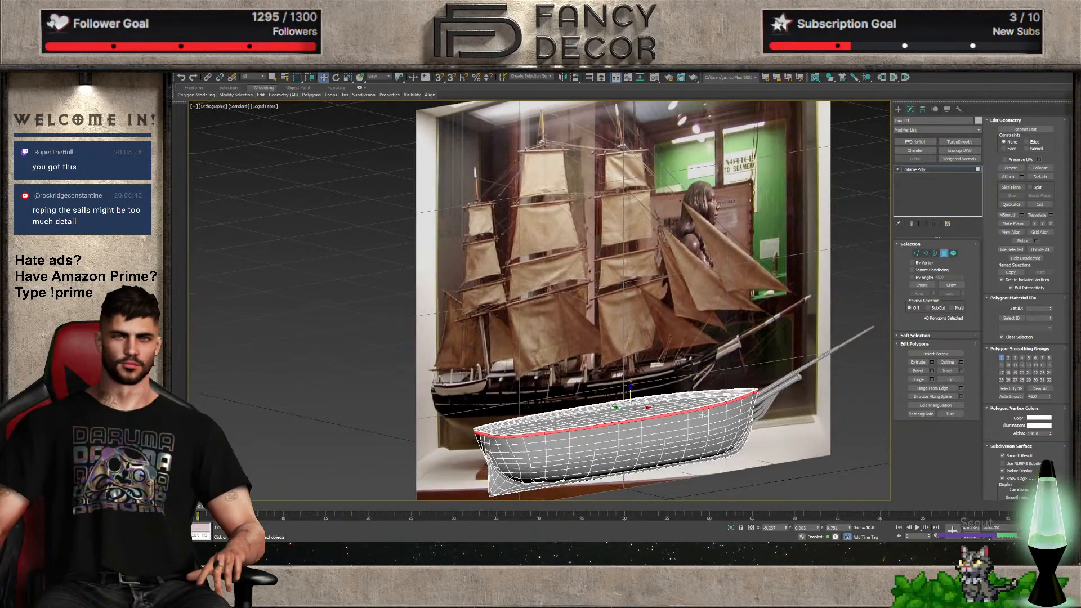
Try to extrude the selected polygon strip around the hull's rim
{"action": "middle_click_drag", "start_coordinate": [702, 415], "coordinate": [657, 406], "text": "alt"}
{"action": "scroll", "coordinate": [782, 431], "scroll_direction": "up", "scroll_amount": 5}
{"action": "key", "text": "f"}
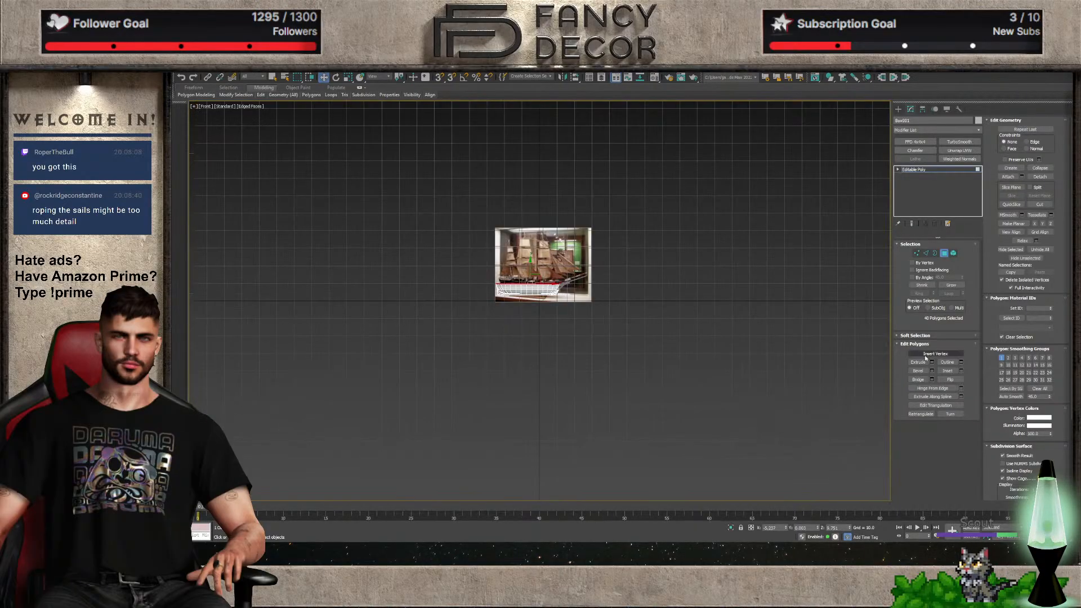
{"action": "left_click", "coordinate": [931, 362]}
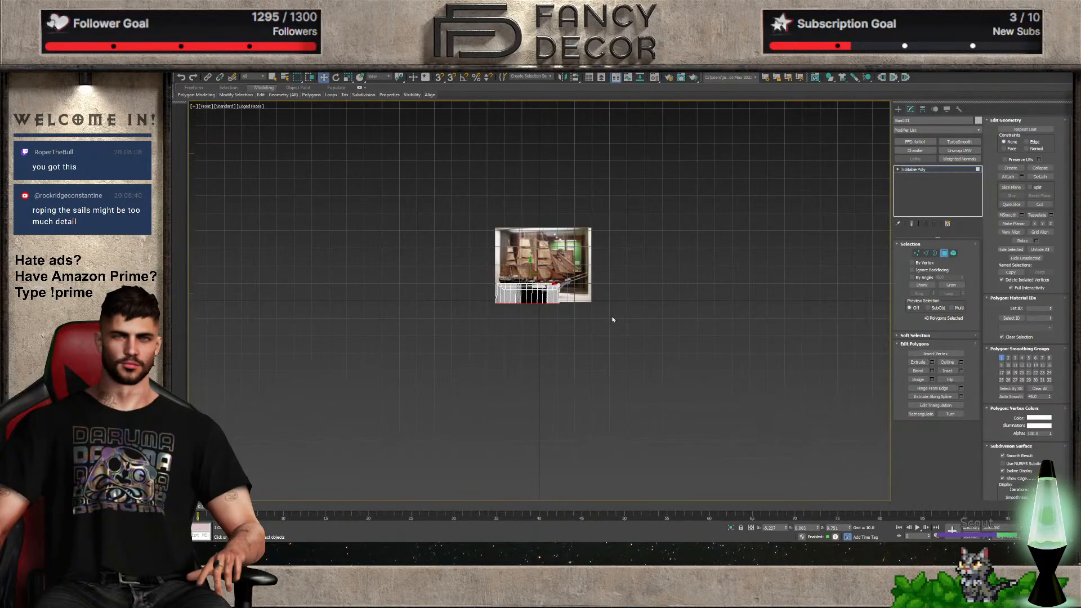
{"action": "left_click", "coordinate": [573, 317]}
{"action": "scroll", "coordinate": [564, 276], "scroll_direction": "up", "scroll_amount": 10}
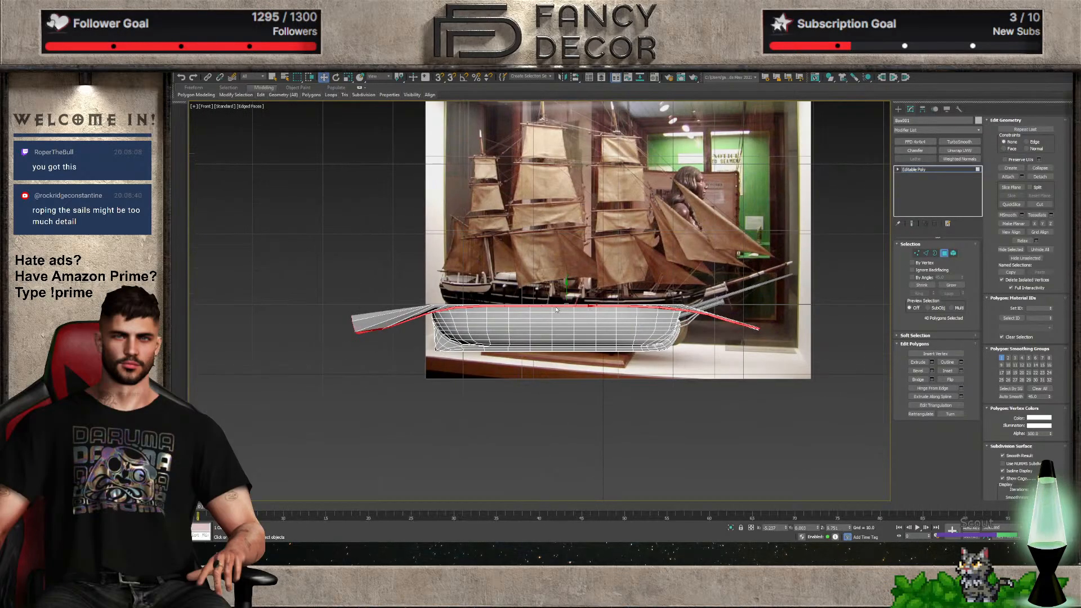
{"action": "key", "text": "ctrl+z"}
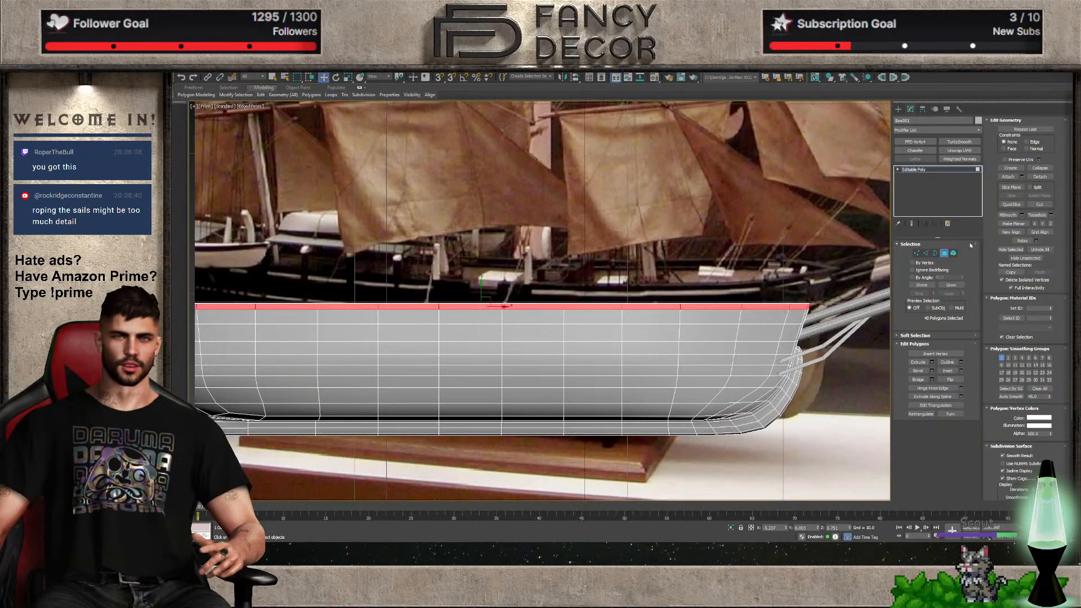
Extend the outer rim edge to its full loop and create a spline trim from it
{"action": "left_click", "coordinate": [926, 253]}
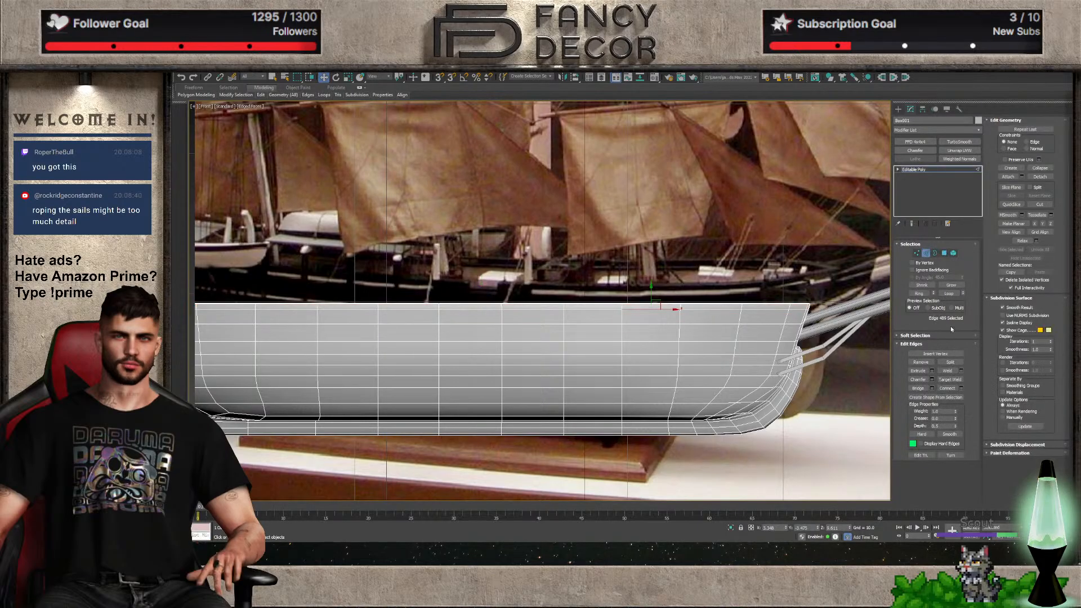
{"action": "left_click", "coordinate": [948, 294]}
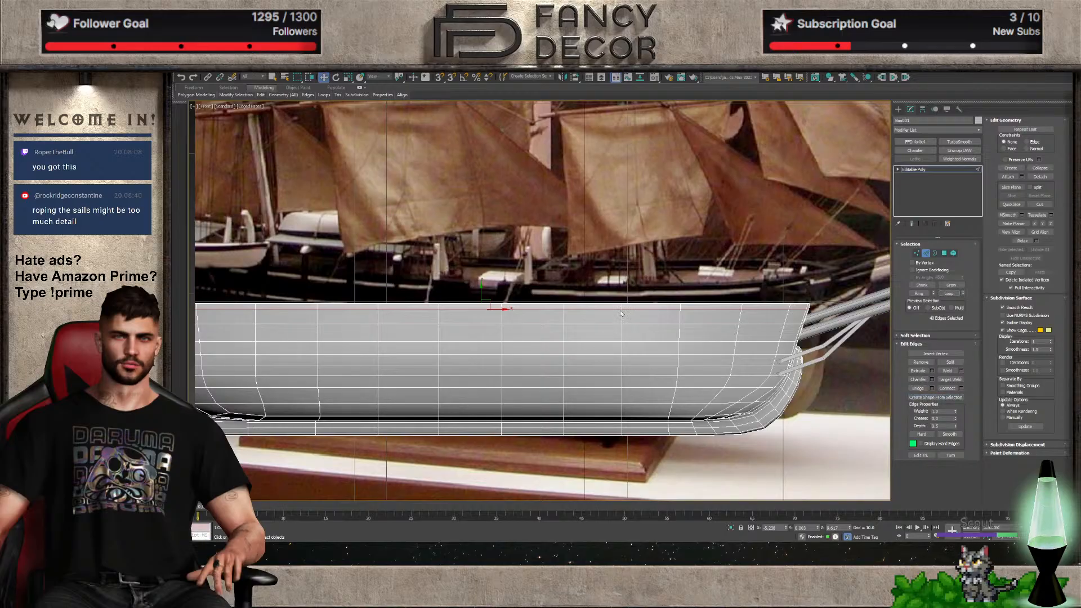
{"action": "key", "text": "2"}
{"action": "scroll", "coordinate": [800, 309], "scroll_direction": "up", "scroll_amount": 3}
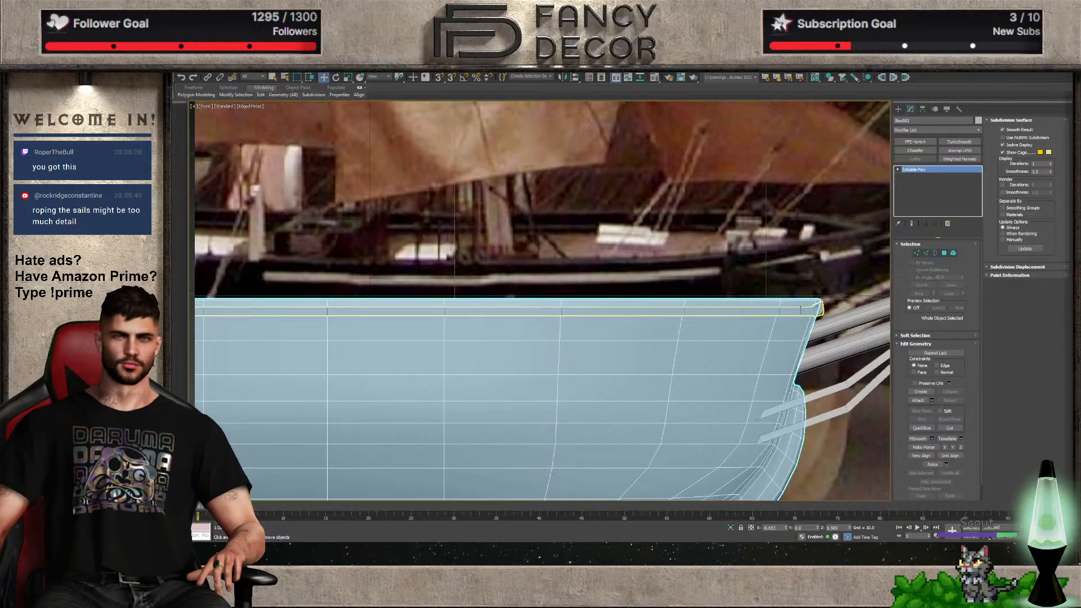
{"action": "middle_click_drag", "start_coordinate": [800, 309], "coordinate": [690, 353], "text": "alt"}
{"action": "scroll", "coordinate": [690, 353], "scroll_direction": "up", "scroll_amount": 5}
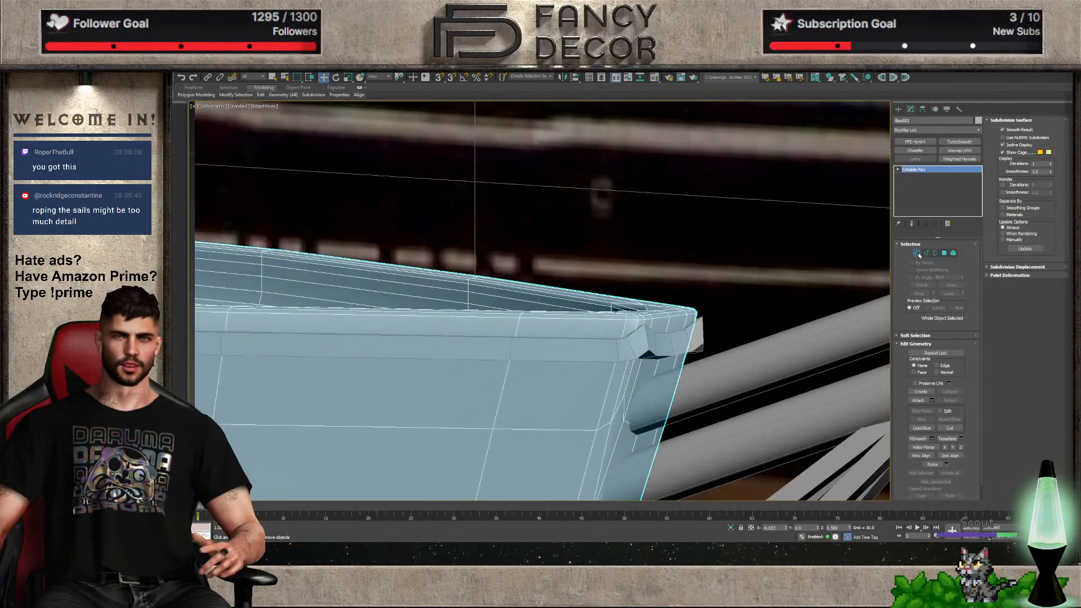
{"action": "key", "text": "F3"}
{"action": "left_click", "coordinate": [916, 253]}
{"action": "left_click", "coordinate": [589, 353]}
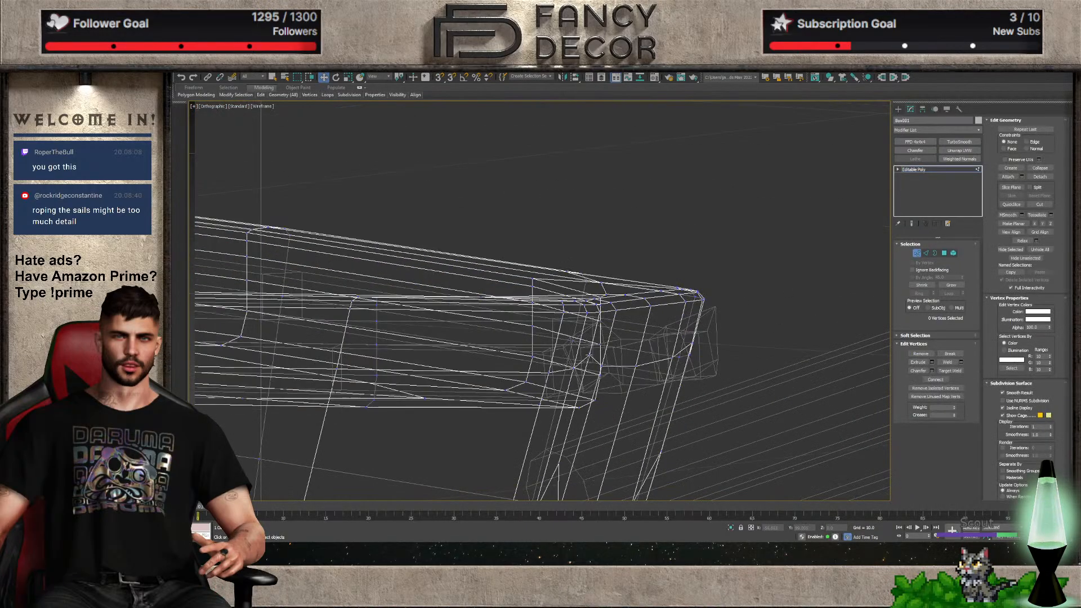
{"action": "left_click", "coordinate": [689, 344]}
{"action": "middle_click_drag", "start_coordinate": [689, 345], "coordinate": [689, 368]}
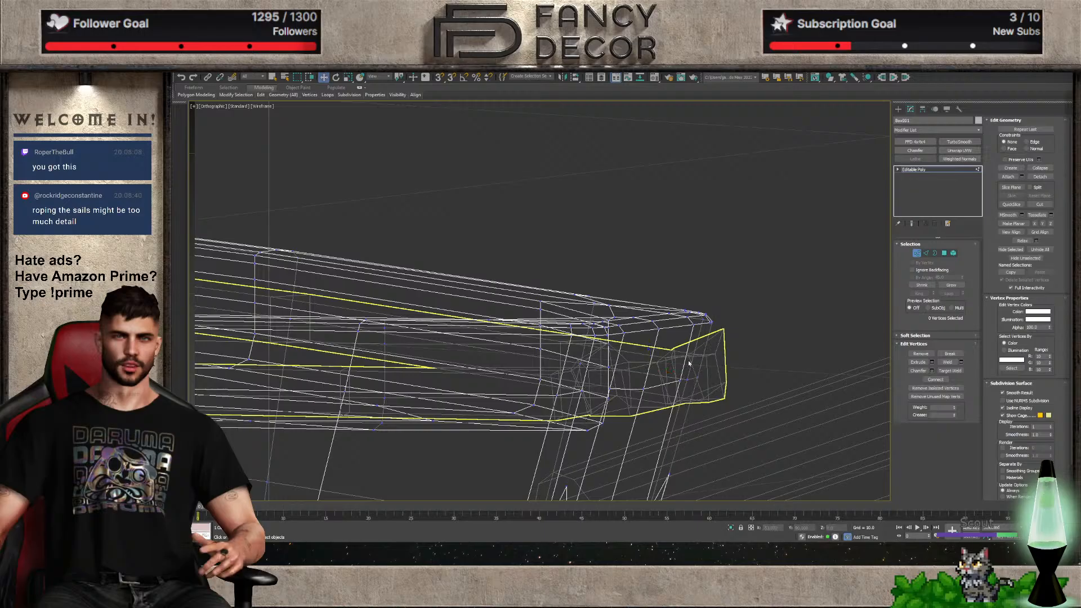
{"action": "key", "text": "F3"}
{"action": "key", "text": "ctrl+z"}
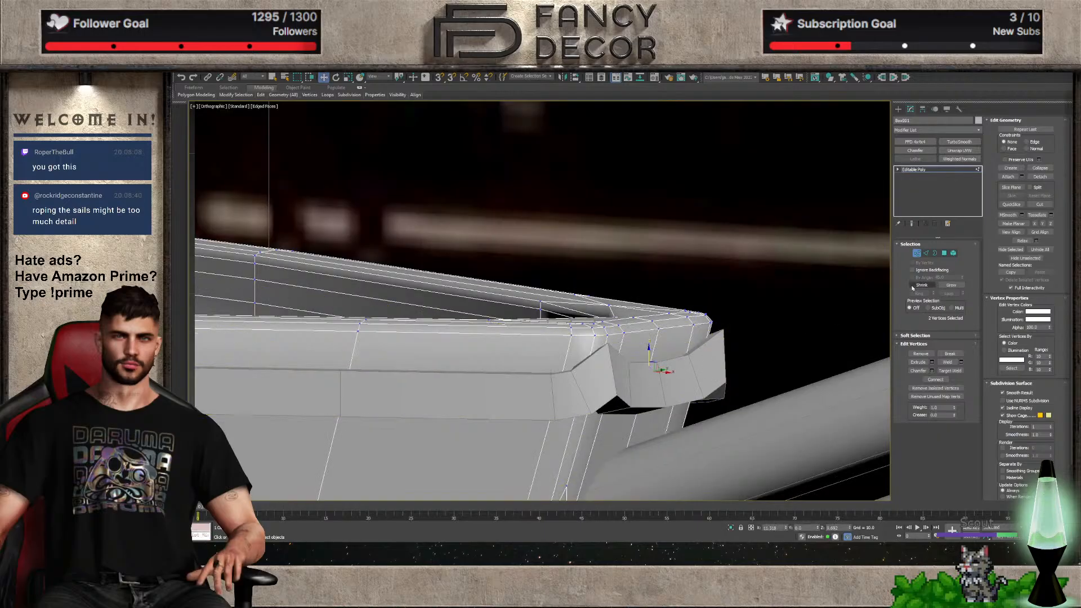
{"action": "left_click", "coordinate": [917, 252]}
Select the trim spline around the hull and delete the two vertices that distort it at the bow
{"action": "key", "text": "F3"}
{"action": "left_click", "coordinate": [716, 376]}
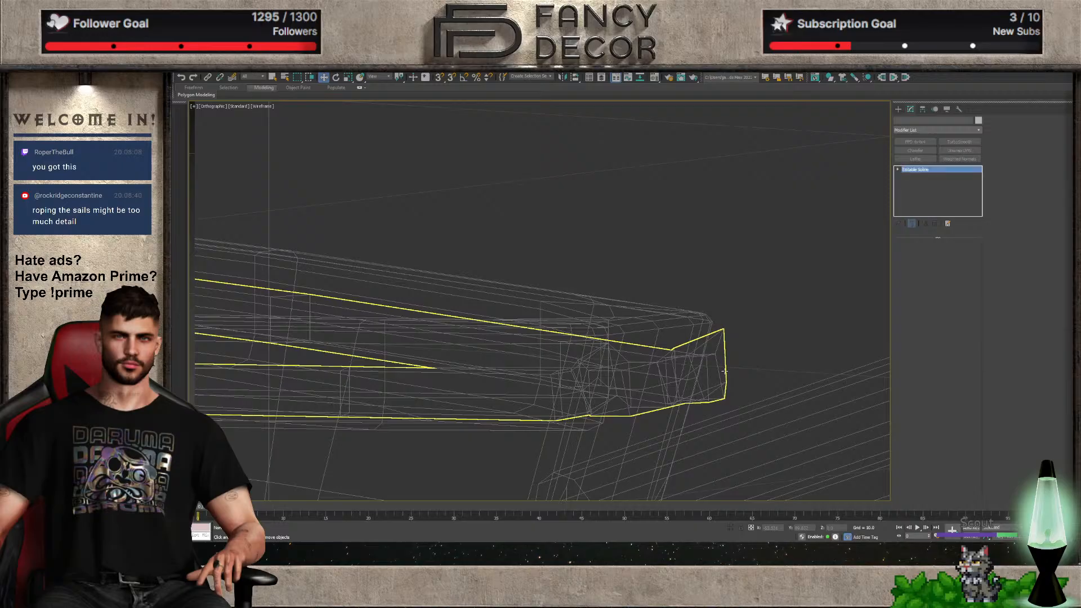
{"action": "key", "text": "F3"}
{"action": "key", "text": "F3"}
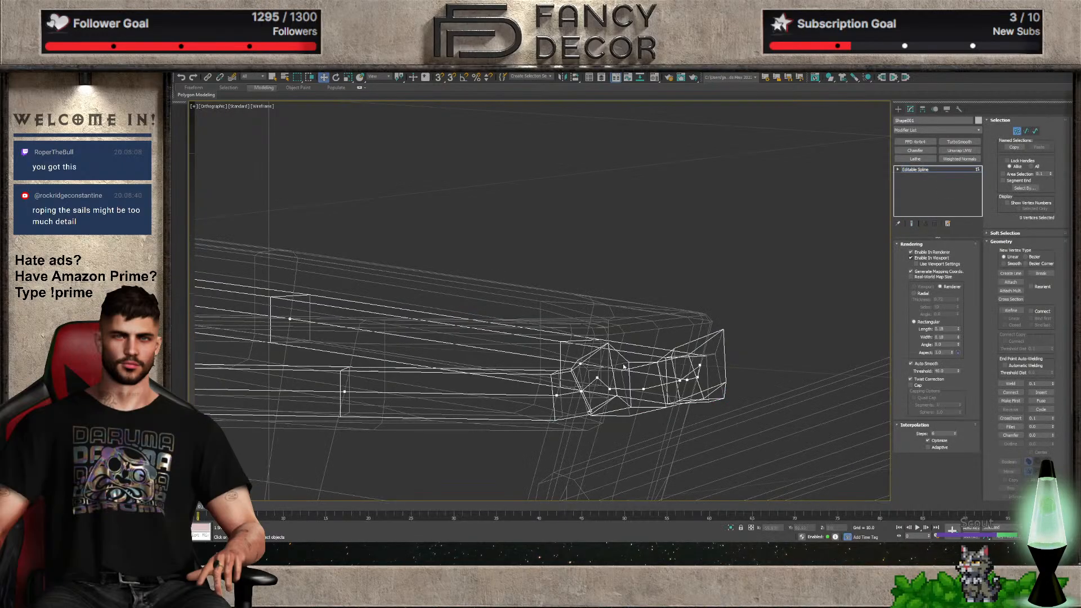
{"action": "left_click", "coordinate": [598, 376]}
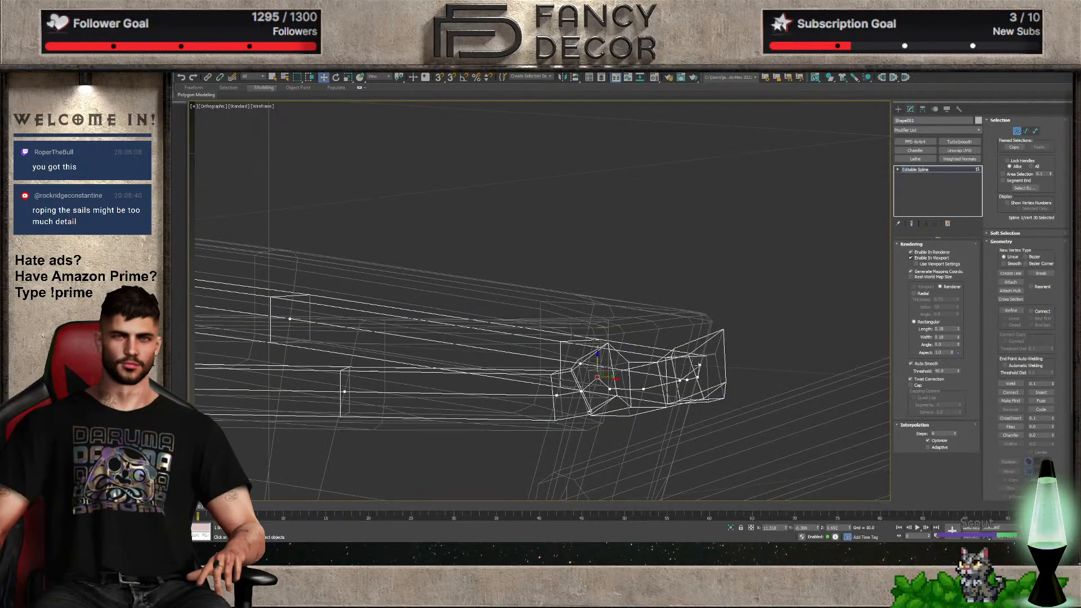
{"action": "left_click", "coordinate": [699, 365], "text": "ctrl"}
{"action": "middle_click_drag", "start_coordinate": [699, 366], "coordinate": [703, 373]}
{"action": "key", "text": "Delete"}
Examine the trim spline's bow end in both shaded and wireframe display
{"action": "scroll", "coordinate": [704, 371], "scroll_direction": "down", "scroll_amount": 5}
{"action": "scroll", "coordinate": [668, 383], "scroll_direction": "up", "scroll_amount": 5}
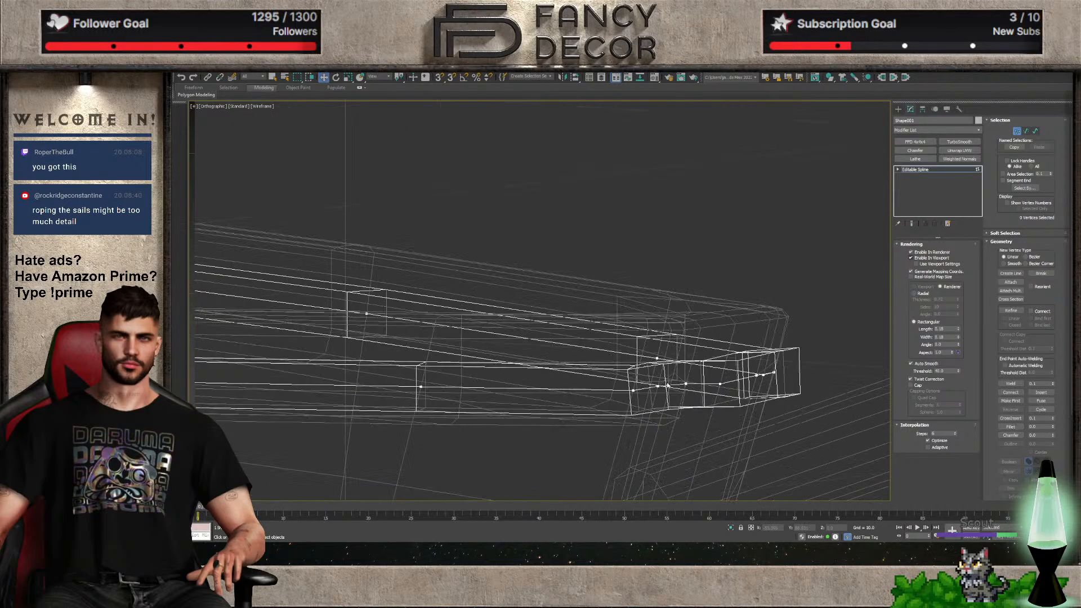
{"action": "key", "text": "F3"}
{"action": "key", "text": "F3"}
{"action": "key", "text": "F3"}
{"action": "key", "text": "F3"}
{"action": "key", "text": "F3"}
{"action": "key", "text": "F3"}
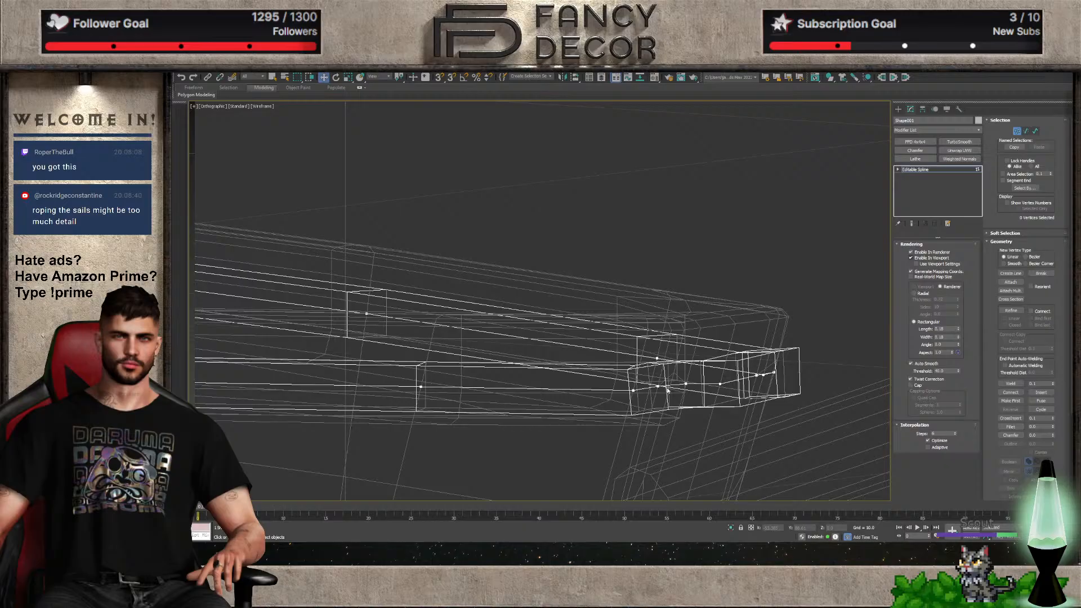
Compare a bow vertex of the trim with one on the straight section in the front view and copy the latter's coordinate
{"action": "left_click", "coordinate": [658, 386]}
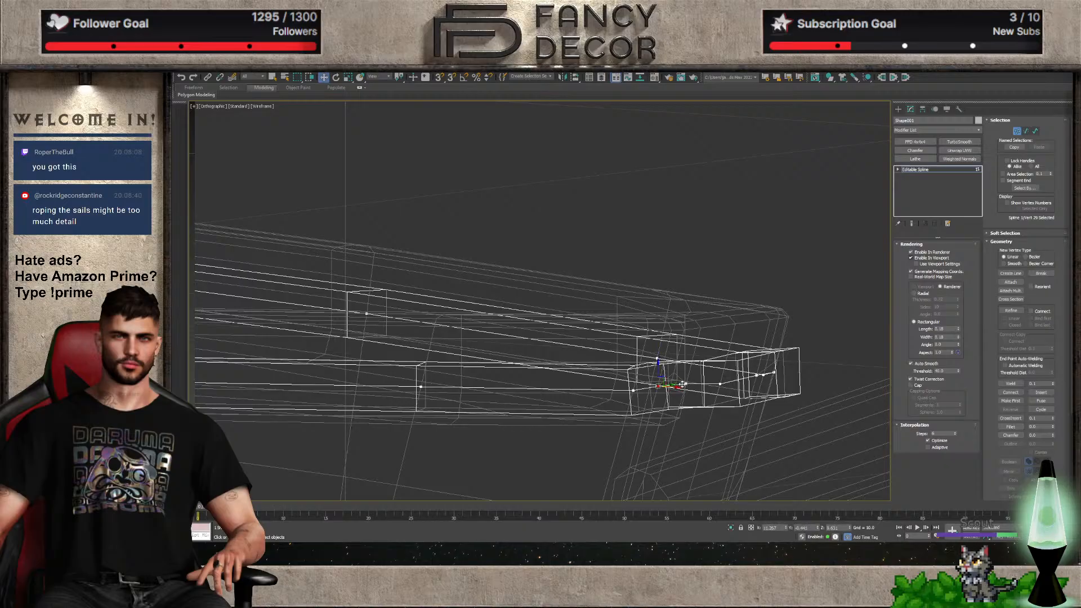
{"action": "key", "text": "f"}
{"action": "scroll", "coordinate": [569, 278], "scroll_direction": "up", "scroll_amount": 5}
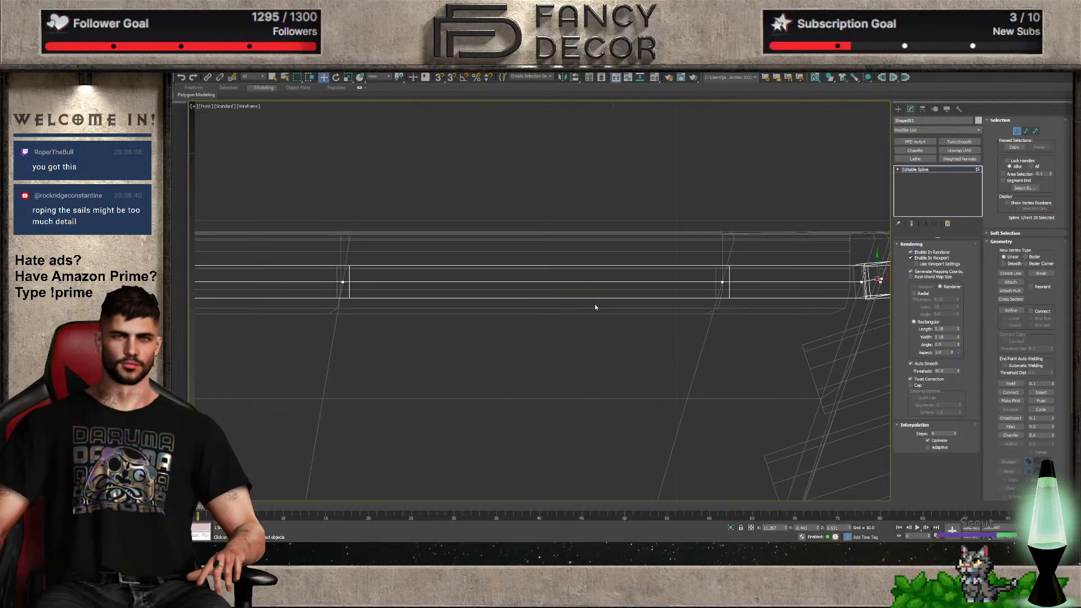
{"action": "scroll", "coordinate": [596, 307], "scroll_direction": "down", "scroll_amount": 4}
{"action": "left_click_drag", "start_coordinate": [442, 281], "coordinate": [473, 315]}
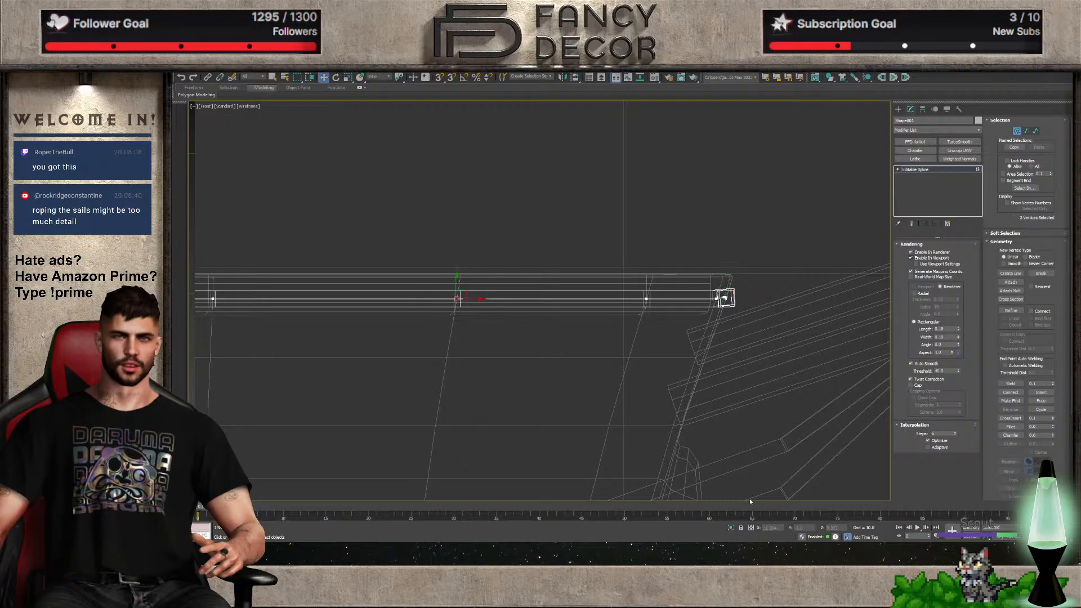
{"action": "left_click", "coordinate": [457, 298]}
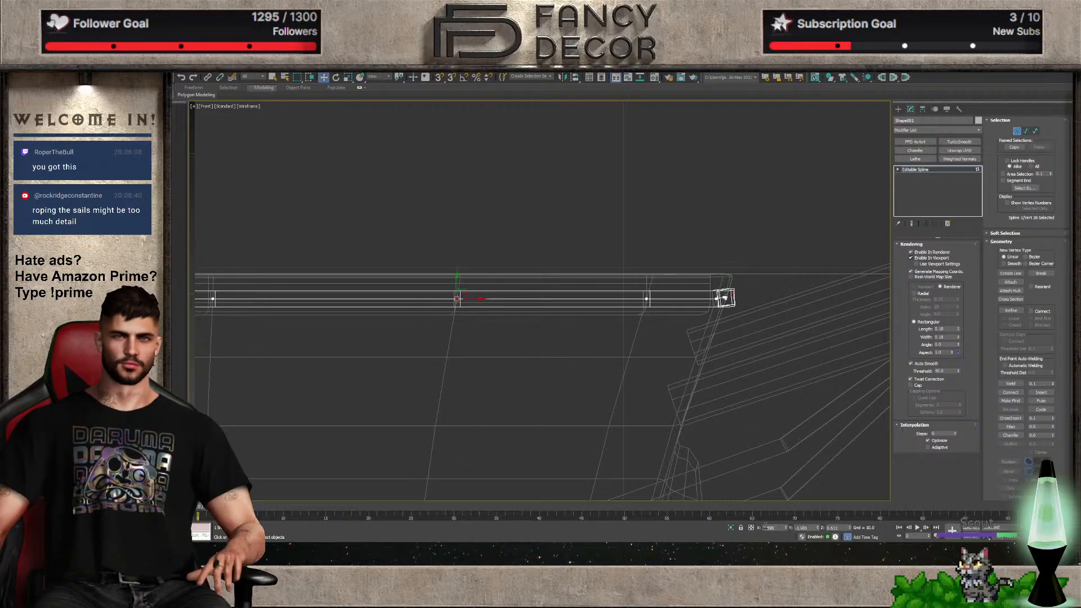
{"action": "scroll", "coordinate": [732, 315], "scroll_direction": "up", "scroll_amount": 5}
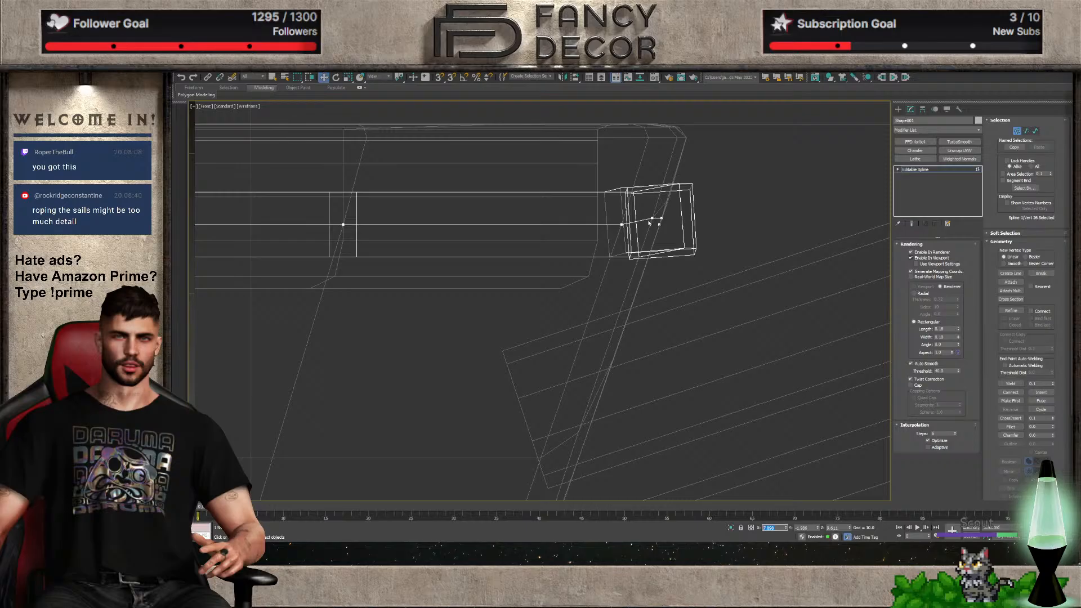
Try to level the raised bow vertex of the trim by setting its Z coordinate to 7.898
{"action": "left_click_drag", "start_coordinate": [646, 213], "coordinate": [655, 222]}
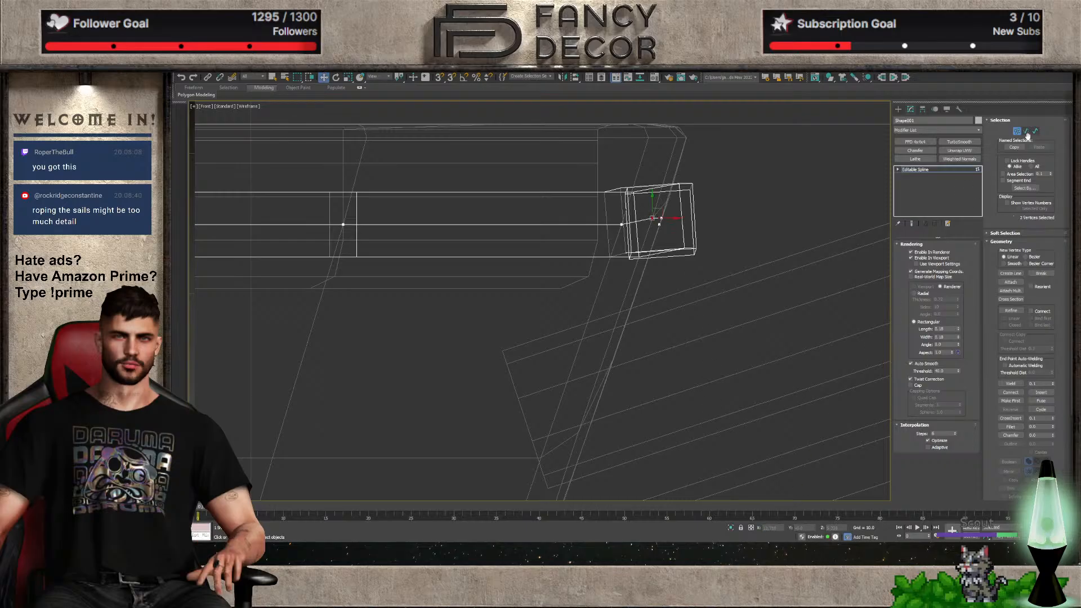
{"action": "middle_click_drag", "start_coordinate": [703, 308], "coordinate": [712, 329]}
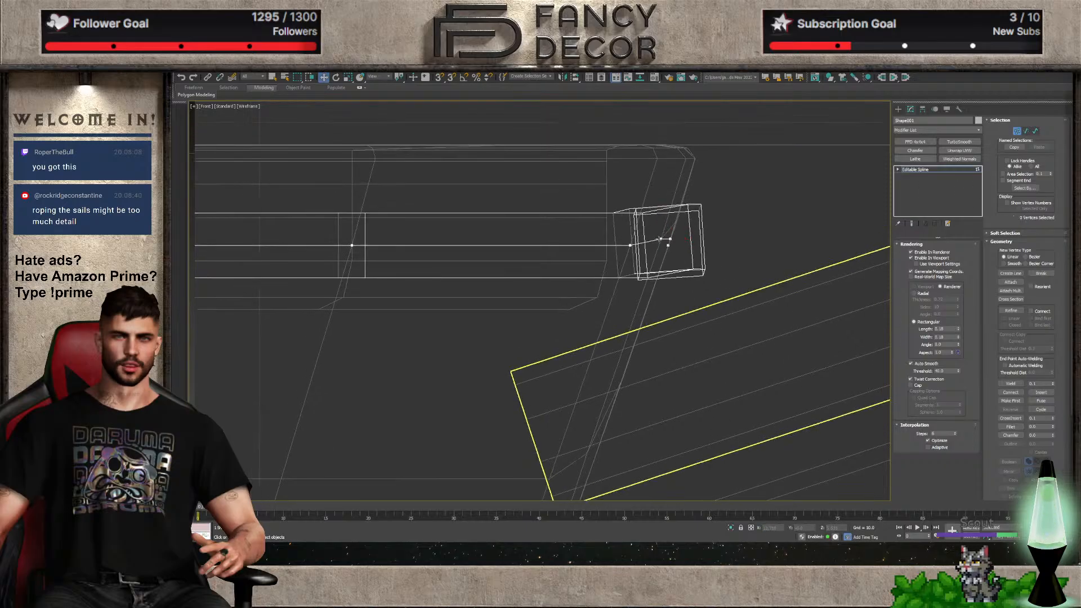
{"action": "left_click", "coordinate": [660, 240]}
{"action": "double_click", "coordinate": [836, 528]}
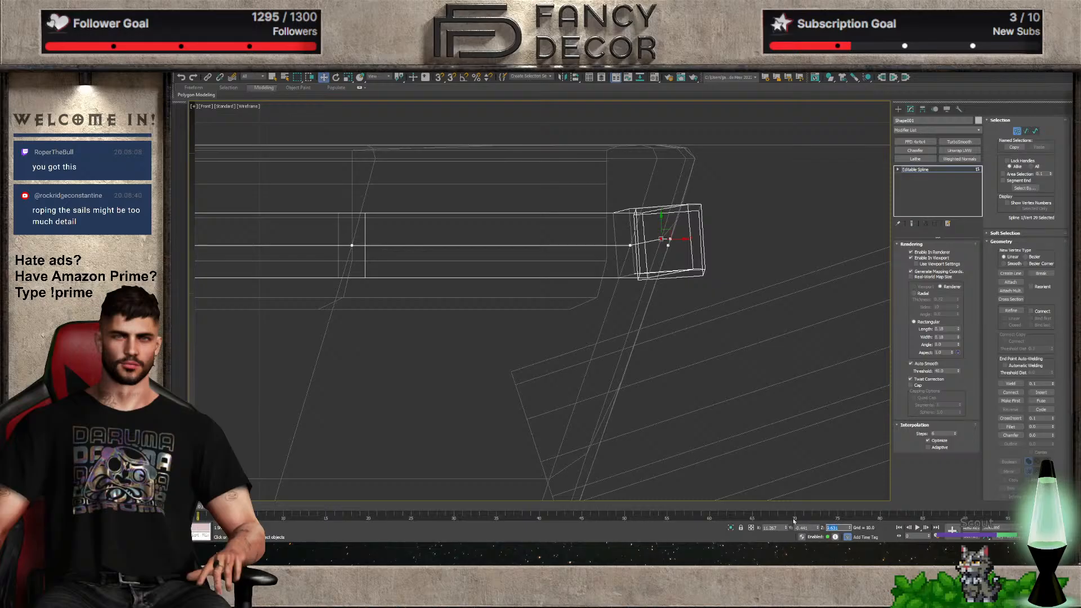
{"action": "type", "text": "7.898"}
{"action": "key", "text": "Return"}
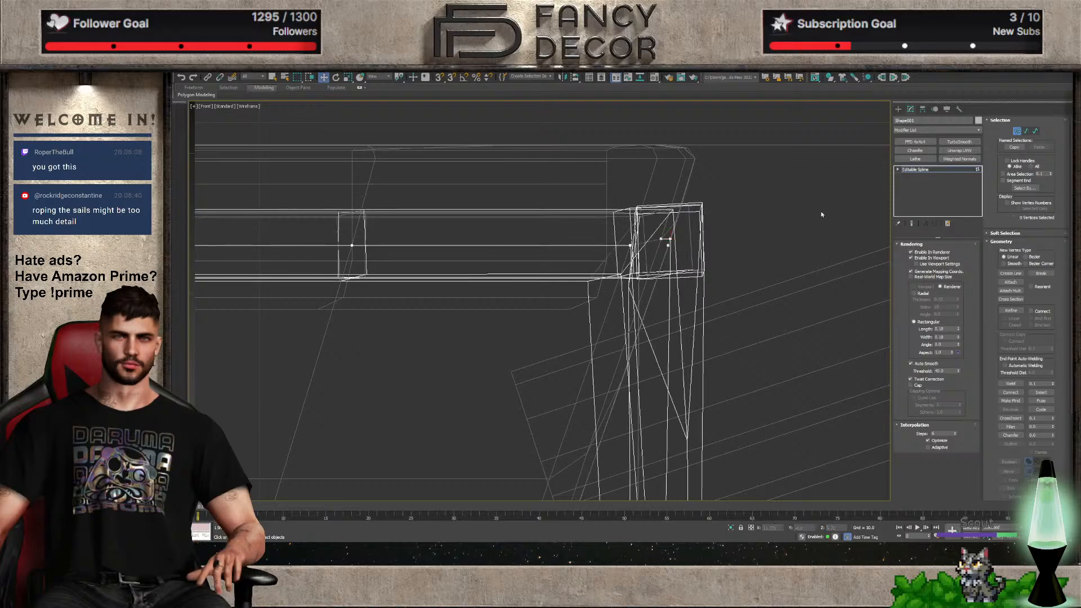
{"action": "scroll", "coordinate": [739, 394], "scroll_direction": "down", "scroll_amount": 8}
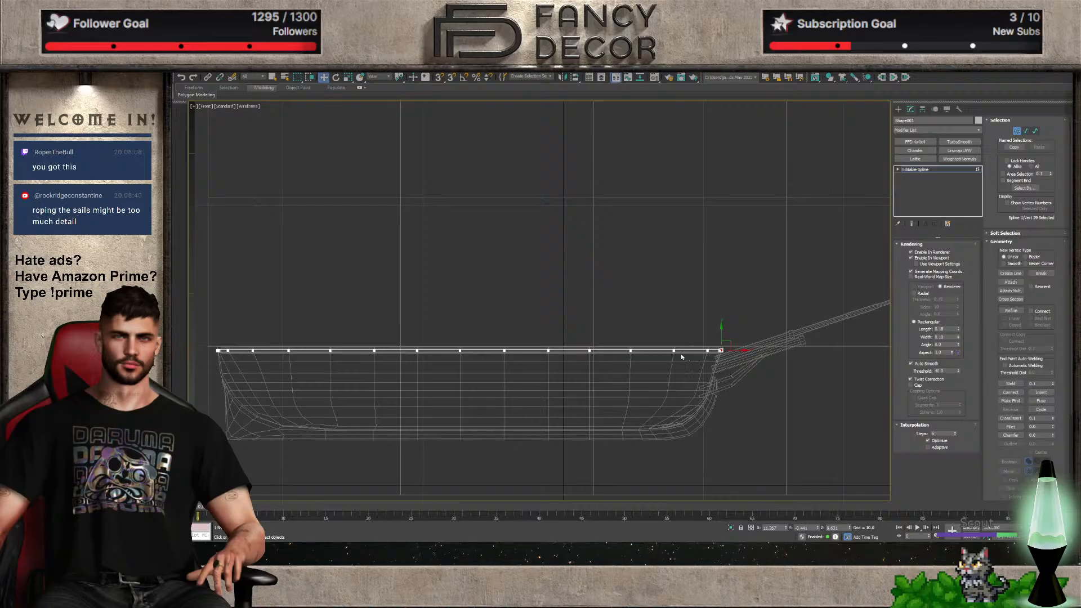
Raise a trim vertex on the straight section behind the bow, and restore its Z coordinate to the trim's level
{"action": "scroll", "coordinate": [738, 394], "scroll_direction": "up", "scroll_amount": 5}
{"action": "left_click", "coordinate": [668, 339]}
{"action": "left_click_drag", "start_coordinate": [667, 322], "coordinate": [668, 289]}
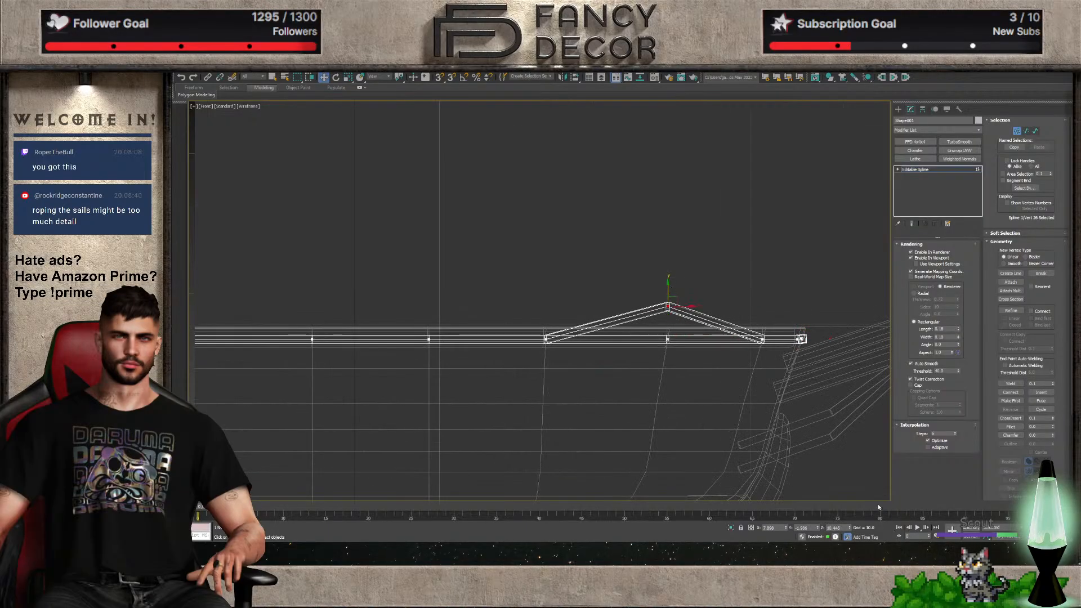
{"action": "double_click", "coordinate": [833, 527]}
{"action": "type", "text": "0.611"}
{"action": "key", "text": "Return"}
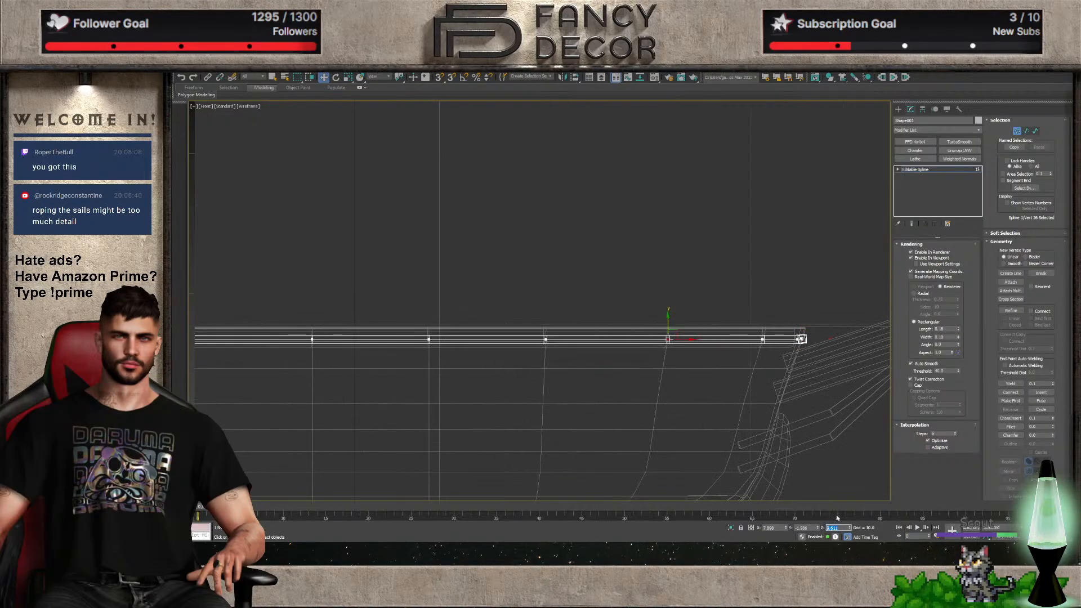
Set the raised trim vertices at the bow, one after another, to the same Z height as the straight section
{"action": "scroll", "coordinate": [799, 338], "scroll_direction": "up", "scroll_amount": 6}
{"action": "left_click", "coordinate": [792, 336]}
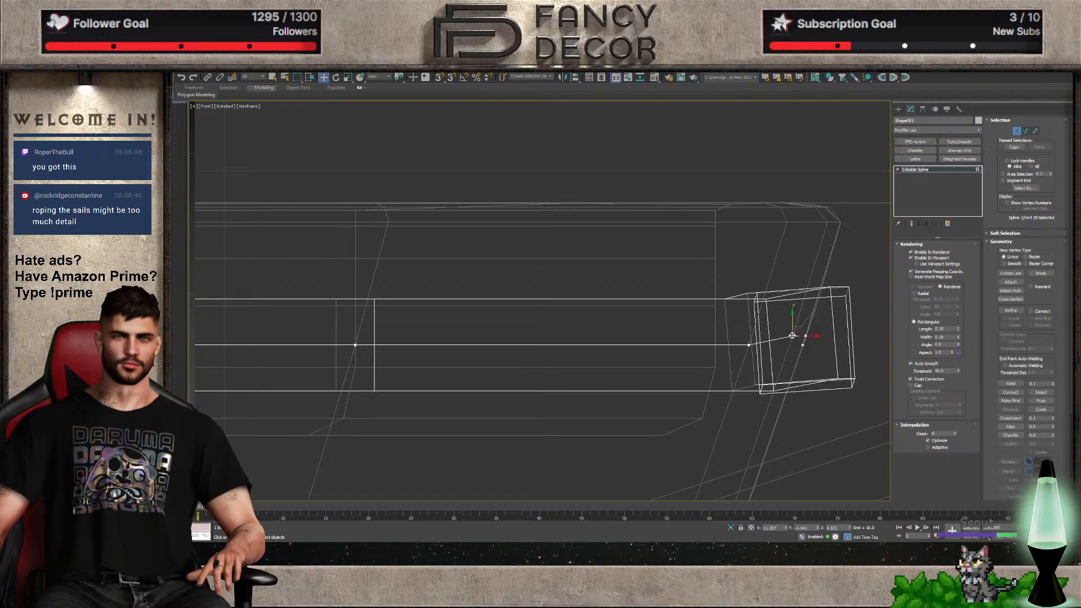
{"action": "double_click", "coordinate": [833, 527]}
{"action": "type", "text": "0.611"}
{"action": "key", "text": "Return"}
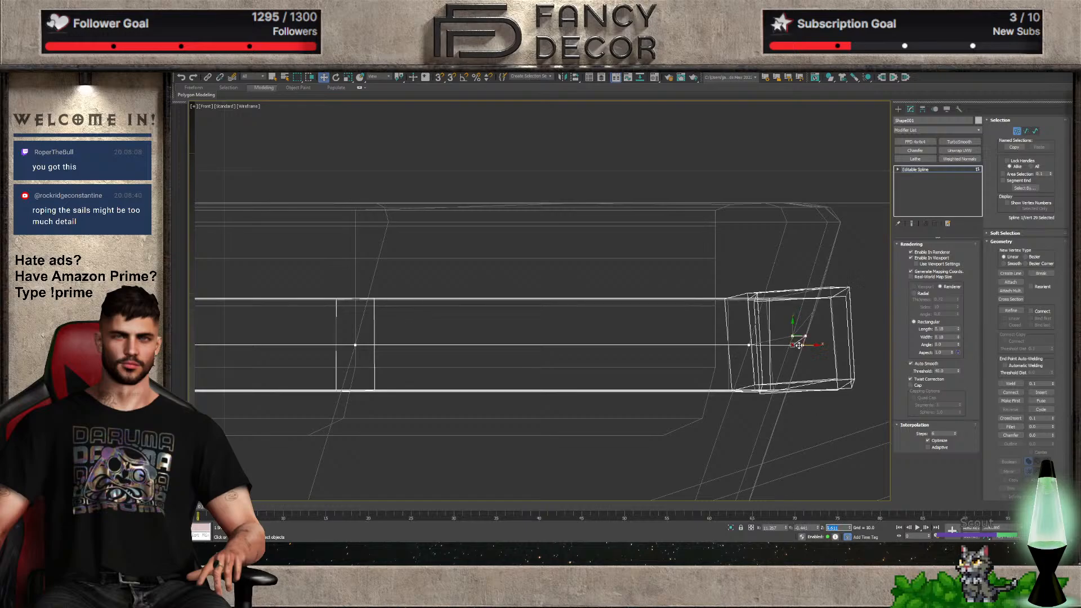
{"action": "left_click", "coordinate": [791, 336]}
{"action": "double_click", "coordinate": [846, 528]}
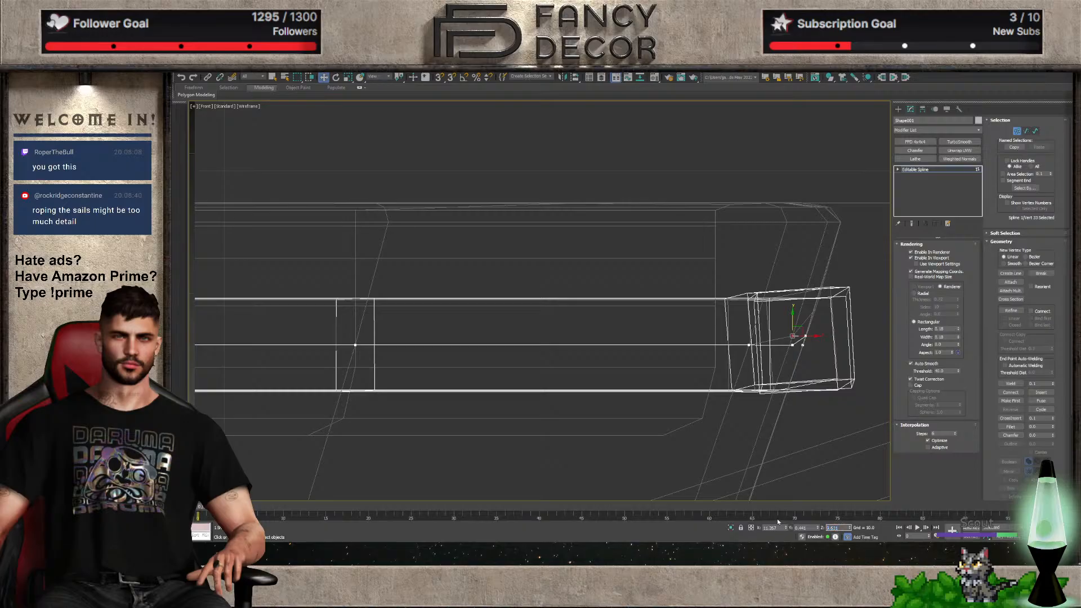
{"action": "type", "text": "9.613"}
{"action": "key", "text": "Return"}
{"action": "left_click", "coordinate": [805, 336]}
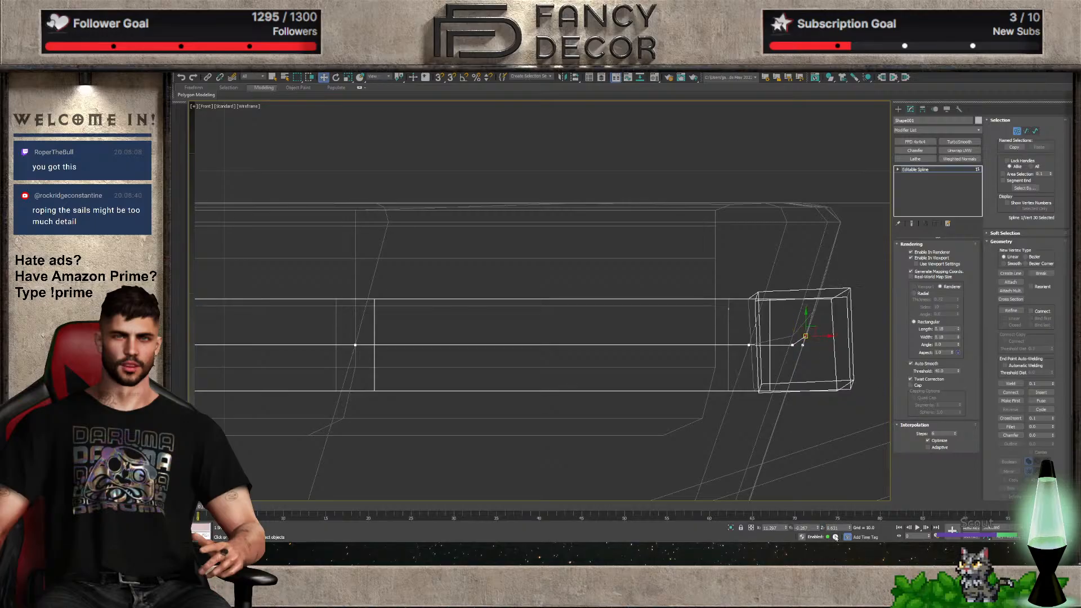
{"action": "scroll", "coordinate": [824, 333], "scroll_direction": "up", "scroll_amount": 5}
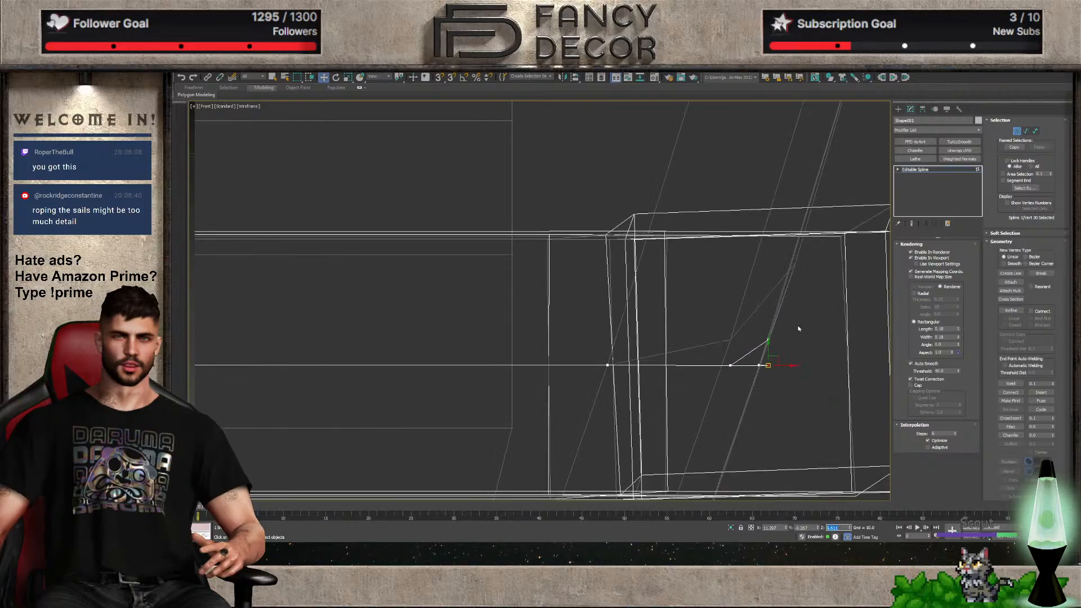
{"action": "double_click", "coordinate": [831, 527]}
{"action": "type", "text": "0.611"}
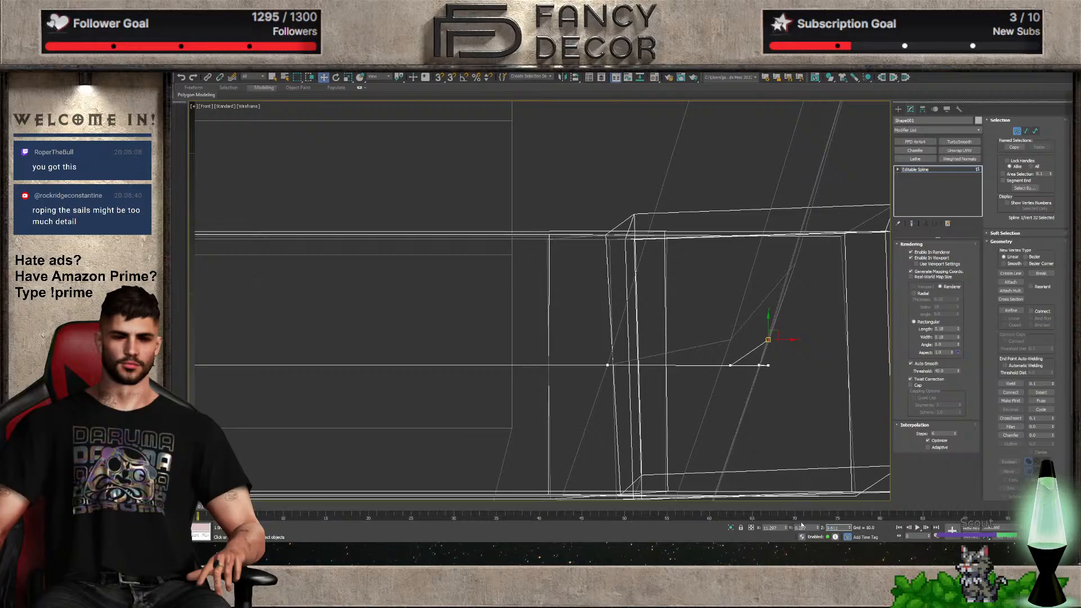
{"action": "key", "text": "Return"}
Check the levelled trim at the stern, leave vertex editing and return to the shaded display
{"action": "scroll", "coordinate": [726, 403], "scroll_direction": "down", "scroll_amount": 3}
{"action": "middle_click_drag", "start_coordinate": [687, 379], "coordinate": [830, 385]}
{"action": "scroll", "coordinate": [495, 394], "scroll_direction": "up", "scroll_amount": 2}
{"action": "scroll", "coordinate": [495, 394], "scroll_direction": "down", "scroll_amount": 2}
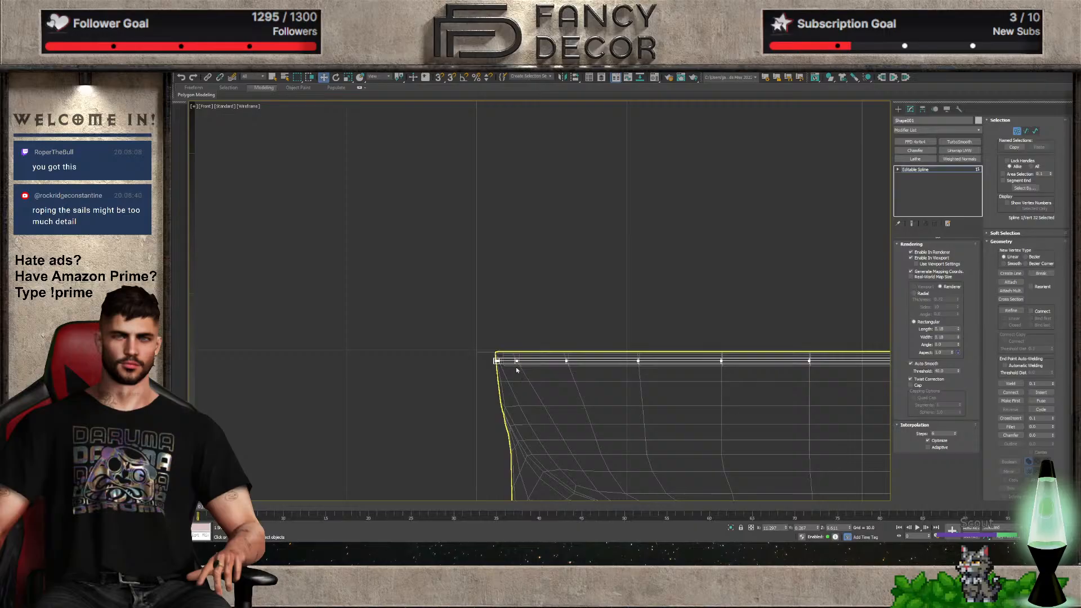
{"action": "key", "text": "1"}
{"action": "key", "text": "F3"}
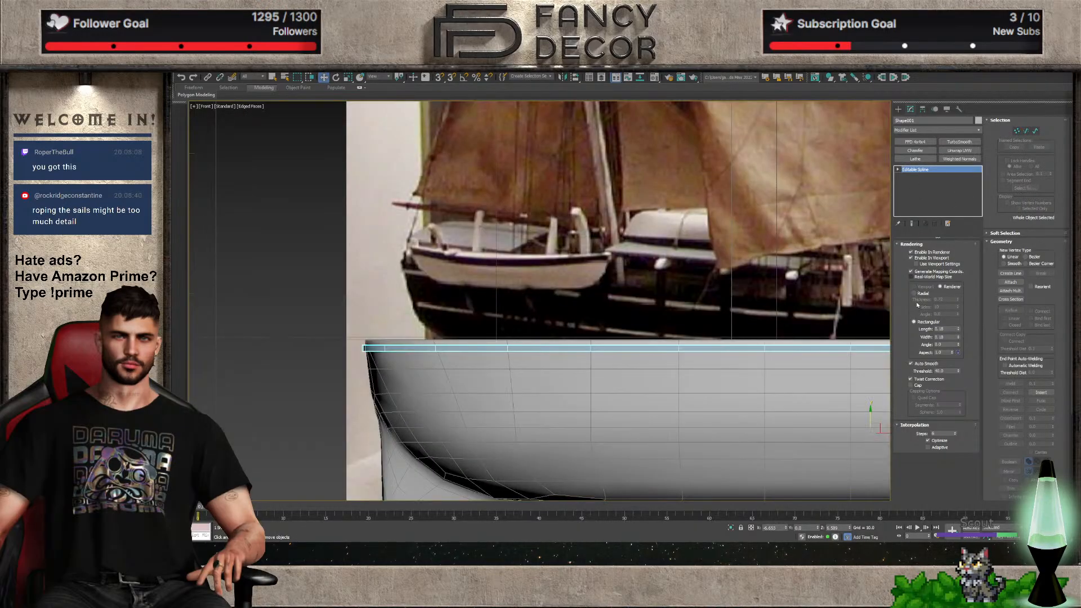
Increase the trim's rectangular cross-section length to 0.45
{"action": "scroll", "coordinate": [619, 366], "scroll_direction": "down", "scroll_amount": 2}
{"action": "middle_click_drag", "start_coordinate": [620, 366], "coordinate": [888, 268]}
{"action": "scroll", "coordinate": [616, 355], "scroll_direction": "up", "scroll_amount": 2}
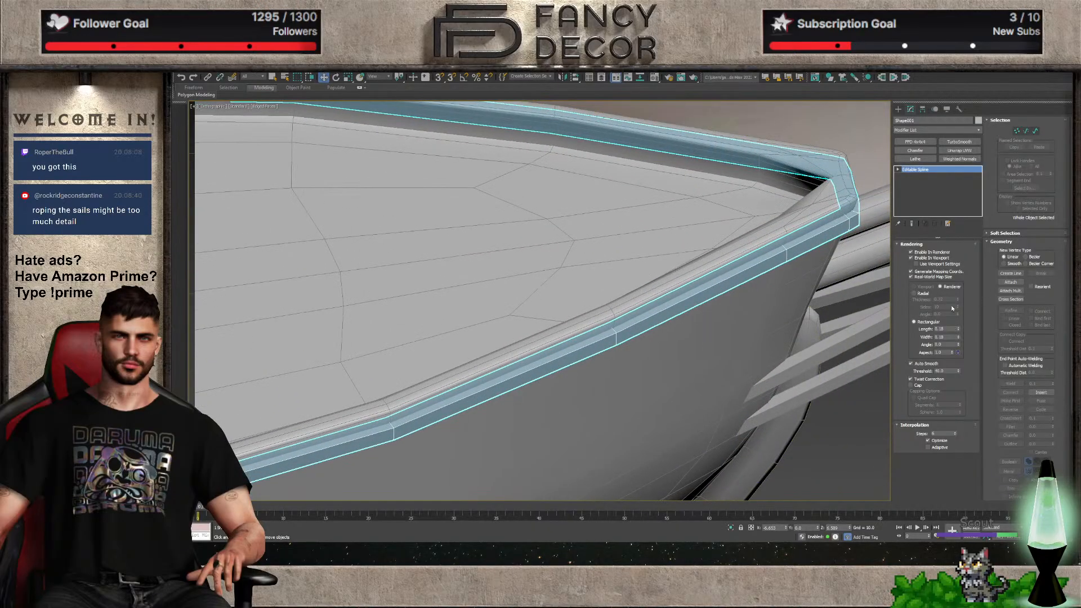
{"action": "left_click_drag", "start_coordinate": [960, 330], "coordinate": [961, 315]}
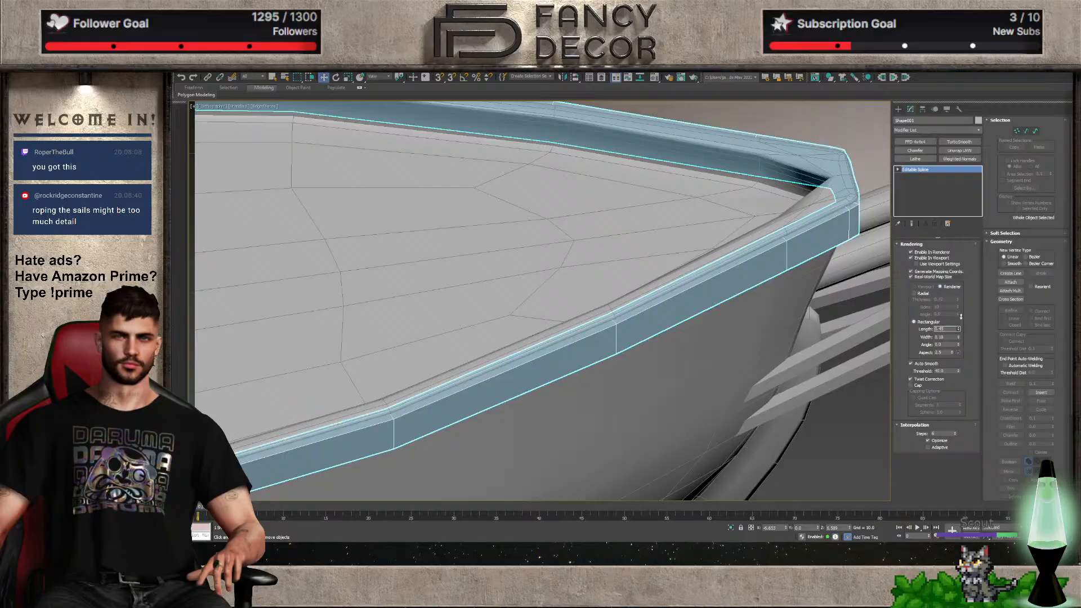
{"action": "scroll", "coordinate": [745, 269], "scroll_direction": "down", "scroll_amount": 2}
{"action": "scroll", "coordinate": [744, 270], "scroll_direction": "down", "scroll_amount": 5}
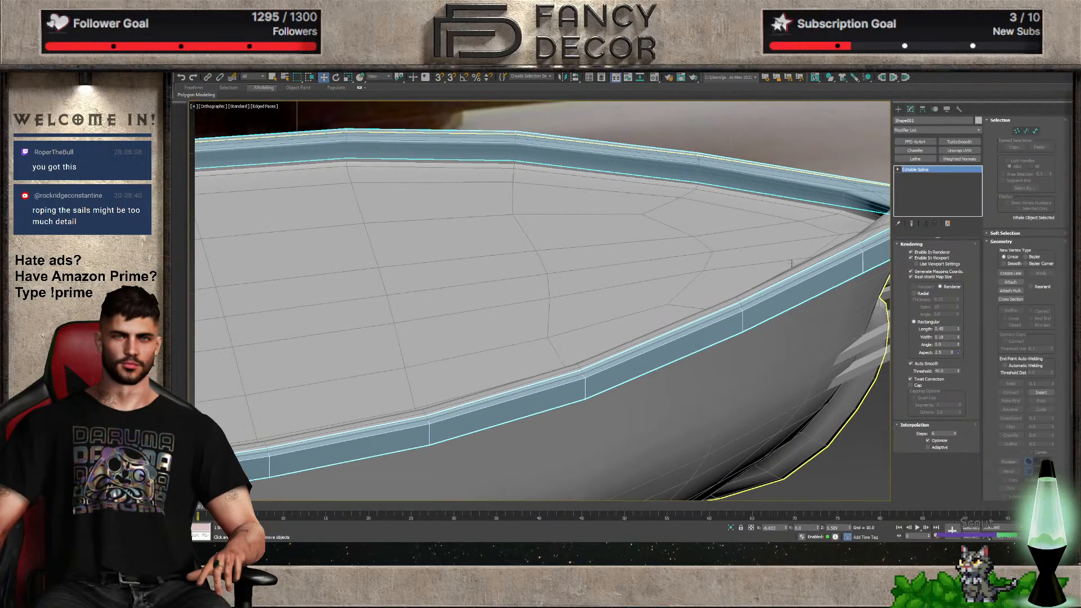
Raise the trim slightly toward the hull's top edge and reduce its rectangular length to 0.24
{"action": "key", "text": "f"}
{"action": "scroll", "coordinate": [606, 359], "scroll_direction": "up", "scroll_amount": 5}
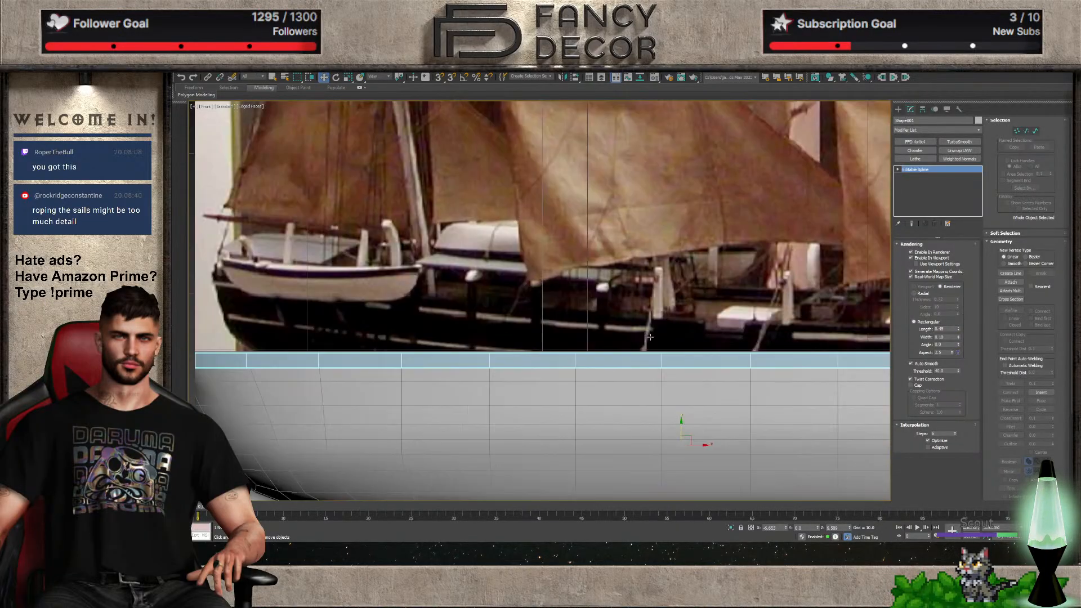
{"action": "middle_click_drag", "start_coordinate": [606, 360], "coordinate": [606, 371]}
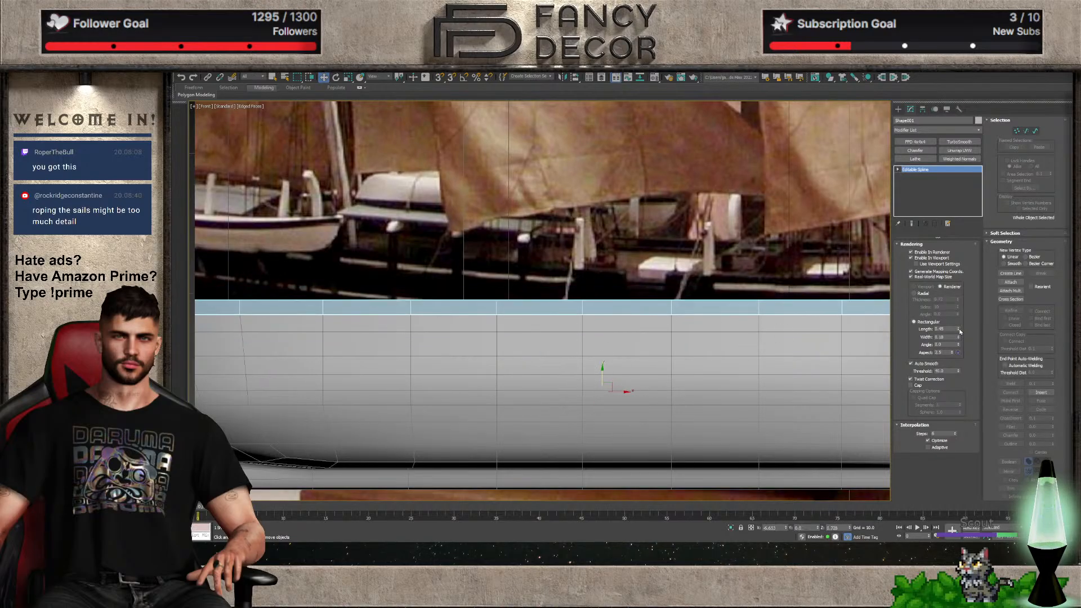
{"action": "left_click_drag", "start_coordinate": [959, 331], "coordinate": [960, 345]}
Set the trim's rectangular width to 0.24 and check how it covers the rim
{"action": "middle_click_drag", "start_coordinate": [779, 282], "coordinate": [743, 304], "text": "alt"}
{"action": "scroll", "coordinate": [743, 303], "scroll_direction": "up", "scroll_amount": 5}
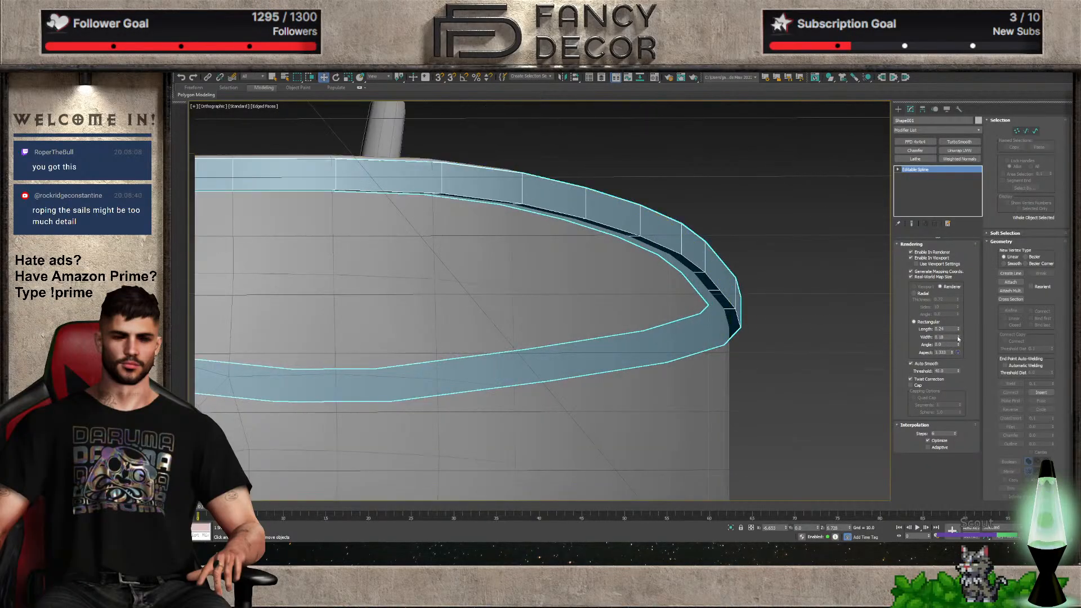
{"action": "left_click_drag", "start_coordinate": [959, 337], "coordinate": [959, 330]}
{"action": "scroll", "coordinate": [708, 338], "scroll_direction": "up", "scroll_amount": 4}
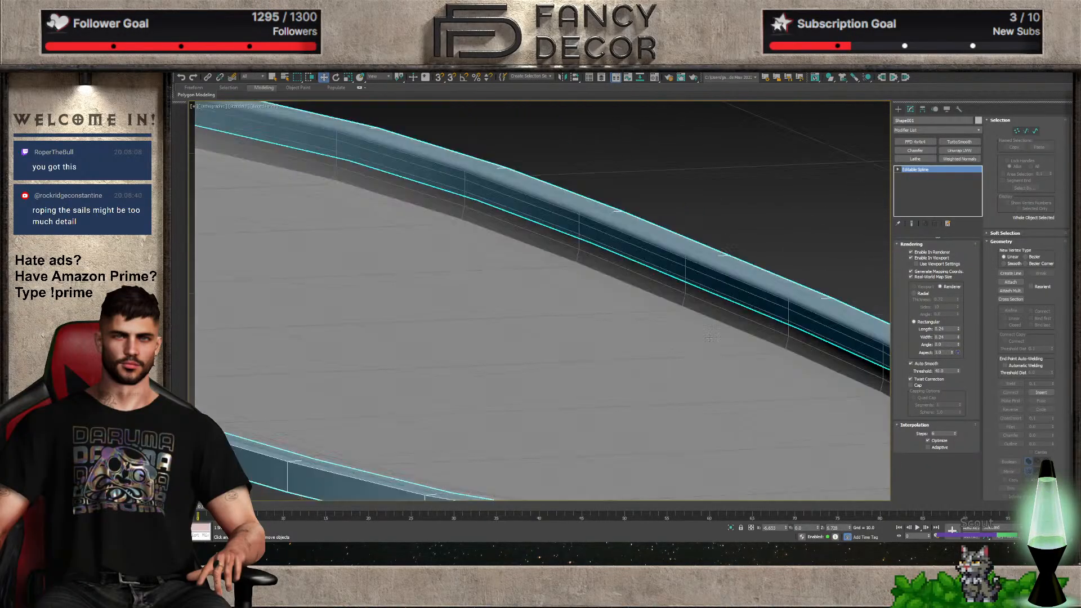
{"action": "scroll", "coordinate": [709, 338], "scroll_direction": "down", "scroll_amount": 4}
{"action": "scroll", "coordinate": [698, 335], "scroll_direction": "up", "scroll_amount": 3}
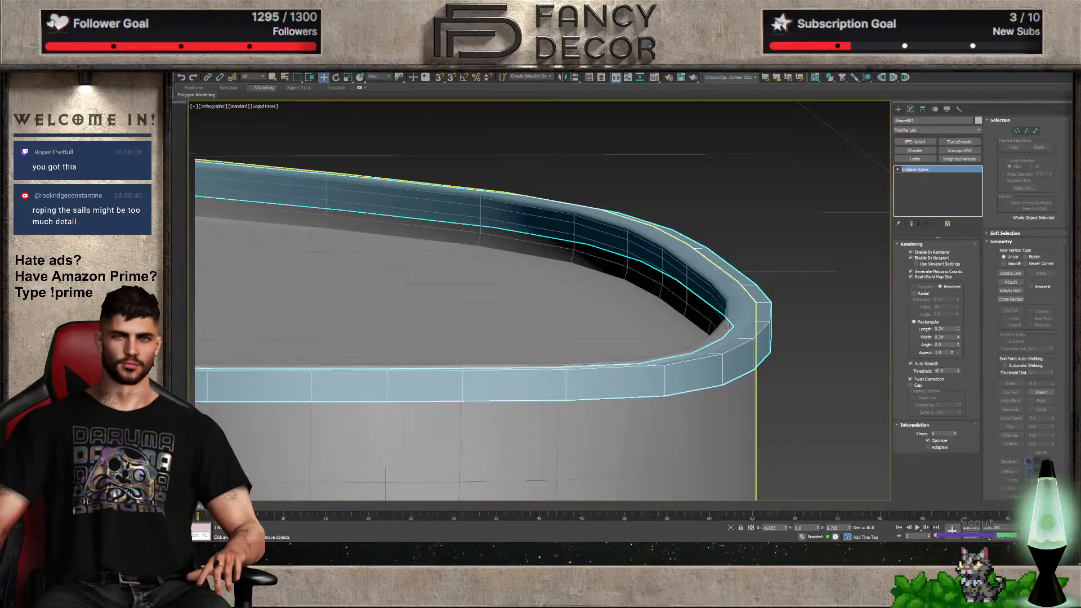
Move the trim slightly upward onto the hull's top edge and check its fit around the rim
{"action": "key", "text": "f"}
{"action": "scroll", "coordinate": [621, 356], "scroll_direction": "up", "scroll_amount": 10}
{"action": "left_click_drag", "start_coordinate": [621, 355], "coordinate": [620, 344]}
{"action": "middle_click_drag", "start_coordinate": [619, 344], "coordinate": [700, 340], "text": "alt"}
{"action": "key", "text": "f"}
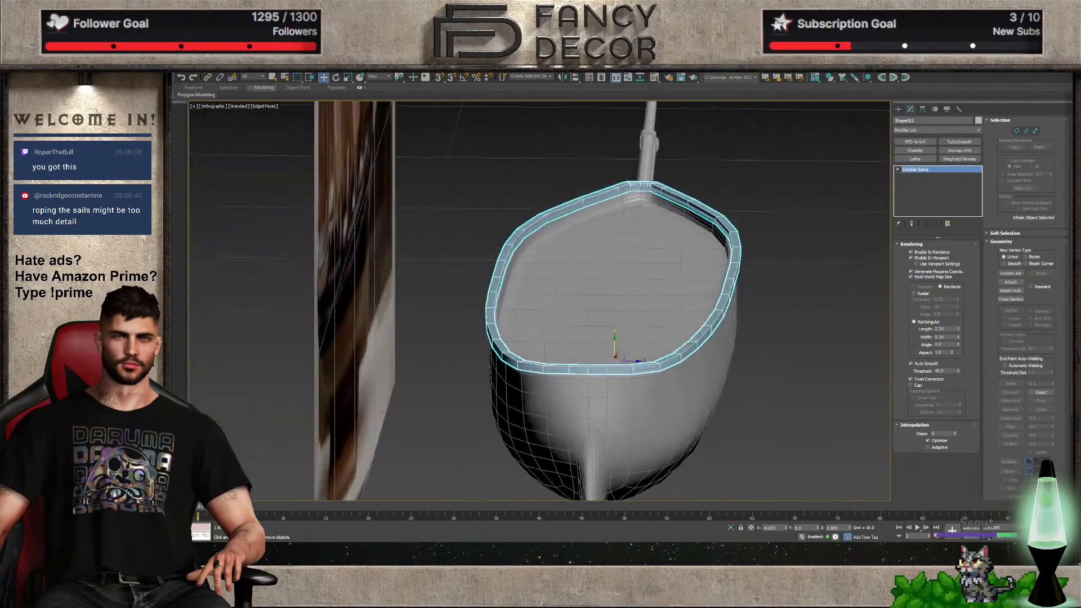
{"action": "scroll", "coordinate": [627, 343], "scroll_direction": "up", "scroll_amount": 6}
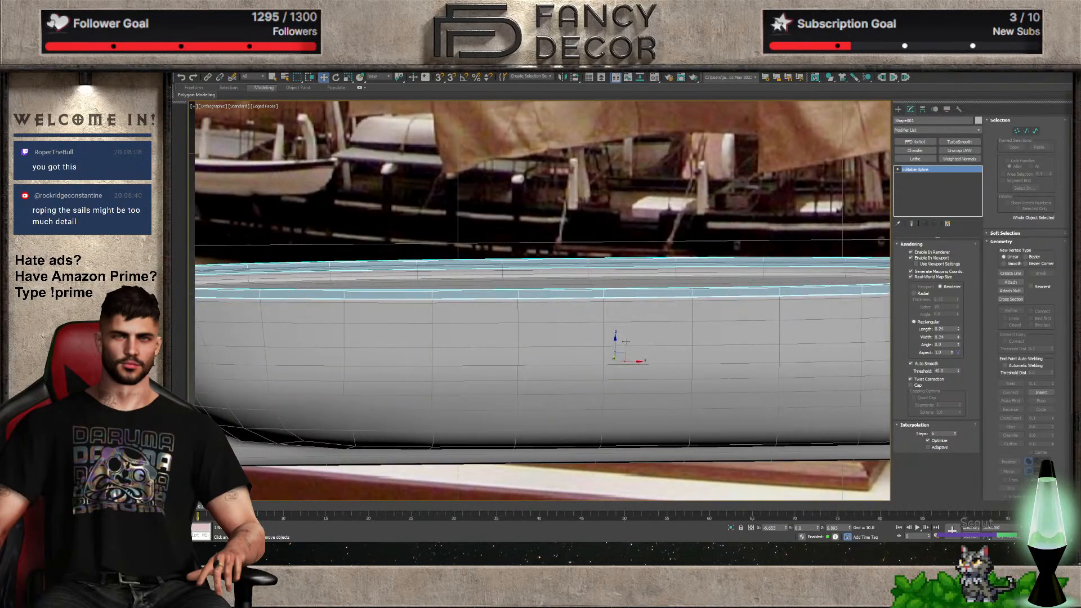
{"action": "scroll", "coordinate": [626, 340], "scroll_direction": "down", "scroll_amount": 5}
{"action": "middle_click_drag", "start_coordinate": [764, 293], "coordinate": [728, 288]}
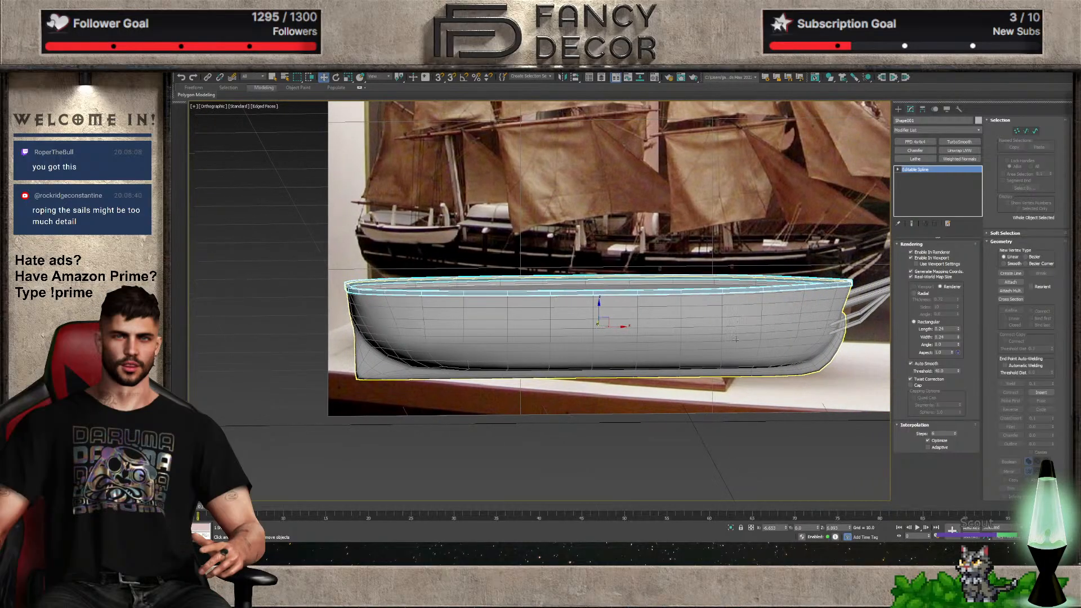
Deselect the trim, hide the edge lines and view the ship in perspective
{"action": "left_click", "coordinate": [750, 466]}
{"action": "key", "text": "F4"}
{"action": "scroll", "coordinate": [717, 332], "scroll_direction": "down", "scroll_amount": 3}
{"action": "middle_click_drag", "start_coordinate": [717, 332], "coordinate": [743, 352], "text": "alt"}
{"action": "middle_click_drag", "start_coordinate": [859, 407], "coordinate": [679, 353]}
{"action": "key", "text": "p"}
{"action": "key", "text": "f"}
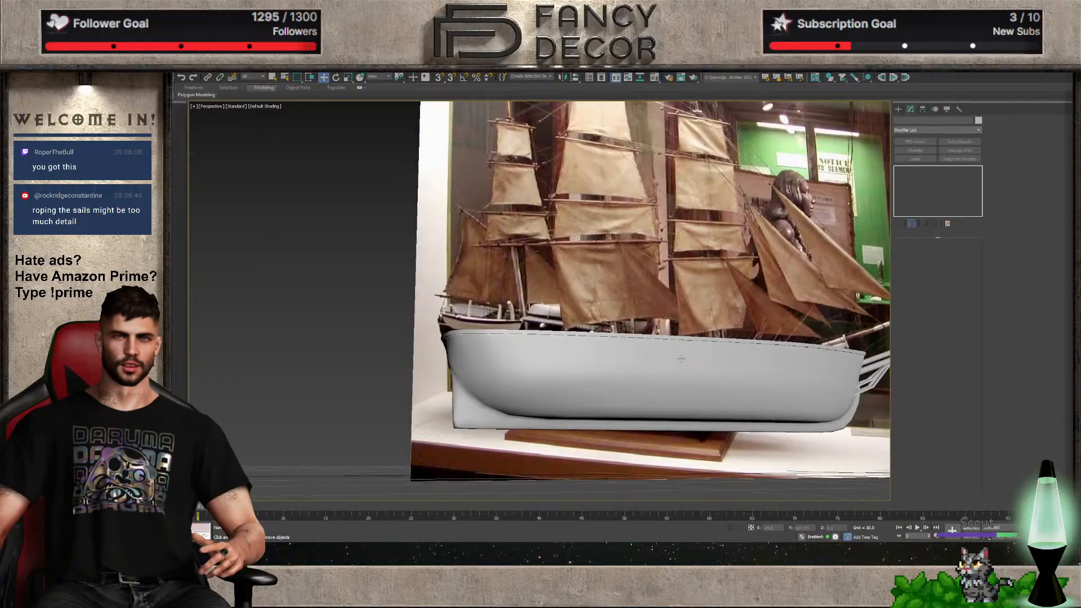
Select the rim trim again and adjust its rectangular section to a width of 0.37 and a length of 0.22
{"action": "scroll", "coordinate": [822, 346], "scroll_direction": "up", "scroll_amount": 5}
{"action": "left_click", "coordinate": [822, 346]}
{"action": "scroll", "coordinate": [821, 345], "scroll_direction": "down", "scroll_amount": 5}
{"action": "middle_click_drag", "start_coordinate": [821, 346], "coordinate": [814, 326], "text": "alt"}
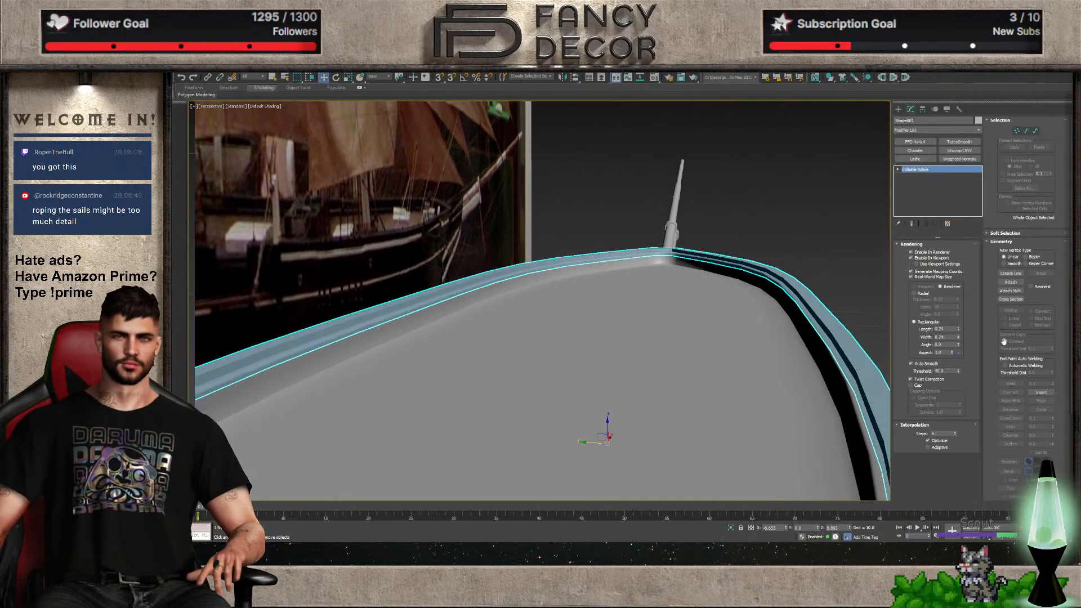
{"action": "left_click_drag", "start_coordinate": [959, 338], "coordinate": [962, 332]}
{"action": "middle_click_drag", "start_coordinate": [811, 333], "coordinate": [783, 324], "text": "alt"}
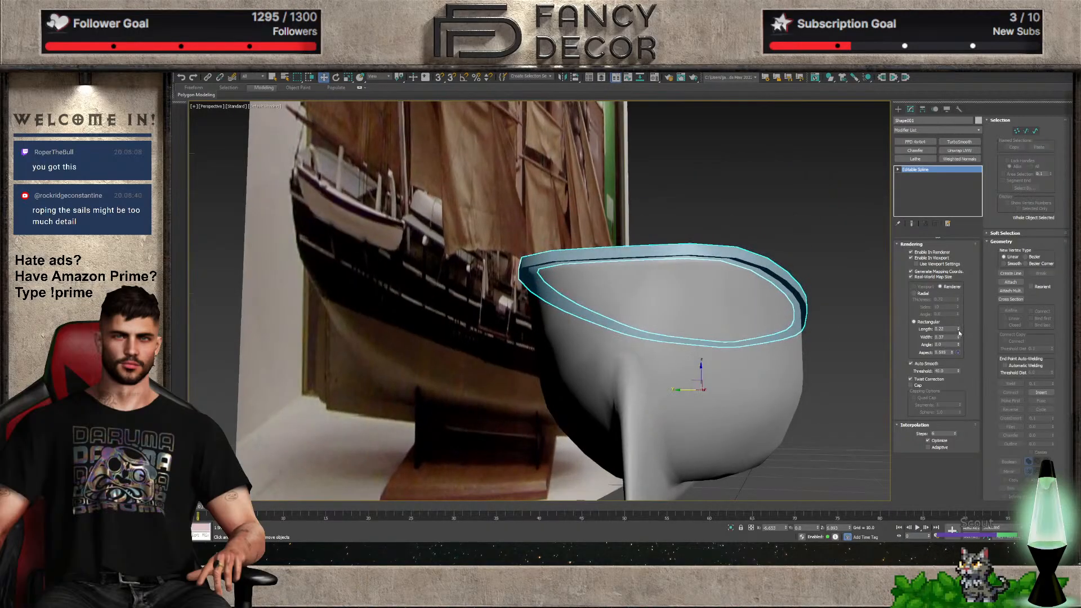
{"action": "left_click_drag", "start_coordinate": [959, 331], "coordinate": [958, 332]}
Deselect the trim and compare the hull with the reference photo from the side
{"action": "left_click", "coordinate": [837, 375]}
{"action": "middle_click_drag", "start_coordinate": [837, 374], "coordinate": [668, 385], "text": "alt"}
{"action": "left_click", "coordinate": [668, 385]}
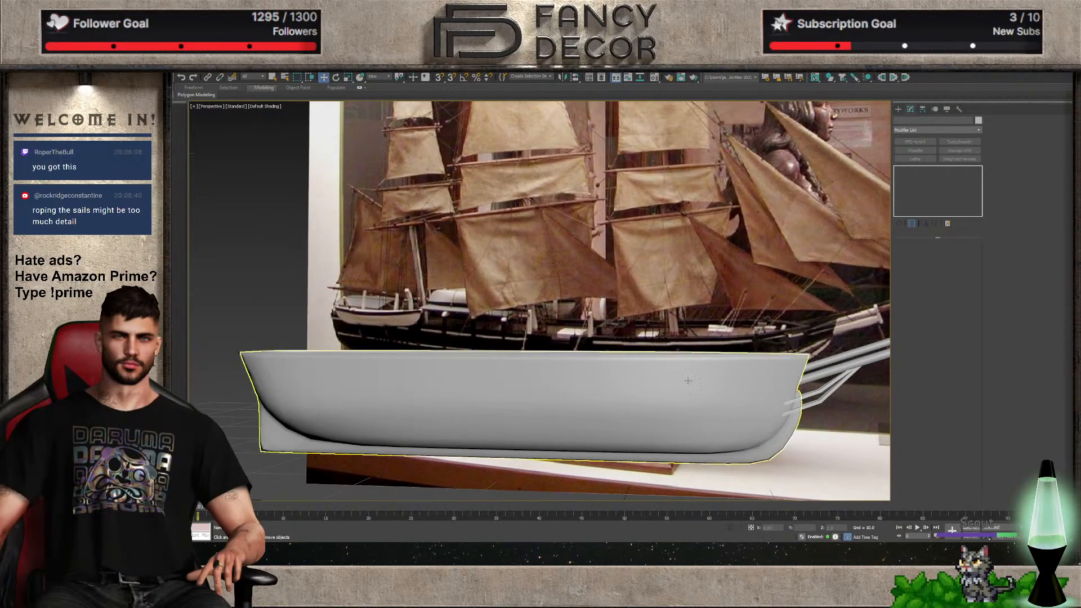
Select the rim trim on the hull and turn the edge lines back on
{"action": "scroll", "coordinate": [692, 388], "scroll_direction": "up", "scroll_amount": 2}
{"action": "scroll", "coordinate": [373, 354], "scroll_direction": "up", "scroll_amount": 5}
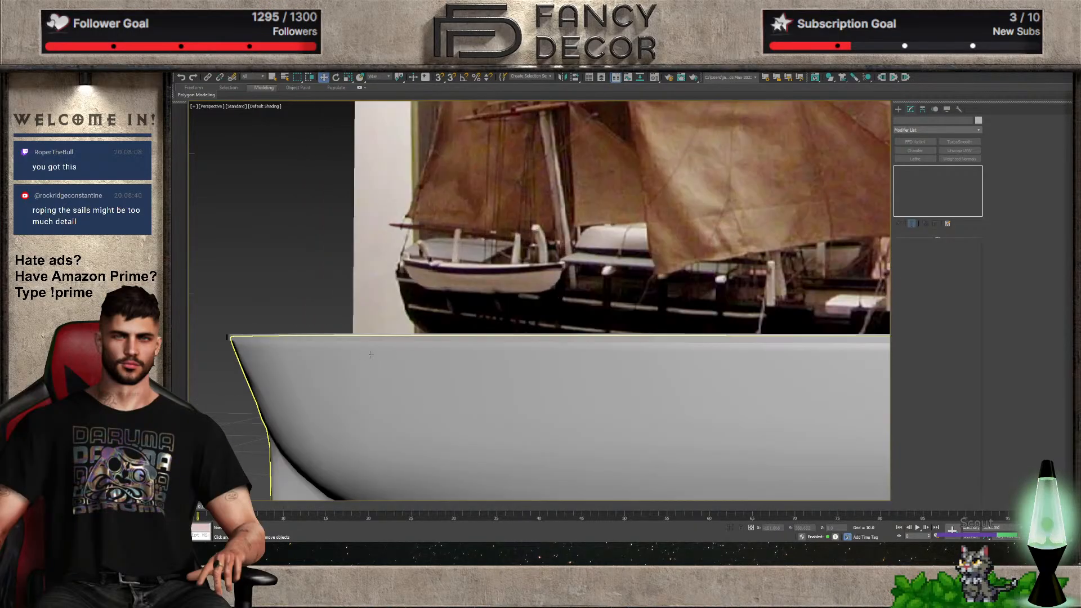
{"action": "left_click", "coordinate": [328, 315]}
{"action": "scroll", "coordinate": [370, 340], "scroll_direction": "down", "scroll_amount": 5}
{"action": "key", "text": "F4"}
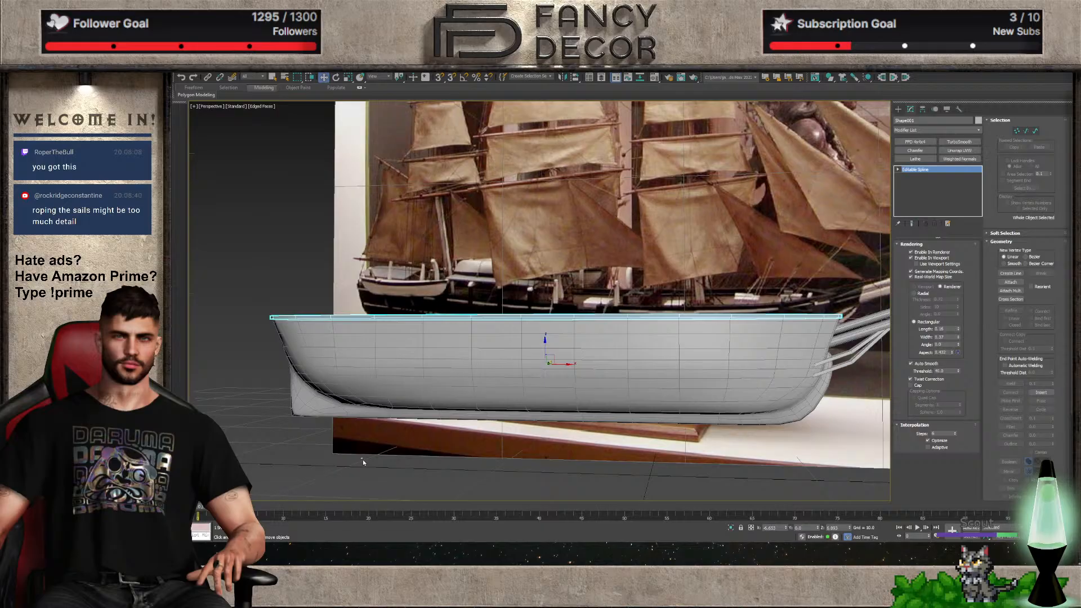
Examine the rim trim's corner at the bow and its fit along the hull against the reference photo
{"action": "left_click", "coordinate": [363, 459]}
{"action": "middle_click_drag", "start_coordinate": [720, 385], "coordinate": [848, 420]}
{"action": "scroll", "coordinate": [829, 363], "scroll_direction": "up", "scroll_amount": 6}
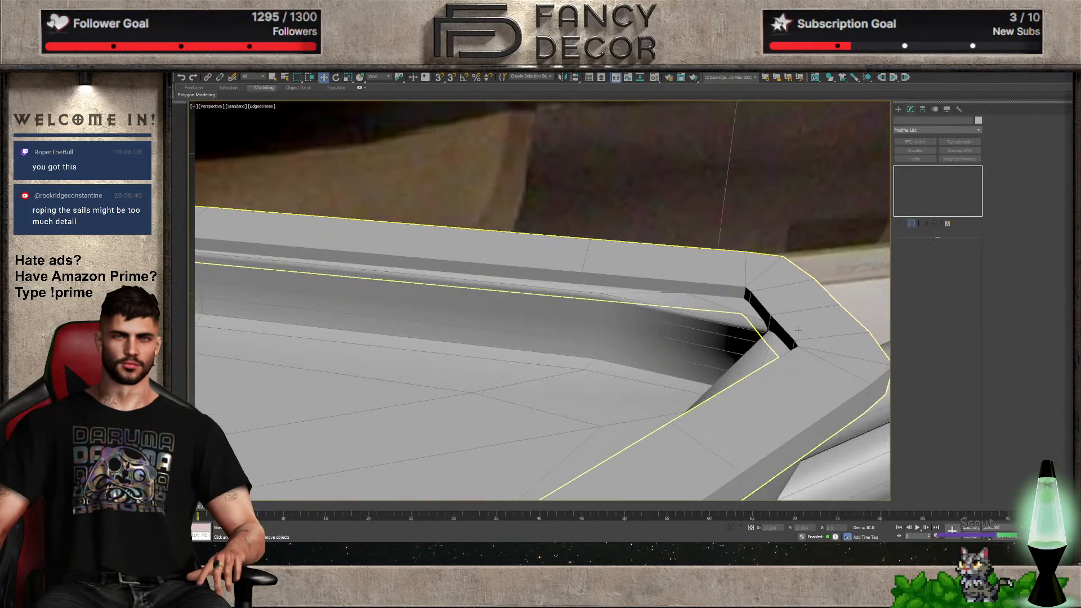
{"action": "left_click", "coordinate": [793, 347]}
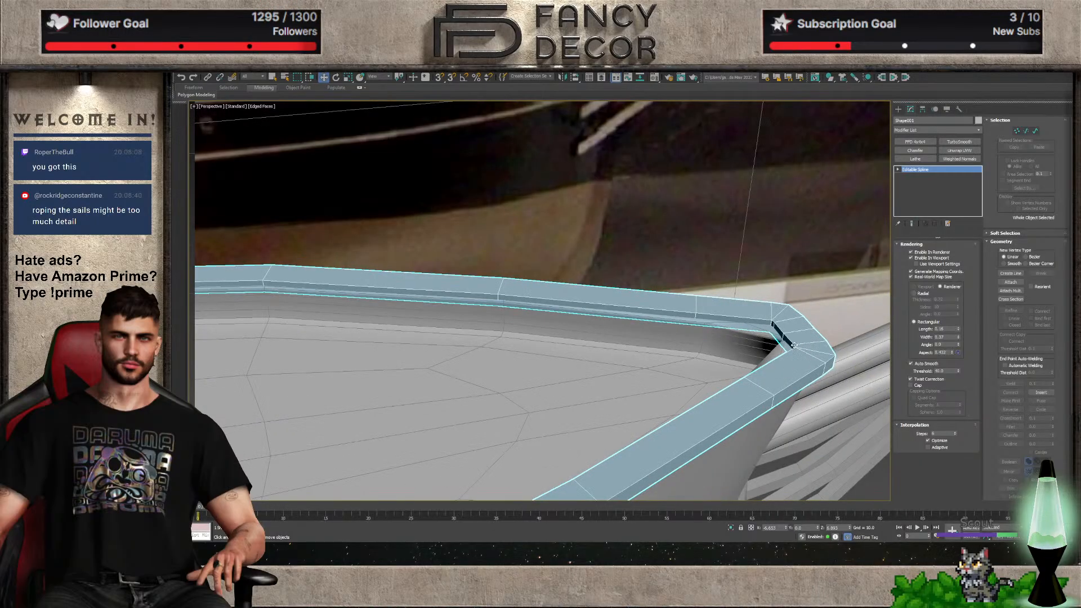
{"action": "scroll", "coordinate": [793, 345], "scroll_direction": "down", "scroll_amount": 10}
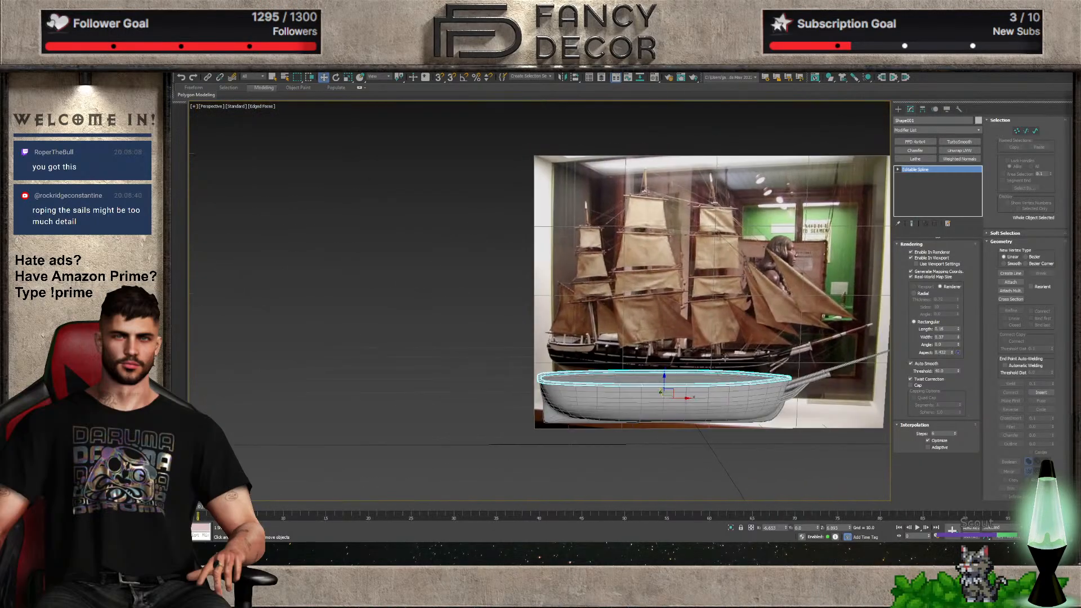
{"action": "scroll", "coordinate": [725, 358], "scroll_direction": "up", "scroll_amount": 8}
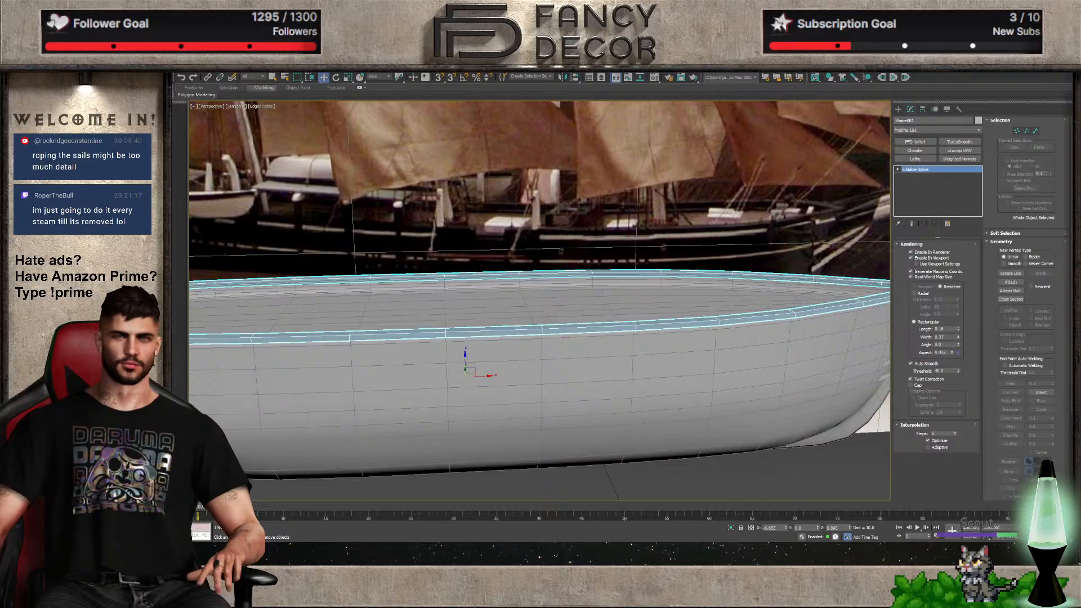
{"action": "scroll", "coordinate": [680, 326], "scroll_direction": "down", "scroll_amount": 10}
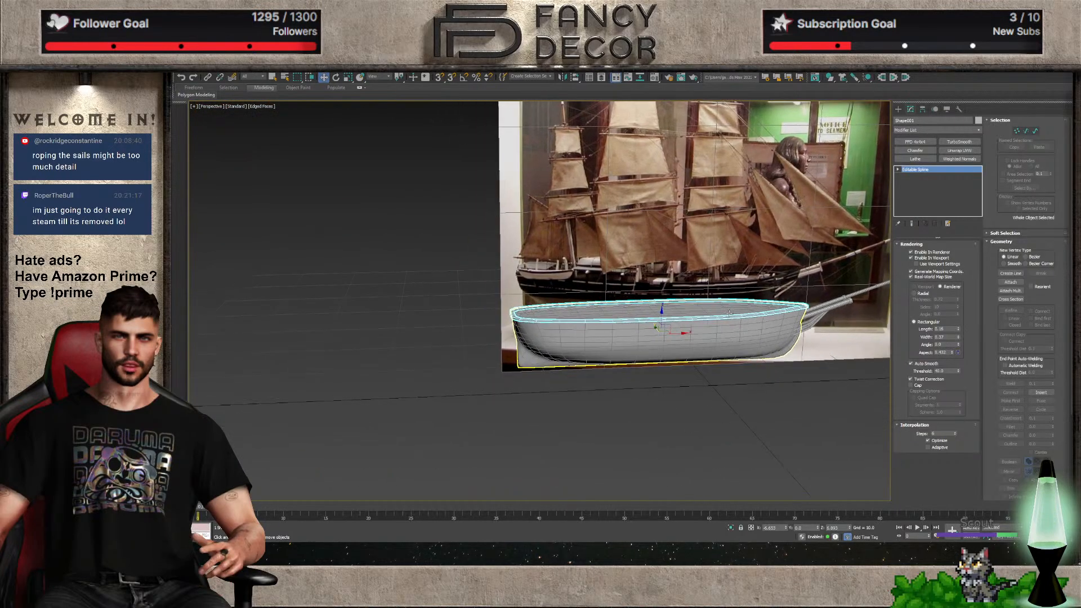
{"action": "middle_click_drag", "start_coordinate": [680, 325], "coordinate": [760, 340], "text": "alt"}
{"action": "scroll", "coordinate": [737, 328], "scroll_direction": "up", "scroll_amount": 5}
{"action": "scroll", "coordinate": [780, 350], "scroll_direction": "up", "scroll_amount": 5}
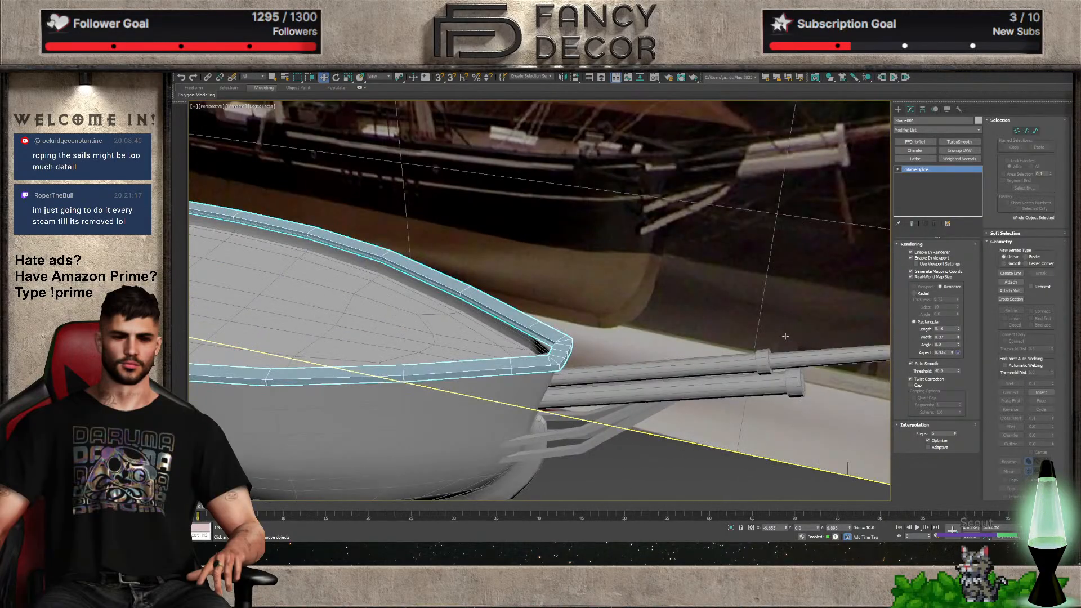
In the front view, select the lower bow spar, shade its selected faces, and delete the collar polygons at its outer end
{"action": "scroll", "coordinate": [779, 350], "scroll_direction": "down", "scroll_amount": 5}
{"action": "key", "text": "f"}
{"action": "scroll", "coordinate": [724, 350], "scroll_direction": "up", "scroll_amount": 6}
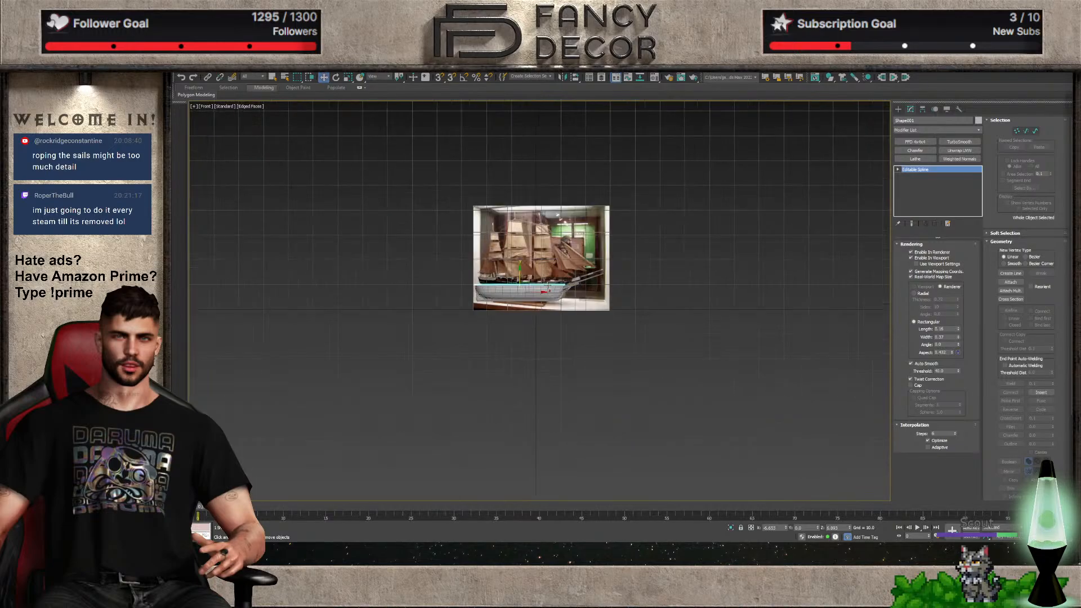
{"action": "scroll", "coordinate": [642, 277], "scroll_direction": "up", "scroll_amount": 5}
{"action": "left_click", "coordinate": [665, 231]}
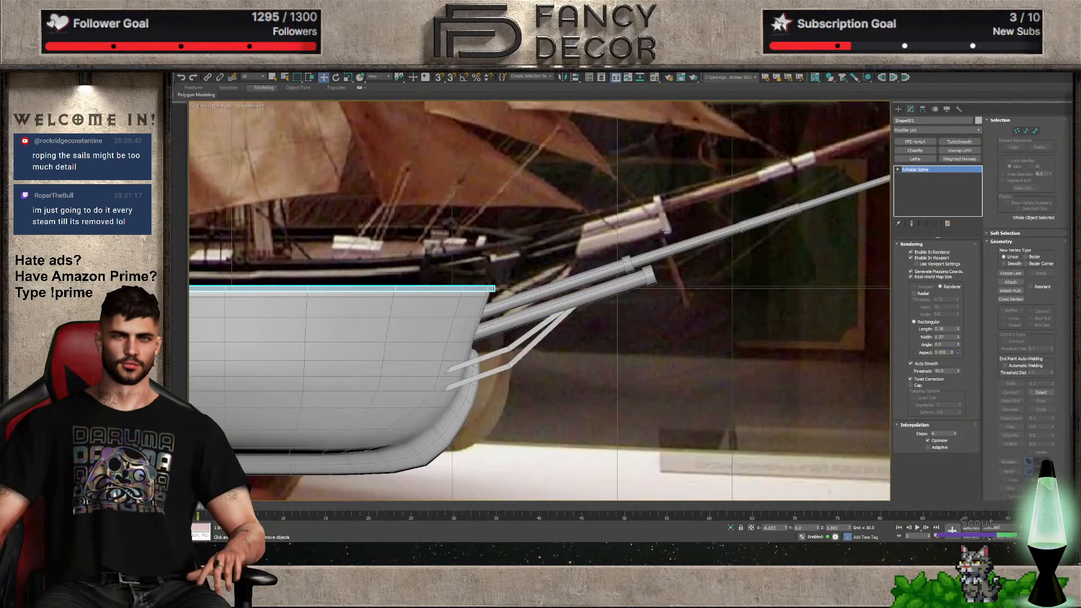
{"action": "left_click", "coordinate": [649, 277]}
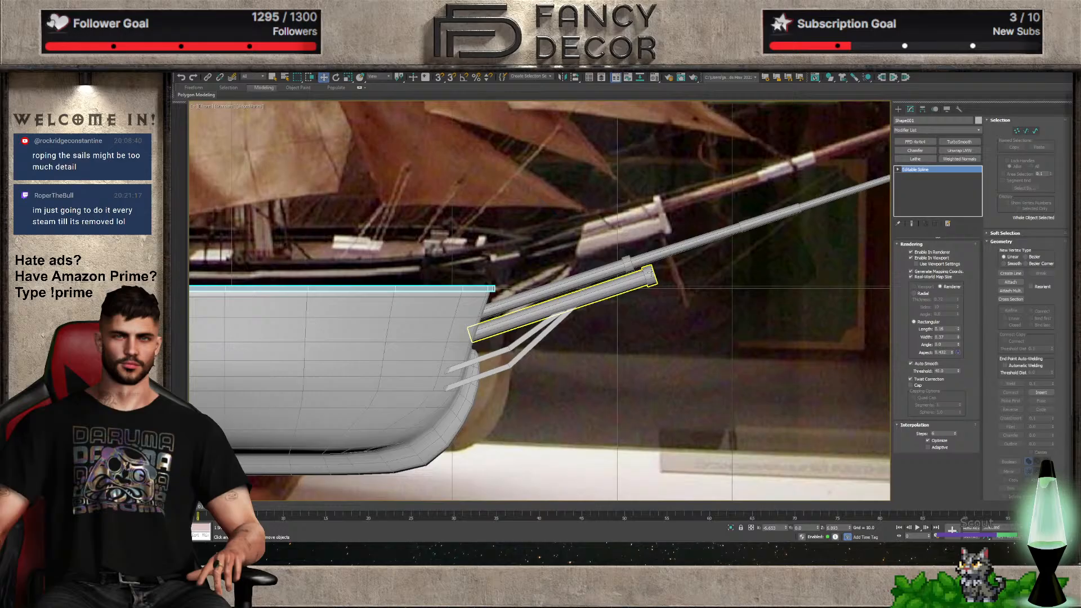
{"action": "left_click", "coordinate": [650, 272]}
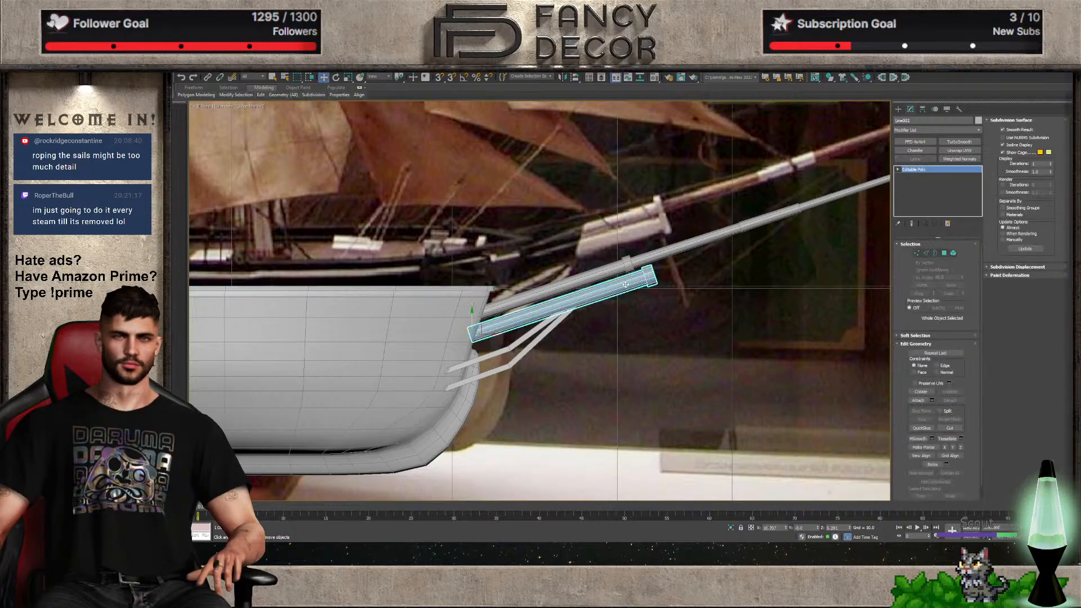
{"action": "scroll", "coordinate": [726, 265], "scroll_direction": "up", "scroll_amount": 5}
{"action": "key", "text": "4"}
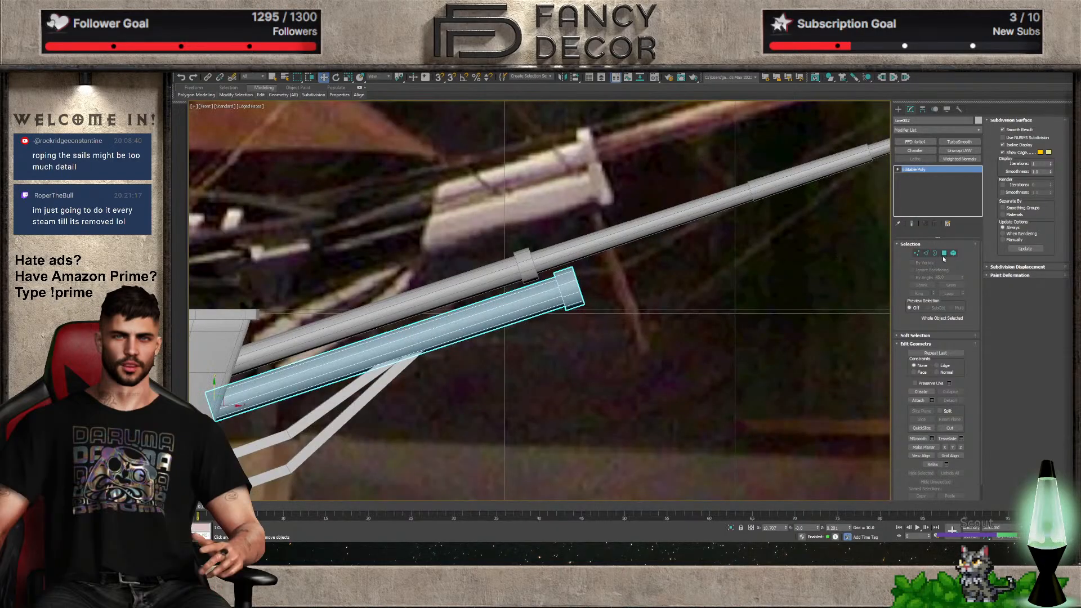
{"action": "left_click_drag", "start_coordinate": [611, 243], "coordinate": [473, 290]}
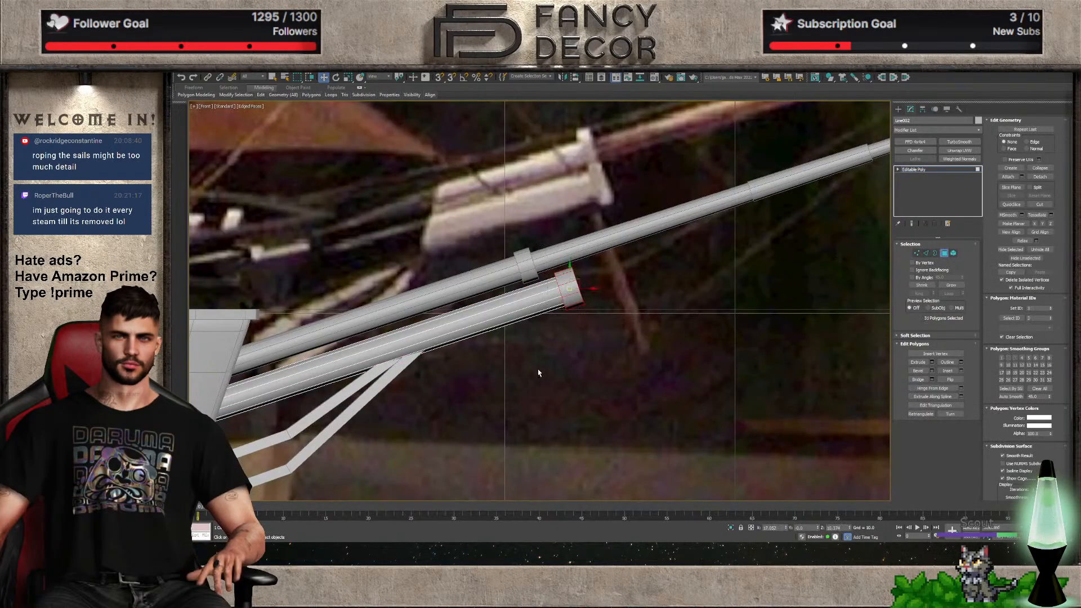
{"action": "left_click", "coordinate": [945, 255]}
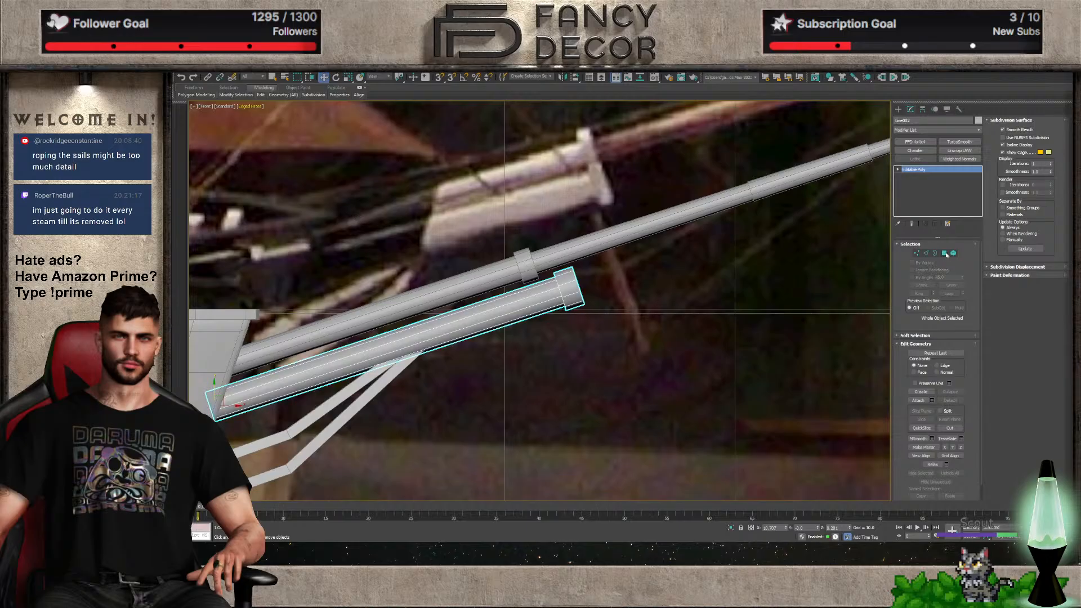
{"action": "left_click", "coordinate": [945, 254]}
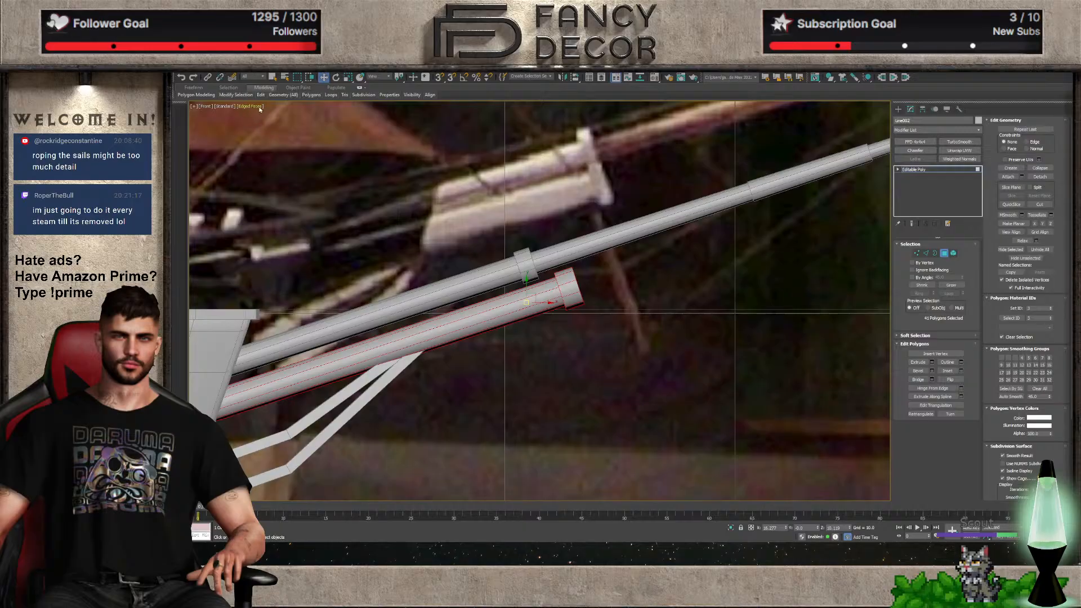
{"action": "key", "text": "F2"}
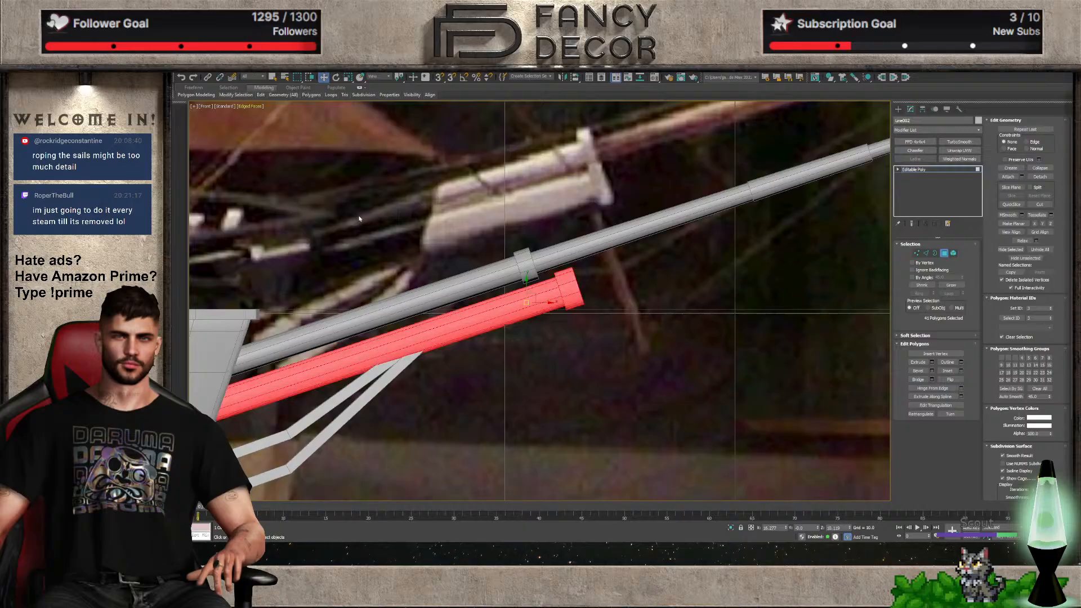
{"action": "left_click", "coordinate": [478, 259]}
{"action": "middle_click_drag", "start_coordinate": [514, 349], "coordinate": [526, 367]}
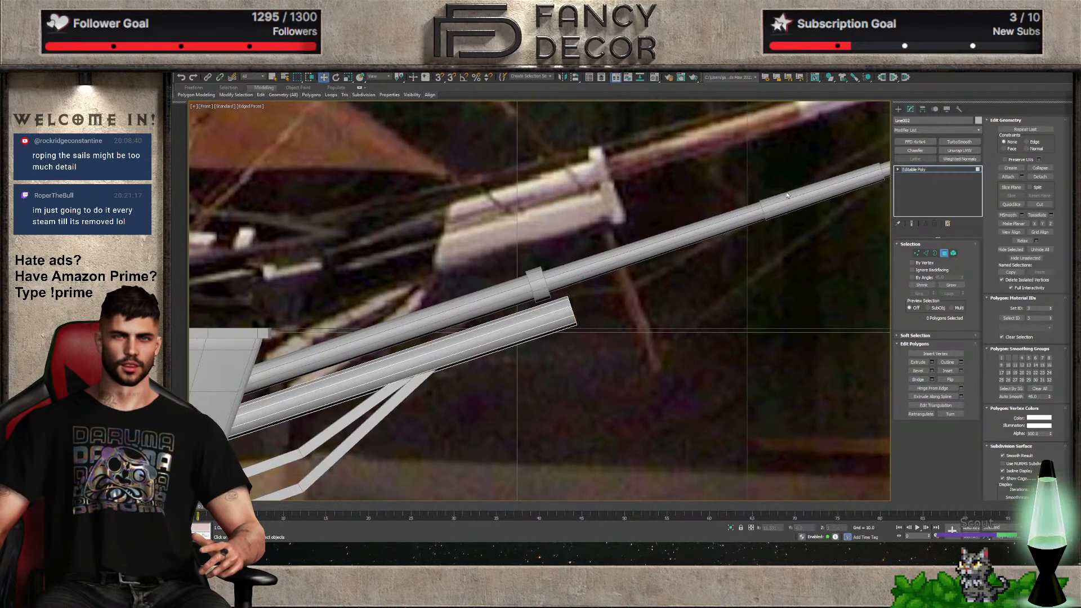
In the left view, draw a standard box about 1.44 long and 0.7 wide around the bow spars' outline
{"action": "left_click", "coordinate": [897, 109]}
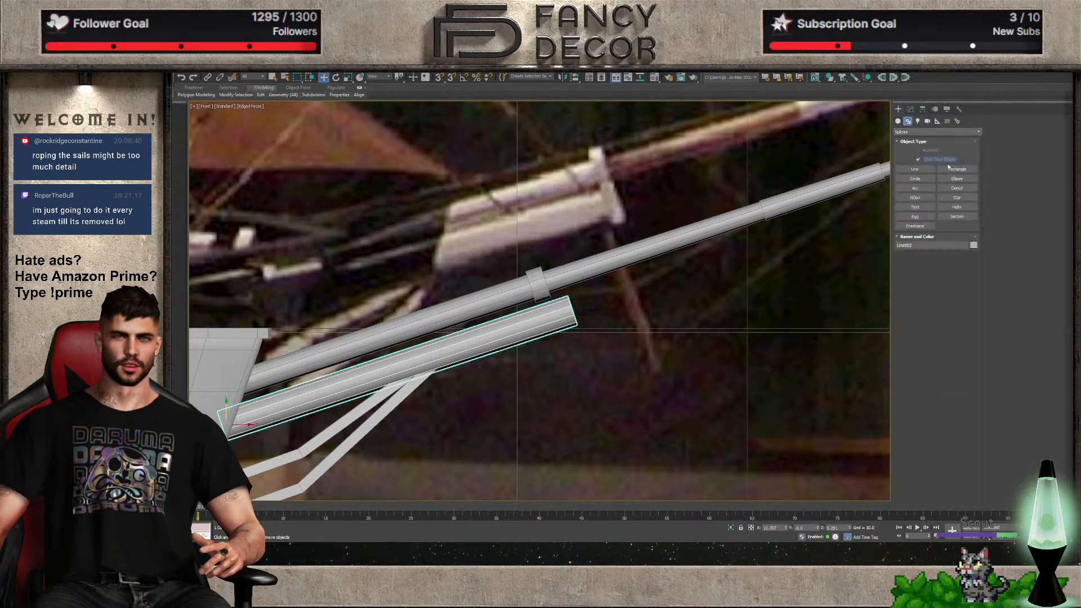
{"action": "left_click", "coordinate": [897, 121]}
{"action": "left_click", "coordinate": [914, 159]}
{"action": "middle_click_drag", "start_coordinate": [713, 282], "coordinate": [617, 298]}
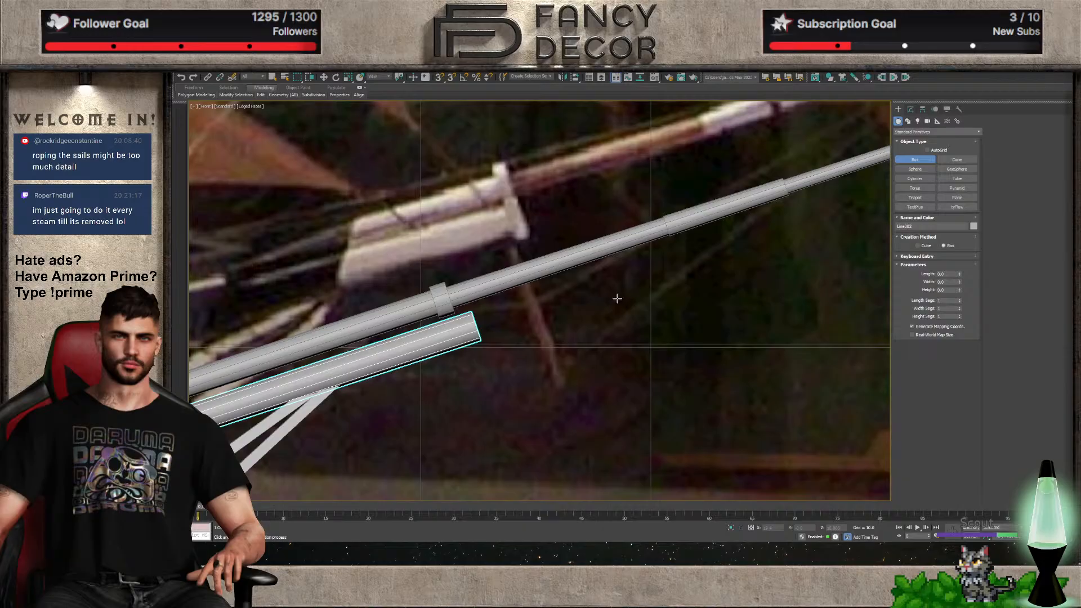
{"action": "key", "text": "l"}
{"action": "scroll", "coordinate": [517, 288], "scroll_direction": "up", "scroll_amount": 8}
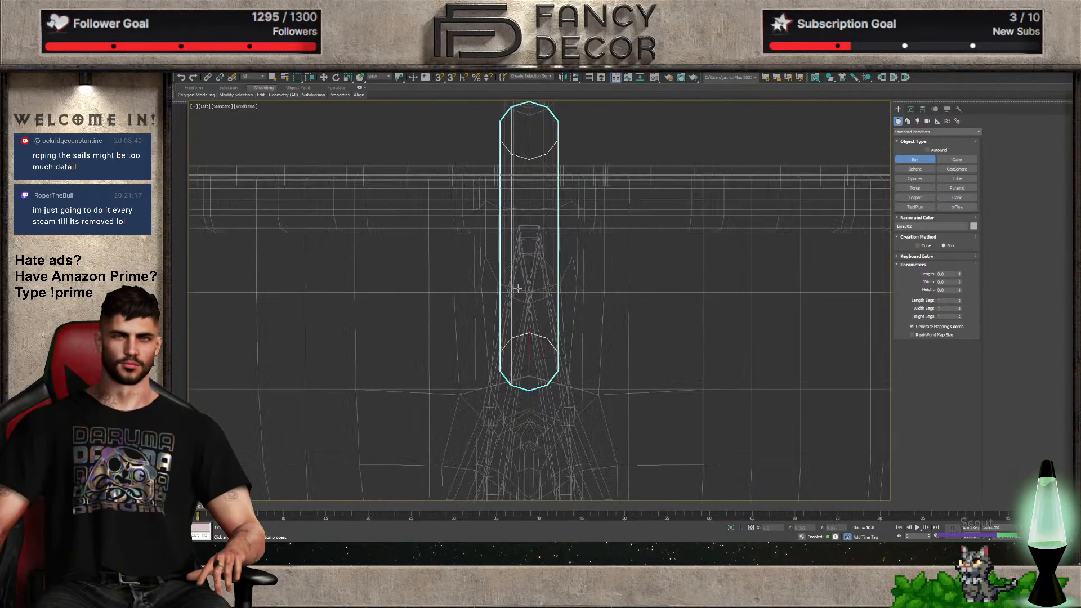
{"action": "scroll", "coordinate": [517, 288], "scroll_direction": "up", "scroll_amount": 2}
{"action": "left_click_drag", "start_coordinate": [474, 225], "coordinate": [585, 450]}
{"action": "left_click", "coordinate": [584, 451]}
{"action": "key", "text": "f"}
{"action": "scroll", "coordinate": [580, 434], "scroll_direction": "down", "scroll_amount": 3}
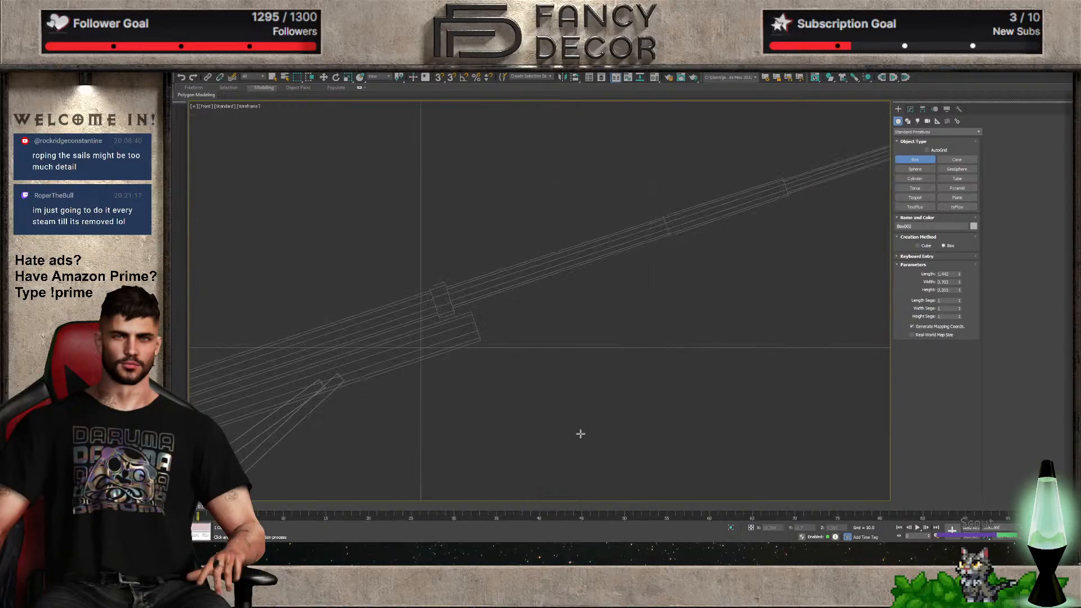
{"action": "scroll", "coordinate": [580, 434], "scroll_direction": "down", "scroll_amount": 5}
{"action": "middle_click_drag", "start_coordinate": [552, 410], "coordinate": [795, 321]}
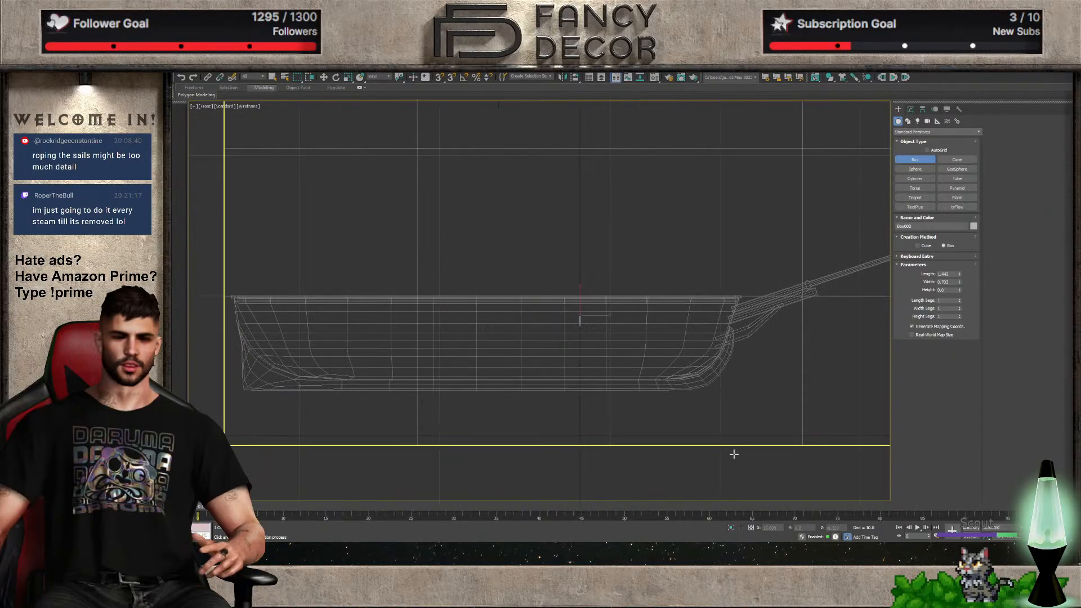
Move the box to the lower spar's outer end and rotate it to match the spars' slope in the front view
{"action": "key", "text": "w"}
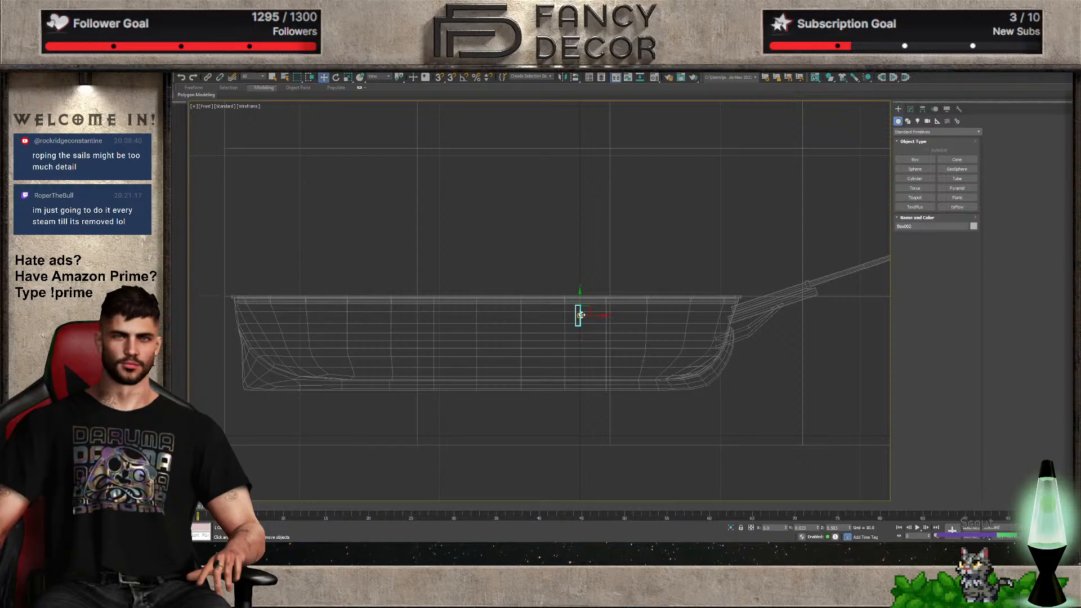
{"action": "left_click_drag", "start_coordinate": [580, 314], "coordinate": [821, 252]}
{"action": "scroll", "coordinate": [826, 286], "scroll_direction": "up", "scroll_amount": 5}
{"action": "key", "text": "e"}
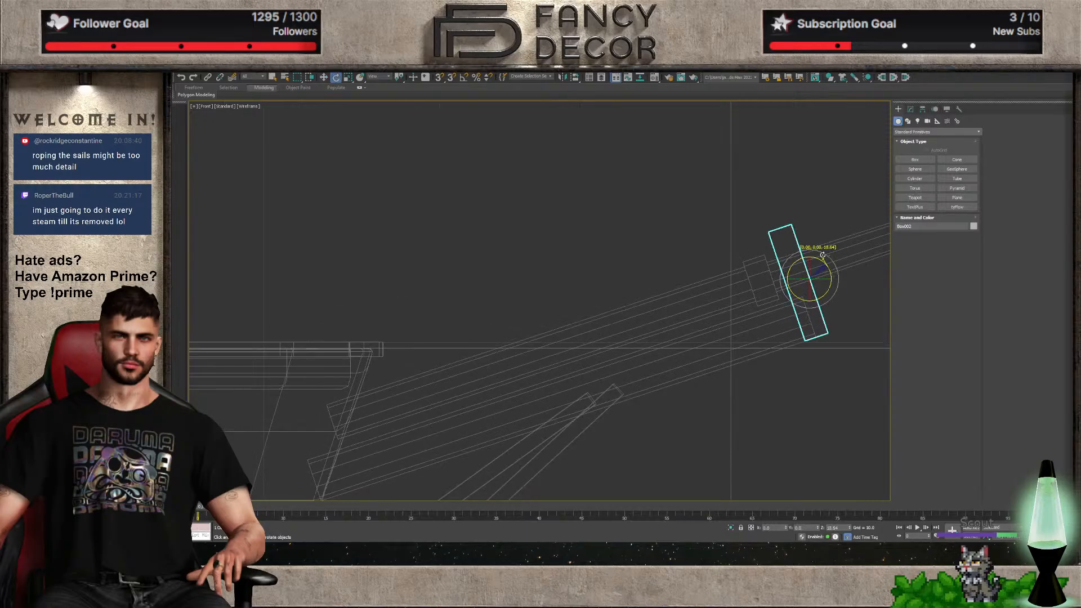
{"action": "key", "text": "w"}
{"action": "scroll", "coordinate": [805, 281], "scroll_direction": "up", "scroll_amount": 2}
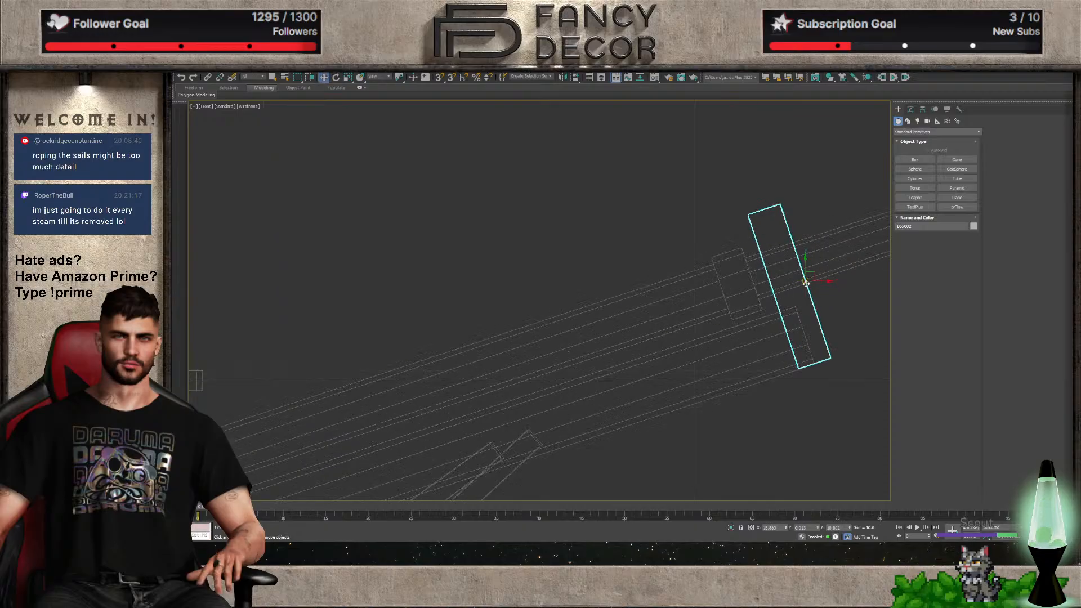
{"action": "left_click_drag", "start_coordinate": [805, 282], "coordinate": [812, 295]}
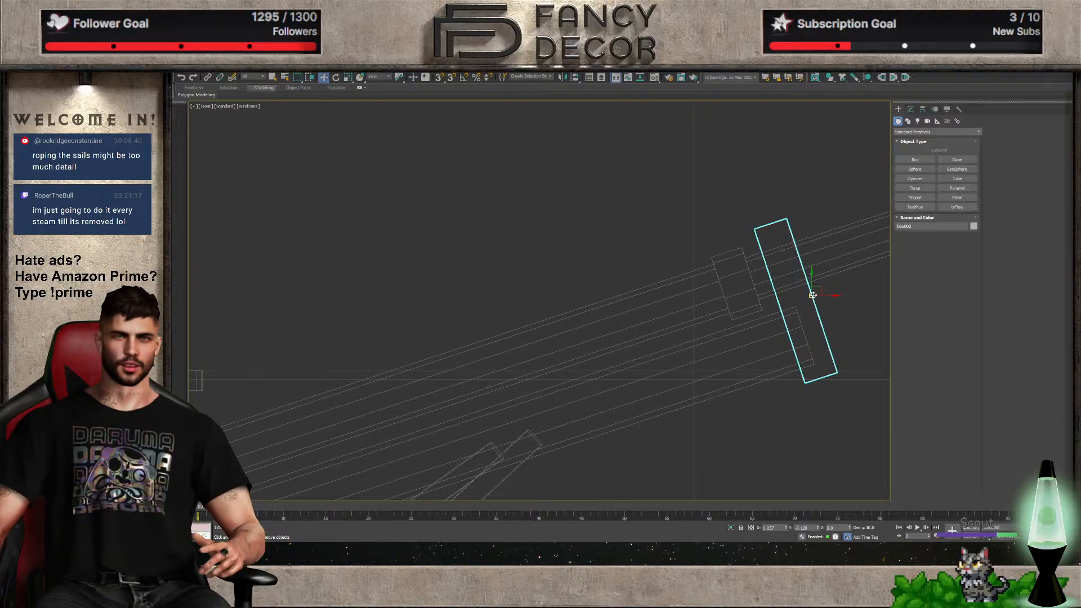
Convert the box to an editable poly, round its four end edges with a multi-segment Chamfer, and collapse the result
{"action": "left_click", "coordinate": [910, 109]}
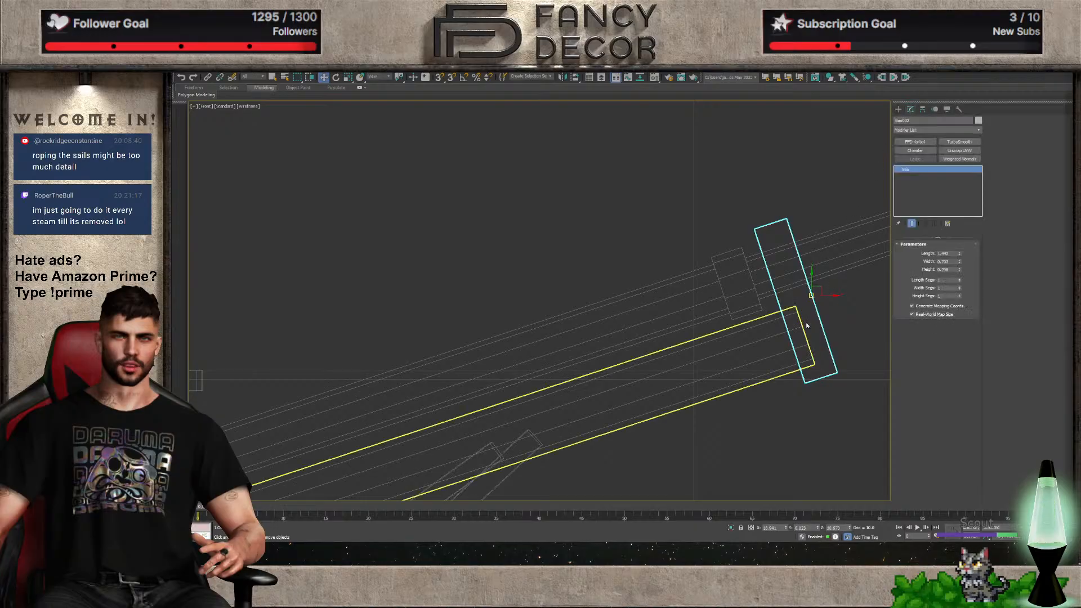
{"action": "key", "text": "alt+c"}
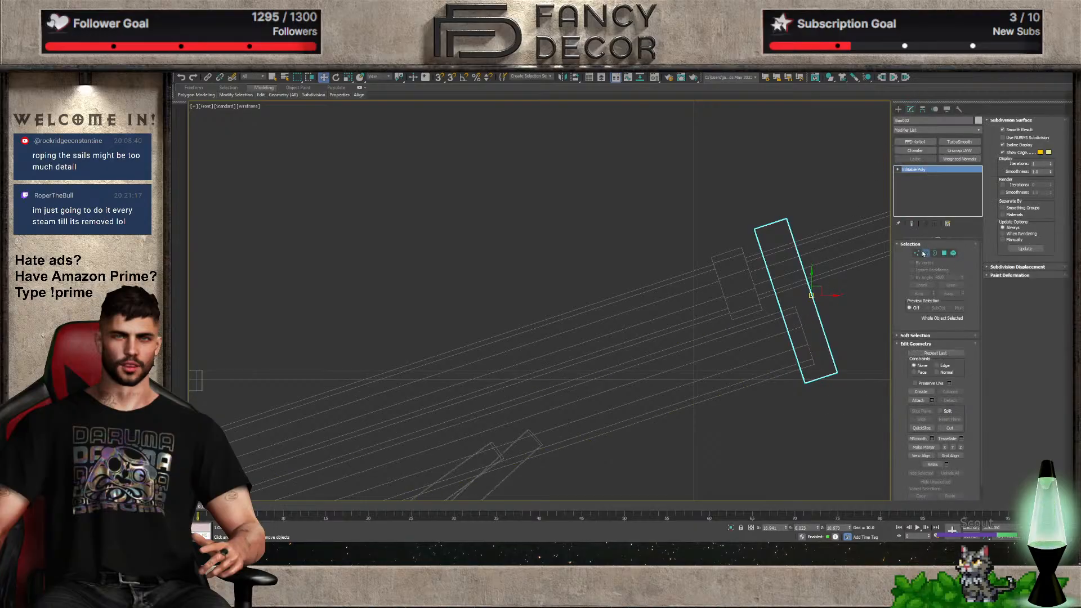
{"action": "left_click", "coordinate": [925, 254]}
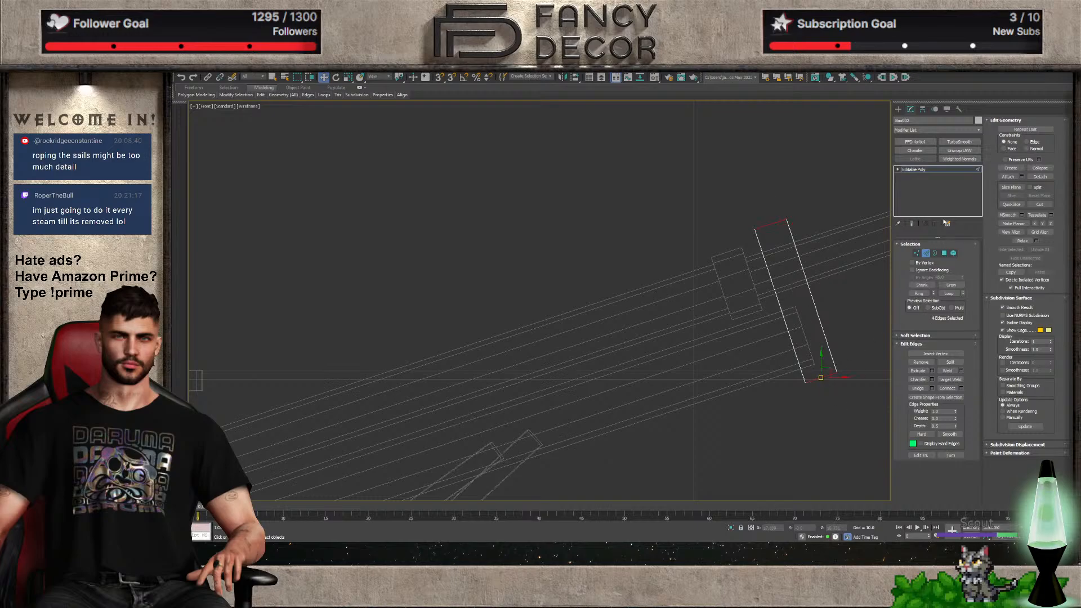
{"action": "left_click", "coordinate": [915, 151]}
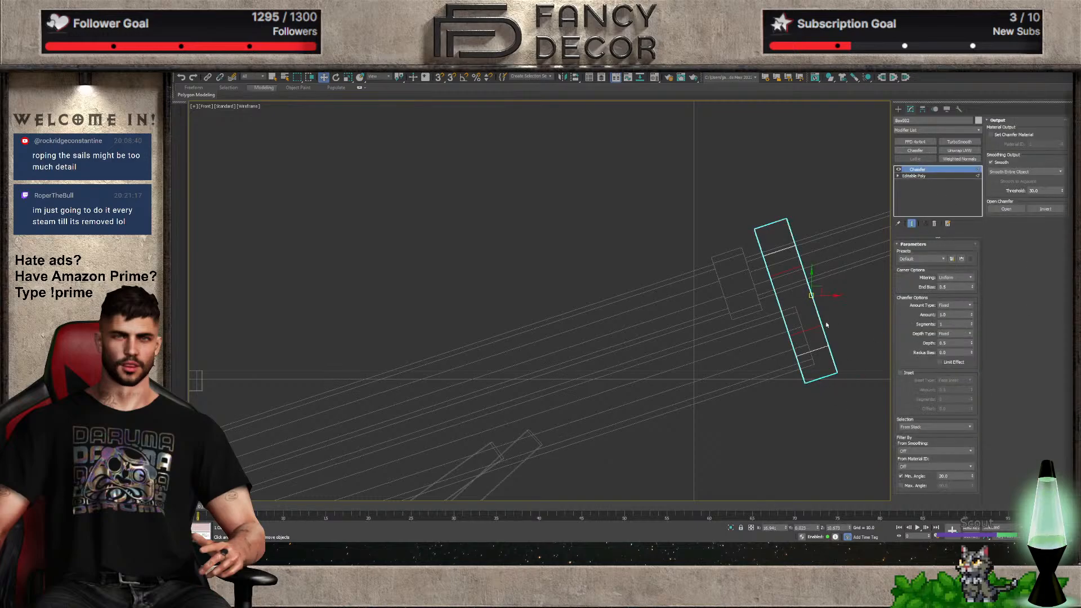
{"action": "key", "text": "p"}
{"action": "key", "text": "F3"}
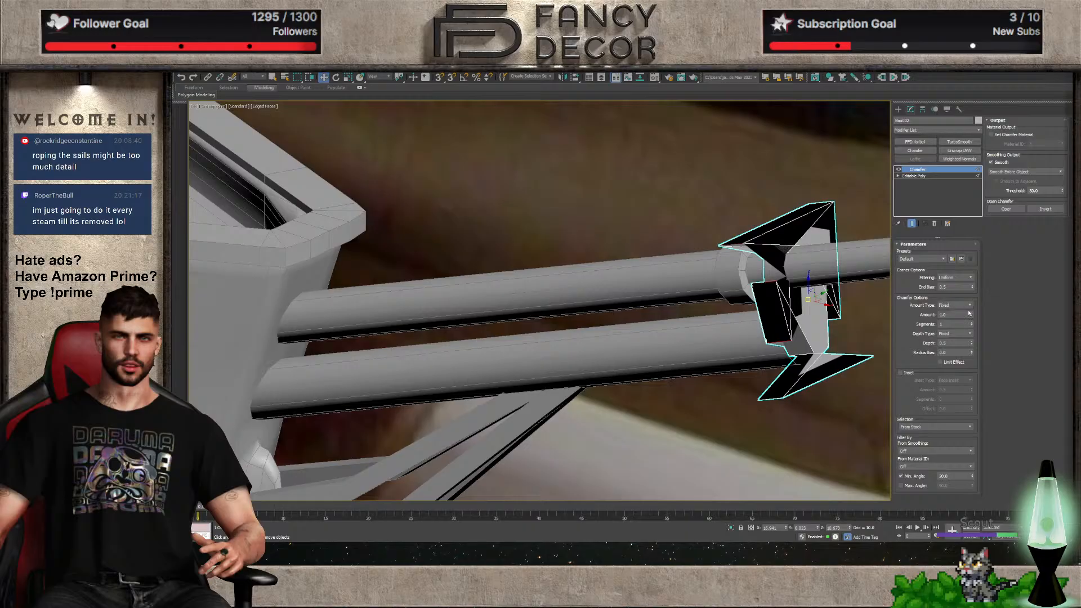
{"action": "left_click", "coordinate": [971, 323]}
{"action": "left_click_drag", "start_coordinate": [970, 315], "coordinate": [980, 355]}
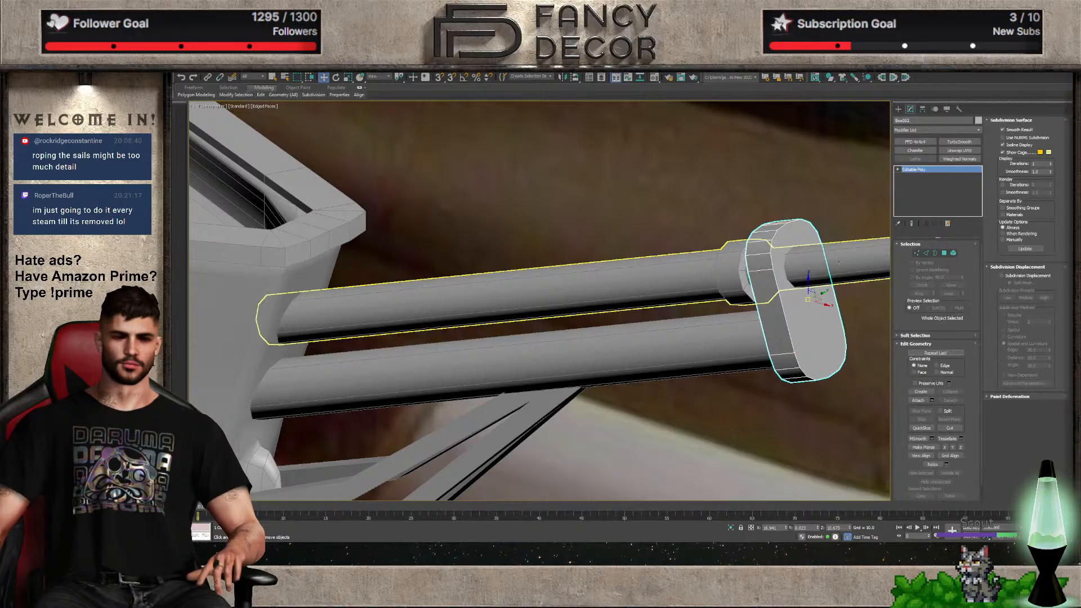
In wireframe, select the closely spaced vertices at the crown of the cap's upper rounded end and collapse them
{"action": "middle_click_drag", "start_coordinate": [686, 281], "coordinate": [660, 295]}
{"action": "left_click", "coordinate": [915, 254]}
{"action": "scroll", "coordinate": [771, 238], "scroll_direction": "up", "scroll_amount": 3}
{"action": "key", "text": "F3"}
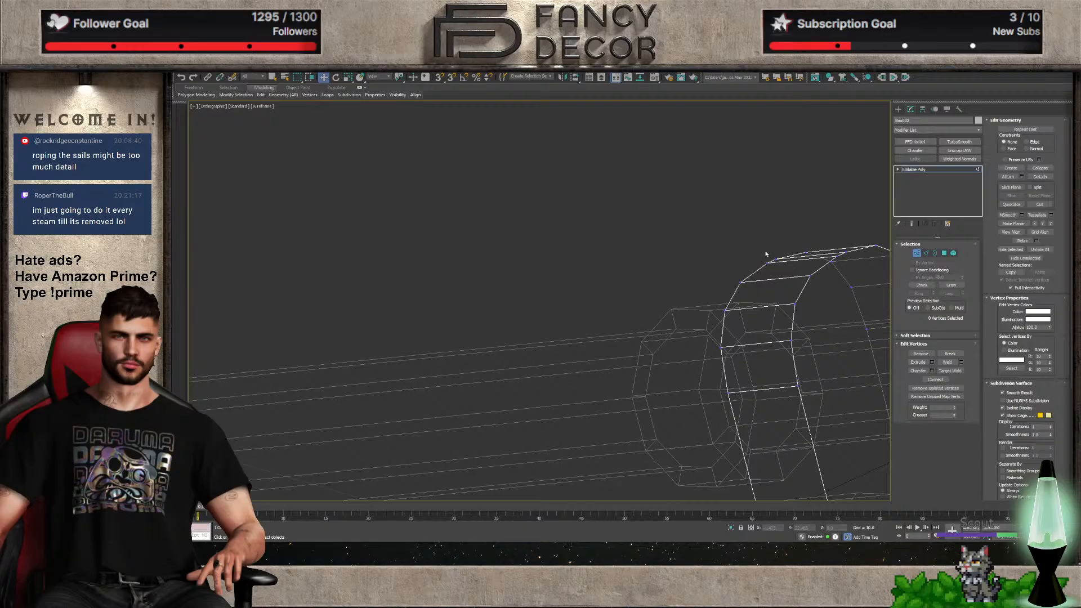
{"action": "left_click_drag", "start_coordinate": [781, 271], "coordinate": [831, 256]}
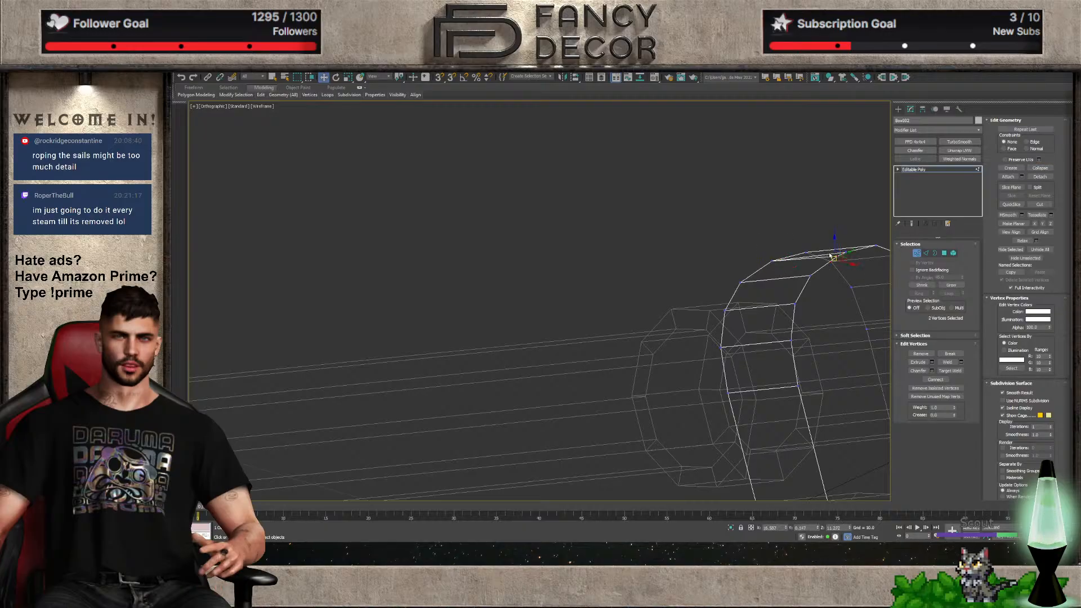
{"action": "left_click", "coordinate": [1039, 168]}
Collapse the closely spaced vertices in the middle of the cap's lower rounded end and leave vertex editing
{"action": "scroll", "coordinate": [811, 242], "scroll_direction": "down", "scroll_amount": 5}
{"action": "scroll", "coordinate": [843, 389], "scroll_direction": "up", "scroll_amount": 5}
{"action": "middle_click_drag", "start_coordinate": [843, 391], "coordinate": [780, 350]}
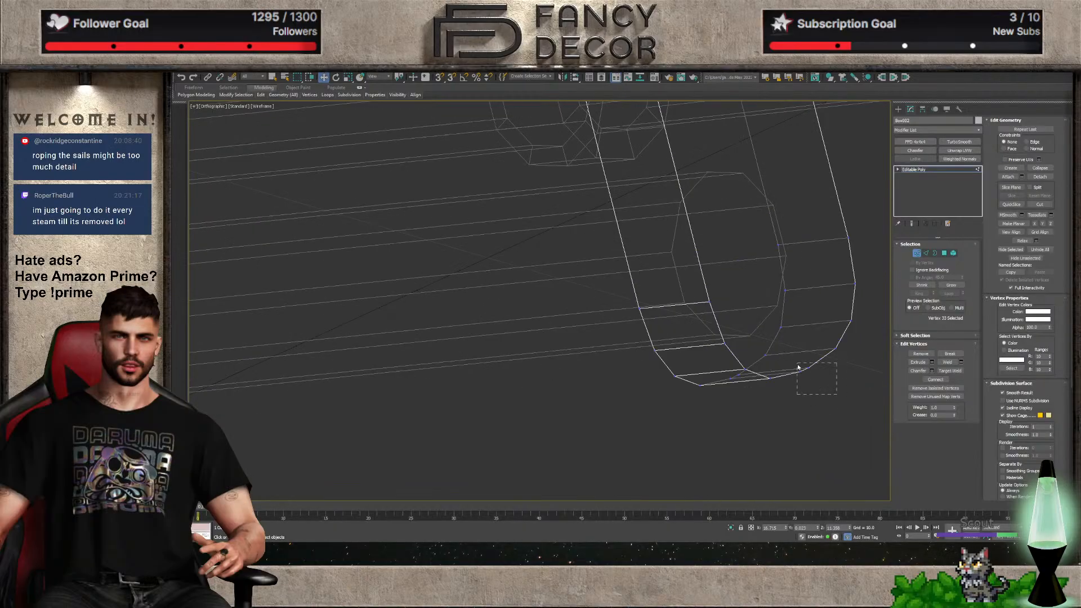
{"action": "left_click_drag", "start_coordinate": [798, 367], "coordinate": [797, 366]}
{"action": "scroll", "coordinate": [728, 379], "scroll_direction": "up", "scroll_amount": 3}
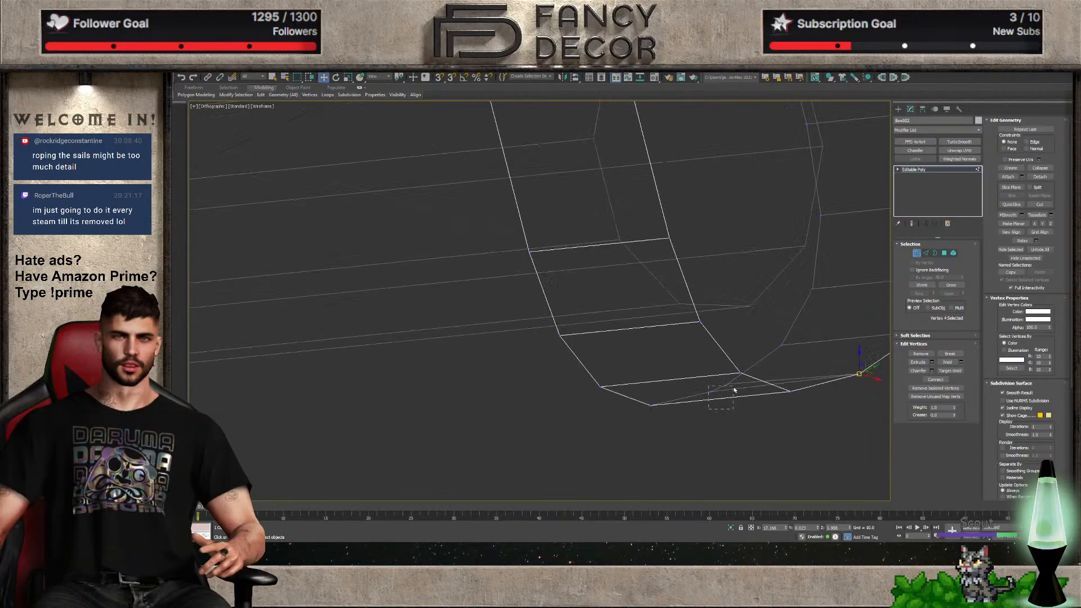
{"action": "left_click_drag", "start_coordinate": [734, 389], "coordinate": [735, 388]}
{"action": "left_click", "coordinate": [1043, 170]}
{"action": "key", "text": "F3"}
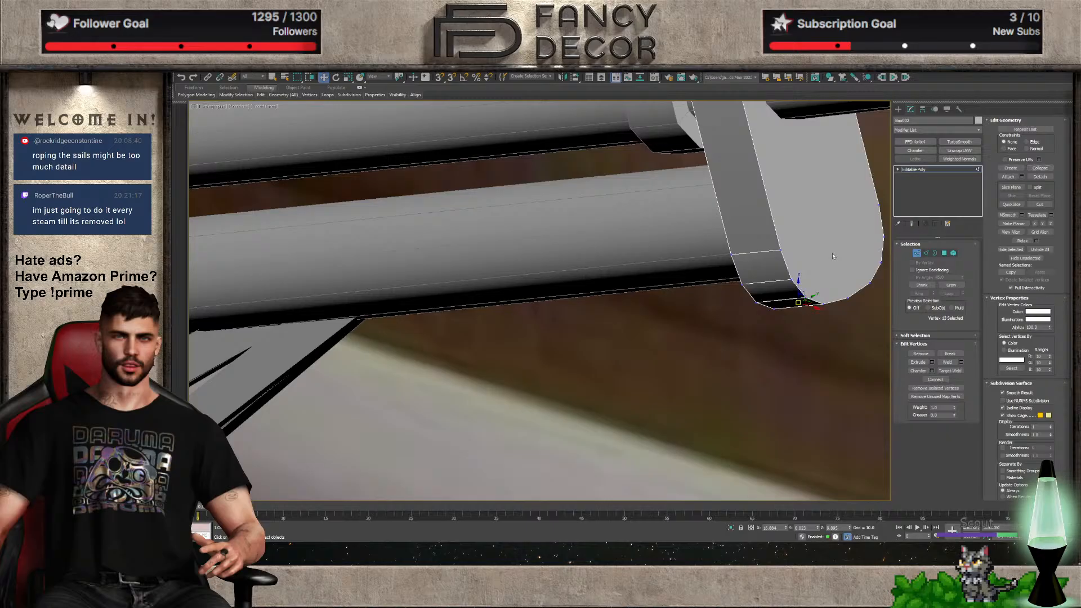
{"action": "scroll", "coordinate": [786, 326], "scroll_direction": "down", "scroll_amount": 2}
{"action": "left_click", "coordinate": [914, 254]}
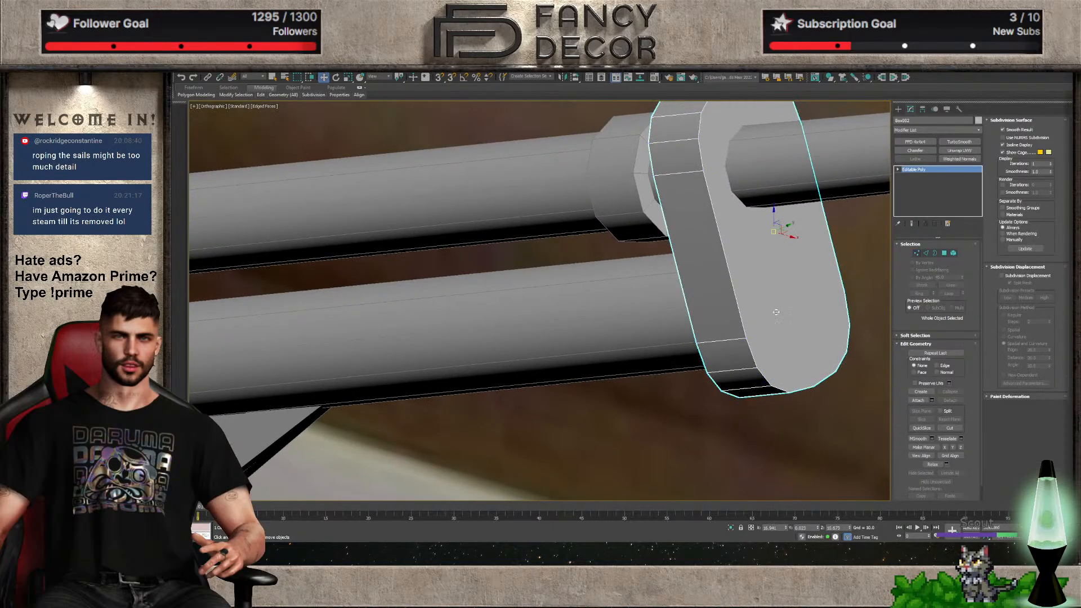
Scale the cap down slightly in the front view and adjust its position around the two bow spars
{"action": "key", "text": "f"}
{"action": "key", "text": "z"}
{"action": "key", "text": "r"}
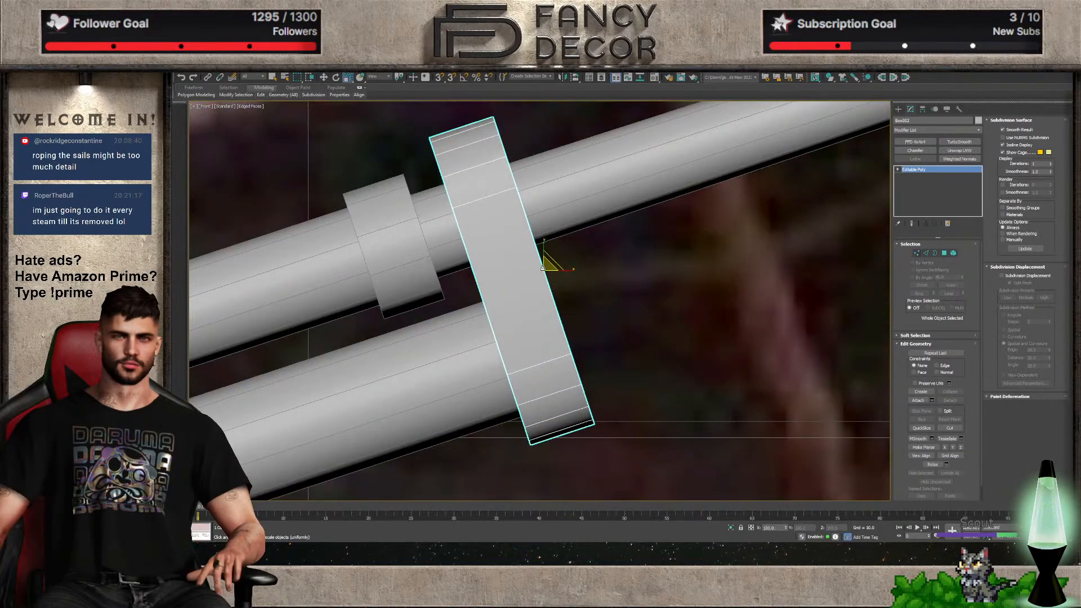
{"action": "left_click_drag", "start_coordinate": [542, 269], "coordinate": [546, 276]}
{"action": "key", "text": "w"}
{"action": "middle_click_drag", "start_coordinate": [546, 275], "coordinate": [757, 260], "text": "alt"}
{"action": "key", "text": "t"}
{"action": "scroll", "coordinate": [562, 284], "scroll_direction": "down", "scroll_amount": 8}
{"action": "scroll", "coordinate": [754, 293], "scroll_direction": "up", "scroll_amount": 8}
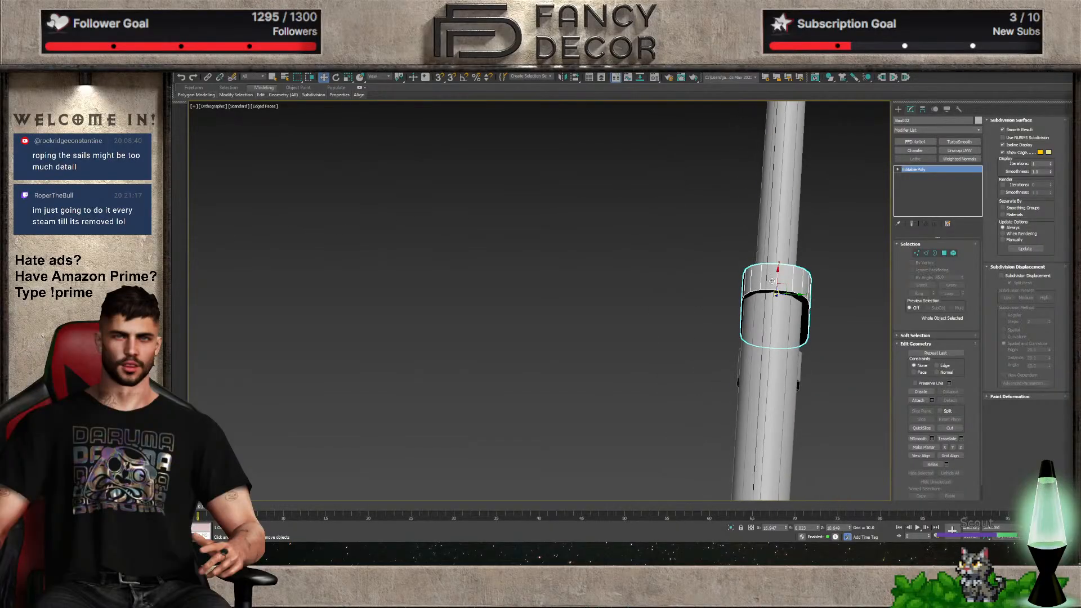
{"action": "middle_click_drag", "start_coordinate": [791, 294], "coordinate": [859, 370], "text": "alt"}
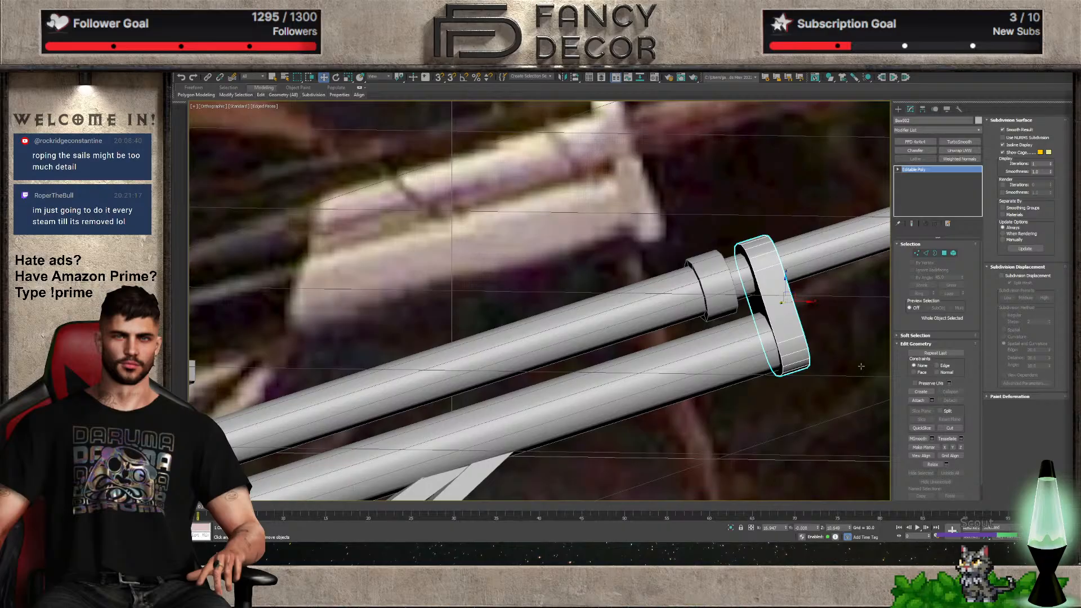
In the front view, convert the rail spline along the hull's upper edge to an editable poly and attach the hull to it
{"action": "key", "text": "f"}
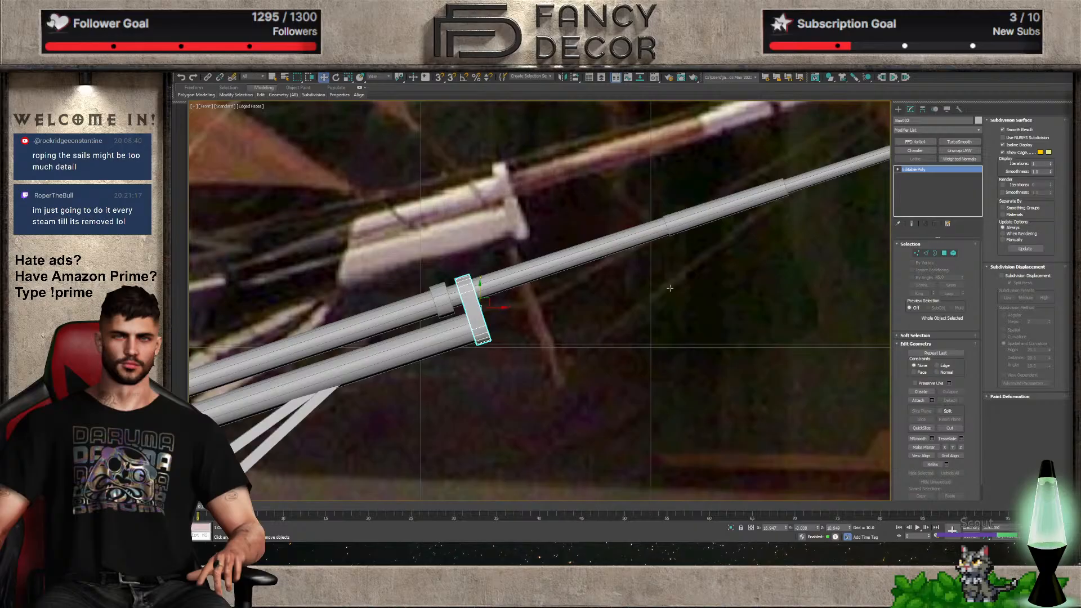
{"action": "scroll", "coordinate": [670, 288], "scroll_direction": "down", "scroll_amount": 8}
{"action": "left_click", "coordinate": [854, 272]}
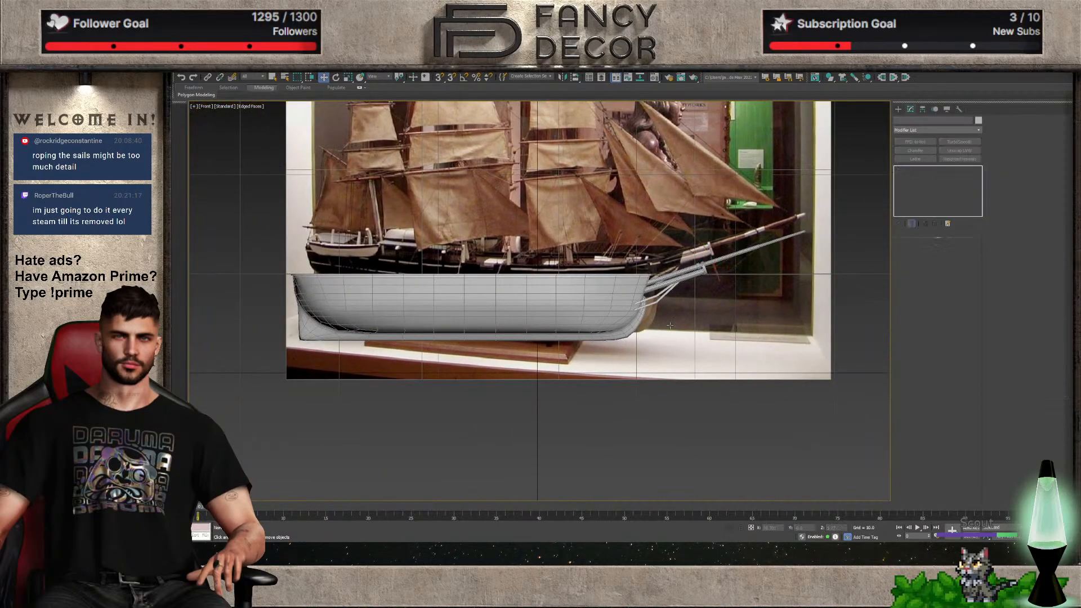
{"action": "middle_click_drag", "start_coordinate": [754, 280], "coordinate": [806, 280]}
{"action": "middle_click_drag", "start_coordinate": [622, 302], "coordinate": [669, 325]}
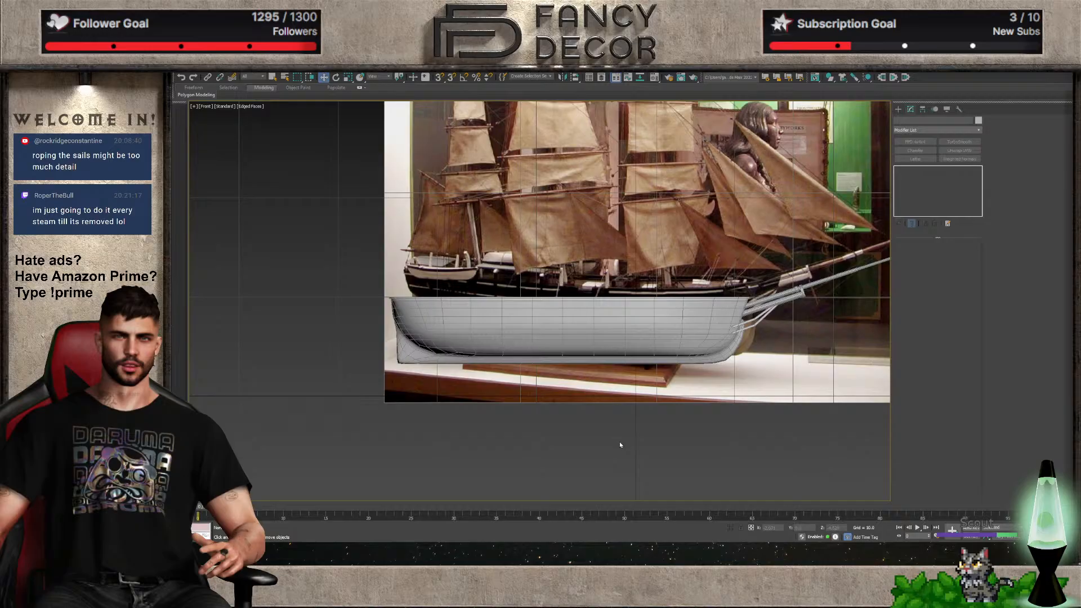
{"action": "left_click", "coordinate": [675, 297]}
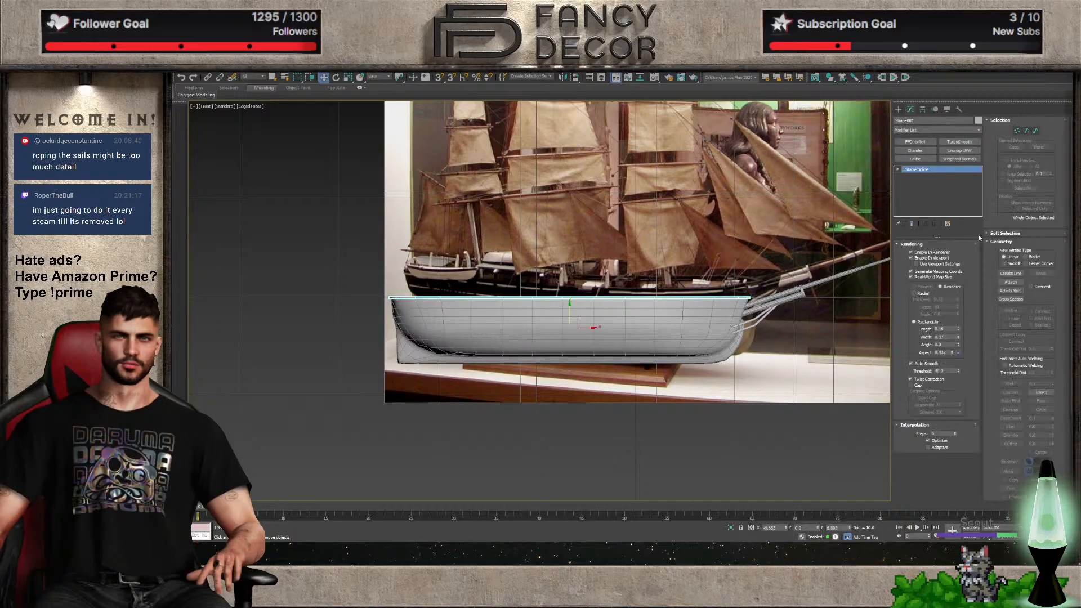
{"action": "right_click", "coordinate": [918, 169]}
{"action": "left_click", "coordinate": [932, 336]}
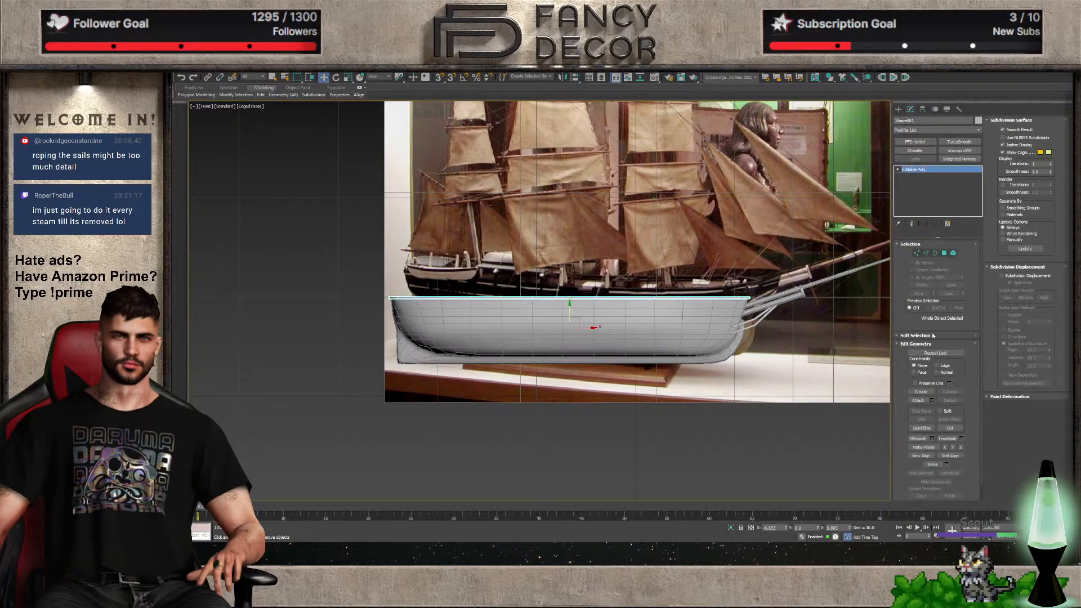
{"action": "left_click", "coordinate": [918, 400]}
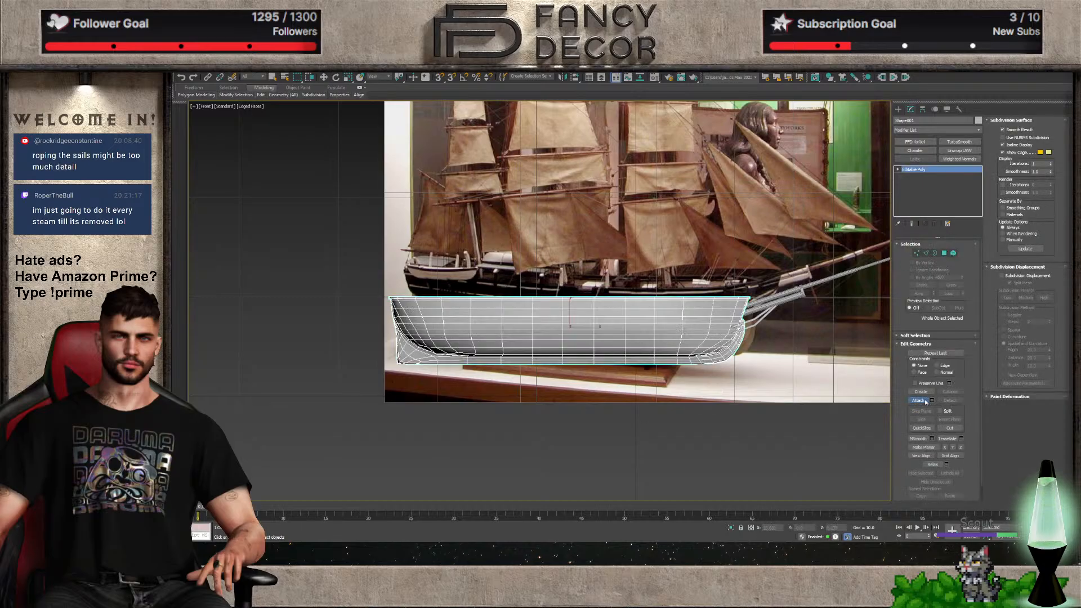
{"action": "left_click", "coordinate": [698, 326]}
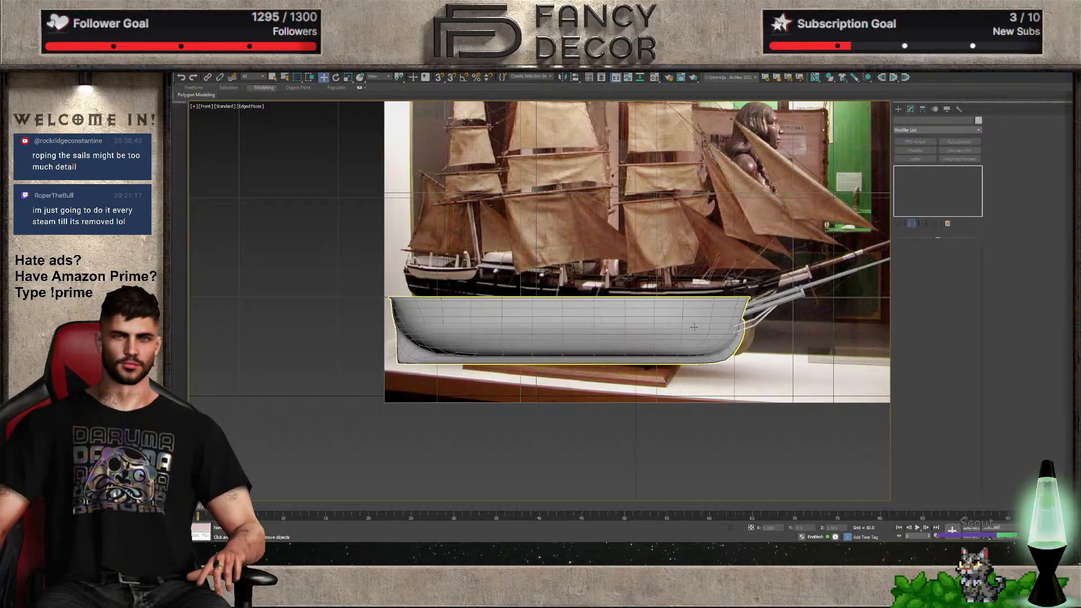
Examine the masts and sails in the reference photo against the modelled hull
{"action": "middle_click_drag", "start_coordinate": [539, 327], "coordinate": [632, 329]}
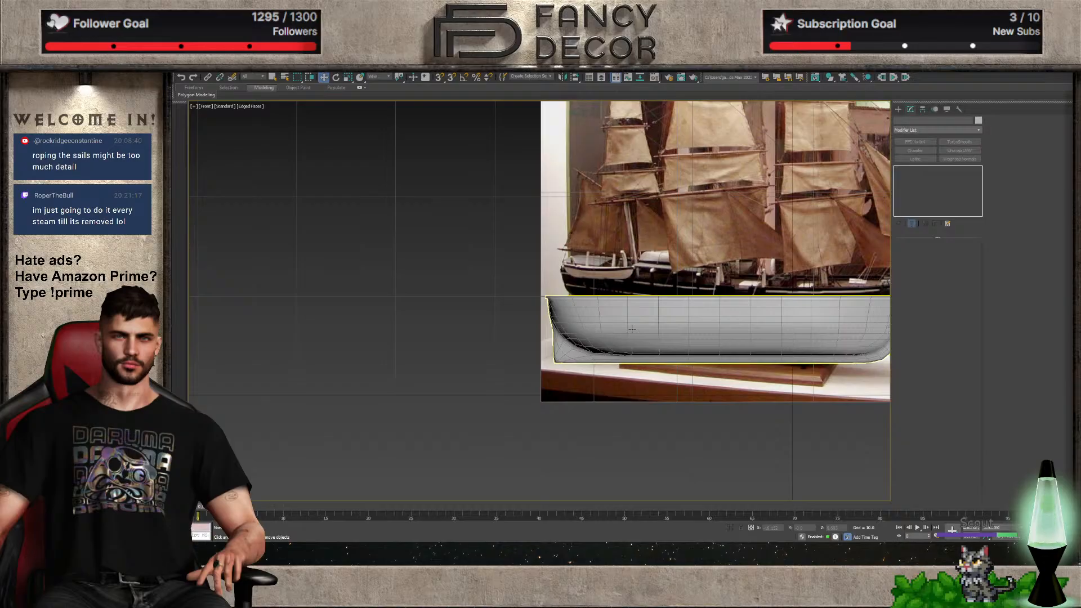
{"action": "scroll", "coordinate": [695, 333], "scroll_direction": "up", "scroll_amount": 2}
{"action": "scroll", "coordinate": [636, 354], "scroll_direction": "up", "scroll_amount": 1}
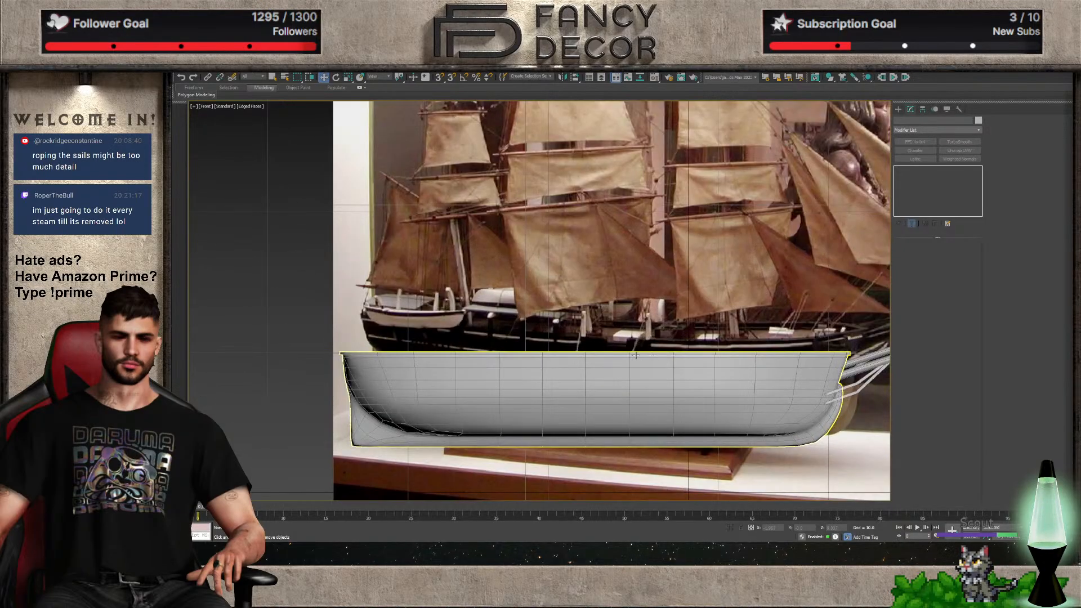
{"action": "middle_click_drag", "start_coordinate": [615, 358], "coordinate": [756, 370]}
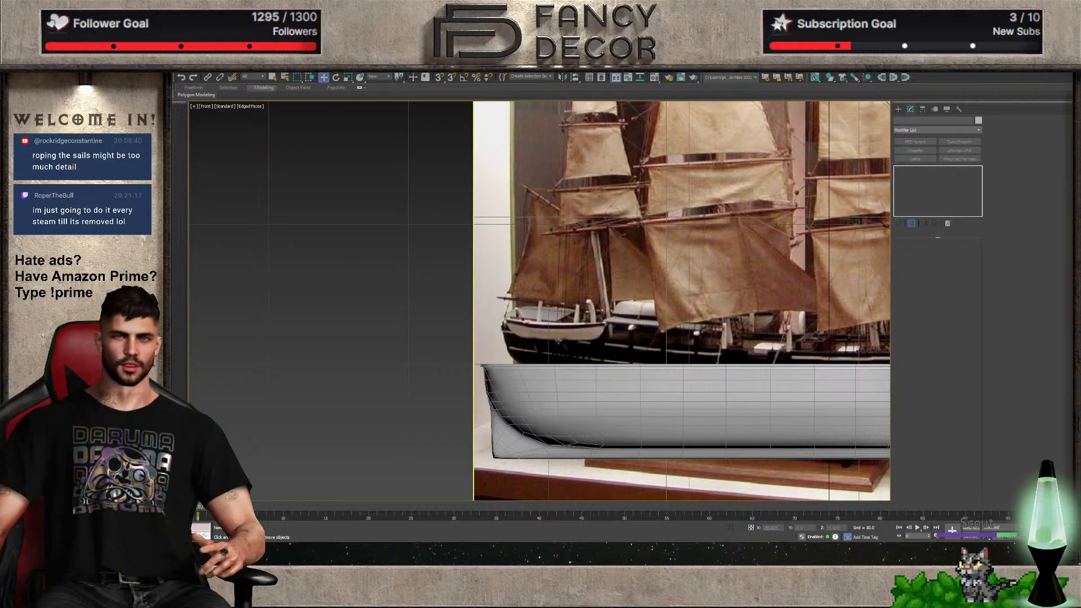
{"action": "middle_click_drag", "start_coordinate": [640, 369], "coordinate": [548, 427]}
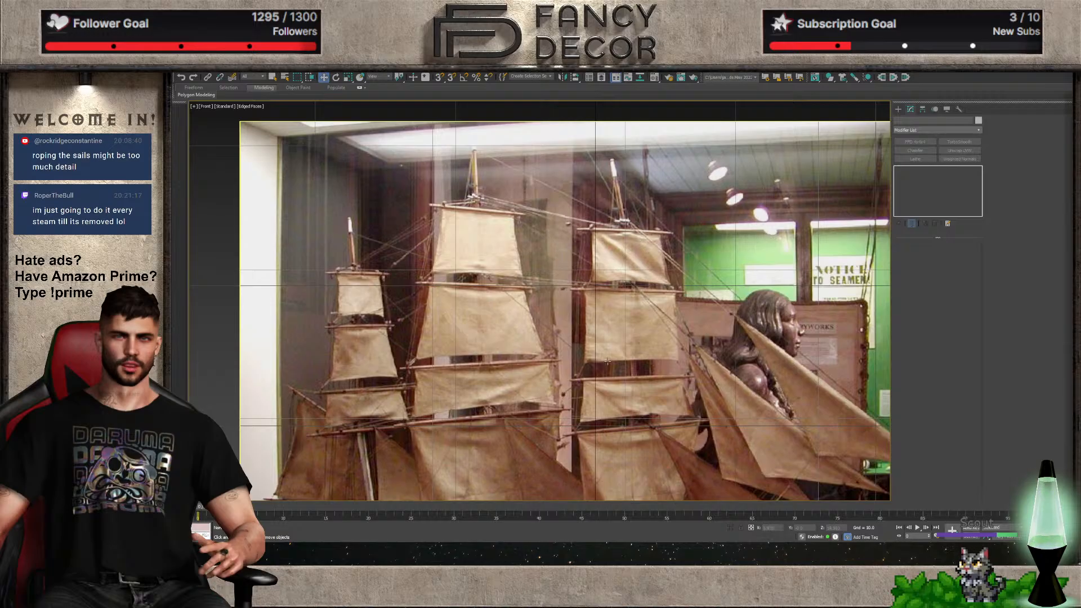
{"action": "scroll", "coordinate": [596, 329], "scroll_direction": "down", "scroll_amount": 4}
{"action": "middle_click_drag", "start_coordinate": [642, 272], "coordinate": [646, 248]}
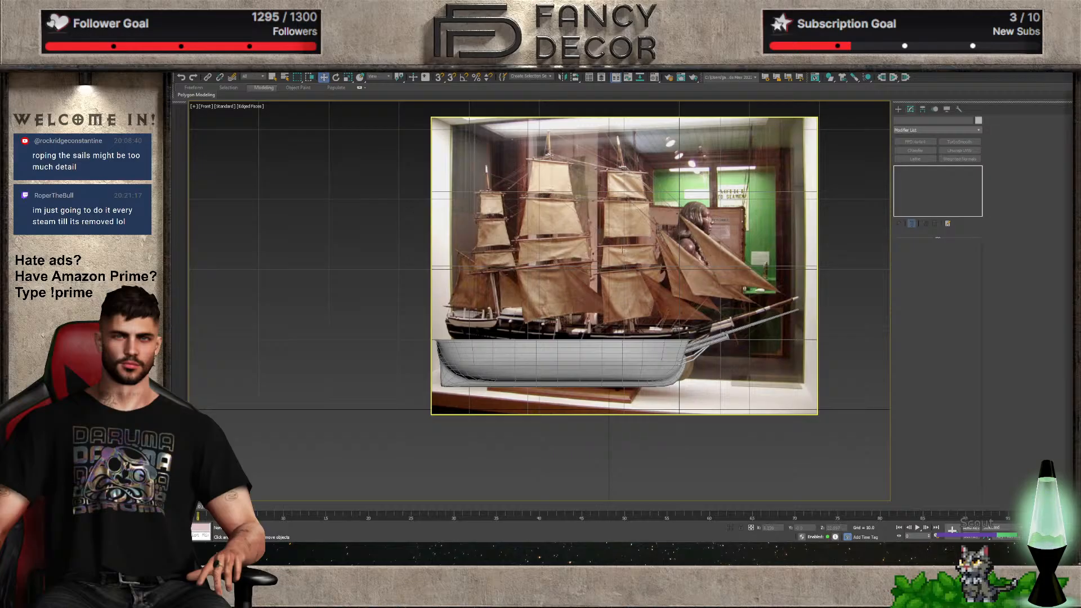
{"action": "left_click", "coordinate": [898, 110]}
{"action": "left_click", "coordinate": [908, 121]}
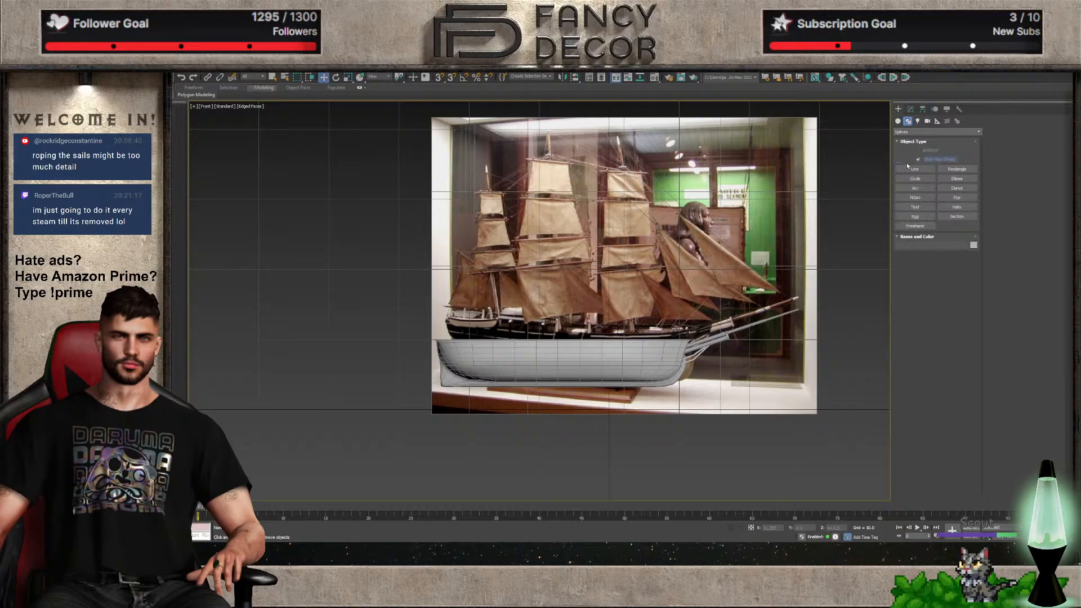
{"action": "left_click", "coordinate": [898, 121]}
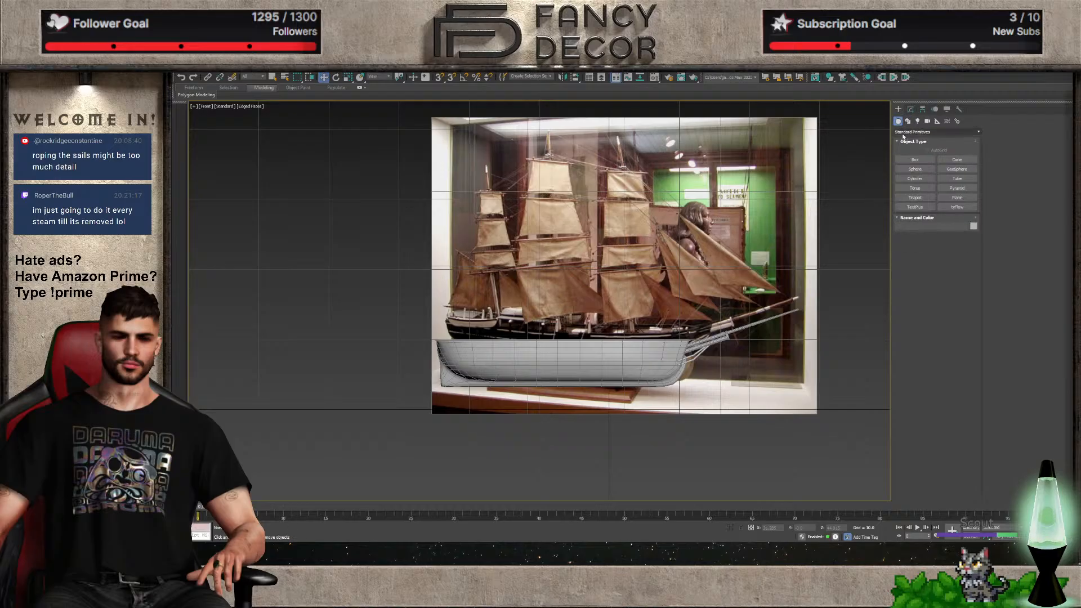
{"action": "left_click", "coordinate": [914, 178]}
{"action": "middle_click_drag", "start_coordinate": [656, 328], "coordinate": [679, 316]}
{"action": "key", "text": "t"}
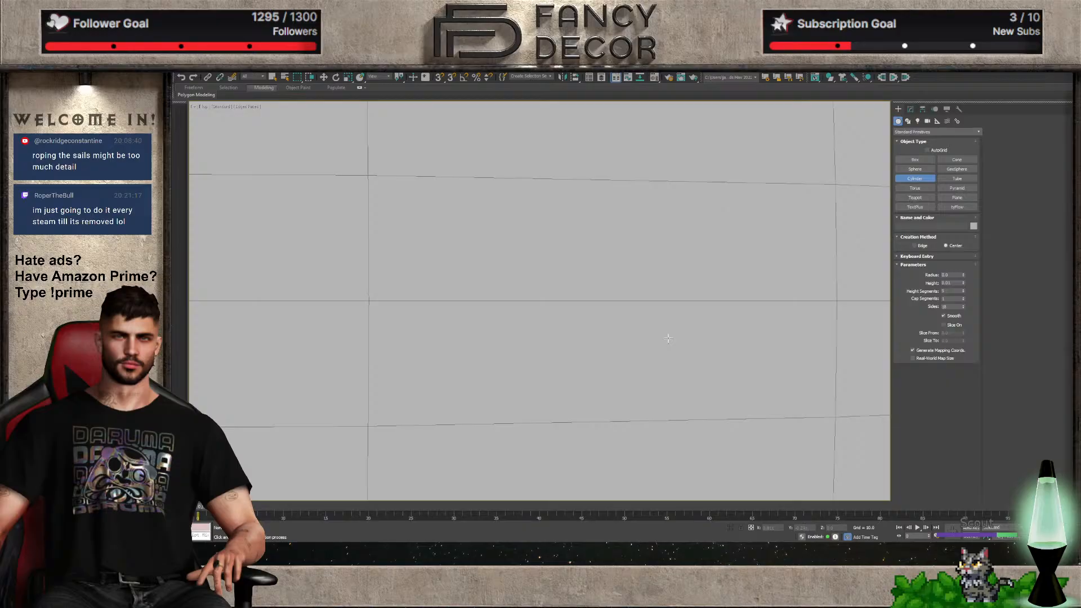
In the front view, draw a line with viewport rendering off from the foremast's deck level up to its masthead, with short horizontal ends
{"action": "left_click", "coordinate": [908, 121]}
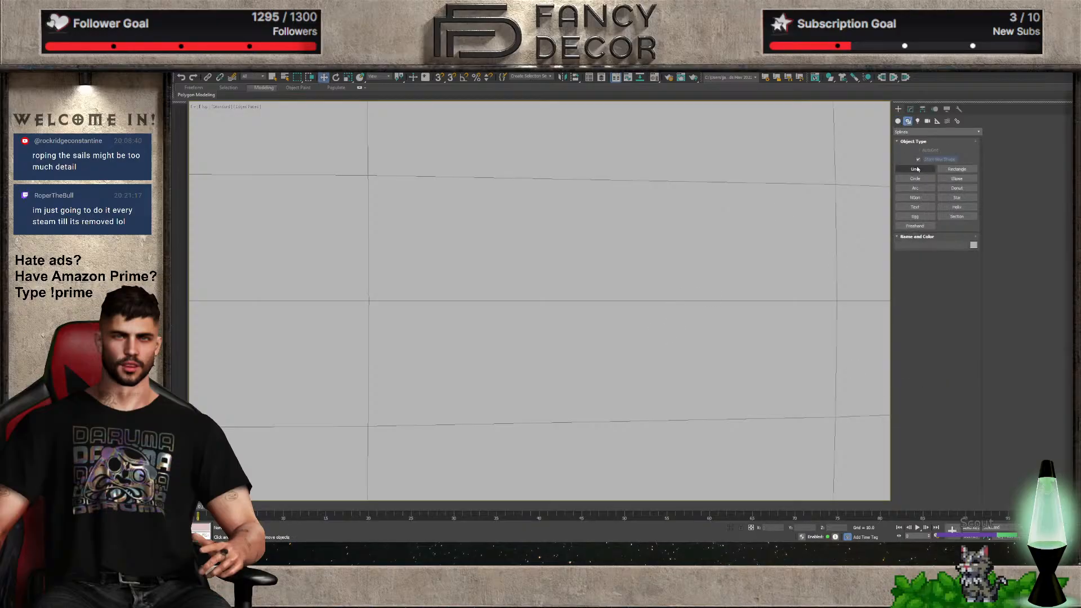
{"action": "left_click", "coordinate": [915, 169]}
{"action": "key", "text": "f"}
{"action": "scroll", "coordinate": [683, 320], "scroll_direction": "up", "scroll_amount": 3}
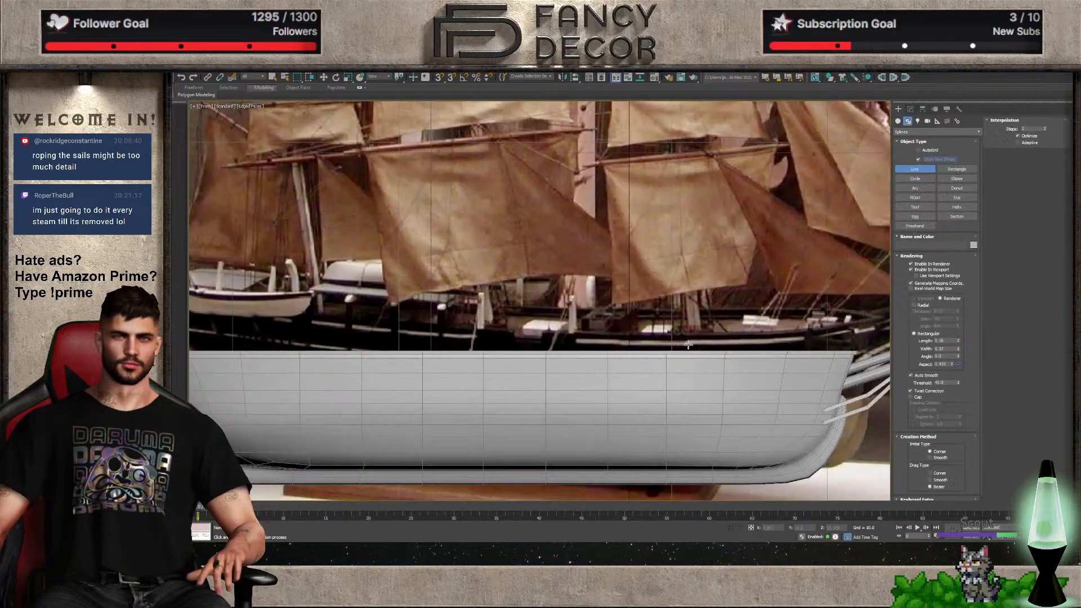
{"action": "key", "text": "F3"}
{"action": "key", "text": "F3"}
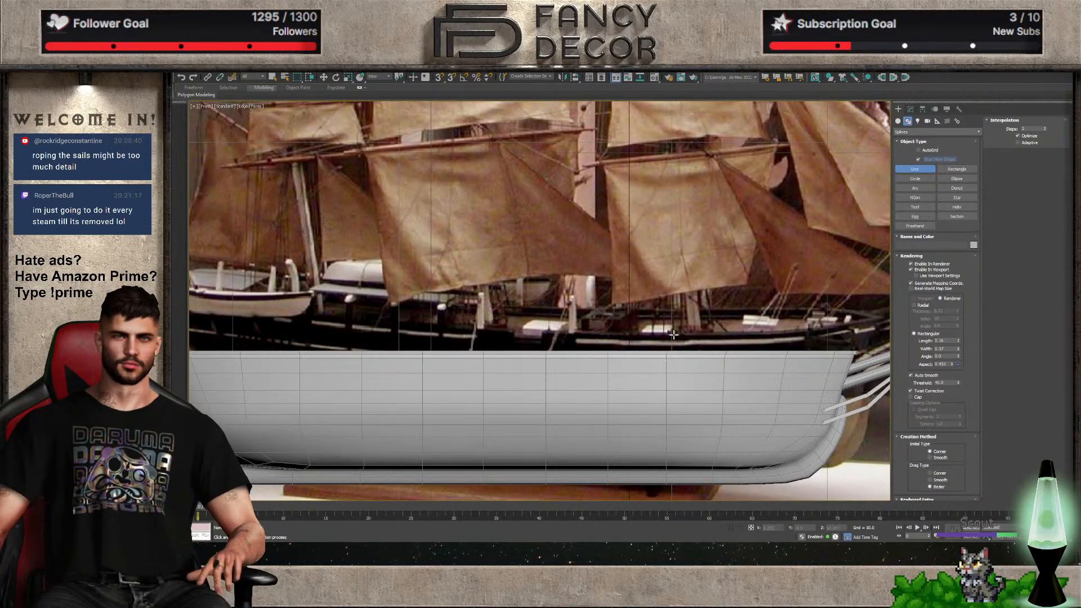
{"action": "scroll", "coordinate": [673, 334], "scroll_direction": "up", "scroll_amount": 3}
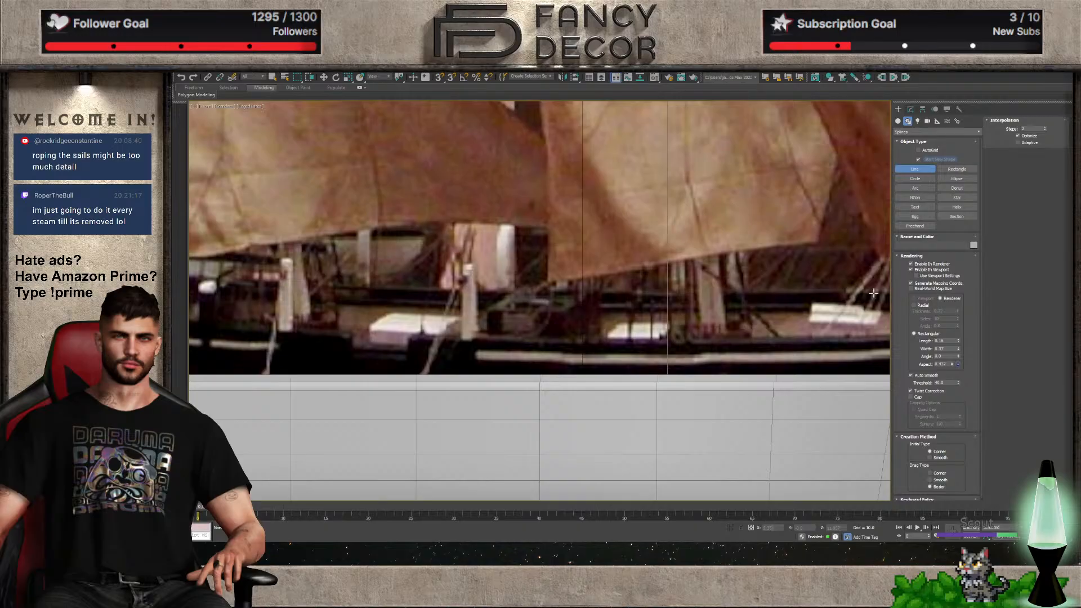
{"action": "left_click", "coordinate": [911, 270]}
{"action": "left_click", "coordinate": [676, 342]}
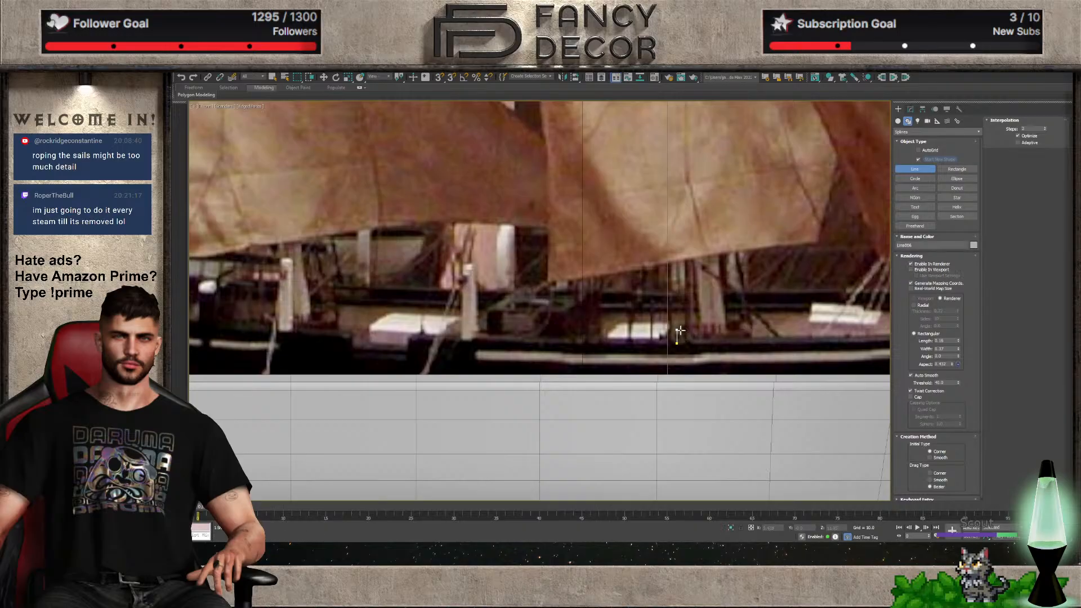
{"action": "scroll", "coordinate": [692, 237], "scroll_direction": "down", "scroll_amount": 3}
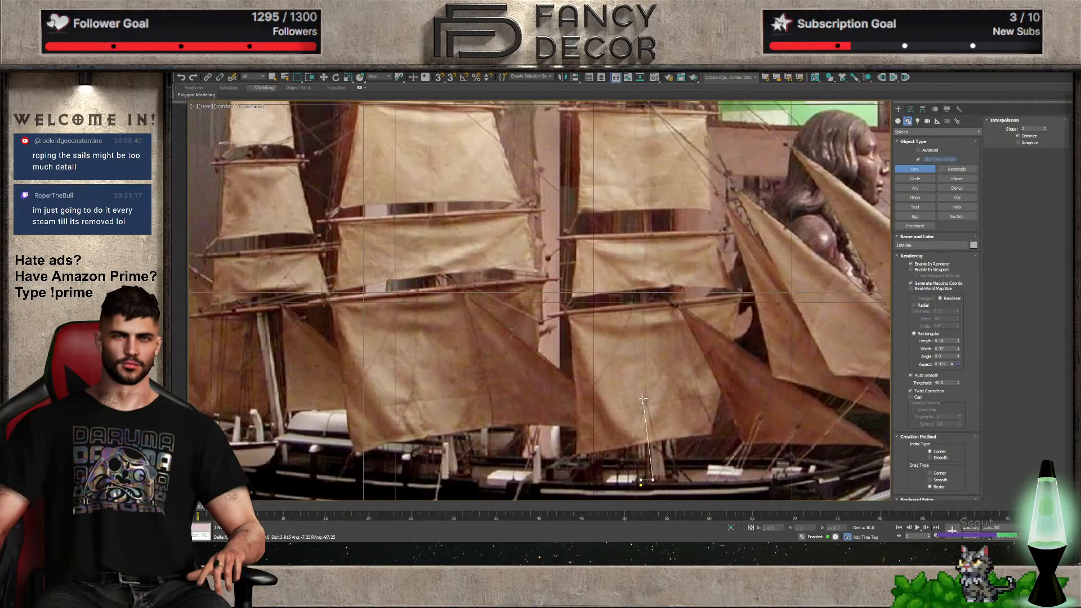
{"action": "scroll", "coordinate": [634, 145], "scroll_direction": "down", "scroll_amount": 2}
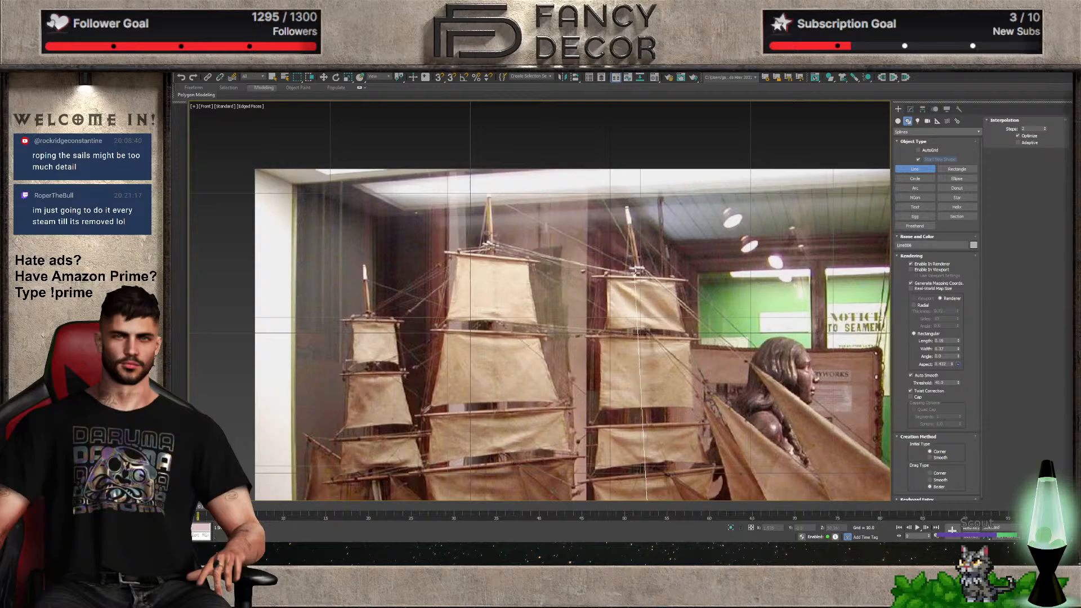
{"action": "left_click", "coordinate": [650, 206]}
{"action": "scroll", "coordinate": [650, 206], "scroll_direction": "up", "scroll_amount": 5}
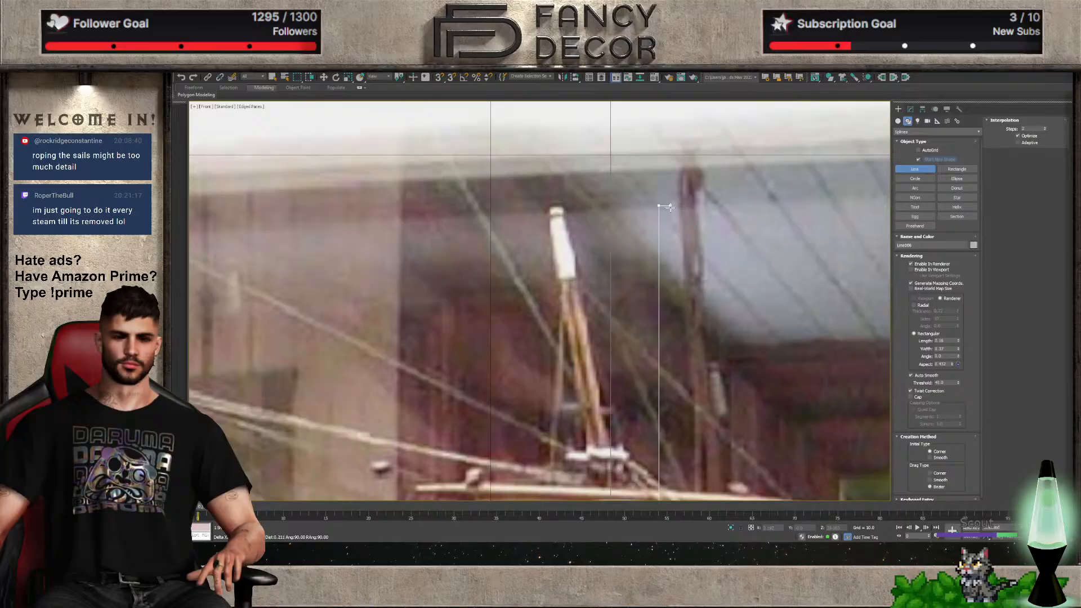
{"action": "left_click", "coordinate": [672, 206]}
{"action": "right_click", "coordinate": [698, 214]}
Fillet the corner vertex at the masthead end of the foremast line to round it off
{"action": "left_click", "coordinate": [910, 109]}
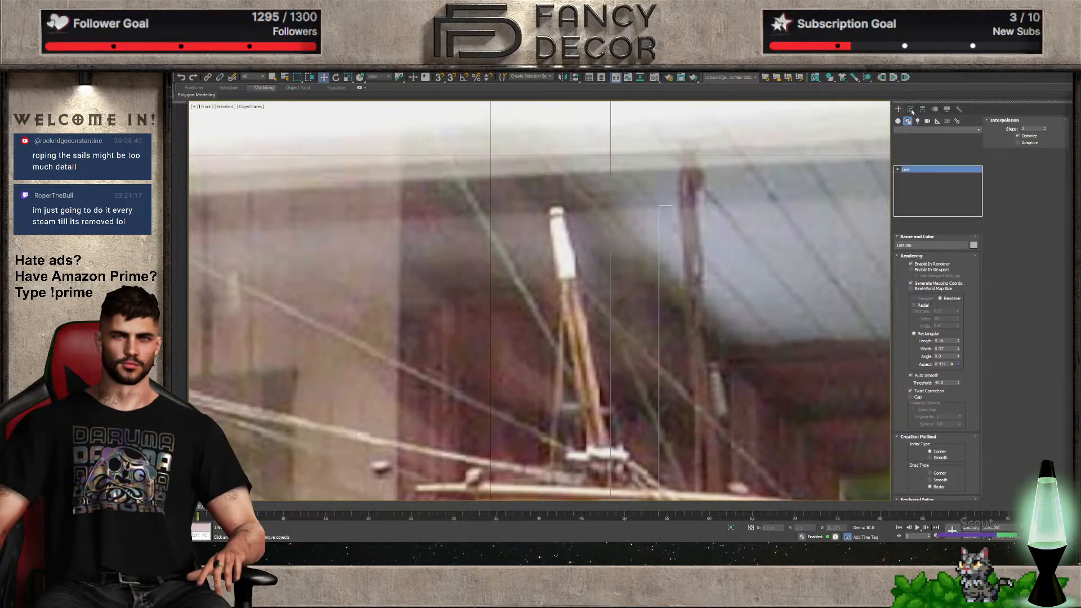
{"action": "left_click", "coordinate": [1017, 131]}
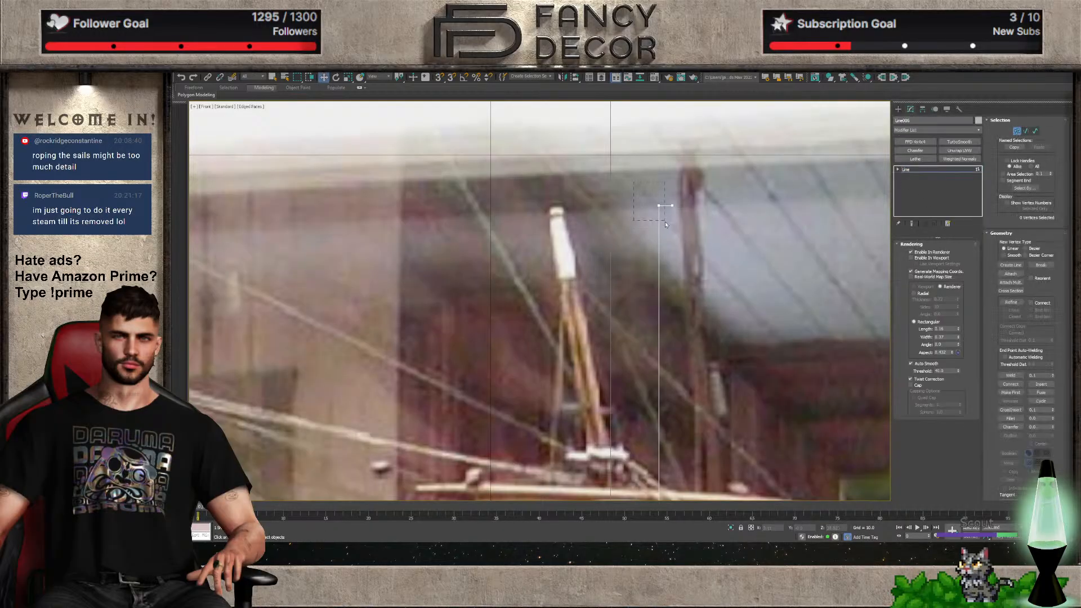
{"action": "left_click_drag", "start_coordinate": [664, 221], "coordinate": [682, 206]}
{"action": "scroll", "coordinate": [658, 201], "scroll_direction": "up", "scroll_amount": 5}
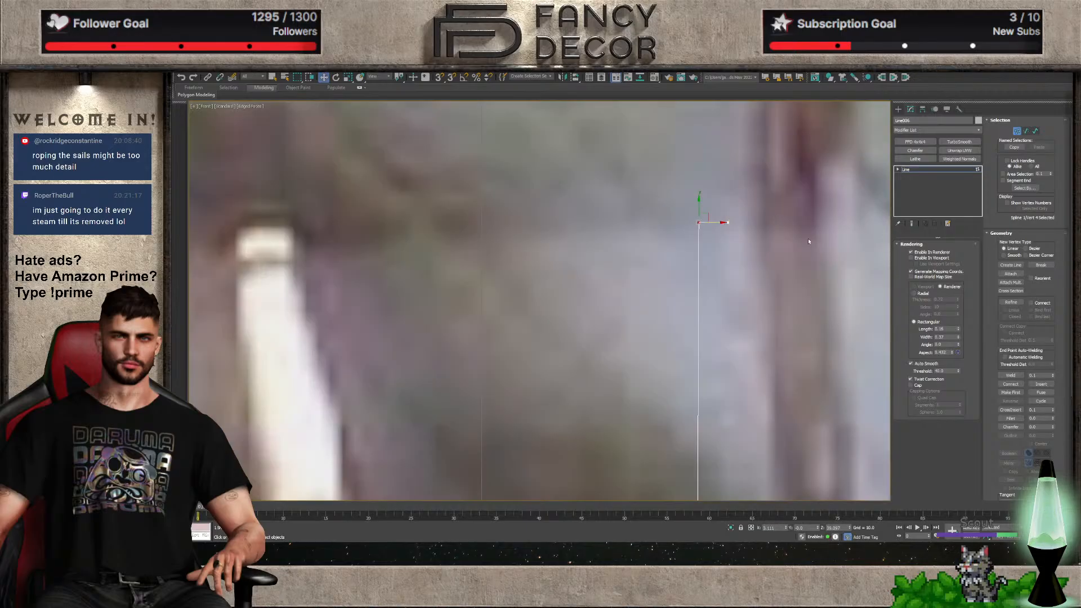
{"action": "left_click", "coordinate": [1010, 418]}
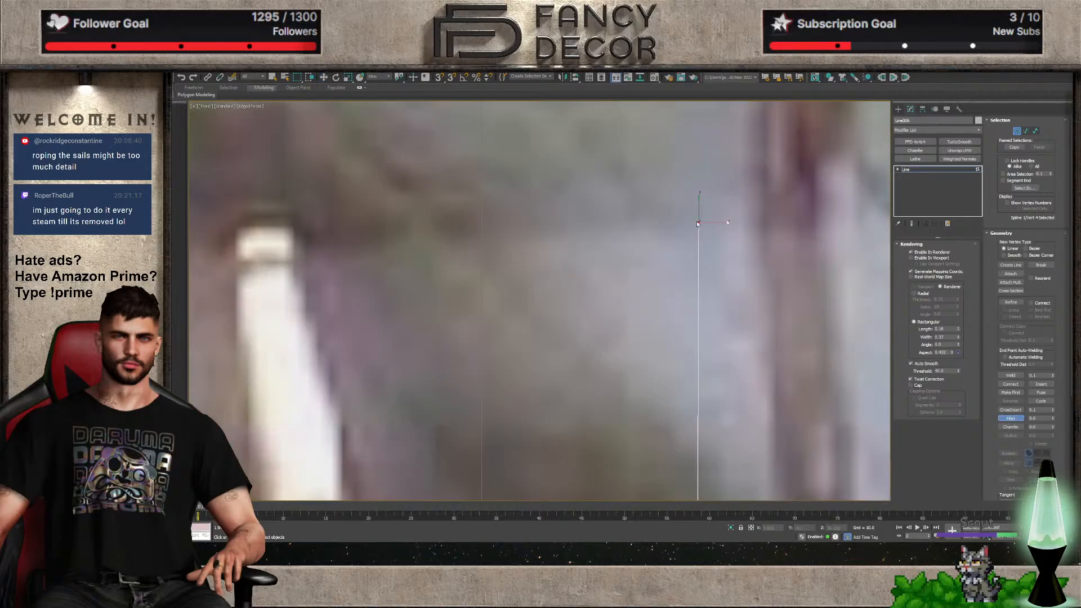
{"action": "left_click_drag", "start_coordinate": [697, 223], "coordinate": [696, 203]}
{"action": "scroll", "coordinate": [1022, 456], "scroll_direction": "down", "scroll_amount": 5}
{"action": "left_click", "coordinate": [1010, 271]}
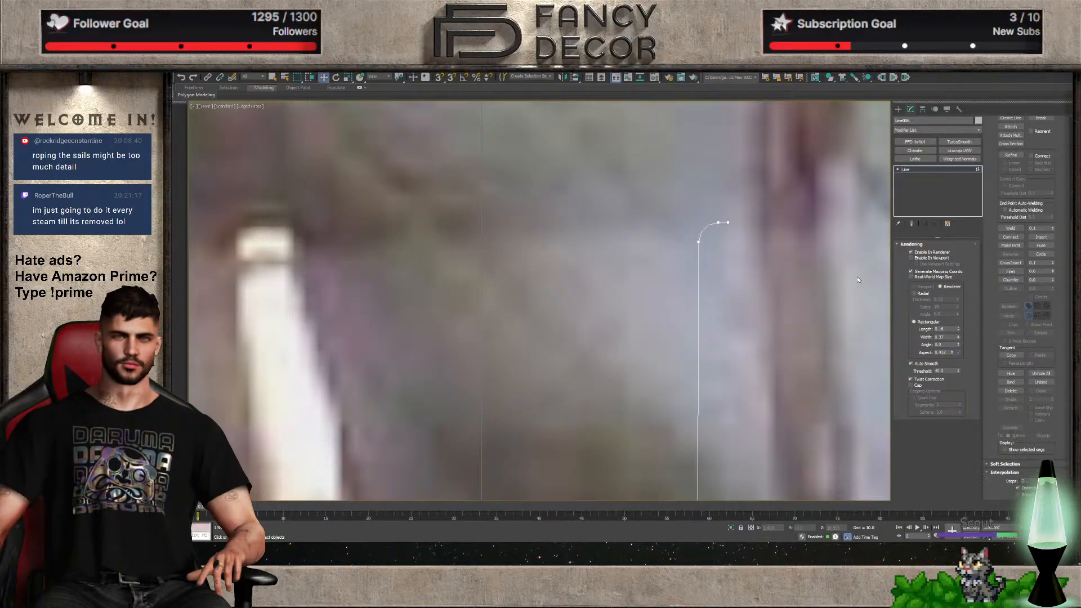
Move the foremast line's lower shaft vertex slightly outward so the profile widens towards the deck
{"action": "scroll", "coordinate": [770, 307], "scroll_direction": "down", "scroll_amount": 8}
{"action": "scroll", "coordinate": [722, 398], "scroll_direction": "up", "scroll_amount": 8}
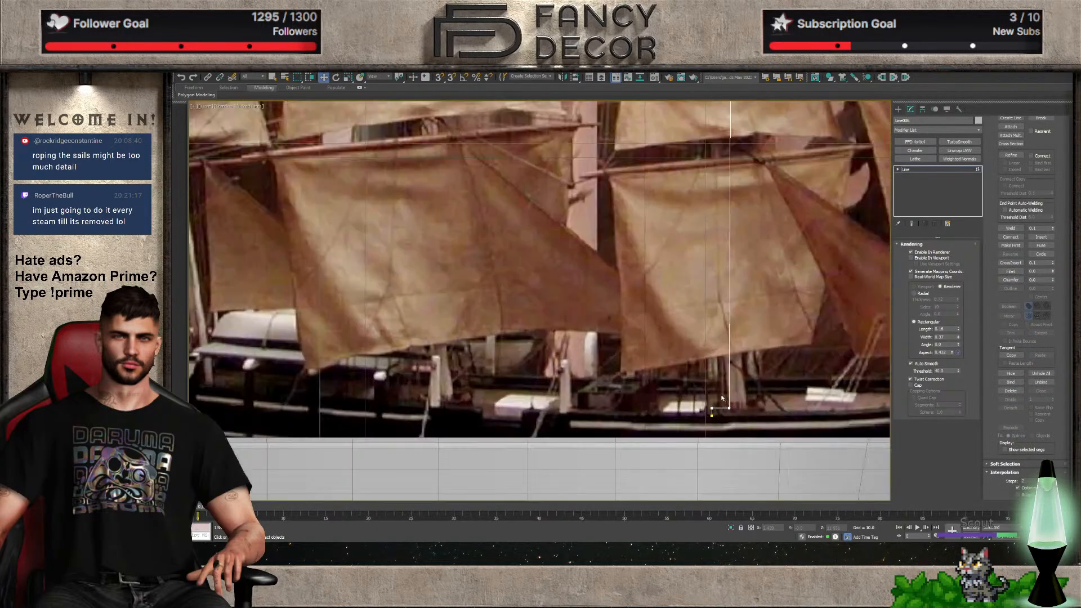
{"action": "left_click_drag", "start_coordinate": [725, 415], "coordinate": [737, 408]}
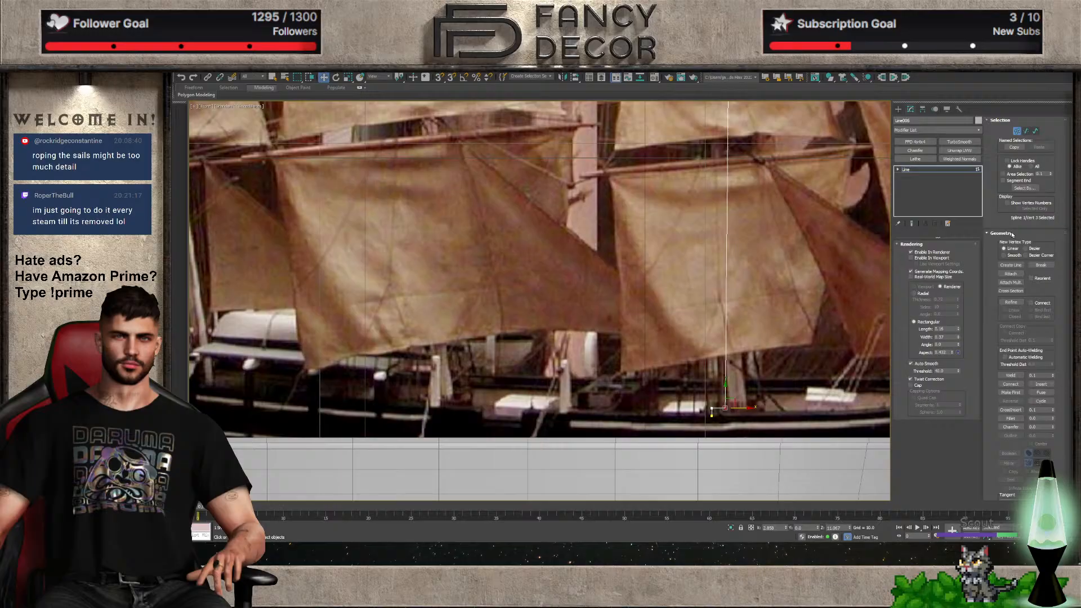
Apply a Lathe modifier to the foremast line and align its axis to Max
{"action": "left_click", "coordinate": [931, 169]}
{"action": "left_click", "coordinate": [914, 158]}
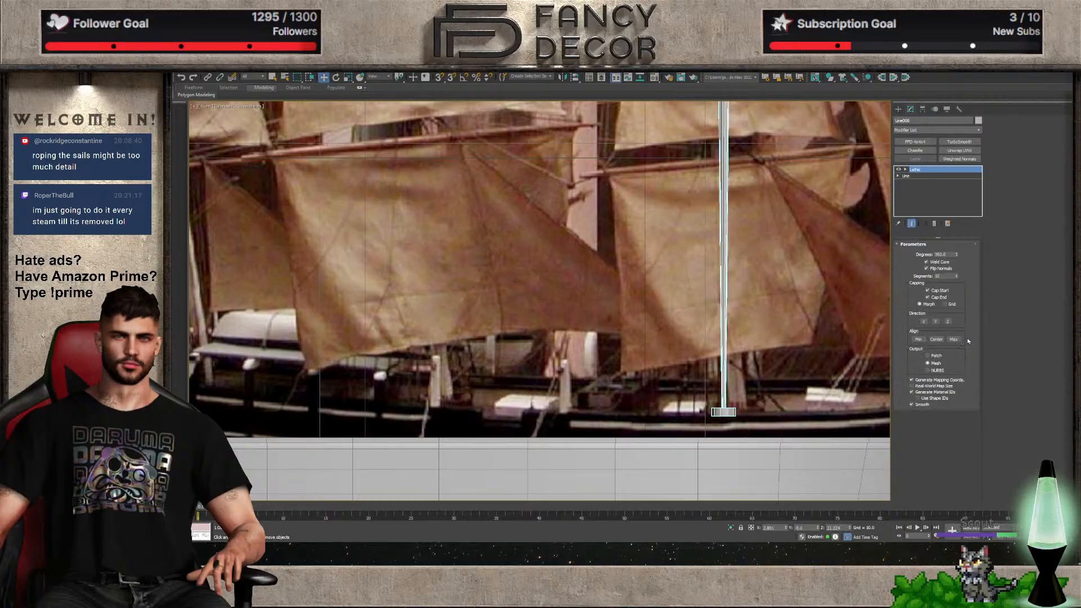
{"action": "left_click", "coordinate": [953, 339]}
{"action": "scroll", "coordinate": [736, 392], "scroll_direction": "down", "scroll_amount": 5}
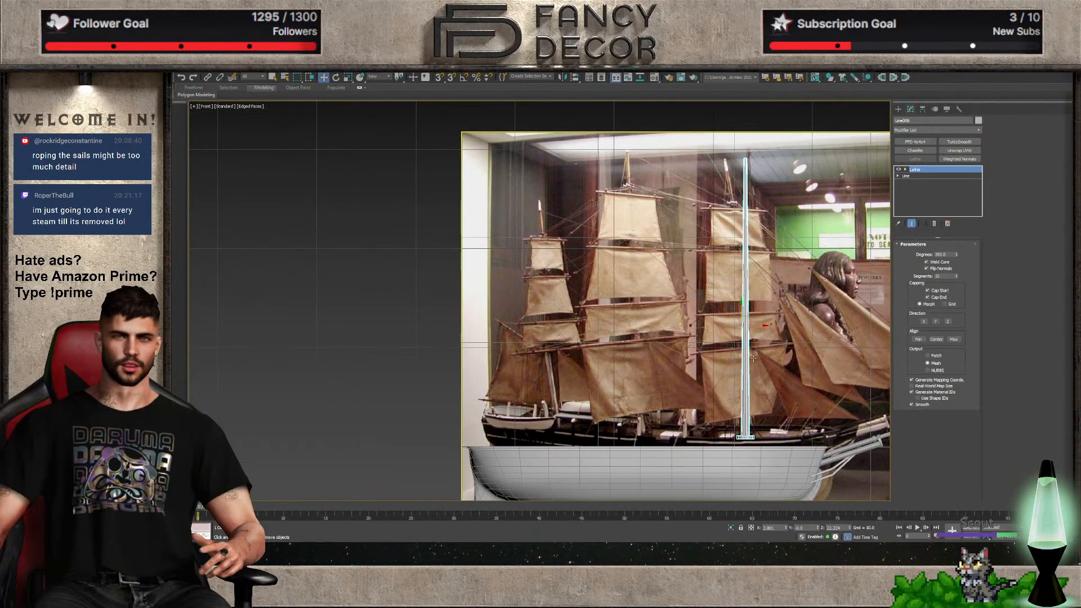
{"action": "scroll", "coordinate": [735, 392], "scroll_direction": "up", "scroll_amount": 5}
Return to the line's vertices with the end result shown and adjust the shaft's lower vertex above the base disc
{"action": "left_click", "coordinate": [907, 176]}
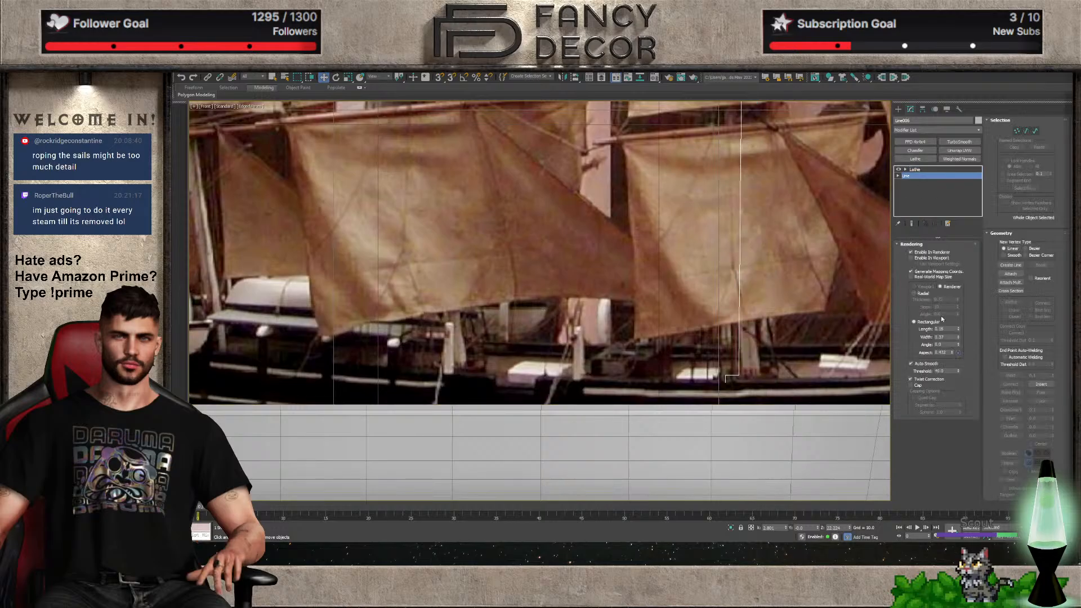
{"action": "left_click", "coordinate": [915, 169]}
{"action": "scroll", "coordinate": [784, 327], "scroll_direction": "down", "scroll_amount": 5}
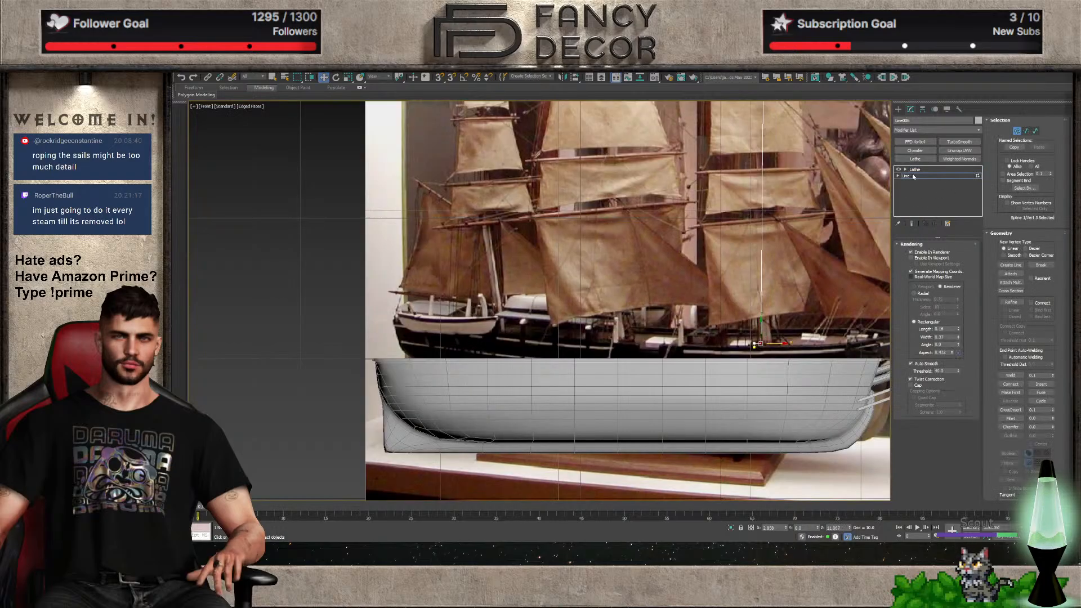
{"action": "scroll", "coordinate": [871, 216], "scroll_direction": "down", "scroll_amount": 3}
{"action": "scroll", "coordinate": [775, 396], "scroll_direction": "up", "scroll_amount": 8}
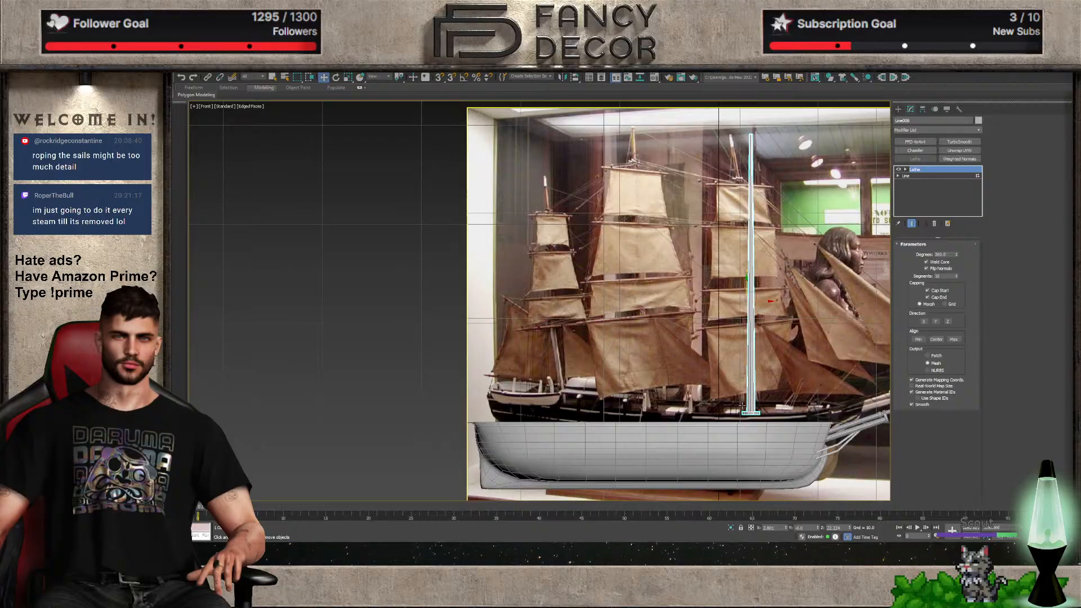
{"action": "left_click", "coordinate": [906, 175]}
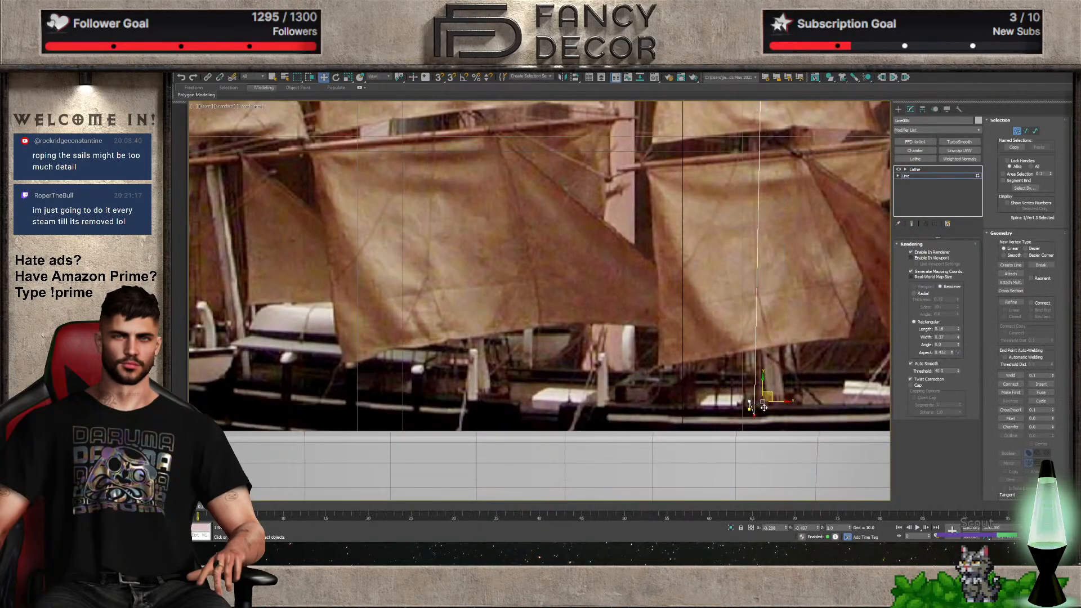
{"action": "left_click", "coordinate": [912, 224]}
{"action": "scroll", "coordinate": [754, 303], "scroll_direction": "down", "scroll_amount": 5}
{"action": "scroll", "coordinate": [754, 304], "scroll_direction": "up", "scroll_amount": 4}
{"action": "mouse_move", "coordinate": [757, 285]}
{"action": "middle_mouse_down"}
{"action": "mouse_move", "coordinate": [752, 330]}
{"action": "mouse_move", "coordinate": [759, 279]}
{"action": "middle_mouse_up"}
{"action": "left_click_drag", "start_coordinate": [764, 448], "coordinate": [766, 448]}
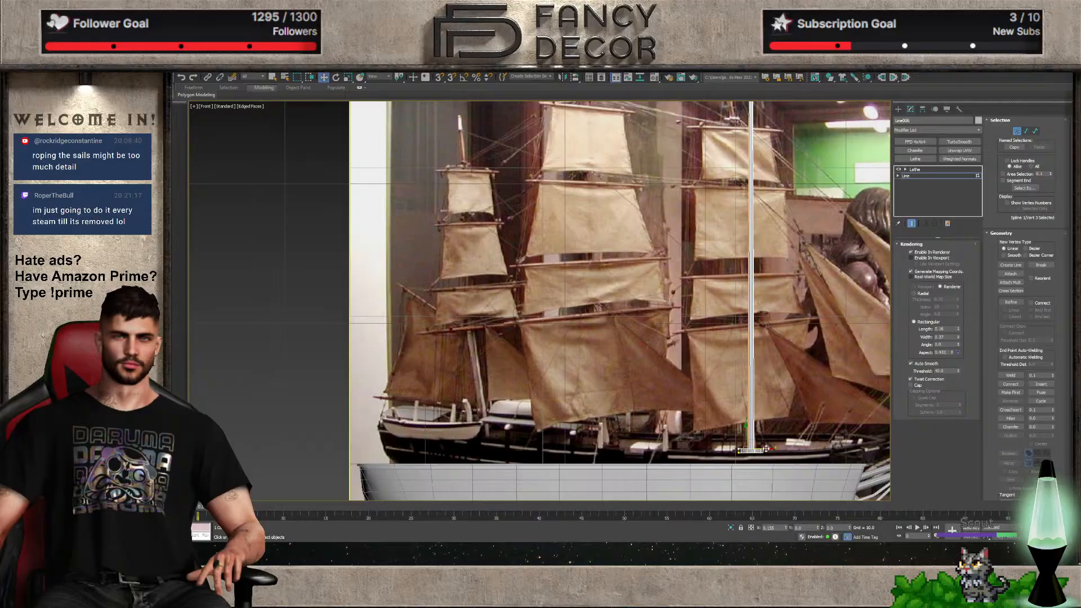
Move the profile vertices at the masthead slightly inward to make the top of the lathed mast thinner
{"action": "scroll", "coordinate": [759, 279], "scroll_direction": "down", "scroll_amount": 2}
{"action": "scroll", "coordinate": [691, 147], "scroll_direction": "up", "scroll_amount": 10}
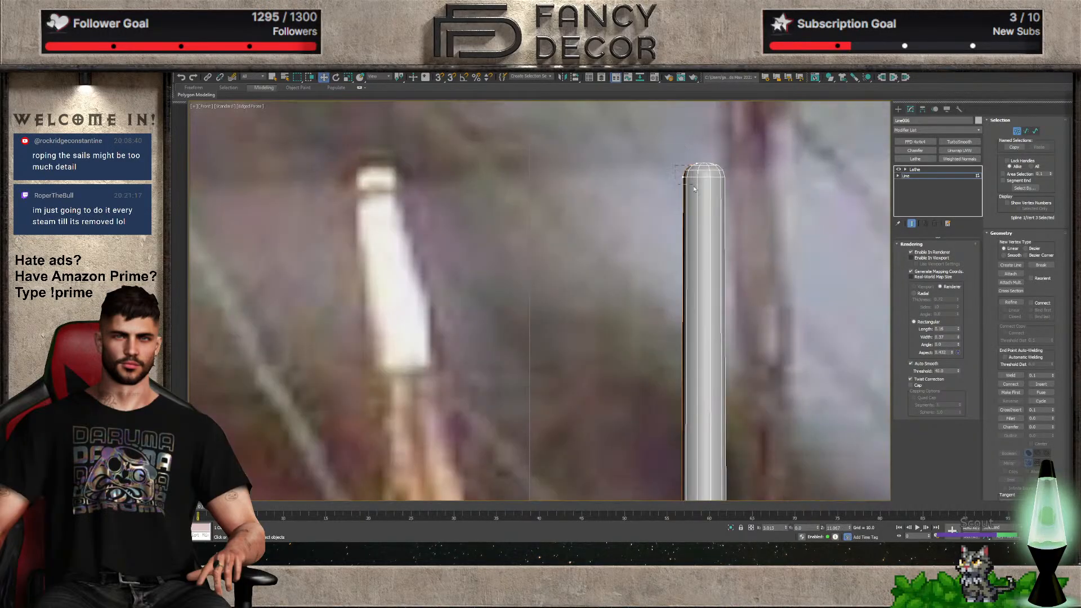
{"action": "mouse_move", "coordinate": [694, 189]}
{"action": "left_mouse_down"}
{"action": "mouse_move", "coordinate": [709, 177]}
{"action": "mouse_move", "coordinate": [691, 173]}
{"action": "left_mouse_up"}
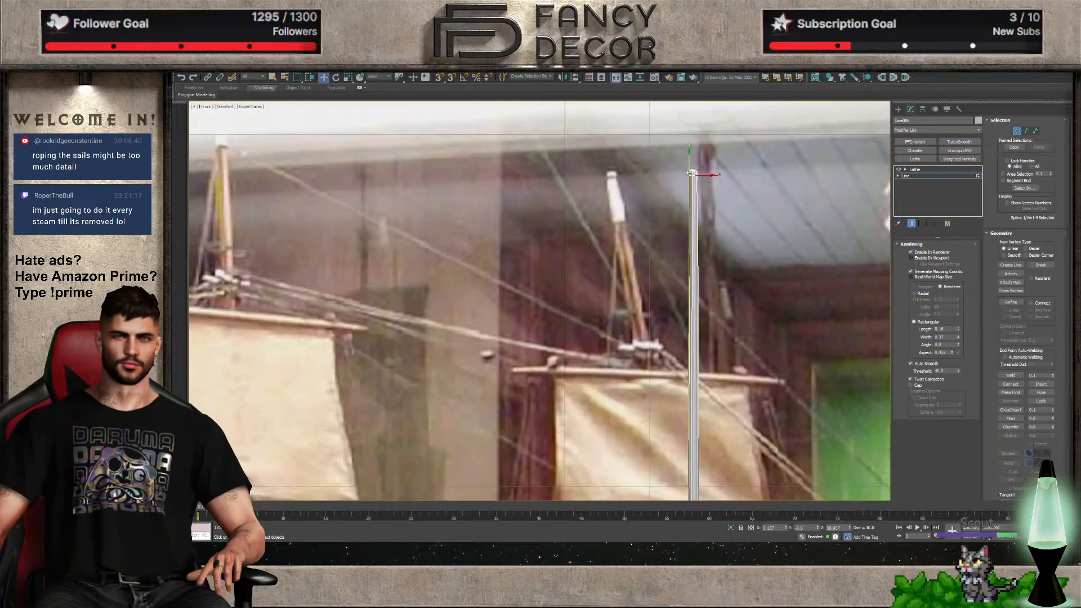
{"action": "key", "text": "1"}
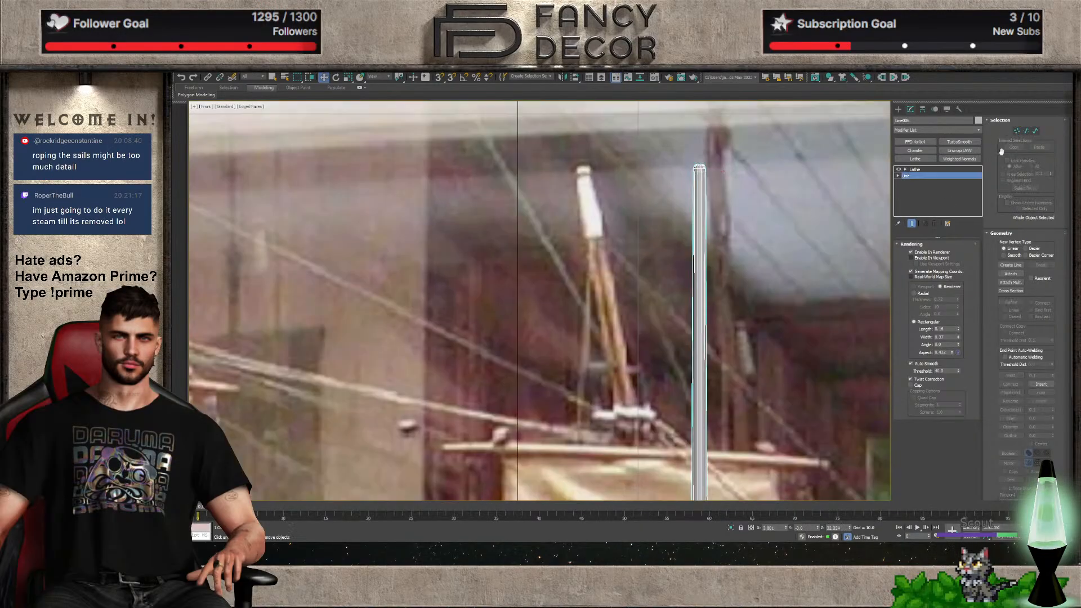
Examine the lathed foremast's profile from base disc to masthead against the masts in the reference photo
{"action": "scroll", "coordinate": [779, 284], "scroll_direction": "down", "scroll_amount": 5}
{"action": "scroll", "coordinate": [778, 285], "scroll_direction": "down", "scroll_amount": 3}
{"action": "scroll", "coordinate": [774, 345], "scroll_direction": "up", "scroll_amount": 7}
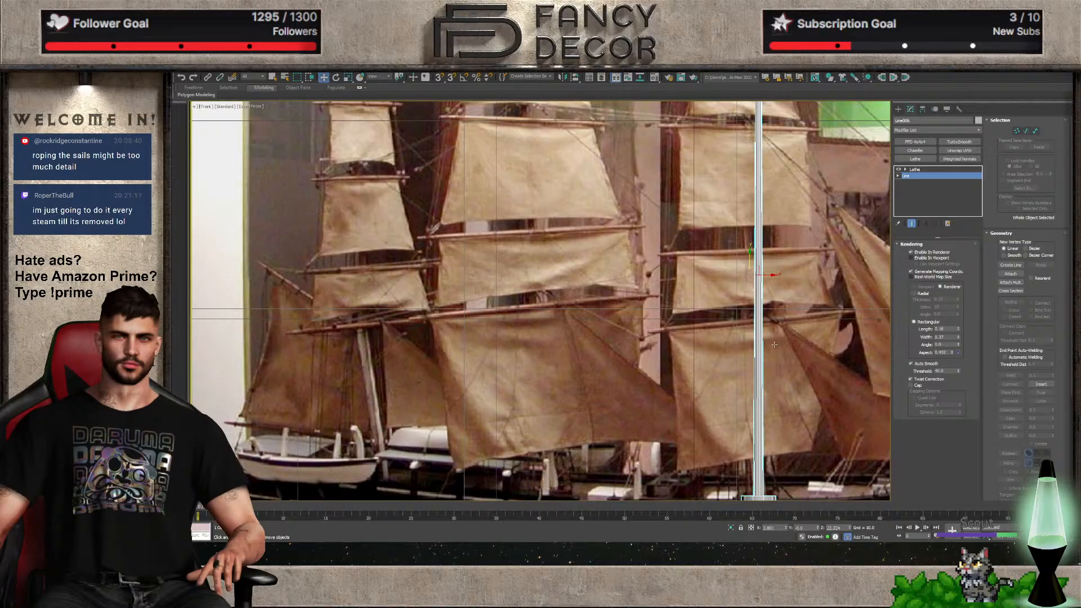
{"action": "left_click", "coordinate": [1017, 134]}
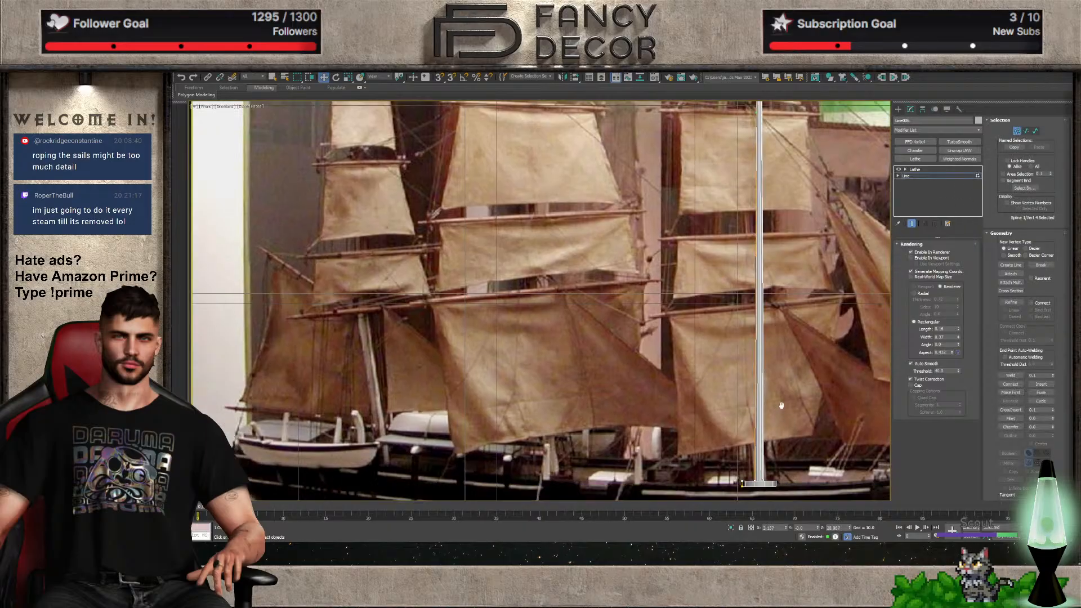
{"action": "scroll", "coordinate": [752, 420], "scroll_direction": "up", "scroll_amount": 6}
{"action": "left_click", "coordinate": [752, 420]}
{"action": "left_click", "coordinate": [748, 411]}
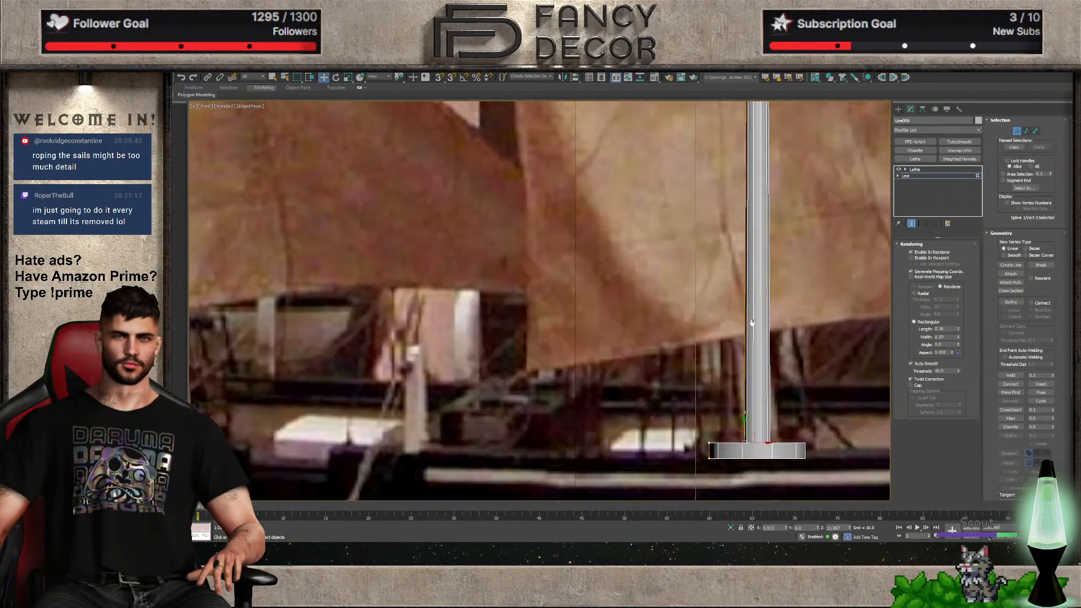
{"action": "scroll", "coordinate": [726, 360], "scroll_direction": "down", "scroll_amount": 4}
{"action": "middle_click_drag", "start_coordinate": [718, 314], "coordinate": [709, 484]}
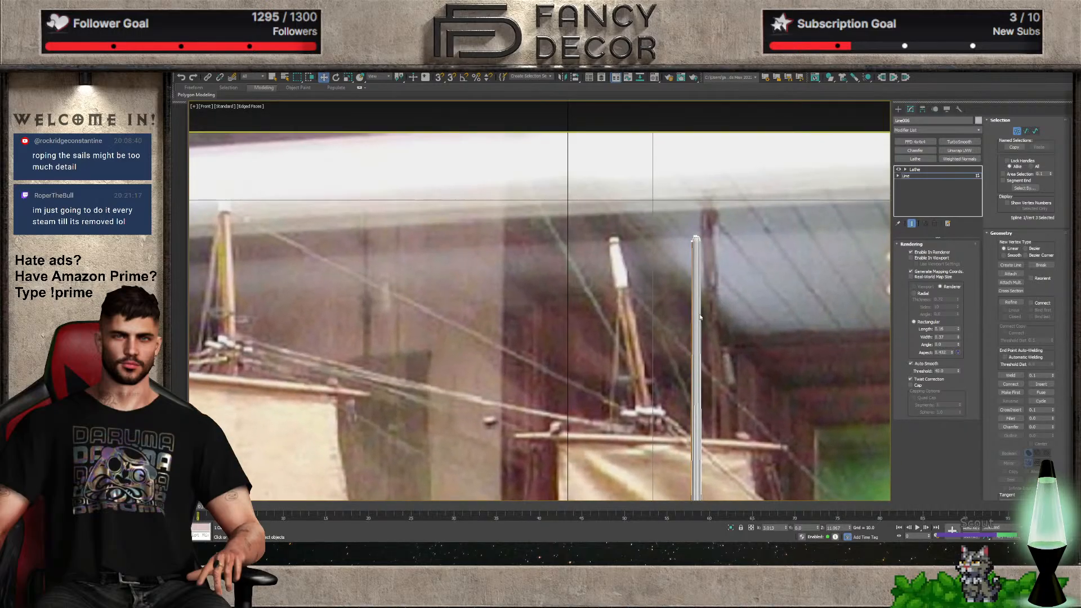
{"action": "scroll", "coordinate": [707, 233], "scroll_direction": "up", "scroll_amount": 4}
{"action": "left_click_drag", "start_coordinate": [690, 239], "coordinate": [713, 263]}
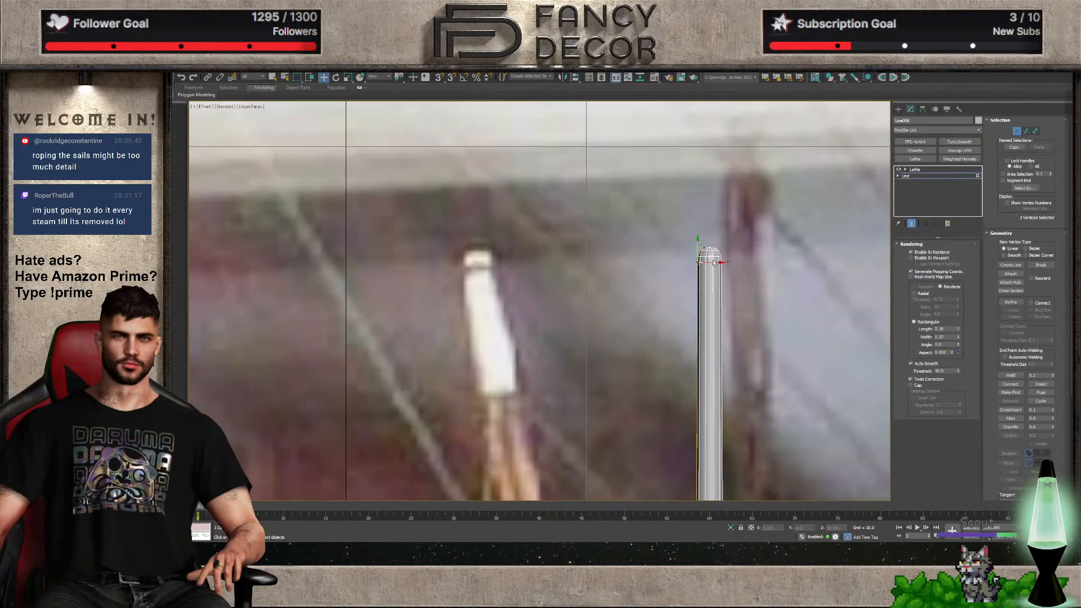
{"action": "scroll", "coordinate": [683, 207], "scroll_direction": "down", "scroll_amount": 8}
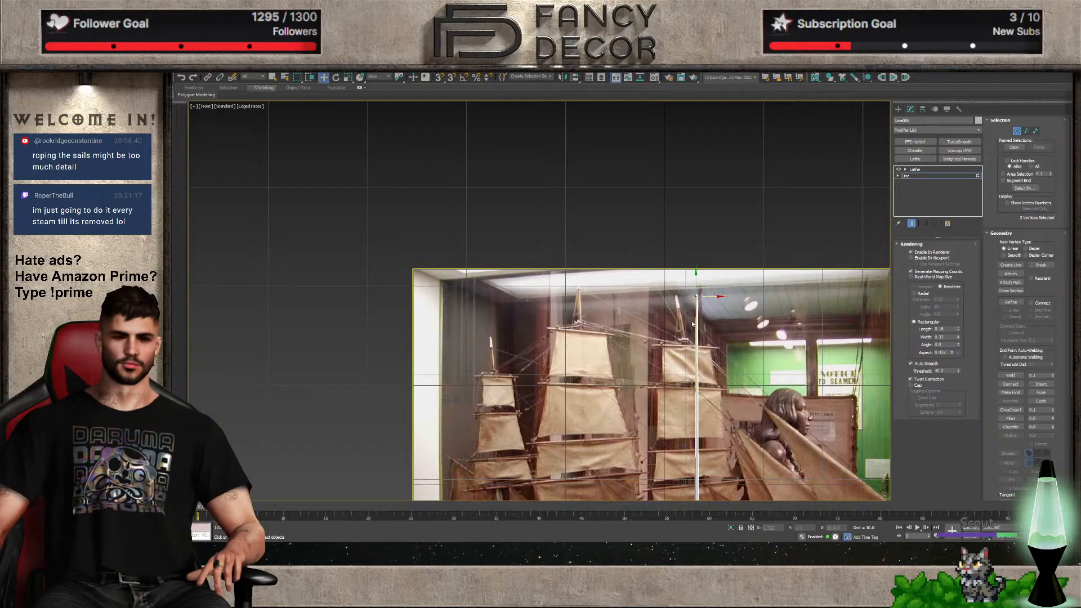
{"action": "scroll", "coordinate": [691, 379], "scroll_direction": "up", "scroll_amount": 4}
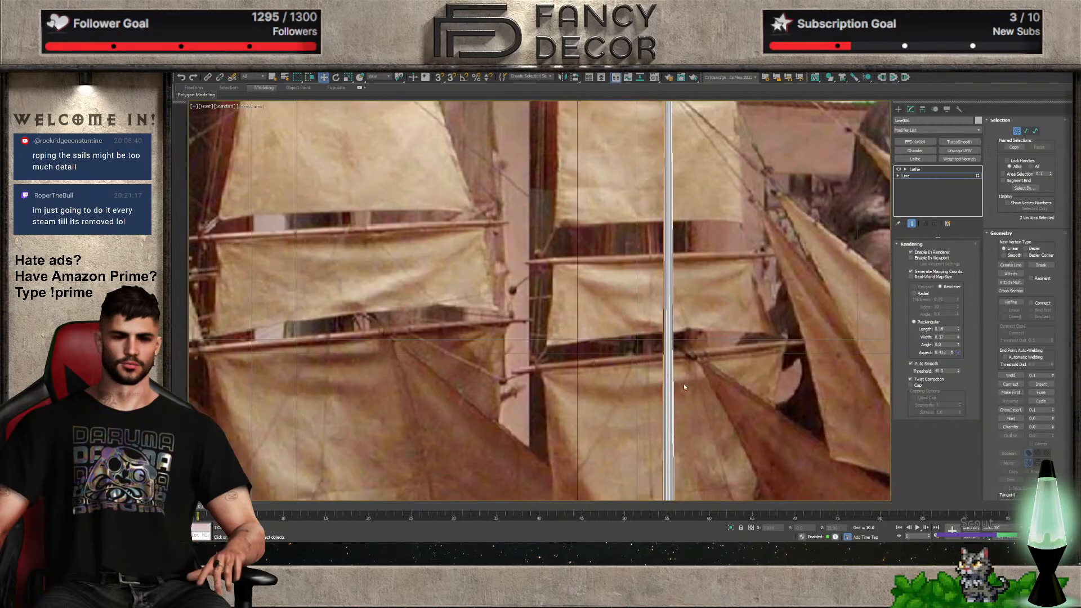
{"action": "scroll", "coordinate": [683, 384], "scroll_direction": "down", "scroll_amount": 5}
{"action": "scroll", "coordinate": [545, 376], "scroll_direction": "up", "scroll_amount": 3}
{"action": "scroll", "coordinate": [544, 375], "scroll_direction": "down", "scroll_amount": 3}
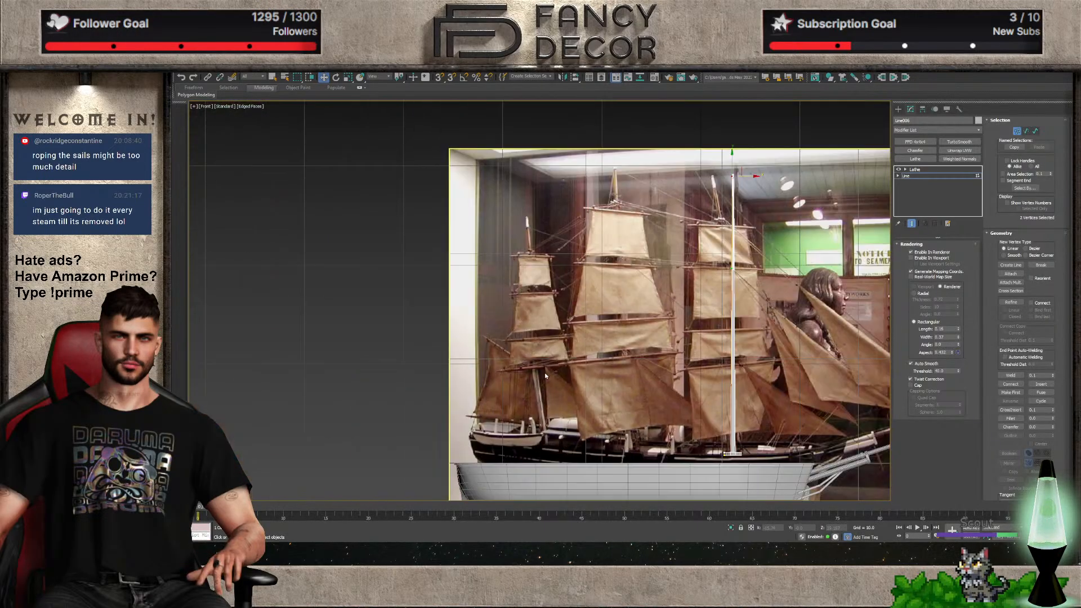
{"action": "scroll", "coordinate": [627, 414], "scroll_direction": "up", "scroll_amount": 4}
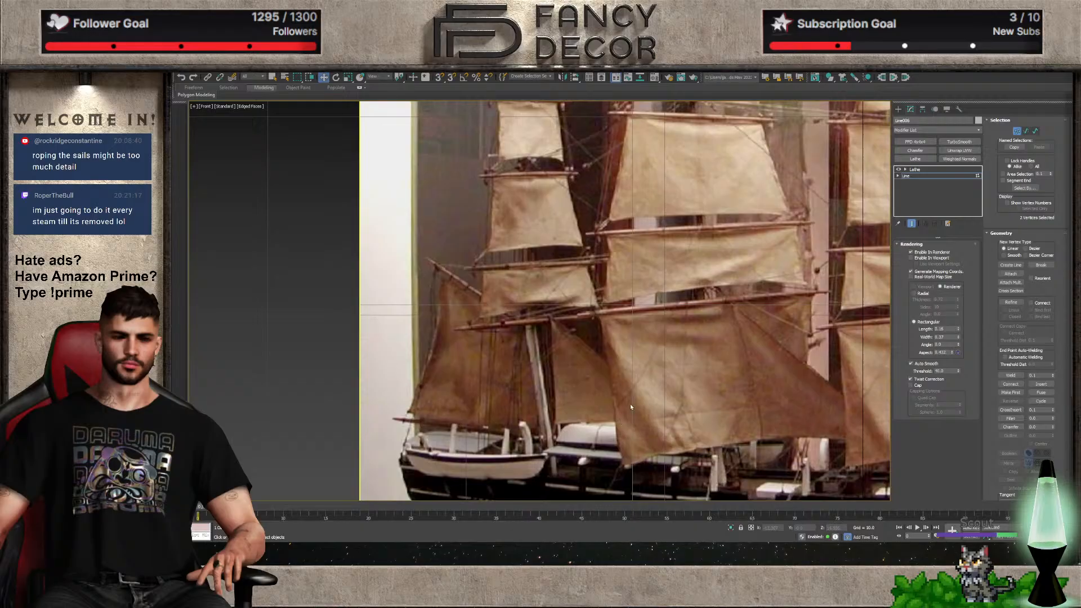
{"action": "scroll", "coordinate": [630, 405], "scroll_direction": "down", "scroll_amount": 3}
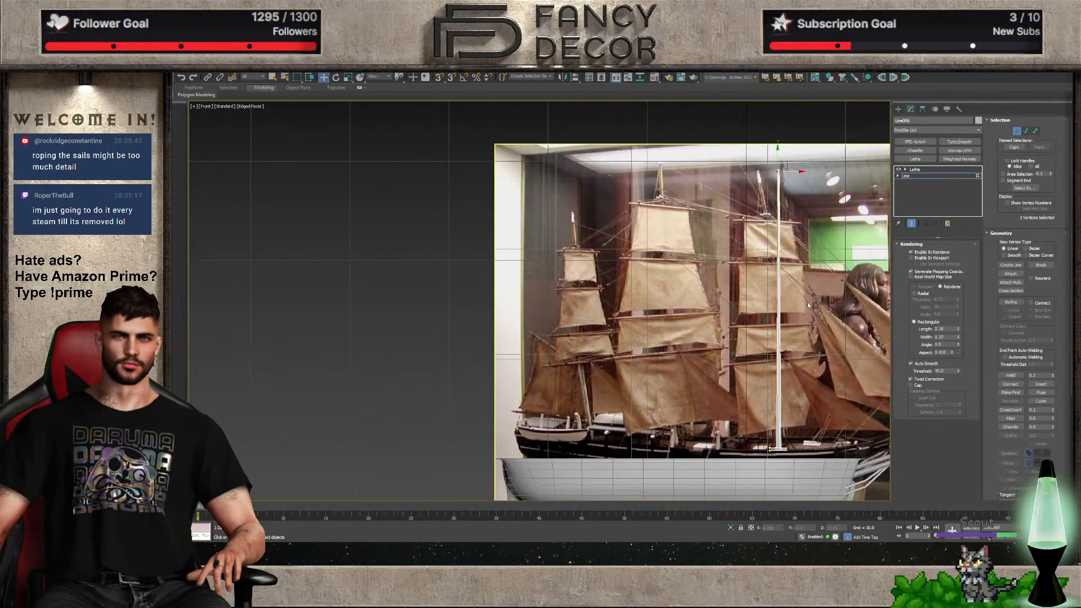
{"action": "scroll", "coordinate": [807, 305], "scroll_direction": "up", "scroll_amount": 5}
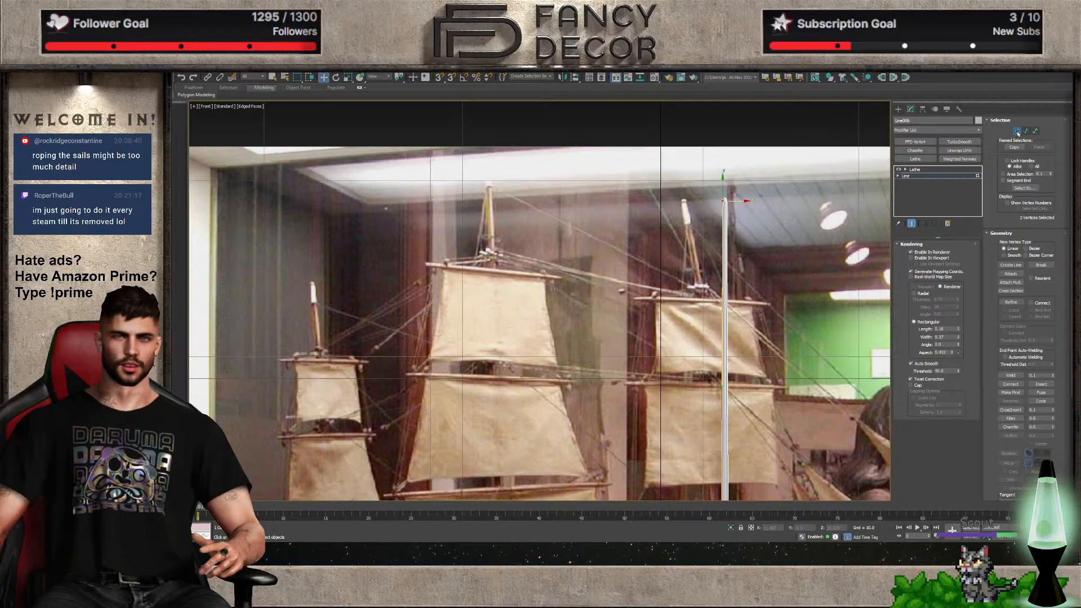
Turn on real-world map size for the Lathe and convert the foremast to an editable mesh
{"action": "left_click", "coordinate": [1018, 131]}
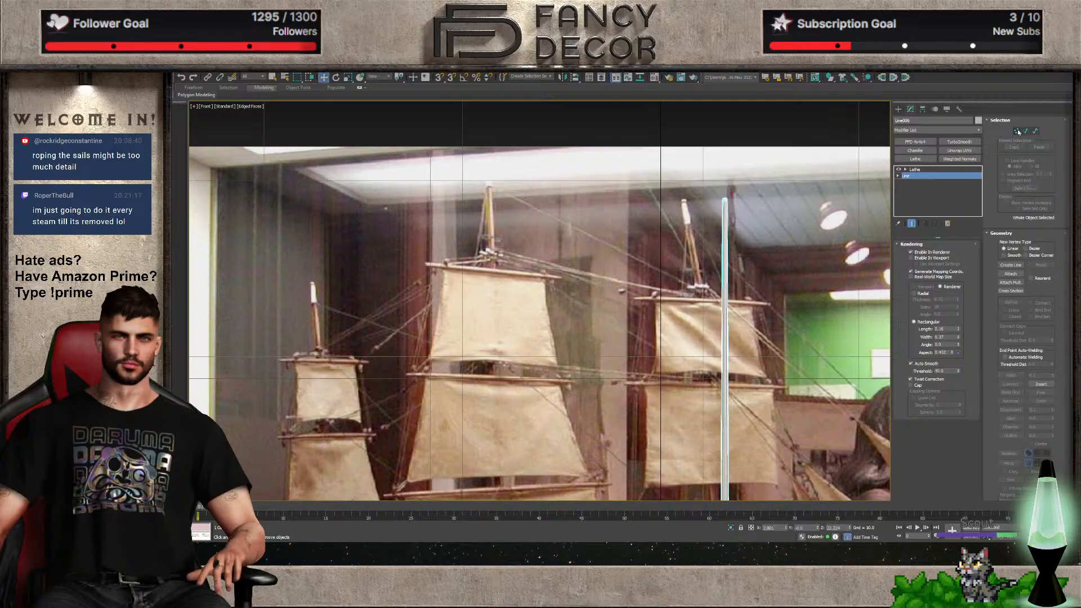
{"action": "left_click", "coordinate": [928, 170]}
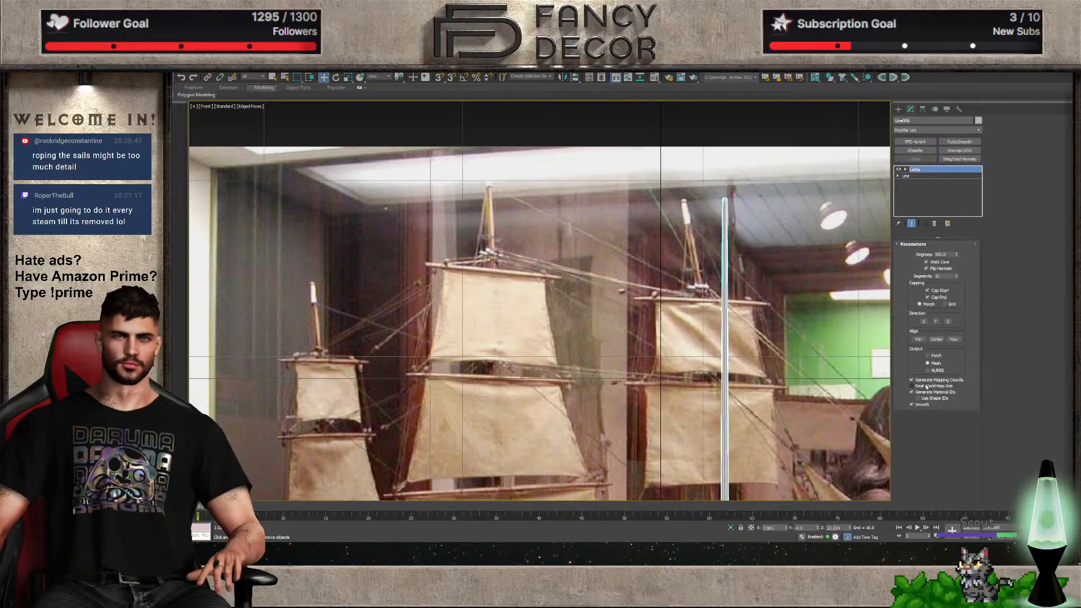
{"action": "left_click", "coordinate": [925, 386]}
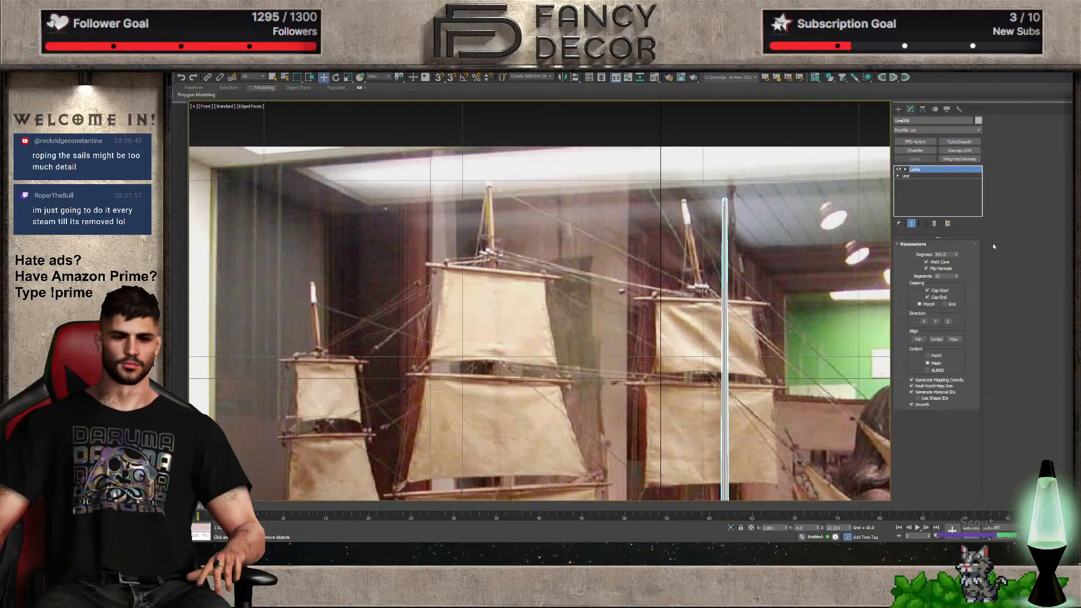
{"action": "scroll", "coordinate": [663, 330], "scroll_direction": "down", "scroll_amount": 5}
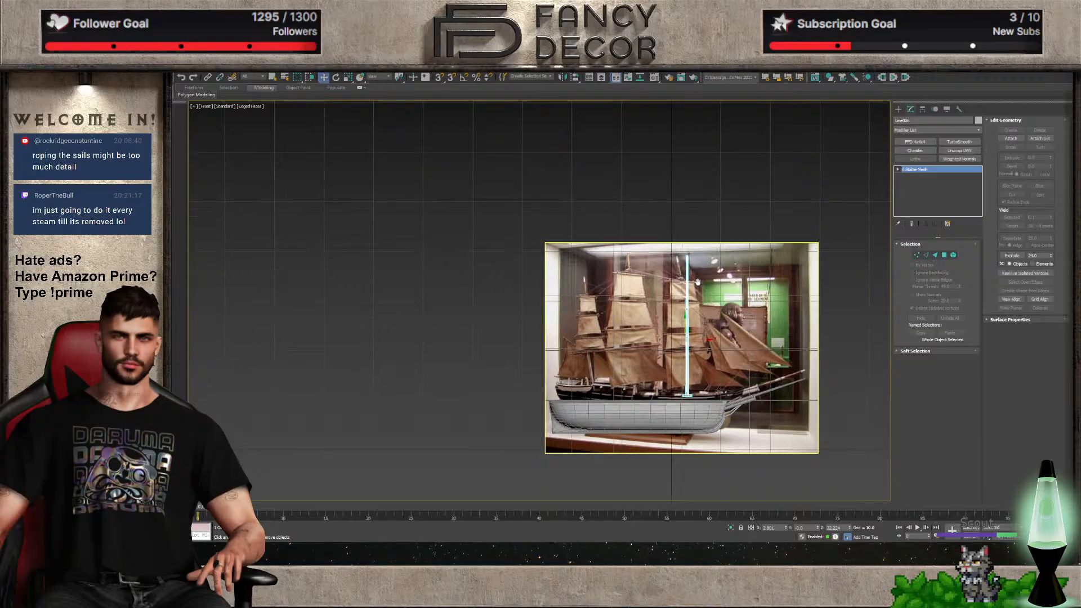
Lower the foremast until its base disc sits on the hull's deck
{"action": "scroll", "coordinate": [726, 315], "scroll_direction": "up", "scroll_amount": 6}
{"action": "scroll", "coordinate": [733, 304], "scroll_direction": "down", "scroll_amount": 5}
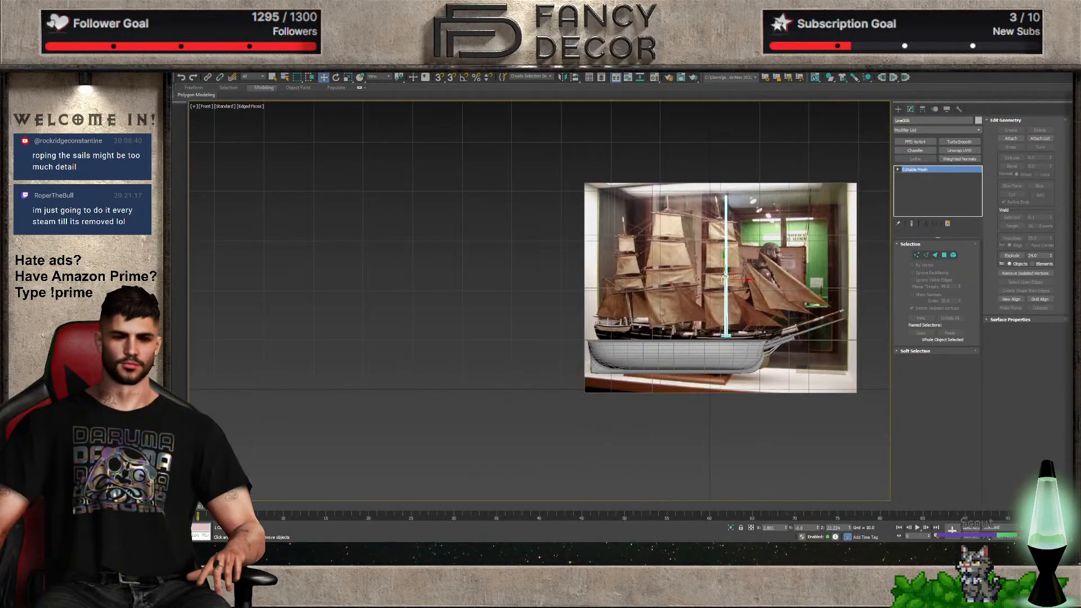
{"action": "scroll", "coordinate": [726, 285], "scroll_direction": "up", "scroll_amount": 4}
{"action": "mouse_move", "coordinate": [724, 290]}
{"action": "left_mouse_down"}
{"action": "mouse_move", "coordinate": [723, 278]}
{"action": "mouse_move", "coordinate": [724, 298]}
{"action": "left_mouse_up"}
{"action": "middle_click_drag", "start_coordinate": [723, 277], "coordinate": [729, 214], "text": "alt"}
{"action": "scroll", "coordinate": [730, 209], "scroll_direction": "up", "scroll_amount": 4}
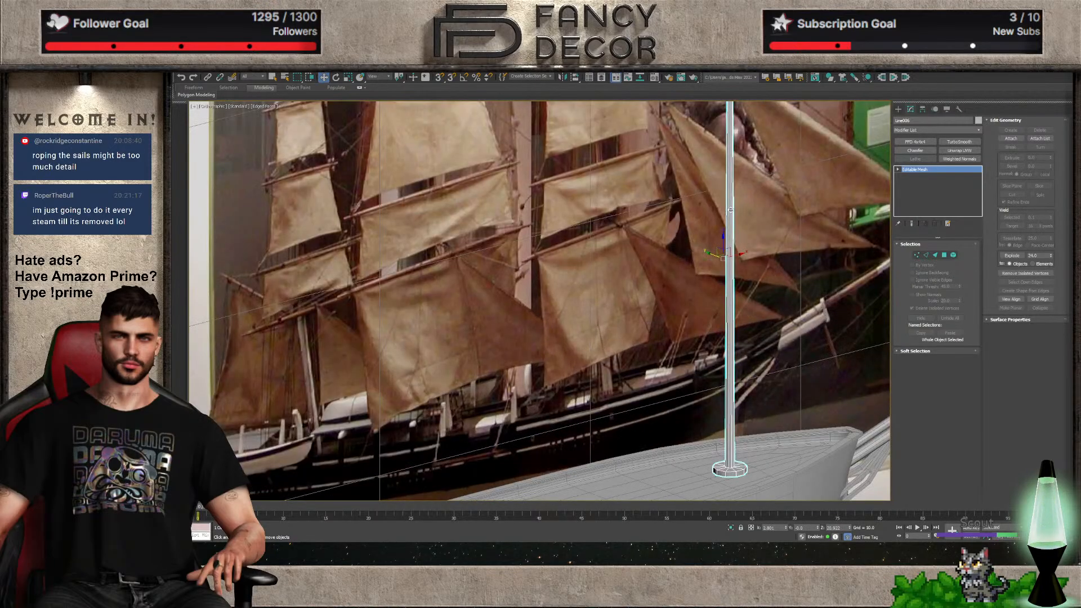
{"action": "left_click_drag", "start_coordinate": [722, 236], "coordinate": [725, 240]}
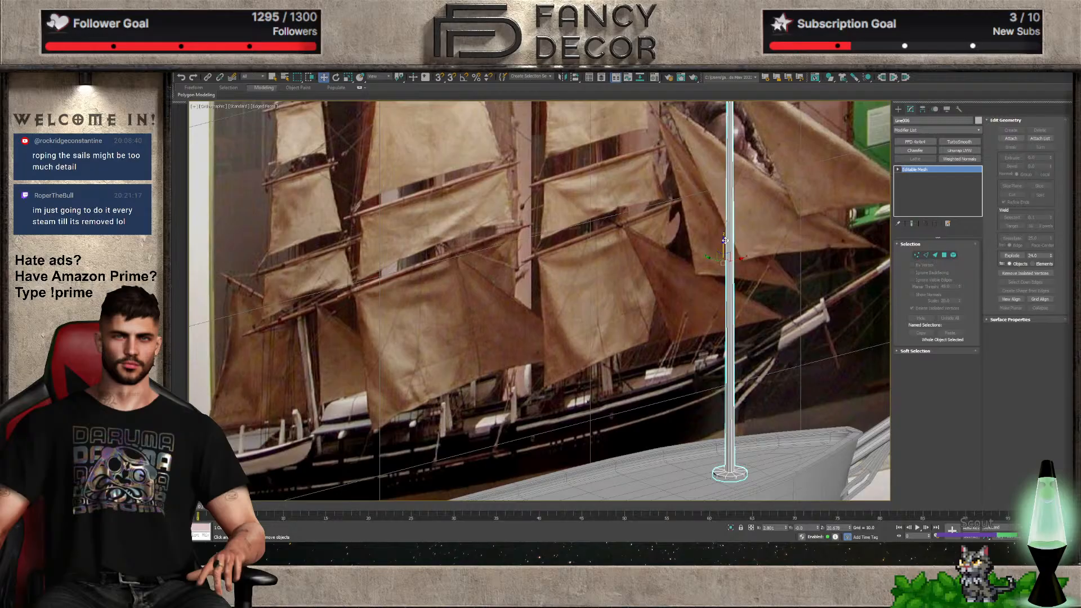
Move the foremast's top vertices slightly toward the stern so the mast leans like the one in the reference photo
{"action": "key", "text": "f"}
{"action": "middle_click_drag", "start_coordinate": [850, 232], "coordinate": [866, 266]}
{"action": "left_click", "coordinate": [916, 256]}
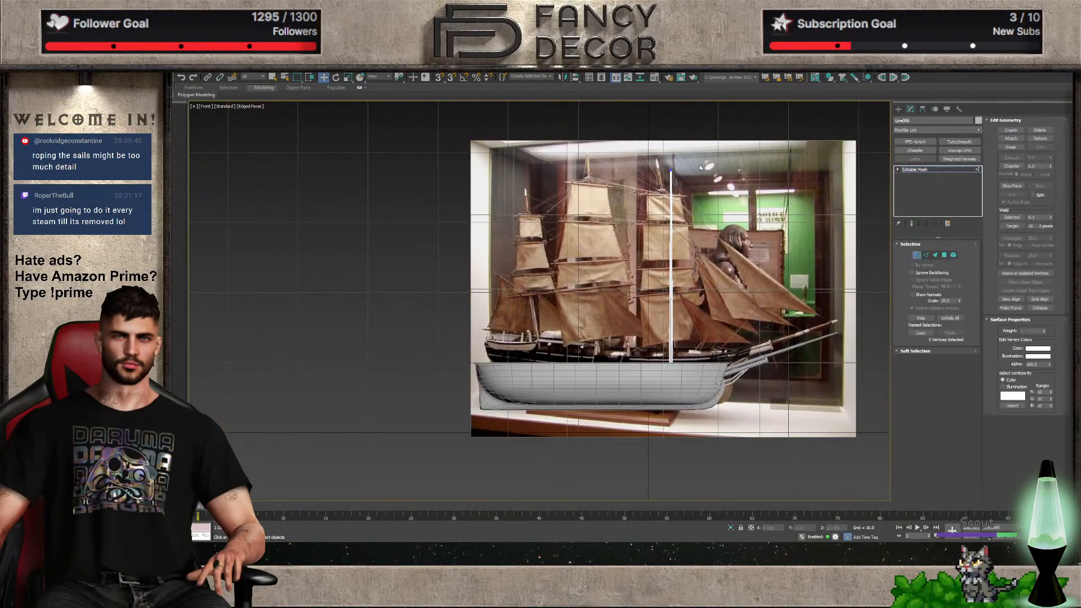
{"action": "mouse_move", "coordinate": [682, 176]}
{"action": "left_mouse_down"}
{"action": "mouse_move", "coordinate": [662, 160]}
{"action": "mouse_move", "coordinate": [670, 176]}
{"action": "left_mouse_up"}
{"action": "scroll", "coordinate": [670, 162], "scroll_direction": "up", "scroll_amount": 3}
{"action": "scroll", "coordinate": [785, 400], "scroll_direction": "down", "scroll_amount": 5}
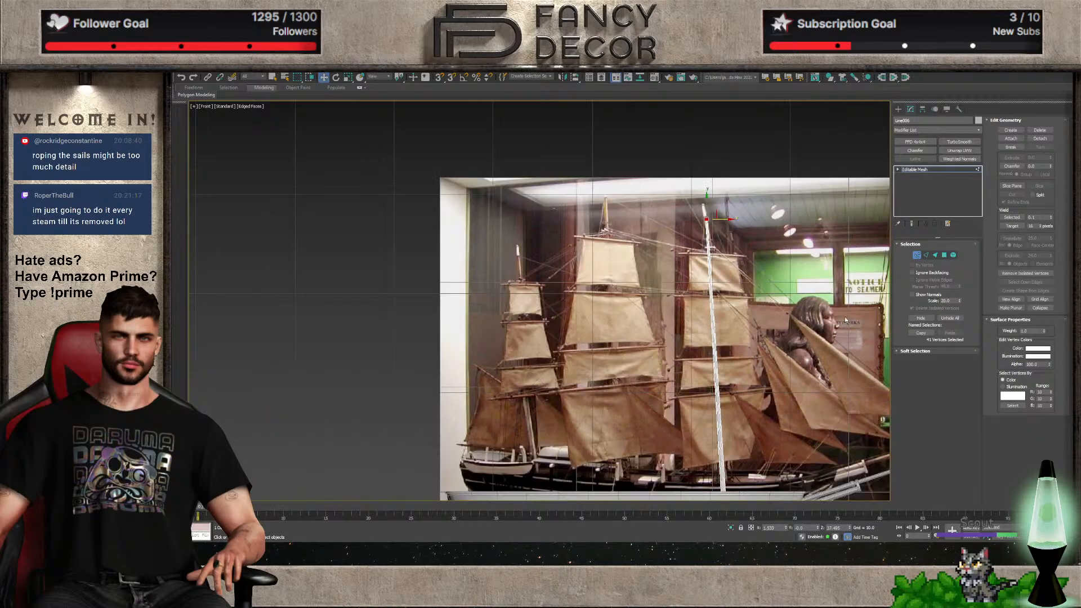
{"action": "left_click", "coordinate": [916, 255]}
Set the reference photo plane's length and width segments to 1 and hide the viewport grid
{"action": "left_click", "coordinate": [689, 244]}
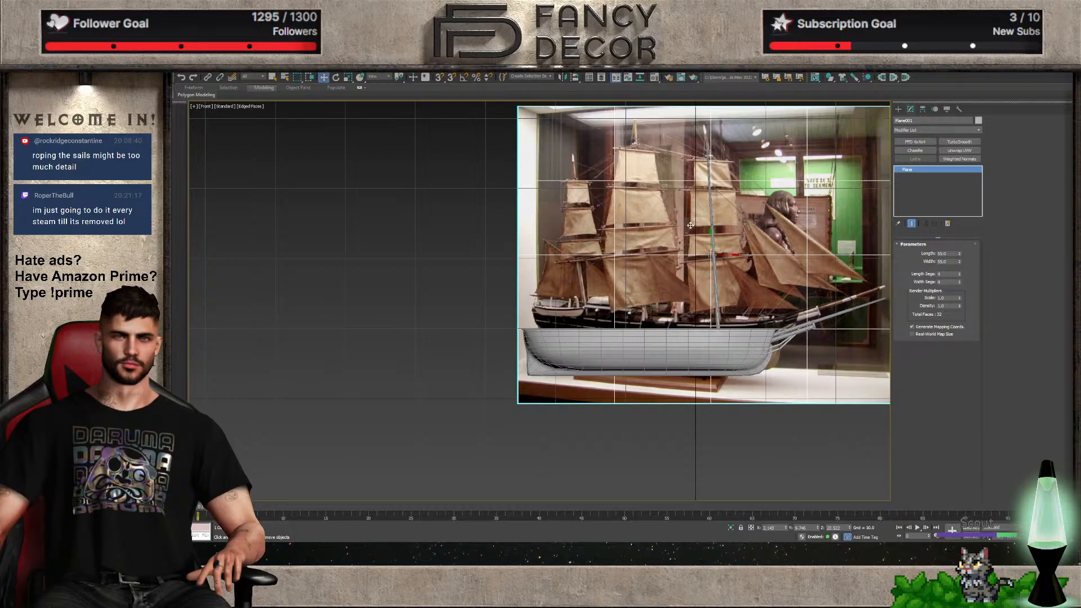
{"action": "middle_click_drag", "start_coordinate": [690, 225], "coordinate": [675, 318]}
{"action": "double_click", "coordinate": [948, 273]}
{"action": "type", "text": "1"}
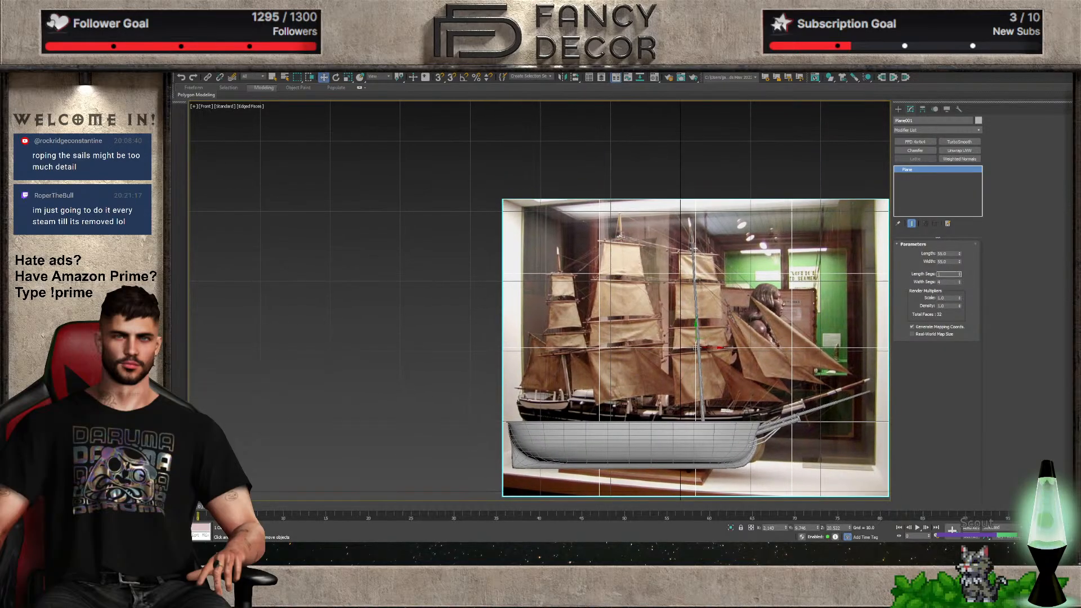
{"action": "key", "text": "Tab"}
{"action": "type", "text": "1"}
{"action": "key", "text": "Return"}
{"action": "middle_click_drag", "start_coordinate": [739, 382], "coordinate": [708, 350]}
{"action": "key", "text": "g"}
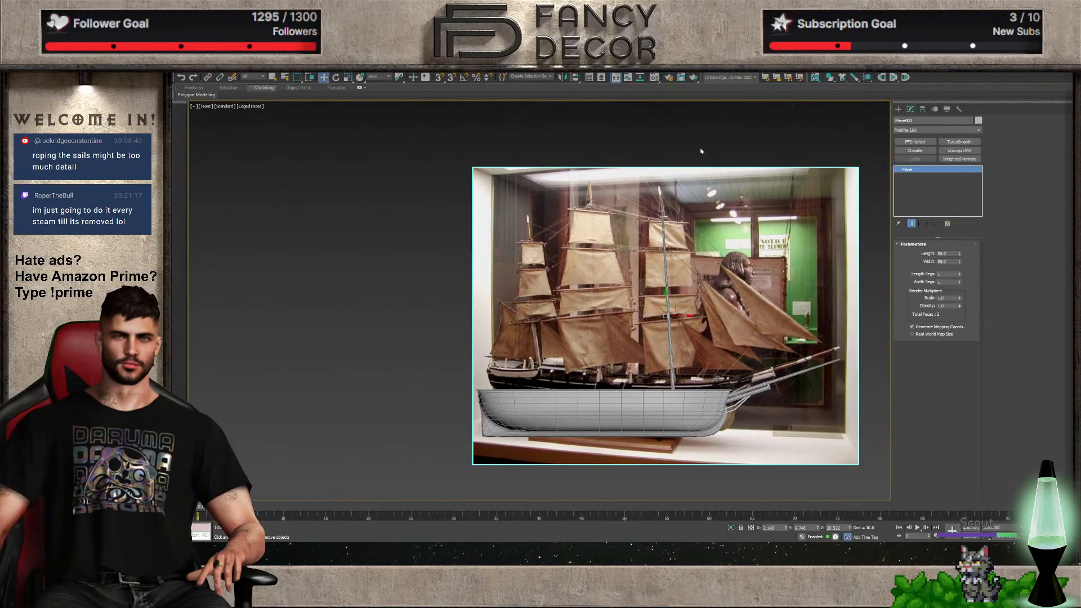
Shift the reference photo plane slightly toward the bow to line up the photo's foremast with the modelled mast
{"action": "scroll", "coordinate": [679, 305], "scroll_direction": "up", "scroll_amount": 5}
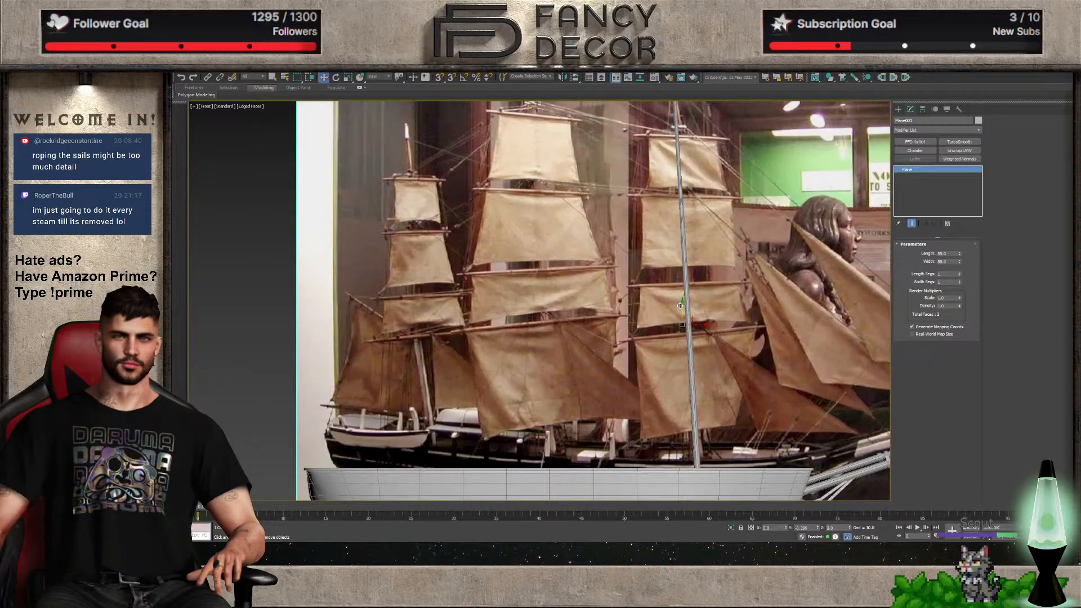
{"action": "middle_click_drag", "start_coordinate": [679, 305], "coordinate": [636, 328]}
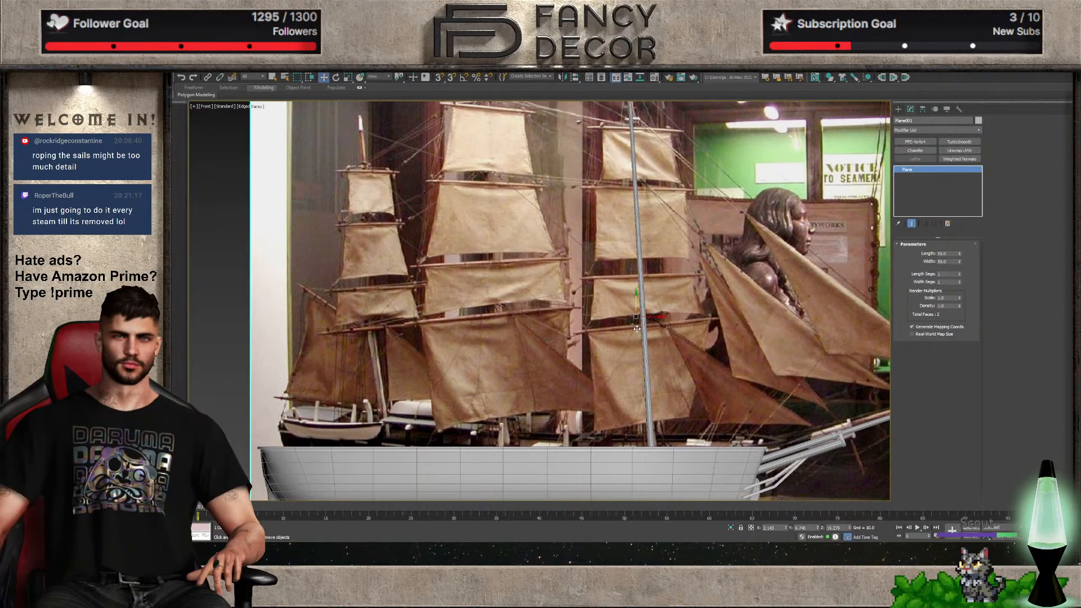
{"action": "left_click_drag", "start_coordinate": [654, 317], "coordinate": [655, 327]}
{"action": "scroll", "coordinate": [660, 310], "scroll_direction": "down", "scroll_amount": 3}
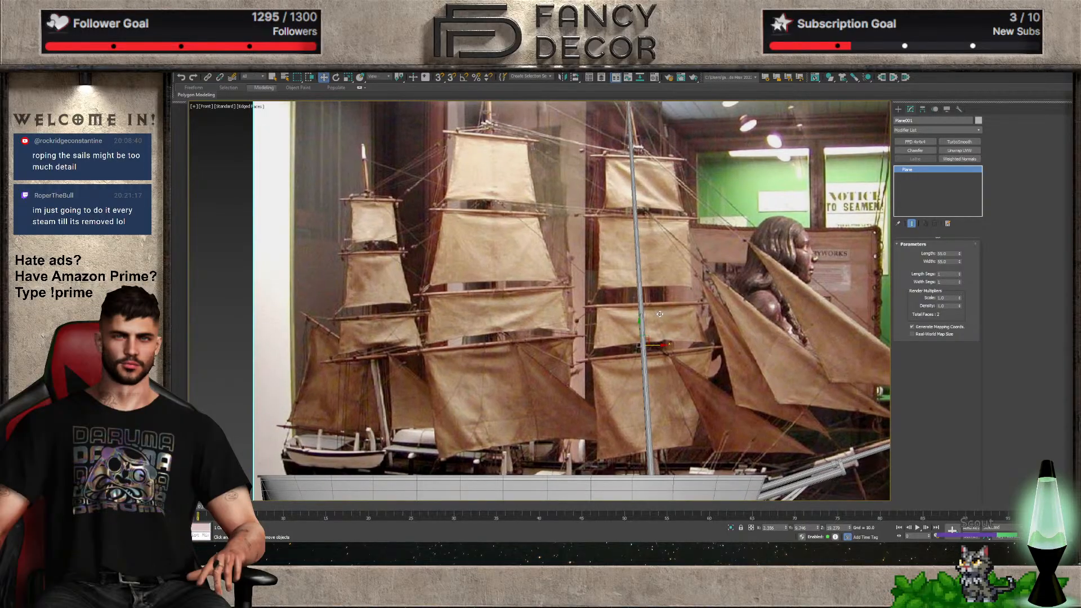
Nudge the foremast's base vertices slightly toward the bow and convert the mast to an editable poly
{"action": "left_click", "coordinate": [646, 409]}
{"action": "left_click", "coordinate": [916, 255]}
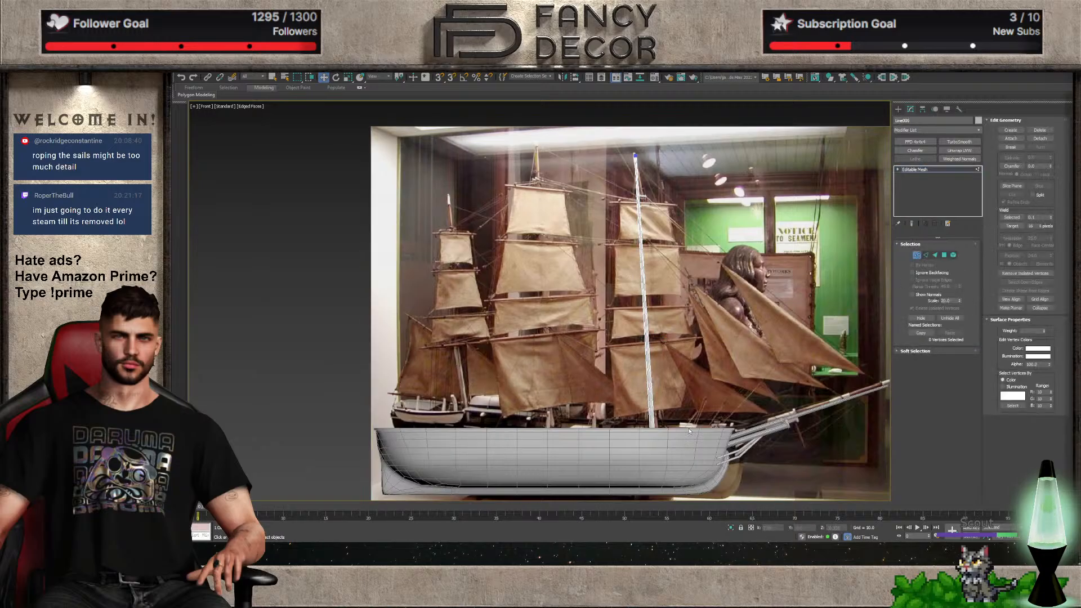
{"action": "left_click_drag", "start_coordinate": [671, 433], "coordinate": [674, 433]}
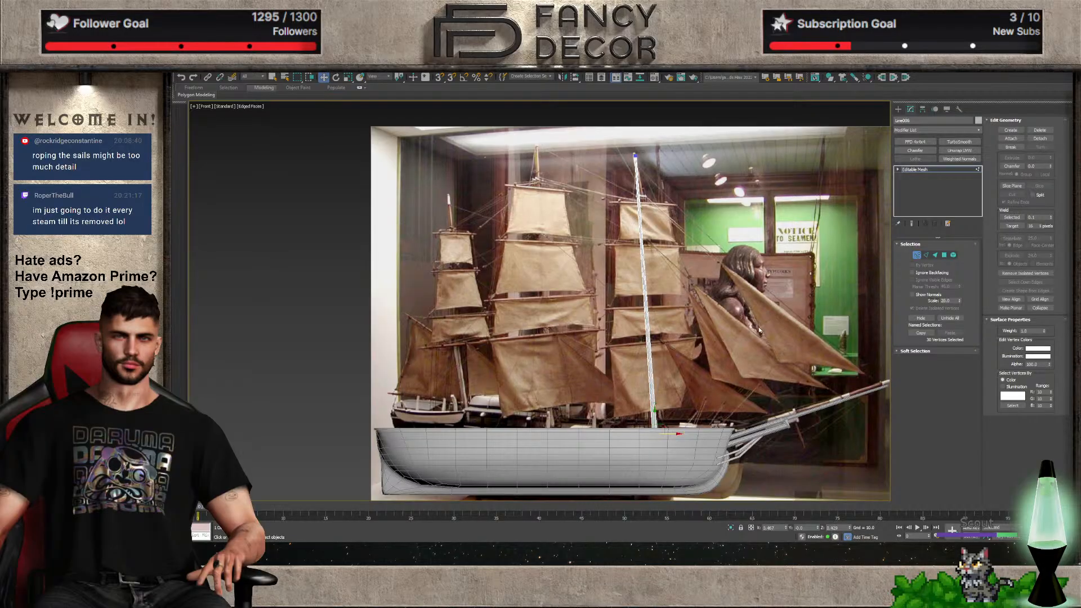
{"action": "left_click", "coordinate": [914, 254]}
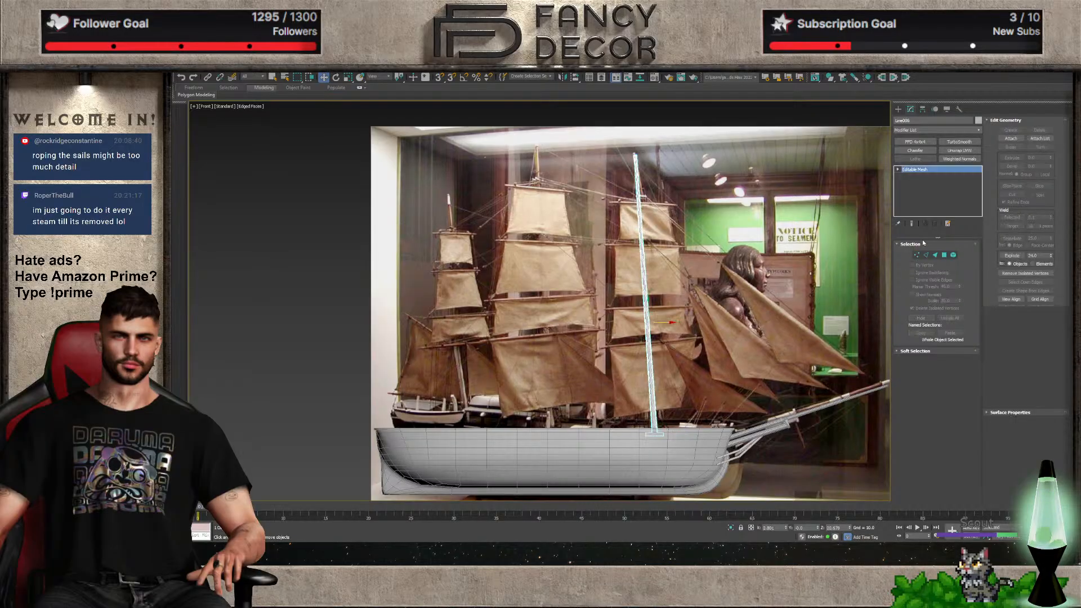
{"action": "left_click", "coordinate": [967, 402]}
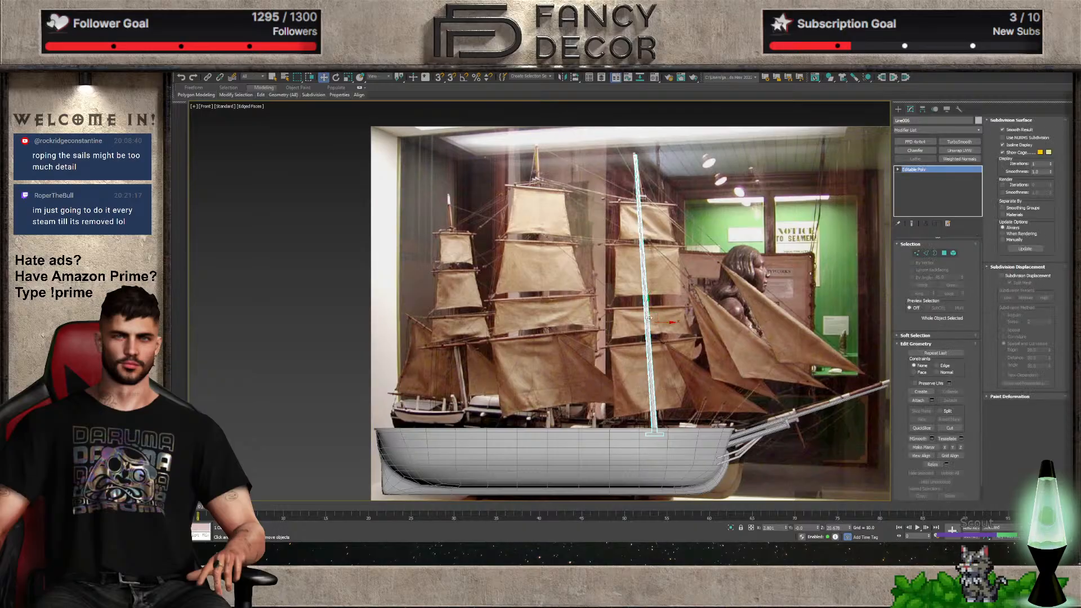
Copy the foremast to the mainmast position and move the copy's masthead vertices to match the taller mast in the photo
{"action": "mouse_move", "coordinate": [649, 318]}
{"action": "left_mouse_down", "text": "shift"}
{"action": "mouse_move", "coordinate": [537, 320]}
{"action": "mouse_move", "coordinate": [565, 319]}
{"action": "left_mouse_up", "text": "shift"}
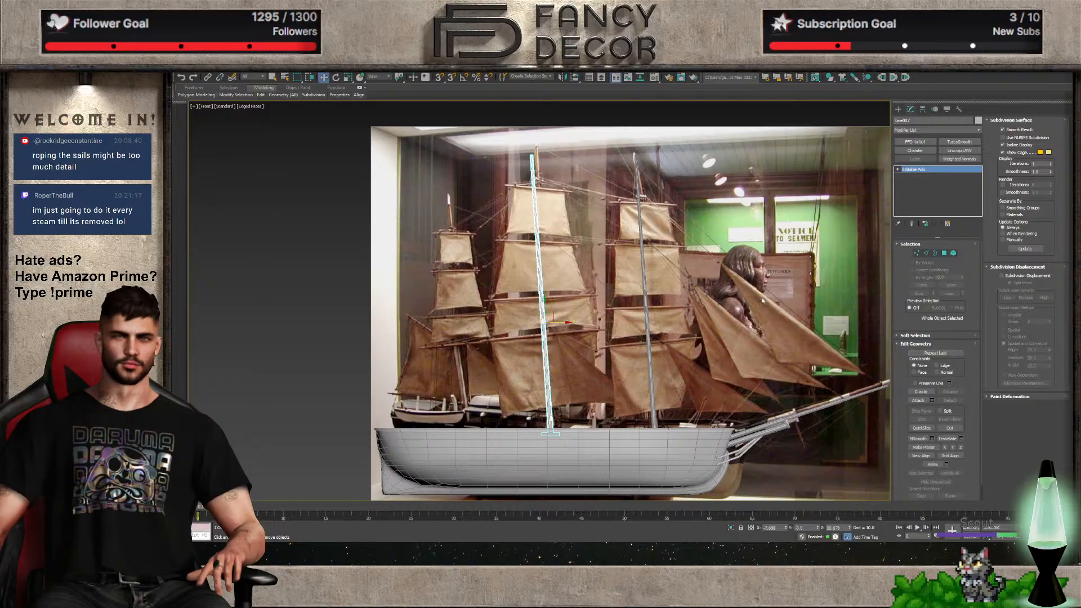
{"action": "left_click", "coordinate": [914, 253]}
{"action": "left_click_drag", "start_coordinate": [556, 138], "coordinate": [533, 126]}
{"action": "left_click", "coordinate": [597, 396]}
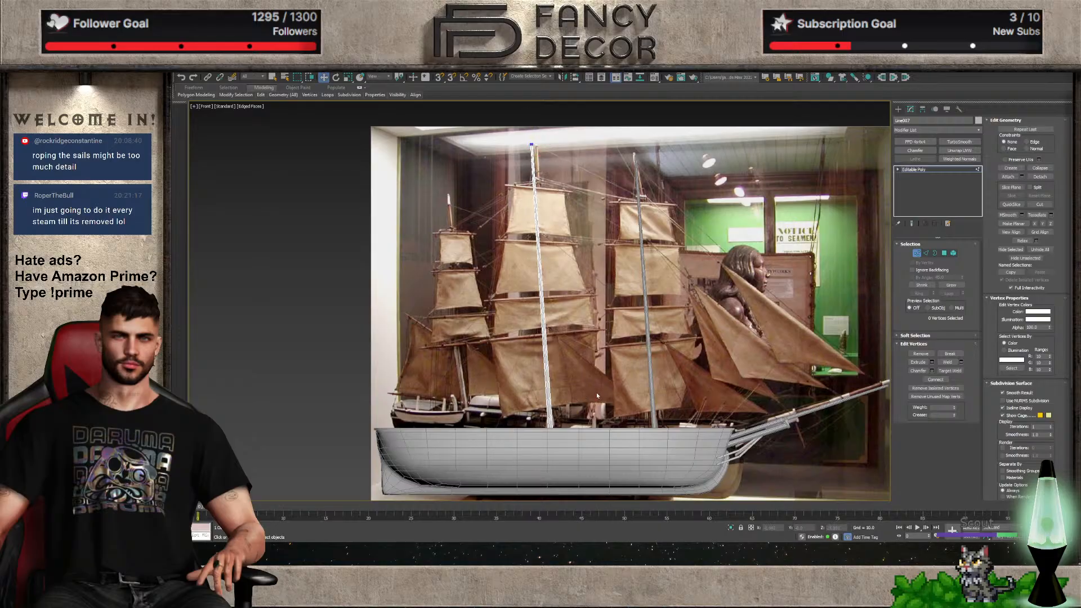
{"action": "left_click_drag", "start_coordinate": [504, 150], "coordinate": [552, 145]}
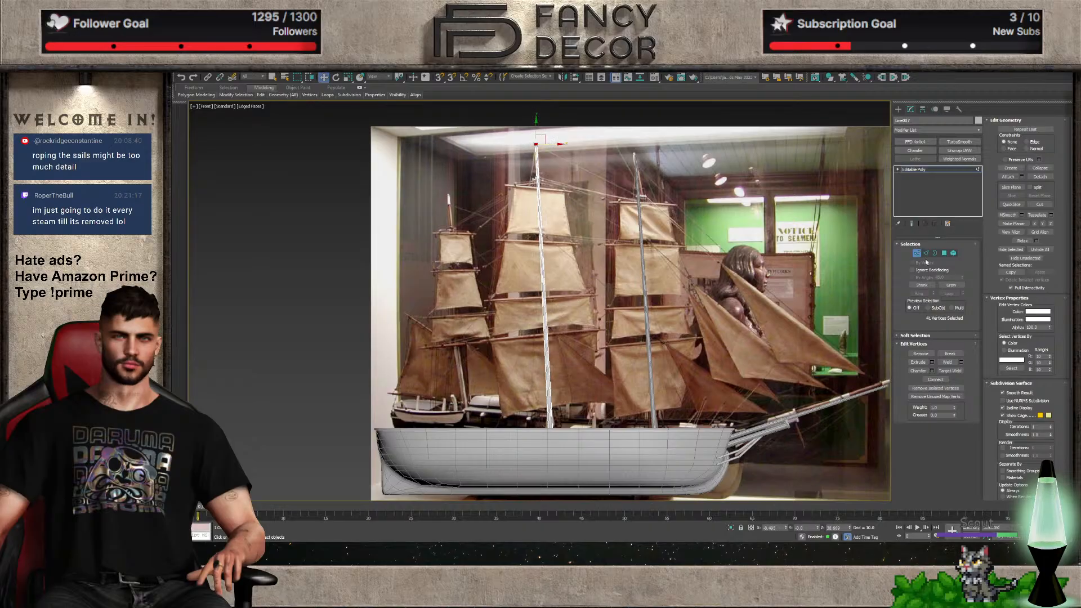
{"action": "left_click", "coordinate": [916, 253]}
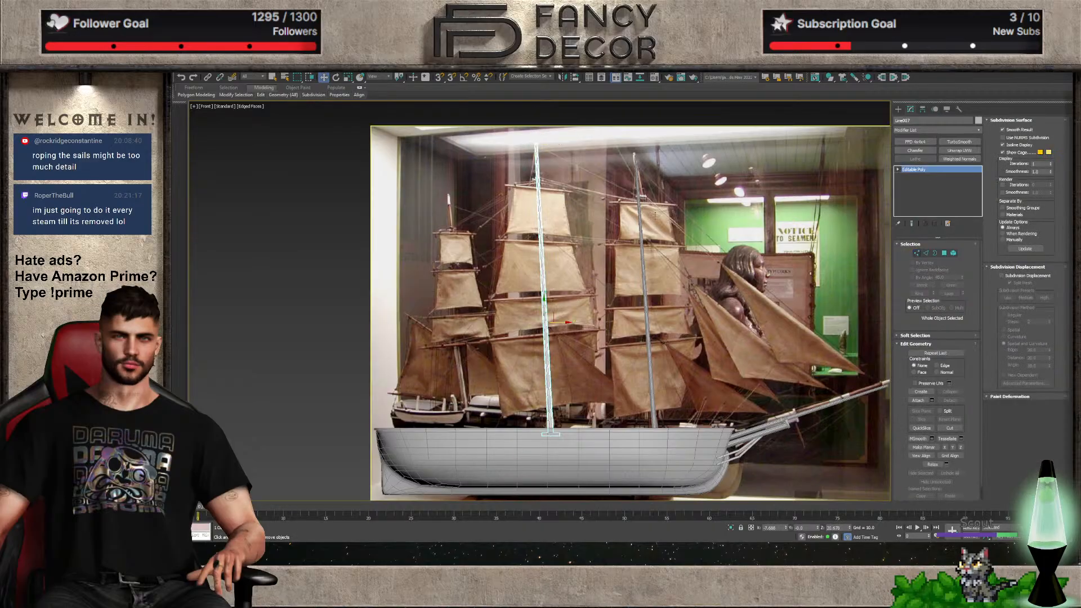
Examine the foremast and mainmast against the masts, yards and sails in the reference photo
{"action": "scroll", "coordinate": [646, 269], "scroll_direction": "up", "scroll_amount": 10}
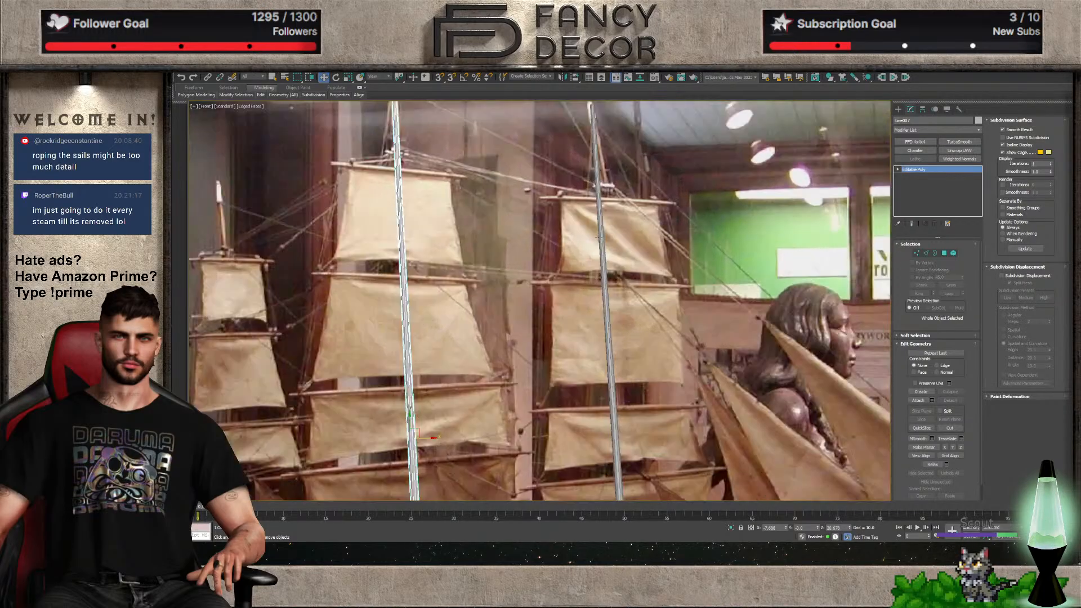
{"action": "scroll", "coordinate": [605, 202], "scroll_direction": "down", "scroll_amount": 5}
{"action": "scroll", "coordinate": [561, 233], "scroll_direction": "up", "scroll_amount": 6}
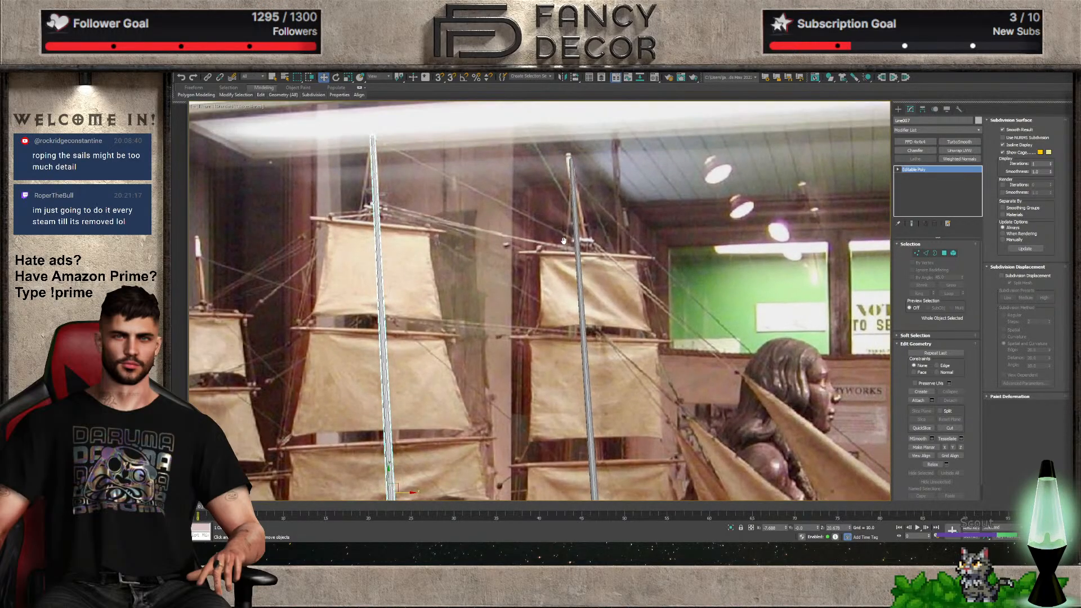
{"action": "scroll", "coordinate": [561, 233], "scroll_direction": "down", "scroll_amount": 5}
{"action": "scroll", "coordinate": [643, 238], "scroll_direction": "up", "scroll_amount": 4}
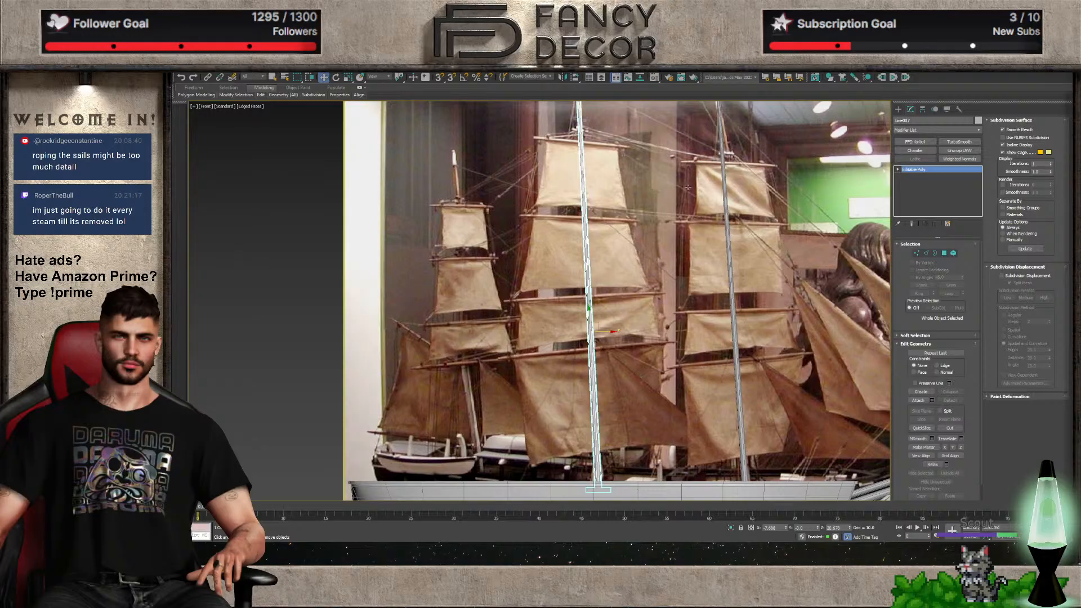
{"action": "middle_click_drag", "start_coordinate": [643, 238], "coordinate": [628, 215]}
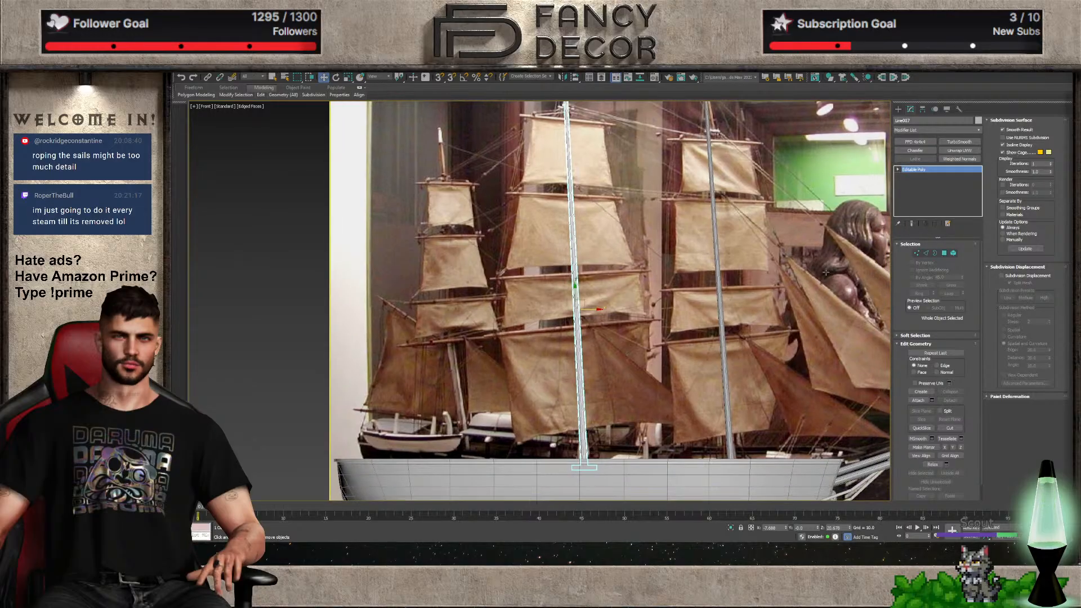
{"action": "key", "text": "2"}
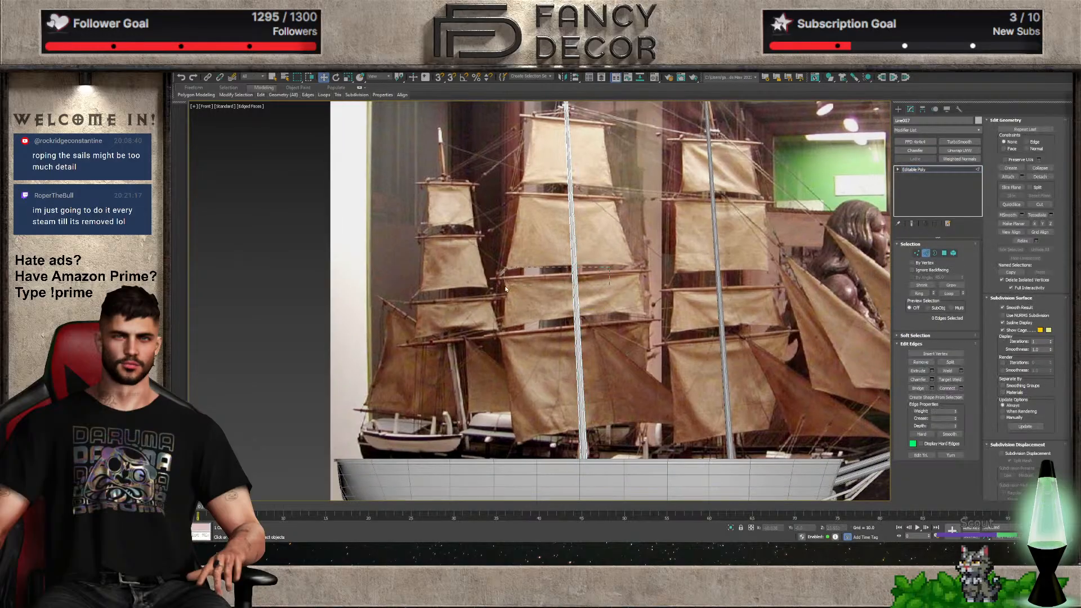
{"action": "left_click", "coordinate": [759, 345]}
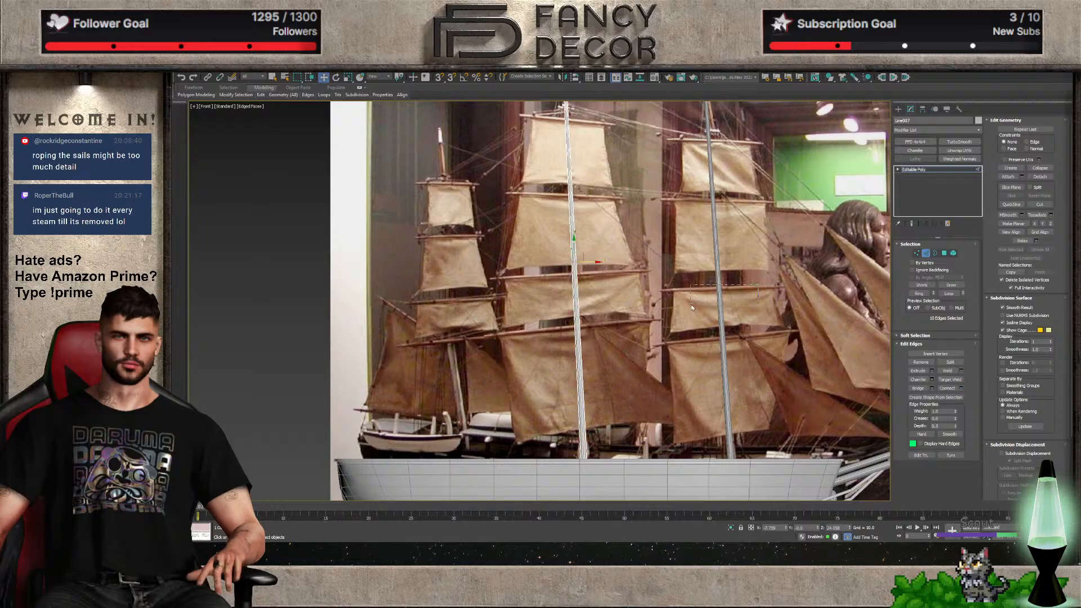
{"action": "key", "text": "2"}
{"action": "left_click", "coordinate": [721, 315]}
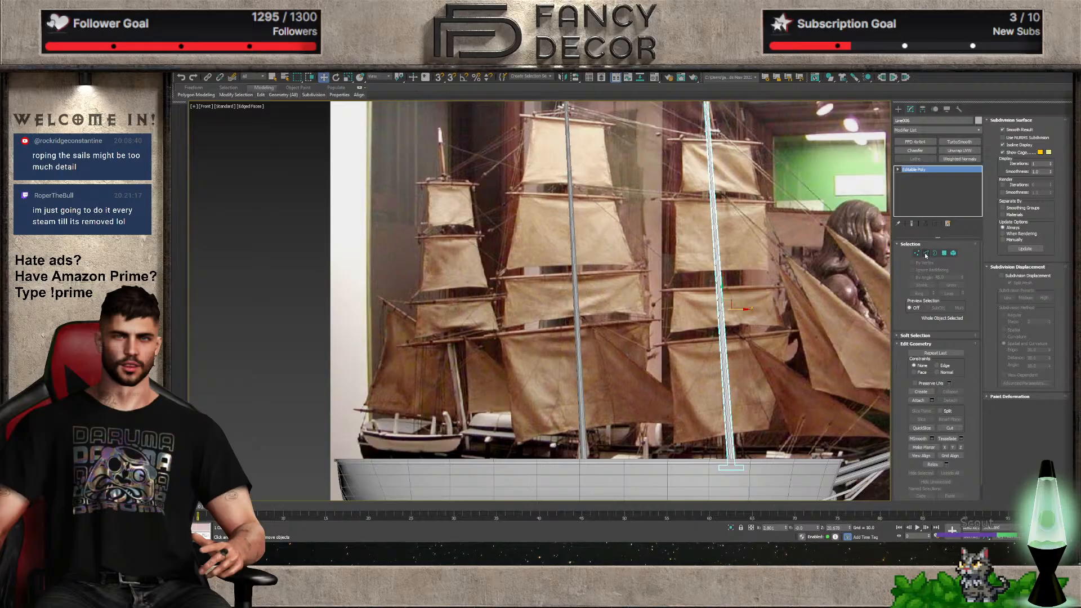
{"action": "key", "text": "2"}
{"action": "left_click", "coordinate": [927, 253]}
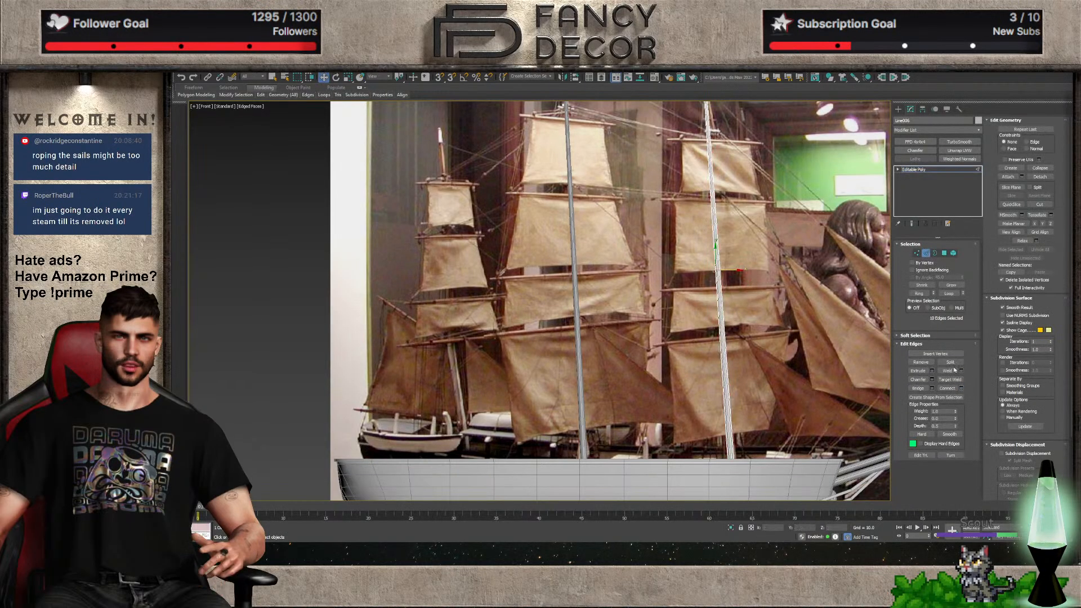
{"action": "left_click", "coordinate": [929, 252]}
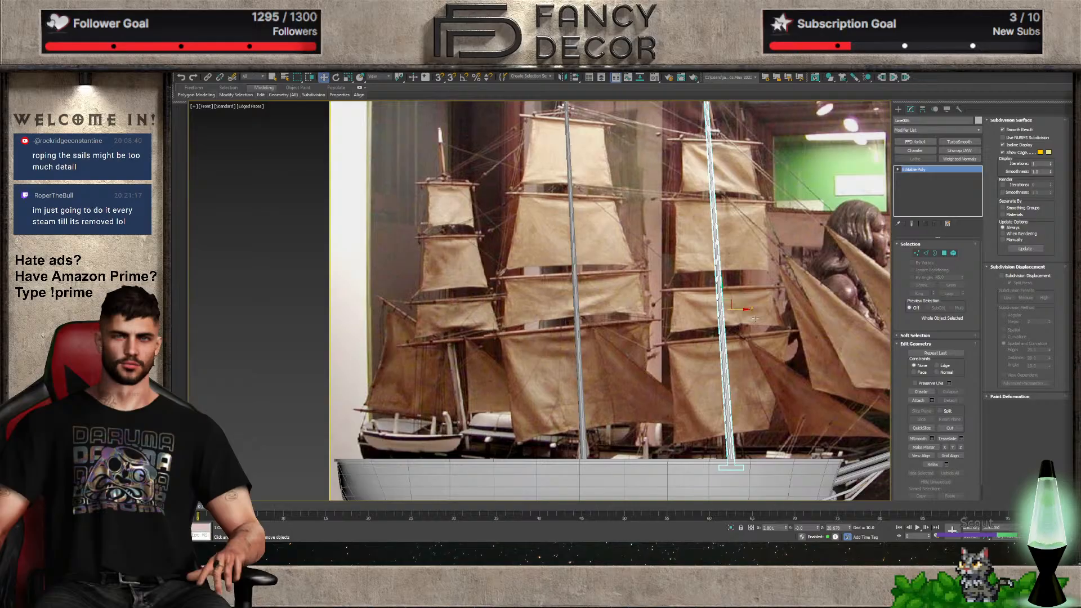
Copy the foremast to the mizzenmast position near the stern and scale the copy down to suit the shorter mast
{"action": "middle_click_drag", "start_coordinate": [738, 322], "coordinate": [875, 333]}
{"action": "scroll", "coordinate": [704, 354], "scroll_direction": "down", "scroll_amount": 2}
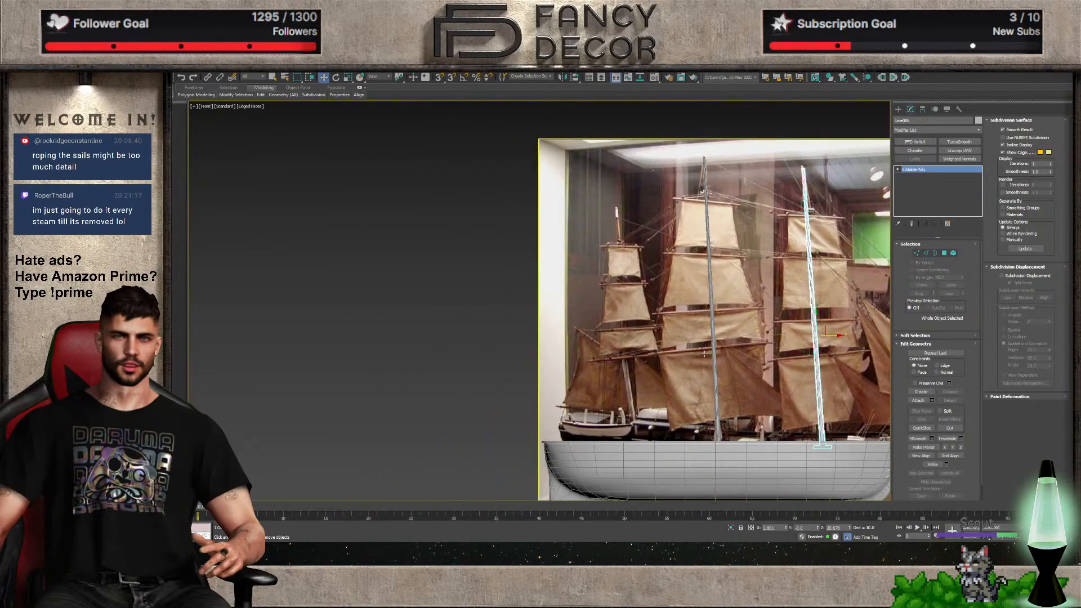
{"action": "left_click", "coordinate": [710, 369]}
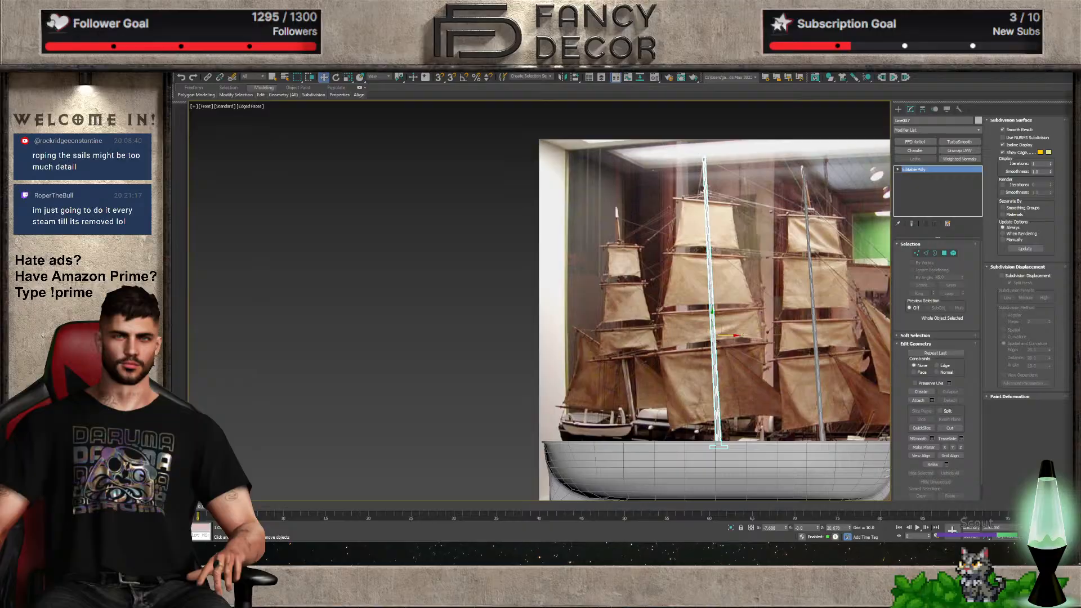
{"action": "left_click", "coordinate": [817, 383]}
{"action": "left_click_drag", "start_coordinate": [817, 382], "coordinate": [630, 336], "text": "shift"}
{"action": "key", "text": "r"}
{"action": "key", "text": "w"}
Adjust the mizzenmast's height so its base disc sits on the hull's deck
{"action": "key", "text": "F3"}
{"action": "key", "text": "F3"}
{"action": "middle_click_drag", "start_coordinate": [621, 343], "coordinate": [628, 350], "text": "alt"}
{"action": "scroll", "coordinate": [629, 350], "scroll_direction": "up", "scroll_amount": 5}
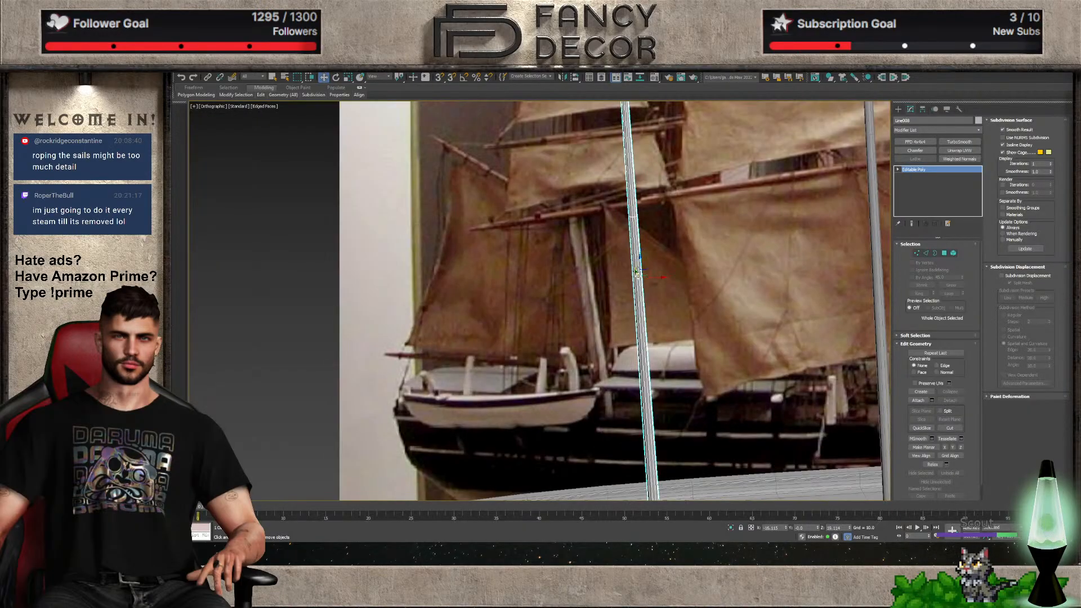
{"action": "scroll", "coordinate": [636, 271], "scroll_direction": "down", "scroll_amount": 4}
{"action": "scroll", "coordinate": [642, 262], "scroll_direction": "up", "scroll_amount": 1}
{"action": "left_click_drag", "start_coordinate": [642, 257], "coordinate": [645, 253]}
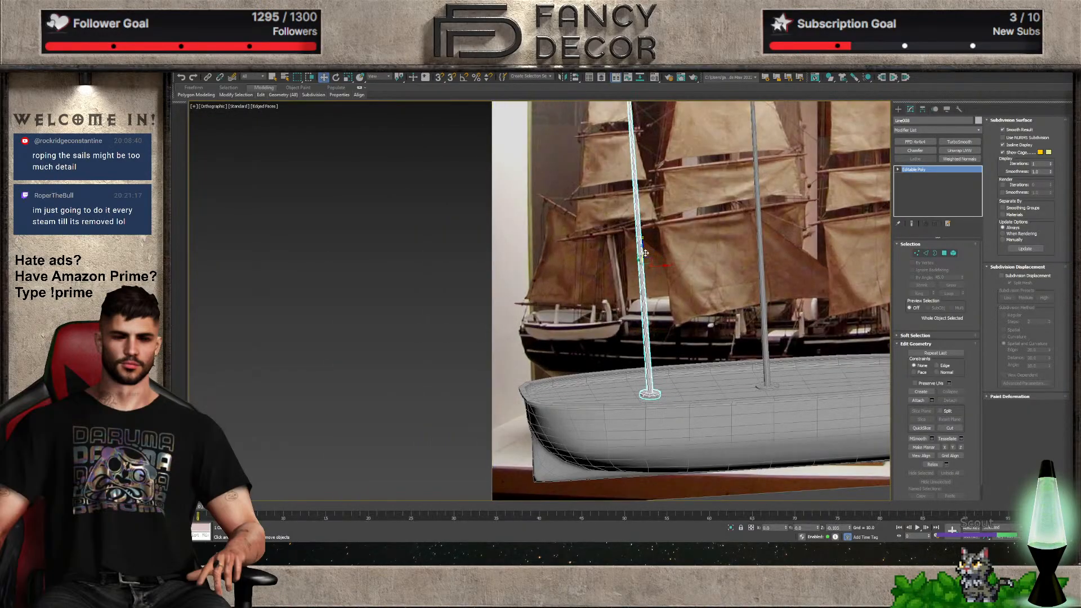
Create a thin cylinder between the mainmast and foremast as a yard, extending its height crosswise past the hull's side
{"action": "key", "text": "f"}
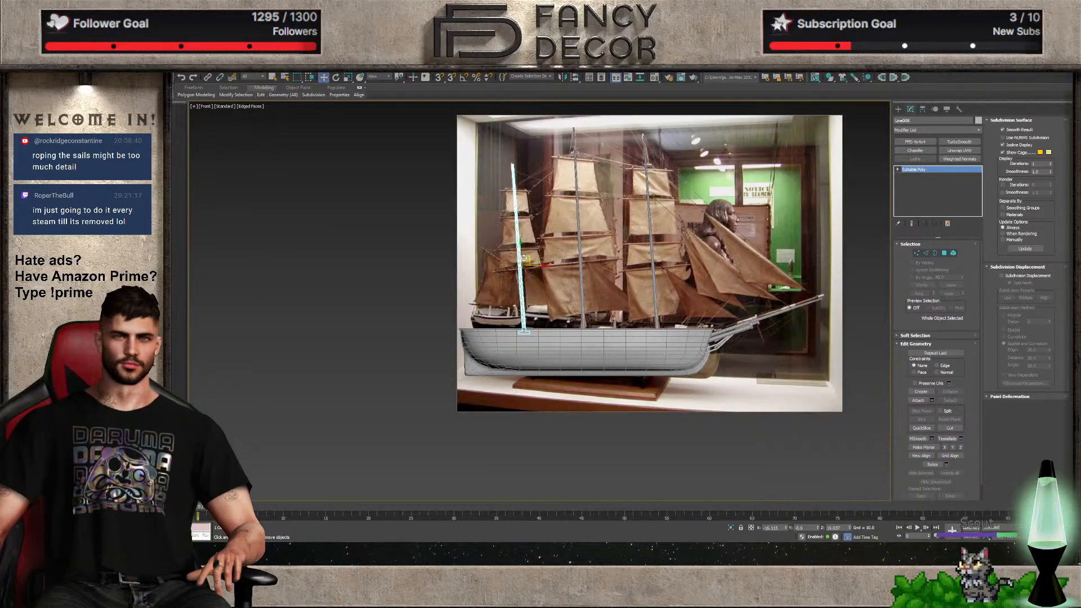
{"action": "scroll", "coordinate": [611, 278], "scroll_direction": "up", "scroll_amount": 4}
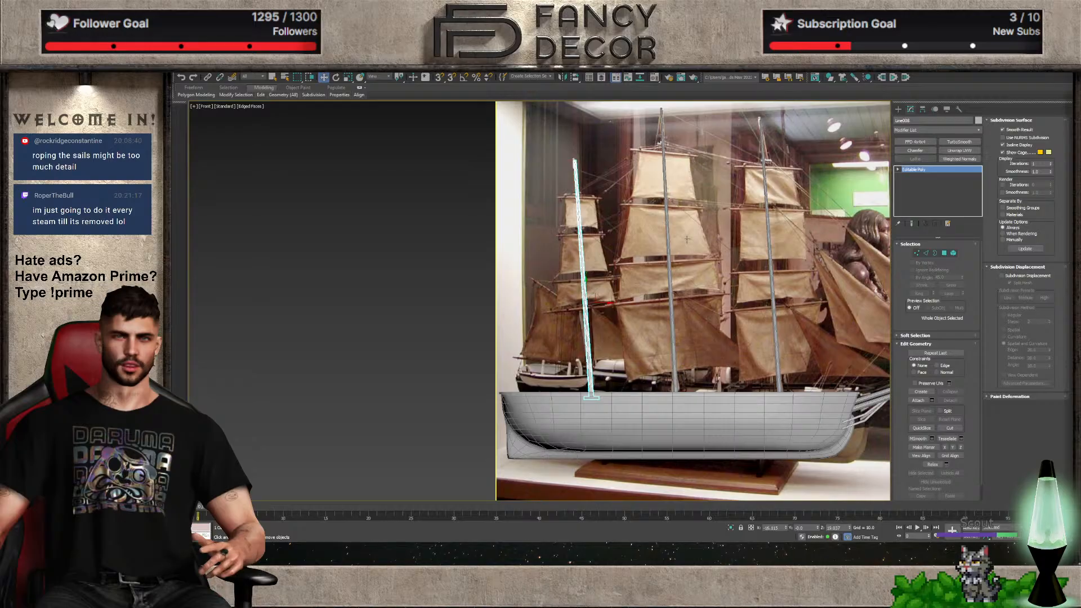
{"action": "middle_click_drag", "start_coordinate": [604, 180], "coordinate": [703, 153]}
{"action": "left_click", "coordinate": [897, 109]}
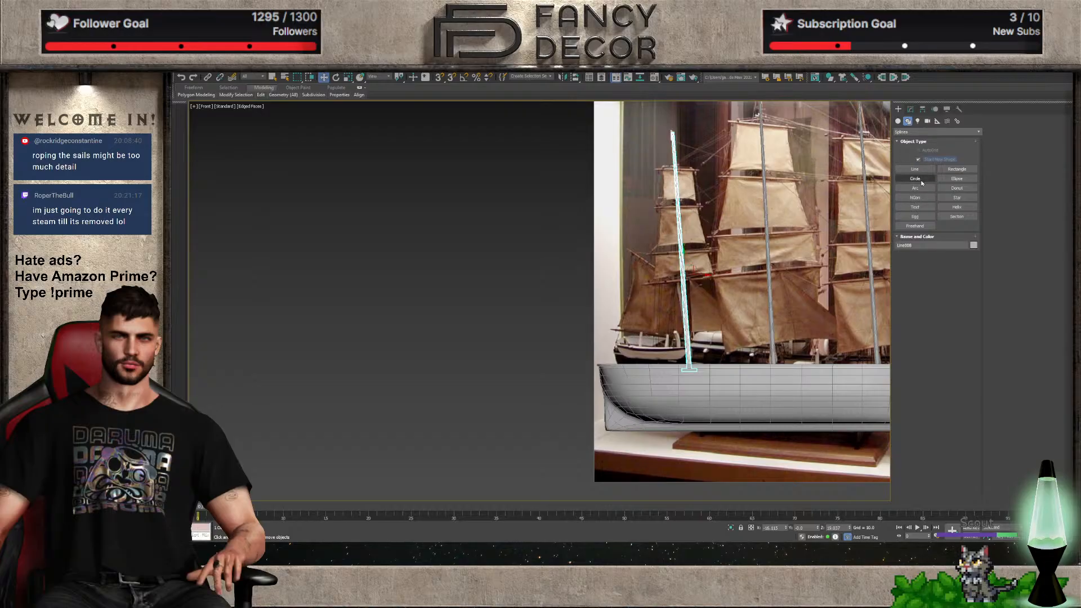
{"action": "left_click", "coordinate": [897, 121]}
{"action": "left_click", "coordinate": [914, 179]}
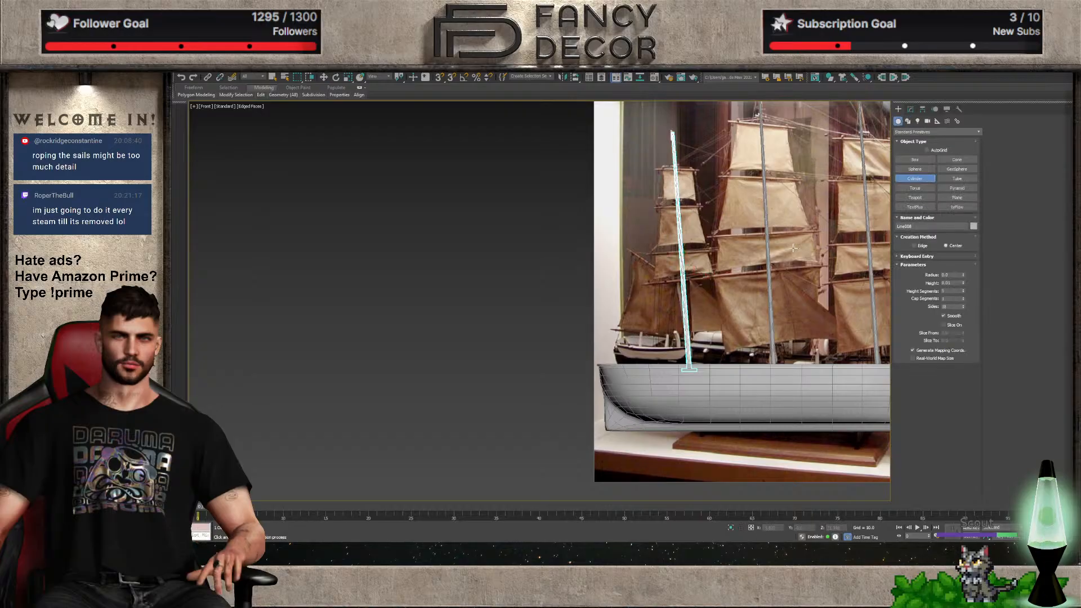
{"action": "scroll", "coordinate": [789, 261], "scroll_direction": "up", "scroll_amount": 4}
{"action": "left_click_drag", "start_coordinate": [790, 260], "coordinate": [792, 262]}
{"action": "key", "text": "t"}
{"action": "scroll", "coordinate": [780, 214], "scroll_direction": "down", "scroll_amount": 8}
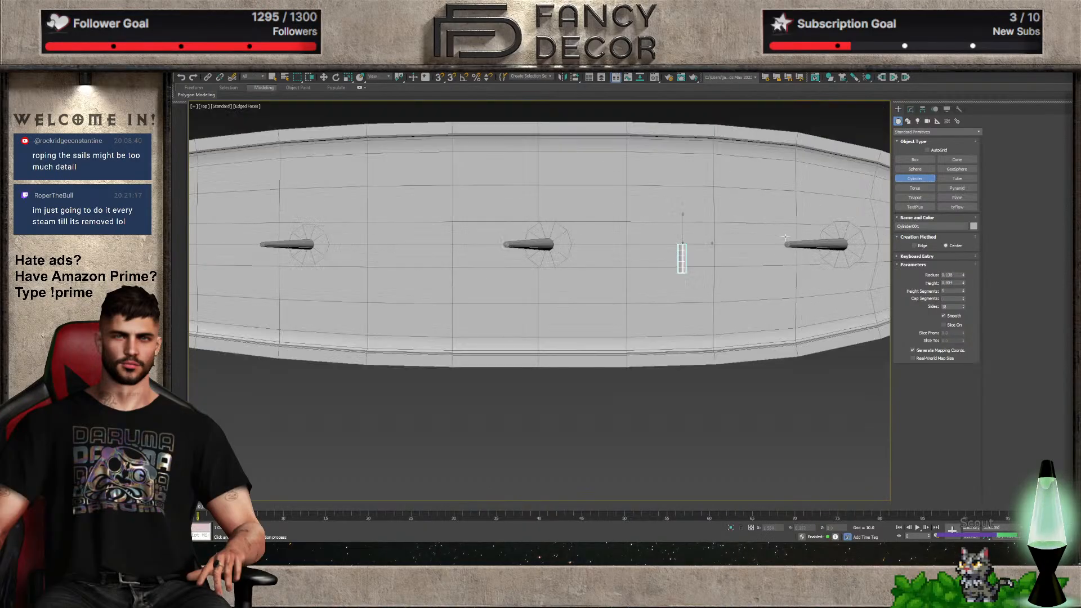
{"action": "scroll", "coordinate": [792, 338], "scroll_direction": "up", "scroll_amount": 3}
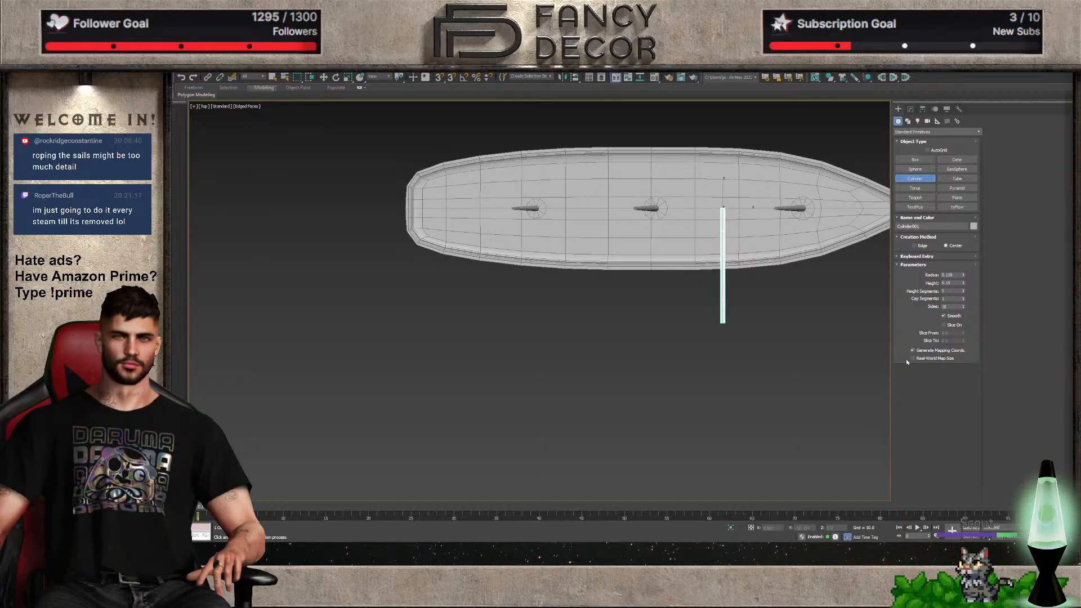
Set the yard cylinder to 6 sides and 1 height segment
{"action": "type", "text": "10"}
{"action": "key", "text": "Return"}
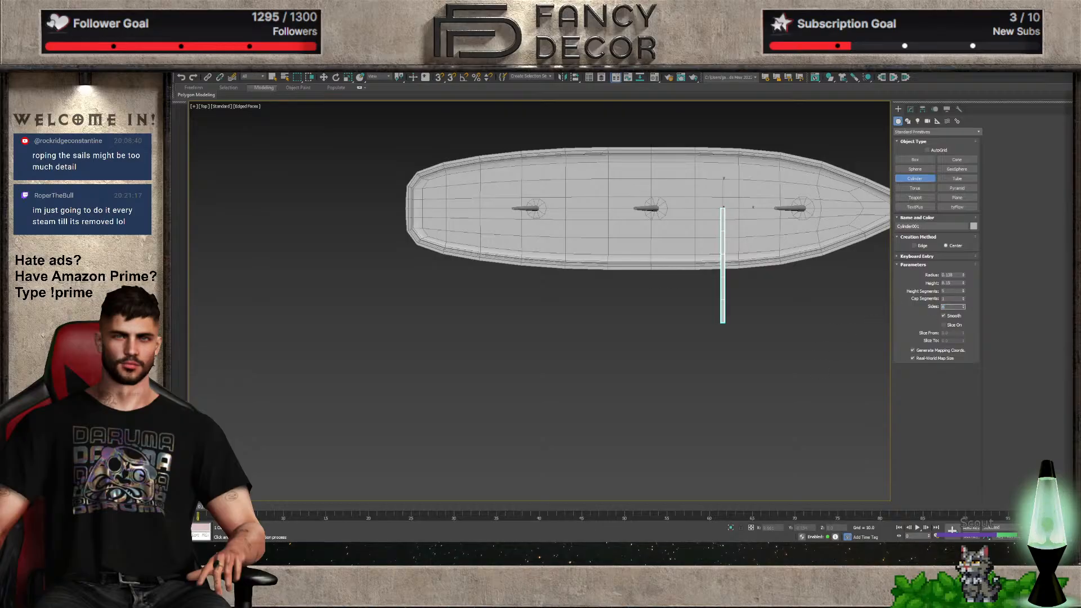
{"action": "type", "text": "6"}
{"action": "scroll", "coordinate": [714, 296], "scroll_direction": "up", "scroll_amount": 8}
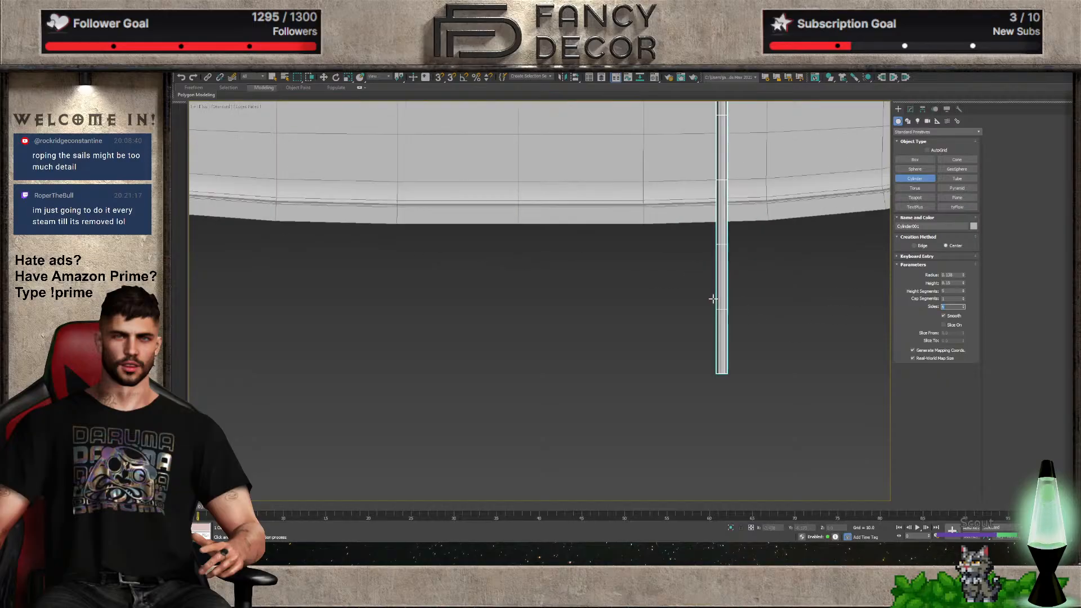
{"action": "middle_click_drag", "start_coordinate": [713, 297], "coordinate": [762, 302], "text": "alt"}
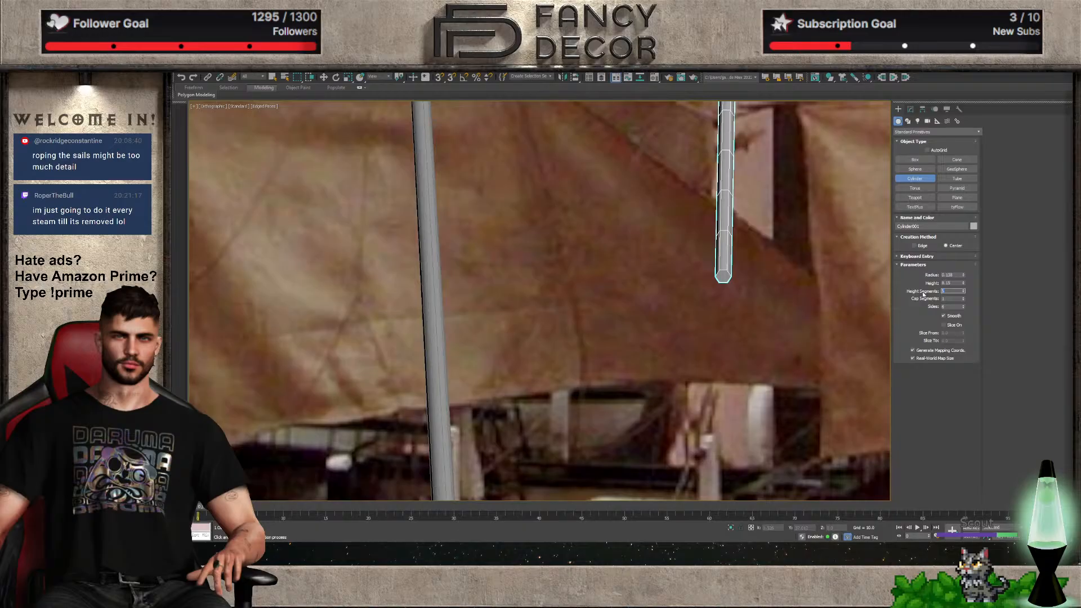
{"action": "type", "text": "1"}
{"action": "key", "text": "Return"}
{"action": "middle_click_drag", "start_coordinate": [779, 287], "coordinate": [773, 360]}
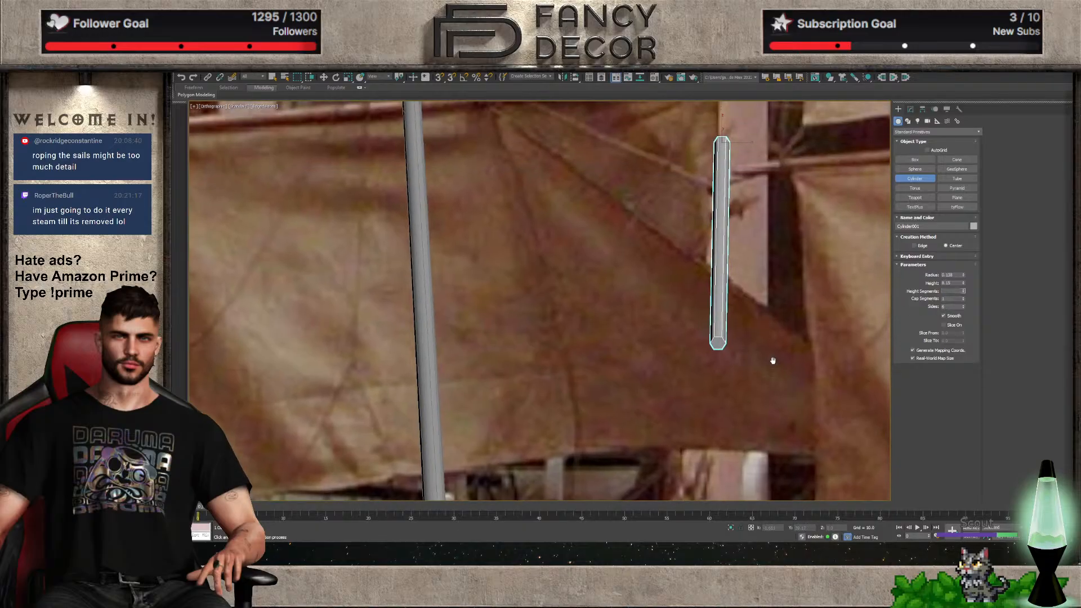
Increase the yard cylinder's height segments to 3 and convert it to an editable poly
{"action": "left_click", "coordinate": [909, 112]}
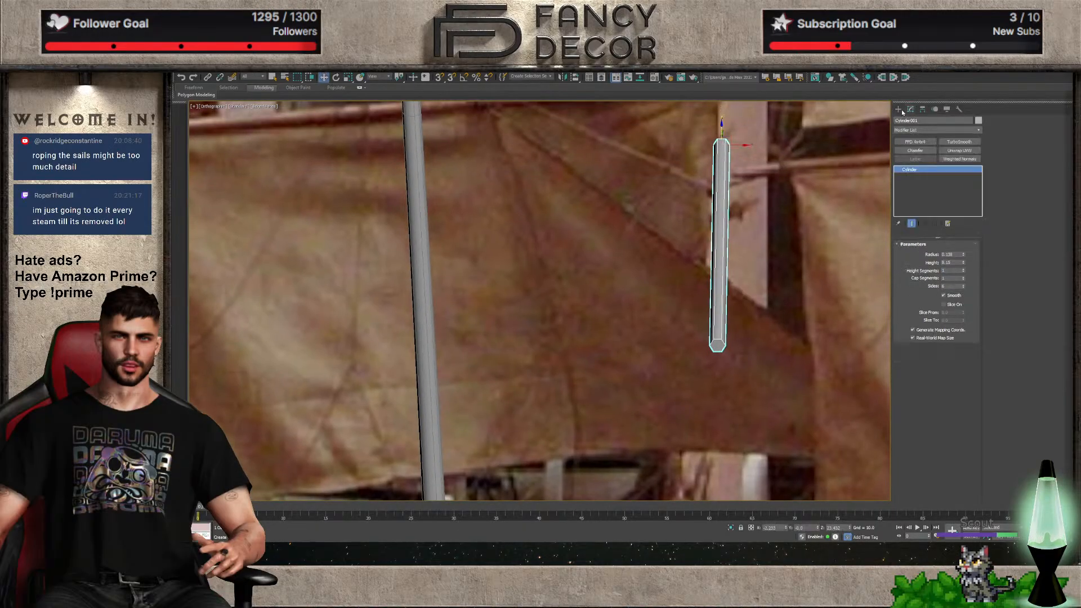
{"action": "left_click", "coordinate": [916, 130]}
{"action": "left_click", "coordinate": [916, 130]}
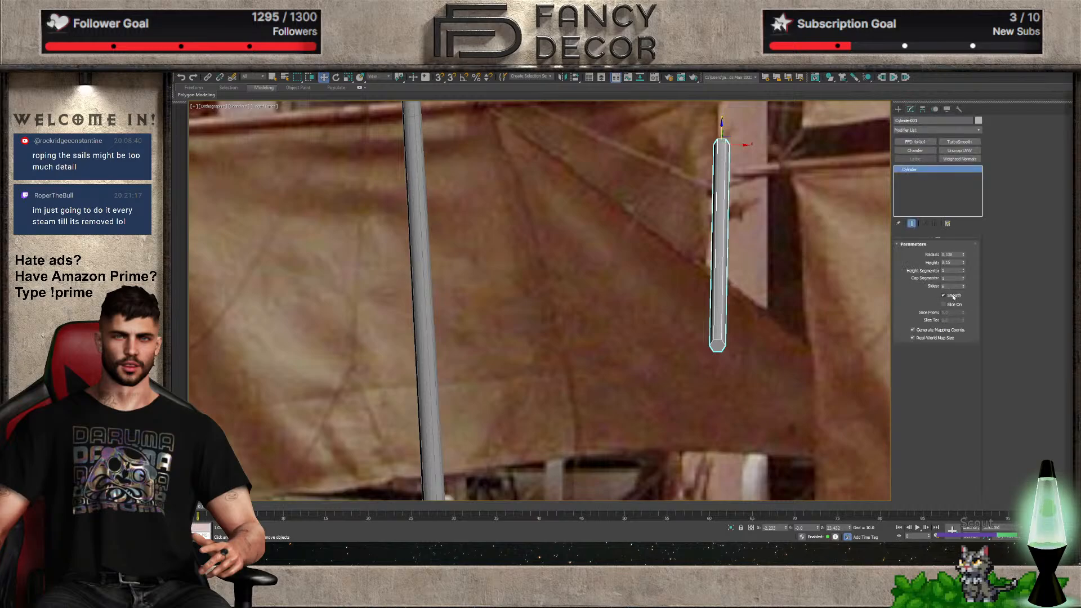
{"action": "left_click", "coordinate": [964, 269]}
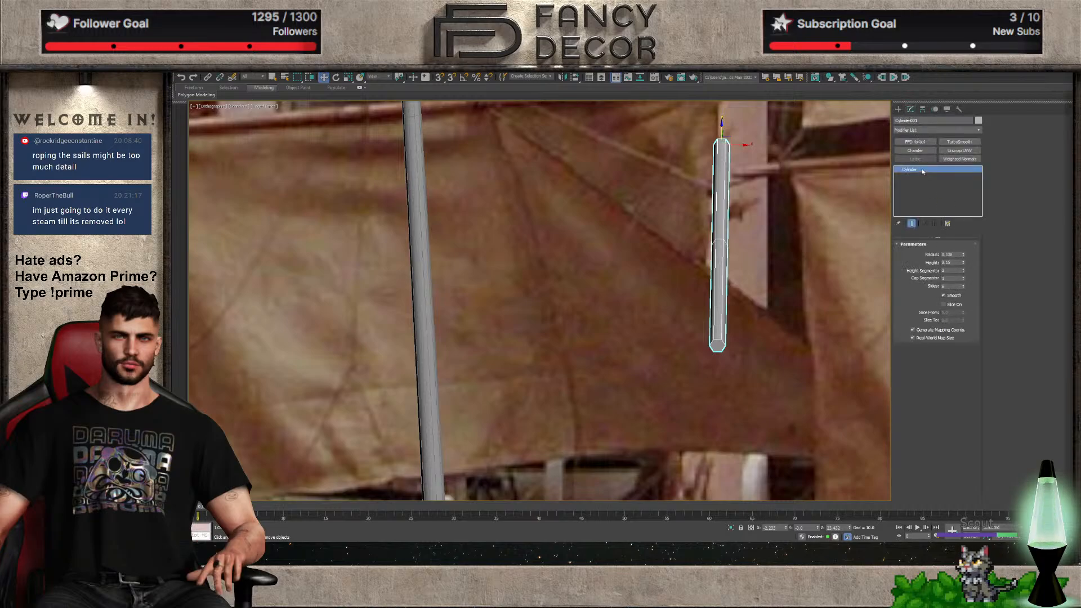
{"action": "left_click", "coordinate": [963, 269]}
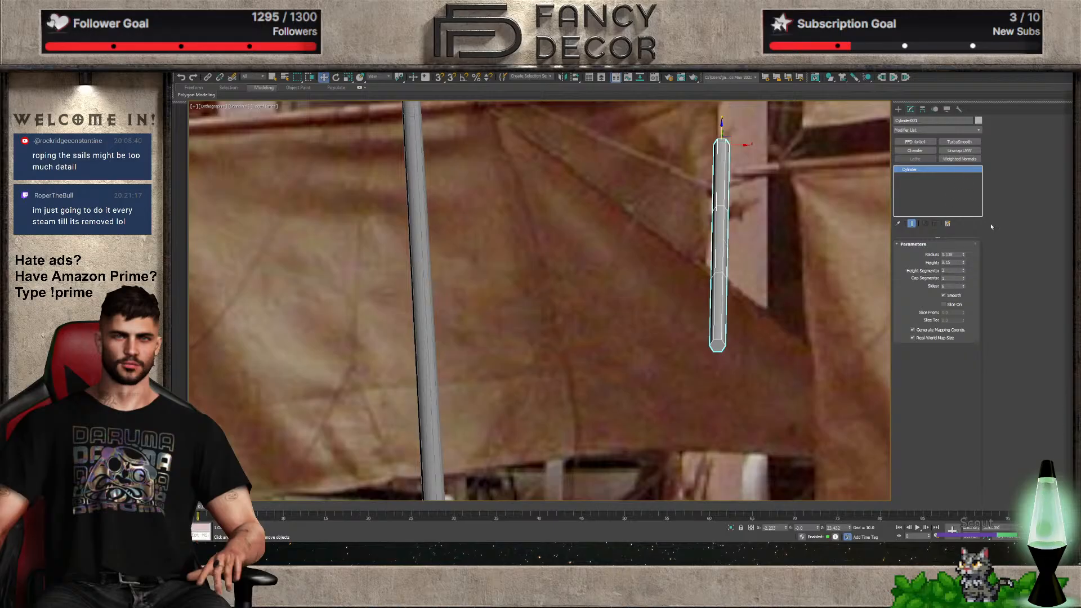
Rotate the yard so it lies horizontally along the ship's length in the front view, with angle snap on
{"action": "key", "text": "f"}
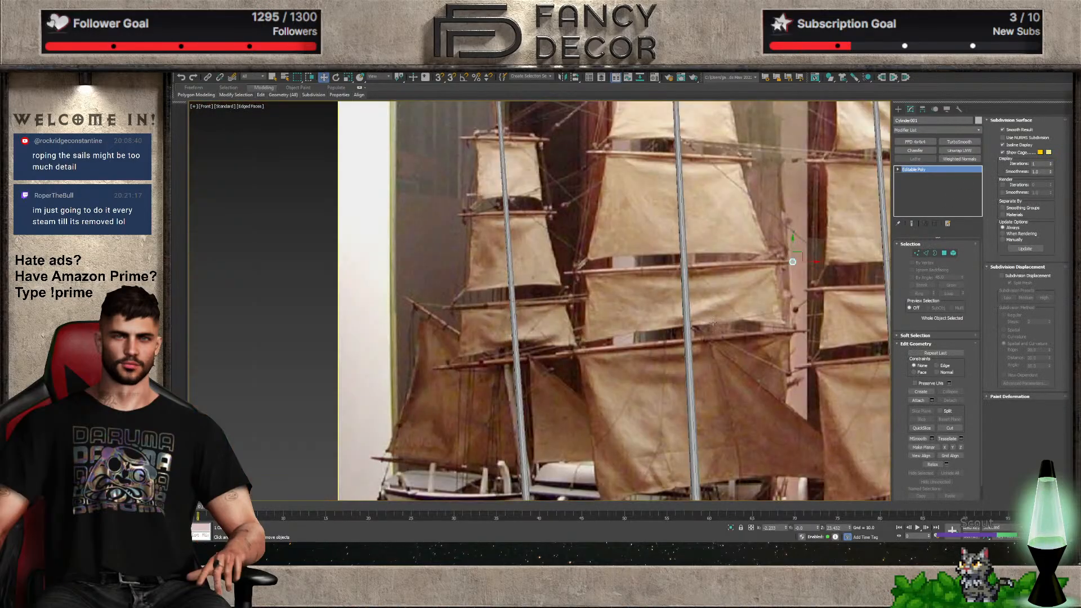
{"action": "scroll", "coordinate": [872, 256], "scroll_direction": "down", "scroll_amount": 3}
{"action": "scroll", "coordinate": [740, 284], "scroll_direction": "up", "scroll_amount": 10}
{"action": "key", "text": "e"}
{"action": "mouse_move", "coordinate": [687, 301]}
{"action": "left_mouse_down"}
{"action": "mouse_move", "coordinate": [640, 297]}
{"action": "mouse_move", "coordinate": [672, 298]}
{"action": "left_mouse_up"}
{"action": "key", "text": "a"}
Scale the yard's end vertices thinner and farther apart, and move the tapered yard onto a mainmast yard in the photo
{"action": "left_click", "coordinate": [917, 254]}
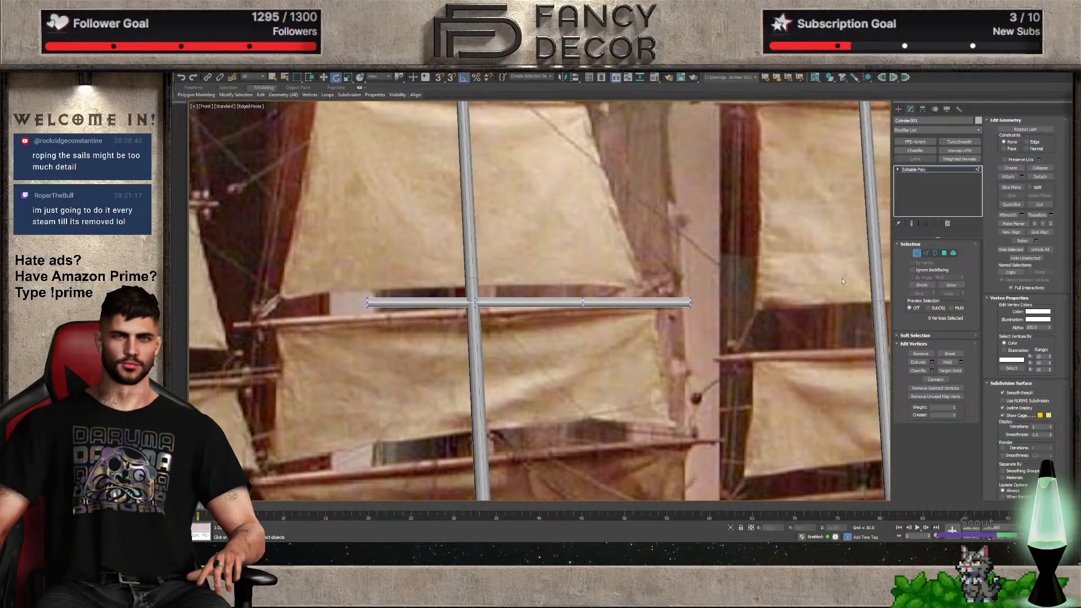
{"action": "middle_click_drag", "start_coordinate": [439, 330], "coordinate": [520, 334]}
{"action": "key", "text": "r"}
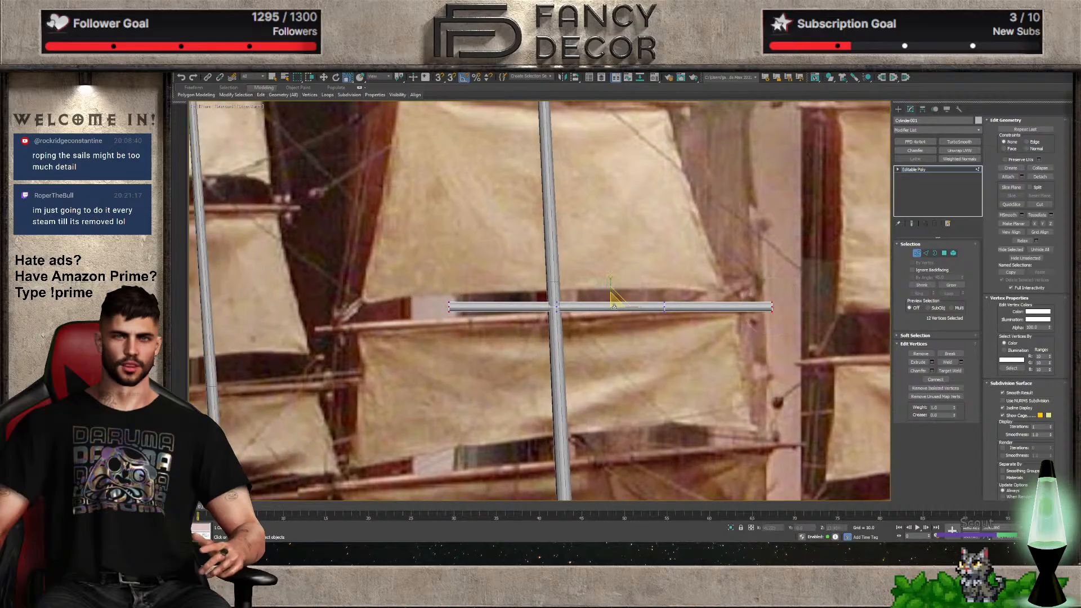
{"action": "left_click_drag", "start_coordinate": [615, 298], "coordinate": [633, 345]}
{"action": "left_click_drag", "start_coordinate": [619, 298], "coordinate": [683, 321]}
{"action": "left_click", "coordinate": [916, 253]}
{"action": "key", "text": "w"}
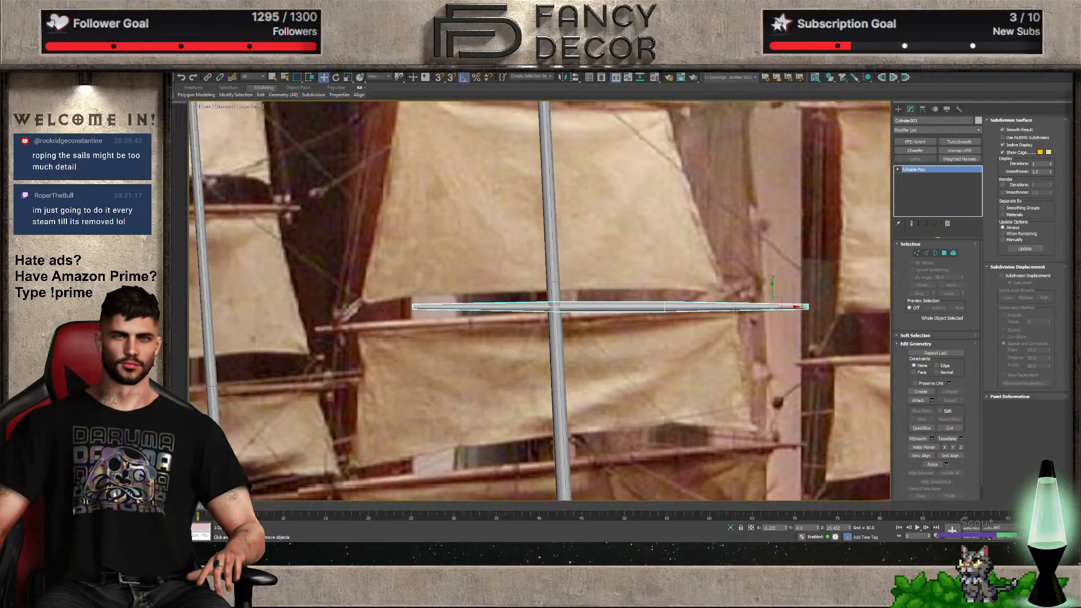
{"action": "left_click_drag", "start_coordinate": [782, 299], "coordinate": [683, 325]}
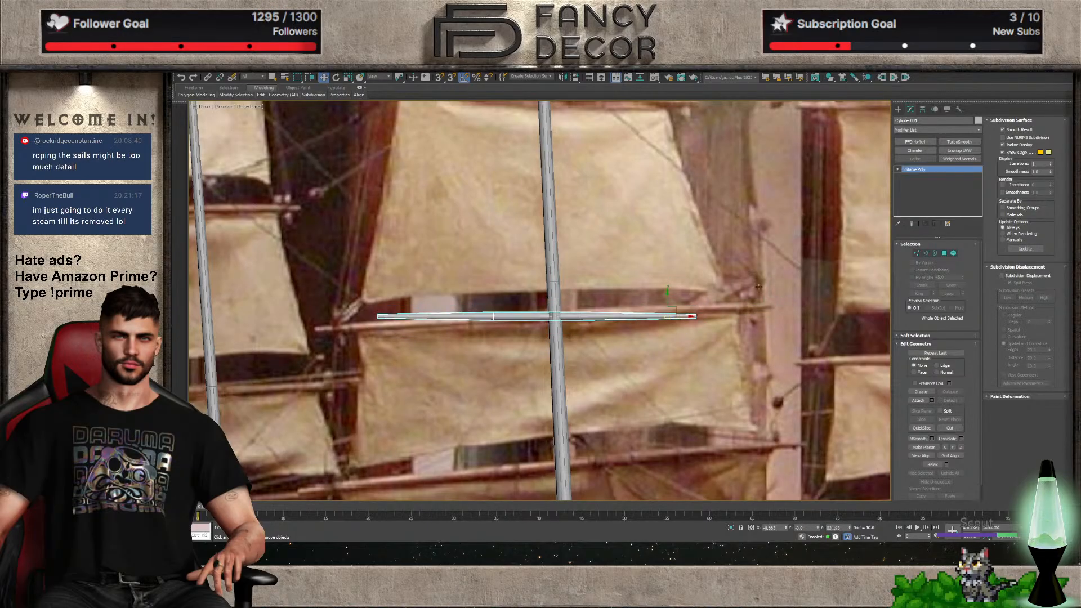
Try to lengthen the yard by scaling its end vertices farther apart
{"action": "left_click", "coordinate": [916, 254]}
{"action": "left_click_drag", "start_coordinate": [717, 313], "coordinate": [791, 313]}
{"action": "key", "text": "ctrl+z"}
{"action": "left_click_drag", "start_coordinate": [366, 304], "coordinate": [443, 329], "text": "ctrl"}
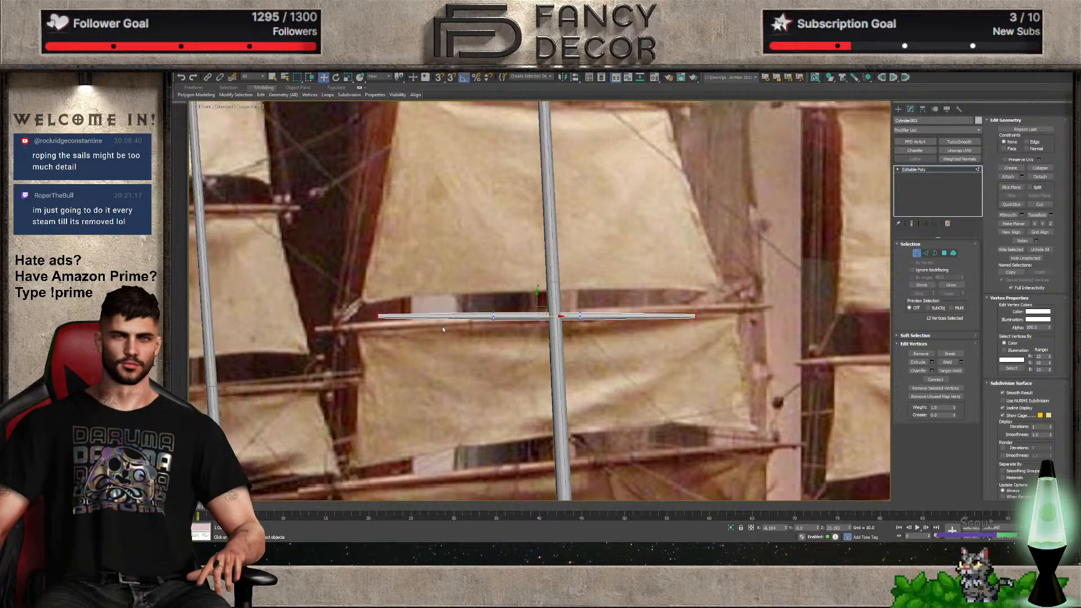
{"action": "key", "text": "r"}
{"action": "mouse_move", "coordinate": [566, 316]}
{"action": "left_mouse_down"}
{"action": "mouse_move", "coordinate": [592, 316]}
{"action": "mouse_move", "coordinate": [582, 317]}
{"action": "left_mouse_up"}
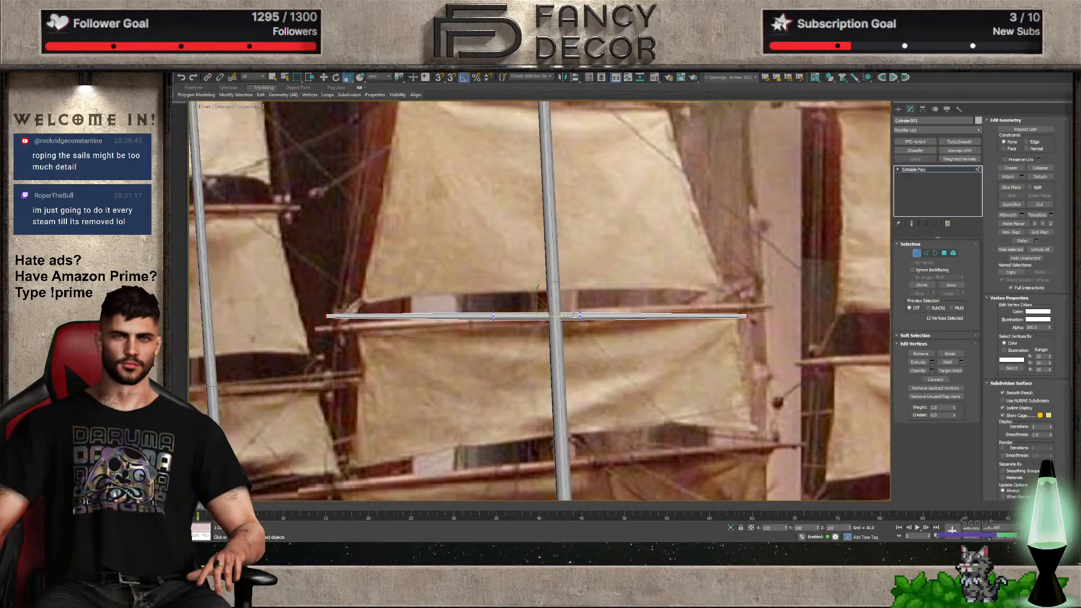
{"action": "key", "text": "ctrl+z"}
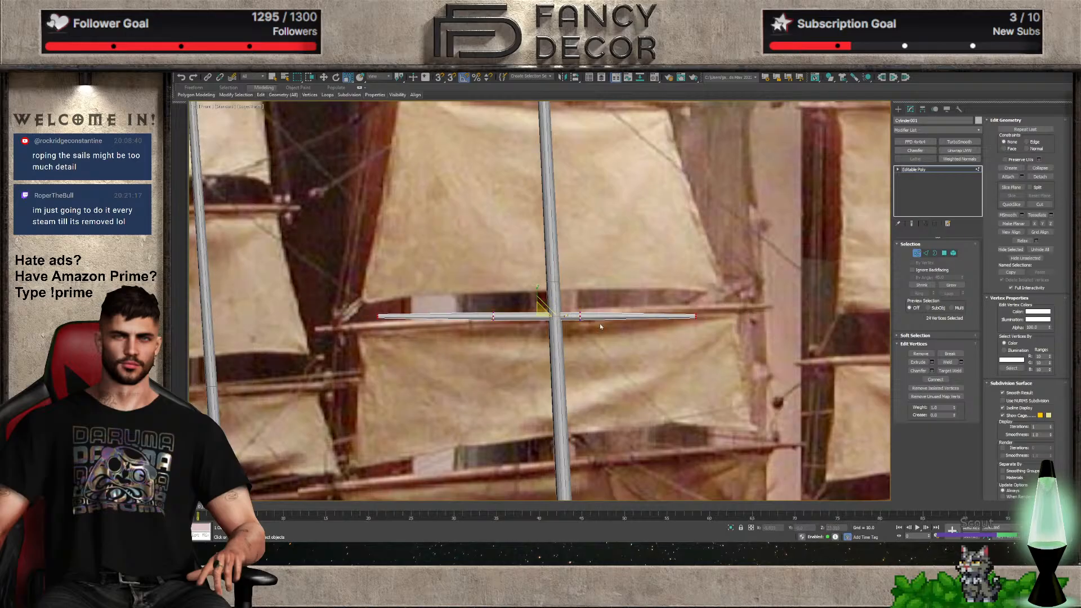
Move all of the yard's vertices down to the mainmast's lowest yard in the photo and scale them to lengthen it
{"action": "left_click_drag", "start_coordinate": [580, 319], "coordinate": [560, 383]}
{"action": "key", "text": "w"}
{"action": "scroll", "coordinate": [561, 304], "scroll_direction": "down", "scroll_amount": 4}
{"action": "key", "text": "r"}
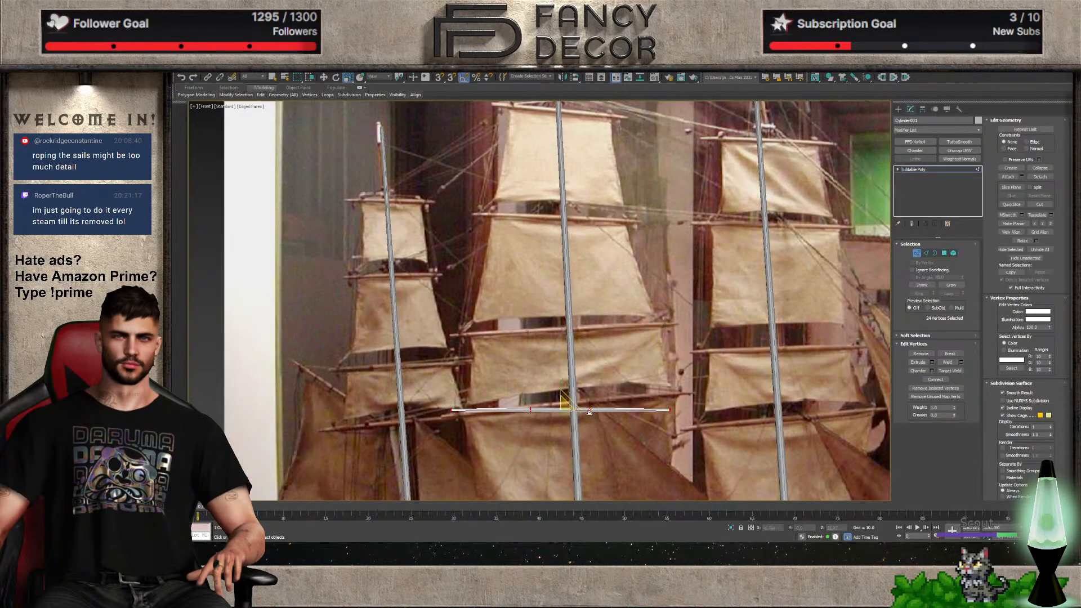
{"action": "key", "text": "w"}
{"action": "scroll", "coordinate": [591, 387], "scroll_direction": "up", "scroll_amount": 1}
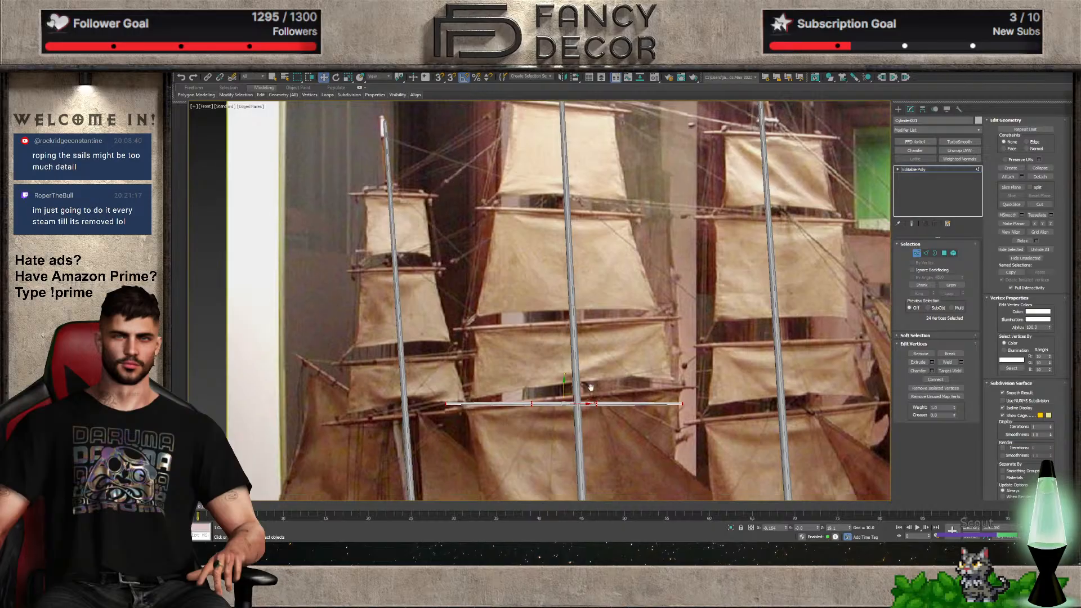
{"action": "scroll", "coordinate": [590, 388], "scroll_direction": "down", "scroll_amount": 2}
{"action": "key", "text": "1"}
Center the yard's pivot on the object and move the yard sideways in the top view until it clears the mainmast
{"action": "key", "text": "t"}
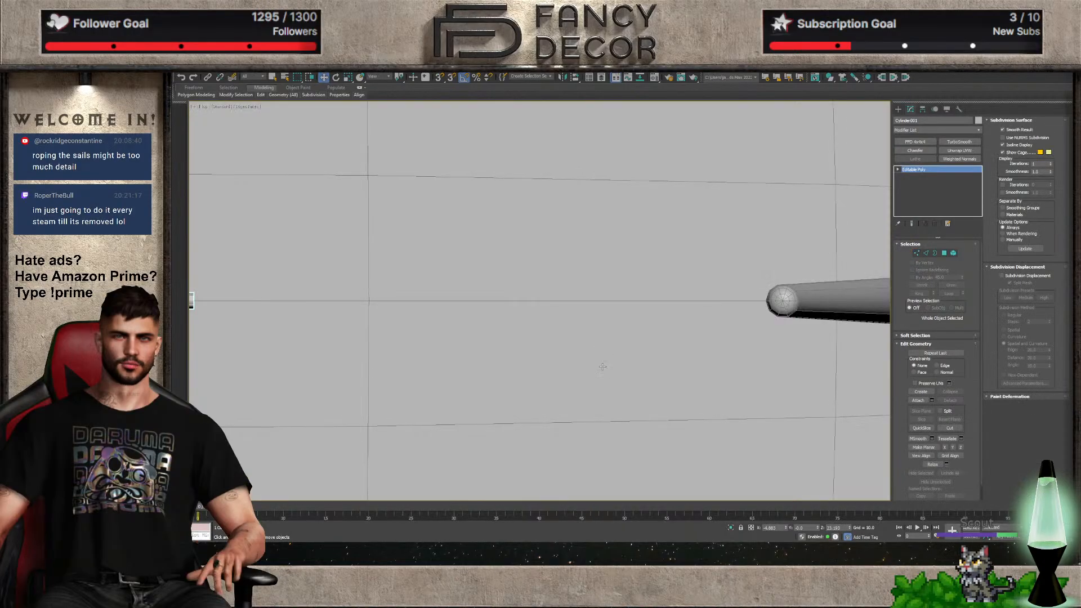
{"action": "scroll", "coordinate": [603, 367], "scroll_direction": "down", "scroll_amount": 4}
{"action": "scroll", "coordinate": [809, 354], "scroll_direction": "up", "scroll_amount": 6}
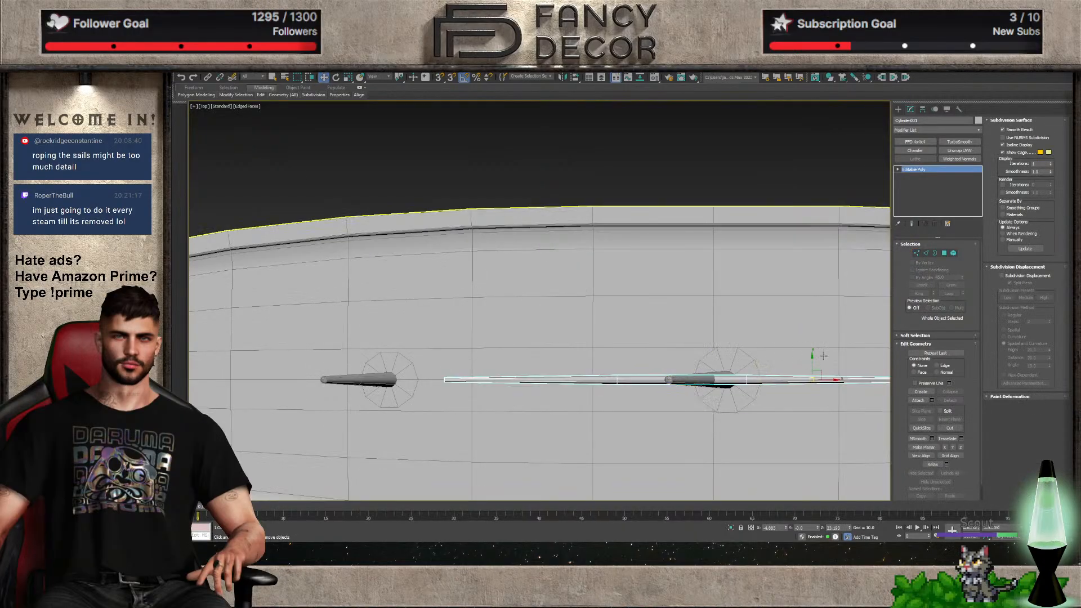
{"action": "left_click", "coordinate": [922, 109]}
{"action": "left_click", "coordinate": [936, 162]}
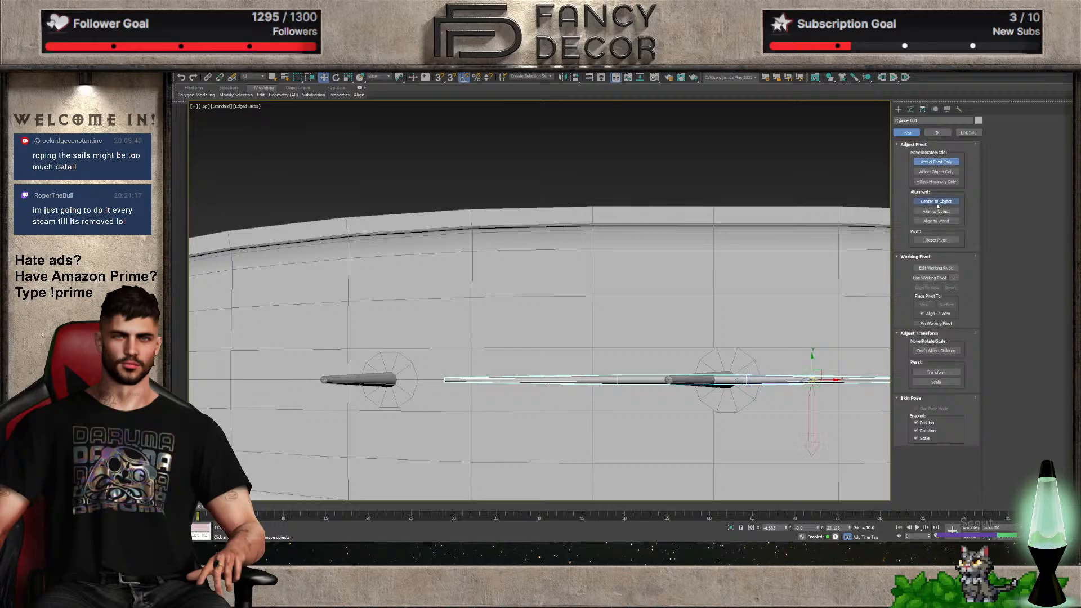
{"action": "left_click", "coordinate": [936, 202]}
{"action": "left_click", "coordinate": [935, 162]}
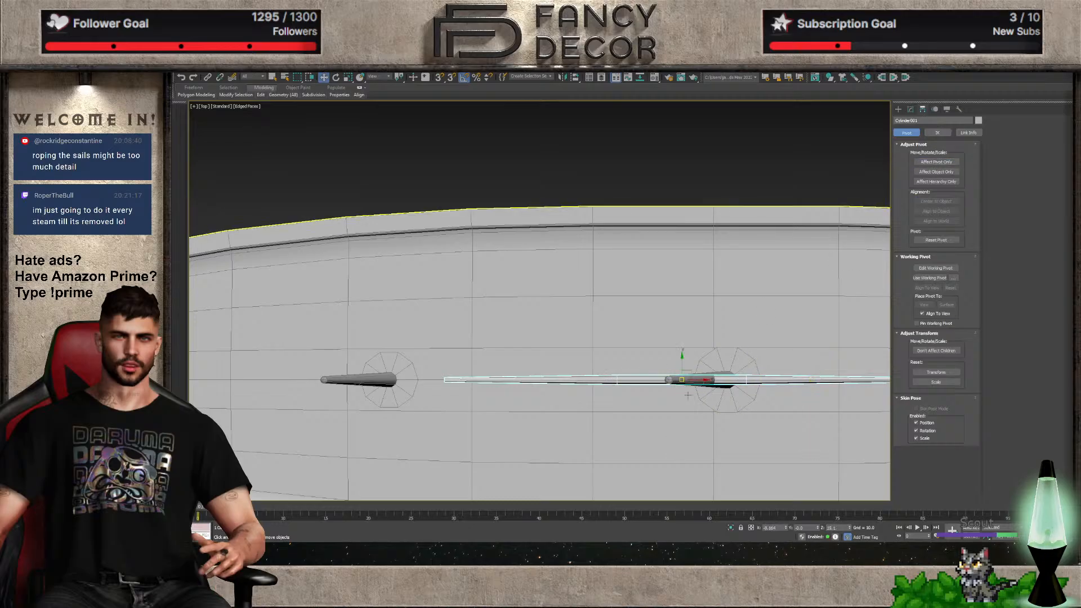
{"action": "left_click_drag", "start_coordinate": [682, 360], "coordinate": [682, 394]}
Apply an Unwrap UVW modifier to the yard, select all its faces and unwrap them with Pelt Map
{"action": "left_click", "coordinate": [910, 109]}
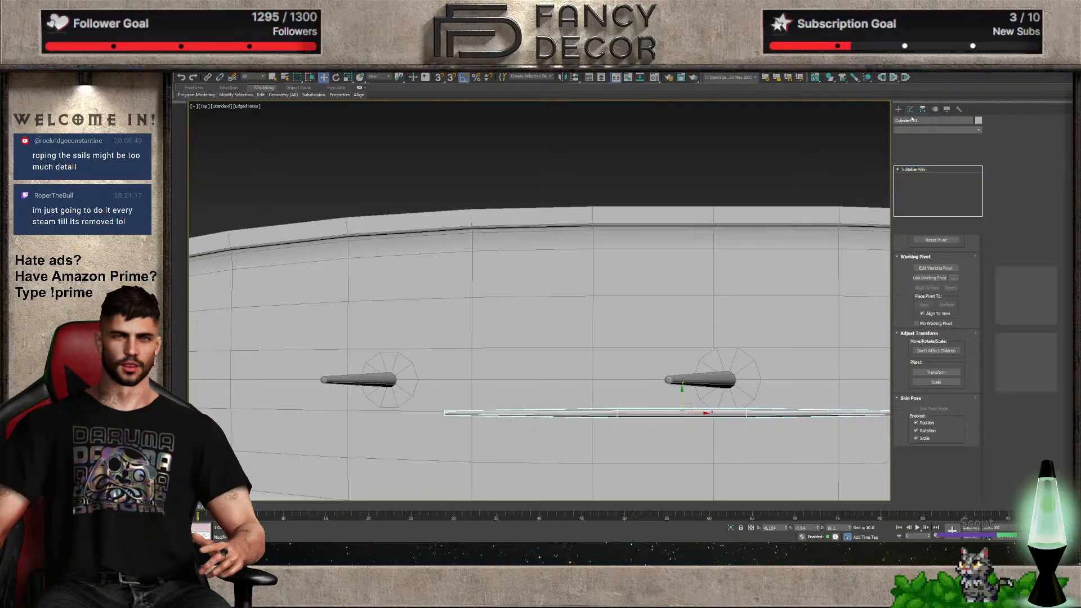
{"action": "left_click", "coordinate": [959, 151]}
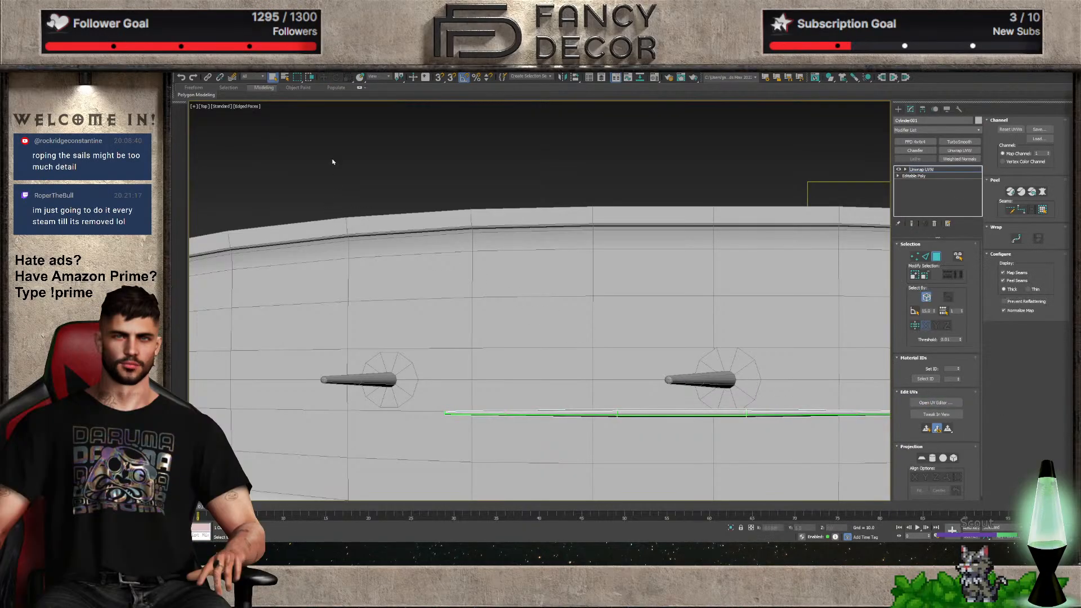
{"action": "key", "text": "ctrl+a"}
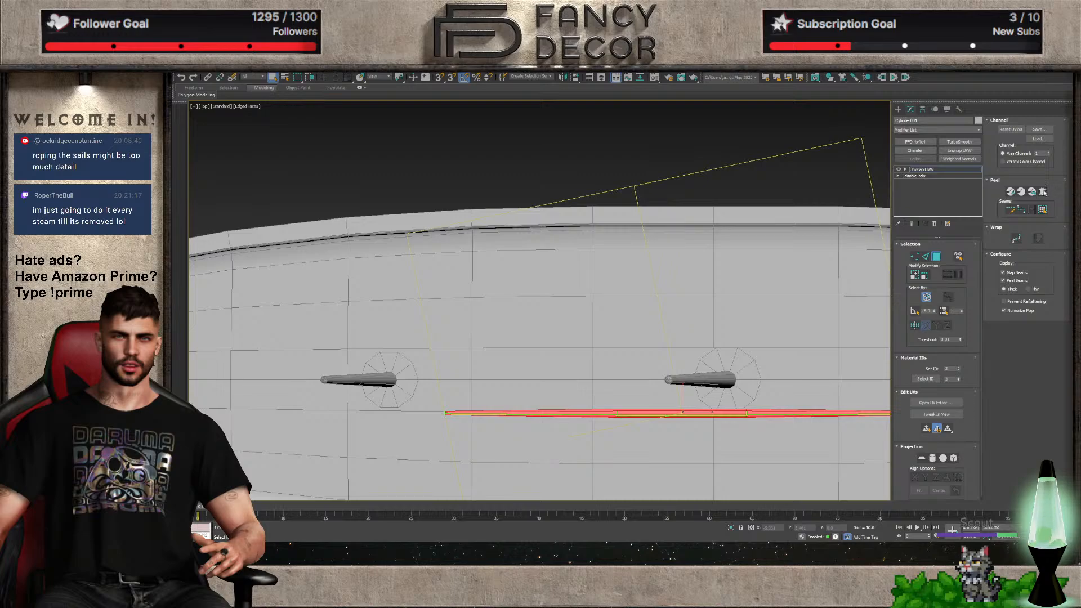
{"action": "left_click", "coordinate": [1043, 191]}
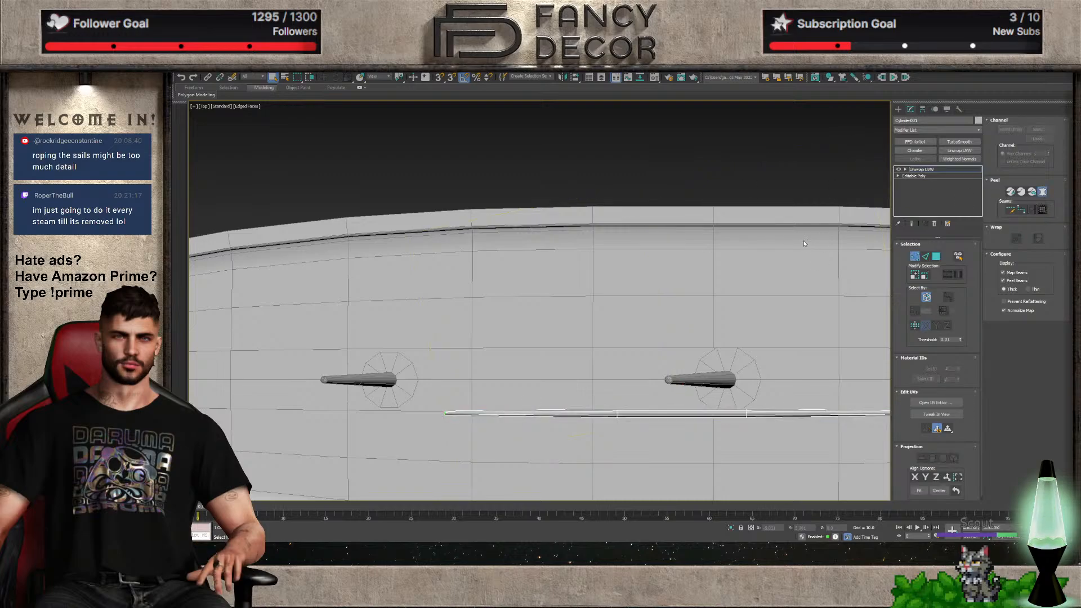
{"action": "key", "text": "3"}
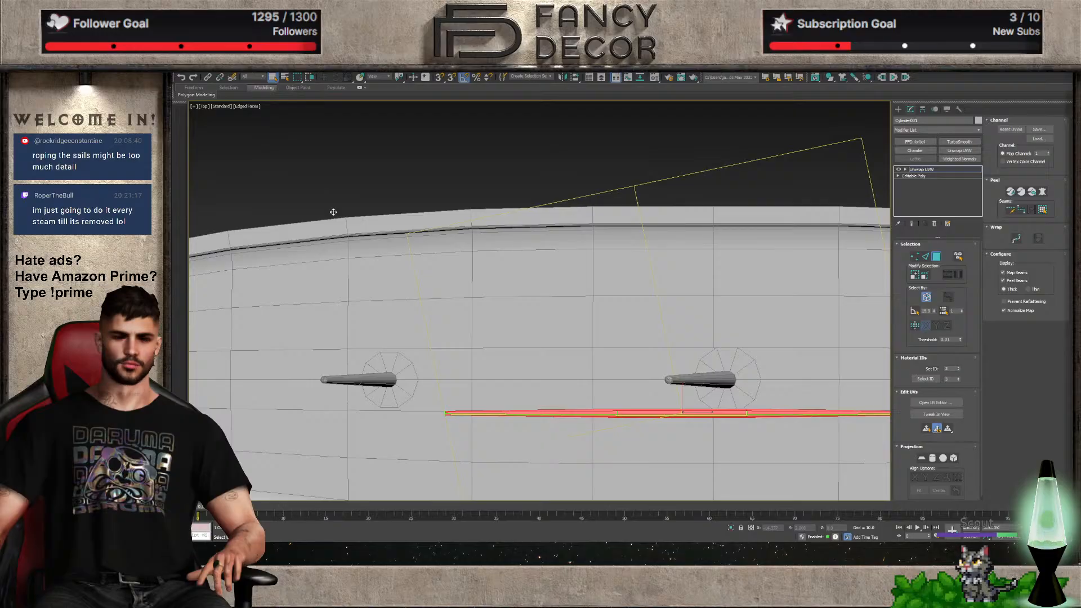
Check the mapping on the yard's surface up close and collapse the Unwrap UVW modifier into the editable poly
{"action": "middle_click_drag", "start_coordinate": [704, 409], "coordinate": [420, 150], "text": "alt"}
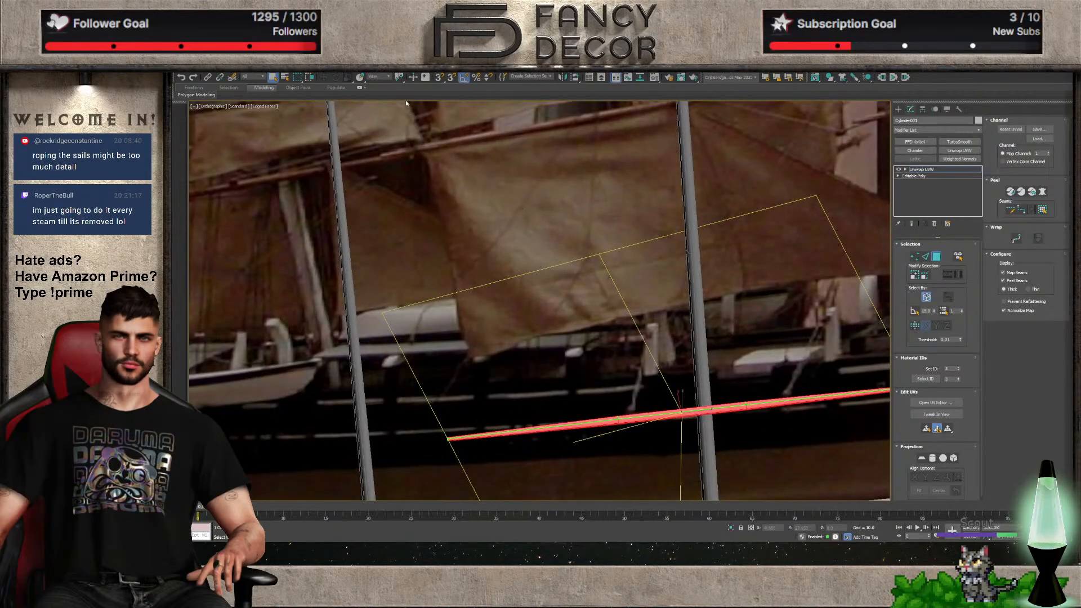
{"action": "scroll", "coordinate": [679, 424], "scroll_direction": "up", "scroll_amount": 5}
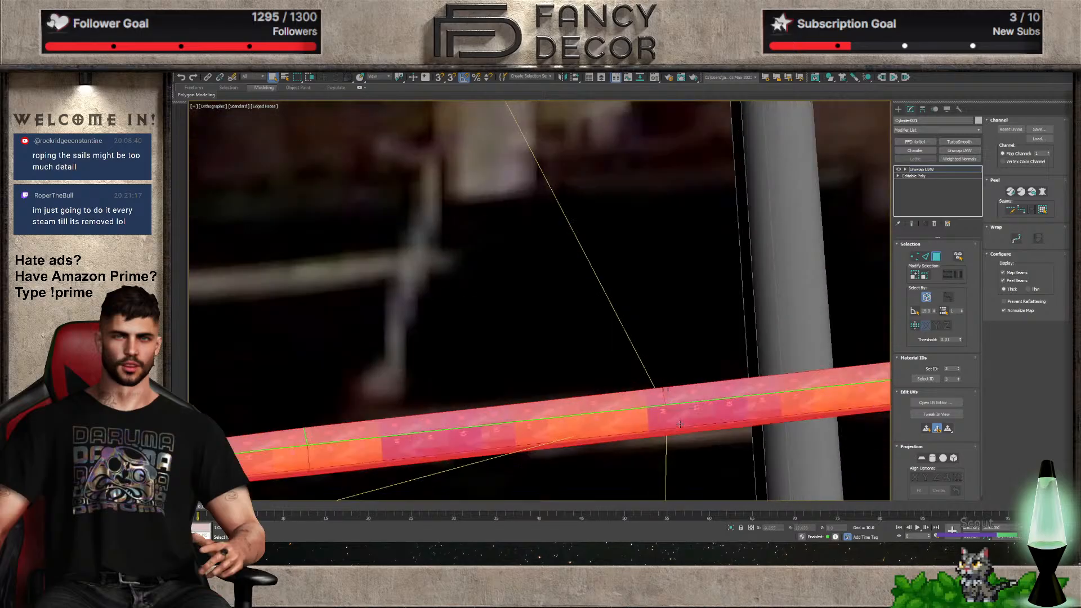
{"action": "middle_click_drag", "start_coordinate": [679, 424], "coordinate": [321, 314]}
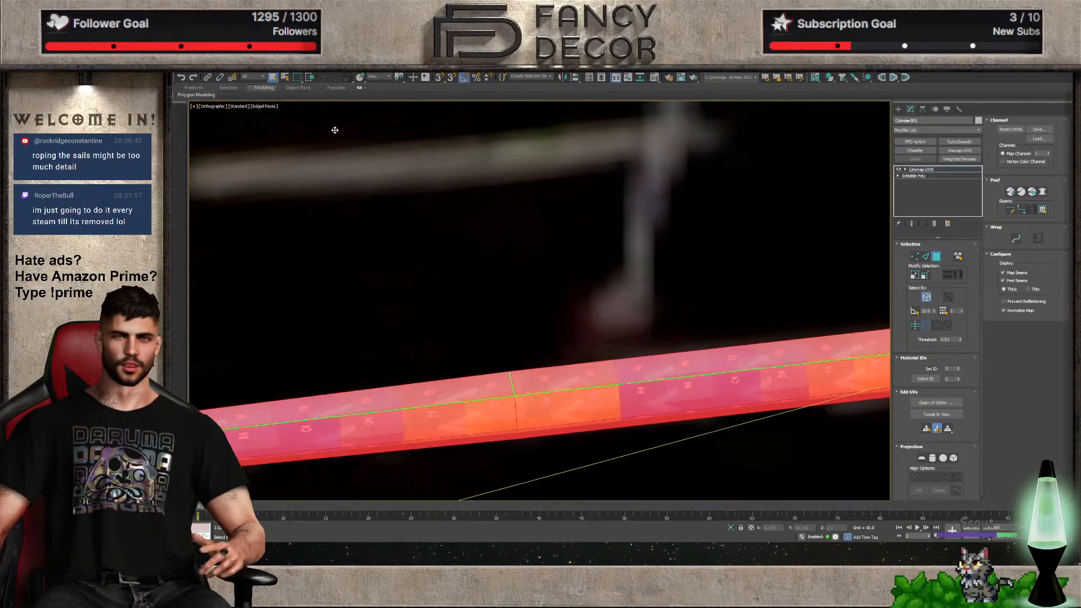
{"action": "left_click", "coordinate": [294, 214]}
{"action": "left_click", "coordinate": [647, 113]}
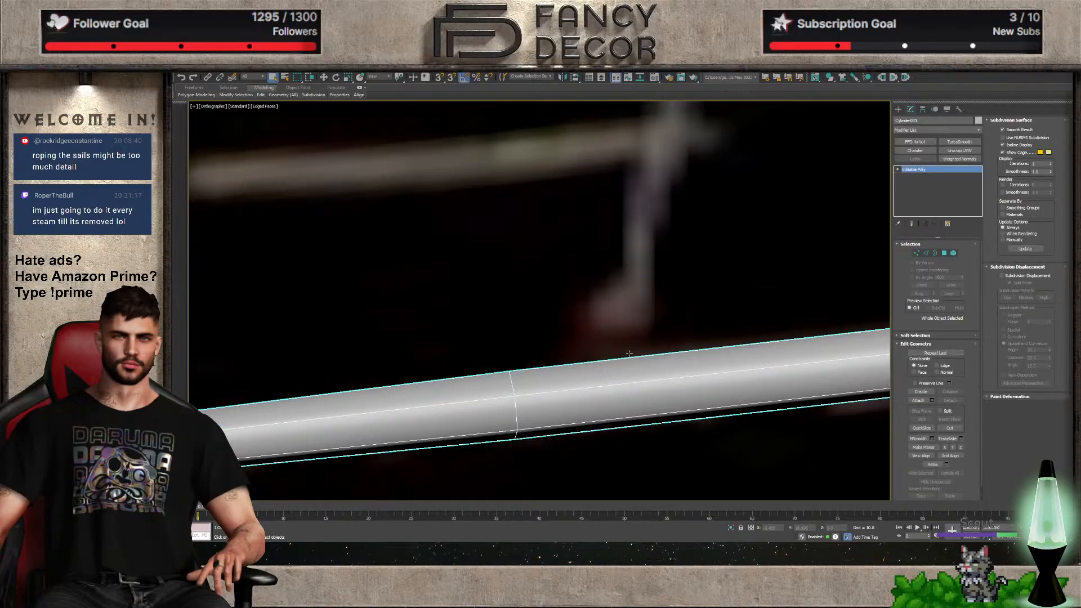
Create a plane about 7 by 11 units in the front view, just beneath the mainmast's yard, as the lower sail
{"action": "scroll", "coordinate": [626, 358], "scroll_direction": "down", "scroll_amount": 10}
{"action": "scroll", "coordinate": [659, 360], "scroll_direction": "up", "scroll_amount": 3}
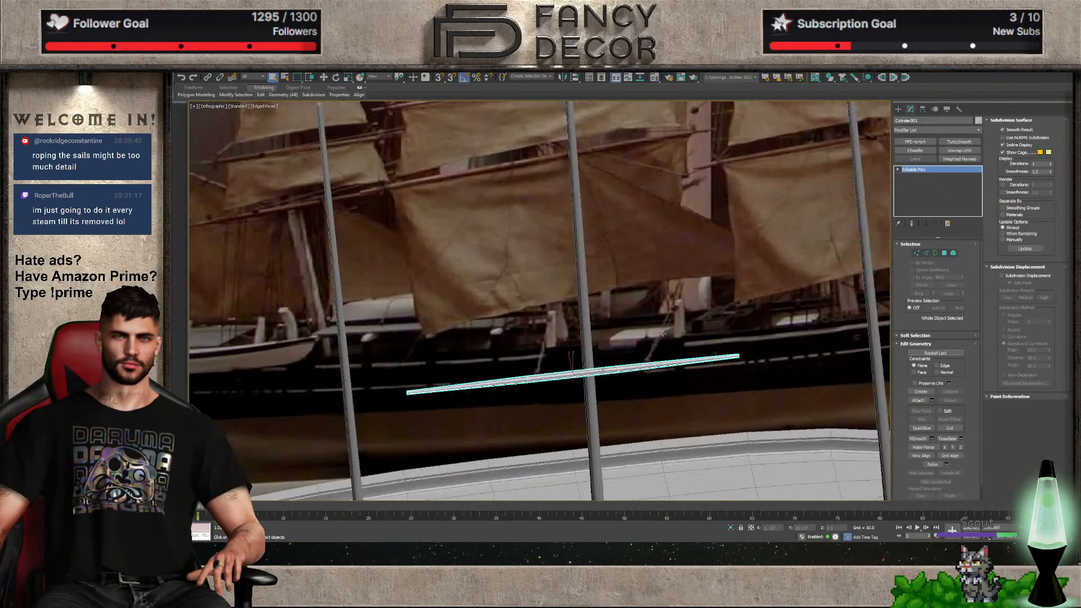
{"action": "key", "text": "f"}
{"action": "scroll", "coordinate": [627, 342], "scroll_direction": "up", "scroll_amount": 3}
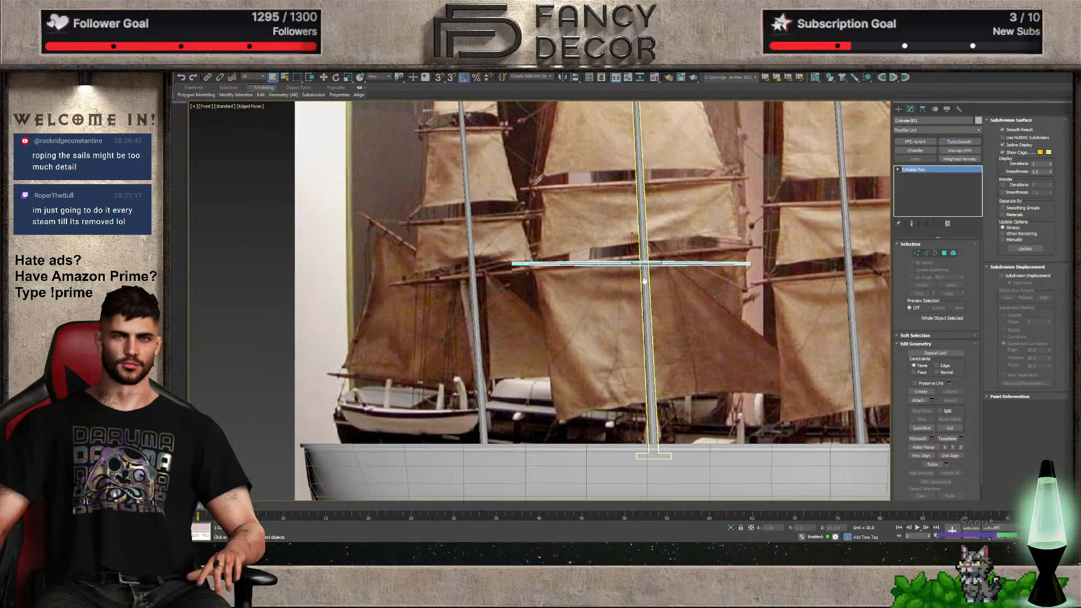
{"action": "scroll", "coordinate": [628, 342], "scroll_direction": "down", "scroll_amount": 3}
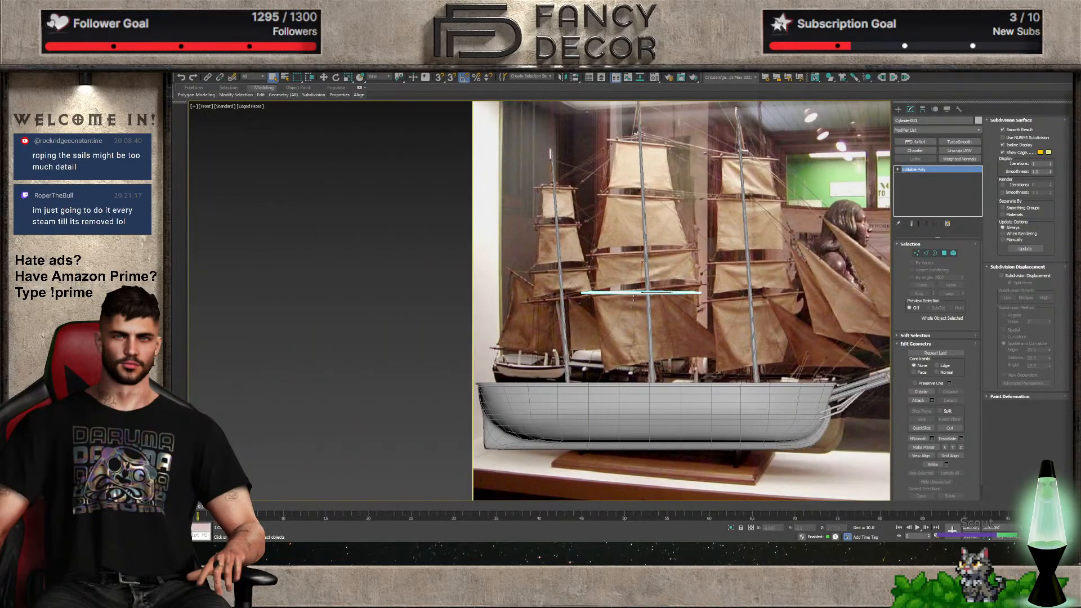
{"action": "left_click", "coordinate": [898, 108]}
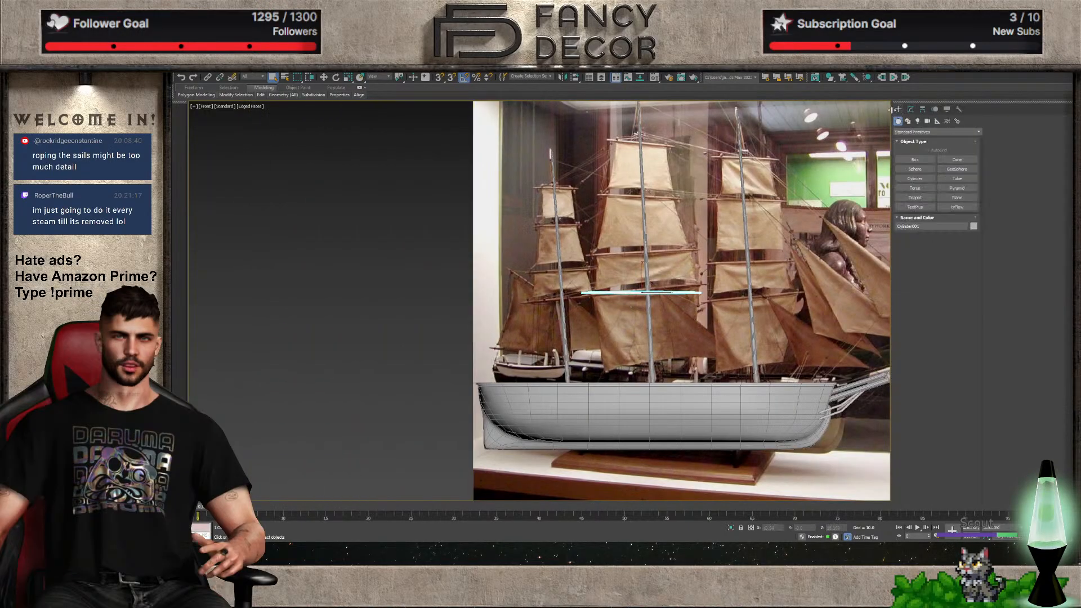
{"action": "left_click", "coordinate": [956, 198]}
{"action": "left_click_drag", "start_coordinate": [594, 297], "coordinate": [703, 369]}
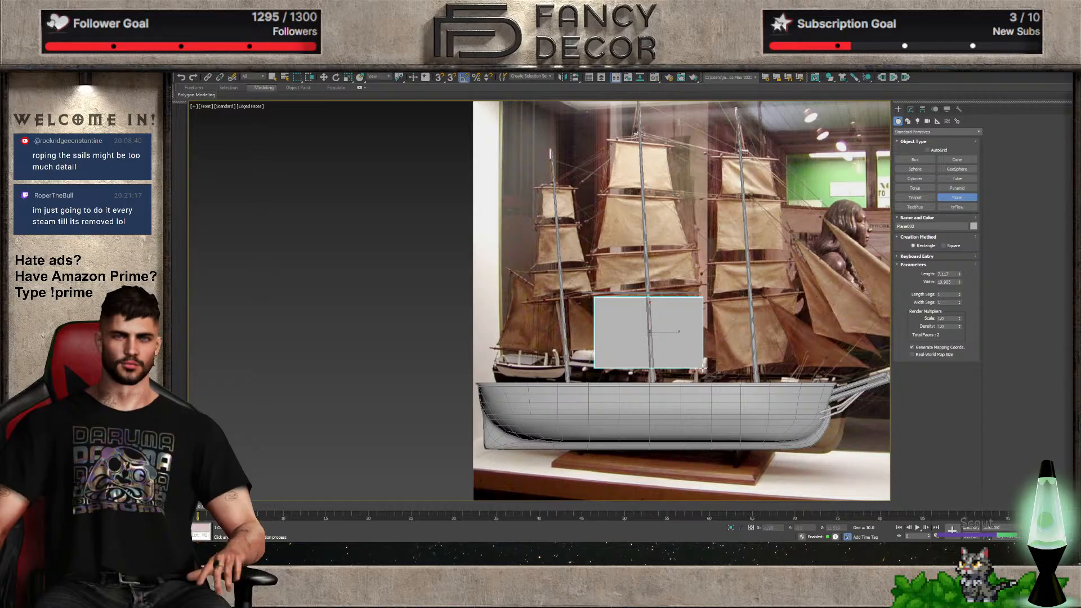
Set the sail plane's length and width segments to 20 each
{"action": "left_click", "coordinate": [948, 294]}
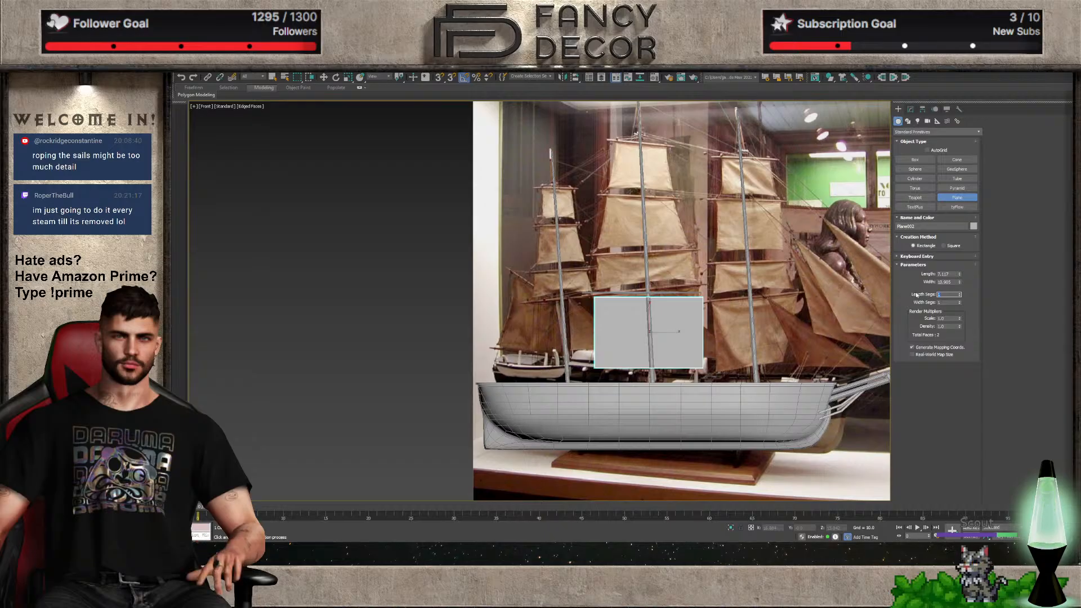
{"action": "type", "text": "20"}
{"action": "key", "text": "Tab"}
{"action": "type", "text": "20"}
{"action": "key", "text": "Return"}
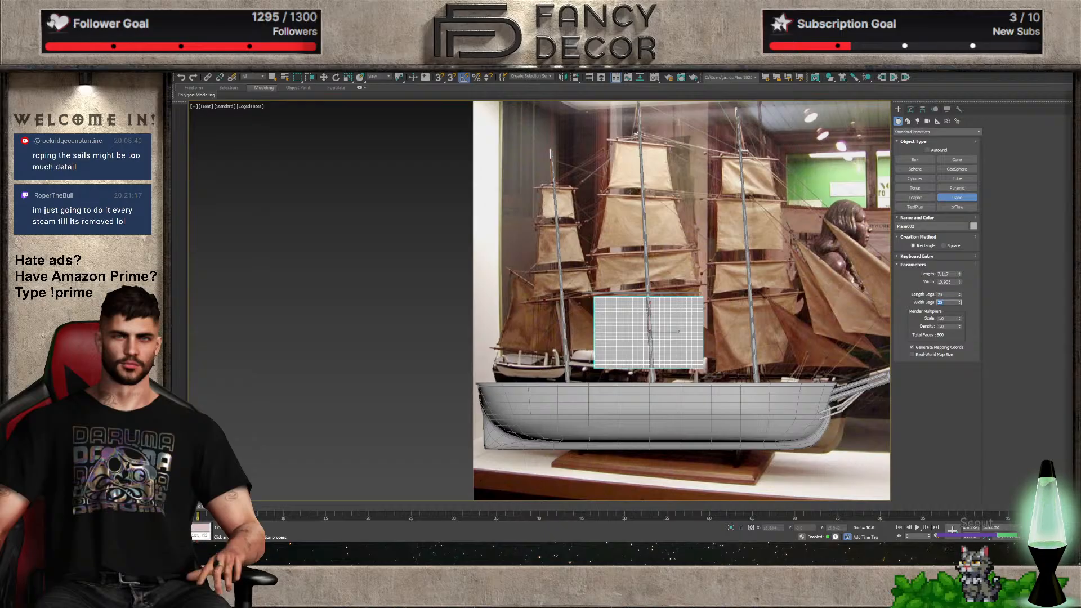
Set the sail plane's length and width segments to 15 each
{"action": "middle_click_drag", "start_coordinate": [885, 408], "coordinate": [956, 378]}
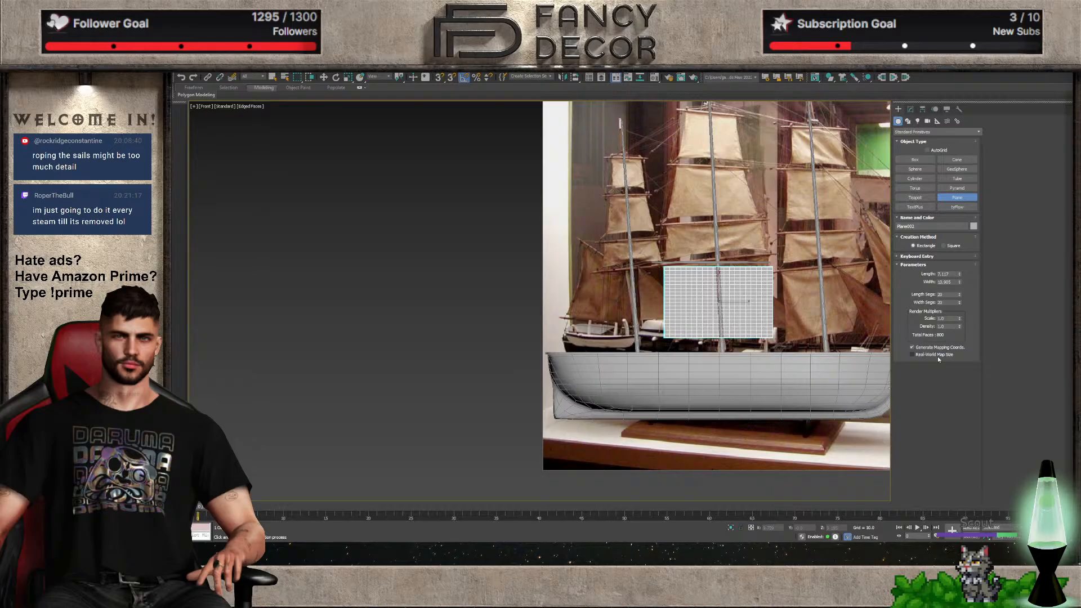
{"action": "middle_click_drag", "start_coordinate": [753, 340], "coordinate": [724, 345], "text": "alt"}
{"action": "scroll", "coordinate": [724, 344], "scroll_direction": "up", "scroll_amount": 5}
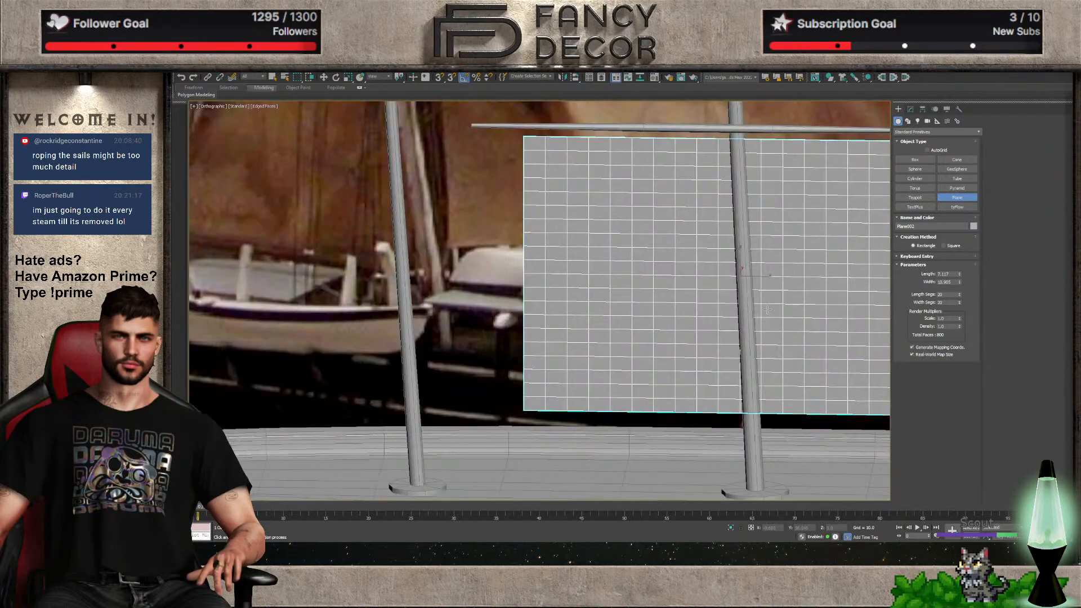
{"action": "middle_click_drag", "start_coordinate": [767, 309], "coordinate": [701, 358]}
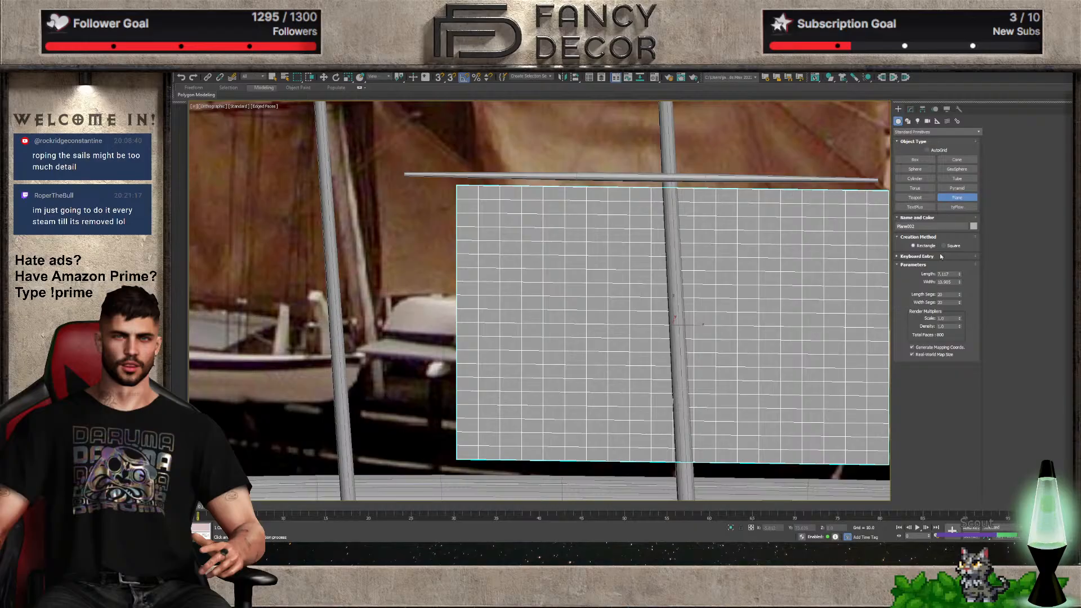
{"action": "double_click", "coordinate": [949, 294]}
{"action": "type", "text": "15"}
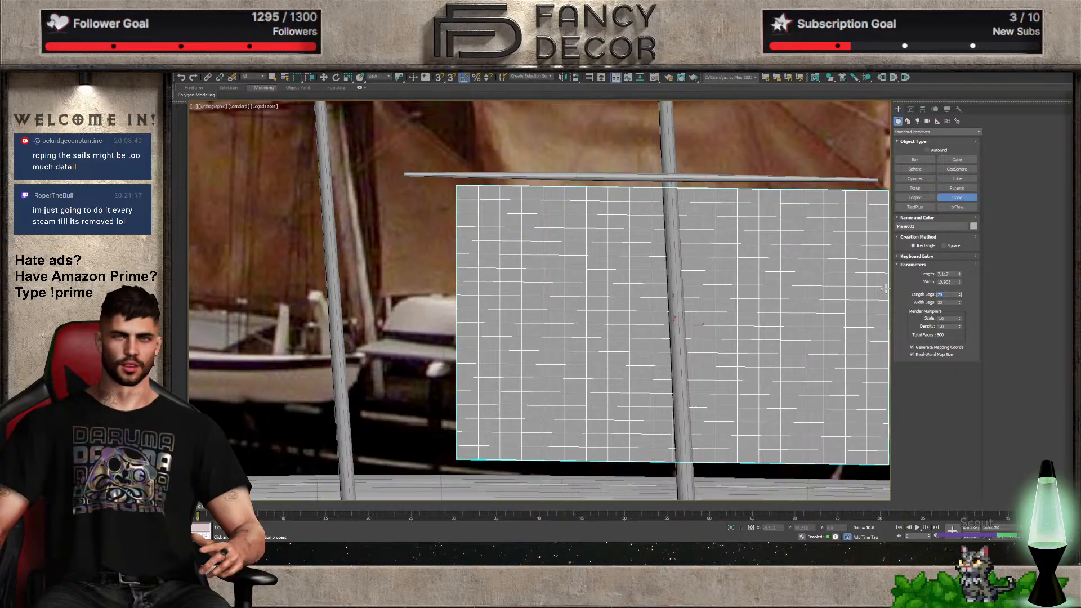
{"action": "key", "text": "Tab"}
{"action": "type", "text": "15"}
{"action": "key", "text": "Return"}
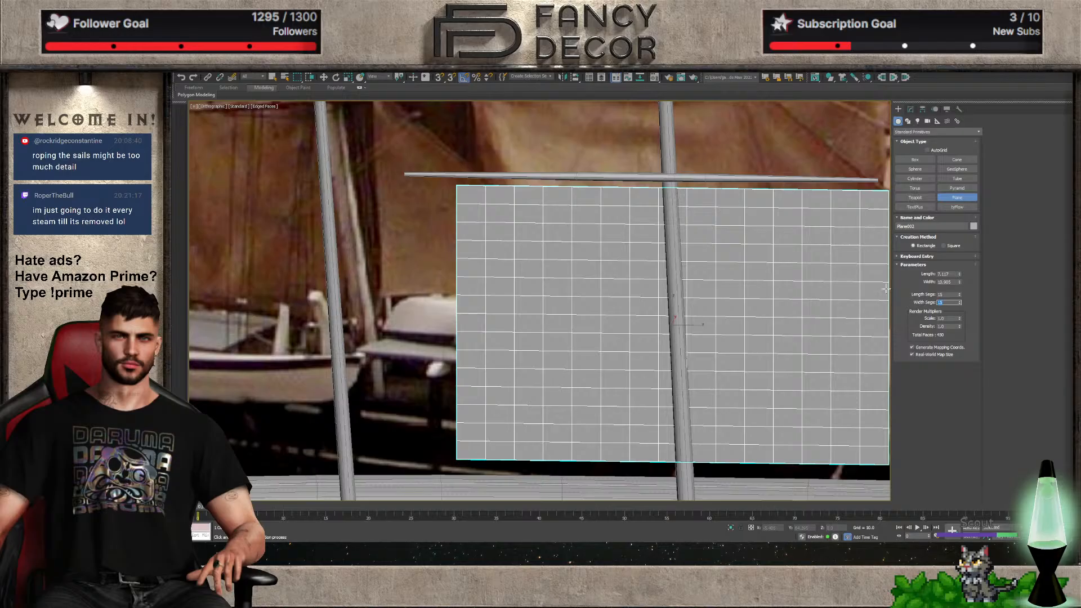
Convert the sail plane to an editable poly, apply an FFD 4x4x4 modifier and enter its control point level
{"action": "left_click", "coordinate": [910, 108]}
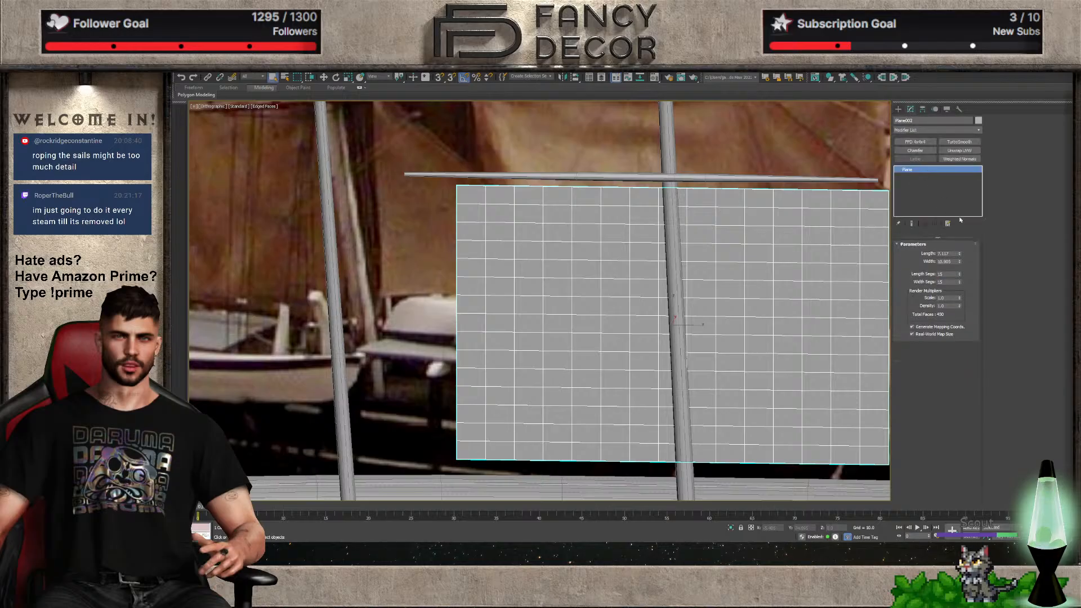
{"action": "left_click", "coordinate": [966, 232]}
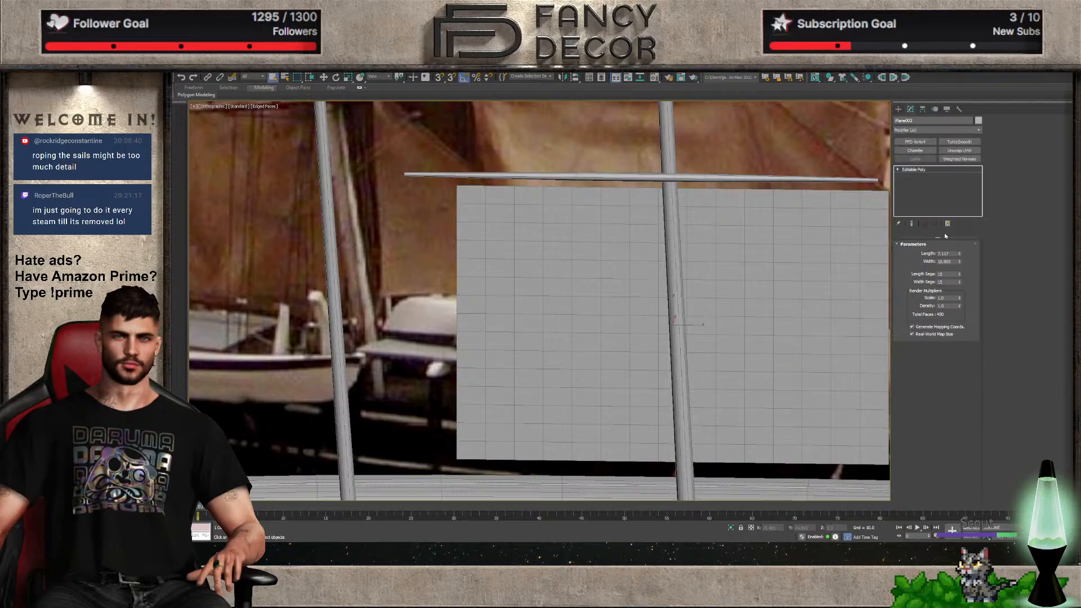
{"action": "left_click", "coordinate": [958, 150]}
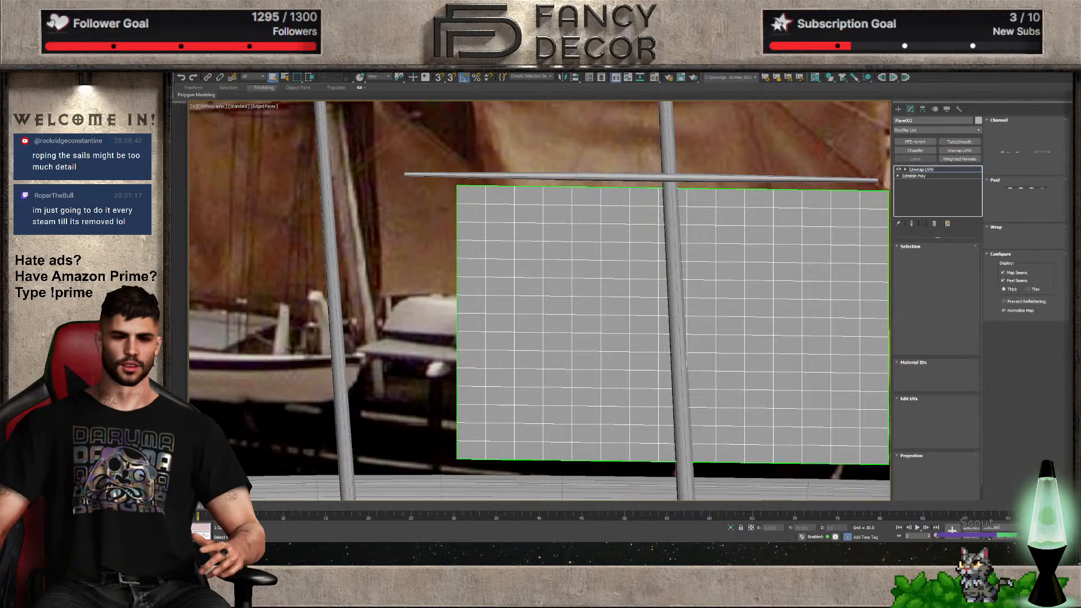
{"action": "key", "text": "ctrl+z"}
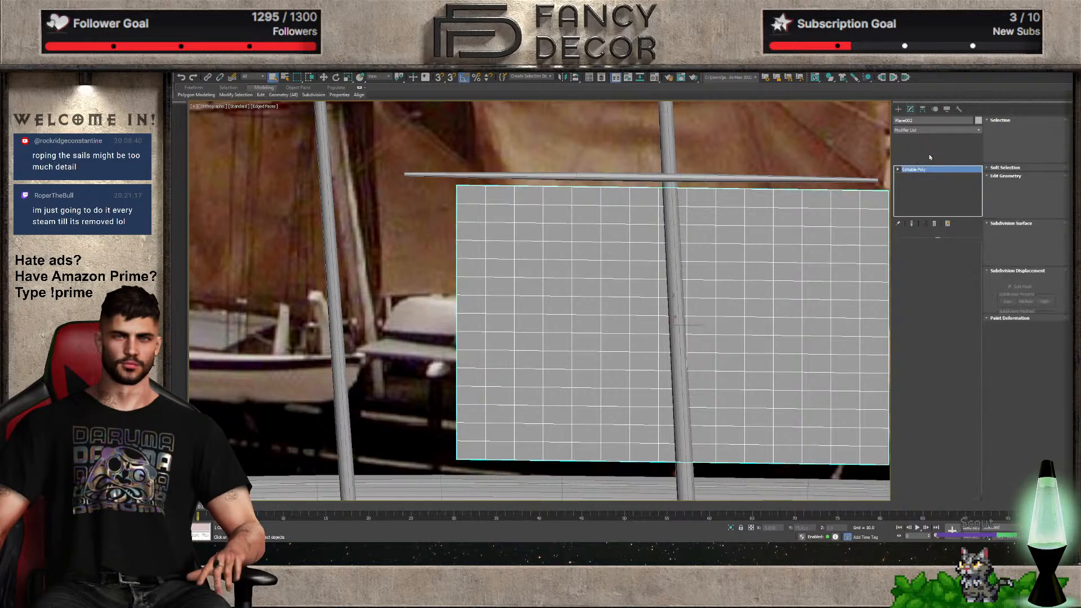
{"action": "left_click", "coordinate": [915, 142]}
{"action": "left_click", "coordinate": [905, 169]}
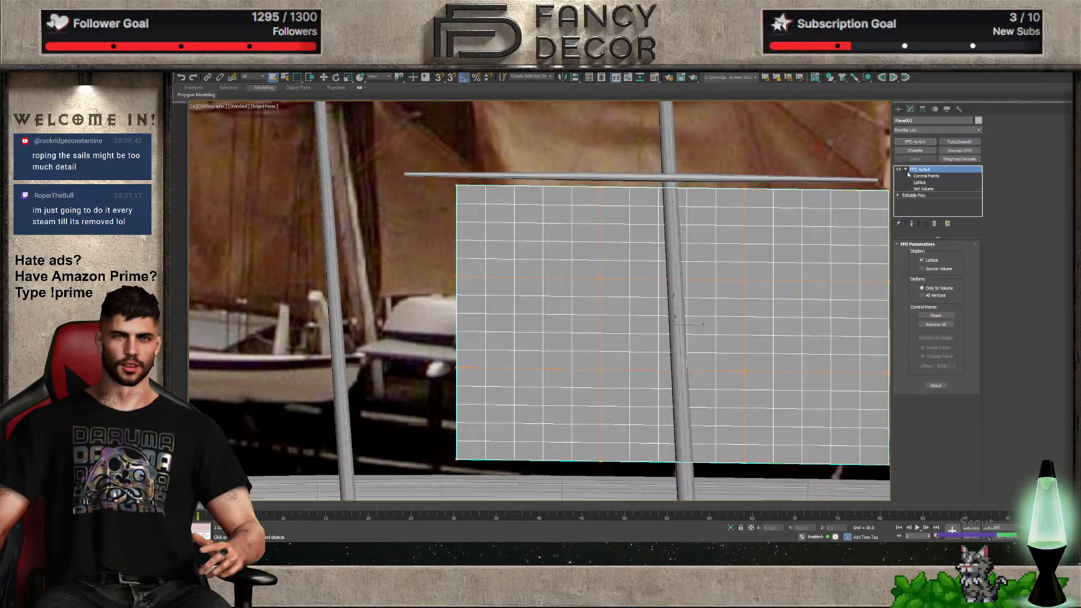
{"action": "left_click", "coordinate": [926, 175]}
Scale the upper three rows of lattice control points narrower in the front view so the sail tapers toward the yard
{"action": "key", "text": "f"}
{"action": "scroll", "coordinate": [754, 256], "scroll_direction": "down", "scroll_amount": 5}
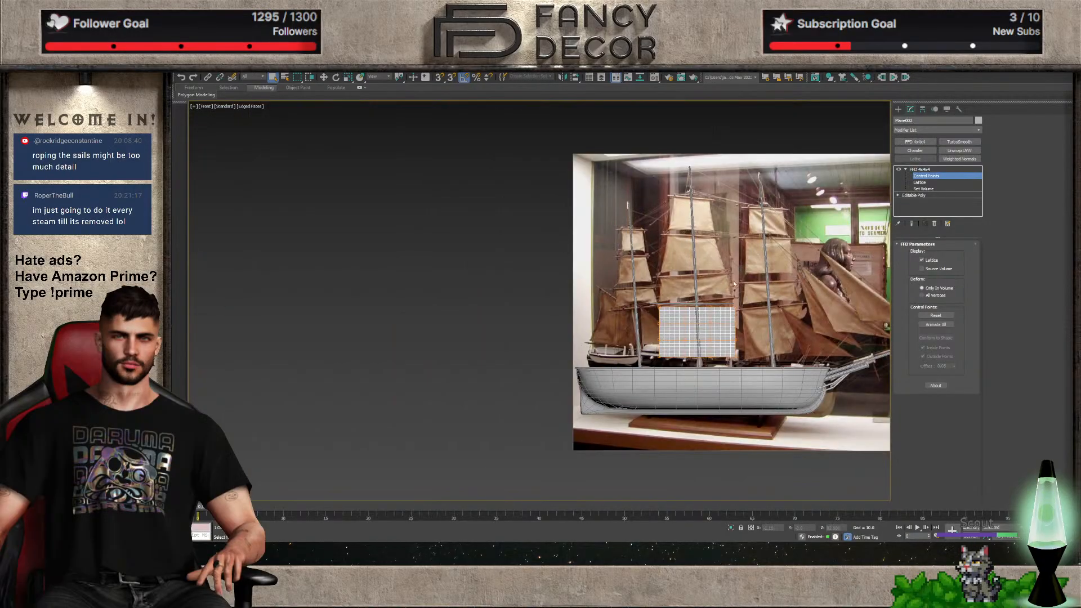
{"action": "scroll", "coordinate": [701, 331], "scroll_direction": "up", "scroll_amount": 7}
{"action": "left_click_drag", "start_coordinate": [832, 235], "coordinate": [873, 241]}
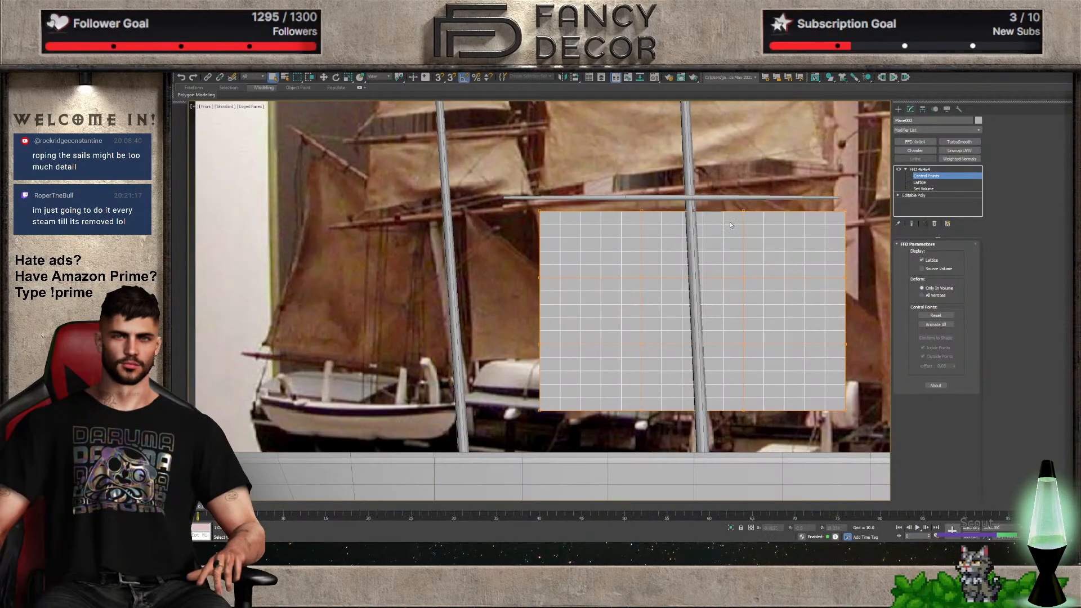
{"action": "key", "text": "r"}
{"action": "left_click_drag", "start_coordinate": [698, 207], "coordinate": [698, 214]}
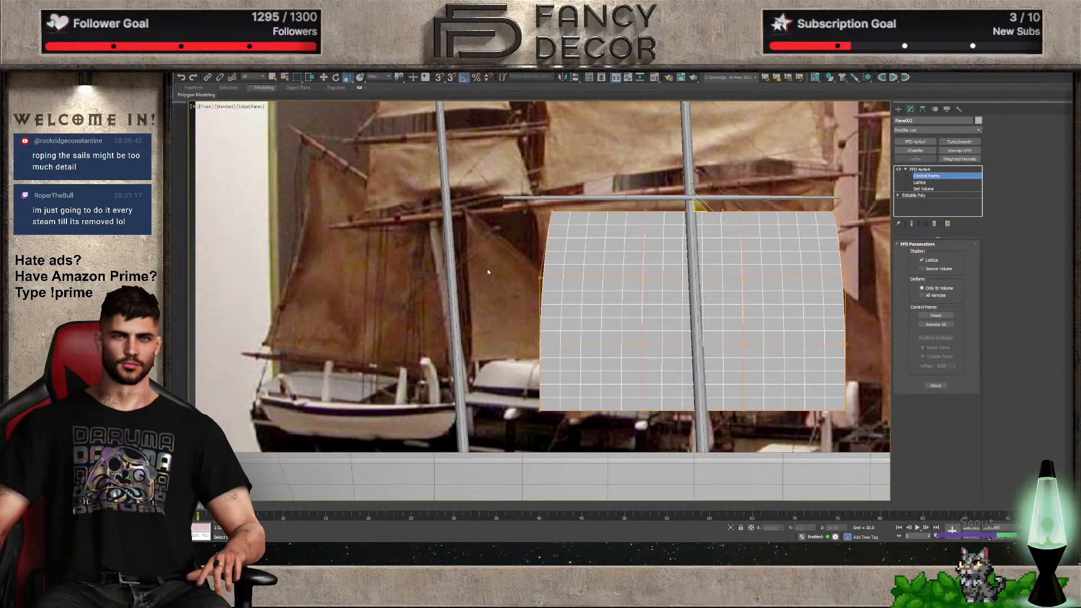
{"action": "left_click_drag", "start_coordinate": [864, 294], "coordinate": [864, 294]}
{"action": "left_click_drag", "start_coordinate": [700, 274], "coordinate": [699, 281]}
{"action": "left_click_drag", "start_coordinate": [885, 358], "coordinate": [886, 358]}
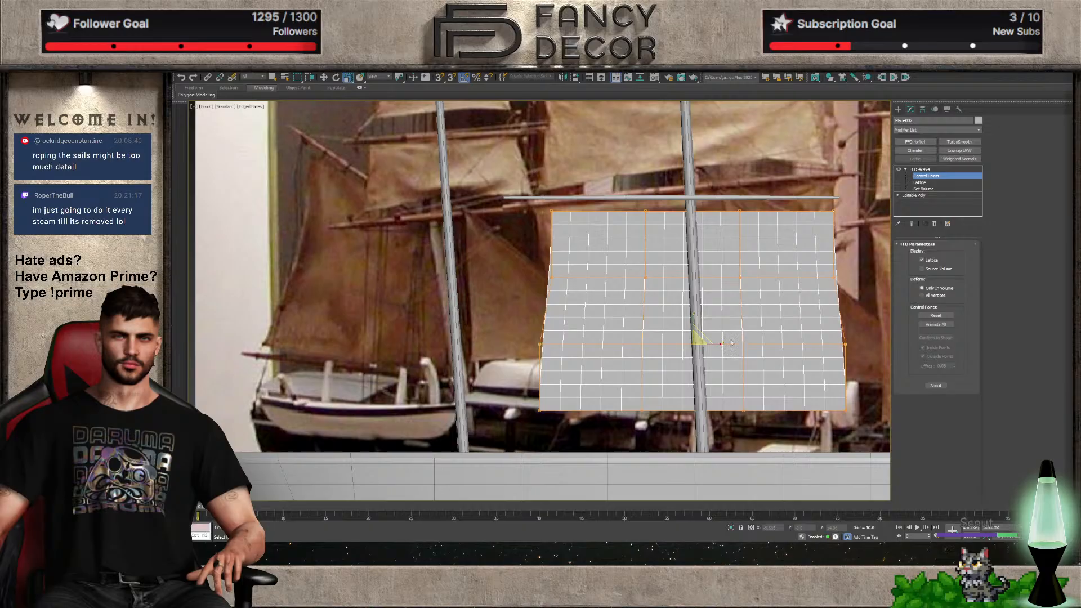
{"action": "left_click_drag", "start_coordinate": [699, 340], "coordinate": [698, 344]}
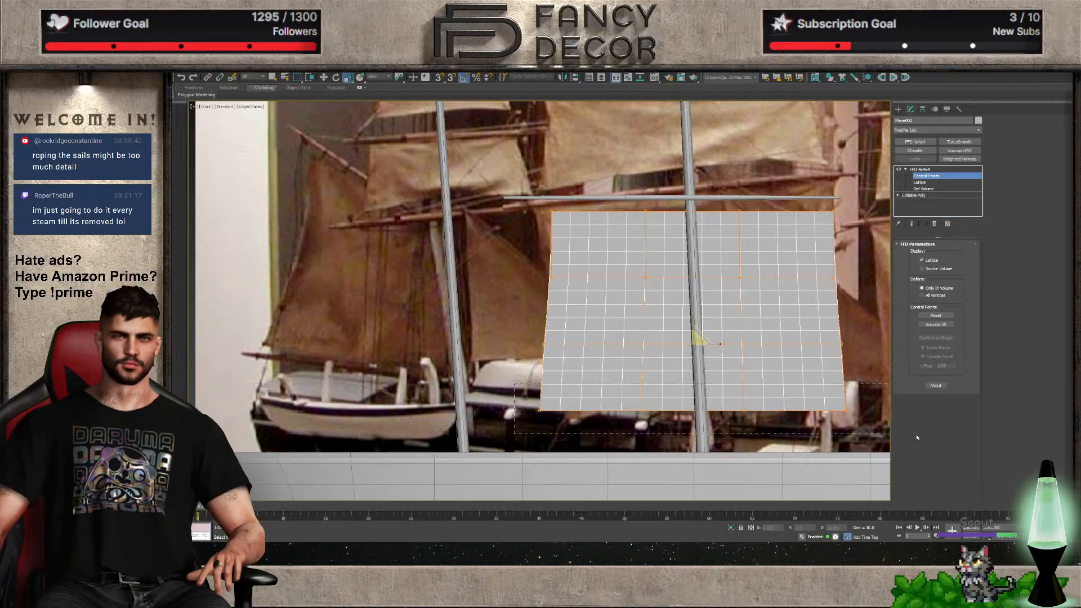
Widen the lattice's bottom row, rescale the two middle rows to even out the sail's sides, and collapse the FFD modifier
{"action": "left_click_drag", "start_coordinate": [916, 437], "coordinate": [916, 437]}
{"action": "left_click_drag", "start_coordinate": [700, 403], "coordinate": [711, 395]}
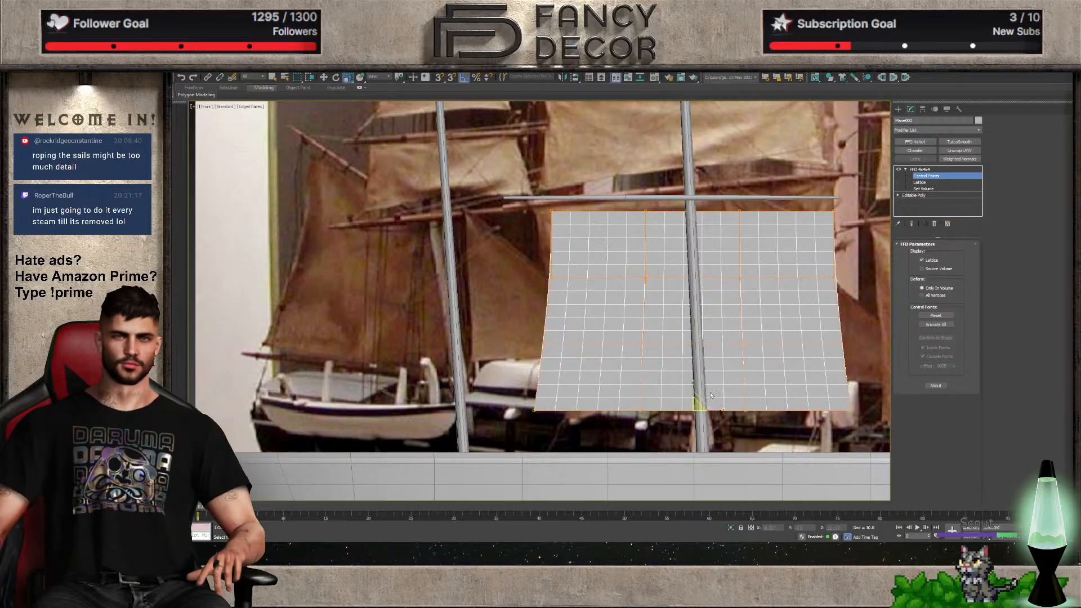
{"action": "left_click_drag", "start_coordinate": [779, 363], "coordinate": [779, 363]}
{"action": "left_click_drag", "start_coordinate": [698, 341], "coordinate": [702, 341]}
{"action": "left_click_drag", "start_coordinate": [865, 300], "coordinate": [865, 300]}
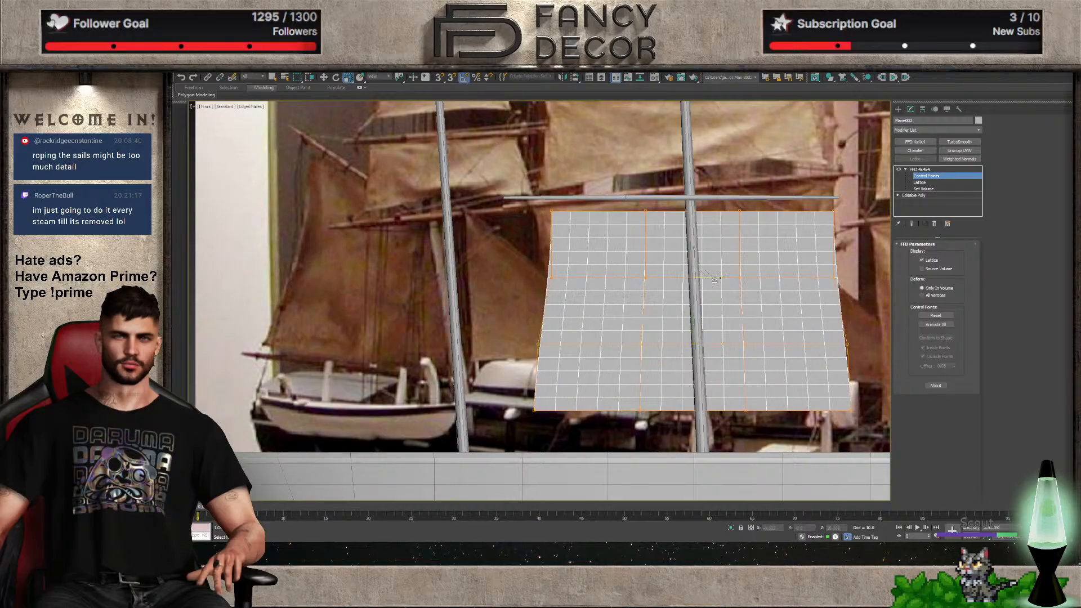
{"action": "left_click_drag", "start_coordinate": [698, 274], "coordinate": [702, 271]}
{"action": "left_click", "coordinate": [943, 169]}
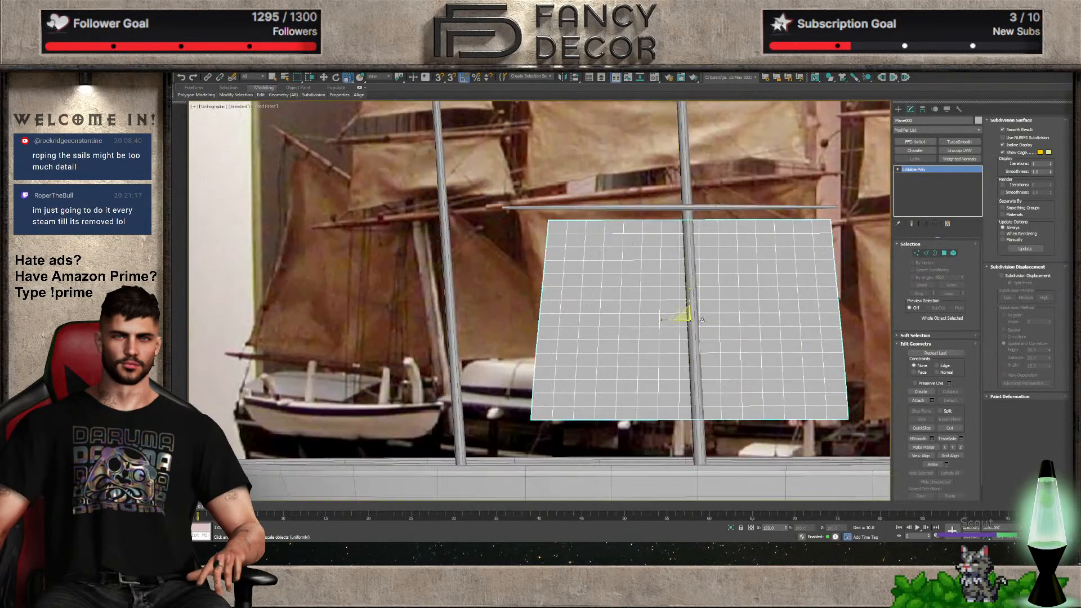
Move the sail plane forward until it sits in front of the mainmast
{"action": "key", "text": "w"}
{"action": "middle_click_drag", "start_coordinate": [685, 313], "coordinate": [678, 316], "text": "alt"}
{"action": "left_click_drag", "start_coordinate": [678, 316], "coordinate": [710, 329]}
{"action": "key", "text": "f"}
{"action": "middle_click_drag", "start_coordinate": [602, 425], "coordinate": [645, 280]}
{"action": "scroll", "coordinate": [610, 276], "scroll_direction": "up", "scroll_amount": 3}
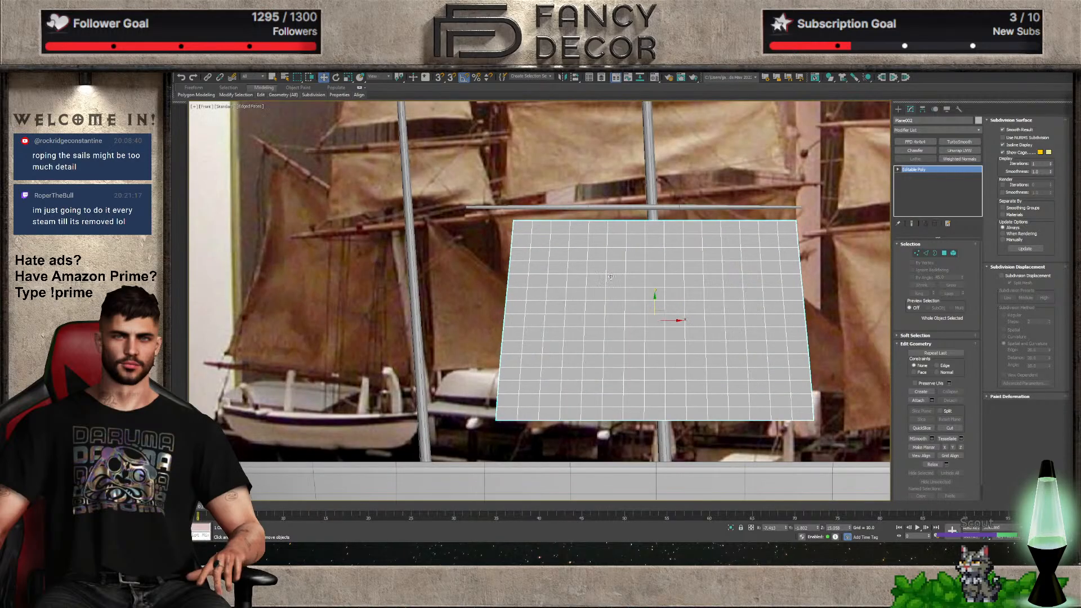
Scale the sail wider and slightly shorter, and move it up directly beneath the yard in the front view
{"action": "key", "text": "r"}
{"action": "left_click_drag", "start_coordinate": [657, 319], "coordinate": [656, 310]}
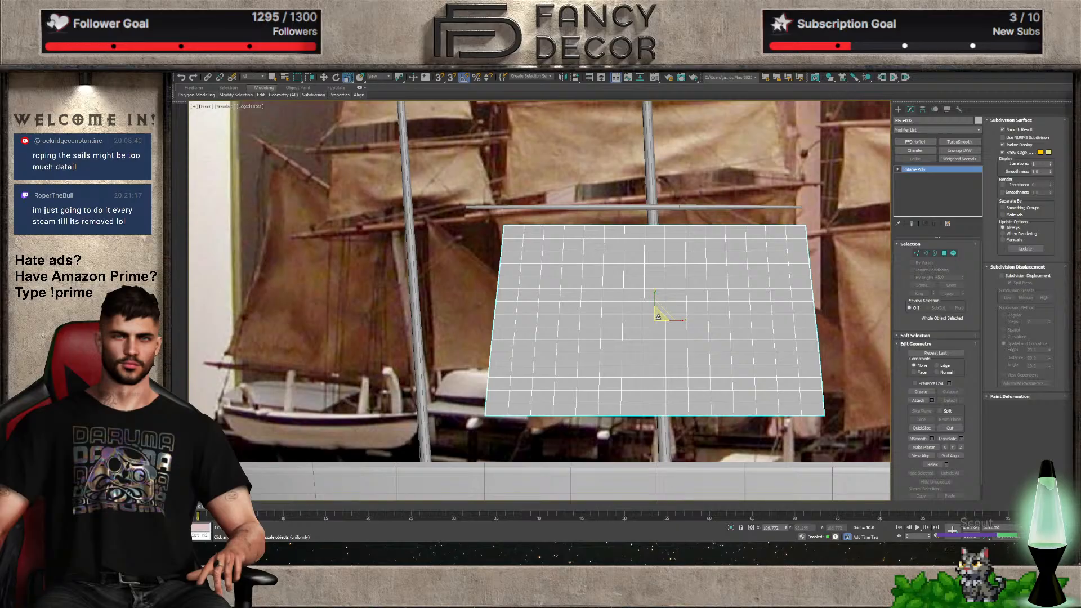
{"action": "key", "text": "w"}
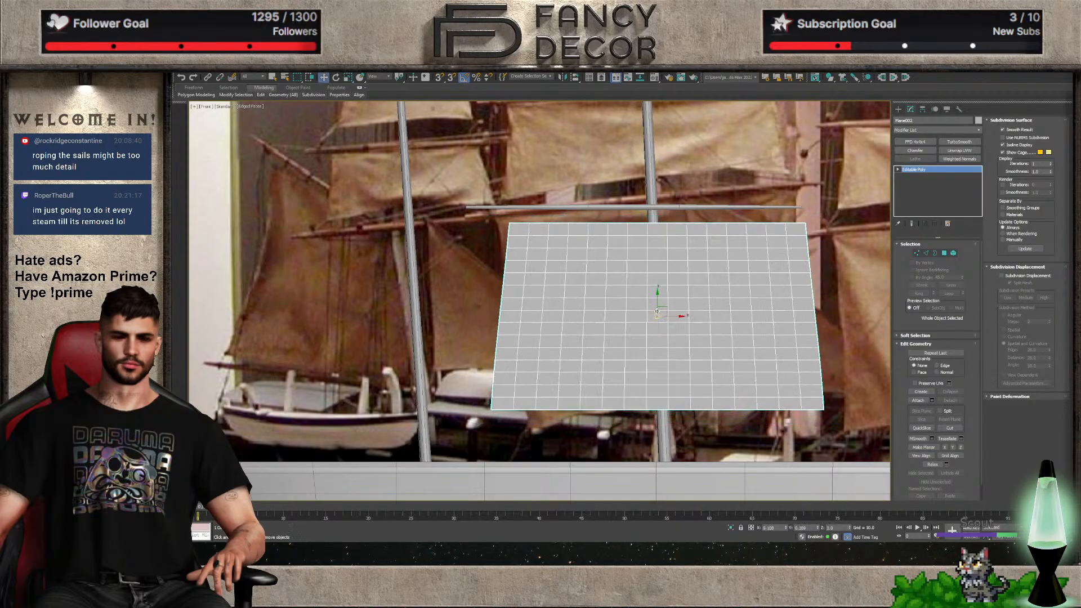
{"action": "left_click_drag", "start_coordinate": [655, 318], "coordinate": [637, 298]}
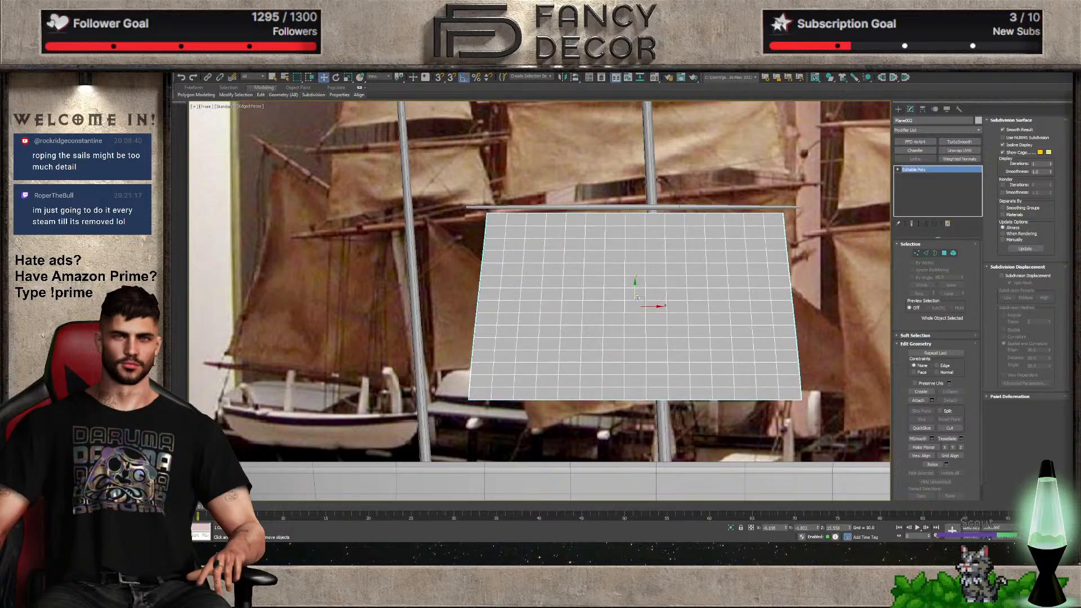
Apply another FFD 4x4x4 modifier to the sail and scale its top and bottom rows of control points wider to curve the sides
{"action": "left_click", "coordinate": [916, 253]}
{"action": "left_click", "coordinate": [916, 253]}
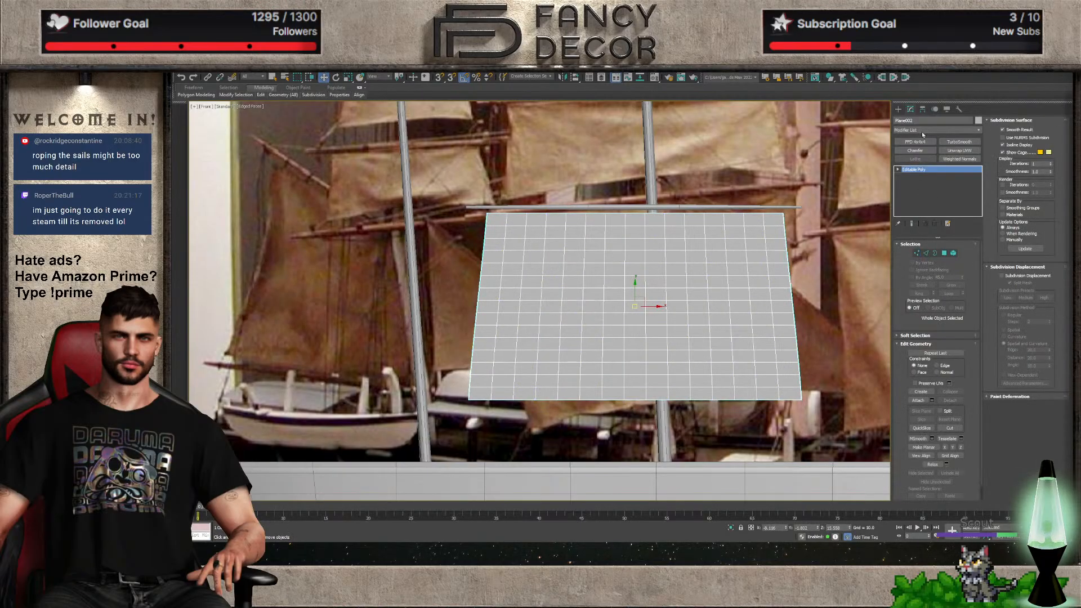
{"action": "left_click", "coordinate": [914, 142]}
{"action": "left_click", "coordinate": [906, 170]}
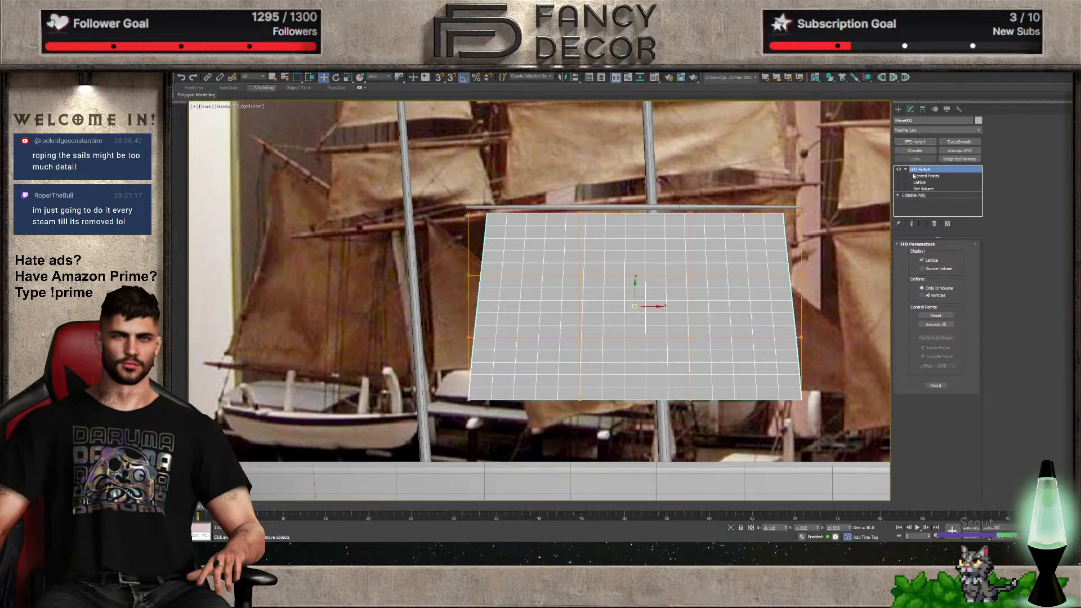
{"action": "key", "text": "1"}
{"action": "left_click_drag", "start_coordinate": [442, 209], "coordinate": [442, 209]}
{"action": "key", "text": "r"}
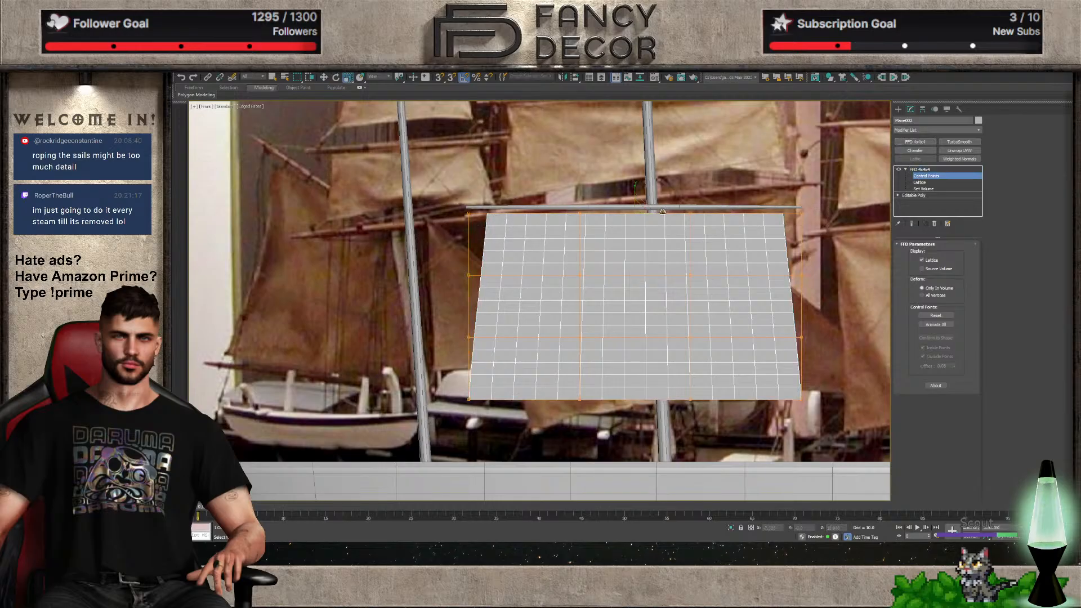
{"action": "left_click_drag", "start_coordinate": [664, 209], "coordinate": [663, 214]}
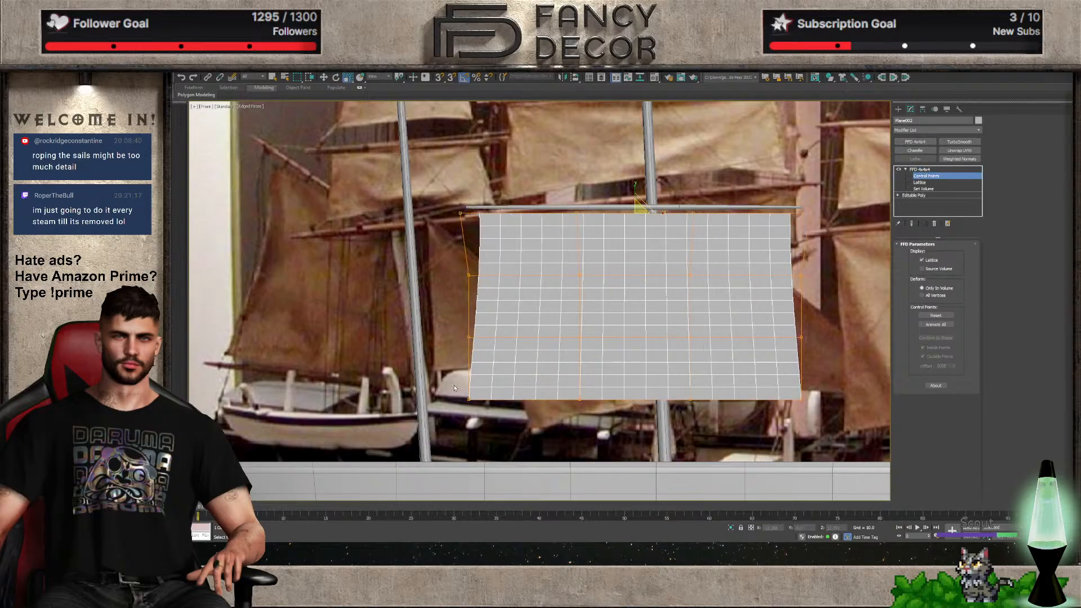
{"action": "left_click_drag", "start_coordinate": [815, 413], "coordinate": [815, 412]}
{"action": "left_click_drag", "start_coordinate": [647, 394], "coordinate": [658, 398]}
{"action": "left_click", "coordinate": [919, 169]}
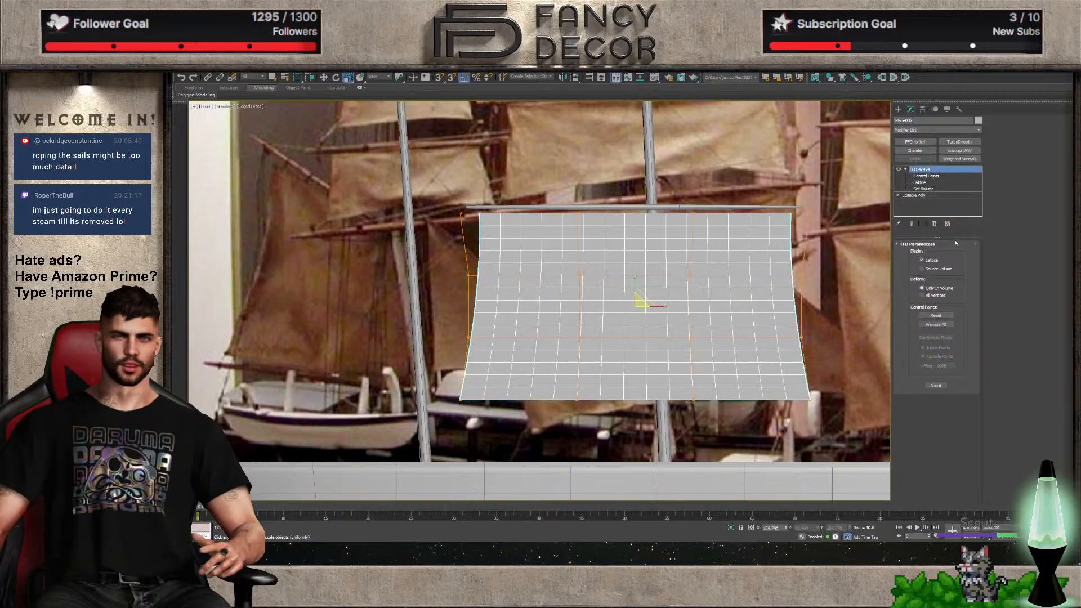
Collapse the sail plane's FFD 4x4x4 modifier into its Editable Poly and show the list of scene objects
{"action": "key", "text": "ctrl+shift+c"}
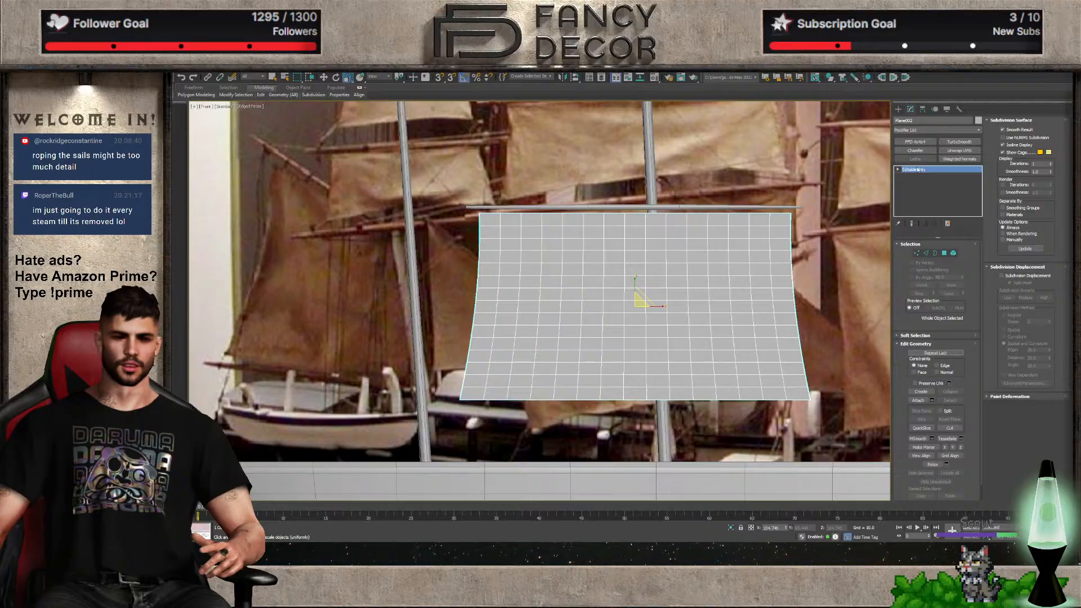
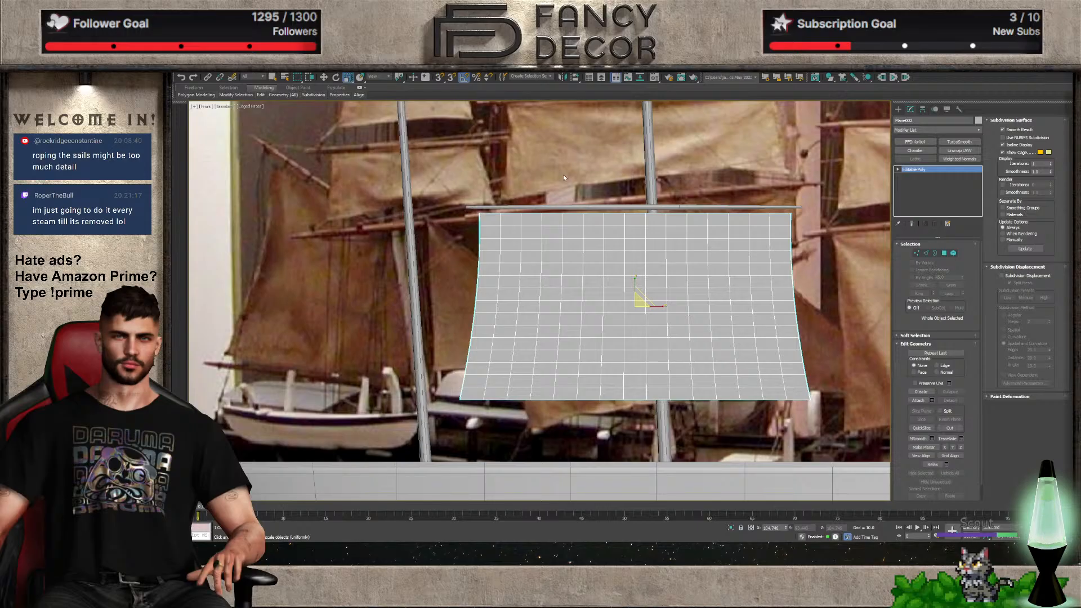
{"action": "left_click", "coordinate": [588, 77]}
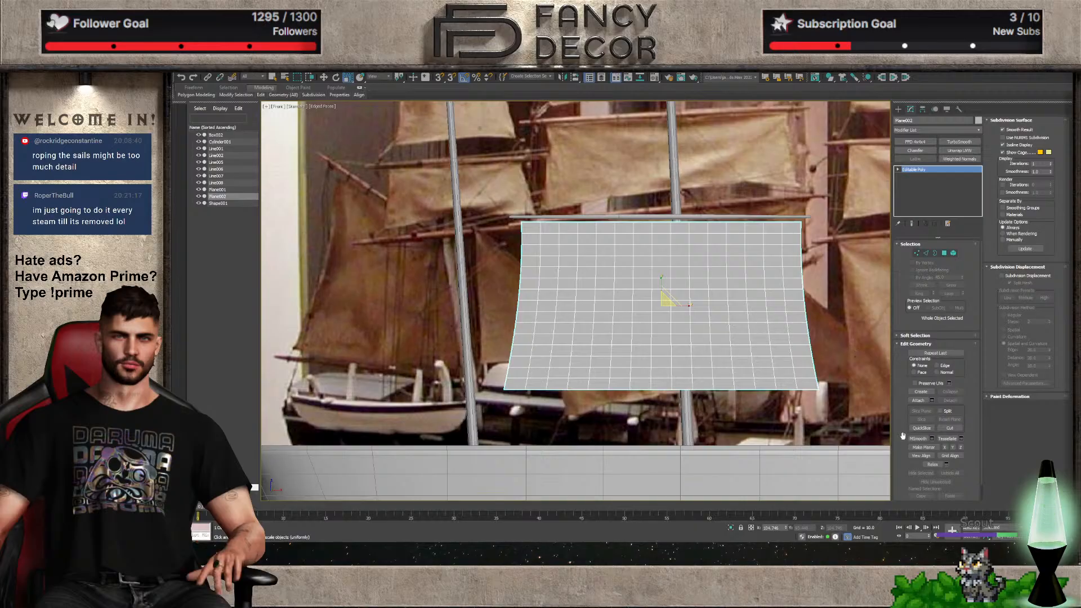
Activate the cloth brush on the sail plane and pull lightly at its upper left corner and lower middle area
{"action": "left_click", "coordinate": [430, 199]}
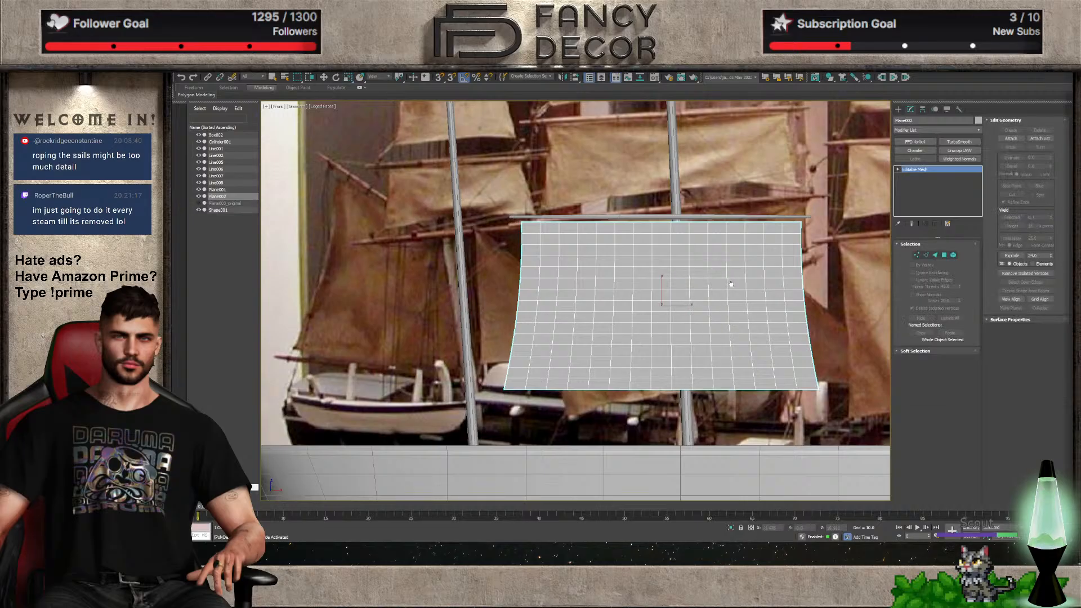
{"action": "scroll", "coordinate": [652, 306], "scroll_direction": "down", "scroll_amount": 2}
{"action": "middle_click_drag", "start_coordinate": [651, 306], "coordinate": [645, 341], "text": "alt"}
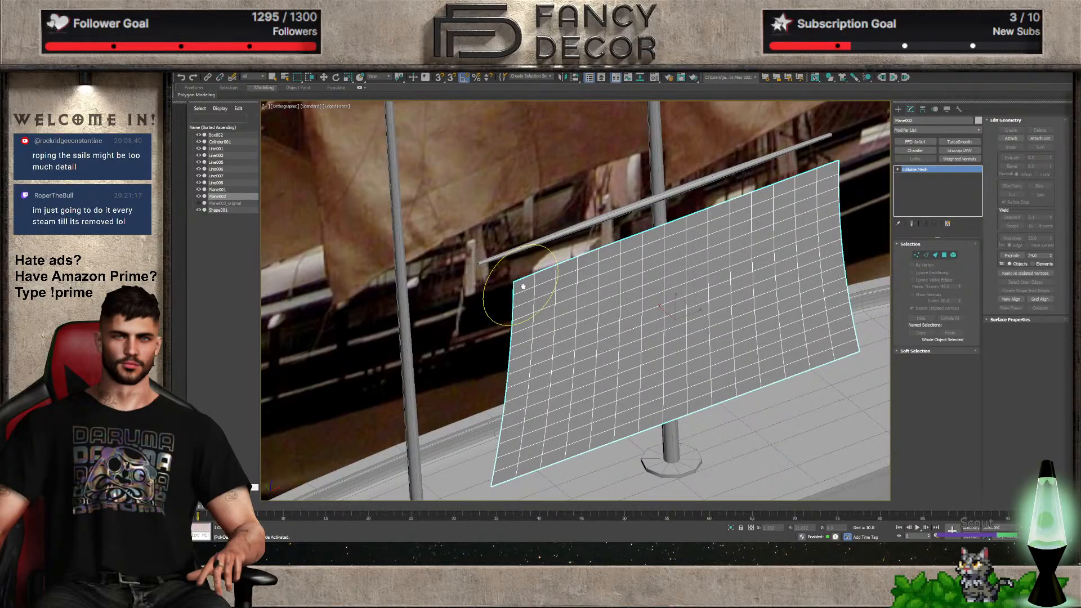
{"action": "mouse_move", "coordinate": [515, 292]}
{"action": "left_mouse_down"}
{"action": "mouse_move", "coordinate": [559, 393]}
{"action": "mouse_move", "coordinate": [516, 434]}
{"action": "mouse_move", "coordinate": [519, 394]}
{"action": "left_mouse_up"}
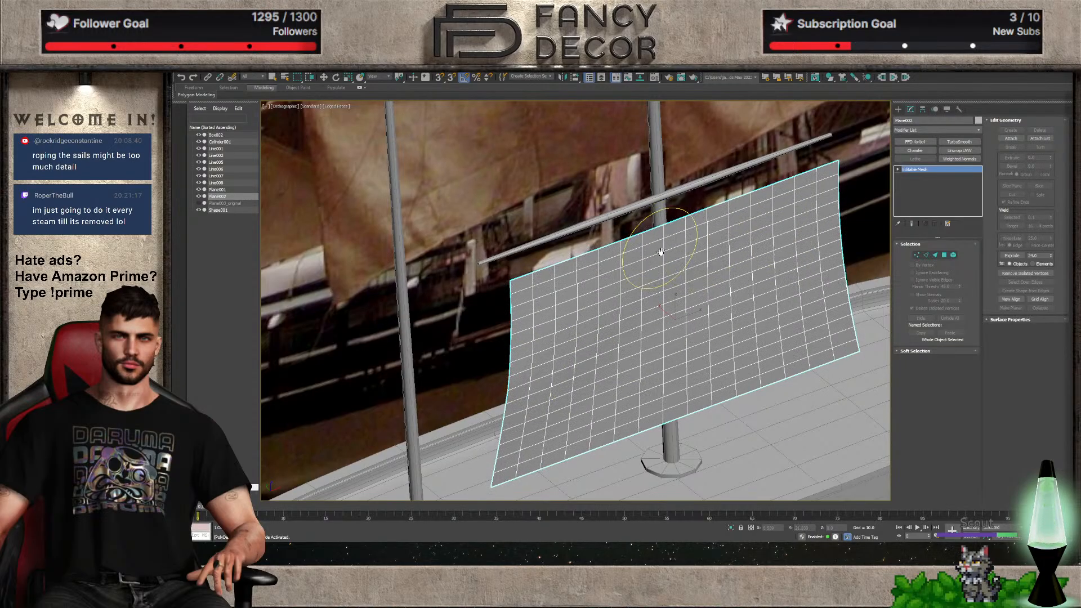
{"action": "mouse_move", "coordinate": [657, 267]}
{"action": "middle_mouse_down", "text": "alt"}
{"action": "mouse_move", "coordinate": [657, 254]}
{"action": "mouse_move", "coordinate": [668, 255]}
{"action": "middle_mouse_up", "text": "alt"}
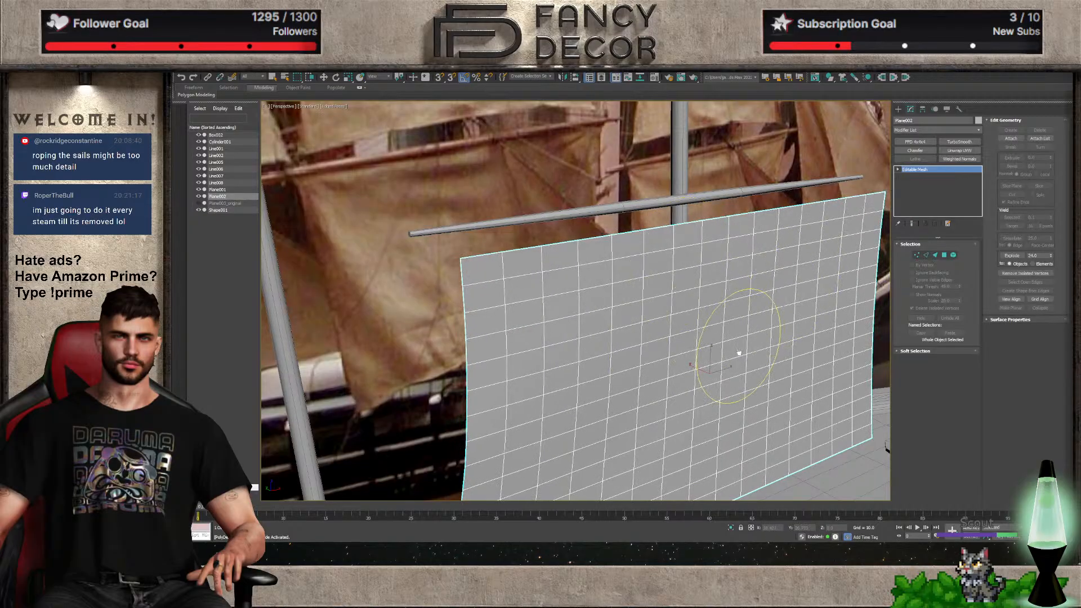
{"action": "mouse_move", "coordinate": [702, 407]}
{"action": "left_mouse_down"}
{"action": "mouse_move", "coordinate": [680, 449]}
{"action": "mouse_move", "coordinate": [796, 379]}
{"action": "mouse_move", "coordinate": [670, 345]}
{"action": "mouse_move", "coordinate": [835, 324]}
{"action": "left_mouse_up"}
Sculpt soft vertical folds into the middle of the sail with the cloth brush
{"action": "scroll", "coordinate": [763, 377], "scroll_direction": "down", "scroll_amount": 5}
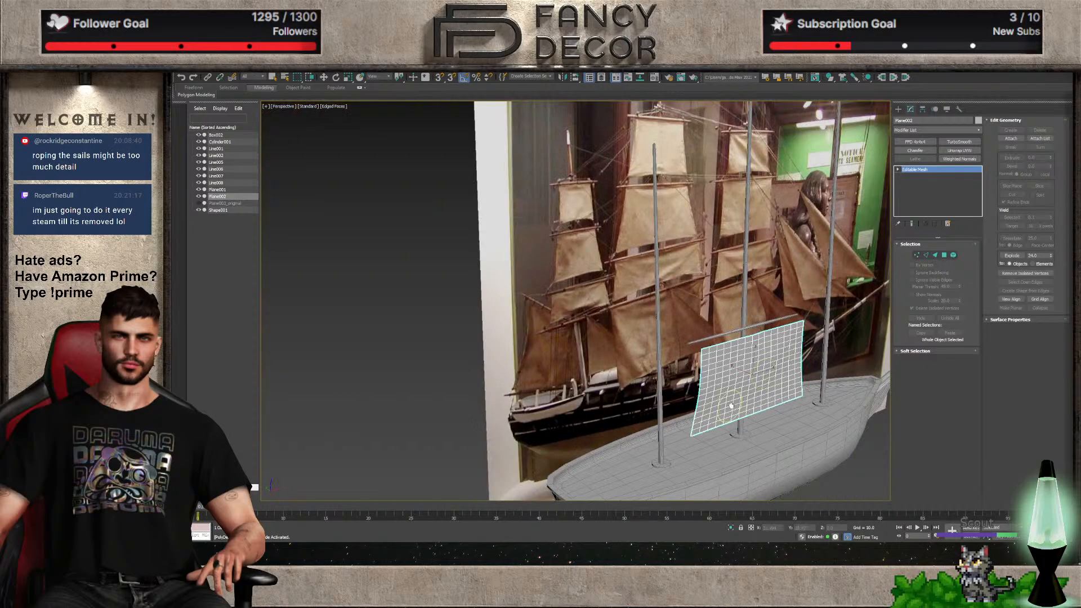
{"action": "scroll", "coordinate": [709, 421], "scroll_direction": "up", "scroll_amount": 5}
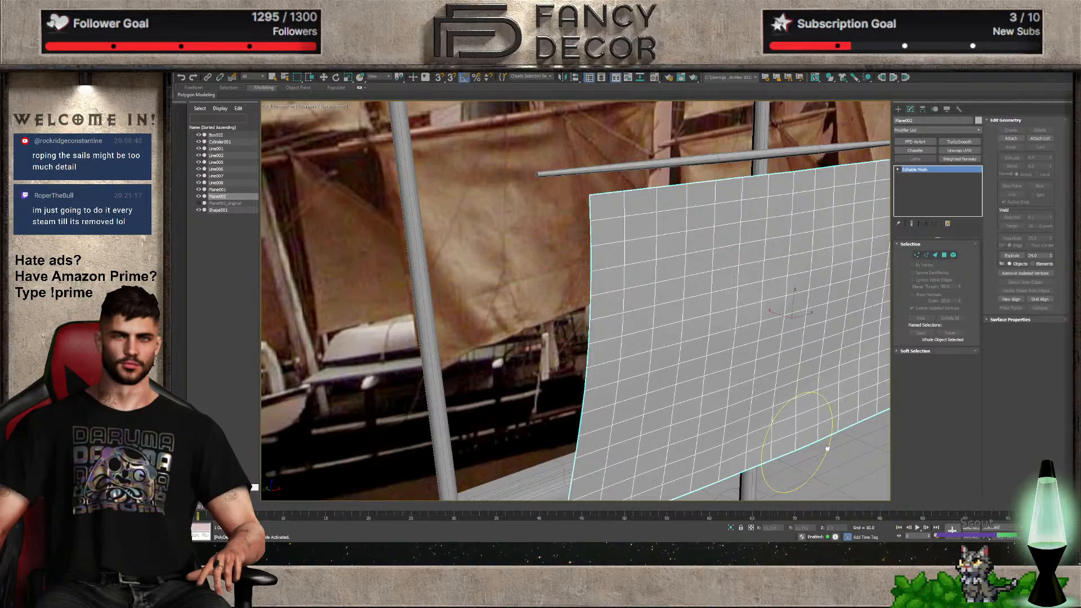
{"action": "scroll", "coordinate": [836, 446], "scroll_direction": "down", "scroll_amount": 5}
{"action": "scroll", "coordinate": [767, 359], "scroll_direction": "up", "scroll_amount": 4}
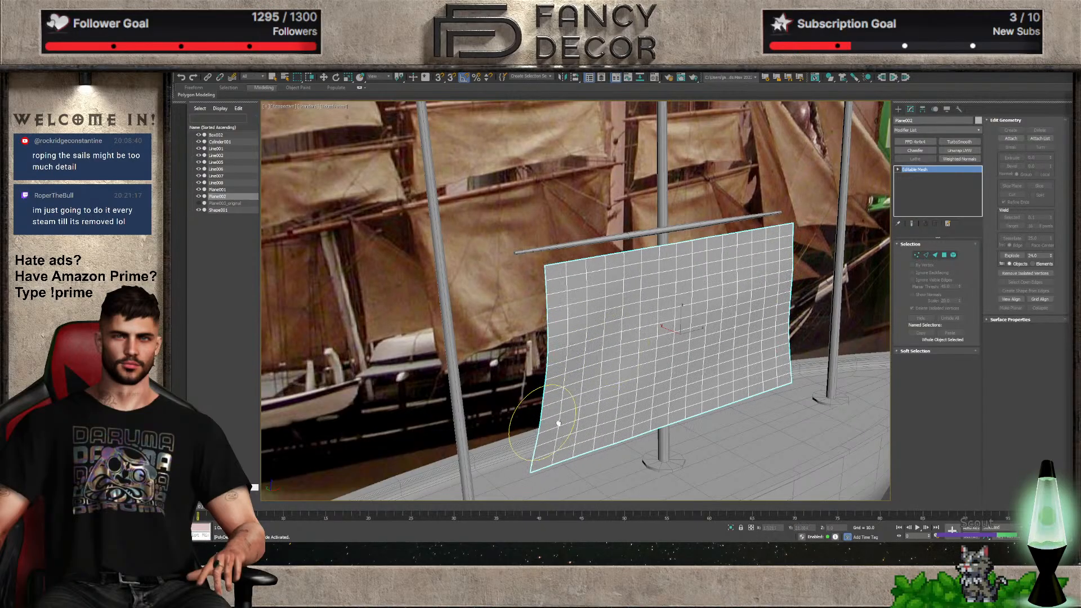
{"action": "key", "text": "ctrl+shift+z"}
{"action": "mouse_move", "coordinate": [618, 369]}
{"action": "middle_mouse_down", "text": "alt"}
{"action": "mouse_move", "coordinate": [567, 446]}
{"action": "mouse_move", "coordinate": [509, 415]}
{"action": "mouse_move", "coordinate": [523, 426]}
{"action": "mouse_move", "coordinate": [632, 431]}
{"action": "middle_mouse_up", "text": "alt"}
{"action": "key", "text": "z"}
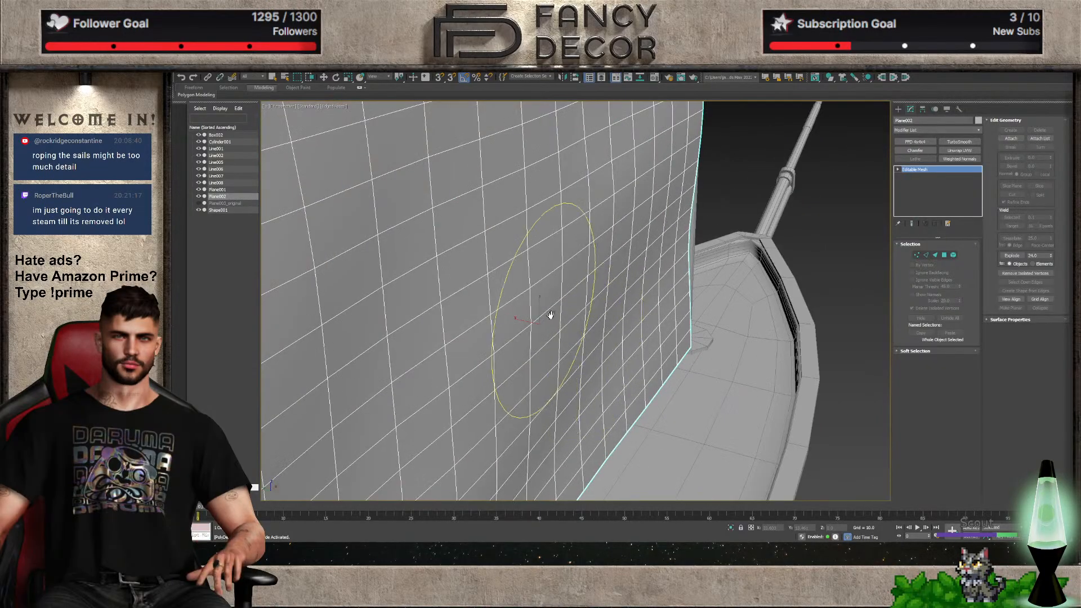
{"action": "mouse_move", "coordinate": [550, 315]}
{"action": "left_mouse_down"}
{"action": "mouse_move", "coordinate": [579, 328]}
{"action": "mouse_move", "coordinate": [552, 316]}
{"action": "mouse_move", "coordinate": [513, 234]}
{"action": "mouse_move", "coordinate": [465, 240]}
{"action": "left_mouse_up"}
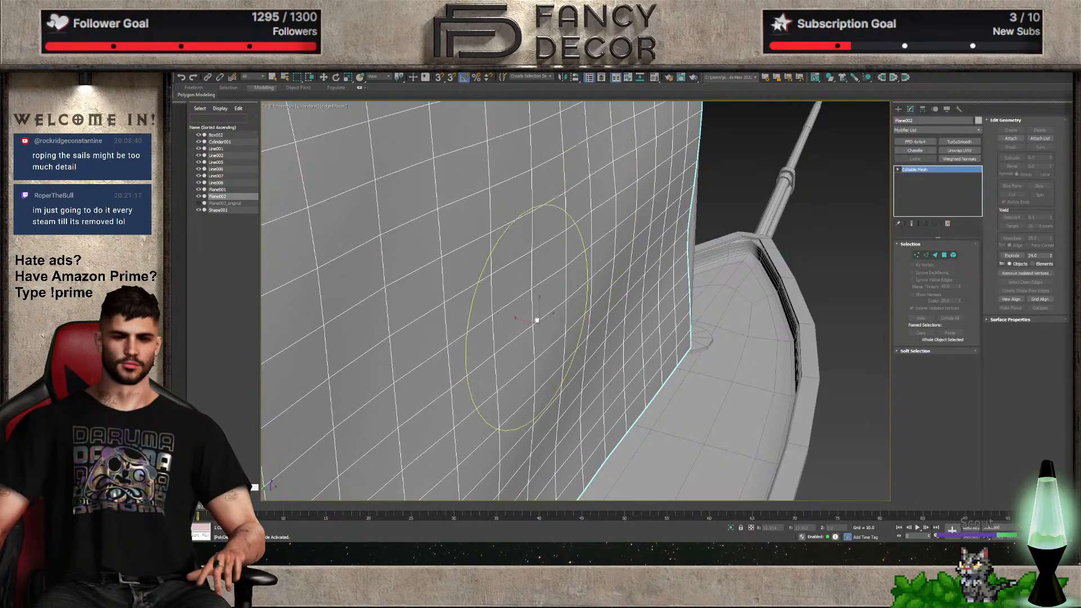
Inspect the sail's folds from both sides, close up and in relation to the whole ship
{"action": "scroll", "coordinate": [537, 337], "scroll_direction": "down", "scroll_amount": 10}
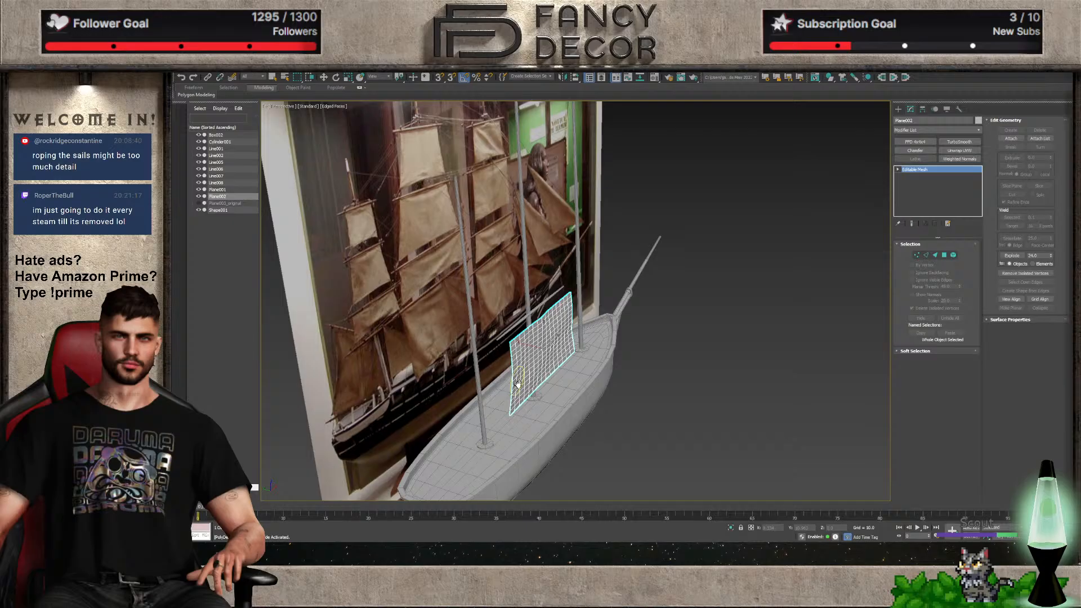
{"action": "scroll", "coordinate": [522, 378], "scroll_direction": "up", "scroll_amount": 10}
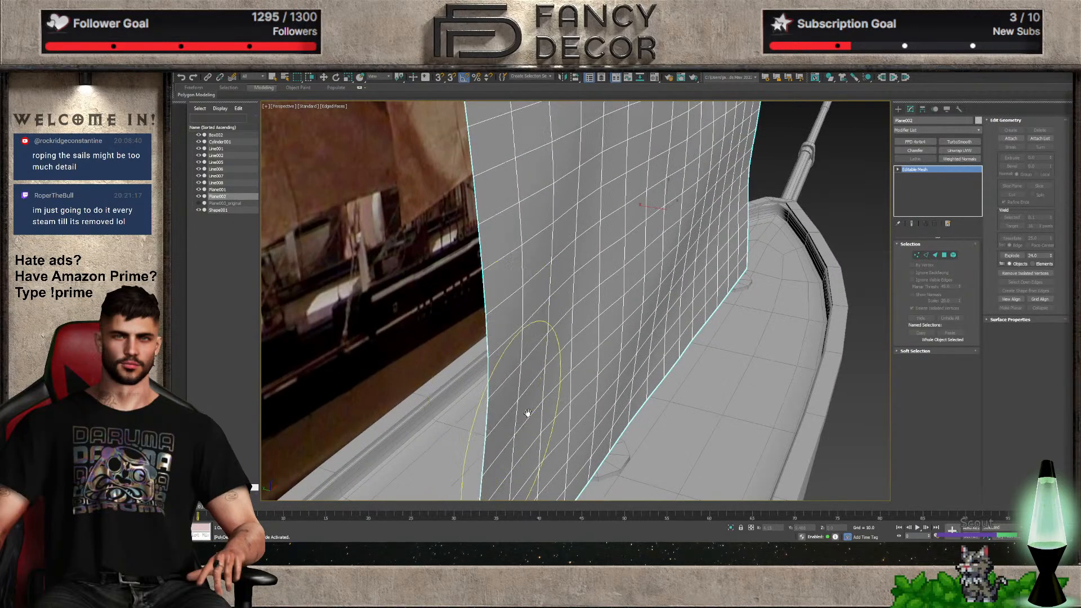
{"action": "scroll", "coordinate": [525, 415], "scroll_direction": "down", "scroll_amount": 6}
{"action": "middle_click_drag", "start_coordinate": [564, 345], "coordinate": [598, 378], "text": "alt"}
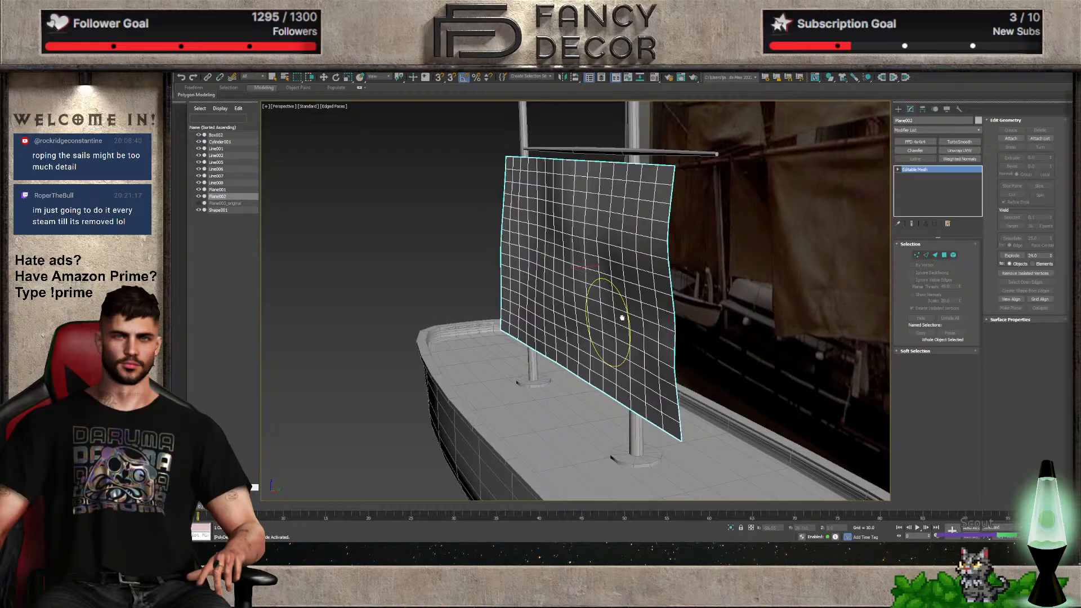
{"action": "scroll", "coordinate": [625, 227], "scroll_direction": "down", "scroll_amount": 5}
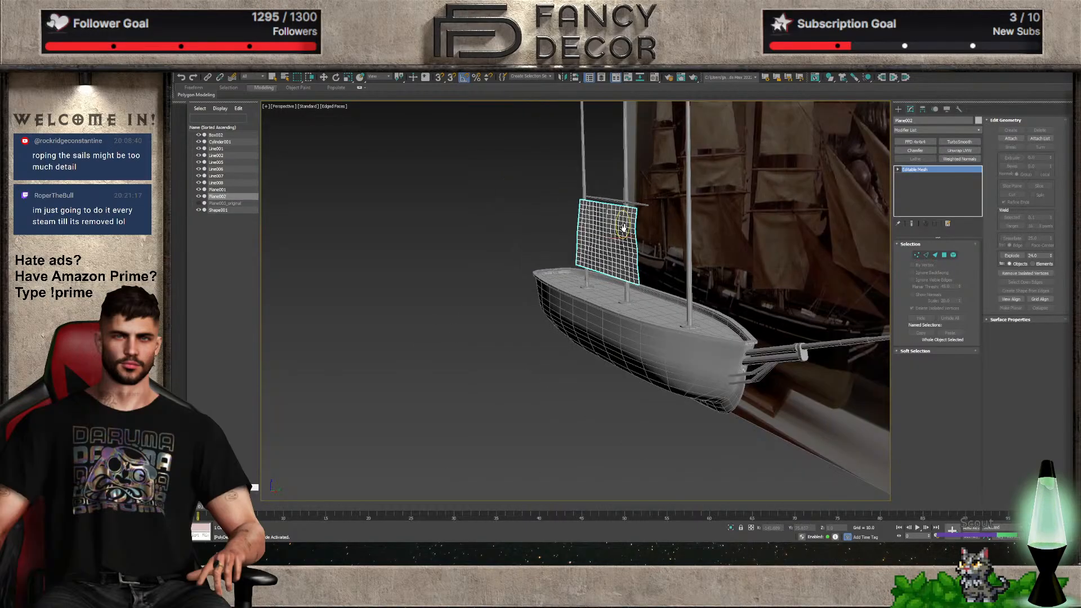
{"action": "scroll", "coordinate": [588, 242], "scroll_direction": "up", "scroll_amount": 6}
{"action": "scroll", "coordinate": [588, 242], "scroll_direction": "up", "scroll_amount": 2}
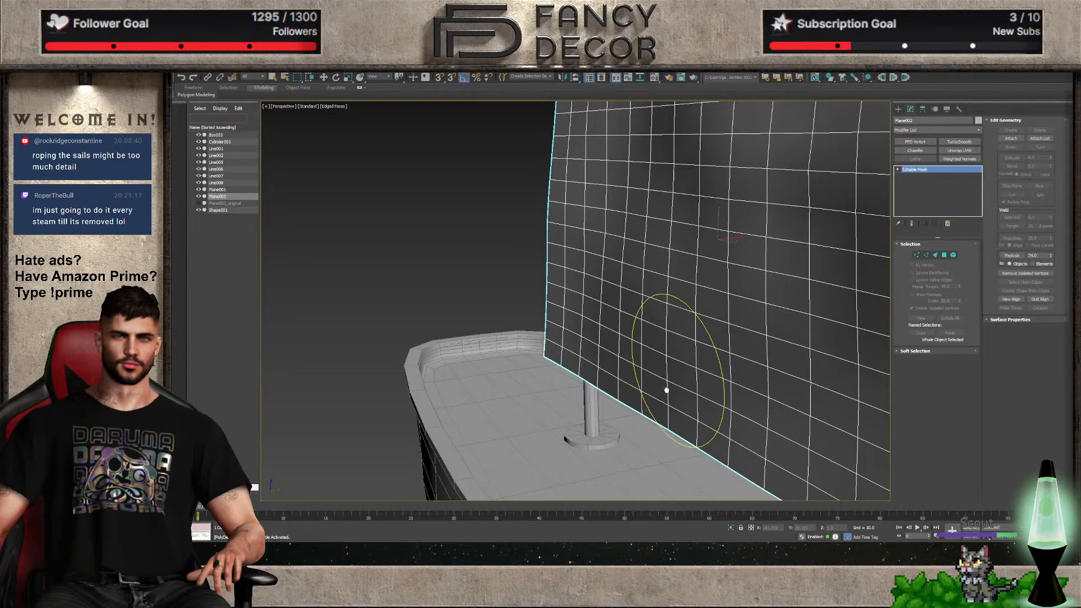
{"action": "scroll", "coordinate": [660, 341], "scroll_direction": "down", "scroll_amount": 6}
{"action": "scroll", "coordinate": [670, 350], "scroll_direction": "up", "scroll_amount": 6}
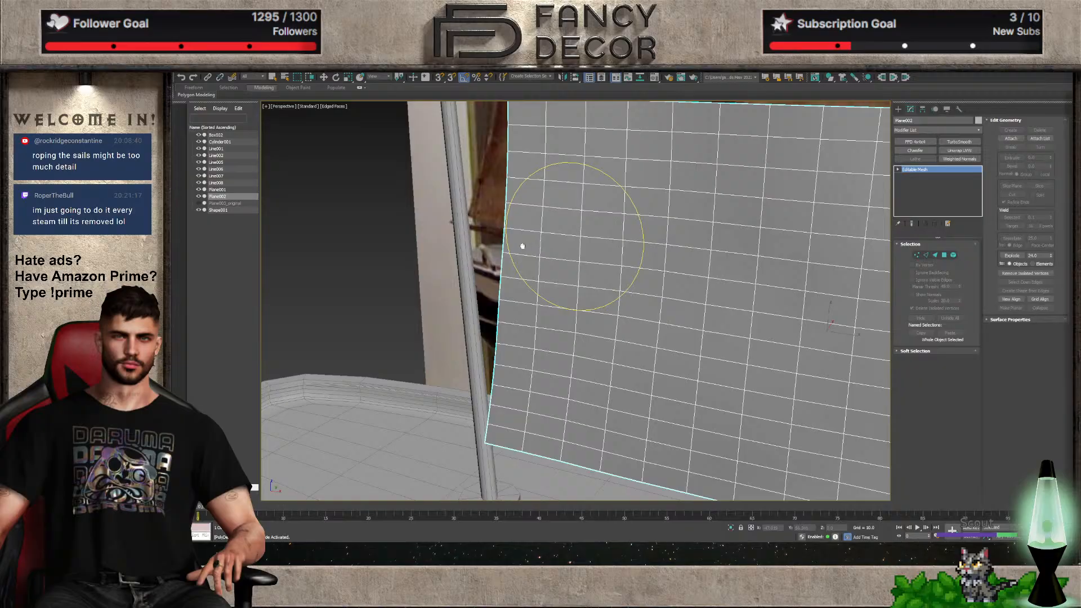
Examine the sail's upper edge and the yard above it from several angles against the reference photo
{"action": "scroll", "coordinate": [608, 289], "scroll_direction": "down", "scroll_amount": 5}
{"action": "mouse_move", "coordinate": [650, 312]}
{"action": "middle_mouse_down", "text": "alt"}
{"action": "mouse_move", "coordinate": [664, 298]}
{"action": "mouse_move", "coordinate": [643, 316]}
{"action": "middle_mouse_up", "text": "alt"}
{"action": "scroll", "coordinate": [644, 316], "scroll_direction": "up", "scroll_amount": 5}
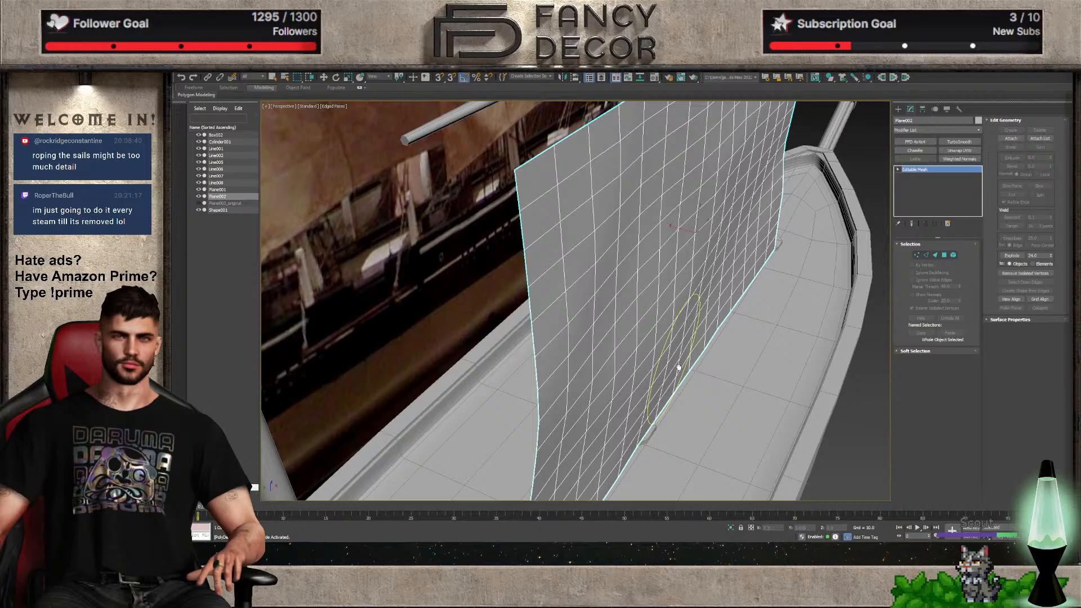
{"action": "scroll", "coordinate": [684, 362], "scroll_direction": "down", "scroll_amount": 5}
{"action": "middle_click_drag", "start_coordinate": [685, 362], "coordinate": [709, 276], "text": "alt"}
{"action": "scroll", "coordinate": [808, 207], "scroll_direction": "up", "scroll_amount": 5}
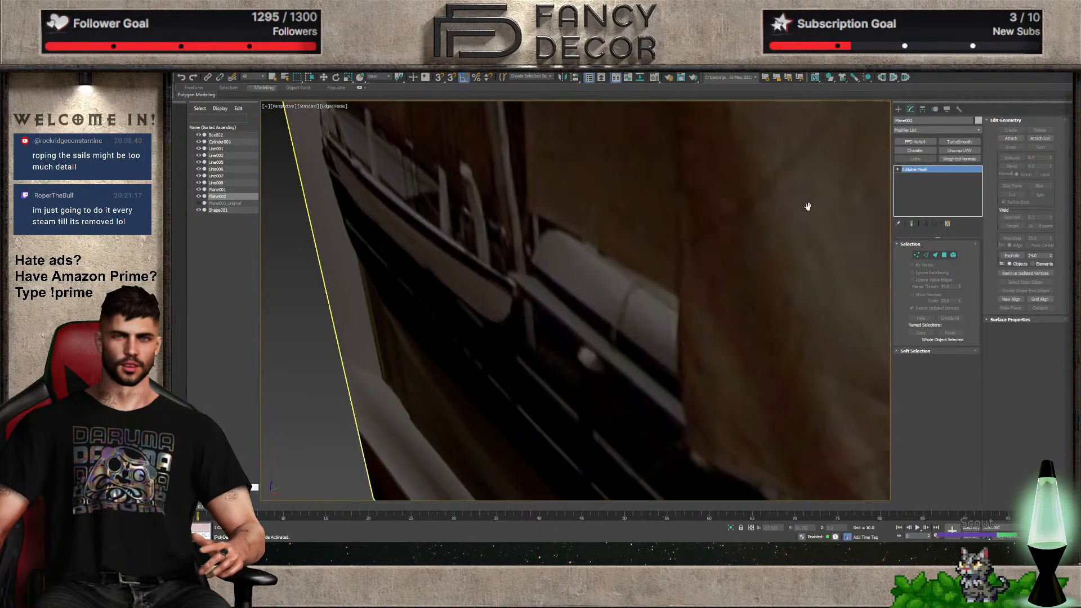
{"action": "scroll", "coordinate": [808, 206], "scroll_direction": "down", "scroll_amount": 5}
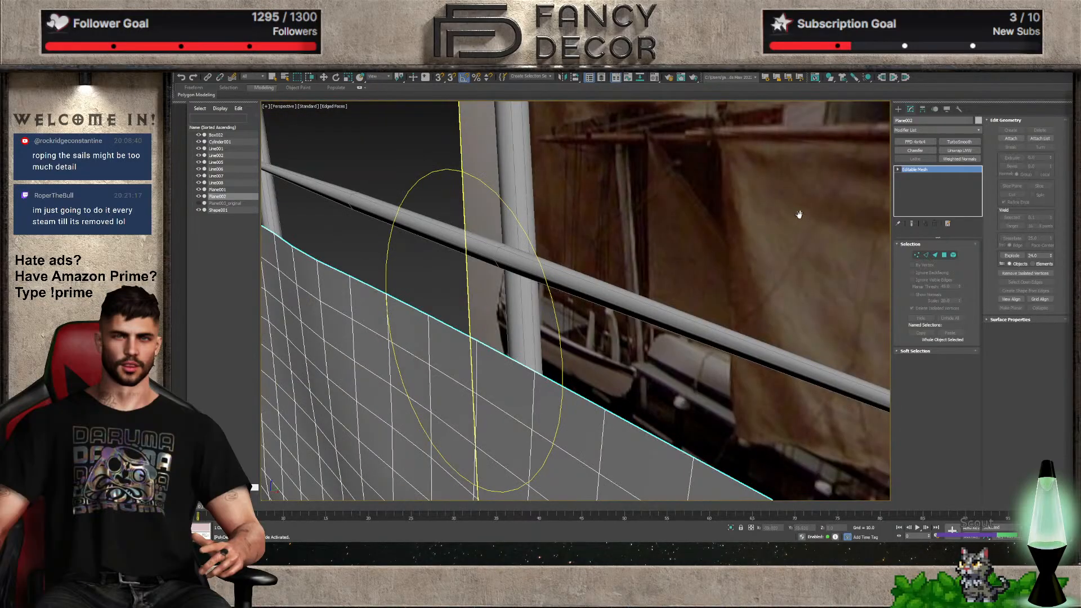
{"action": "scroll", "coordinate": [799, 214], "scroll_direction": "down", "scroll_amount": 5}
{"action": "scroll", "coordinate": [853, 196], "scroll_direction": "up", "scroll_amount": 5}
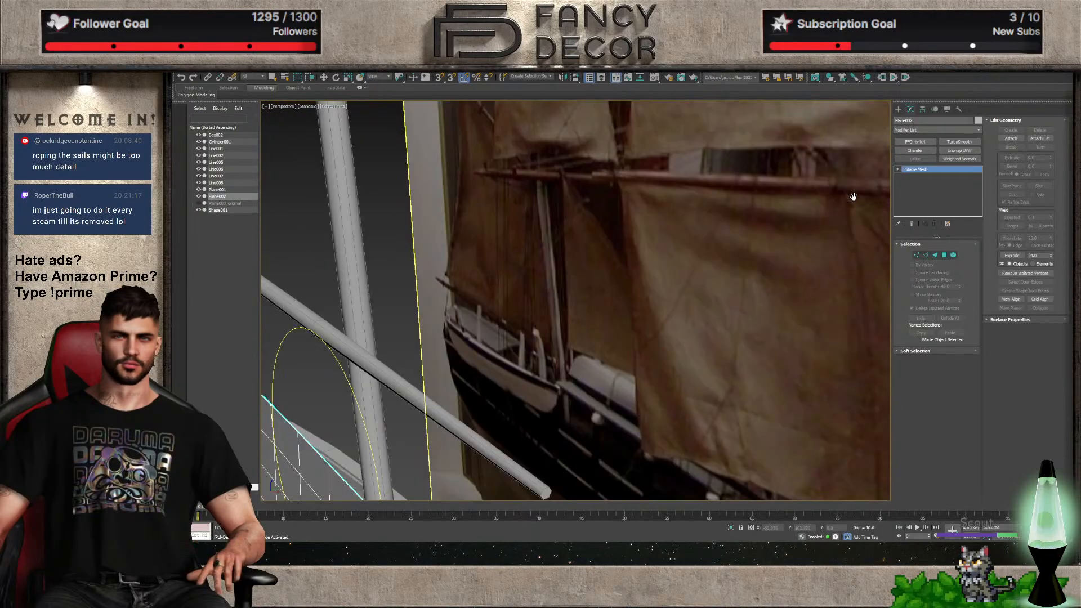
{"action": "scroll", "coordinate": [851, 197], "scroll_direction": "down", "scroll_amount": 5}
{"action": "middle_click_drag", "start_coordinate": [666, 294], "coordinate": [637, 270], "text": "alt"}
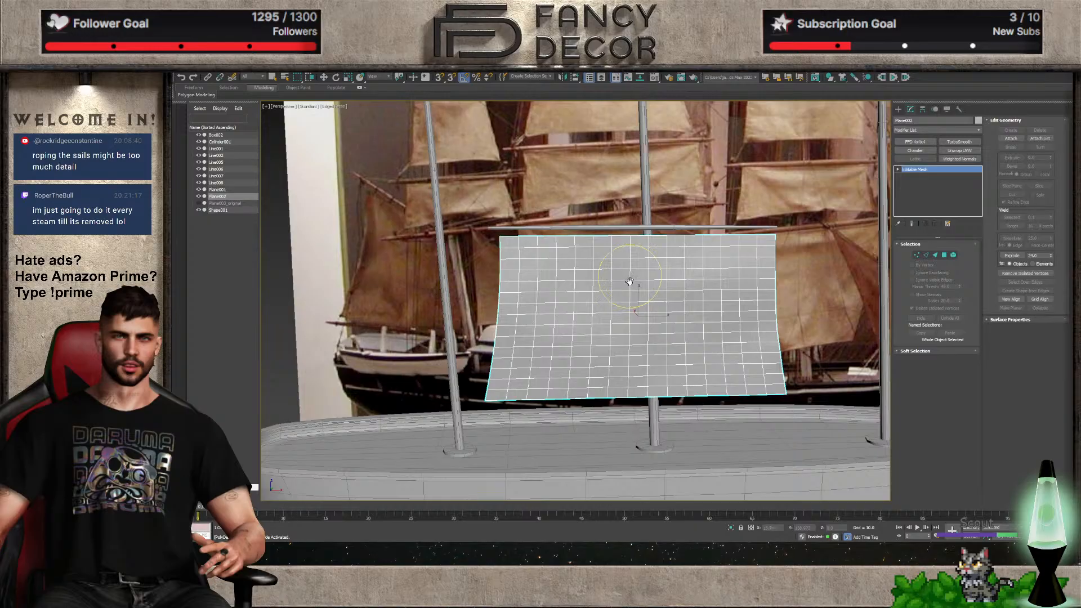
{"action": "scroll", "coordinate": [623, 285], "scroll_direction": "up", "scroll_amount": 5}
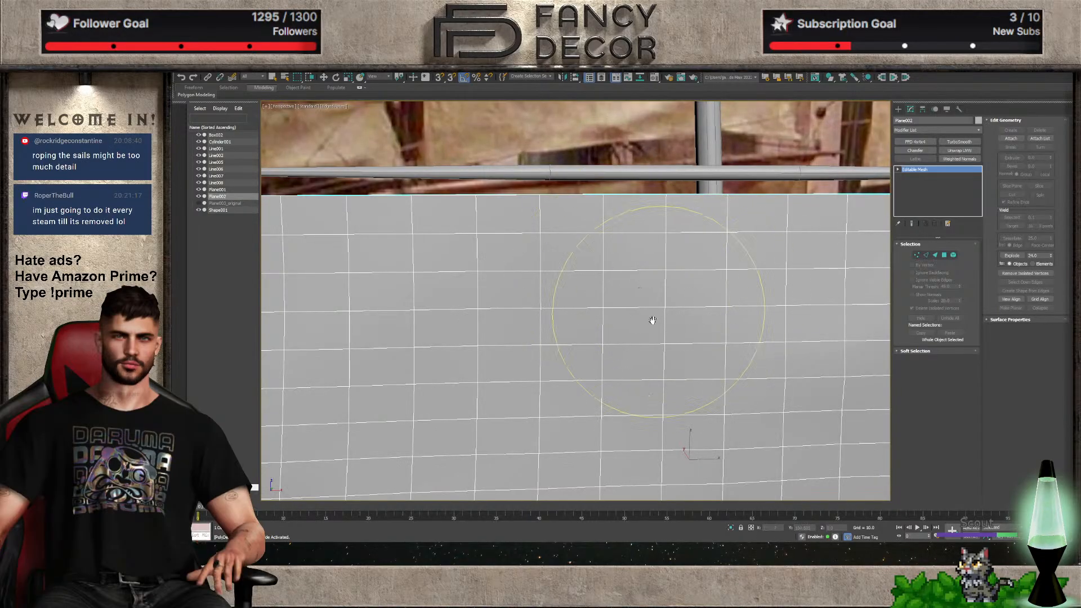
{"action": "mouse_move", "coordinate": [649, 319]}
{"action": "middle_mouse_down", "text": "alt"}
{"action": "mouse_move", "coordinate": [678, 325]}
{"action": "mouse_move", "coordinate": [651, 338]}
{"action": "middle_mouse_up", "text": "alt"}
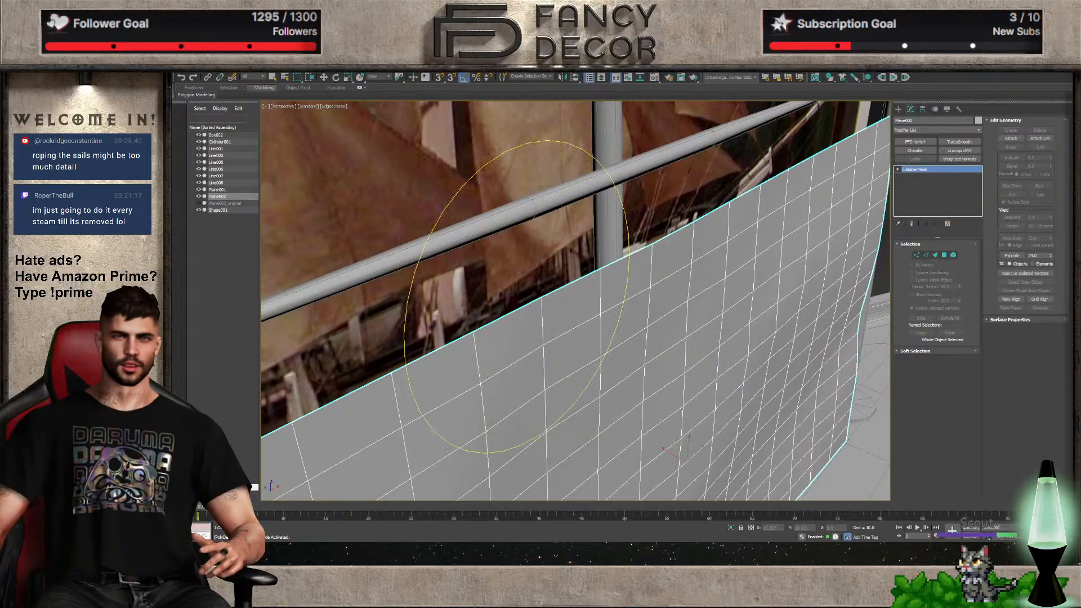
Undo the brush stroke that crumpled the sail and threw it beyond the bowsprit
{"action": "scroll", "coordinate": [707, 386], "scroll_direction": "down", "scroll_amount": 6}
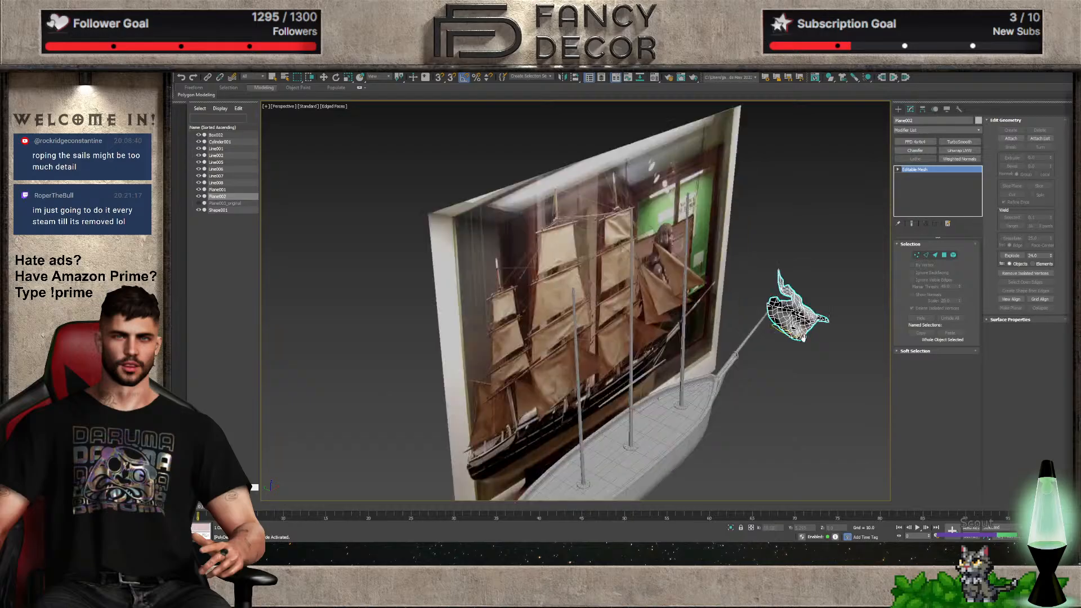
{"action": "scroll", "coordinate": [803, 338], "scroll_direction": "up", "scroll_amount": 5}
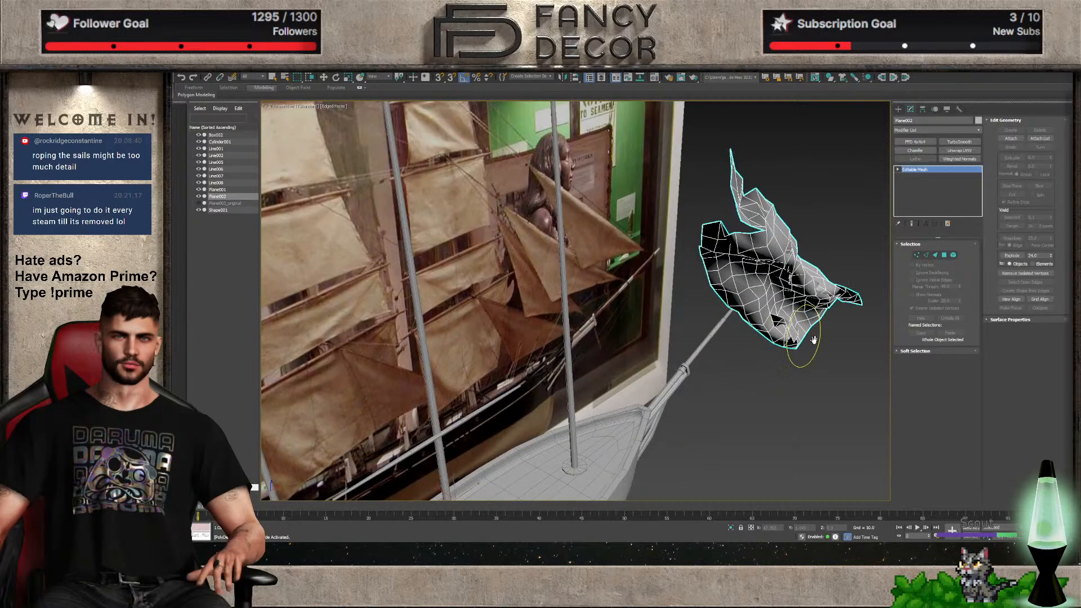
{"action": "key", "text": "ctrl+z"}
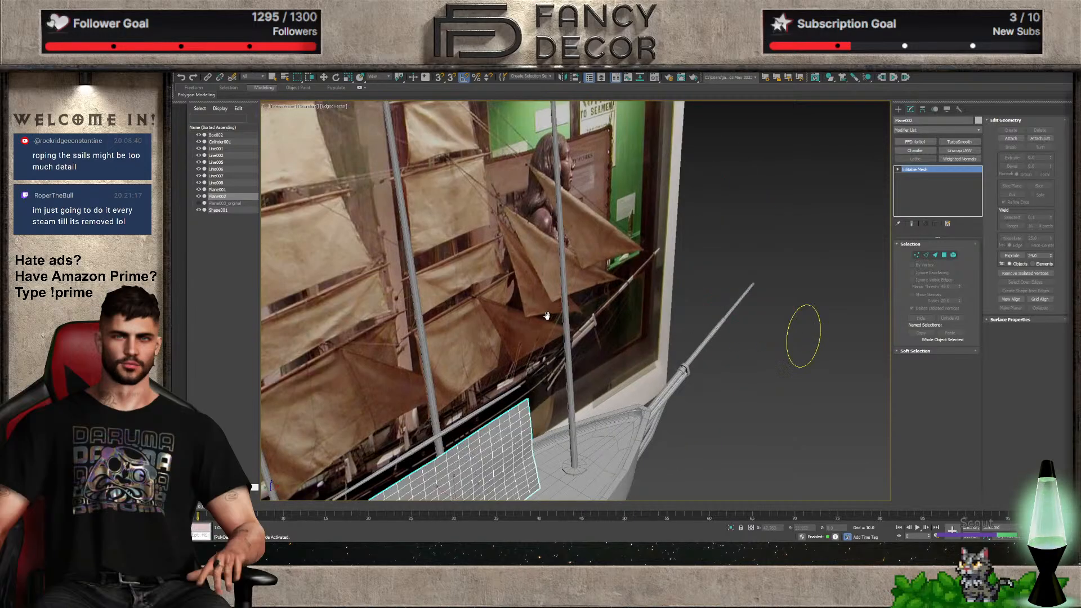
Check the sail's surface, side edges and lower corners from front and side views against the reference sails
{"action": "scroll", "coordinate": [546, 316], "scroll_direction": "down", "scroll_amount": 3}
{"action": "middle_click_drag", "start_coordinate": [546, 316], "coordinate": [657, 251], "text": "alt"}
{"action": "scroll", "coordinate": [581, 336], "scroll_direction": "up", "scroll_amount": 3}
{"action": "scroll", "coordinate": [581, 336], "scroll_direction": "up", "scroll_amount": 5}
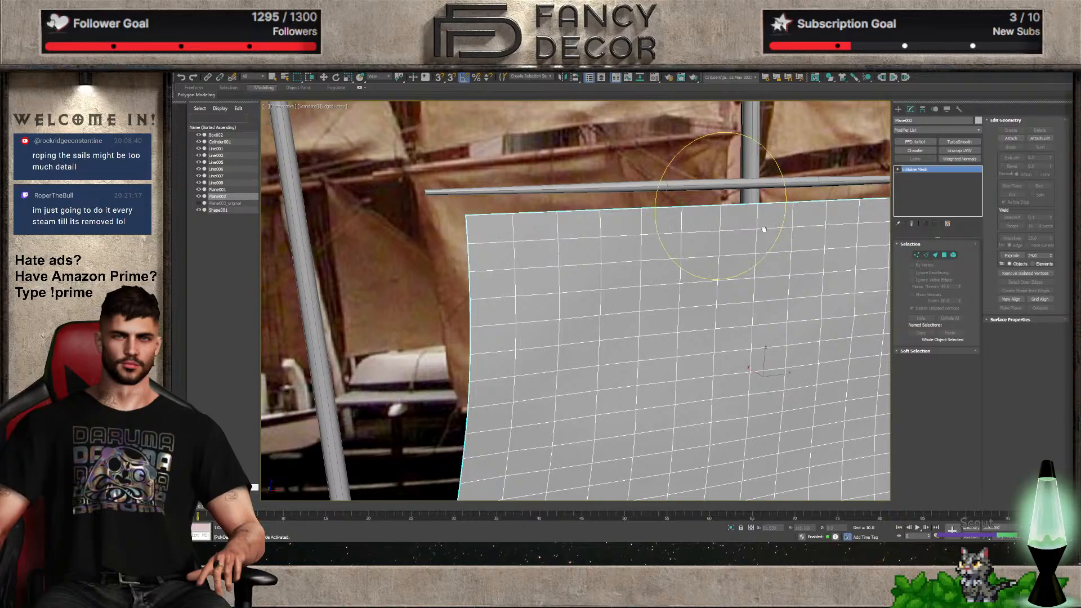
{"action": "scroll", "coordinate": [760, 332], "scroll_direction": "down", "scroll_amount": 5}
{"action": "mouse_move", "coordinate": [767, 345]}
{"action": "middle_mouse_down", "text": "alt"}
{"action": "mouse_move", "coordinate": [759, 333]}
{"action": "mouse_move", "coordinate": [820, 335]}
{"action": "mouse_move", "coordinate": [755, 337]}
{"action": "middle_mouse_up", "text": "alt"}
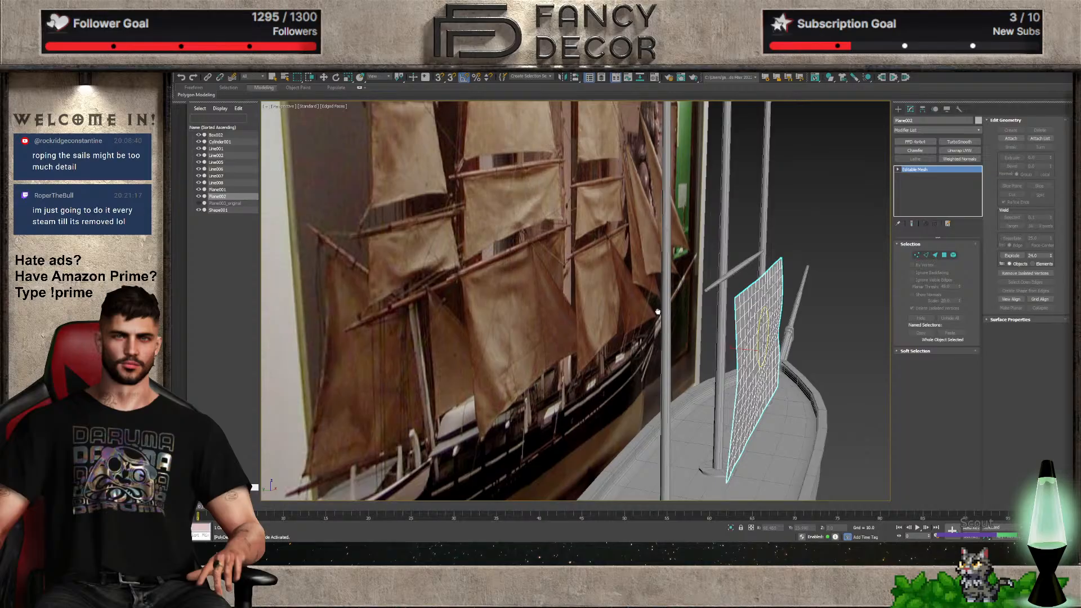
{"action": "scroll", "coordinate": [751, 364], "scroll_direction": "up", "scroll_amount": 8}
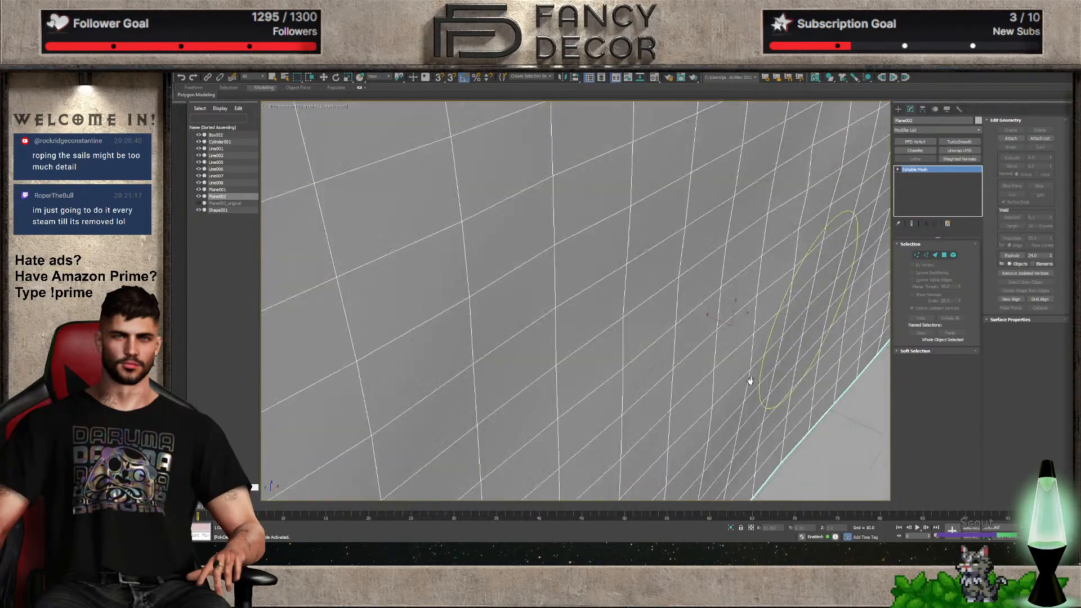
{"action": "middle_click_drag", "start_coordinate": [748, 379], "coordinate": [444, 235], "text": "alt"}
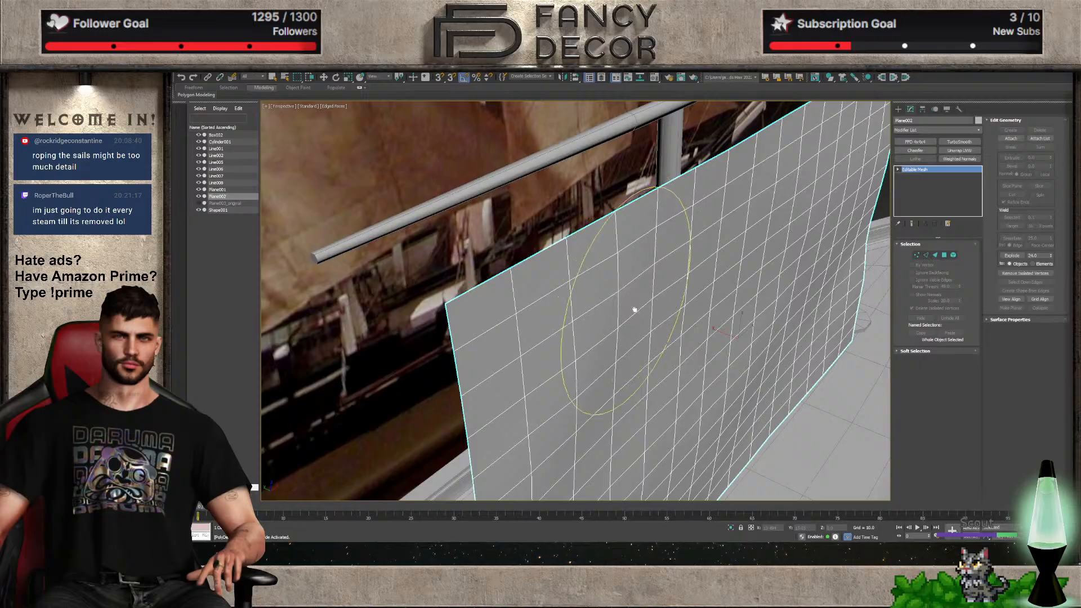
{"action": "scroll", "coordinate": [659, 385], "scroll_direction": "down", "scroll_amount": 5}
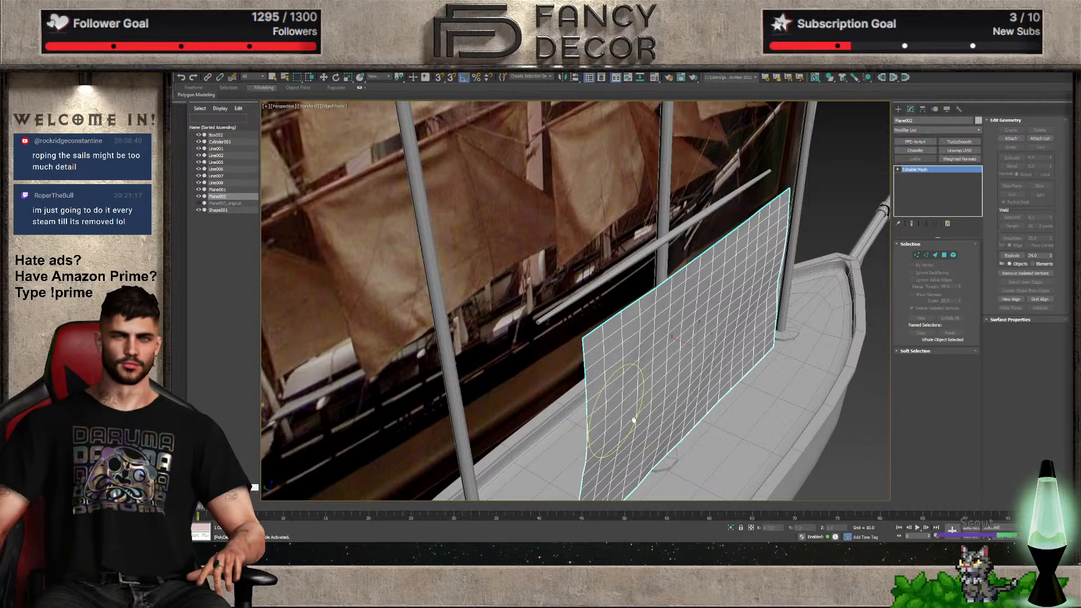
{"action": "middle_click_drag", "start_coordinate": [690, 352], "coordinate": [707, 309], "text": "alt"}
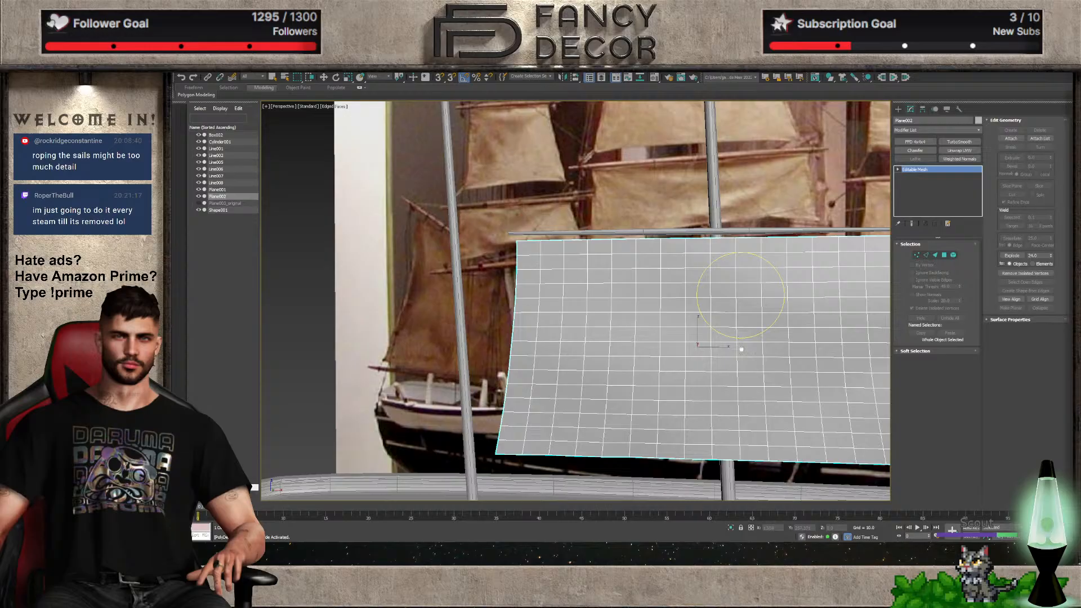
{"action": "scroll", "coordinate": [706, 367], "scroll_direction": "up", "scroll_amount": 5}
{"action": "scroll", "coordinate": [706, 368], "scroll_direction": "down", "scroll_amount": 5}
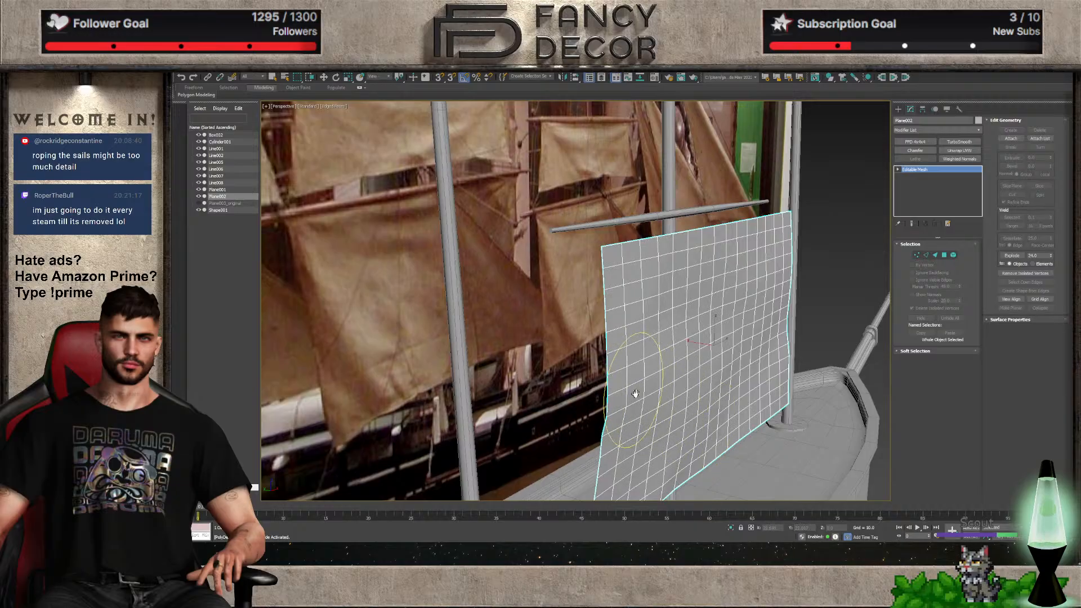
{"action": "middle_click_drag", "start_coordinate": [686, 407], "coordinate": [664, 415], "text": "alt"}
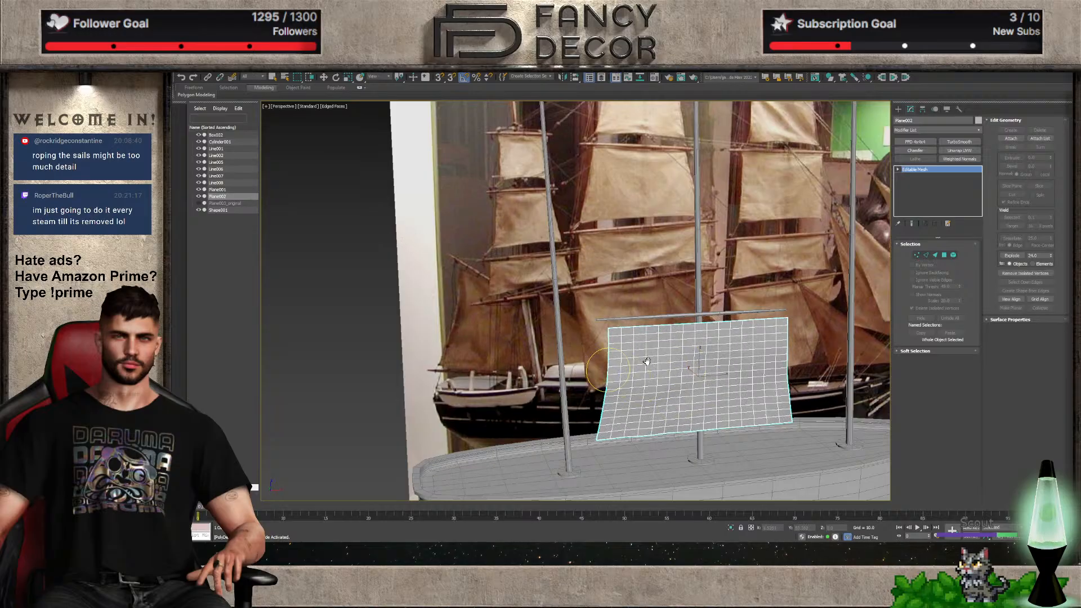
{"action": "left_click_drag", "start_coordinate": [668, 353], "coordinate": [698, 381]}
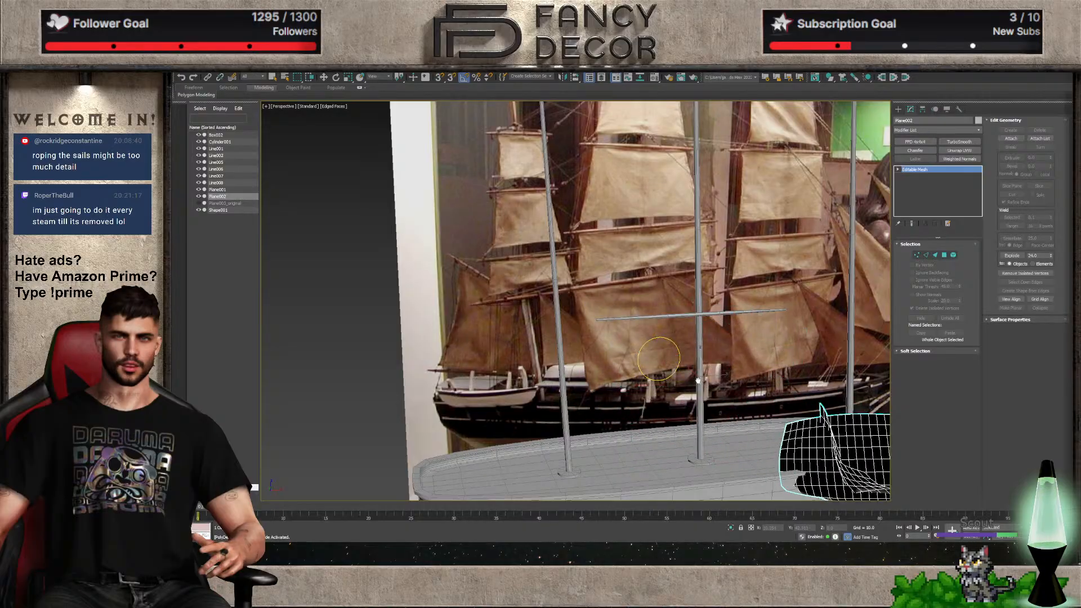
{"action": "scroll", "coordinate": [698, 381], "scroll_direction": "down", "scroll_amount": 5}
{"action": "key", "text": "ctrl+z"}
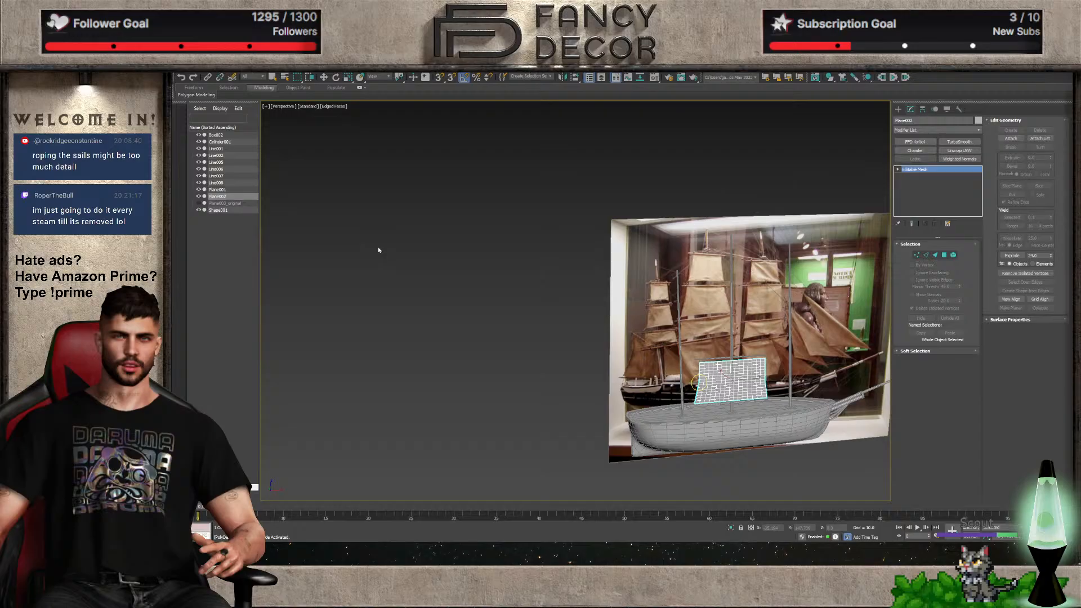
Examine the sail's hang, side edges and folds beneath the yard from several angles against the reference sails
{"action": "key", "text": "z"}
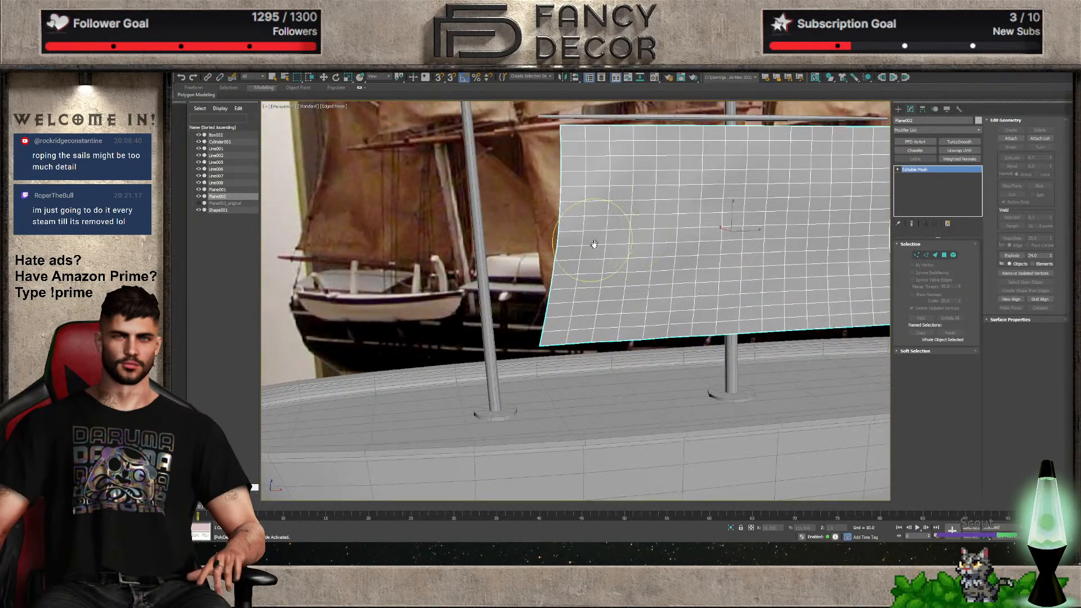
{"action": "scroll", "coordinate": [788, 207], "scroll_direction": "down", "scroll_amount": 2}
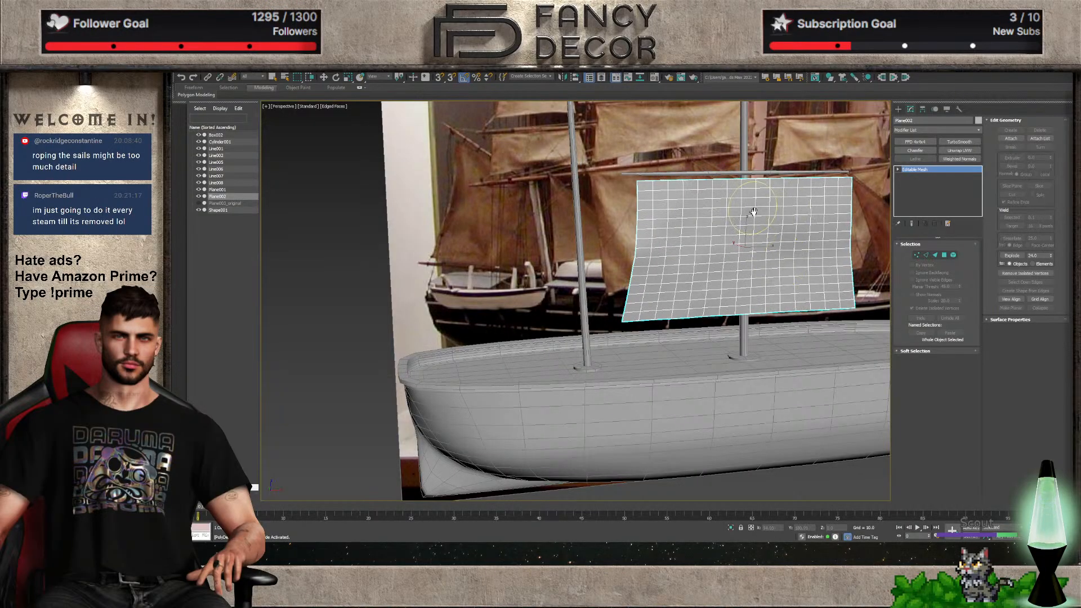
{"action": "middle_click_drag", "start_coordinate": [712, 233], "coordinate": [661, 287], "text": "alt"}
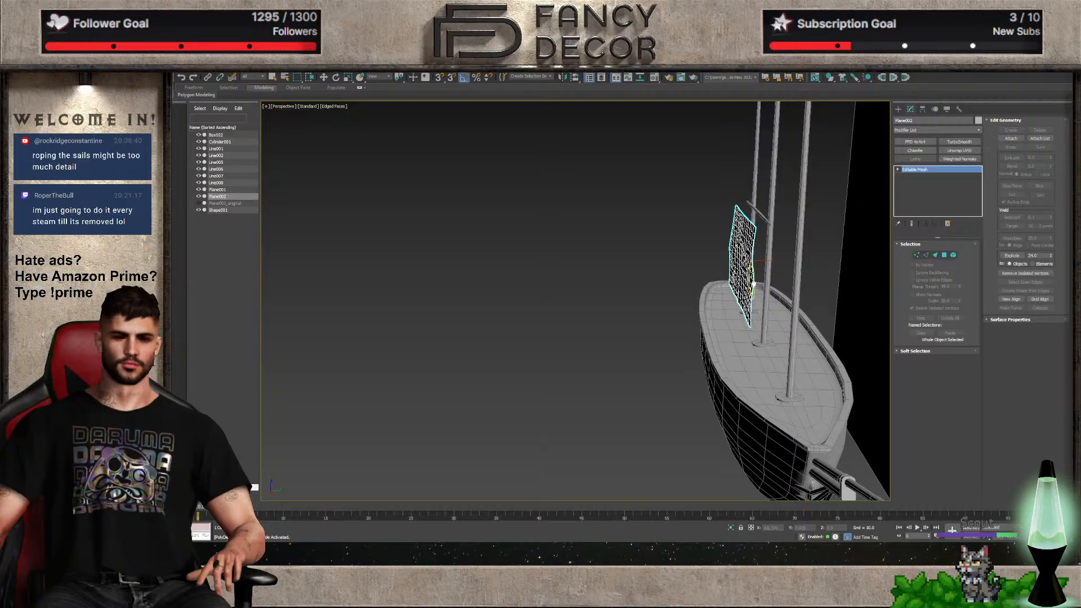
{"action": "middle_click_drag", "start_coordinate": [752, 284], "coordinate": [631, 280], "text": "alt"}
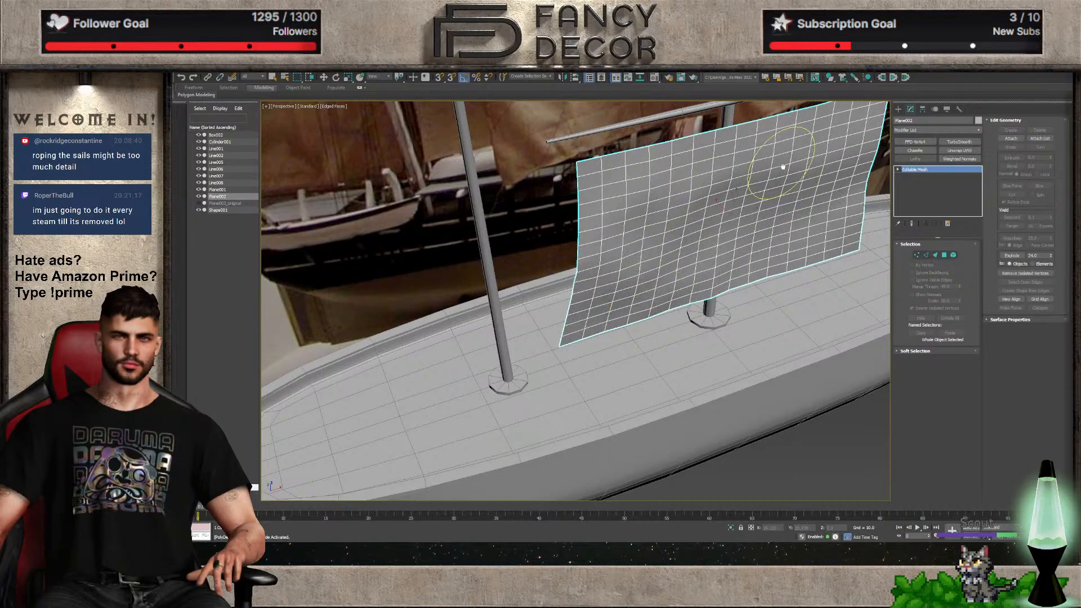
{"action": "scroll", "coordinate": [785, 183], "scroll_direction": "down", "scroll_amount": 5}
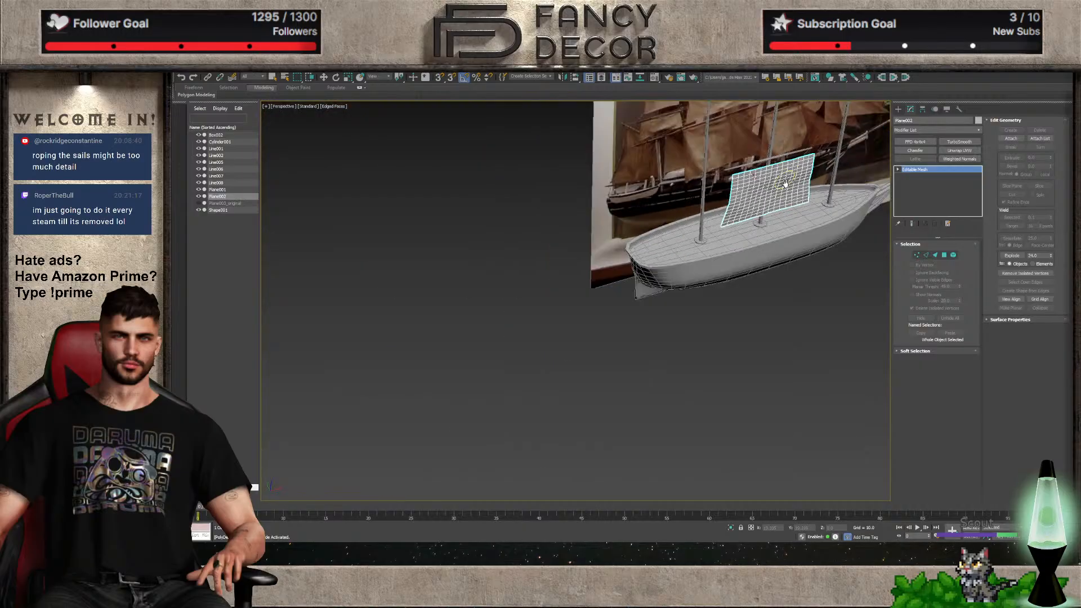
{"action": "mouse_move", "coordinate": [786, 183]}
{"action": "middle_mouse_down", "text": "alt"}
{"action": "mouse_move", "coordinate": [695, 193]}
{"action": "mouse_move", "coordinate": [771, 198]}
{"action": "middle_mouse_up", "text": "alt"}
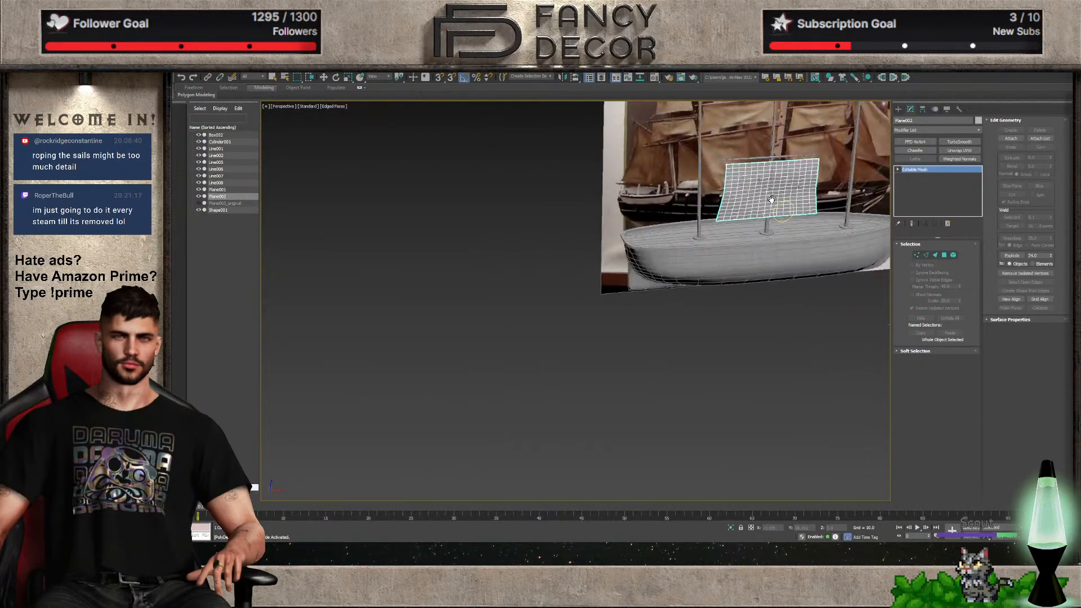
{"action": "scroll", "coordinate": [769, 200], "scroll_direction": "down", "scroll_amount": 3}
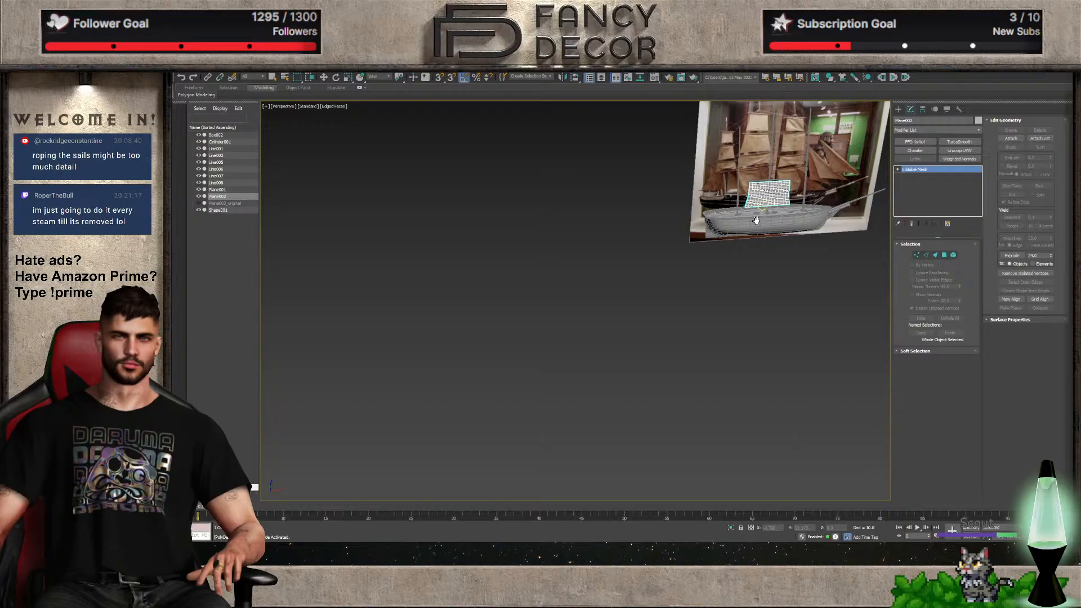
{"action": "scroll", "coordinate": [766, 169], "scroll_direction": "up", "scroll_amount": 10}
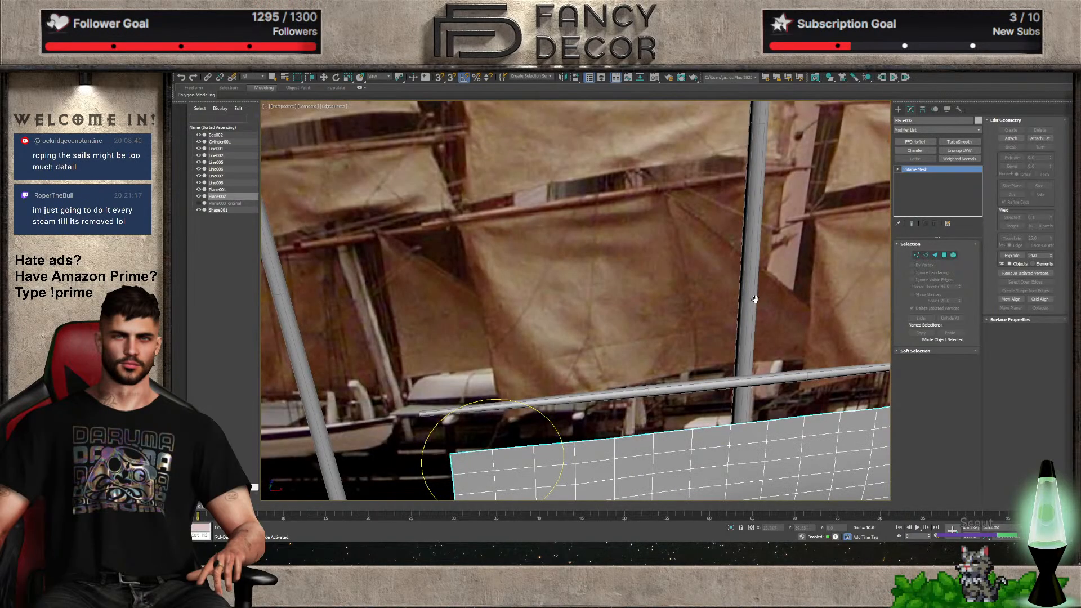
{"action": "scroll", "coordinate": [754, 360], "scroll_direction": "down", "scroll_amount": 2}
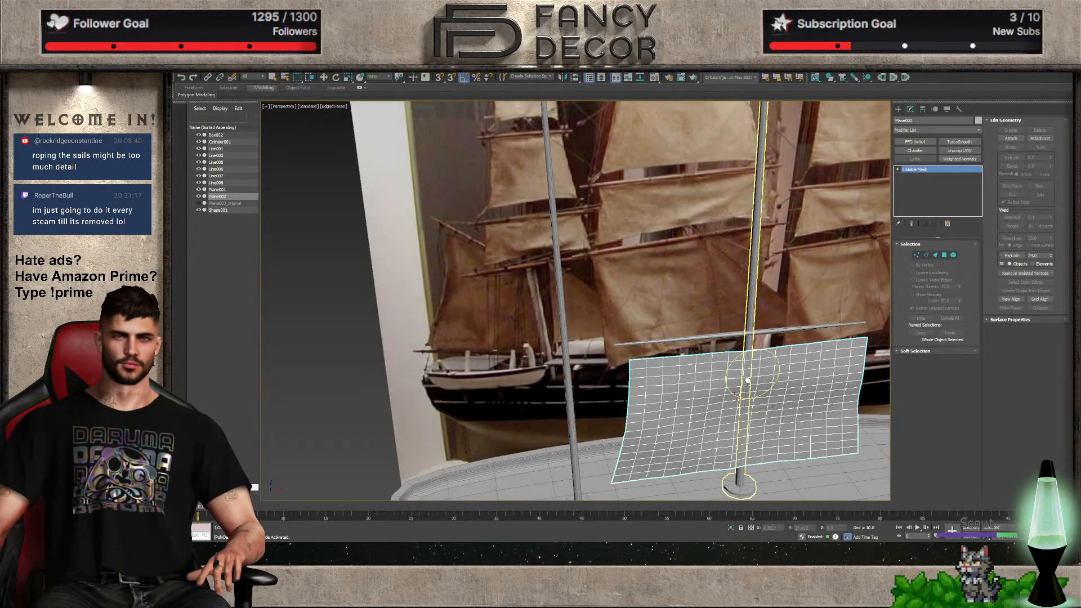
{"action": "middle_click_drag", "start_coordinate": [754, 388], "coordinate": [723, 316]}
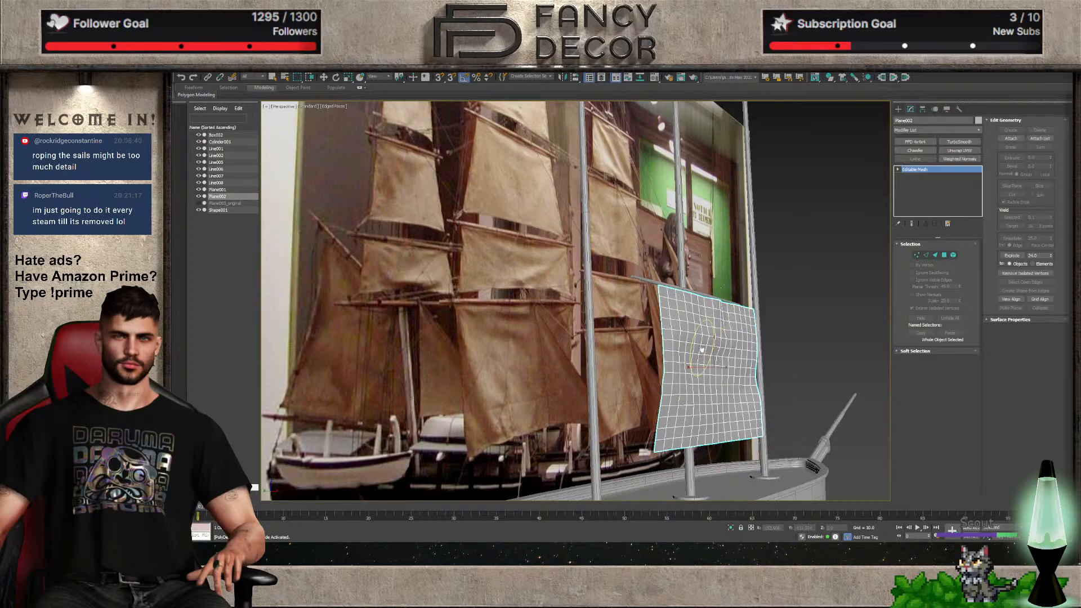
Turn off the edged-faces display so that the ship is shown in plain default shading
{"action": "scroll", "coordinate": [750, 359], "scroll_direction": "down", "scroll_amount": 5}
{"action": "middle_click_drag", "start_coordinate": [750, 359], "coordinate": [777, 400], "text": "alt"}
{"action": "key", "text": "F4"}
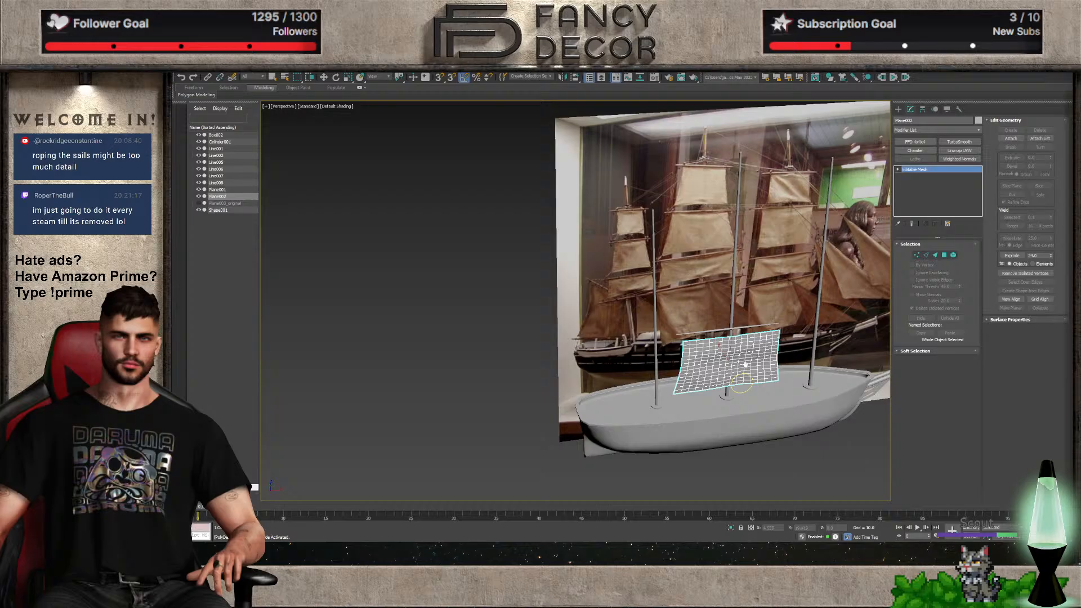
Check the sail's curvature in profile and its draped surface from the front and side, near and far
{"action": "scroll", "coordinate": [746, 371], "scroll_direction": "up", "scroll_amount": 5}
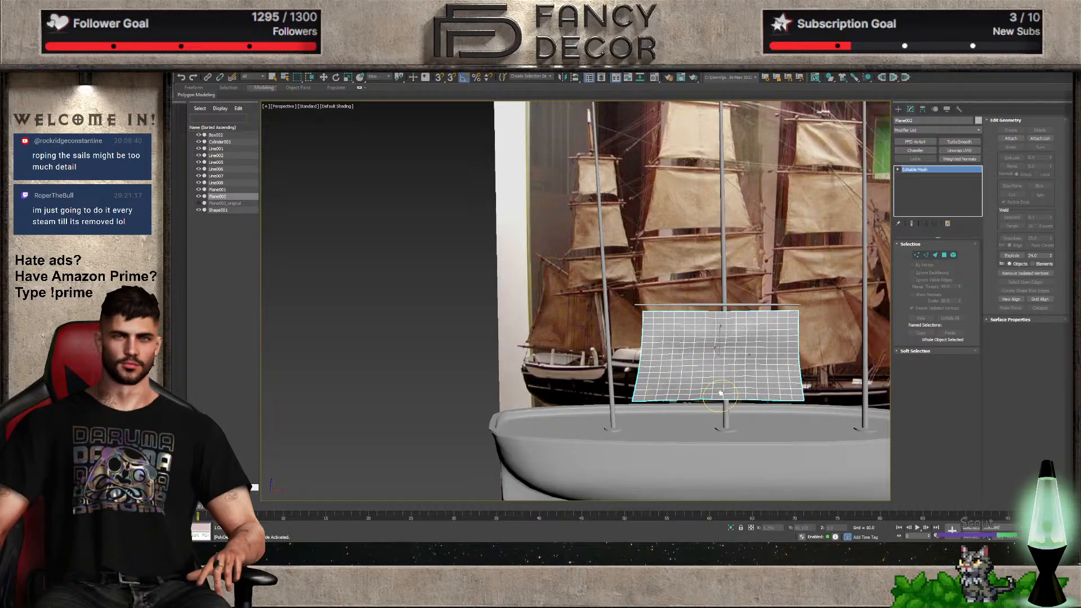
{"action": "middle_click_drag", "start_coordinate": [773, 388], "coordinate": [698, 416], "text": "alt"}
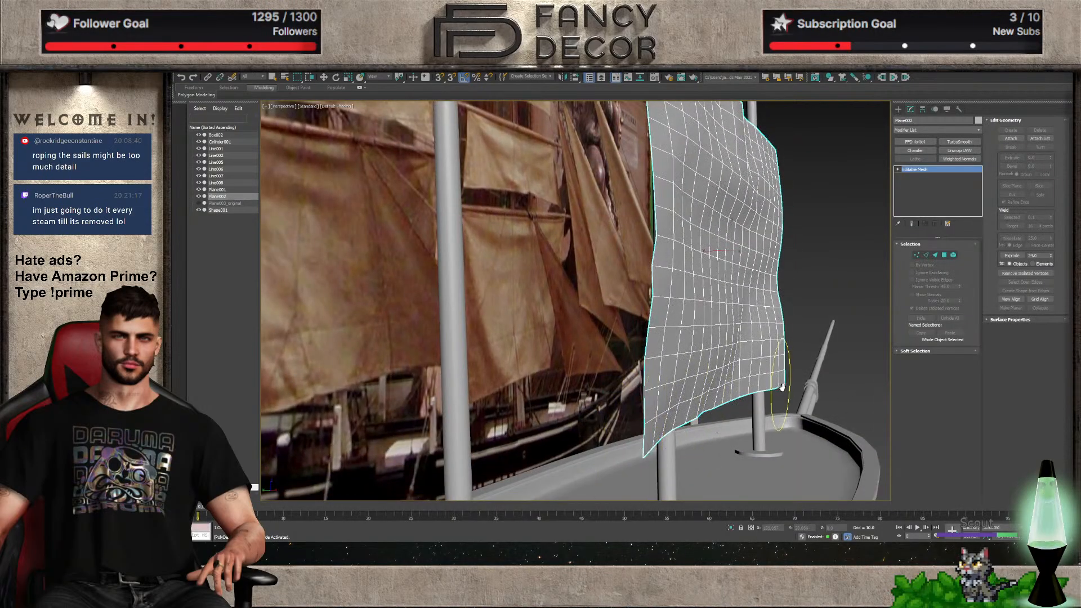
{"action": "middle_click_drag", "start_coordinate": [769, 399], "coordinate": [780, 399], "text": "alt"}
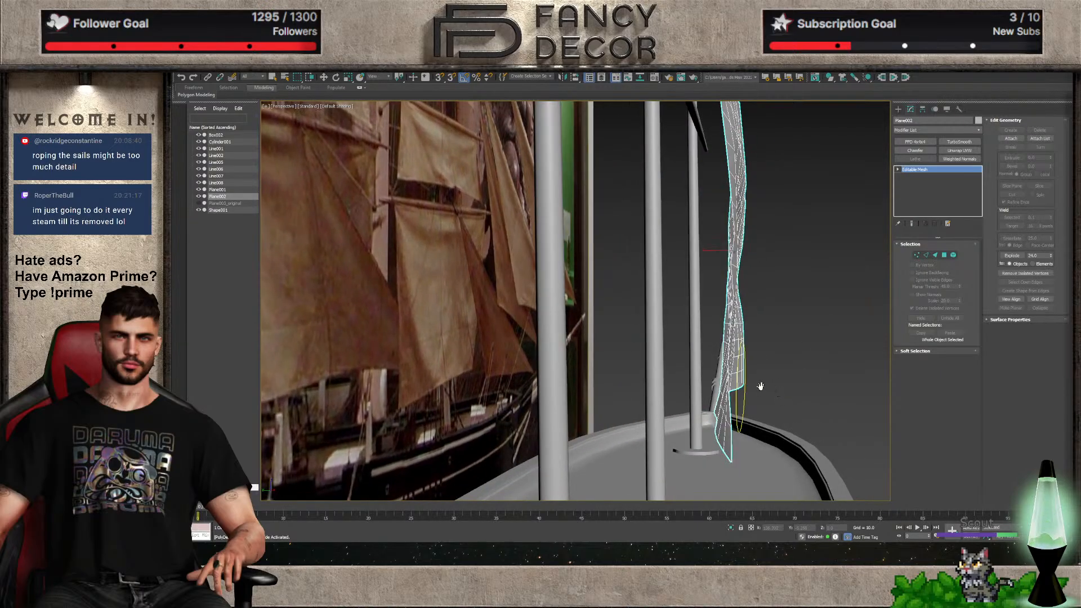
{"action": "key", "text": "l"}
{"action": "scroll", "coordinate": [698, 328], "scroll_direction": "down", "scroll_amount": 6}
{"action": "scroll", "coordinate": [743, 215], "scroll_direction": "up", "scroll_amount": 3}
{"action": "mouse_move", "coordinate": [743, 215]}
{"action": "middle_mouse_down"}
{"action": "mouse_move", "coordinate": [710, 329]}
{"action": "mouse_move", "coordinate": [746, 360]}
{"action": "mouse_move", "coordinate": [686, 365]}
{"action": "mouse_move", "coordinate": [629, 338]}
{"action": "mouse_move", "coordinate": [694, 297]}
{"action": "mouse_move", "coordinate": [740, 246]}
{"action": "middle_mouse_up"}
{"action": "scroll", "coordinate": [687, 365], "scroll_direction": "down", "scroll_amount": 5}
{"action": "scroll", "coordinate": [688, 297], "scroll_direction": "up", "scroll_amount": 6}
{"action": "scroll", "coordinate": [696, 273], "scroll_direction": "down", "scroll_amount": 5}
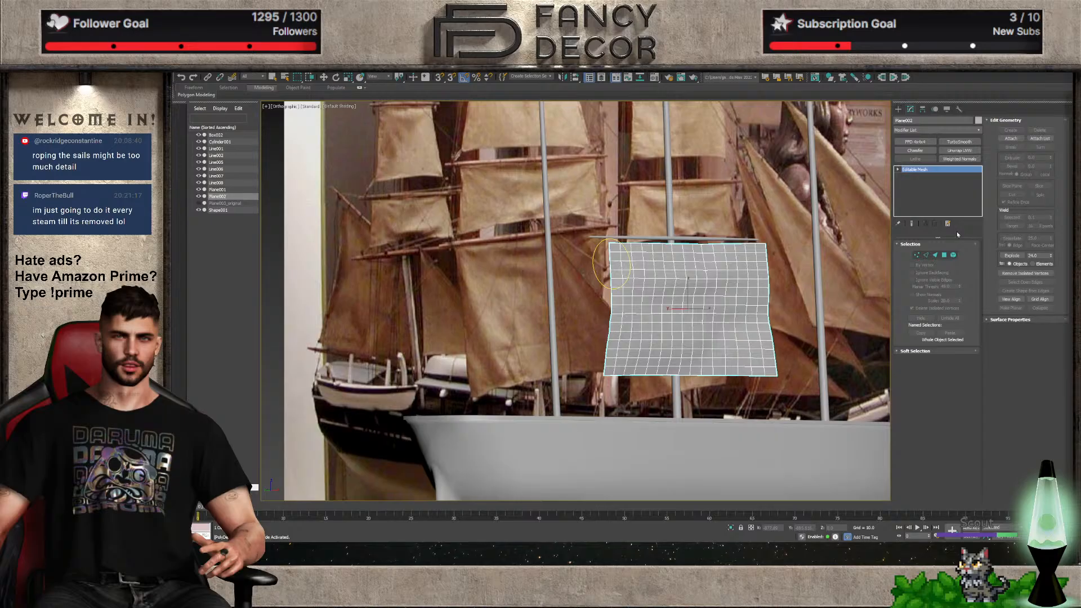
Convert the sail to an Editable Poly, leave vertex editing and clear the selection
{"action": "scroll", "coordinate": [692, 349], "scroll_direction": "down", "scroll_amount": 5}
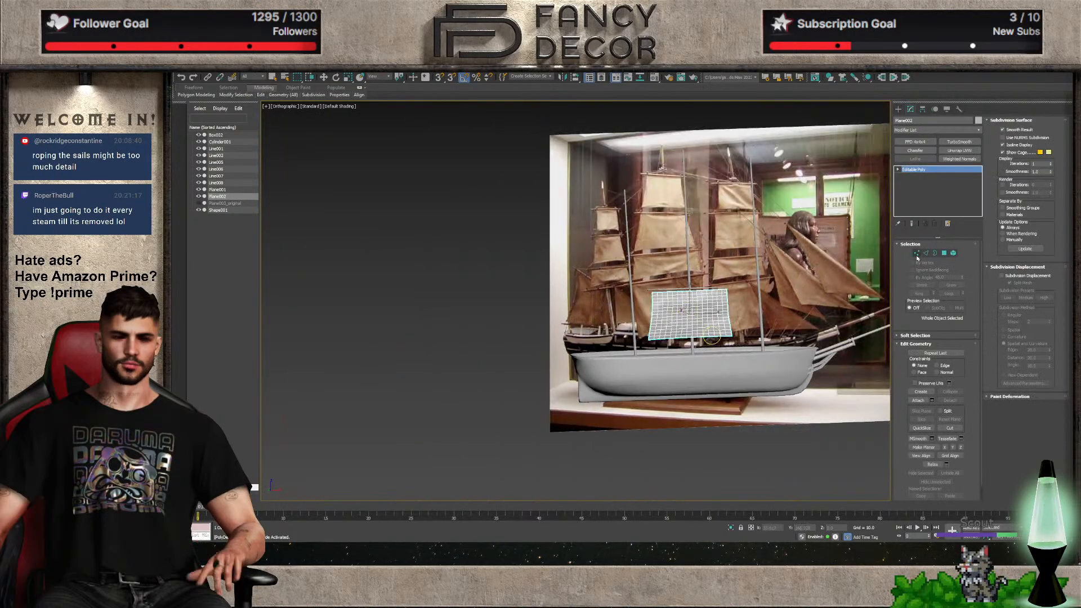
{"action": "left_click", "coordinate": [916, 253]}
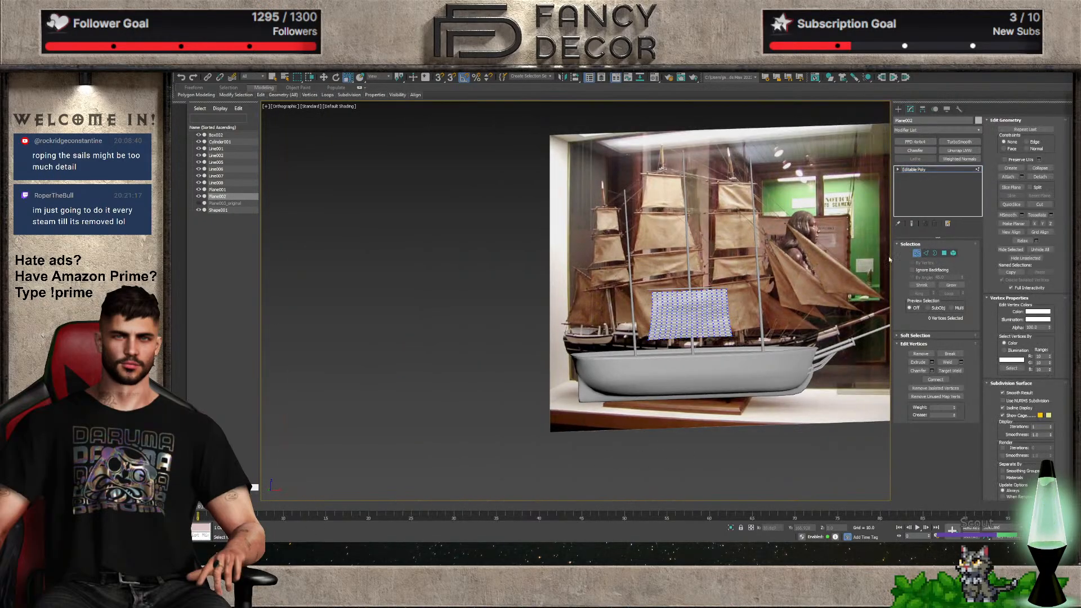
{"action": "key", "text": "1"}
{"action": "left_click", "coordinate": [740, 460]}
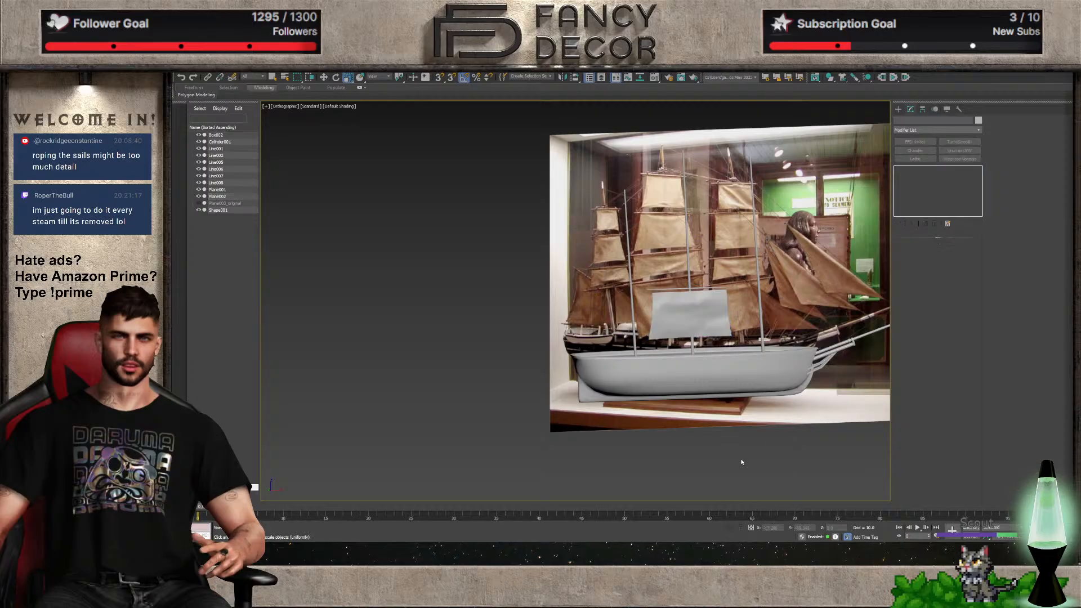
Inspect the unselected, smoothly shaded sail and compare its size with the reference sails in the front view
{"action": "scroll", "coordinate": [713, 310], "scroll_direction": "up", "scroll_amount": 5}
{"action": "middle_click_drag", "start_coordinate": [711, 307], "coordinate": [654, 349], "text": "alt"}
{"action": "scroll", "coordinate": [691, 363], "scroll_direction": "down", "scroll_amount": 6}
{"action": "key", "text": "f"}
{"action": "scroll", "coordinate": [636, 347], "scroll_direction": "down", "scroll_amount": 4}
{"action": "scroll", "coordinate": [641, 375], "scroll_direction": "up", "scroll_amount": 3}
{"action": "scroll", "coordinate": [654, 349], "scroll_direction": "up", "scroll_amount": 4}
Check how the yard lines up with the sail's upper edge from an angle, from above and from the front
{"action": "left_click", "coordinate": [637, 291]}
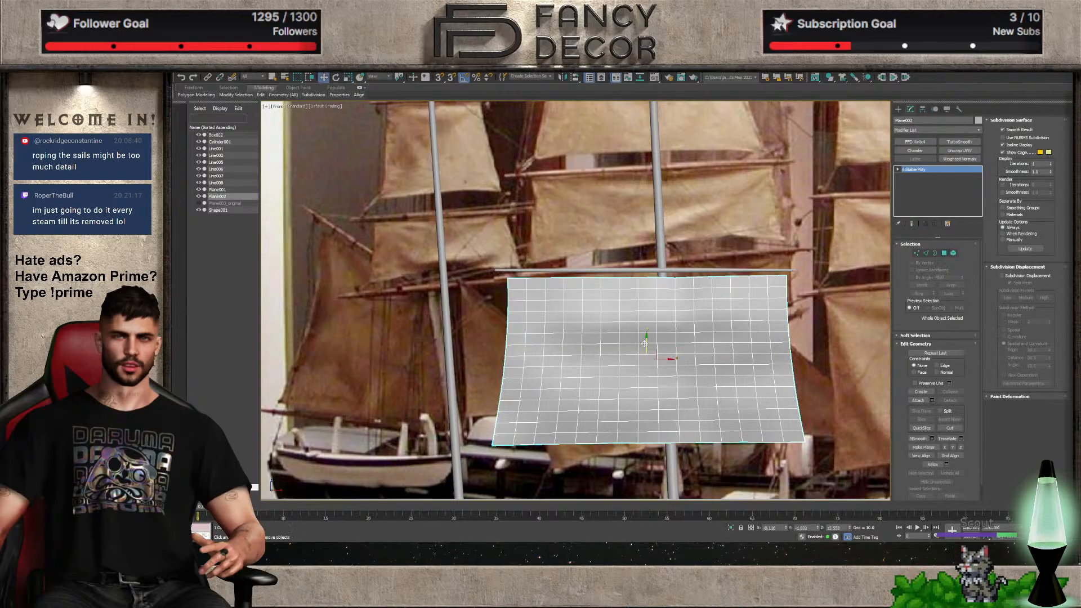
{"action": "key", "text": "w"}
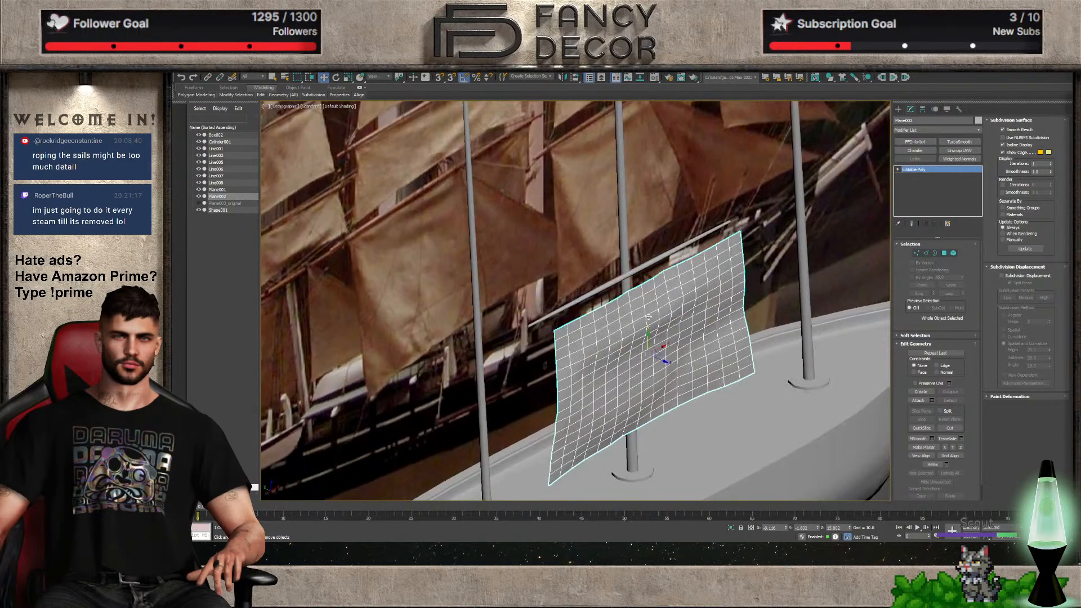
{"action": "middle_click_drag", "start_coordinate": [646, 340], "coordinate": [670, 335], "text": "alt"}
{"action": "left_click", "coordinate": [629, 274]}
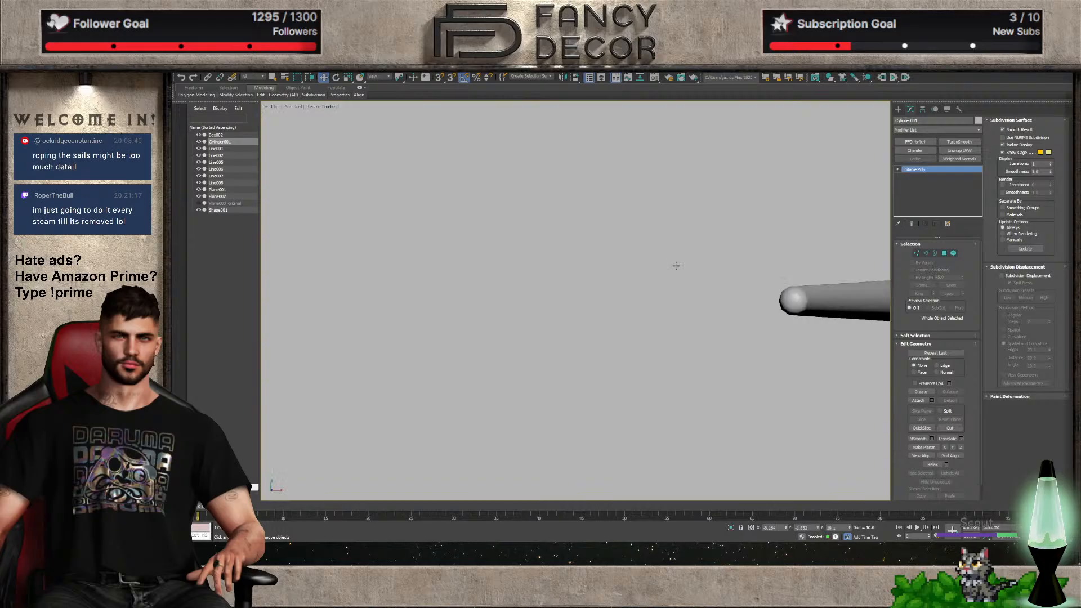
{"action": "key", "text": "t"}
{"action": "middle_click_drag", "start_coordinate": [895, 282], "coordinate": [588, 293], "text": "alt"}
{"action": "middle_click_drag", "start_coordinate": [594, 340], "coordinate": [630, 260]}
{"action": "scroll", "coordinate": [631, 261], "scroll_direction": "down", "scroll_amount": 4}
{"action": "key", "text": "f"}
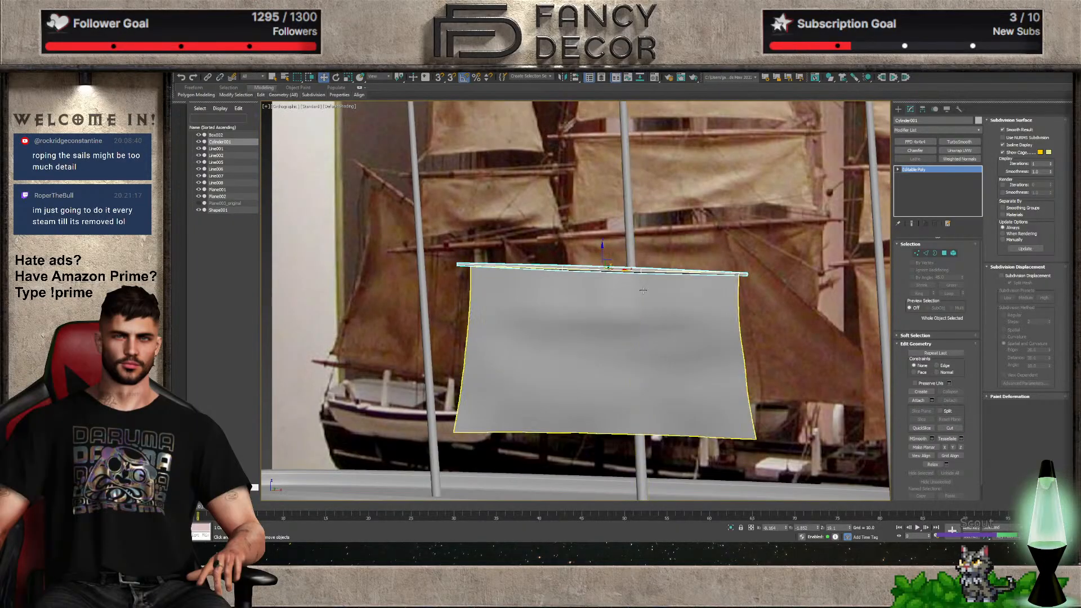
Select the yard together with the sail and move both slightly toward the stern in the front view
{"action": "scroll", "coordinate": [631, 260], "scroll_direction": "down", "scroll_amount": 4}
{"action": "scroll", "coordinate": [632, 362], "scroll_direction": "up", "scroll_amount": 7}
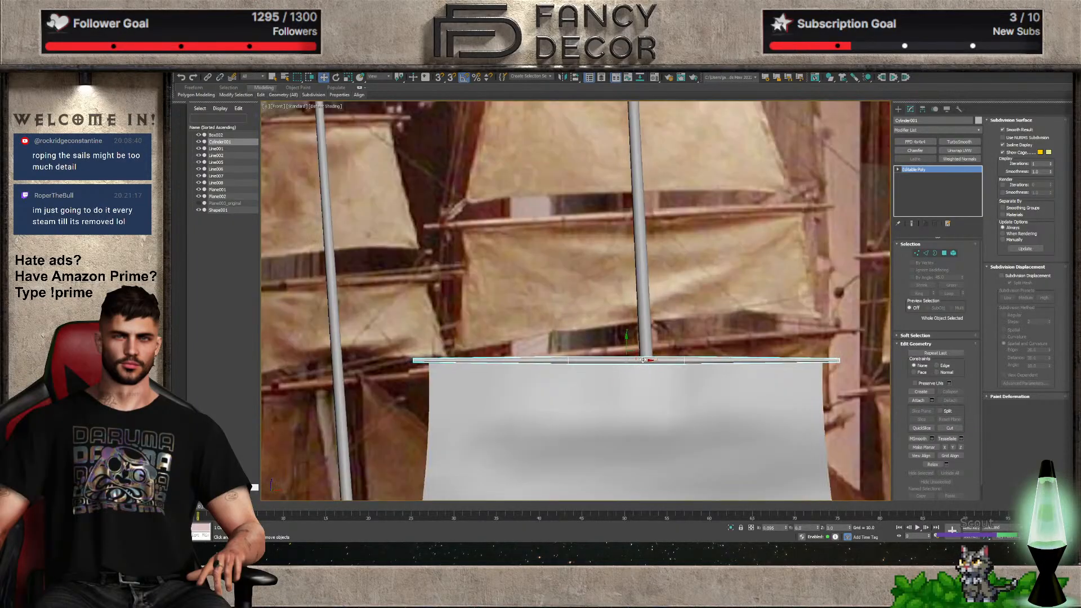
{"action": "scroll", "coordinate": [634, 356], "scroll_direction": "down", "scroll_amount": 4}
{"action": "middle_click_drag", "start_coordinate": [637, 381], "coordinate": [642, 303]}
{"action": "scroll", "coordinate": [641, 345], "scroll_direction": "up", "scroll_amount": 1}
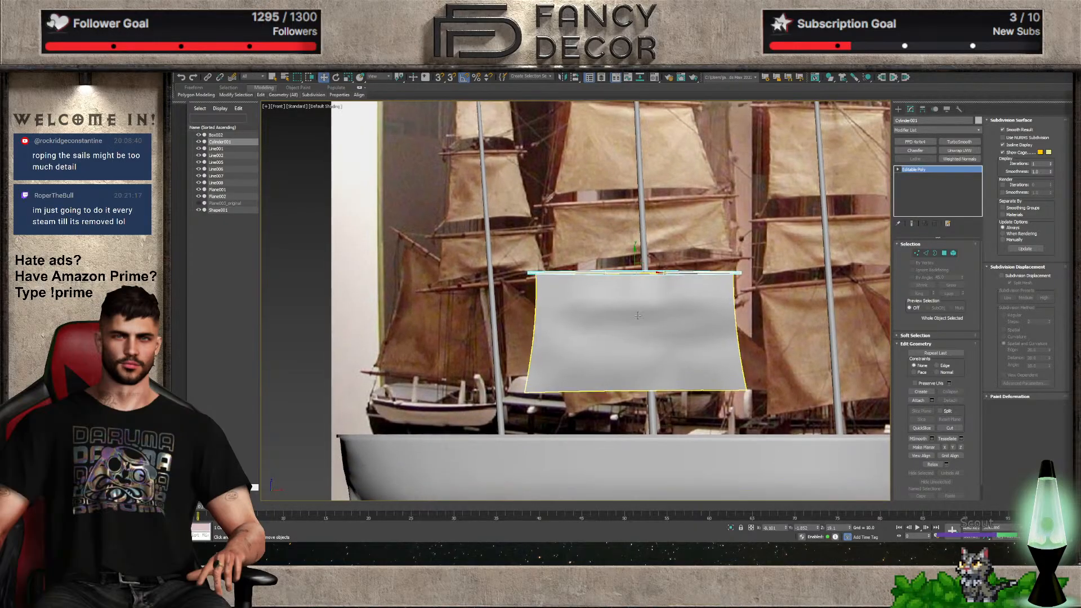
{"action": "left_click", "coordinate": [621, 344], "text": "ctrl"}
{"action": "left_click_drag", "start_coordinate": [652, 299], "coordinate": [625, 300]}
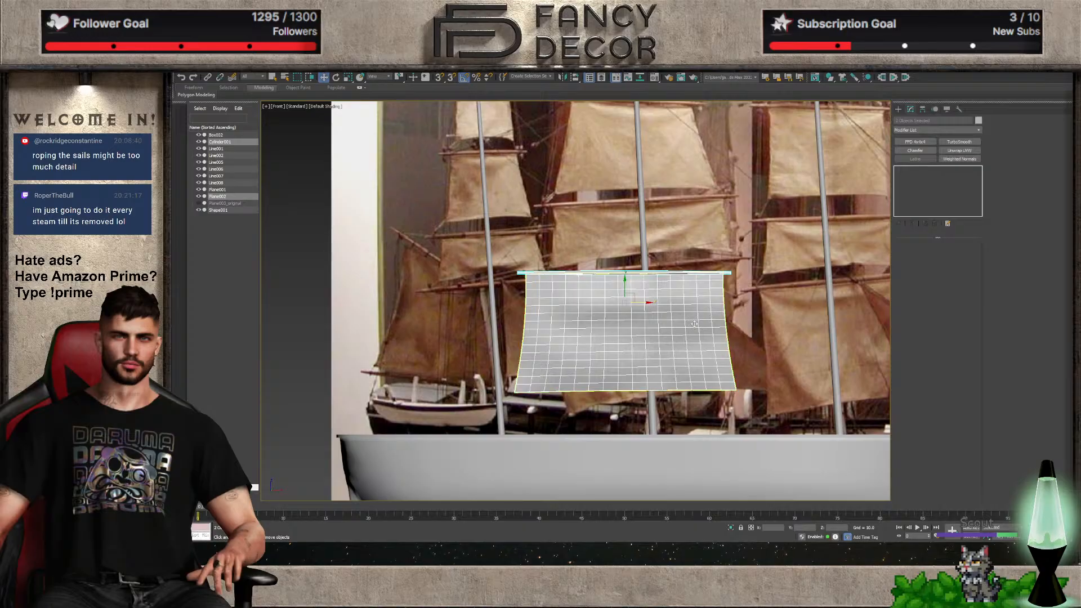
Apply an FFD 4x4x4 modifier to the sail and yard together and enable editing of its control points
{"action": "middle_click_drag", "start_coordinate": [726, 338], "coordinate": [700, 303], "text": "alt"}
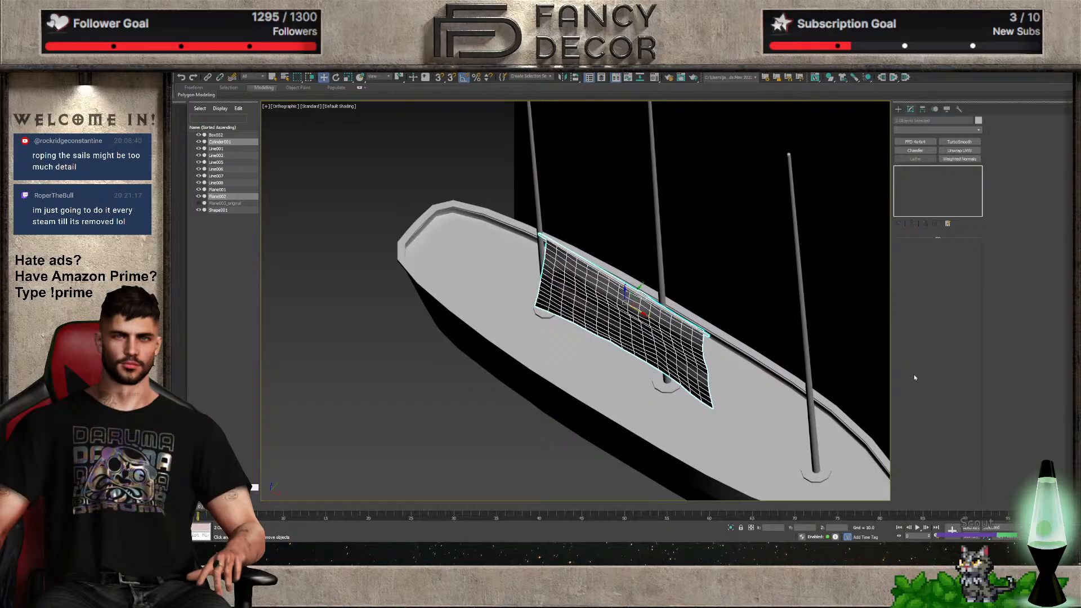
{"action": "left_click", "coordinate": [915, 142]}
{"action": "left_click", "coordinate": [904, 170]}
{"action": "left_click", "coordinate": [926, 175]}
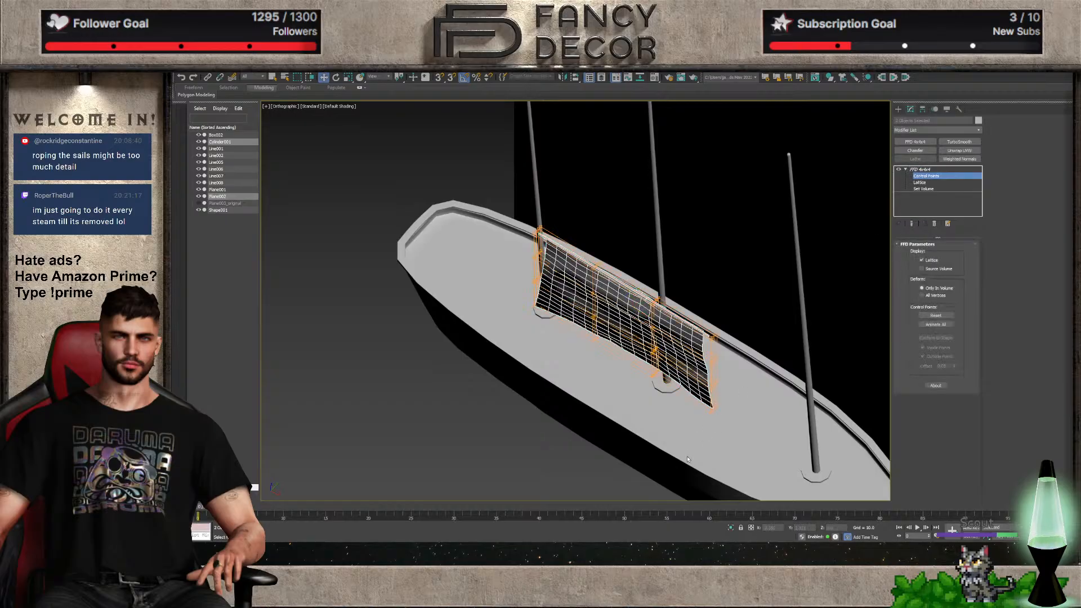
Pull the lattice's lower middle control points outward to bow the sail's bottom edge, and leave control-point editing
{"action": "left_click_drag", "start_coordinate": [735, 402], "coordinate": [695, 440]}
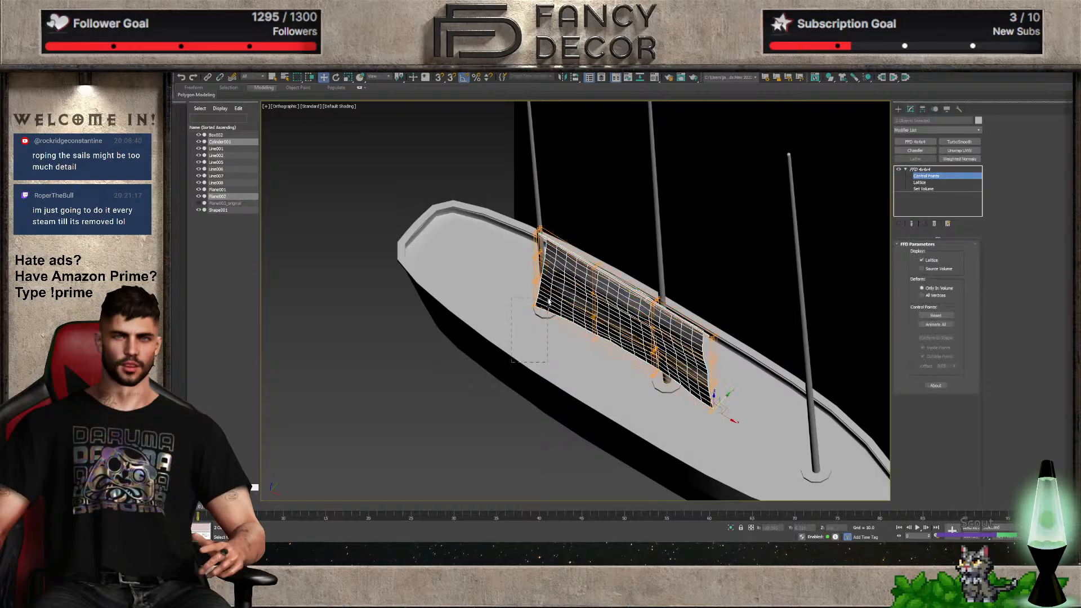
{"action": "middle_click_drag", "start_coordinate": [516, 354], "coordinate": [663, 348], "text": "alt"}
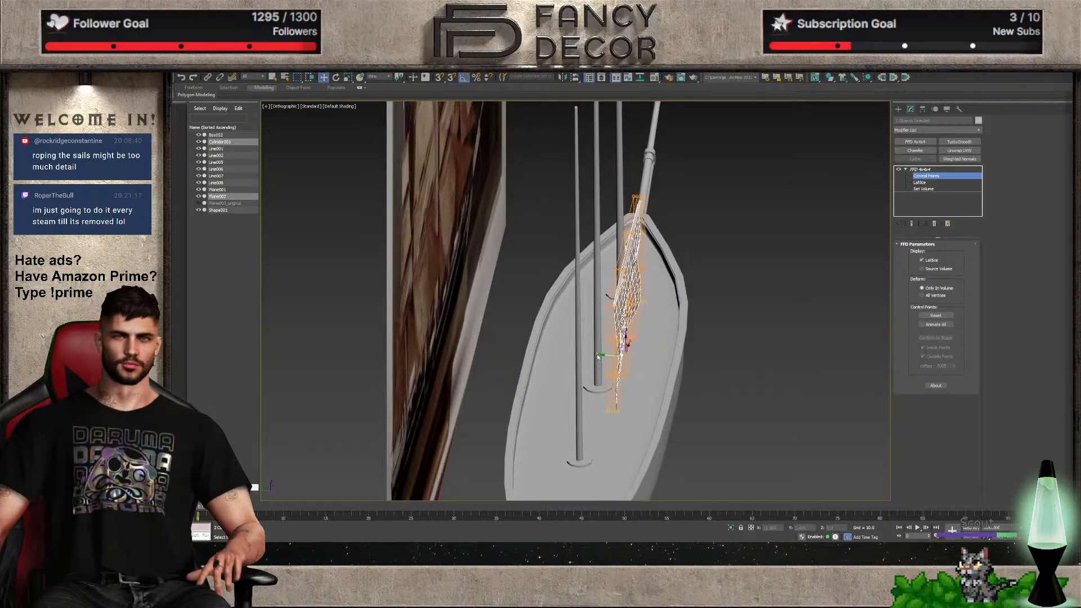
{"action": "middle_click_drag", "start_coordinate": [602, 354], "coordinate": [559, 365], "text": "alt"}
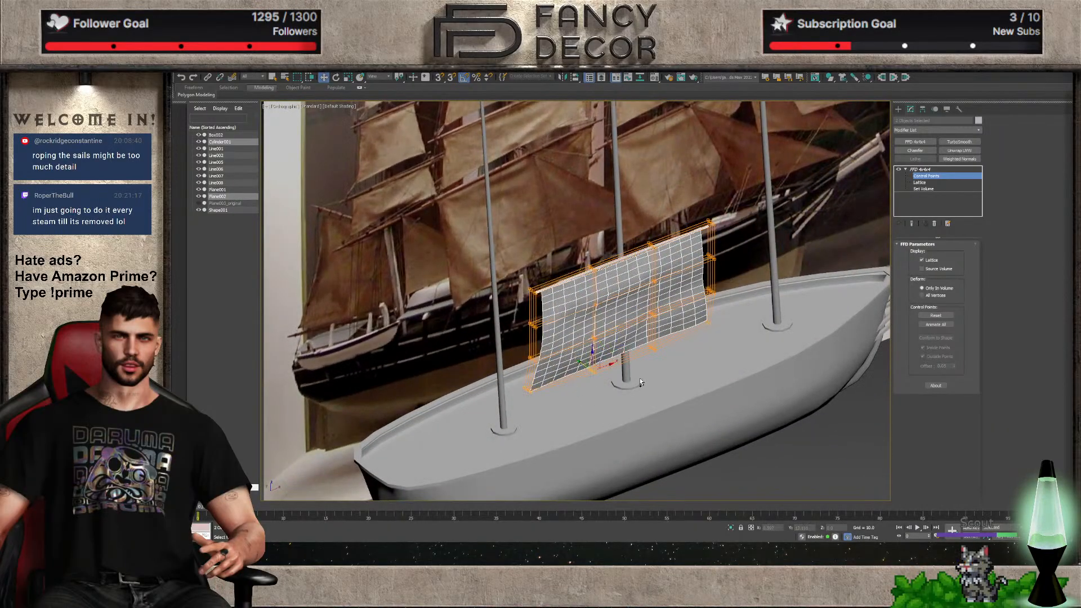
{"action": "left_click_drag", "start_coordinate": [640, 382], "coordinate": [621, 357], "text": "ctrl"}
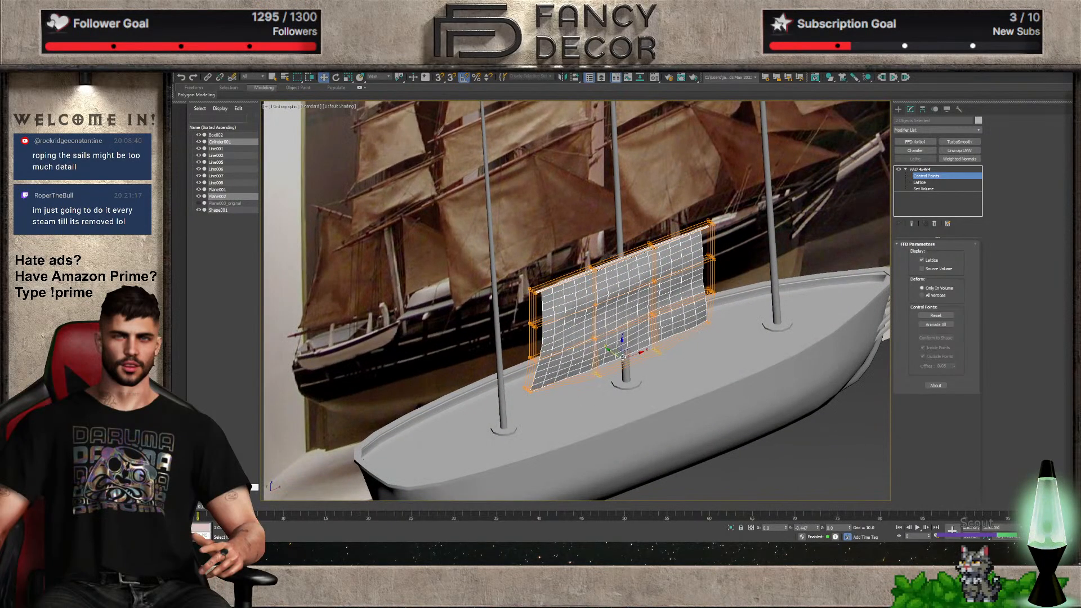
{"action": "middle_click_drag", "start_coordinate": [623, 357], "coordinate": [708, 292], "text": "alt"}
{"action": "left_click", "coordinate": [931, 170]}
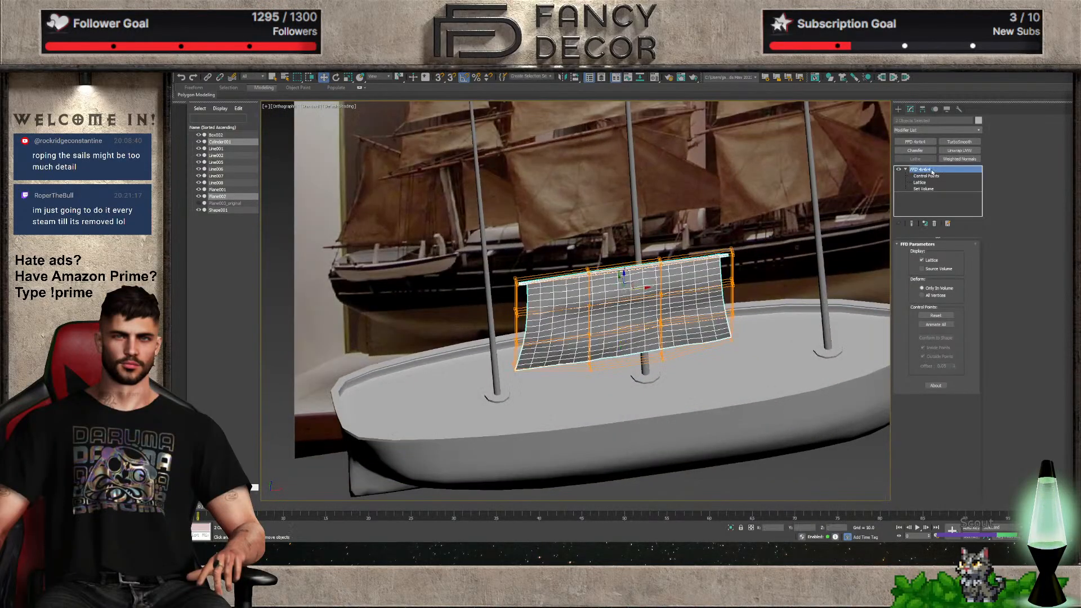
Collapse the FFD modifier on the sail and yard, and check both unselected against the photo in front view
{"action": "key", "text": "ctrl+e"}
{"action": "key", "text": "f"}
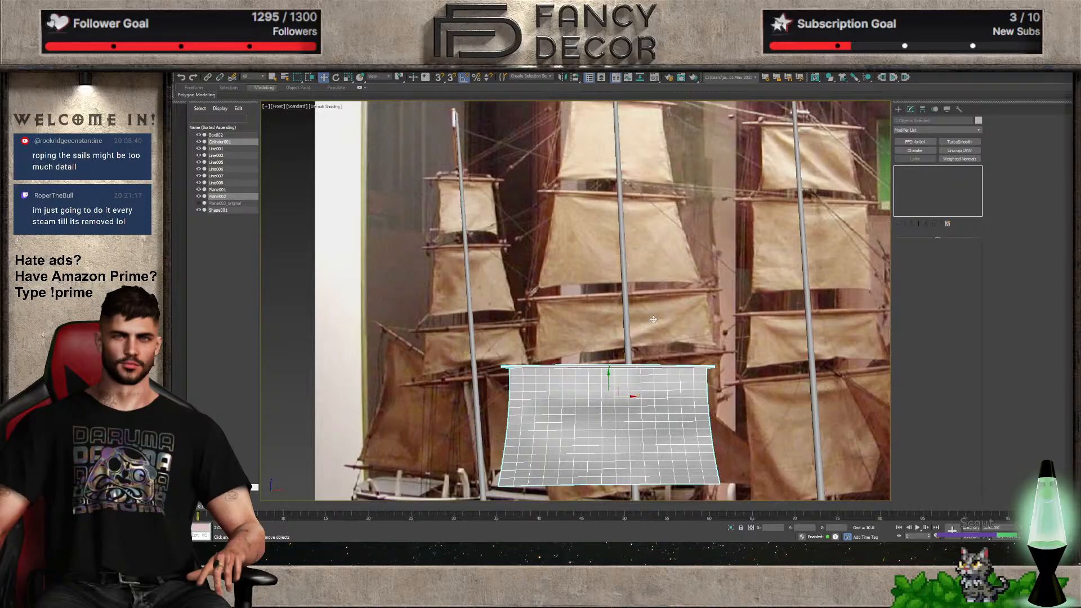
{"action": "key", "text": "F3"}
{"action": "key", "text": "F3"}
{"action": "middle_click_drag", "start_coordinate": [644, 388], "coordinate": [579, 364]}
{"action": "left_click", "coordinate": [715, 387]}
{"action": "key", "text": "f"}
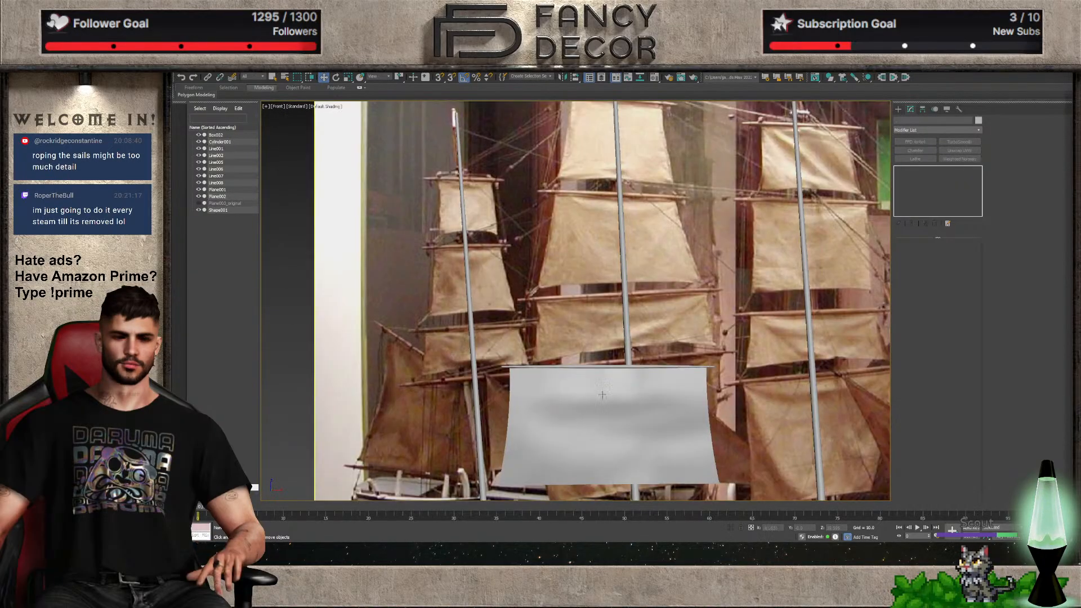
Select the yard and scale it slightly shorter along its length so it overhangs the sail only a little
{"action": "left_click", "coordinate": [694, 366]}
{"action": "left_click", "coordinate": [611, 365]}
{"action": "scroll", "coordinate": [619, 363], "scroll_direction": "up", "scroll_amount": 6}
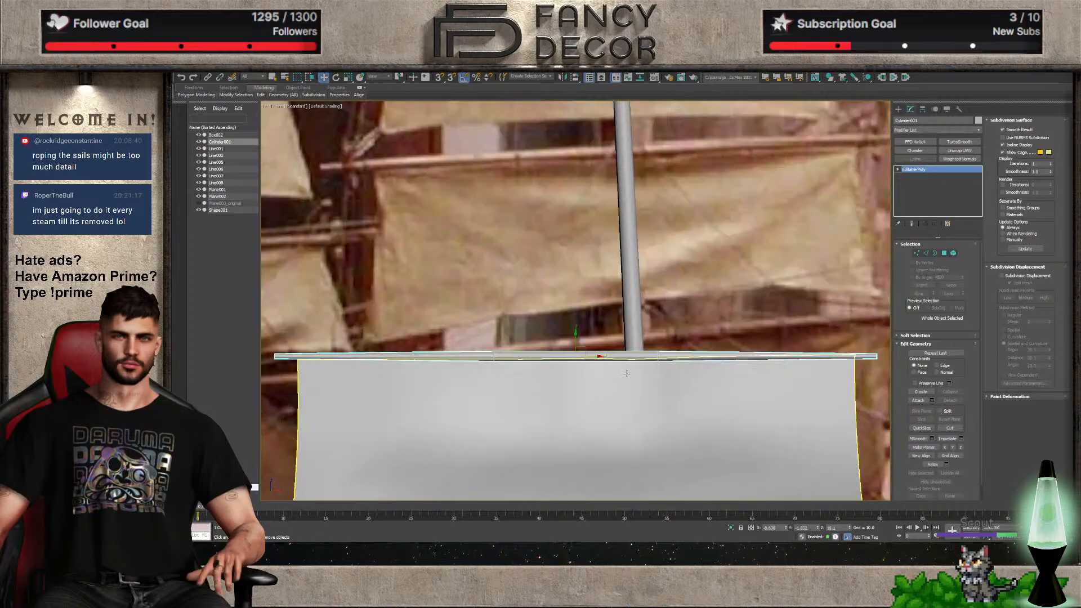
{"action": "key", "text": "r"}
{"action": "key", "text": "r"}
{"action": "left_click_drag", "start_coordinate": [577, 350], "coordinate": [605, 357]}
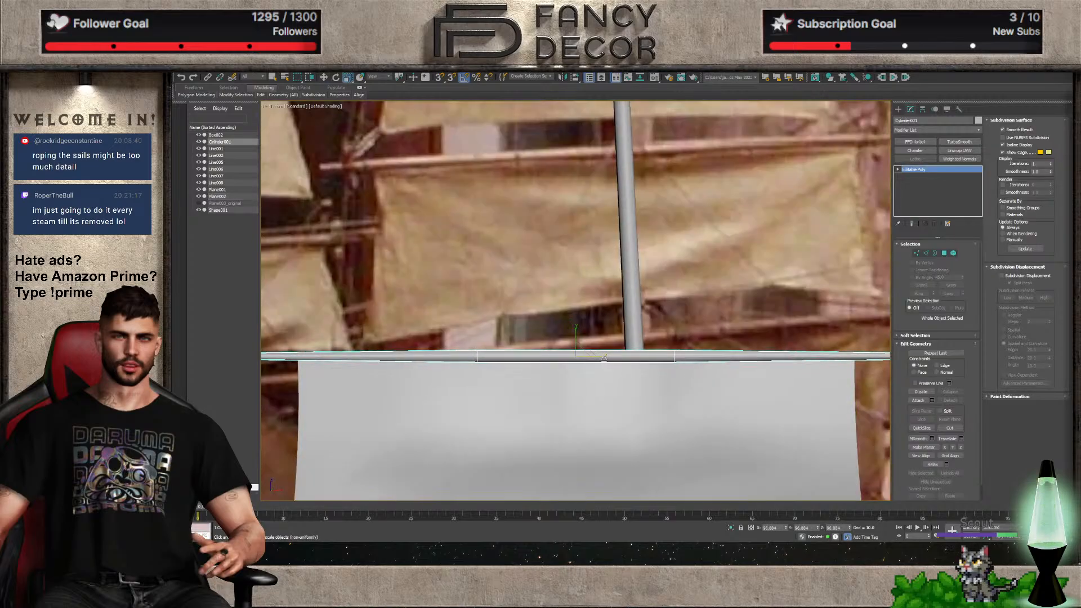
{"action": "scroll", "coordinate": [605, 356], "scroll_direction": "down", "scroll_amount": 3}
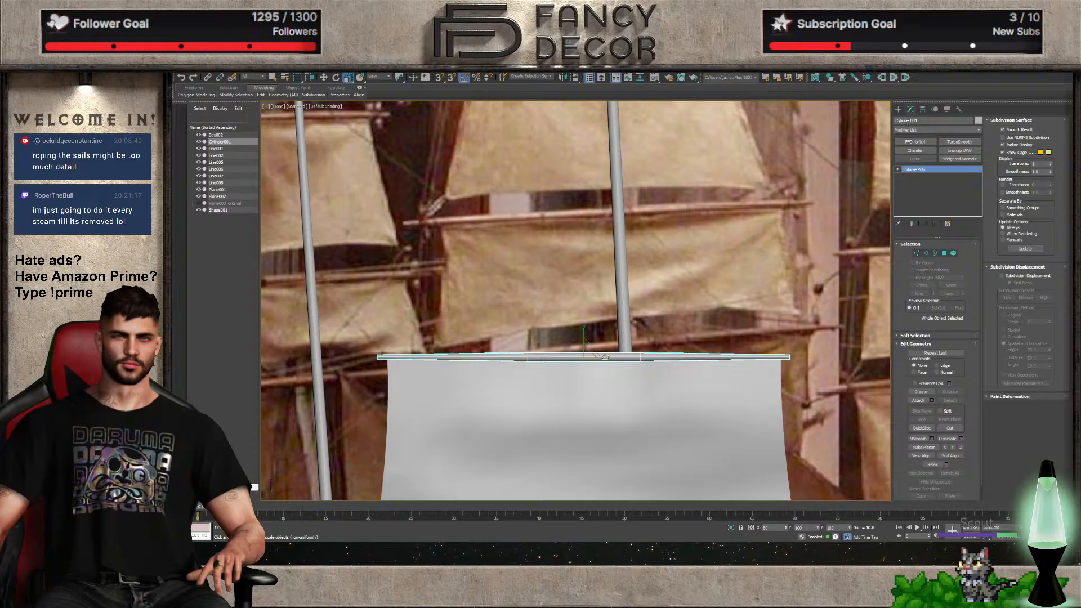
Move the yard down slightly onto the sail's upper edge and compare the pair with the reference photo
{"action": "scroll", "coordinate": [604, 356], "scroll_direction": "down", "scroll_amount": 3}
{"action": "scroll", "coordinate": [588, 343], "scroll_direction": "up", "scroll_amount": 5}
{"action": "key", "text": "w"}
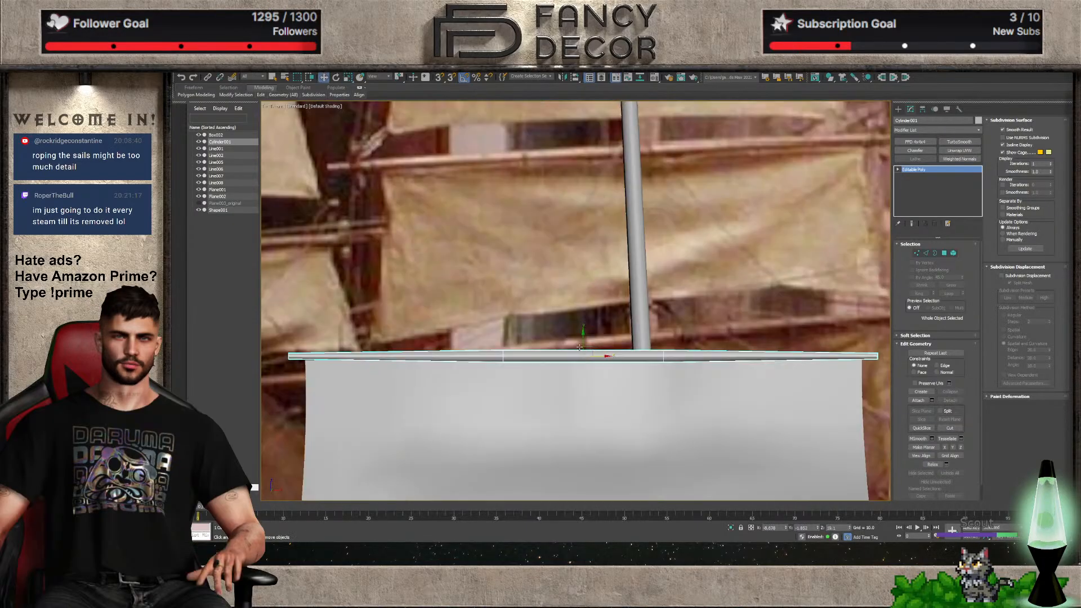
{"action": "left_click_drag", "start_coordinate": [585, 335], "coordinate": [586, 346]}
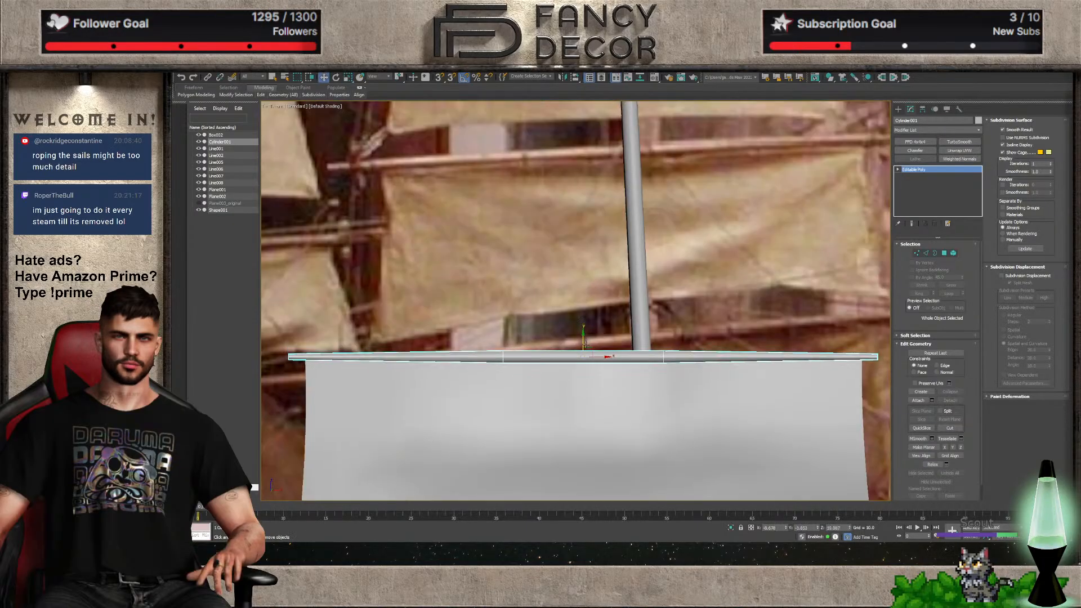
{"action": "scroll", "coordinate": [584, 341], "scroll_direction": "down", "scroll_amount": 4}
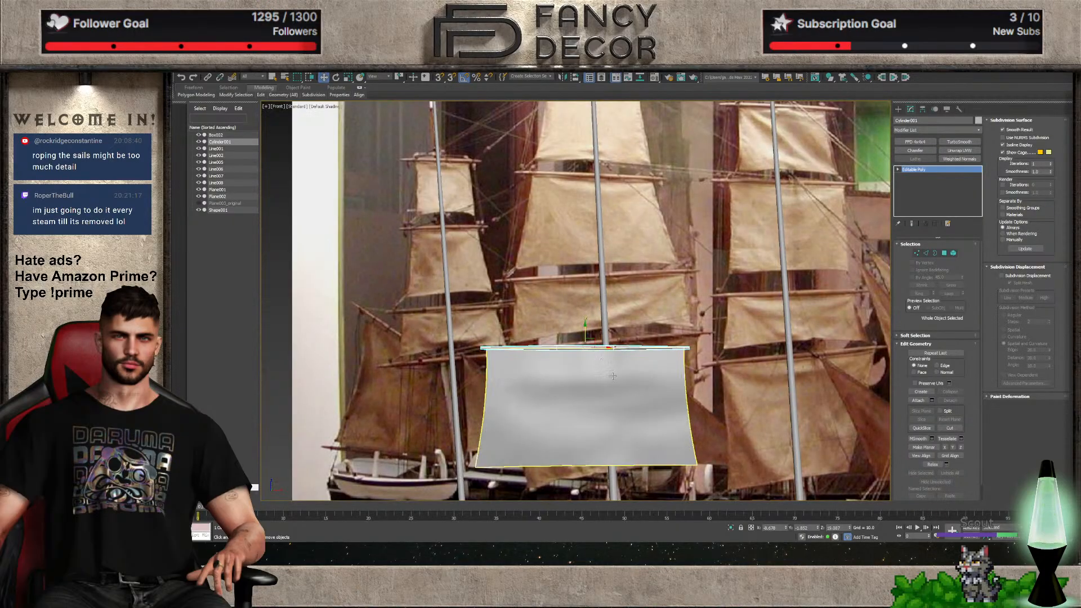
{"action": "scroll", "coordinate": [633, 375], "scroll_direction": "down", "scroll_amount": 2}
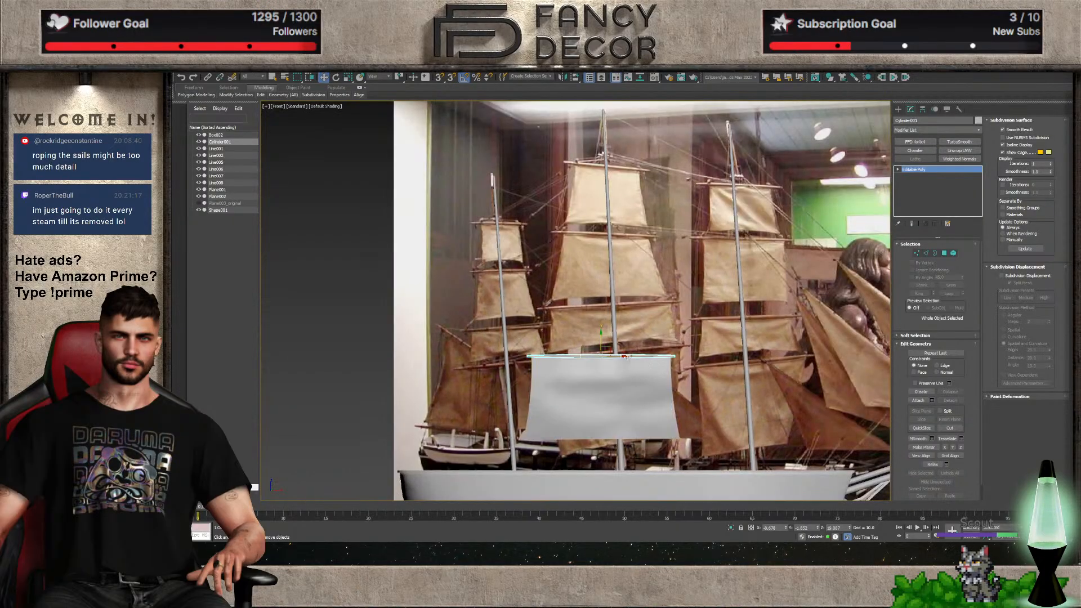
Apply an FFD 4x4x4 modifier to the sail alone and enable editing of its control points
{"action": "left_click", "coordinate": [616, 416]}
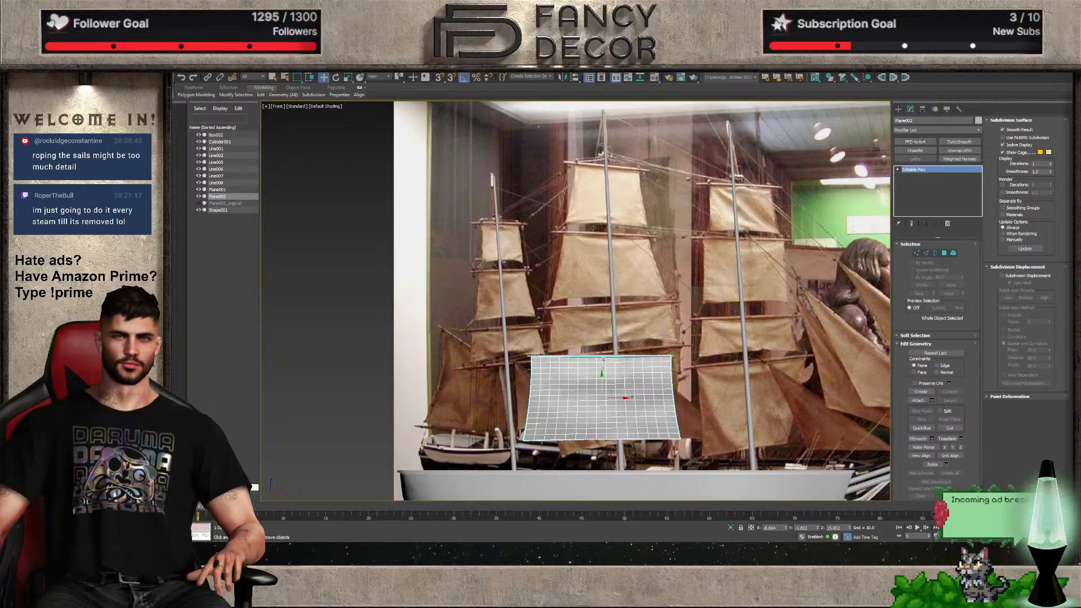
{"action": "left_click", "coordinate": [897, 109]}
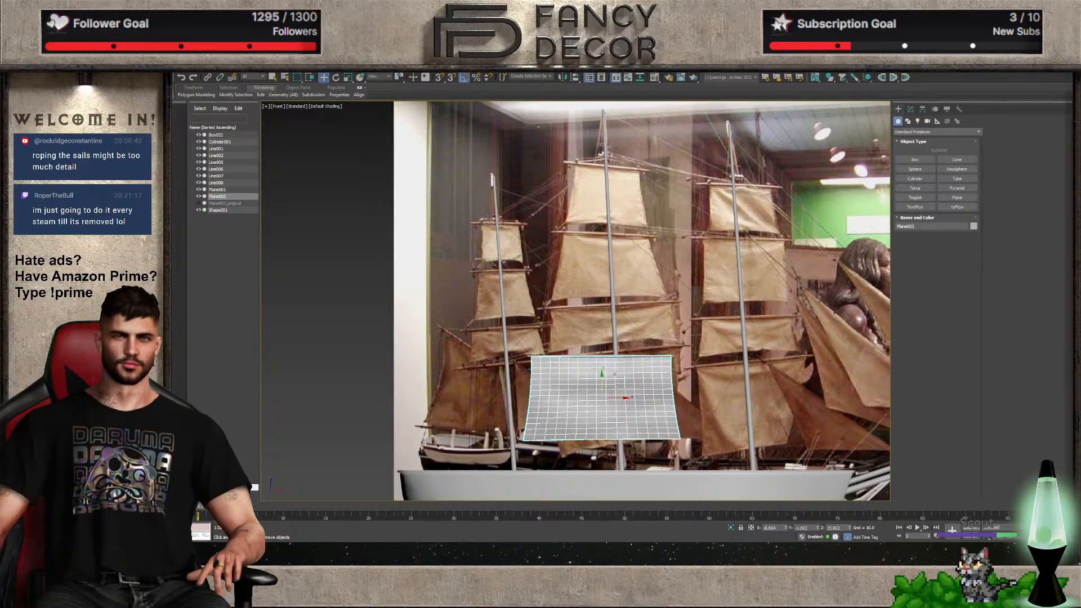
{"action": "middle_click_drag", "start_coordinate": [646, 361], "coordinate": [629, 292], "text": "alt"}
{"action": "key", "text": "f"}
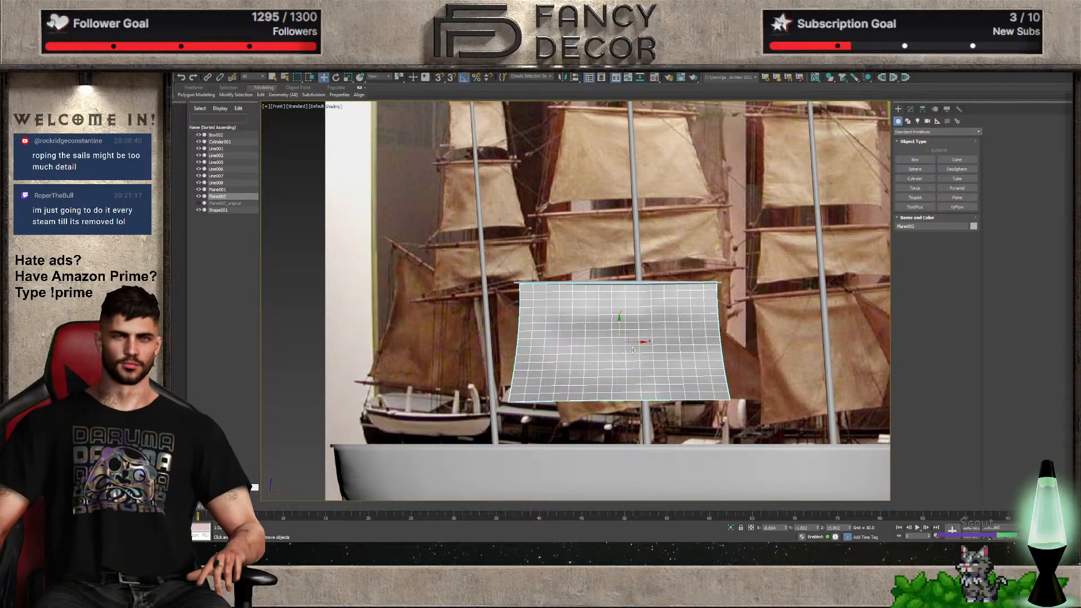
{"action": "left_click", "coordinate": [910, 109]}
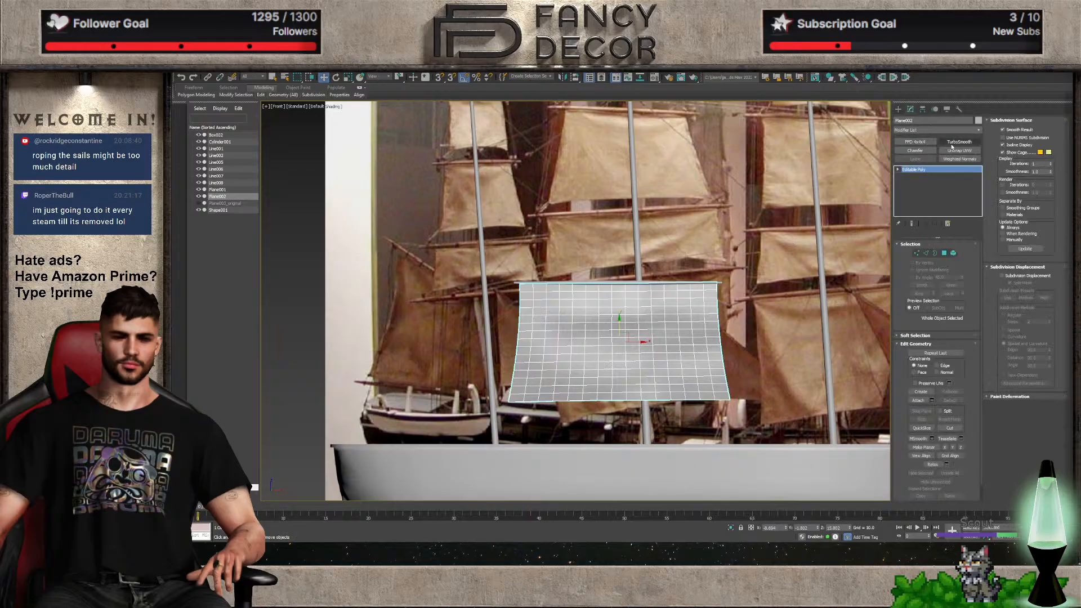
{"action": "left_click", "coordinate": [926, 141]}
{"action": "left_click", "coordinate": [905, 170]}
{"action": "left_click", "coordinate": [914, 175]}
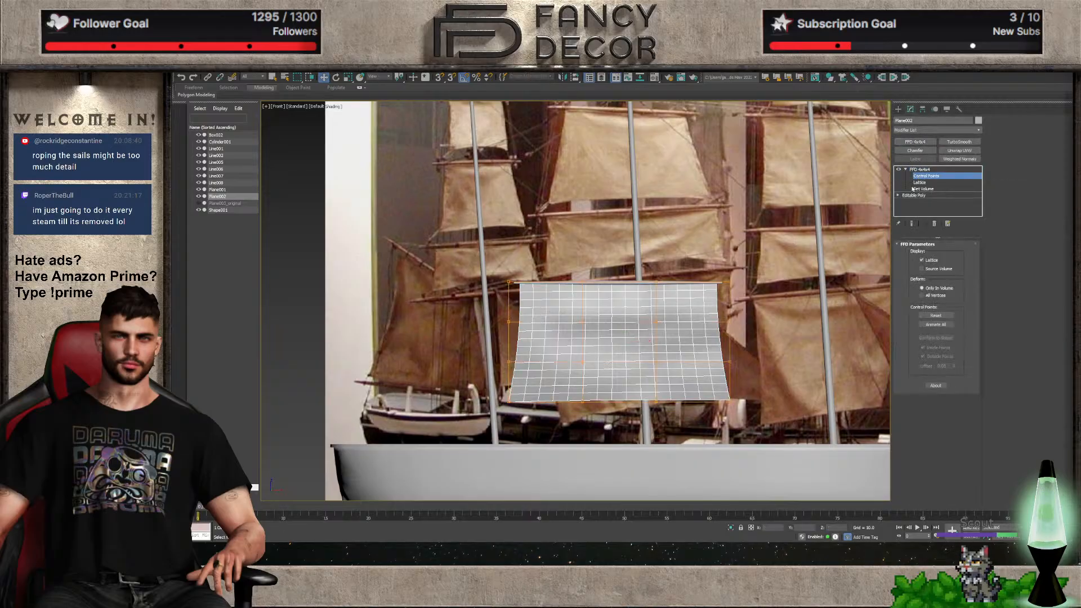
Lower the lattice's bottom row of control points to lengthen the sail, and collapse the modifier
{"action": "left_click_drag", "start_coordinate": [740, 385], "coordinate": [739, 383]}
{"action": "left_click_drag", "start_coordinate": [618, 385], "coordinate": [616, 401]}
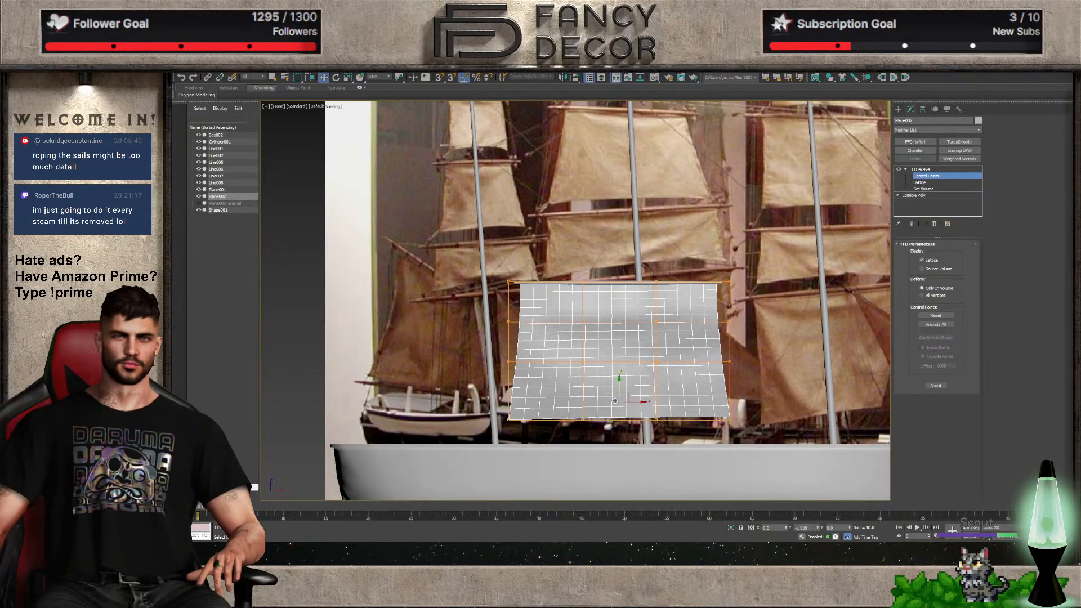
{"action": "left_click", "coordinate": [937, 170]}
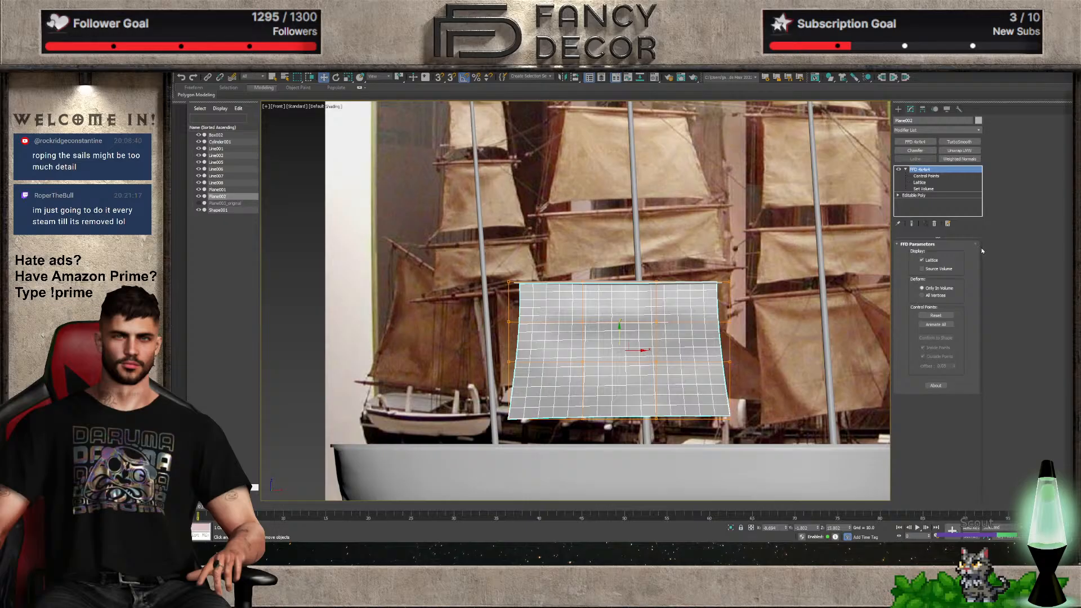
{"action": "key", "text": "ctrl+e"}
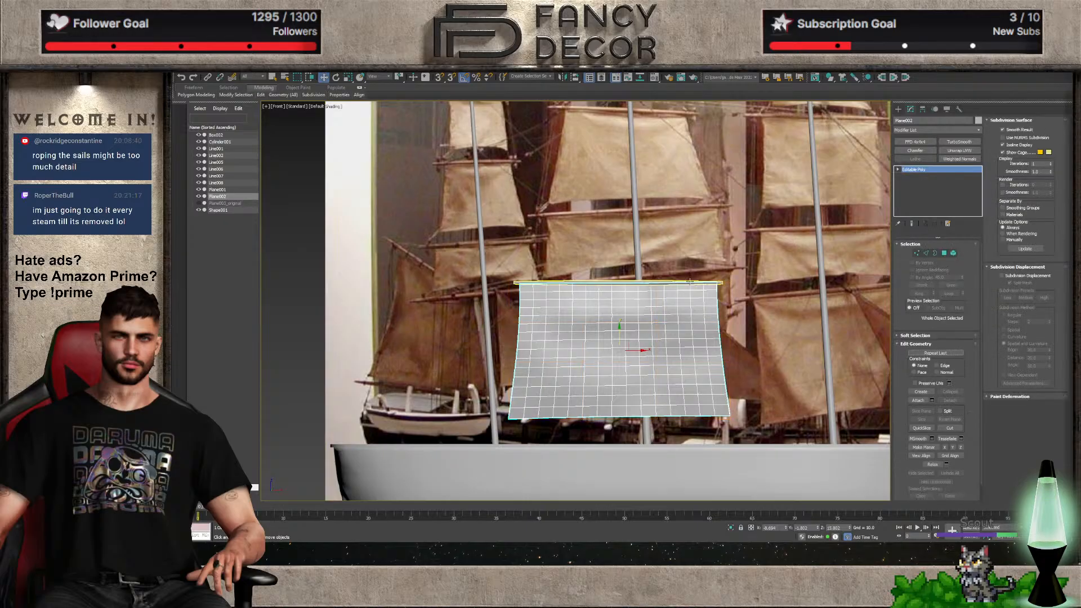
Copy the yard upward to the top of the next sail in the photo and scale the copy slightly smaller
{"action": "left_click", "coordinate": [689, 283]}
{"action": "left_click_drag", "start_coordinate": [623, 245], "coordinate": [624, 173], "text": "shift"}
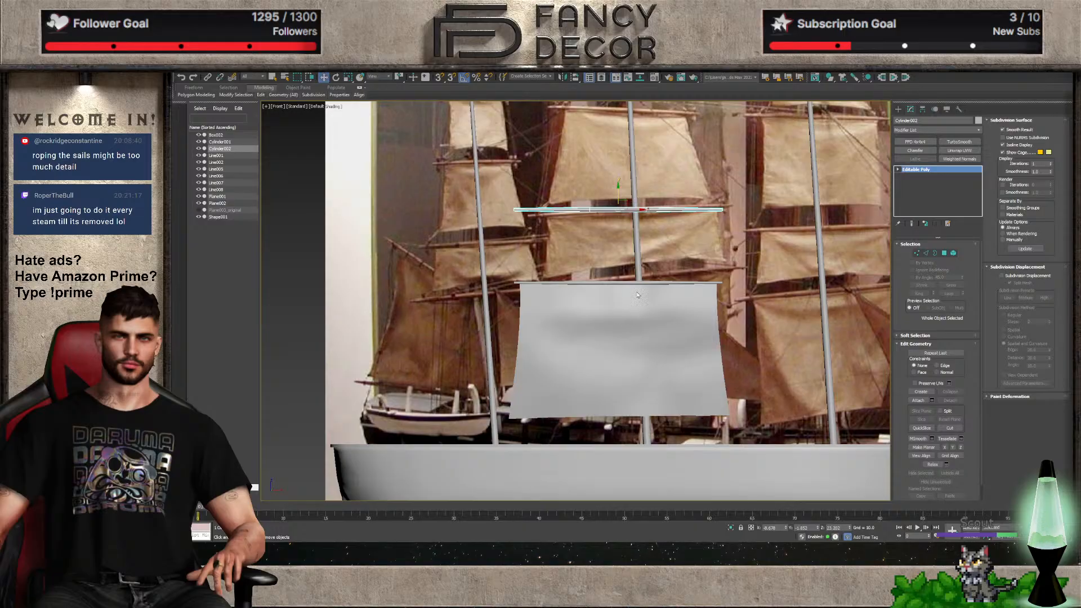
{"action": "key", "text": "r"}
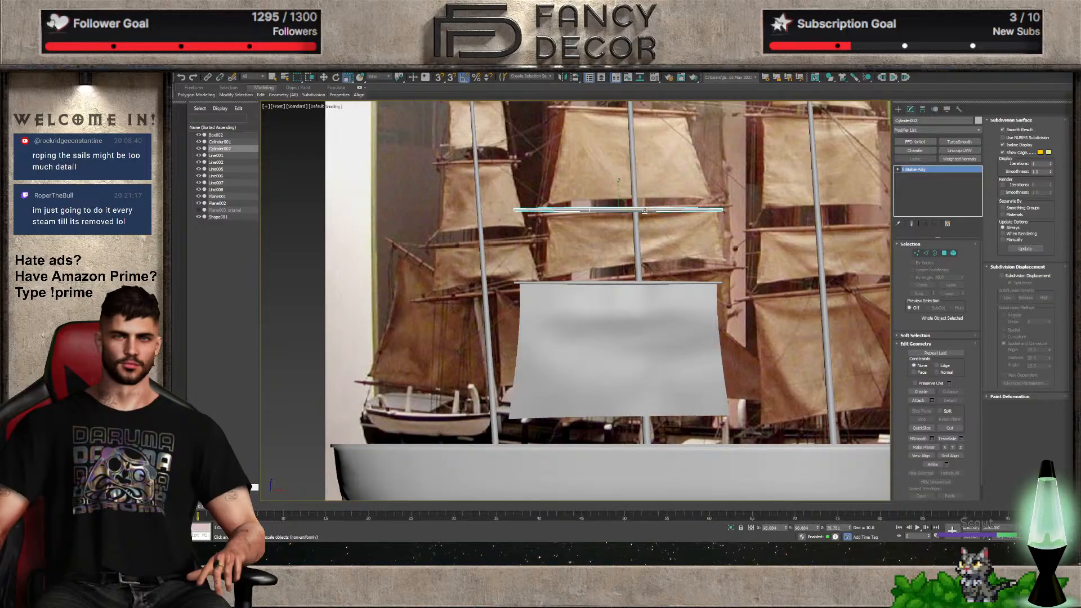
{"action": "left_click_drag", "start_coordinate": [644, 210], "coordinate": [642, 210]}
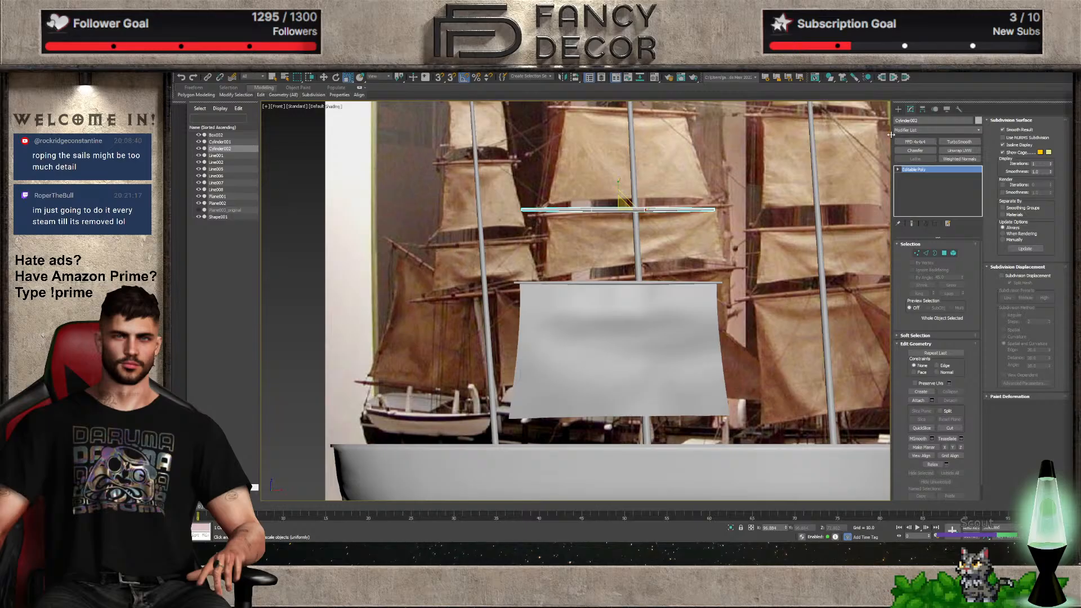
Draw a plane below the upper yard, covering the second sail in the reference photo
{"action": "left_click", "coordinate": [897, 109]}
{"action": "left_click", "coordinate": [957, 198]}
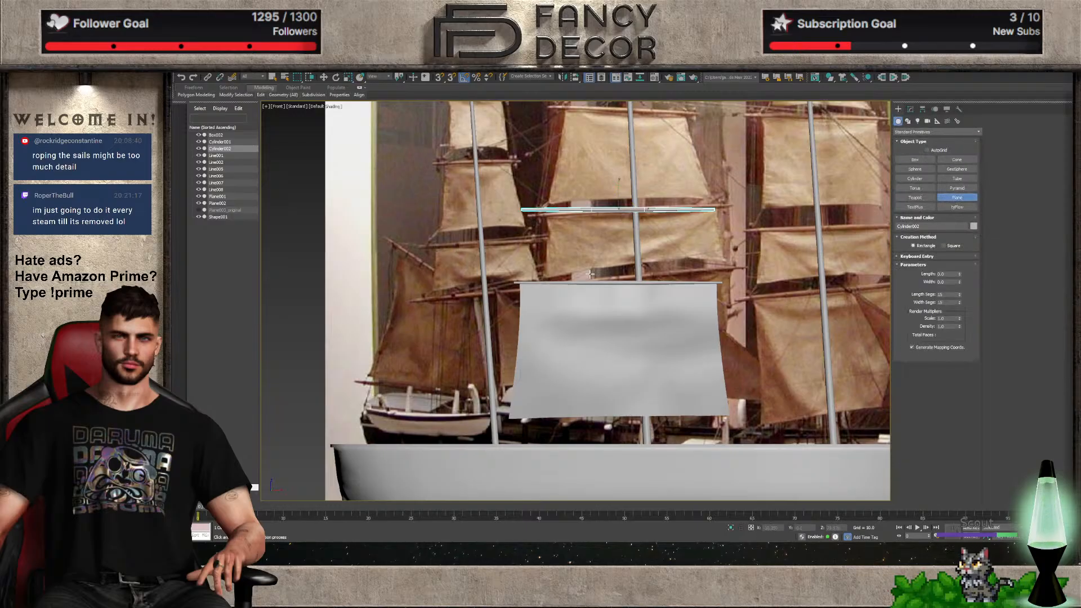
{"action": "left_click_drag", "start_coordinate": [529, 212], "coordinate": [708, 269]}
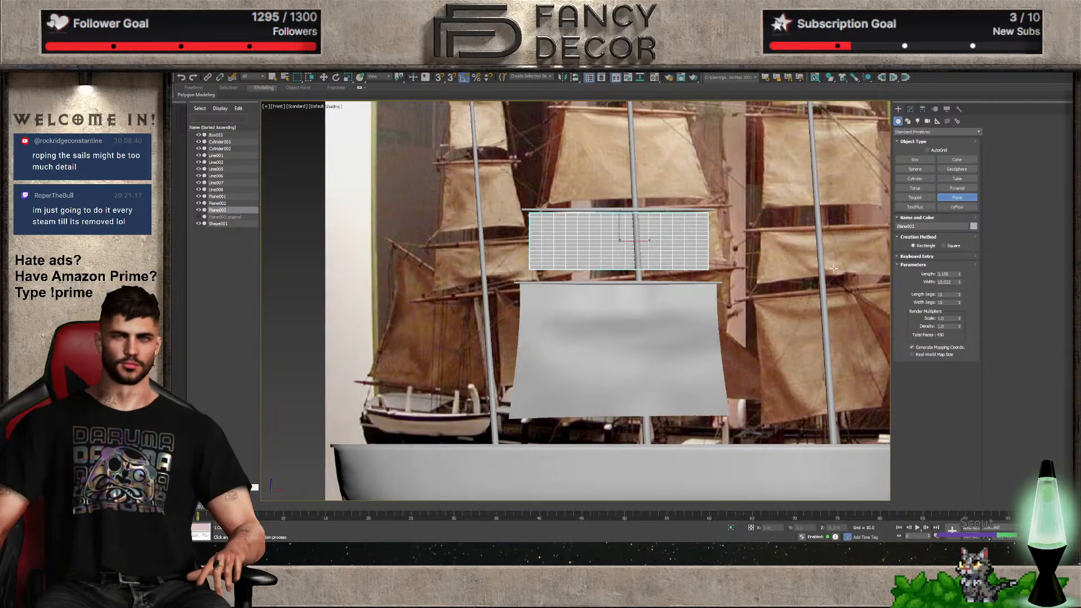
Set the new plane to 5 length segments and 12 width segments, comparing its grid density with the lower sail's wireframe
{"action": "left_click", "coordinate": [960, 304]}
{"action": "left_click", "coordinate": [959, 304]}
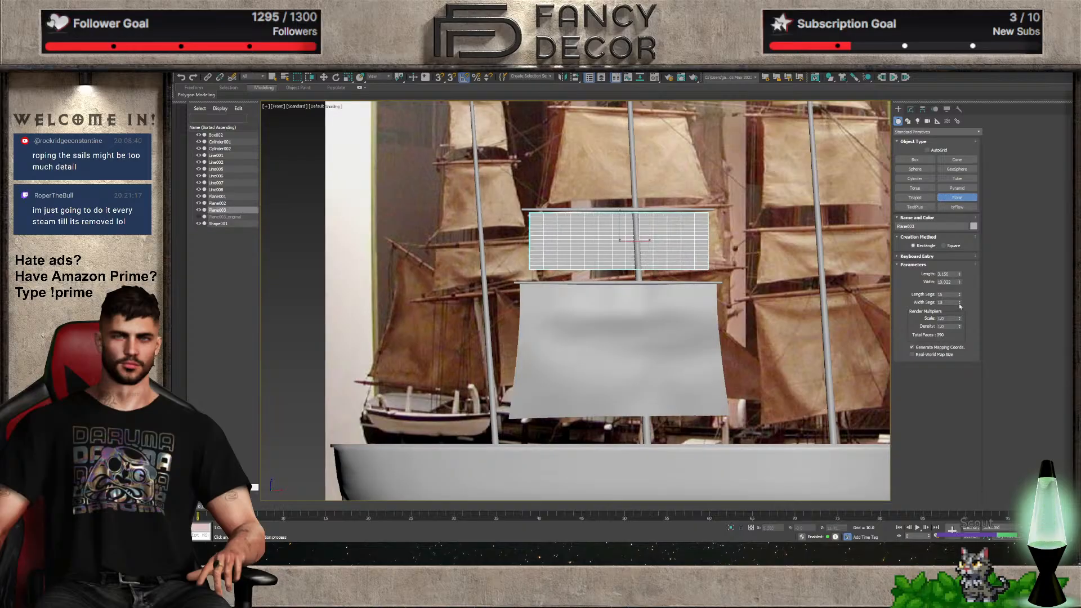
{"action": "left_click", "coordinate": [960, 304]}
{"action": "left_click", "coordinate": [960, 304]}
{"action": "left_click", "coordinate": [960, 303]}
{"action": "left_click", "coordinate": [960, 304]}
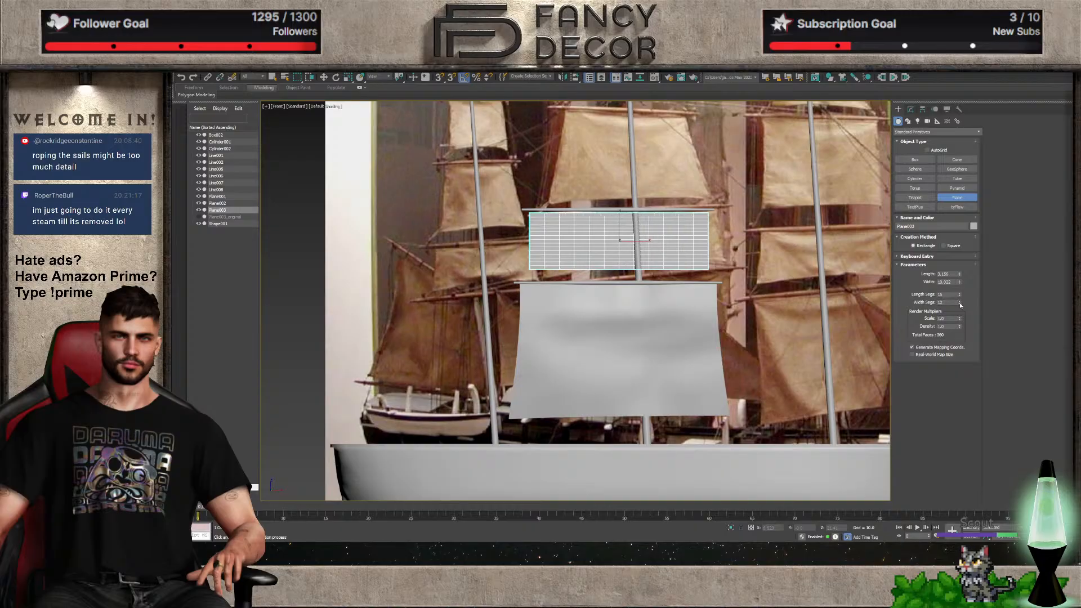
{"action": "left_click", "coordinate": [960, 305]}
{"action": "left_click", "coordinate": [960, 305]}
{"action": "left_click", "coordinate": [959, 305]}
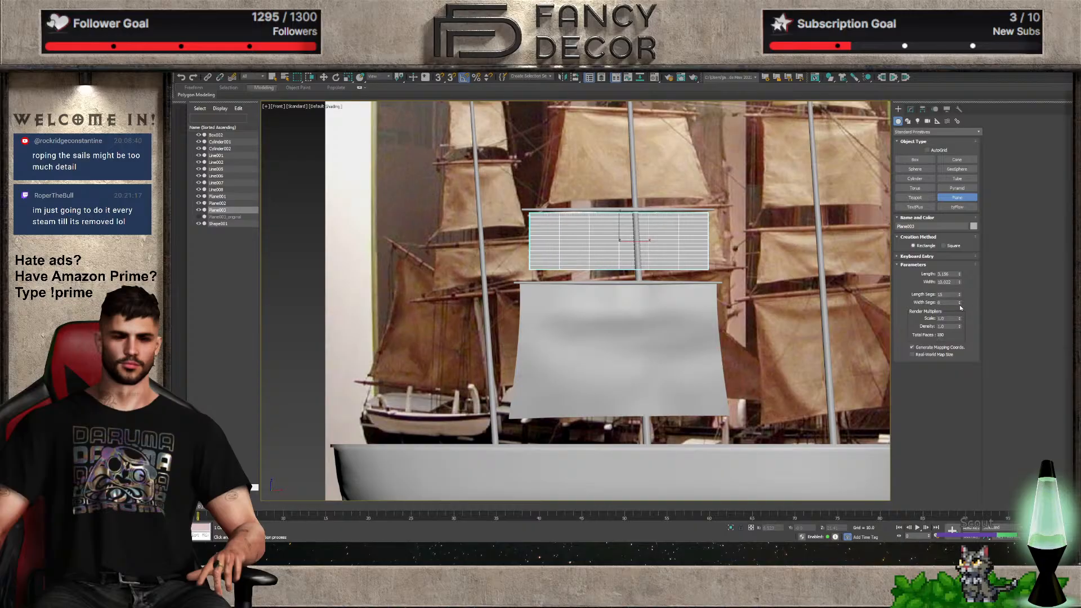
{"action": "left_click", "coordinate": [960, 300]}
{"action": "left_click", "coordinate": [960, 301]}
{"action": "left_click", "coordinate": [960, 300]}
{"action": "left_click", "coordinate": [959, 300]}
{"action": "left_click", "coordinate": [960, 301]}
{"action": "left_click", "coordinate": [960, 296]}
{"action": "left_click", "coordinate": [960, 296]}
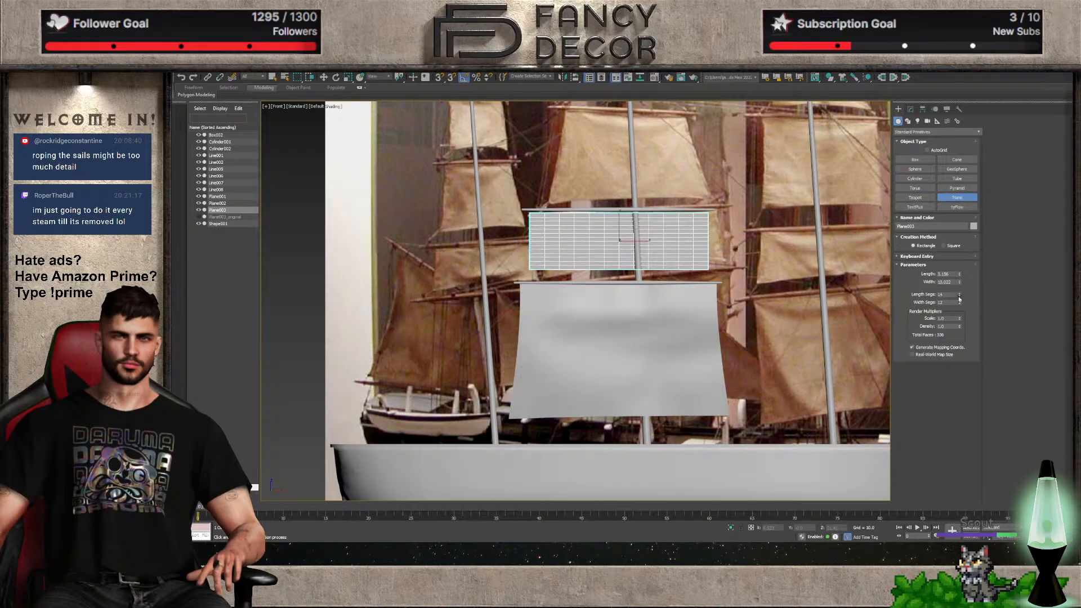
{"action": "left_click", "coordinate": [959, 296]}
{"action": "left_click", "coordinate": [960, 296]}
{"action": "left_click", "coordinate": [959, 296]}
{"action": "left_click", "coordinate": [959, 297]}
{"action": "left_click", "coordinate": [960, 296]}
{"action": "left_click", "coordinate": [959, 297]}
{"action": "left_click", "coordinate": [959, 297]}
{"action": "left_click", "coordinate": [960, 296]}
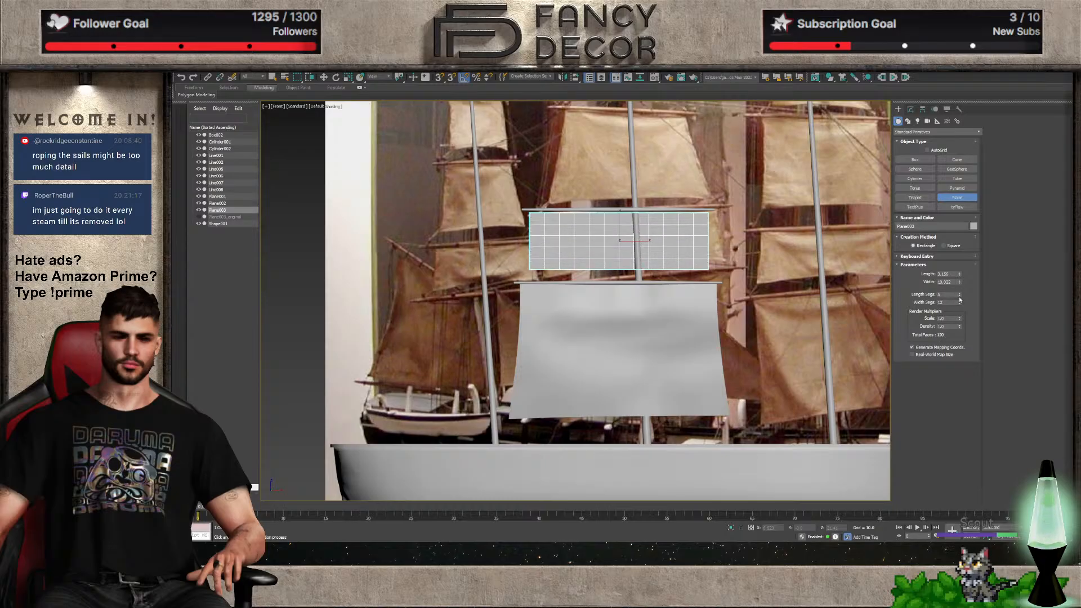
{"action": "key", "text": "F4"}
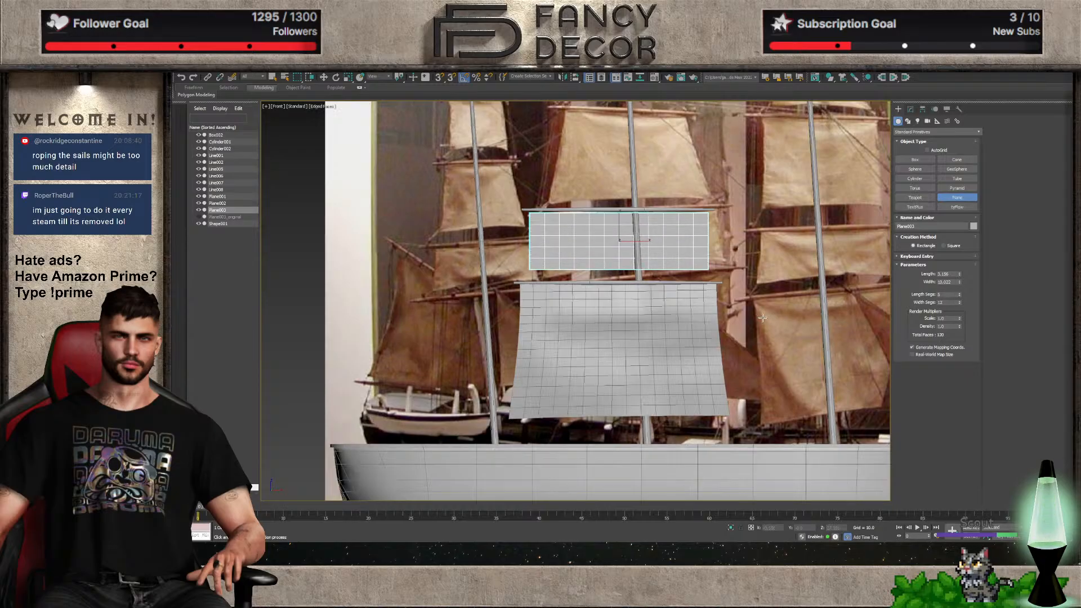
{"action": "key", "text": "F4"}
{"action": "middle_click_drag", "start_coordinate": [791, 306], "coordinate": [850, 312]}
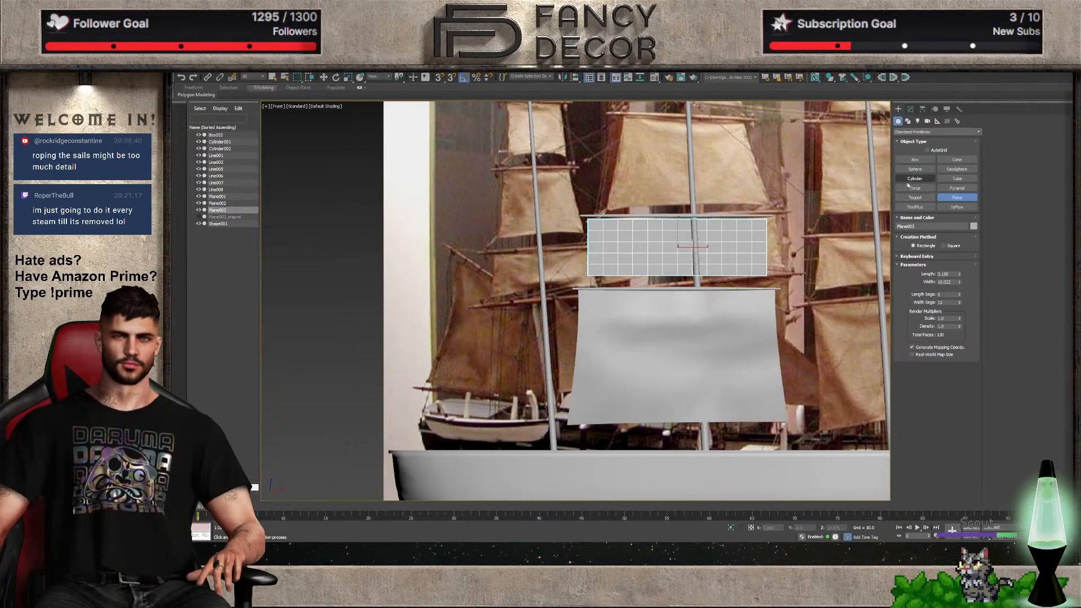
Convert the new plane to Editable Poly and move it in depth to line up with the upper yard
{"action": "left_click", "coordinate": [909, 111]}
{"action": "key", "text": "r"}
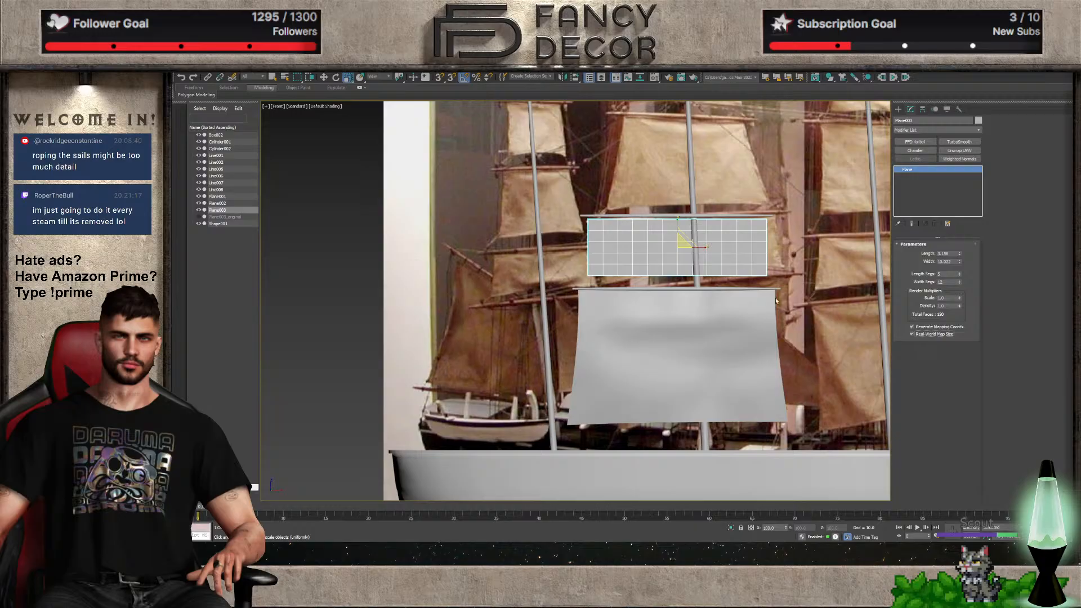
{"action": "scroll", "coordinate": [636, 219], "scroll_direction": "up", "scroll_amount": 3}
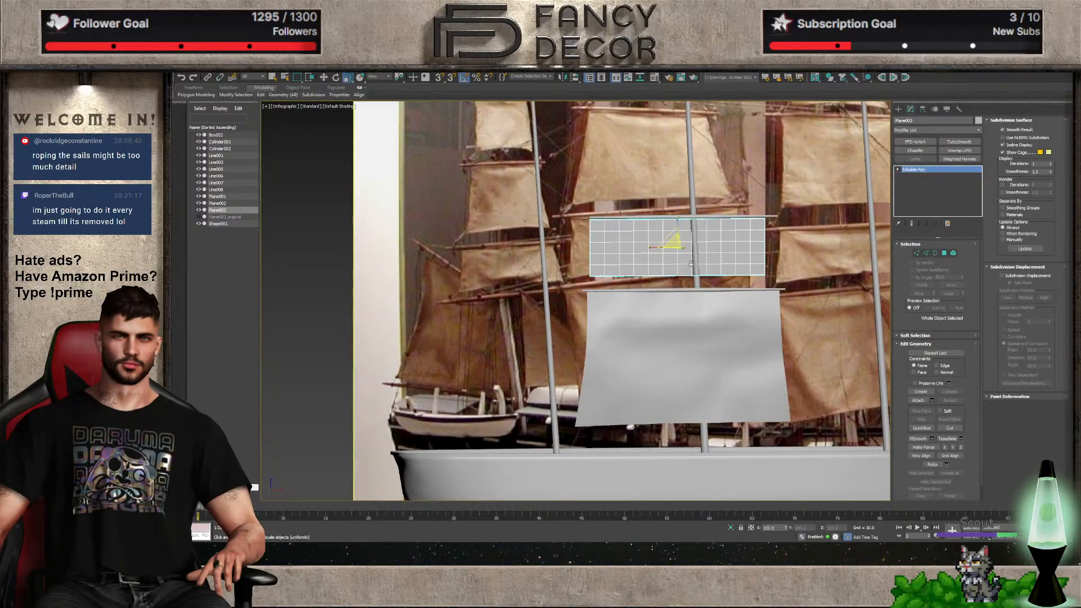
{"action": "left_click", "coordinate": [634, 212], "text": "ctrl"}
{"action": "middle_click_drag", "start_coordinate": [635, 212], "coordinate": [688, 227], "text": "alt"}
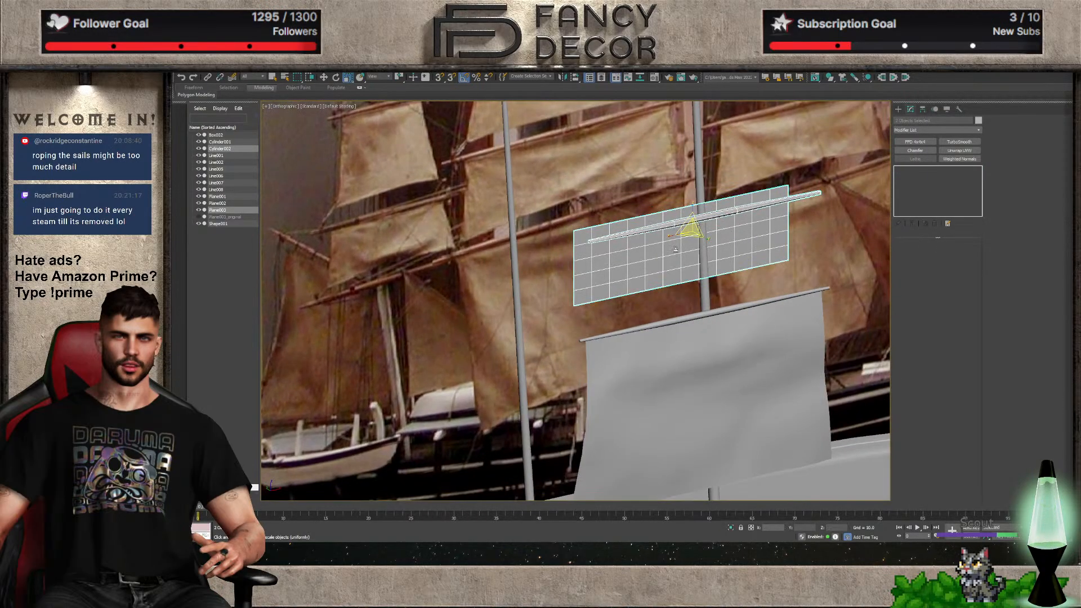
{"action": "key", "text": "w"}
{"action": "left_click", "coordinate": [685, 232]}
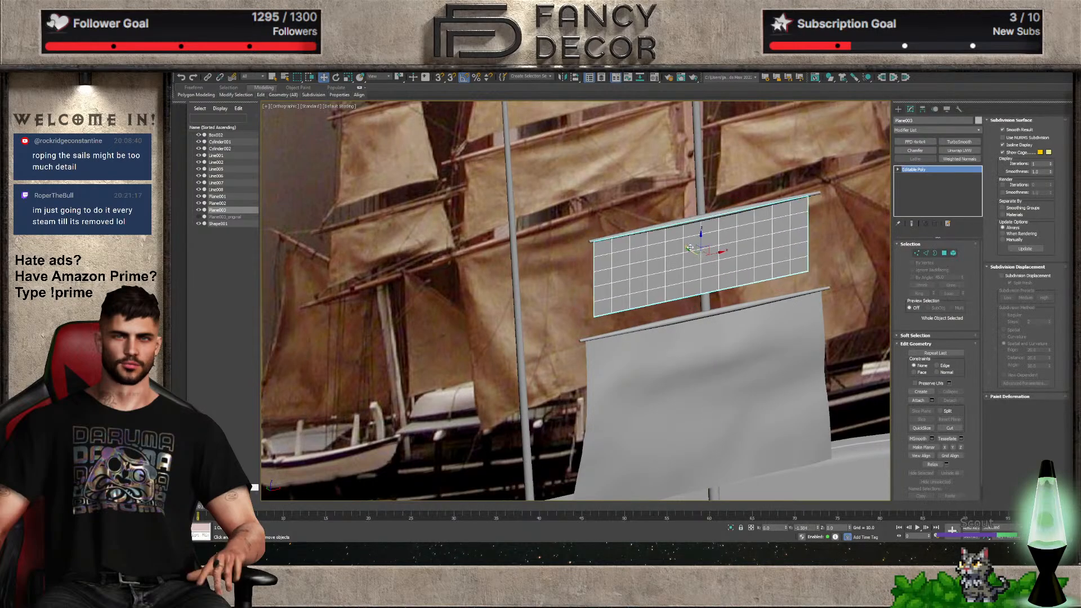
Raise the plane in front view so its upper edge meets the underside of the upper yard
{"action": "key", "text": "f"}
{"action": "scroll", "coordinate": [619, 312], "scroll_direction": "up", "scroll_amount": 5}
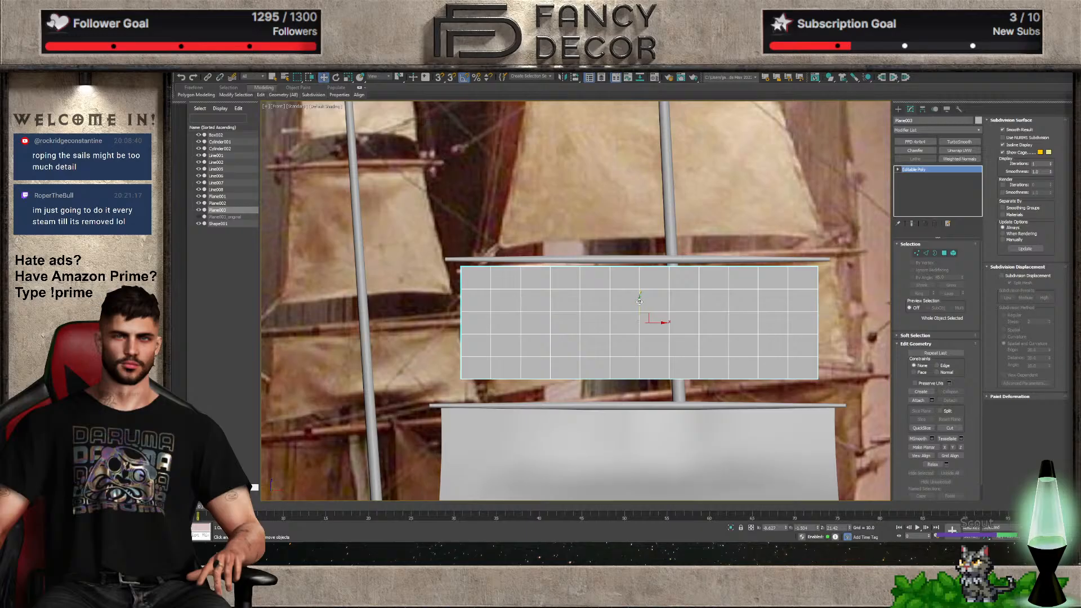
{"action": "mouse_move", "coordinate": [647, 306]}
{"action": "left_mouse_down"}
{"action": "mouse_move", "coordinate": [641, 294]}
{"action": "mouse_move", "coordinate": [662, 318]}
{"action": "left_mouse_up"}
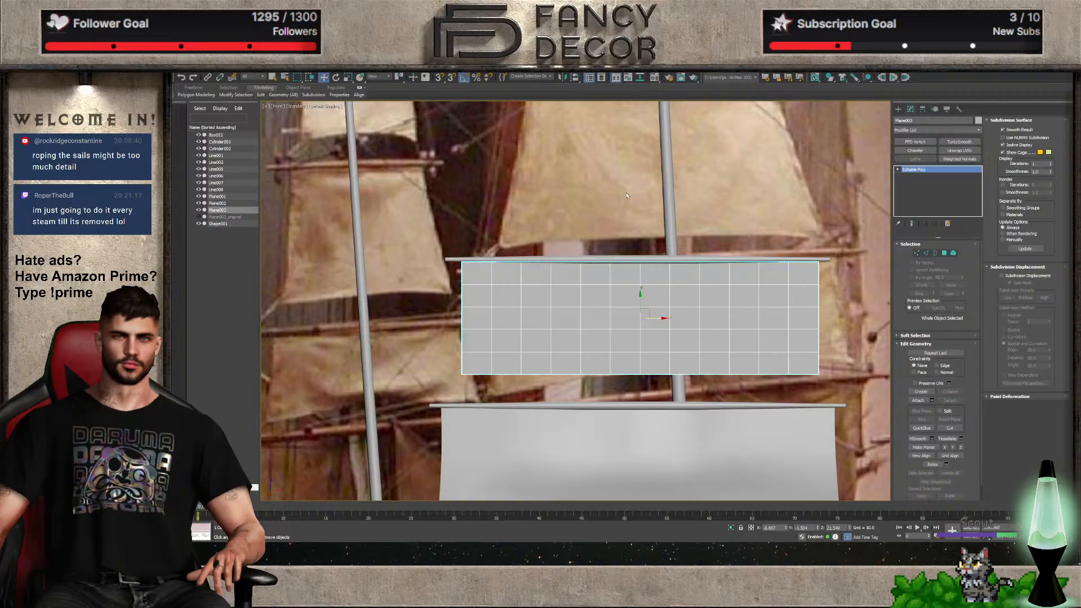
Activate the deformation brush on the second sail and slightly nudge its grid, checking it in perspective and front views
{"action": "key", "text": "q"}
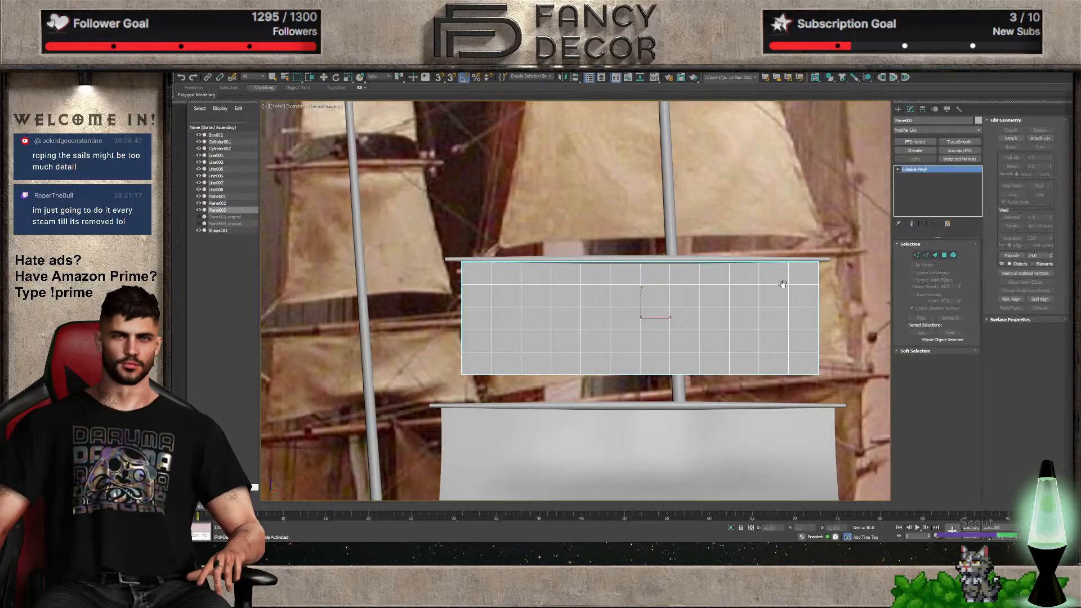
{"action": "middle_click_drag", "start_coordinate": [790, 262], "coordinate": [788, 311], "text": "alt"}
{"action": "key", "text": "p"}
{"action": "scroll", "coordinate": [789, 311], "scroll_direction": "down", "scroll_amount": 6}
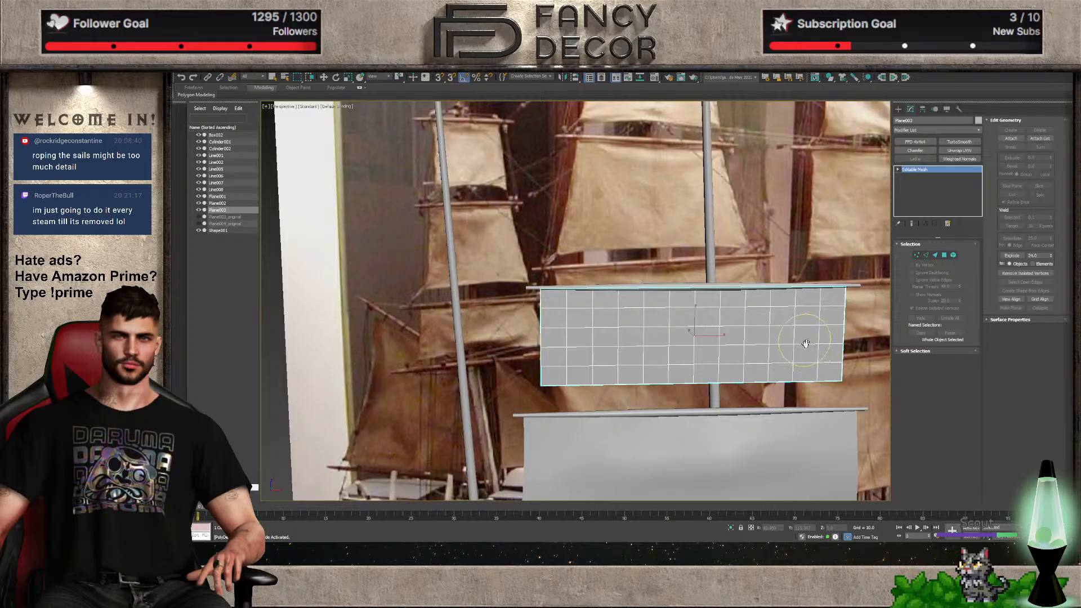
{"action": "scroll", "coordinate": [786, 286], "scroll_direction": "up", "scroll_amount": 6}
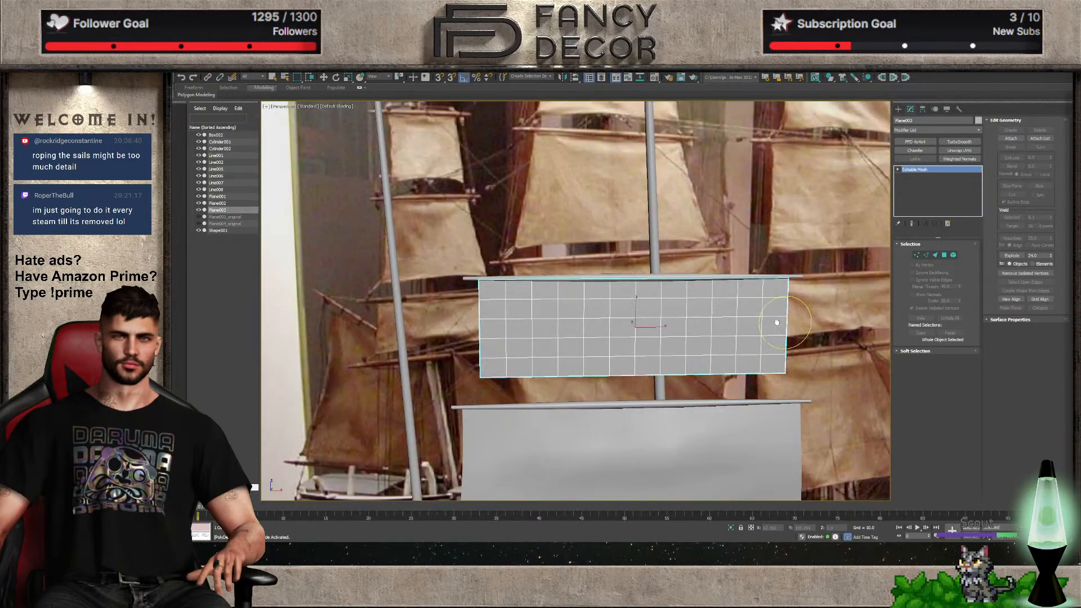
{"action": "key", "text": "f"}
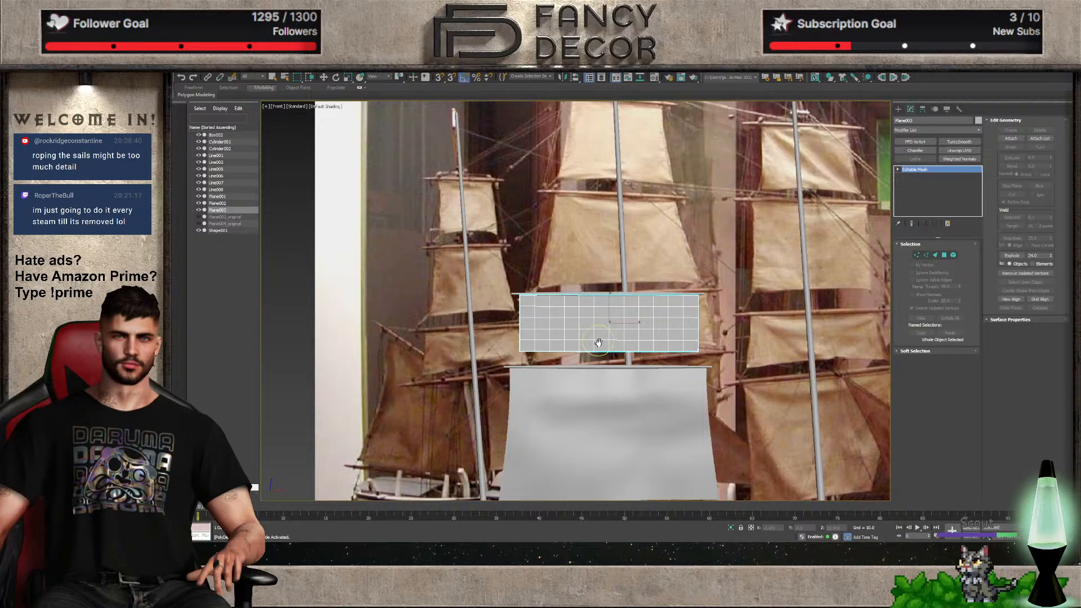
{"action": "middle_click_drag", "start_coordinate": [600, 340], "coordinate": [658, 329]}
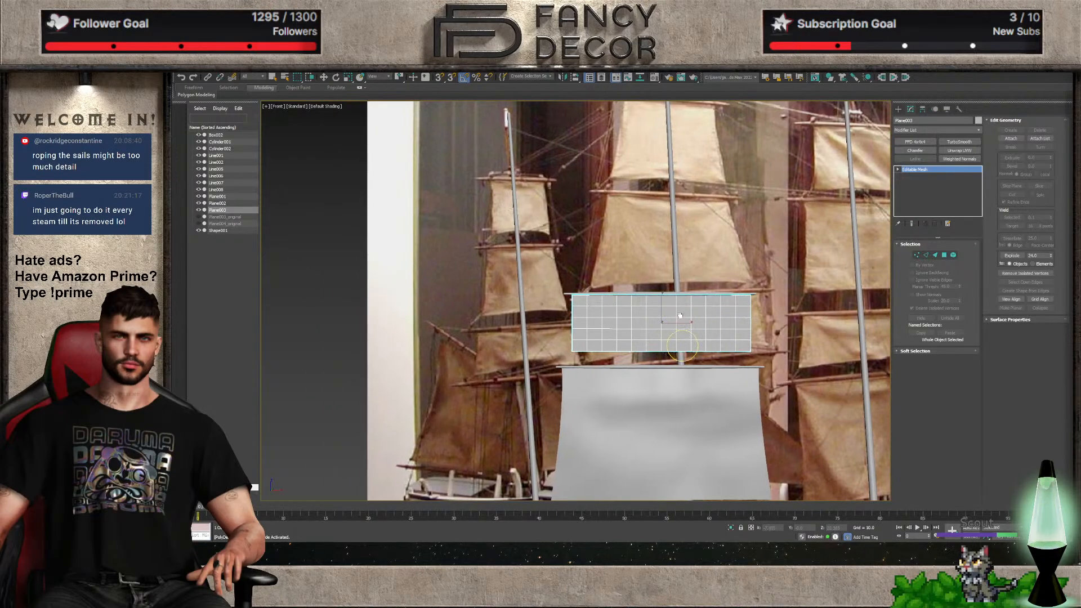
{"action": "scroll", "coordinate": [654, 340], "scroll_direction": "up", "scroll_amount": 5}
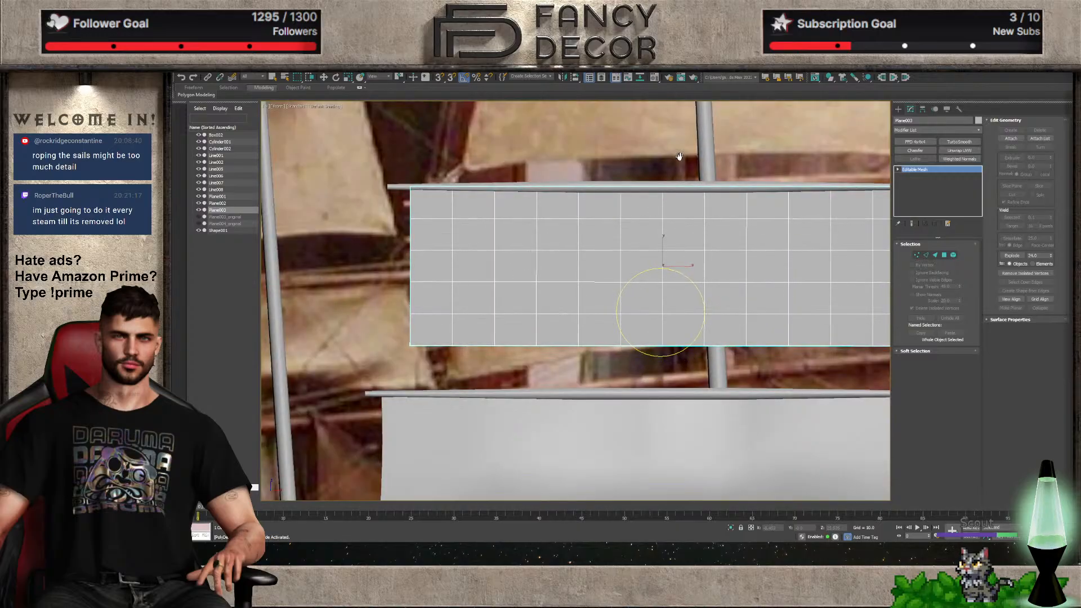
{"action": "left_click_drag", "start_coordinate": [678, 157], "coordinate": [678, 161]}
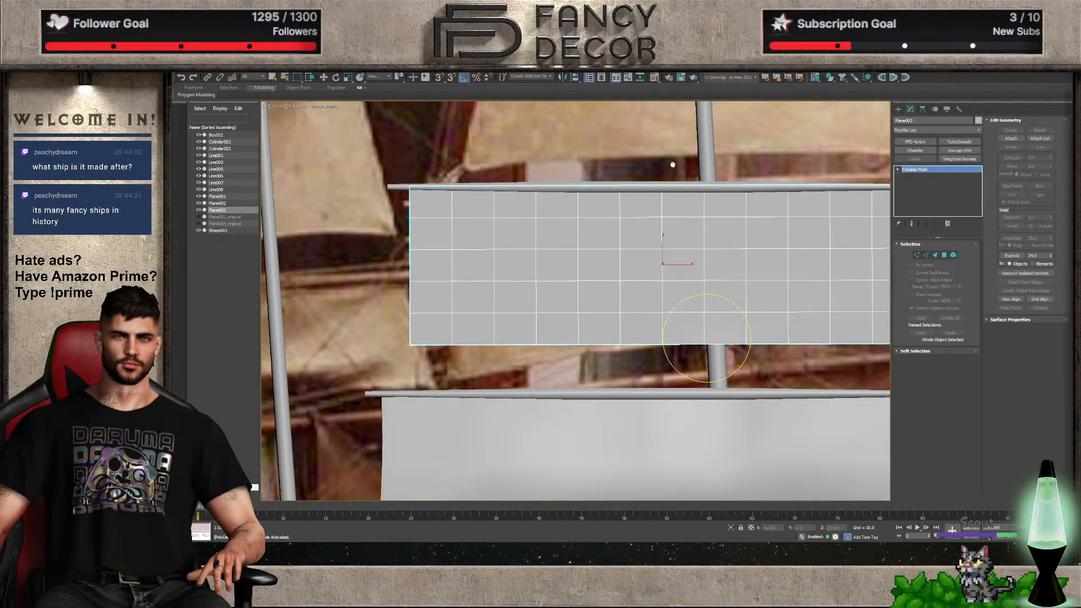
{"action": "scroll", "coordinate": [712, 266], "scroll_direction": "down", "scroll_amount": 5}
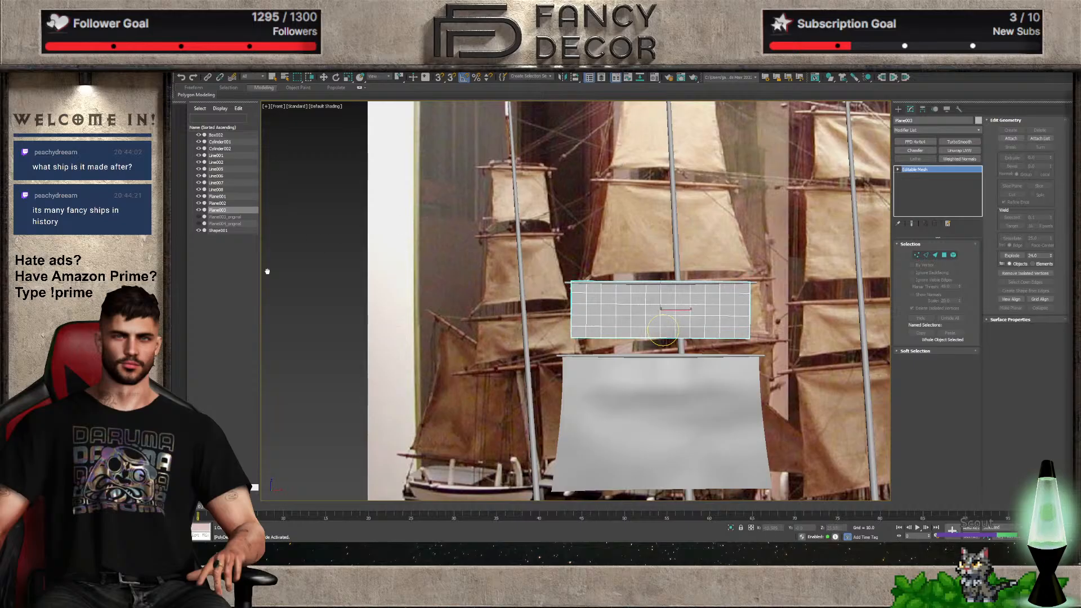
Brush the second sail's lower edge and lower corners in depth from angled views to give the cloth a wavy form
{"action": "middle_click_drag", "start_coordinate": [619, 348], "coordinate": [712, 340], "text": "alt"}
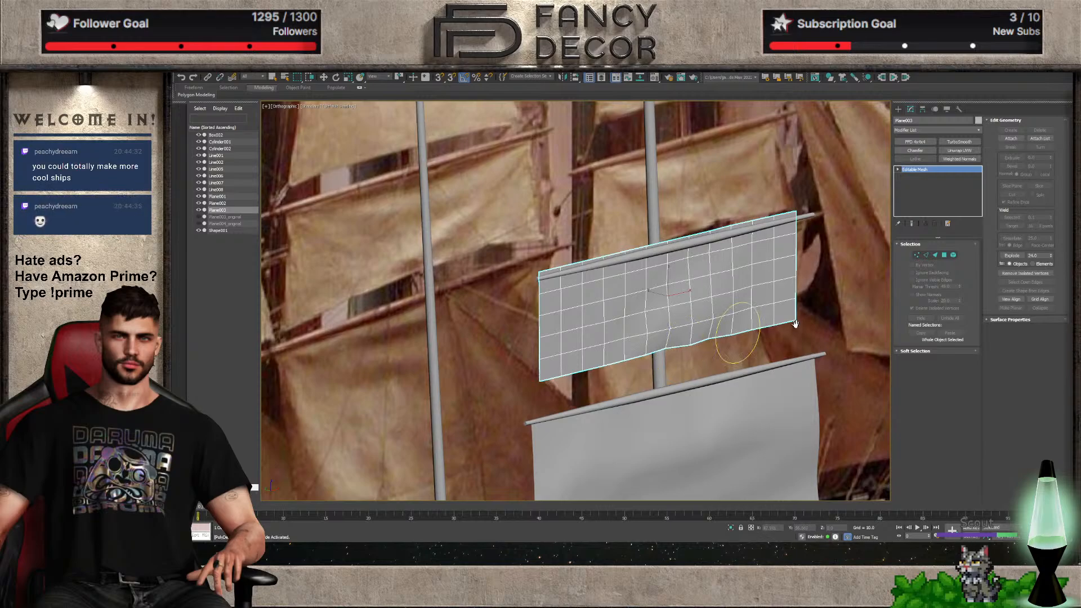
{"action": "mouse_move", "coordinate": [811, 310]}
{"action": "left_mouse_down"}
{"action": "mouse_move", "coordinate": [822, 306]}
{"action": "mouse_move", "coordinate": [770, 316]}
{"action": "left_mouse_up"}
{"action": "mouse_move", "coordinate": [533, 396]}
{"action": "left_mouse_down"}
{"action": "mouse_move", "coordinate": [526, 381]}
{"action": "mouse_move", "coordinate": [480, 369]}
{"action": "mouse_move", "coordinate": [457, 385]}
{"action": "left_mouse_up"}
{"action": "middle_click_drag", "start_coordinate": [467, 388], "coordinate": [614, 254], "text": "alt"}
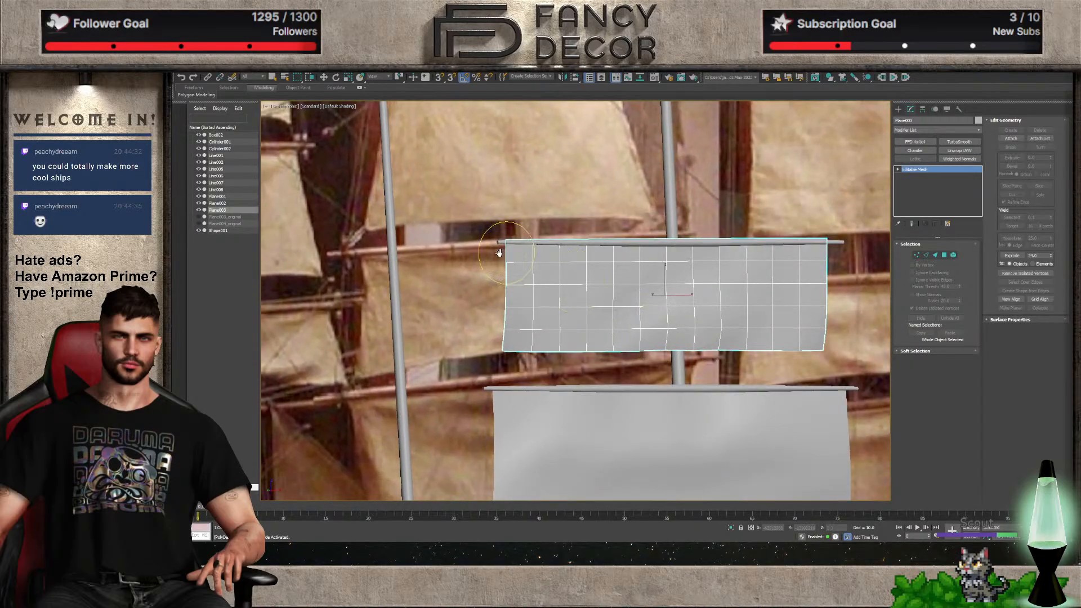
{"action": "middle_click_drag", "start_coordinate": [554, 337], "coordinate": [597, 335], "text": "alt"}
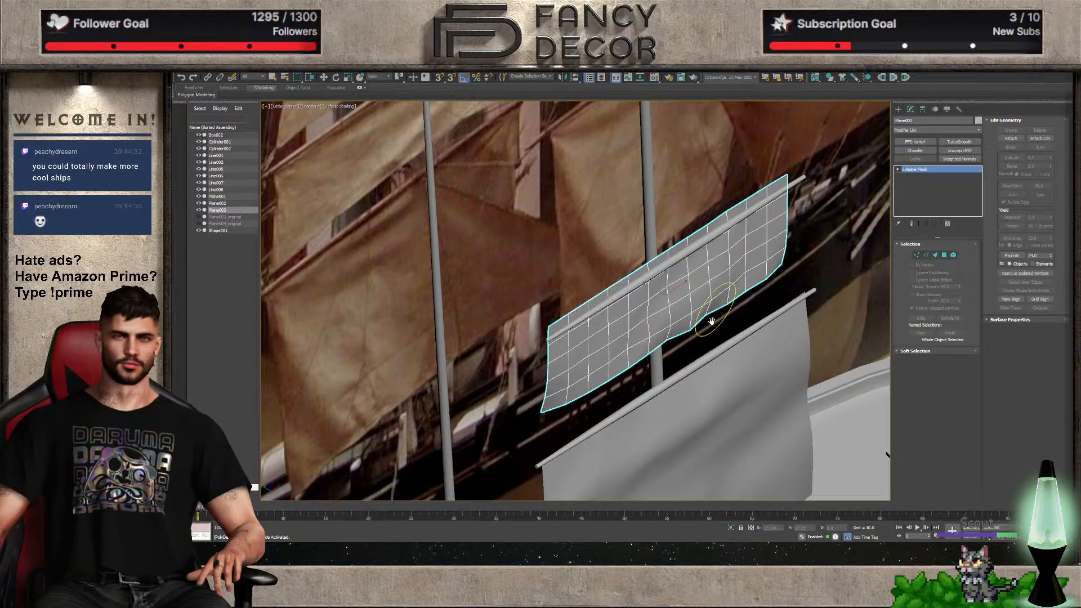
{"action": "middle_click_drag", "start_coordinate": [722, 400], "coordinate": [697, 377], "text": "alt"}
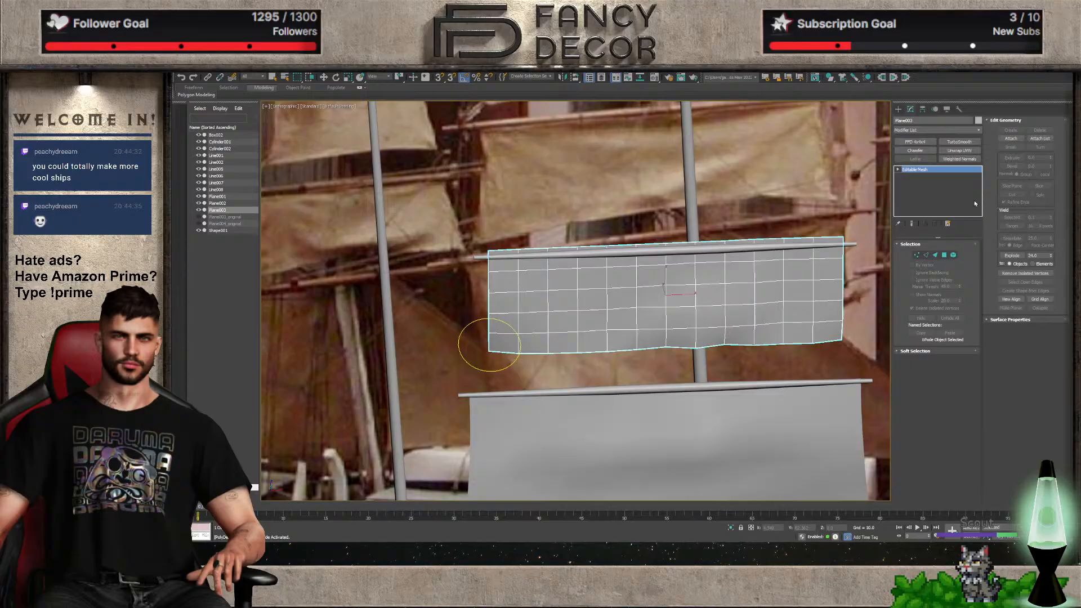
Reshape the second sail's lower-left corner with the brush so its side edge hangs straighter
{"action": "scroll", "coordinate": [657, 231], "scroll_direction": "down", "scroll_amount": 8}
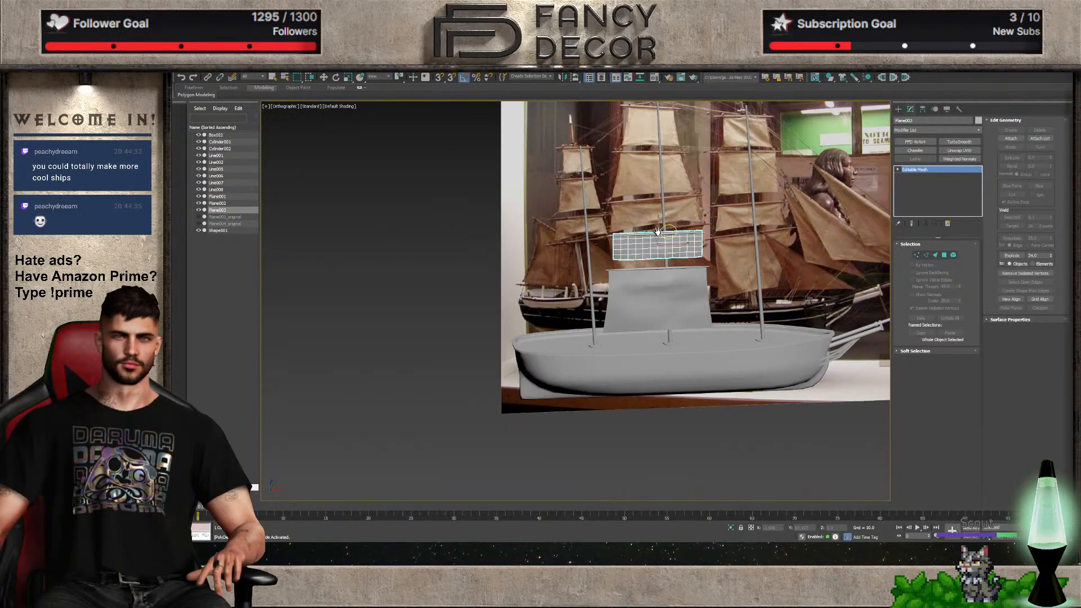
{"action": "scroll", "coordinate": [617, 265], "scroll_direction": "up", "scroll_amount": 7}
{"action": "middle_click_drag", "start_coordinate": [681, 256], "coordinate": [678, 322]}
{"action": "scroll", "coordinate": [713, 283], "scroll_direction": "down", "scroll_amount": 13}
{"action": "scroll", "coordinate": [700, 278], "scroll_direction": "up", "scroll_amount": 7}
{"action": "scroll", "coordinate": [675, 325], "scroll_direction": "up", "scroll_amount": 10}
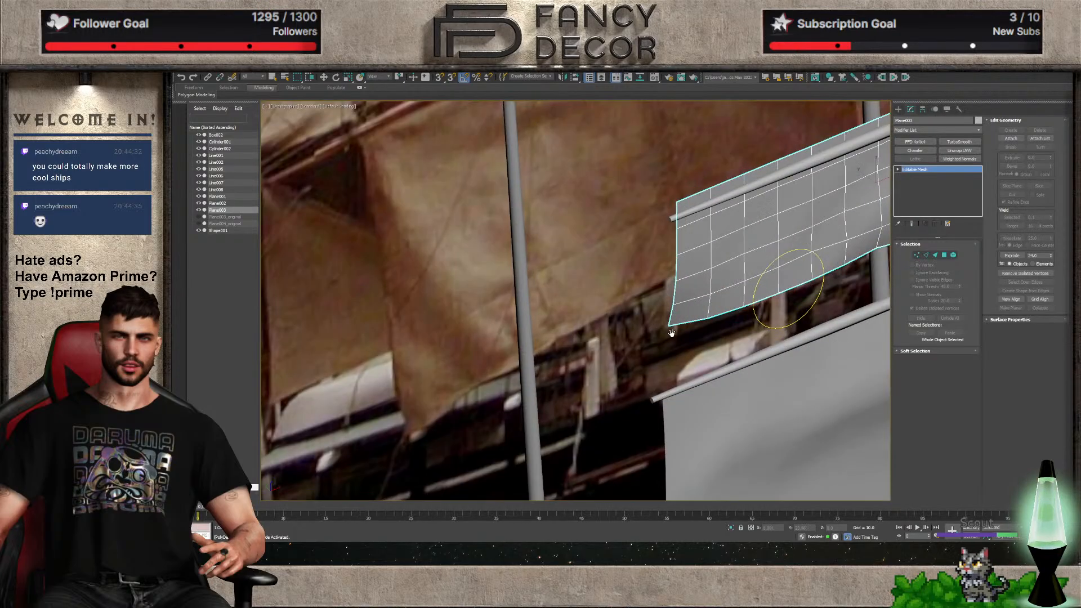
{"action": "left_click_drag", "start_coordinate": [670, 324], "coordinate": [693, 348]}
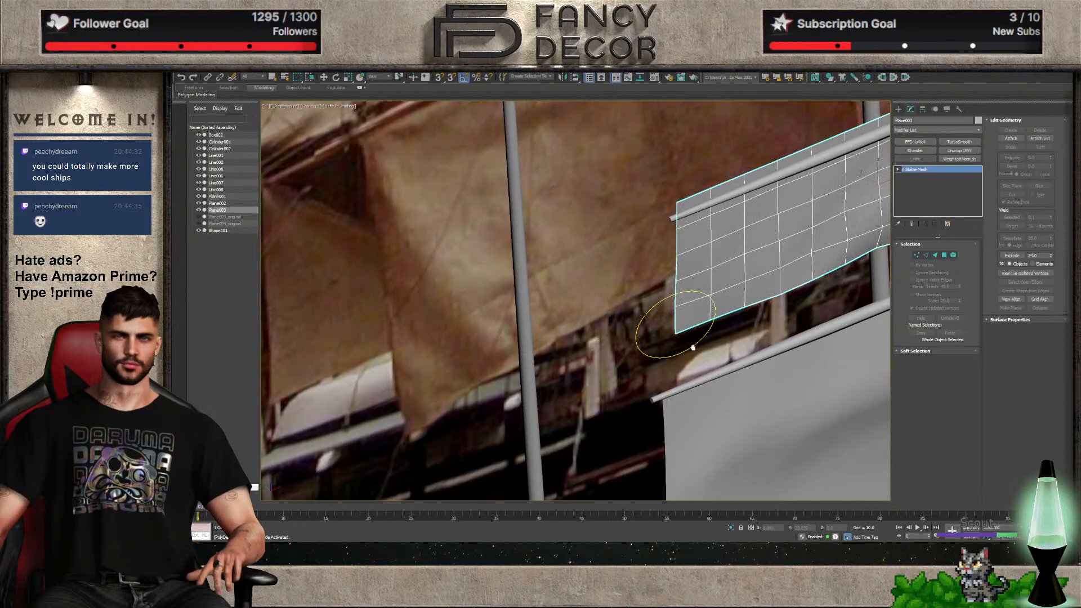
{"action": "middle_click_drag", "start_coordinate": [691, 347], "coordinate": [762, 309], "text": "alt"}
Reshape the second sail's lower-right corner with the brush, and return to the Editable Poly
{"action": "scroll", "coordinate": [808, 299], "scroll_direction": "up", "scroll_amount": 6}
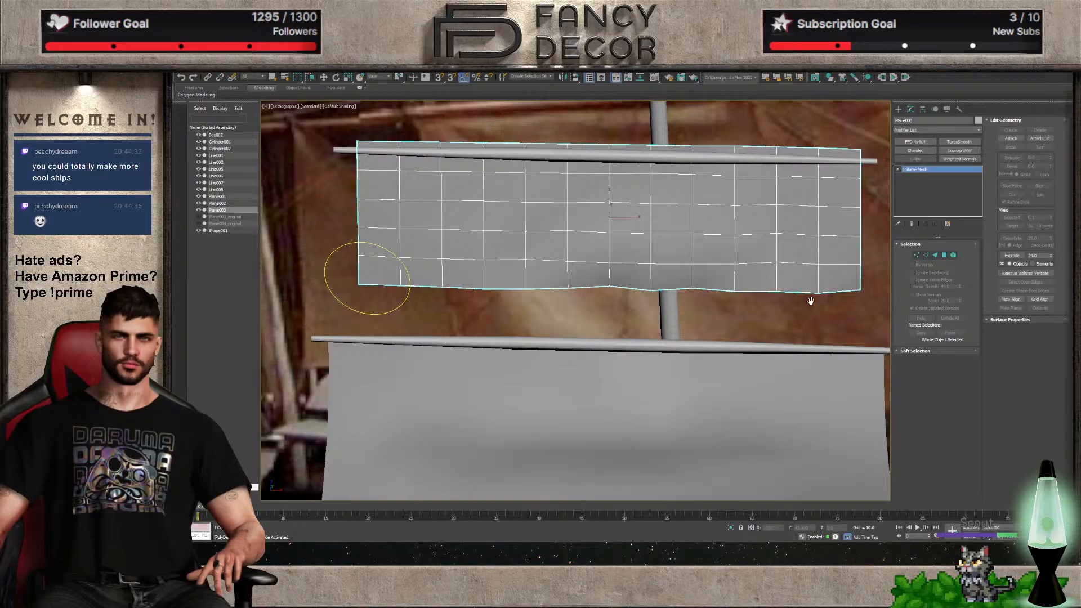
{"action": "left_click_drag", "start_coordinate": [757, 320], "coordinate": [762, 365]}
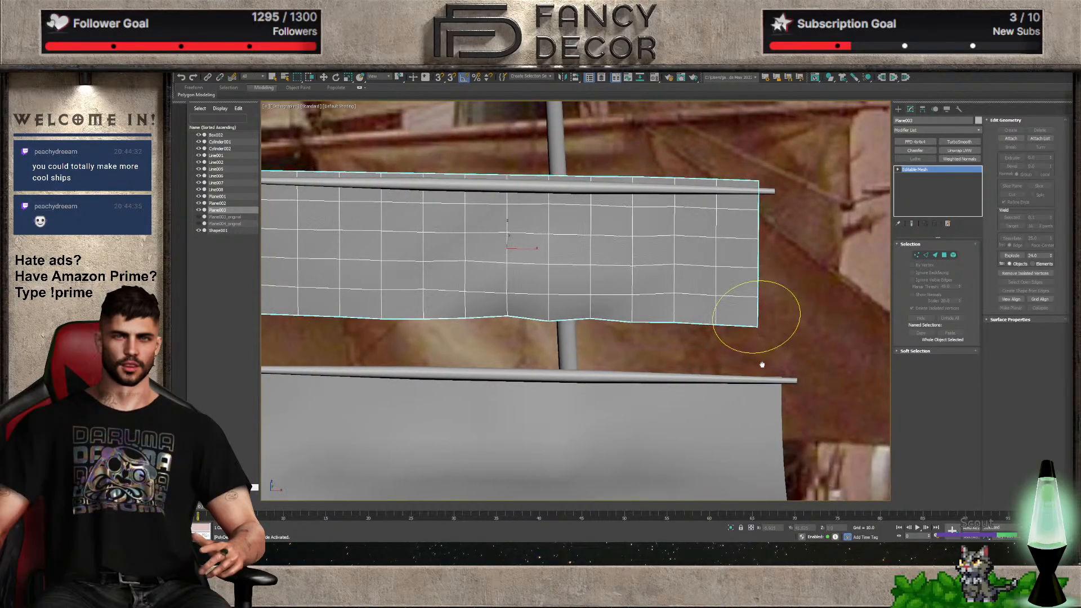
{"action": "mouse_move", "coordinate": [750, 371]}
{"action": "middle_mouse_down", "text": "alt"}
{"action": "mouse_move", "coordinate": [707, 357]}
{"action": "mouse_move", "coordinate": [735, 357]}
{"action": "middle_mouse_up", "text": "alt"}
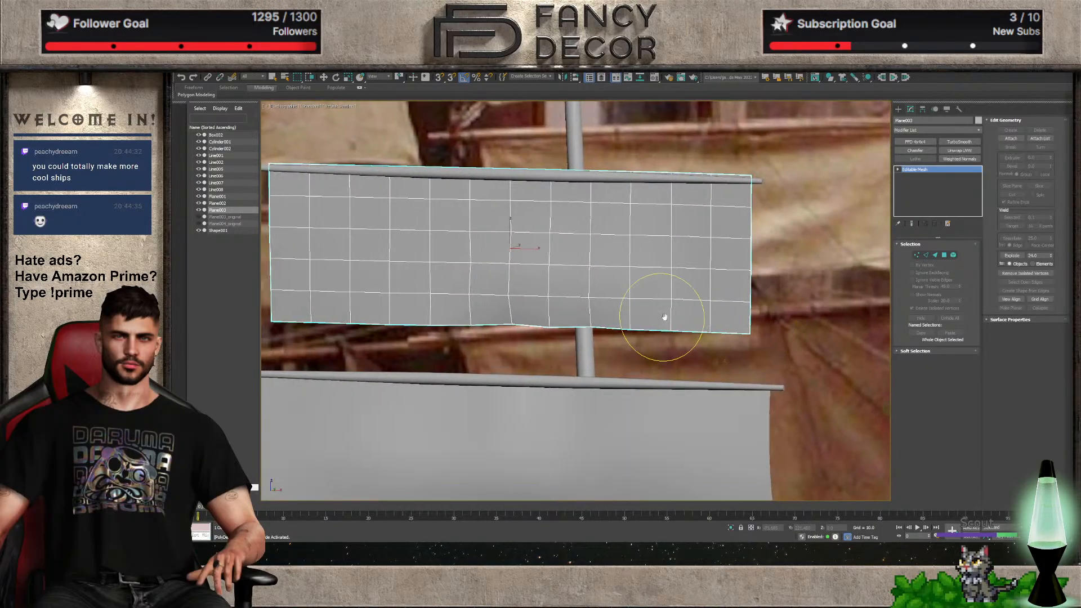
{"action": "middle_click_drag", "start_coordinate": [330, 243], "coordinate": [460, 263]}
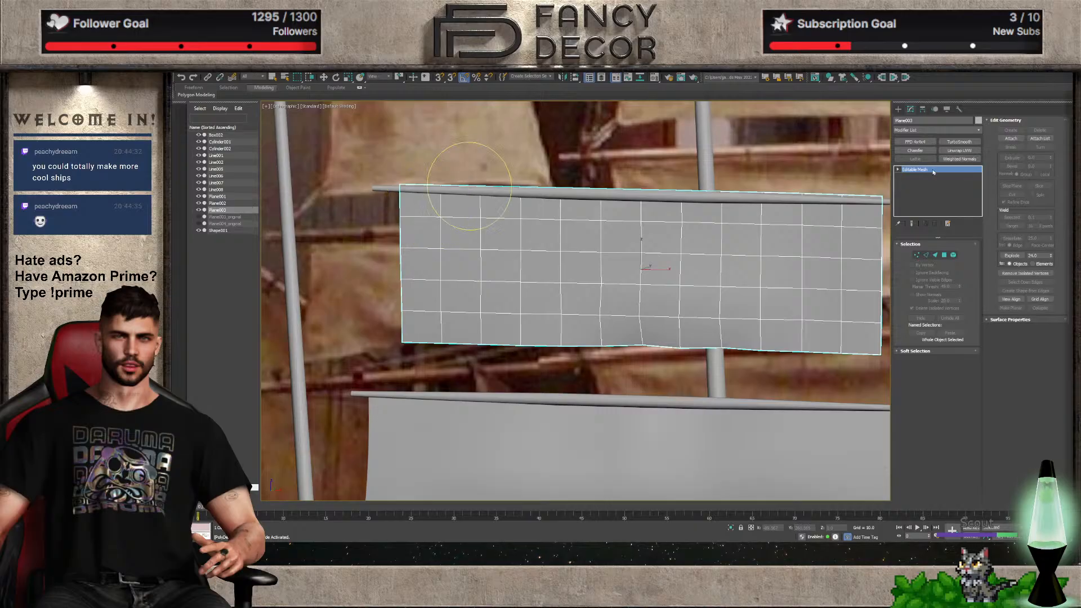
{"action": "left_click", "coordinate": [976, 230]}
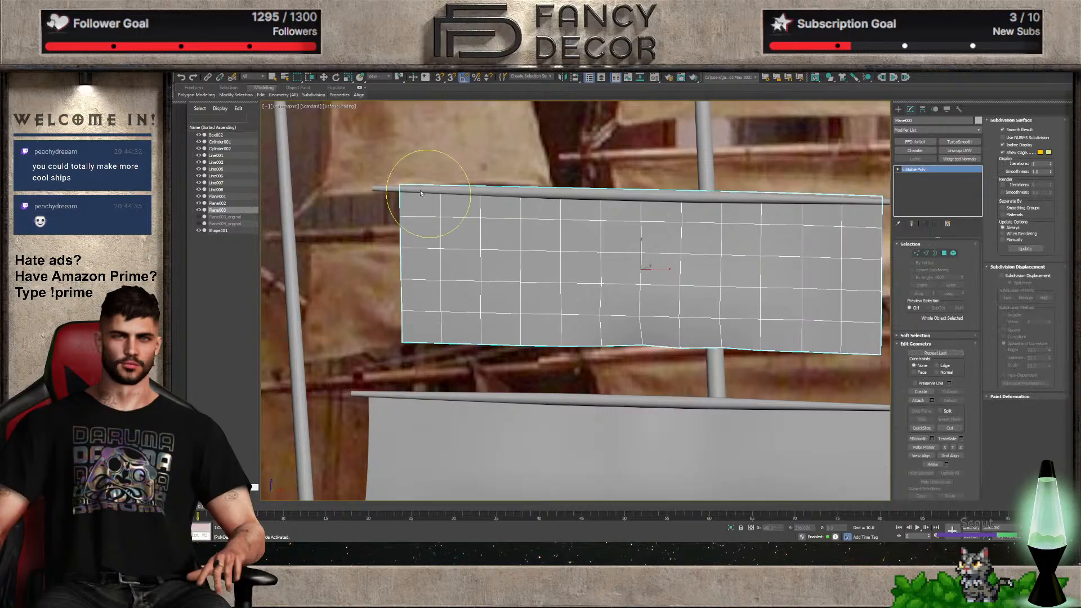
Apply an FFD 4x4x4 modifier to the second sail and scale its bottom control points outward so the sail flares downward
{"action": "left_click", "coordinate": [914, 142]}
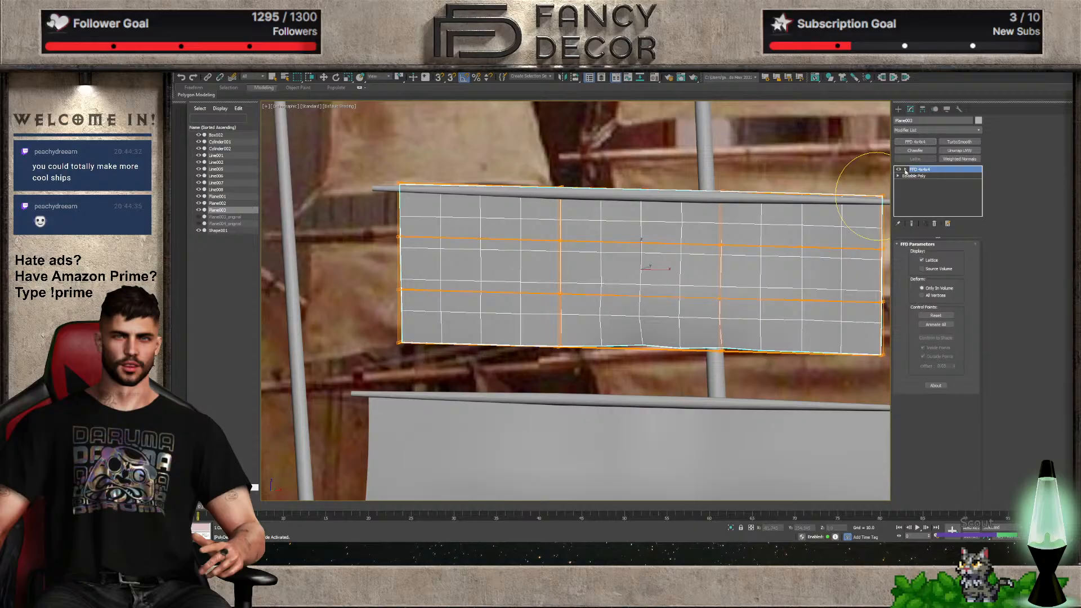
{"action": "key", "text": "f"}
{"action": "scroll", "coordinate": [880, 228], "scroll_direction": "up", "scroll_amount": 5}
{"action": "left_click", "coordinate": [904, 170]}
{"action": "left_click", "coordinate": [926, 176]}
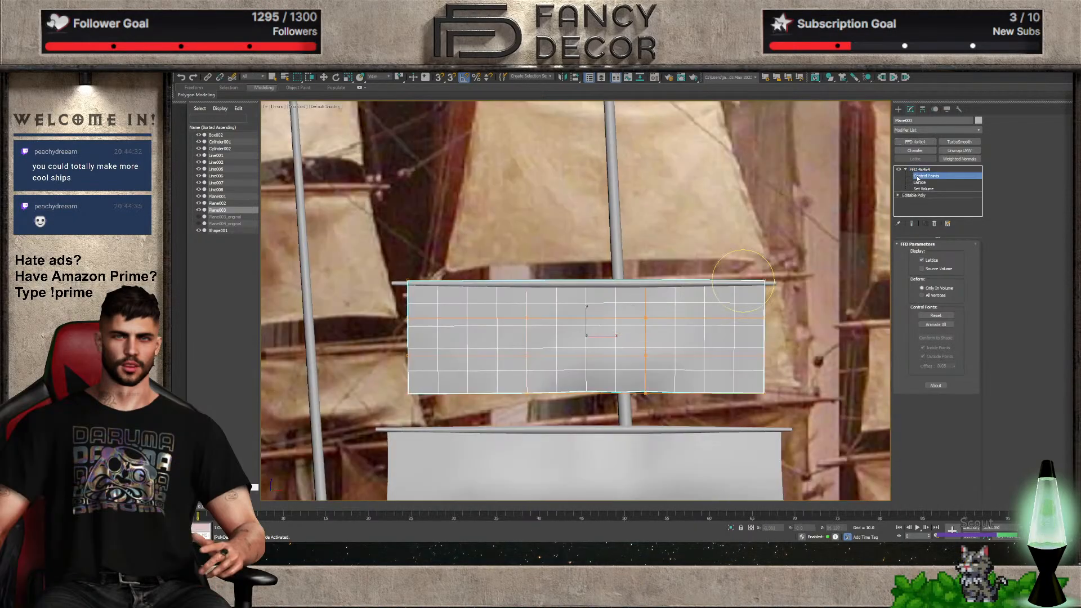
{"action": "left_click_drag", "start_coordinate": [387, 304], "coordinate": [388, 304]}
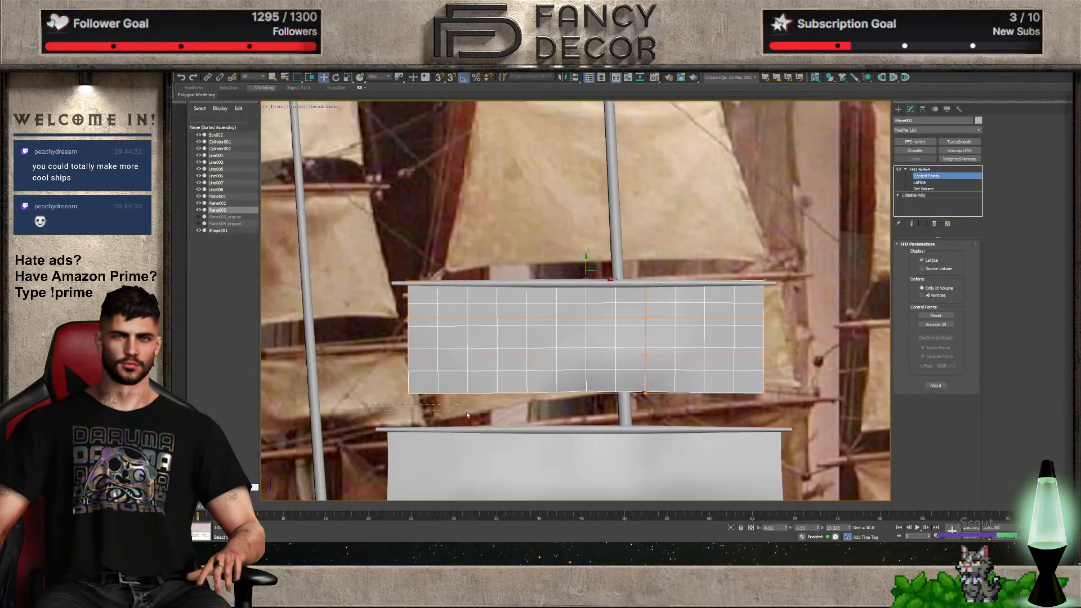
{"action": "key", "text": "r"}
{"action": "left_click_drag", "start_coordinate": [609, 392], "coordinate": [629, 400]}
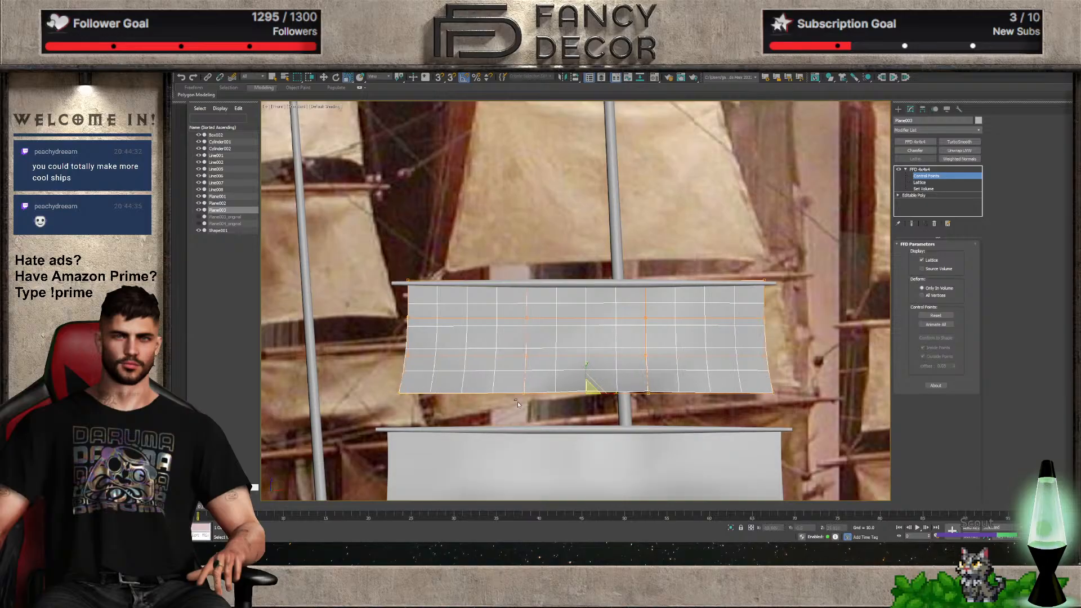
Adjust the height of the FFD's top control points to fit the sail under its yard, and collapse it to Editable Poly
{"action": "key", "text": "w"}
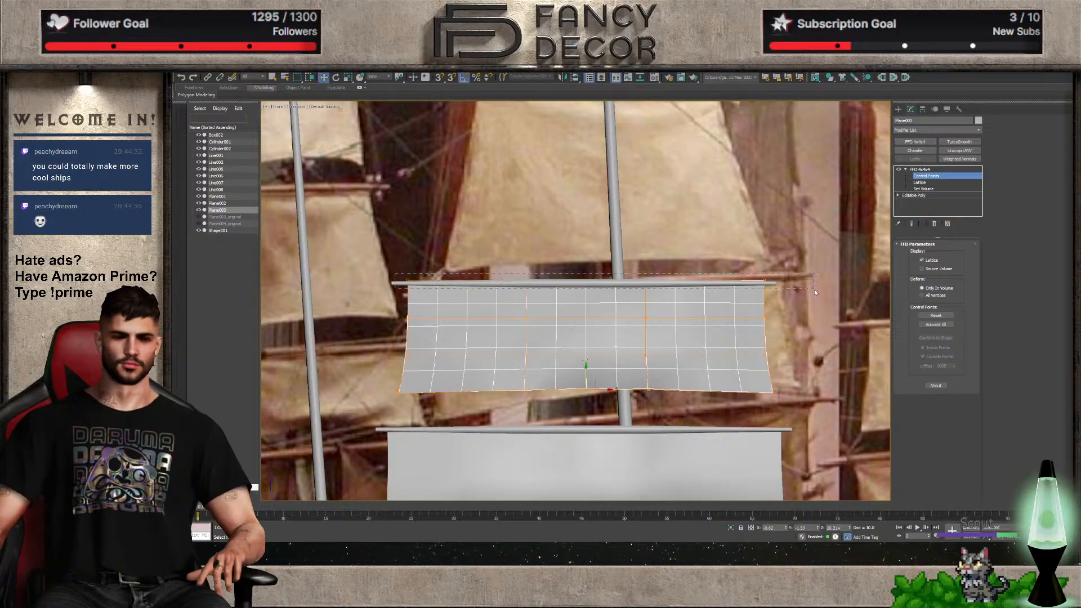
{"action": "left_click_drag", "start_coordinate": [814, 292], "coordinate": [815, 291]}
{"action": "left_click_drag", "start_coordinate": [584, 261], "coordinate": [585, 267]}
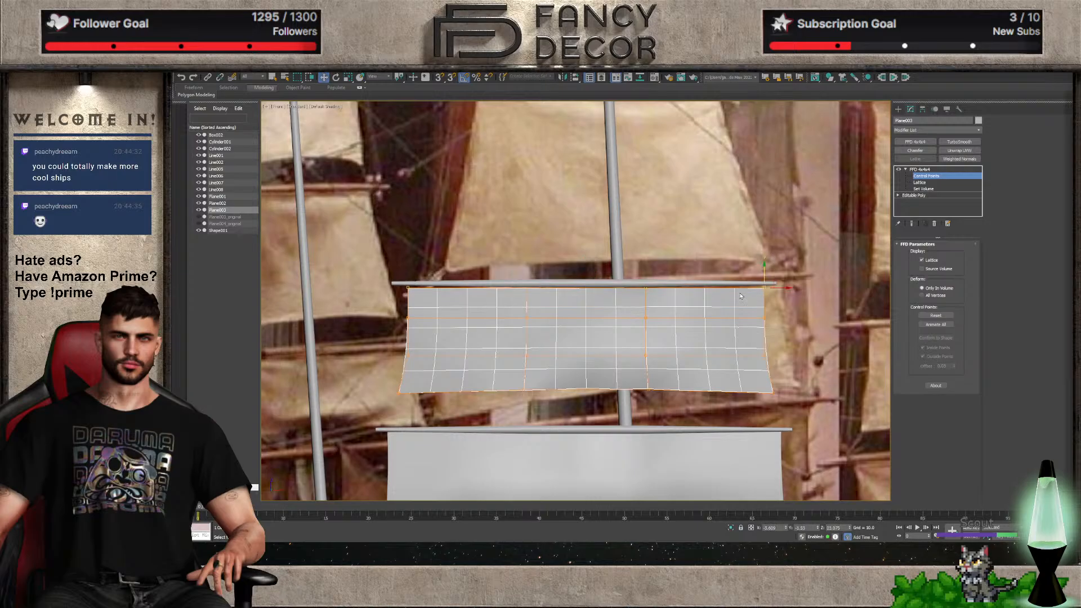
{"action": "left_click_drag", "start_coordinate": [394, 307], "coordinate": [394, 306], "text": "ctrl"}
{"action": "left_click_drag", "start_coordinate": [584, 269], "coordinate": [584, 265]}
{"action": "scroll", "coordinate": [535, 317], "scroll_direction": "down", "scroll_amount": 5}
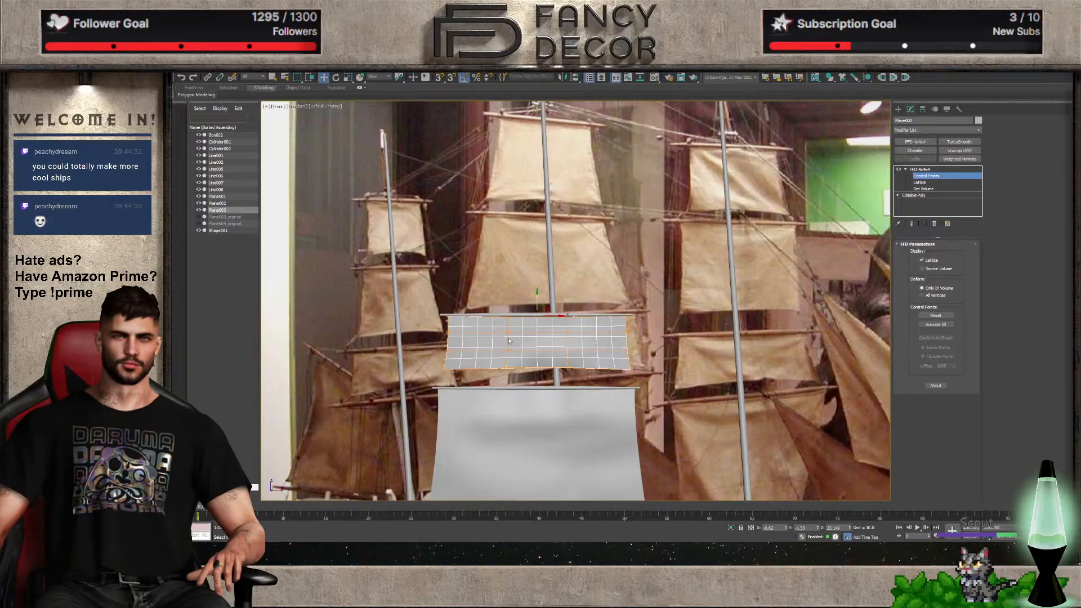
{"action": "scroll", "coordinate": [491, 330], "scroll_direction": "up", "scroll_amount": 5}
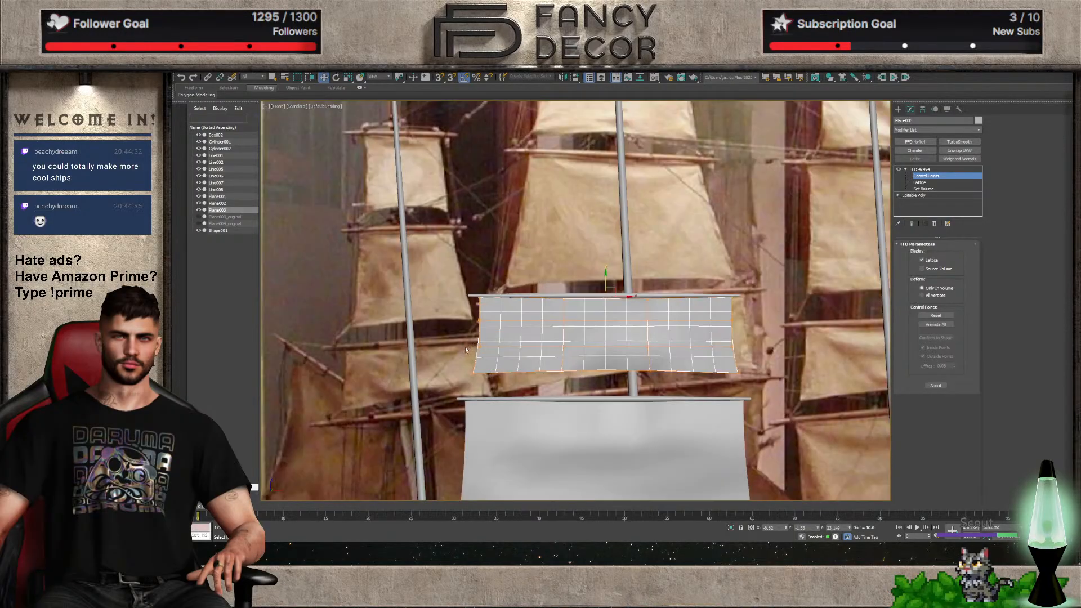
{"action": "left_click", "coordinate": [919, 169]}
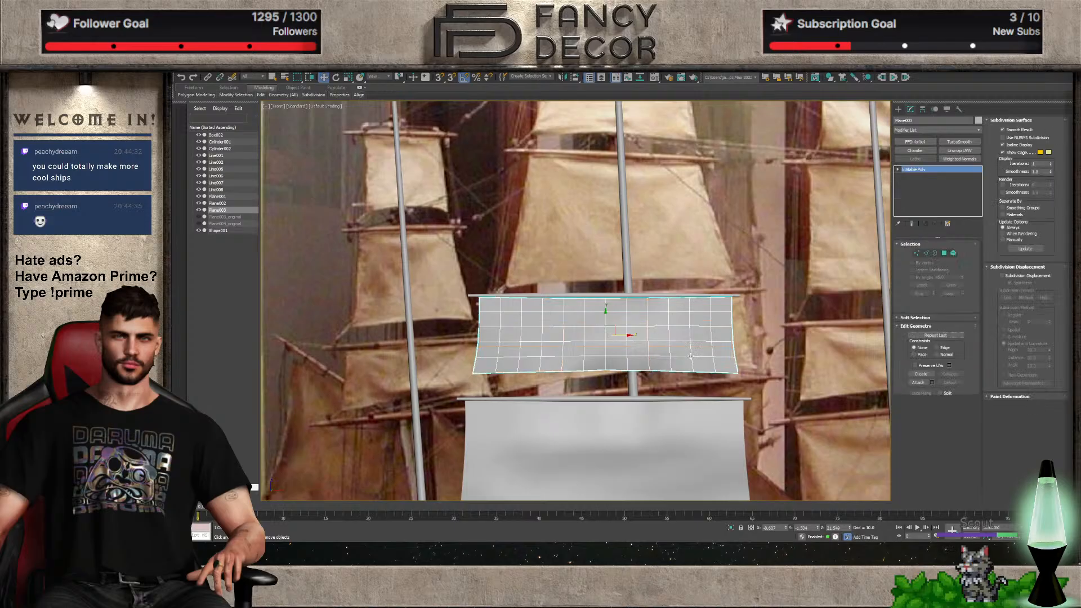
Add a new FFD 4x4x4 modifier to the second sail, and raise the lower sail together with its yard in front view
{"action": "left_click", "coordinate": [914, 142]}
{"action": "scroll", "coordinate": [632, 385], "scroll_direction": "down", "scroll_amount": 3}
{"action": "middle_click_drag", "start_coordinate": [632, 385], "coordinate": [656, 289]}
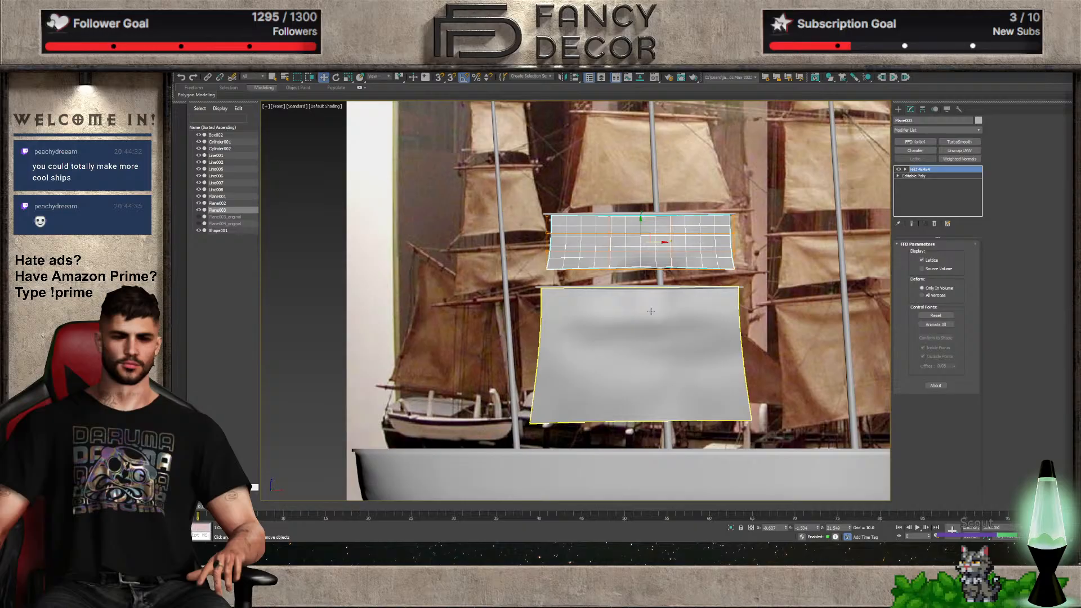
{"action": "left_click", "coordinate": [651, 311]}
{"action": "left_click", "coordinate": [664, 287], "text": "ctrl"}
{"action": "left_click_drag", "start_coordinate": [640, 303], "coordinate": [641, 292]}
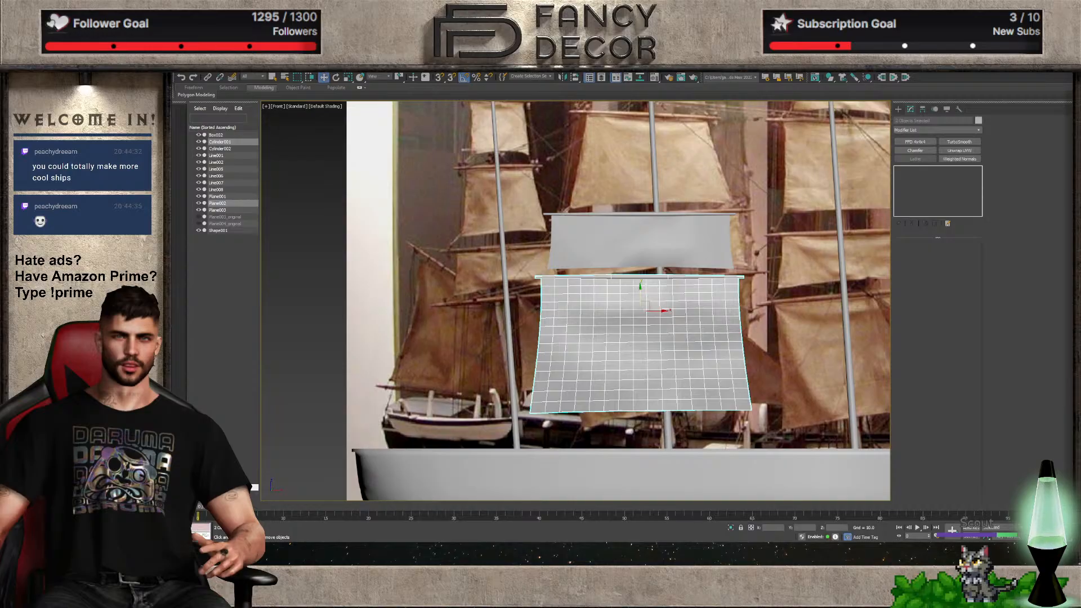
Raise the lower middle FFD control points of the second sail so its bottom edge arches upward
{"action": "scroll", "coordinate": [631, 240], "scroll_direction": "up", "scroll_amount": 2}
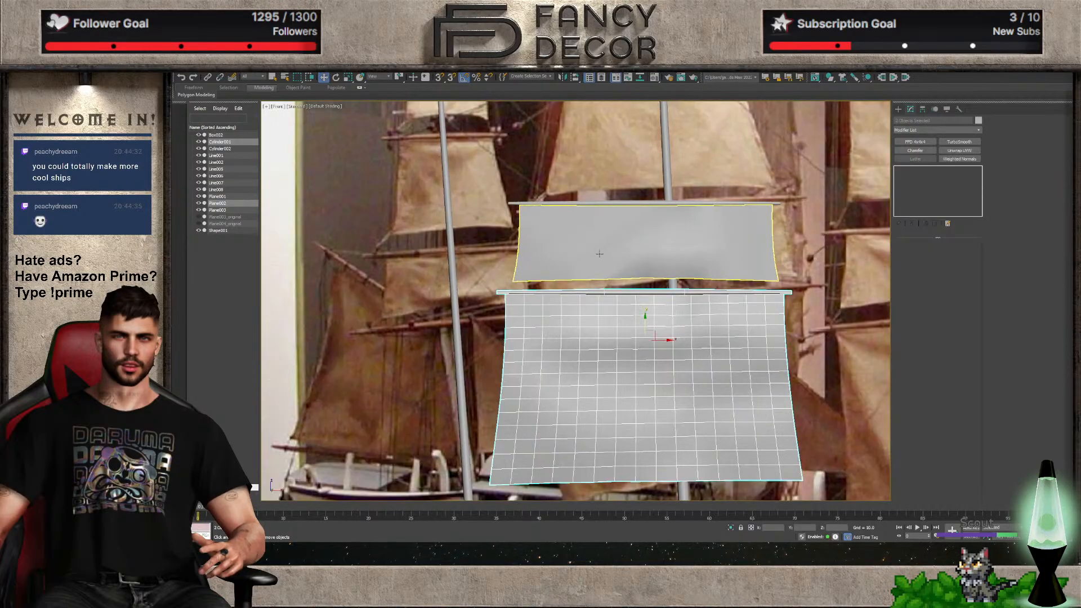
{"action": "left_click", "coordinate": [617, 248]}
{"action": "left_click", "coordinate": [831, 210]}
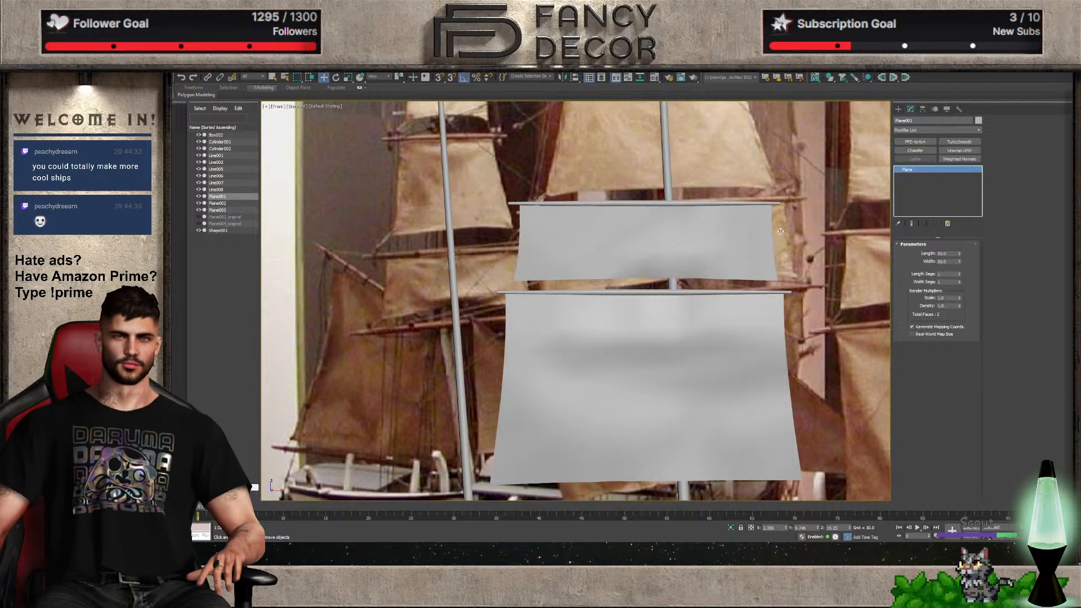
{"action": "key", "text": "ctrl+z"}
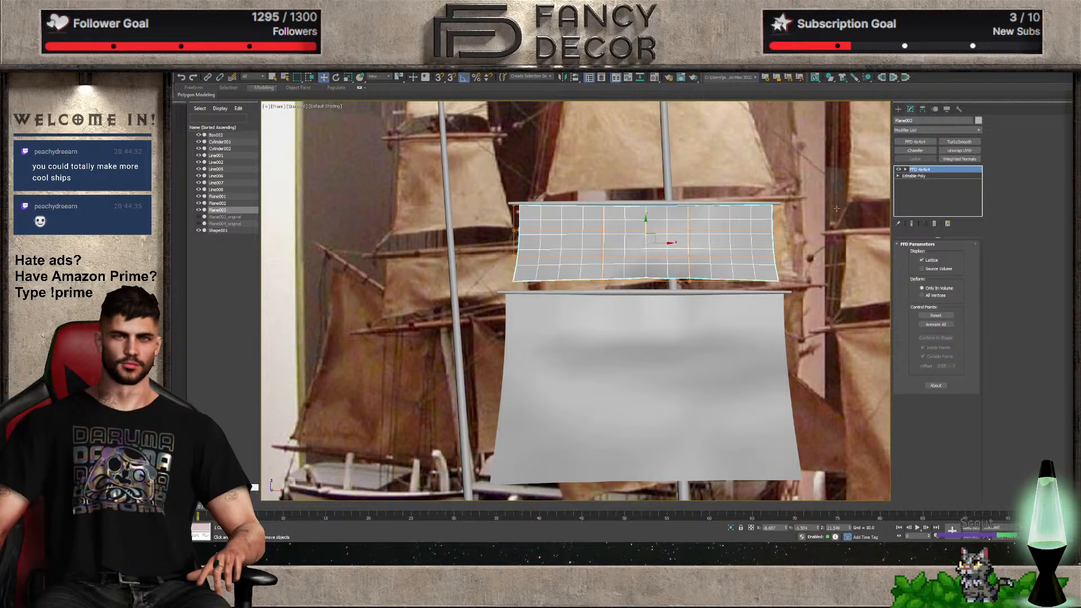
{"action": "left_click", "coordinate": [904, 170]}
{"action": "key", "text": "1"}
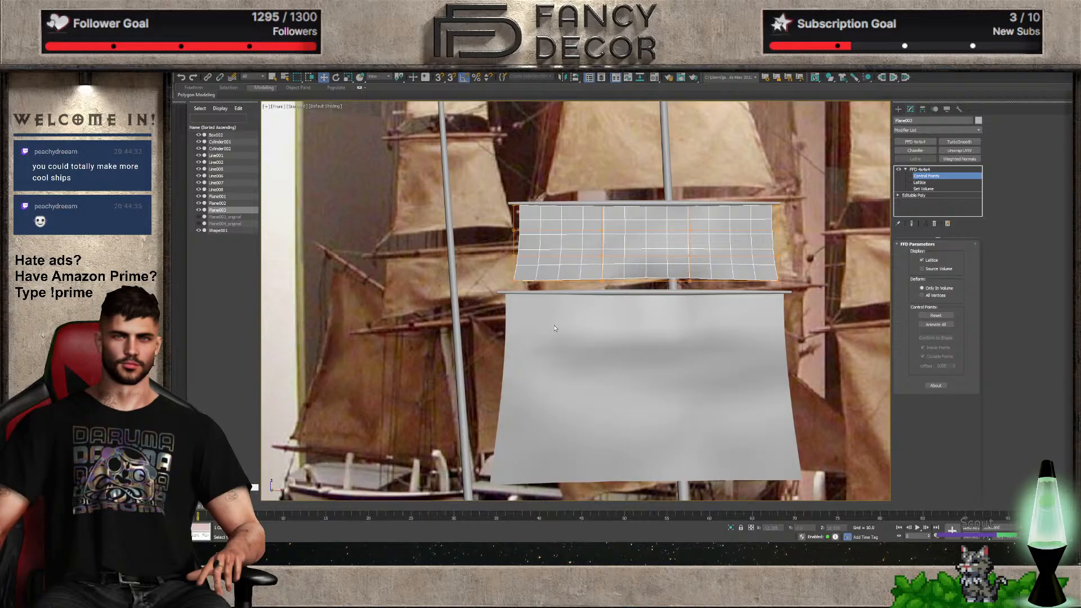
{"action": "left_click_drag", "start_coordinate": [727, 270], "coordinate": [720, 253]}
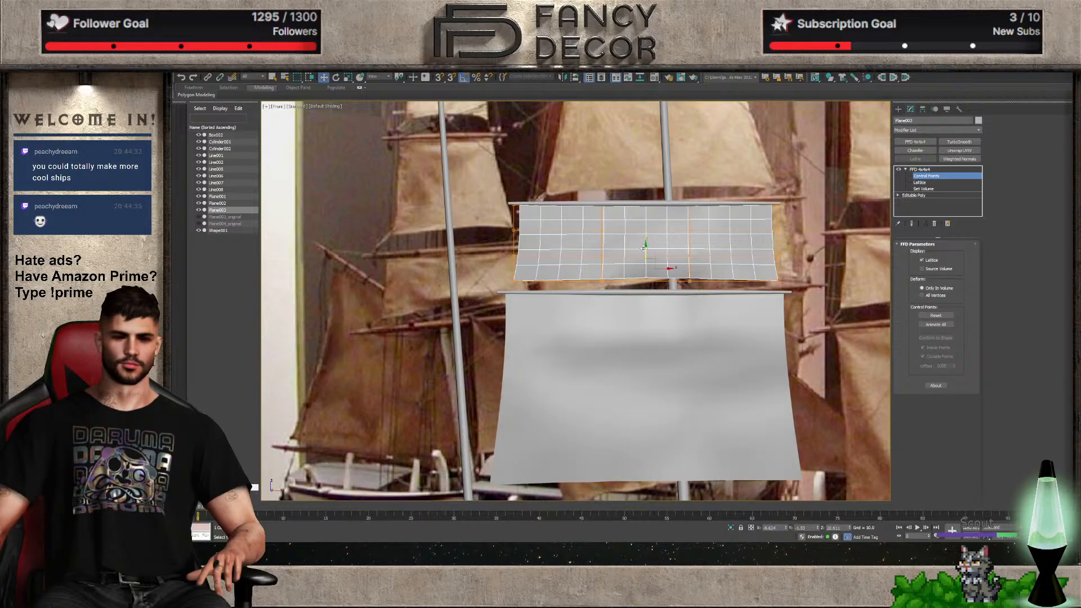
{"action": "left_click_drag", "start_coordinate": [643, 248], "coordinate": [644, 240]}
Adjust the scale of the middle rows of FFD control points on the second sail, and leave control point editing
{"action": "left_click_drag", "start_coordinate": [795, 226], "coordinate": [483, 271]}
{"action": "key", "text": "r"}
{"action": "left_click_drag", "start_coordinate": [673, 240], "coordinate": [672, 242]}
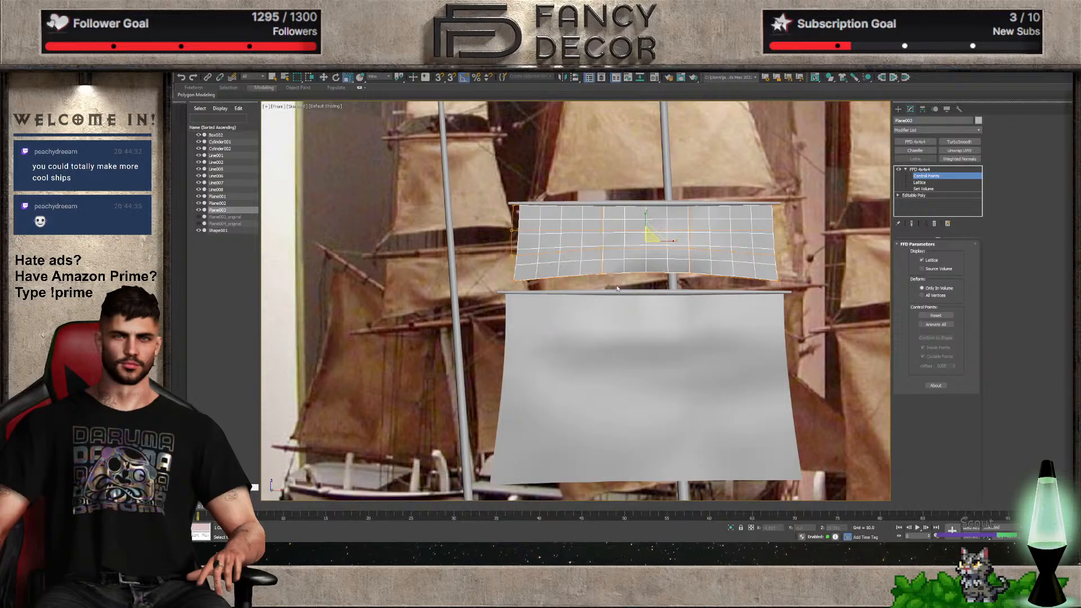
{"action": "middle_click_drag", "start_coordinate": [617, 288], "coordinate": [624, 315]}
{"action": "left_click", "coordinate": [915, 169]}
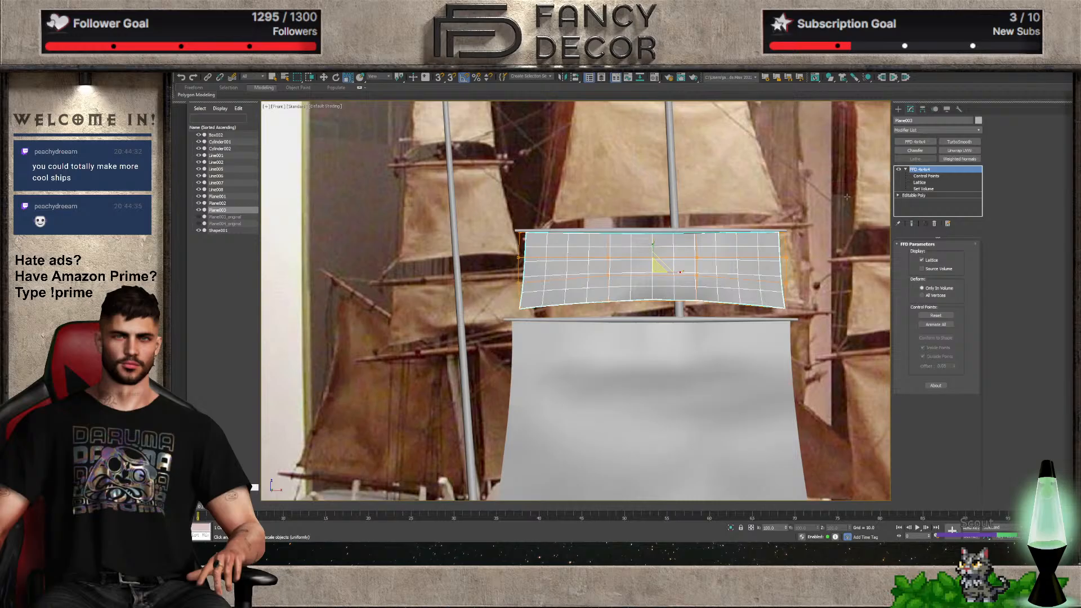
Move the second sail together with its yard slightly to match the reference photo, and check the result from an angled view
{"action": "left_click", "coordinate": [652, 231], "text": "ctrl"}
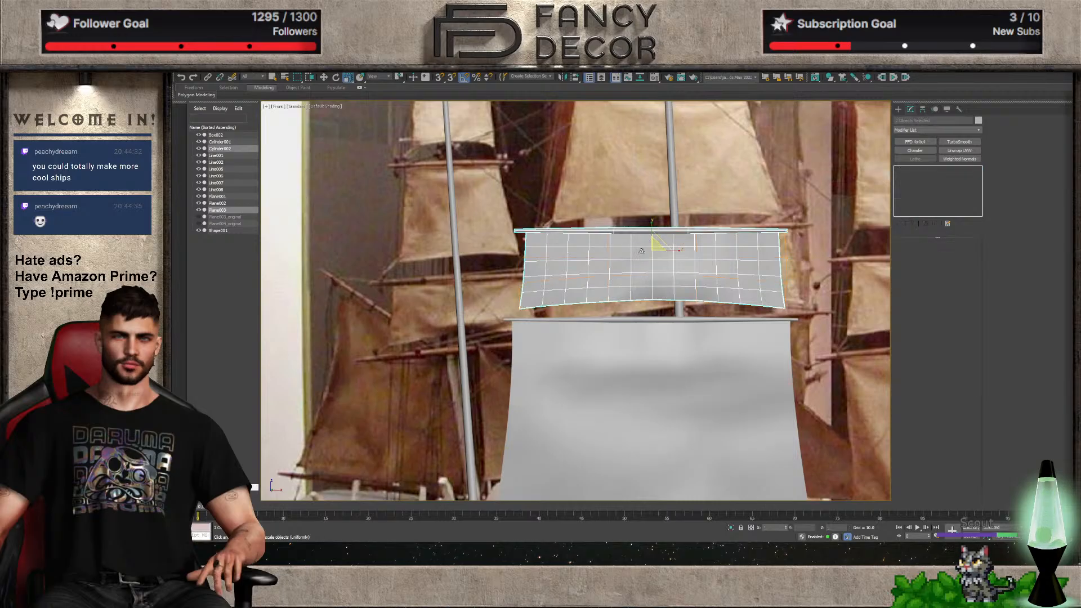
{"action": "key", "text": "w"}
{"action": "left_click_drag", "start_coordinate": [653, 231], "coordinate": [663, 236]}
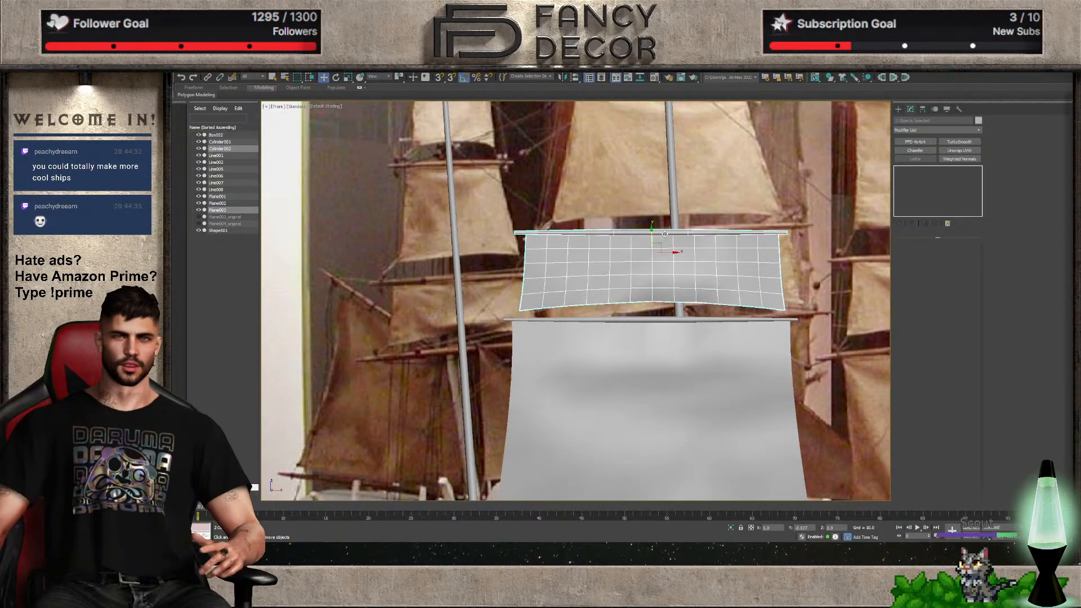
{"action": "scroll", "coordinate": [655, 256], "scroll_direction": "down", "scroll_amount": 6}
{"action": "left_click", "coordinate": [448, 346]}
{"action": "middle_click_drag", "start_coordinate": [448, 345], "coordinate": [684, 326], "text": "alt"}
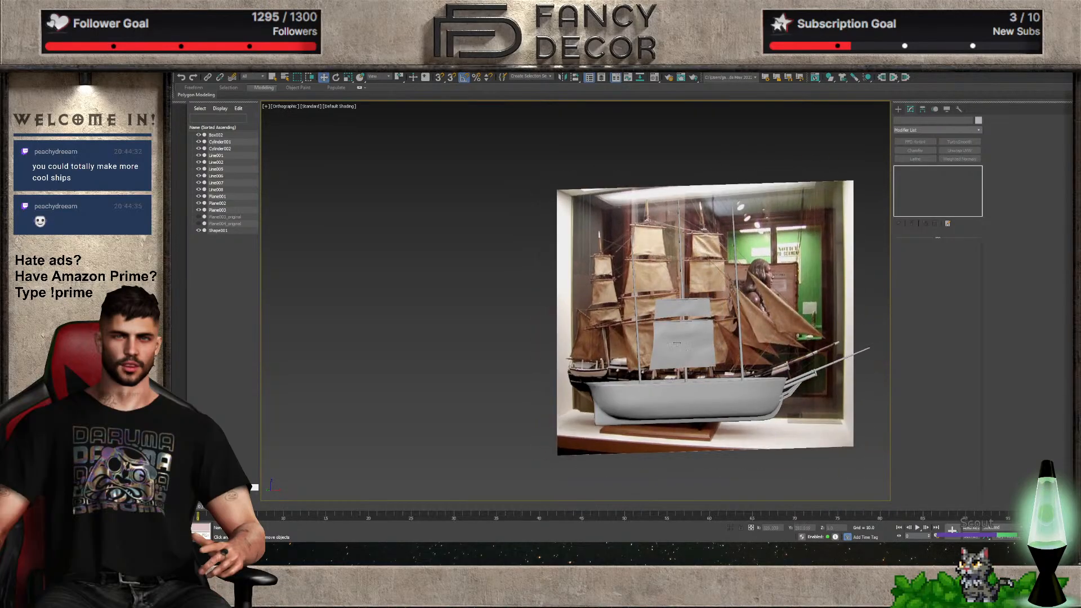
{"action": "scroll", "coordinate": [681, 287], "scroll_direction": "up", "scroll_amount": 6}
{"action": "left_click", "coordinate": [681, 287]}
{"action": "scroll", "coordinate": [663, 299], "scroll_direction": "down", "scroll_amount": 4}
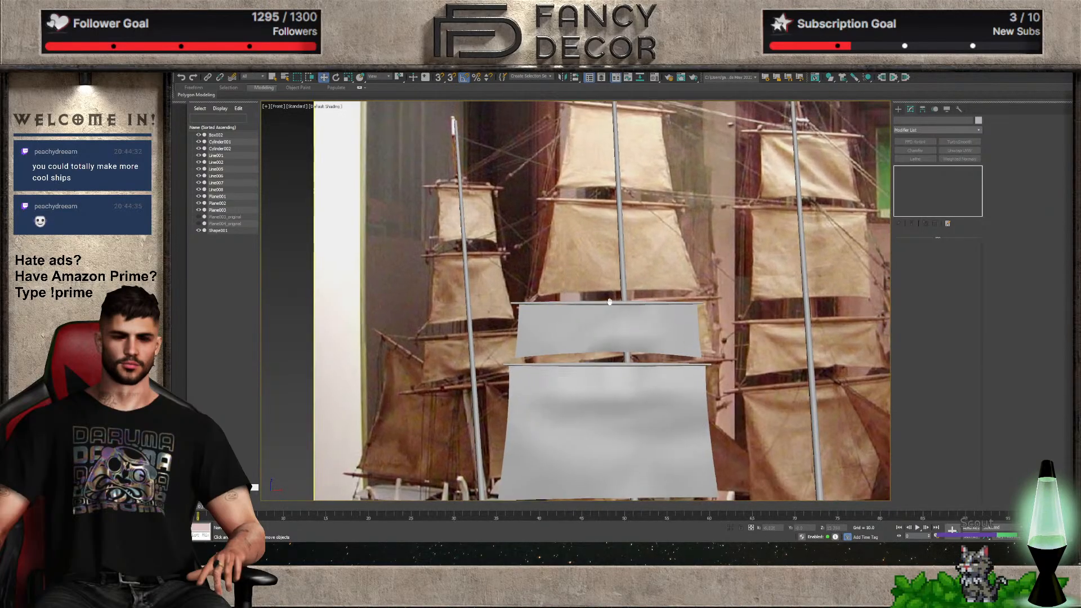
Copy the second sail's yard up the middle mast in front view and shorten it to match the third yard in the photo
{"action": "key", "text": "f"}
{"action": "left_click", "coordinate": [618, 385]}
{"action": "left_click_drag", "start_coordinate": [617, 385], "coordinate": [617, 286], "text": "shift"}
{"action": "scroll", "coordinate": [629, 292], "scroll_direction": "up", "scroll_amount": 2}
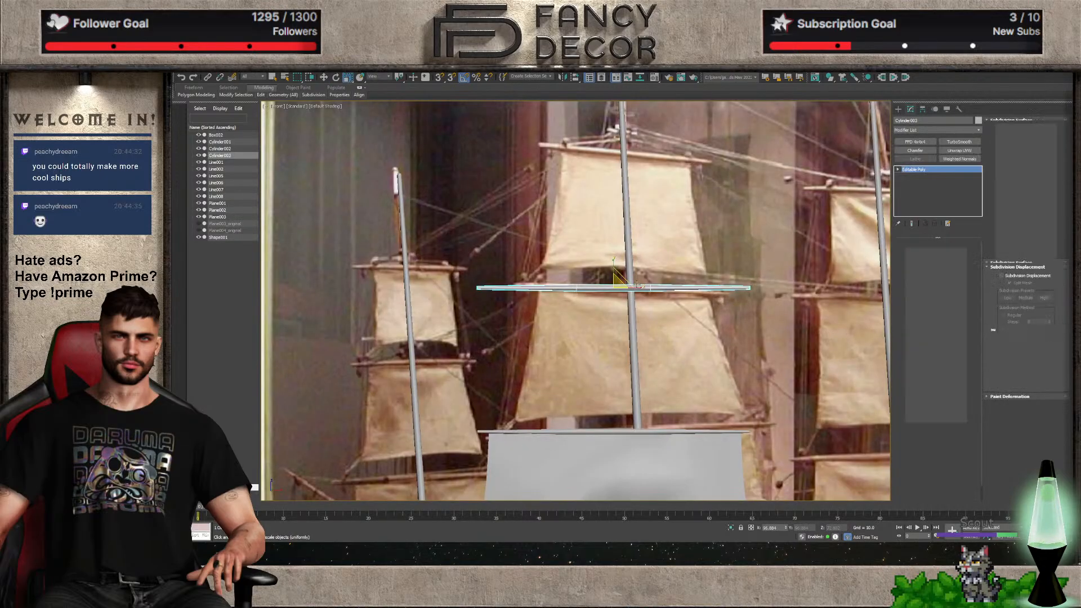
{"action": "key", "text": "r"}
{"action": "left_click_drag", "start_coordinate": [646, 290], "coordinate": [634, 288]}
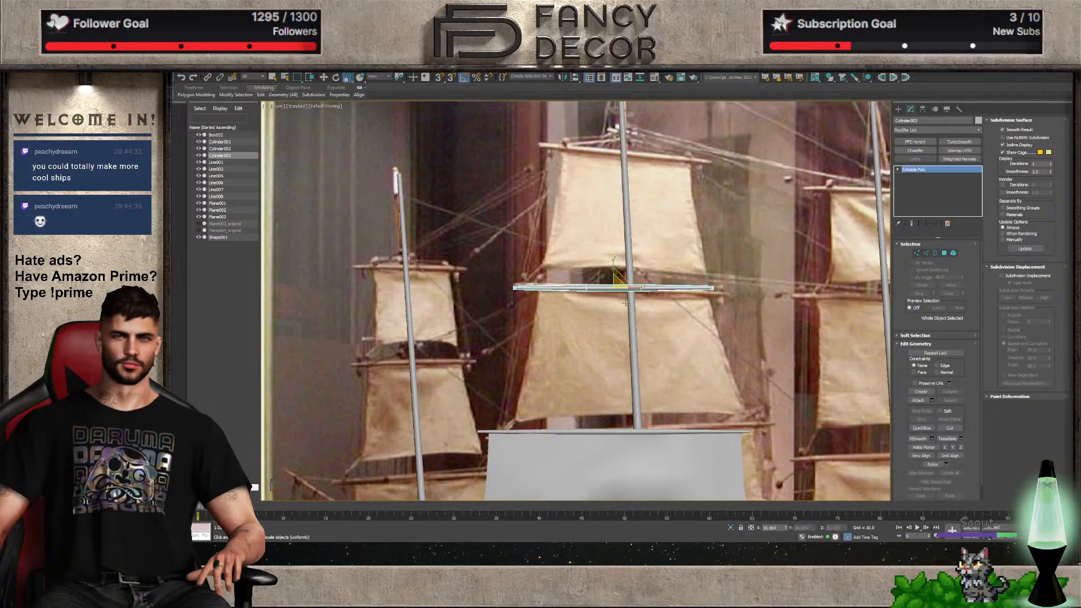
Copy the lowest sail up beneath the new yard and scale it down to fit the third sail in the photo
{"action": "scroll", "coordinate": [625, 303], "scroll_direction": "down", "scroll_amount": 3}
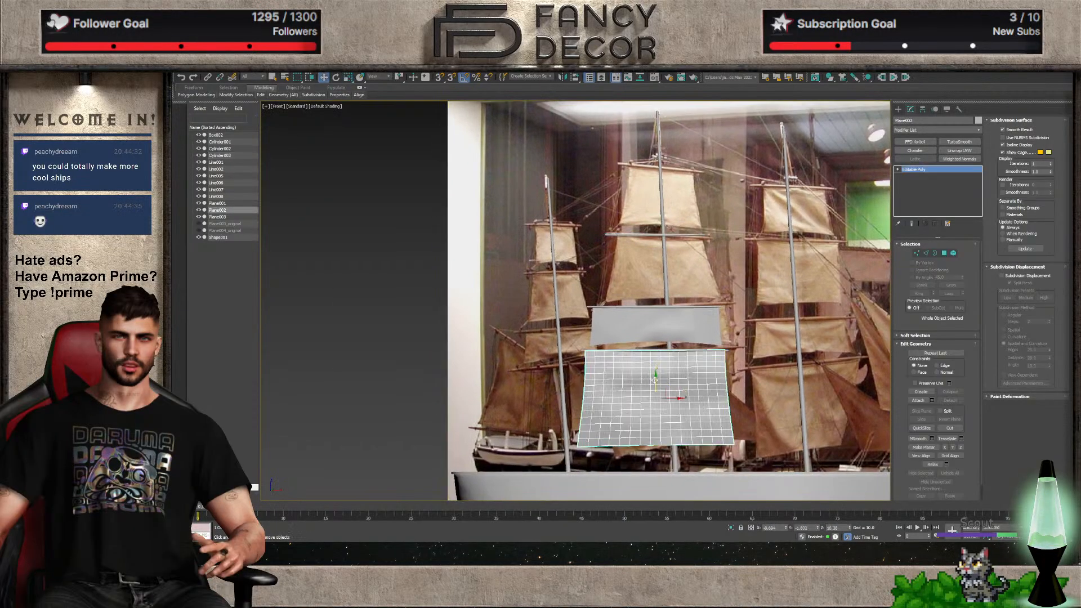
{"action": "left_click_drag", "start_coordinate": [641, 377], "coordinate": [673, 268], "text": "shift"}
{"action": "scroll", "coordinate": [653, 281], "scroll_direction": "up", "scroll_amount": 4}
{"action": "key", "text": "r"}
{"action": "key", "text": "w"}
{"action": "key", "text": "r"}
{"action": "key", "text": "w"}
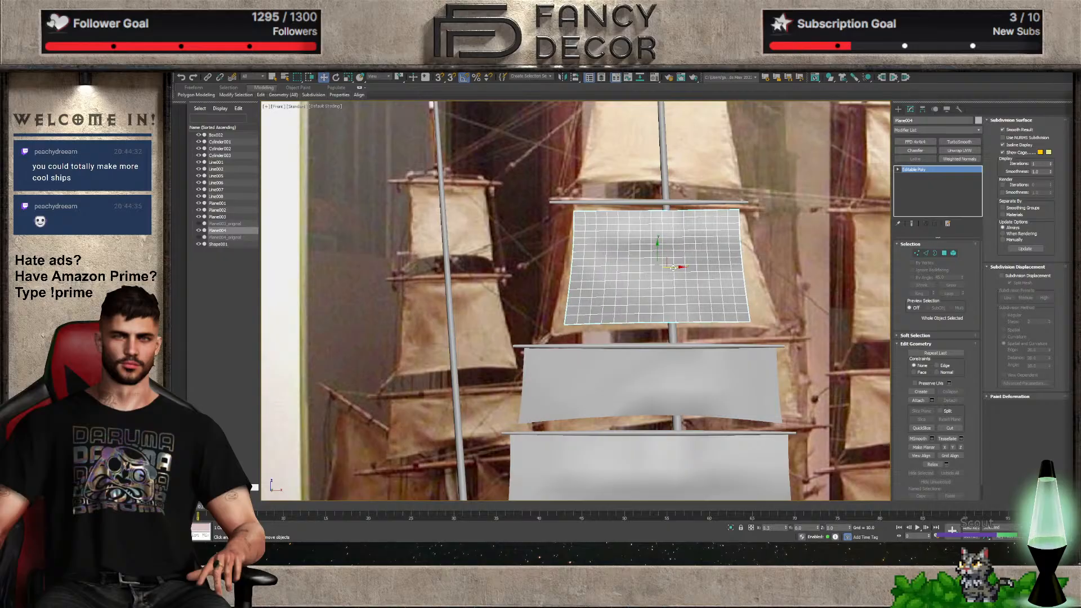
{"action": "right_click", "coordinate": [673, 268]}
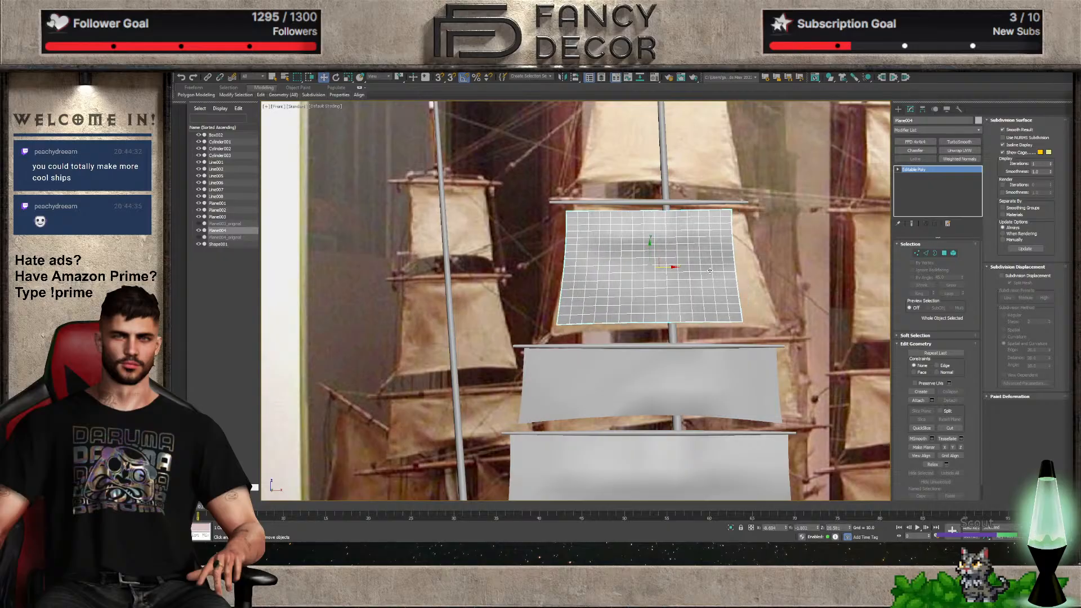
Apply an FFD 4x4x4 modifier to the third sail and scale its control point rows so the sail flares toward the bottom
{"action": "left_click", "coordinate": [915, 142]}
{"action": "left_click", "coordinate": [905, 168]}
{"action": "left_click", "coordinate": [923, 177]}
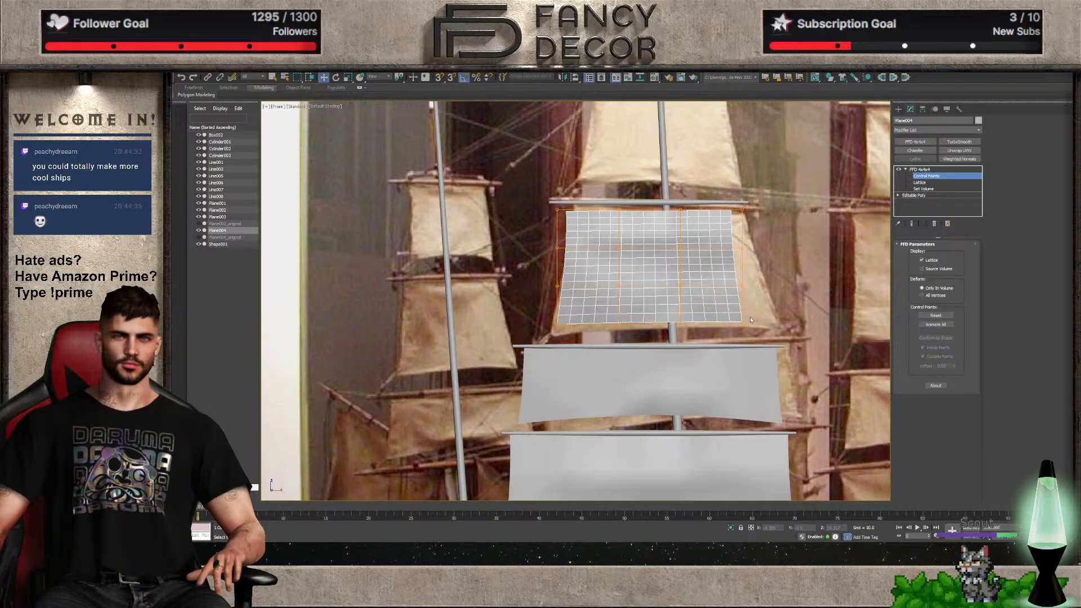
{"action": "left_click_drag", "start_coordinate": [562, 347], "coordinate": [565, 345]}
{"action": "key", "text": "r"}
{"action": "left_click_drag", "start_coordinate": [656, 318], "coordinate": [538, 288]}
{"action": "left_click_drag", "start_coordinate": [748, 295], "coordinate": [747, 294]}
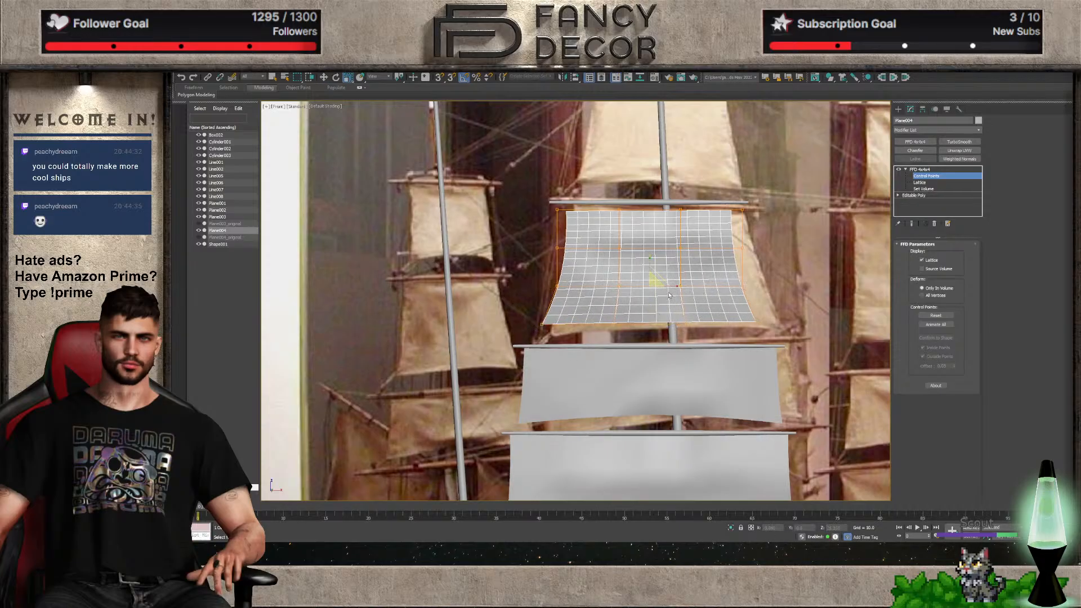
{"action": "left_click_drag", "start_coordinate": [667, 285], "coordinate": [679, 284]}
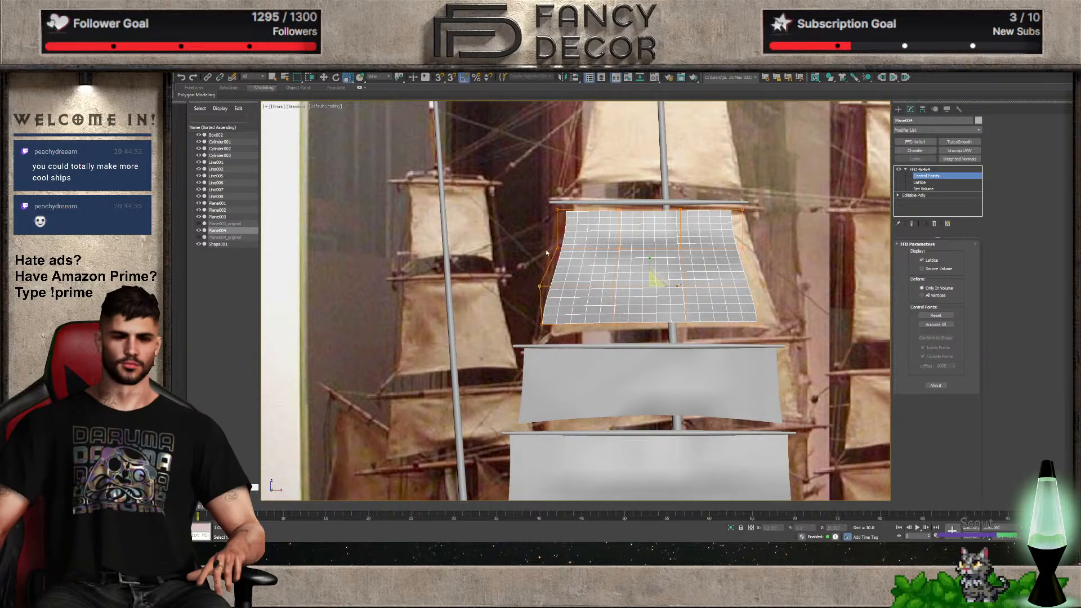
{"action": "left_click_drag", "start_coordinate": [539, 236], "coordinate": [762, 257]}
{"action": "left_click_drag", "start_coordinate": [671, 247], "coordinate": [675, 248]}
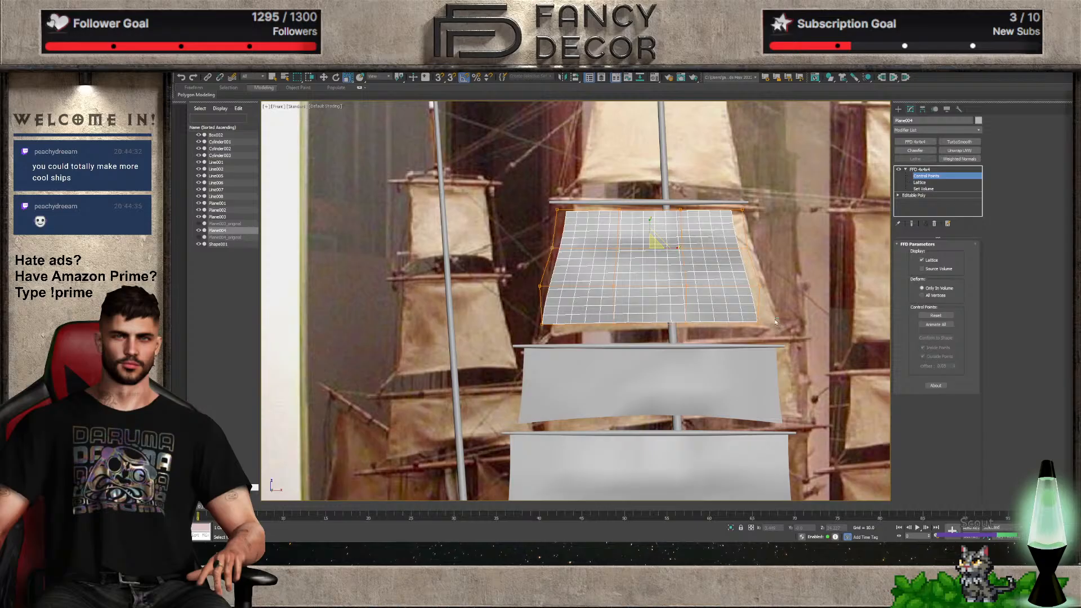
Adjust the FFD control point at the third sail's lower-right corner, and collapse the sail to Editable Poly
{"action": "left_click_drag", "start_coordinate": [781, 326], "coordinate": [754, 310]}
{"action": "key", "text": "w"}
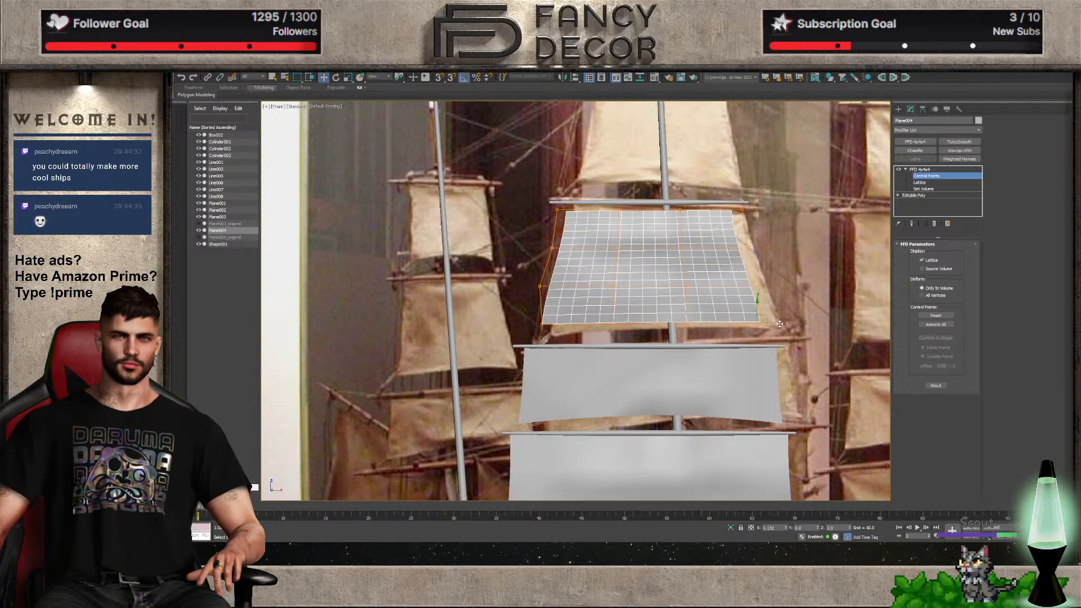
{"action": "left_click", "coordinate": [923, 170]}
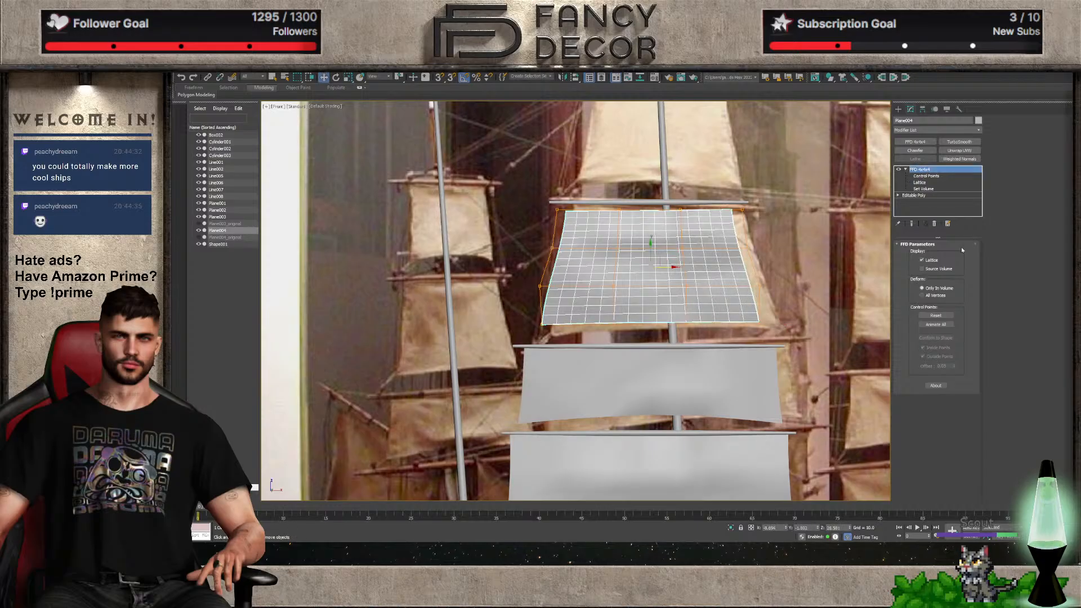
{"action": "left_click", "coordinate": [661, 321]}
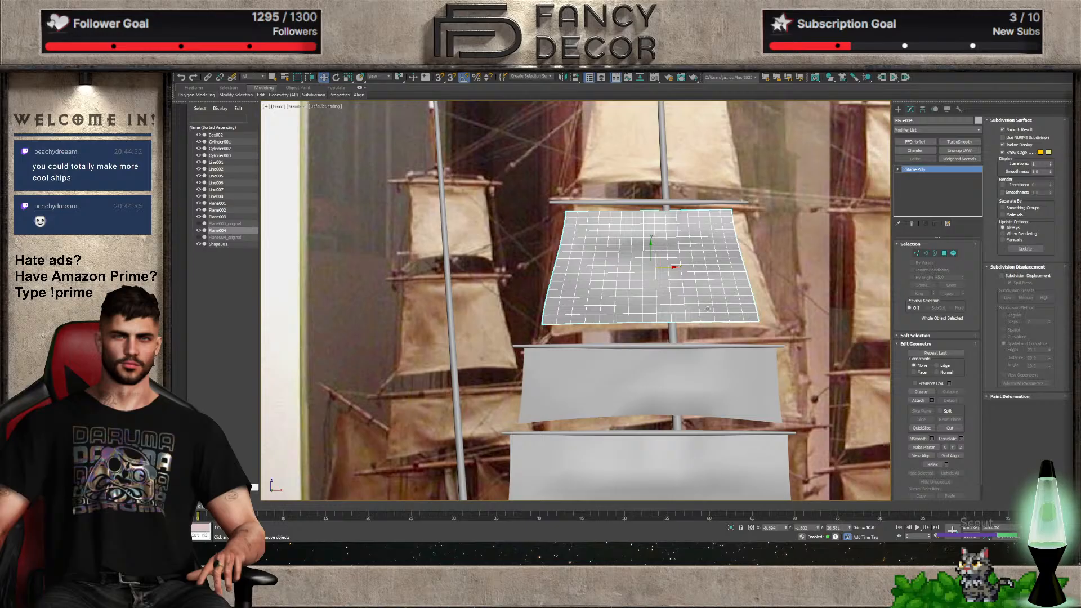
Activate the deformation brush on the third sail, and check the sail's curvature from the side and in front view
{"action": "key", "text": "shift+d"}
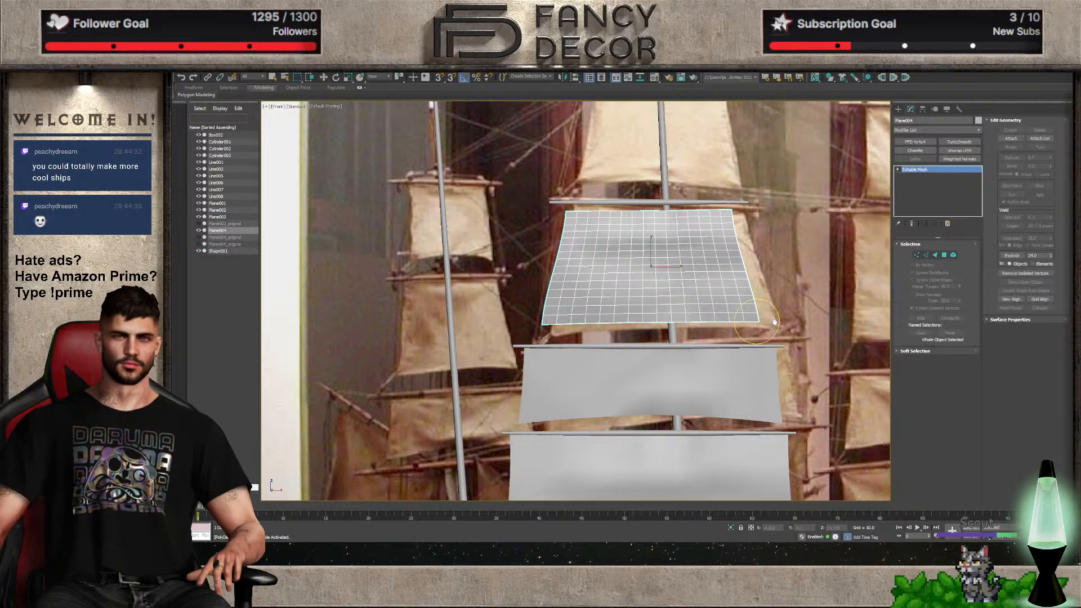
{"action": "scroll", "coordinate": [773, 322], "scroll_direction": "up", "scroll_amount": 8}
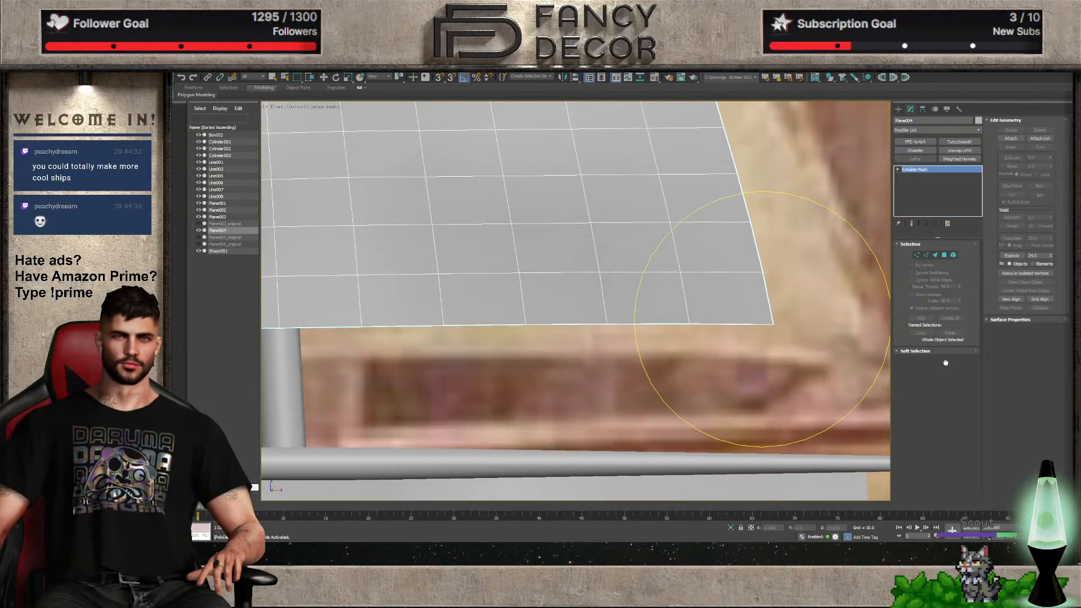
{"action": "scroll", "coordinate": [627, 273], "scroll_direction": "down", "scroll_amount": 8}
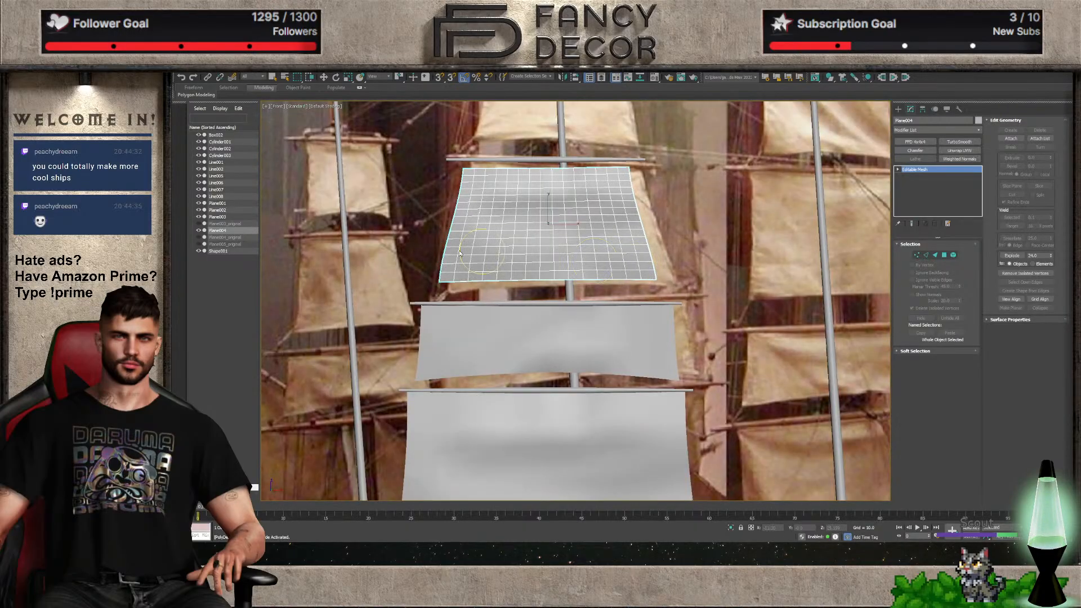
{"action": "scroll", "coordinate": [552, 254], "scroll_direction": "up", "scroll_amount": 4}
{"action": "middle_click_drag", "start_coordinate": [552, 253], "coordinate": [676, 282], "text": "alt"}
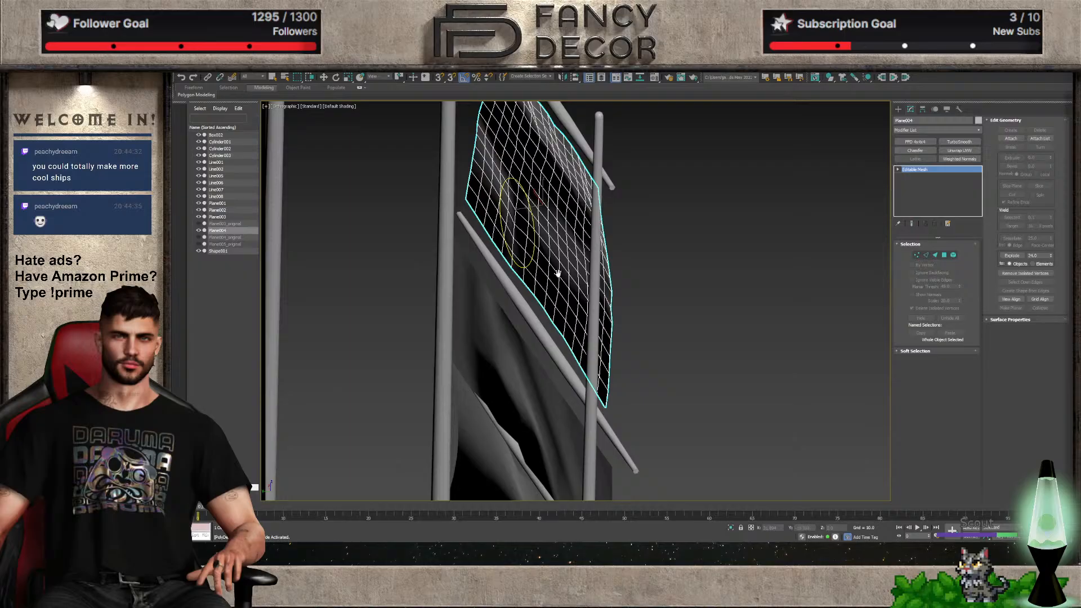
{"action": "key", "text": "f"}
{"action": "scroll", "coordinate": [543, 248], "scroll_direction": "down", "scroll_amount": 6}
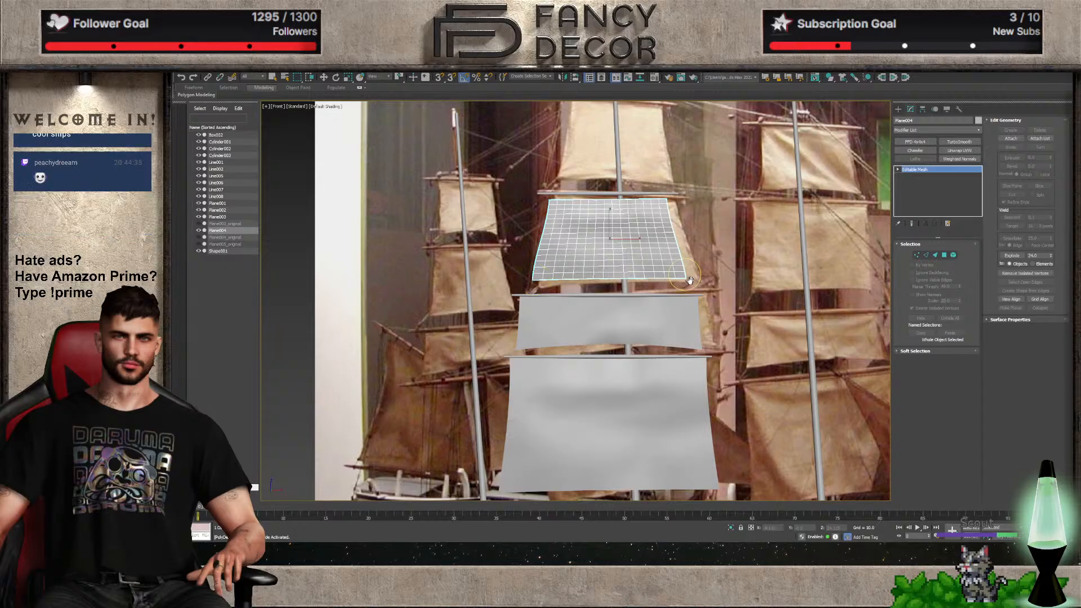
{"action": "left_click_drag", "start_coordinate": [684, 276], "coordinate": [758, 212]}
{"action": "key", "text": "ctrl+z"}
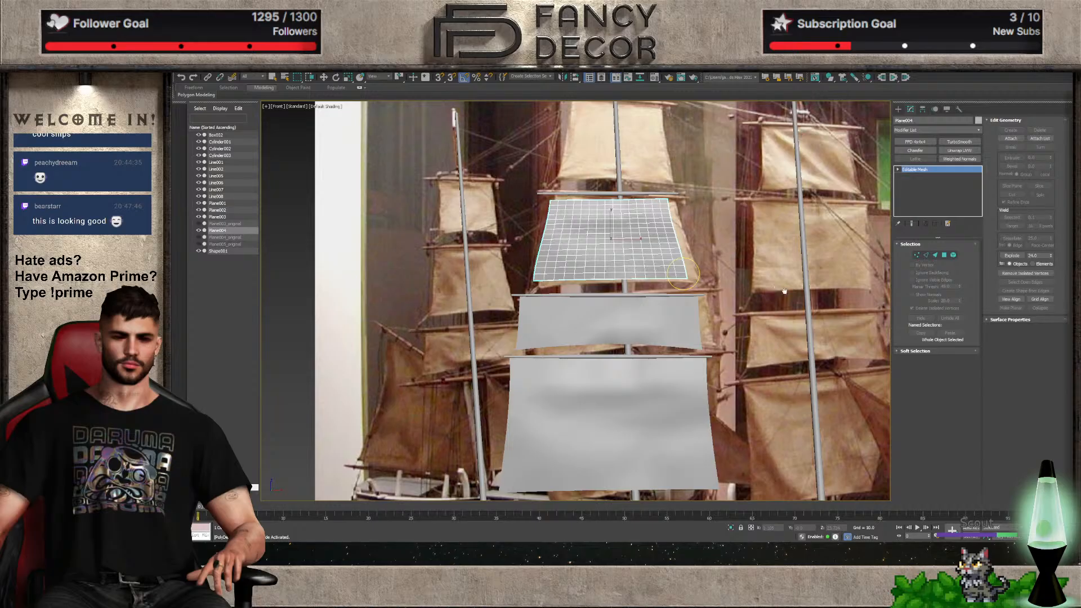
{"action": "key", "text": "ctrl+z"}
{"action": "key", "text": "ctrl+z"}
{"action": "key", "text": "ctrl+z"}
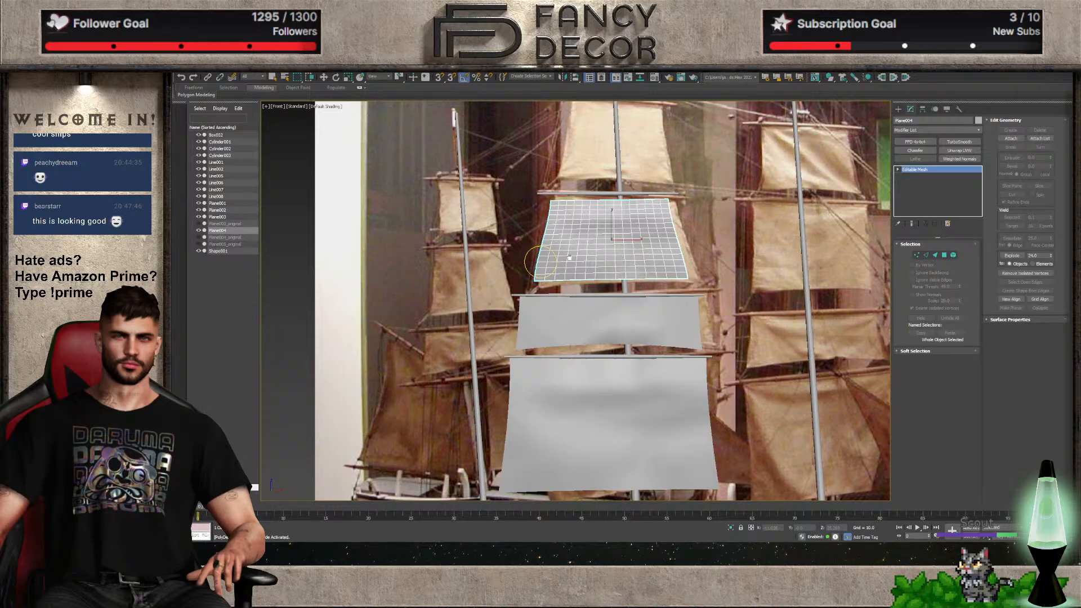
Brush gentle waves into the third sail across its upper middle, right side and centre
{"action": "middle_click_drag", "start_coordinate": [569, 257], "coordinate": [600, 239], "text": "alt"}
{"action": "scroll", "coordinate": [607, 232], "scroll_direction": "up", "scroll_amount": 6}
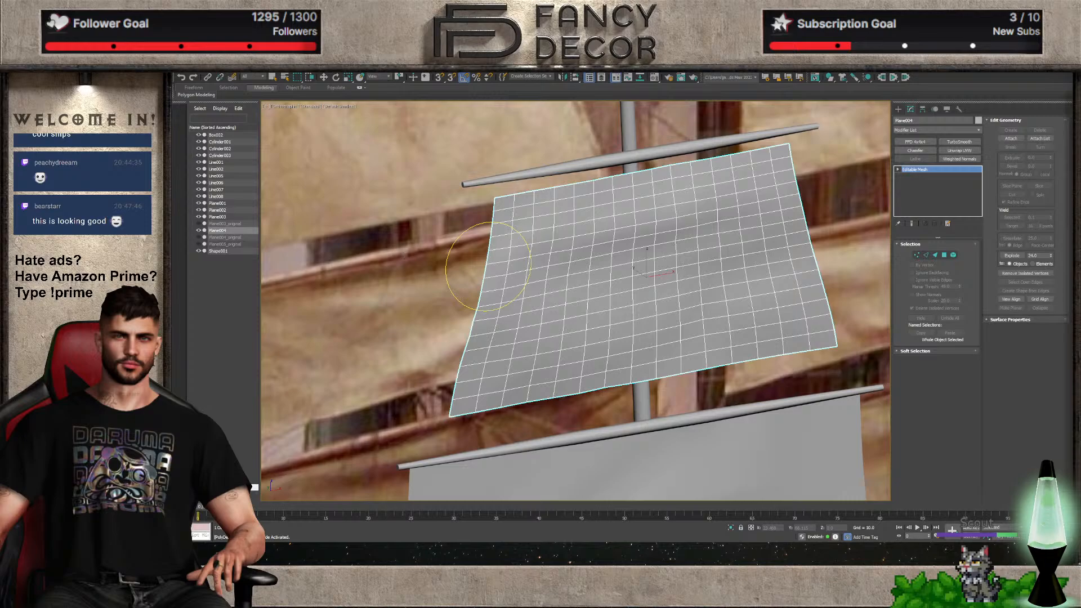
{"action": "mouse_move", "coordinate": [620, 232]}
{"action": "left_mouse_down"}
{"action": "mouse_move", "coordinate": [658, 251]}
{"action": "mouse_move", "coordinate": [618, 238]}
{"action": "left_mouse_up"}
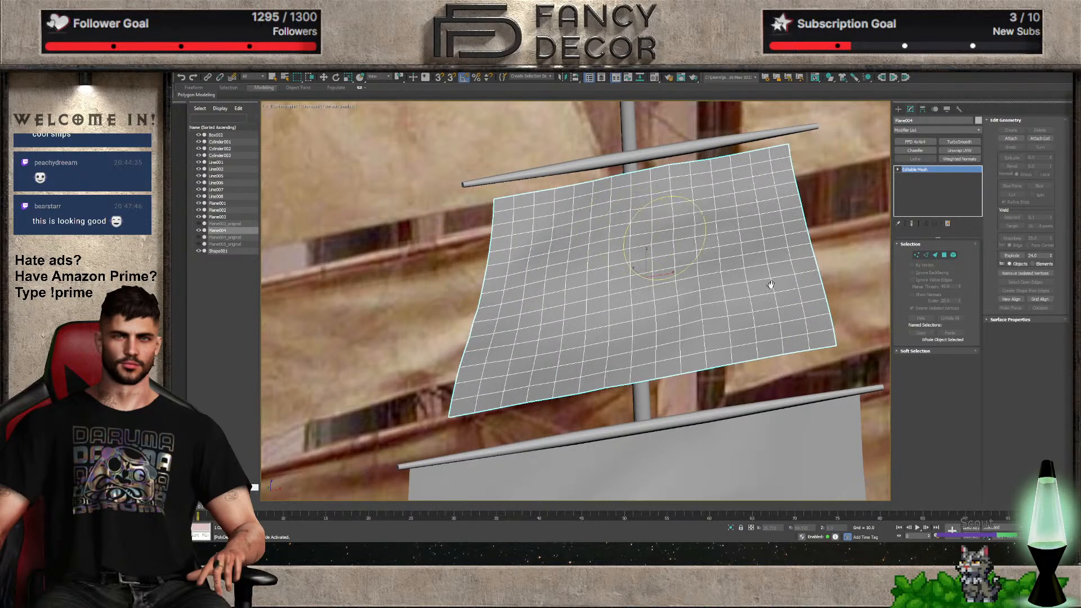
{"action": "key", "text": "f"}
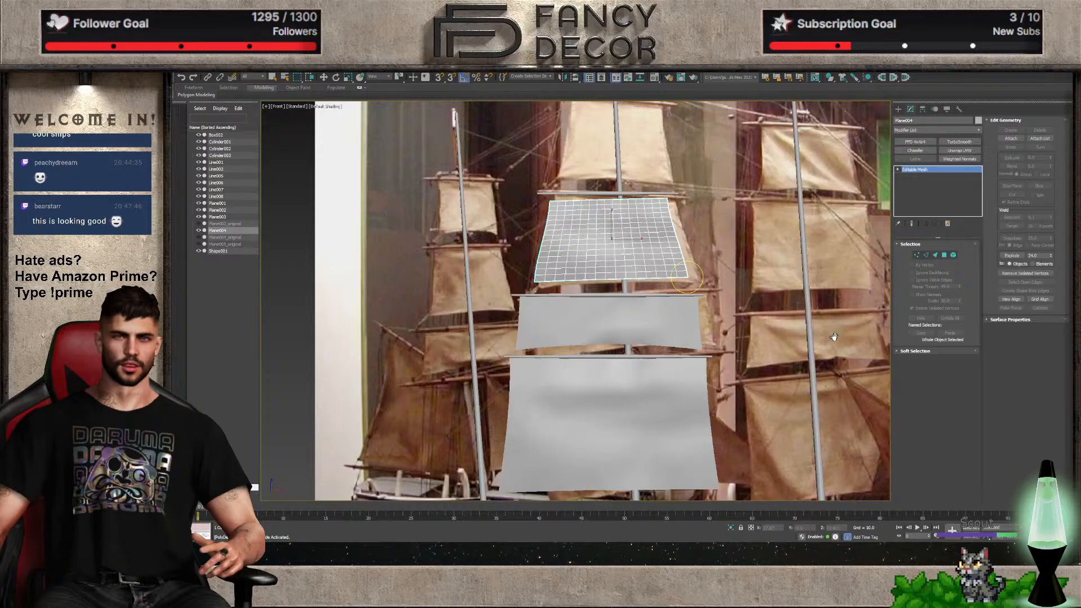
{"action": "scroll", "coordinate": [587, 273], "scroll_direction": "up", "scroll_amount": 5}
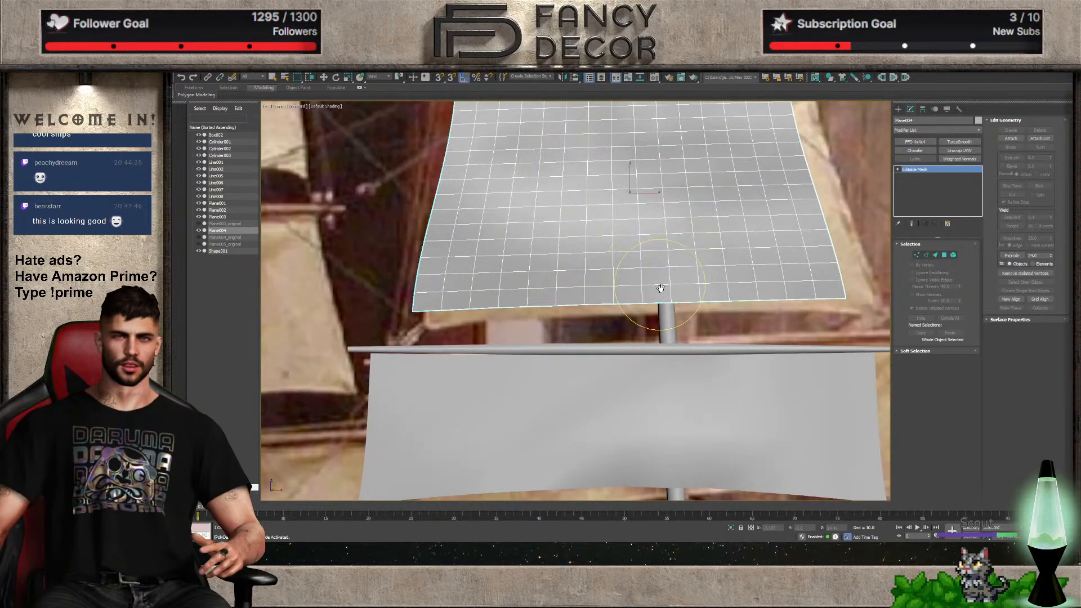
{"action": "middle_click_drag", "start_coordinate": [657, 285], "coordinate": [645, 327]}
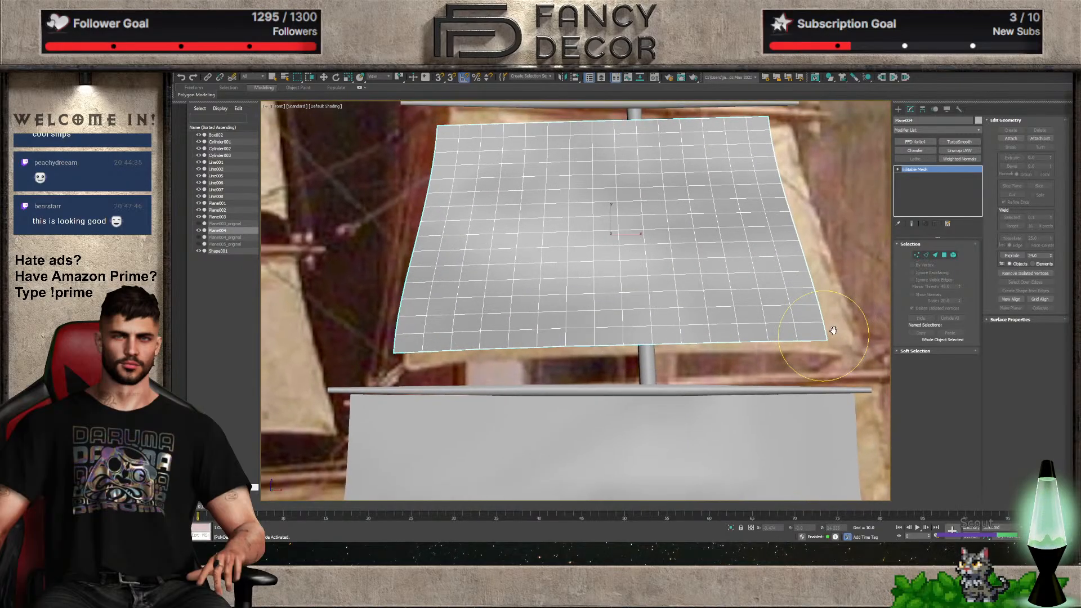
{"action": "middle_click_drag", "start_coordinate": [807, 351], "coordinate": [803, 326], "text": "alt"}
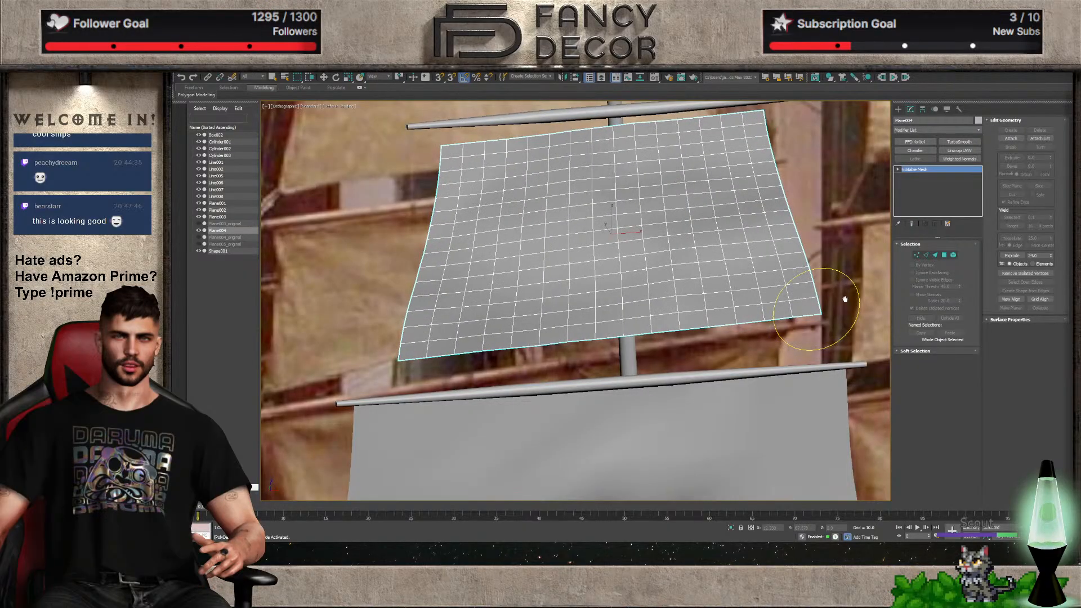
{"action": "mouse_move", "coordinate": [799, 266]}
{"action": "left_mouse_down"}
{"action": "mouse_move", "coordinate": [784, 259]}
{"action": "mouse_move", "coordinate": [743, 272]}
{"action": "mouse_move", "coordinate": [751, 280]}
{"action": "left_mouse_up"}
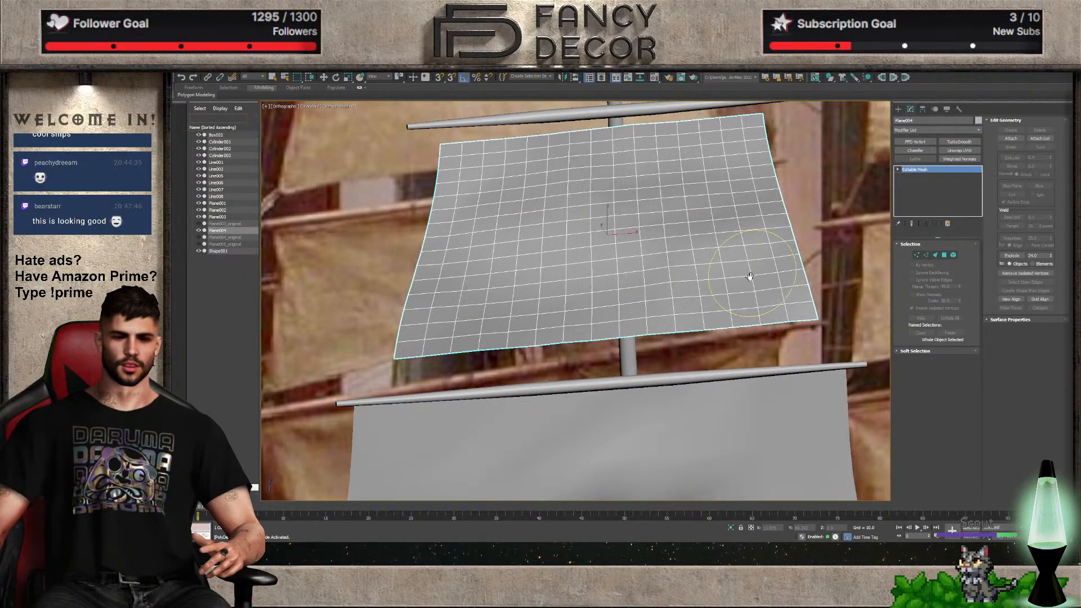
{"action": "mouse_move", "coordinate": [613, 222]}
{"action": "left_mouse_down"}
{"action": "mouse_move", "coordinate": [668, 257]}
{"action": "mouse_move", "coordinate": [660, 265]}
{"action": "left_mouse_up"}
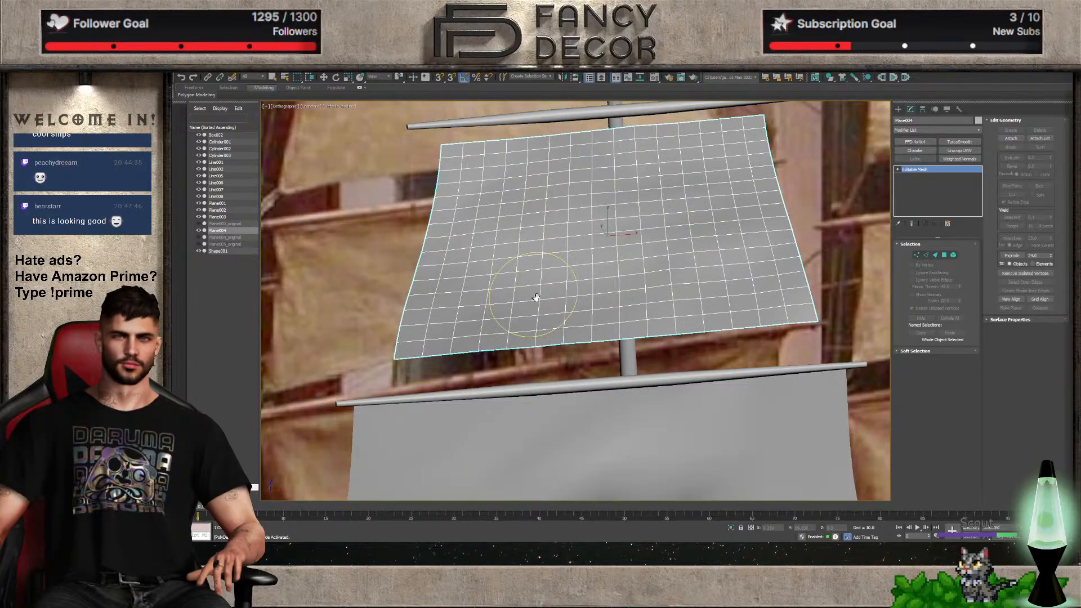
Deepen the folds around the third sail's centre with the deformation brush and touch up its lower-left corner
{"action": "mouse_move", "coordinate": [567, 294]}
{"action": "middle_mouse_down"}
{"action": "mouse_move", "coordinate": [643, 291]}
{"action": "mouse_move", "coordinate": [606, 298]}
{"action": "middle_mouse_up"}
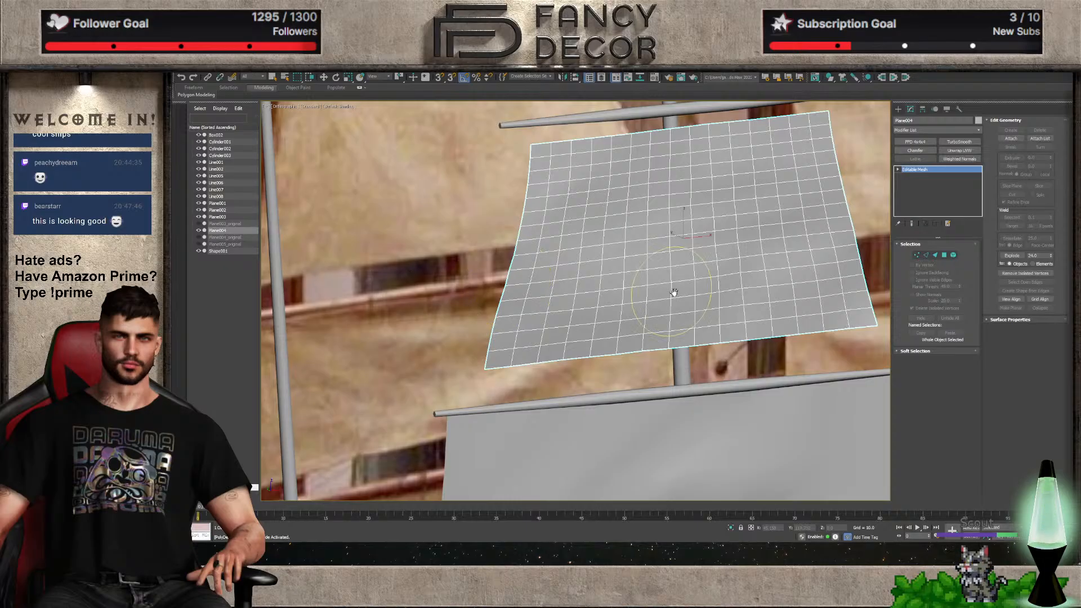
{"action": "left_click_drag", "start_coordinate": [674, 263], "coordinate": [646, 266]}
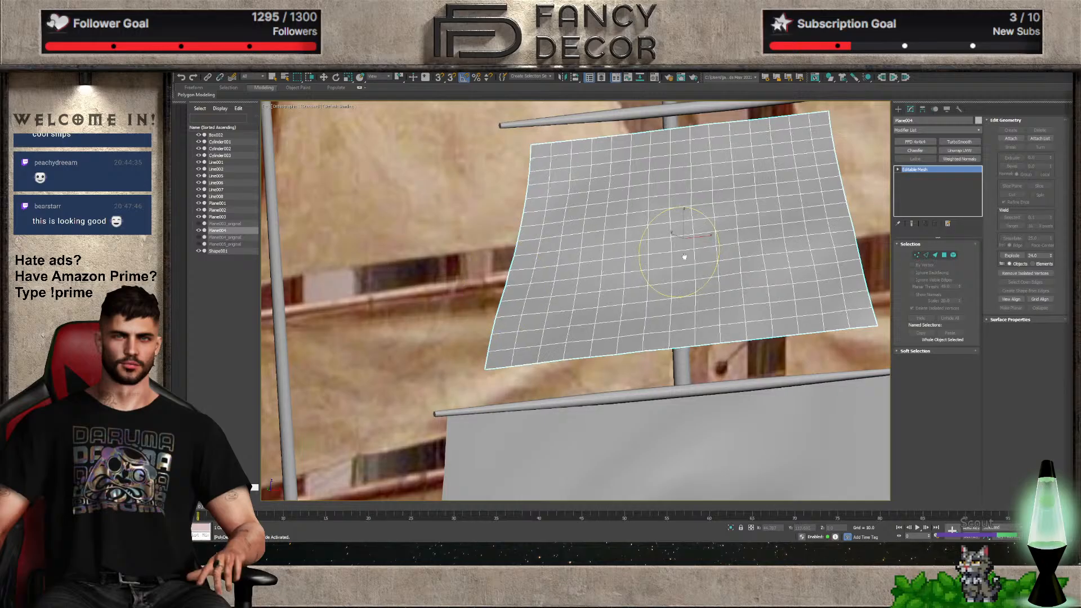
{"action": "left_click_drag", "start_coordinate": [683, 256], "coordinate": [679, 251]}
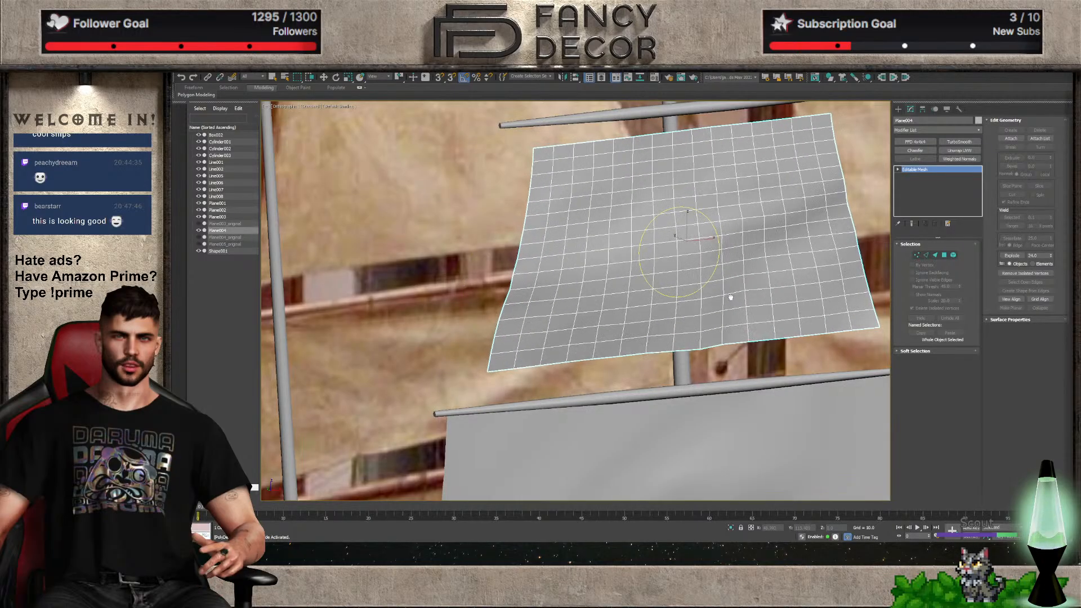
{"action": "scroll", "coordinate": [730, 297], "scroll_direction": "down", "scroll_amount": 5}
{"action": "middle_click_drag", "start_coordinate": [730, 297], "coordinate": [814, 397], "text": "alt"}
{"action": "left_click_drag", "start_coordinate": [604, 340], "coordinate": [599, 341]}
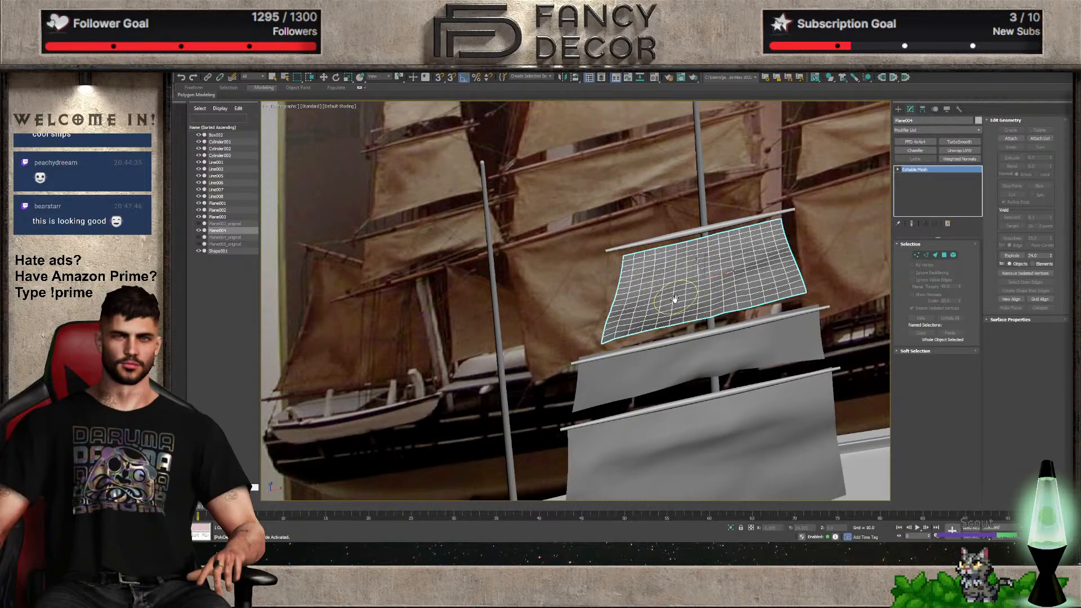
Check the third sail's curvature from several angles, leave the deformation brush, and move the sail up against its yard in front view
{"action": "middle_click_drag", "start_coordinate": [675, 298], "coordinate": [625, 284], "text": "alt"}
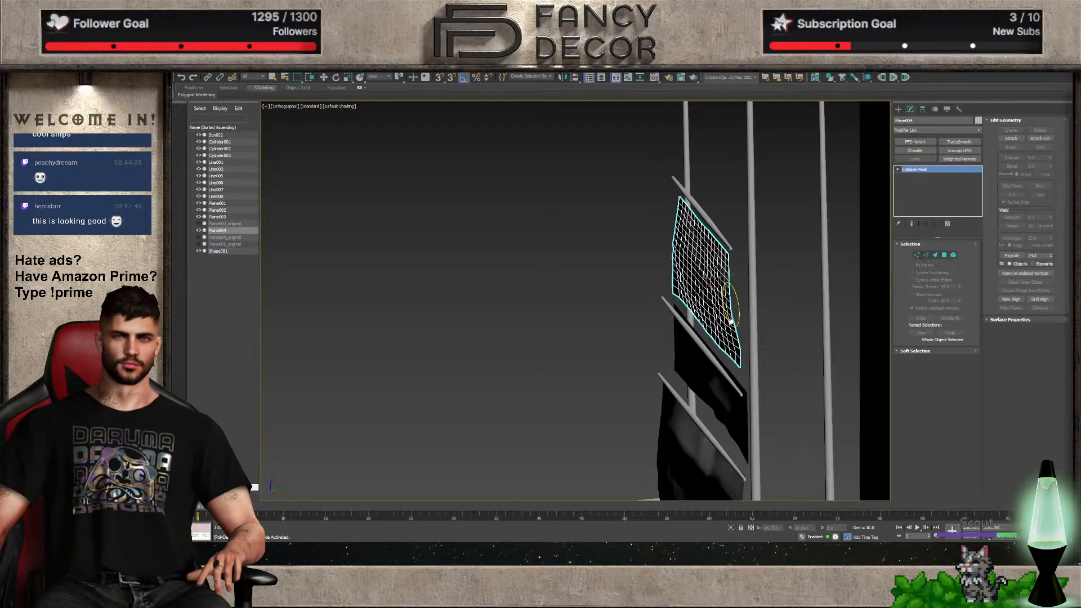
{"action": "key", "text": "shift+z"}
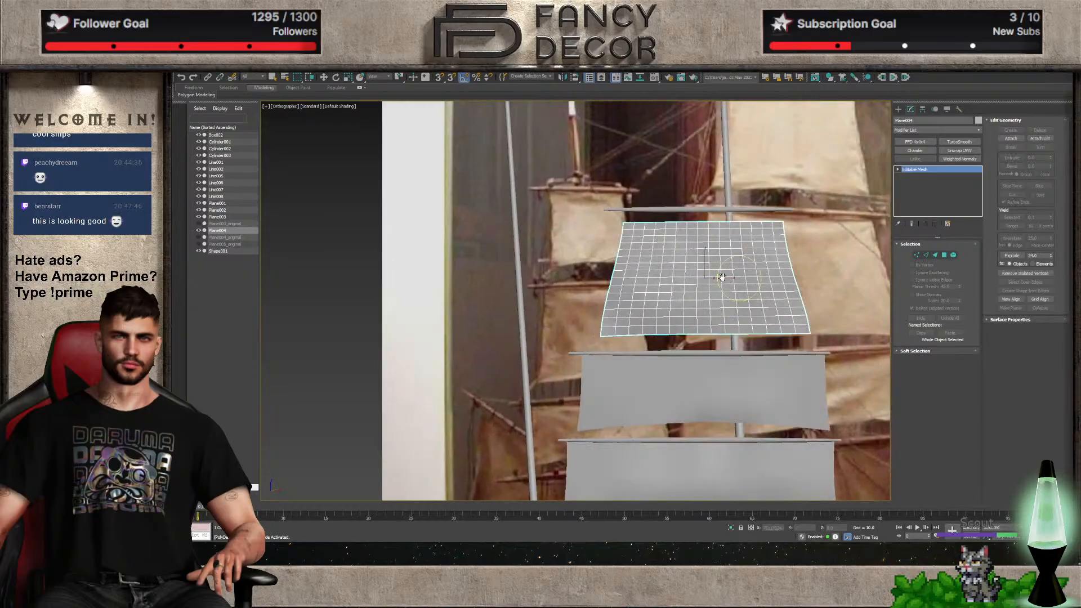
{"action": "middle_click_drag", "start_coordinate": [695, 276], "coordinate": [708, 280], "text": "alt"}
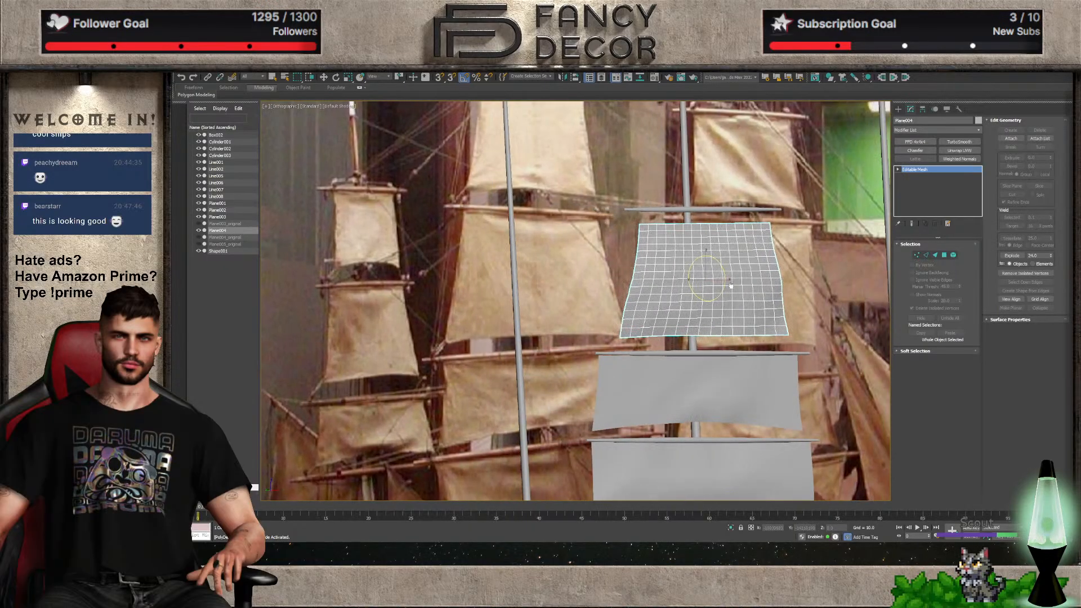
{"action": "middle_click_drag", "start_coordinate": [729, 300], "coordinate": [678, 290], "text": "alt"}
{"action": "key", "text": "w"}
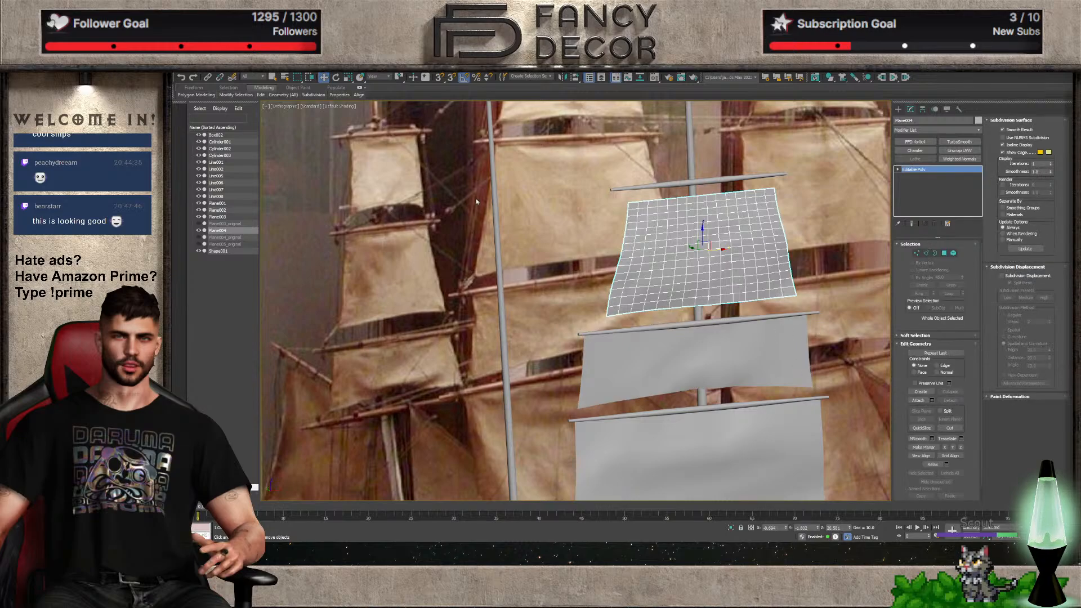
{"action": "key", "text": "f"}
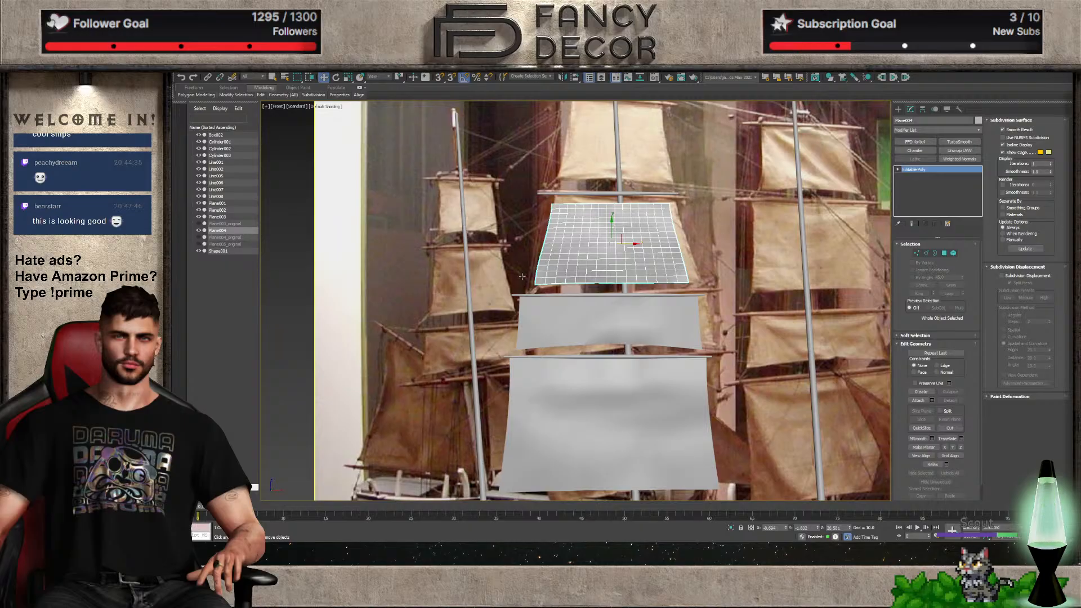
{"action": "scroll", "coordinate": [521, 275], "scroll_direction": "up", "scroll_amount": 3}
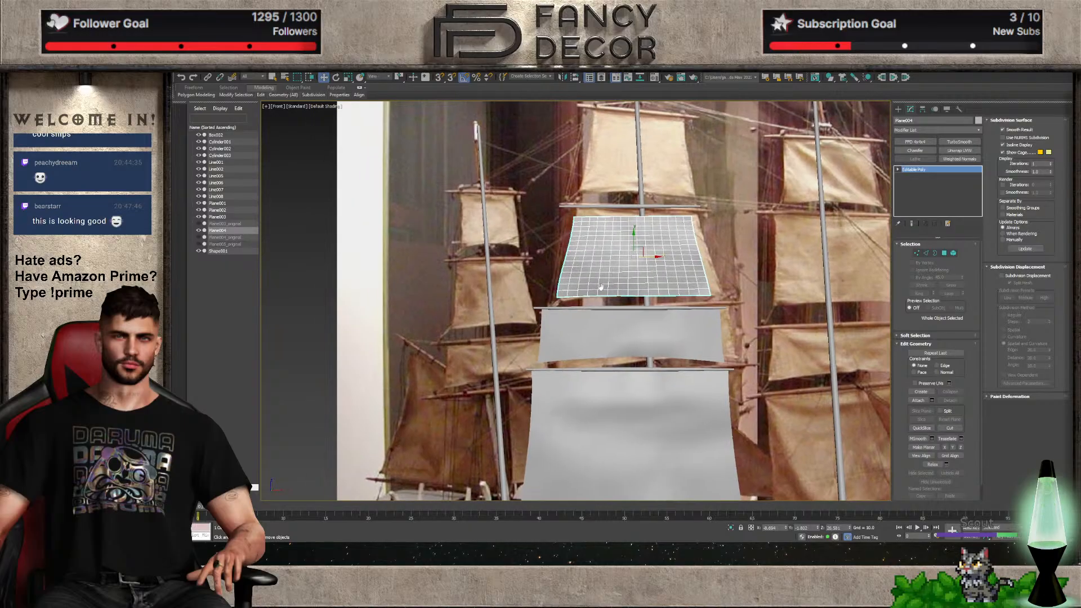
{"action": "left_click_drag", "start_coordinate": [647, 263], "coordinate": [654, 246]}
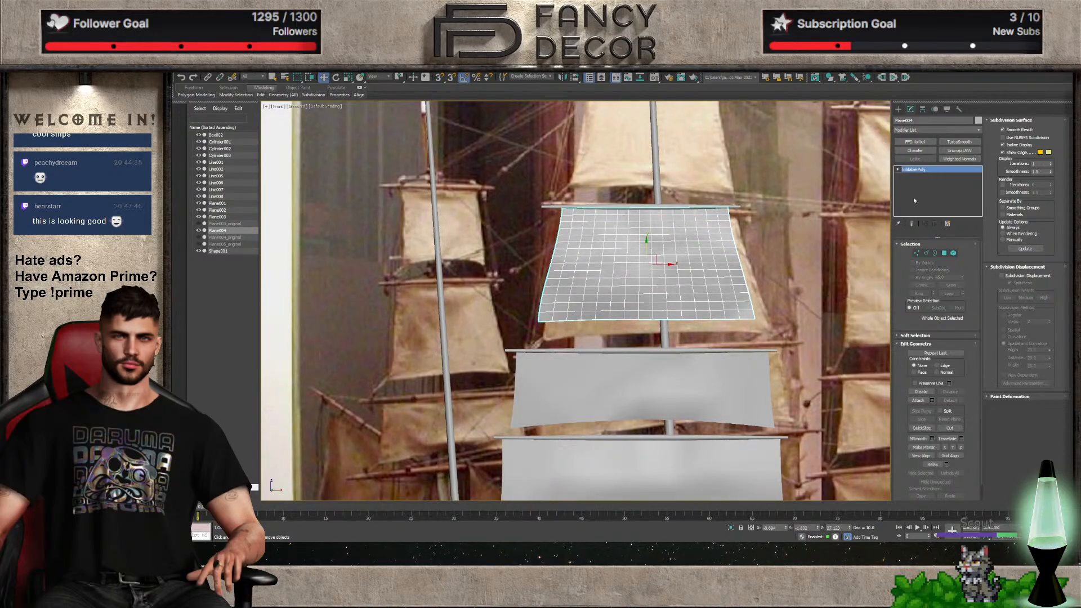
Add an FFD 4x4x4 modifier to the third sail and adjust the lower-left side point and the bottom corner control points
{"action": "left_click", "coordinate": [914, 141]}
{"action": "key", "text": "1"}
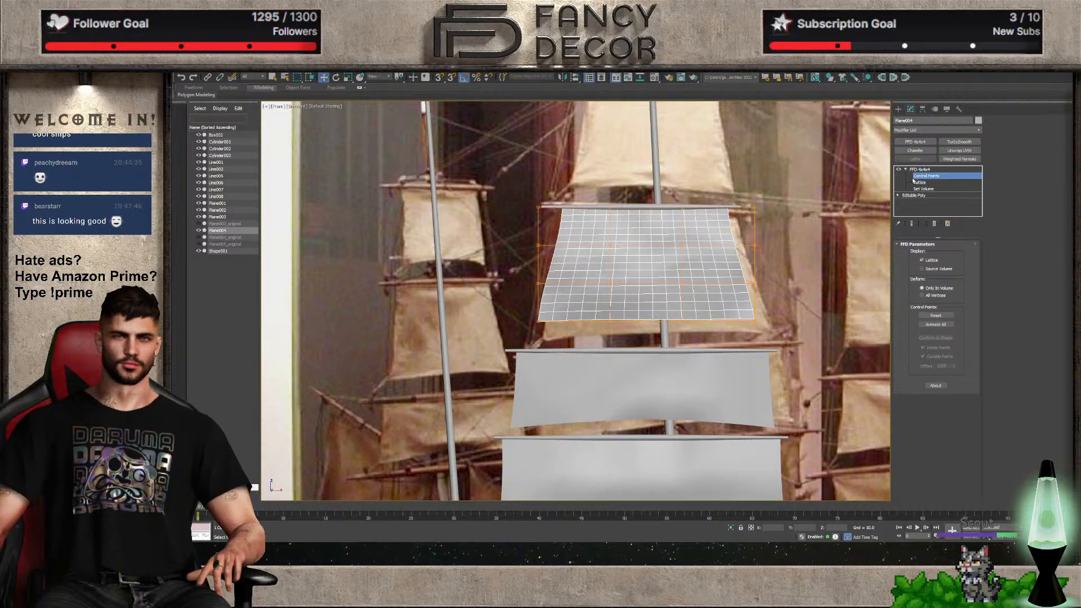
{"action": "scroll", "coordinate": [538, 282], "scroll_direction": "up", "scroll_amount": 3}
{"action": "left_click", "coordinate": [539, 282]}
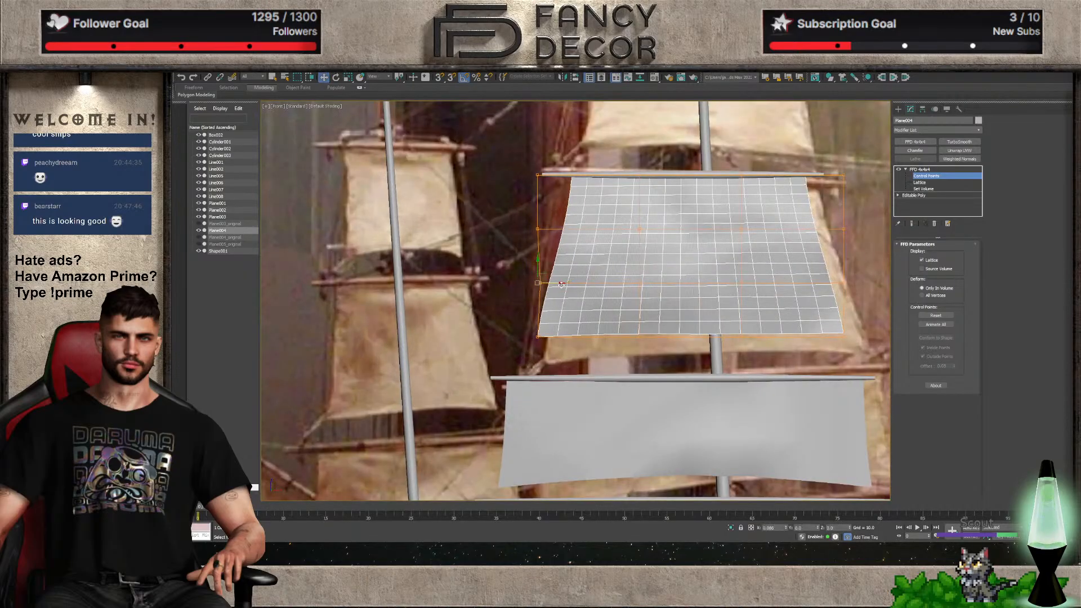
{"action": "left_click", "coordinate": [537, 337]}
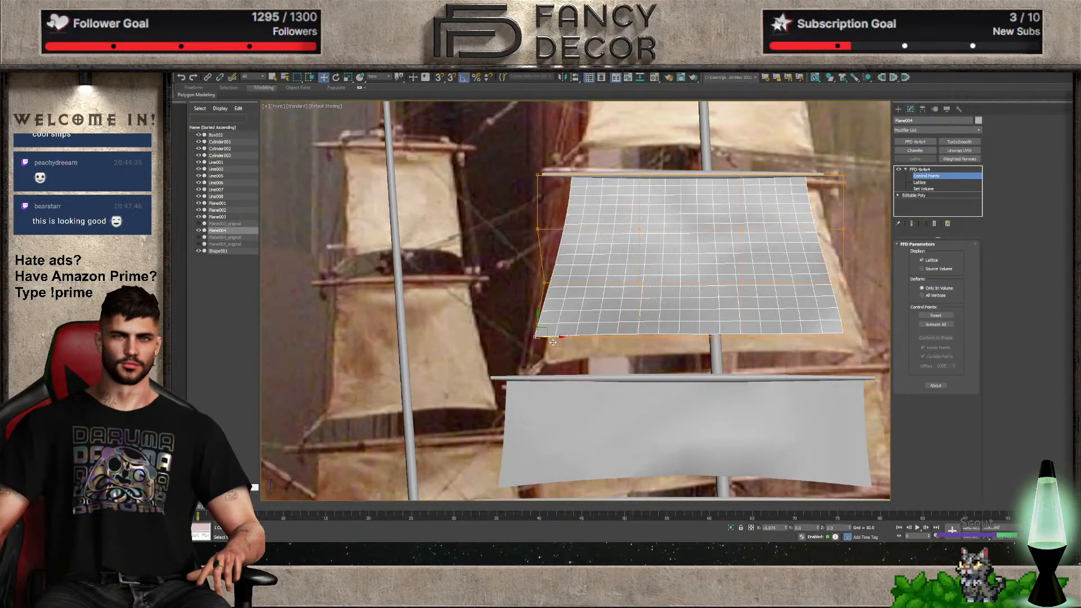
{"action": "left_click", "coordinate": [843, 336]}
{"action": "left_click_drag", "start_coordinate": [844, 336], "coordinate": [848, 335]}
Push the third sail's upper side FFD points outward and raise the middle bottom points to arch the lower edge
{"action": "left_click", "coordinate": [843, 229]}
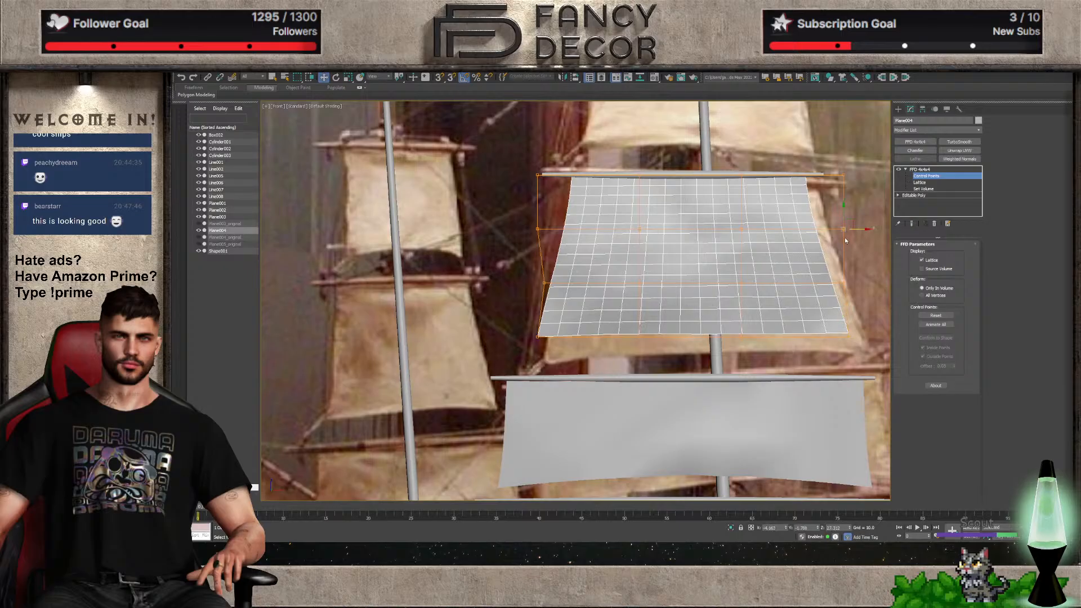
{"action": "left_click", "coordinate": [539, 229]}
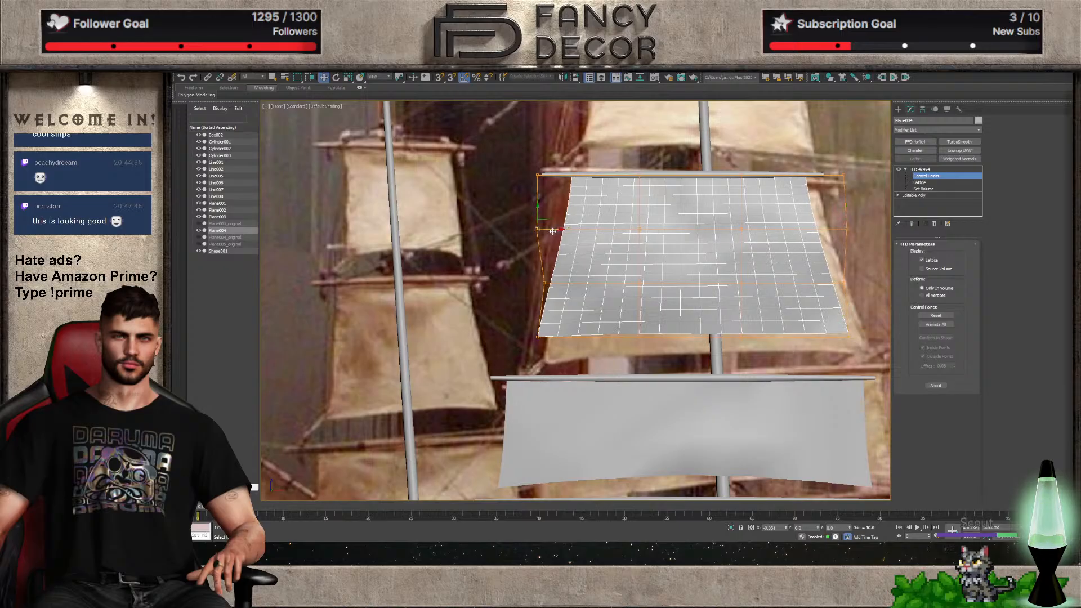
{"action": "left_click_drag", "start_coordinate": [552, 231], "coordinate": [548, 231]}
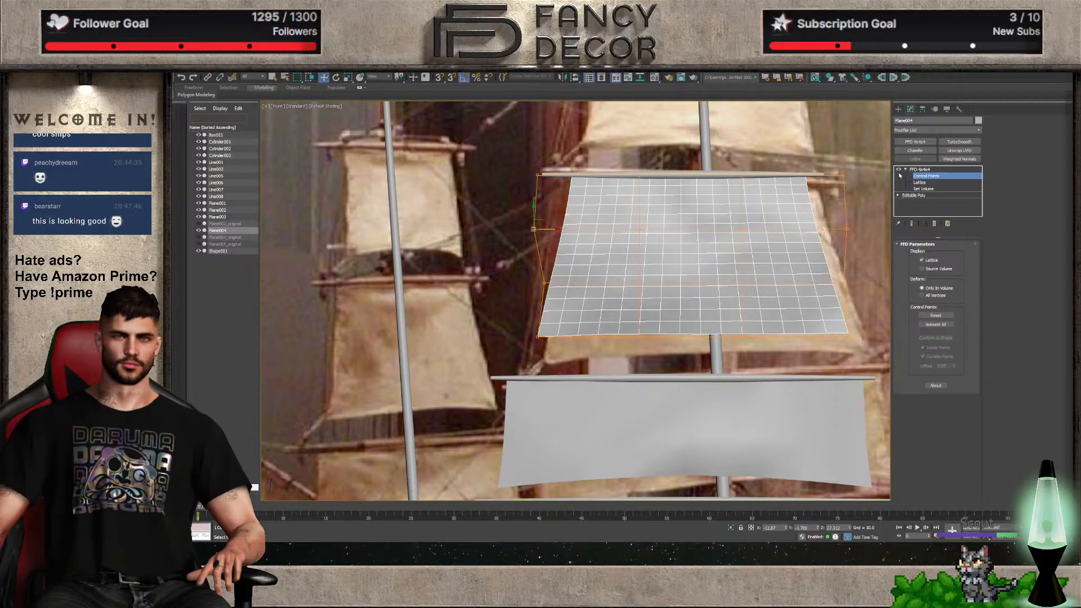
{"action": "left_click_drag", "start_coordinate": [622, 354], "coordinate": [690, 311]}
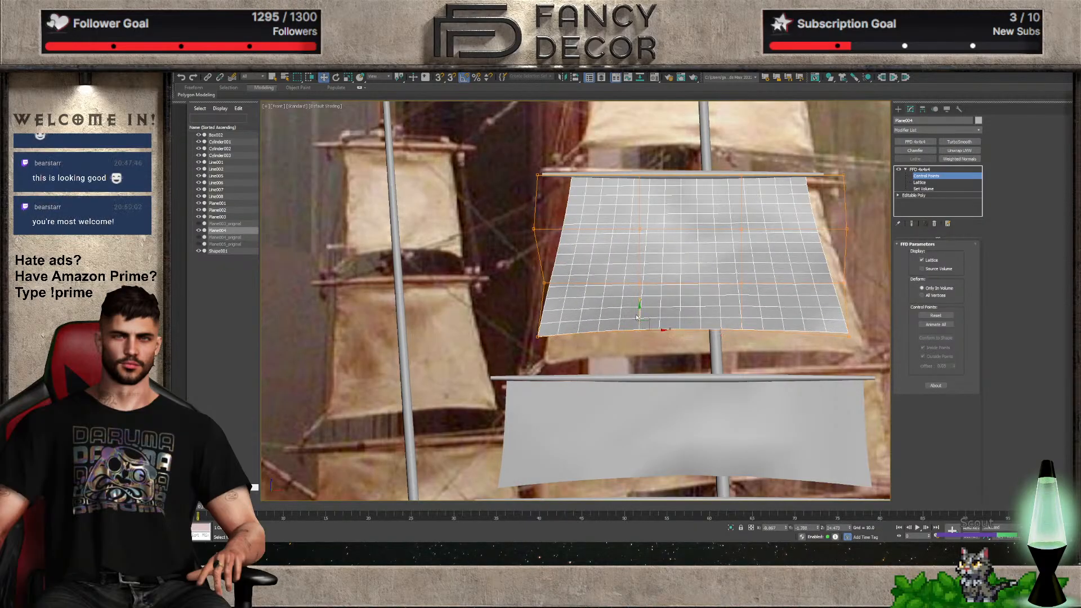
Collapse the third sail to Editable Poly and move it together with its yard slightly down the mast
{"action": "left_click", "coordinate": [923, 169]}
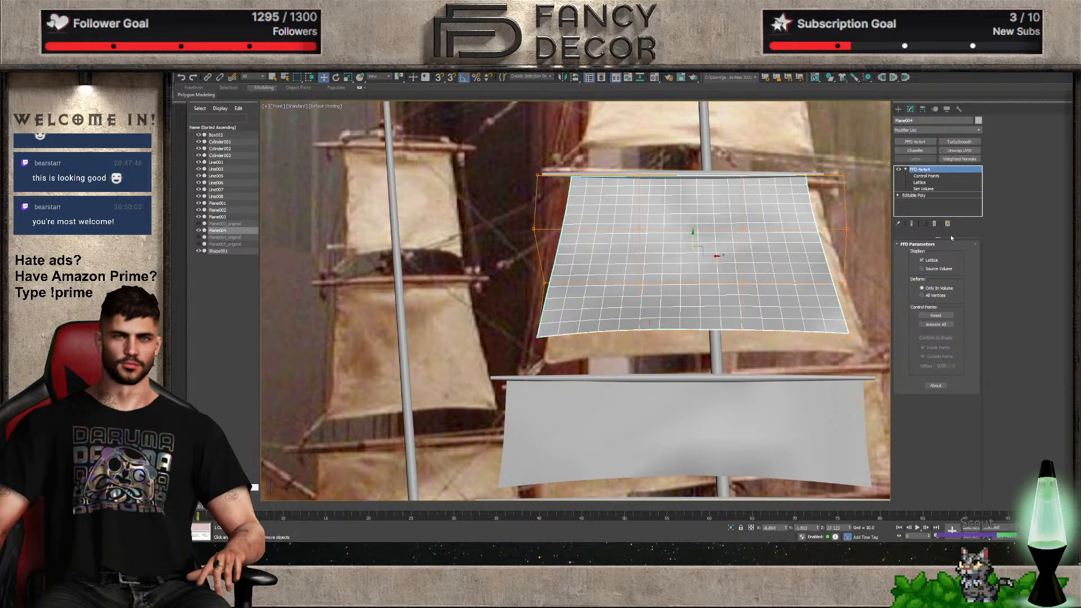
{"action": "left_click", "coordinate": [676, 174], "text": "ctrl"}
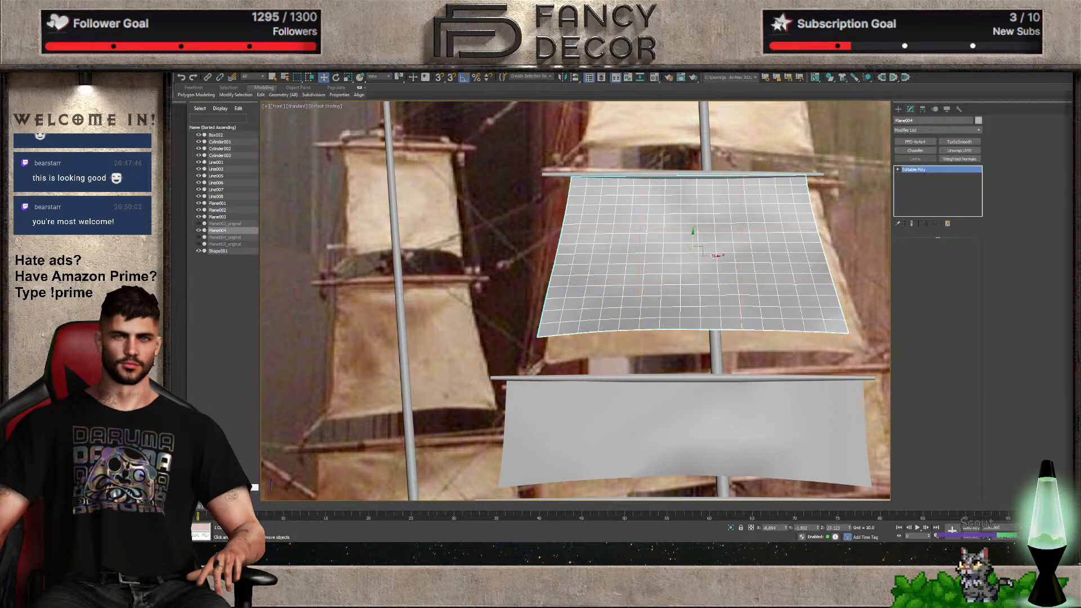
{"action": "mouse_move", "coordinate": [689, 195]}
{"action": "left_mouse_down"}
{"action": "mouse_move", "coordinate": [697, 234]}
{"action": "mouse_move", "coordinate": [704, 201]}
{"action": "left_mouse_up"}
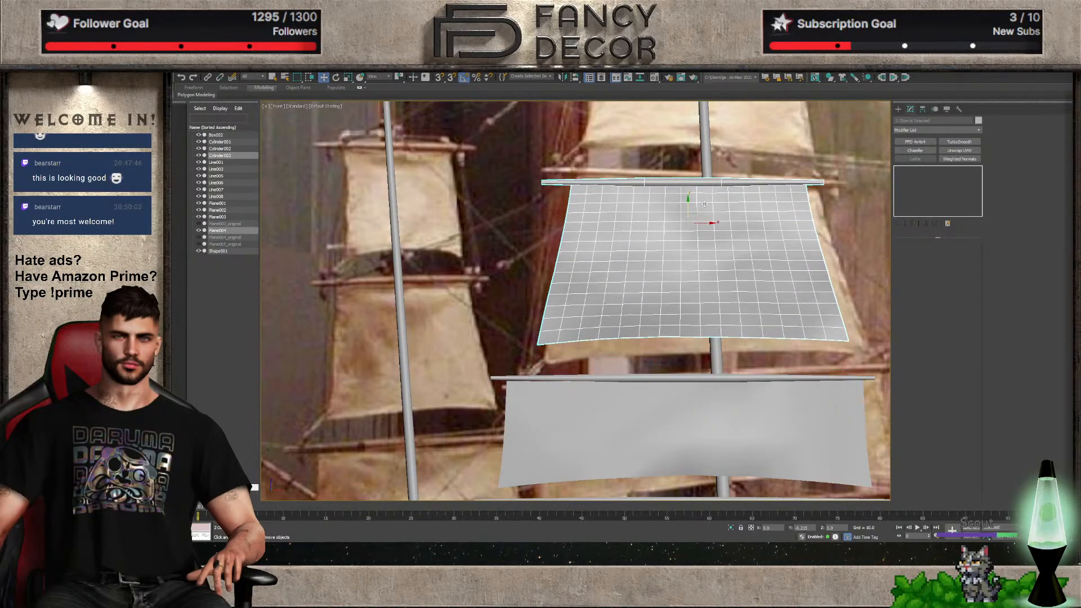
Review the whole ship with its three sails in an angled view and save the scene
{"action": "scroll", "coordinate": [704, 202], "scroll_direction": "down", "scroll_amount": 5}
{"action": "scroll", "coordinate": [706, 276], "scroll_direction": "up", "scroll_amount": 4}
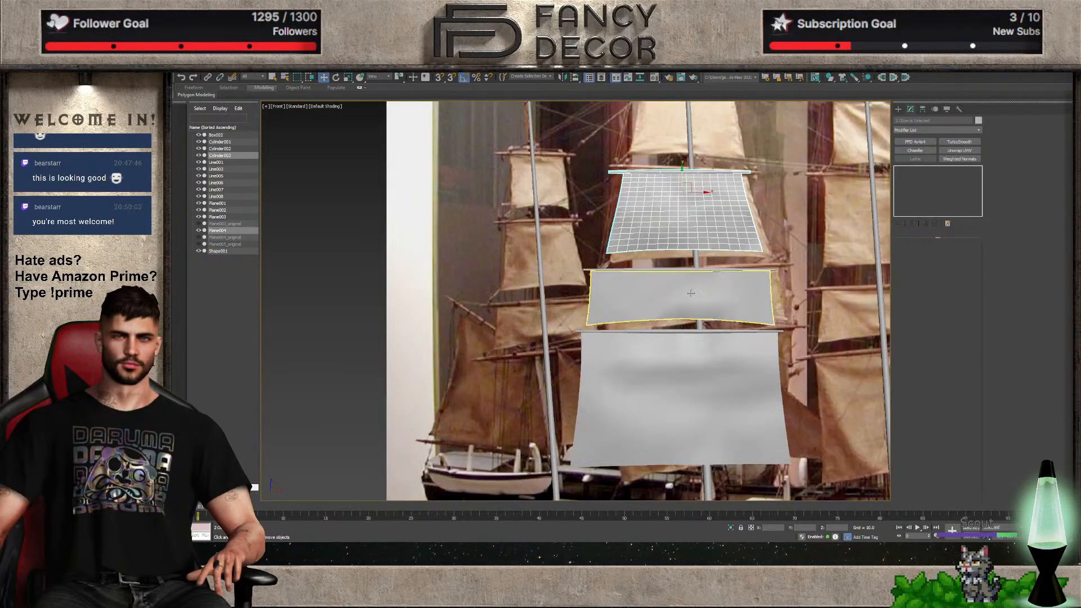
{"action": "scroll", "coordinate": [691, 293], "scroll_direction": "down", "scroll_amount": 5}
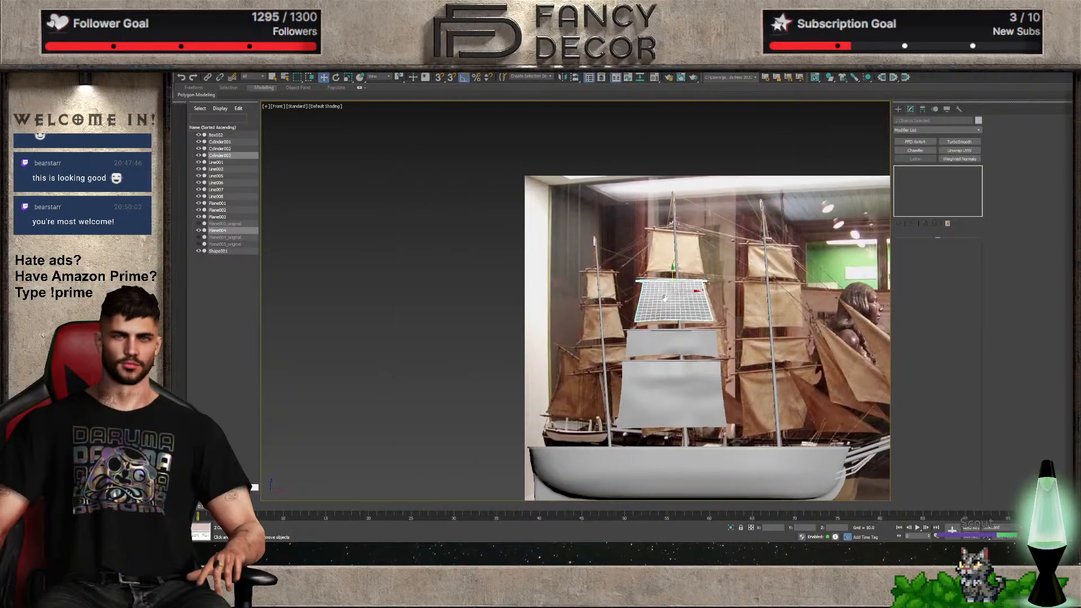
{"action": "middle_click_drag", "start_coordinate": [664, 299], "coordinate": [634, 312], "text": "alt"}
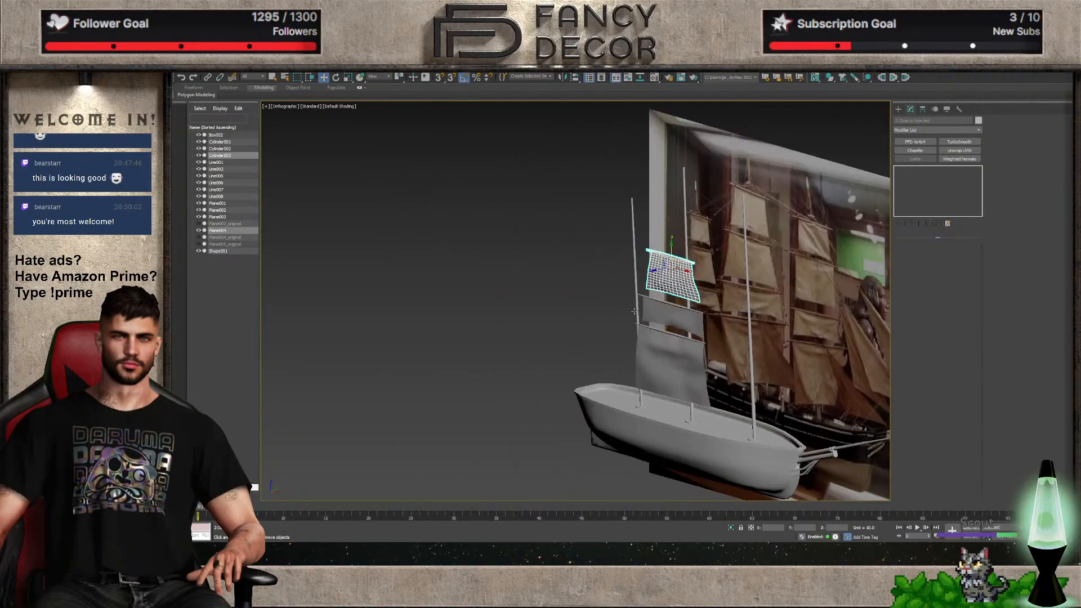
{"action": "key", "text": "ctrl+s"}
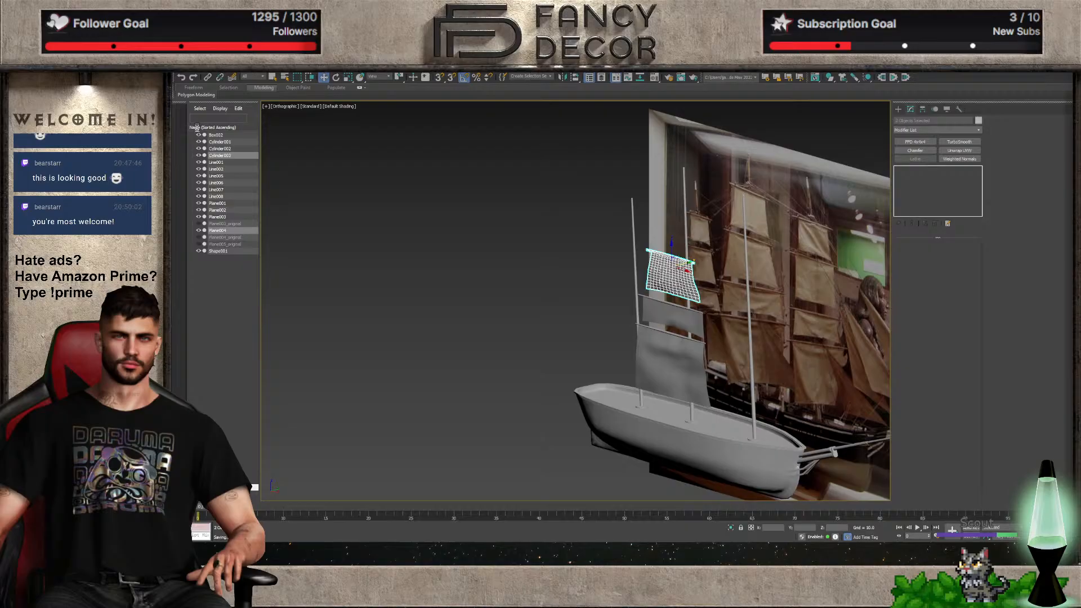
Copy the third sail and its yard up the middle mast over the fourth sail in the photo
{"action": "key", "text": "f"}
{"action": "middle_click_drag", "start_coordinate": [641, 229], "coordinate": [641, 282]}
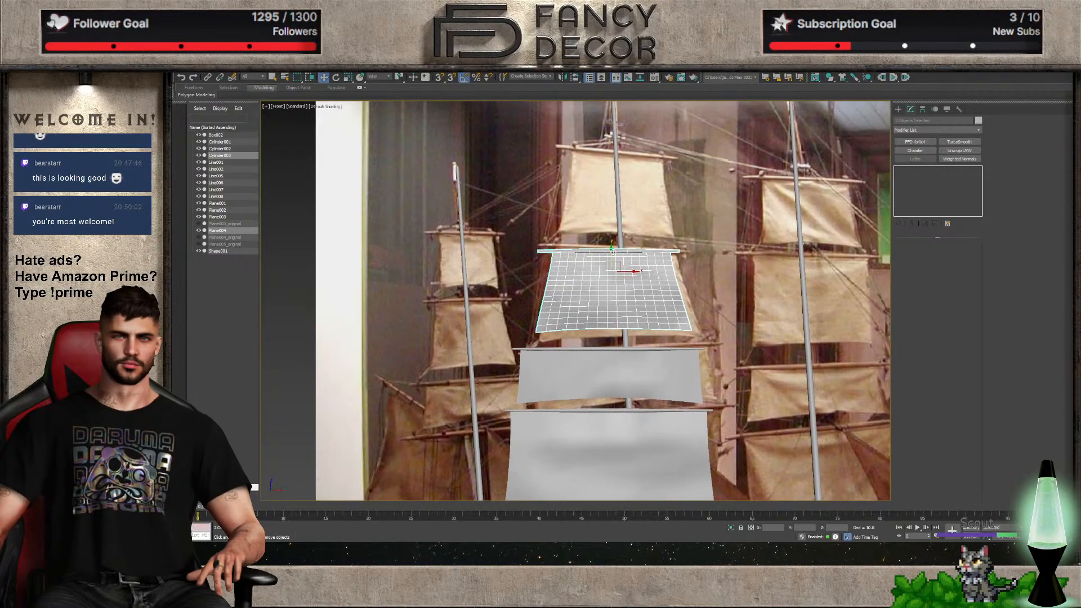
{"action": "left_click_drag", "start_coordinate": [641, 281], "coordinate": [640, 183], "text": "shift"}
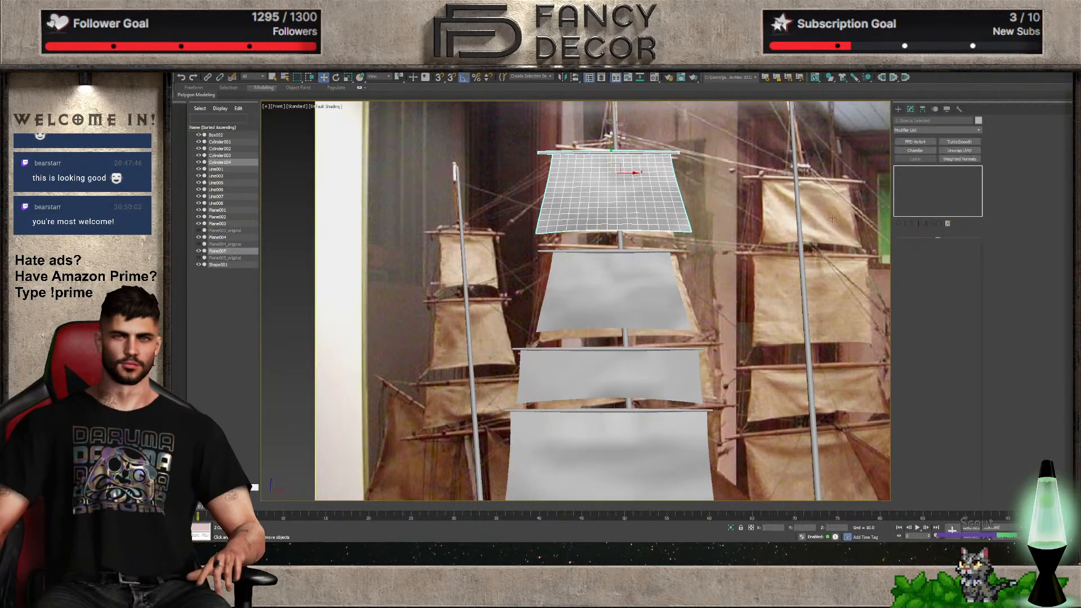
Scale the copied fourth sail and its yard down uniformly to the smaller width in the reference photo
{"action": "scroll", "coordinate": [775, 234], "scroll_direction": "up", "scroll_amount": 5}
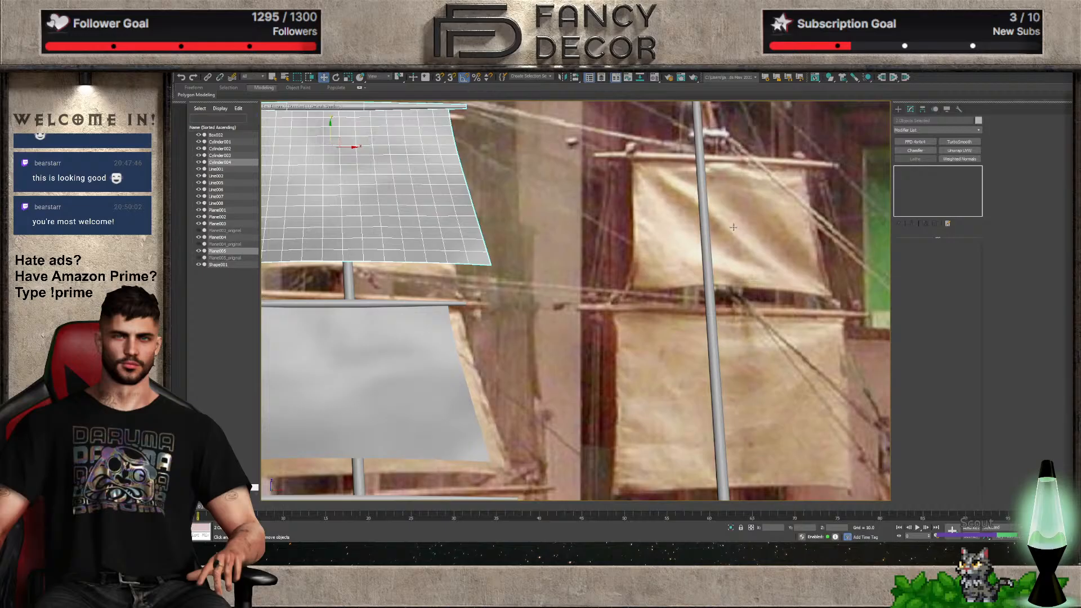
{"action": "key", "text": "z"}
{"action": "key", "text": "r"}
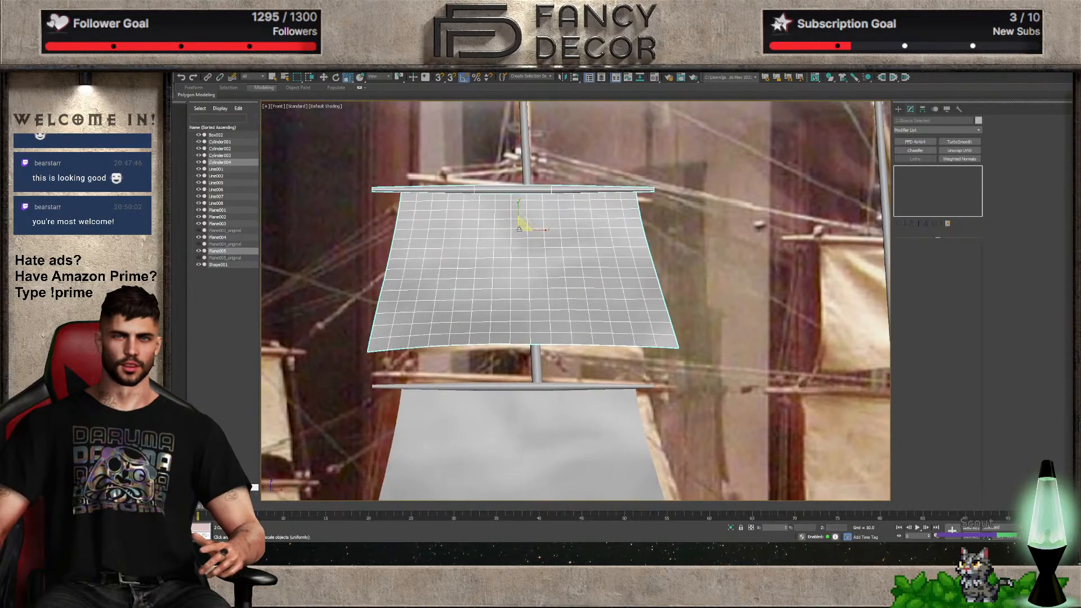
{"action": "left_click_drag", "start_coordinate": [524, 223], "coordinate": [555, 229]}
Add an FFD 4x4x4 modifier to the fourth sail and lower its bottom control points to lengthen the sail
{"action": "left_click", "coordinate": [555, 229]}
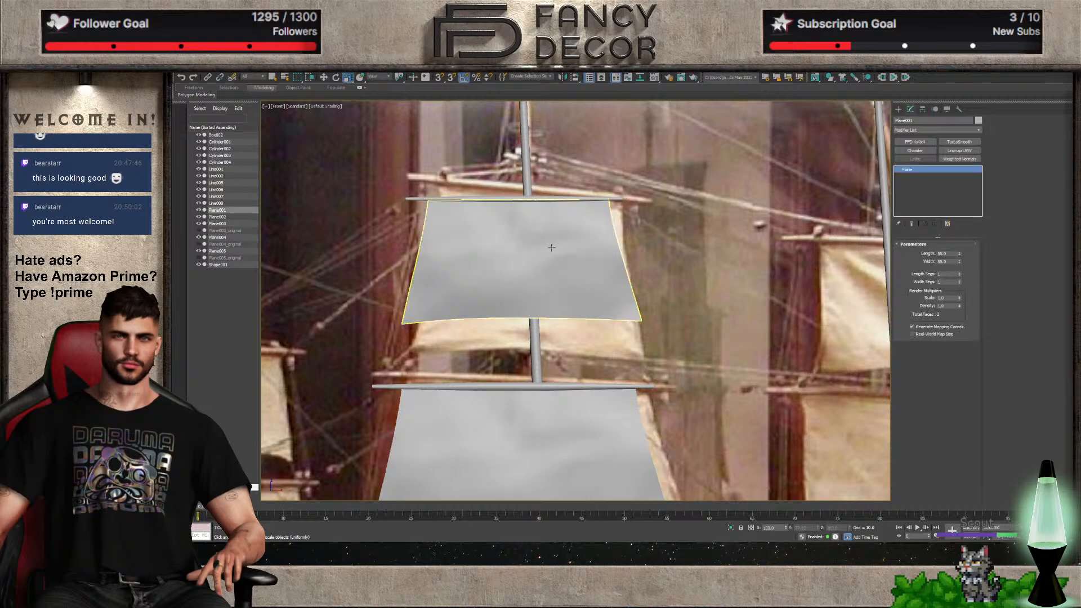
{"action": "left_click", "coordinate": [915, 142]}
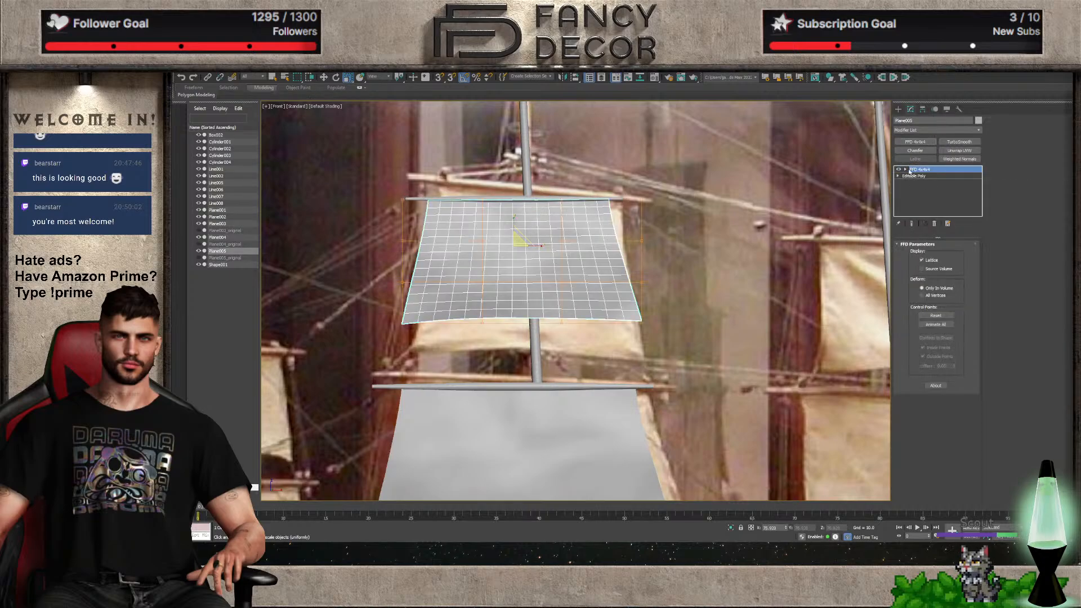
{"action": "left_click", "coordinate": [905, 170]}
{"action": "left_click", "coordinate": [926, 176]}
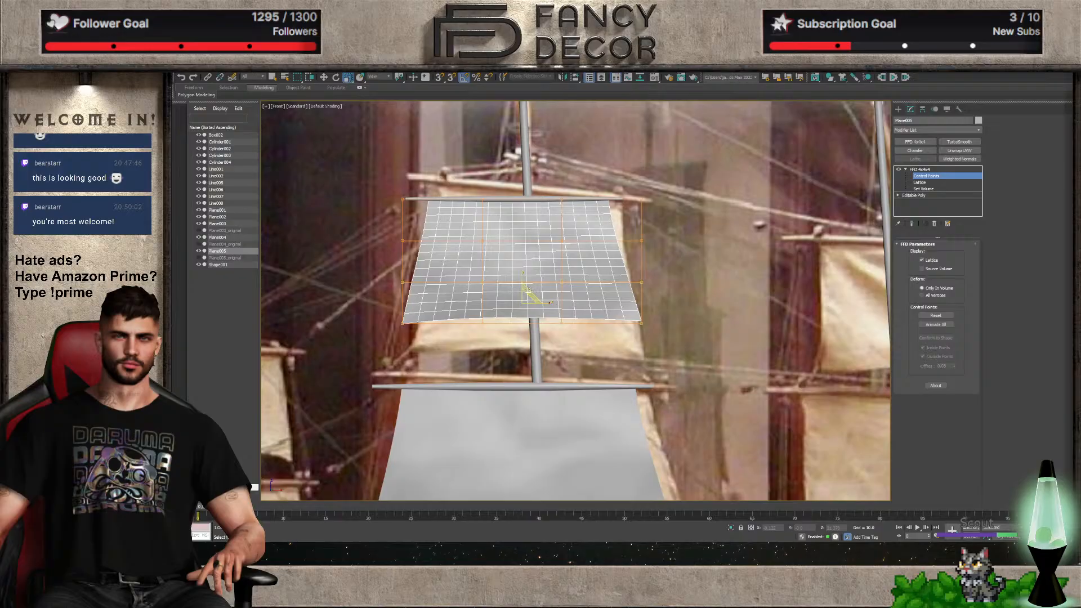
{"action": "key", "text": "w"}
{"action": "left_click_drag", "start_coordinate": [522, 286], "coordinate": [522, 324]}
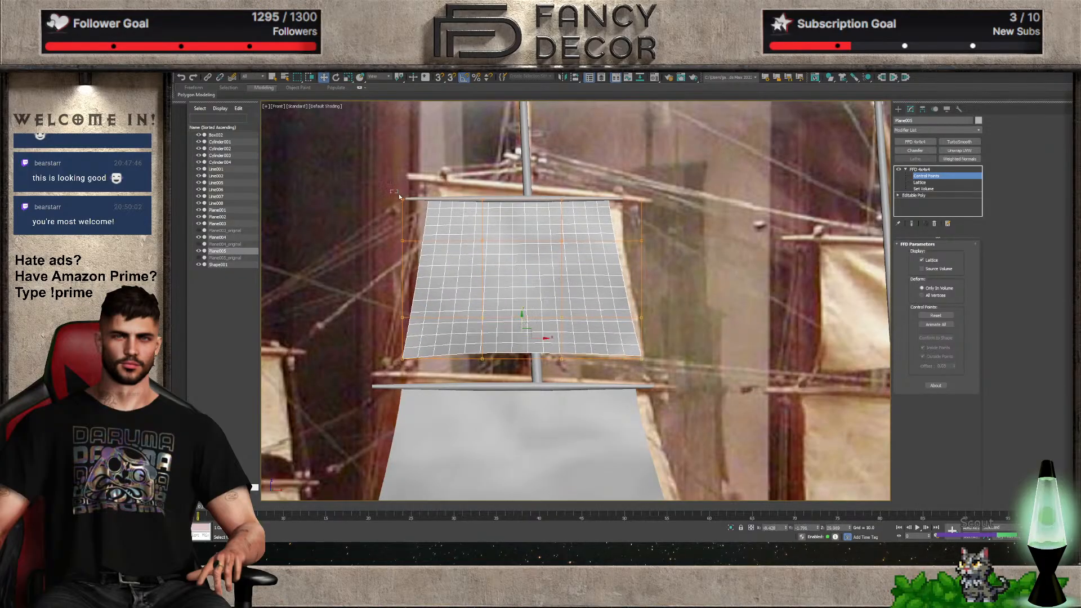
Try narrowing the upper rows of the fourth sail's FFD control points and collapsing the sail to Editable Poly
{"action": "left_click_drag", "start_coordinate": [399, 196], "coordinate": [665, 210]}
{"action": "key", "text": "r"}
{"action": "left_click_drag", "start_coordinate": [552, 200], "coordinate": [544, 201]}
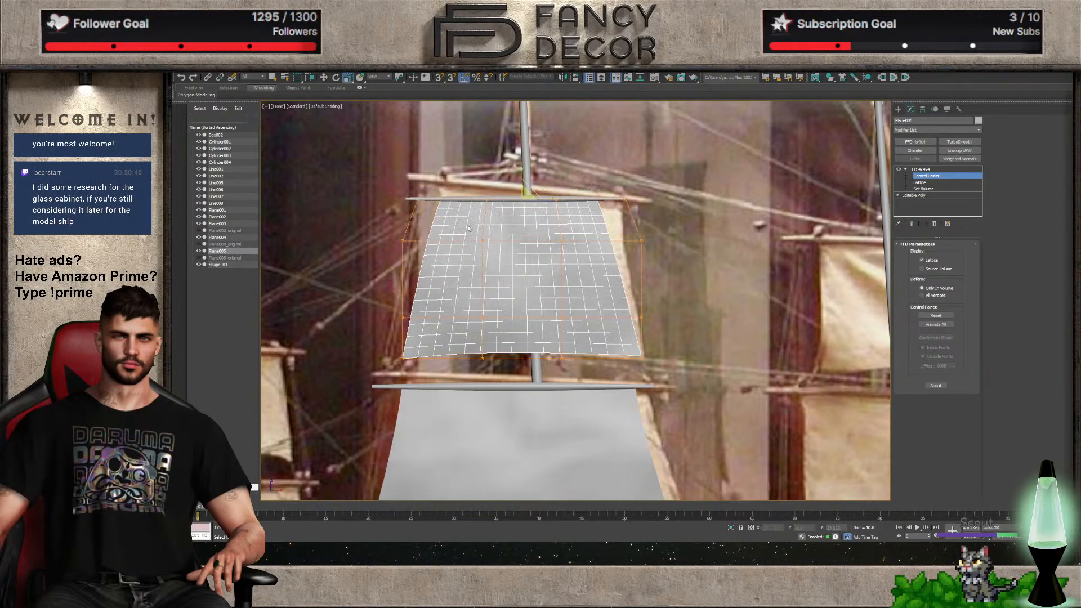
{"action": "left_click_drag", "start_coordinate": [673, 264], "coordinate": [542, 242]}
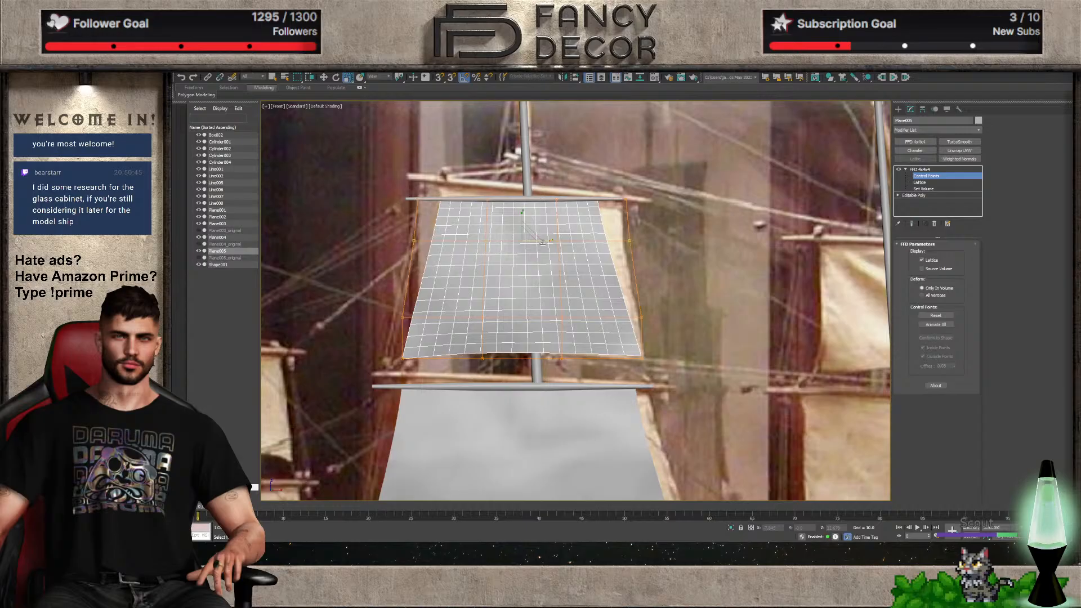
{"action": "left_click", "coordinate": [920, 168]}
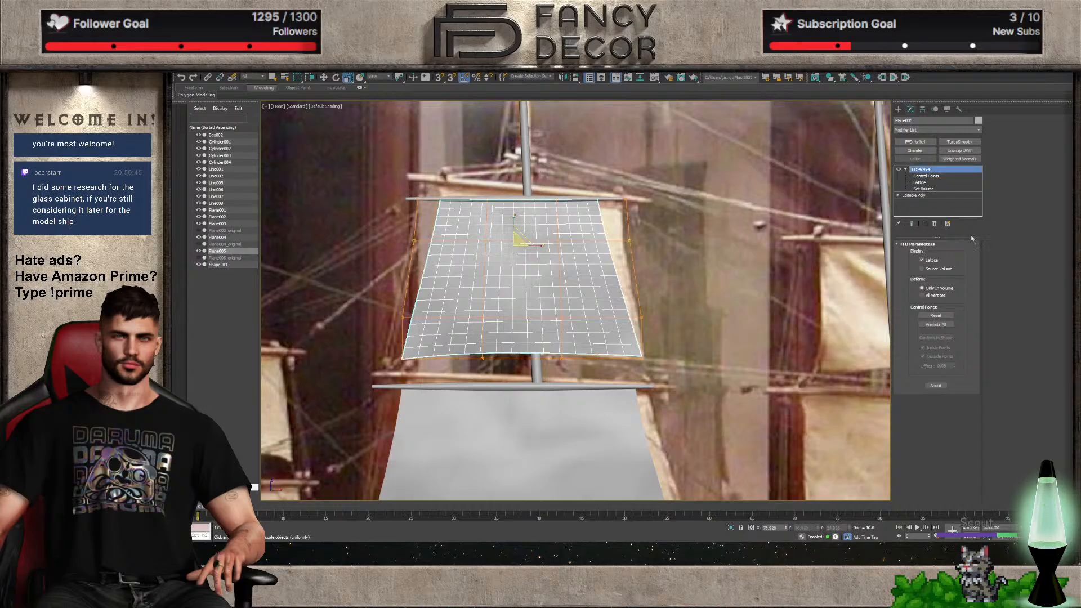
{"action": "key", "text": "ctrl+e"}
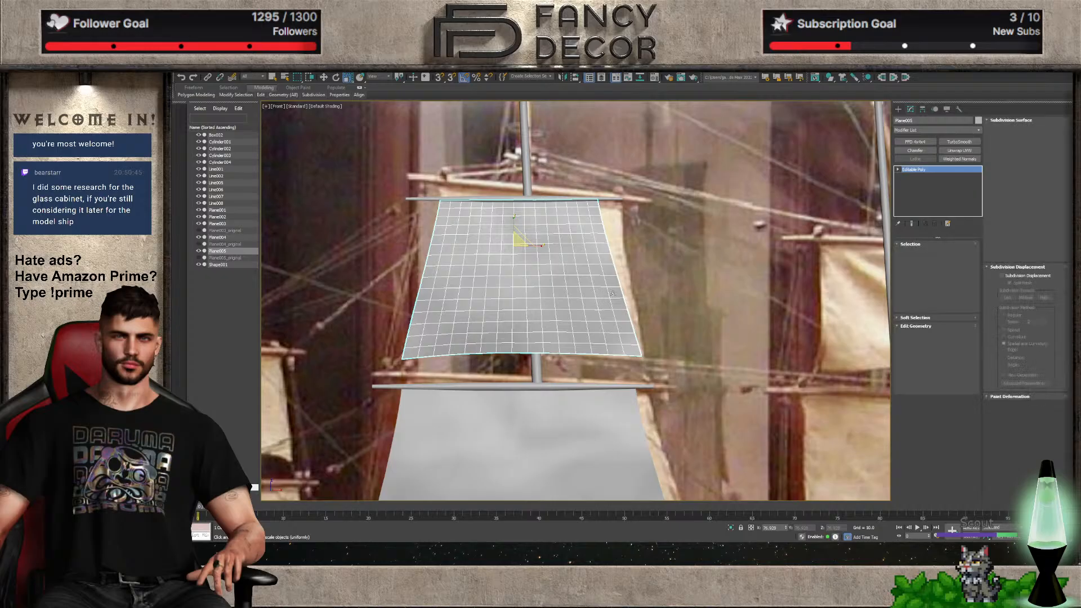
Undo the collapse and the narrowing of the fourth sail's upper part
{"action": "scroll", "coordinate": [574, 270], "scroll_direction": "down", "scroll_amount": 6}
{"action": "scroll", "coordinate": [574, 270], "scroll_direction": "up", "scroll_amount": 6}
{"action": "key", "text": "ctrl+z"}
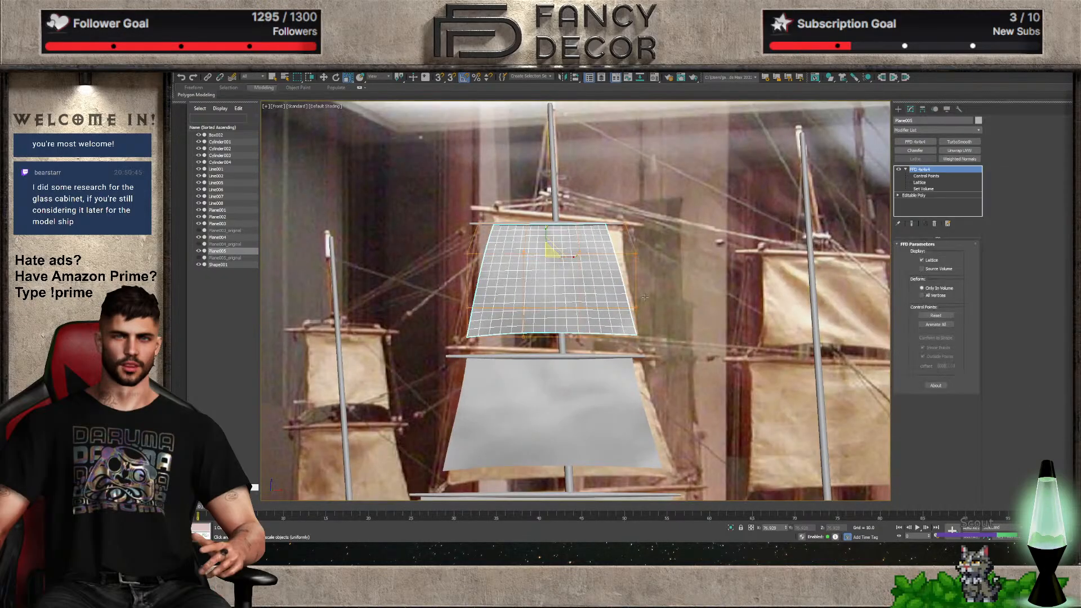
{"action": "key", "text": "ctrl+z"}
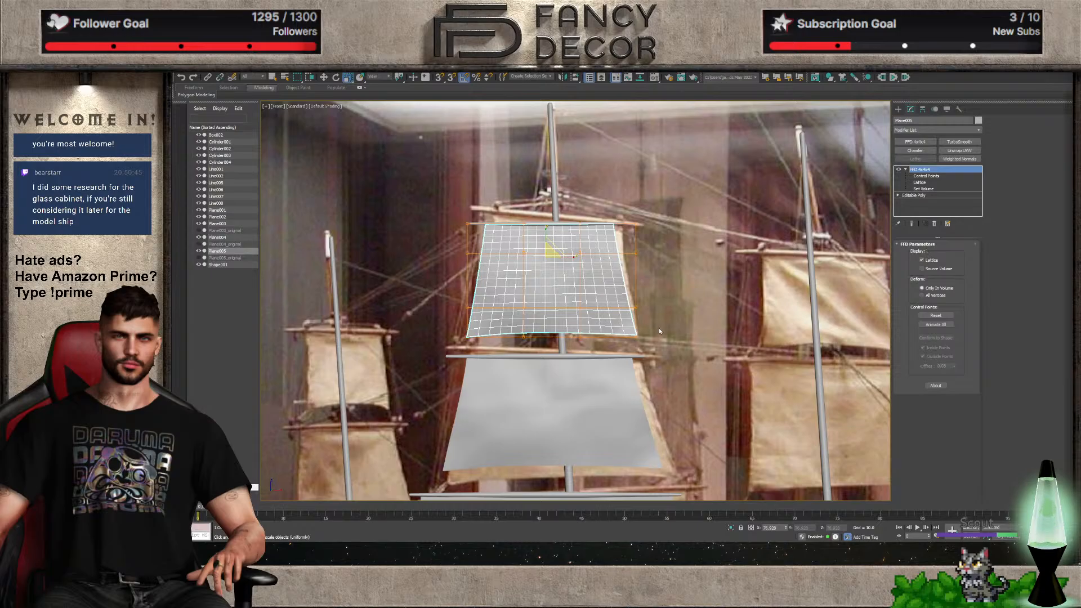
Collapse the fourth sail to Editable Poly and switch to vertex editing in an angled view
{"action": "key", "text": "ctrl+e"}
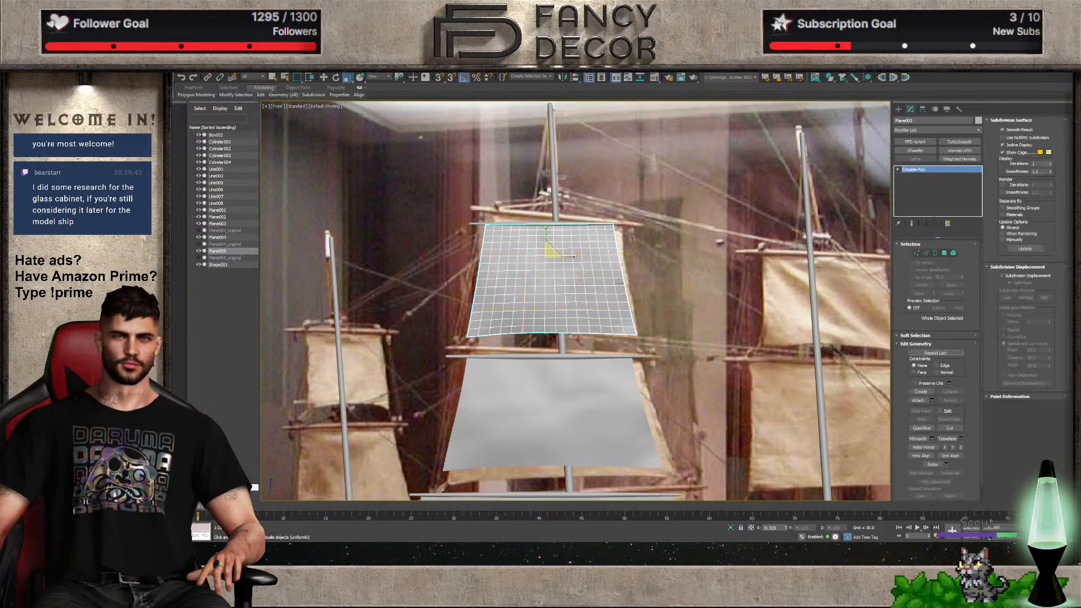
{"action": "middle_click_drag", "start_coordinate": [617, 283], "coordinate": [592, 338], "text": "alt"}
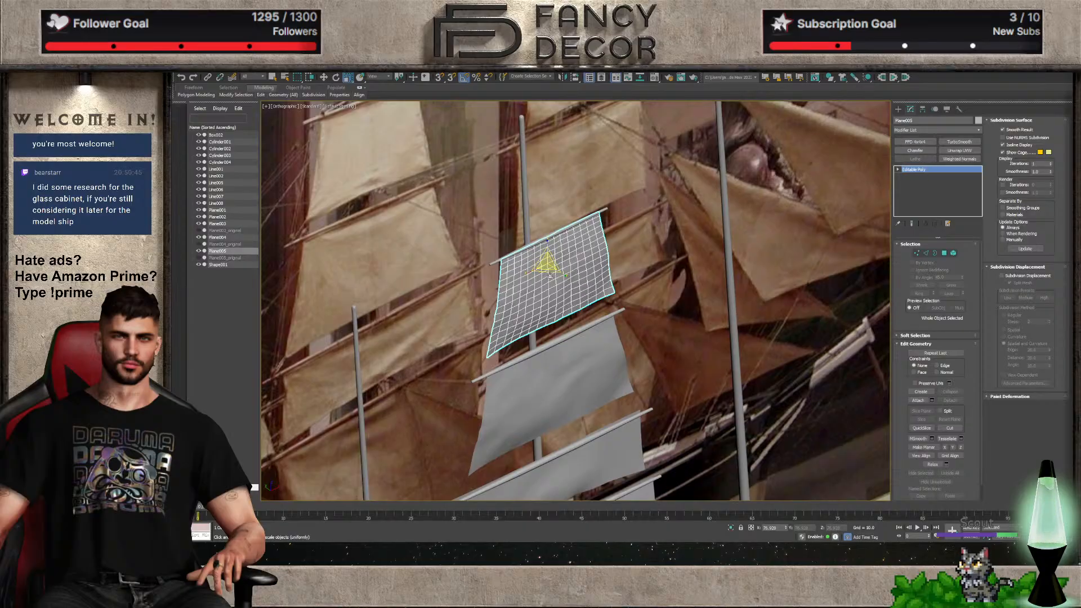
{"action": "scroll", "coordinate": [550, 276], "scroll_direction": "up", "scroll_amount": 2}
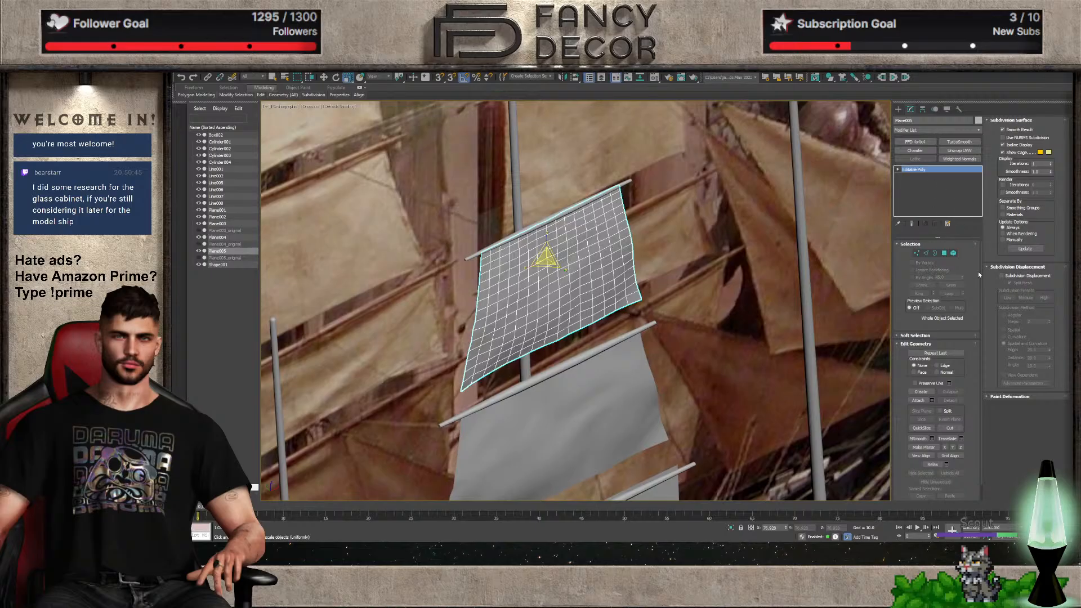
{"action": "middle_click_drag", "start_coordinate": [638, 290], "coordinate": [590, 308], "text": "alt"}
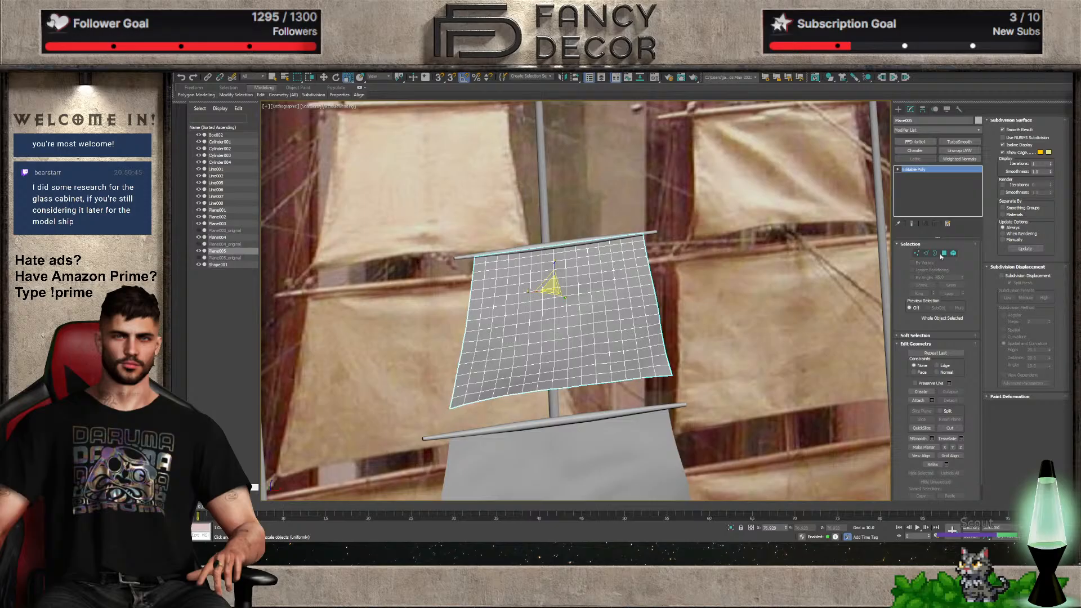
{"action": "left_click", "coordinate": [917, 253]}
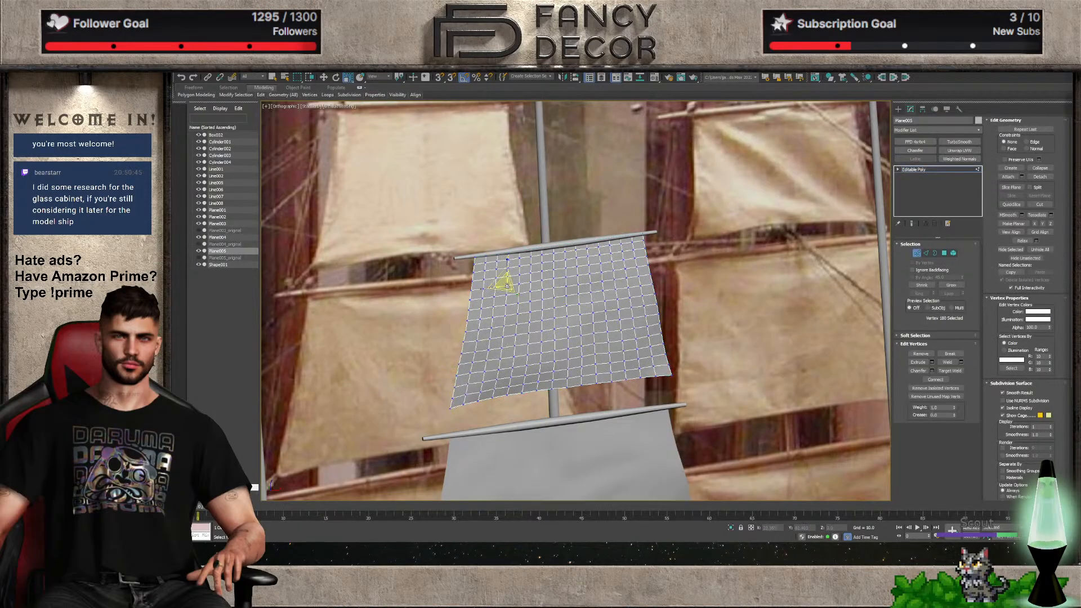
{"action": "left_click", "coordinate": [519, 294], "text": "ctrl"}
{"action": "left_click", "coordinate": [530, 302], "text": "ctrl"}
{"action": "left_click", "coordinate": [544, 311], "text": "ctrl"}
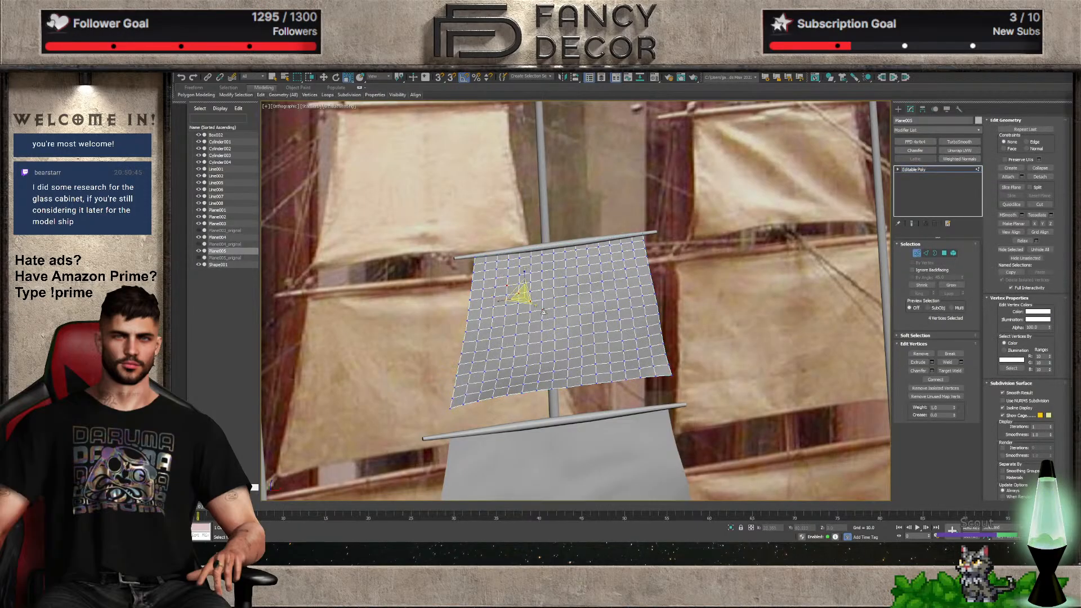
{"action": "left_click", "coordinate": [555, 321], "text": "ctrl"}
{"action": "left_click", "coordinate": [568, 328], "text": "ctrl"}
{"action": "left_click", "coordinate": [580, 336], "text": "ctrl"}
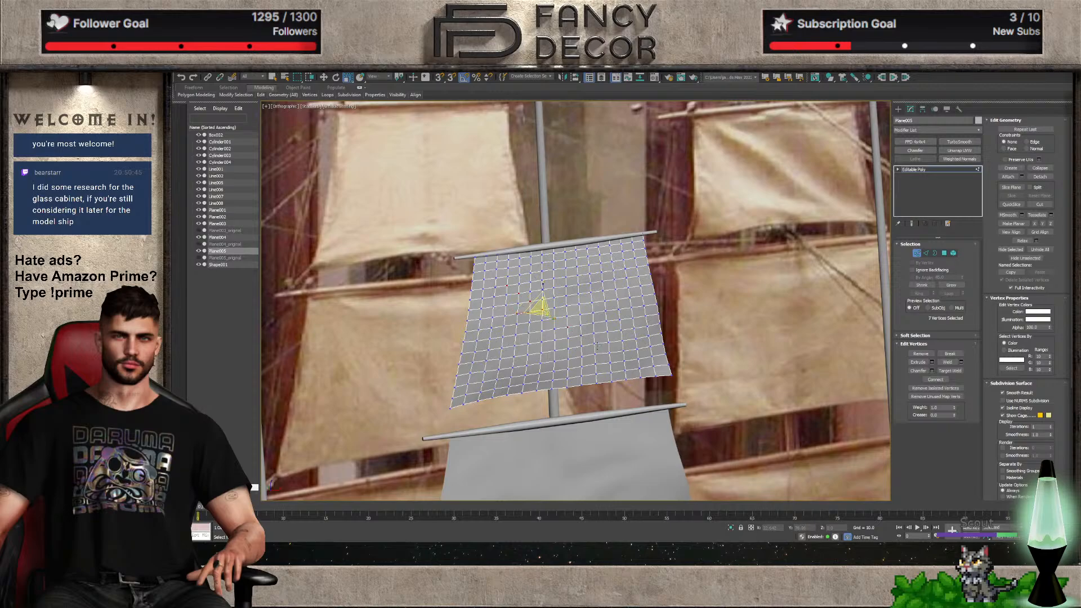
{"action": "left_click", "coordinate": [594, 344], "text": "ctrl"}
{"action": "left_click", "coordinate": [608, 352], "text": "ctrl"}
{"action": "left_click", "coordinate": [620, 360], "text": "ctrl"}
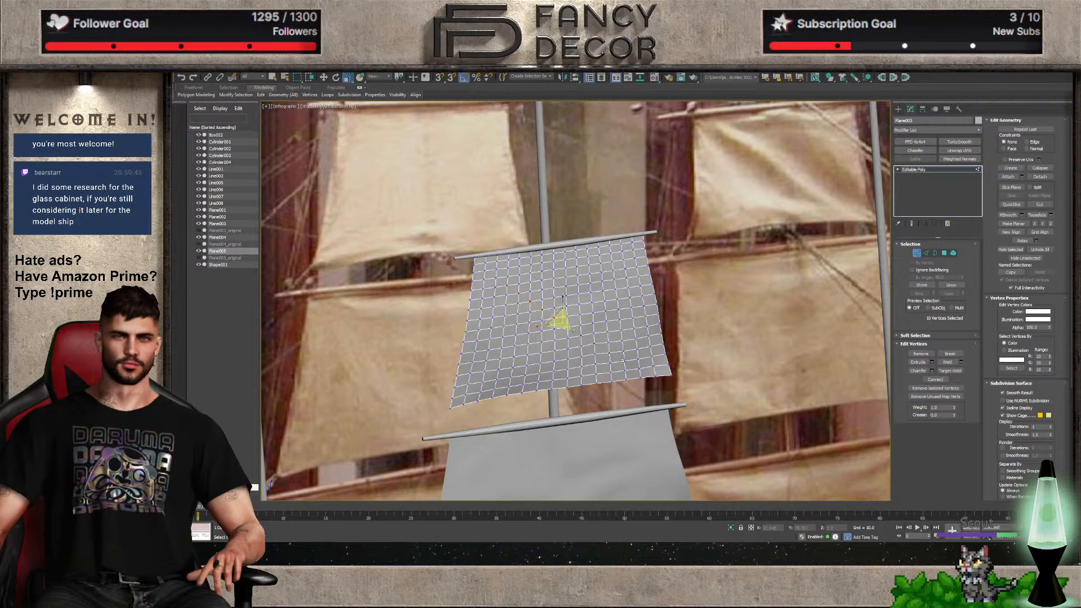
Select a diagonal line of vertices across the fourth sail, from the lower right corner to the upper left
{"action": "left_click", "coordinate": [653, 367]}
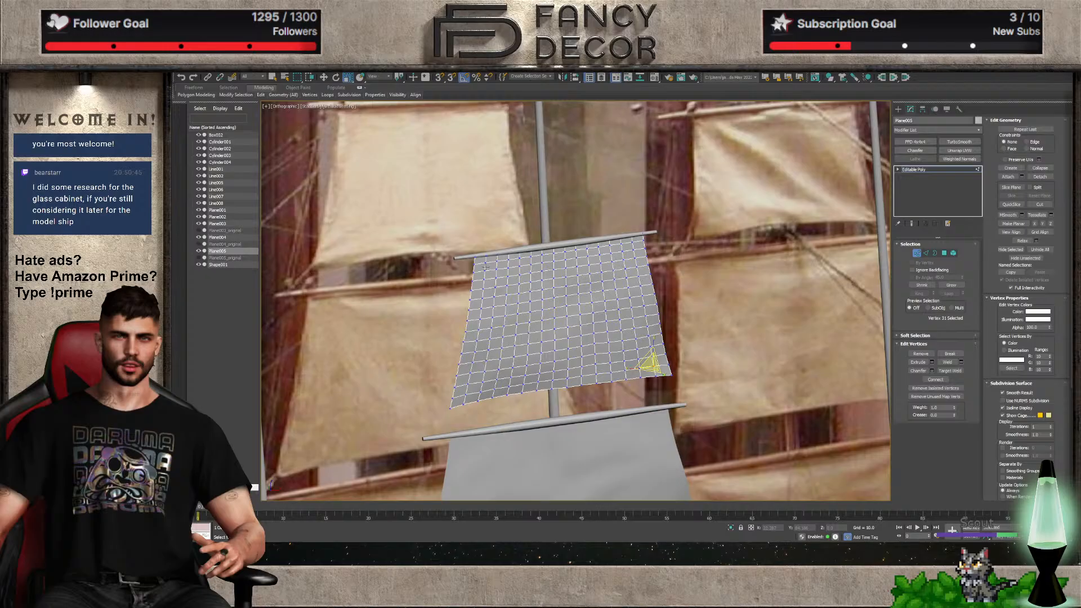
{"action": "left_click", "coordinate": [636, 363], "text": "ctrl"}
{"action": "left_click", "coordinate": [621, 360], "text": "ctrl"}
{"action": "left_click", "coordinate": [608, 352], "text": "ctrl"}
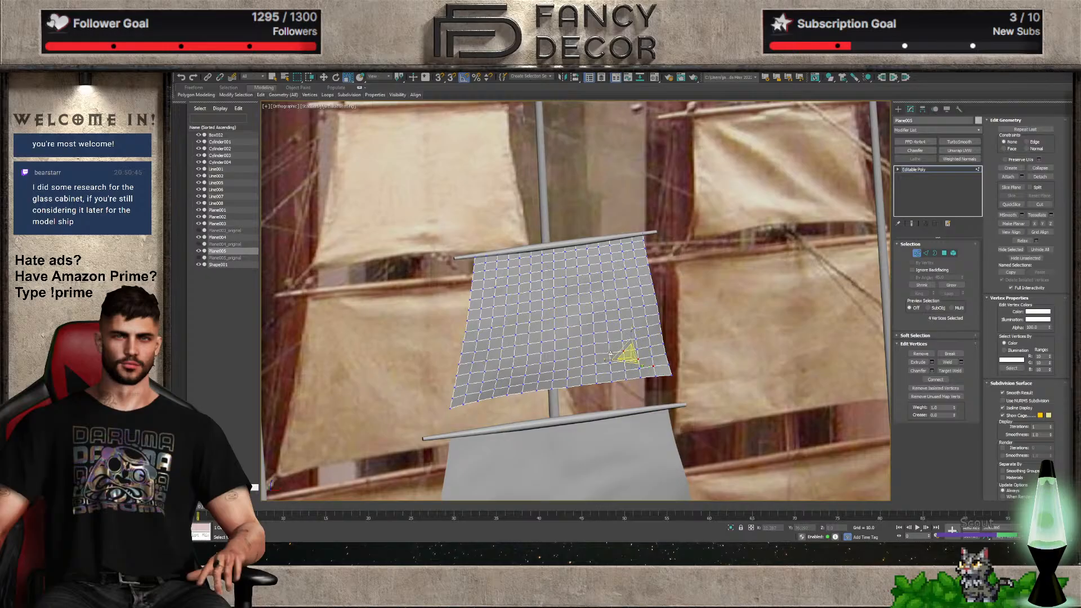
{"action": "left_click", "coordinate": [593, 345], "text": "ctrl"}
{"action": "left_click", "coordinate": [579, 334], "text": "ctrl"}
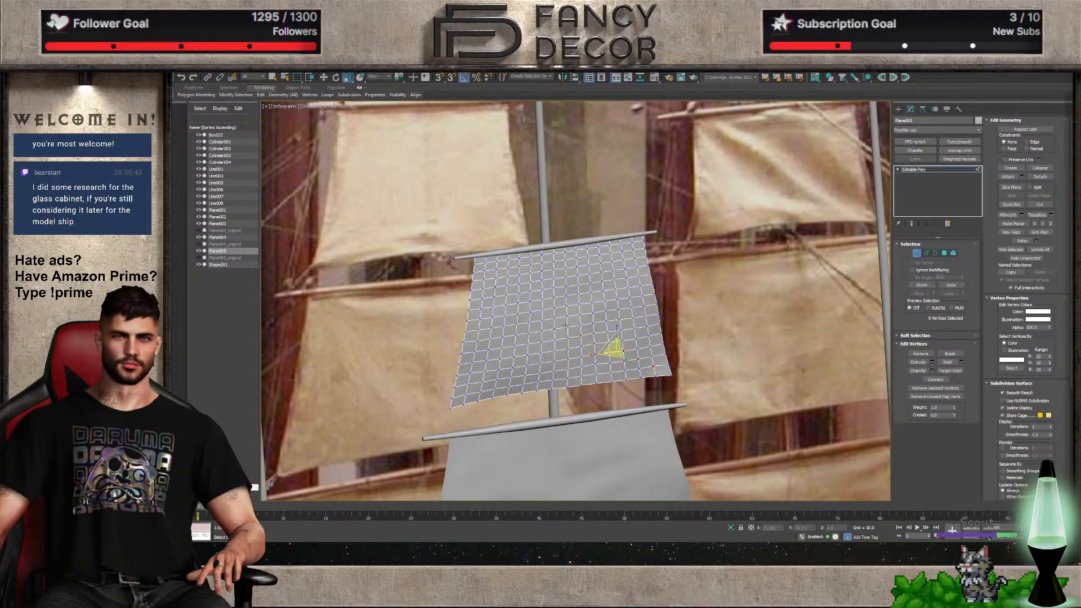
{"action": "left_click", "coordinate": [565, 326], "text": "ctrl"}
{"action": "left_click", "coordinate": [544, 321], "text": "ctrl"}
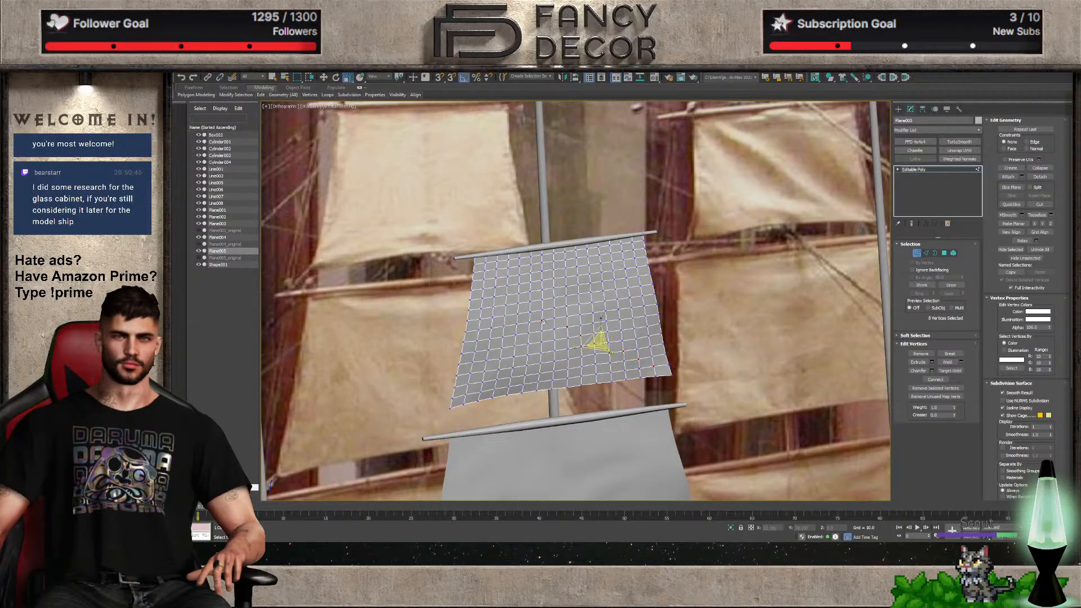
{"action": "left_click", "coordinate": [517, 304], "text": "ctrl"}
{"action": "left_click", "coordinate": [506, 294], "text": "ctrl"}
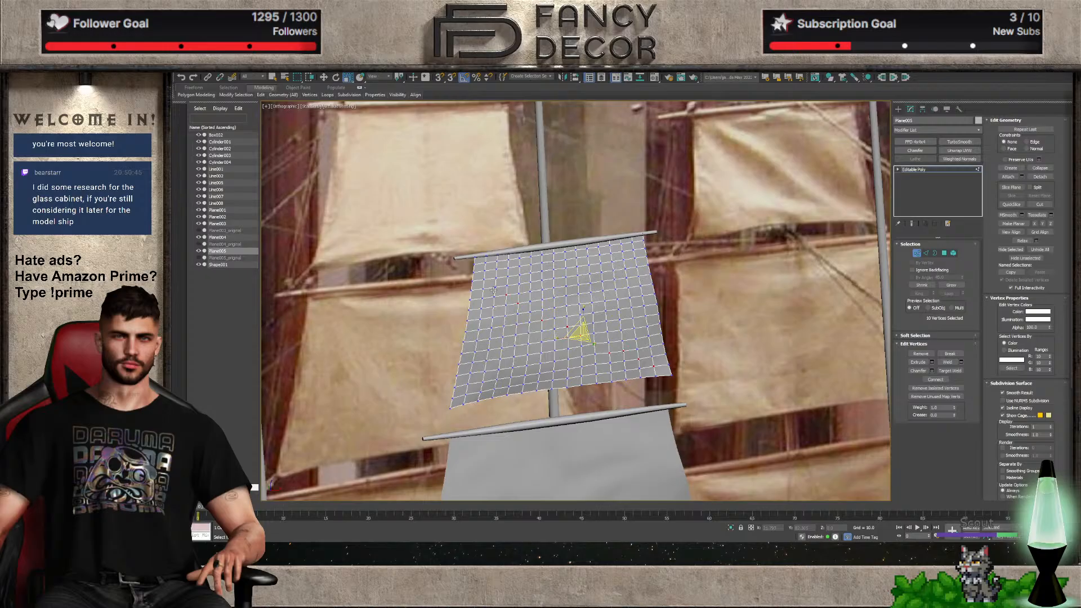
{"action": "left_click", "coordinate": [495, 288], "text": "ctrl"}
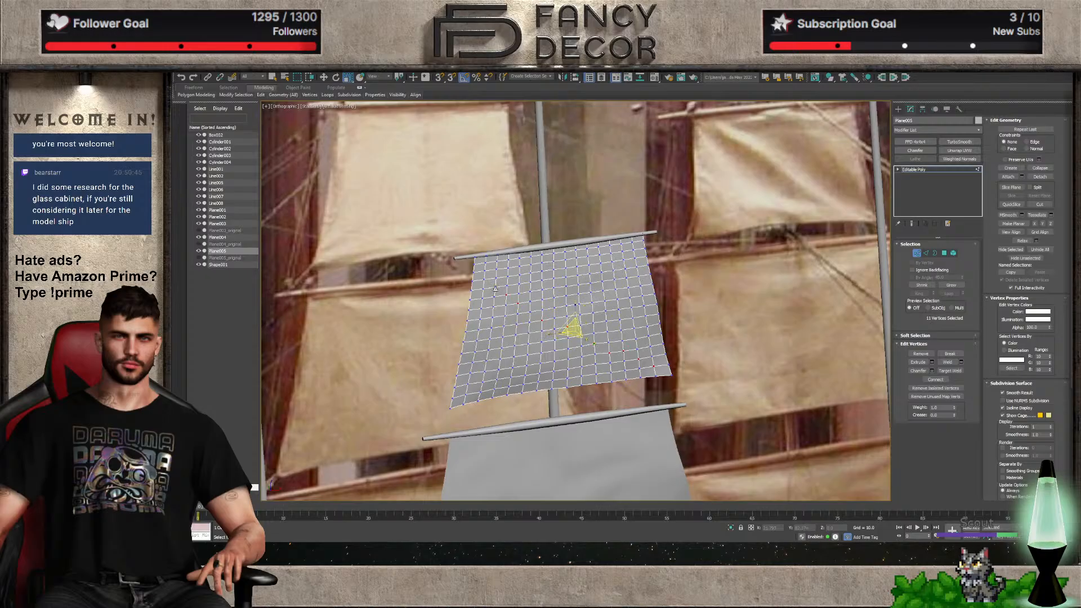
{"action": "left_click", "coordinate": [636, 358], "text": "alt"}
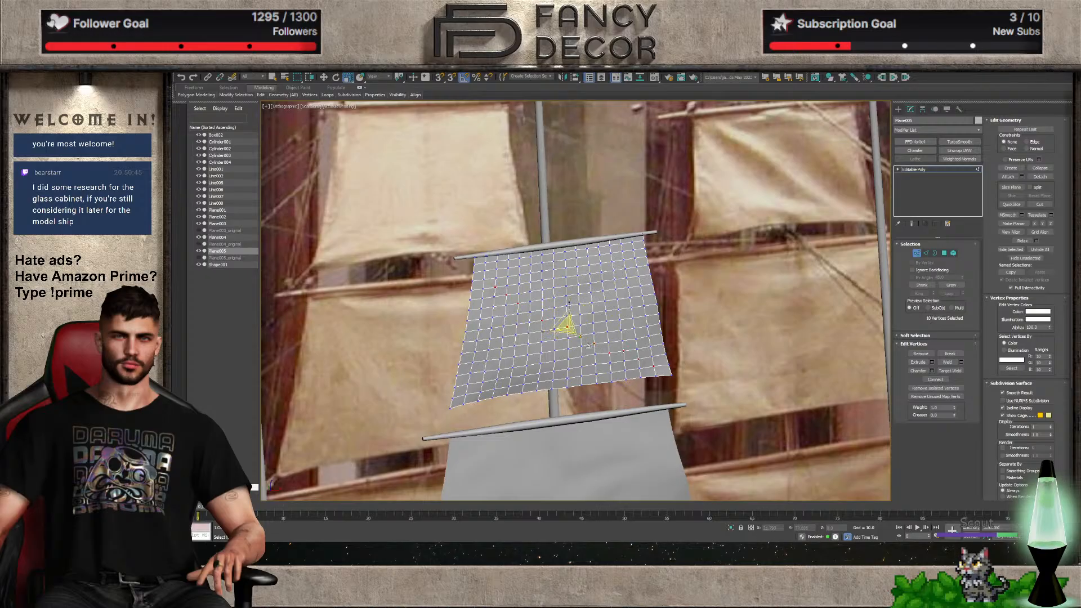
Enable soft selection for the diagonal vertices and reduce its falloff to about 0.8
{"action": "left_click", "coordinate": [914, 335]}
{"action": "left_click", "coordinate": [912, 335]}
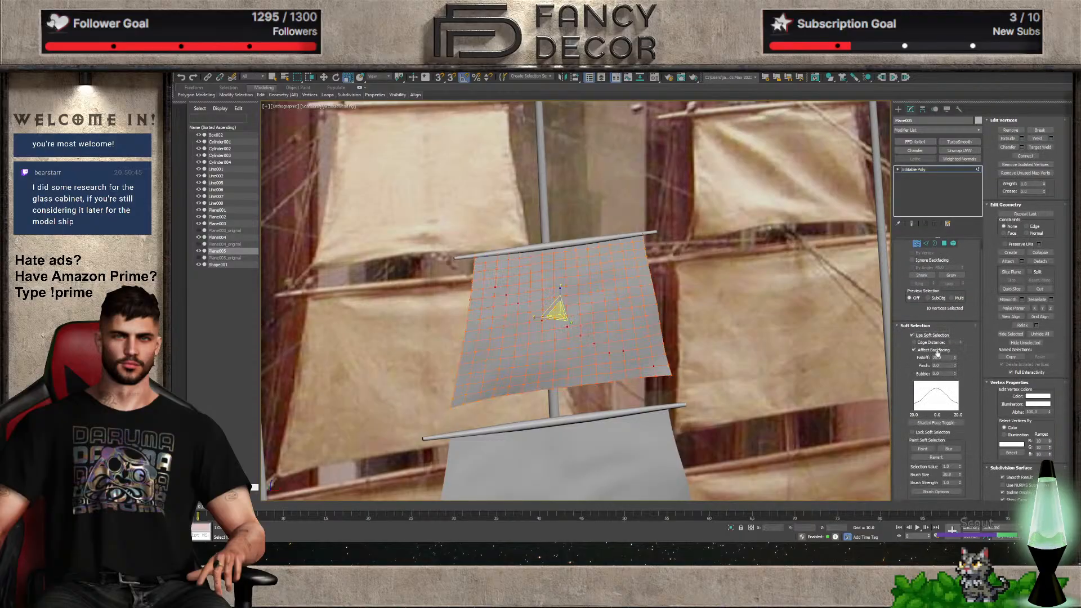
{"action": "left_click_drag", "start_coordinate": [955, 361], "coordinate": [962, 395]}
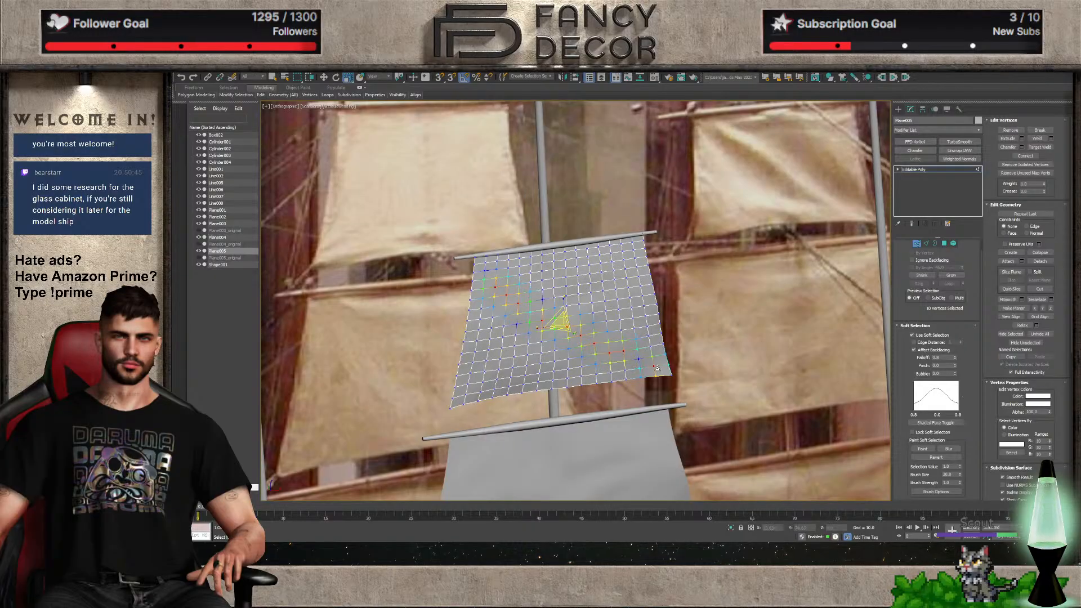
Add neighbouring vertices along the diagonal to the selection to close the gaps in the fold line
{"action": "key", "text": "w"}
{"action": "middle_click_drag", "start_coordinate": [657, 368], "coordinate": [505, 309], "text": "alt"}
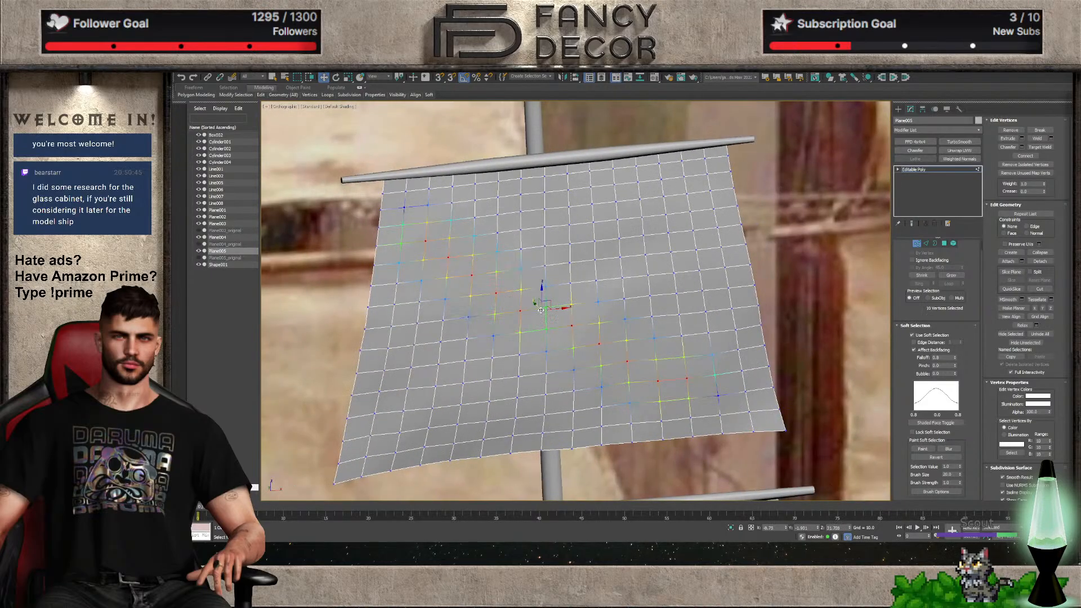
{"action": "left_click", "coordinate": [546, 310], "text": "ctrl"}
{"action": "left_click", "coordinate": [505, 288], "text": "ctrl"}
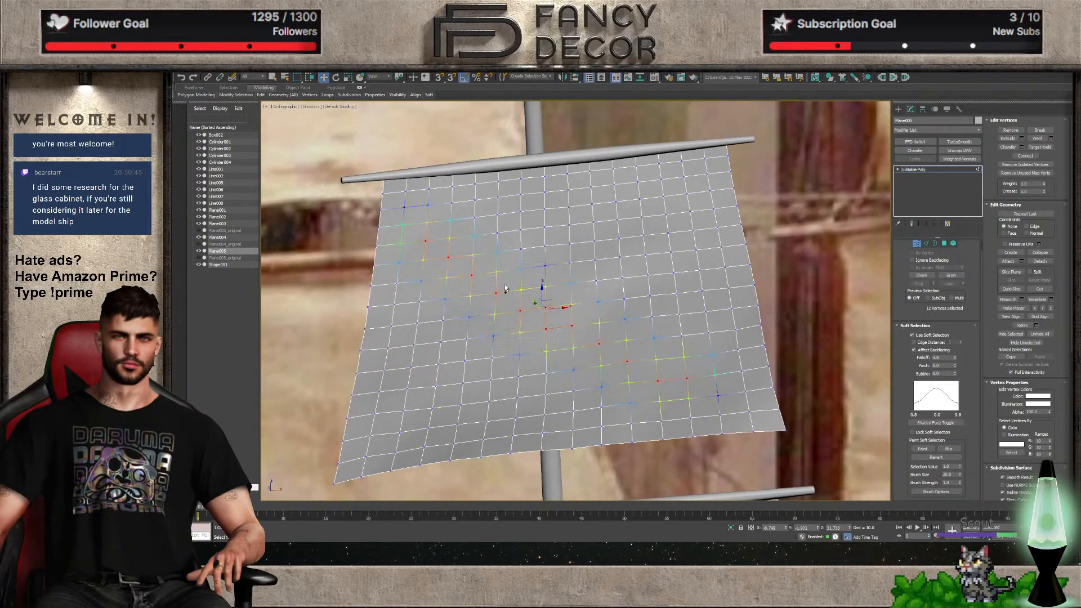
{"action": "left_click", "coordinate": [470, 260], "text": "ctrl"}
{"action": "middle_click_drag", "start_coordinate": [619, 360], "coordinate": [655, 351], "text": "alt"}
{"action": "left_click", "coordinate": [651, 345], "text": "ctrl"}
Try moving the diagonal vertices out of the sail's surface, undo the move and test a falloff of about 1
{"action": "left_click_drag", "start_coordinate": [533, 300], "coordinate": [532, 329]}
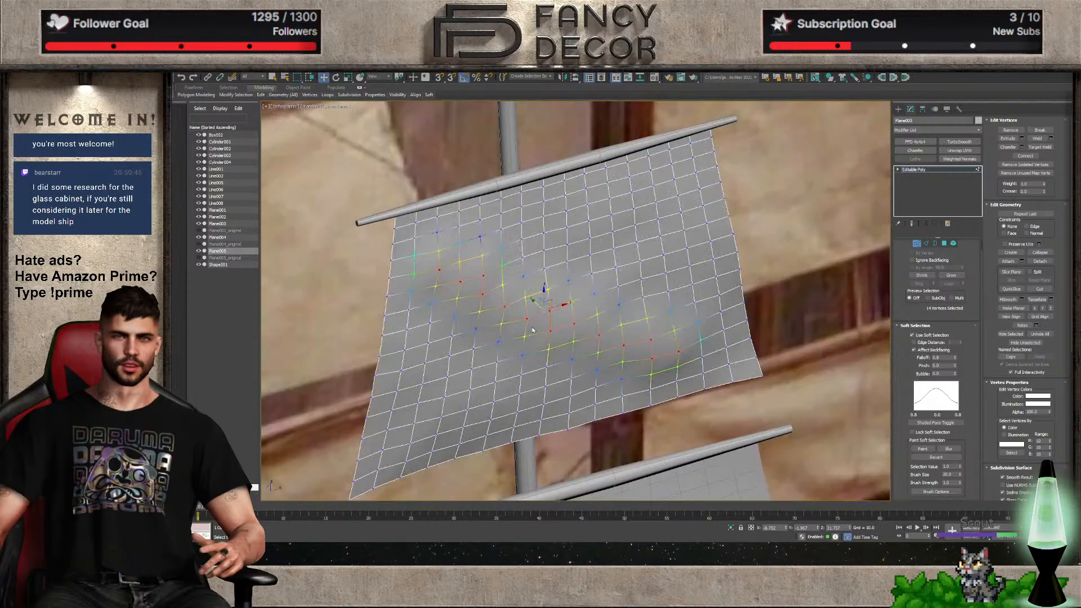
{"action": "left_click_drag", "start_coordinate": [954, 358], "coordinate": [960, 345]}
{"action": "key", "text": "ctrl+z"}
{"action": "key", "text": "ctrl+z"}
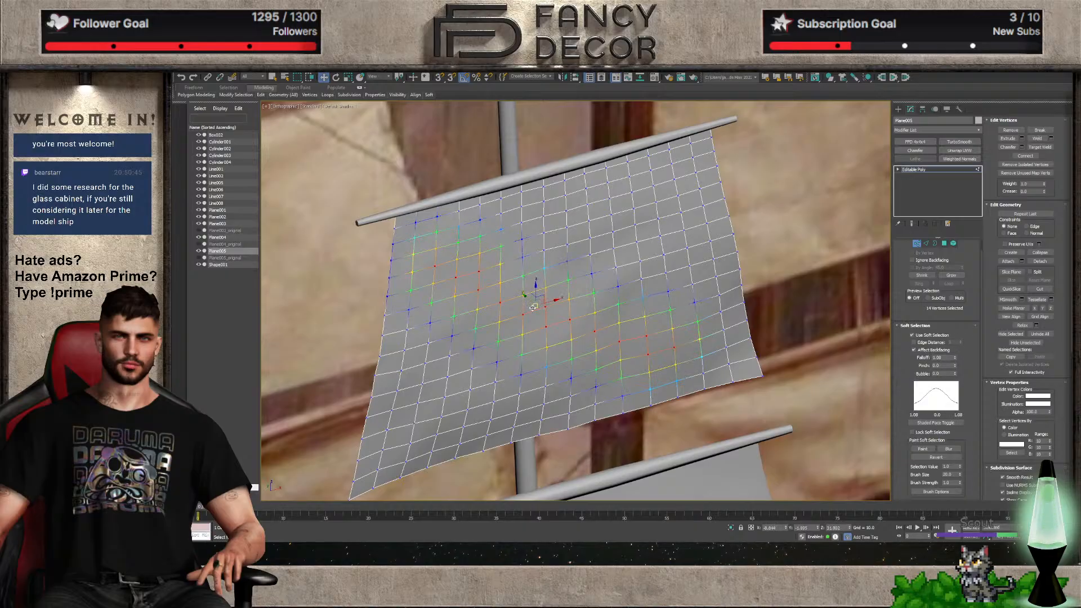
Try forming the diagonal fold again with the wider falloff, and undo both the move and the falloff change
{"action": "left_click_drag", "start_coordinate": [527, 299], "coordinate": [535, 303]}
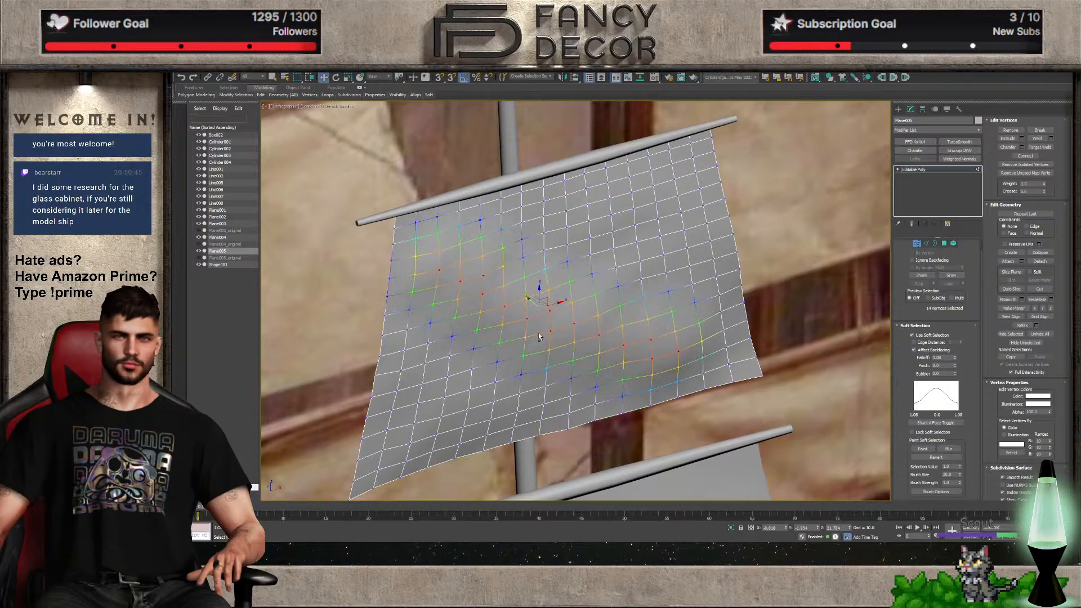
{"action": "middle_click_drag", "start_coordinate": [535, 303], "coordinate": [553, 323], "text": "alt"}
{"action": "key", "text": "ctrl+z"}
{"action": "key", "text": "ctrl+z"}
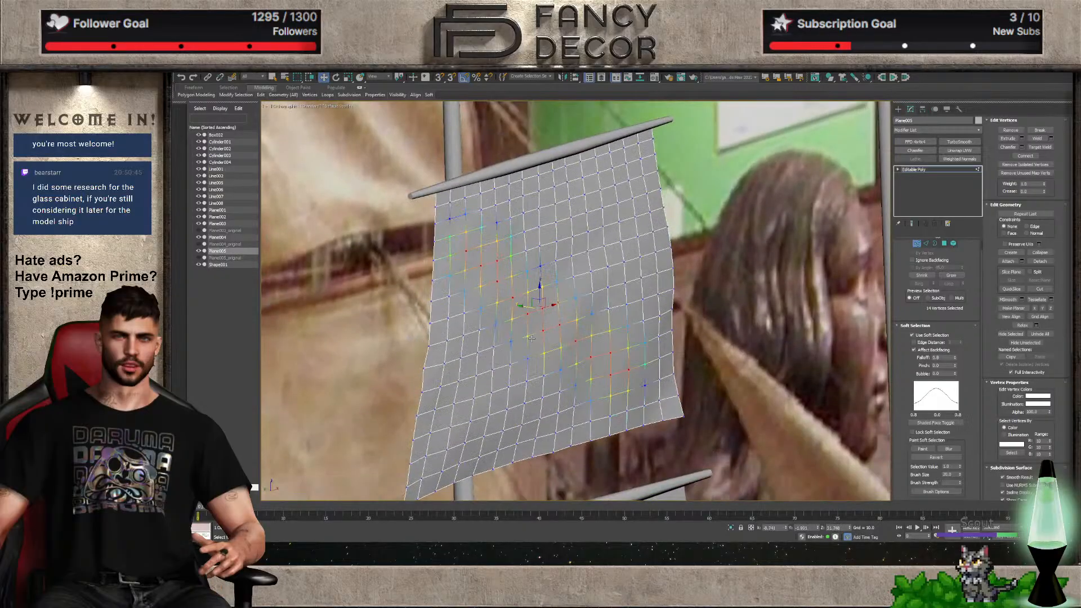
Leave vertex editing on the fourth sail and activate the deformation brush for its mesh
{"action": "left_click", "coordinate": [915, 244]}
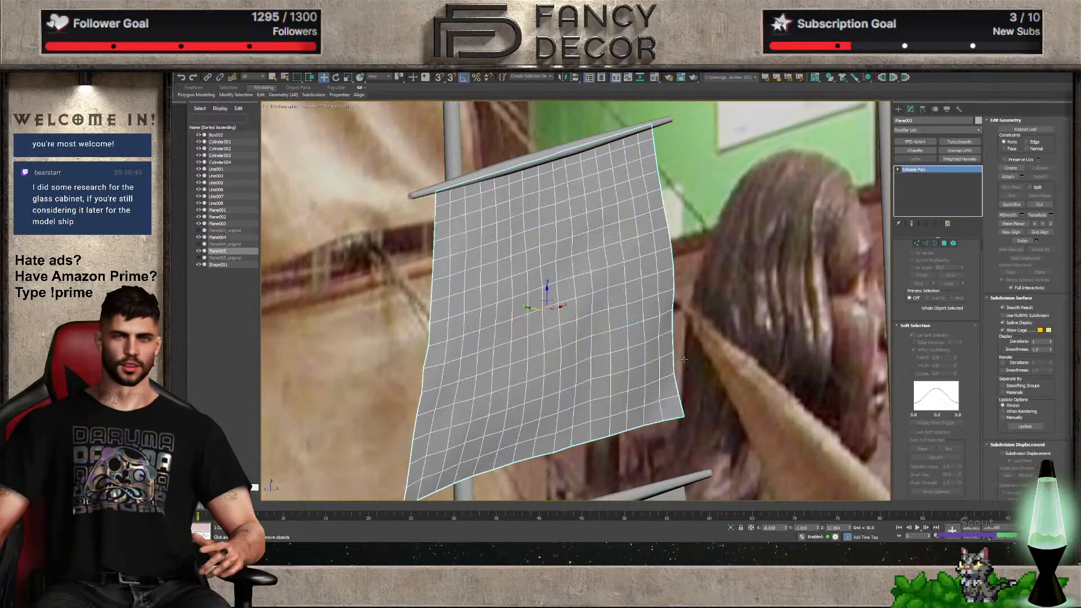
{"action": "left_click", "coordinate": [915, 245]}
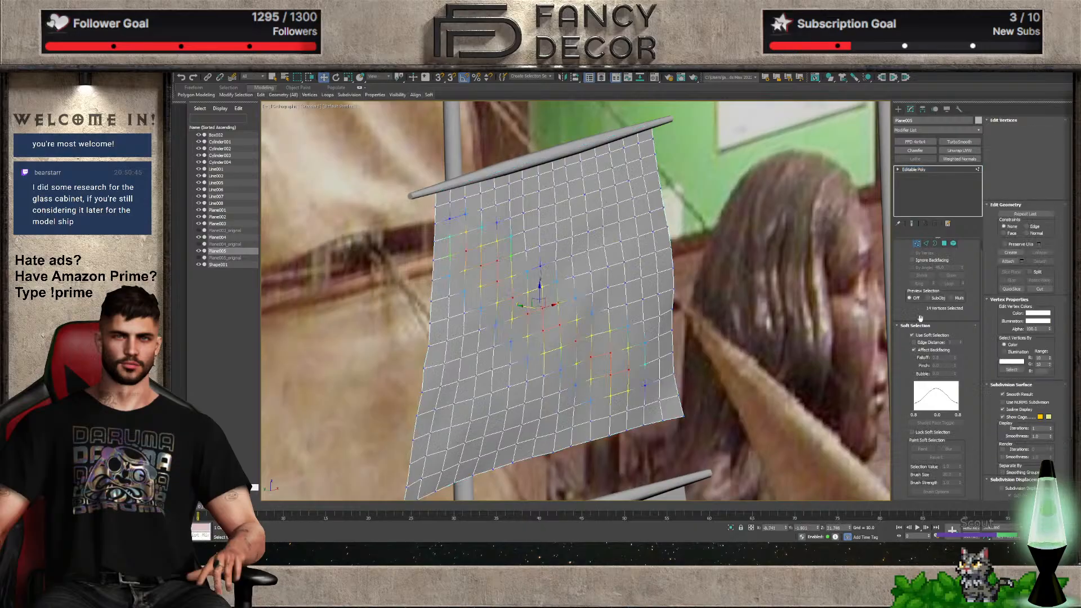
{"action": "left_click", "coordinate": [917, 245]}
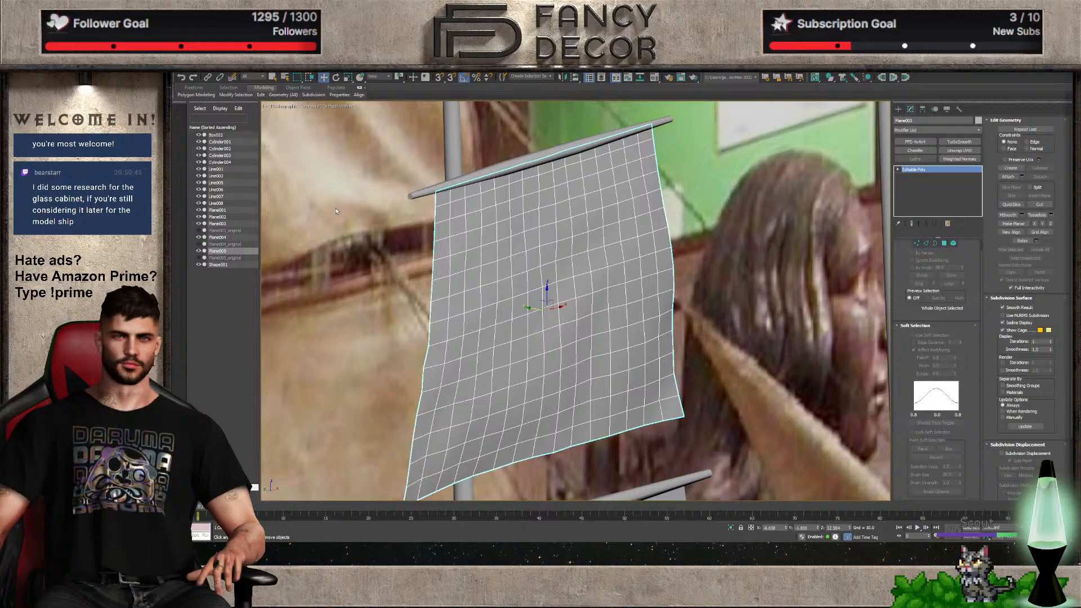
{"action": "key", "text": "d"}
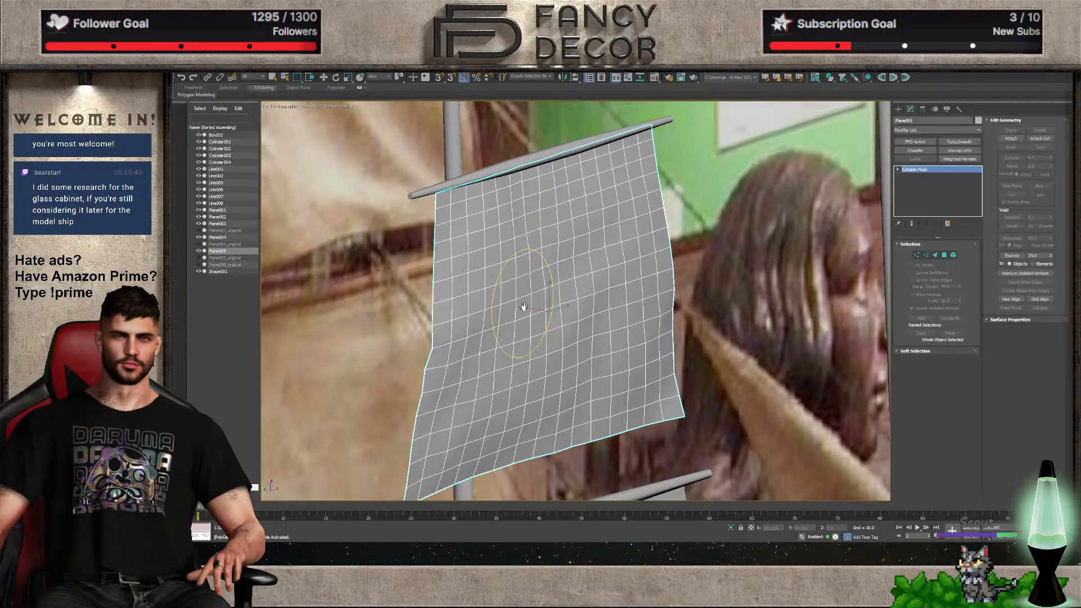
Try pulling the cloth with the brush in the sail's upper middle, and undo the stroke
{"action": "scroll", "coordinate": [544, 361], "scroll_direction": "down", "scroll_amount": 4}
{"action": "middle_click_drag", "start_coordinate": [545, 361], "coordinate": [491, 326], "text": "alt"}
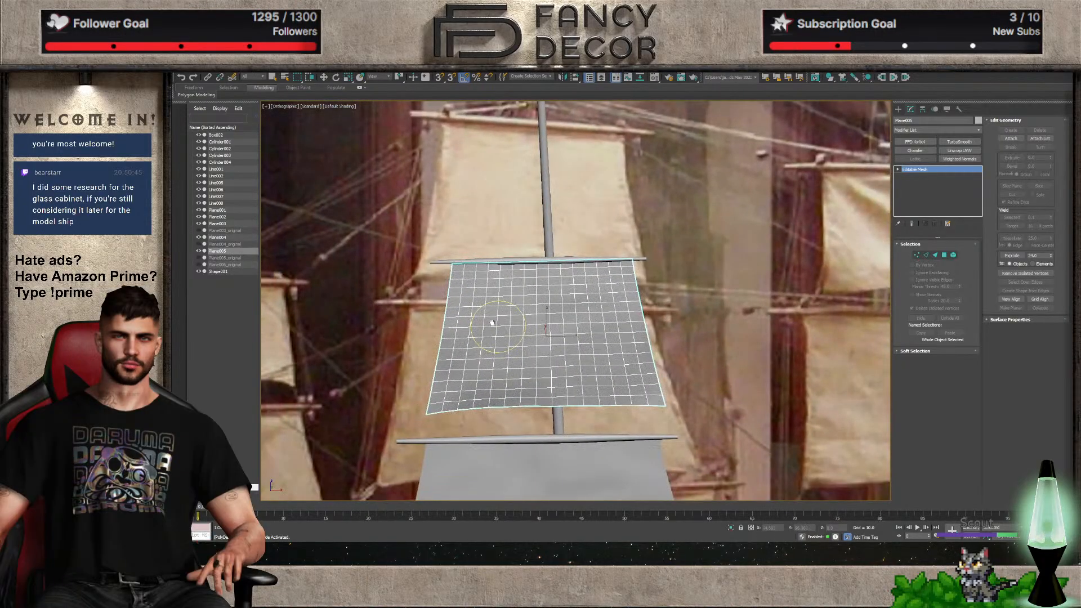
{"action": "middle_click_drag", "start_coordinate": [523, 366], "coordinate": [561, 376], "text": "alt"}
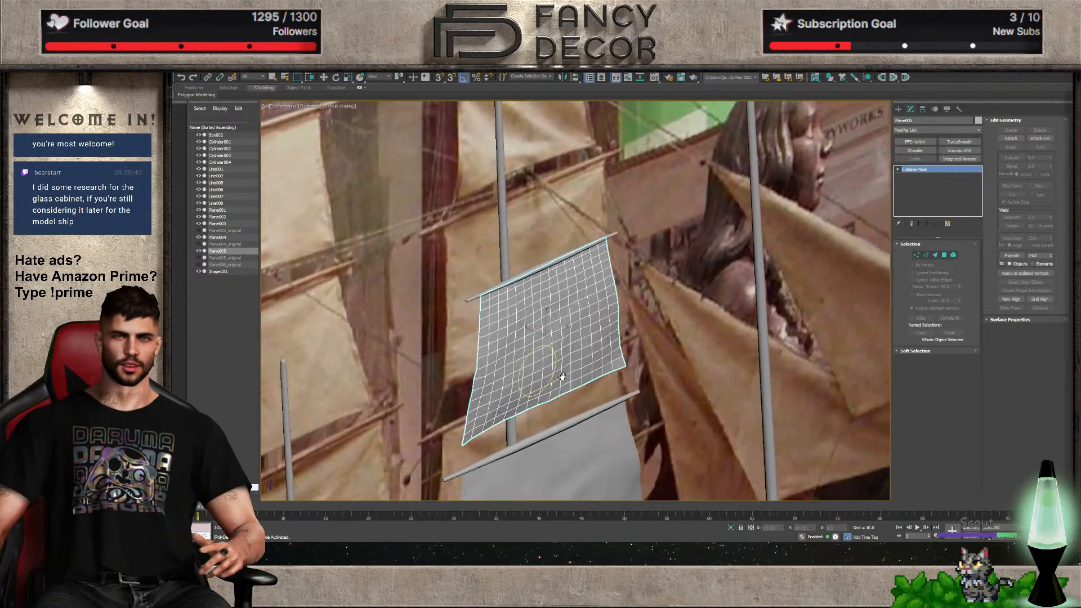
{"action": "scroll", "coordinate": [561, 376], "scroll_direction": "up", "scroll_amount": 4}
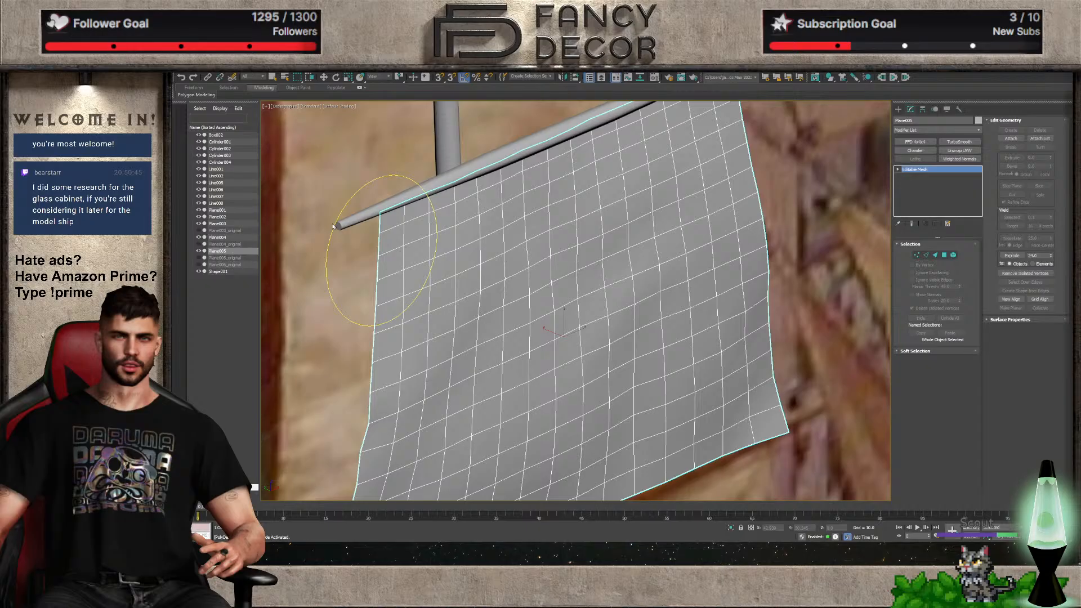
{"action": "mouse_move", "coordinate": [598, 309]}
{"action": "left_mouse_down"}
{"action": "mouse_move", "coordinate": [555, 299]}
{"action": "mouse_move", "coordinate": [569, 299]}
{"action": "mouse_move", "coordinate": [540, 309]}
{"action": "mouse_move", "coordinate": [550, 328]}
{"action": "mouse_move", "coordinate": [564, 270]}
{"action": "mouse_move", "coordinate": [582, 369]}
{"action": "mouse_move", "coordinate": [540, 280]}
{"action": "mouse_move", "coordinate": [579, 313]}
{"action": "left_mouse_up"}
{"action": "key", "text": "shift+z"}
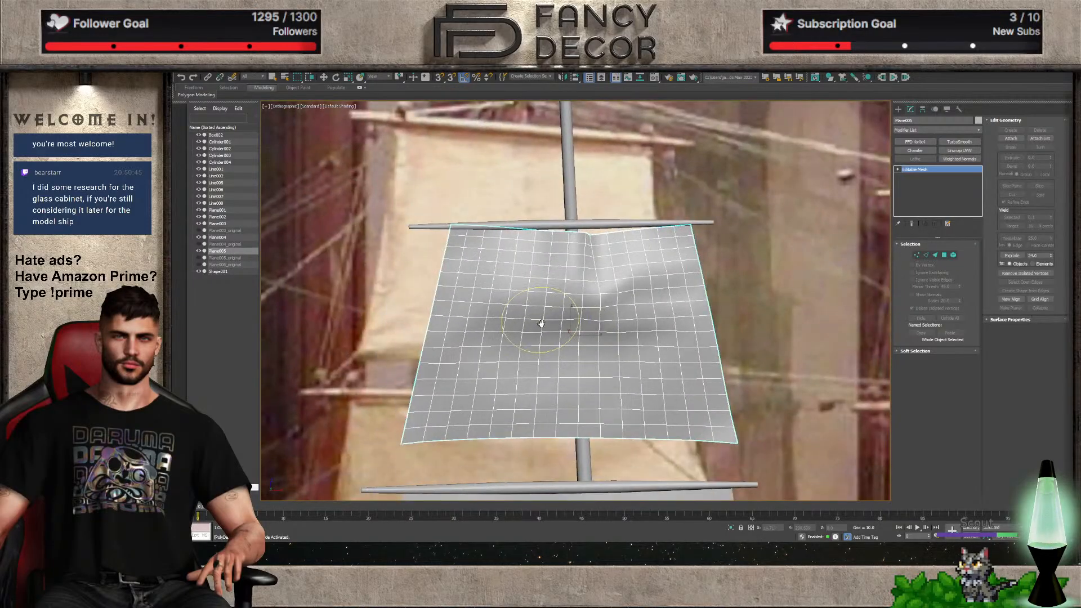
{"action": "key", "text": "ctrl+z"}
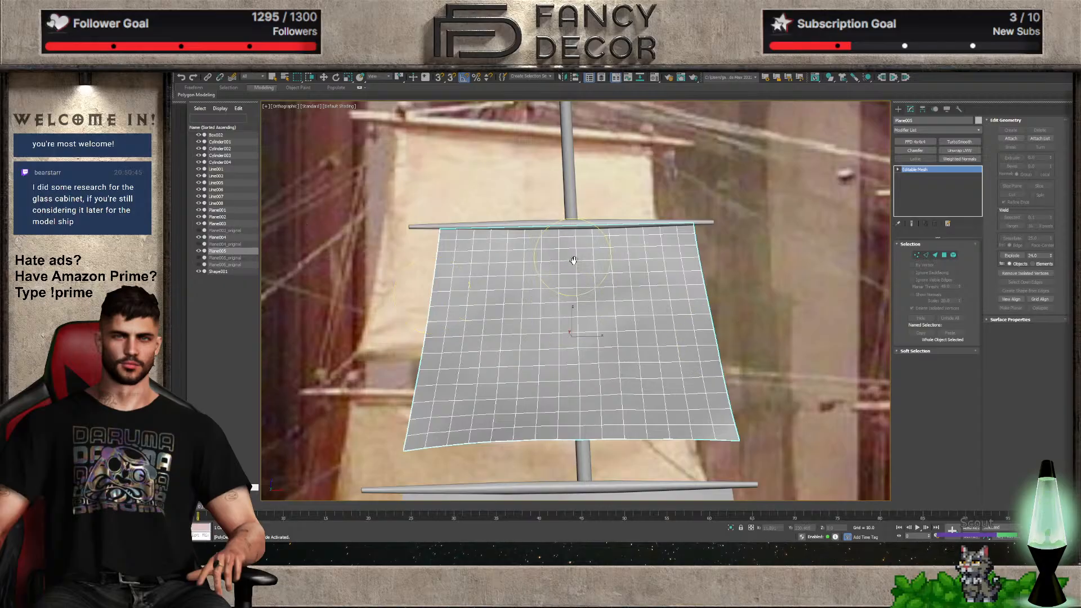
Try brushing a vertical crease down the middle of the sail from below the yard, and undo the strokes
{"action": "mouse_move", "coordinate": [569, 256]}
{"action": "left_mouse_down"}
{"action": "mouse_move", "coordinate": [583, 264]}
{"action": "mouse_move", "coordinate": [568, 294]}
{"action": "left_mouse_up"}
{"action": "key", "text": "ctrl+z"}
{"action": "scroll", "coordinate": [667, 348], "scroll_direction": "down", "scroll_amount": 5}
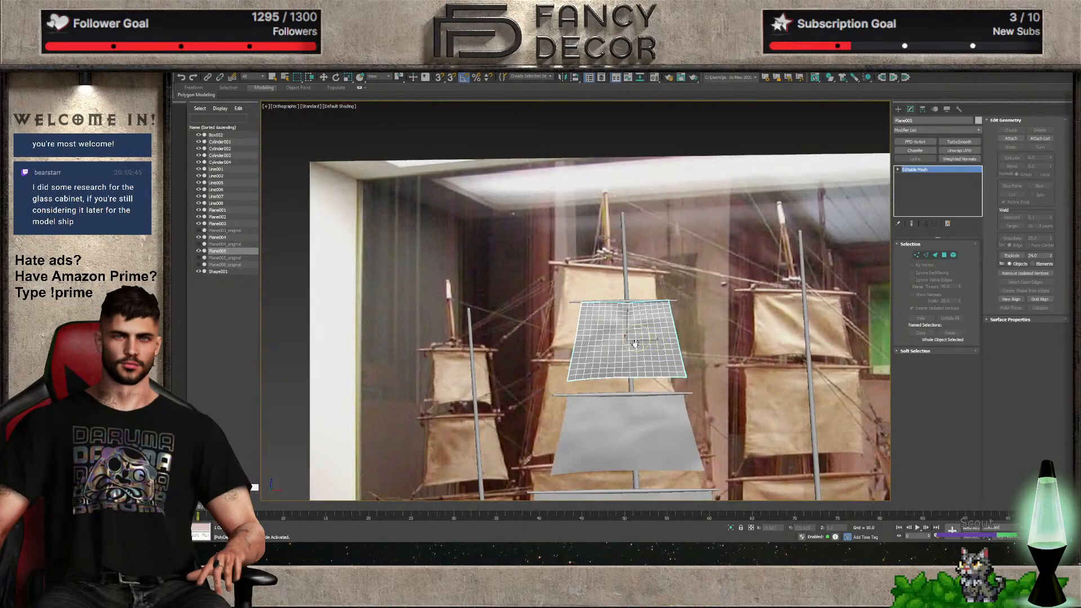
{"action": "scroll", "coordinate": [626, 355], "scroll_direction": "up", "scroll_amount": 4}
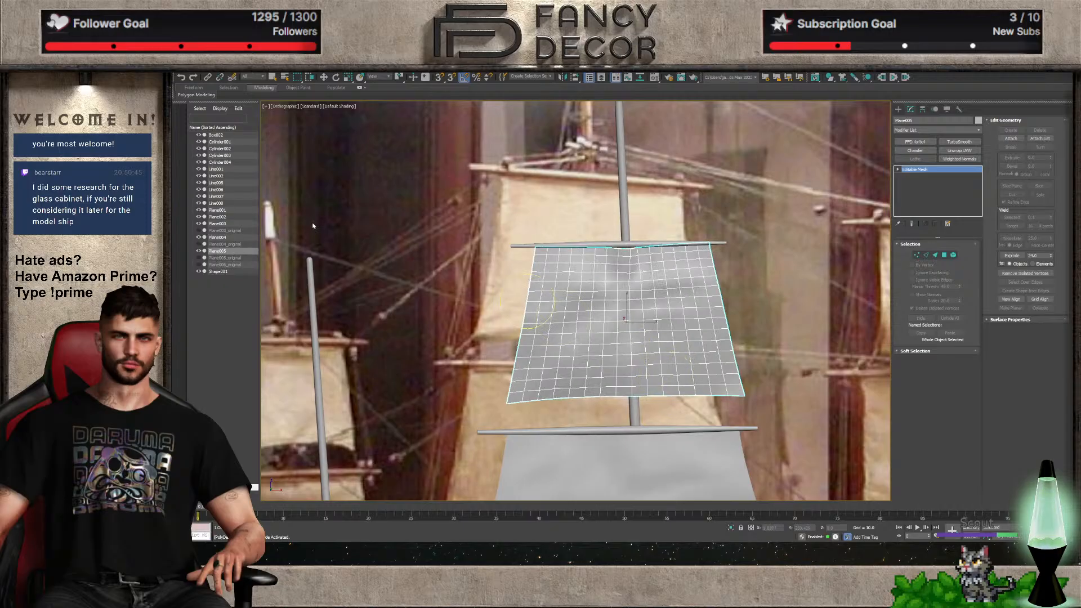
{"action": "left_click_drag", "start_coordinate": [623, 357], "coordinate": [627, 362]}
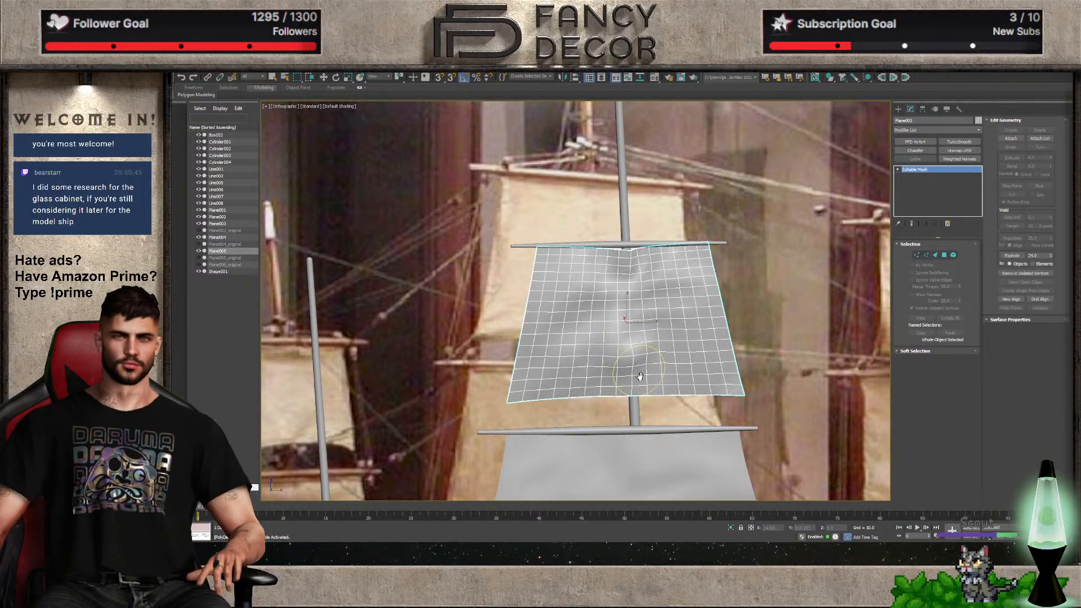
{"action": "scroll", "coordinate": [661, 378], "scroll_direction": "down", "scroll_amount": 1}
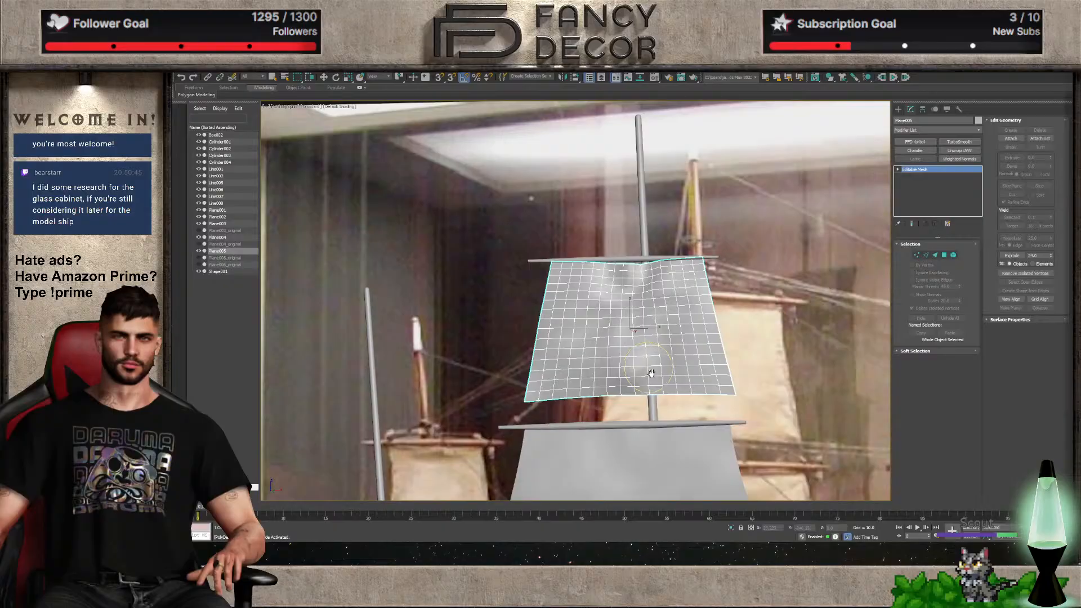
{"action": "key", "text": "ctrl+z"}
{"action": "key", "text": "ctrl+z"}
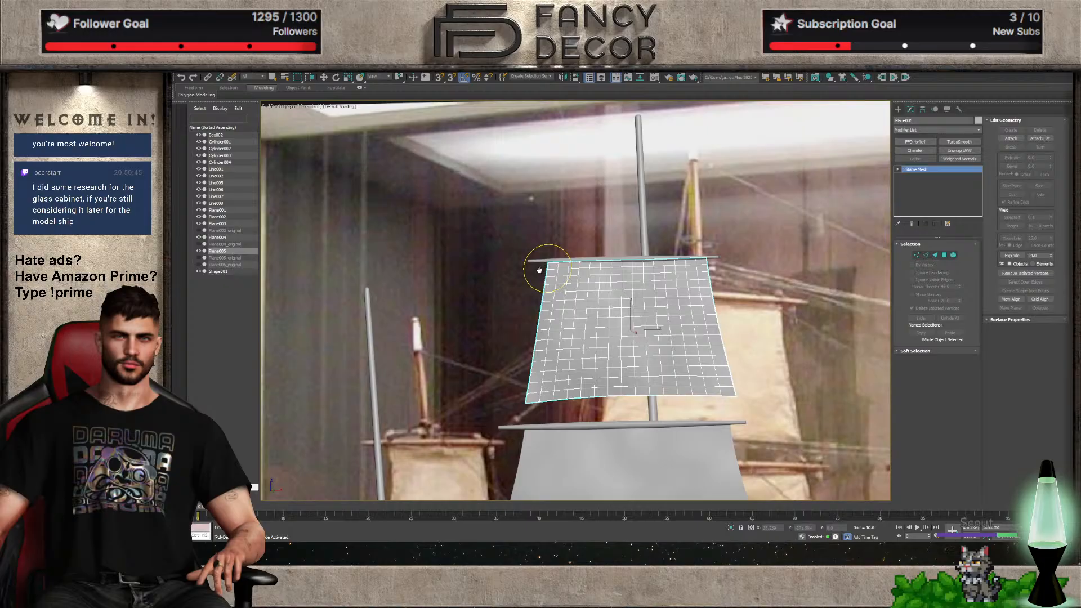
{"action": "left_click_drag", "start_coordinate": [631, 305], "coordinate": [636, 376]}
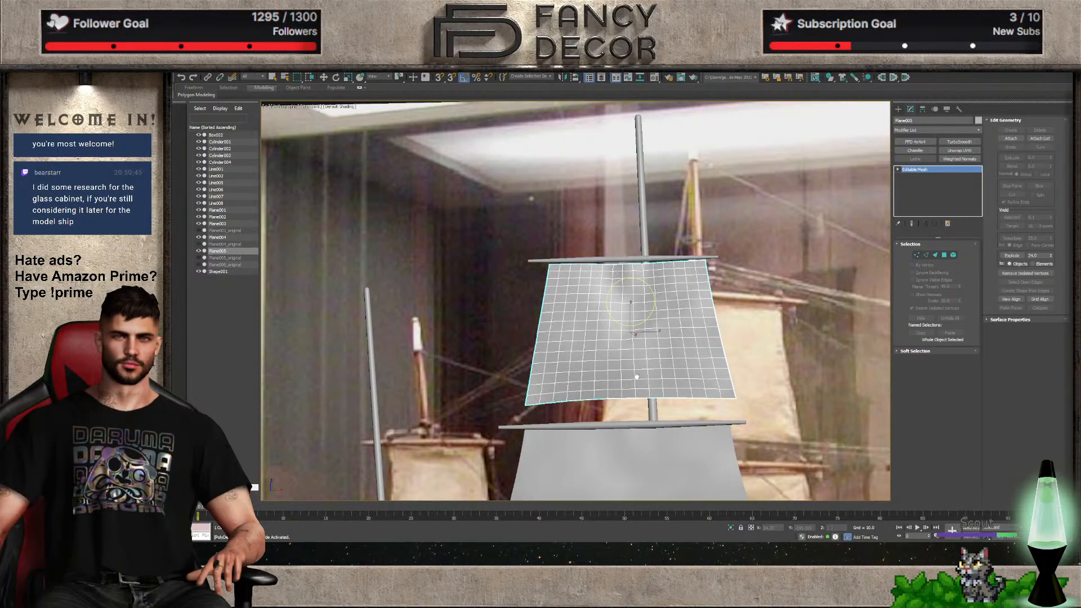
{"action": "key", "text": "ctrl+z"}
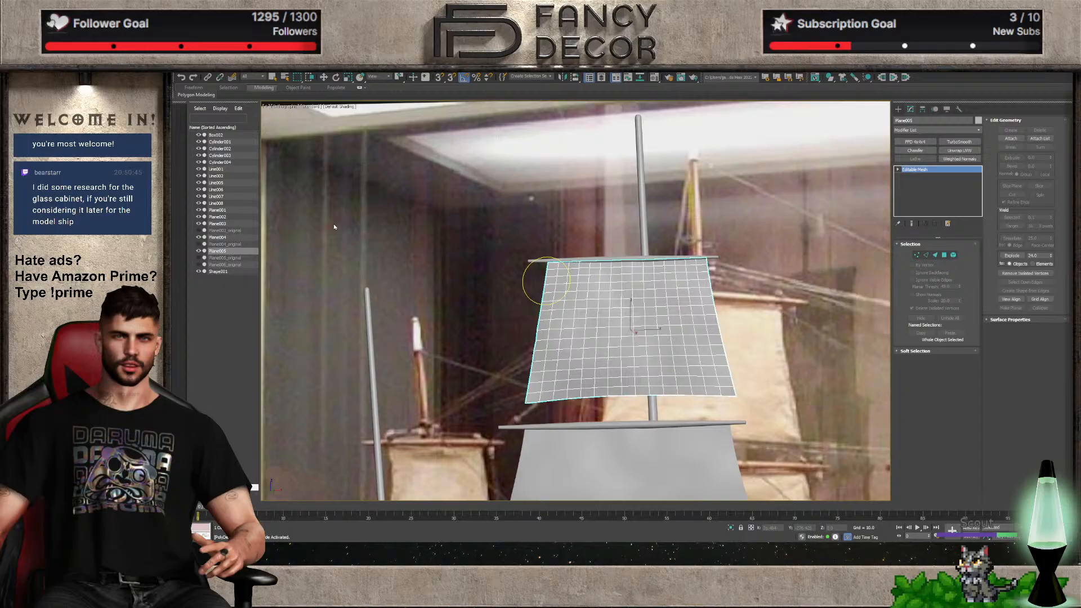
Try short brush strokes on the sail's upper middle from an angled and a frontal view, and undo the last one
{"action": "scroll", "coordinate": [567, 358], "scroll_direction": "up", "scroll_amount": 4}
{"action": "middle_click_drag", "start_coordinate": [593, 371], "coordinate": [668, 357], "text": "alt"}
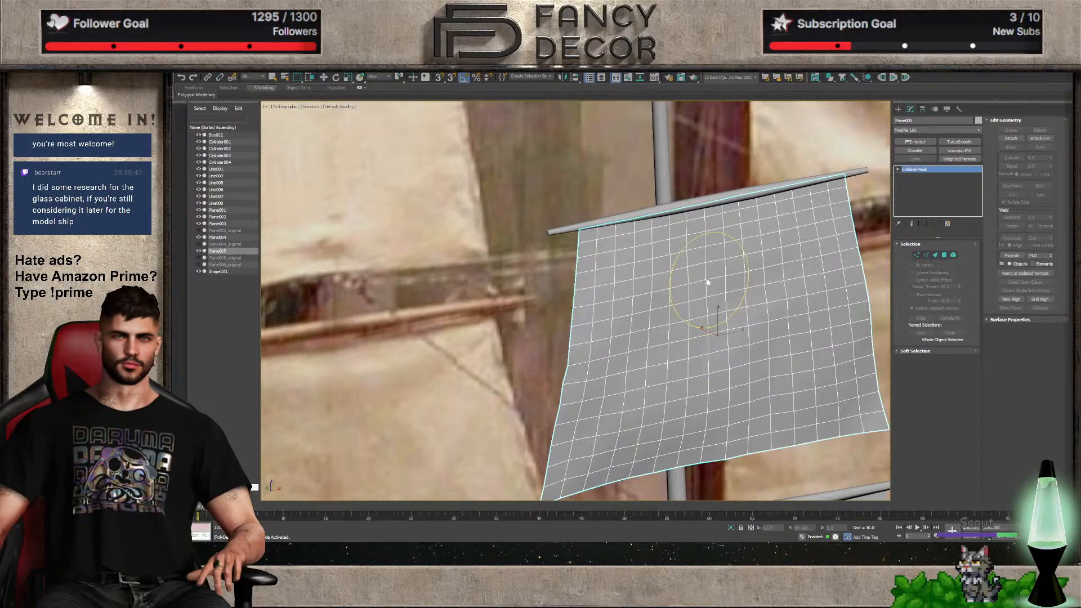
{"action": "mouse_move", "coordinate": [710, 282]}
{"action": "left_mouse_down"}
{"action": "mouse_move", "coordinate": [707, 342]}
{"action": "mouse_move", "coordinate": [708, 281]}
{"action": "mouse_move", "coordinate": [710, 298]}
{"action": "mouse_move", "coordinate": [732, 290]}
{"action": "mouse_move", "coordinate": [712, 272]}
{"action": "left_mouse_up"}
{"action": "middle_click_drag", "start_coordinate": [712, 272], "coordinate": [708, 306], "text": "alt"}
{"action": "mouse_move", "coordinate": [720, 287]}
{"action": "left_mouse_down"}
{"action": "mouse_move", "coordinate": [733, 253]}
{"action": "mouse_move", "coordinate": [723, 290]}
{"action": "mouse_move", "coordinate": [748, 287]}
{"action": "left_mouse_up"}
{"action": "key", "text": "ctrl+z"}
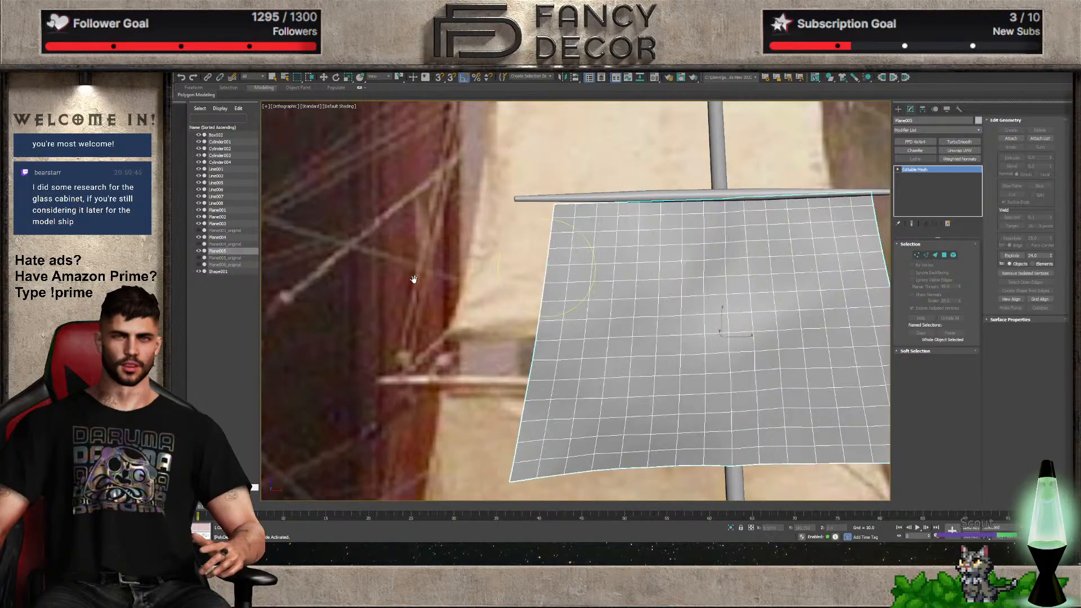
Try dragging the cloth sideways and then down near the mast below the yard, undoing each stroke
{"action": "left_click_drag", "start_coordinate": [631, 270], "coordinate": [733, 269]}
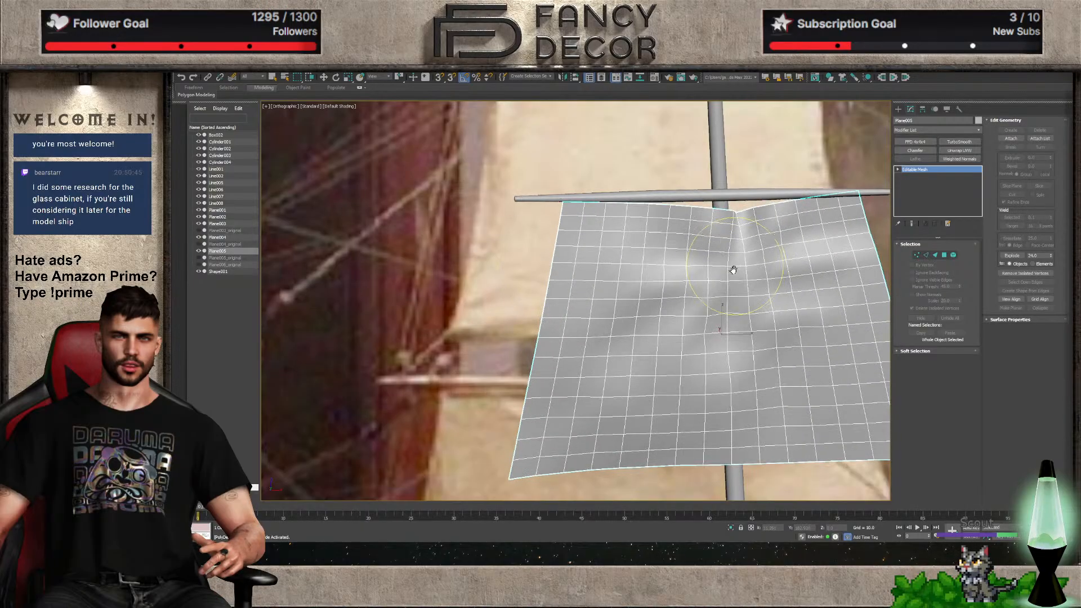
{"action": "key", "text": "ctrl+z"}
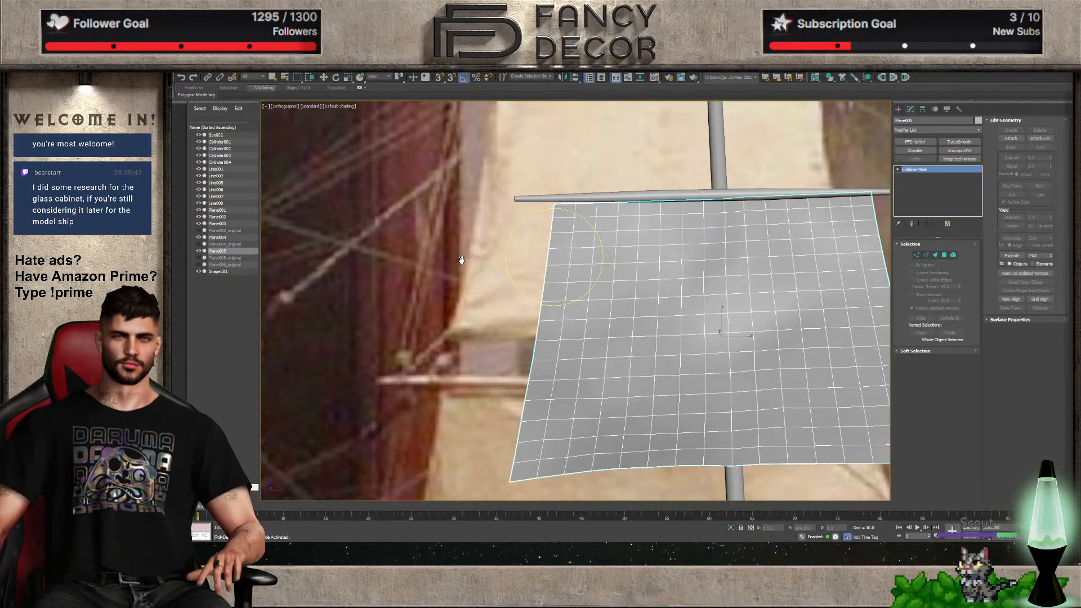
{"action": "left_click_drag", "start_coordinate": [741, 287], "coordinate": [743, 299]}
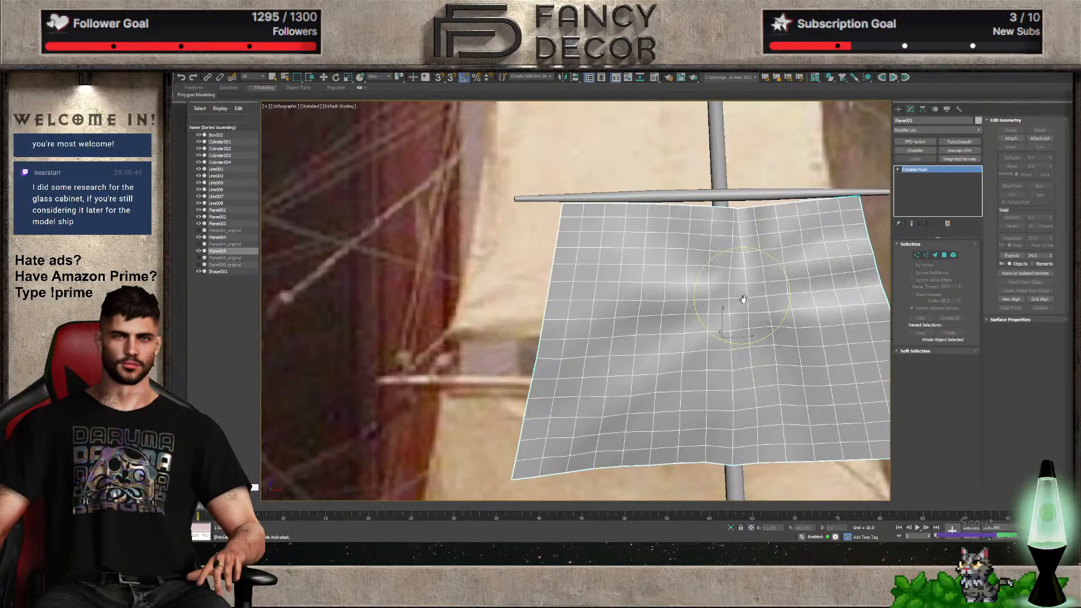
{"action": "key", "text": "ctrl+z"}
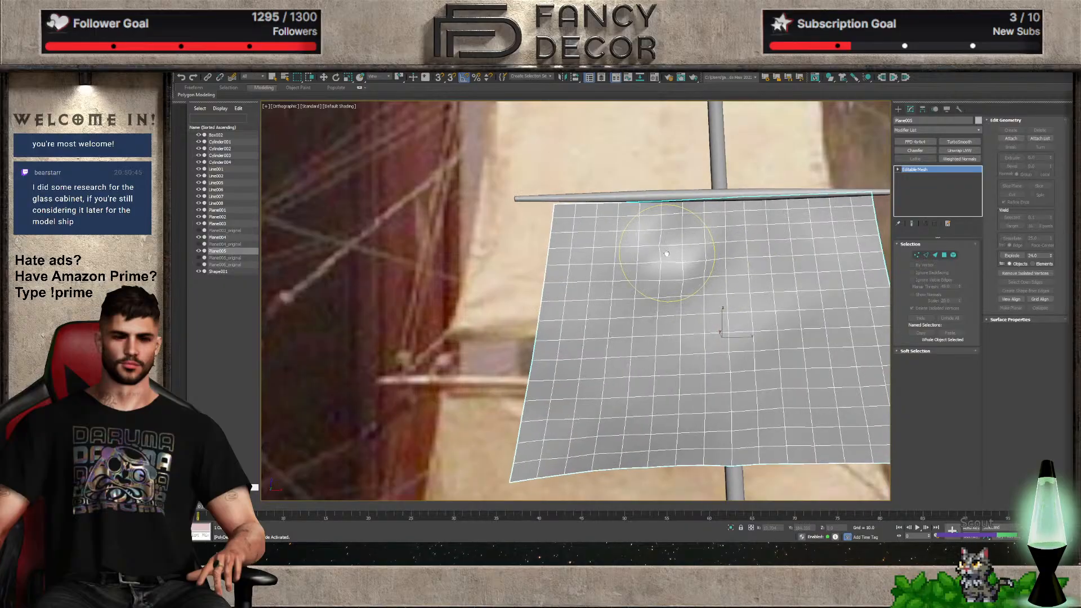
Try brushing the upper right part of the sail, and undo the recent strokes
{"action": "mouse_move", "coordinate": [810, 238]}
{"action": "left_mouse_down"}
{"action": "mouse_move", "coordinate": [813, 258]}
{"action": "mouse_move", "coordinate": [796, 267]}
{"action": "left_mouse_up"}
{"action": "key", "text": "ctrl+z"}
{"action": "key", "text": "ctrl+z"}
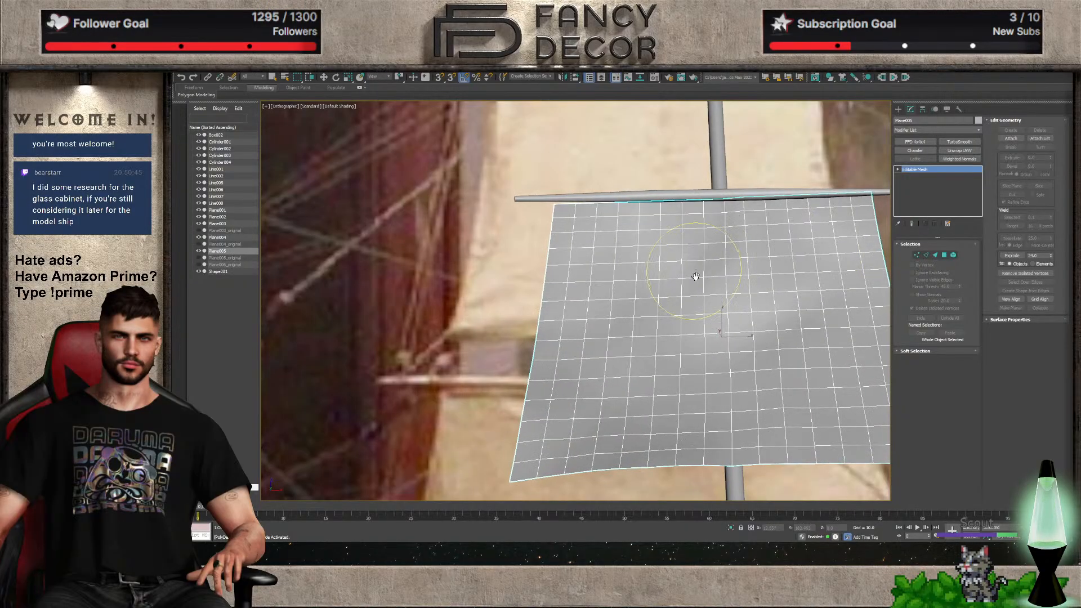
{"action": "key", "text": "ctrl+z"}
{"action": "key", "text": "ctrl+z"}
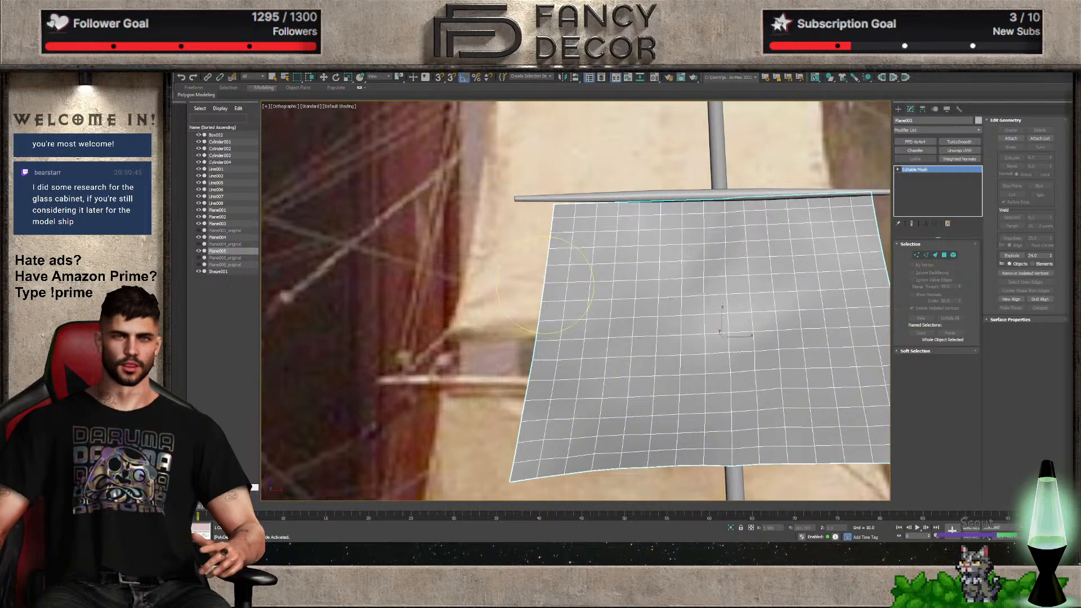
Try pinching the cloth inward below the yard with two brush pulls, undoing each one
{"action": "mouse_move", "coordinate": [664, 257]}
{"action": "left_mouse_down"}
{"action": "mouse_move", "coordinate": [671, 247]}
{"action": "mouse_move", "coordinate": [671, 280]}
{"action": "left_mouse_up"}
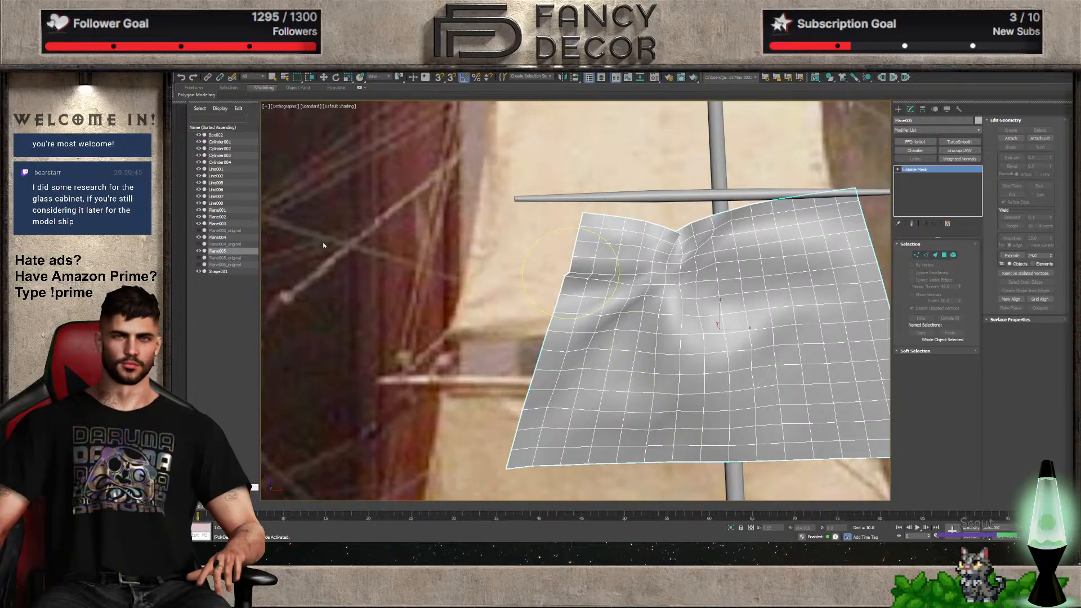
{"action": "key", "text": "ctrl+z"}
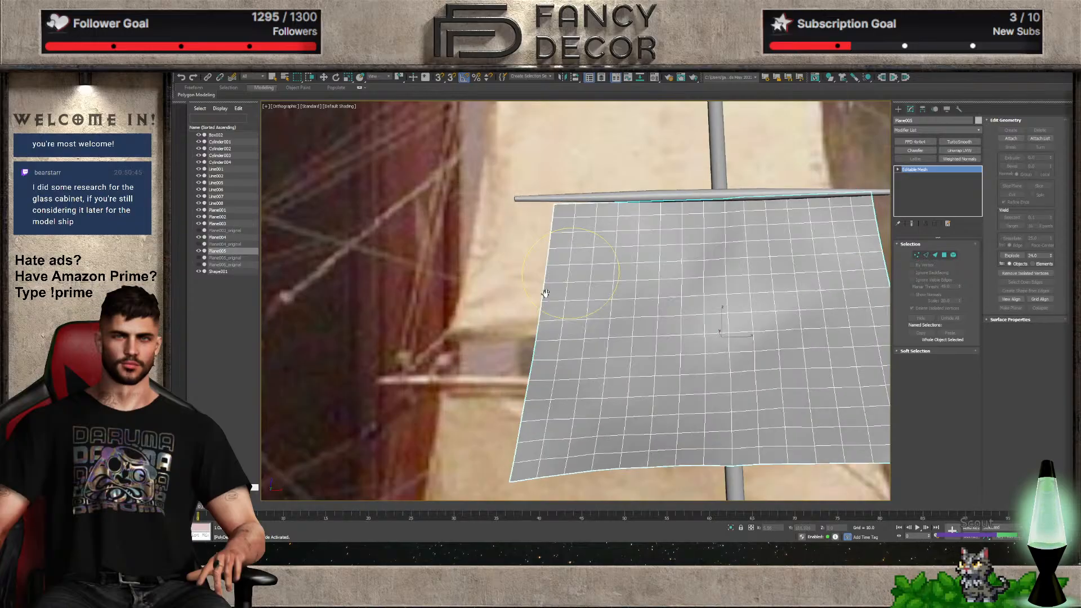
{"action": "left_click_drag", "start_coordinate": [712, 258], "coordinate": [691, 265]}
{"action": "scroll", "coordinate": [691, 266], "scroll_direction": "down", "scroll_amount": 4}
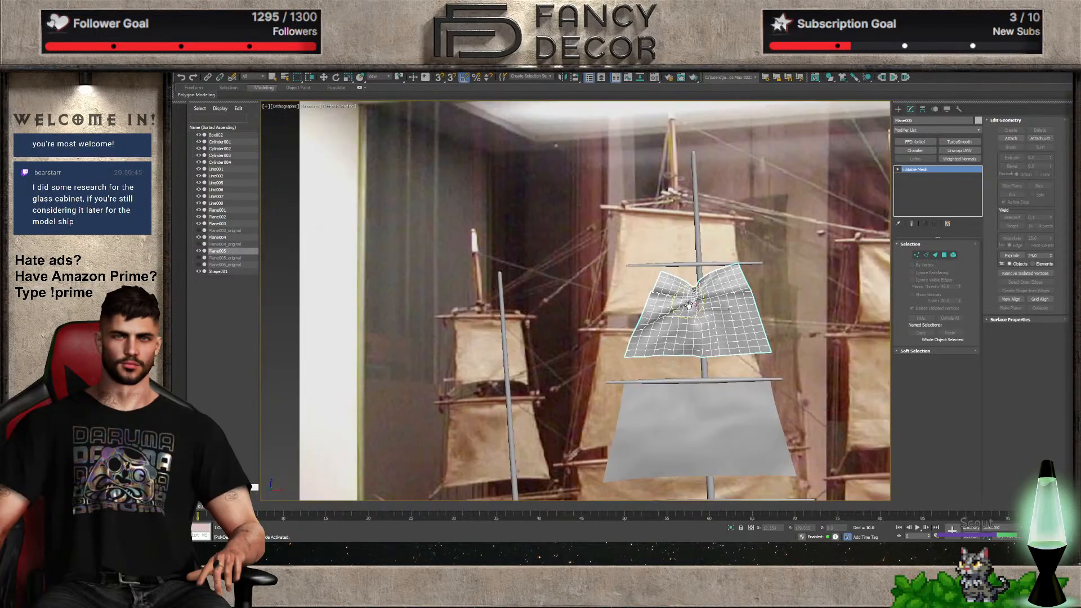
{"action": "key", "text": "ctrl+z"}
{"action": "key", "text": "ctrl+z"}
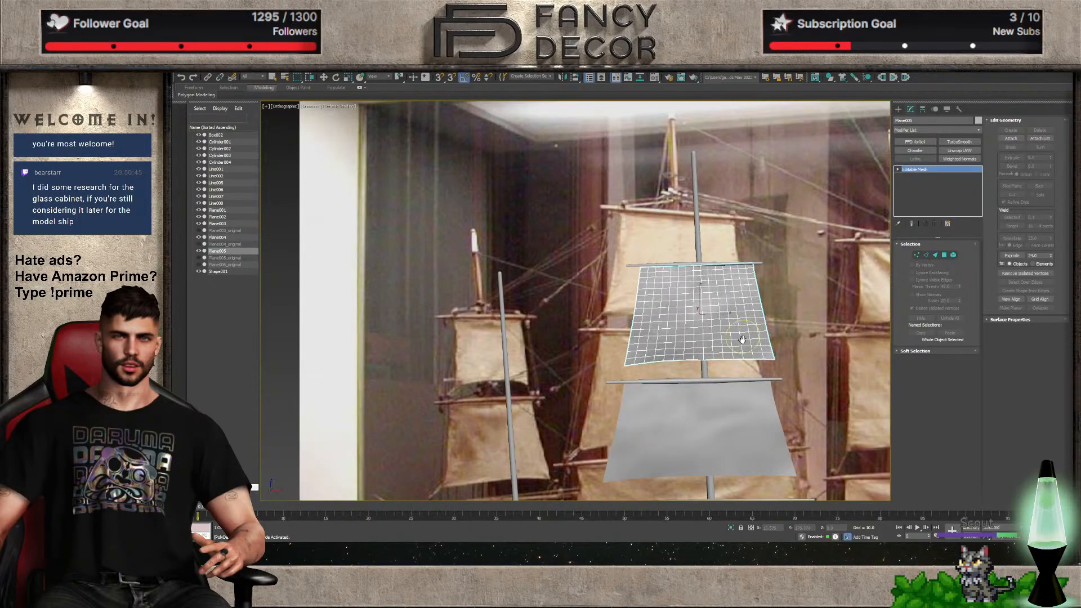
Try brushing a diagonal groove and a small bulge into the sail's upper middle, and undo the strokes
{"action": "mouse_move", "coordinate": [698, 285]}
{"action": "left_mouse_down"}
{"action": "mouse_move", "coordinate": [726, 273]}
{"action": "mouse_move", "coordinate": [745, 329]}
{"action": "left_mouse_up"}
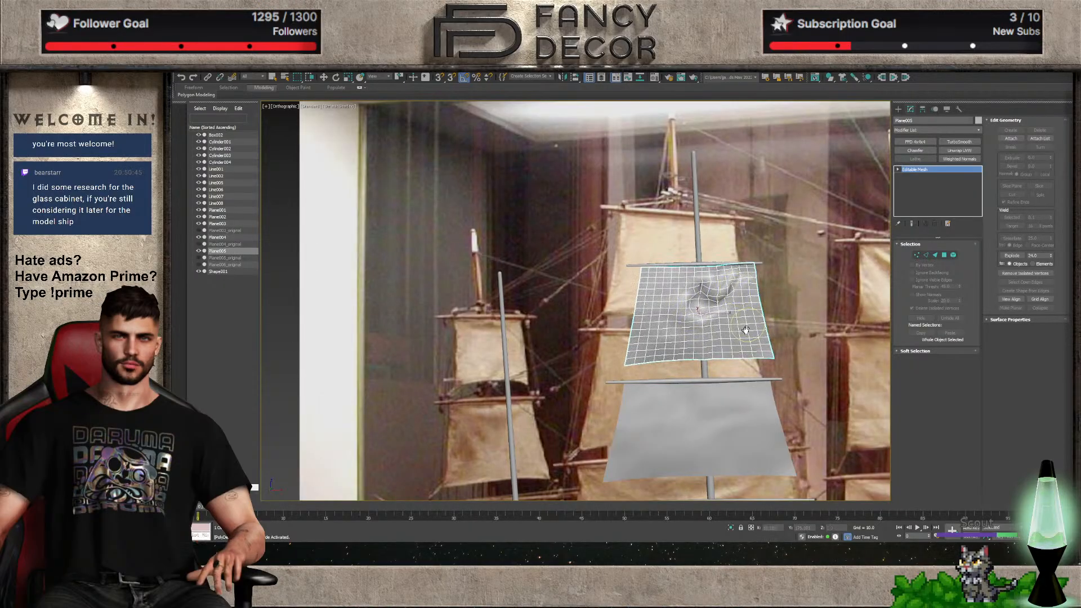
{"action": "mouse_move", "coordinate": [746, 329]}
{"action": "middle_mouse_down", "text": "alt"}
{"action": "mouse_move", "coordinate": [659, 315]}
{"action": "mouse_move", "coordinate": [752, 352]}
{"action": "mouse_move", "coordinate": [683, 360]}
{"action": "mouse_move", "coordinate": [755, 323]}
{"action": "mouse_move", "coordinate": [696, 327]}
{"action": "mouse_move", "coordinate": [707, 335]}
{"action": "middle_mouse_up", "text": "alt"}
{"action": "scroll", "coordinate": [752, 352], "scroll_direction": "up", "scroll_amount": 2}
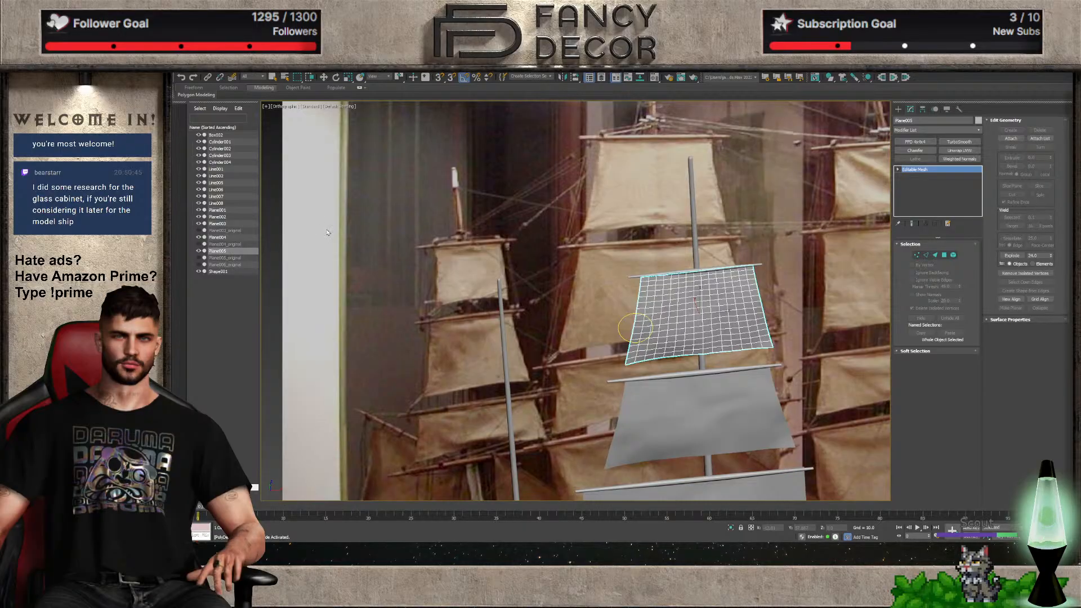
{"action": "mouse_move", "coordinate": [720, 336]}
{"action": "middle_mouse_down", "text": "alt"}
{"action": "mouse_move", "coordinate": [681, 313]}
{"action": "mouse_move", "coordinate": [698, 273]}
{"action": "middle_mouse_up", "text": "alt"}
{"action": "scroll", "coordinate": [682, 312], "scroll_direction": "up", "scroll_amount": 3}
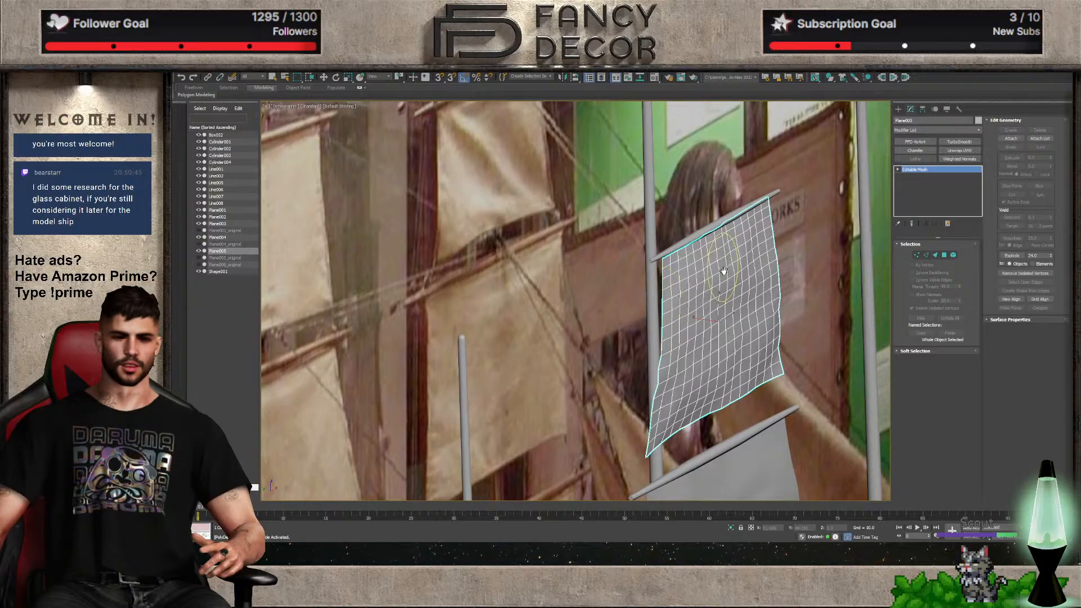
{"action": "left_click_drag", "start_coordinate": [723, 270], "coordinate": [720, 266]}
{"action": "middle_click_drag", "start_coordinate": [720, 266], "coordinate": [706, 335], "text": "alt"}
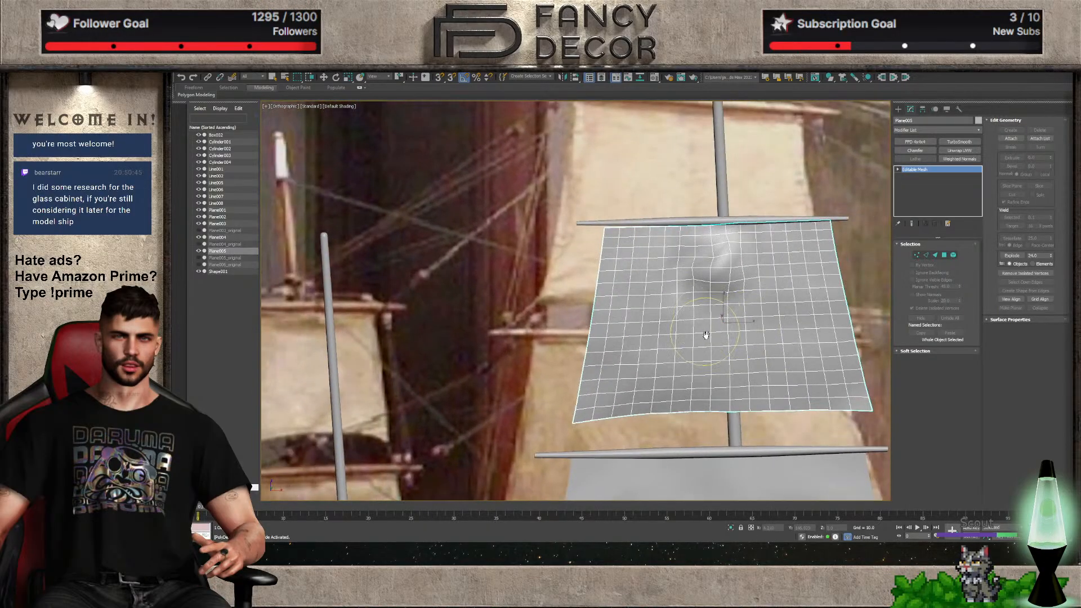
{"action": "key", "text": "ctrl+z"}
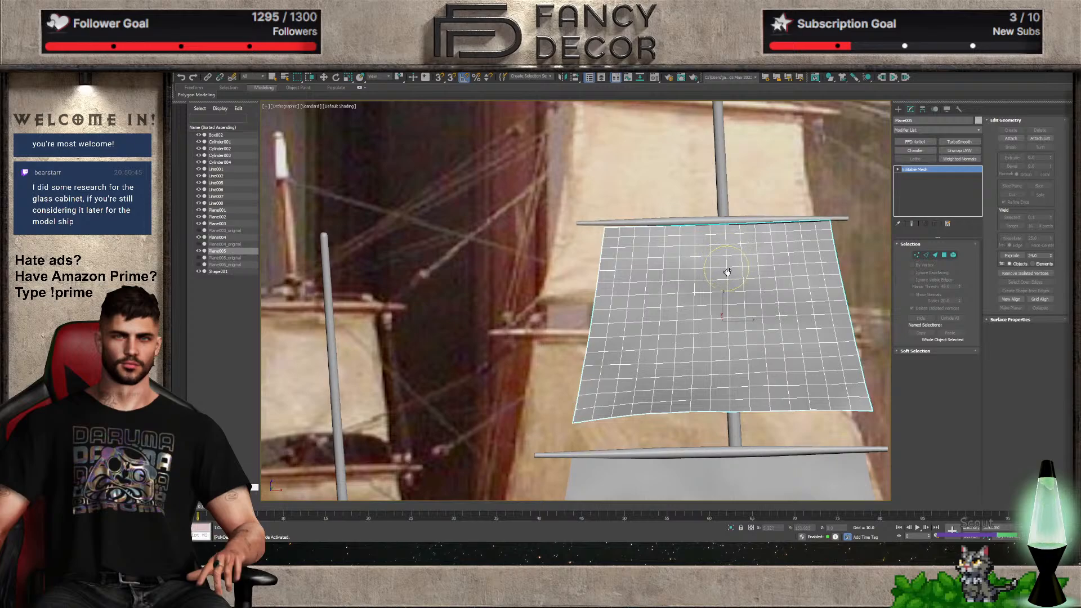
Adjust the brush and try pulling folds into the cloth near the sail's upper centre, undoing each pull
{"action": "left_click_drag", "start_coordinate": [727, 265], "coordinate": [715, 254], "text": "ctrl+shift"}
{"action": "mouse_move", "coordinate": [674, 287]}
{"action": "left_mouse_down"}
{"action": "mouse_move", "coordinate": [663, 273]}
{"action": "mouse_move", "coordinate": [709, 275]}
{"action": "left_mouse_up"}
{"action": "key", "text": "ctrl+z"}
{"action": "key", "text": "ctrl+z"}
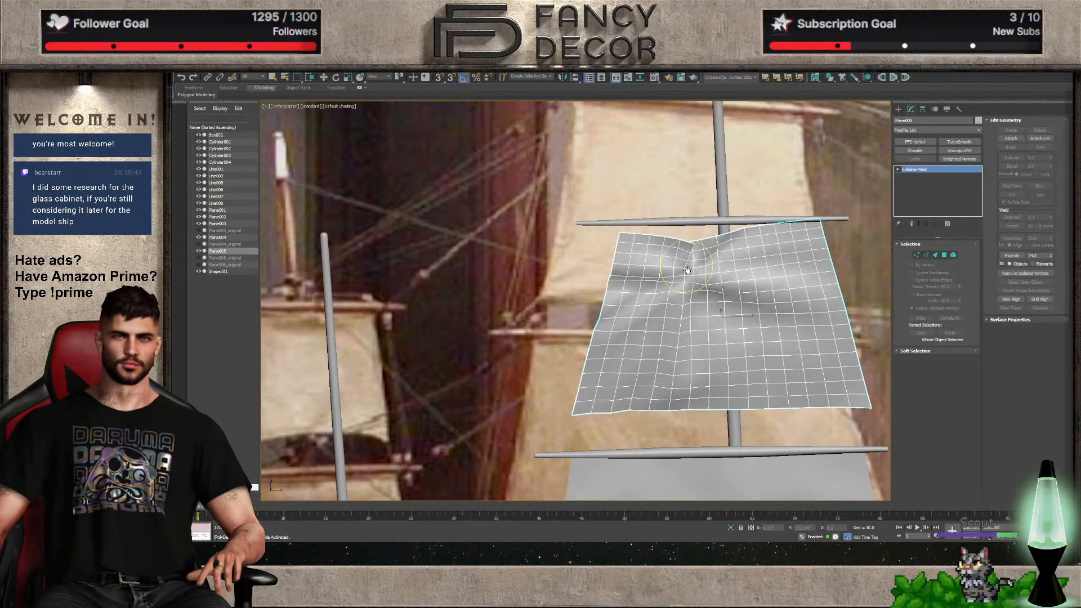
{"action": "scroll", "coordinate": [729, 254], "scroll_direction": "up", "scroll_amount": 3}
{"action": "key", "text": "ctrl+z"}
{"action": "left_click_drag", "start_coordinate": [586, 221], "coordinate": [562, 238]}
{"action": "key", "text": "ctrl+z"}
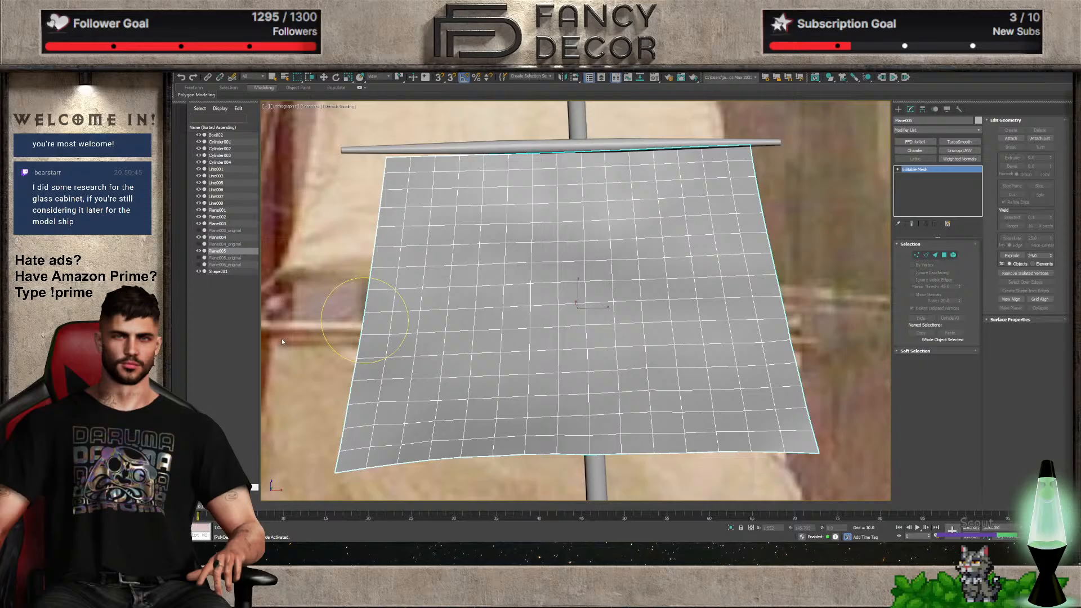
Brush the sail's two lower corners with short strokes toward the middle of the cloth to shape them
{"action": "scroll", "coordinate": [524, 346], "scroll_direction": "down", "scroll_amount": 4}
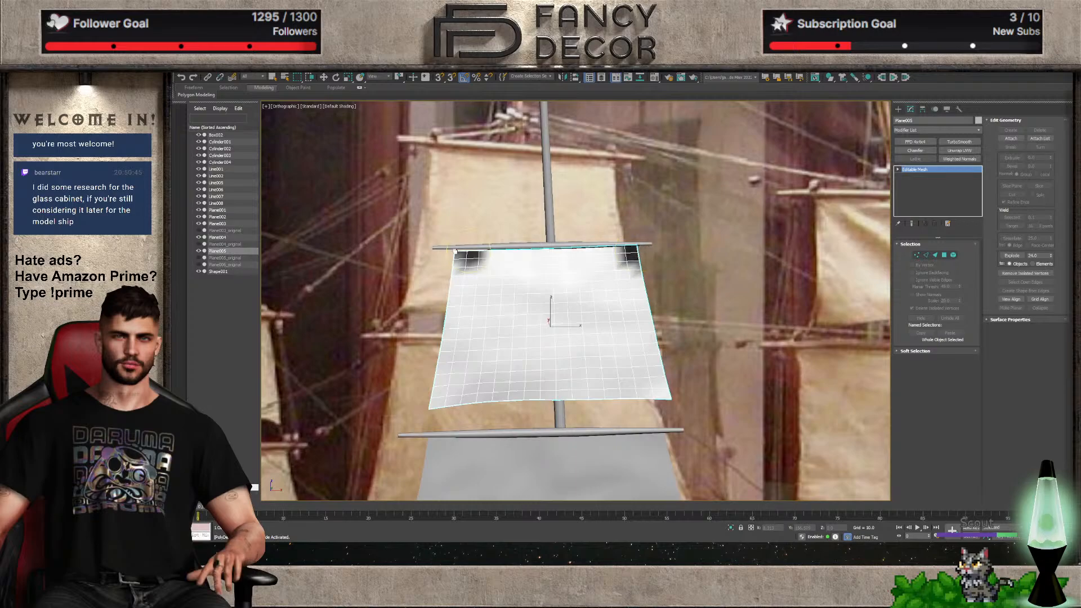
{"action": "left_click_drag", "start_coordinate": [668, 397], "coordinate": [643, 393]}
{"action": "left_click", "coordinate": [439, 403]}
{"action": "left_click_drag", "start_coordinate": [438, 403], "coordinate": [444, 398]}
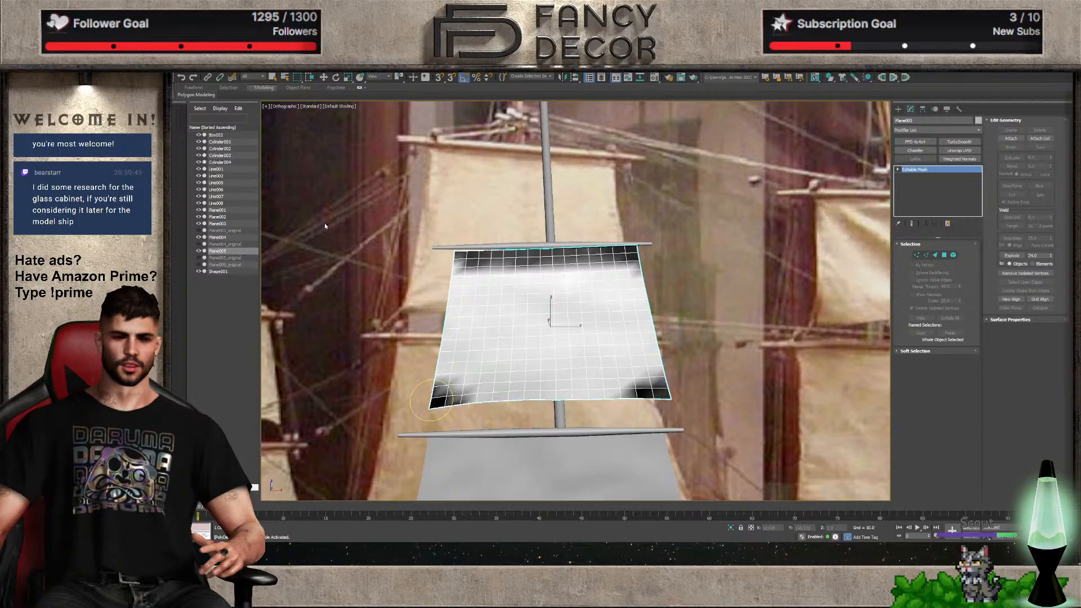
{"action": "left_click_drag", "start_coordinate": [433, 401], "coordinate": [478, 377]}
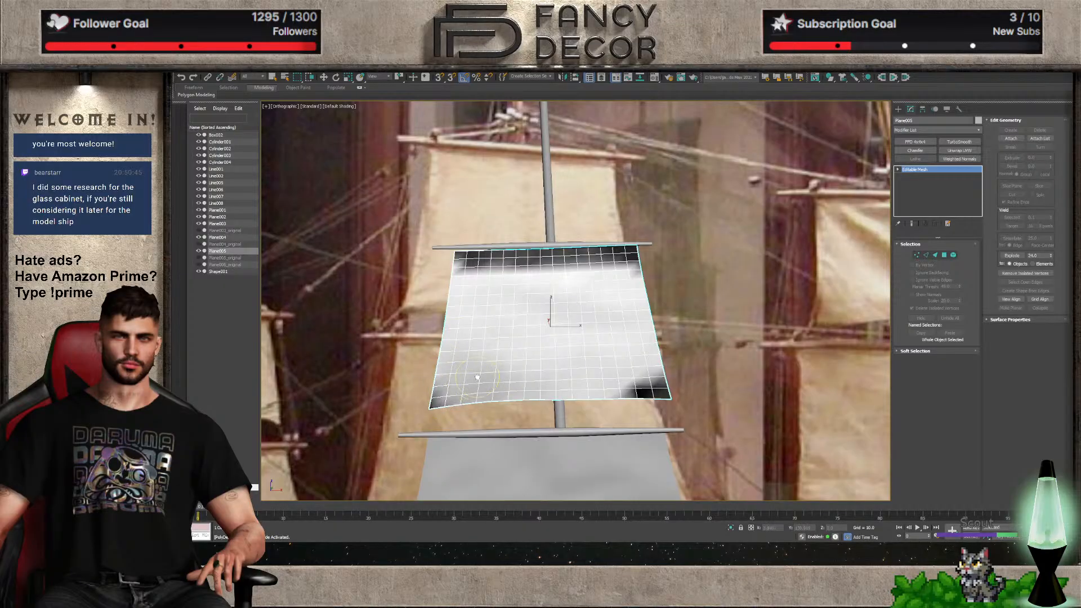
{"action": "left_click_drag", "start_coordinate": [647, 391], "coordinate": [626, 375]}
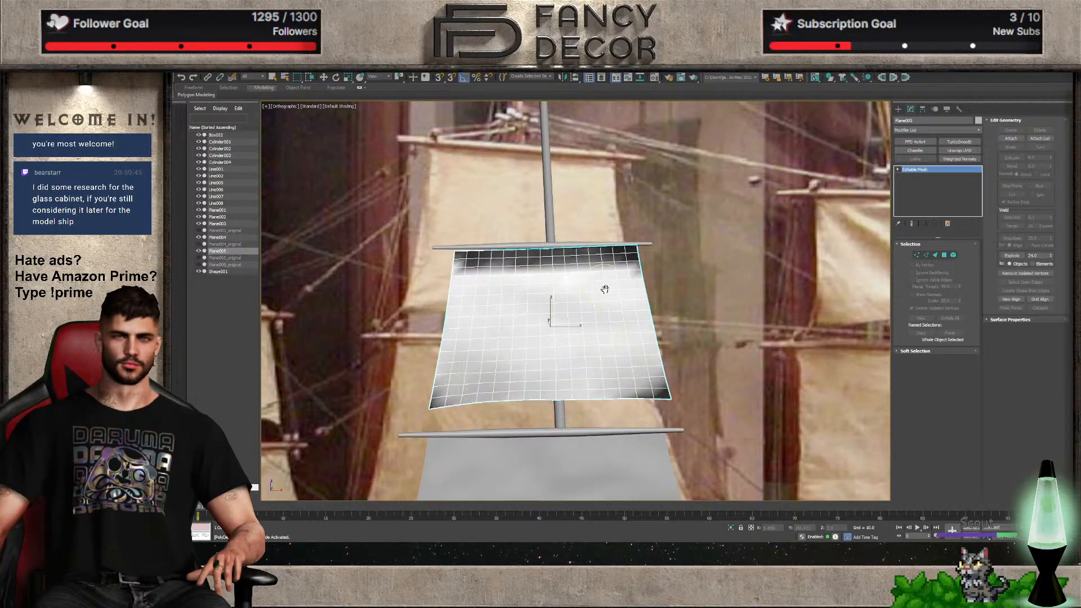
Brush a soft swell across the upper part of the sail, undoing the extra strokes
{"action": "left_click_drag", "start_coordinate": [605, 289], "coordinate": [471, 292]}
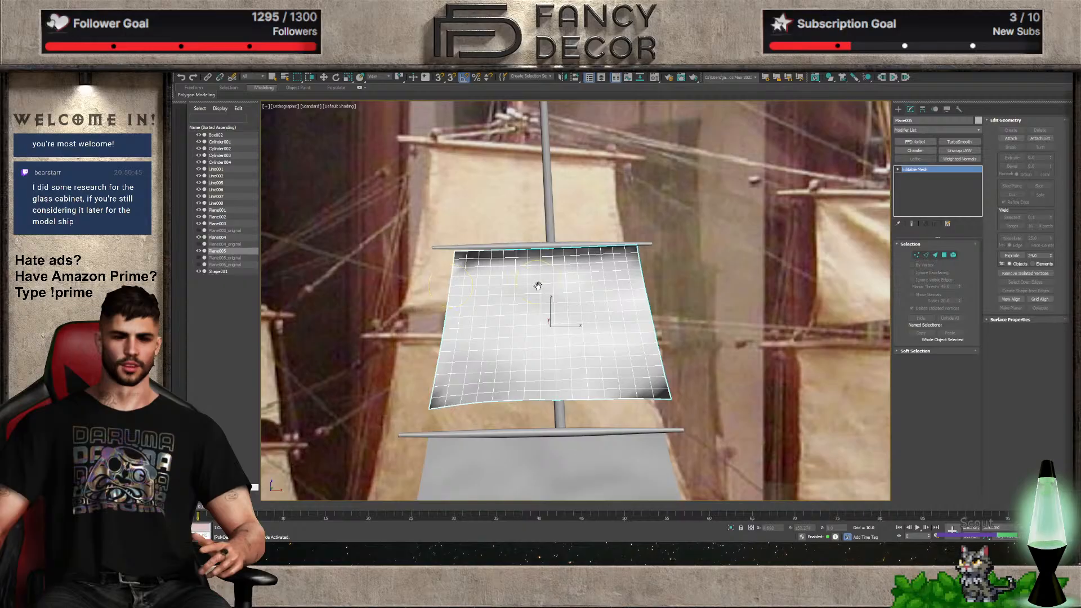
{"action": "mouse_move", "coordinate": [547, 282]}
{"action": "left_mouse_down"}
{"action": "mouse_move", "coordinate": [549, 293]}
{"action": "mouse_move", "coordinate": [574, 276]}
{"action": "mouse_move", "coordinate": [665, 296]}
{"action": "left_mouse_up"}
{"action": "key", "text": "ctrl+z"}
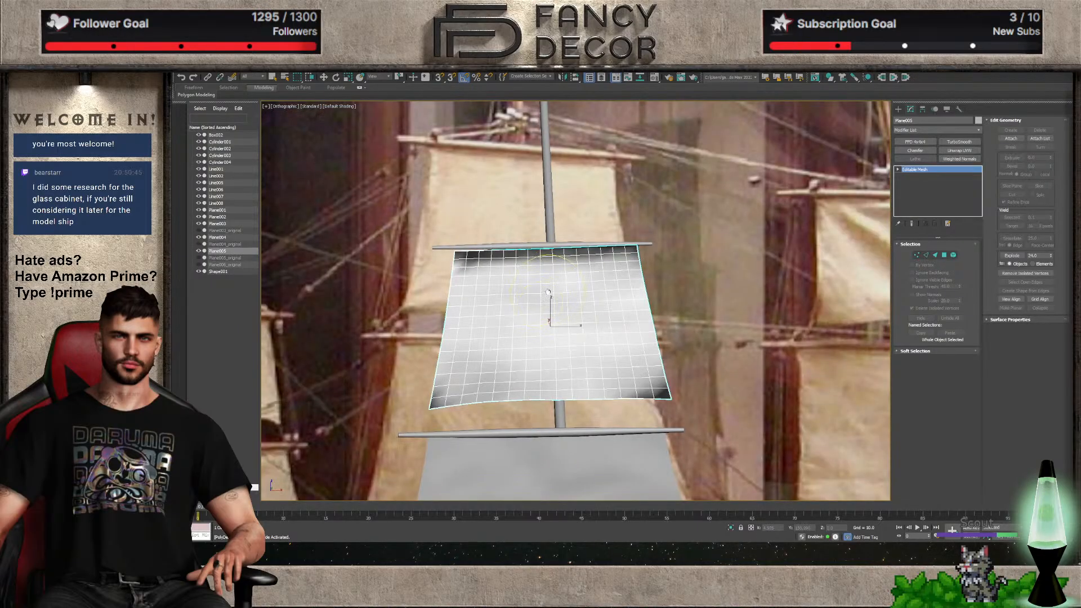
{"action": "middle_click_drag", "start_coordinate": [544, 303], "coordinate": [552, 305], "text": "alt"}
{"action": "left_click_drag", "start_coordinate": [549, 298], "coordinate": [549, 296]}
{"action": "scroll", "coordinate": [585, 304], "scroll_direction": "up", "scroll_amount": 2}
{"action": "key", "text": "ctrl+z"}
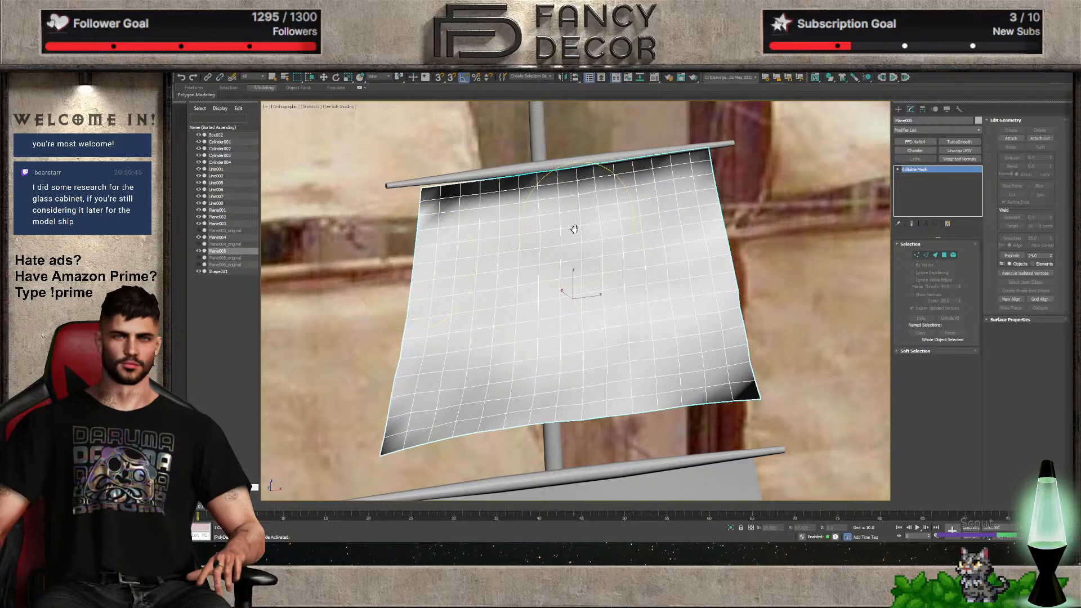
Try pulling bulges and folds into the sail's upper middle and upper right with the brush, undoing each pull
{"action": "left_click_drag", "start_coordinate": [568, 229], "coordinate": [567, 229]}
{"action": "mouse_move", "coordinate": [539, 236]}
{"action": "left_mouse_down"}
{"action": "mouse_move", "coordinate": [495, 269]}
{"action": "mouse_move", "coordinate": [515, 259]}
{"action": "left_mouse_up"}
{"action": "key", "text": "ctrl+z"}
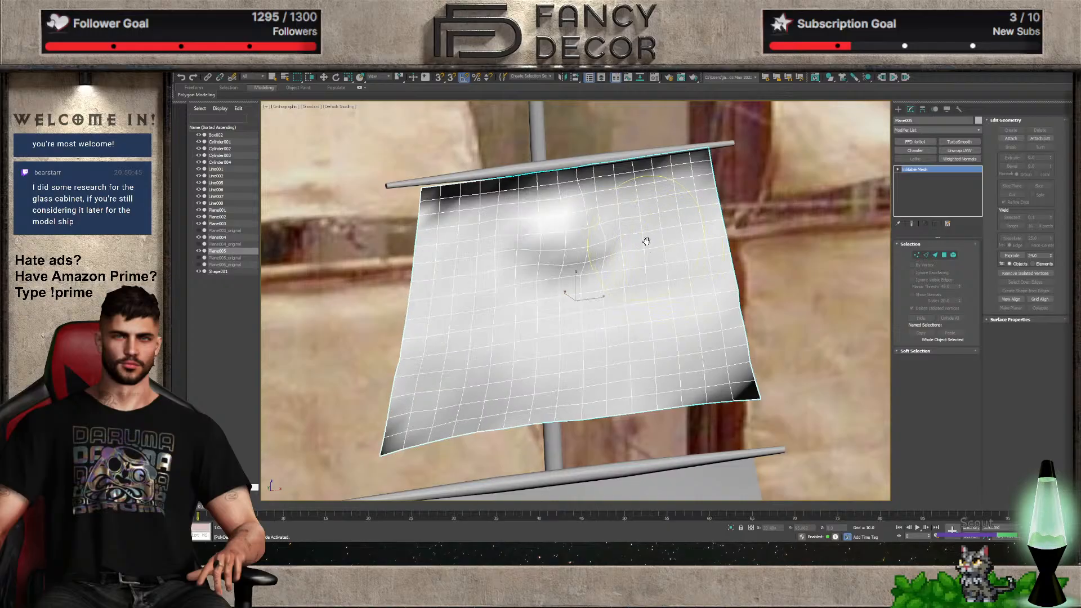
{"action": "key", "text": "ctrl+z"}
{"action": "left_click_drag", "start_coordinate": [645, 238], "coordinate": [639, 235]}
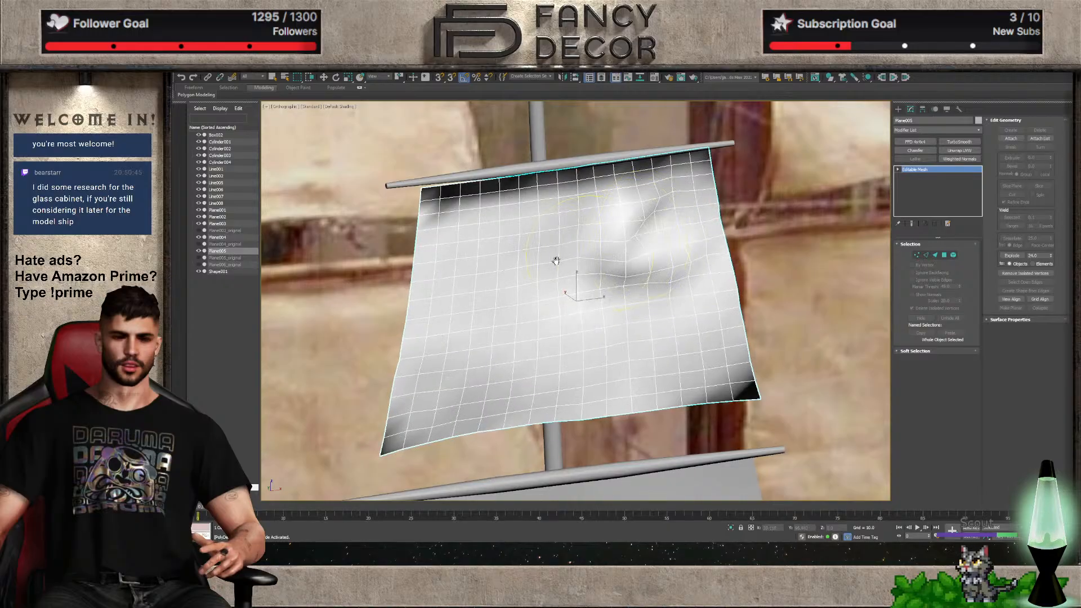
{"action": "key", "text": "ctrl+z"}
{"action": "left_click_drag", "start_coordinate": [585, 279], "coordinate": [596, 278]}
{"action": "key", "text": "ctrl+z"}
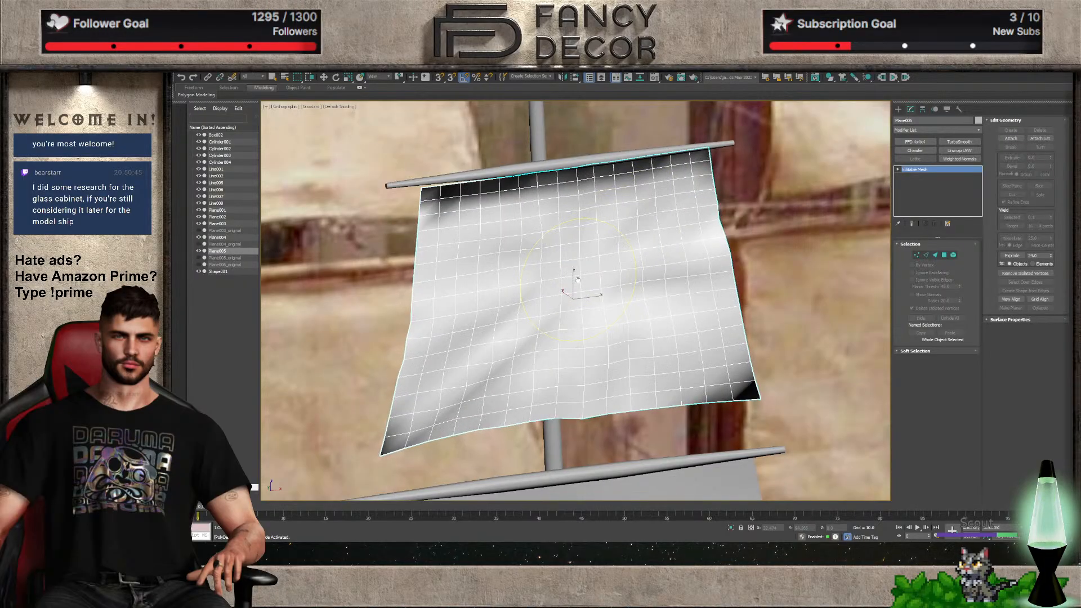
Brush a diagonal fold across the sail and shape its right side and lower right corner, undoing an unwanted stroke
{"action": "scroll", "coordinate": [577, 280], "scroll_direction": "down", "scroll_amount": 5}
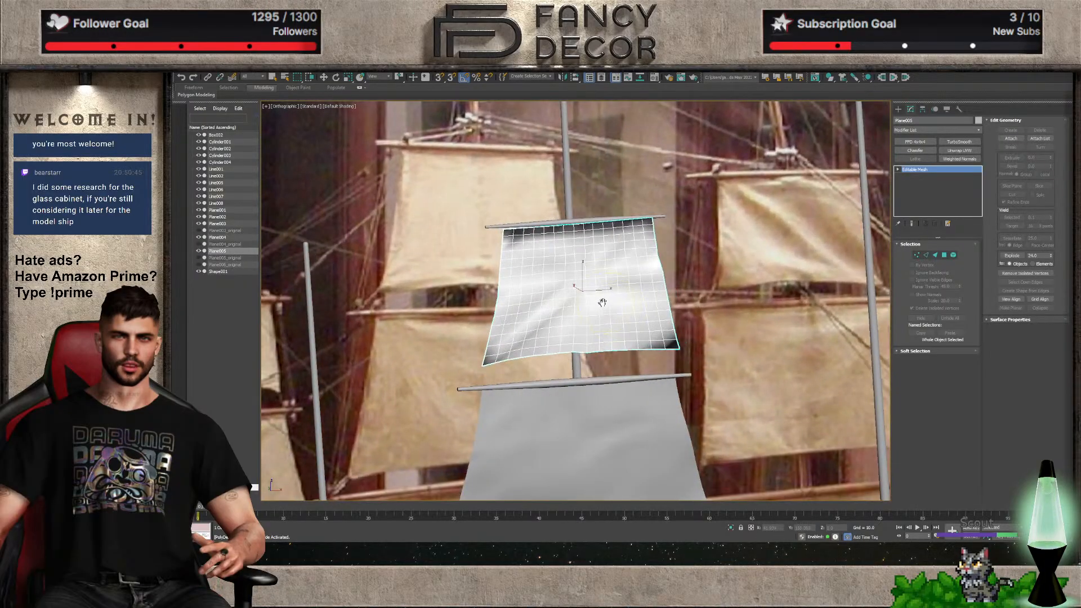
{"action": "left_click_drag", "start_coordinate": [638, 236], "coordinate": [635, 232]}
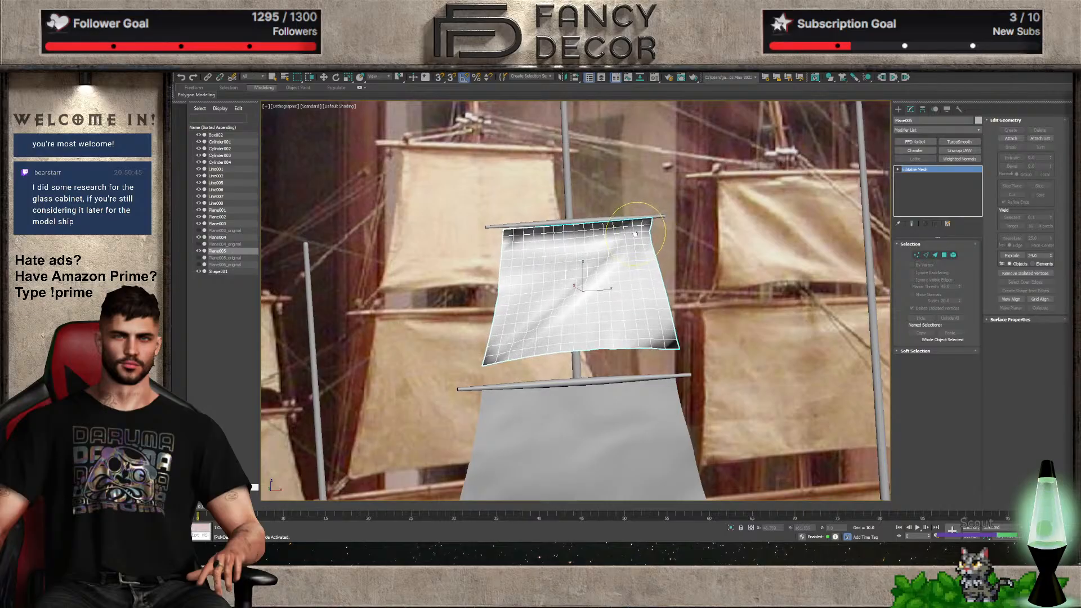
{"action": "key", "text": "ctrl+z"}
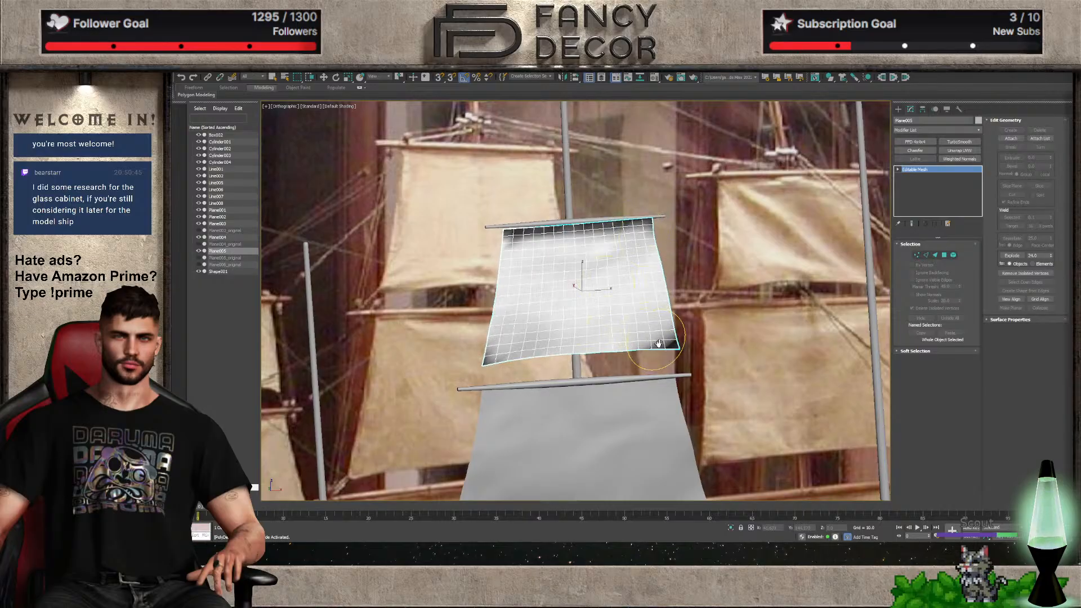
{"action": "left_click_drag", "start_coordinate": [656, 333], "coordinate": [576, 336]}
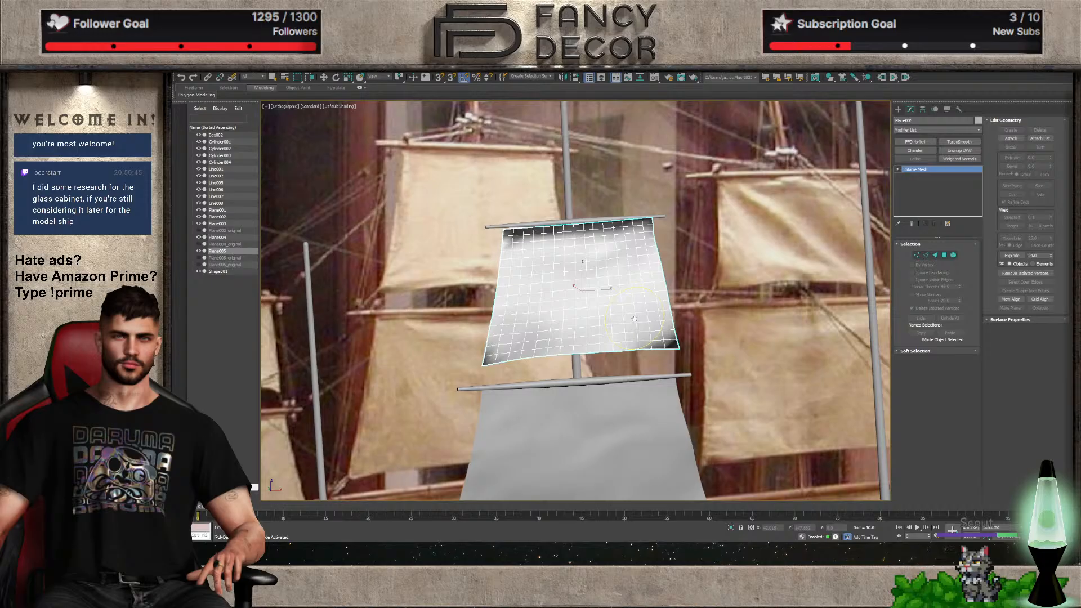
{"action": "left_click_drag", "start_coordinate": [633, 319], "coordinate": [661, 331]}
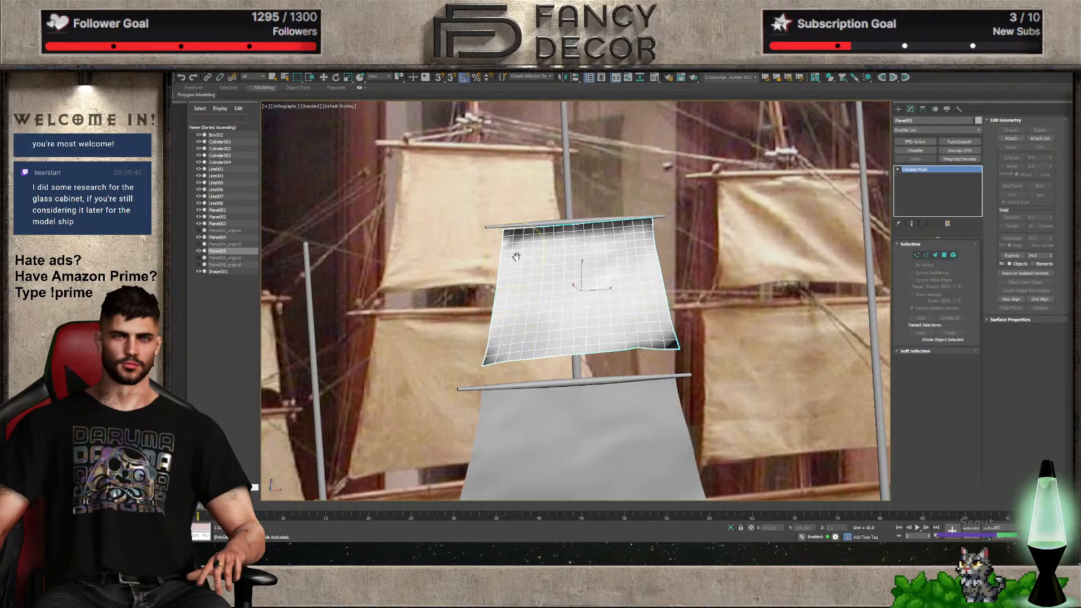
{"action": "middle_click_drag", "start_coordinate": [518, 249], "coordinate": [781, 241], "text": "alt"}
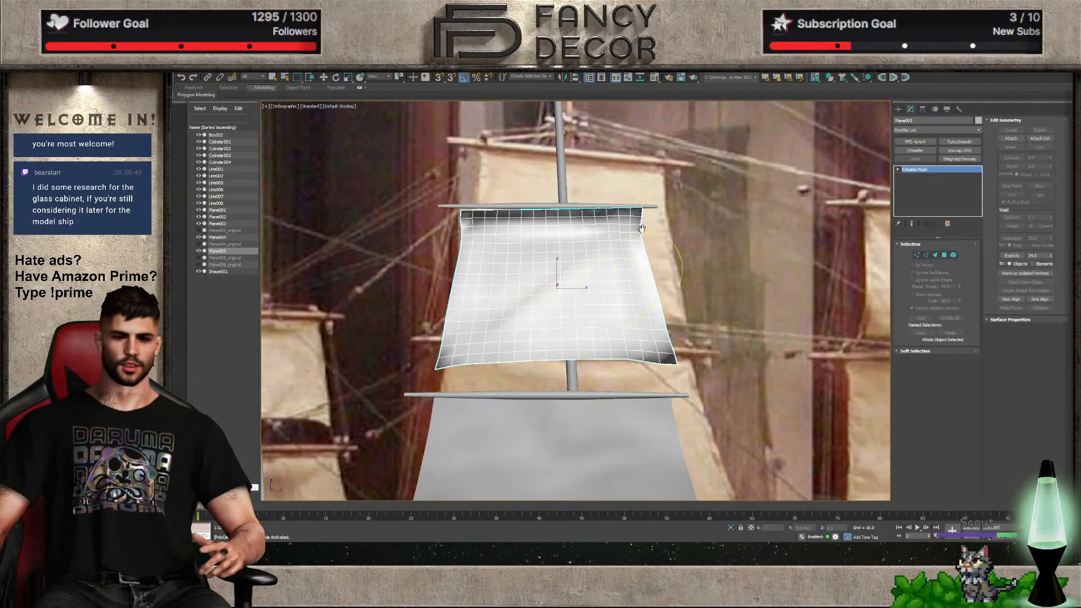
Convert the sail to an editable poly, deselect it, and compare its folds with the reference photo in the front view
{"action": "key", "text": "ctrl+e"}
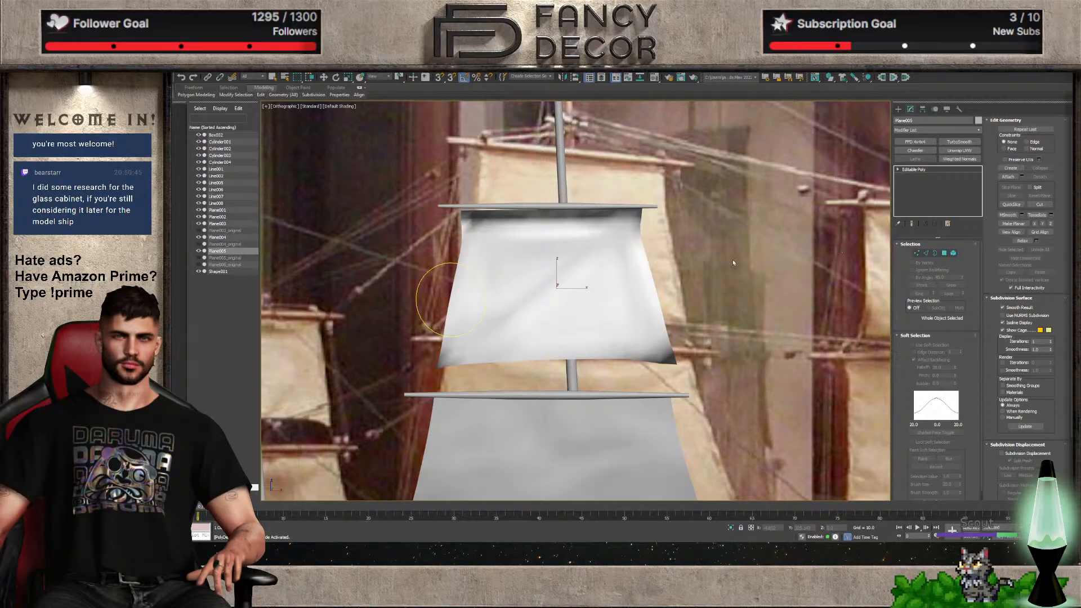
{"action": "middle_click_drag", "start_coordinate": [473, 324], "coordinate": [531, 326], "text": "alt"}
{"action": "key", "text": "w"}
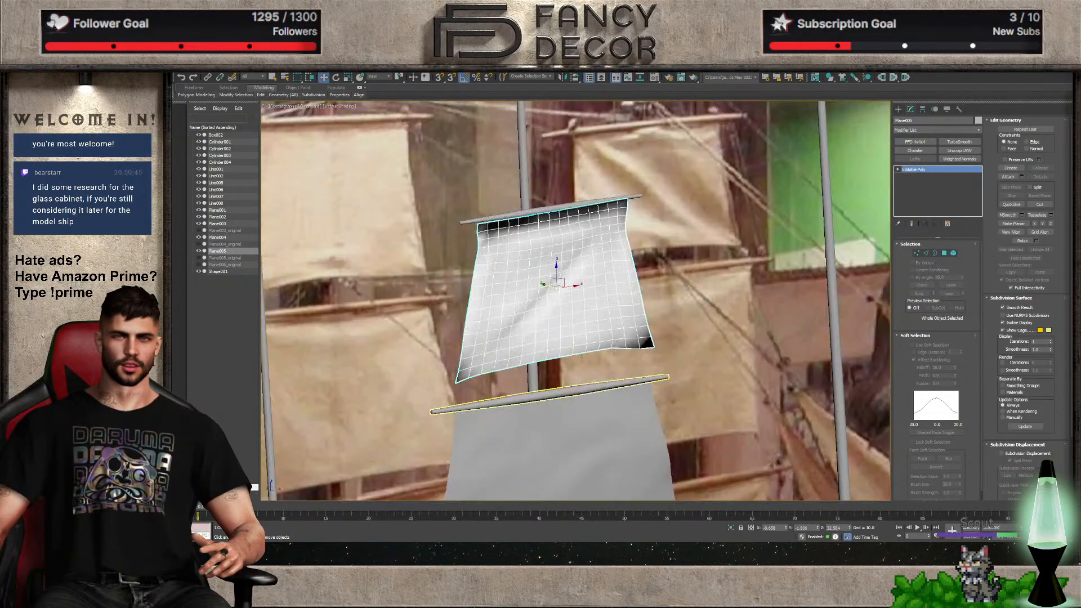
{"action": "key", "text": "F4"}
{"action": "mouse_move", "coordinate": [582, 357]}
{"action": "middle_mouse_down", "text": "alt"}
{"action": "mouse_move", "coordinate": [623, 330]}
{"action": "mouse_move", "coordinate": [580, 349]}
{"action": "middle_mouse_up", "text": "alt"}
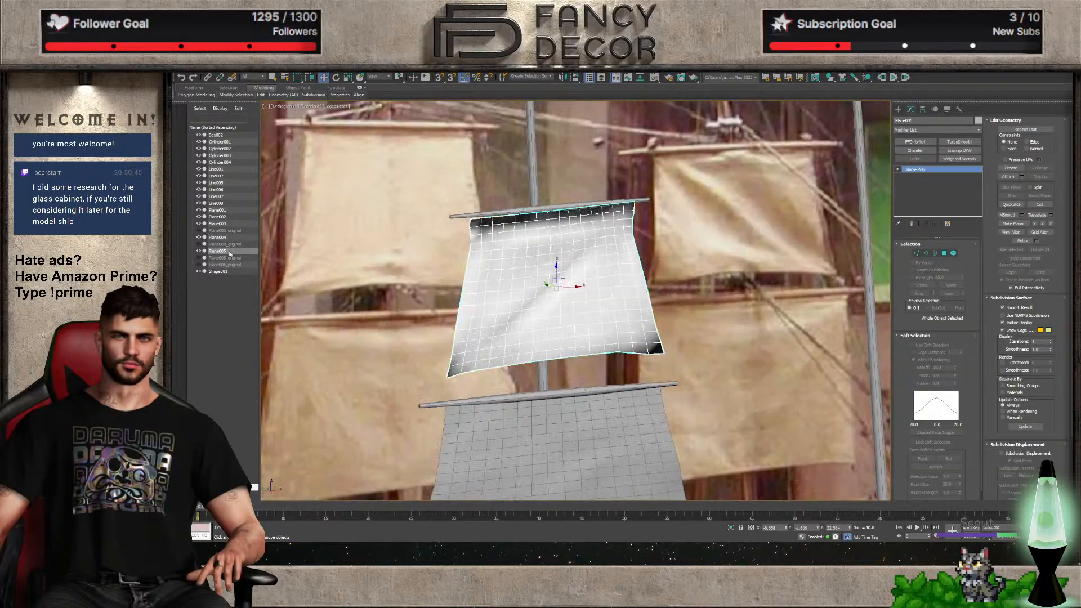
{"action": "left_click", "coordinate": [231, 305]}
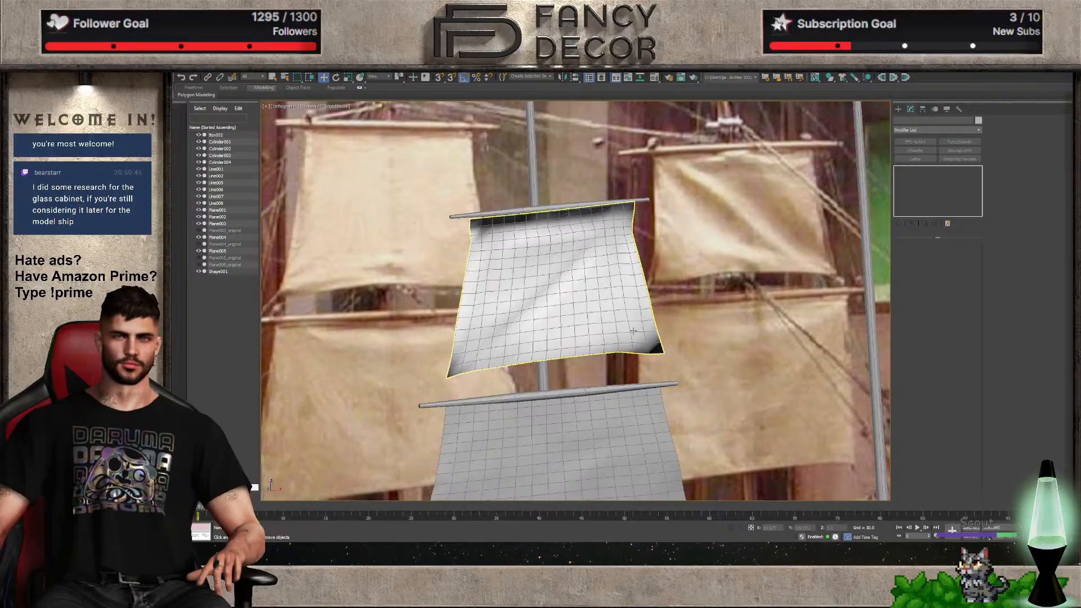
{"action": "key", "text": "F4"}
{"action": "scroll", "coordinate": [631, 331], "scroll_direction": "down", "scroll_amount": 5}
{"action": "key", "text": "f"}
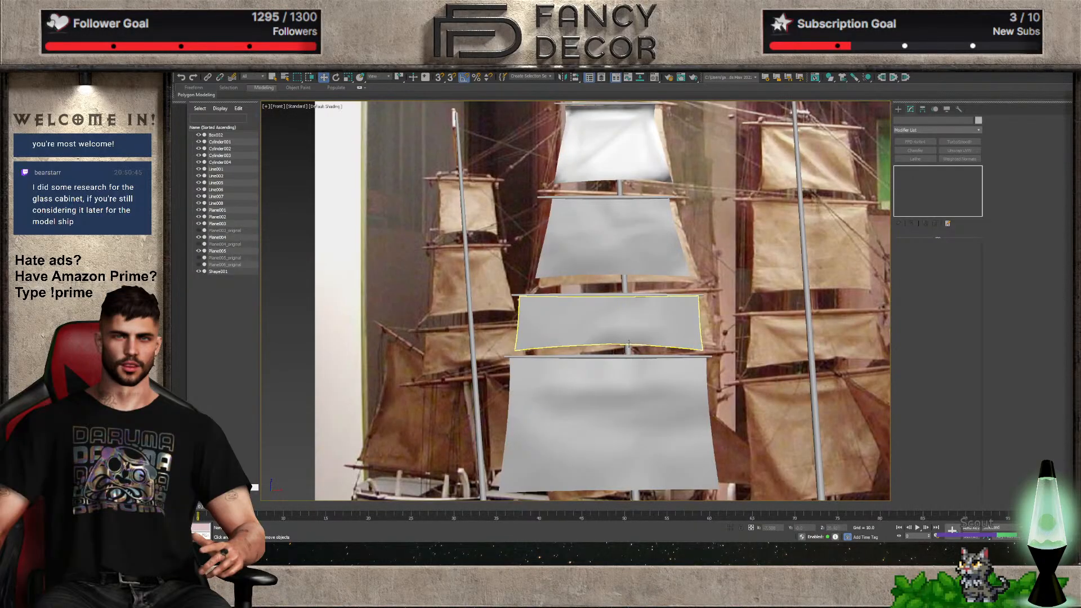
{"action": "scroll", "coordinate": [632, 266], "scroll_direction": "down", "scroll_amount": 2}
{"action": "scroll", "coordinate": [632, 266], "scroll_direction": "up", "scroll_amount": 5}
Select the brushed sail and reset its transform with Reset XForm
{"action": "left_click", "coordinate": [808, 280]}
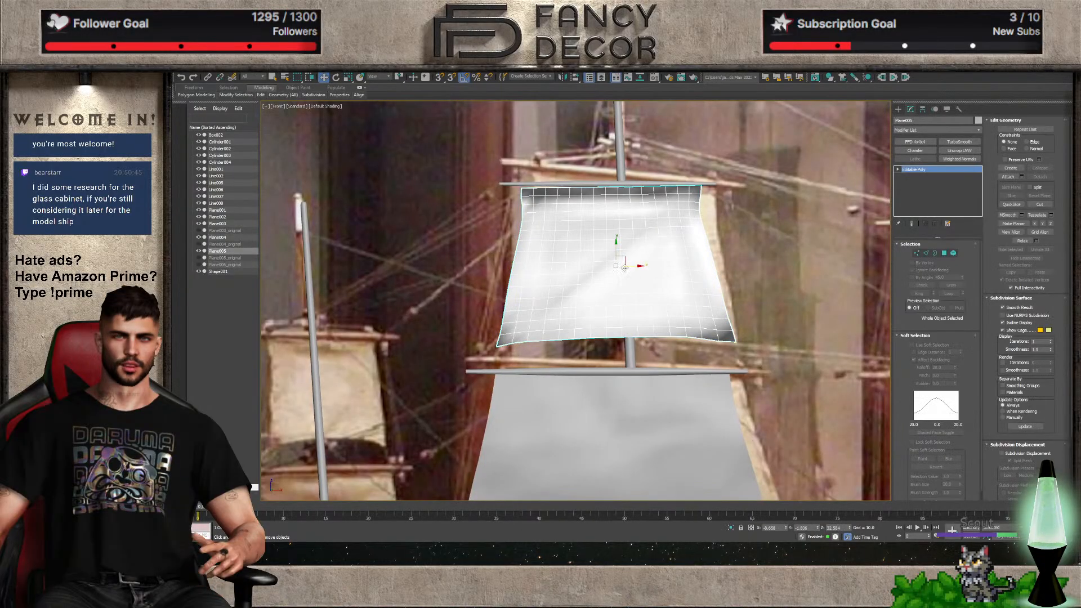
{"action": "left_click_drag", "start_coordinate": [817, 265], "coordinate": [634, 265]}
{"action": "left_click", "coordinate": [959, 110]}
{"action": "left_click", "coordinate": [935, 201]}
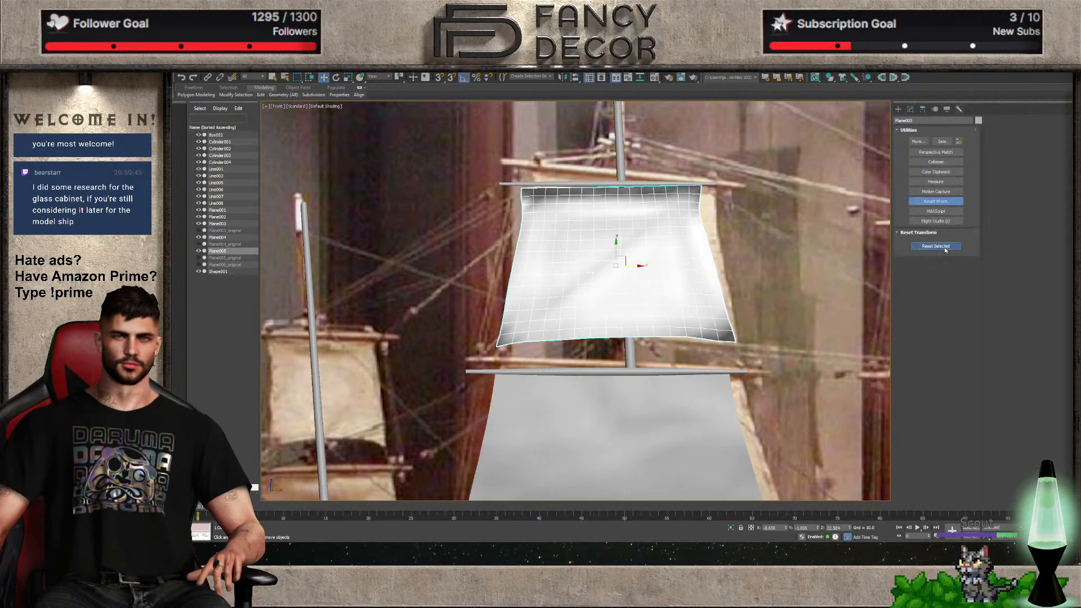
{"action": "left_click", "coordinate": [936, 246]}
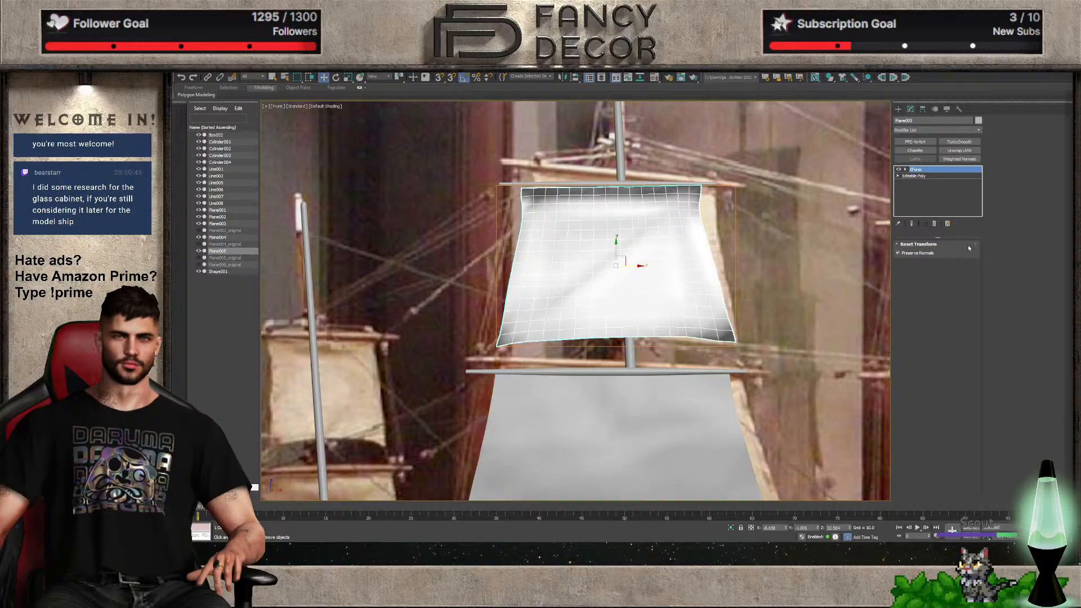
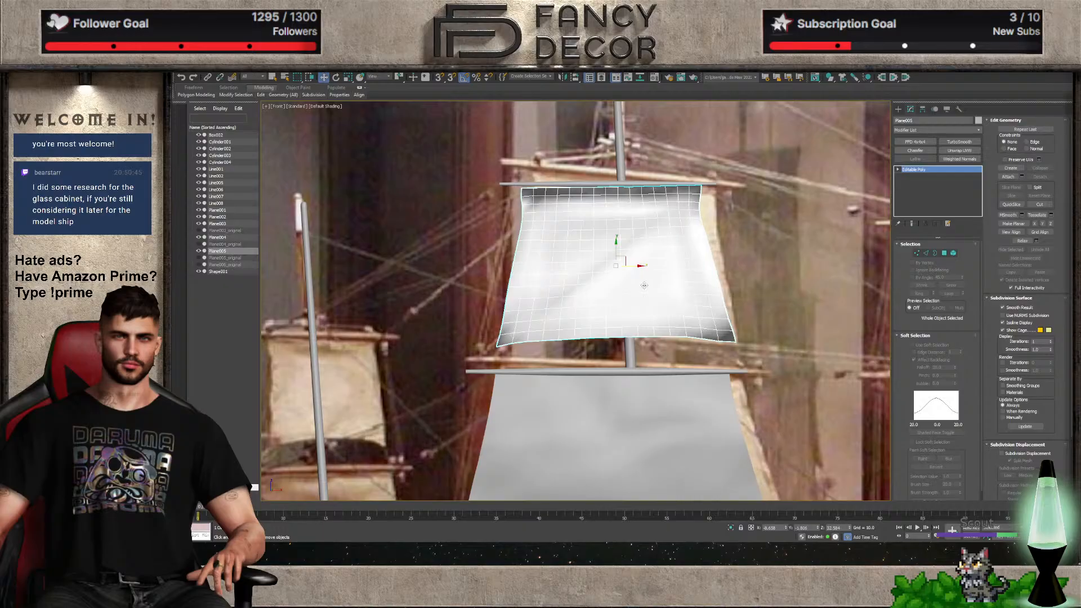
Try moving the sail sideways off its mast, cancel the move, and reselect the sail
{"action": "left_click_drag", "start_coordinate": [623, 262], "coordinate": [798, 281]}
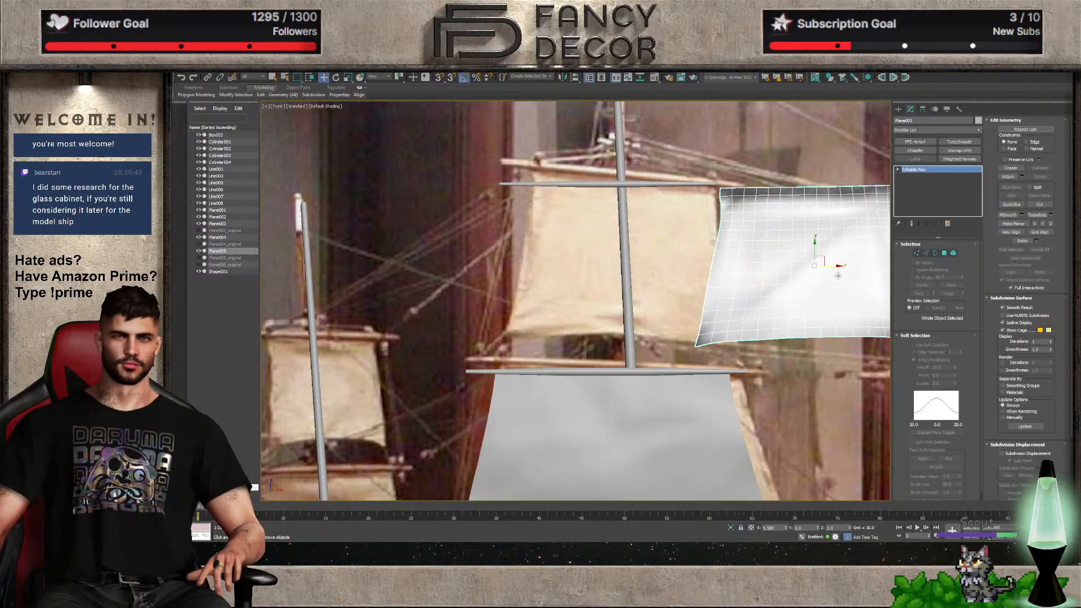
{"action": "right_click", "coordinate": [798, 281]}
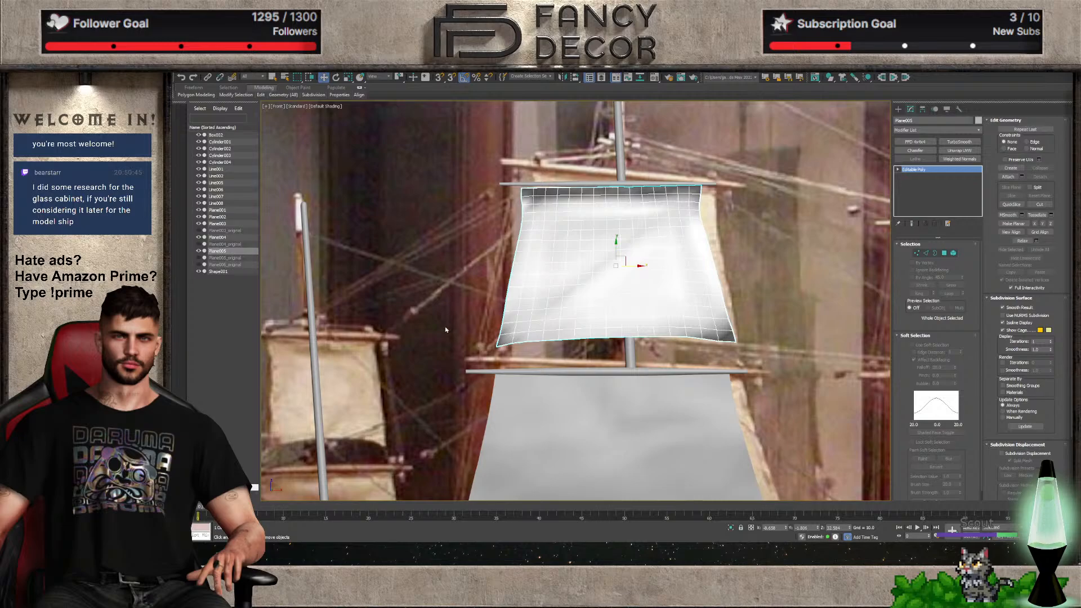
{"action": "key", "text": "ctrl+z"}
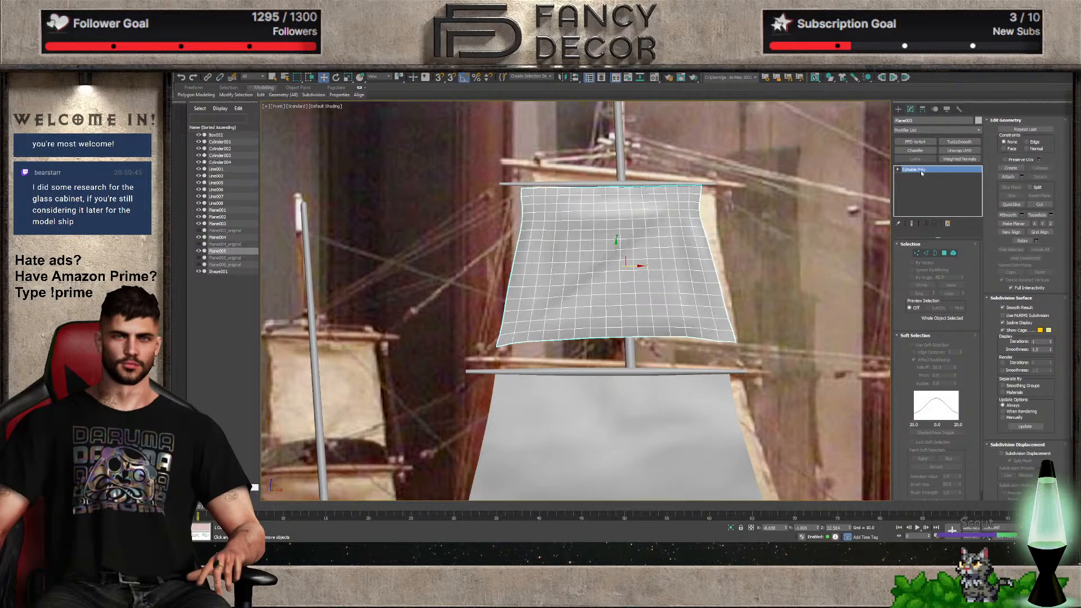
{"action": "left_click", "coordinate": [810, 242]}
{"action": "left_click", "coordinate": [664, 253]}
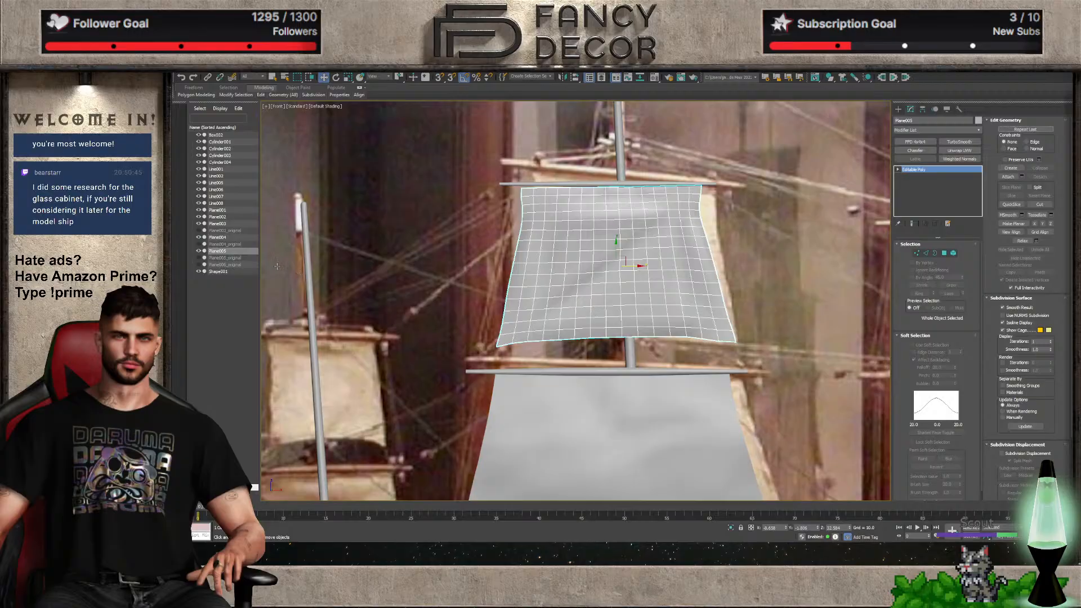
Delete the four hidden plane copies whose names end in "_original" from the scene
{"action": "left_click", "coordinate": [238, 233]}
{"action": "left_click", "coordinate": [225, 243], "text": "ctrl"}
{"action": "left_click", "coordinate": [228, 258], "text": "ctrl"}
{"action": "left_click", "coordinate": [235, 264], "text": "ctrl"}
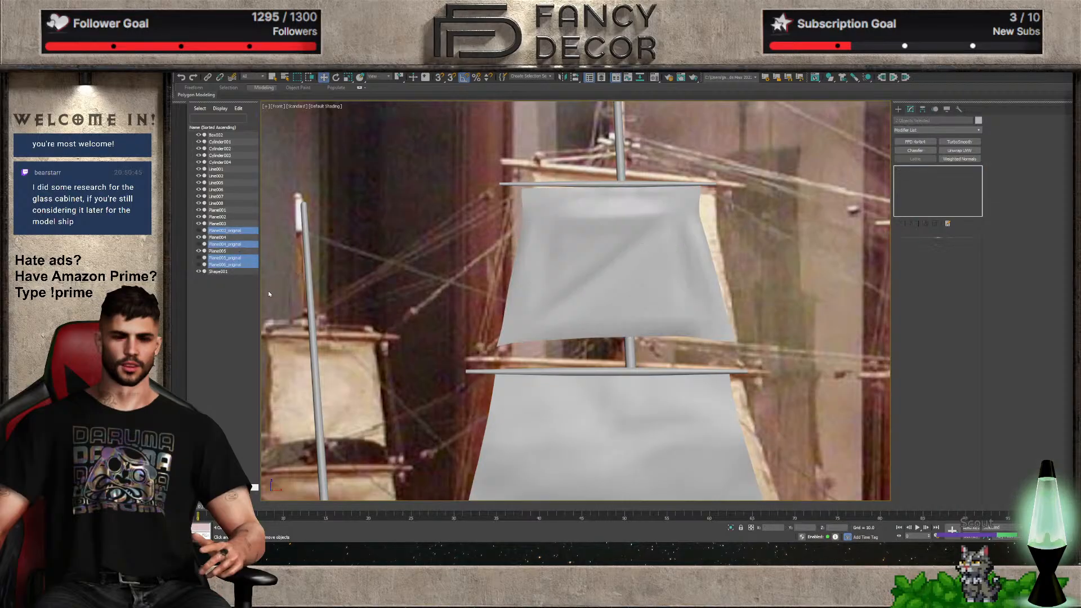
{"action": "key", "text": "Delete"}
Add an FFD 4x4x4 modifier to the topmost square sail and raise its top row of control points slightly to the yard
{"action": "scroll", "coordinate": [598, 293], "scroll_direction": "down", "scroll_amount": 2}
{"action": "scroll", "coordinate": [598, 294], "scroll_direction": "up", "scroll_amount": 3}
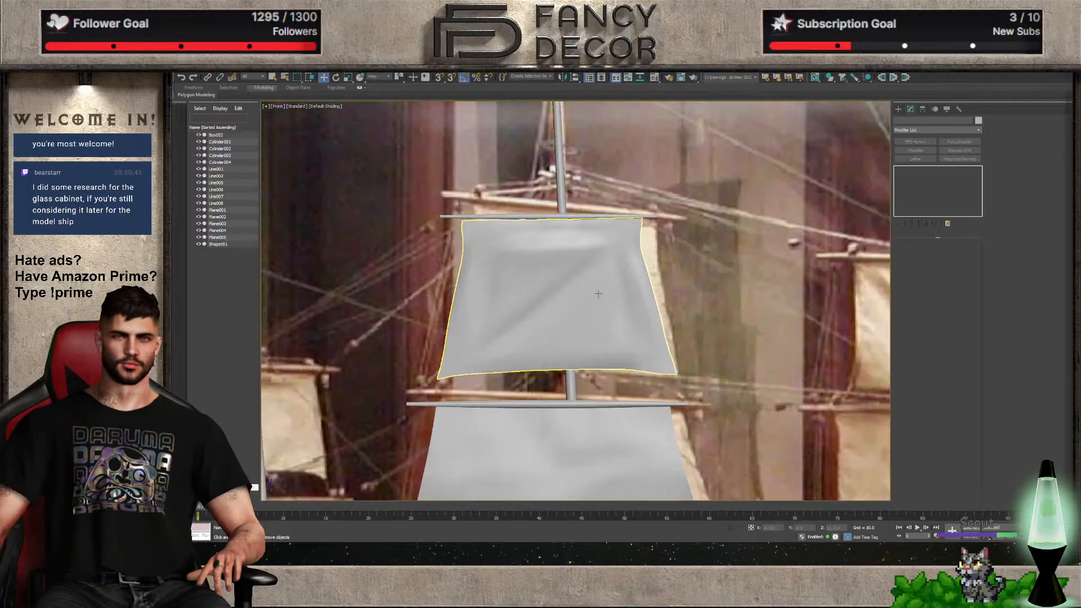
{"action": "left_click", "coordinate": [598, 293]}
{"action": "left_click", "coordinate": [915, 141]}
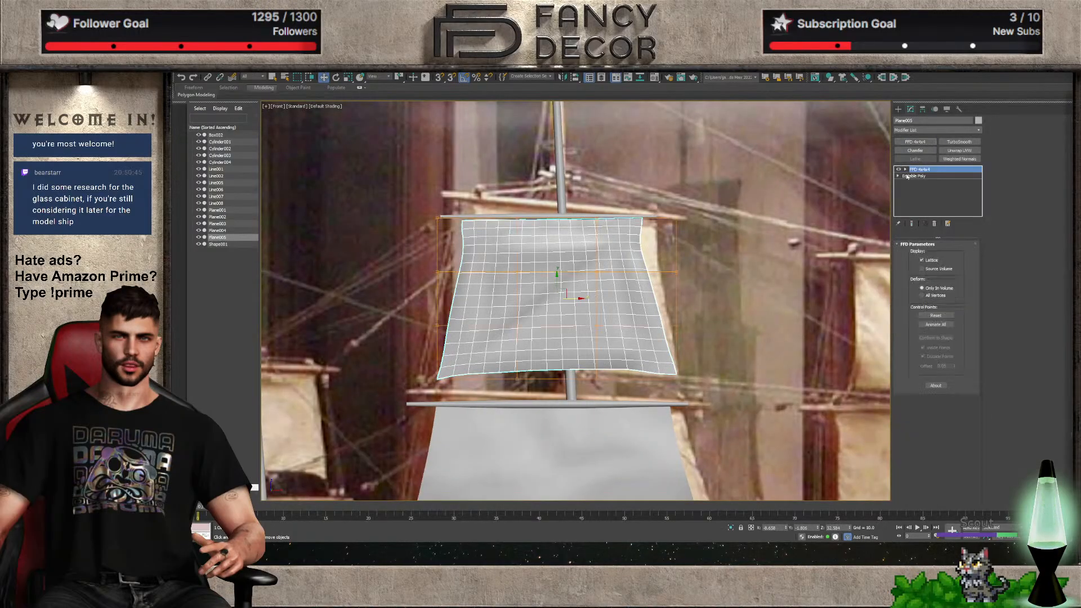
{"action": "left_click", "coordinate": [905, 169]}
{"action": "left_click", "coordinate": [920, 176]}
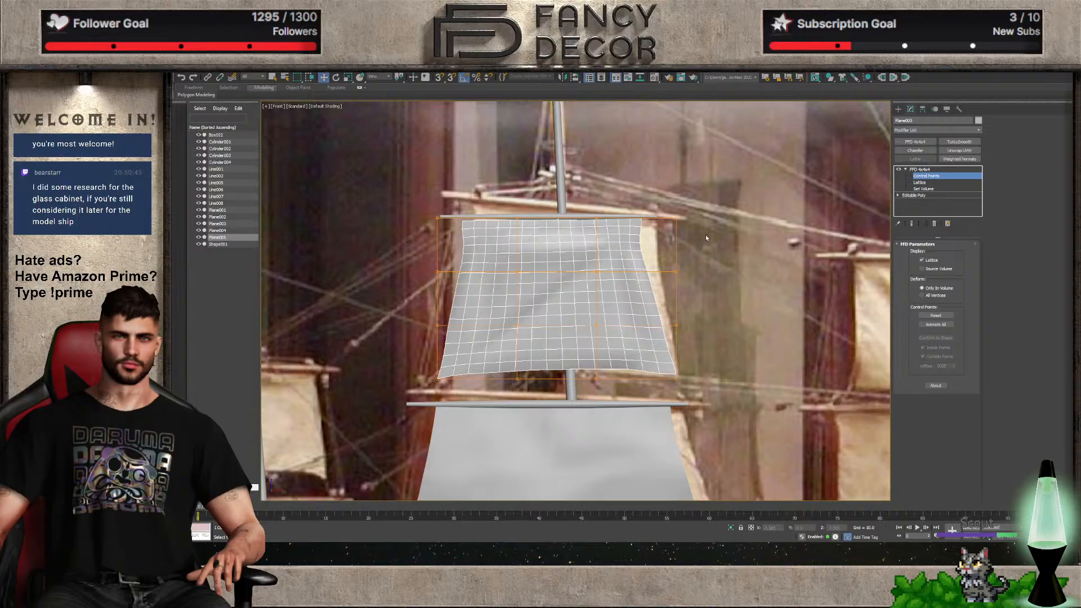
{"action": "key", "text": "z"}
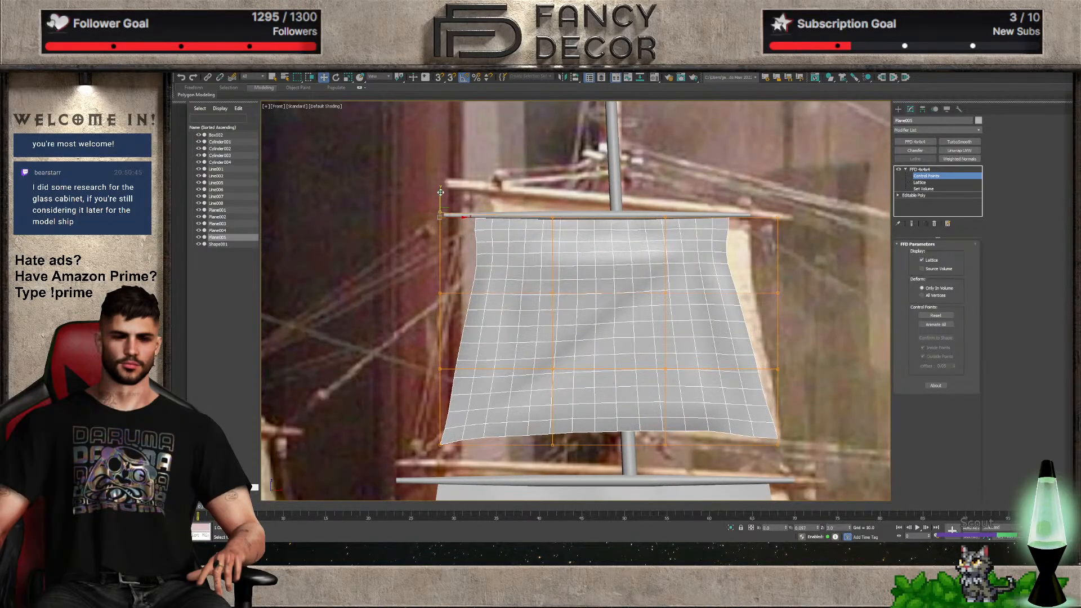
{"action": "left_click_drag", "start_coordinate": [440, 192], "coordinate": [783, 198]}
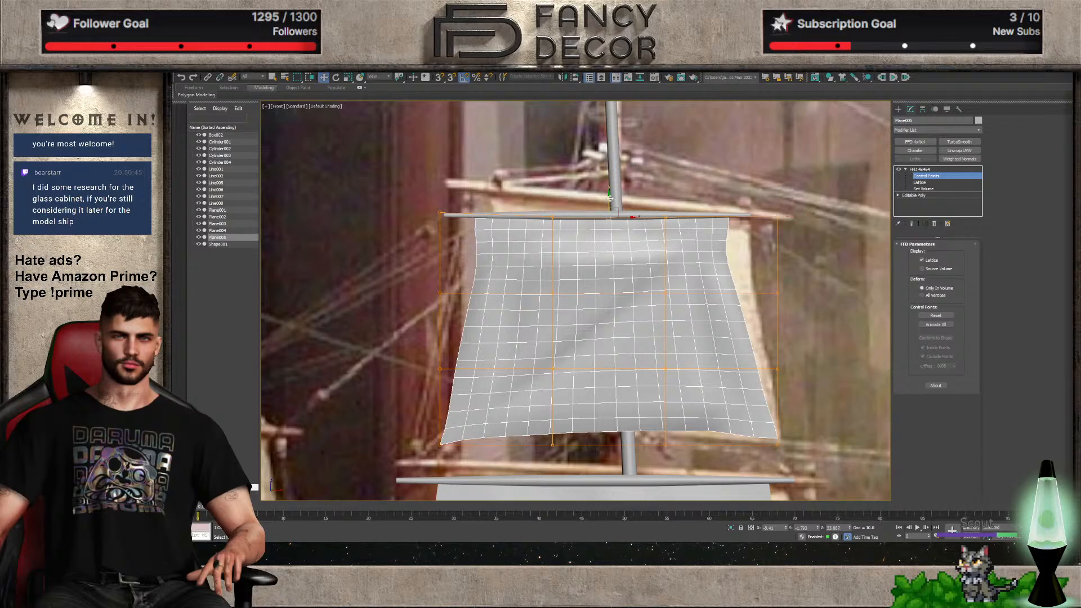
{"action": "left_click_drag", "start_coordinate": [609, 198], "coordinate": [606, 210]}
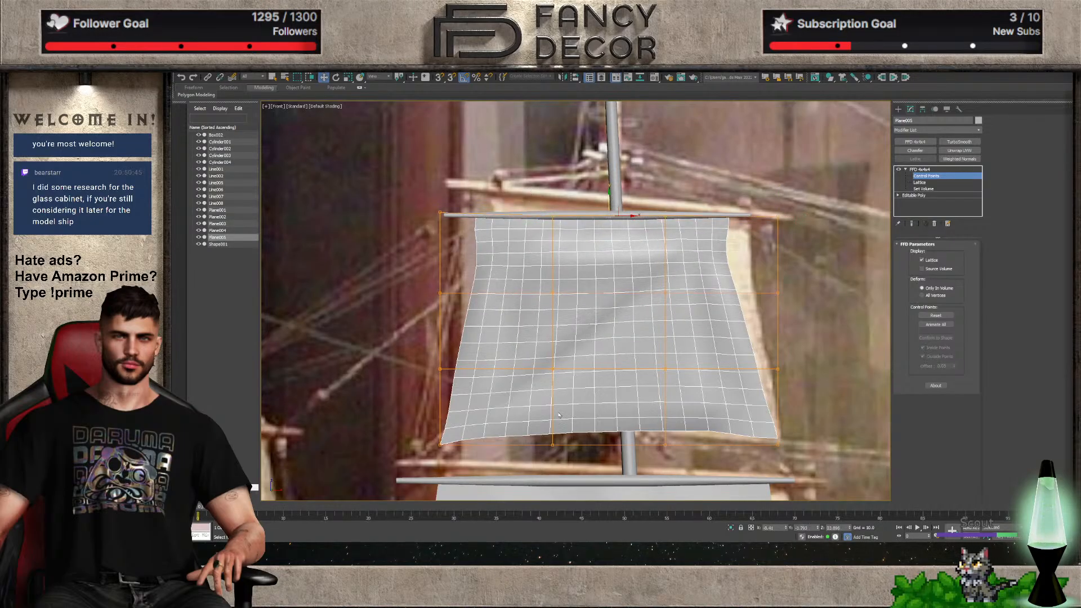
Nudge the topmost sail's upper-middle lattice control points sideways and collapse the sail to an editable poly
{"action": "scroll", "coordinate": [562, 412], "scroll_direction": "down", "scroll_amount": 2}
{"action": "scroll", "coordinate": [677, 346], "scroll_direction": "up", "scroll_amount": 1}
{"action": "left_click", "coordinate": [673, 347]}
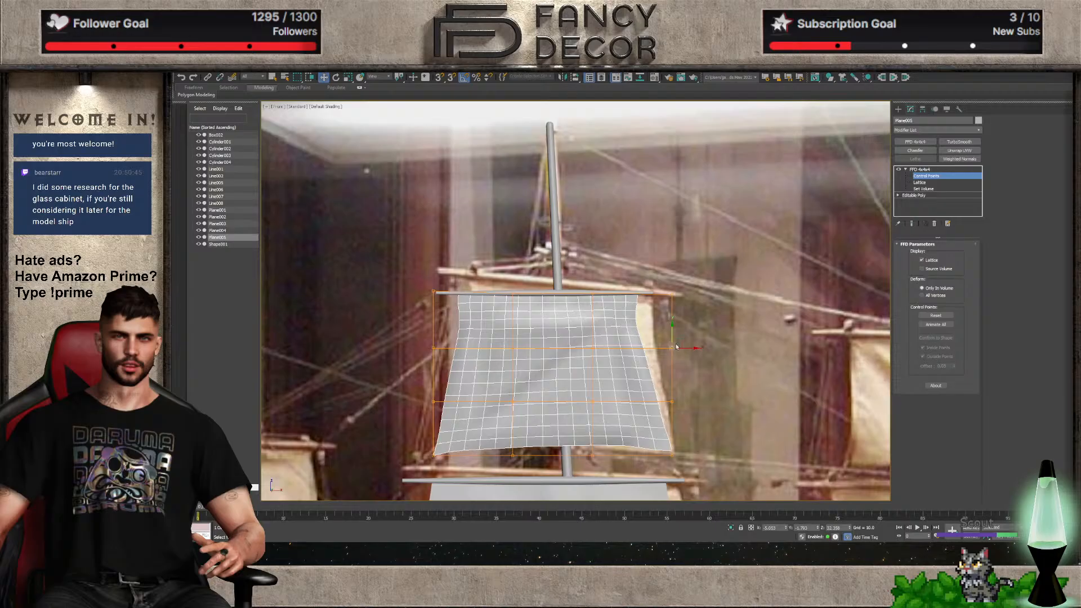
{"action": "left_click_drag", "start_coordinate": [688, 348], "coordinate": [688, 348]}
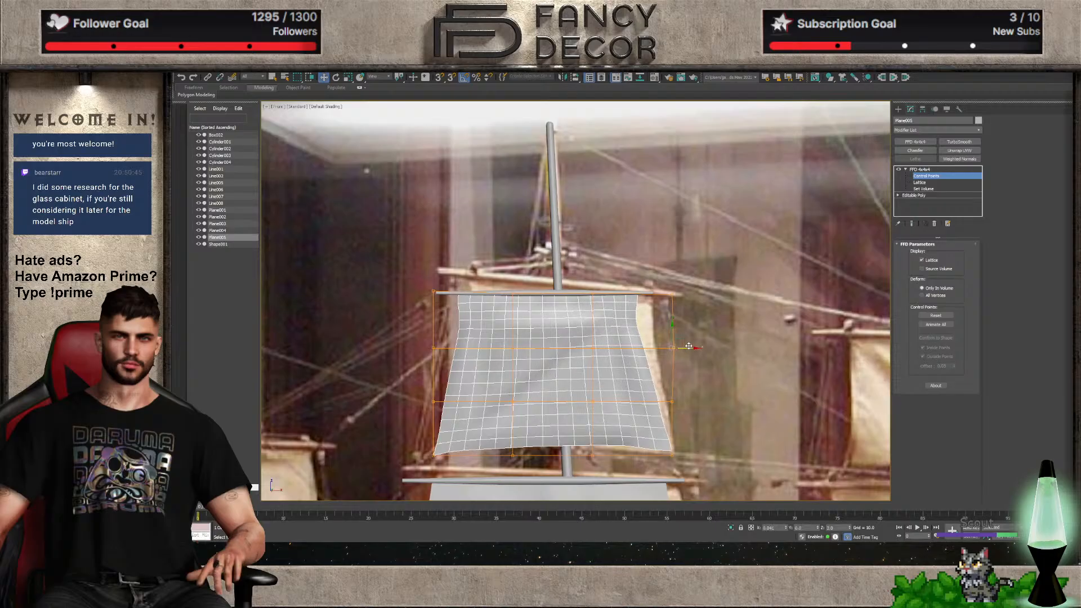
{"action": "left_click", "coordinate": [924, 170]}
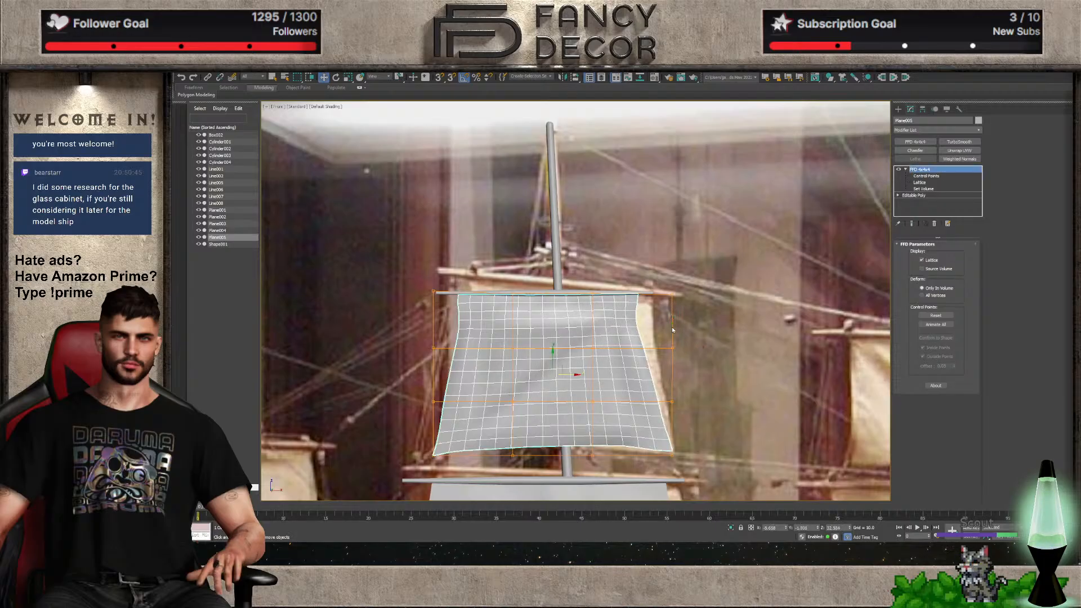
{"action": "key", "text": "alt+e"}
Enable soft selection with a reduced falloff and pull the sail's upper right edge vertices outward to smooth the edge
{"action": "left_click", "coordinate": [917, 253]}
{"action": "scroll", "coordinate": [634, 322], "scroll_direction": "up", "scroll_amount": 2}
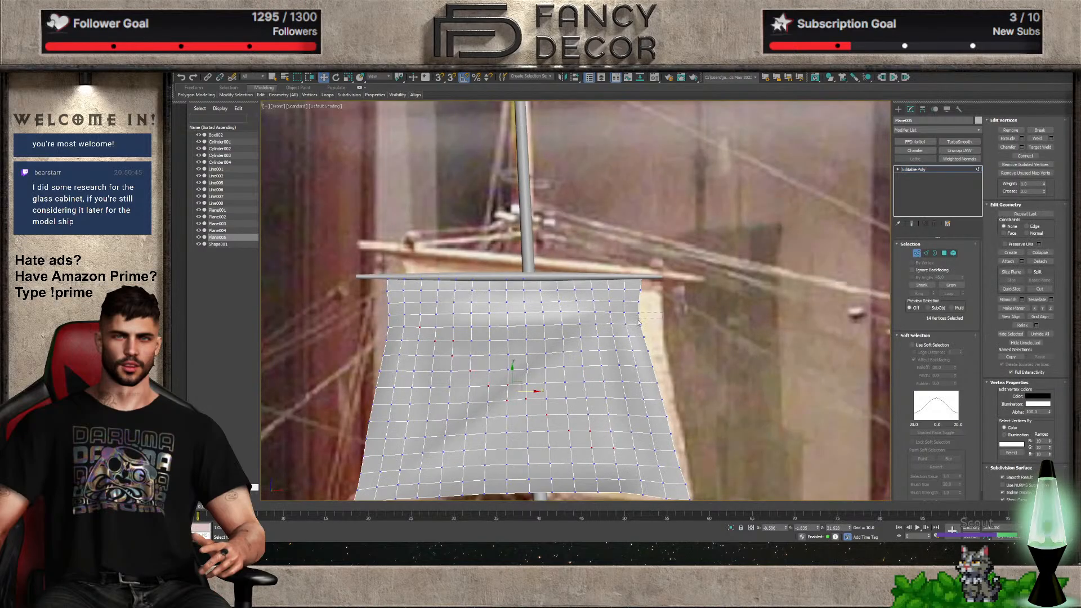
{"action": "left_click", "coordinate": [642, 307]}
{"action": "left_click", "coordinate": [913, 345]}
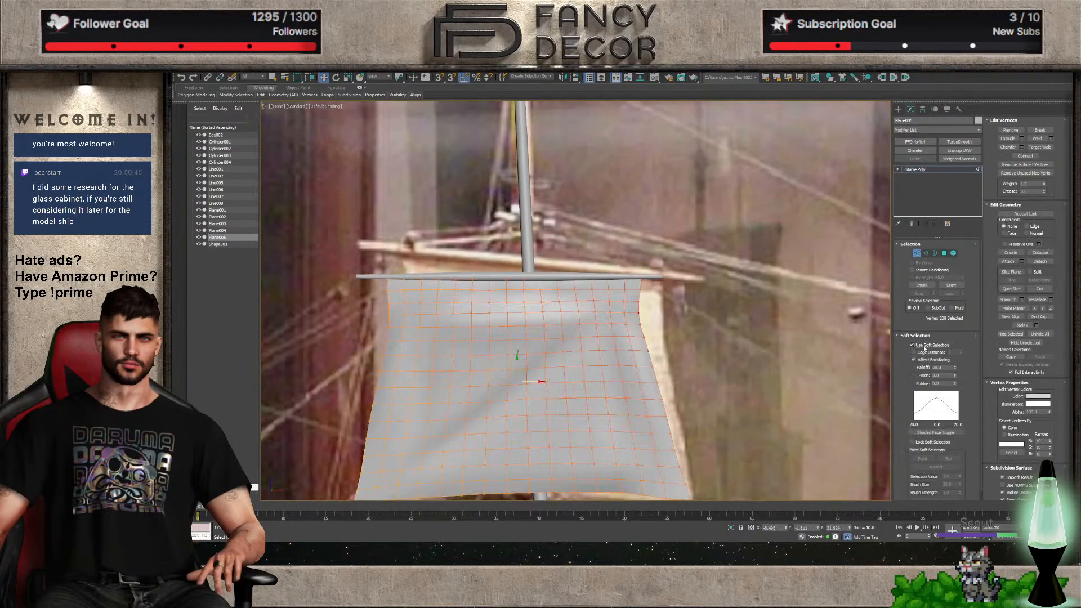
{"action": "left_click_drag", "start_coordinate": [956, 367], "coordinate": [961, 402]}
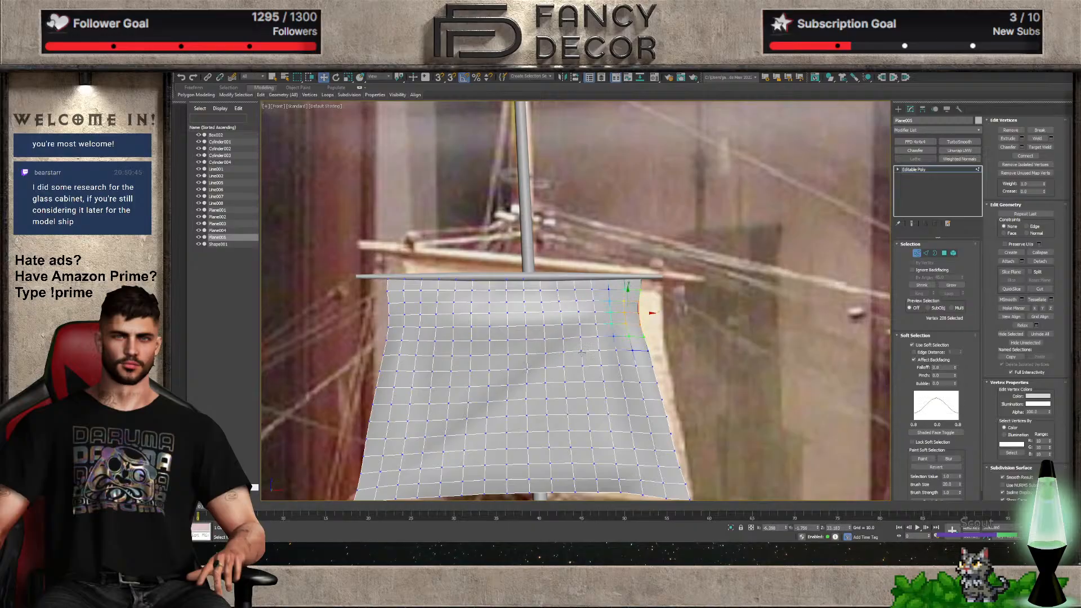
{"action": "left_click", "coordinate": [657, 337]}
{"action": "left_click_drag", "start_coordinate": [657, 337], "coordinate": [657, 336]}
Pull the vertices along the sail's upper left edge outward with soft selection to even out that edge
{"action": "left_click_drag", "start_coordinate": [391, 336], "coordinate": [391, 336]}
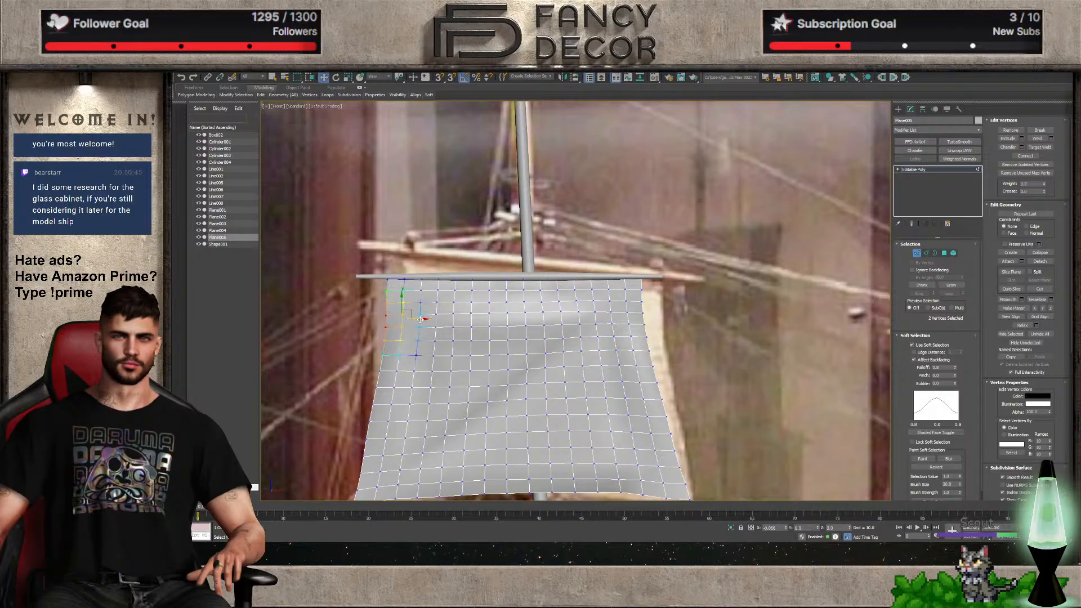
{"action": "left_click", "coordinate": [401, 356]}
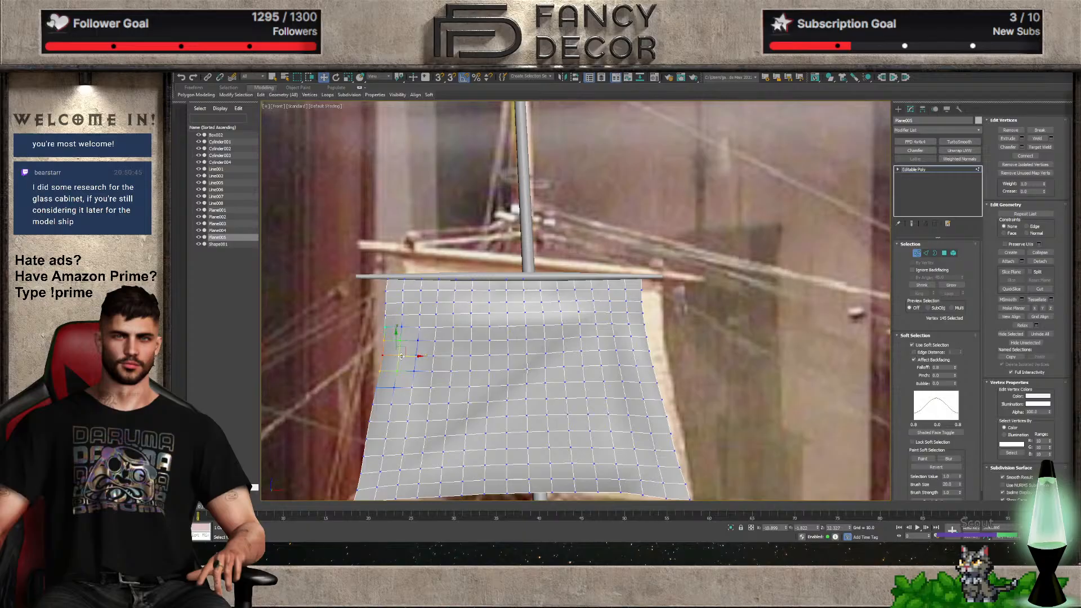
{"action": "left_click_drag", "start_coordinate": [410, 356], "coordinate": [409, 355]}
{"action": "left_click", "coordinate": [403, 291]}
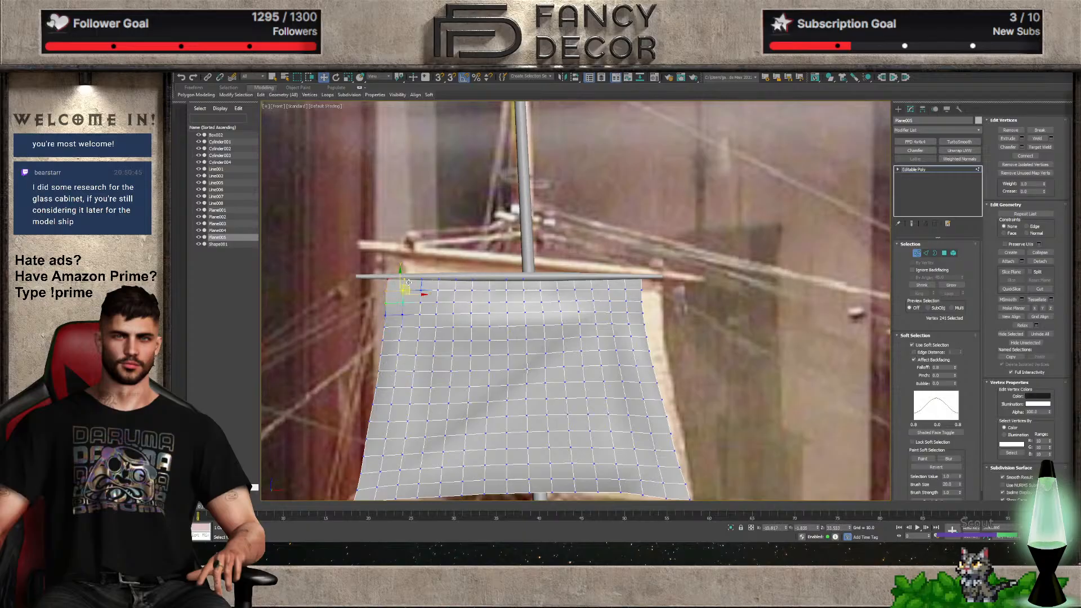
{"action": "left_click_drag", "start_coordinate": [418, 293], "coordinate": [414, 291]}
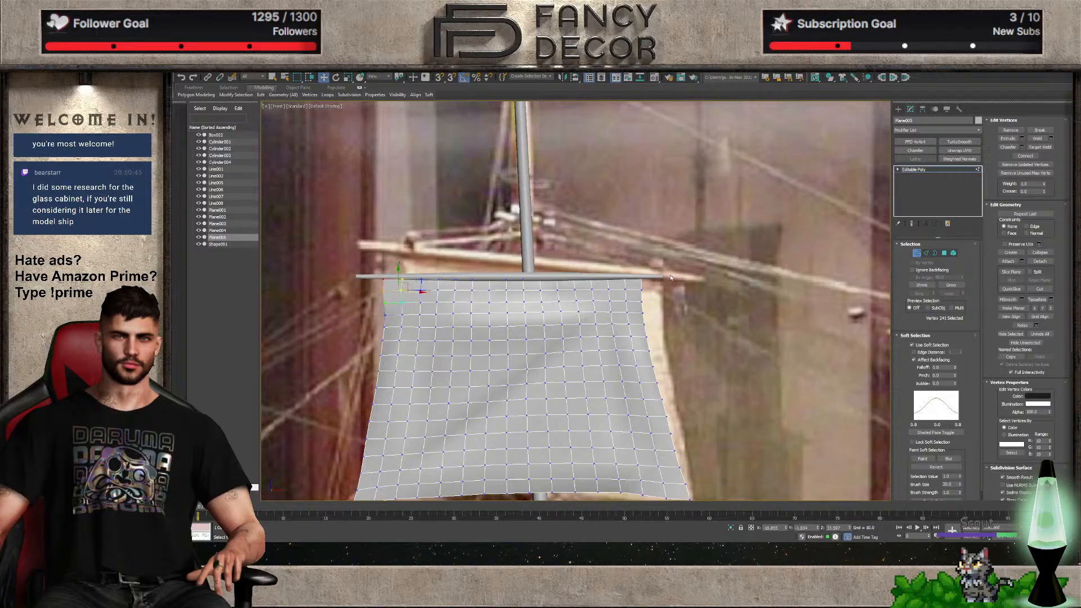
Turn off soft selection, shift the sail's top left corner vertex along the yard, and finish vertex editing
{"action": "left_click", "coordinate": [912, 345]}
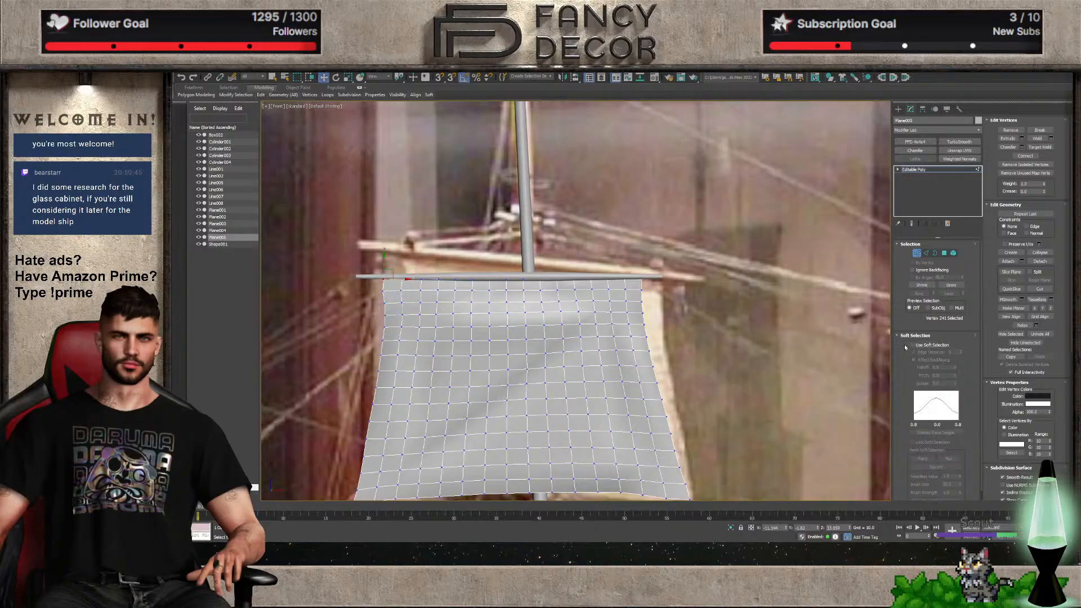
{"action": "mouse_move", "coordinate": [407, 281]}
{"action": "left_mouse_down"}
{"action": "mouse_move", "coordinate": [398, 292]}
{"action": "mouse_move", "coordinate": [399, 279]}
{"action": "left_mouse_up"}
{"action": "left_click", "coordinate": [384, 291]}
{"action": "left_click", "coordinate": [385, 278]}
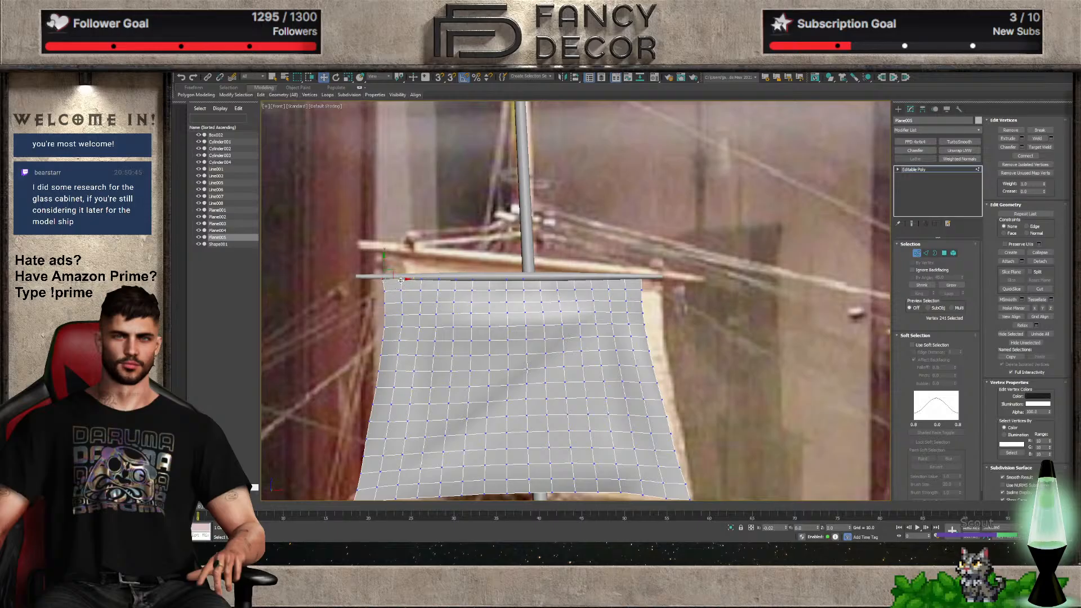
{"action": "scroll", "coordinate": [552, 338], "scroll_direction": "down", "scroll_amount": 5}
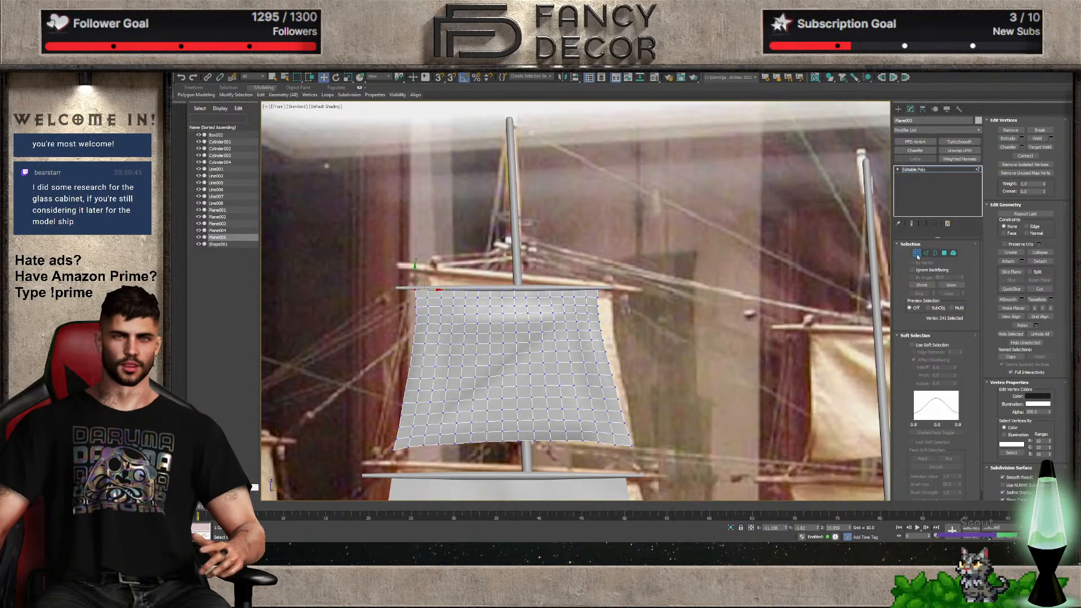
{"action": "key", "text": "1"}
Inspect the whole ship in perspective, comparing the sails in wireframe and shaded display
{"action": "middle_click_drag", "start_coordinate": [591, 350], "coordinate": [574, 417], "text": "alt"}
{"action": "scroll", "coordinate": [591, 445], "scroll_direction": "down", "scroll_amount": 8}
{"action": "middle_click_drag", "start_coordinate": [410, 422], "coordinate": [403, 319]}
{"action": "left_click", "coordinate": [378, 387]}
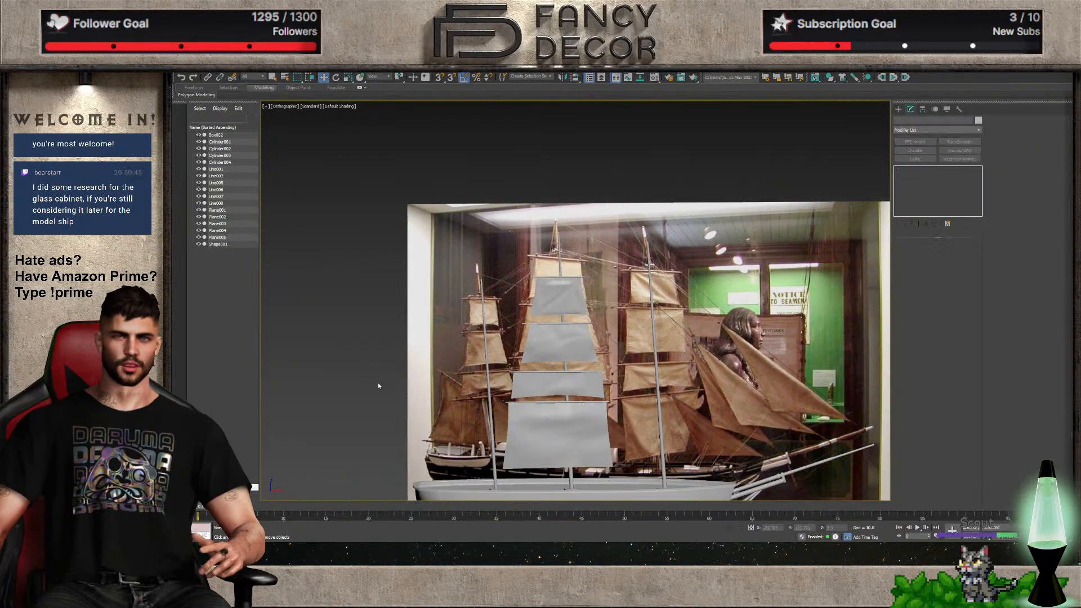
{"action": "middle_click_drag", "start_coordinate": [379, 387], "coordinate": [397, 411], "text": "alt"}
{"action": "middle_click_drag", "start_coordinate": [397, 410], "coordinate": [388, 389]}
{"action": "key", "text": "p"}
{"action": "key", "text": "F3"}
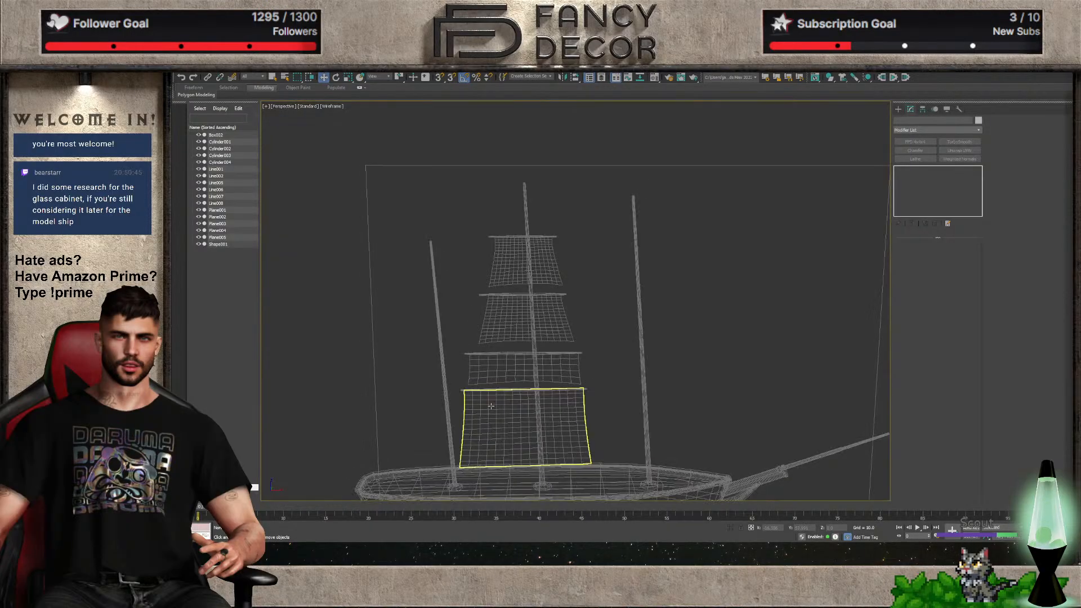
{"action": "key", "text": "F3"}
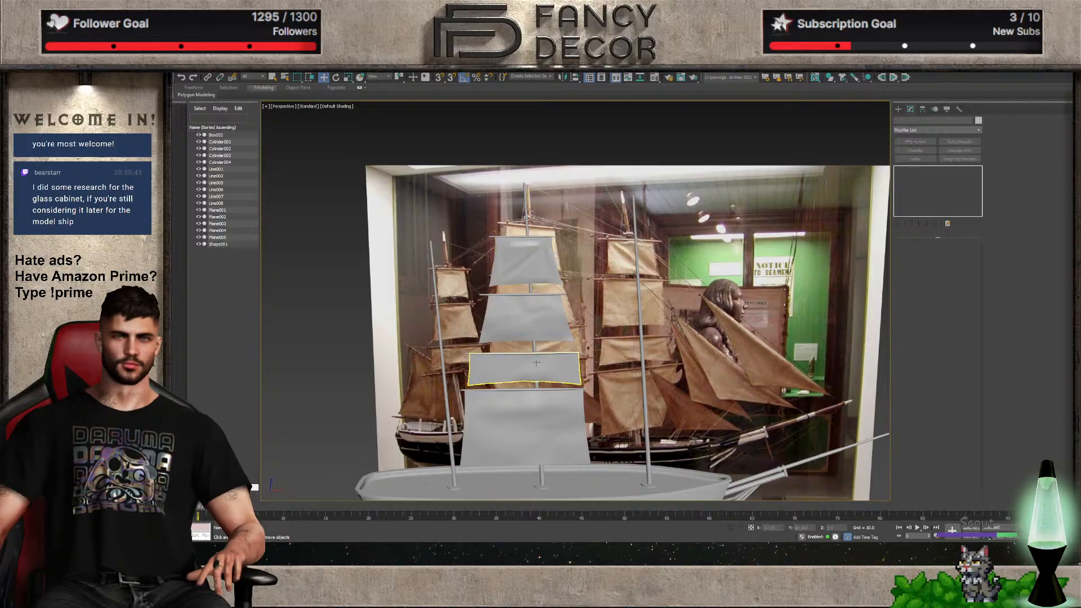
Select the four square sails on the middle mast together with their four yards
{"action": "left_click", "coordinate": [531, 445]}
{"action": "left_click", "coordinate": [529, 366]}
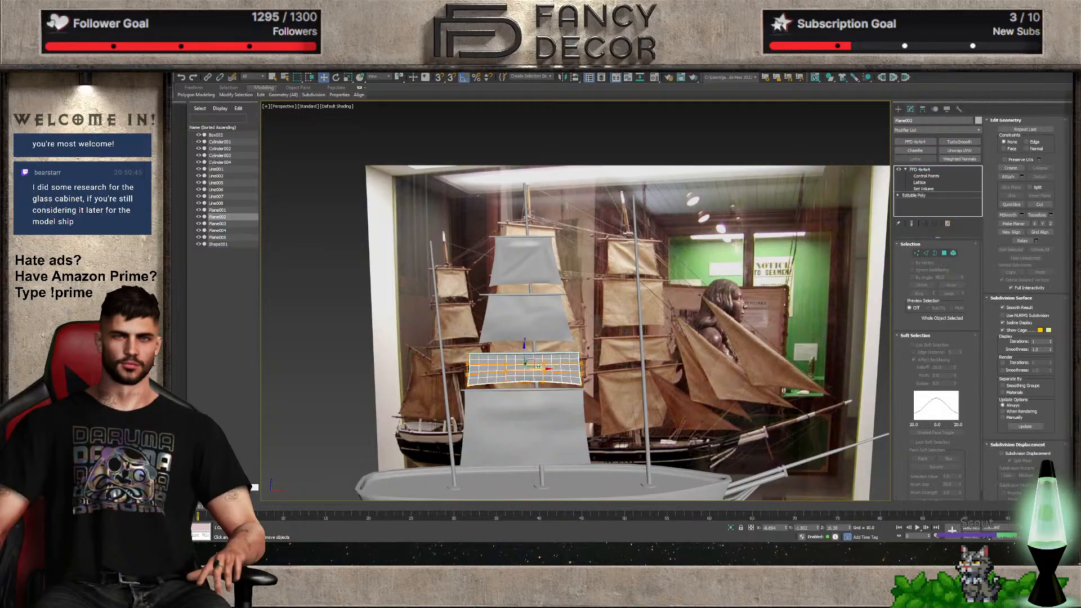
{"action": "scroll", "coordinate": [529, 360], "scroll_direction": "up", "scroll_amount": 3}
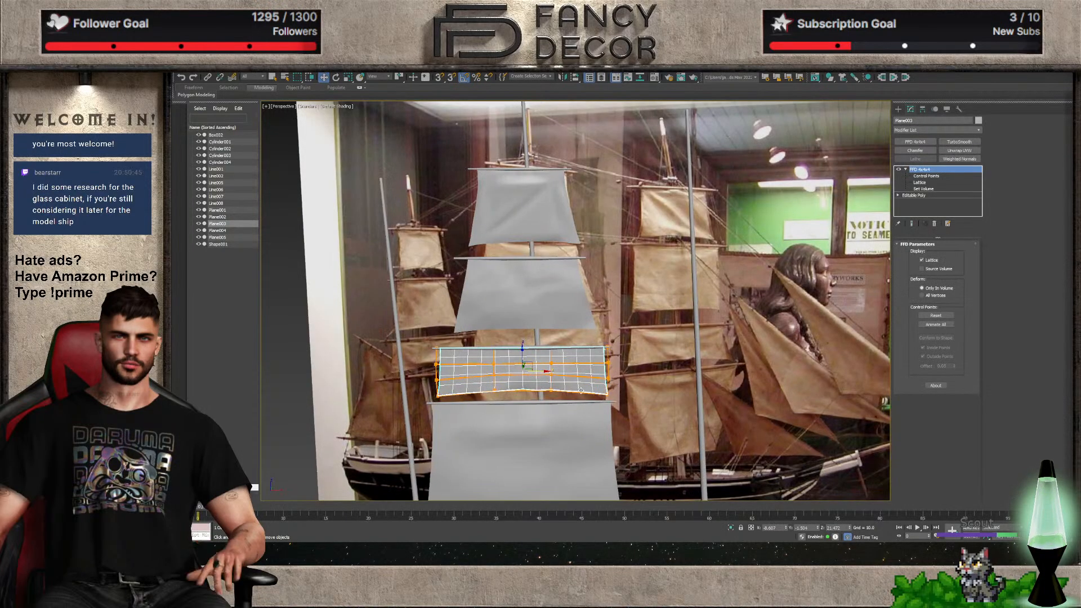
{"action": "scroll", "coordinate": [581, 389], "scroll_direction": "down", "scroll_amount": 3}
{"action": "left_click", "coordinate": [542, 293], "text": "ctrl"}
{"action": "left_click", "coordinate": [542, 349], "text": "ctrl"}
{"action": "left_click", "coordinate": [550, 453], "text": "ctrl"}
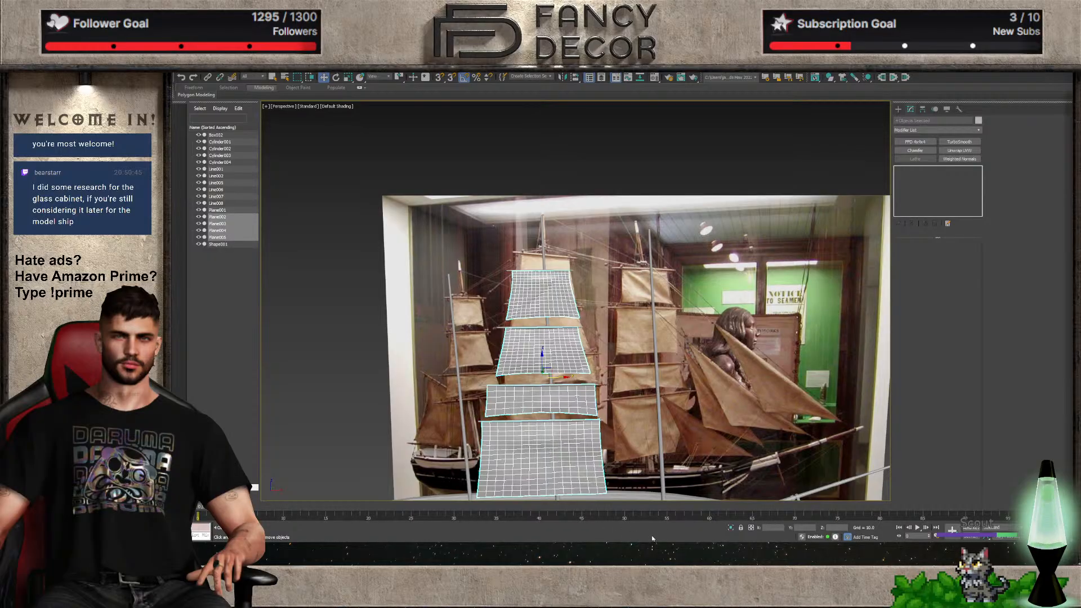
{"action": "left_click", "coordinate": [578, 419], "text": "ctrl"}
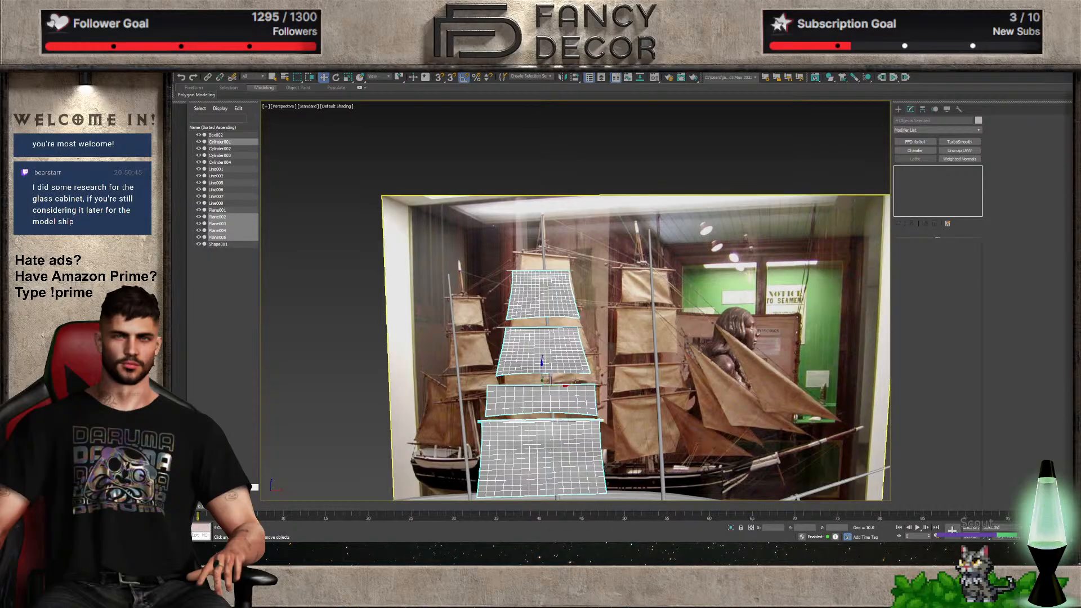
{"action": "left_click", "coordinate": [563, 386], "text": "ctrl"}
{"action": "left_click", "coordinate": [555, 327], "text": "ctrl"}
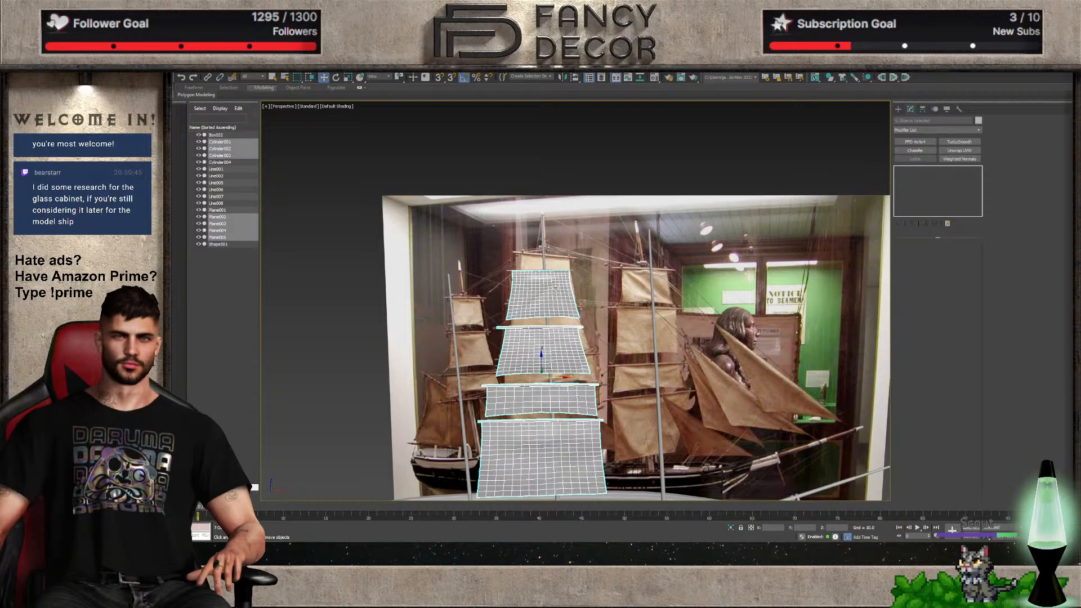
{"action": "left_click", "coordinate": [556, 270], "text": "ctrl"}
Adjust the height of the four selected sails and yards together against the reference photo in the front view
{"action": "middle_click_drag", "start_coordinate": [554, 367], "coordinate": [574, 305]}
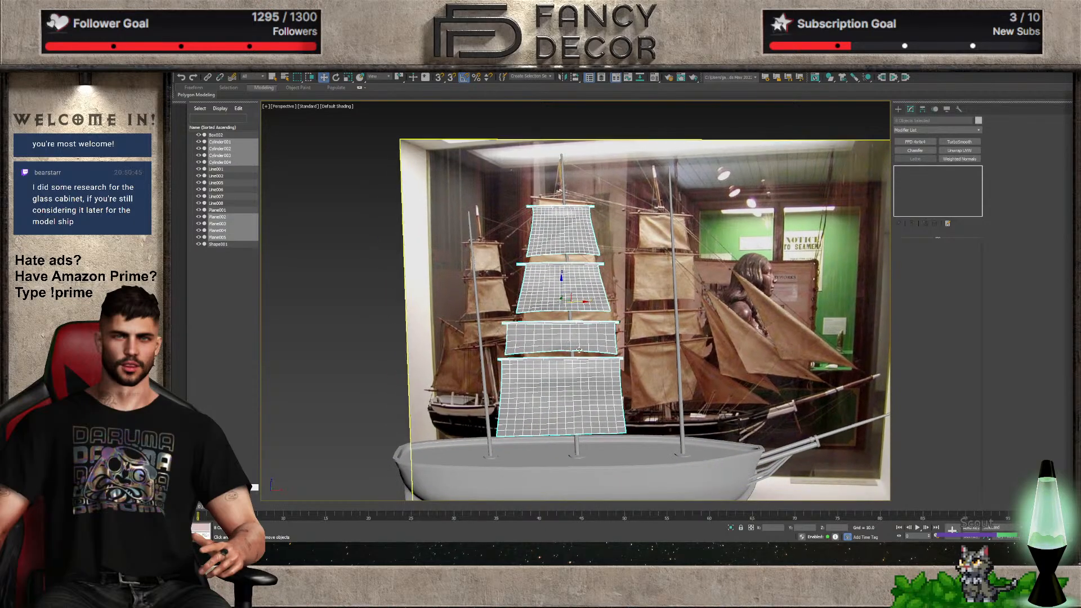
{"action": "left_click_drag", "start_coordinate": [574, 306], "coordinate": [595, 273]}
{"action": "key", "text": "f"}
{"action": "scroll", "coordinate": [610, 227], "scroll_direction": "down", "scroll_amount": 2}
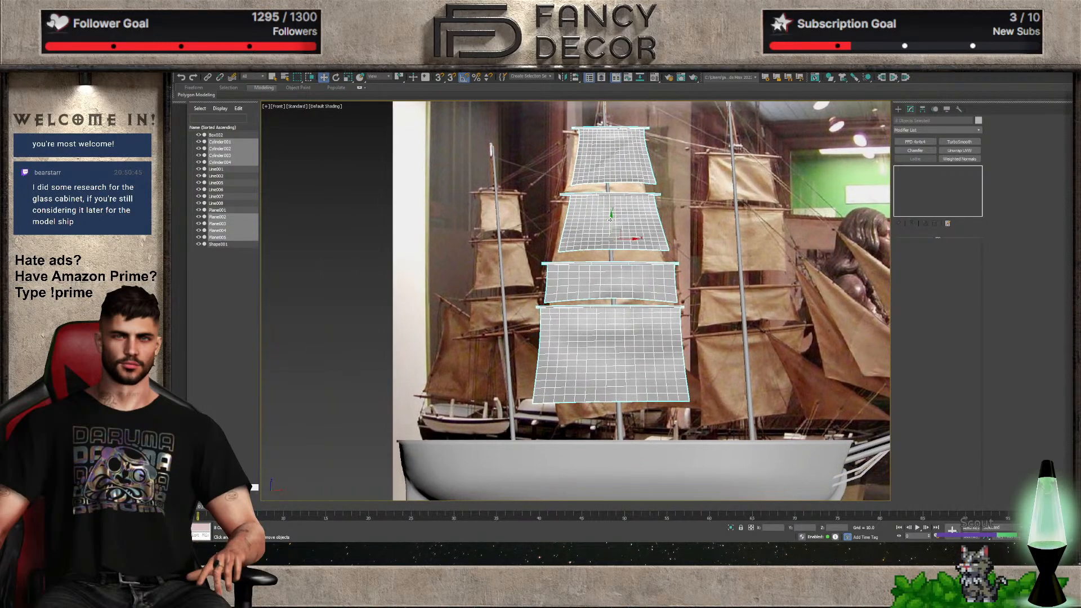
{"action": "left_click_drag", "start_coordinate": [610, 227], "coordinate": [611, 221]}
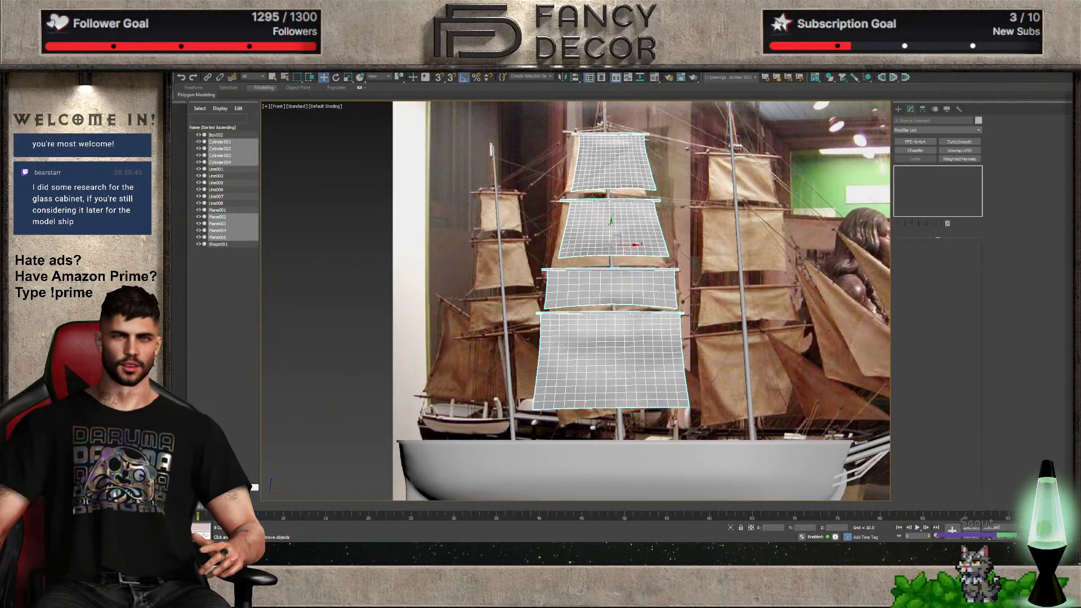
Lower the bottom square sail together with its yard slightly
{"action": "left_click", "coordinate": [657, 388]}
{"action": "left_click", "coordinate": [616, 312], "text": "ctrl"}
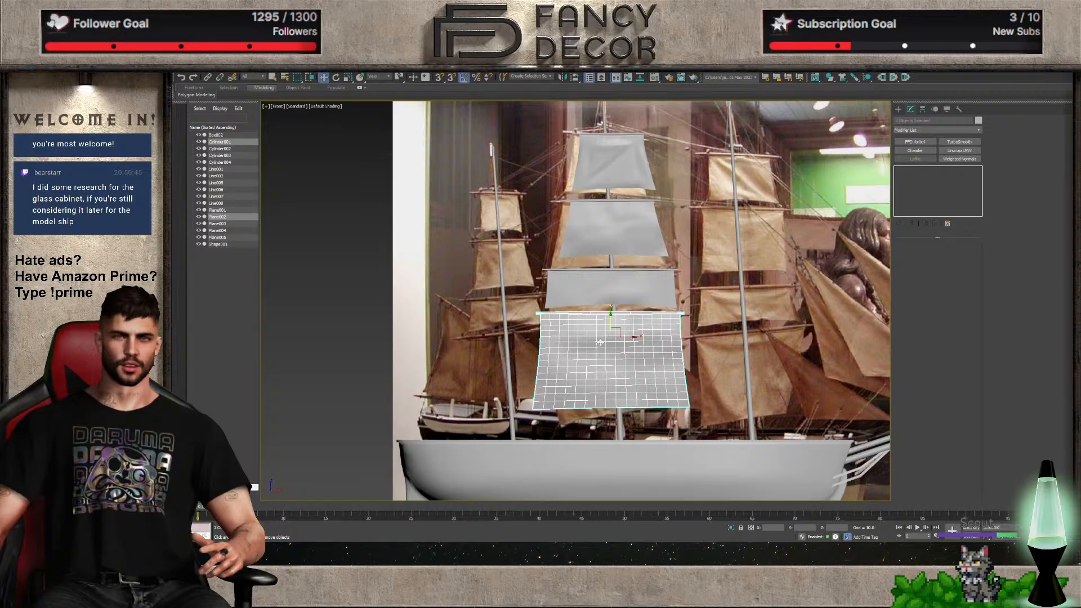
{"action": "scroll", "coordinate": [616, 311], "scroll_direction": "up", "scroll_amount": 2}
{"action": "mouse_move", "coordinate": [616, 311]}
{"action": "left_mouse_down"}
{"action": "mouse_move", "coordinate": [617, 333]}
{"action": "mouse_move", "coordinate": [617, 316]}
{"action": "left_mouse_up"}
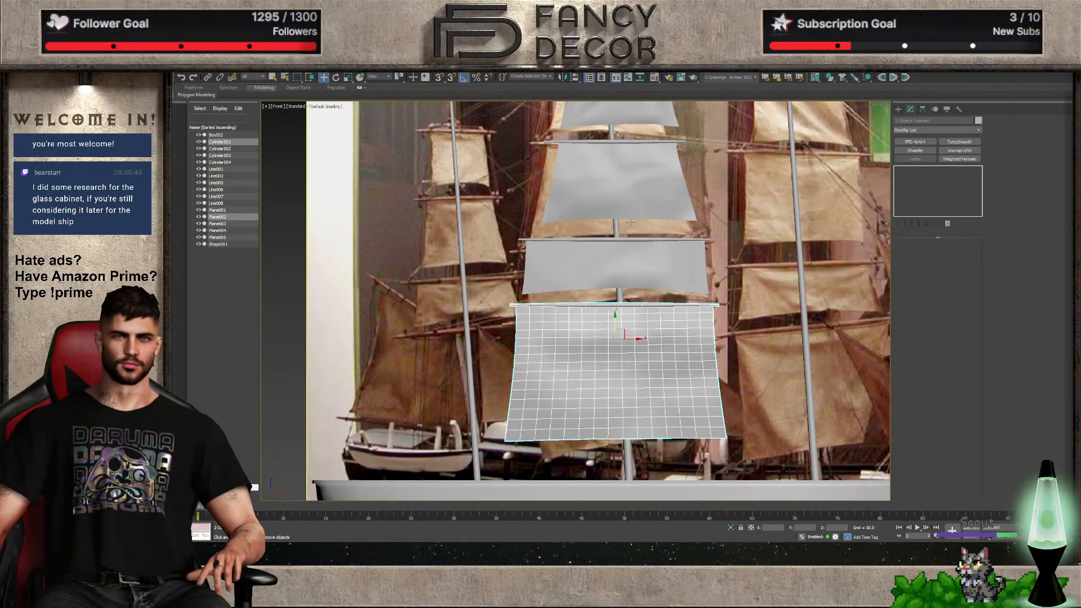
Nudge the second sail from the bottom and its yard slightly to line up with the reference photo
{"action": "left_click", "coordinate": [624, 267]}
{"action": "left_click", "coordinate": [625, 240], "text": "ctrl"}
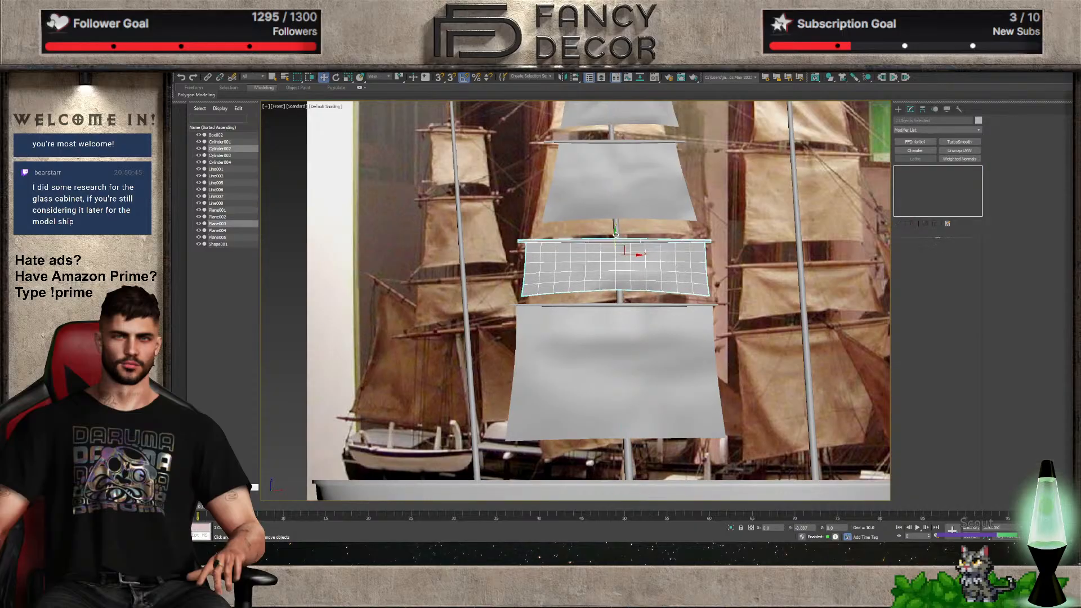
{"action": "middle_click_drag", "start_coordinate": [609, 264], "coordinate": [612, 351]}
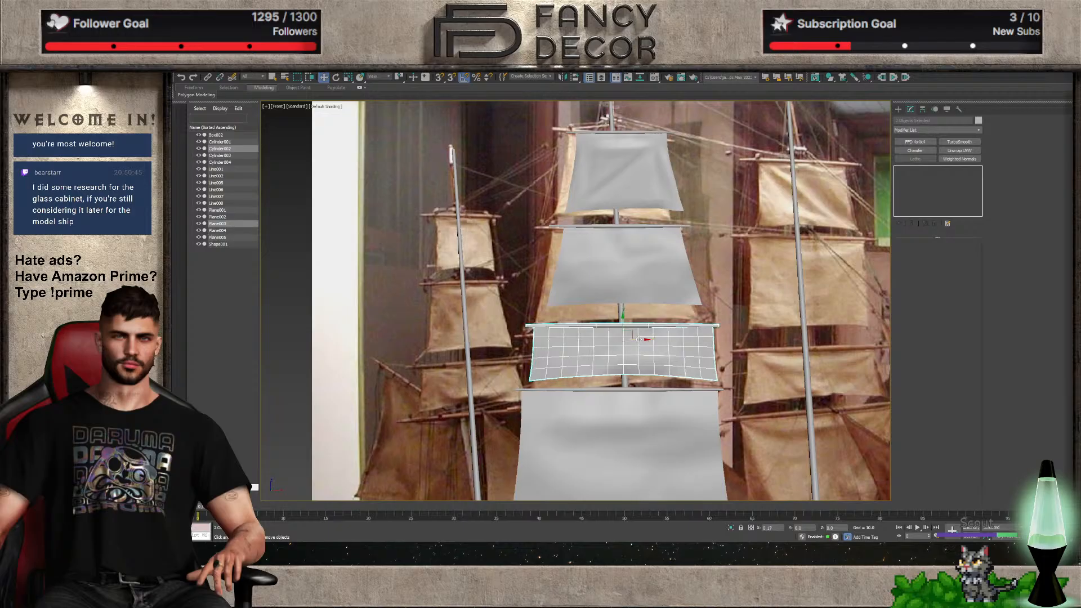
Scale the yard above the second sail from the top on the middle mast to adjust its length
{"action": "left_click", "coordinate": [622, 227]}
{"action": "scroll", "coordinate": [623, 226], "scroll_direction": "up", "scroll_amount": 2}
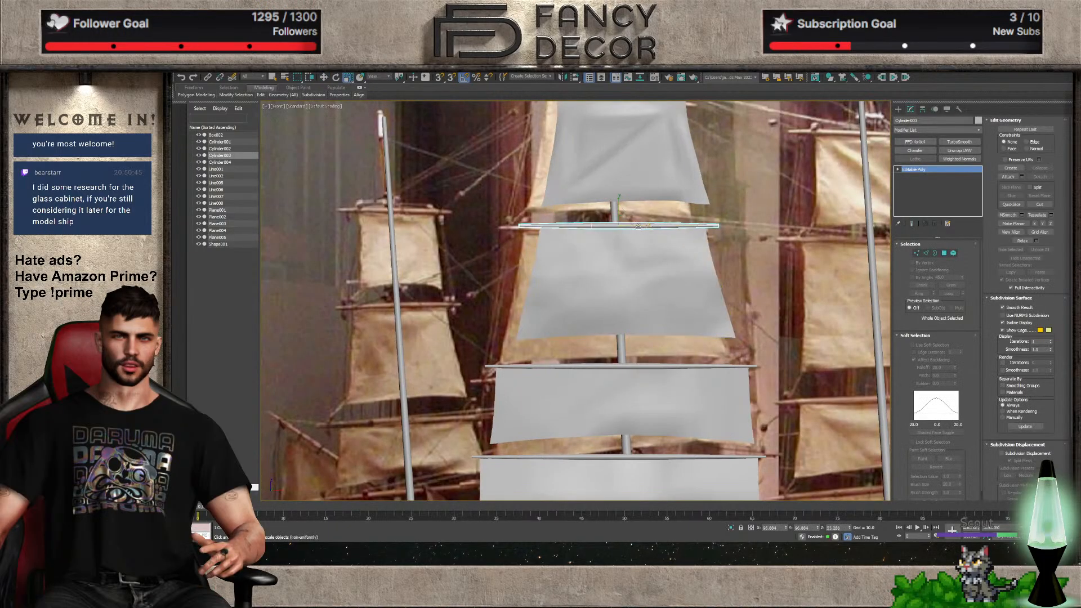
{"action": "key", "text": "r"}
{"action": "scroll", "coordinate": [636, 226], "scroll_direction": "down", "scroll_amount": 5}
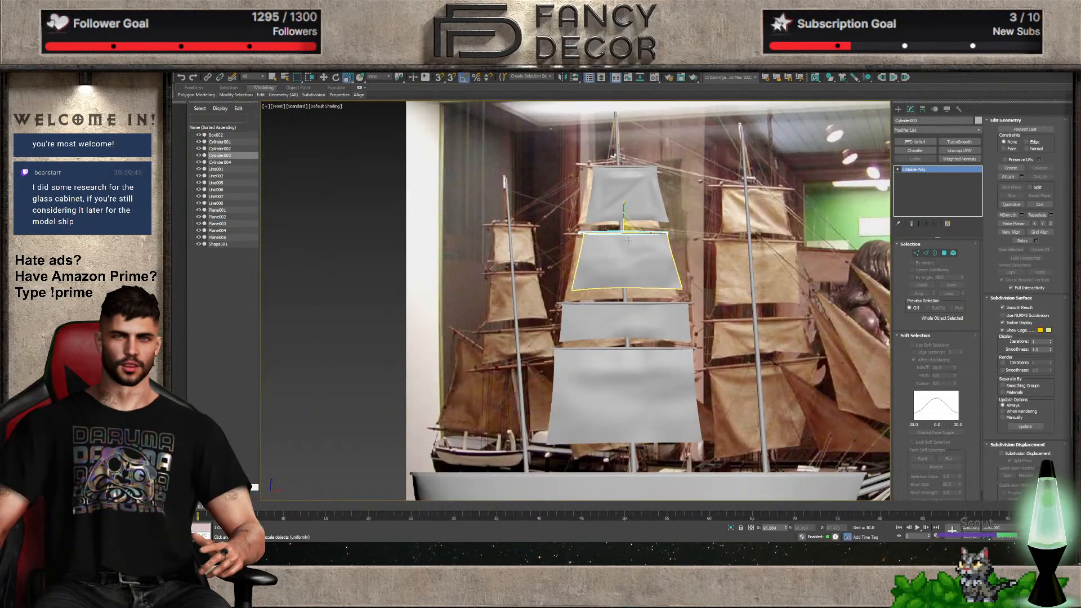
Widen the upper part of the second sail from the top with an FFD 4x4x4 lattice and collapse the modifier
{"action": "scroll", "coordinate": [628, 241], "scroll_direction": "up", "scroll_amount": 4}
{"action": "left_click", "coordinate": [633, 259]}
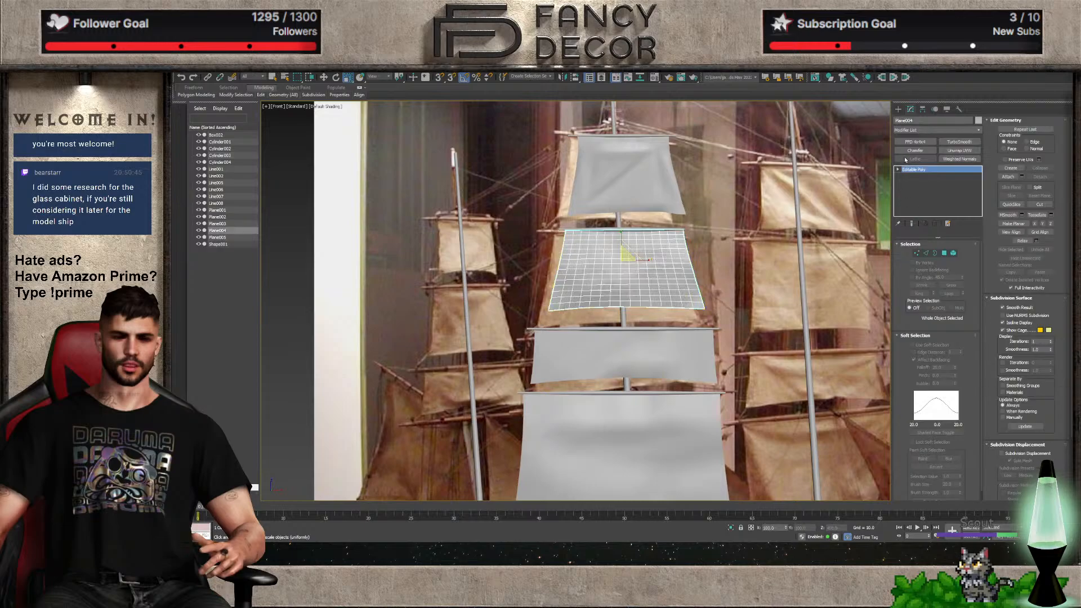
{"action": "left_click", "coordinate": [914, 141]}
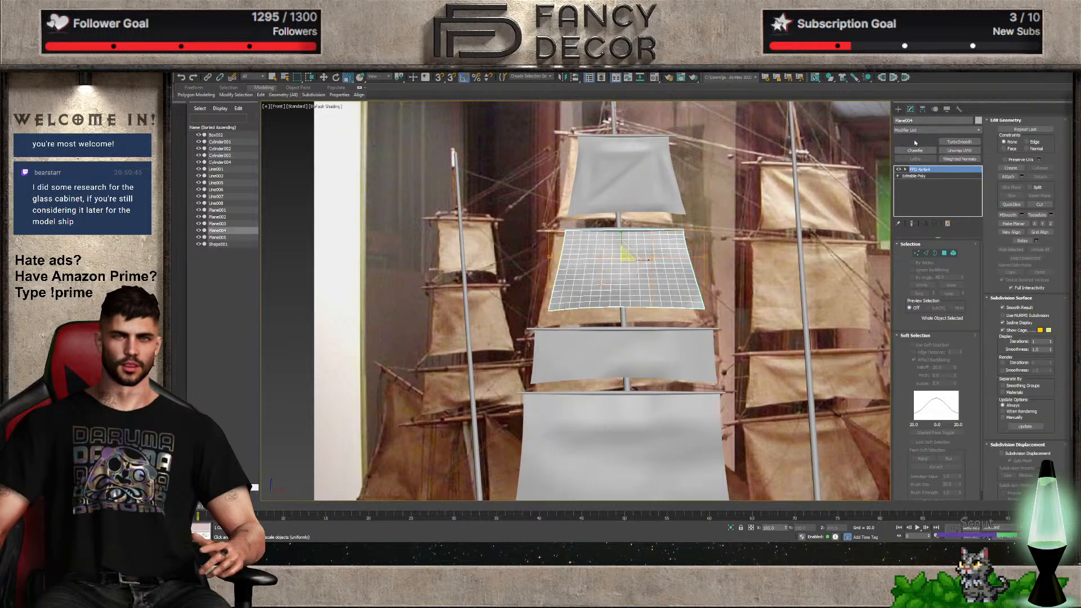
{"action": "left_click", "coordinate": [904, 168]}
{"action": "left_click", "coordinate": [915, 176]}
{"action": "left_click_drag", "start_coordinate": [730, 220], "coordinate": [513, 250]}
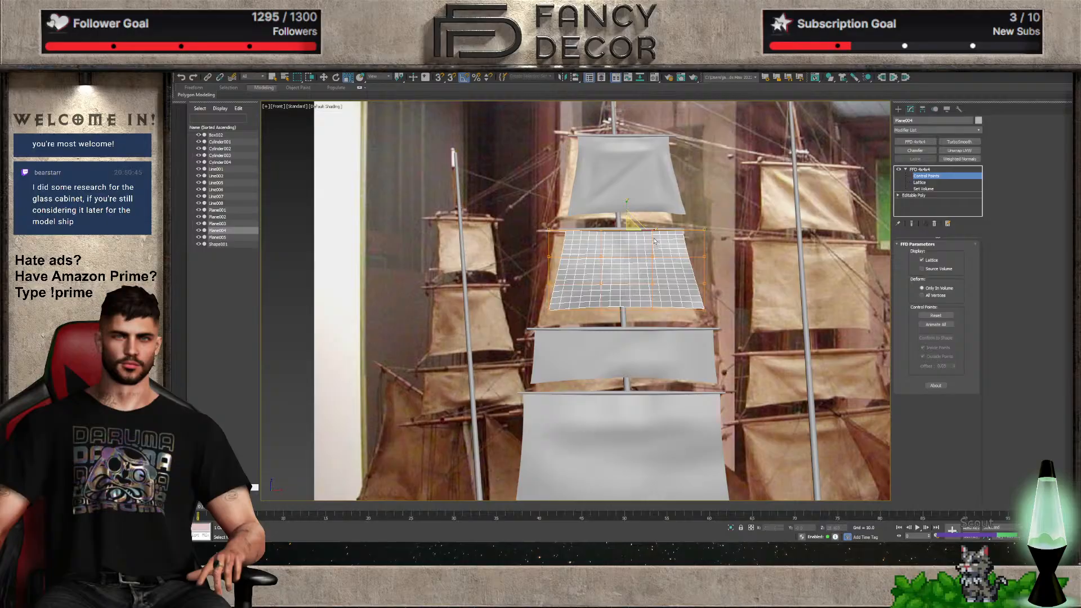
{"action": "left_click_drag", "start_coordinate": [651, 229], "coordinate": [536, 255]}
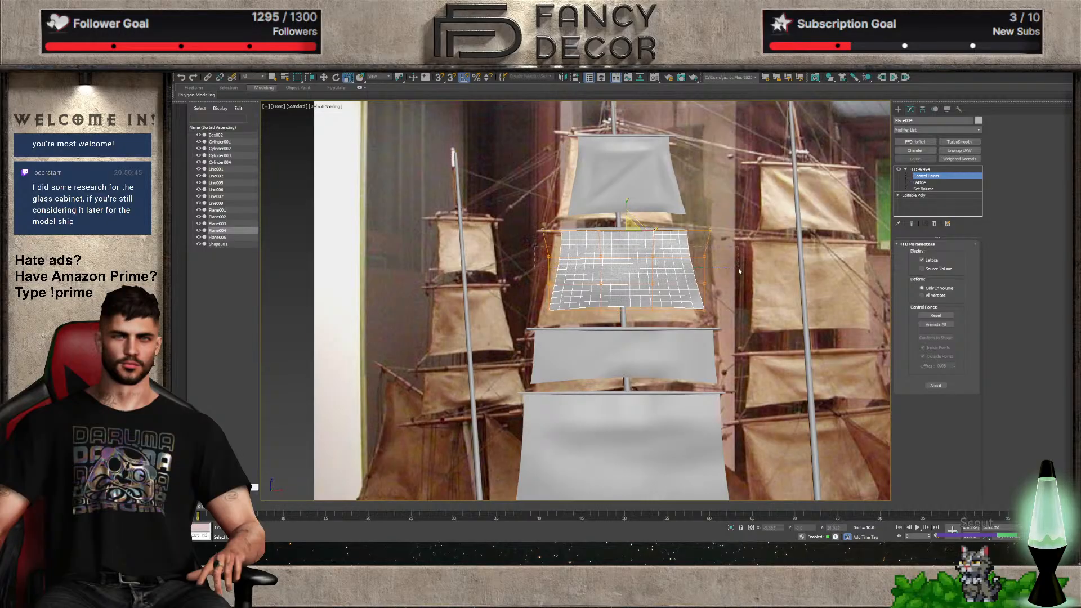
{"action": "left_click_drag", "start_coordinate": [653, 256], "coordinate": [670, 252]}
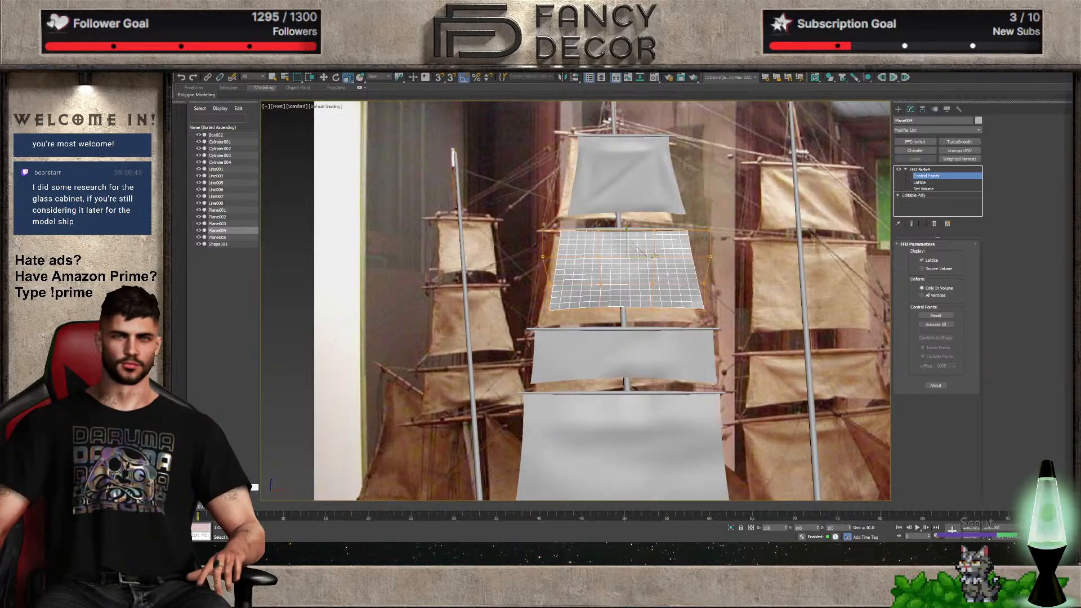
{"action": "left_click", "coordinate": [931, 169]}
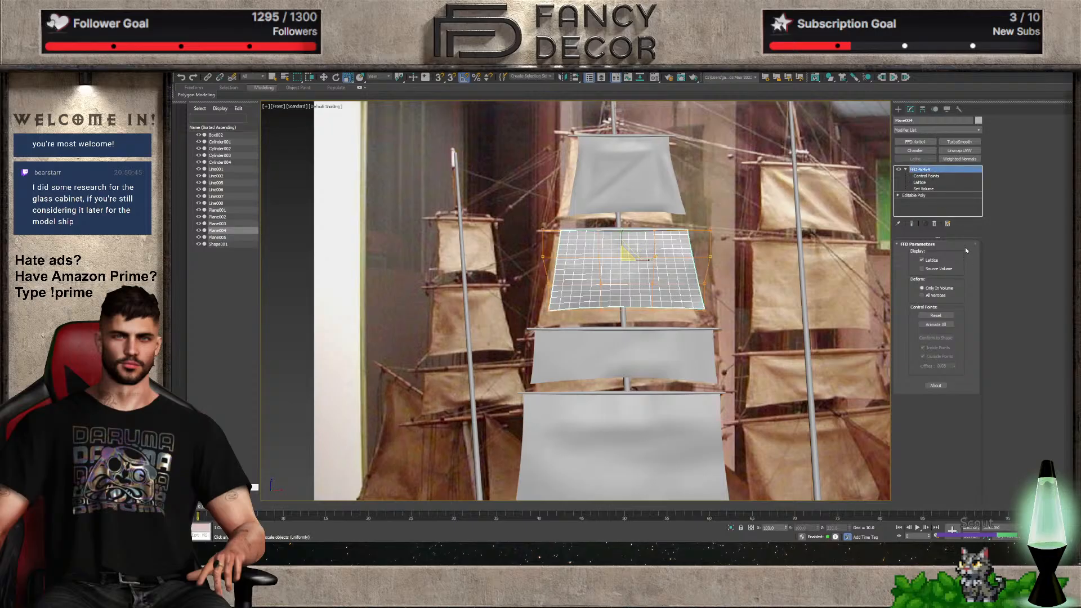
Fine-tune the length of the second yard from the top against the sail's widened upper edge
{"action": "scroll", "coordinate": [643, 252], "scroll_direction": "up", "scroll_amount": 3}
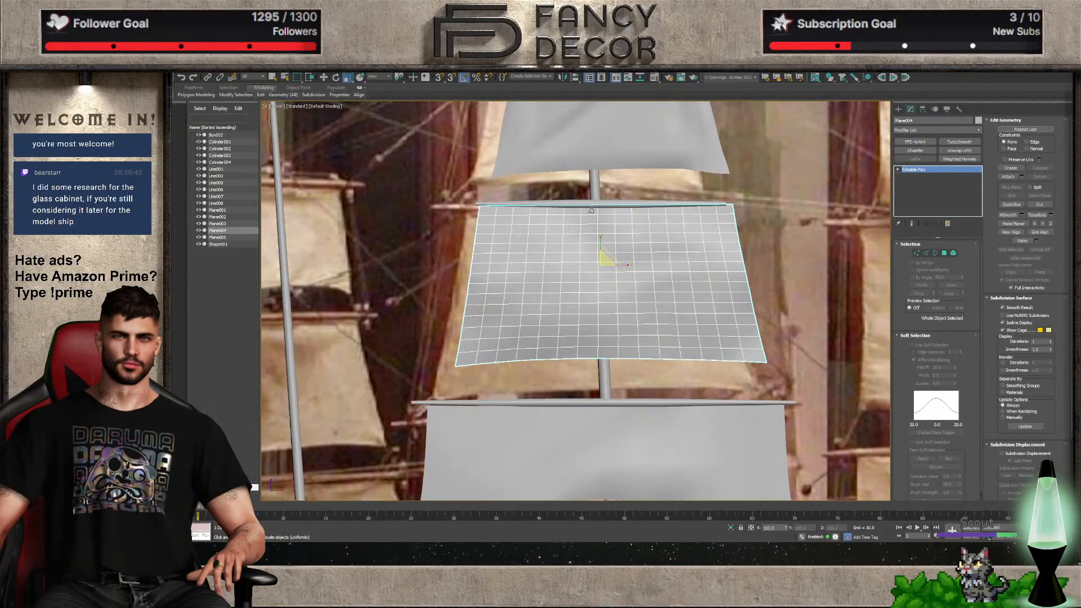
{"action": "left_click", "coordinate": [593, 206]}
{"action": "scroll", "coordinate": [608, 360], "scroll_direction": "down", "scroll_amount": 4}
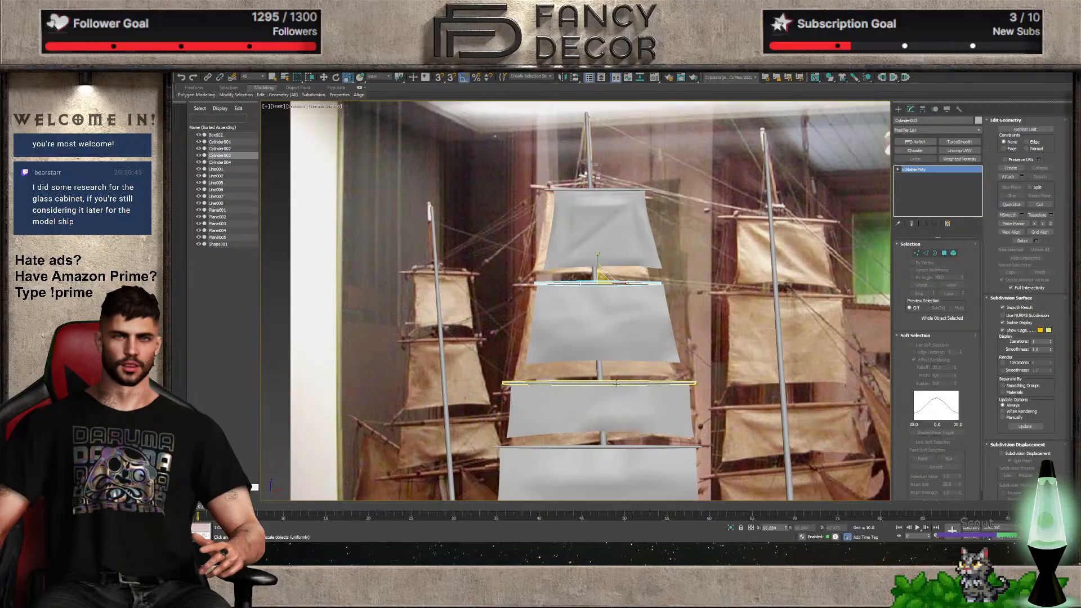
Give the middle mast's four yards the same X position, from the bottom yard to the top one
{"action": "left_click", "coordinate": [602, 446]}
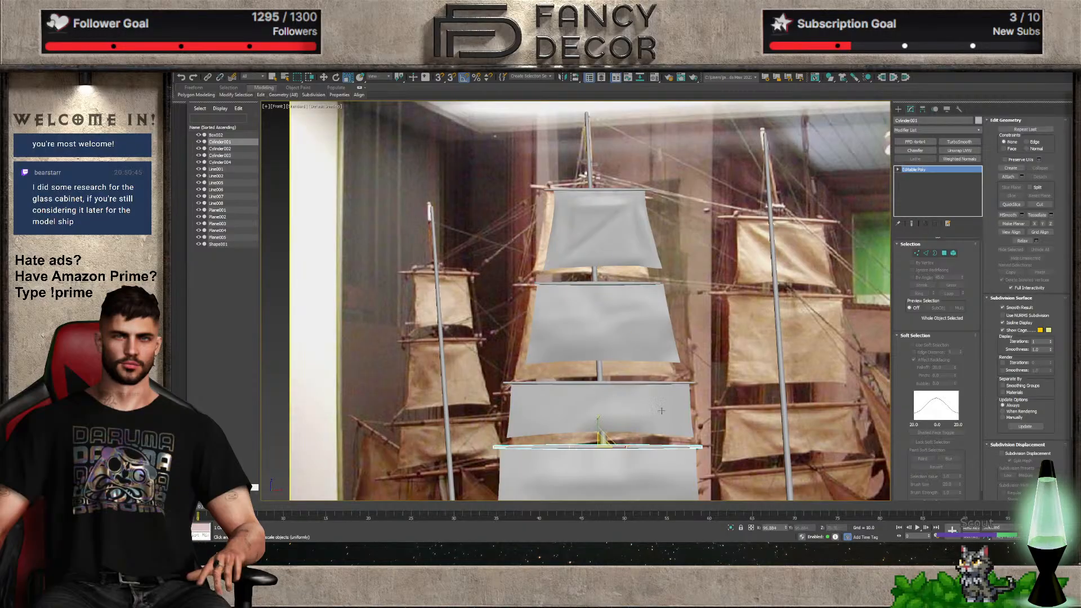
{"action": "key", "text": "w"}
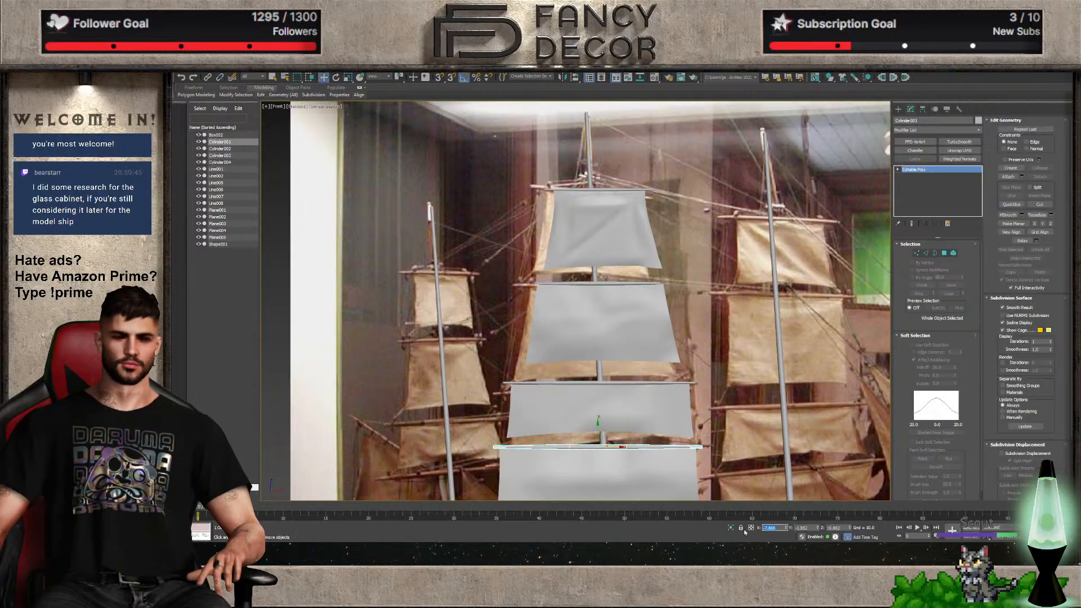
{"action": "left_click", "coordinate": [602, 382]}
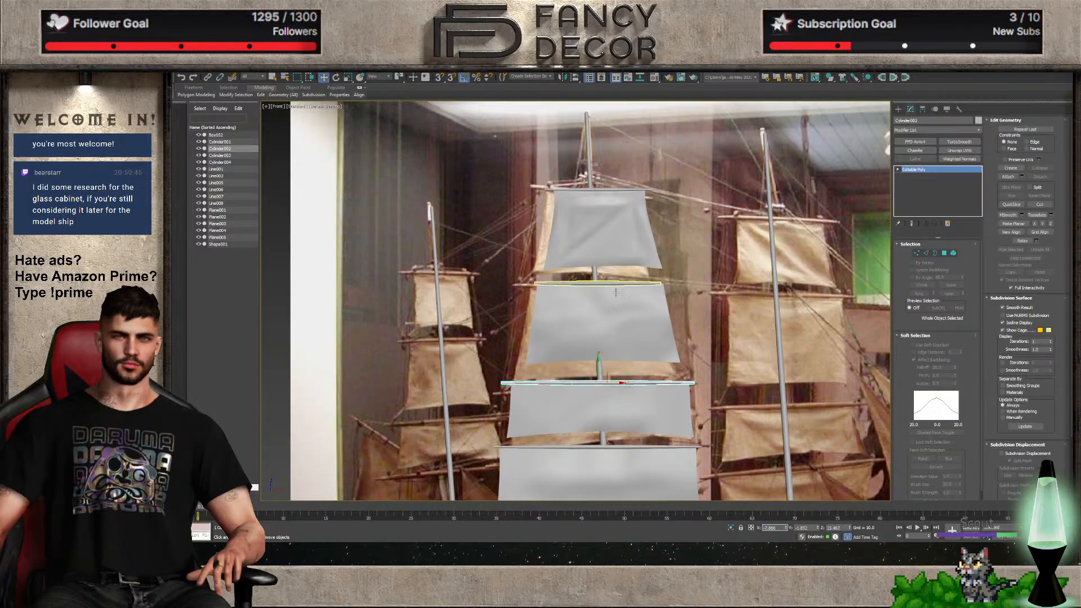
{"action": "left_click", "coordinate": [599, 282]}
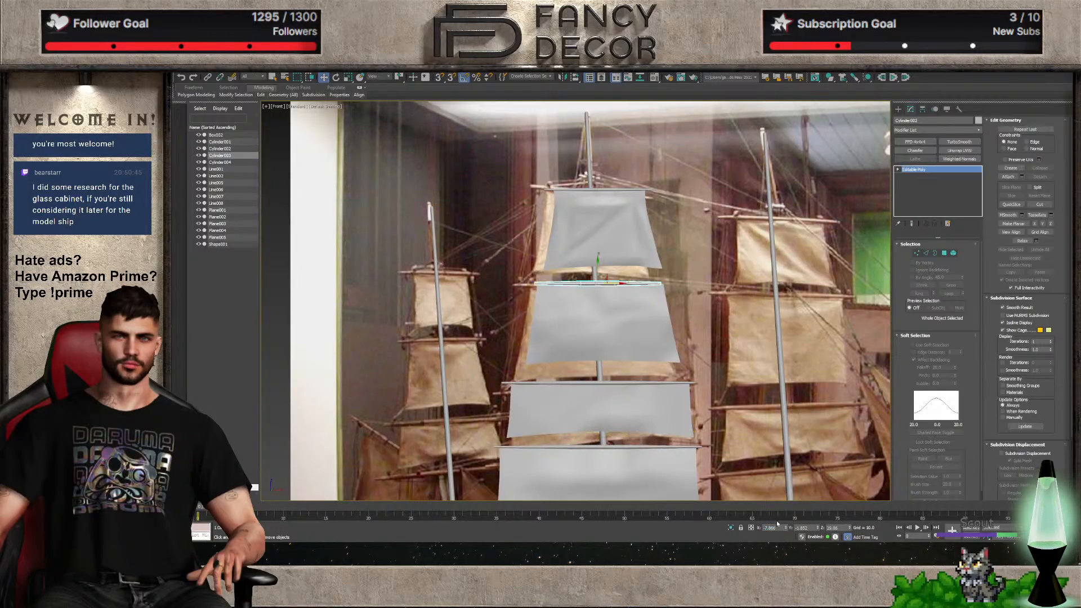
{"action": "left_click", "coordinate": [599, 190]}
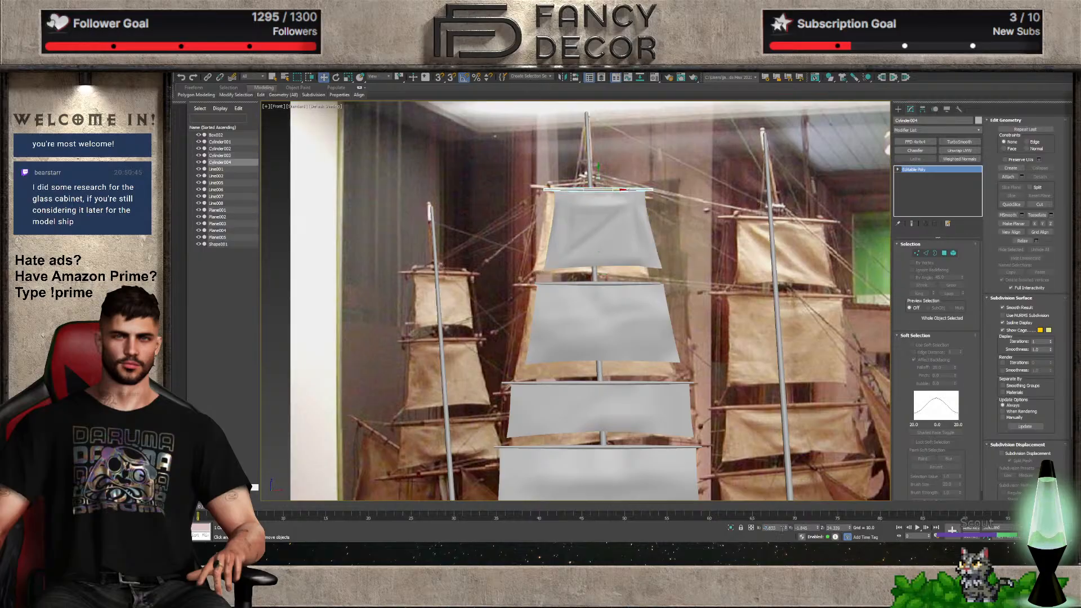
Select the middle mast's four square sails and centre their pivots on the objects
{"action": "left_click", "coordinate": [588, 225]}
{"action": "left_click", "coordinate": [614, 323], "text": "ctrl"}
{"action": "left_click", "coordinate": [643, 420], "text": "ctrl"}
{"action": "left_click", "coordinate": [656, 458], "text": "ctrl"}
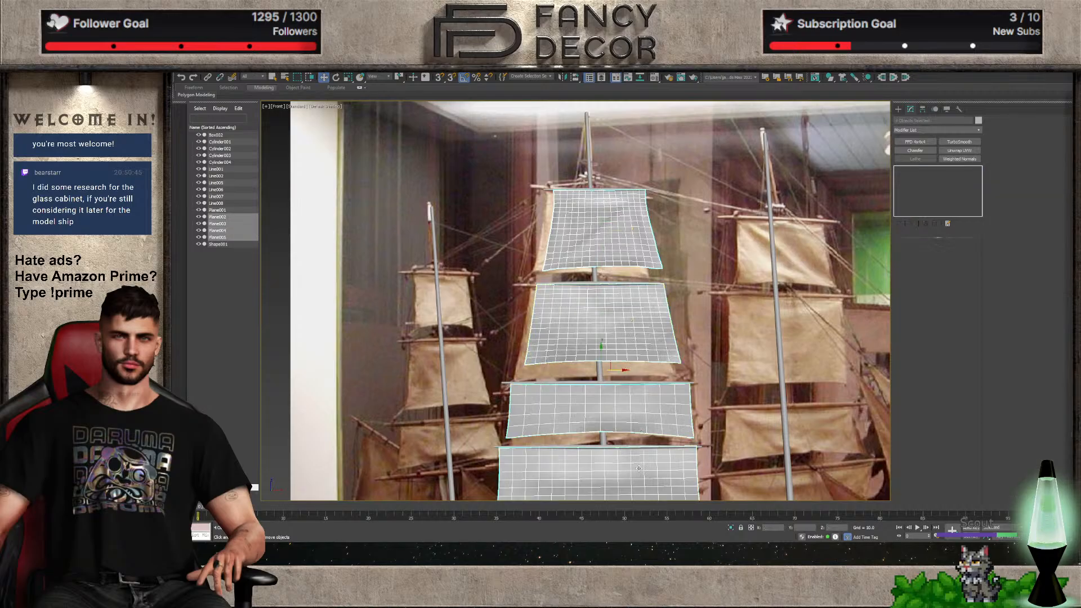
{"action": "scroll", "coordinate": [657, 444], "scroll_direction": "down", "scroll_amount": 2}
{"action": "left_click", "coordinate": [922, 109]}
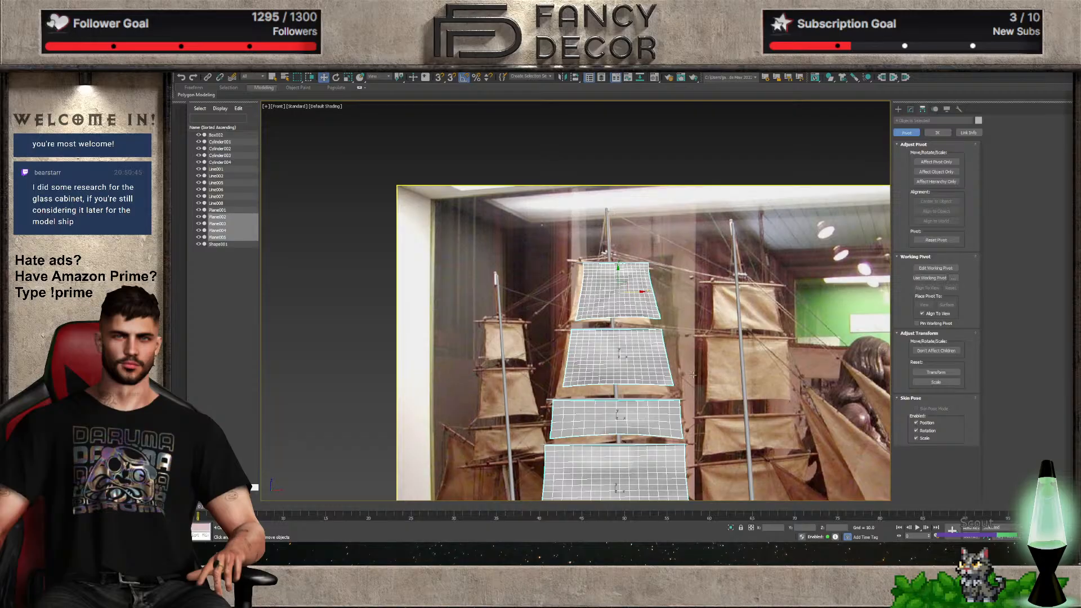
Set each of the four square sails to the same X position as the yards, from top to bottom
{"action": "left_click", "coordinate": [636, 294]}
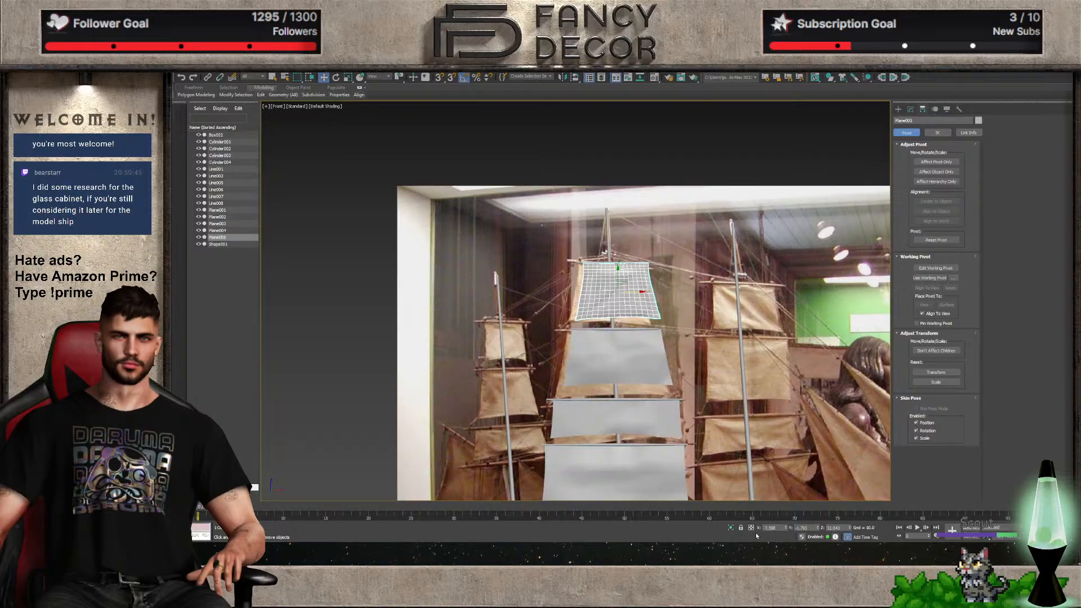
{"action": "left_click", "coordinate": [664, 380]}
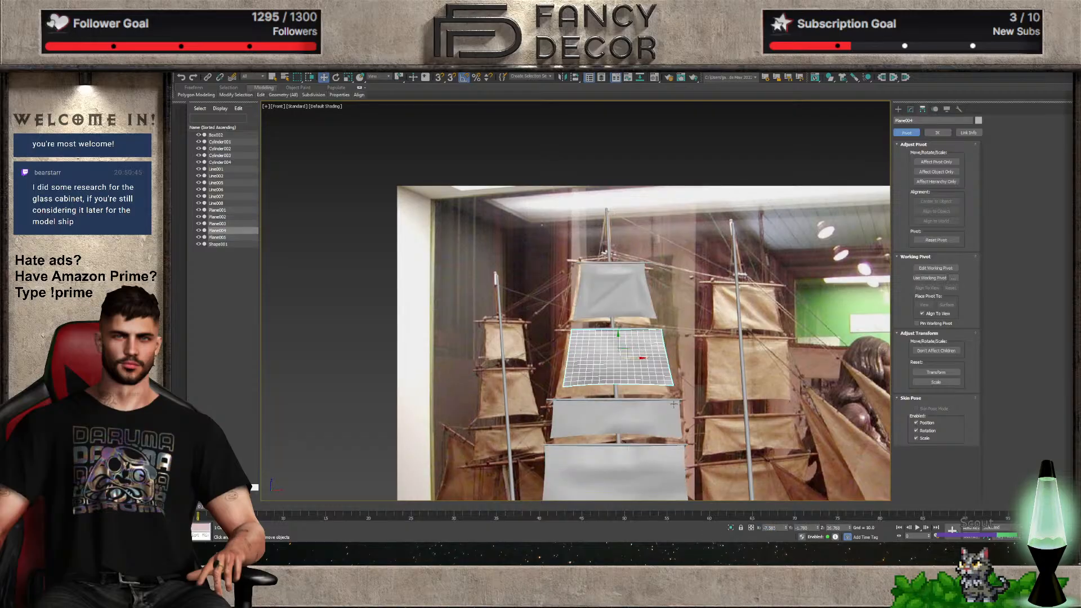
{"action": "left_click", "coordinate": [611, 431]}
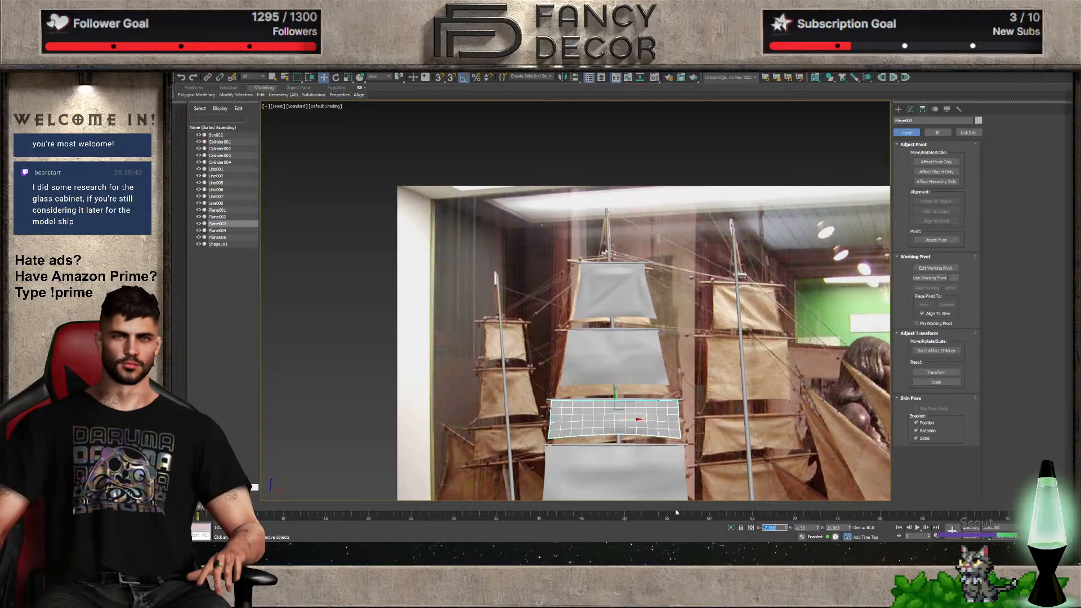
{"action": "left_click", "coordinate": [635, 474]}
{"action": "key", "text": "Down"}
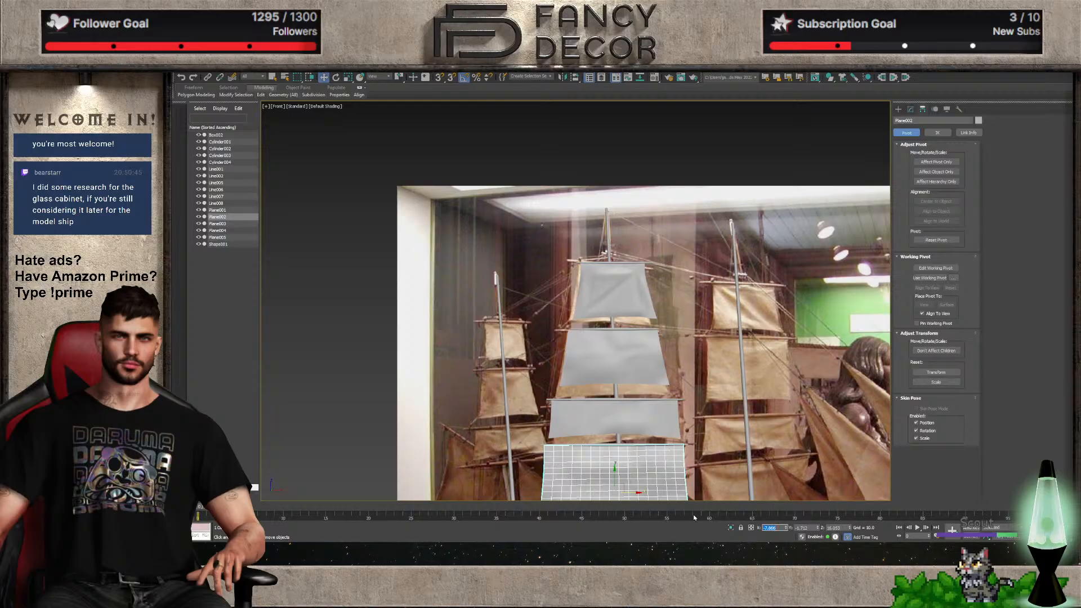
Lengthen the bottom yard so that it extends past both upper corners of the bottom sail
{"action": "scroll", "coordinate": [594, 397], "scroll_direction": "down", "scroll_amount": 1}
{"action": "middle_click_drag", "start_coordinate": [598, 411], "coordinate": [582, 256]}
{"action": "scroll", "coordinate": [583, 259], "scroll_direction": "up", "scroll_amount": 3}
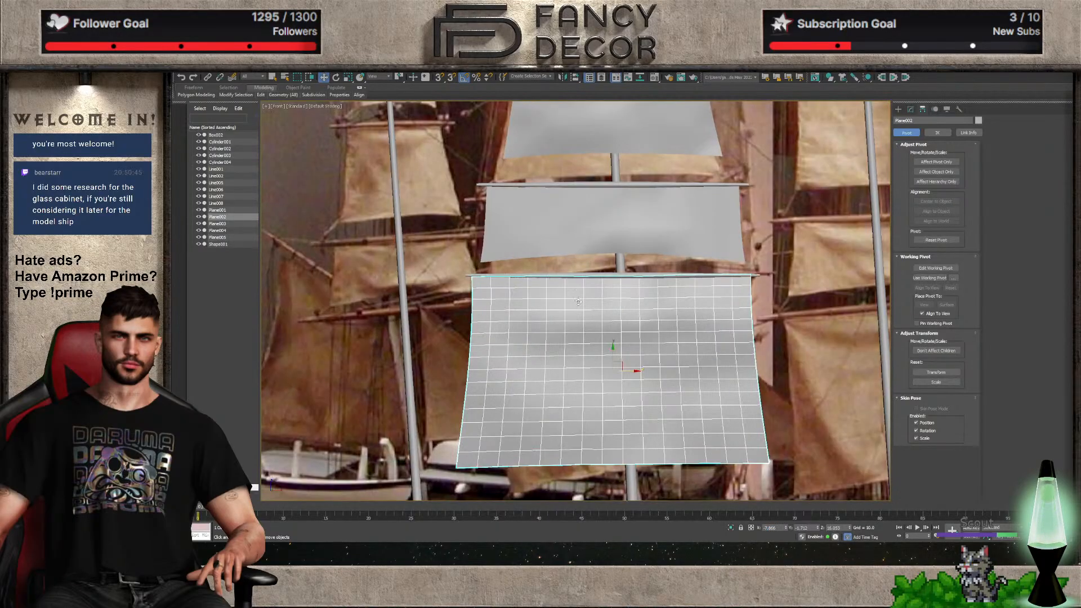
{"action": "left_click", "coordinate": [581, 275]}
{"action": "key", "text": "r"}
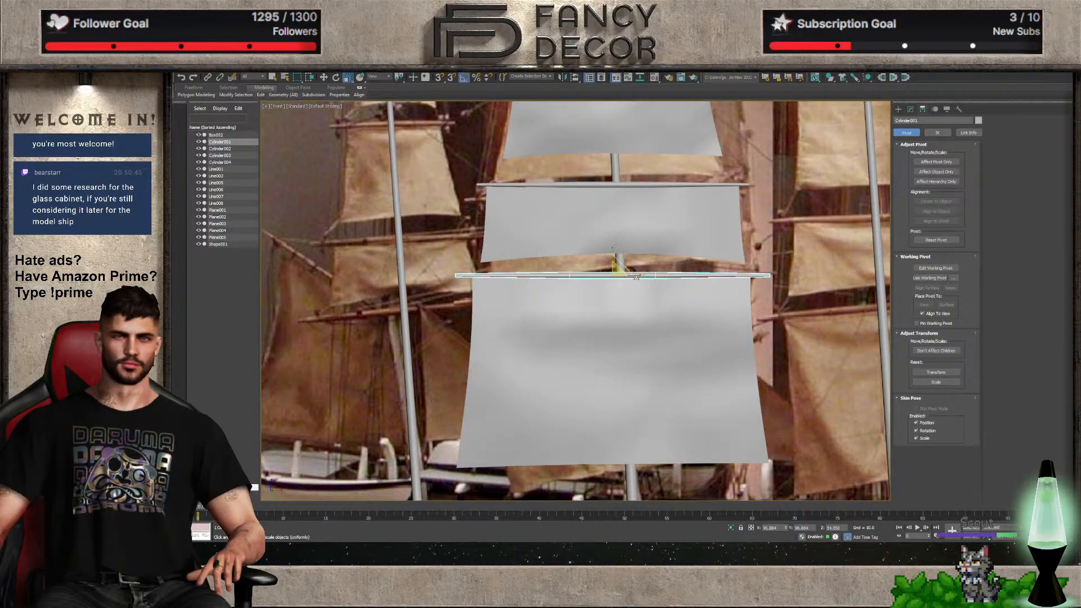
Select all four square sails on the middle mast together with their yards
{"action": "left_click", "coordinate": [618, 296]}
{"action": "left_click", "coordinate": [638, 209], "text": "ctrl"}
{"action": "scroll", "coordinate": [604, 259], "scroll_direction": "down", "scroll_amount": 3}
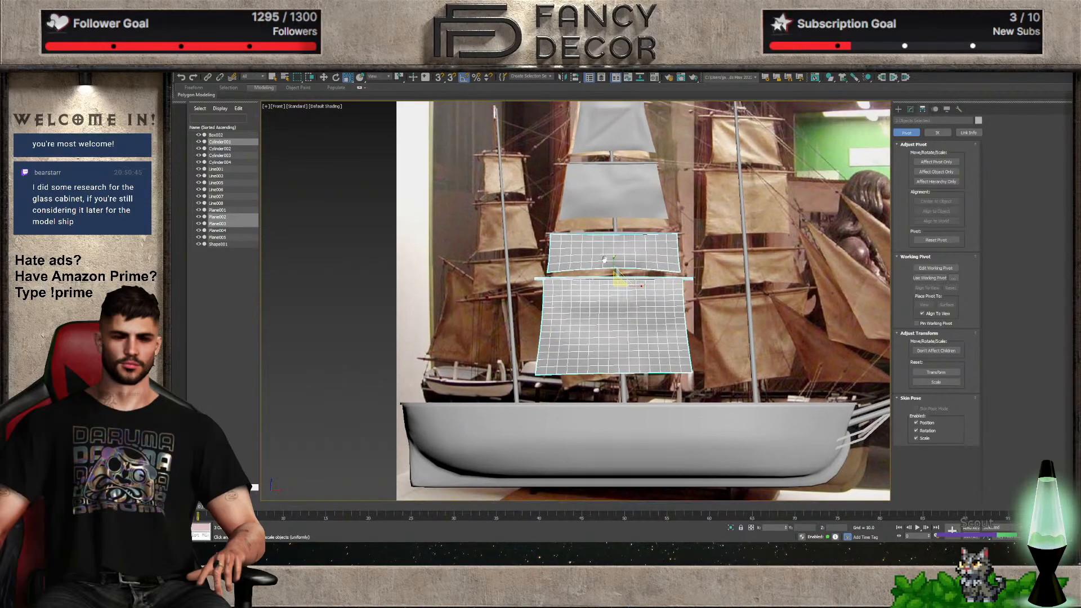
{"action": "scroll", "coordinate": [604, 259], "scroll_direction": "down", "scroll_amount": 2}
{"action": "left_click", "coordinate": [603, 270], "text": "ctrl"}
{"action": "left_click", "coordinate": [602, 202], "text": "ctrl"}
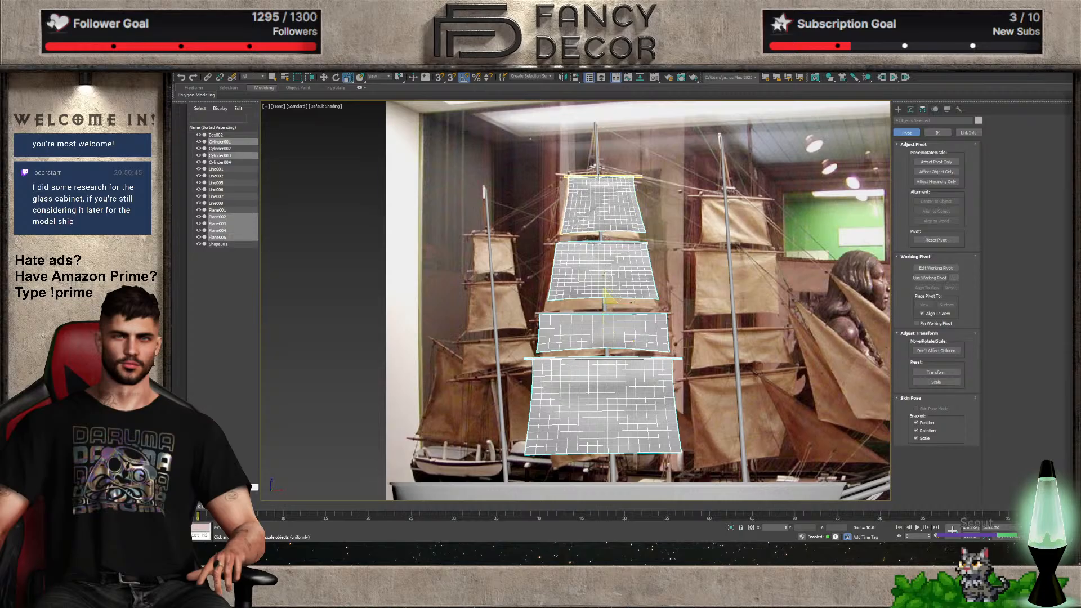
{"action": "scroll", "coordinate": [598, 177], "scroll_direction": "up", "scroll_amount": 9}
{"action": "left_click", "coordinate": [599, 147], "text": "ctrl"}
{"action": "scroll", "coordinate": [580, 278], "scroll_direction": "down", "scroll_amount": 6}
{"action": "middle_click_drag", "start_coordinate": [579, 287], "coordinate": [654, 202]}
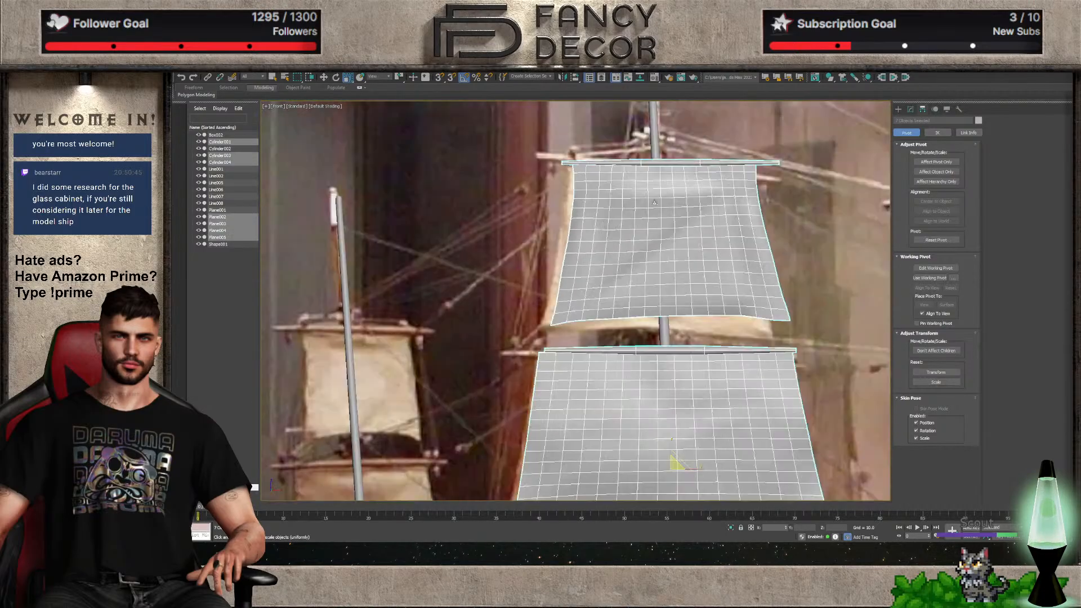
Try to rotate the selected sails and yards slightly around the vertical axis in the top view
{"action": "middle_click_drag", "start_coordinate": [608, 347], "coordinate": [661, 355], "text": "alt"}
{"action": "scroll", "coordinate": [661, 354], "scroll_direction": "down", "scroll_amount": 4}
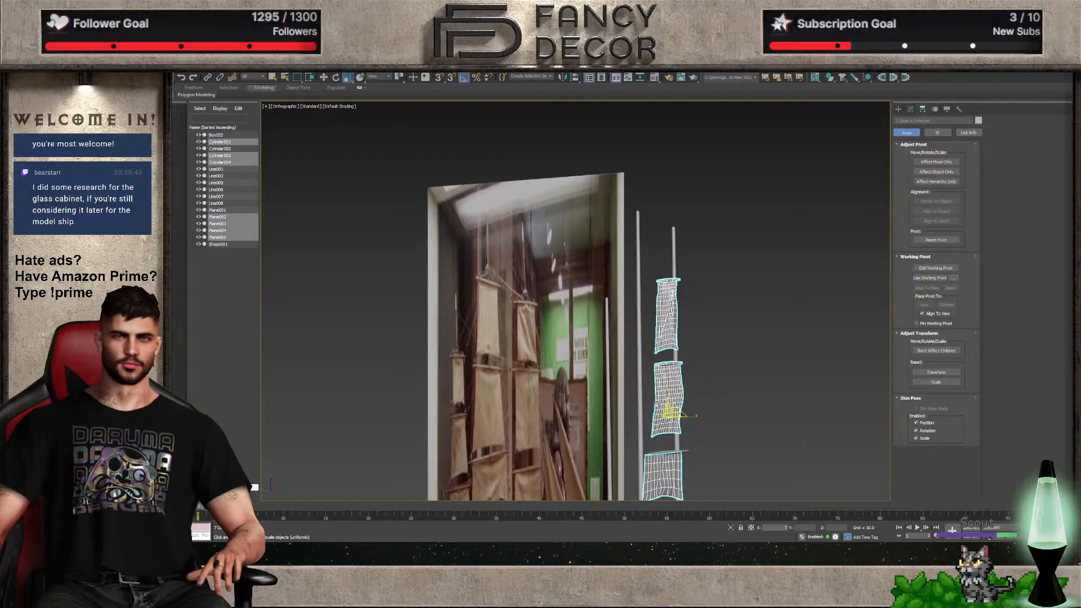
{"action": "key", "text": "t"}
{"action": "scroll", "coordinate": [580, 388], "scroll_direction": "up", "scroll_amount": 6}
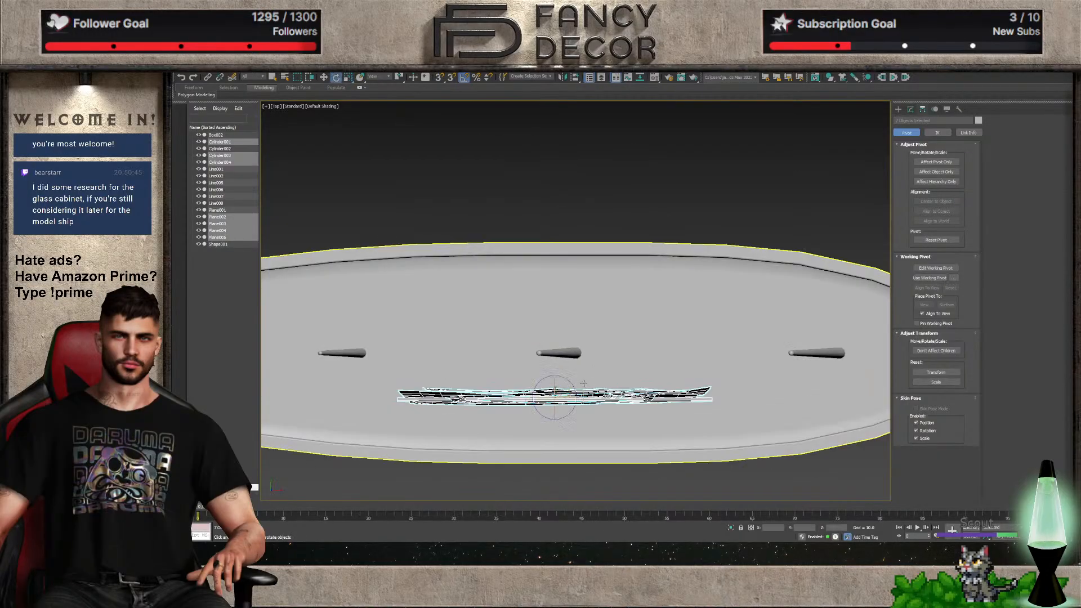
{"action": "key", "text": "e"}
{"action": "left_click_drag", "start_coordinate": [573, 386], "coordinate": [576, 380]}
{"action": "key", "text": "ctrl+z"}
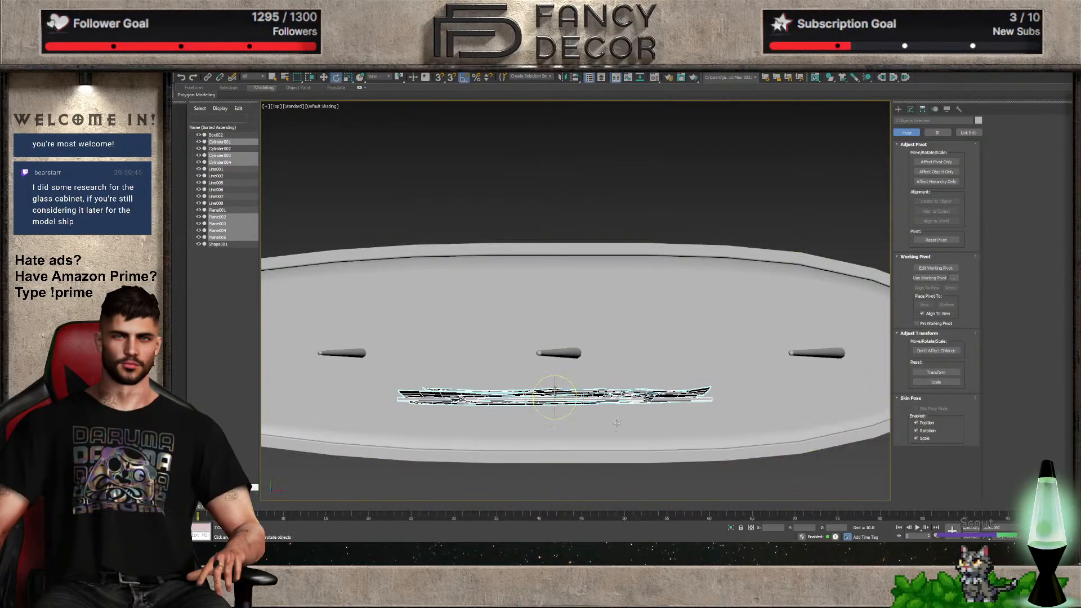
{"action": "key", "text": "shift+z"}
{"action": "key", "text": "shift+z"}
{"action": "key", "text": "shift+z"}
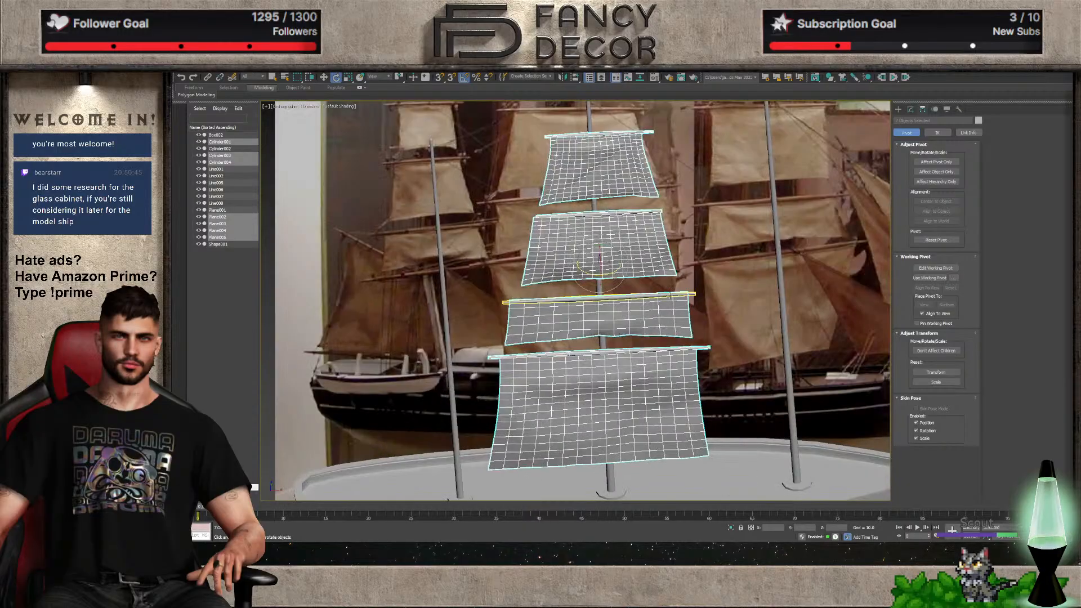
Deselect the sails and yards and inspect their placement on the mast from the side and from above
{"action": "middle_click_drag", "start_coordinate": [636, 400], "coordinate": [625, 332], "text": "alt"}
{"action": "left_click", "coordinate": [622, 336]}
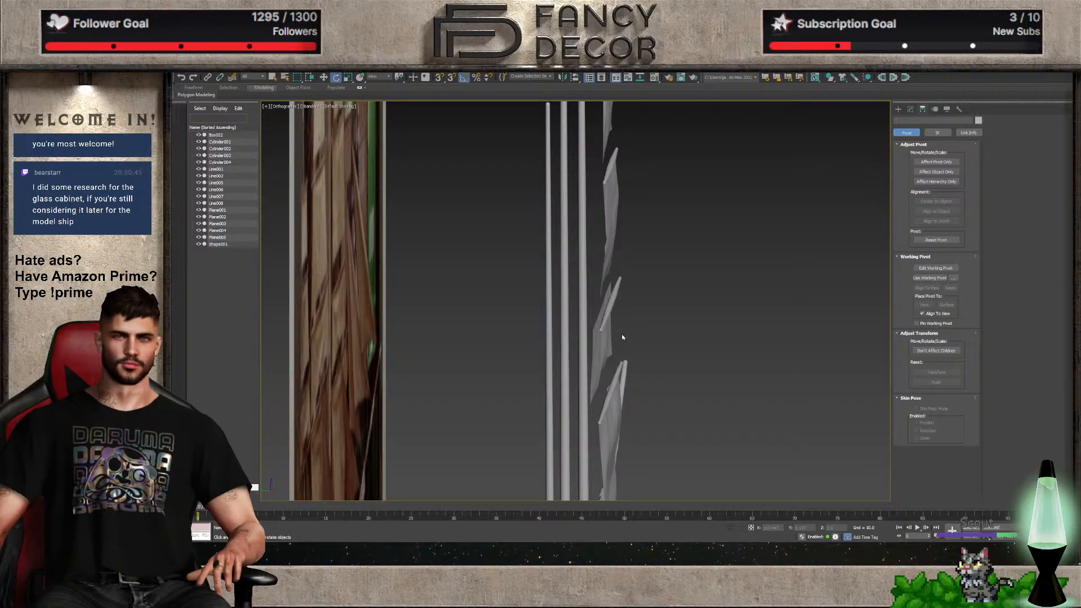
{"action": "key", "text": "t"}
{"action": "key", "text": "z"}
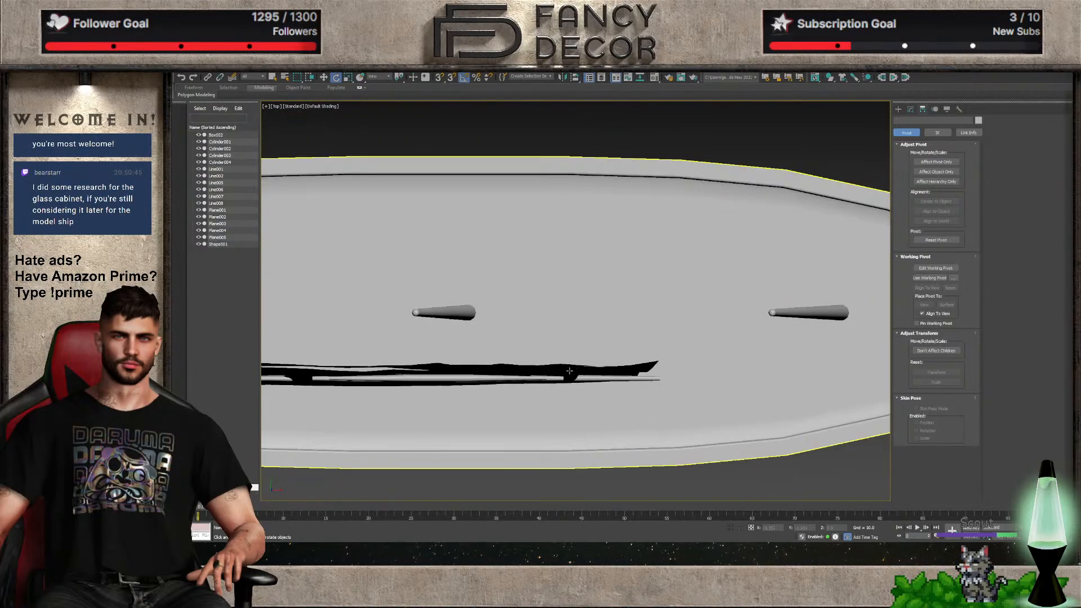
{"action": "scroll", "coordinate": [524, 340], "scroll_direction": "down", "scroll_amount": 2}
{"action": "left_click", "coordinate": [523, 340]}
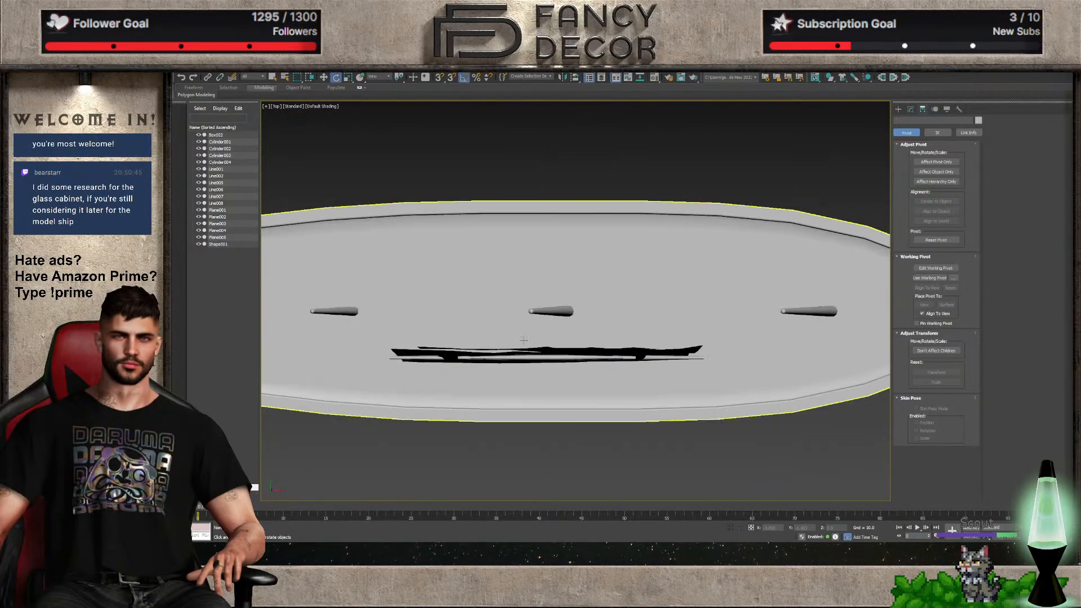
Select a sail on the centre mast and move it slightly in depth toward its yard
{"action": "left_click", "coordinate": [453, 350]}
{"action": "middle_click_drag", "start_coordinate": [454, 350], "coordinate": [541, 338], "text": "alt"}
{"action": "scroll", "coordinate": [541, 358], "scroll_direction": "up", "scroll_amount": 3}
{"action": "key", "text": "w"}
{"action": "left_click_drag", "start_coordinate": [548, 355], "coordinate": [566, 351]}
{"action": "scroll", "coordinate": [566, 351], "scroll_direction": "down", "scroll_amount": 2}
{"action": "middle_click_drag", "start_coordinate": [564, 299], "coordinate": [540, 397]}
Select the second sail from the top and nudge it against its yard as seen from the side
{"action": "left_click", "coordinate": [555, 273]}
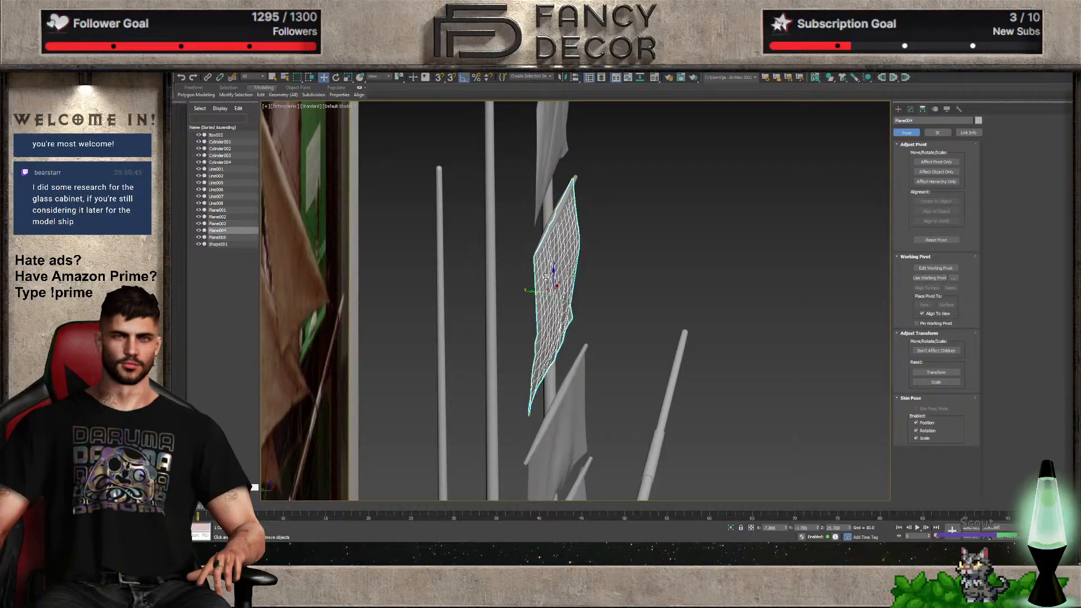
{"action": "scroll", "coordinate": [555, 270], "scroll_direction": "up", "scroll_amount": 4}
{"action": "middle_click_drag", "start_coordinate": [557, 273], "coordinate": [548, 254], "text": "alt"}
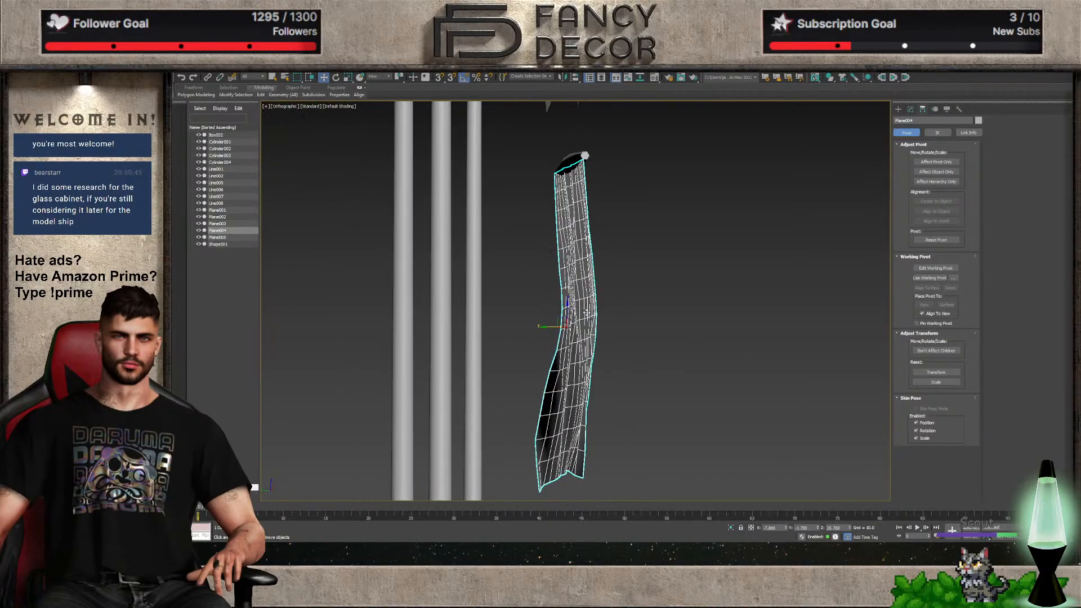
{"action": "mouse_move", "coordinate": [586, 311]}
{"action": "middle_mouse_down", "text": "alt"}
{"action": "mouse_move", "coordinate": [590, 256]}
{"action": "mouse_move", "coordinate": [584, 317]}
{"action": "middle_mouse_up", "text": "alt"}
{"action": "left_click_drag", "start_coordinate": [618, 326], "coordinate": [617, 329]}
Select the two lower centre-mast sails together with their yards
{"action": "left_click", "coordinate": [578, 388]}
{"action": "scroll", "coordinate": [572, 393], "scroll_direction": "up", "scroll_amount": 3}
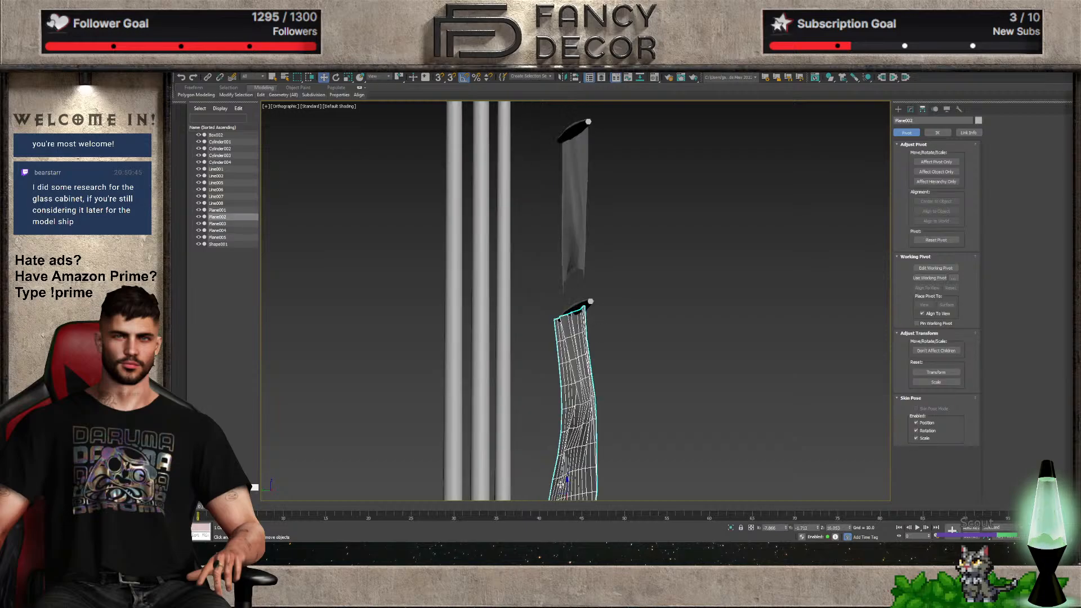
{"action": "middle_click_drag", "start_coordinate": [574, 457], "coordinate": [577, 361]}
{"action": "middle_click_drag", "start_coordinate": [550, 413], "coordinate": [578, 250], "text": "alt"}
{"action": "left_click", "coordinate": [578, 246], "text": "ctrl"}
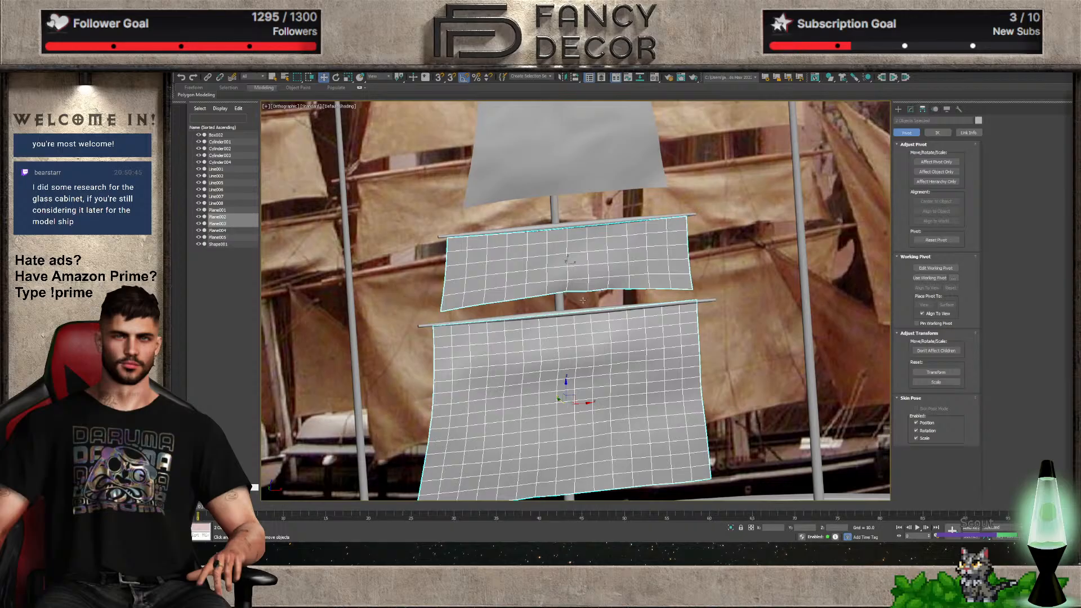
{"action": "left_click", "coordinate": [568, 311], "text": "ctrl"}
{"action": "left_click", "coordinate": [585, 225], "text": "ctrl"}
Add the two upper sails and their yards to the selection so the whole centre-mast rig is selected
{"action": "middle_click_drag", "start_coordinate": [586, 225], "coordinate": [585, 388]}
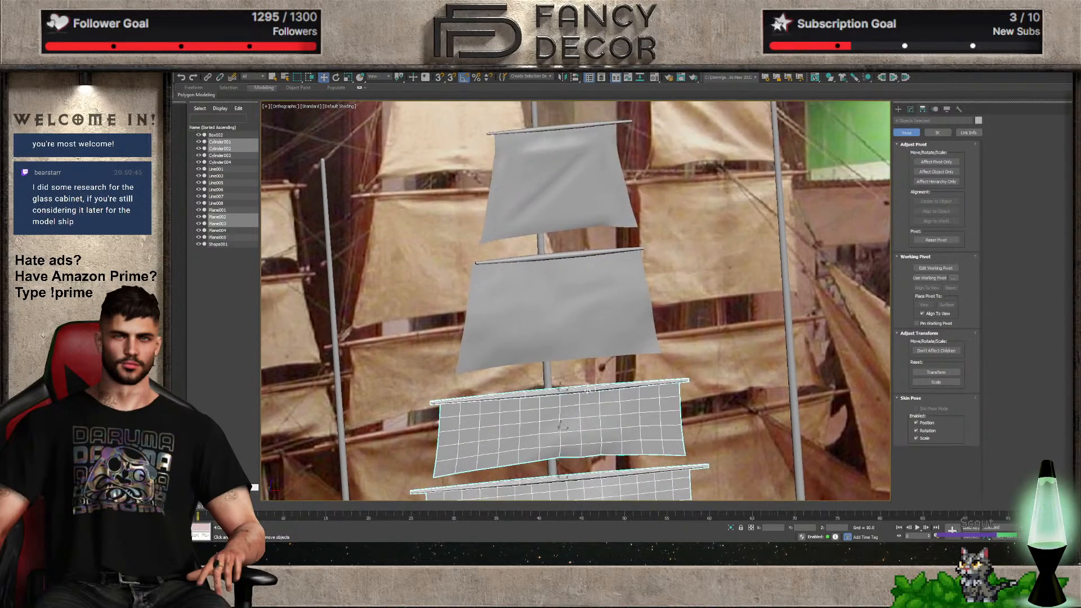
{"action": "left_click", "coordinate": [557, 310], "text": "ctrl"}
{"action": "left_click", "coordinate": [563, 254], "text": "ctrl"}
{"action": "left_click", "coordinate": [546, 129], "text": "ctrl"}
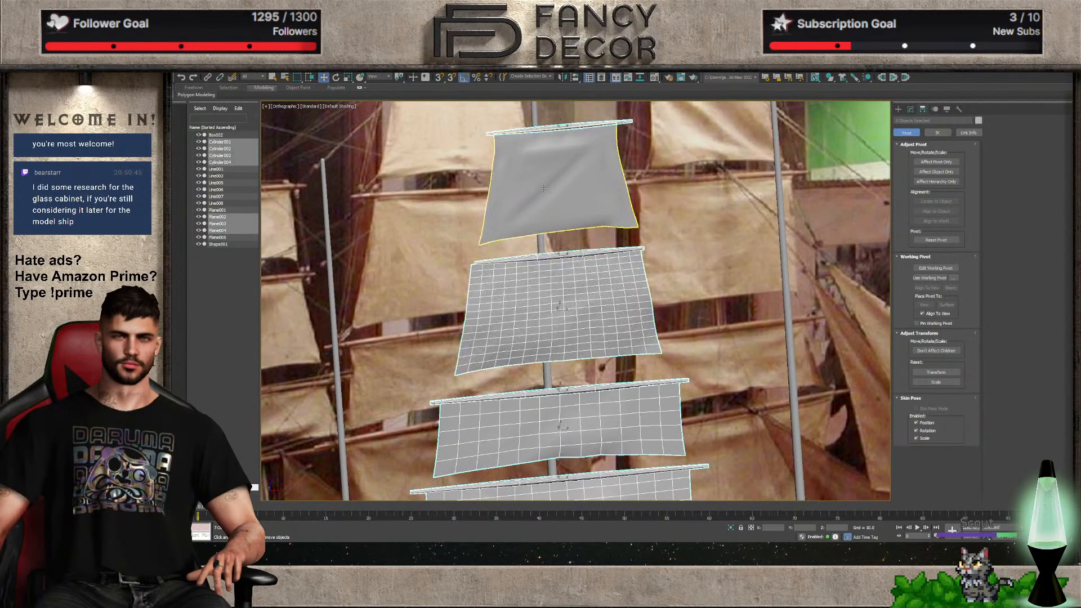
{"action": "key", "text": "f"}
{"action": "scroll", "coordinate": [580, 220], "scroll_direction": "down", "scroll_amount": 3}
{"action": "left_click", "coordinate": [605, 191], "text": "ctrl"}
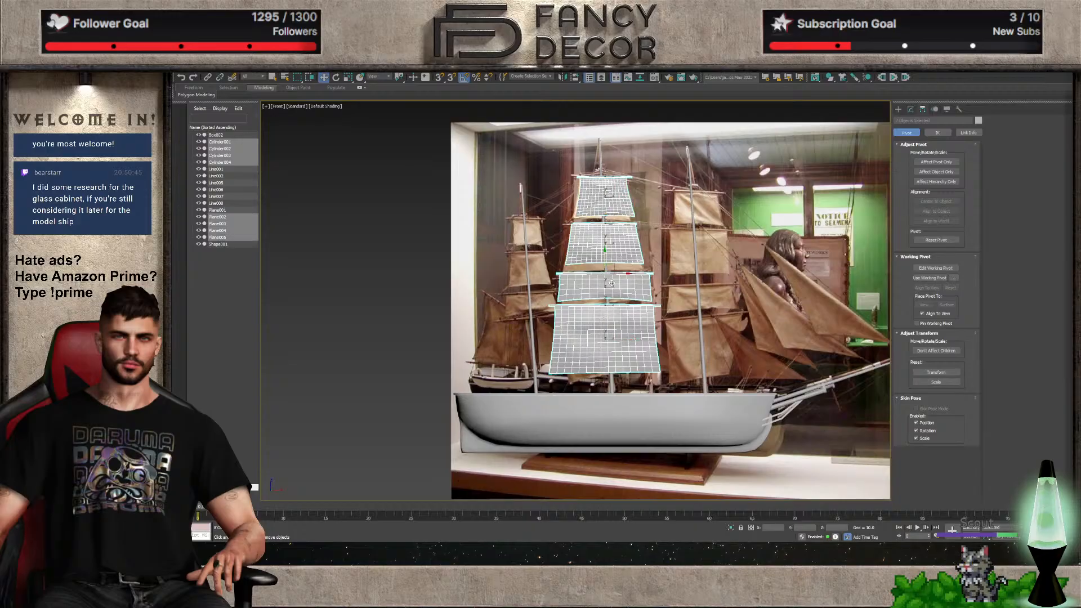
Shift all four sails and yards slightly to the right along X in the front view
{"action": "key", "text": "e"}
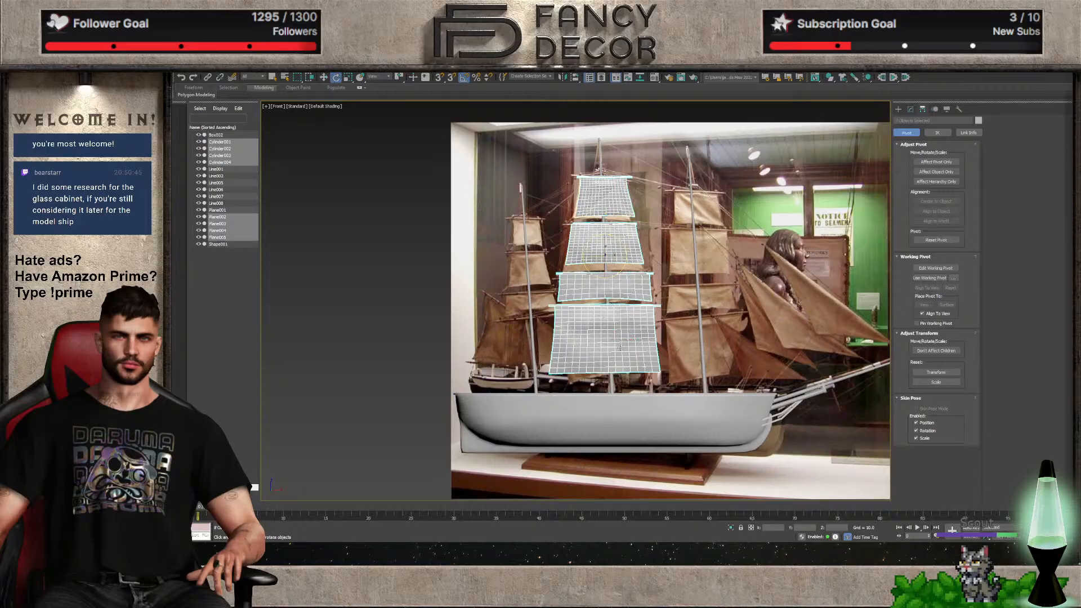
{"action": "scroll", "coordinate": [605, 335], "scroll_direction": "up", "scroll_amount": 2}
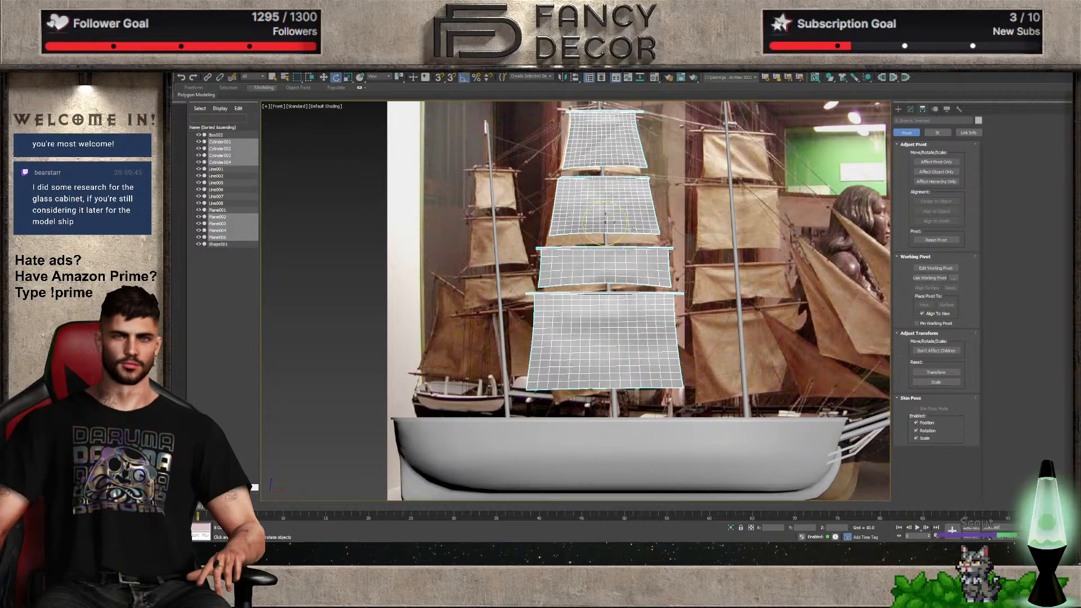
{"action": "key", "text": "w"}
{"action": "left_click_drag", "start_coordinate": [623, 248], "coordinate": [630, 247]}
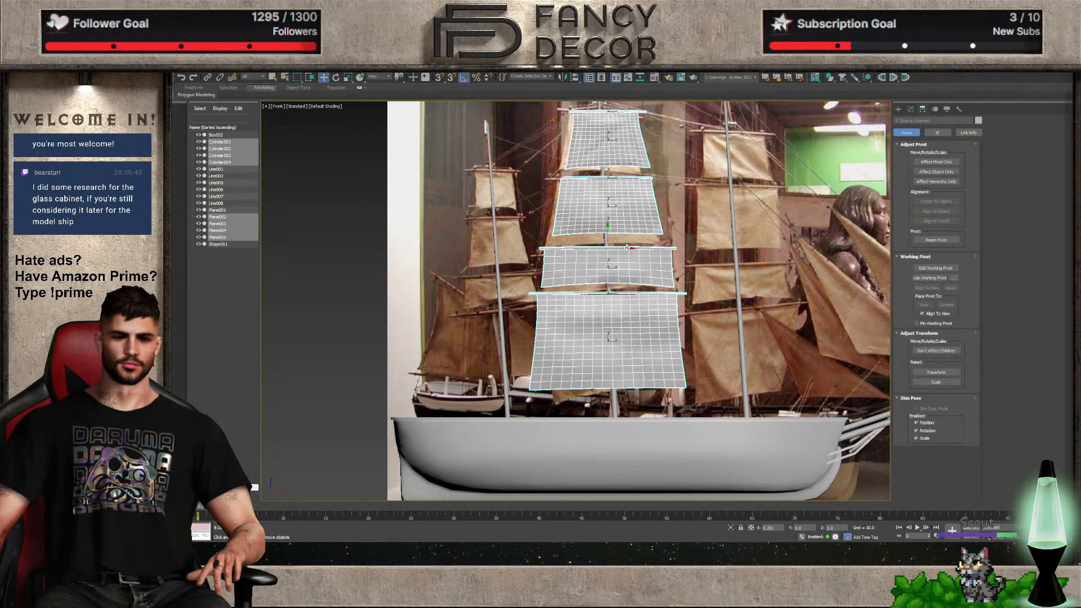
{"action": "key", "text": "e"}
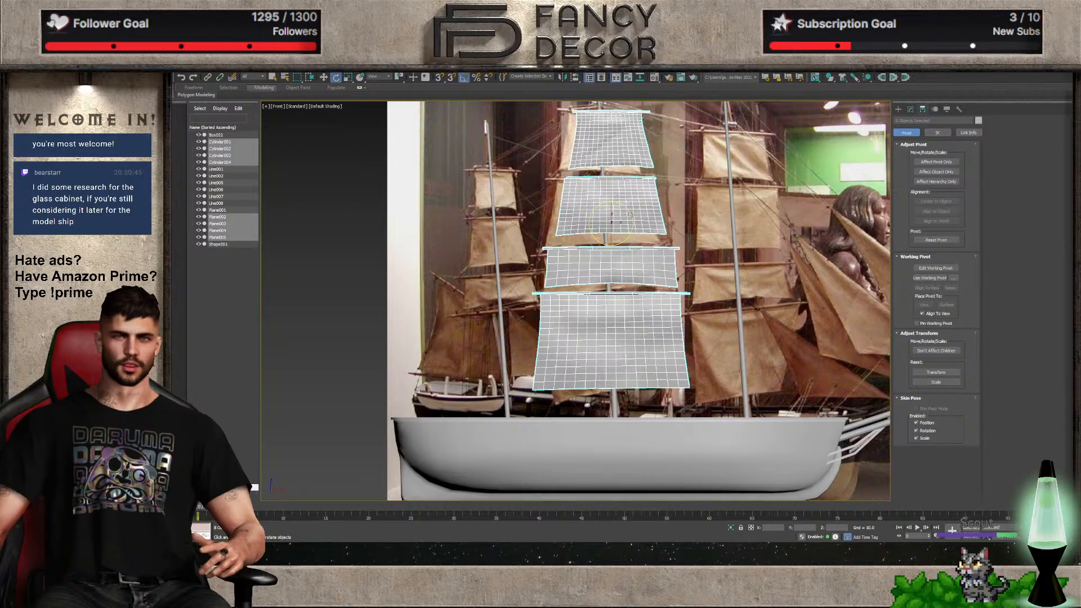
Move the top sail with its yard to the left to match the mast and the reference photo
{"action": "scroll", "coordinate": [629, 261], "scroll_direction": "down", "scroll_amount": 4}
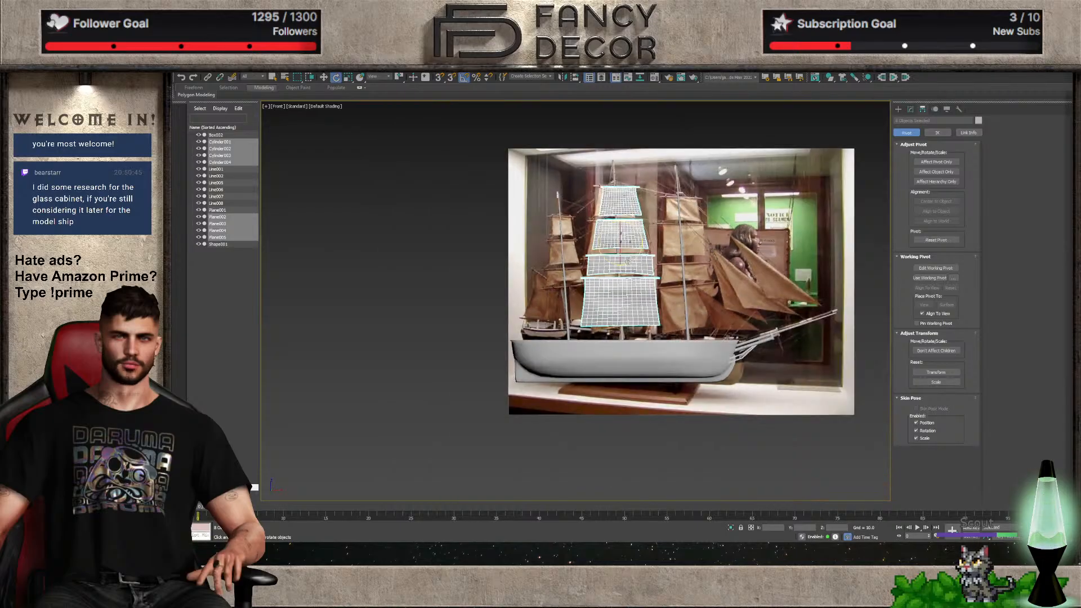
{"action": "scroll", "coordinate": [615, 215], "scroll_direction": "up", "scroll_amount": 8}
{"action": "left_click", "coordinate": [628, 133]}
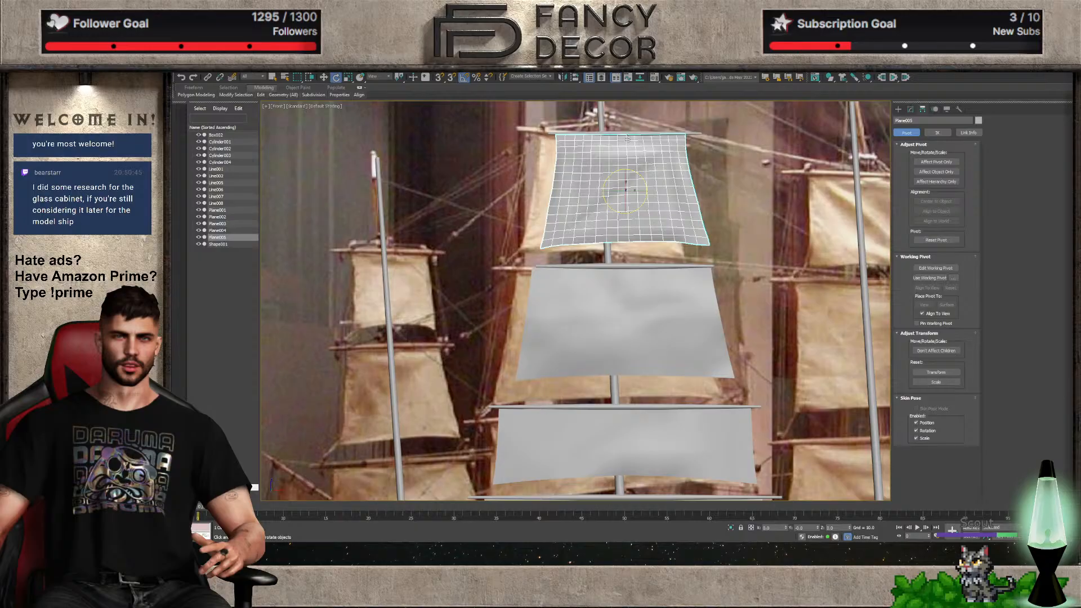
{"action": "key", "text": "w"}
{"action": "left_click_drag", "start_coordinate": [640, 188], "coordinate": [624, 186]}
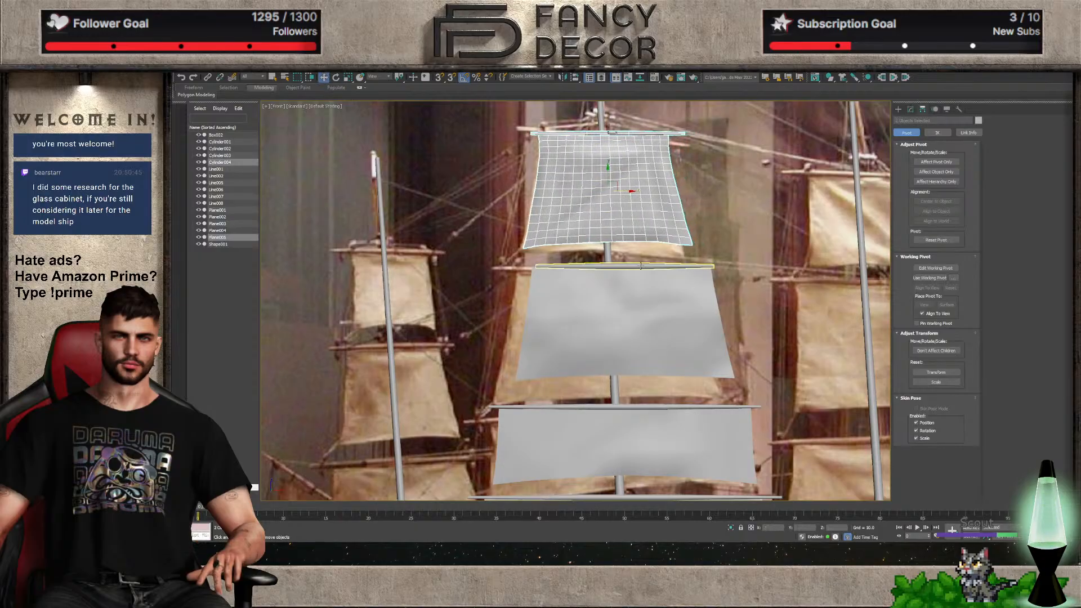
Move the second sail with its yard left toward the mast and line up the third sail and yard
{"action": "left_click", "coordinate": [642, 313]}
{"action": "left_click_drag", "start_coordinate": [633, 319], "coordinate": [622, 322]}
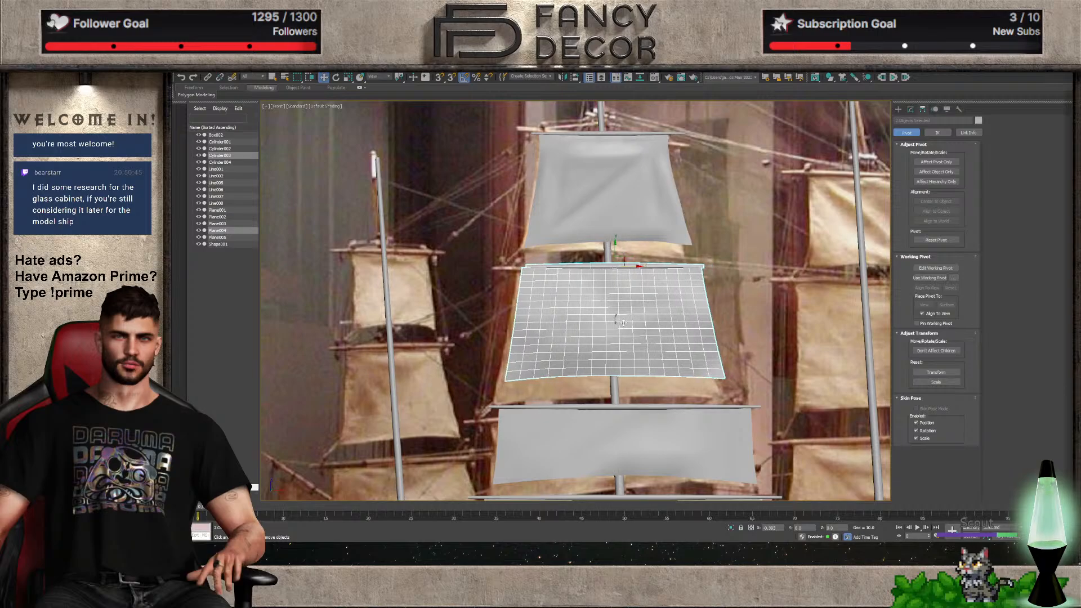
{"action": "middle_click_drag", "start_coordinate": [621, 396], "coordinate": [624, 295]}
{"action": "left_click", "coordinate": [635, 306]}
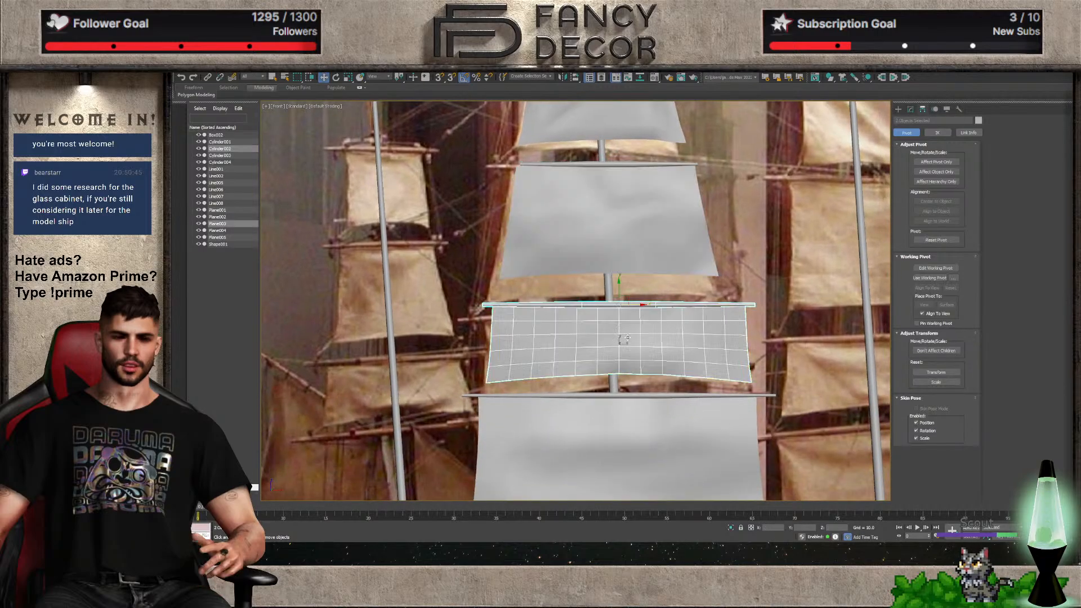
{"action": "scroll", "coordinate": [619, 361], "scroll_direction": "down", "scroll_amount": 4}
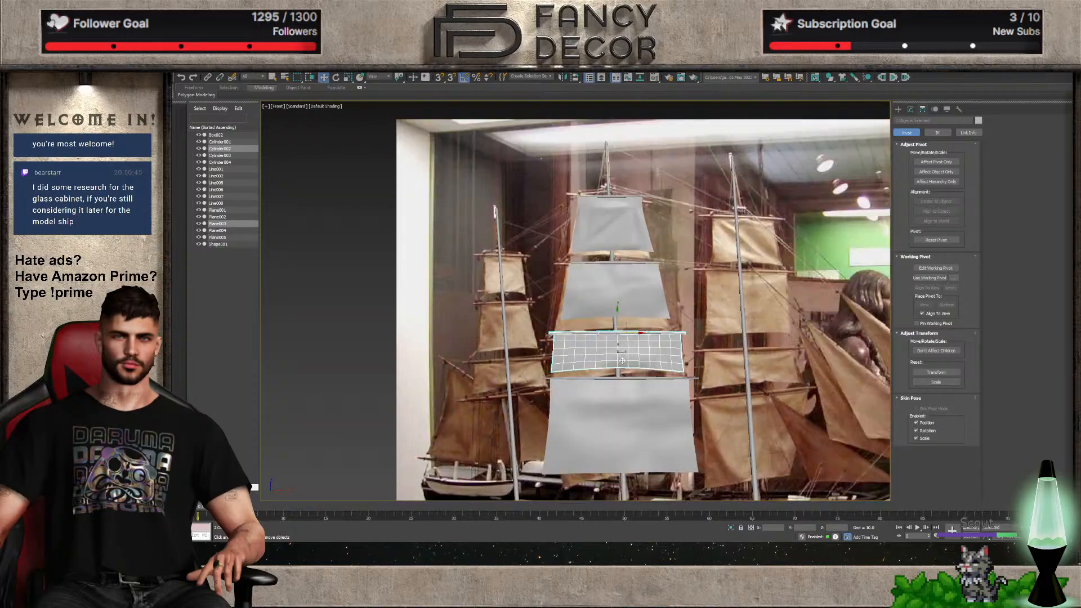
Adjust the bottom sail and its yard on the mast, leaving the reference image plane out of the selection
{"action": "left_click", "coordinate": [612, 410]}
{"action": "scroll", "coordinate": [620, 393], "scroll_direction": "up", "scroll_amount": 2}
{"action": "left_click", "coordinate": [623, 367], "text": "ctrl"}
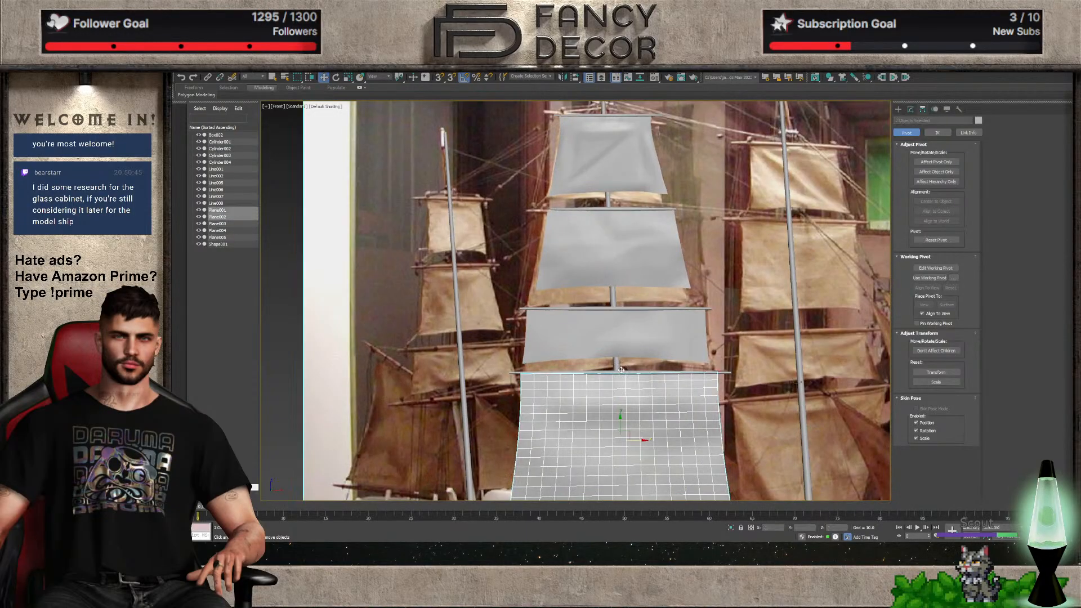
{"action": "left_click", "coordinate": [623, 373], "text": "ctrl"}
{"action": "middle_click_drag", "start_coordinate": [620, 383], "coordinate": [623, 318]}
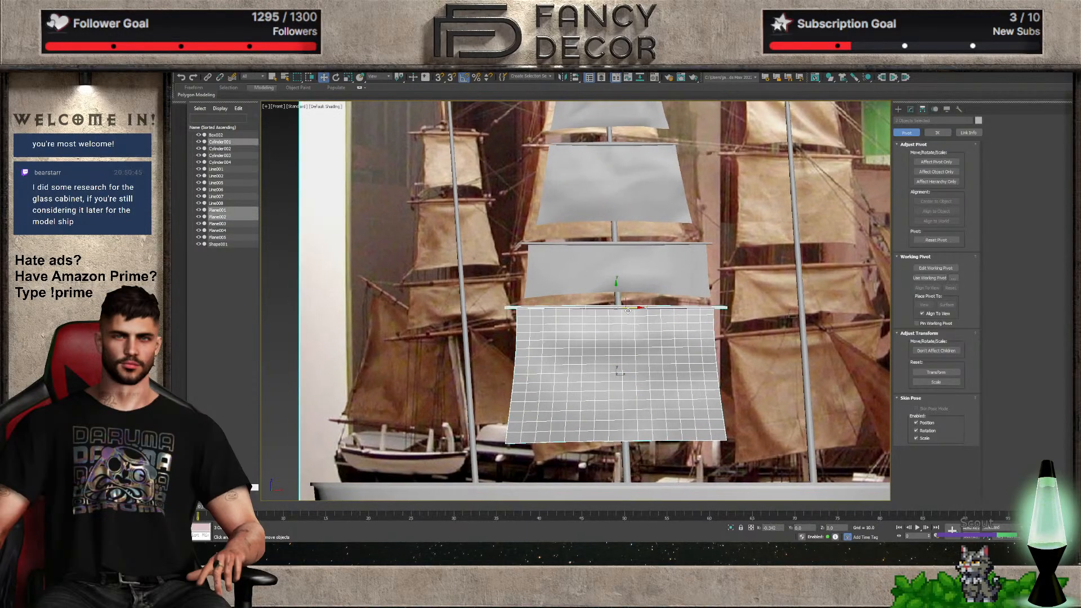
{"action": "left_click_drag", "start_coordinate": [639, 308], "coordinate": [636, 308]}
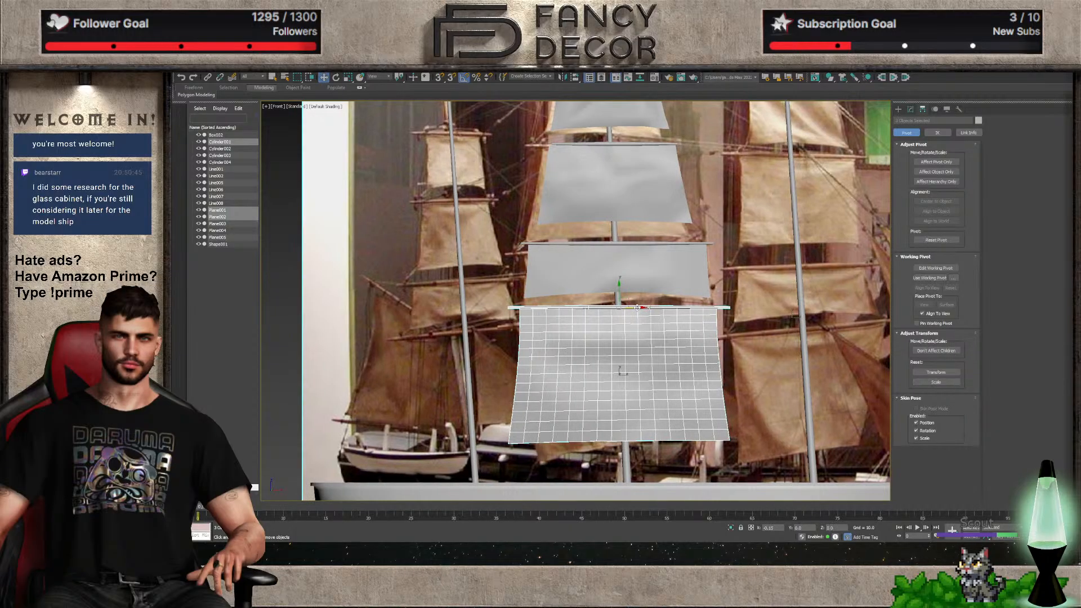
{"action": "key", "text": "ctrl+z"}
{"action": "left_click", "coordinate": [640, 334], "text": "alt"}
{"action": "mouse_move", "coordinate": [639, 374]}
{"action": "left_mouse_down"}
{"action": "mouse_move", "coordinate": [617, 371]}
{"action": "mouse_move", "coordinate": [640, 370]}
{"action": "left_mouse_up"}
Extend the selection to all four centre-mast sails and their yards
{"action": "scroll", "coordinate": [636, 370], "scroll_direction": "down", "scroll_amount": 3}
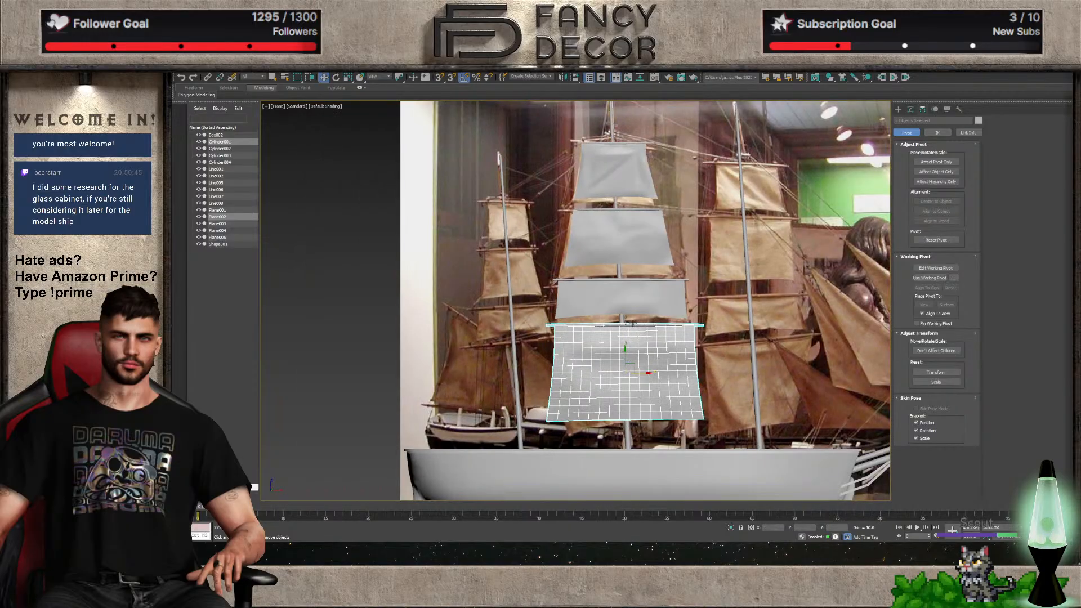
{"action": "left_click", "coordinate": [650, 281], "text": "ctrl"}
{"action": "left_click", "coordinate": [603, 212], "text": "ctrl"}
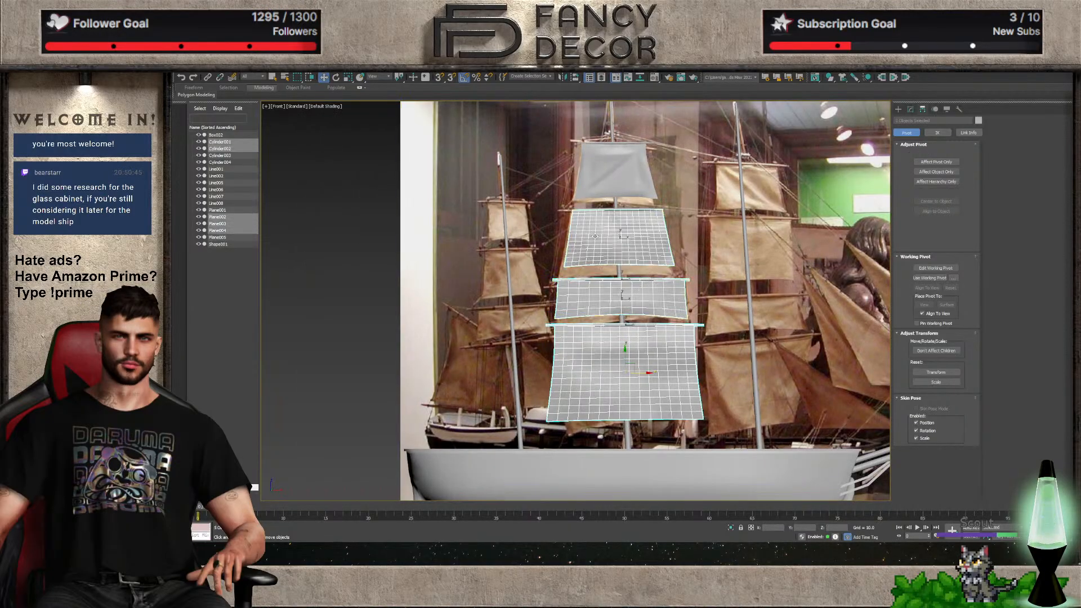
{"action": "left_click", "coordinate": [603, 212], "text": "ctrl"}
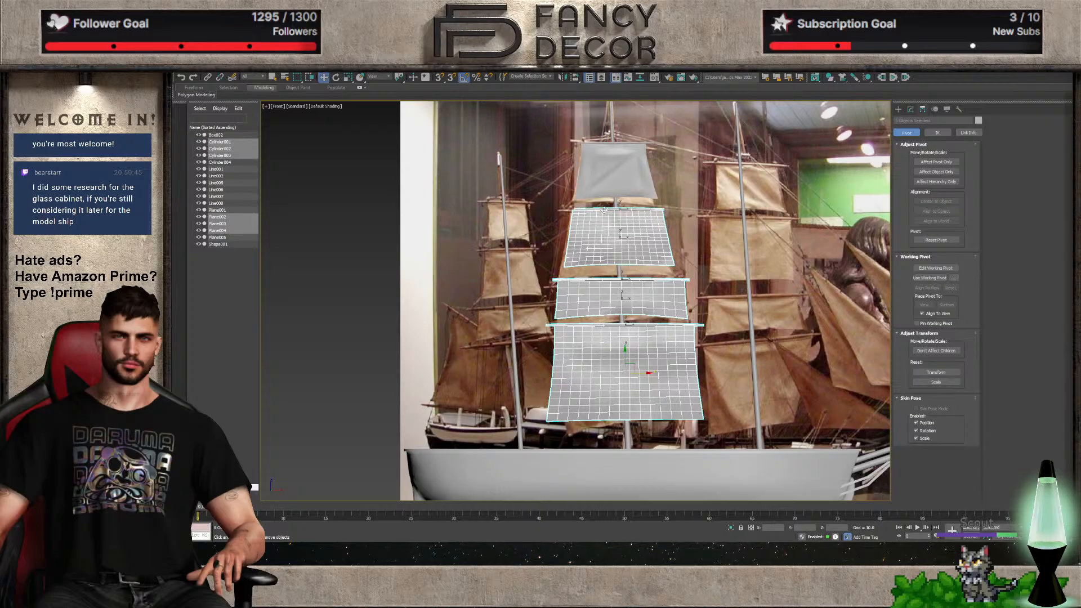
{"action": "left_click", "coordinate": [614, 171], "text": "ctrl"}
{"action": "left_click", "coordinate": [614, 144], "text": "ctrl"}
{"action": "scroll", "coordinate": [600, 274], "scroll_direction": "down", "scroll_amount": 3}
{"action": "scroll", "coordinate": [600, 273], "scroll_direction": "up", "scroll_amount": 3}
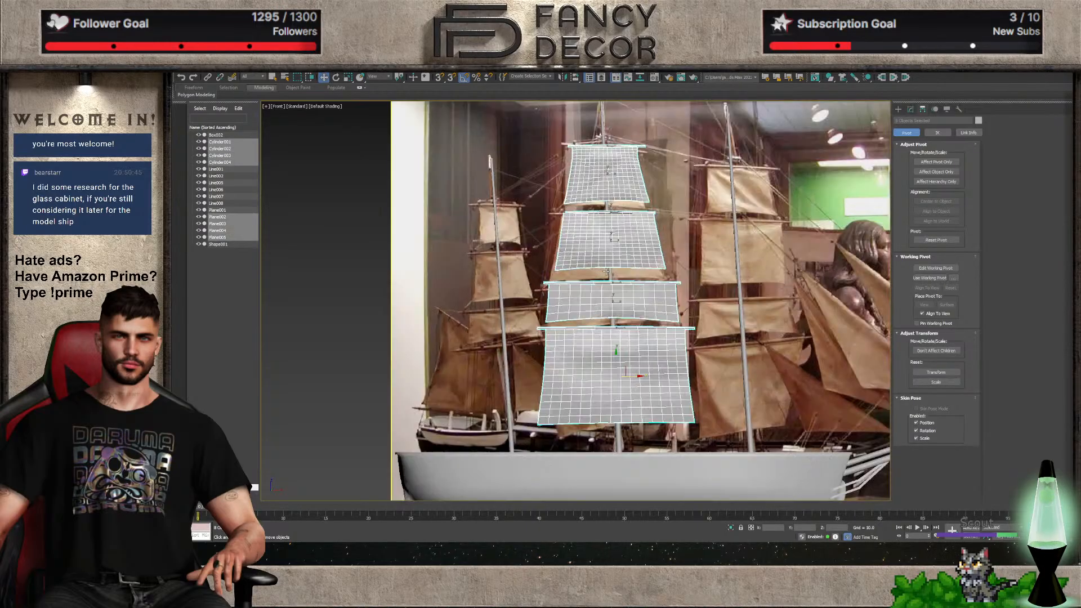
Move the selected sails and yards in depth toward the centre mast in the top view and check the fit
{"action": "key", "text": "t"}
{"action": "scroll", "coordinate": [510, 352], "scroll_direction": "down", "scroll_amount": 5}
{"action": "scroll", "coordinate": [510, 352], "scroll_direction": "up", "scroll_amount": 4}
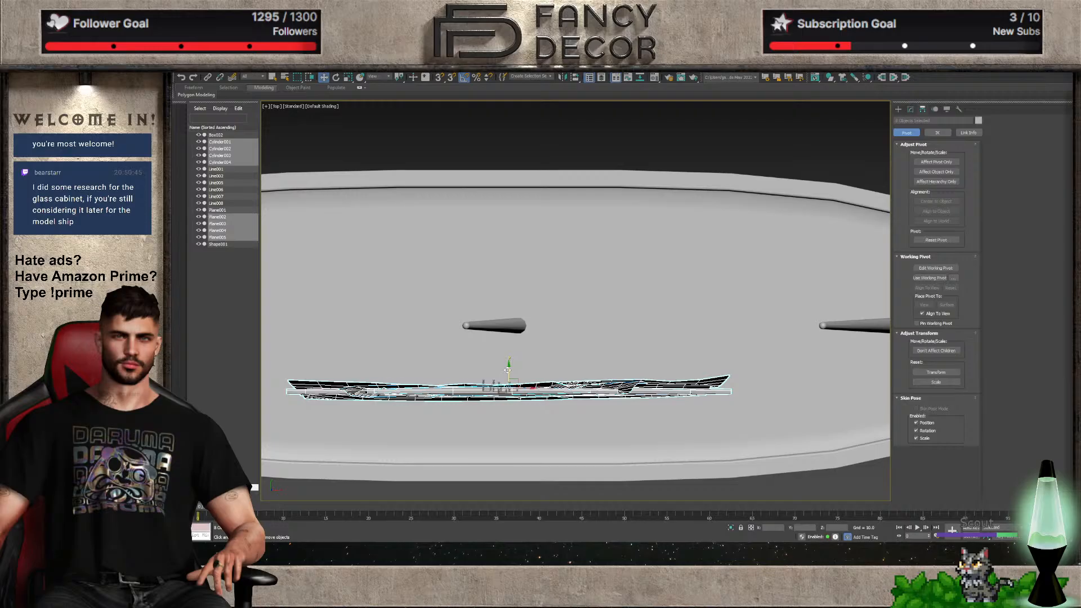
{"action": "left_click_drag", "start_coordinate": [509, 369], "coordinate": [518, 314]}
{"action": "key", "text": "e"}
{"action": "scroll", "coordinate": [519, 315], "scroll_direction": "down", "scroll_amount": 5}
{"action": "middle_click_drag", "start_coordinate": [519, 317], "coordinate": [583, 300], "text": "alt"}
{"action": "key", "text": "f"}
{"action": "key", "text": "f"}
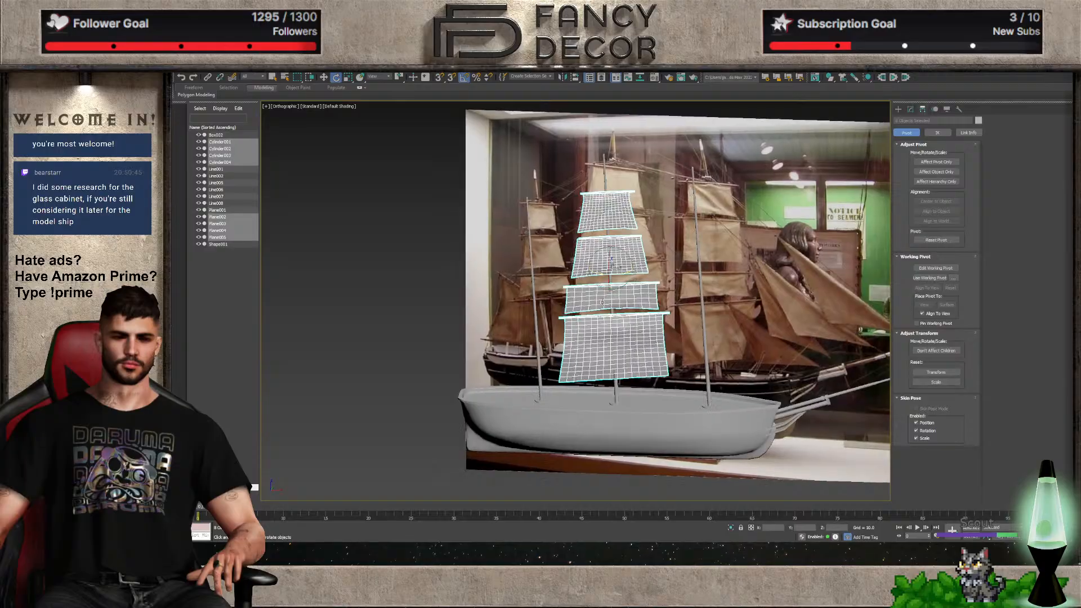
{"action": "scroll", "coordinate": [591, 302], "scroll_direction": "up", "scroll_amount": 2}
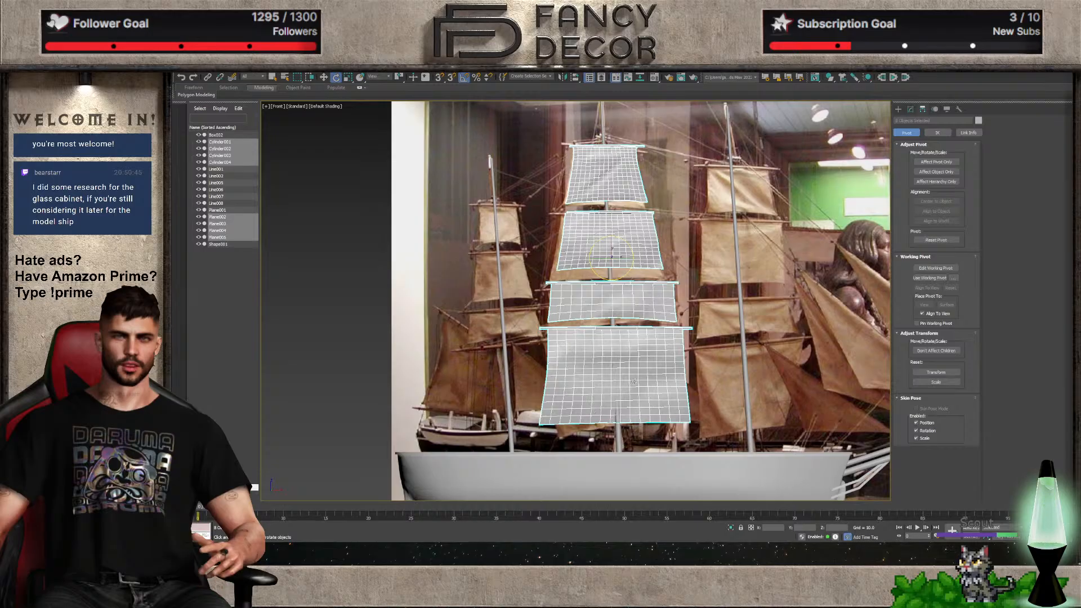
Activate the deformation brush on the bottom sail and mask its two lower corners and its upper edge
{"action": "left_click", "coordinate": [608, 367]}
{"action": "scroll", "coordinate": [611, 371], "scroll_direction": "up", "scroll_amount": 2}
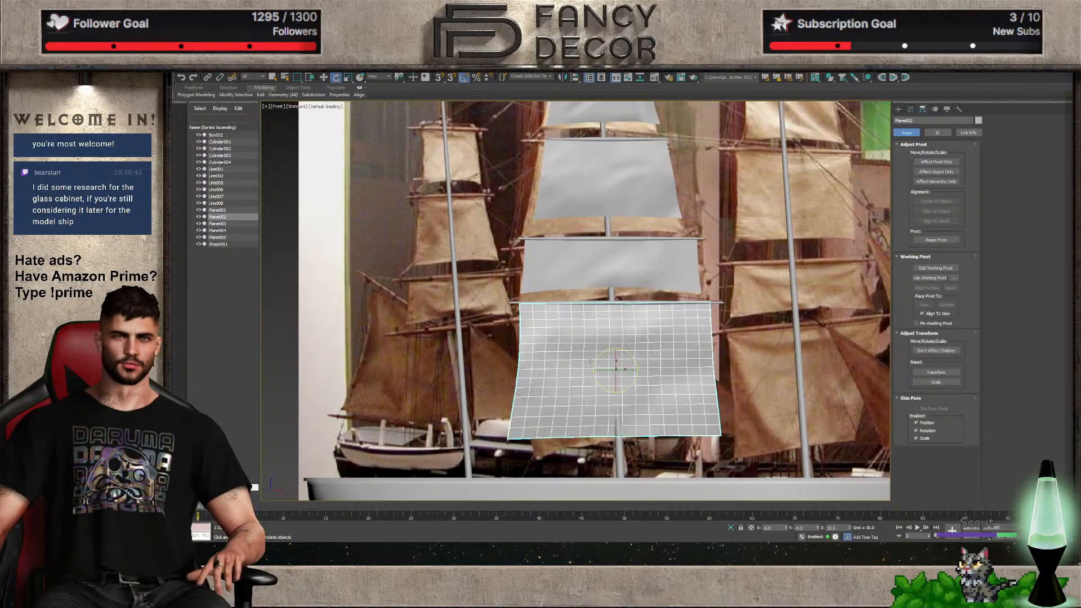
{"action": "scroll", "coordinate": [589, 361], "scroll_direction": "down", "scroll_amount": 5}
{"action": "middle_click_drag", "start_coordinate": [589, 362], "coordinate": [612, 428], "text": "alt"}
{"action": "scroll", "coordinate": [619, 385], "scroll_direction": "up", "scroll_amount": 5}
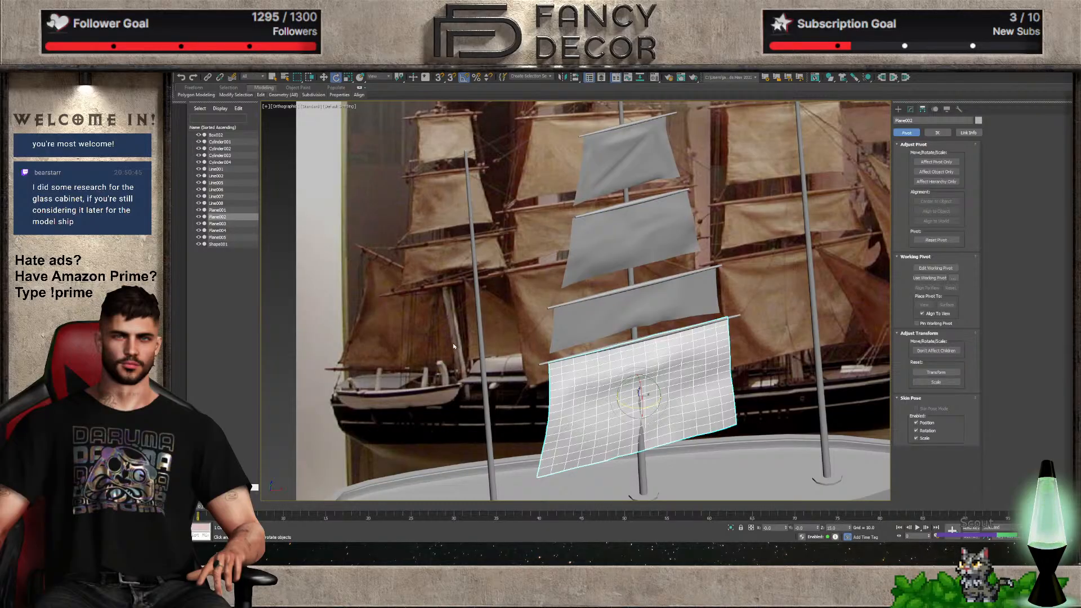
{"action": "key", "text": "alt+d"}
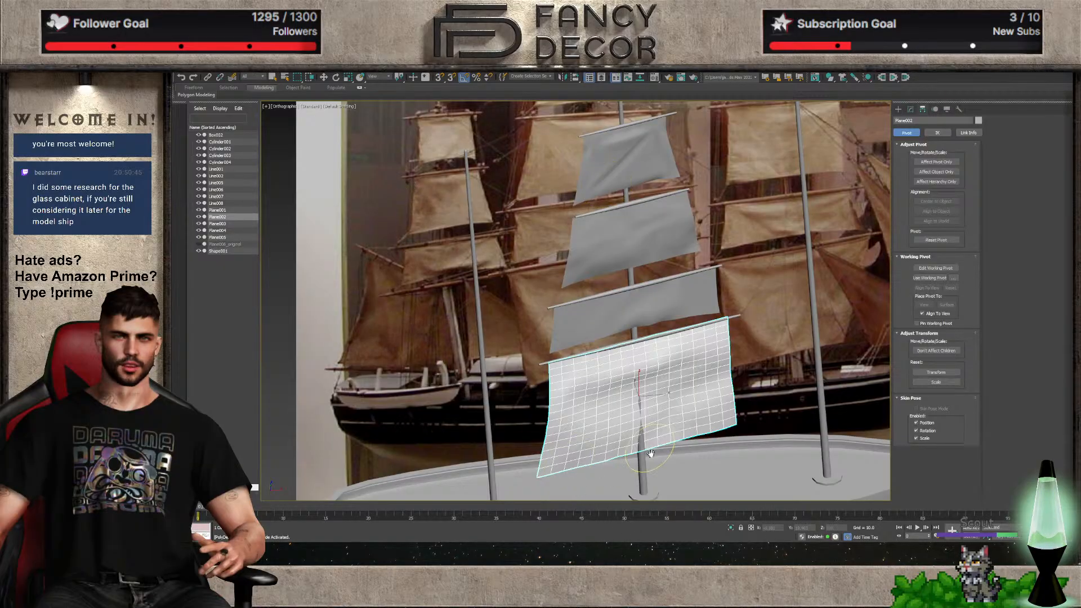
{"action": "mouse_move", "coordinate": [652, 451]}
{"action": "middle_mouse_down", "text": "alt"}
{"action": "mouse_move", "coordinate": [608, 453]}
{"action": "mouse_move", "coordinate": [648, 450]}
{"action": "middle_mouse_up", "text": "alt"}
{"action": "mouse_move", "coordinate": [565, 474]}
{"action": "left_mouse_down"}
{"action": "mouse_move", "coordinate": [543, 461]}
{"action": "mouse_move", "coordinate": [549, 481]}
{"action": "left_mouse_up"}
{"action": "left_click_drag", "start_coordinate": [731, 417], "coordinate": [734, 422]}
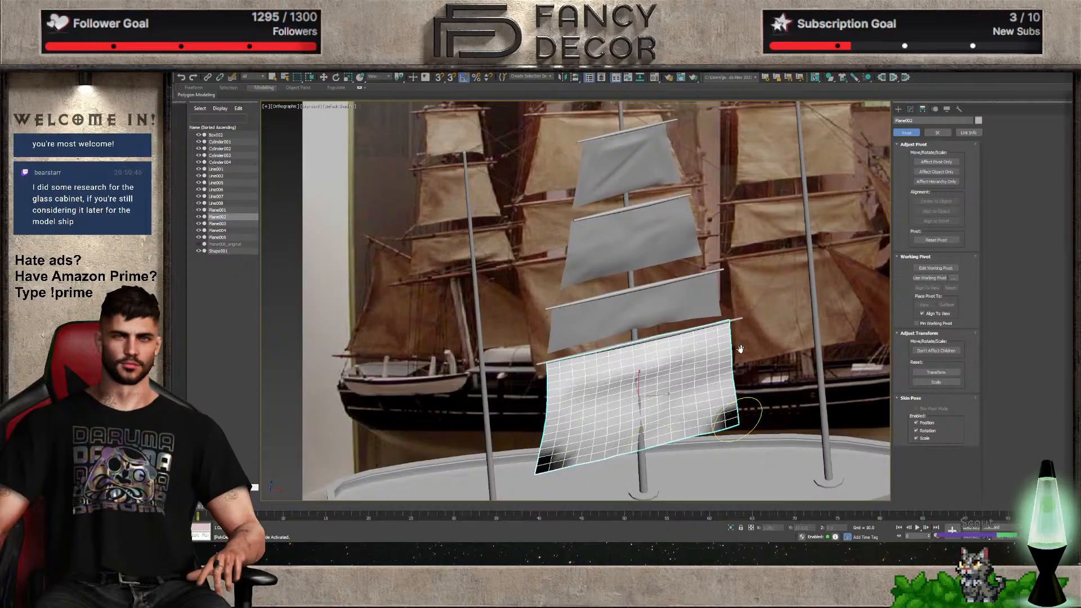
{"action": "mouse_move", "coordinate": [720, 327]}
{"action": "left_mouse_down"}
{"action": "mouse_move", "coordinate": [670, 336]}
{"action": "mouse_move", "coordinate": [684, 337]}
{"action": "mouse_move", "coordinate": [648, 359]}
{"action": "mouse_move", "coordinate": [622, 349]}
{"action": "mouse_move", "coordinate": [557, 358]}
{"action": "left_mouse_up"}
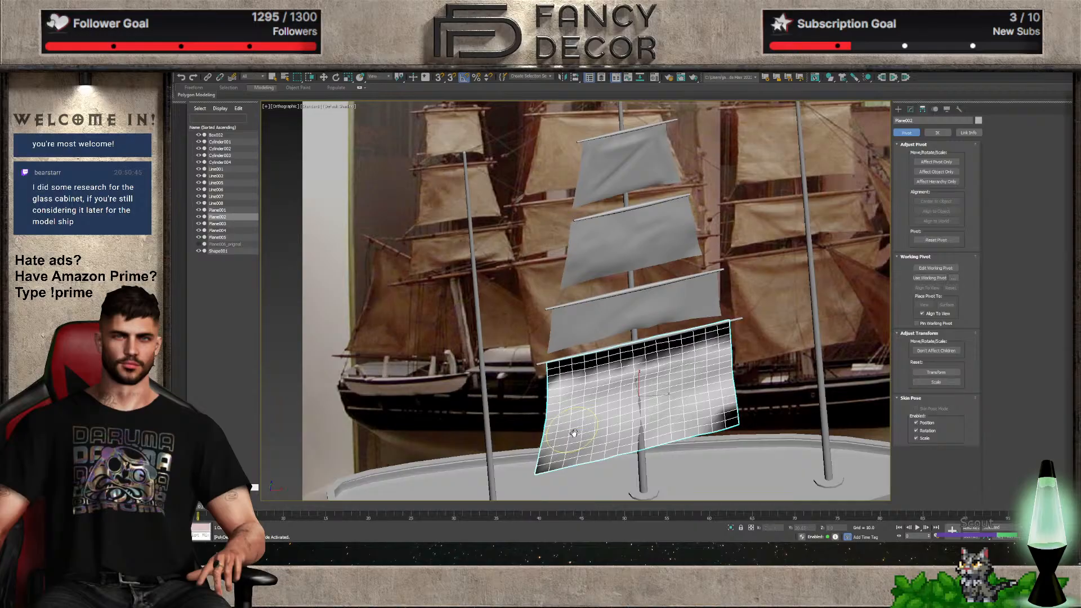
Sculpt soft folds and a curved cloth shape into the bottom sail with the masked deformation brush
{"action": "mouse_move", "coordinate": [689, 367]}
{"action": "left_mouse_down"}
{"action": "mouse_move", "coordinate": [645, 356]}
{"action": "mouse_move", "coordinate": [582, 396]}
{"action": "left_mouse_up"}
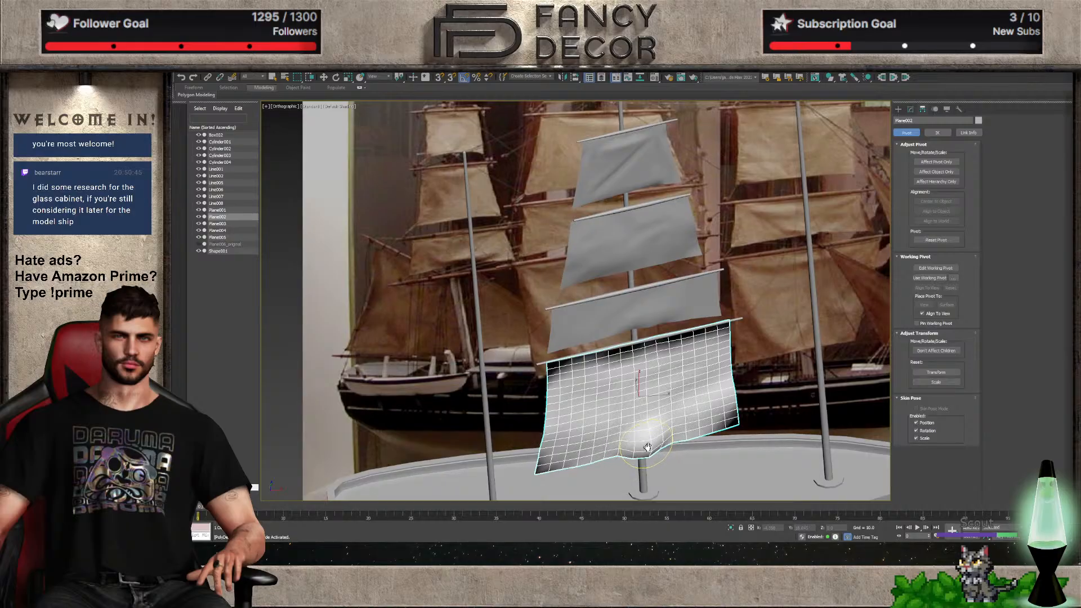
{"action": "key", "text": "z"}
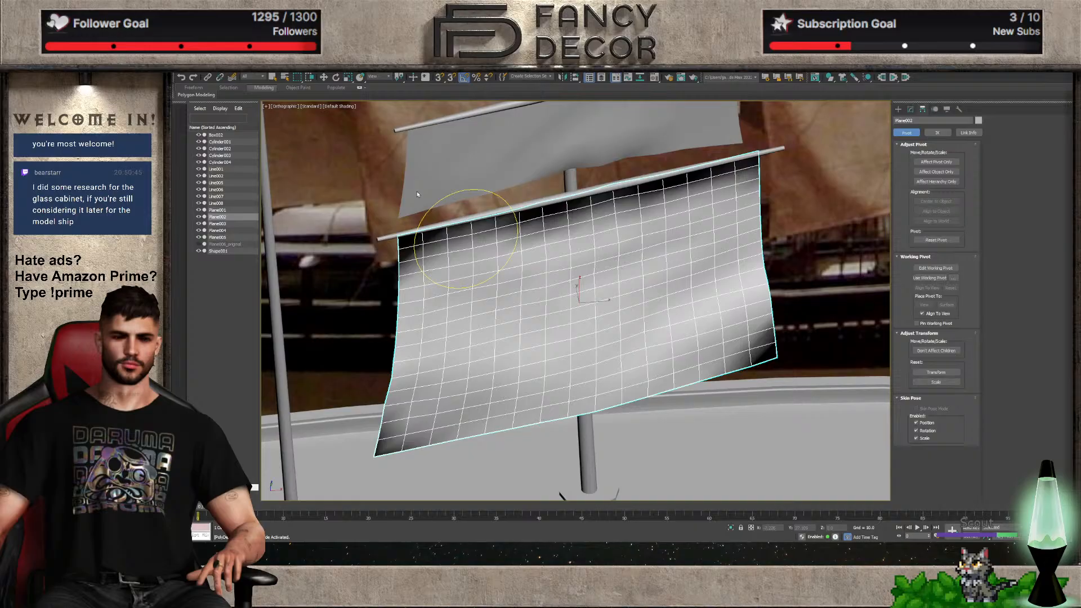
{"action": "scroll", "coordinate": [605, 392], "scroll_direction": "down", "scroll_amount": 5}
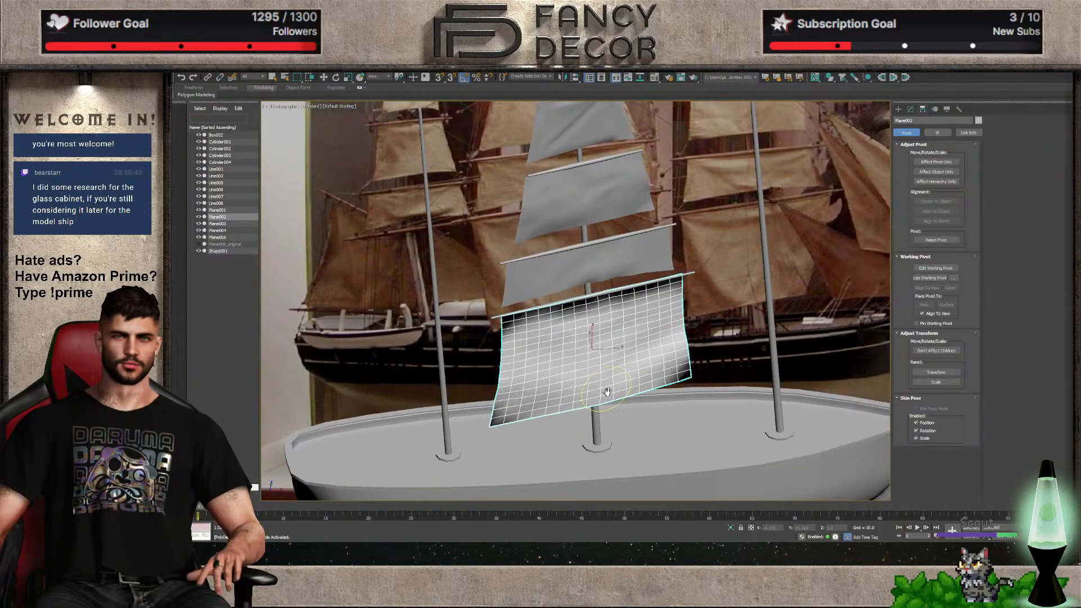
{"action": "left_click_drag", "start_coordinate": [654, 319], "coordinate": [668, 299]}
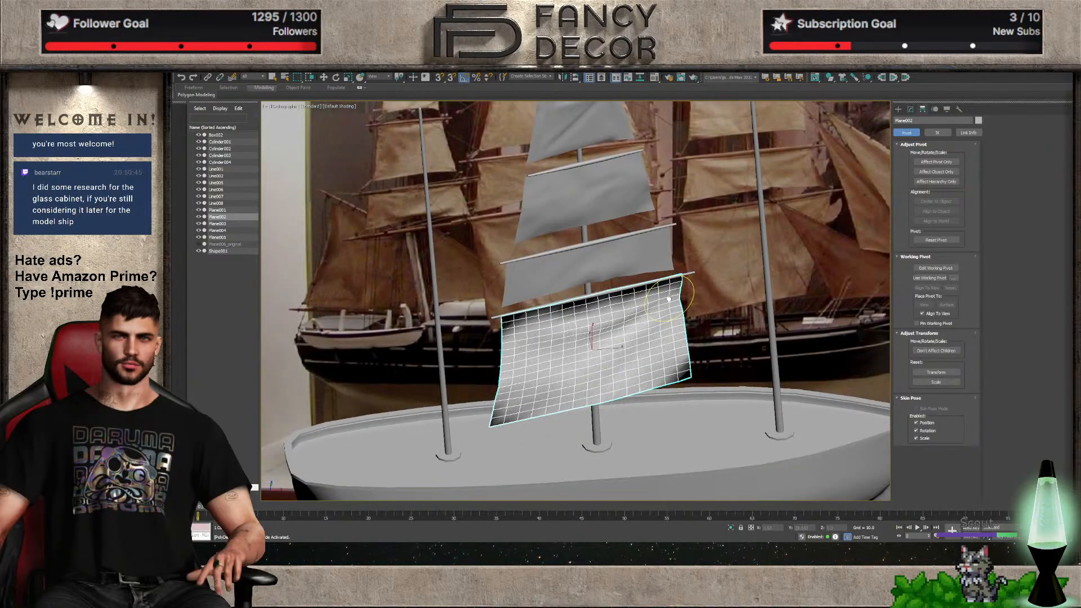
{"action": "mouse_move", "coordinate": [519, 410]}
{"action": "left_mouse_down"}
{"action": "mouse_move", "coordinate": [511, 348]}
{"action": "mouse_move", "coordinate": [549, 340]}
{"action": "mouse_move", "coordinate": [521, 426]}
{"action": "mouse_move", "coordinate": [619, 384]}
{"action": "left_mouse_up"}
{"action": "scroll", "coordinate": [606, 392], "scroll_direction": "down", "scroll_amount": 4}
{"action": "middle_click_drag", "start_coordinate": [606, 392], "coordinate": [581, 389], "text": "alt"}
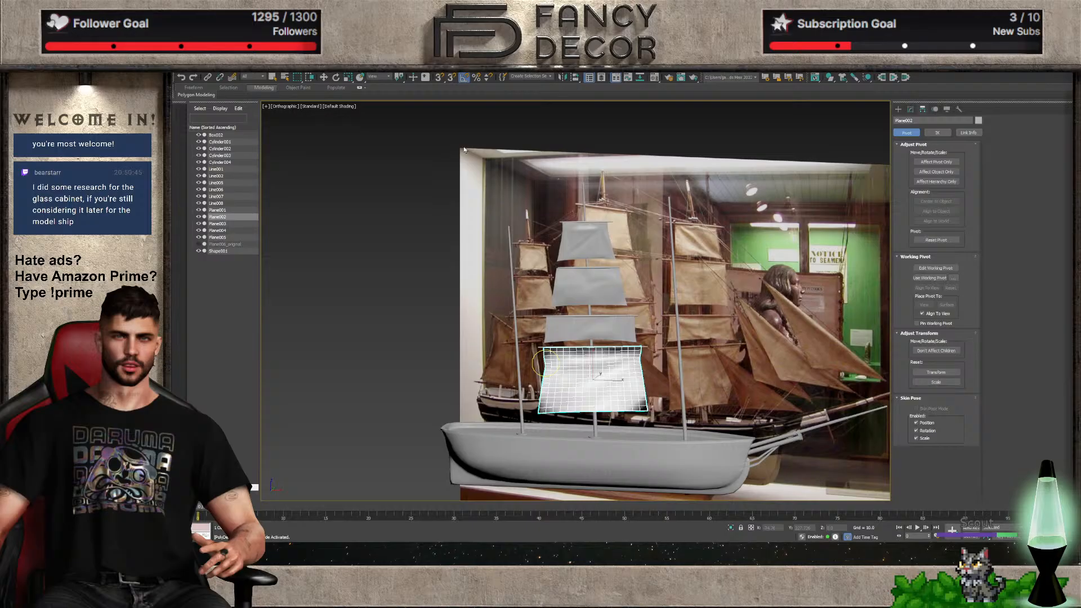
Convert the bottom sail to an Editable Poly and enter vertex editing
{"action": "left_click", "coordinate": [910, 109]}
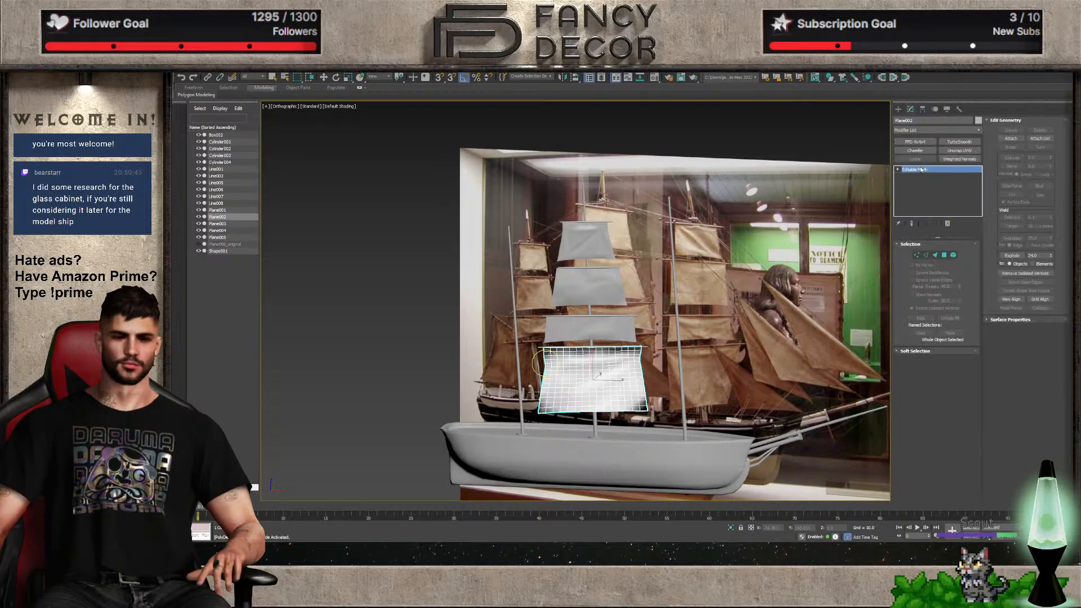
{"action": "left_click", "coordinate": [947, 226]}
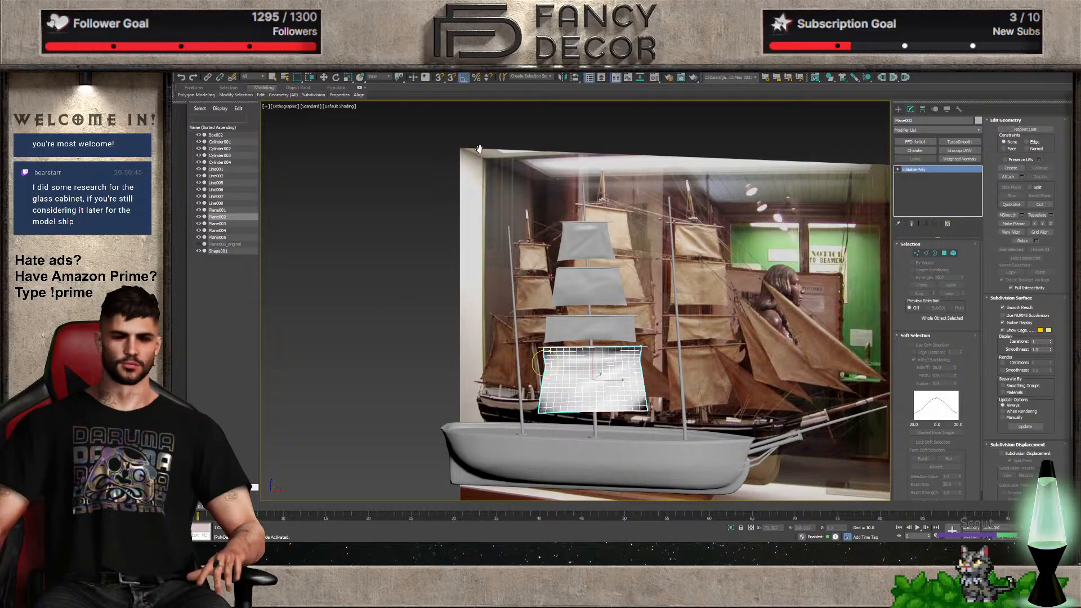
{"action": "key", "text": "alt+x"}
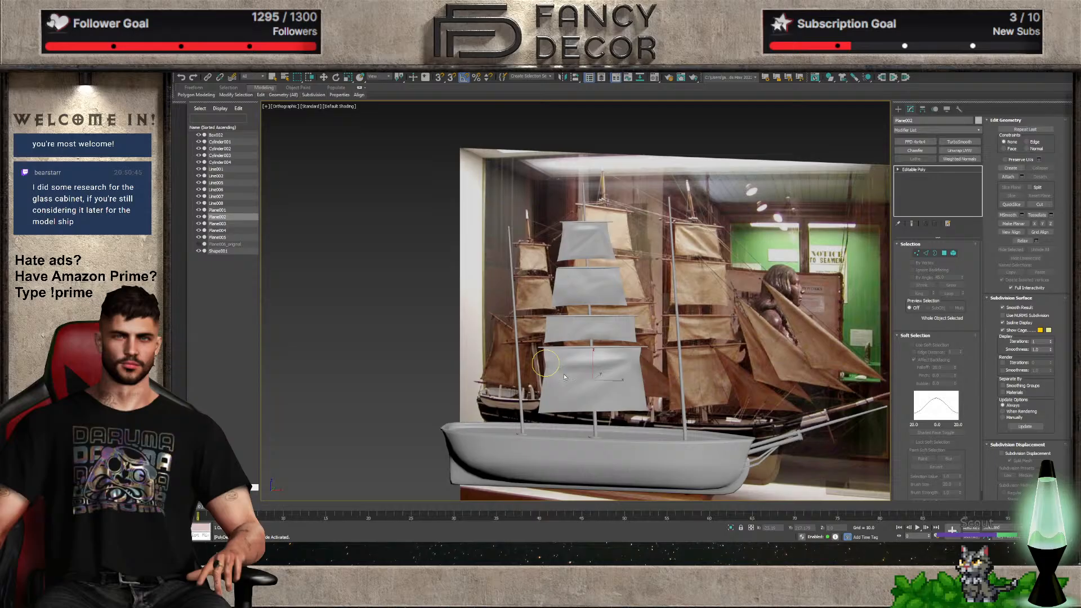
{"action": "key", "text": "z"}
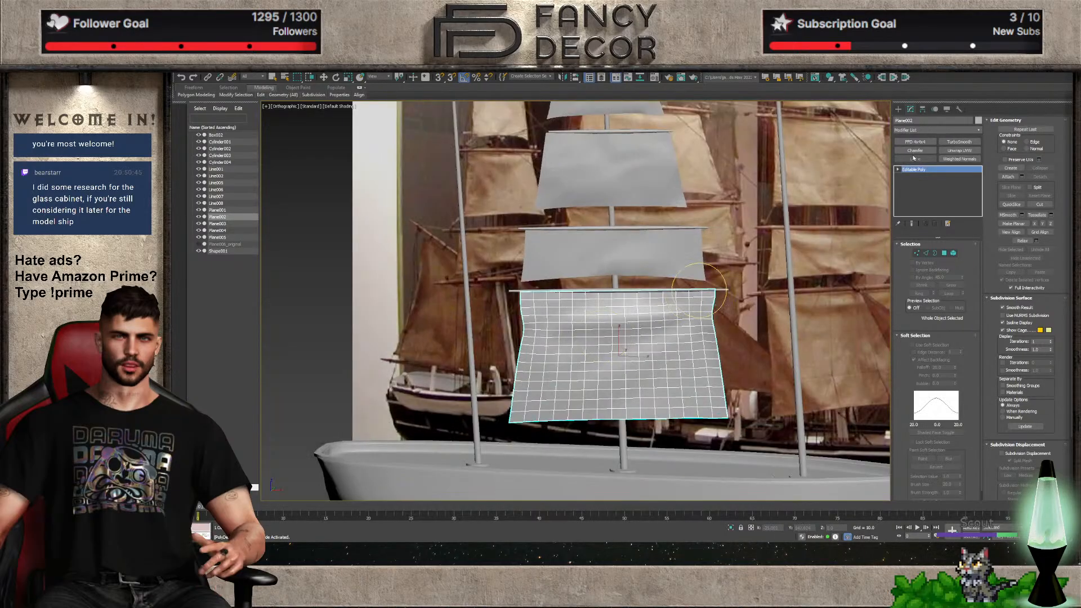
{"action": "scroll", "coordinate": [611, 394], "scroll_direction": "down", "scroll_amount": 3}
{"action": "left_click", "coordinate": [916, 254]}
In the front view, select the kinked vertices on the bottom sail's left edge and enable soft selection with a falloff of 1.4
{"action": "middle_click_drag", "start_coordinate": [659, 360], "coordinate": [683, 352], "text": "alt"}
{"action": "scroll", "coordinate": [683, 352], "scroll_direction": "up", "scroll_amount": 5}
{"action": "scroll", "coordinate": [683, 352], "scroll_direction": "up", "scroll_amount": 5}
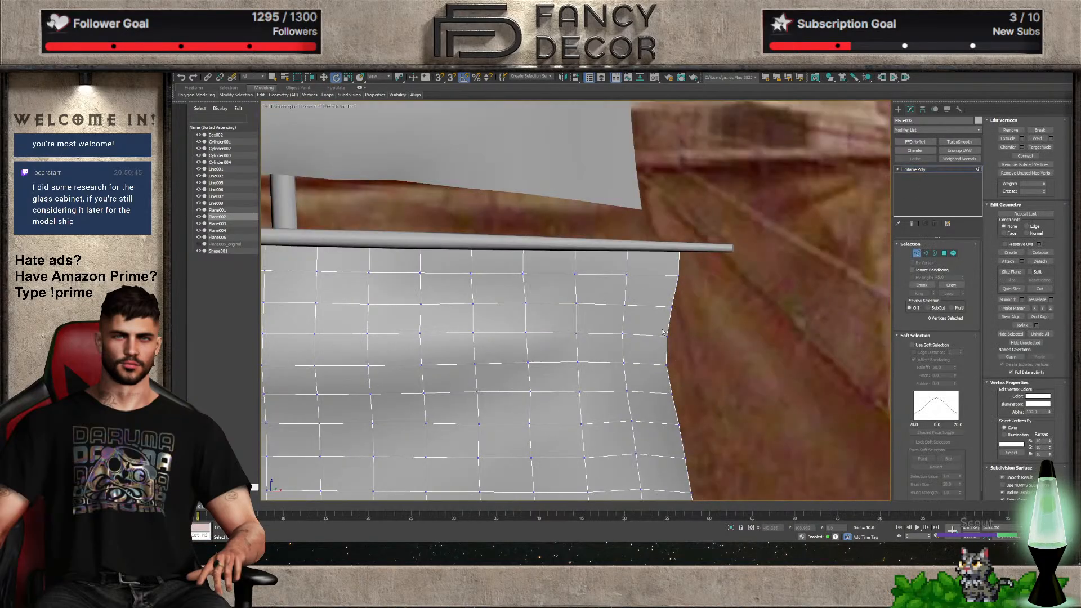
{"action": "key", "text": "f"}
{"action": "scroll", "coordinate": [647, 344], "scroll_direction": "up", "scroll_amount": 4}
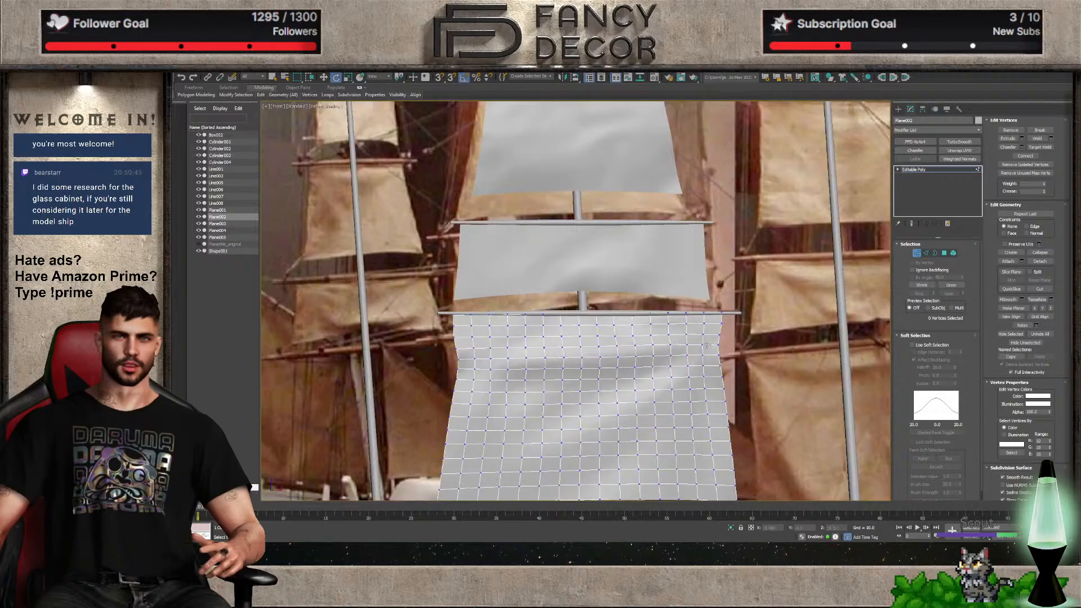
{"action": "left_click_drag", "start_coordinate": [448, 353], "coordinate": [471, 381]}
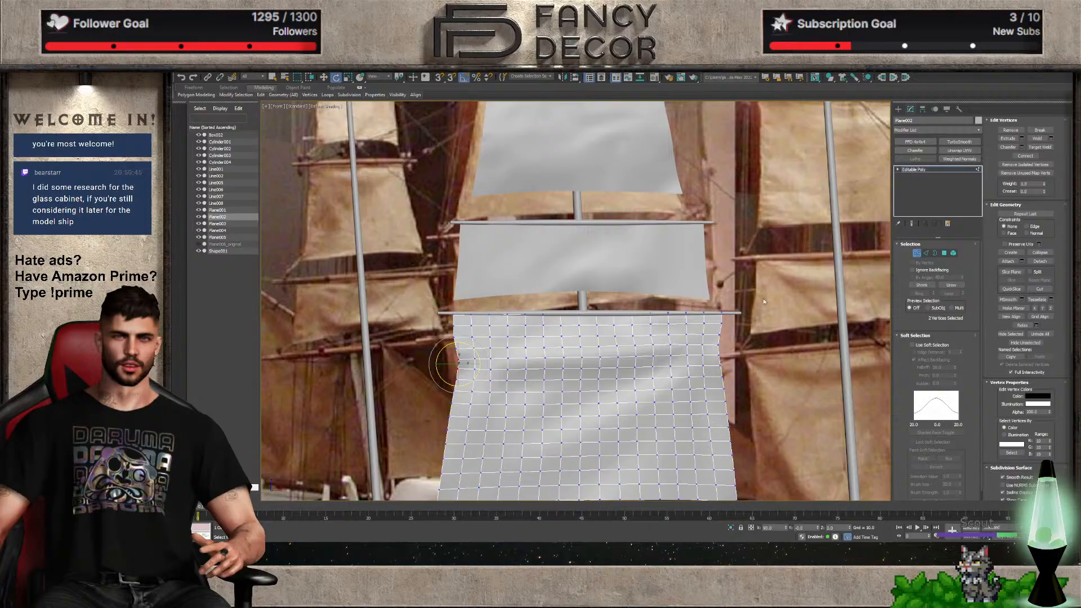
{"action": "middle_click_drag", "start_coordinate": [676, 395], "coordinate": [687, 319]}
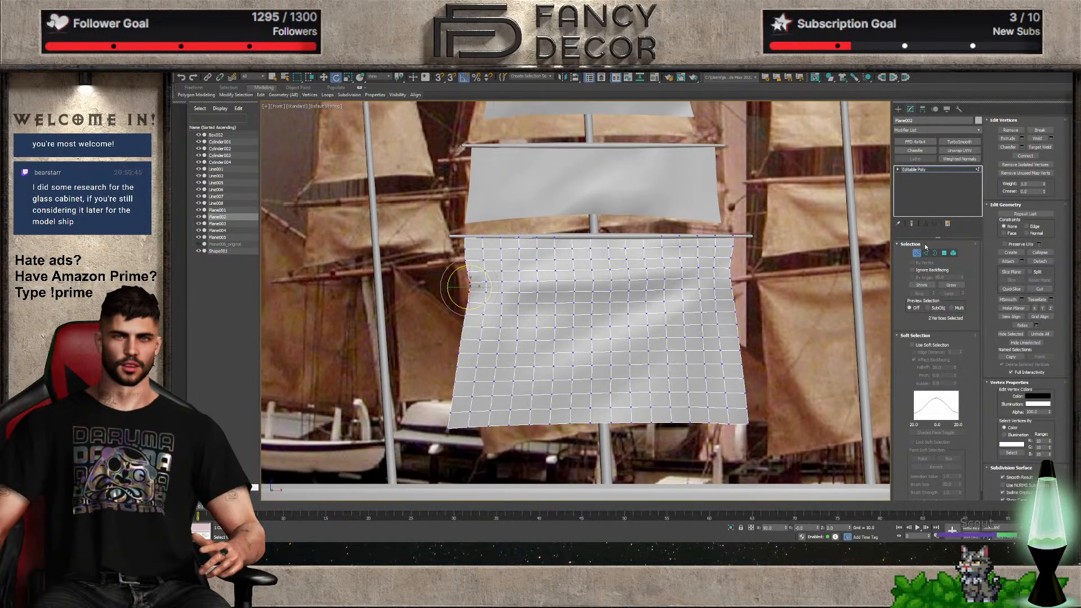
{"action": "left_click", "coordinate": [912, 345]}
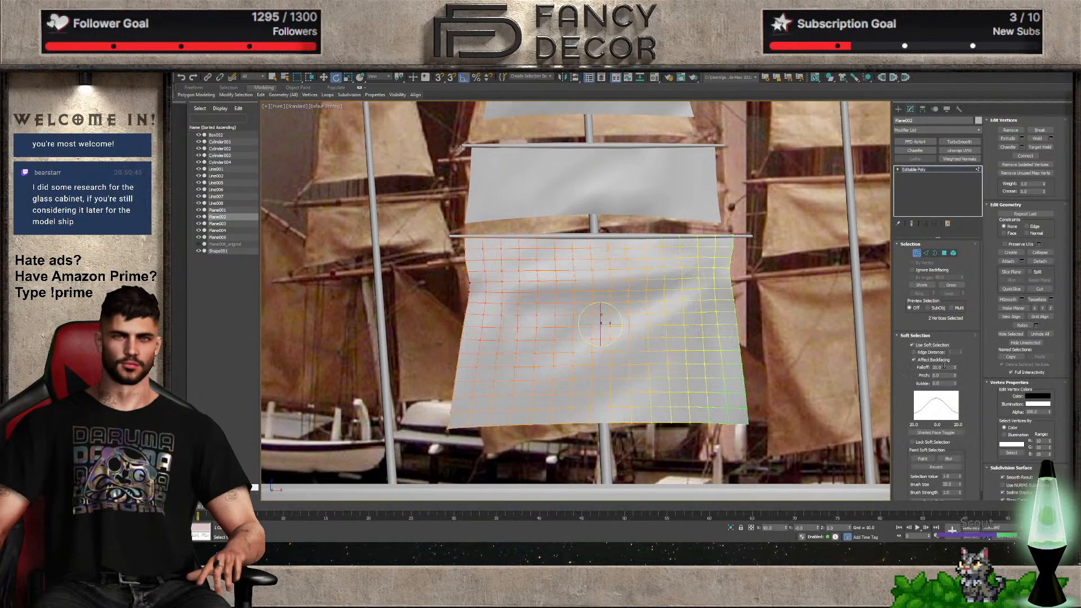
{"action": "left_click_drag", "start_coordinate": [954, 371], "coordinate": [954, 394]}
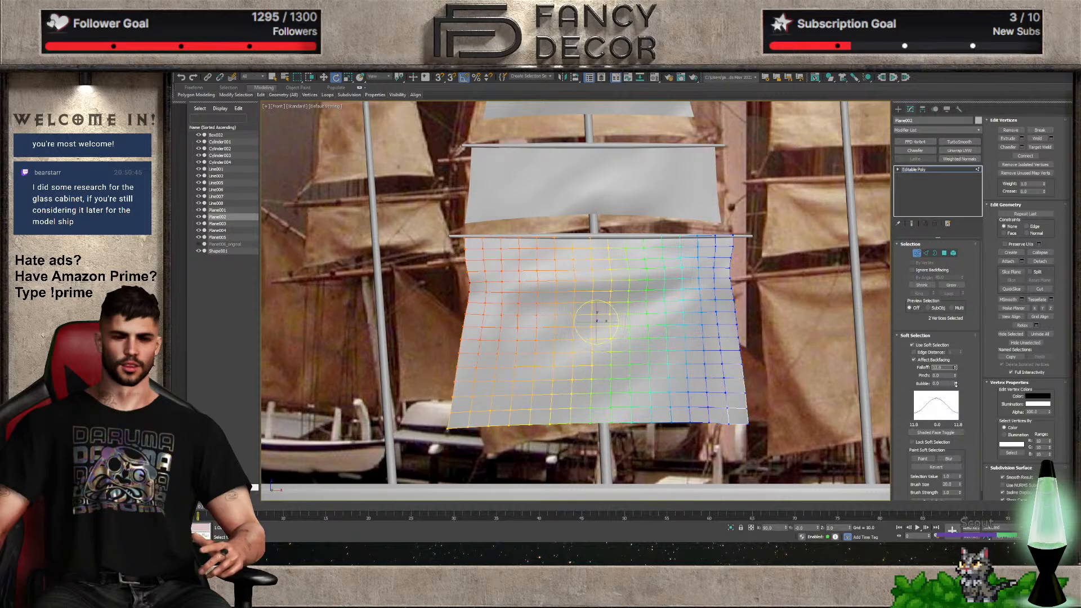
{"action": "left_click", "coordinate": [482, 286]}
{"action": "key", "text": "w"}
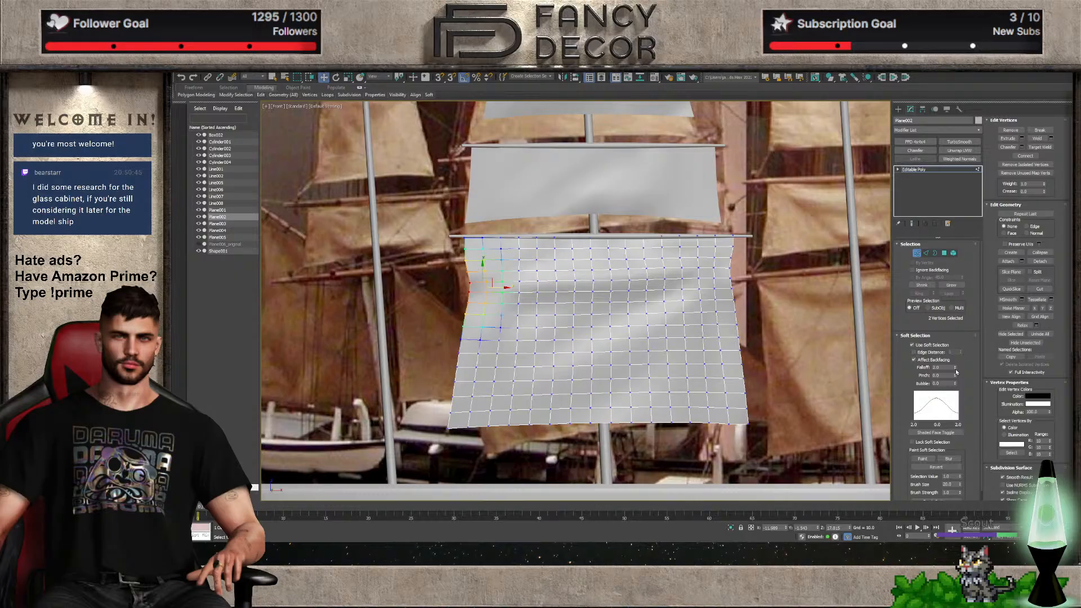
{"action": "left_click_drag", "start_coordinate": [956, 371], "coordinate": [958, 384]}
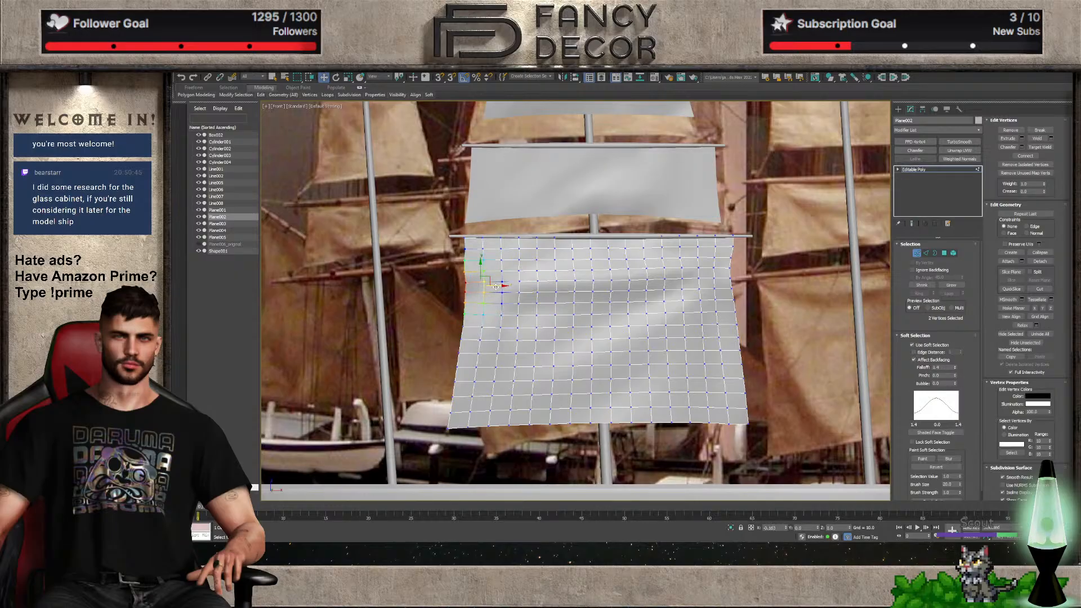
Move the kinked vertices on both upper side edges of the bottom sail to smooth its outline, reducing the soft selection falloff to 0.952
{"action": "left_click_drag", "start_coordinate": [499, 286], "coordinate": [493, 287]}
{"action": "left_click", "coordinate": [466, 271]}
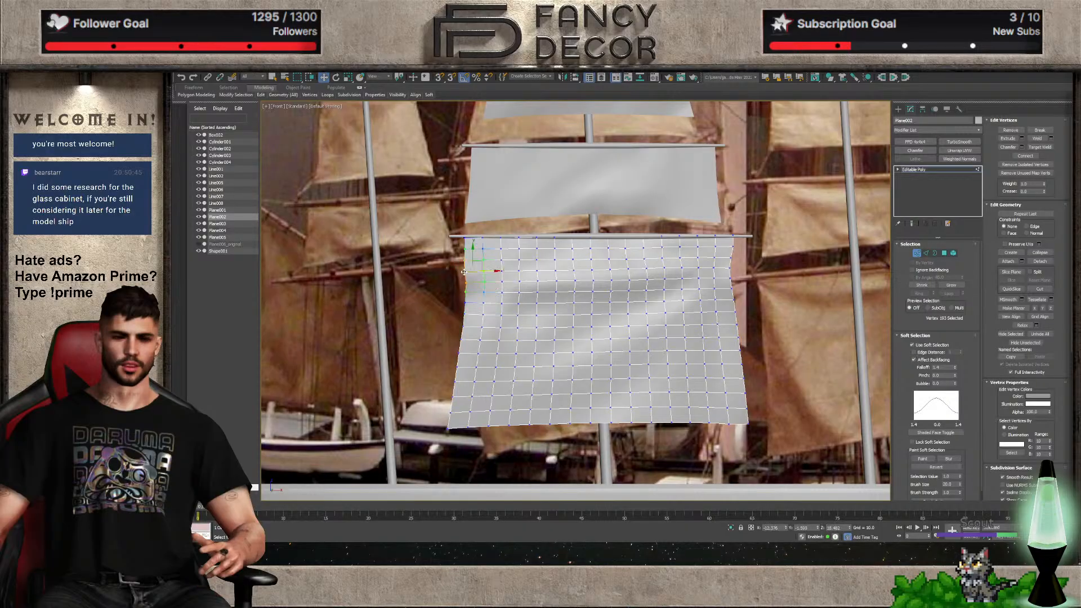
{"action": "left_click", "coordinate": [729, 269]}
{"action": "left_click_drag", "start_coordinate": [735, 266], "coordinate": [739, 265]}
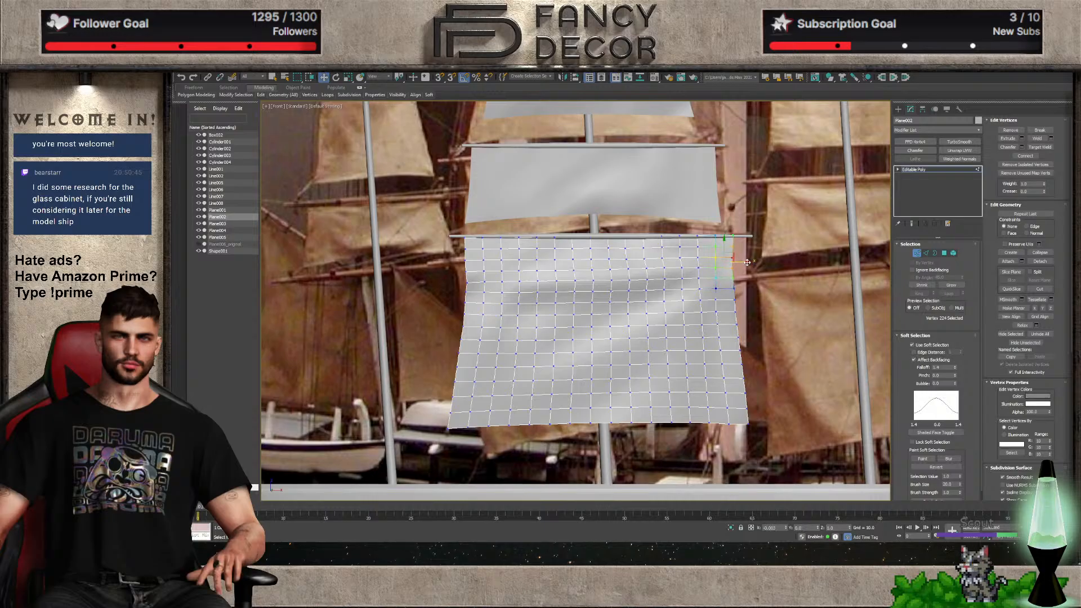
{"action": "left_click_drag", "start_coordinate": [744, 269], "coordinate": [747, 266]}
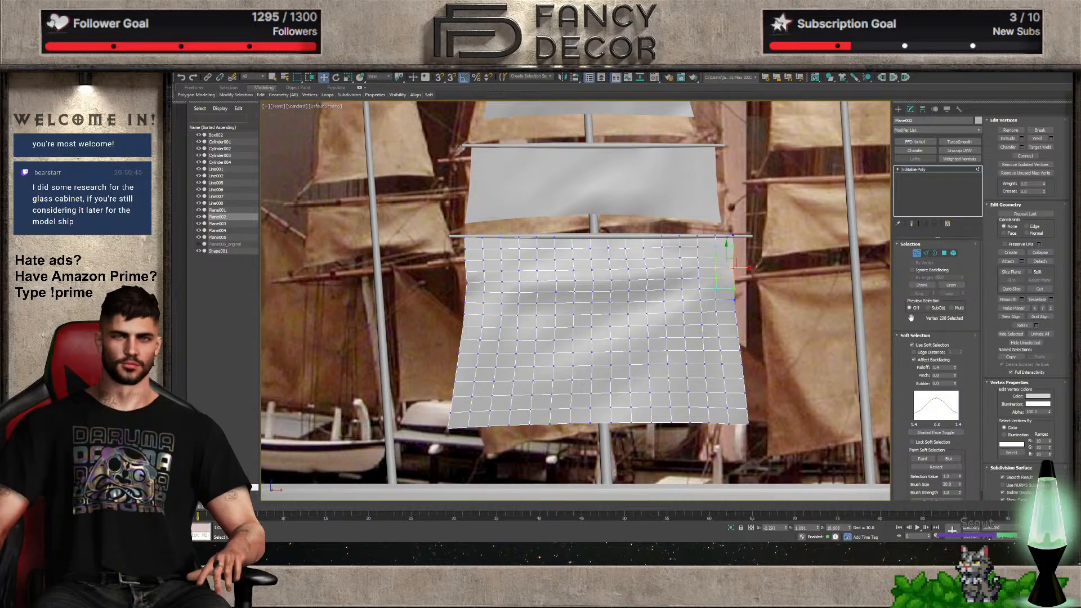
{"action": "left_click_drag", "start_coordinate": [954, 369], "coordinate": [955, 377]}
{"action": "left_click", "coordinate": [735, 276]}
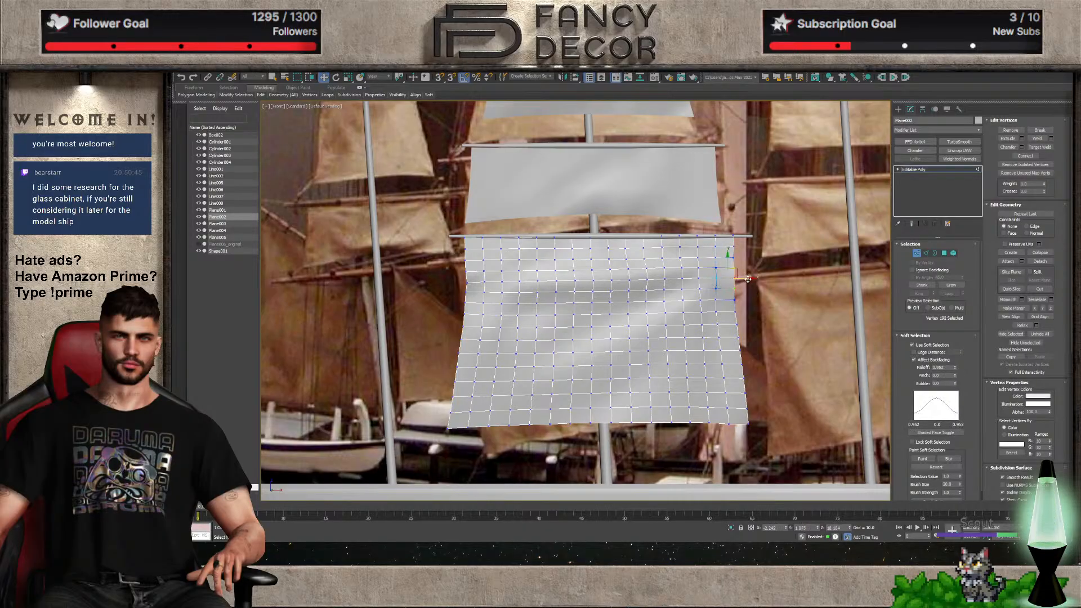
{"action": "left_click_drag", "start_coordinate": [747, 279], "coordinate": [745, 278]}
{"action": "left_click", "coordinate": [467, 293]}
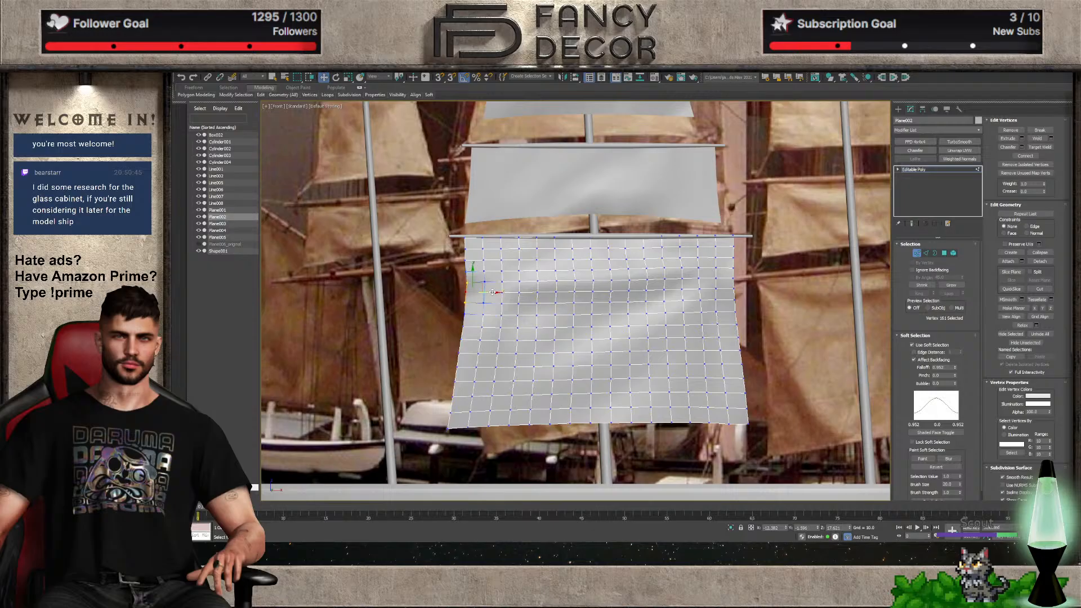
{"action": "scroll", "coordinate": [868, 266], "scroll_direction": "down", "scroll_amount": 2}
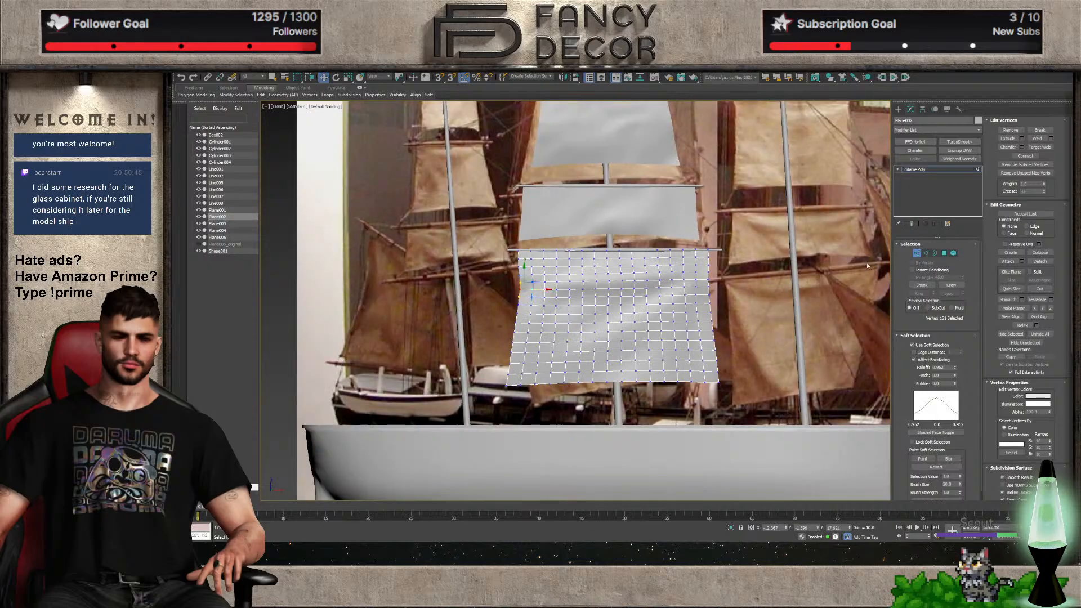
{"action": "left_click", "coordinate": [916, 253]}
{"action": "scroll", "coordinate": [698, 294], "scroll_direction": "down", "scroll_amount": 3}
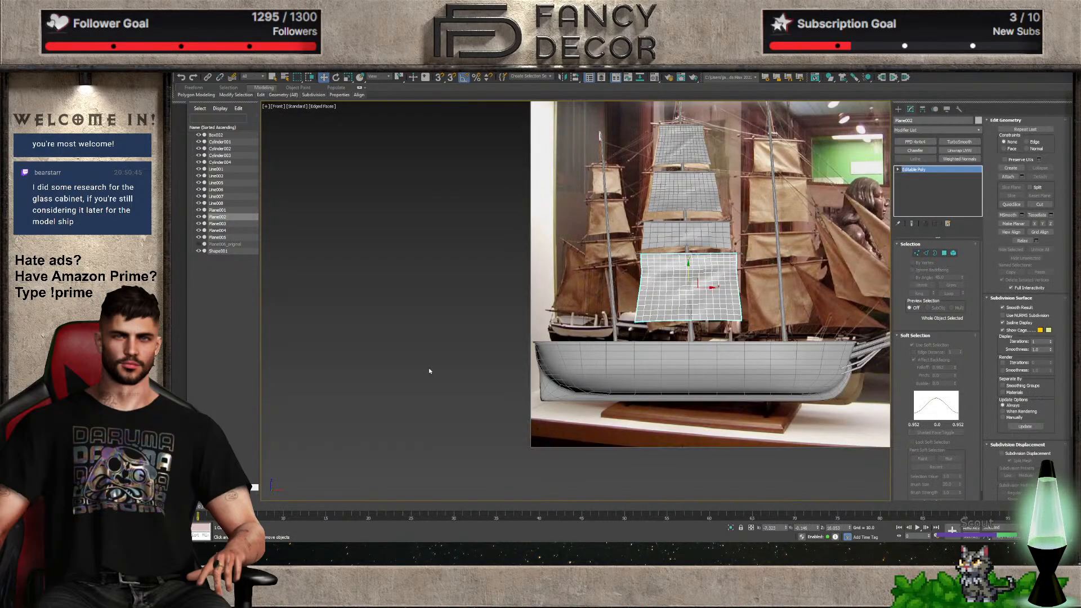
Apply an FFD 4x4x4 modifier to the bottom sail and enter control point editing
{"action": "left_click", "coordinate": [429, 370]}
{"action": "middle_click_drag", "start_coordinate": [429, 371], "coordinate": [461, 360], "text": "alt"}
{"action": "scroll", "coordinate": [767, 350], "scroll_direction": "up", "scroll_amount": 6}
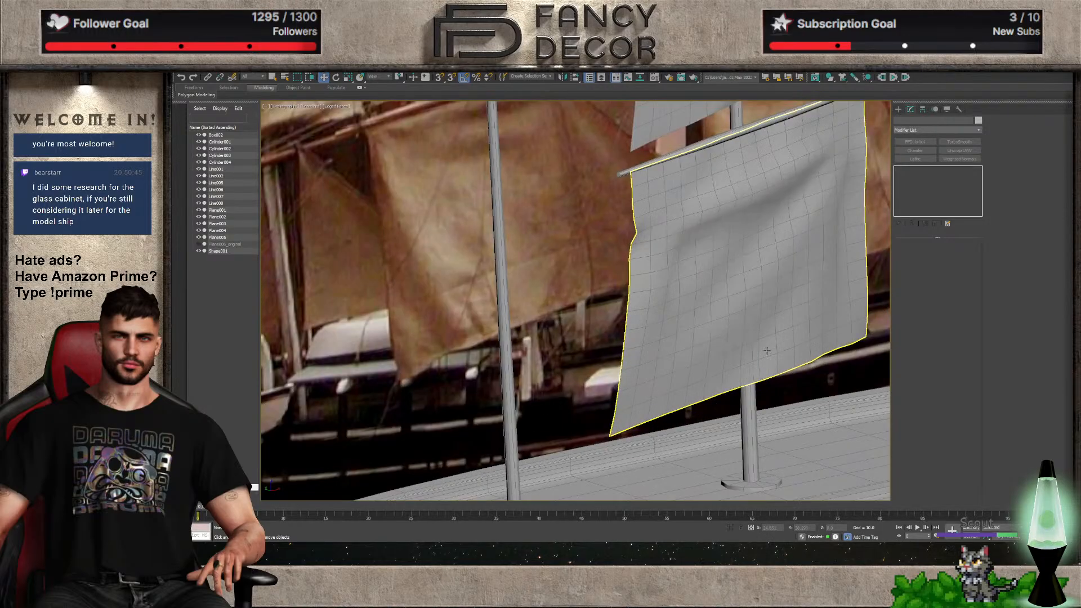
{"action": "left_click", "coordinate": [766, 350]}
{"action": "left_click", "coordinate": [914, 141]}
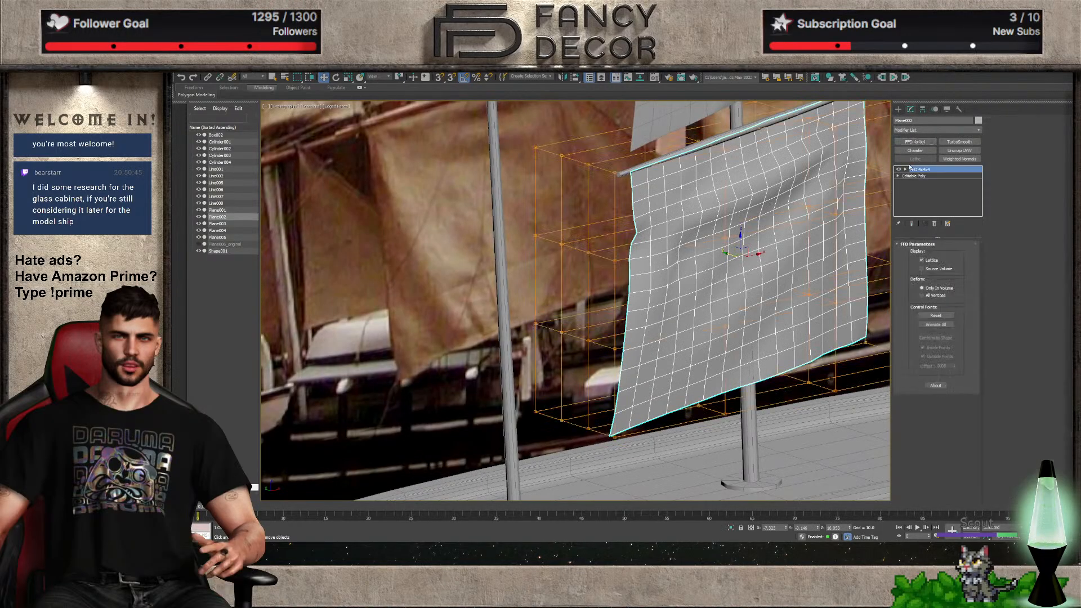
{"action": "left_click", "coordinate": [905, 169]}
{"action": "left_click", "coordinate": [922, 177]}
{"action": "scroll", "coordinate": [737, 282], "scroll_direction": "down", "scroll_amount": 2}
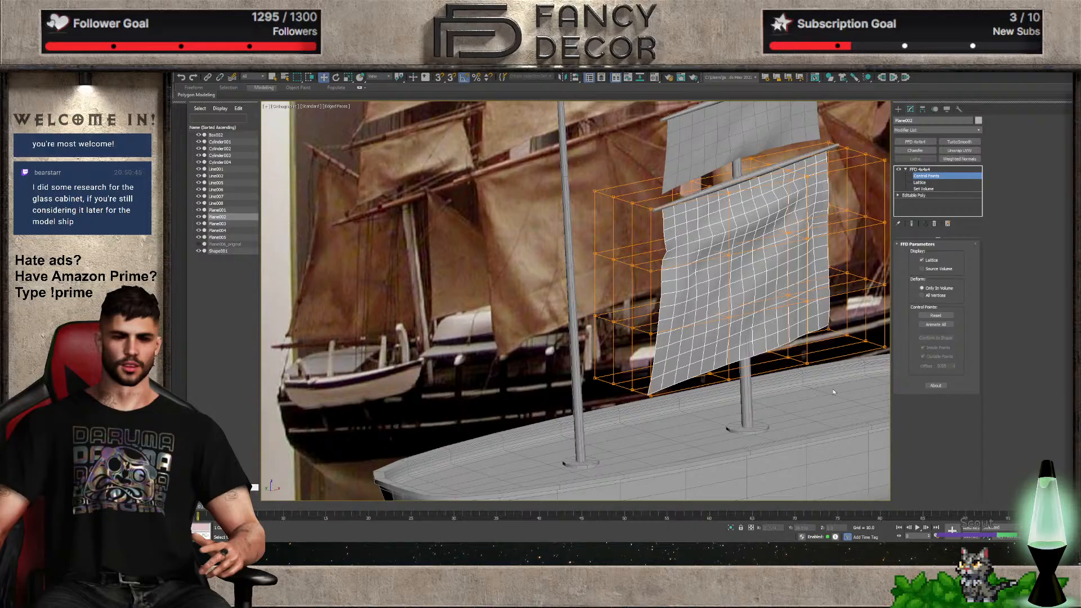
Shift the lattice's lower middle control points slightly in depth to shape the sail, and collapse the modifier into the Editable Poly
{"action": "left_click_drag", "start_coordinate": [668, 312], "coordinate": [702, 284]}
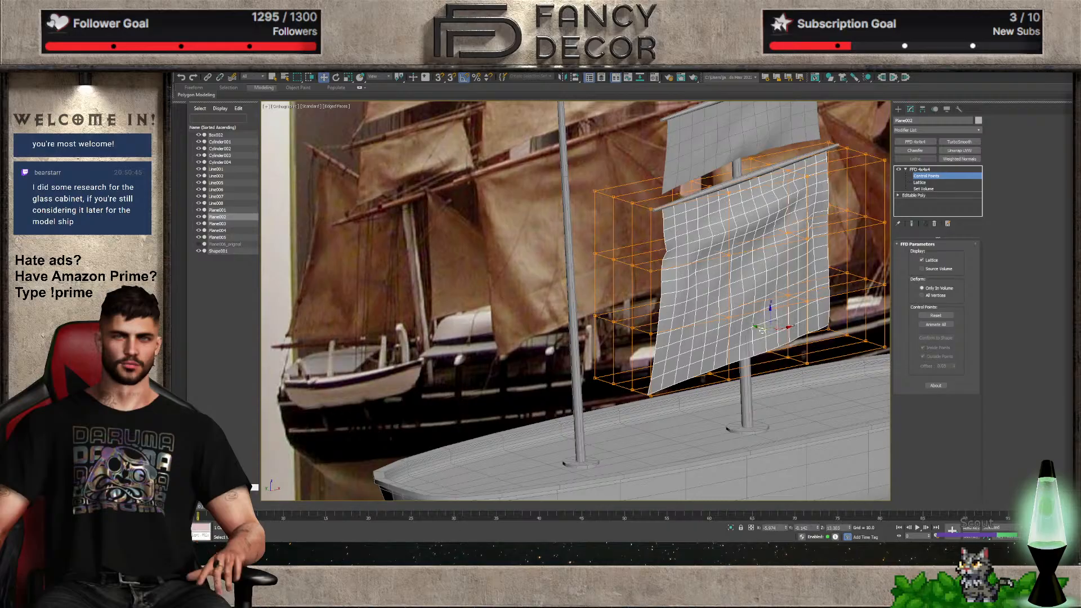
{"action": "scroll", "coordinate": [763, 330], "scroll_direction": "up", "scroll_amount": 2}
{"action": "left_click_drag", "start_coordinate": [768, 332], "coordinate": [771, 333]}
{"action": "scroll", "coordinate": [771, 333], "scroll_direction": "down", "scroll_amount": 3}
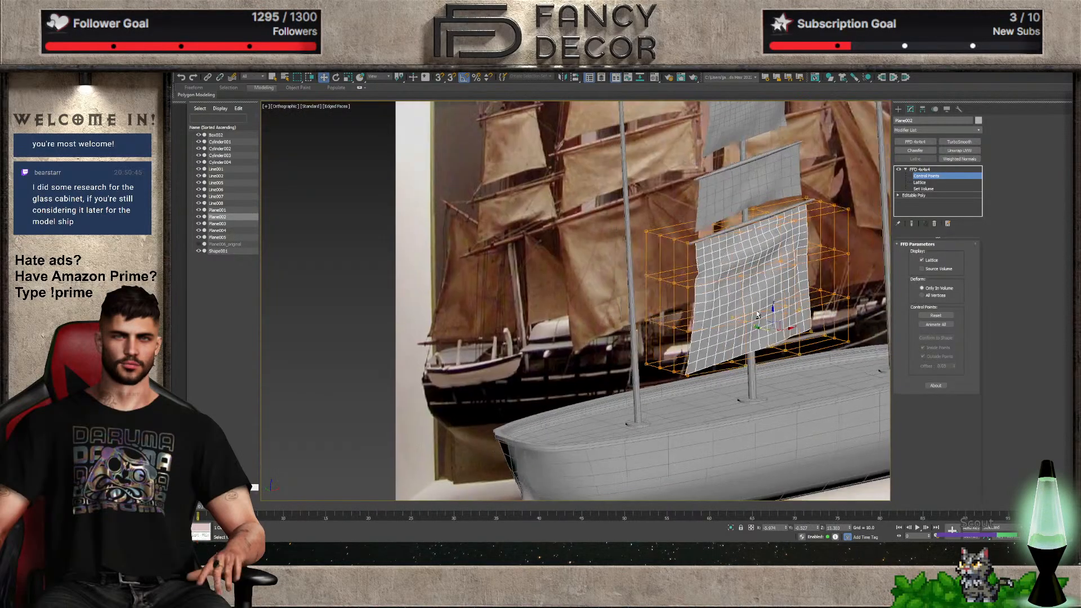
{"action": "middle_click_drag", "start_coordinate": [770, 332], "coordinate": [737, 334], "text": "alt"}
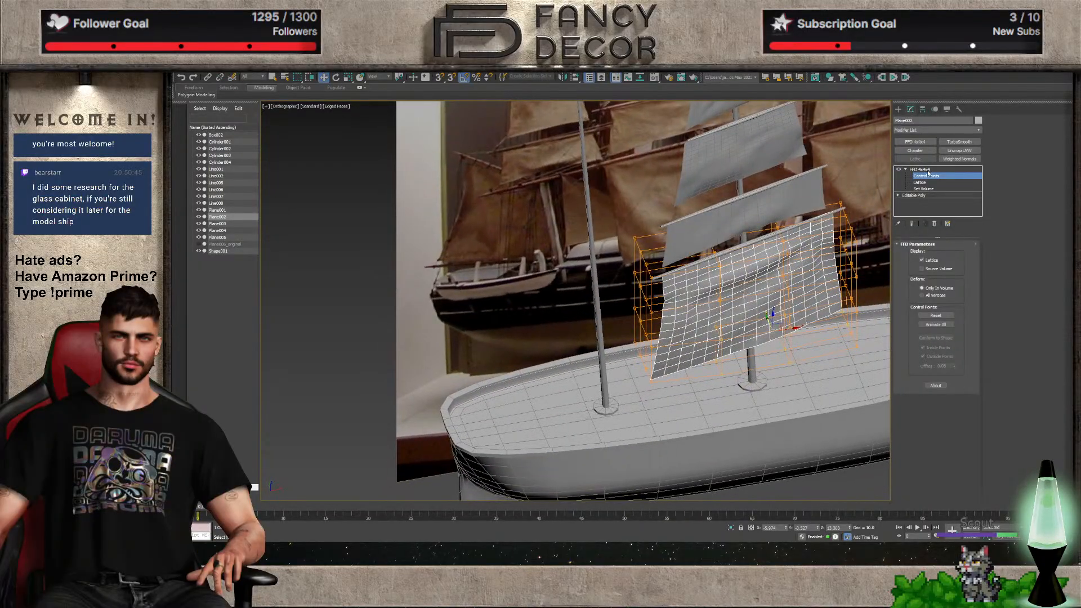
{"action": "left_click", "coordinate": [928, 175]}
{"action": "key", "text": "alt+c"}
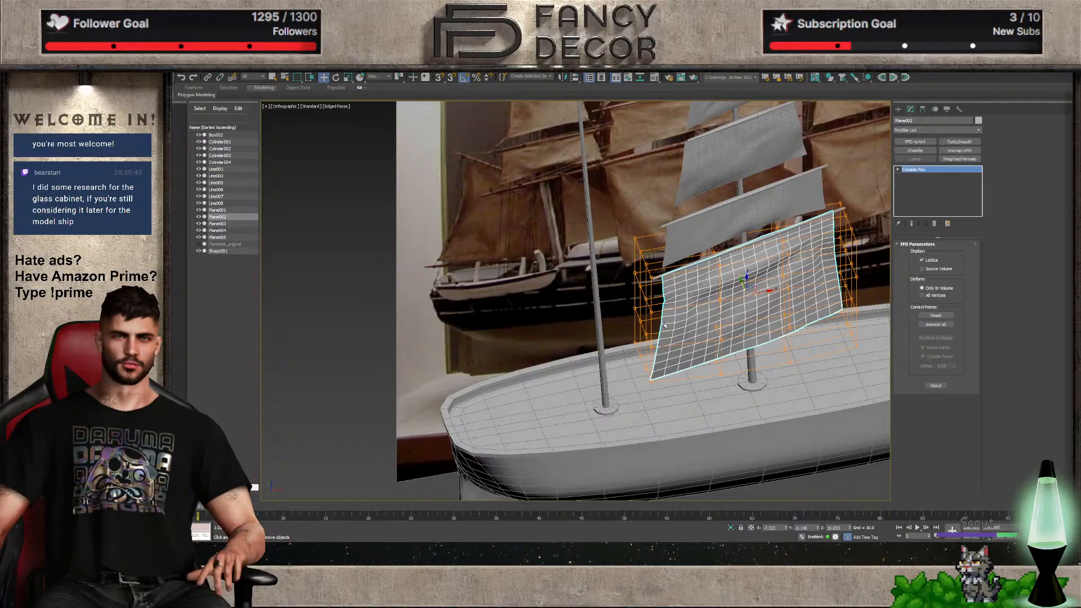
Deselect the sail, hide the edge display and check all centre-mast sails against the reference photo in the perspective view
{"action": "middle_click_drag", "start_coordinate": [748, 293], "coordinate": [711, 300]}
{"action": "scroll", "coordinate": [710, 300], "scroll_direction": "down", "scroll_amount": 2}
{"action": "key", "text": "F4"}
{"action": "left_click", "coordinate": [790, 454]}
{"action": "scroll", "coordinate": [736, 304], "scroll_direction": "down", "scroll_amount": 5}
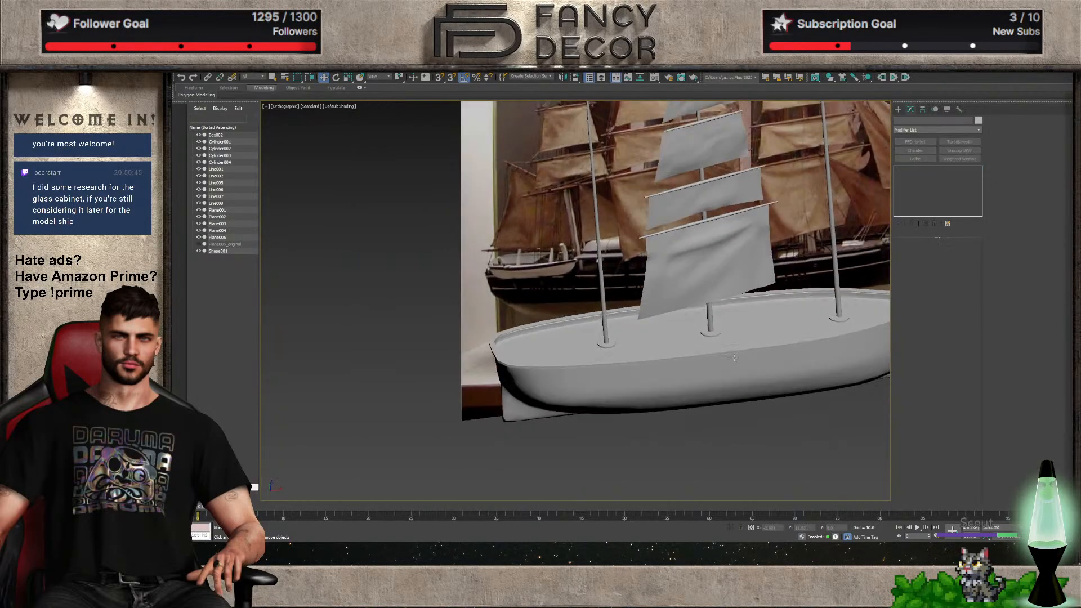
{"action": "key", "text": "p"}
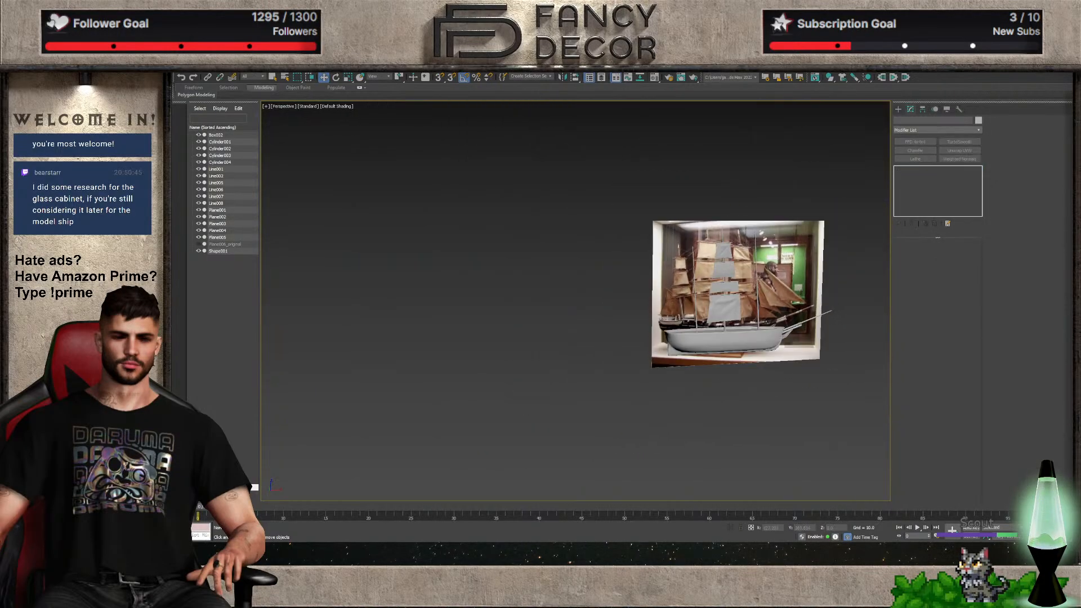
{"action": "scroll", "coordinate": [748, 300], "scroll_direction": "up", "scroll_amount": 4}
{"action": "middle_click_drag", "start_coordinate": [751, 299], "coordinate": [755, 289], "text": "alt"}
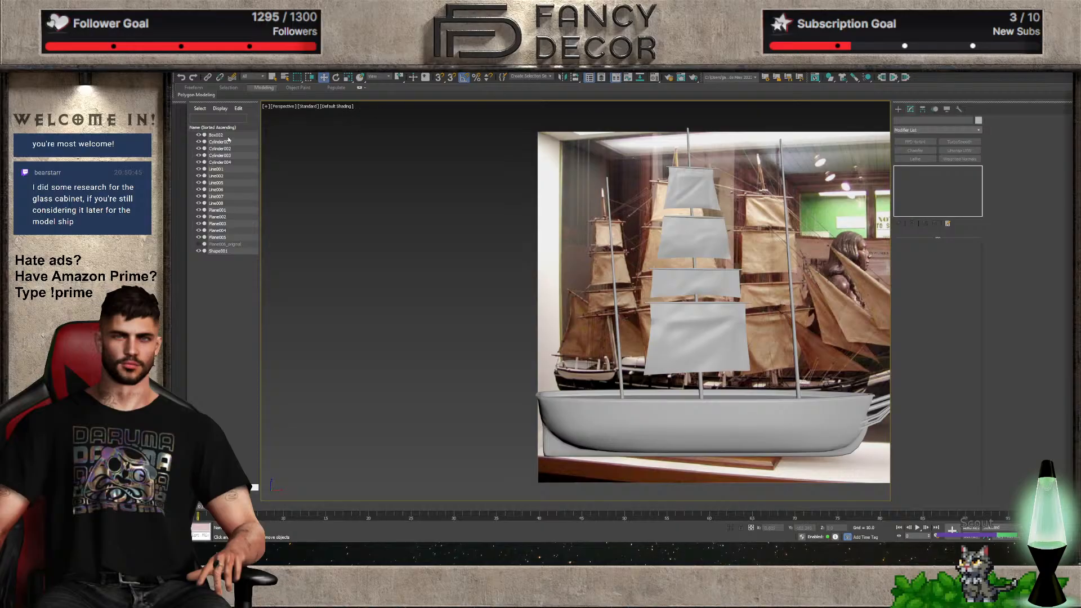
{"action": "scroll", "coordinate": [661, 270], "scroll_direction": "down", "scroll_amount": 3}
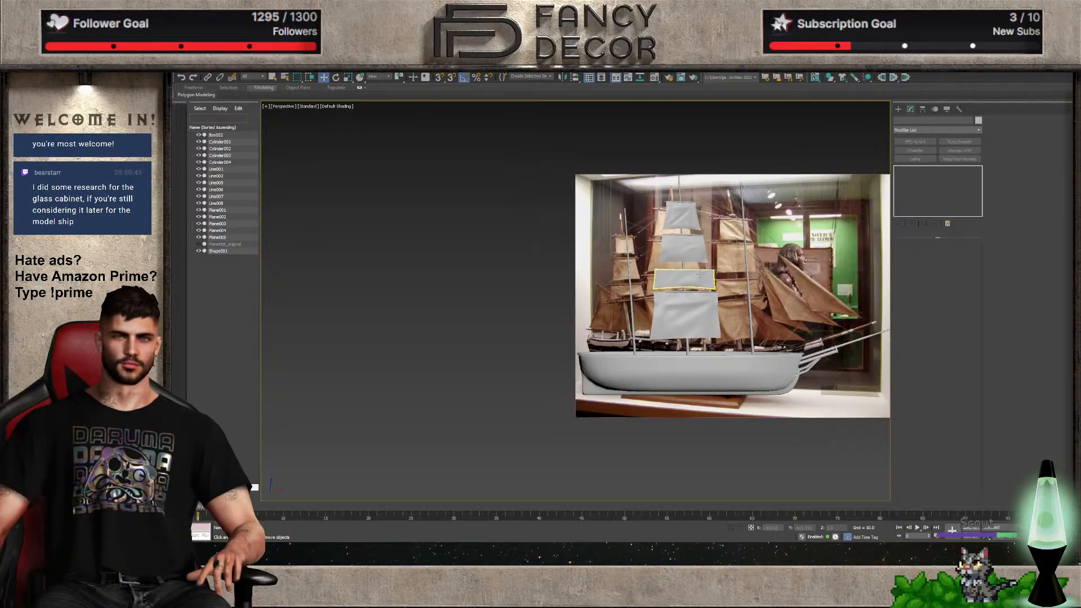
Select the four centre-mast sails with their yards in the front view and copy them onto the foremast
{"action": "middle_click_drag", "start_coordinate": [756, 292], "coordinate": [681, 338]}
{"action": "left_click", "coordinate": [688, 308]}
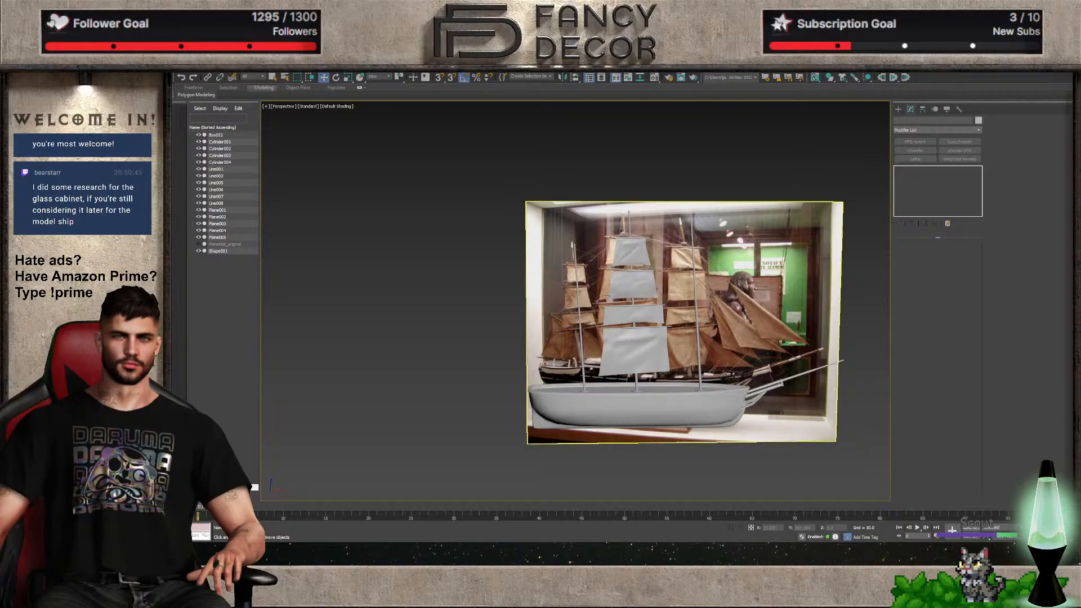
{"action": "left_click", "coordinate": [628, 262]}
{"action": "left_click", "coordinate": [628, 262]}
{"action": "scroll", "coordinate": [629, 261], "scroll_direction": "up", "scroll_amount": 6}
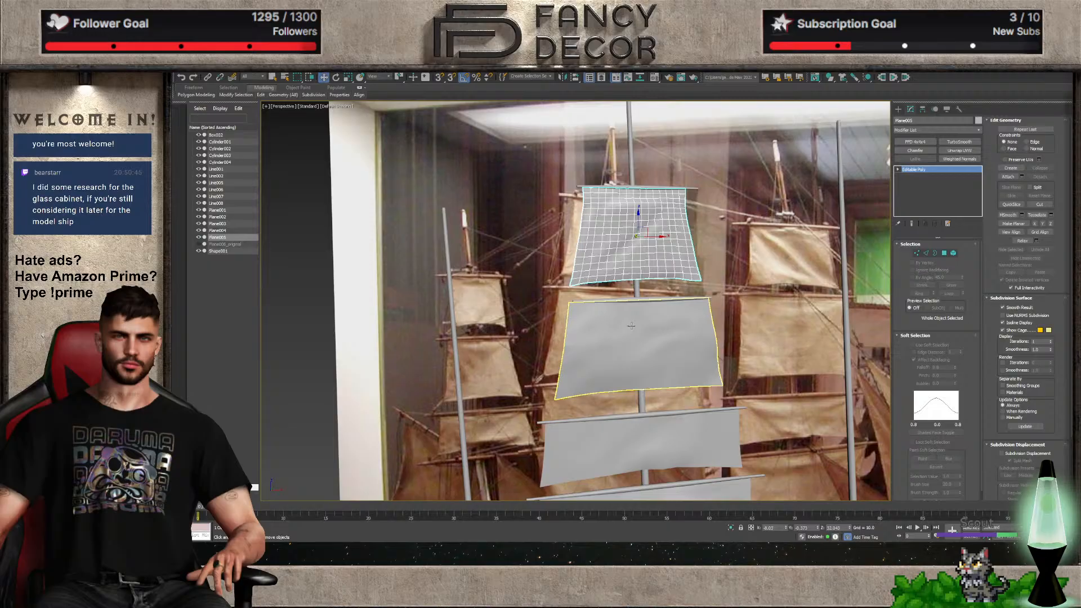
{"action": "key", "text": "f"}
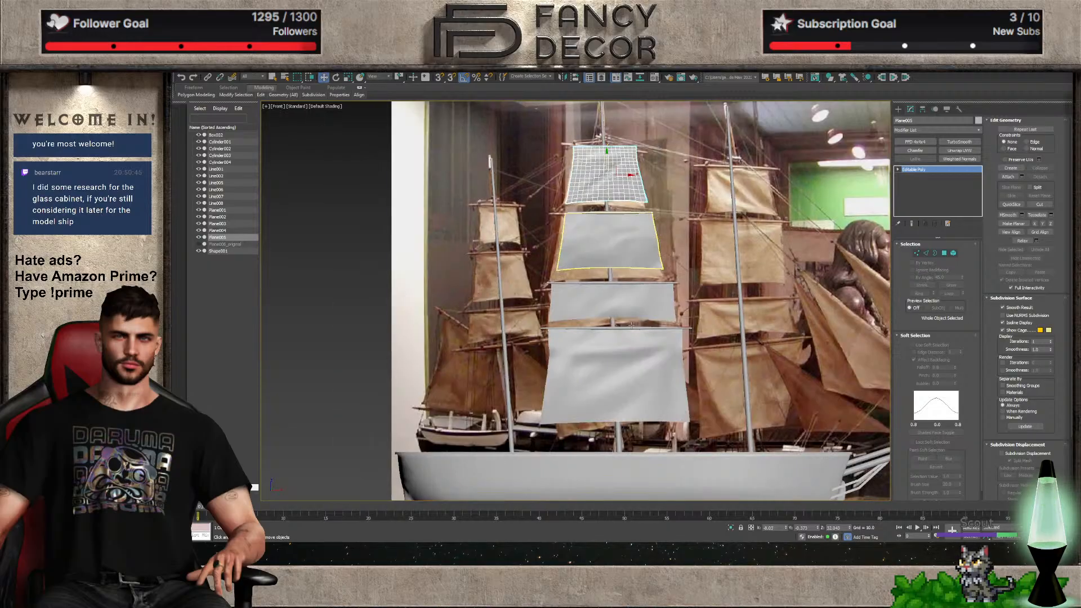
{"action": "left_click", "coordinate": [649, 365]}
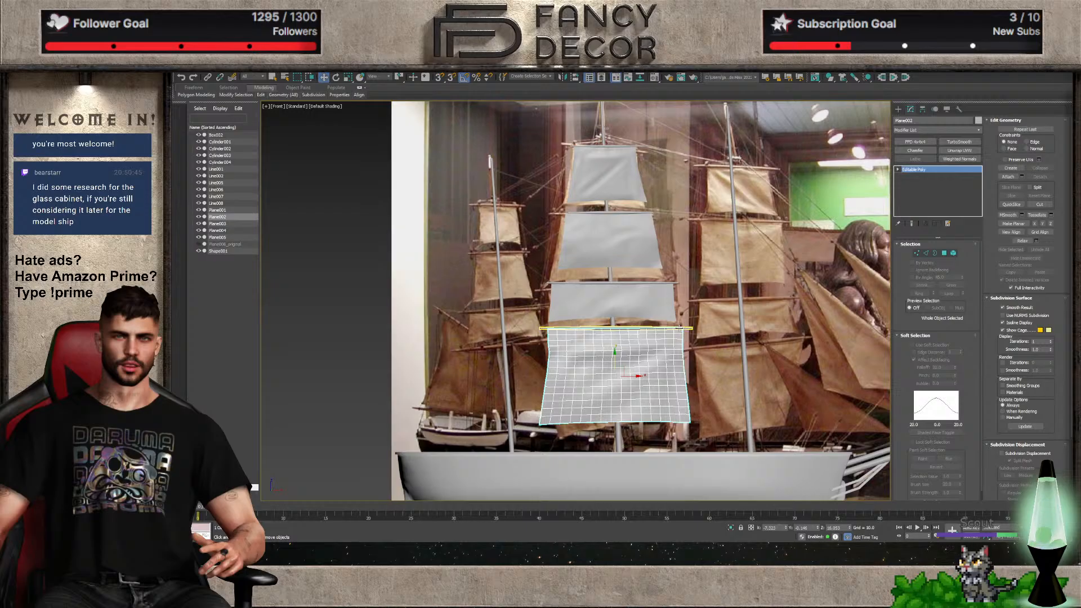
{"action": "left_click", "coordinate": [668, 283], "text": "ctrl"}
{"action": "left_click", "coordinate": [611, 239], "text": "ctrl"}
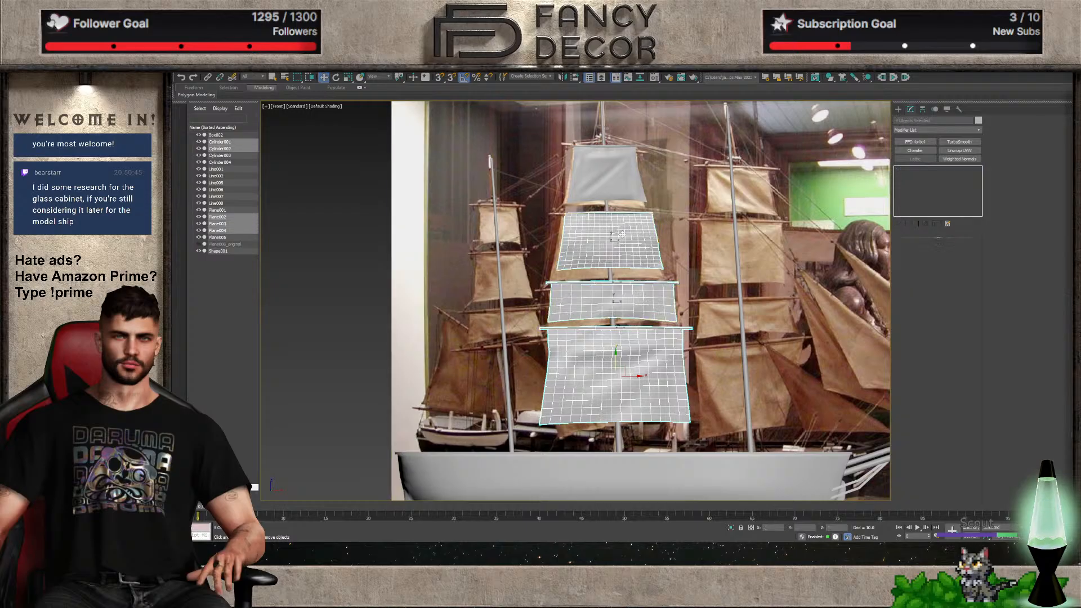
{"action": "left_click", "coordinate": [599, 181], "text": "ctrl"}
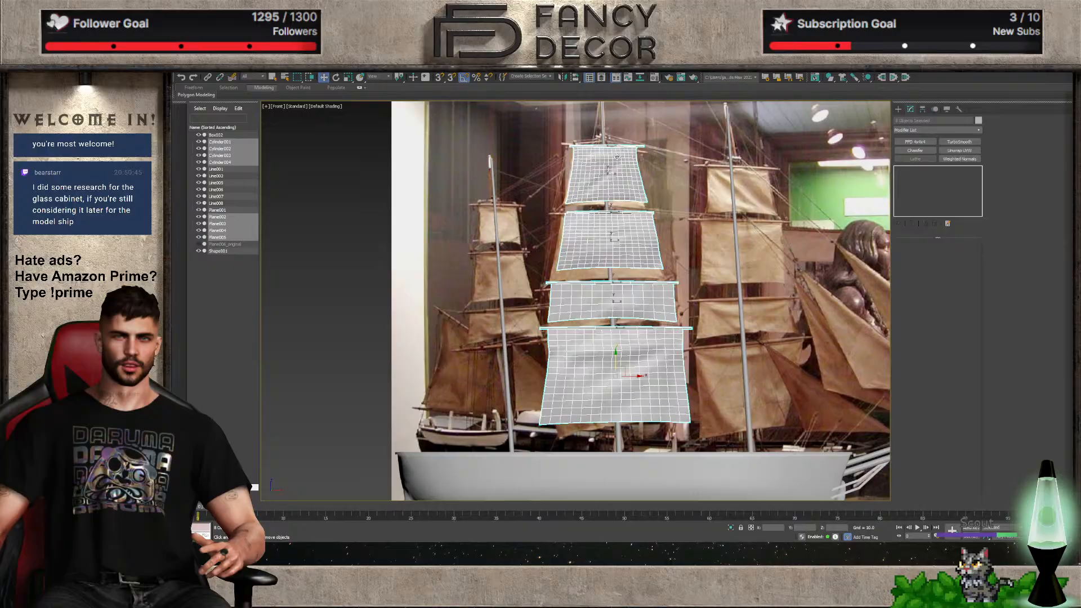
{"action": "middle_click_drag", "start_coordinate": [603, 312], "coordinate": [541, 287]}
{"action": "scroll", "coordinate": [541, 286], "scroll_direction": "down", "scroll_amount": 3}
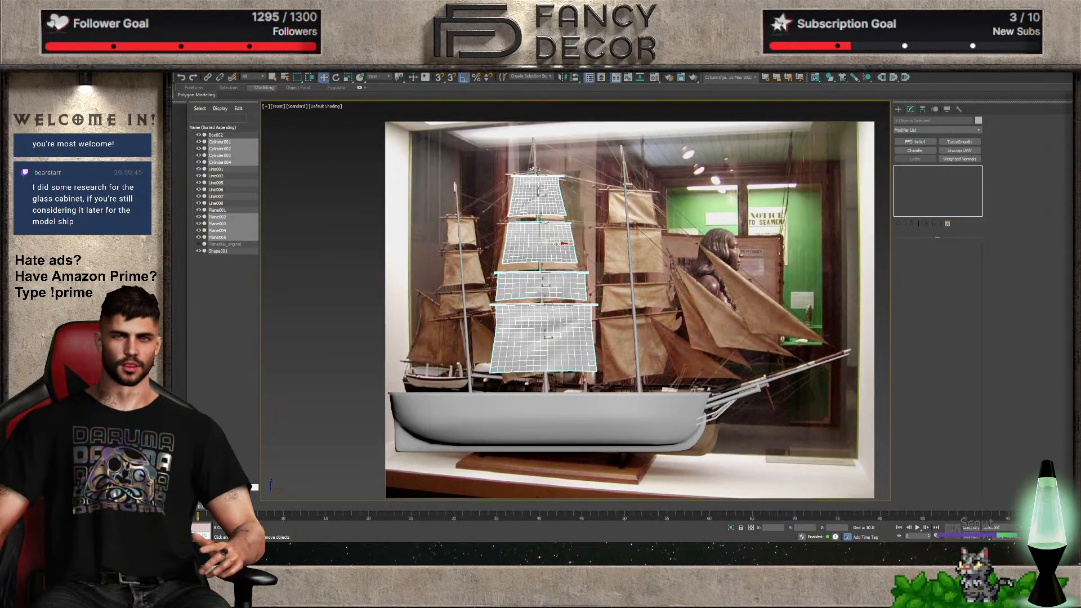
{"action": "mouse_move", "coordinate": [555, 252]}
{"action": "left_mouse_down", "text": "shift"}
{"action": "mouse_move", "coordinate": [647, 252]}
{"action": "mouse_move", "coordinate": [641, 291]}
{"action": "left_mouse_up", "text": "shift"}
Scale the copied sails and yards down uniformly and shift them sideways across the hull in the top view to meet the foremast
{"action": "key", "text": "r"}
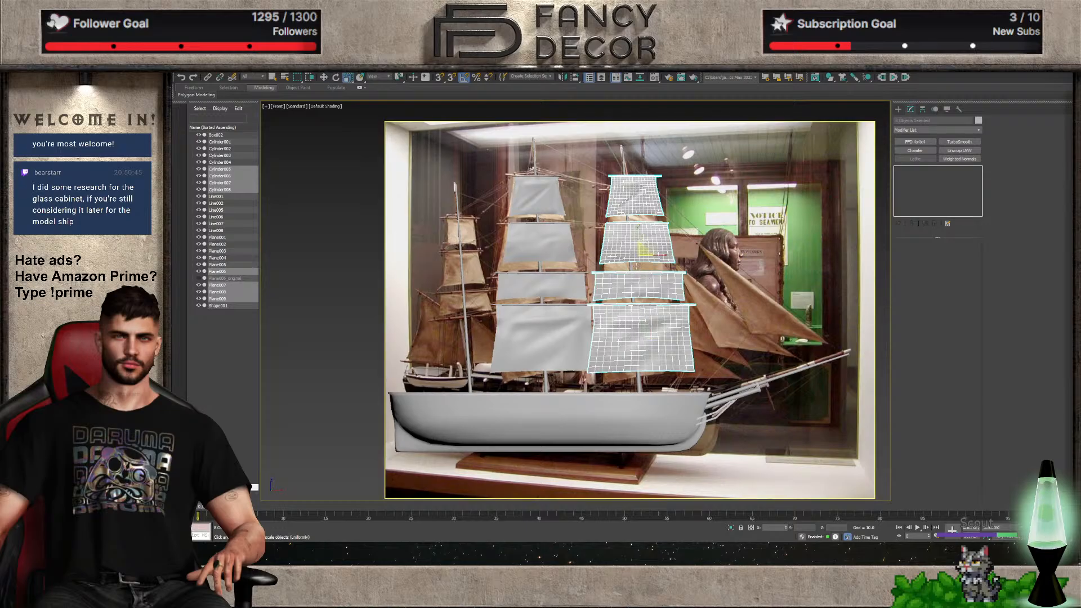
{"action": "mouse_move", "coordinate": [644, 248]}
{"action": "left_mouse_down"}
{"action": "mouse_move", "coordinate": [638, 269]}
{"action": "mouse_move", "coordinate": [635, 258]}
{"action": "left_mouse_up"}
{"action": "key", "text": "w"}
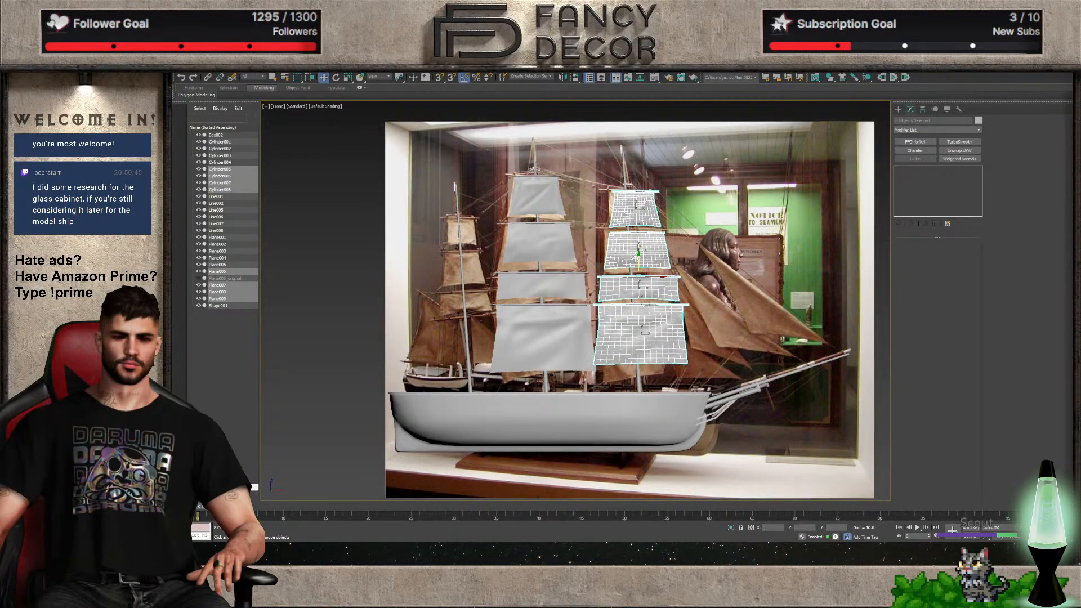
{"action": "key", "text": "t"}
{"action": "scroll", "coordinate": [741, 321], "scroll_direction": "up", "scroll_amount": 5}
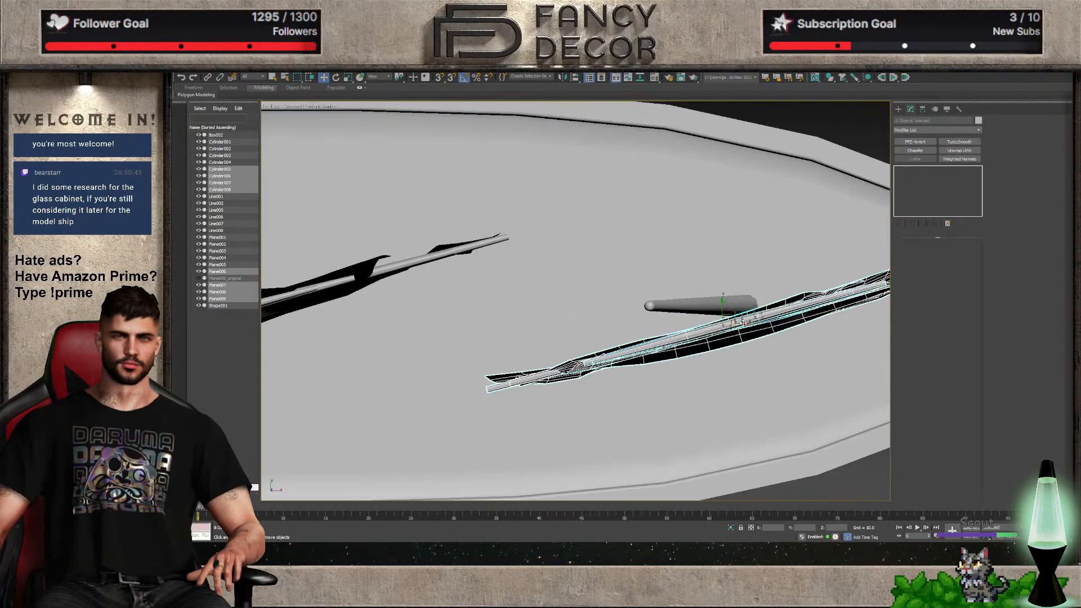
{"action": "middle_click_drag", "start_coordinate": [720, 310], "coordinate": [703, 300], "text": "alt"}
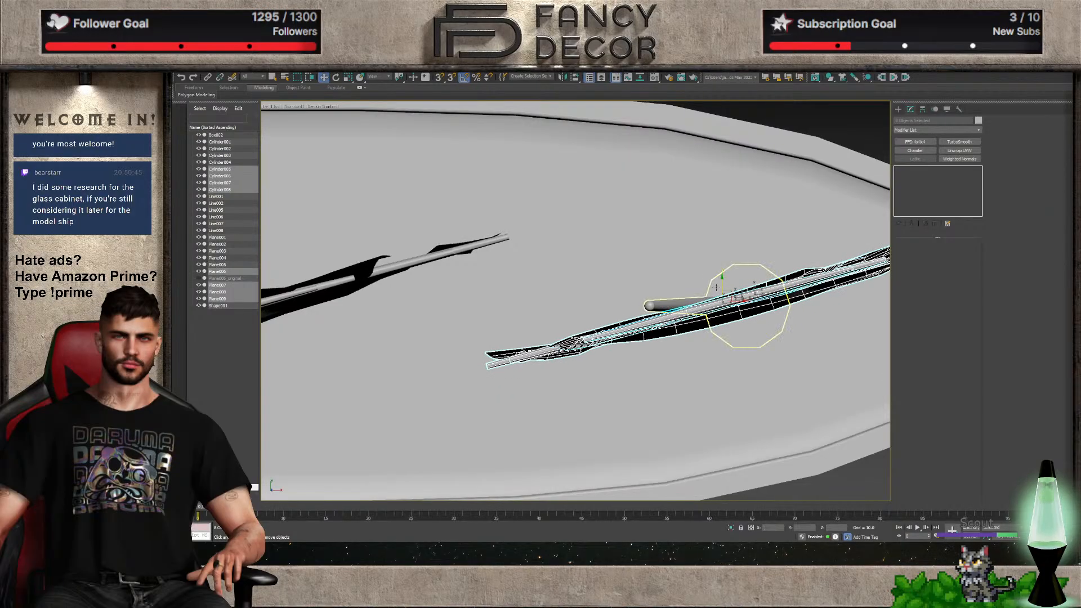
Shift the copied sail set horizontally in the front wireframe view to line its top up with the foremast
{"action": "key", "text": "f"}
{"action": "key", "text": "F3"}
{"action": "scroll", "coordinate": [661, 290], "scroll_direction": "up", "scroll_amount": 5}
{"action": "scroll", "coordinate": [658, 281], "scroll_direction": "down", "scroll_amount": 3}
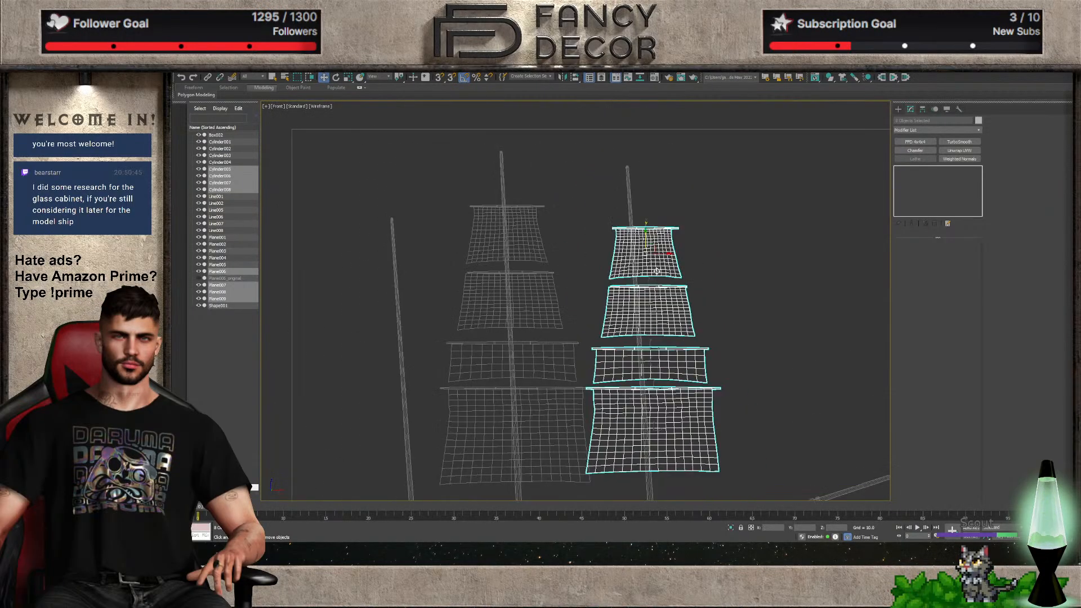
{"action": "left_click_drag", "start_coordinate": [667, 254], "coordinate": [654, 254]}
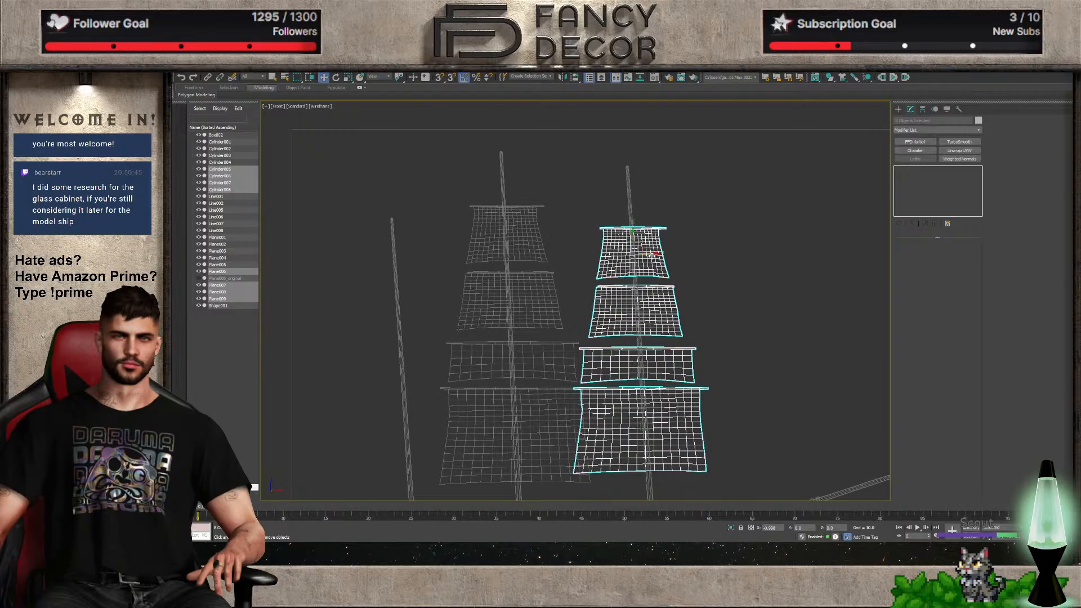
Shift the foremast's second and third sails from the top horizontally, each with its yard, to centre them on the leaning mast
{"action": "left_click", "coordinate": [660, 317]}
{"action": "scroll", "coordinate": [657, 314], "scroll_direction": "up", "scroll_amount": 3}
{"action": "left_click", "coordinate": [653, 263], "text": "ctrl"}
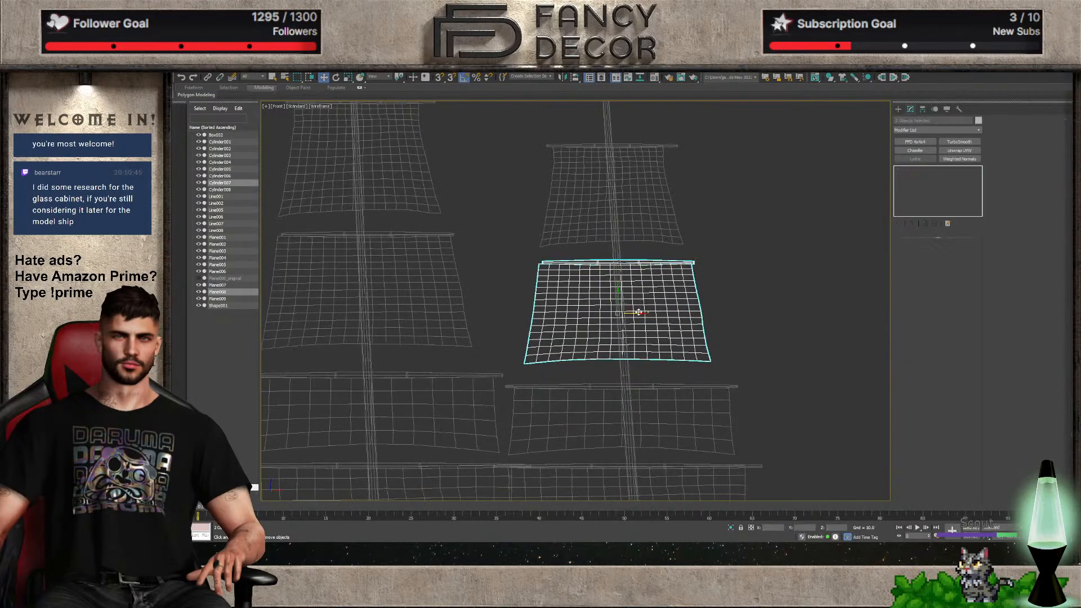
{"action": "left_click", "coordinate": [652, 386]}
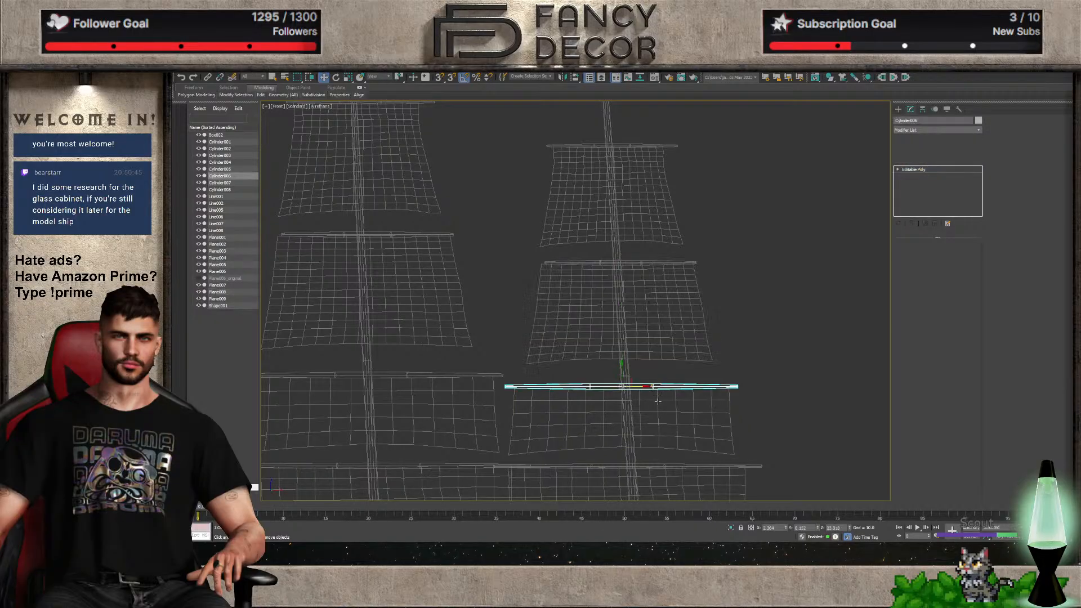
{"action": "left_click", "coordinate": [656, 401], "text": "ctrl"}
{"action": "left_click_drag", "start_coordinate": [648, 387], "coordinate": [656, 387]}
{"action": "middle_click_drag", "start_coordinate": [655, 386], "coordinate": [663, 291]}
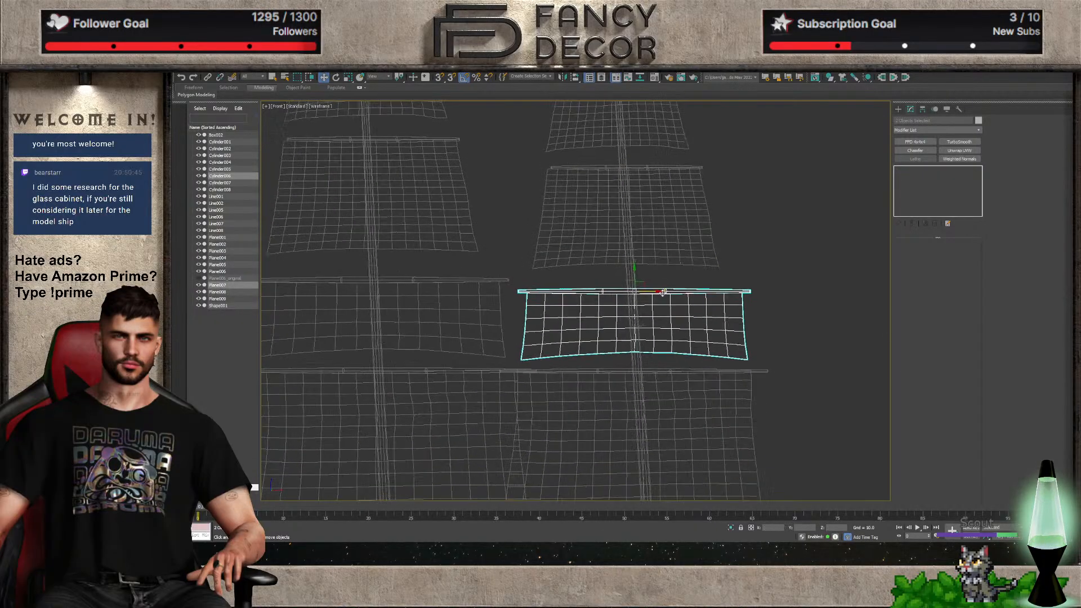
Centre the foremast's bottom sail and yard horizontally on the mast and restore the shaded display
{"action": "left_click", "coordinate": [666, 370]}
{"action": "left_click", "coordinate": [662, 394], "text": "ctrl"}
{"action": "middle_click_drag", "start_coordinate": [661, 394], "coordinate": [652, 270]}
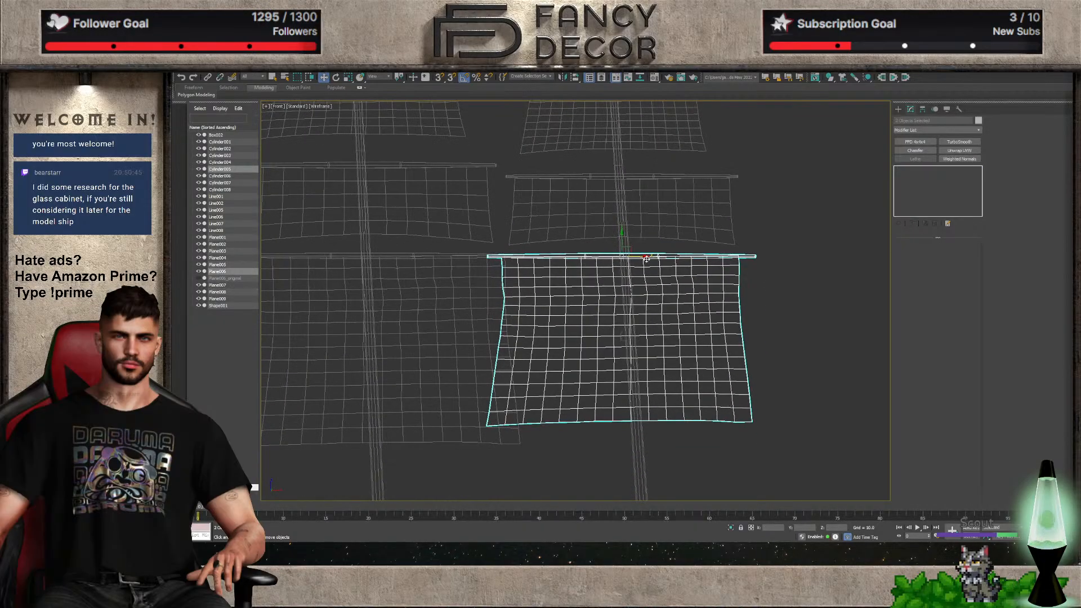
{"action": "left_click_drag", "start_coordinate": [646, 259], "coordinate": [656, 258]}
{"action": "key", "text": "F3"}
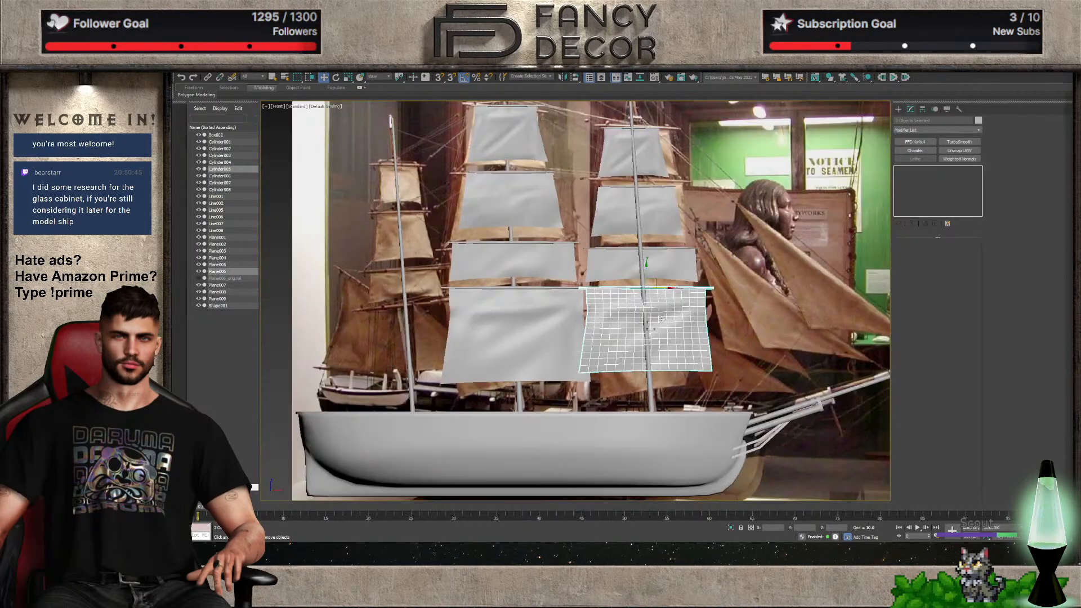
Move the foremast's bottom sail and the one above it, with their yards, in depth to sit just in front of the mast
{"action": "middle_click_drag", "start_coordinate": [666, 313], "coordinate": [654, 284], "text": "alt"}
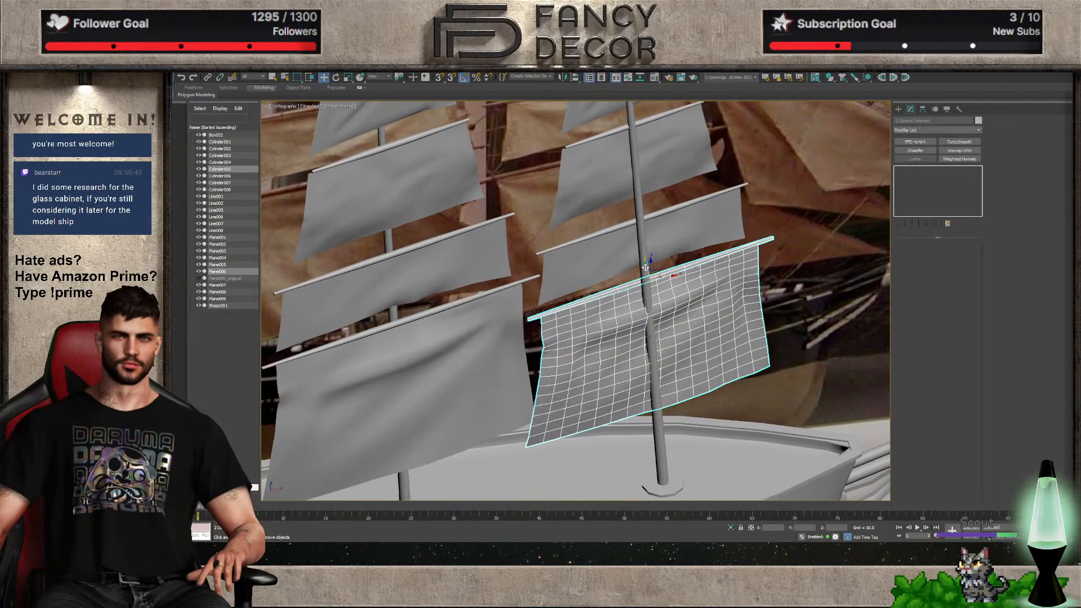
{"action": "left_click_drag", "start_coordinate": [645, 268], "coordinate": [652, 273]}
{"action": "scroll", "coordinate": [661, 225], "scroll_direction": "down", "scroll_amount": 5}
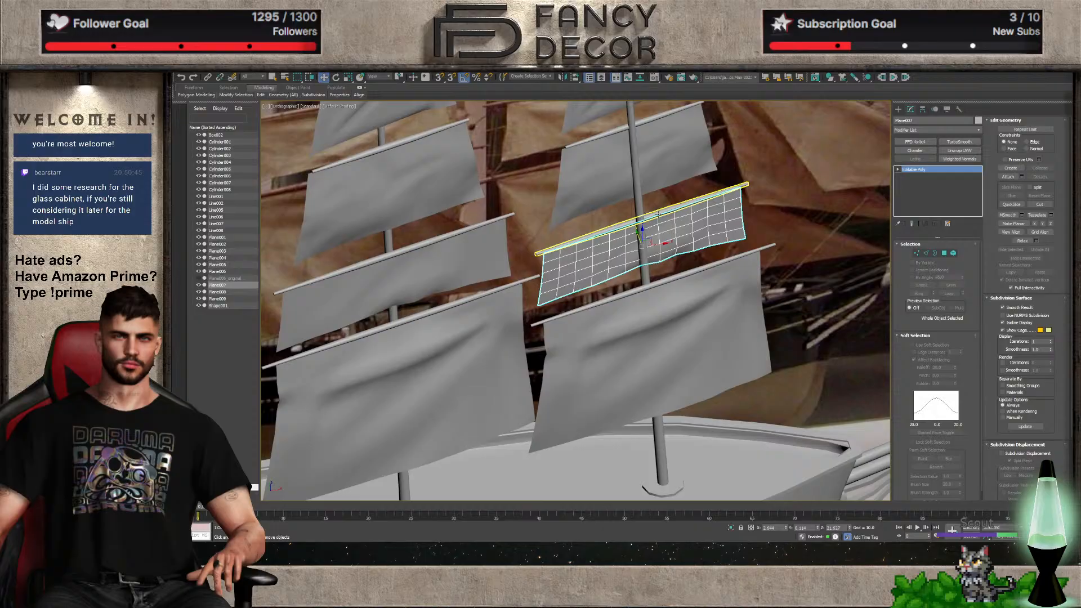
{"action": "left_click", "coordinate": [651, 230]}
{"action": "scroll", "coordinate": [650, 231], "scroll_direction": "up", "scroll_amount": 10}
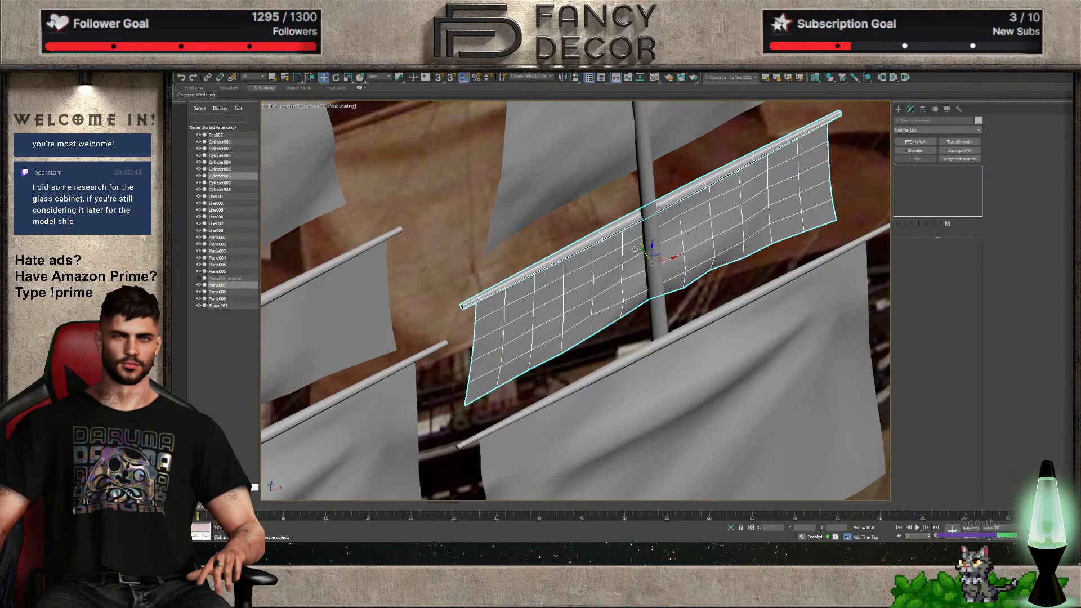
{"action": "left_click_drag", "start_coordinate": [642, 250], "coordinate": [648, 258]}
{"action": "scroll", "coordinate": [656, 258], "scroll_direction": "down", "scroll_amount": 5}
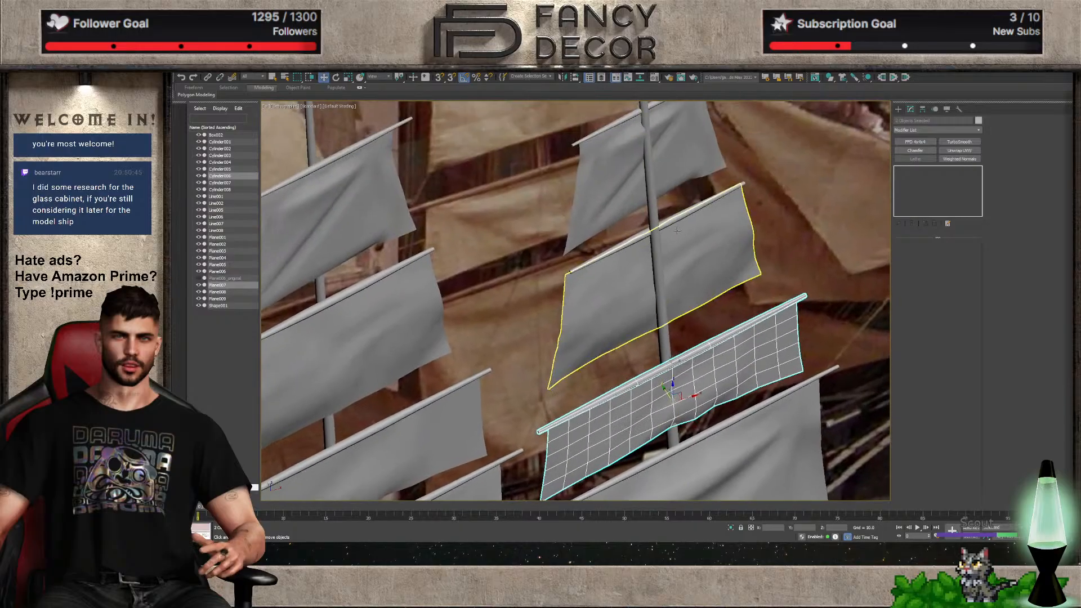
Move the foremast's second sail from the top and its yard in depth to sit in front of the mast
{"action": "left_click", "coordinate": [672, 224]}
{"action": "left_click", "coordinate": [672, 224], "text": "ctrl"}
{"action": "left_click_drag", "start_coordinate": [650, 217], "coordinate": [656, 224]}
{"action": "middle_click_drag", "start_coordinate": [656, 225], "coordinate": [661, 303]}
Move the foremast's top sail and yard in depth so the yard rests against the front of the mast
{"action": "left_click", "coordinate": [667, 236]}
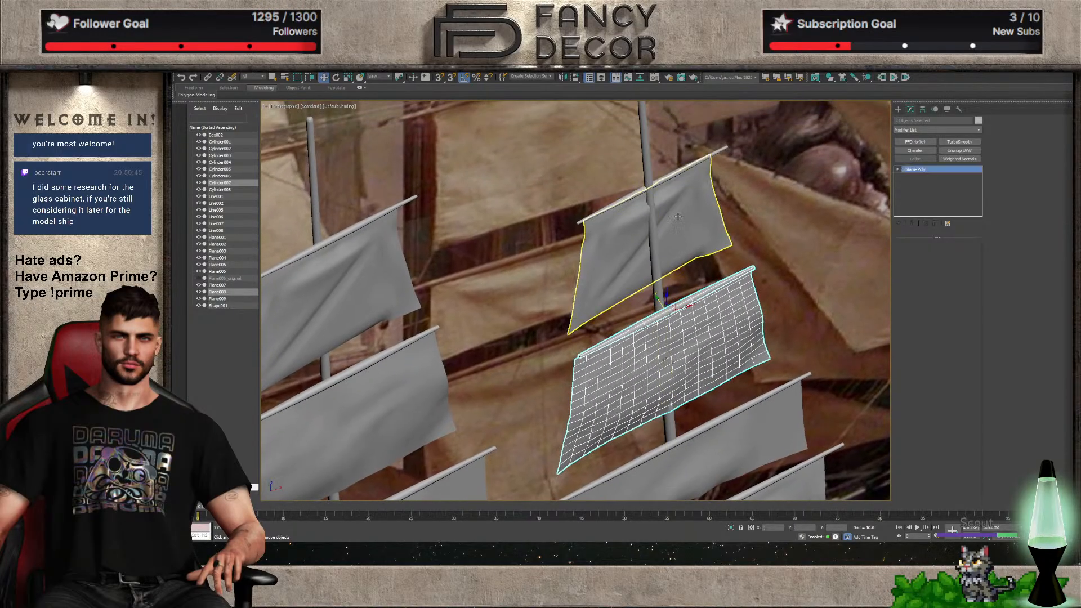
{"action": "left_click", "coordinate": [660, 180], "text": "ctrl"}
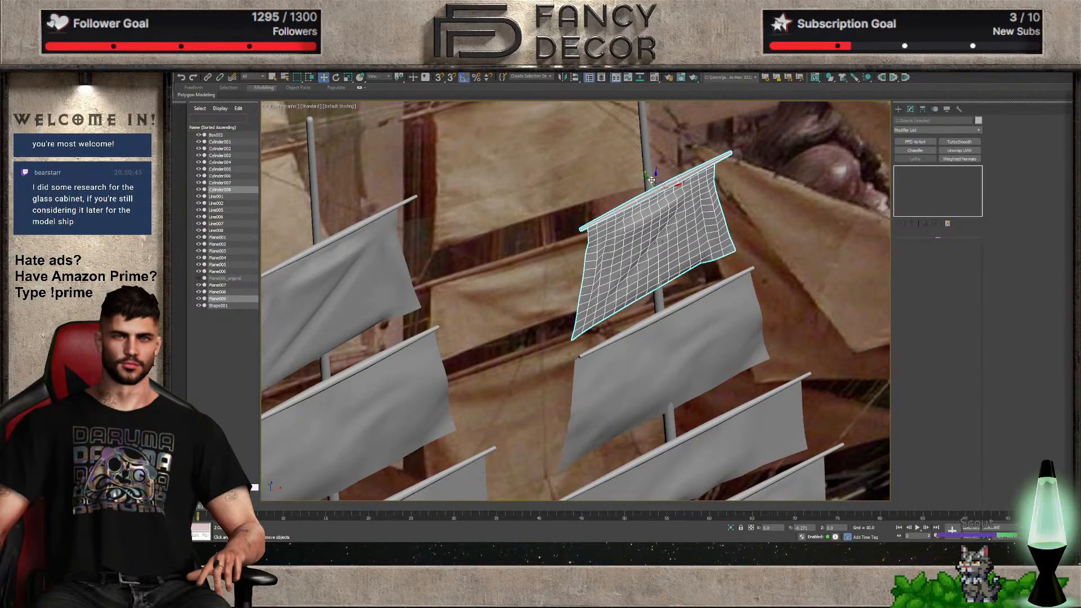
{"action": "mouse_move", "coordinate": [651, 179]}
{"action": "middle_mouse_down", "text": "alt"}
{"action": "mouse_move", "coordinate": [655, 213]}
{"action": "mouse_move", "coordinate": [641, 201]}
{"action": "mouse_move", "coordinate": [673, 200]}
{"action": "mouse_move", "coordinate": [654, 195]}
{"action": "middle_mouse_up", "text": "alt"}
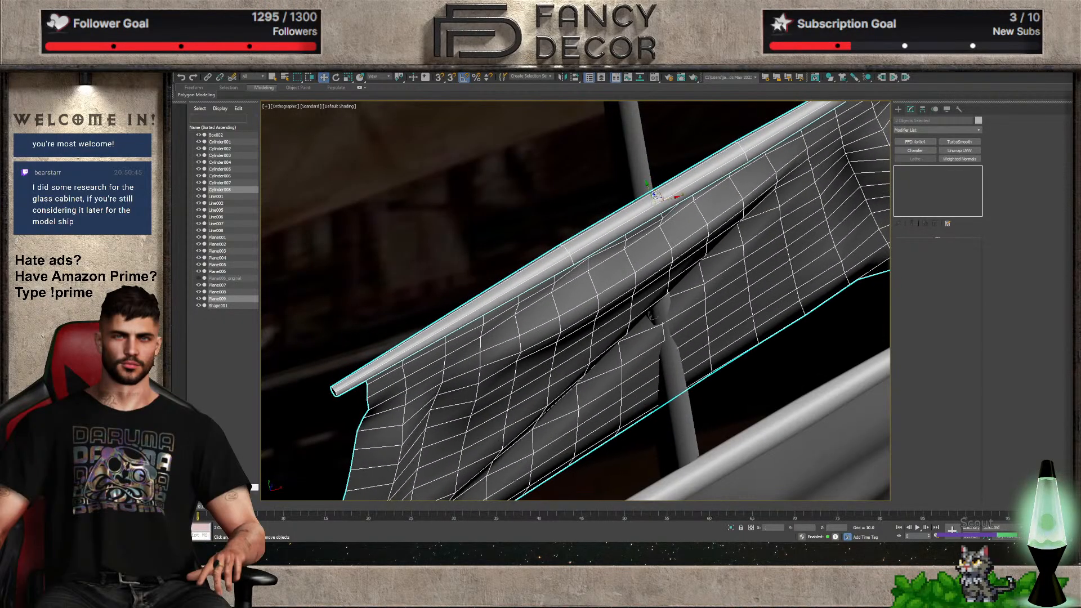
{"action": "left_click_drag", "start_coordinate": [648, 188], "coordinate": [649, 191]}
{"action": "scroll", "coordinate": [660, 263], "scroll_direction": "down", "scroll_amount": 4}
{"action": "scroll", "coordinate": [676, 350], "scroll_direction": "down", "scroll_amount": 4}
{"action": "middle_click_drag", "start_coordinate": [677, 350], "coordinate": [660, 293], "text": "alt"}
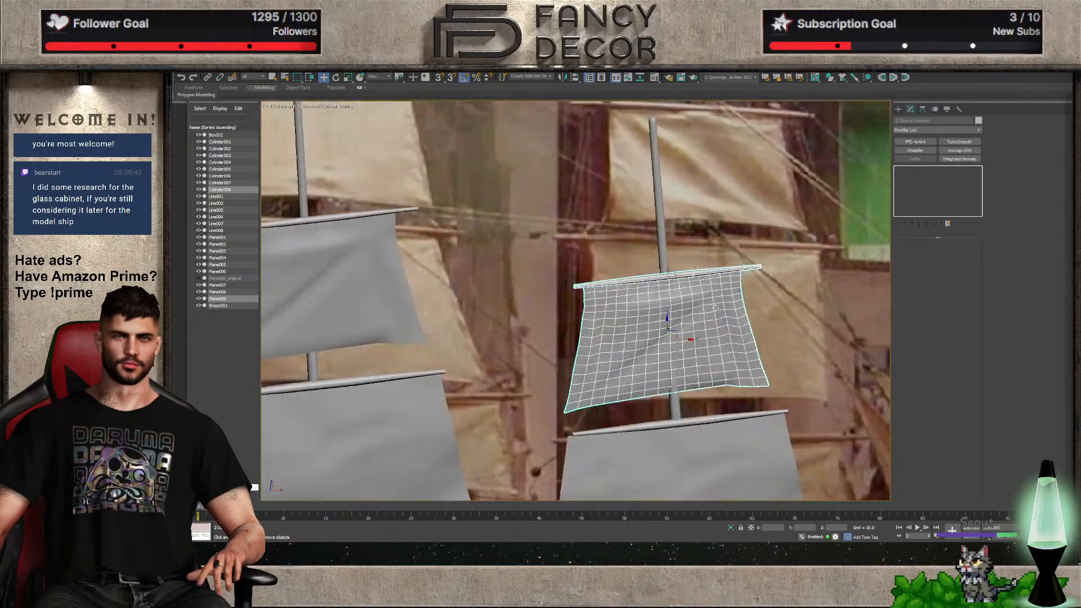
{"action": "scroll", "coordinate": [657, 341], "scroll_direction": "down", "scroll_amount": 2}
{"action": "middle_click_drag", "start_coordinate": [656, 350], "coordinate": [666, 316]}
Apply an FFD 4x4x4 modifier to the foremast's top sail and shift its lower middle control points in depth
{"action": "left_click", "coordinate": [694, 323]}
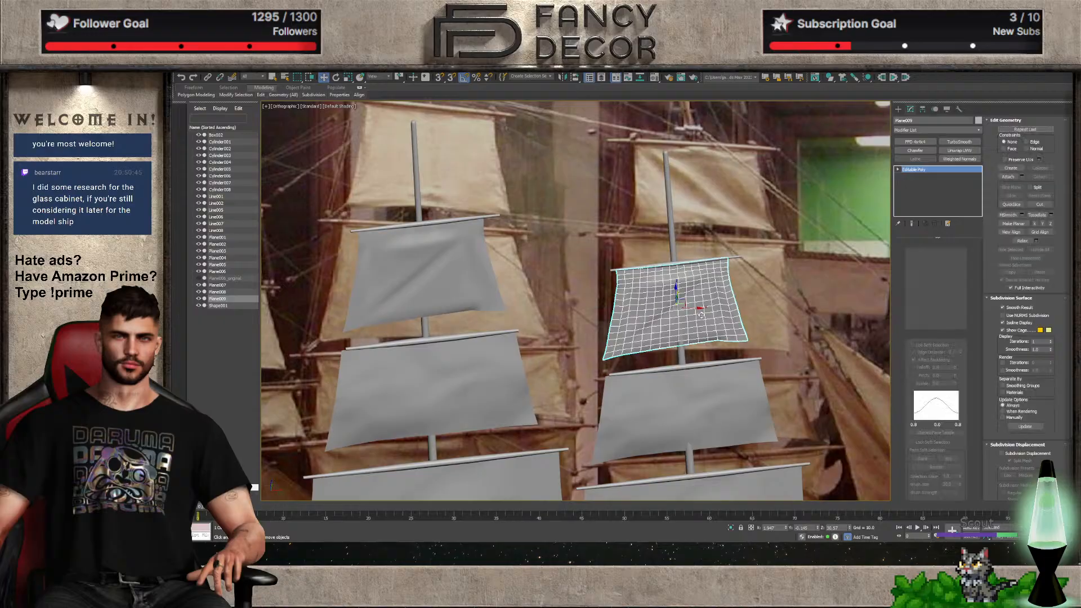
{"action": "key", "text": "f"}
{"action": "scroll", "coordinate": [614, 186], "scroll_direction": "up", "scroll_amount": 5}
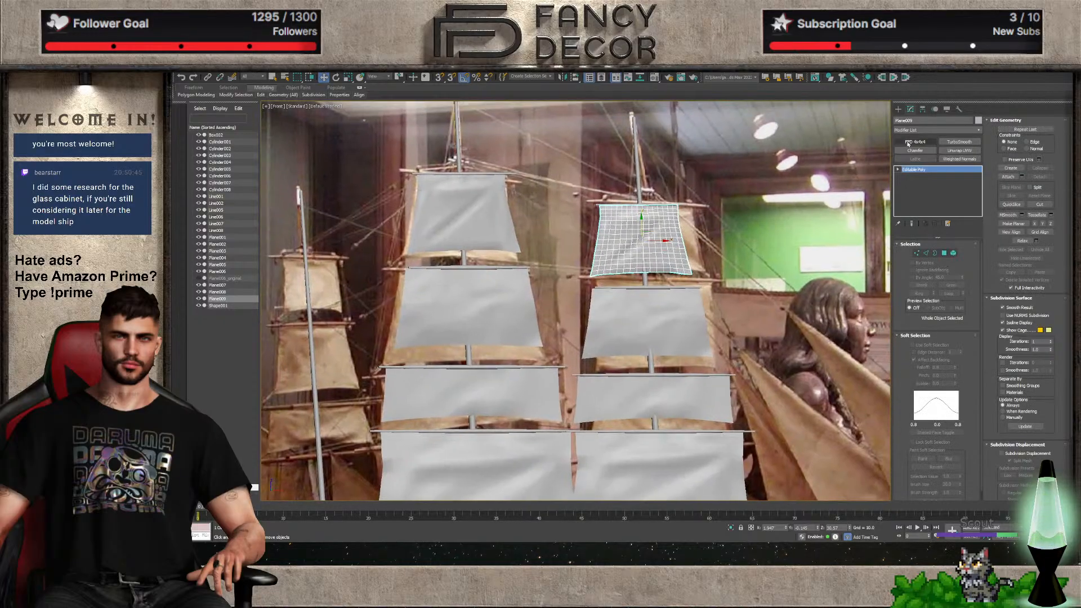
{"action": "left_click", "coordinate": [913, 142]}
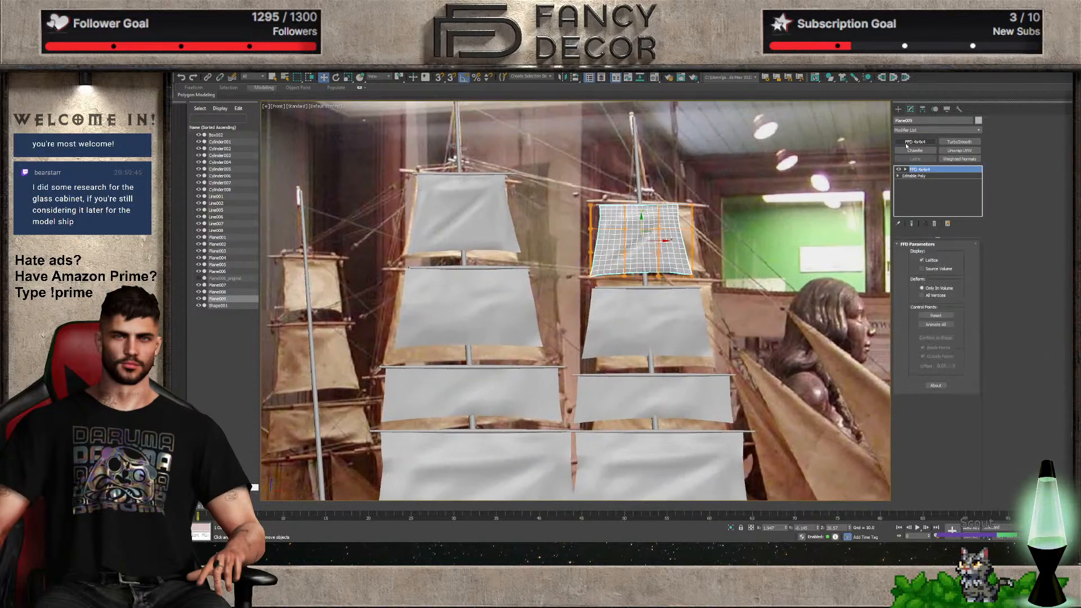
{"action": "left_click", "coordinate": [917, 177]}
{"action": "scroll", "coordinate": [634, 275], "scroll_direction": "up", "scroll_amount": 7}
{"action": "middle_click_drag", "start_coordinate": [640, 291], "coordinate": [598, 297], "text": "alt"}
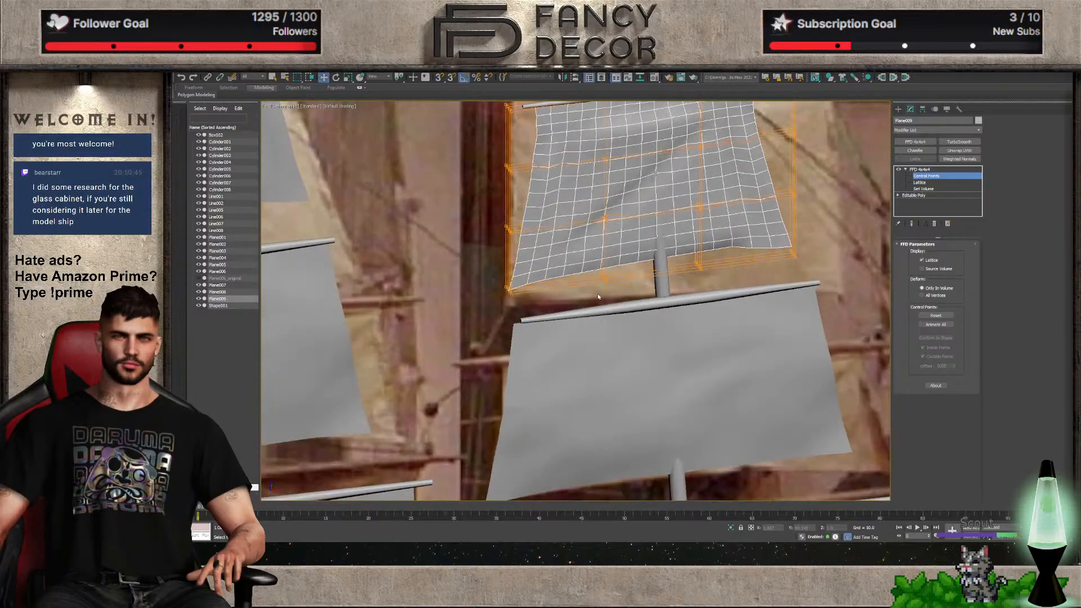
{"action": "middle_click_drag", "start_coordinate": [651, 272], "coordinate": [620, 188], "text": "alt"}
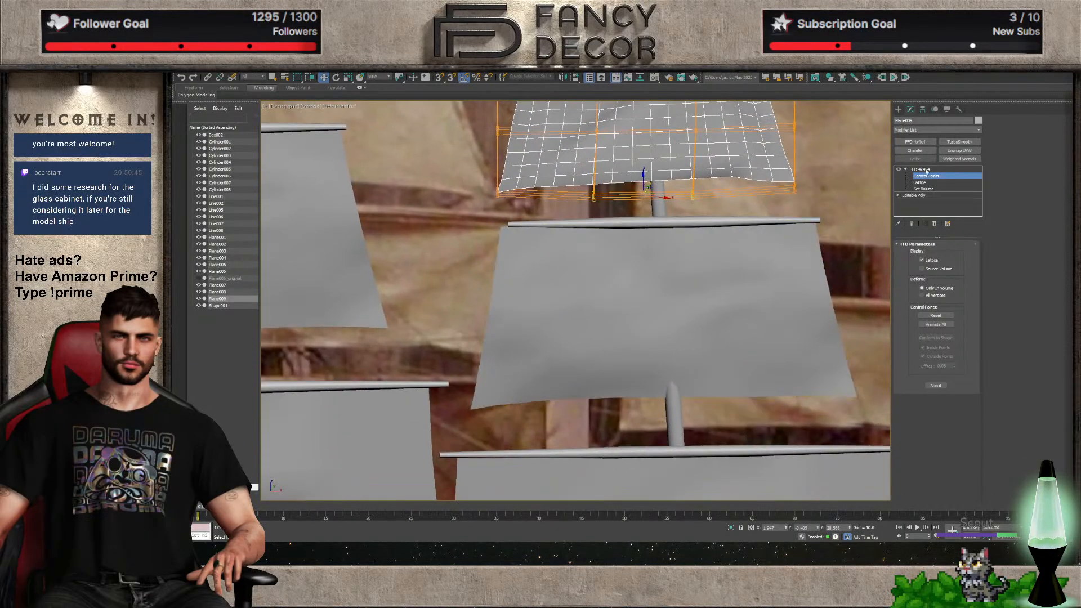
Apply an FFD 4x4x4 modifier to the foremast's second sail and shift its lower middle control points in depth to reshape the bottom edge
{"action": "left_click", "coordinate": [682, 340]}
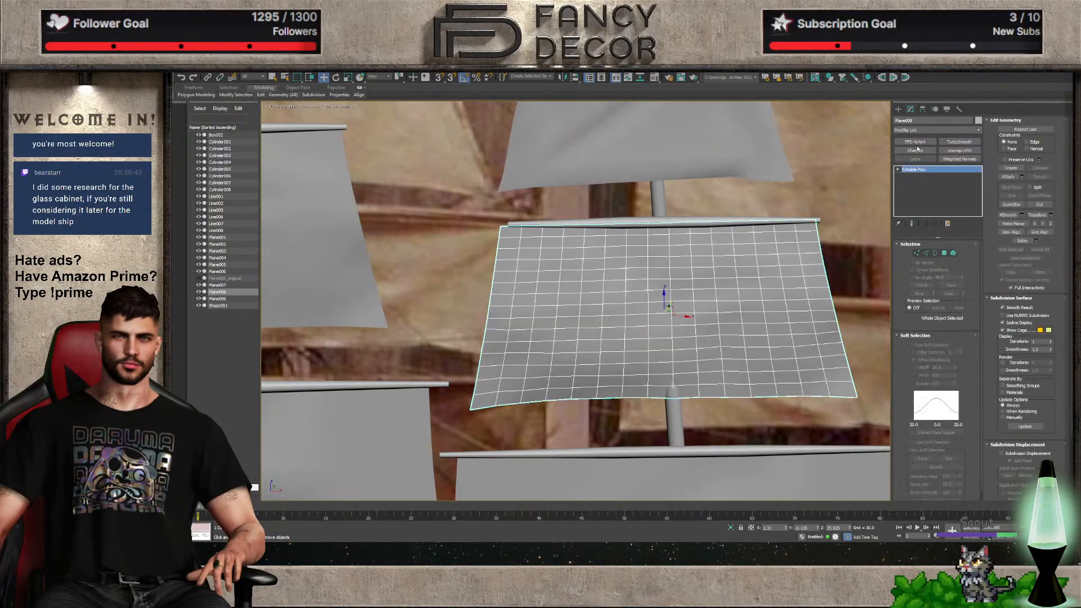
{"action": "left_click", "coordinate": [920, 142]}
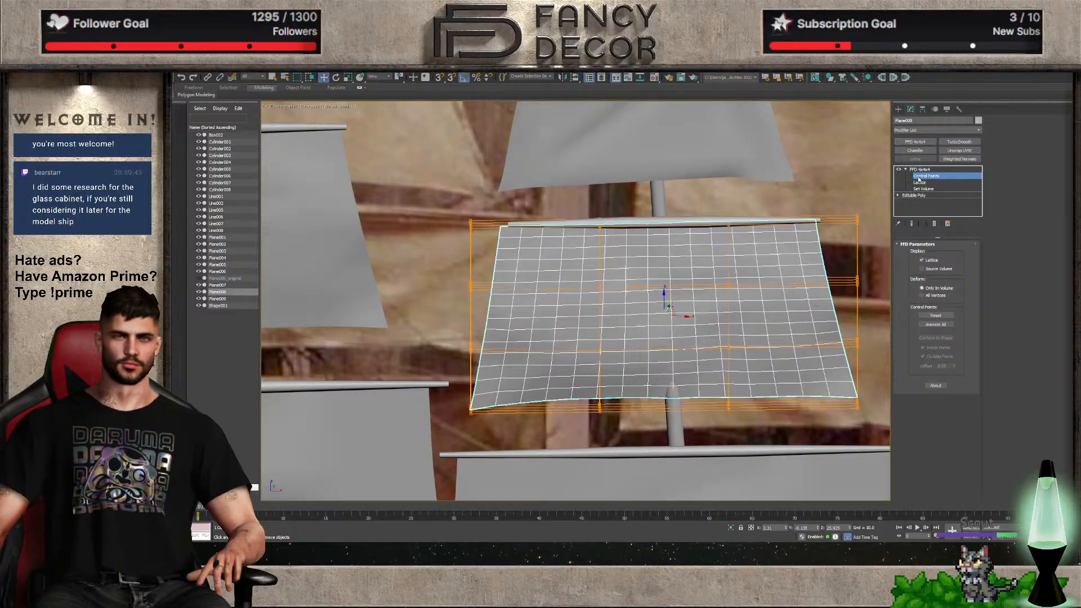
{"action": "middle_click_drag", "start_coordinate": [660, 443], "coordinate": [650, 409], "text": "alt"}
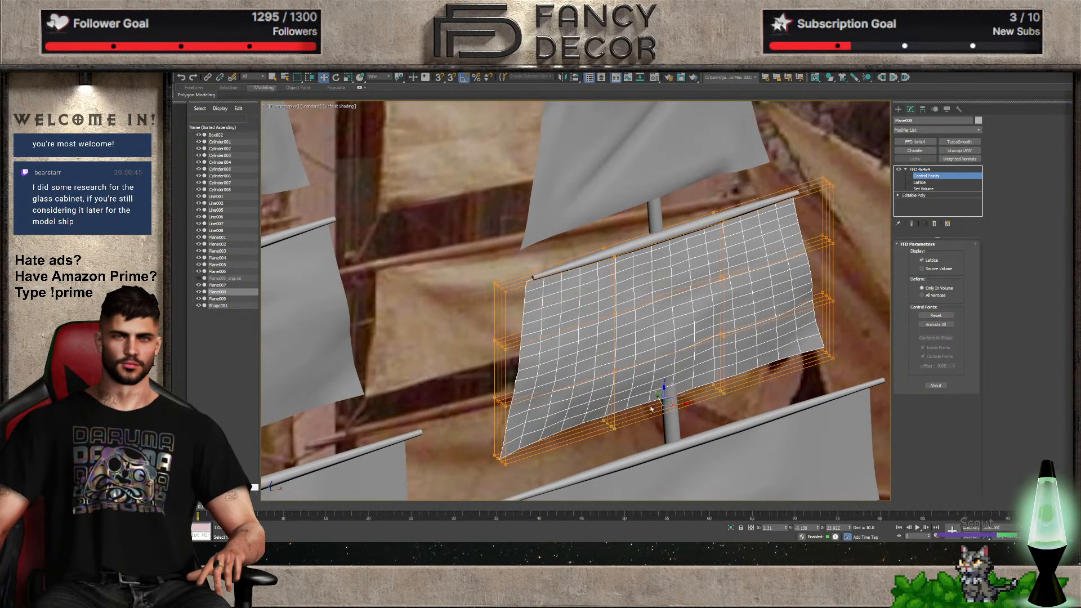
{"action": "mouse_move", "coordinate": [656, 396]}
{"action": "left_mouse_down"}
{"action": "mouse_move", "coordinate": [660, 383]}
{"action": "mouse_move", "coordinate": [666, 401]}
{"action": "left_mouse_up"}
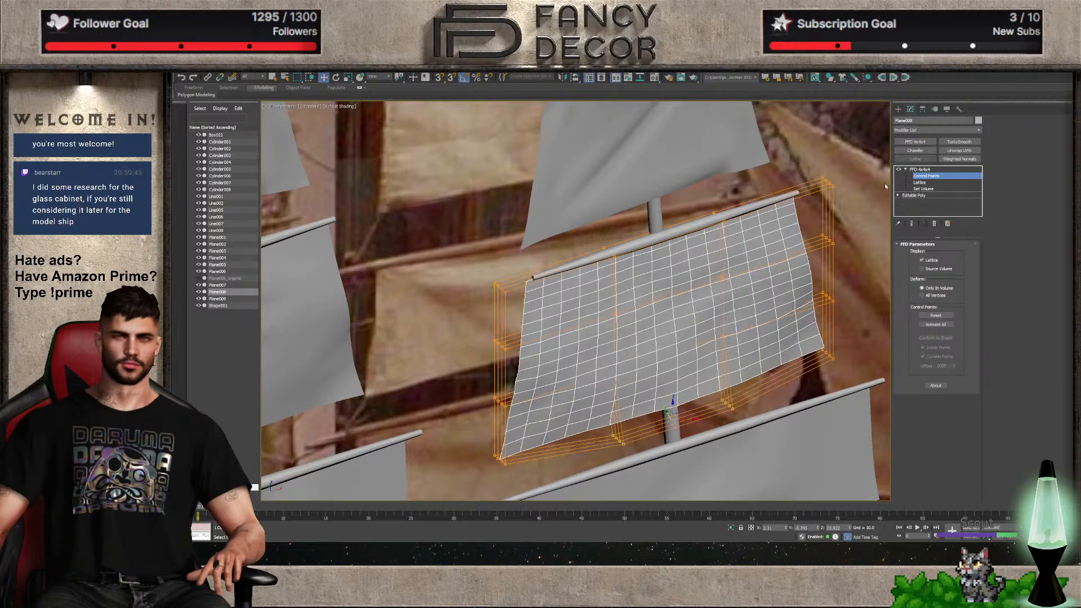
Collapse the FFD modifier on the foremast's second sail from the top into an editable poly
{"action": "left_click", "coordinate": [927, 170]}
{"action": "key", "text": "alt+c"}
{"action": "scroll", "coordinate": [657, 328], "scroll_direction": "down", "scroll_amount": 4}
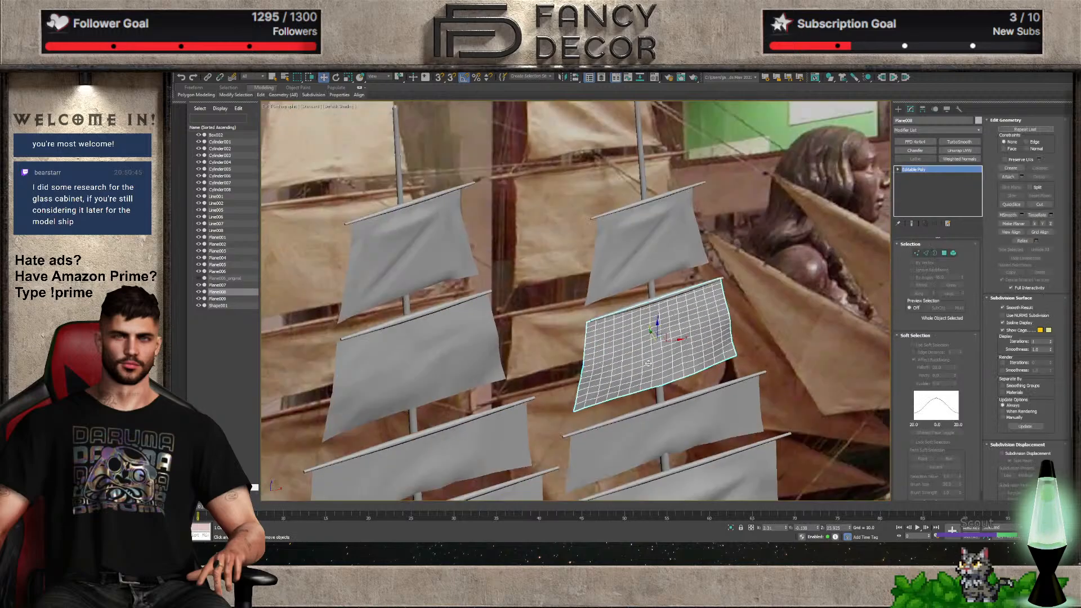
Apply an FFD 4x4x4 modifier to the foremast's third sail, shift its lower middle control points to reshape the bottom edge, and collapse it
{"action": "middle_click_drag", "start_coordinate": [678, 383], "coordinate": [680, 282]}
{"action": "left_click", "coordinate": [687, 317]}
{"action": "left_click", "coordinate": [915, 141]}
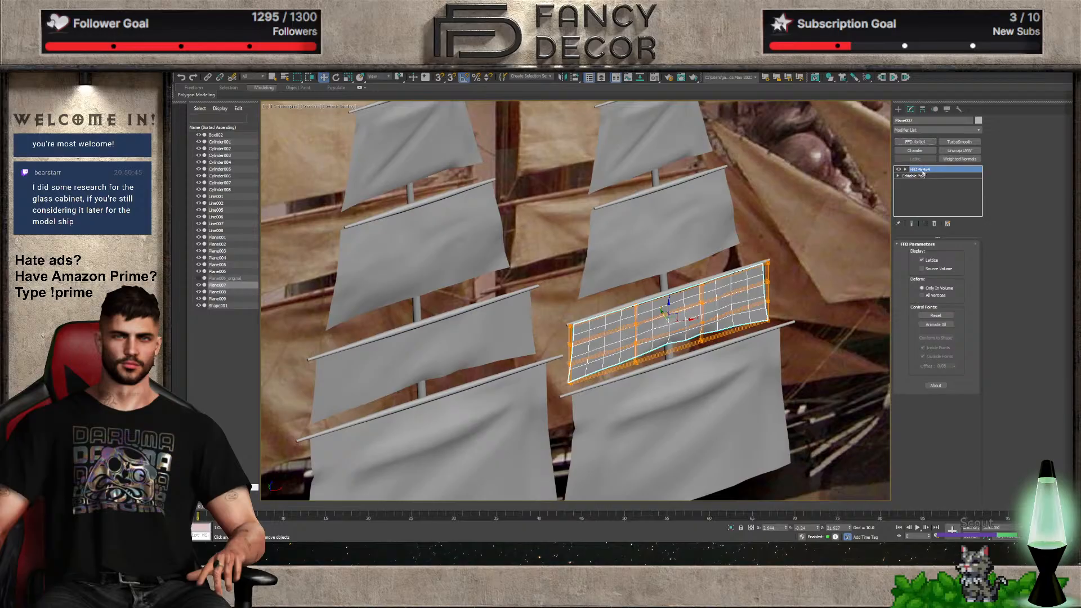
{"action": "scroll", "coordinate": [647, 380], "scroll_direction": "up", "scroll_amount": 5}
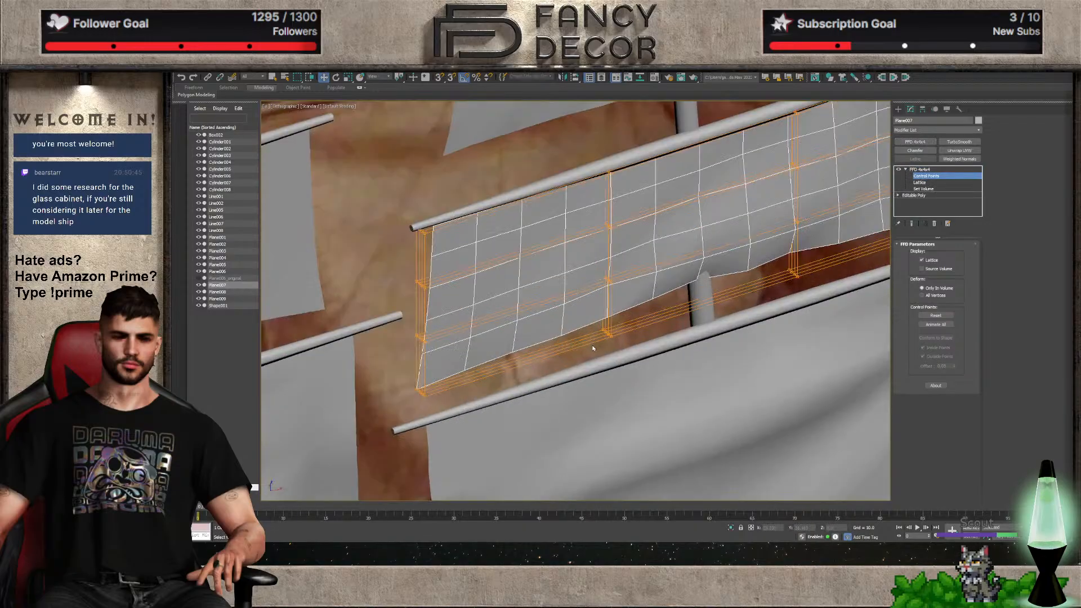
{"action": "left_click_drag", "start_coordinate": [747, 322], "coordinate": [810, 260]}
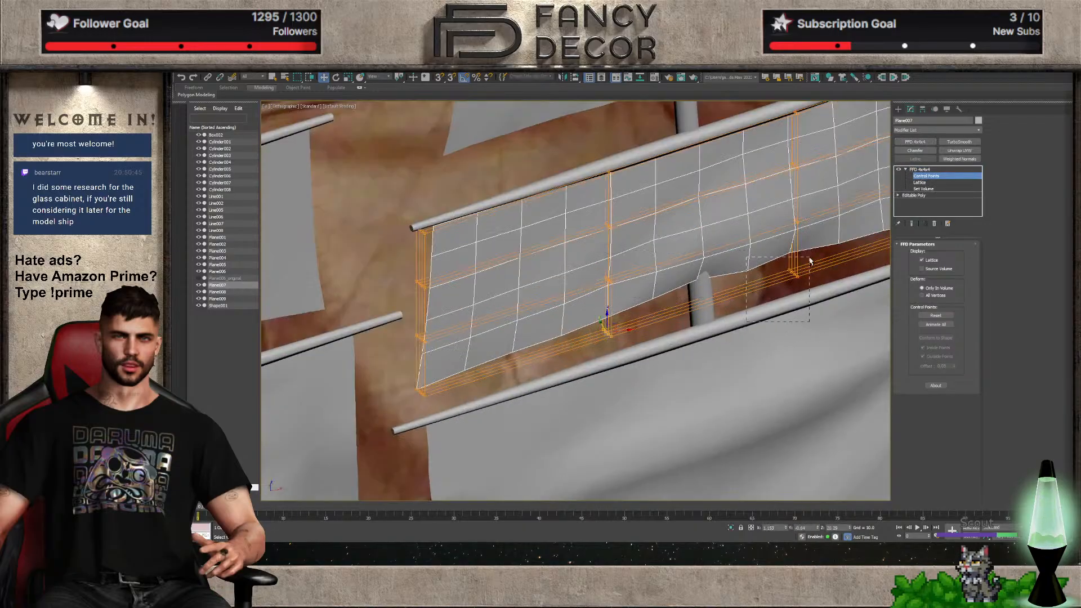
{"action": "left_click_drag", "start_coordinate": [696, 296], "coordinate": [709, 312]}
{"action": "left_click", "coordinate": [921, 169]}
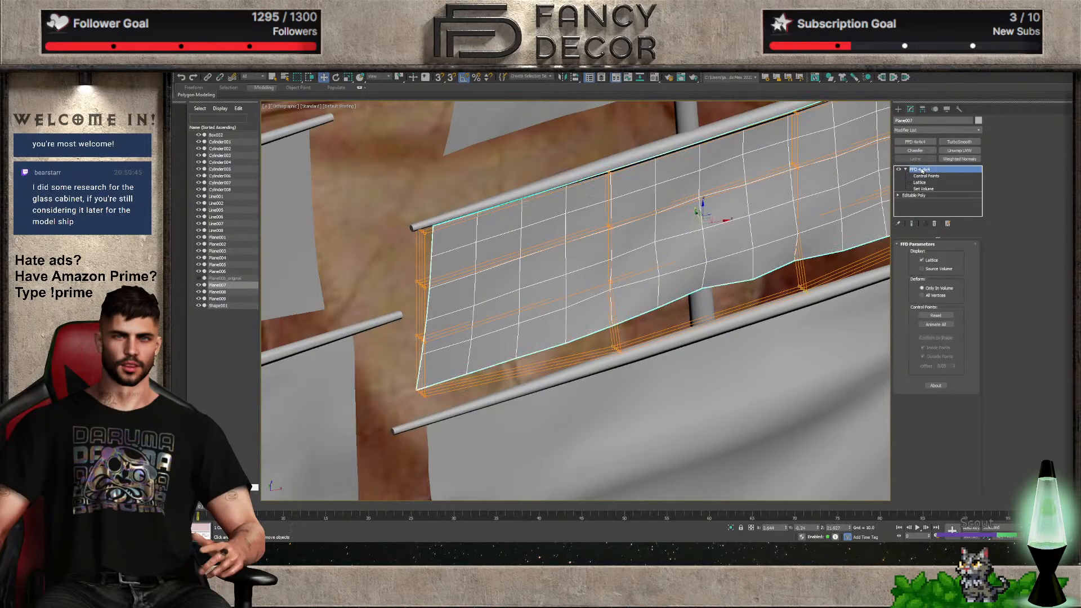
{"action": "key", "text": "ctrl+e"}
{"action": "scroll", "coordinate": [658, 329], "scroll_direction": "down", "scroll_amount": 3}
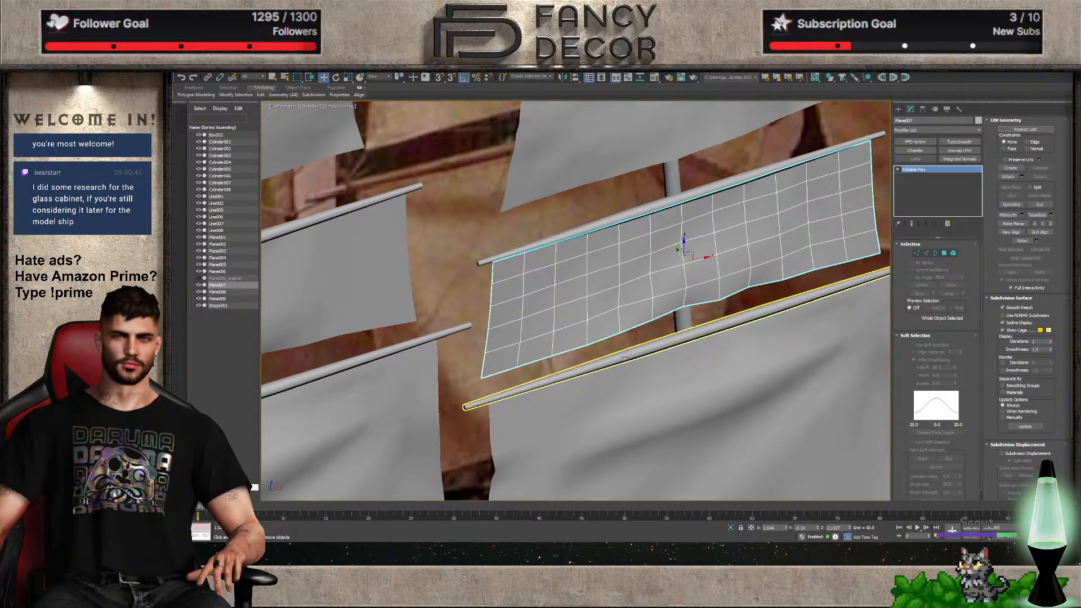
Examine the foremast's lowest sail and the whole ship from oblique and top views to compare how the sails sit on the masts
{"action": "middle_click_drag", "start_coordinate": [658, 332], "coordinate": [624, 370], "text": "alt"}
{"action": "scroll", "coordinate": [624, 369], "scroll_direction": "down", "scroll_amount": 4}
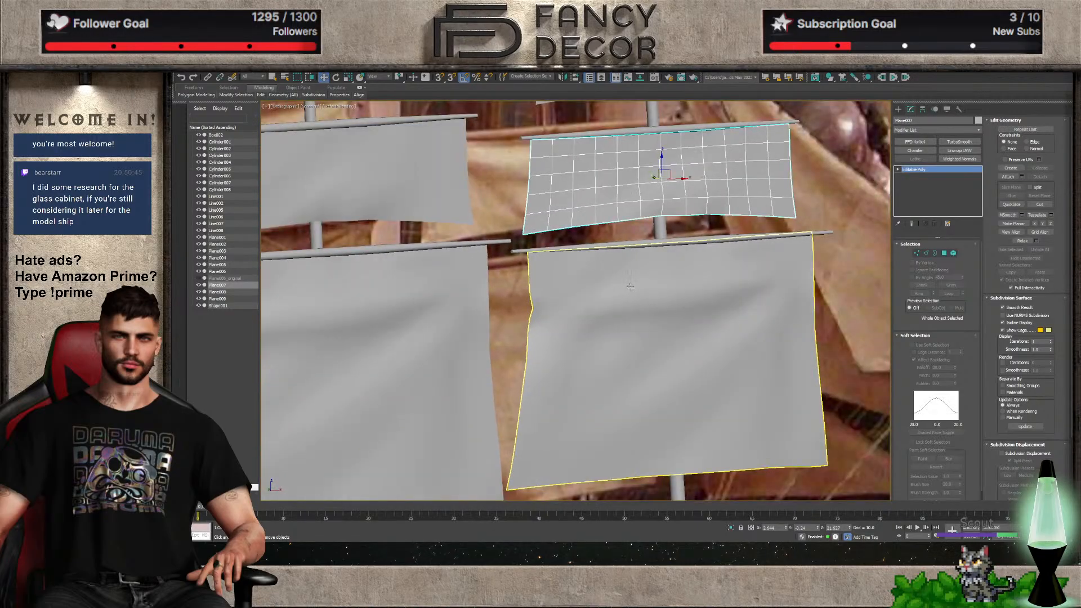
{"action": "left_click", "coordinate": [687, 412]}
{"action": "scroll", "coordinate": [687, 412], "scroll_direction": "down", "scroll_amount": 10}
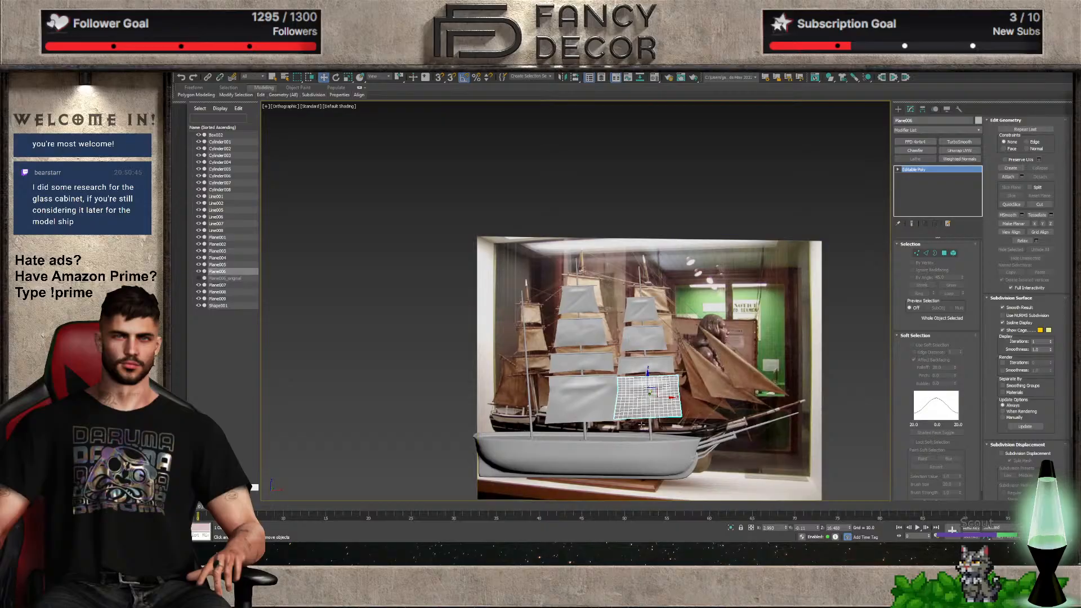
{"action": "middle_click_drag", "start_coordinate": [641, 424], "coordinate": [642, 389], "text": "alt"}
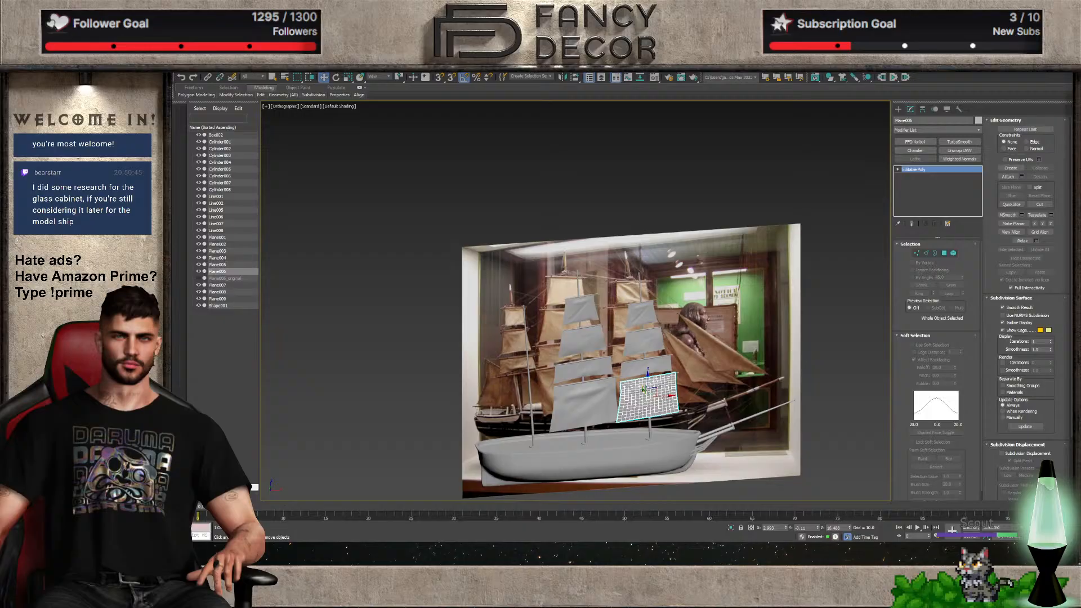
{"action": "key", "text": "t"}
{"action": "scroll", "coordinate": [750, 268], "scroll_direction": "down", "scroll_amount": 3}
{"action": "scroll", "coordinate": [749, 267], "scroll_direction": "down", "scroll_amount": 2}
{"action": "left_click", "coordinate": [721, 394]}
{"action": "middle_click_drag", "start_coordinate": [721, 393], "coordinate": [680, 442], "text": "alt"}
{"action": "scroll", "coordinate": [728, 325], "scroll_direction": "down", "scroll_amount": 4}
{"action": "key", "text": "p"}
{"action": "scroll", "coordinate": [719, 410], "scroll_direction": "down", "scroll_amount": 4}
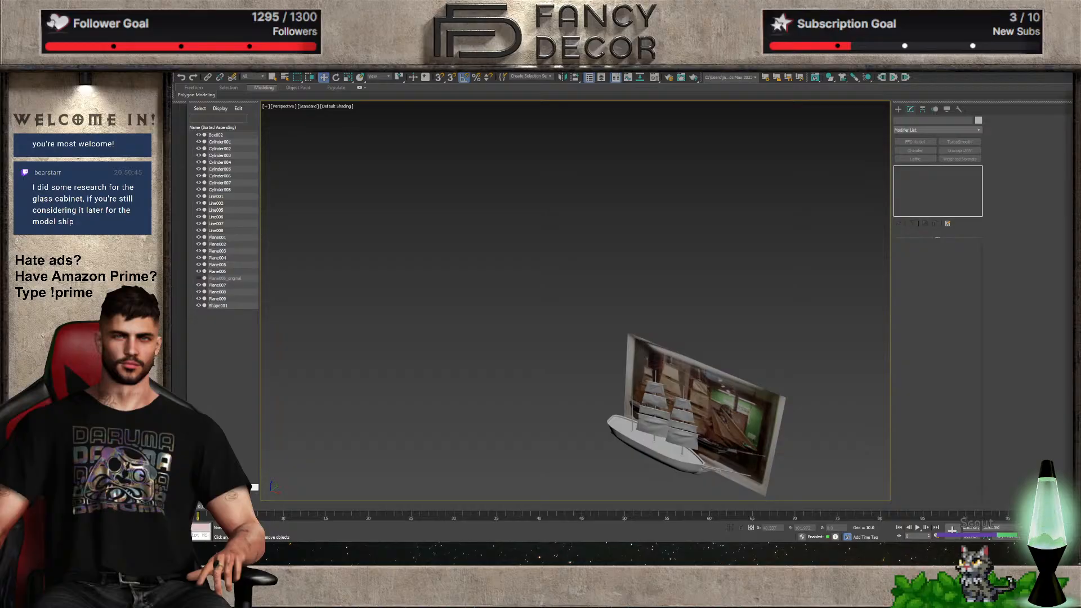
{"action": "key", "text": "t"}
{"action": "key", "text": "z"}
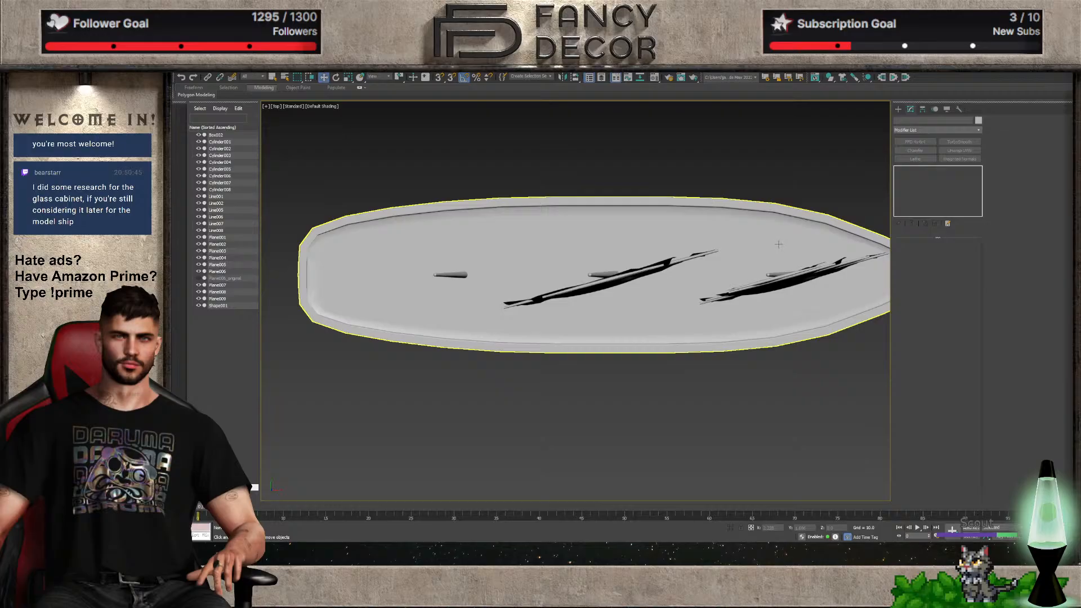
{"action": "middle_click_drag", "start_coordinate": [648, 290], "coordinate": [676, 191]}
{"action": "scroll", "coordinate": [680, 292], "scroll_direction": "down", "scroll_amount": 6}
Move the centre mast's top sail and its yard together in depth so the yard sits against the front of the mast
{"action": "key", "text": "f"}
{"action": "left_click", "coordinate": [537, 197]}
{"action": "key", "text": "z"}
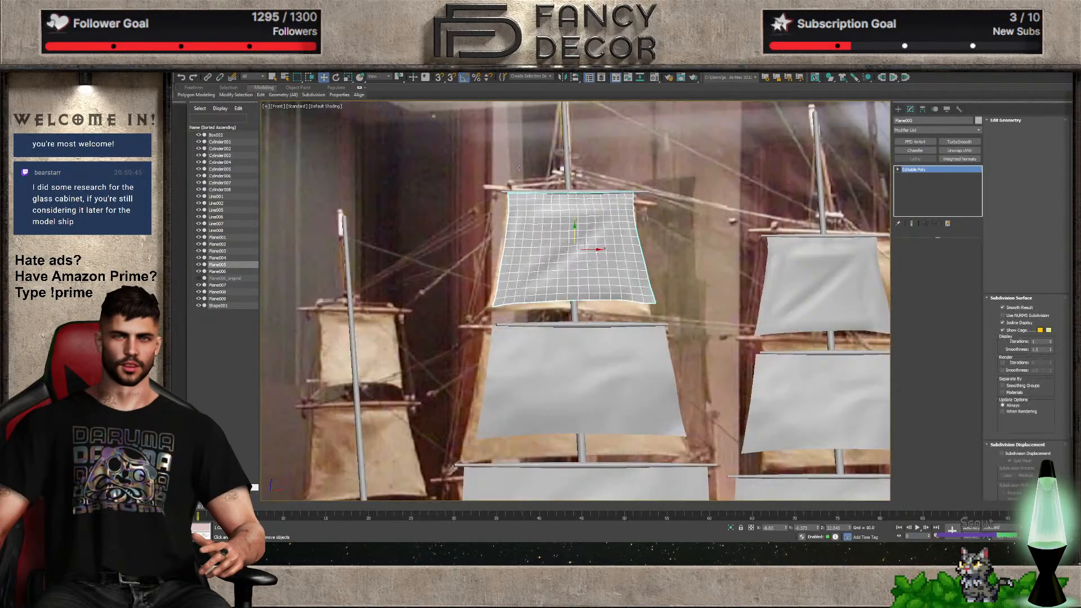
{"action": "left_click", "coordinate": [612, 199], "text": "ctrl"}
{"action": "key", "text": "t"}
{"action": "key", "text": "z"}
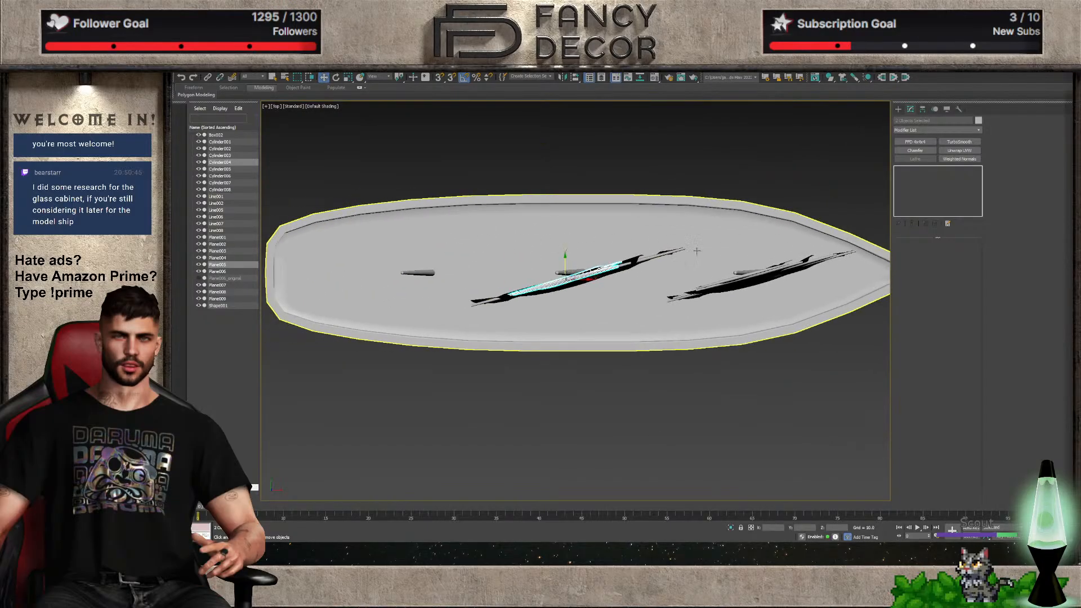
{"action": "key", "text": "w"}
{"action": "left_click_drag", "start_coordinate": [577, 322], "coordinate": [575, 304]}
{"action": "mouse_move", "coordinate": [576, 304]}
{"action": "middle_mouse_down", "text": "alt"}
{"action": "mouse_move", "coordinate": [578, 256]}
{"action": "mouse_move", "coordinate": [570, 315]}
{"action": "middle_mouse_up", "text": "alt"}
{"action": "key", "text": "t"}
{"action": "middle_click_drag", "start_coordinate": [384, 271], "coordinate": [726, 298]}
{"action": "scroll", "coordinate": [725, 298], "scroll_direction": "up", "scroll_amount": 3}
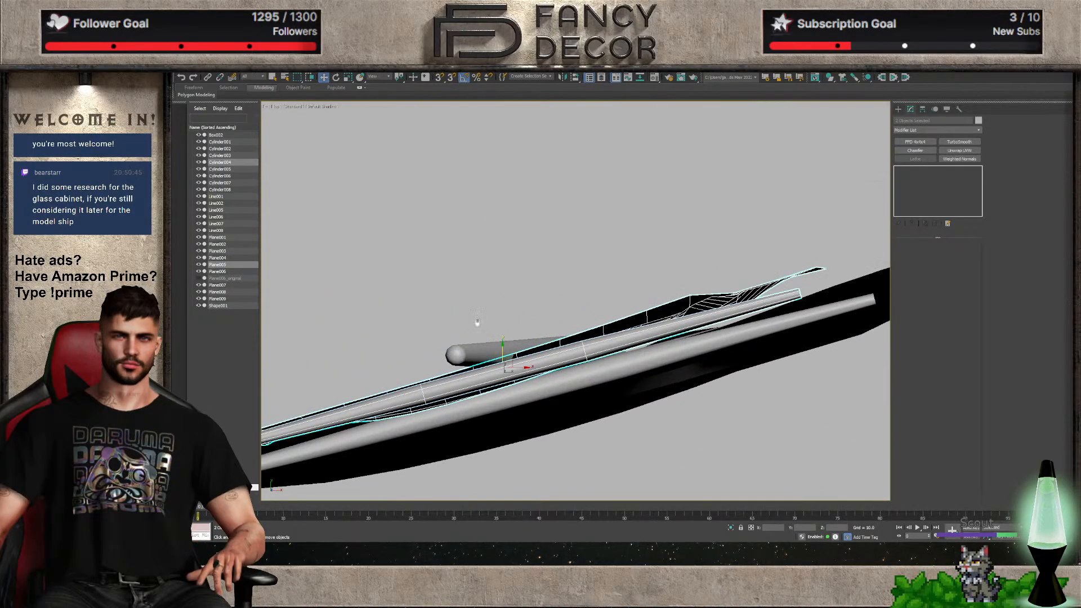
Rotate the centre mast's top sail and yard 10 degrees about the vertical axis
{"action": "key", "text": "e"}
{"action": "left_click_drag", "start_coordinate": [639, 342], "coordinate": [622, 344]}
{"action": "key", "text": "p"}
{"action": "middle_click_drag", "start_coordinate": [622, 345], "coordinate": [948, 281], "text": "alt"}
{"action": "key", "text": "t"}
{"action": "scroll", "coordinate": [631, 289], "scroll_direction": "up", "scroll_amount": 4}
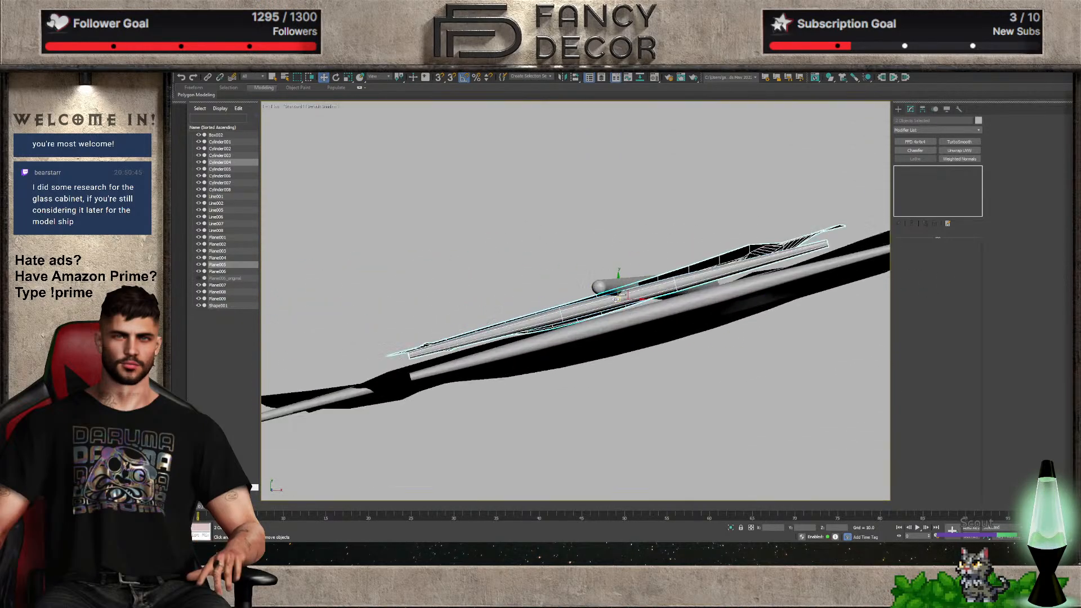
{"action": "left_click_drag", "start_coordinate": [620, 277], "coordinate": [638, 288]}
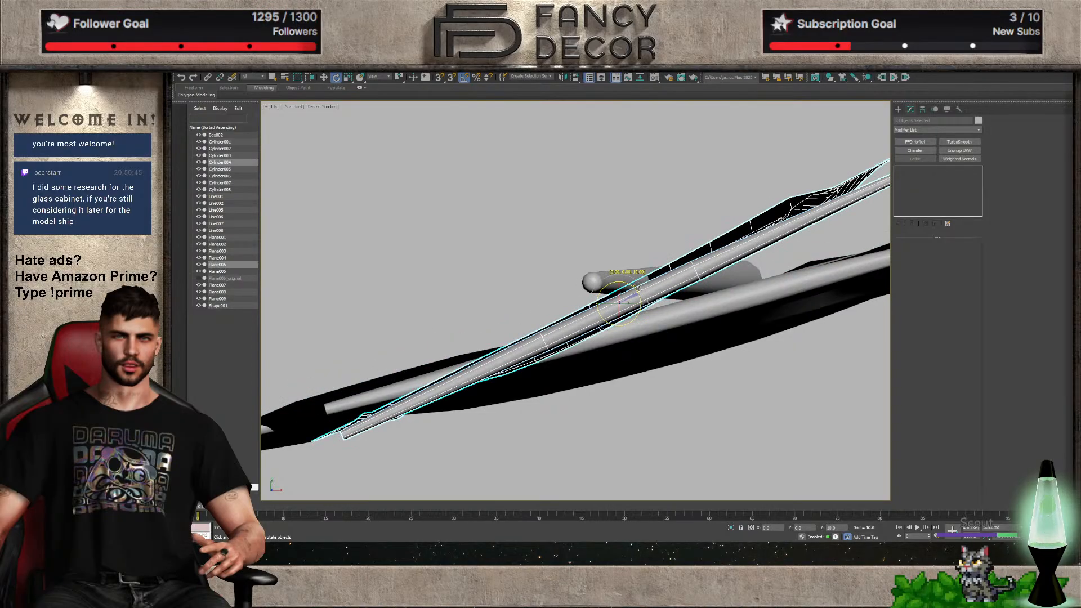
{"action": "key", "text": "shift+z"}
{"action": "key", "text": "shift+z"}
{"action": "key", "text": "shift+z"}
{"action": "key", "text": "shift+z"}
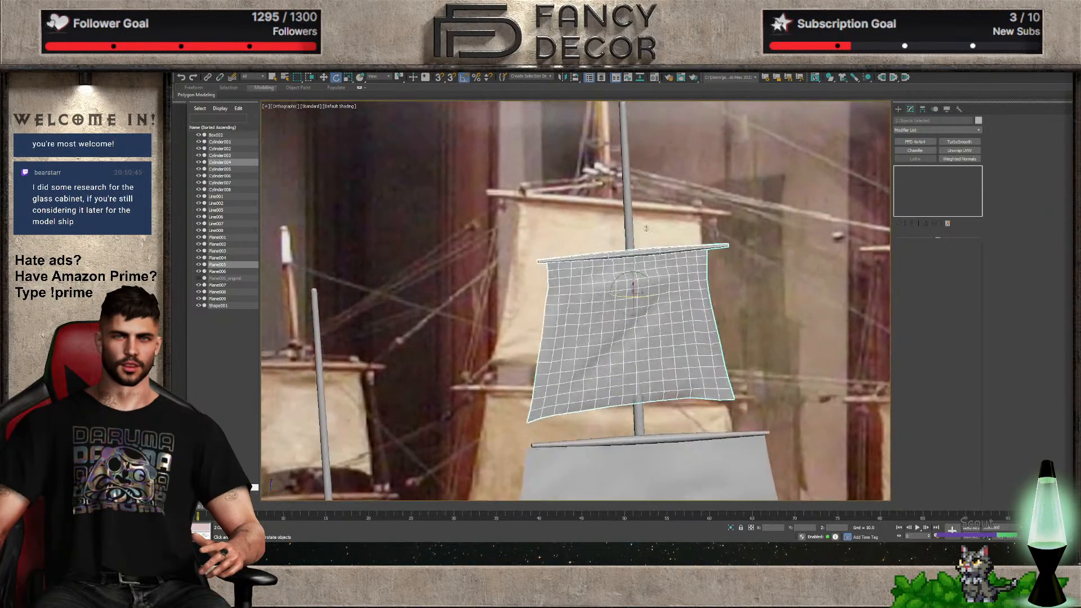
{"action": "key", "text": "shift+z"}
{"action": "key", "text": "shift+z"}
{"action": "key", "text": "shift+z"}
{"action": "key", "text": "shift+z"}
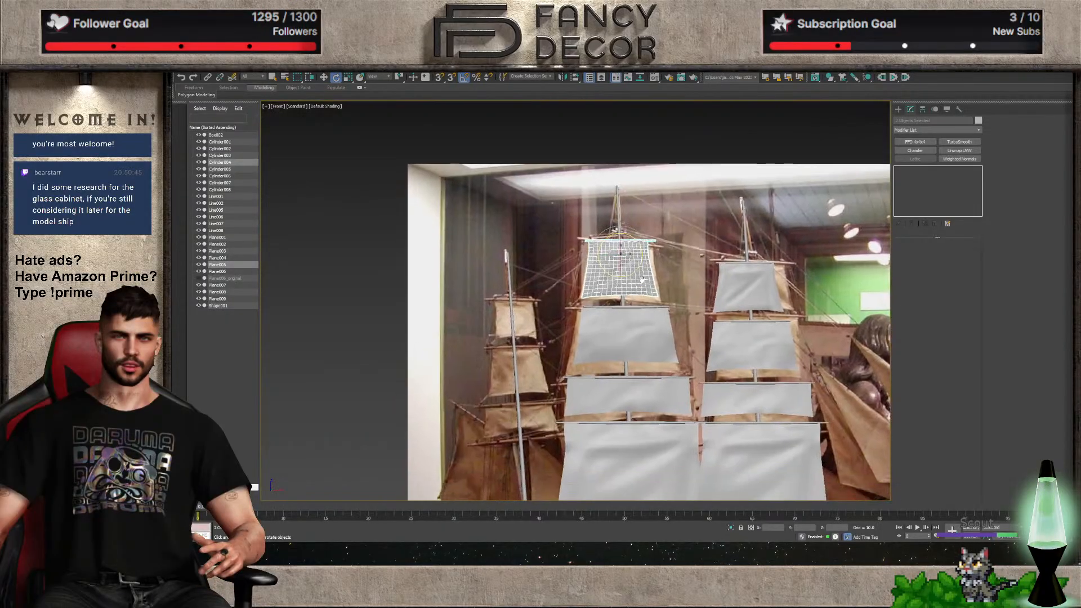
Rotate the centre mast's second sail from the top and its yard 10 degrees about the vertical axis
{"action": "scroll", "coordinate": [641, 276], "scroll_direction": "down", "scroll_amount": 5}
{"action": "left_click", "coordinate": [620, 418]}
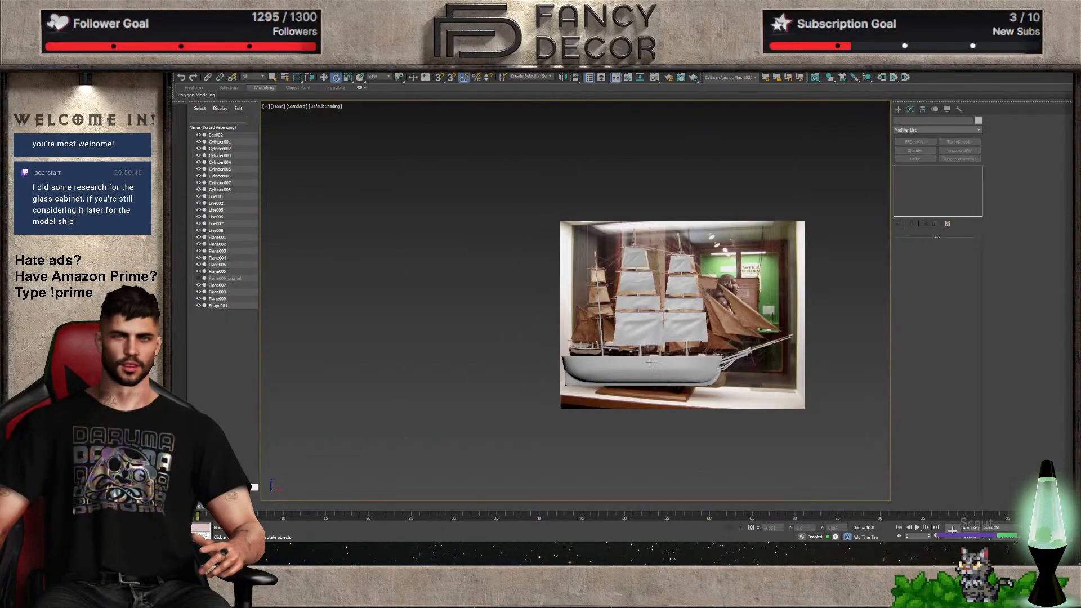
{"action": "middle_click_drag", "start_coordinate": [639, 366], "coordinate": [675, 380], "text": "alt"}
{"action": "key", "text": "ctrl+z"}
{"action": "key", "text": "shift+z"}
{"action": "key", "text": "shift+z"}
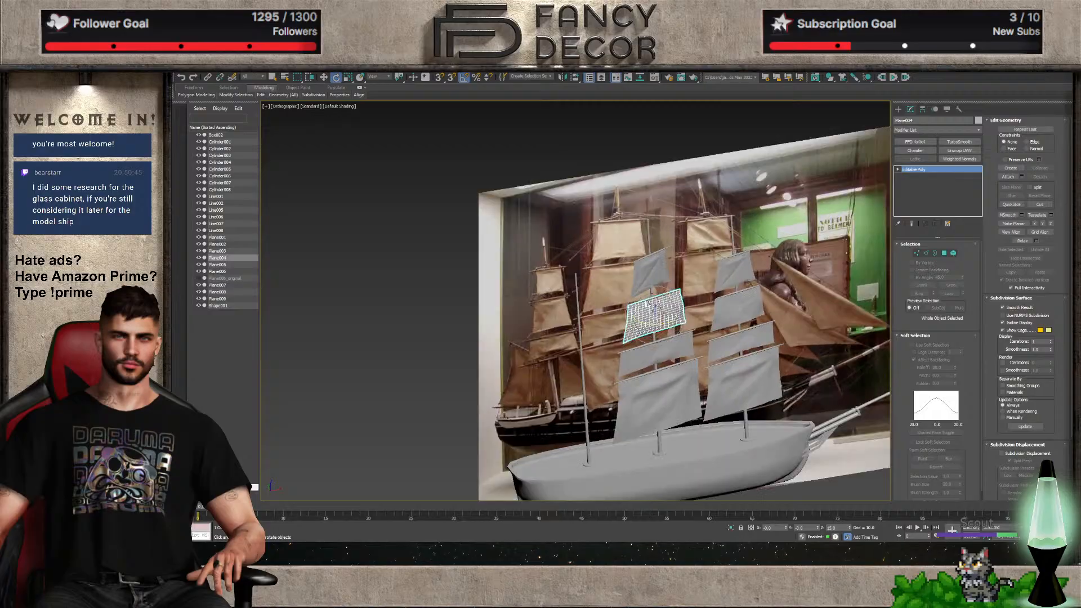
{"action": "key", "text": "shift+z"}
{"action": "key", "text": "shift+z"}
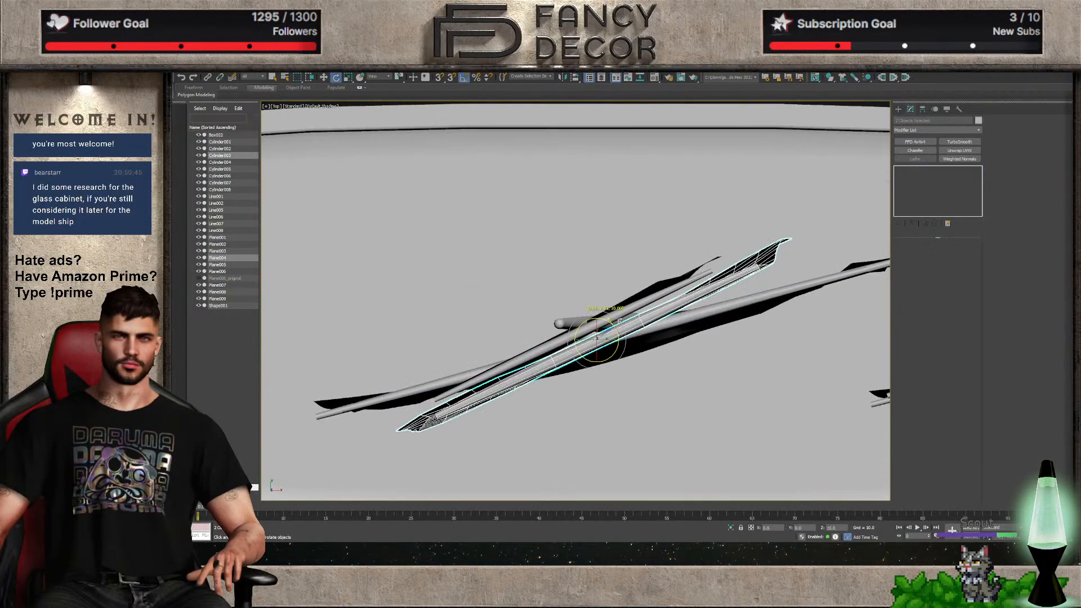
Shift the centre mast's second sail and yard to realign them with the front of the mast
{"action": "key", "text": "shift+z"}
{"action": "key", "text": "shift+z"}
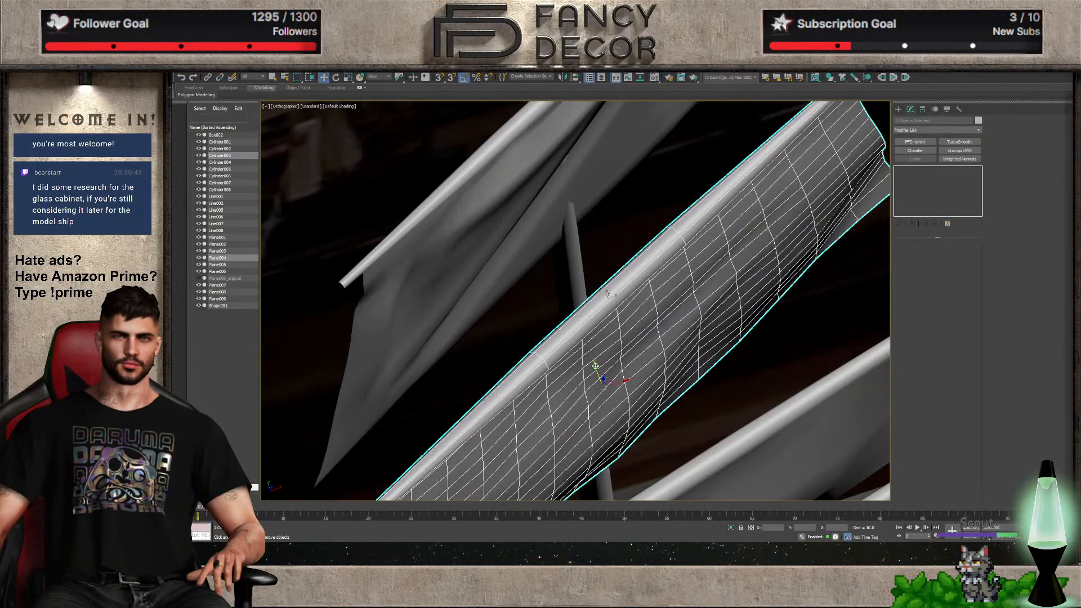
{"action": "key", "text": "shift+z"}
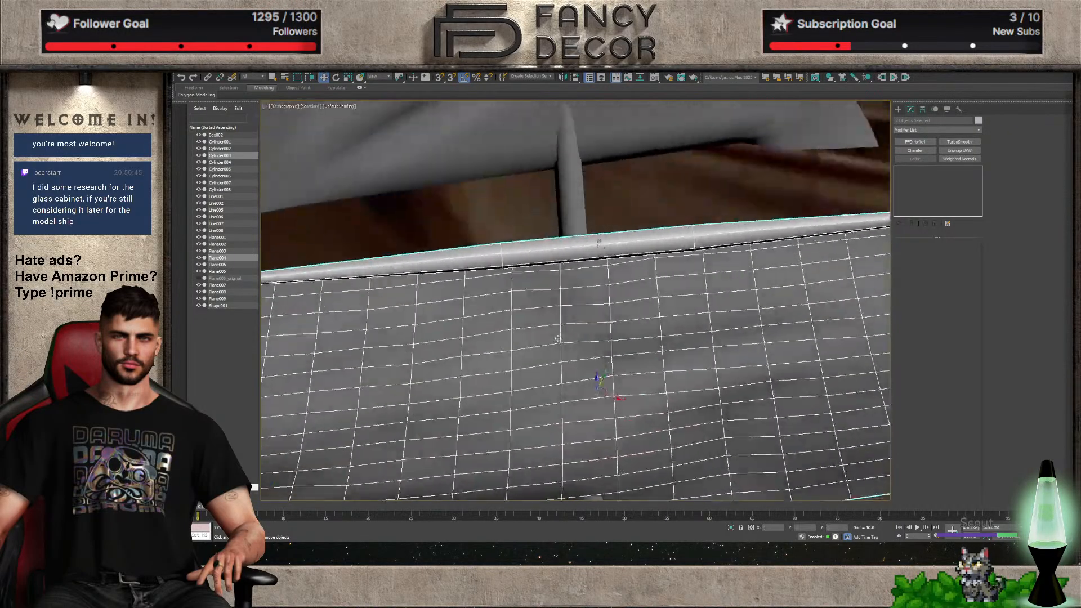
{"action": "middle_click_drag", "start_coordinate": [557, 339], "coordinate": [552, 339], "text": "alt"}
{"action": "left_click_drag", "start_coordinate": [614, 399], "coordinate": [591, 393]}
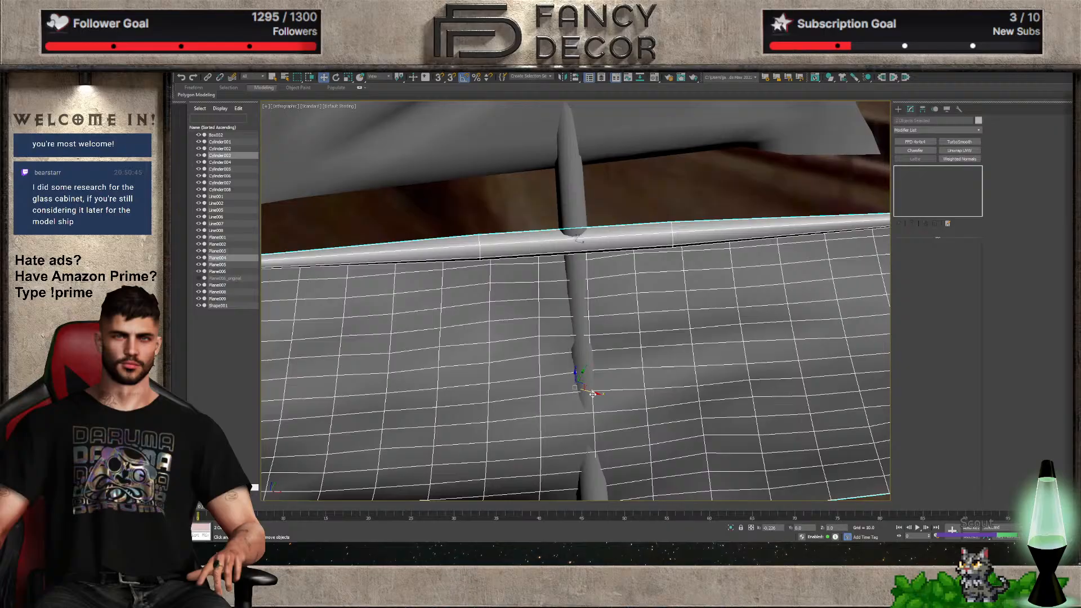
{"action": "middle_click_drag", "start_coordinate": [592, 393], "coordinate": [607, 406], "text": "alt"}
{"action": "middle_click_drag", "start_coordinate": [577, 356], "coordinate": [566, 348], "text": "alt"}
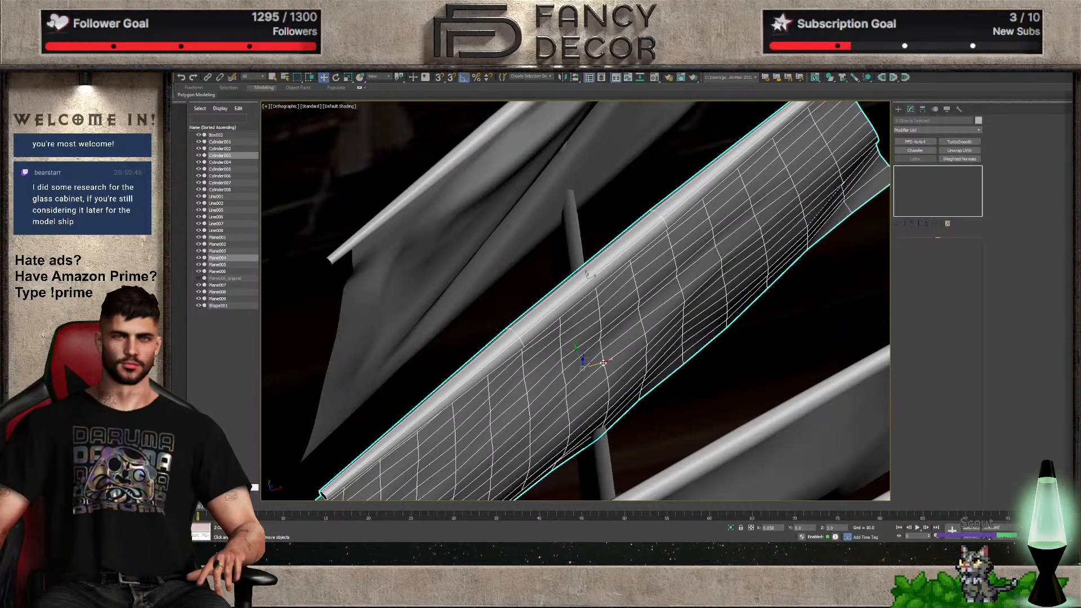
{"action": "scroll", "coordinate": [575, 355], "scroll_direction": "down", "scroll_amount": 6}
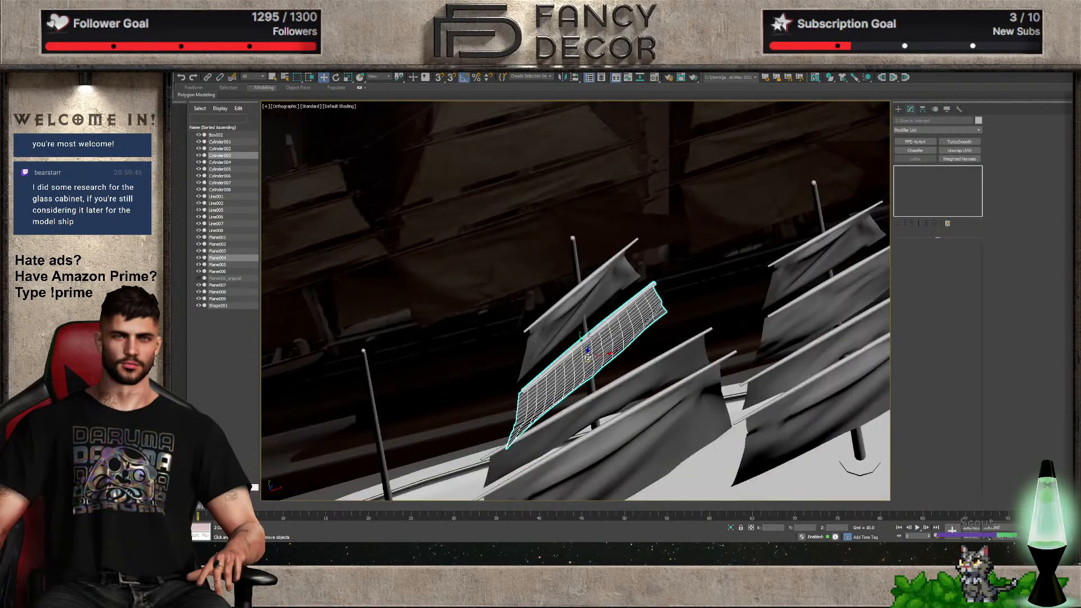
{"action": "middle_click_drag", "start_coordinate": [576, 355], "coordinate": [607, 328], "text": "alt"}
{"action": "middle_click_drag", "start_coordinate": [594, 373], "coordinate": [607, 290], "text": "alt"}
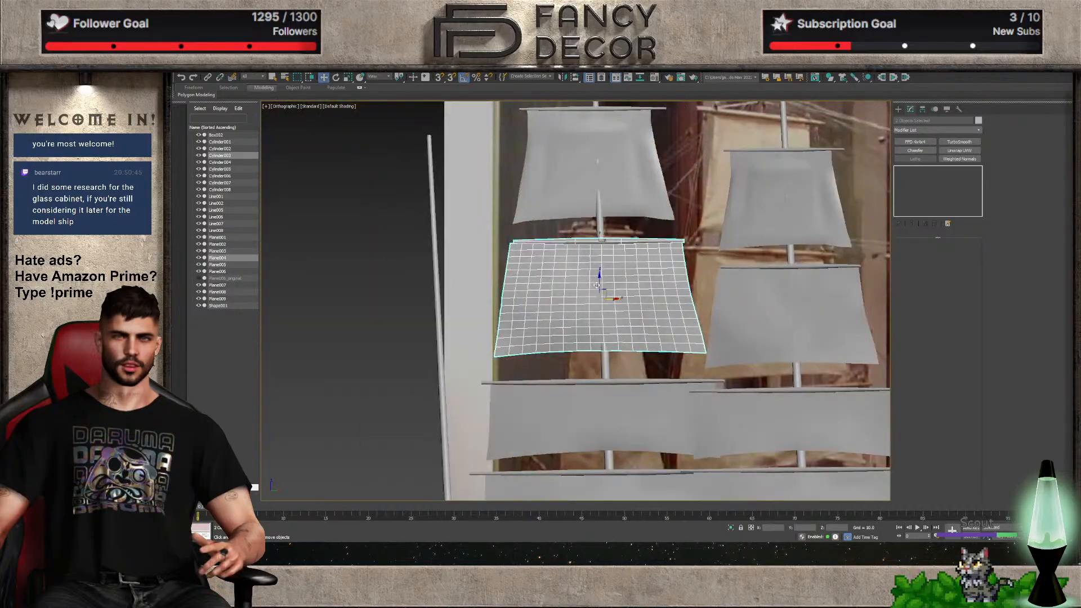
{"action": "key", "text": "f"}
{"action": "scroll", "coordinate": [595, 276], "scroll_direction": "down", "scroll_amount": 5}
{"action": "scroll", "coordinate": [594, 296], "scroll_direction": "up", "scroll_amount": 5}
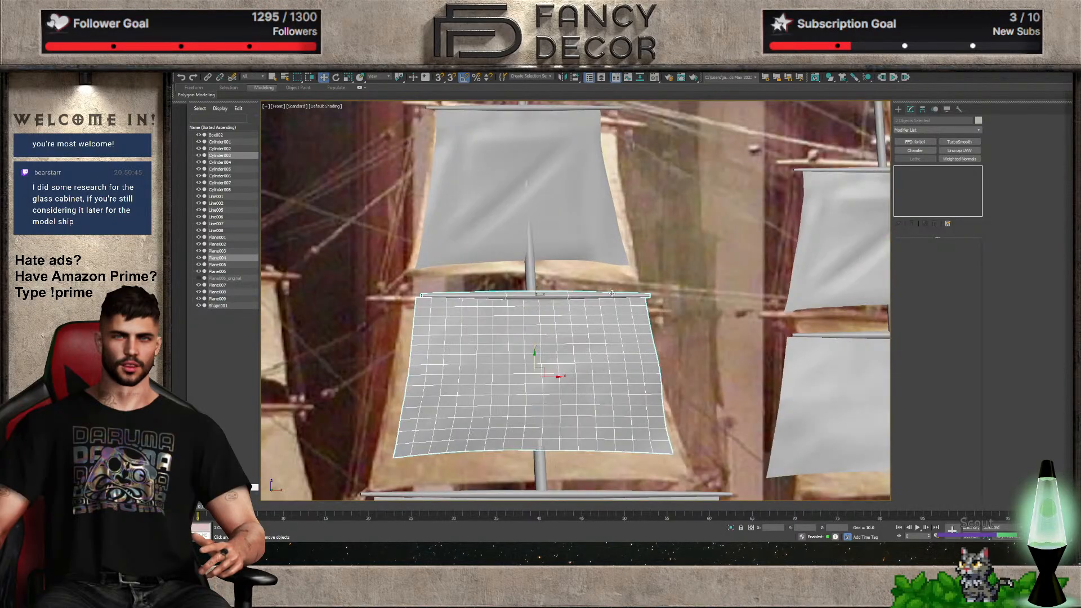
Lengthen the yard of the centre mast's second sail at its aft end by moving the end vertices outward along the yard
{"action": "left_click", "coordinate": [593, 294]}
{"action": "middle_click_drag", "start_coordinate": [594, 295], "coordinate": [534, 327], "text": "alt"}
{"action": "scroll", "coordinate": [534, 326], "scroll_direction": "down", "scroll_amount": 5}
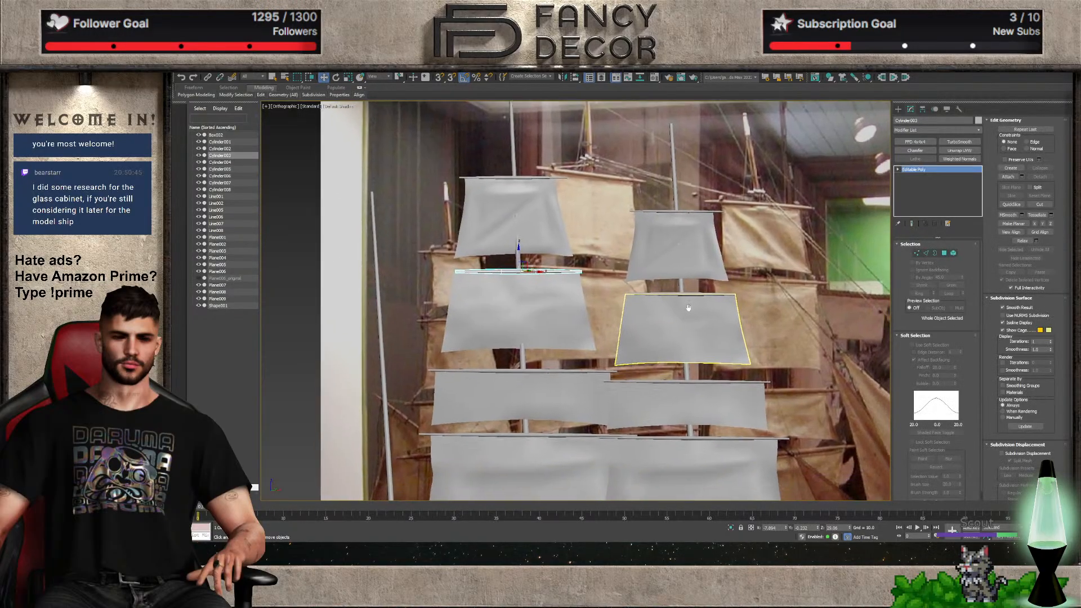
{"action": "scroll", "coordinate": [687, 287], "scroll_direction": "up", "scroll_amount": 4}
{"action": "left_click", "coordinate": [672, 286]}
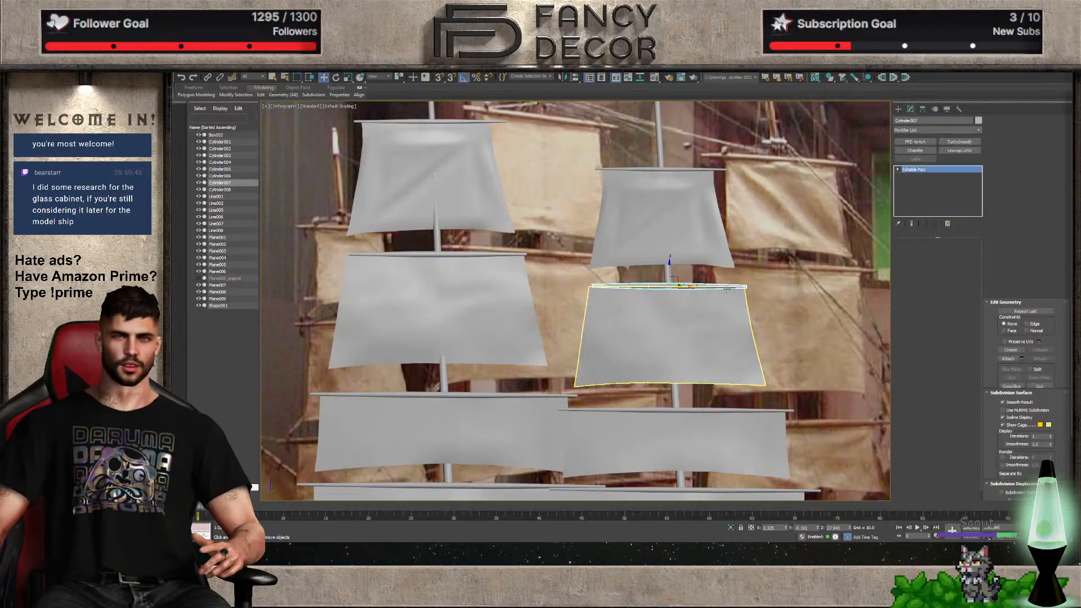
{"action": "left_click", "coordinate": [499, 254]}
{"action": "middle_click_drag", "start_coordinate": [500, 254], "coordinate": [714, 286], "text": "alt"}
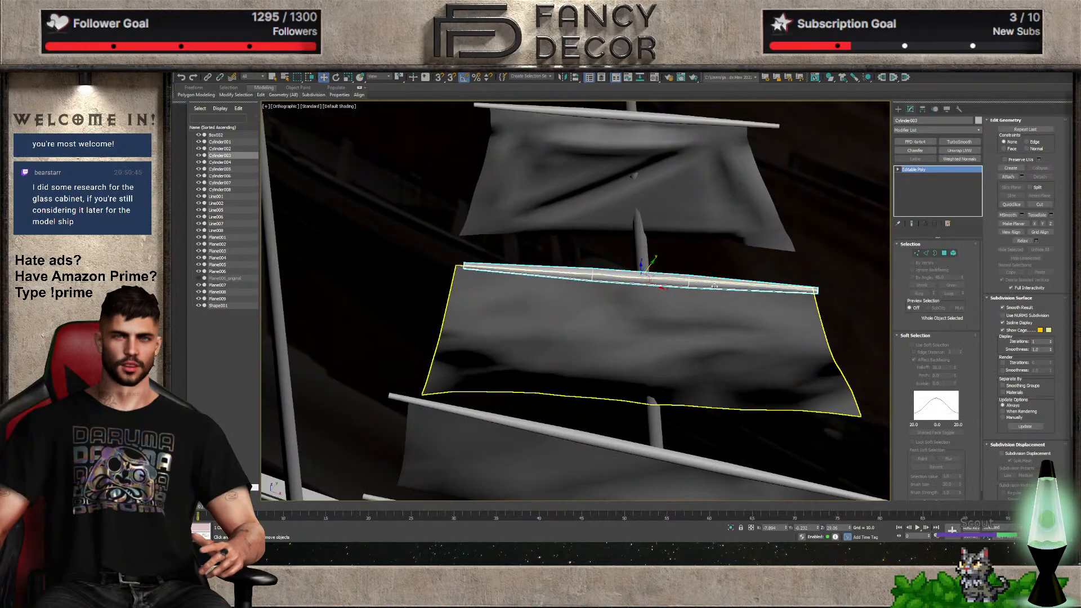
{"action": "left_click", "coordinate": [916, 253]}
{"action": "left_click_drag", "start_coordinate": [453, 256], "coordinate": [481, 275]}
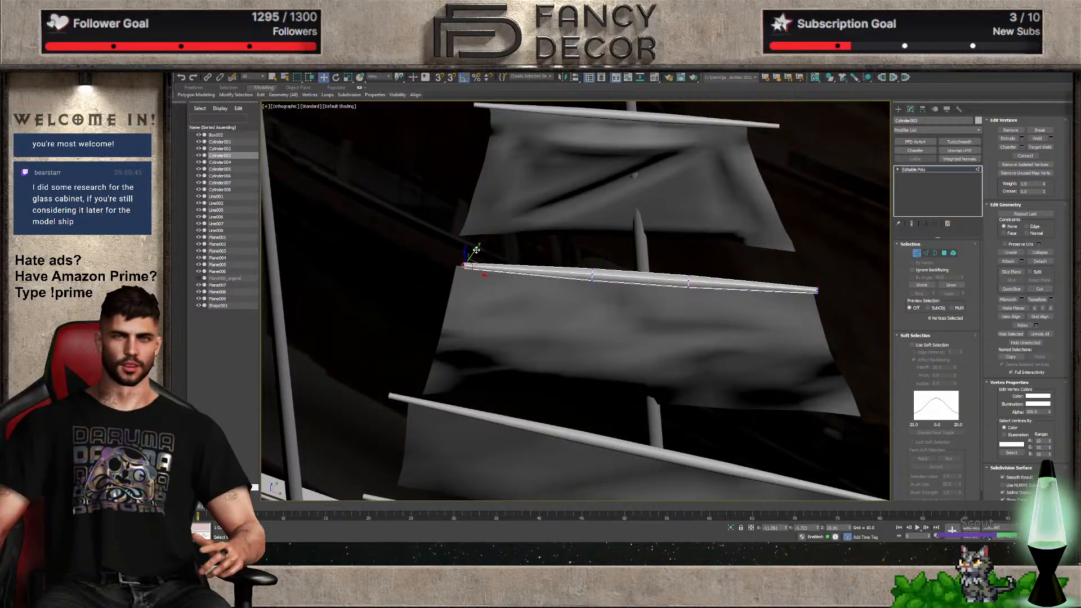
{"action": "key", "text": "t"}
{"action": "key", "text": "F3"}
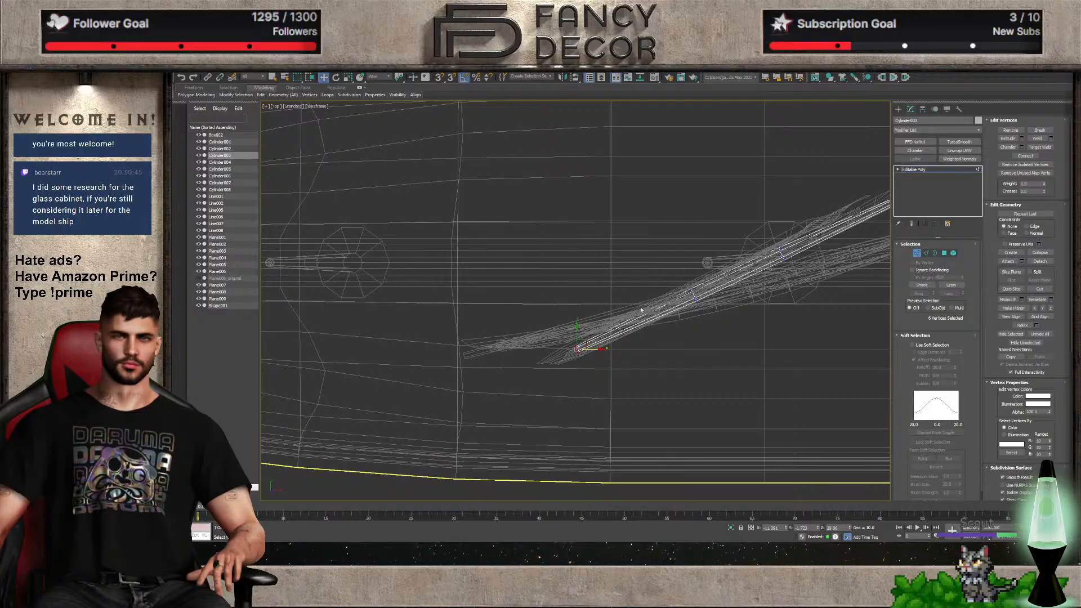
{"action": "left_click_drag", "start_coordinate": [584, 353], "coordinate": [574, 359]}
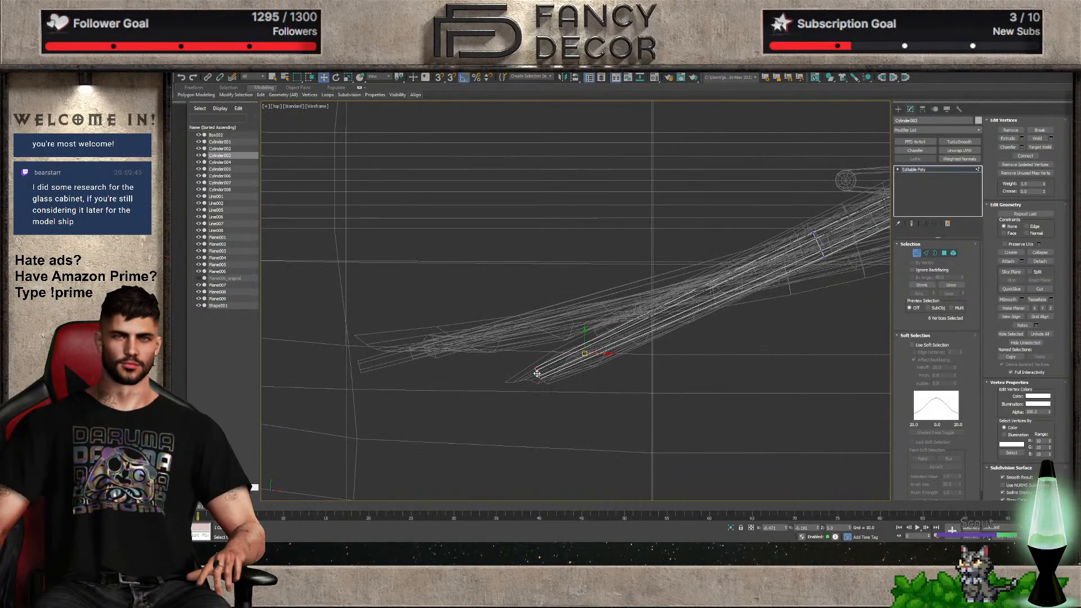
Extend the same yard's opposite end past the sail's corner by moving its end vertices outward
{"action": "middle_click_drag", "start_coordinate": [542, 373], "coordinate": [649, 321], "text": "alt"}
{"action": "middle_click_drag", "start_coordinate": [656, 346], "coordinate": [379, 381]}
{"action": "left_click_drag", "start_coordinate": [608, 309], "coordinate": [534, 388]}
{"action": "key", "text": "t"}
{"action": "middle_click_drag", "start_coordinate": [404, 262], "coordinate": [400, 429], "text": "alt"}
{"action": "key", "text": "f"}
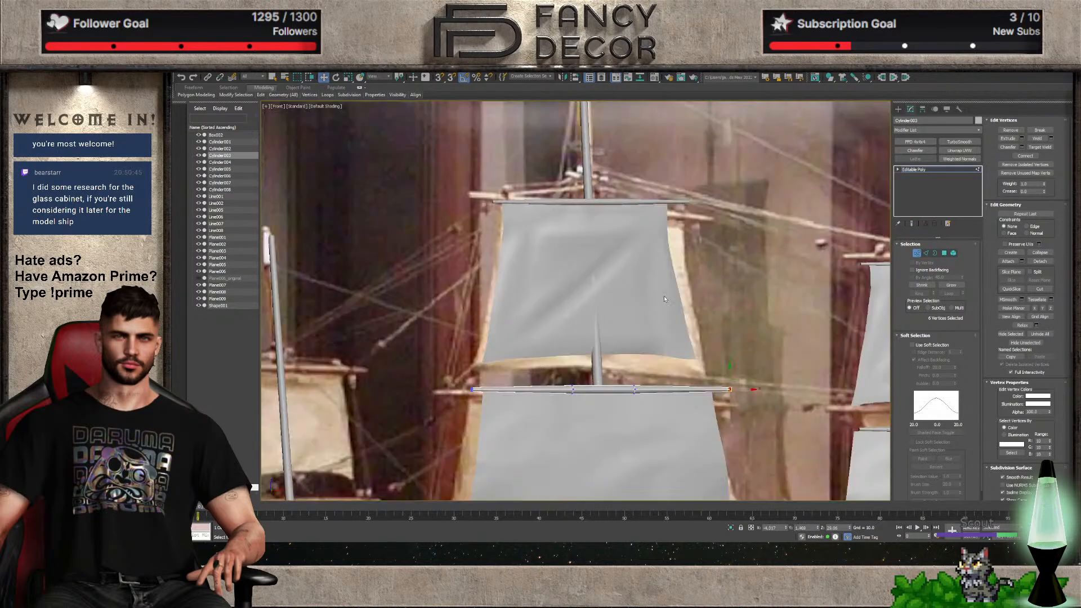
Finish editing the vertices of the centre mast's second yard and return to whole-object selection
{"action": "scroll", "coordinate": [652, 358], "scroll_direction": "down", "scroll_amount": 3}
{"action": "scroll", "coordinate": [652, 358], "scroll_direction": "up", "scroll_amount": 4}
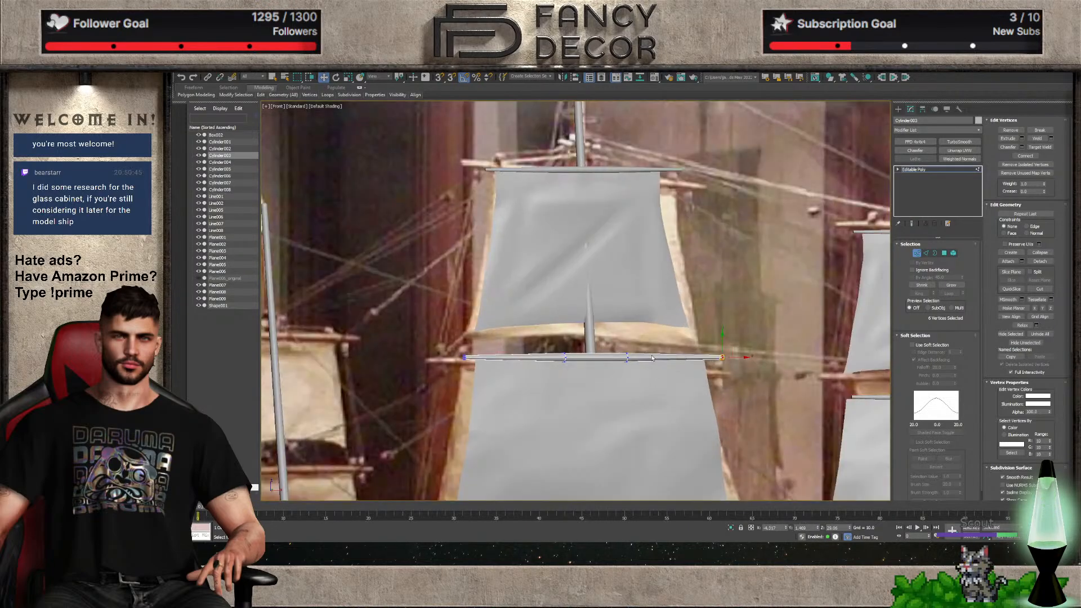
{"action": "left_click", "coordinate": [915, 253]}
{"action": "scroll", "coordinate": [618, 337], "scroll_direction": "down", "scroll_amount": 5}
{"action": "scroll", "coordinate": [617, 336], "scroll_direction": "up", "scroll_amount": 3}
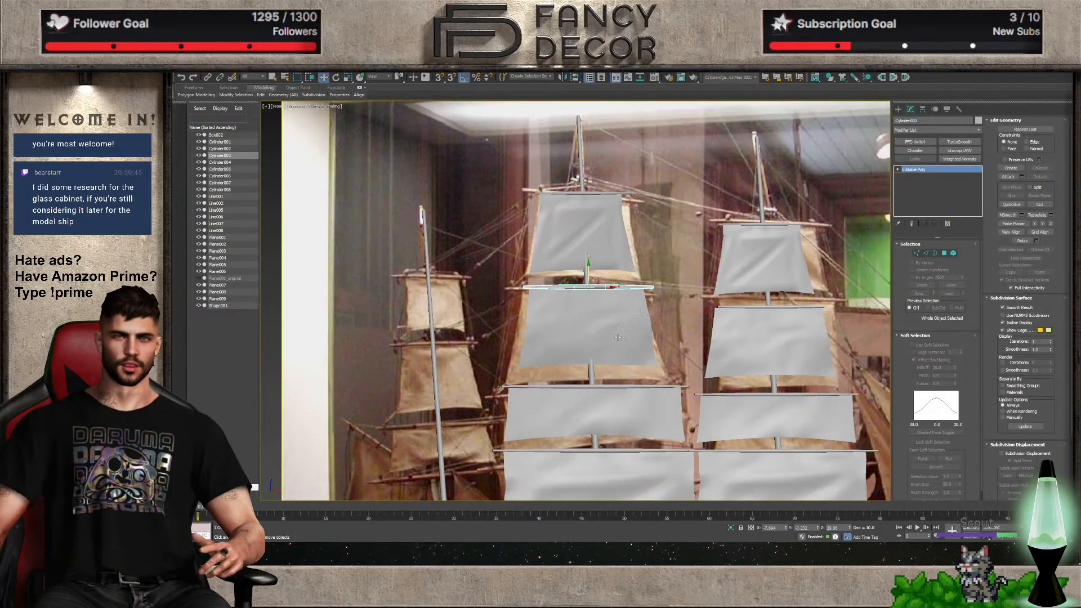
Rotate the centre mast's third sail from the top and its yard about the vertical axis and realign them with the mast
{"action": "left_click", "coordinate": [617, 337]}
{"action": "middle_click_drag", "start_coordinate": [617, 337], "coordinate": [591, 313], "text": "alt"}
{"action": "scroll", "coordinate": [591, 310], "scroll_direction": "up", "scroll_amount": 4}
{"action": "key", "text": "p"}
{"action": "scroll", "coordinate": [591, 307], "scroll_direction": "down", "scroll_amount": 4}
{"action": "key", "text": "t"}
{"action": "scroll", "coordinate": [586, 310], "scroll_direction": "down", "scroll_amount": 4}
{"action": "scroll", "coordinate": [690, 308], "scroll_direction": "up", "scroll_amount": 4}
{"action": "left_click", "coordinate": [690, 309]}
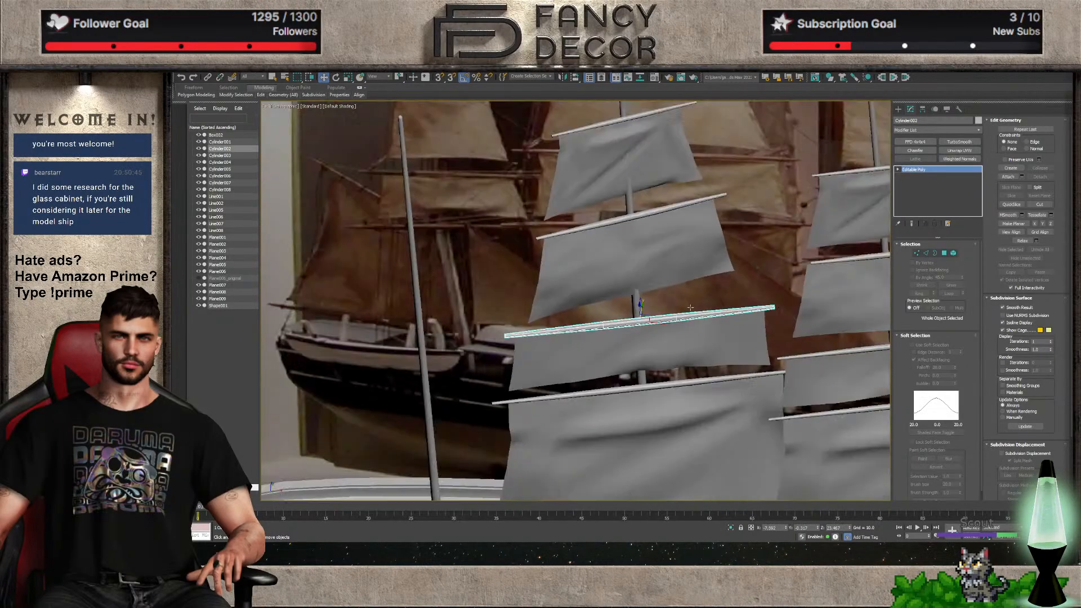
{"action": "left_click", "coordinate": [687, 336], "text": "ctrl"}
{"action": "scroll", "coordinate": [687, 336], "scroll_direction": "up", "scroll_amount": 5}
{"action": "middle_click_drag", "start_coordinate": [687, 336], "coordinate": [538, 333], "text": "alt"}
{"action": "key", "text": "e"}
{"action": "scroll", "coordinate": [539, 348], "scroll_direction": "up", "scroll_amount": 4}
{"action": "key", "text": "w"}
{"action": "middle_click_drag", "start_coordinate": [535, 274], "coordinate": [535, 277], "text": "alt"}
{"action": "scroll", "coordinate": [534, 277], "scroll_direction": "down", "scroll_amount": 2}
{"action": "scroll", "coordinate": [534, 277], "scroll_direction": "down", "scroll_amount": 3}
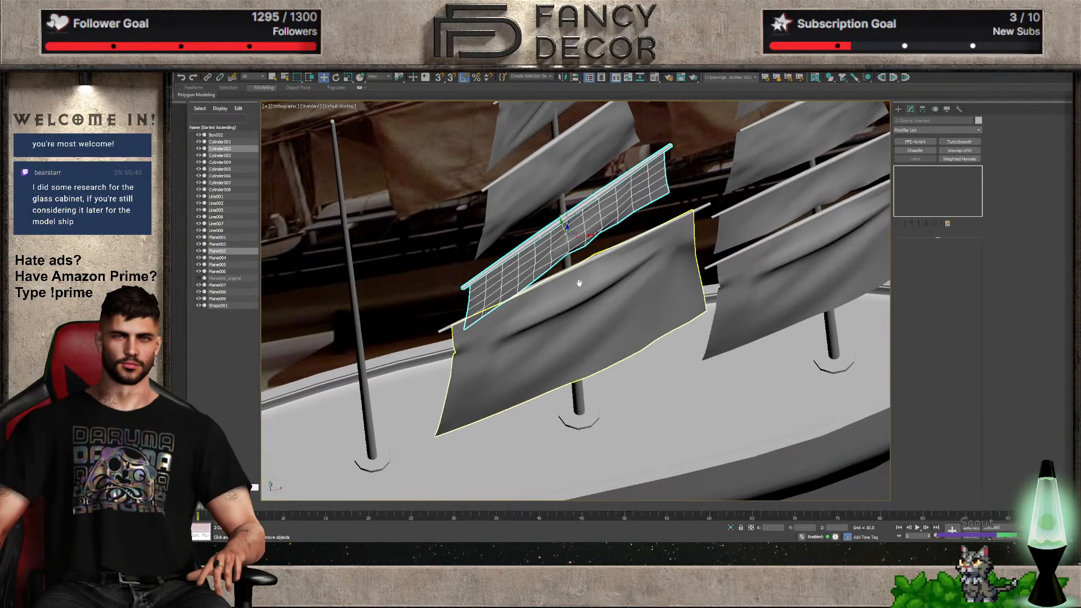
Rotate the centre mast's bottom sail and its yard 10 degrees about the vertical axis, shift them against the mast and deselect them
{"action": "left_click", "coordinate": [577, 367]}
{"action": "scroll", "coordinate": [577, 367], "scroll_direction": "up", "scroll_amount": 3}
{"action": "key", "text": "e"}
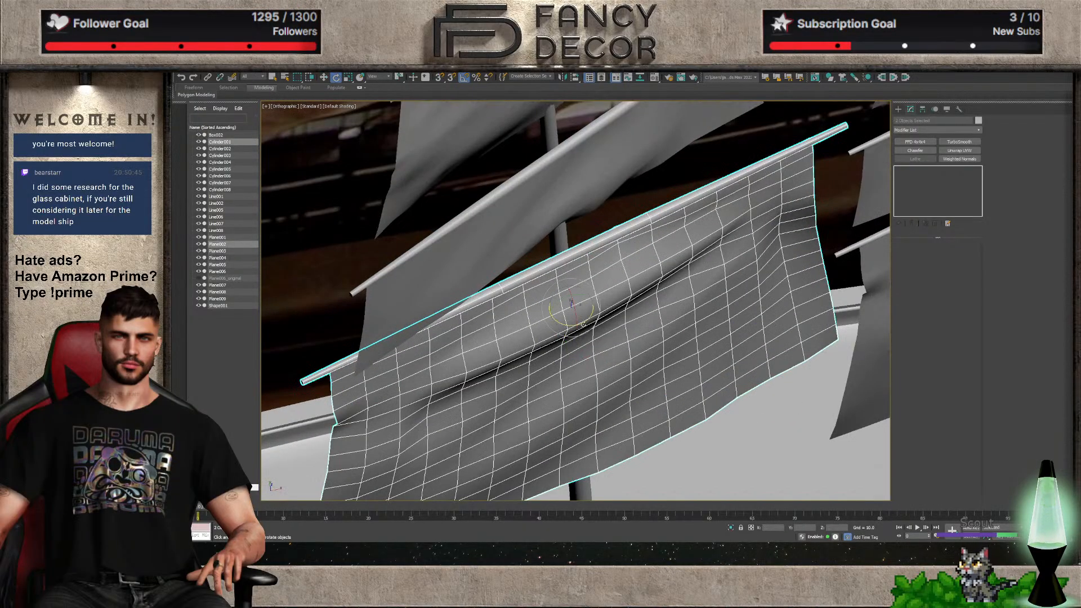
{"action": "left_click_drag", "start_coordinate": [560, 322], "coordinate": [563, 322]}
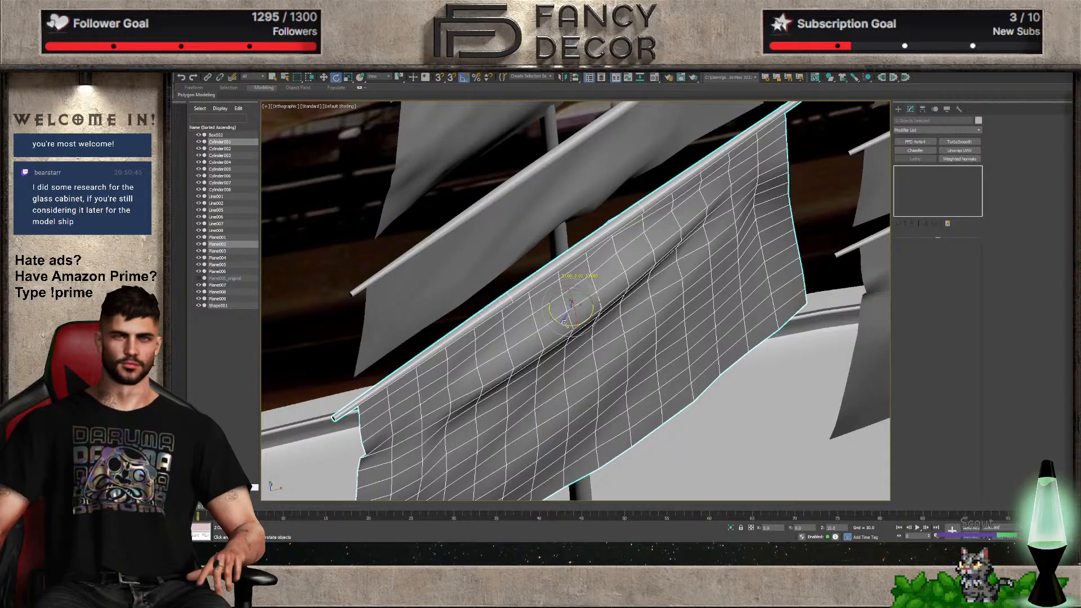
{"action": "scroll", "coordinate": [574, 313], "scroll_direction": "up", "scroll_amount": 2}
{"action": "key", "text": "w"}
{"action": "mouse_move", "coordinate": [567, 368]}
{"action": "left_mouse_down"}
{"action": "mouse_move", "coordinate": [579, 359]}
{"action": "mouse_move", "coordinate": [578, 372]}
{"action": "mouse_move", "coordinate": [557, 367]}
{"action": "mouse_move", "coordinate": [584, 377]}
{"action": "mouse_move", "coordinate": [561, 367]}
{"action": "left_mouse_up"}
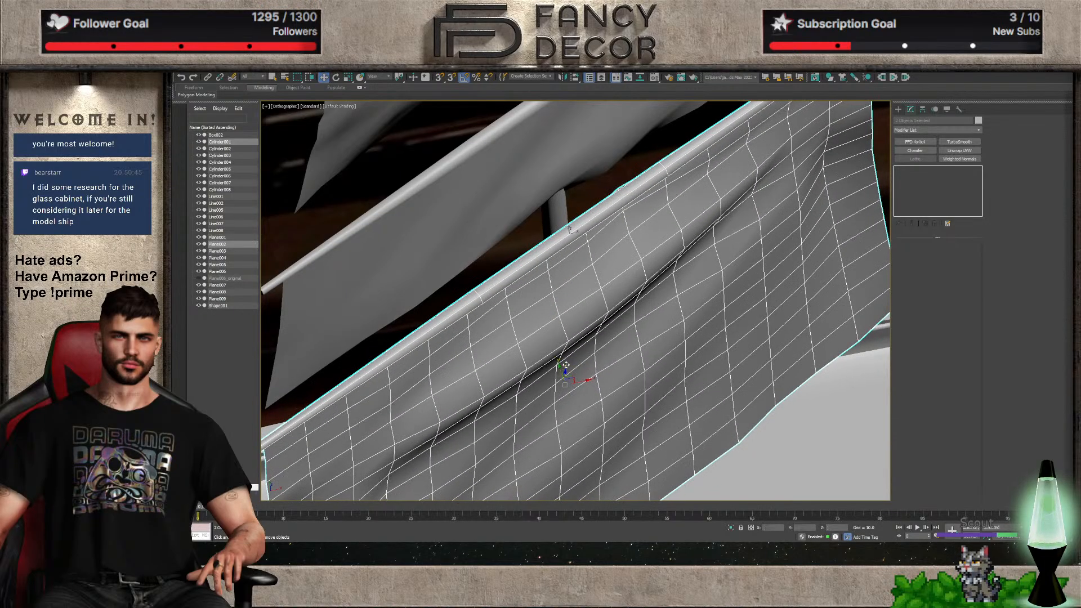
{"action": "scroll", "coordinate": [566, 364], "scroll_direction": "down", "scroll_amount": 10}
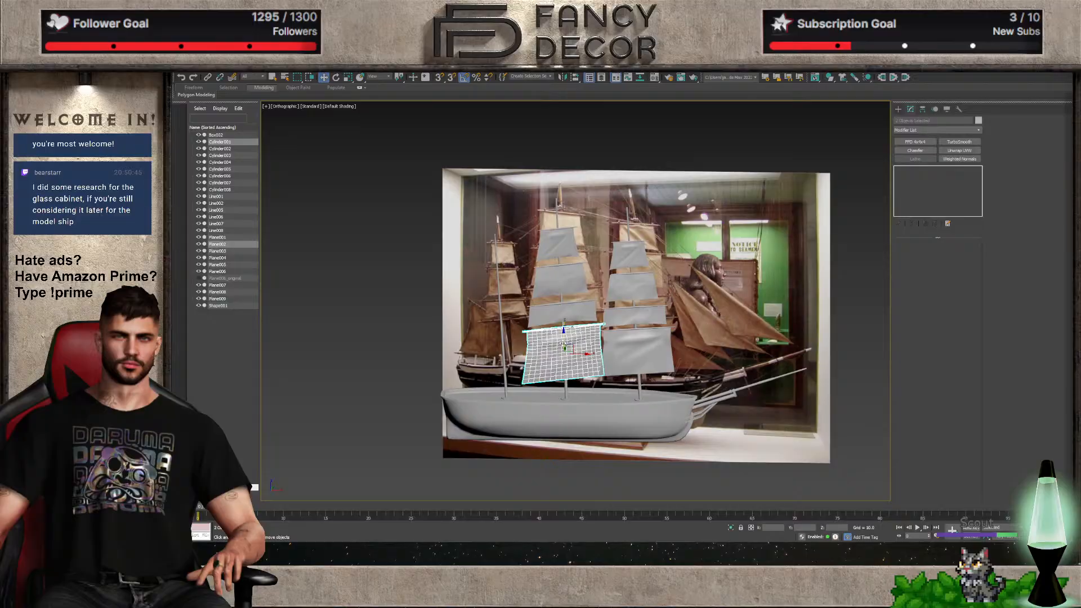
{"action": "left_click_drag", "start_coordinate": [563, 344], "coordinate": [580, 341], "text": "alt"}
{"action": "middle_click_drag", "start_coordinate": [580, 341], "coordinate": [583, 339], "text": "alt"}
{"action": "left_click", "coordinate": [839, 414]}
Apply an FFD 4x4x4 modifier to the centre mast's top sail and move its lower middle control points along X, away from the mast
{"action": "key", "text": "f"}
{"action": "scroll", "coordinate": [668, 361], "scroll_direction": "down", "scroll_amount": 5}
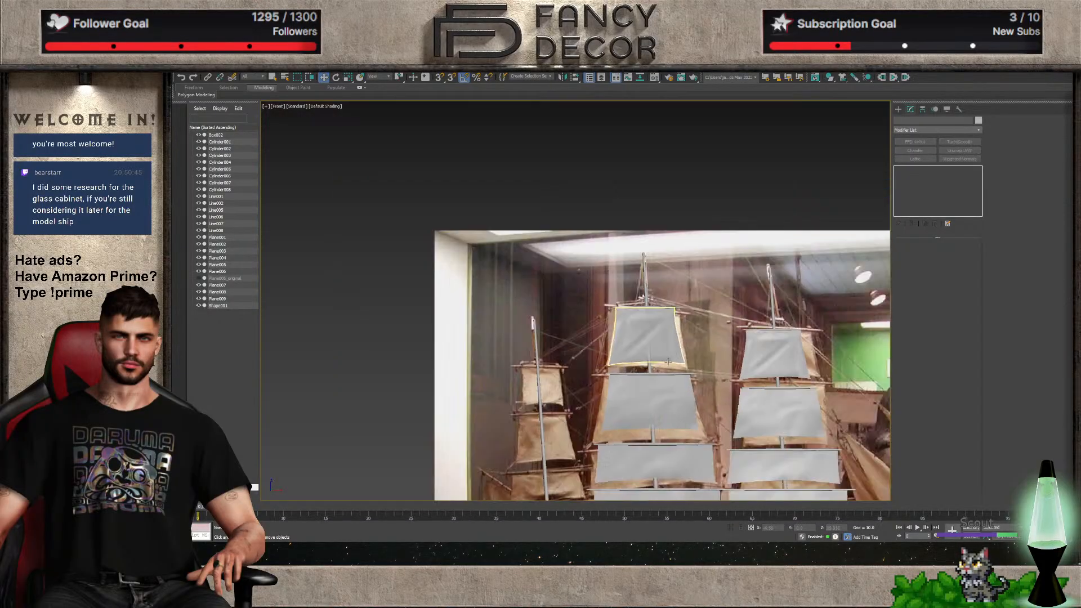
{"action": "scroll", "coordinate": [668, 362], "scroll_direction": "up", "scroll_amount": 3}
{"action": "left_click", "coordinate": [668, 362]}
{"action": "scroll", "coordinate": [728, 324], "scroll_direction": "up", "scroll_amount": 4}
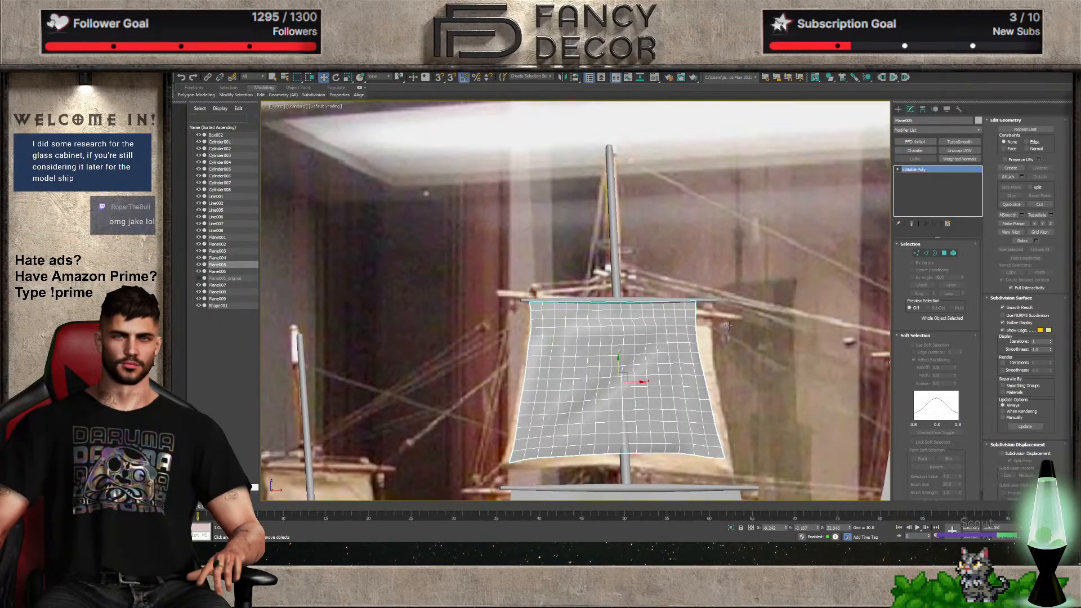
{"action": "left_click", "coordinate": [917, 142]}
{"action": "left_click", "coordinate": [904, 169]}
{"action": "left_click", "coordinate": [926, 175]}
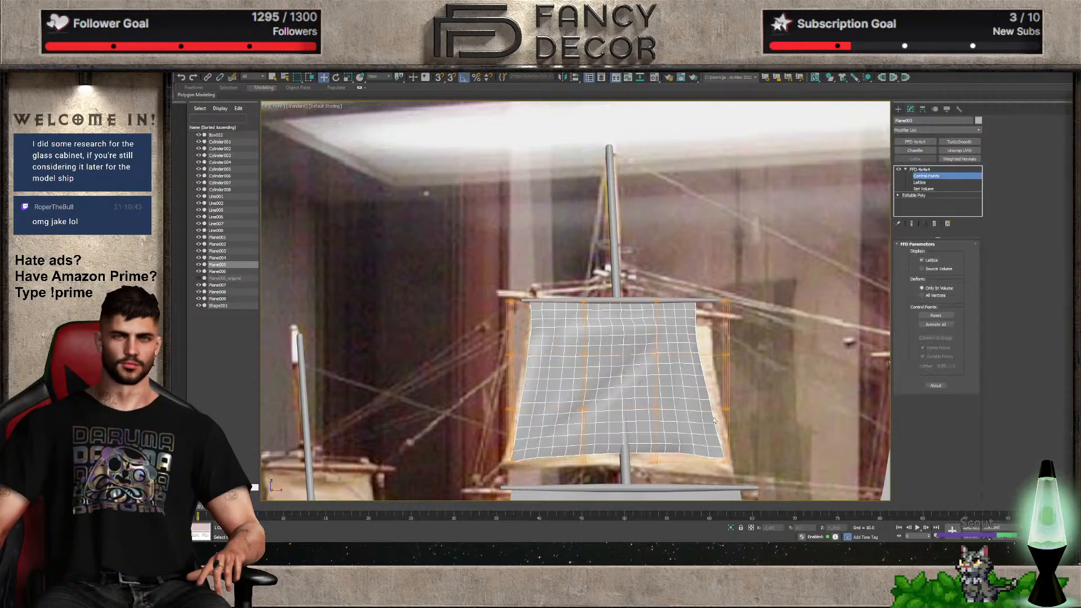
{"action": "middle_click_drag", "start_coordinate": [596, 441], "coordinate": [608, 382]}
{"action": "middle_click_drag", "start_coordinate": [683, 342], "coordinate": [662, 234], "text": "alt"}
{"action": "left_click_drag", "start_coordinate": [678, 224], "coordinate": [687, 226]}
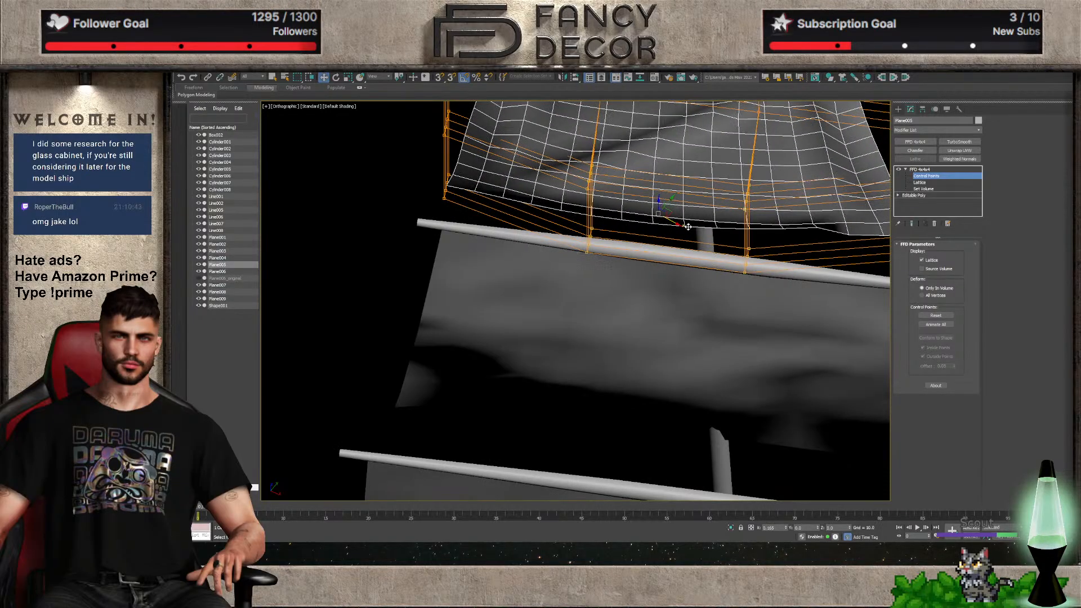
{"action": "left_click", "coordinate": [930, 170]}
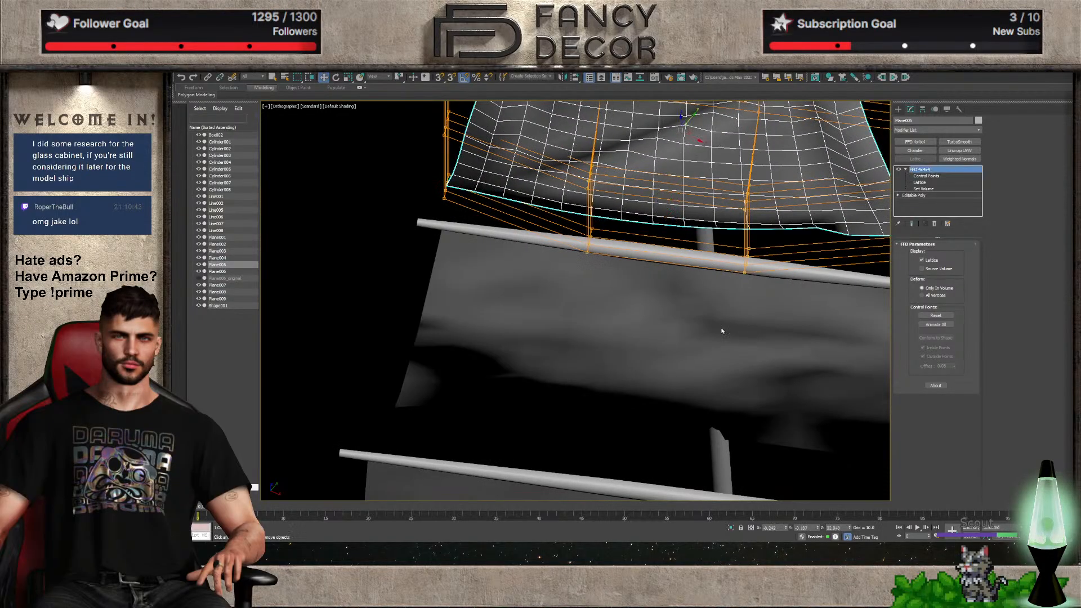
Deform the centre mast's second sail with FFD 4x4x4, moving its lower middle control points clear of the mast, and return it to an editable poly
{"action": "left_click", "coordinate": [655, 327]}
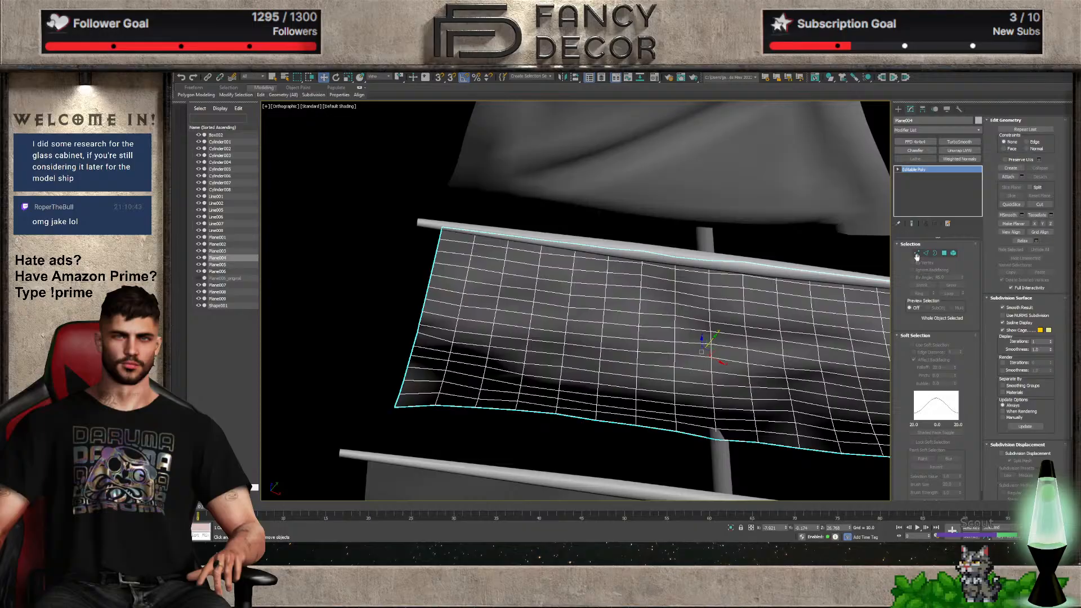
{"action": "left_click", "coordinate": [914, 141]}
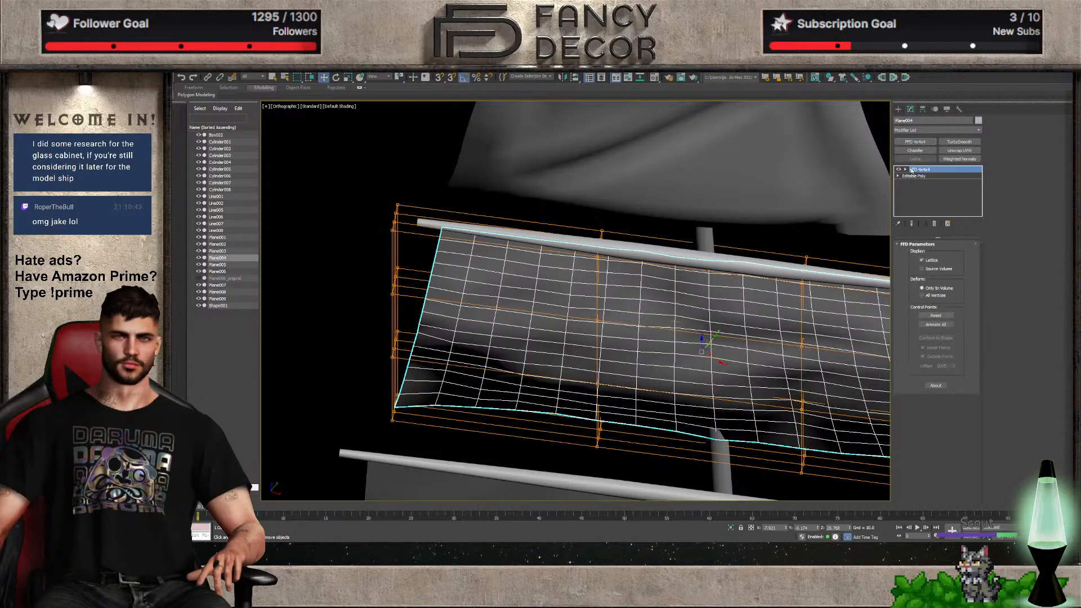
{"action": "key", "text": "1"}
{"action": "middle_click_drag", "start_coordinate": [722, 428], "coordinate": [565, 311], "text": "alt"}
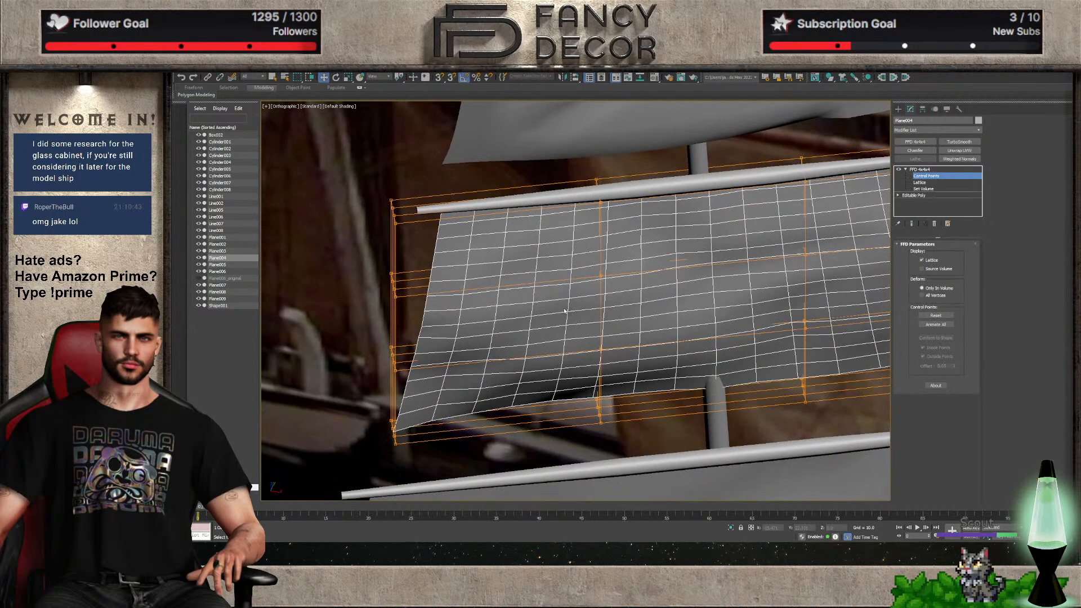
{"action": "left_click_drag", "start_coordinate": [701, 353], "coordinate": [733, 398]}
{"action": "mouse_move", "coordinate": [733, 398]}
{"action": "middle_mouse_down", "text": "alt"}
{"action": "mouse_move", "coordinate": [625, 419]}
{"action": "mouse_move", "coordinate": [752, 408]}
{"action": "middle_mouse_up", "text": "alt"}
{"action": "scroll", "coordinate": [741, 415], "scroll_direction": "down", "scroll_amount": 6}
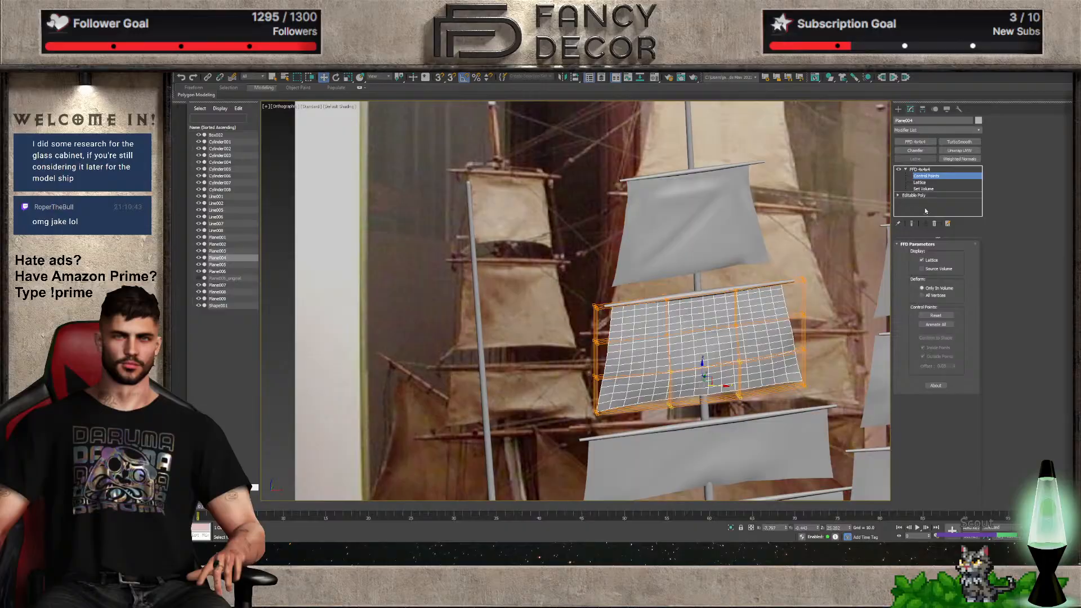
{"action": "left_click", "coordinate": [929, 169]}
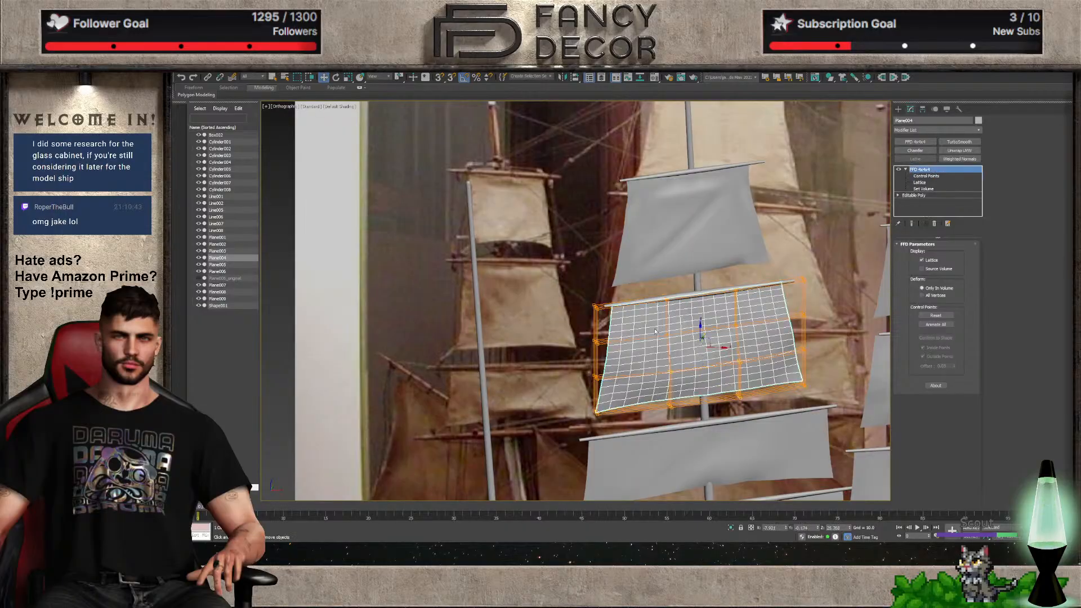
{"action": "key", "text": "Delete"}
{"action": "middle_click_drag", "start_coordinate": [679, 386], "coordinate": [684, 329]}
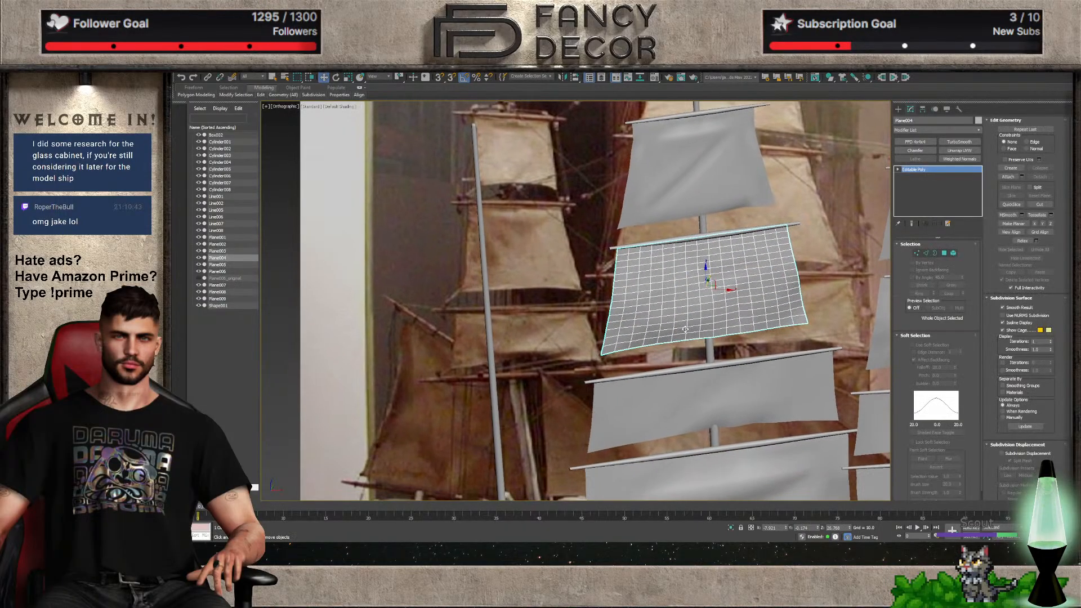
Deform the centre mast's third sail with FFD 4x4x4, moving its lower middle control points along X off the mast, and return it to an editable poly
{"action": "left_click", "coordinate": [774, 395]}
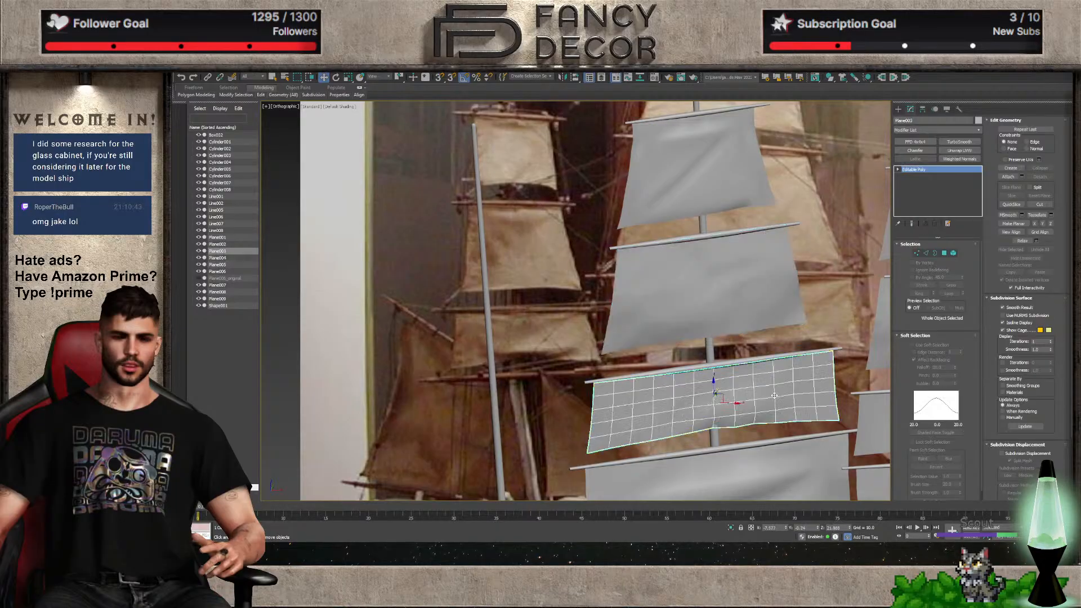
{"action": "left_click", "coordinate": [915, 141]}
{"action": "left_click", "coordinate": [905, 169]}
{"action": "left_click", "coordinate": [926, 175]}
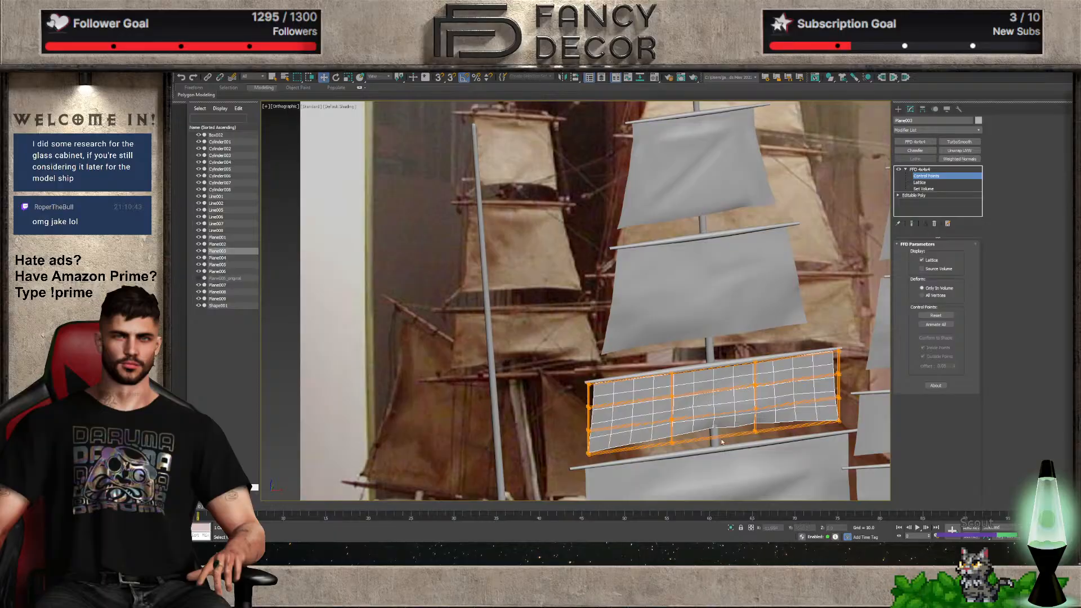
{"action": "middle_click_drag", "start_coordinate": [655, 413], "coordinate": [659, 382]}
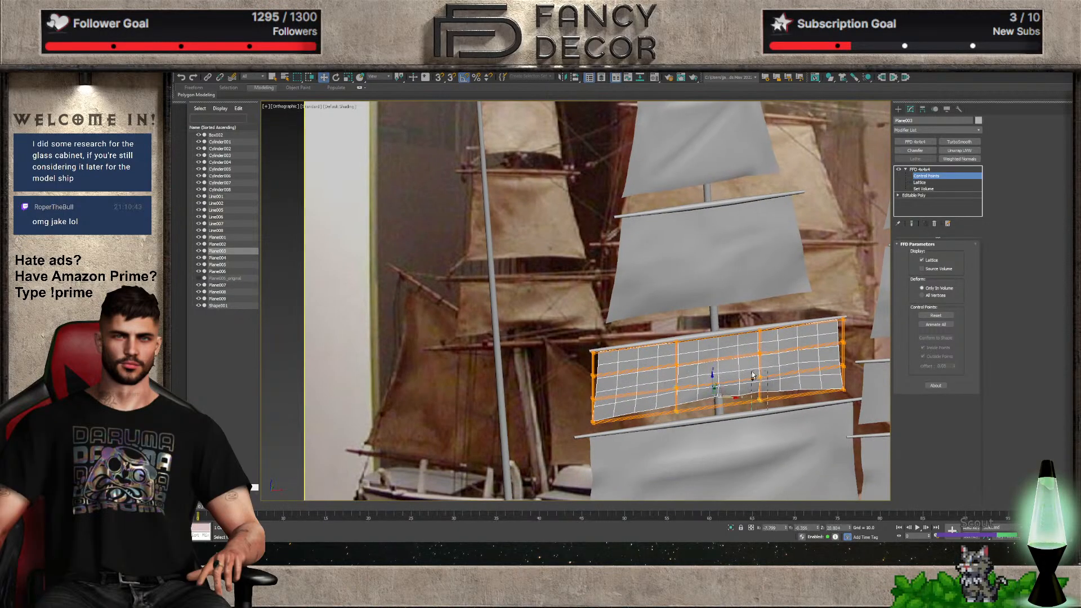
{"action": "scroll", "coordinate": [752, 375], "scroll_direction": "up", "scroll_amount": 5}
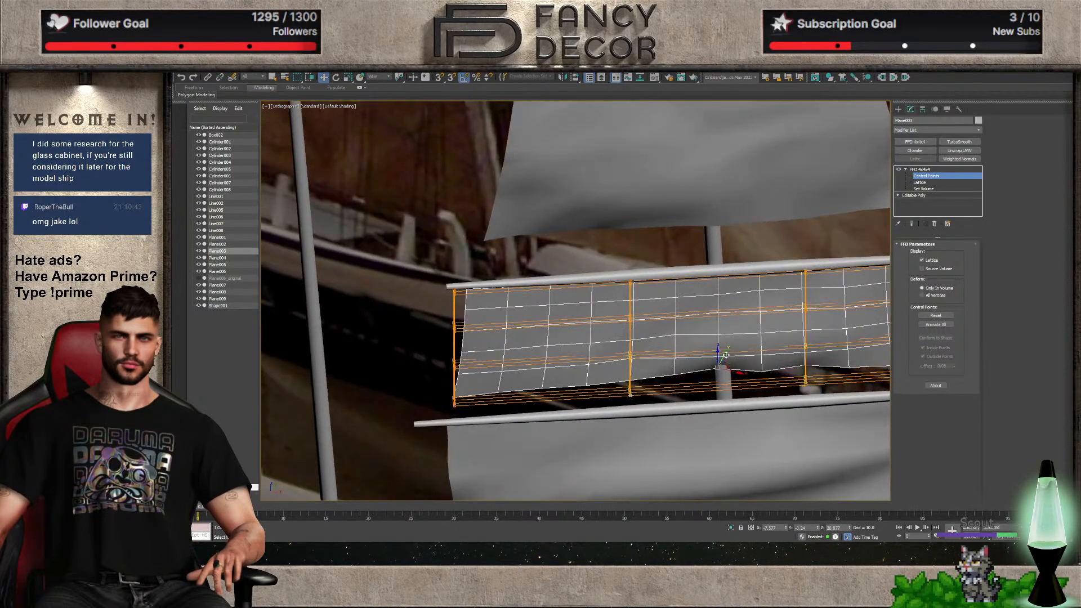
{"action": "left_click_drag", "start_coordinate": [725, 355], "coordinate": [742, 388]}
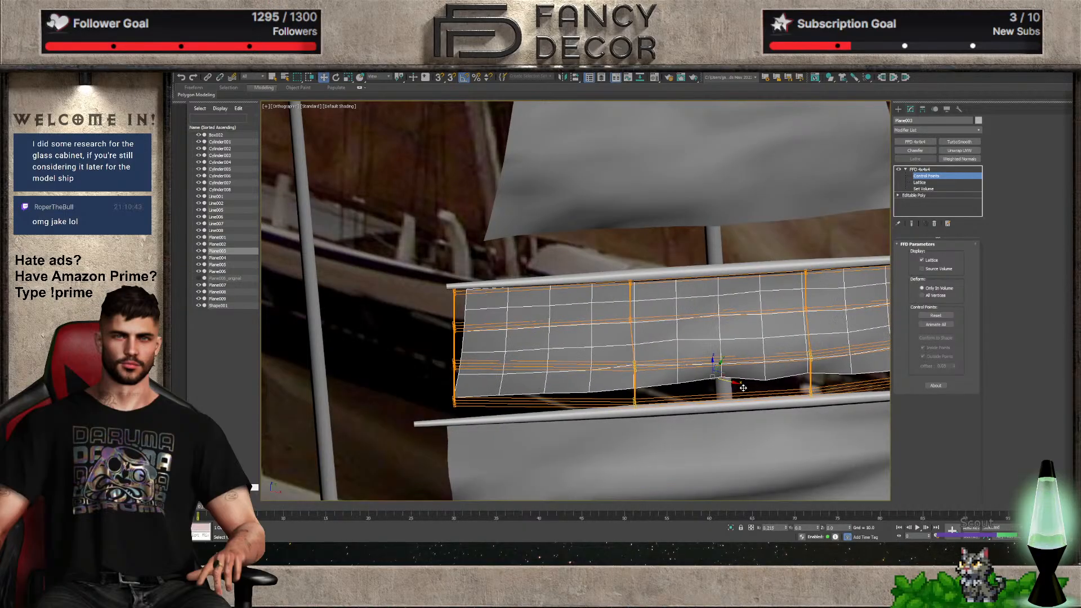
{"action": "left_click_drag", "start_coordinate": [742, 388], "coordinate": [746, 389]}
{"action": "middle_click_drag", "start_coordinate": [746, 389], "coordinate": [857, 245], "text": "alt"}
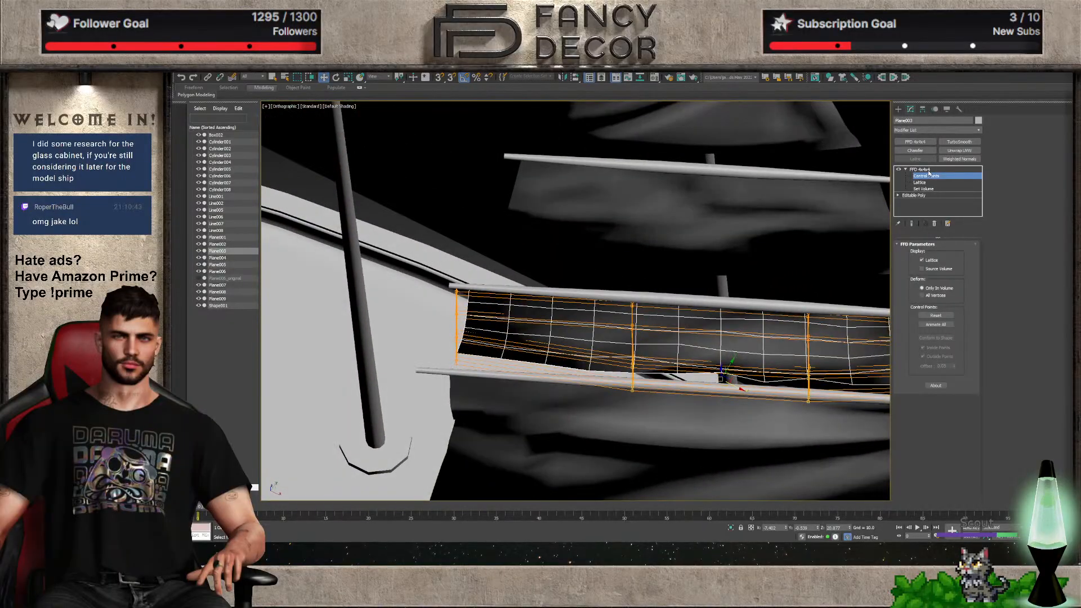
{"action": "left_click", "coordinate": [663, 324]}
{"action": "scroll", "coordinate": [670, 382], "scroll_direction": "down", "scroll_amount": 6}
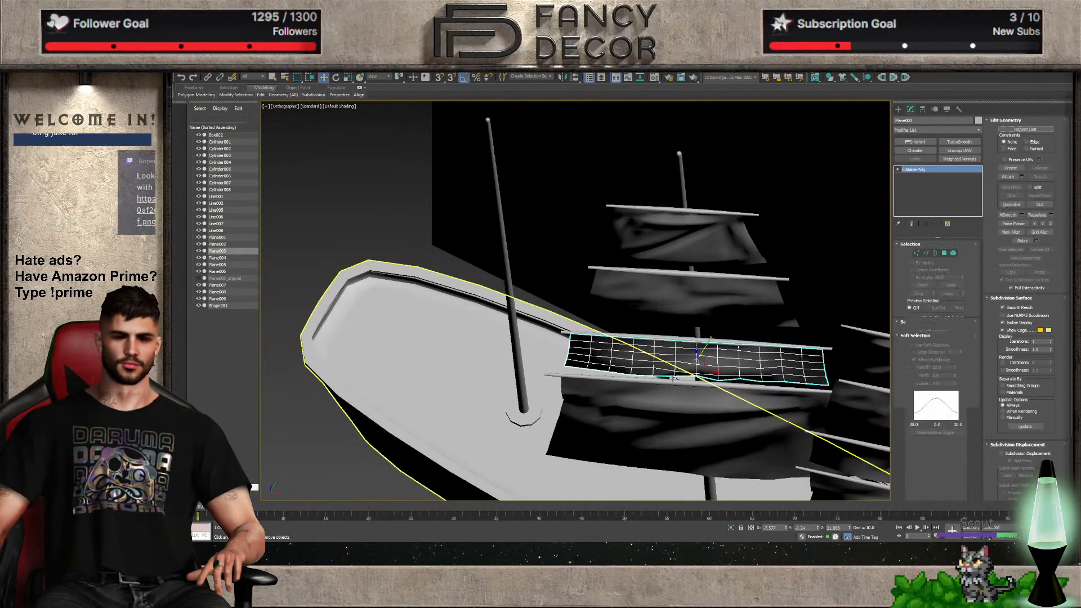
Examine the centre mast's bottom sail from below and from the front for clearance to the mast
{"action": "left_click", "coordinate": [691, 418]}
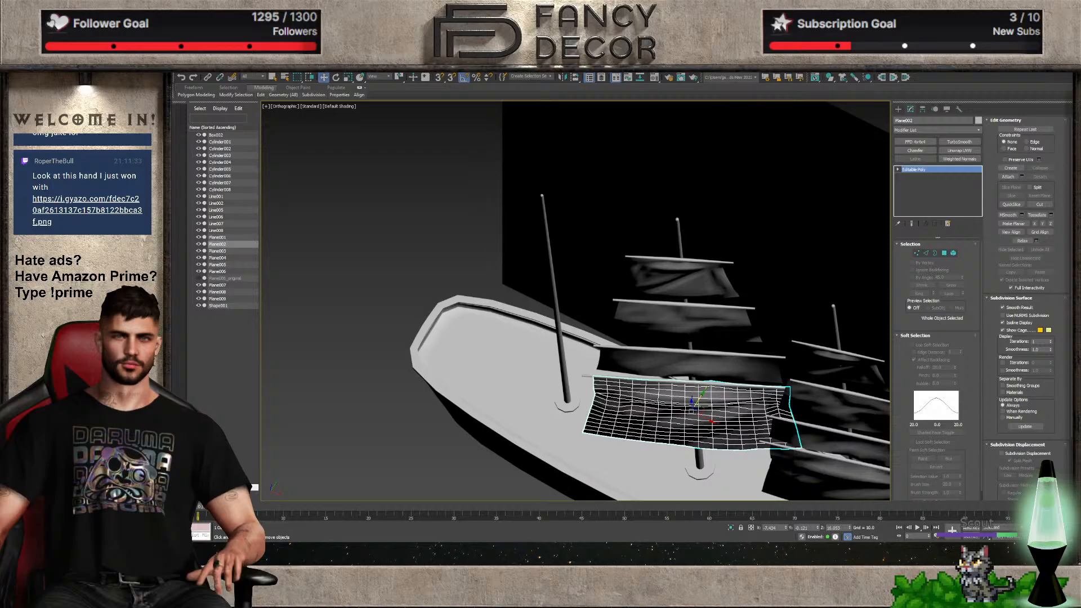
{"action": "scroll", "coordinate": [696, 434], "scroll_direction": "up", "scroll_amount": 4}
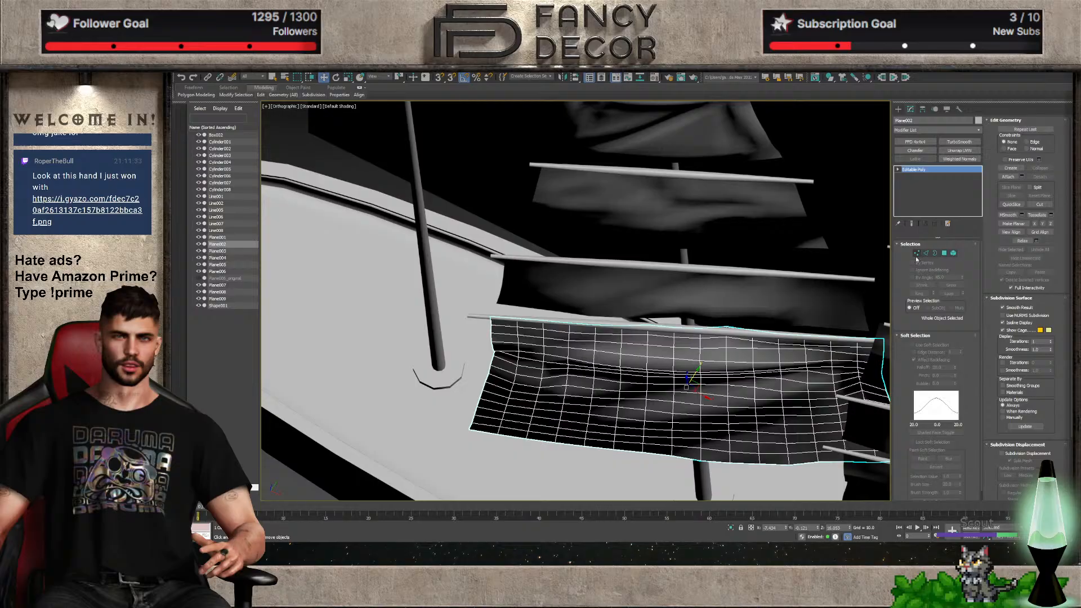
{"action": "middle_click_drag", "start_coordinate": [726, 293], "coordinate": [702, 273], "text": "alt"}
{"action": "middle_click_drag", "start_coordinate": [702, 272], "coordinate": [733, 300], "text": "alt"}
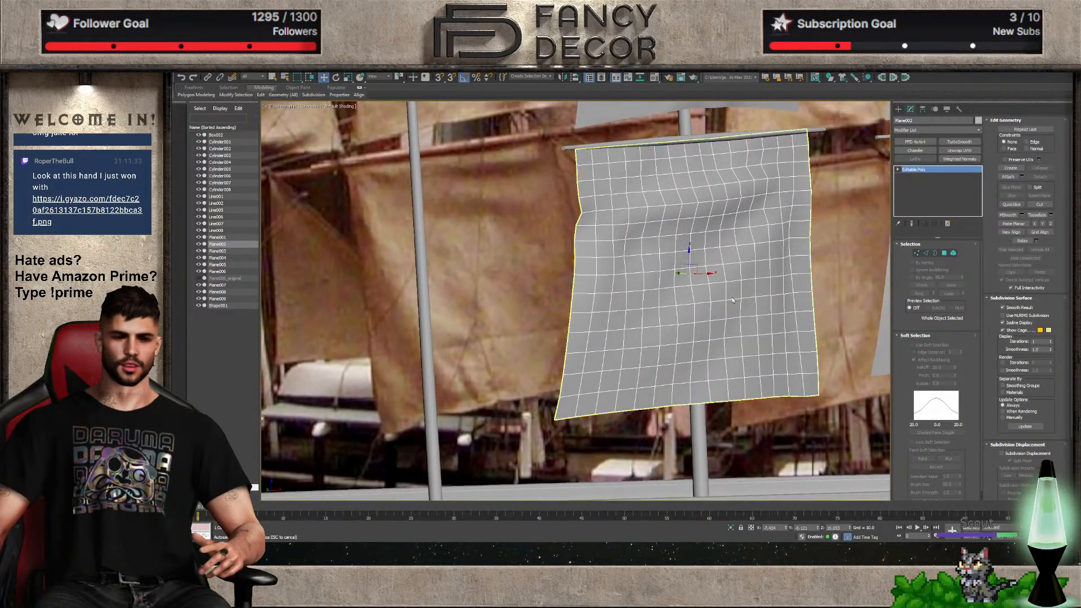
{"action": "key", "text": "ctrl+alt+z"}
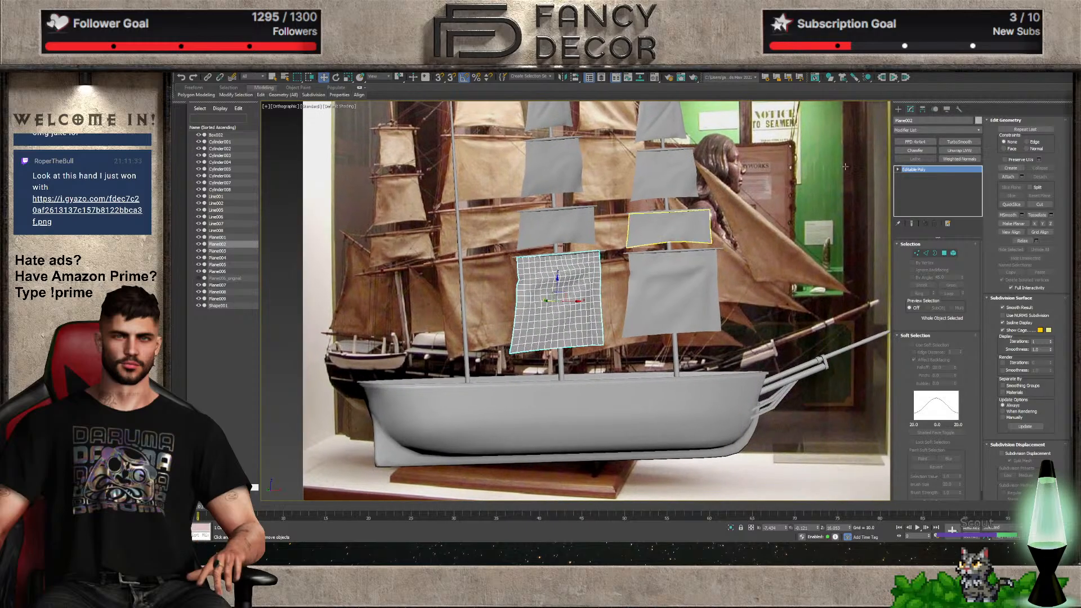
Select all four sails of the foremast together with their yards and delete them
{"action": "left_click", "coordinate": [670, 281]}
{"action": "key", "text": "z"}
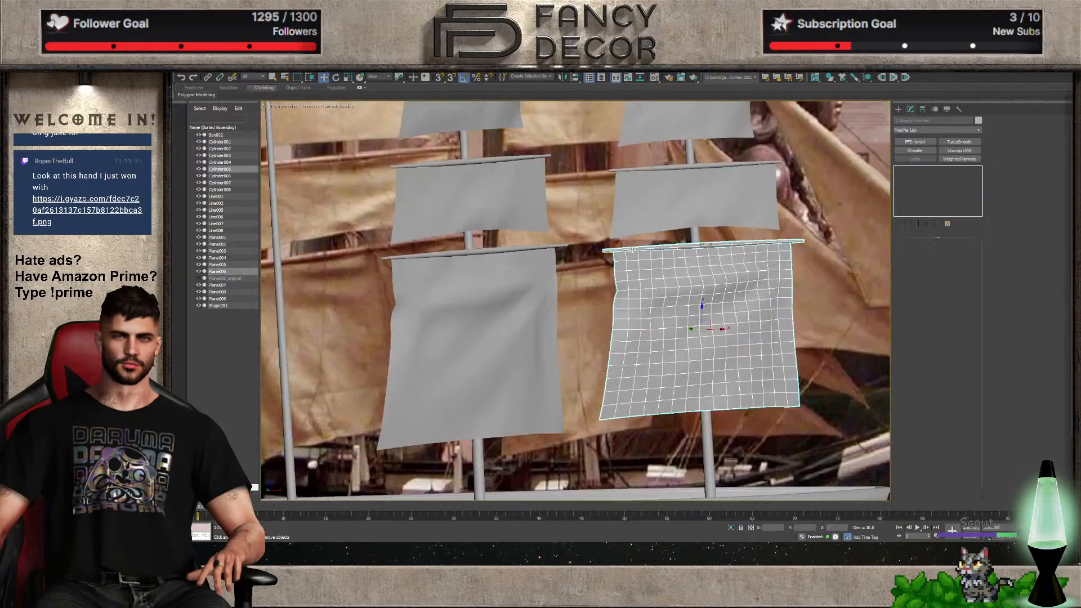
{"action": "left_click", "coordinate": [638, 211], "text": "ctrl"}
{"action": "left_click", "coordinate": [643, 168], "text": "ctrl"}
{"action": "middle_click_drag", "start_coordinate": [645, 191], "coordinate": [660, 383]}
{"action": "left_click", "coordinate": [690, 258], "text": "ctrl"}
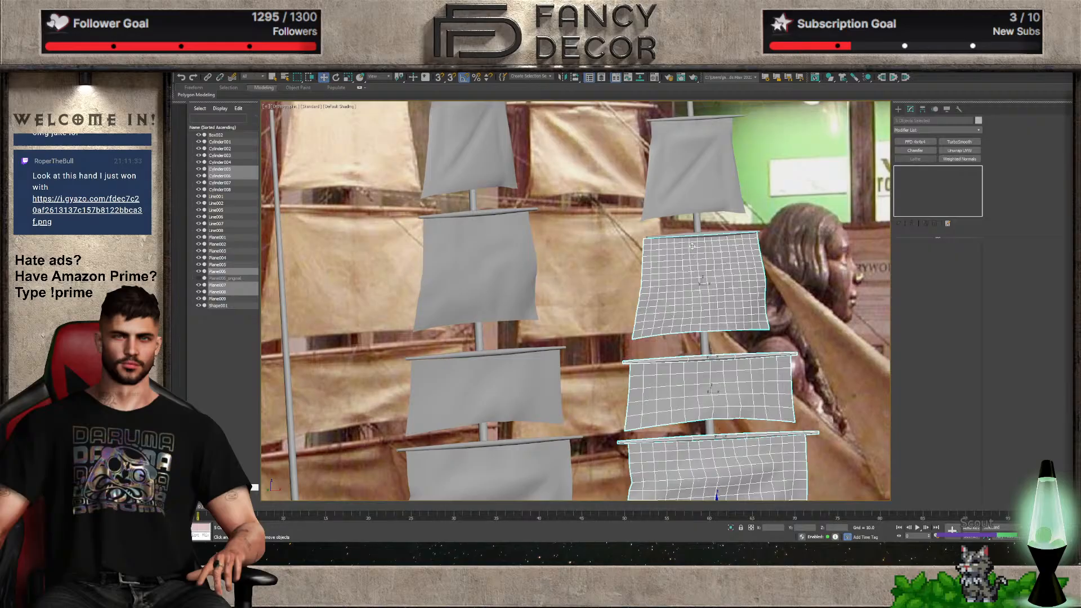
{"action": "left_click", "coordinate": [695, 232], "text": "ctrl"}
{"action": "left_click", "coordinate": [667, 124], "text": "ctrl"}
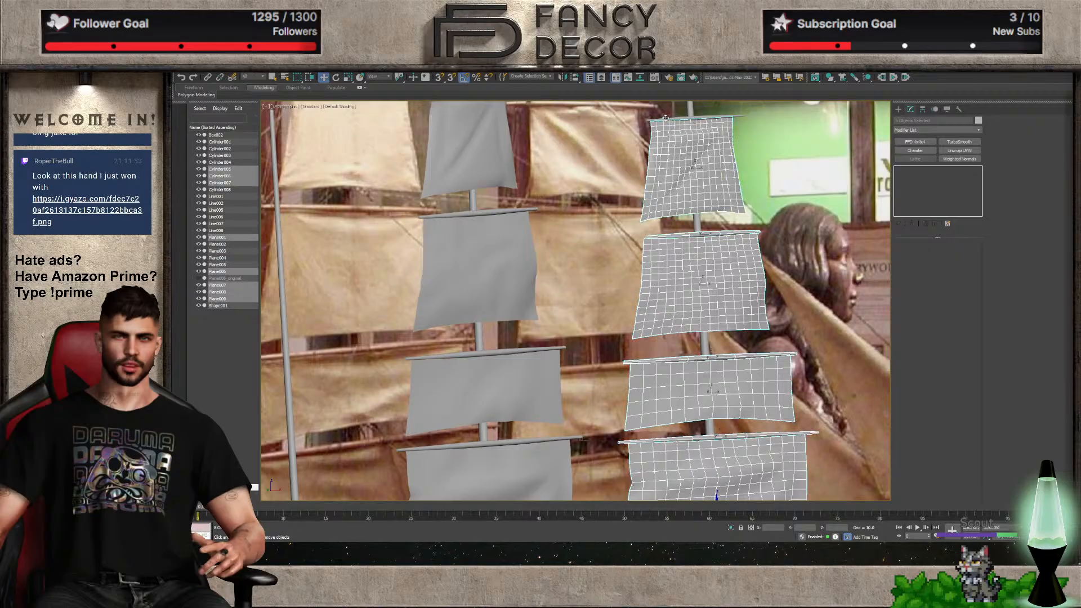
{"action": "left_click", "coordinate": [665, 119], "text": "ctrl"}
{"action": "left_click", "coordinate": [665, 119], "text": "ctrl"}
{"action": "left_click", "coordinate": [678, 119], "text": "ctrl"}
{"action": "key", "text": "f"}
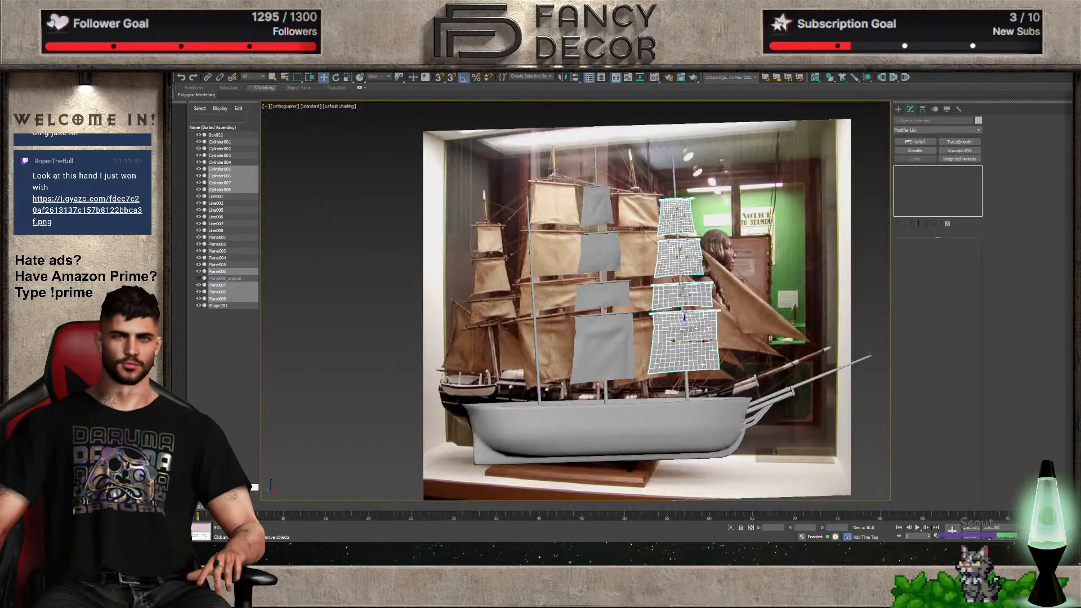
{"action": "key", "text": "Delete"}
Copy the centre mast's four sails together with their yards along X onto the foremast
{"action": "left_click", "coordinate": [604, 327]}
{"action": "scroll", "coordinate": [611, 205], "scroll_direction": "up", "scroll_amount": 6}
{"action": "middle_click_drag", "start_coordinate": [611, 206], "coordinate": [619, 317]}
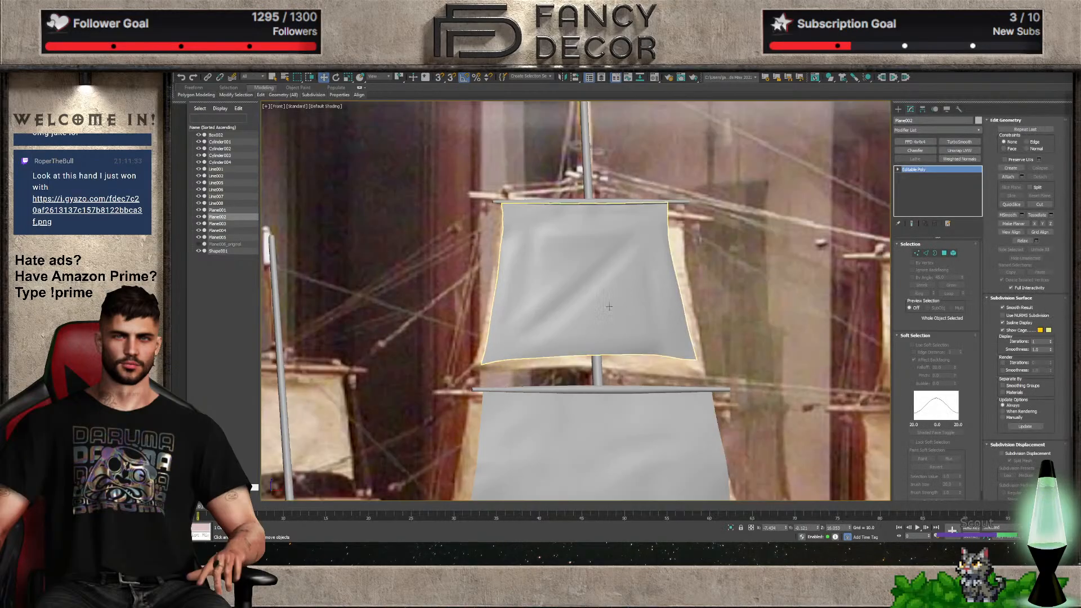
{"action": "scroll", "coordinate": [618, 317], "scroll_direction": "down", "scroll_amount": 4}
{"action": "left_click", "coordinate": [636, 352], "text": "ctrl"}
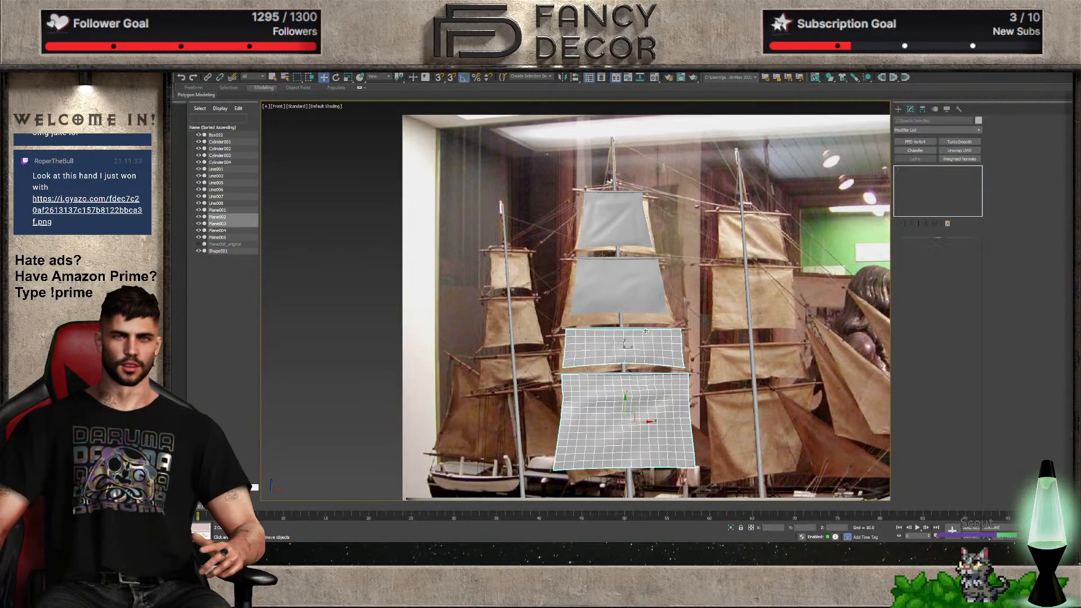
{"action": "left_click", "coordinate": [624, 328], "text": "ctrl"}
{"action": "left_click", "coordinate": [634, 282], "text": "ctrl"}
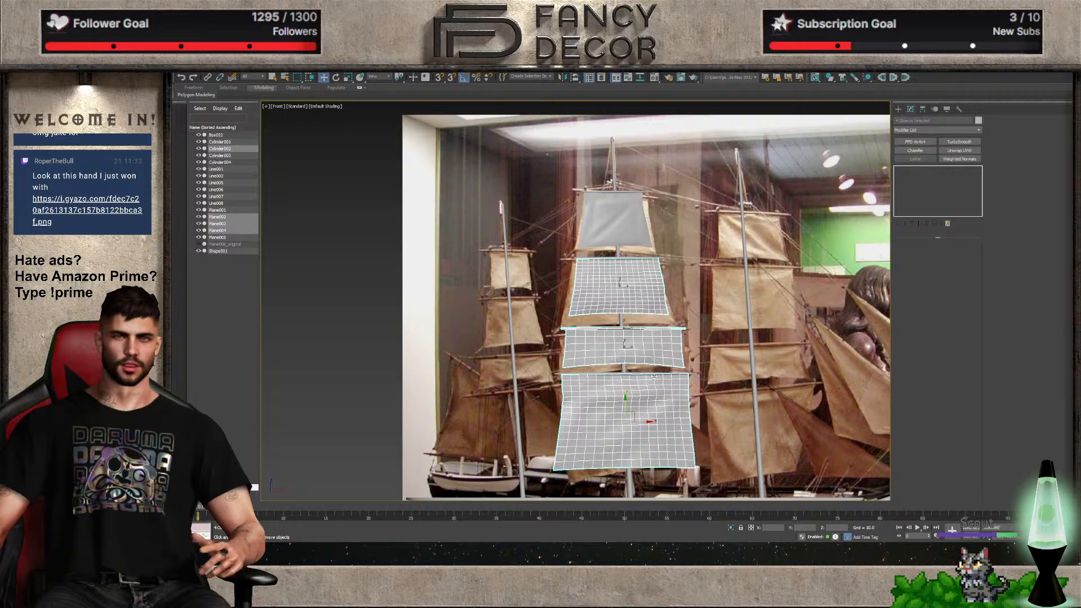
{"action": "left_click", "coordinate": [654, 374], "text": "ctrl"}
{"action": "left_click", "coordinate": [619, 259], "text": "ctrl"}
{"action": "left_click", "coordinate": [617, 233], "text": "ctrl"}
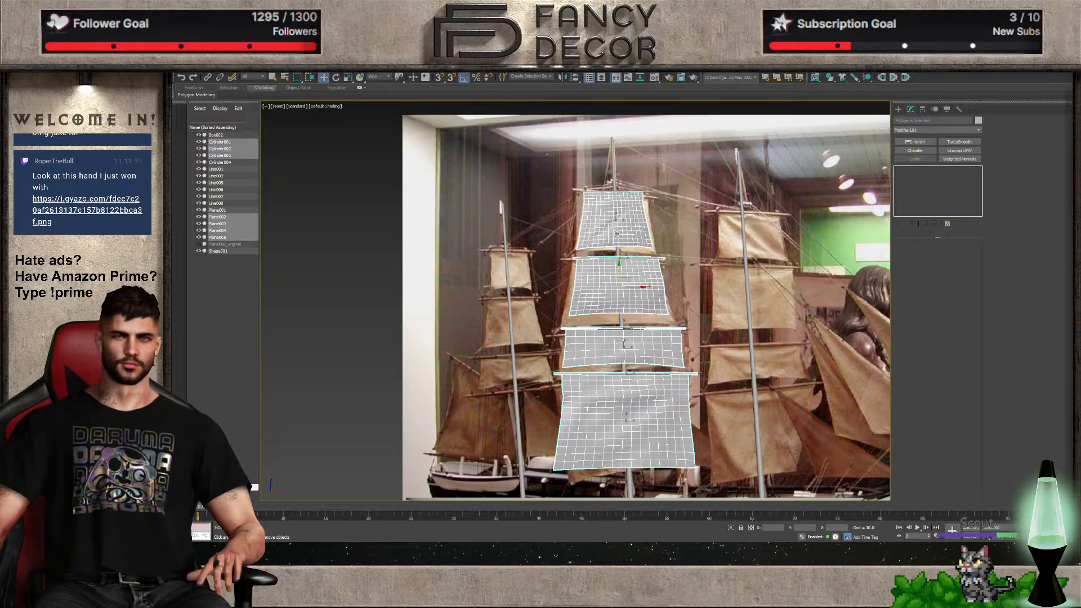
{"action": "left_click", "coordinate": [617, 191], "text": "ctrl"}
{"action": "key", "text": "t"}
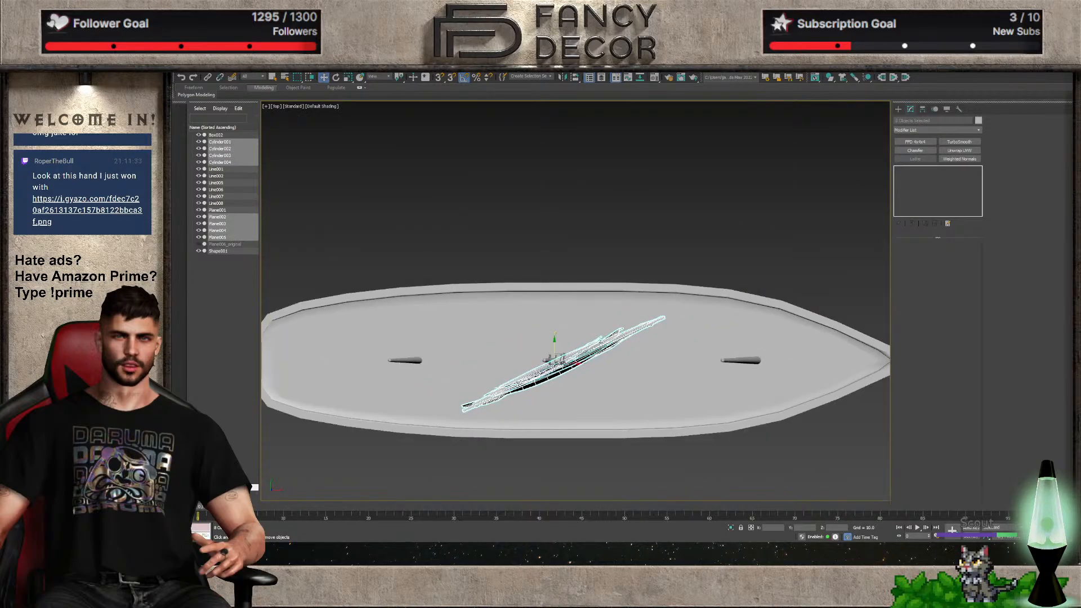
{"action": "left_click_drag", "start_coordinate": [563, 362], "coordinate": [758, 362], "text": "shift"}
{"action": "key", "text": "f"}
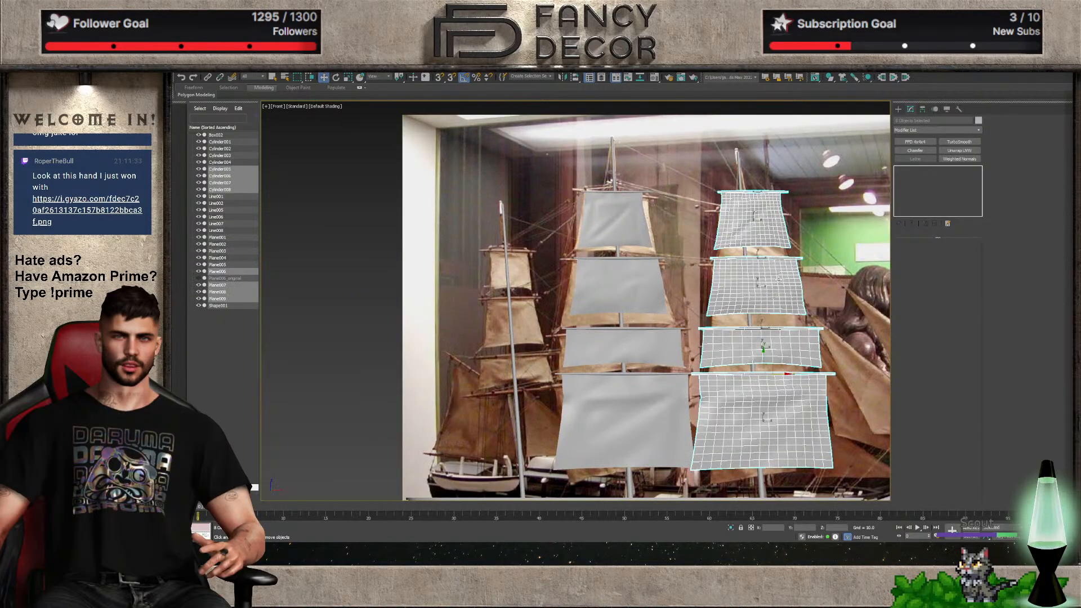
Scale the copied sails and yards down uniformly to suit the foremast's smaller sails in the reference photo
{"action": "key", "text": "r"}
{"action": "mouse_move", "coordinate": [761, 301]}
{"action": "left_mouse_down"}
{"action": "mouse_move", "coordinate": [748, 294]}
{"action": "mouse_move", "coordinate": [760, 278]}
{"action": "mouse_move", "coordinate": [760, 289]}
{"action": "left_mouse_up"}
{"action": "key", "text": "w"}
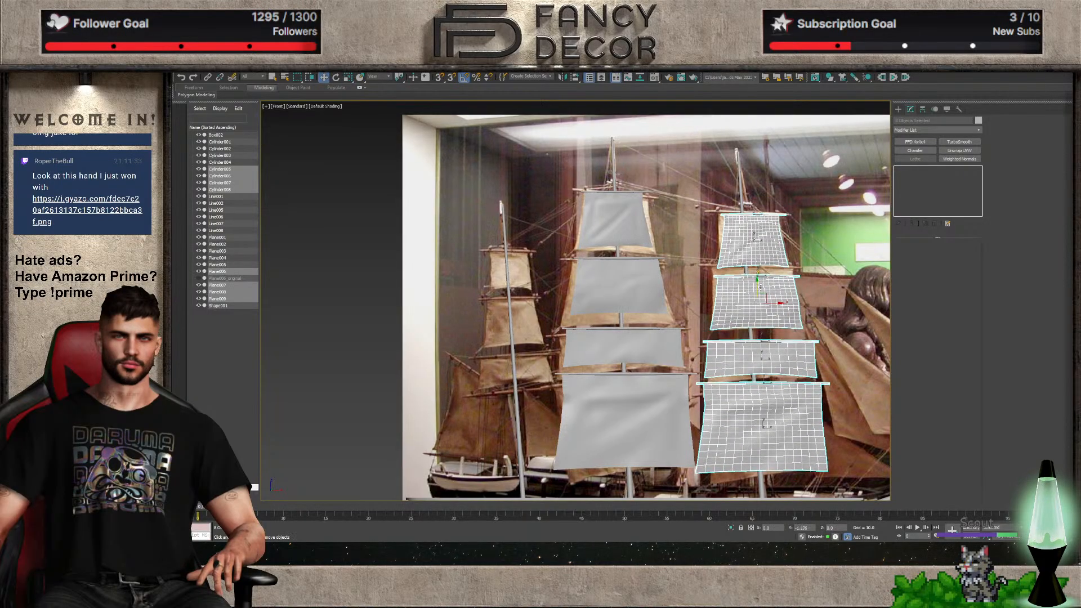
Move the copied sails and yards horizontally so that the yards sit close against the foremast
{"action": "key", "text": "t"}
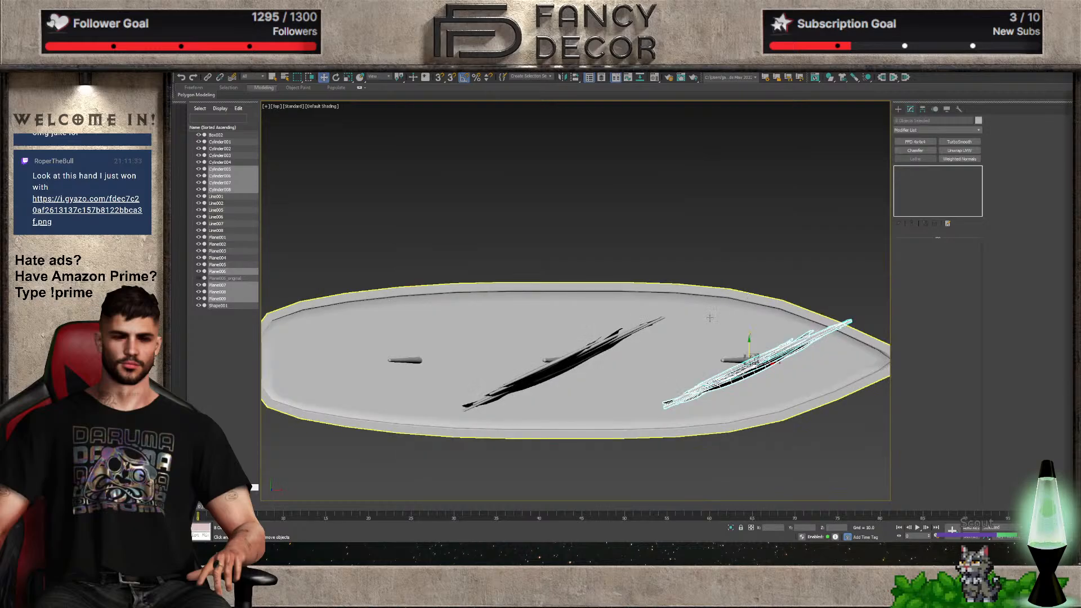
{"action": "scroll", "coordinate": [730, 360], "scroll_direction": "up", "scroll_amount": 6}
{"action": "key", "text": "e"}
{"action": "key", "text": "w"}
{"action": "left_click_drag", "start_coordinate": [805, 366], "coordinate": [774, 379]}
{"action": "middle_click_drag", "start_coordinate": [772, 392], "coordinate": [756, 339], "text": "alt"}
{"action": "middle_click_drag", "start_coordinate": [758, 384], "coordinate": [778, 435], "text": "alt"}
{"action": "scroll", "coordinate": [754, 442], "scroll_direction": "up", "scroll_amount": 3}
{"action": "left_click_drag", "start_coordinate": [792, 458], "coordinate": [793, 459]}
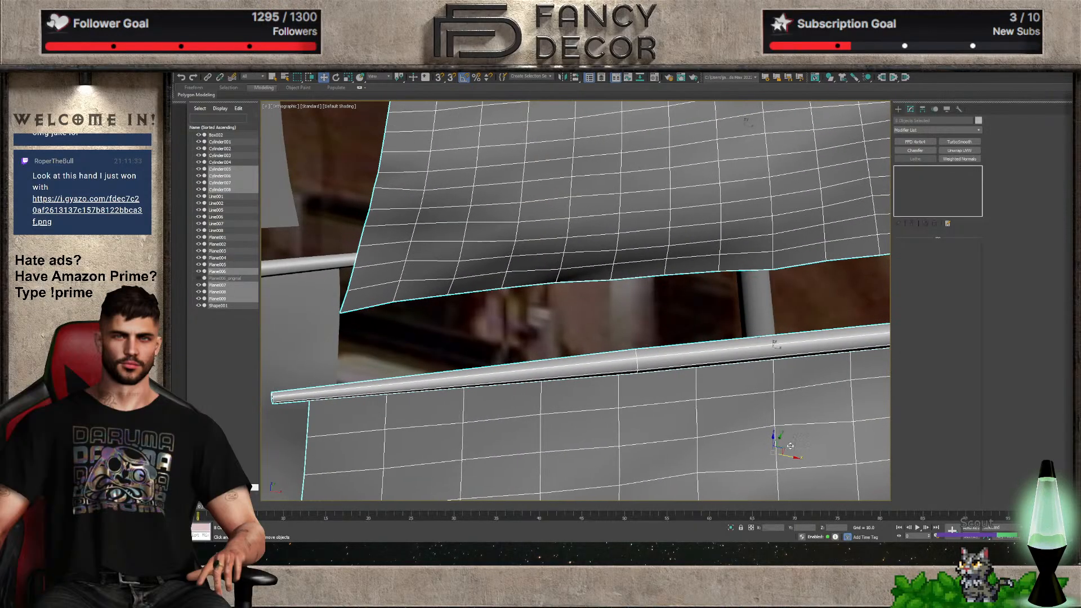
{"action": "middle_click_drag", "start_coordinate": [792, 457], "coordinate": [783, 456], "text": "alt"}
{"action": "left_click_drag", "start_coordinate": [780, 440], "coordinate": [785, 460]}
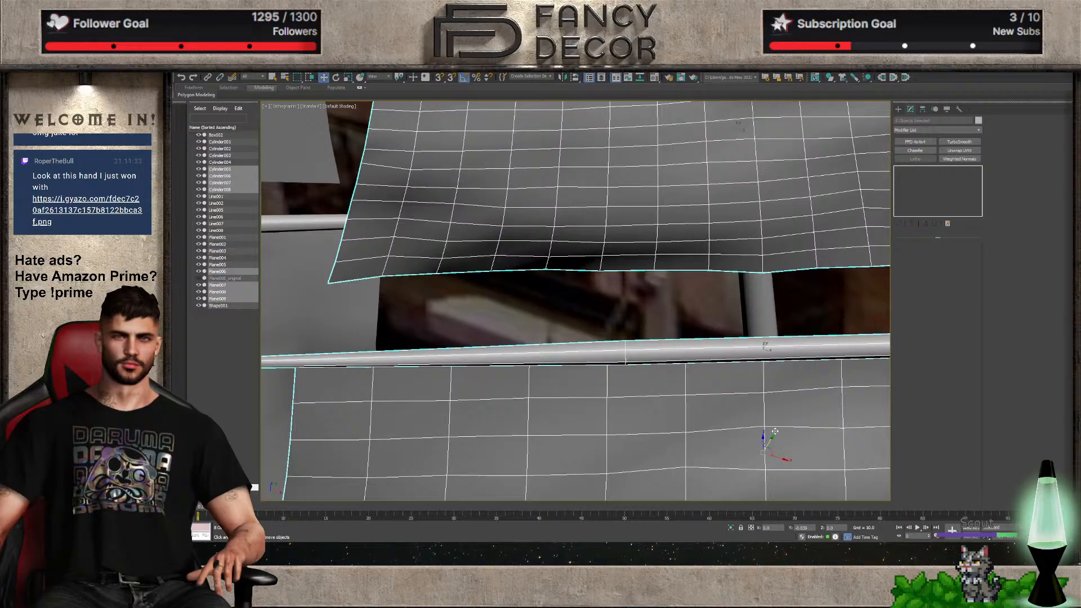
{"action": "scroll", "coordinate": [777, 429], "scroll_direction": "down", "scroll_amount": 5}
{"action": "scroll", "coordinate": [675, 486], "scroll_direction": "down", "scroll_amount": 3}
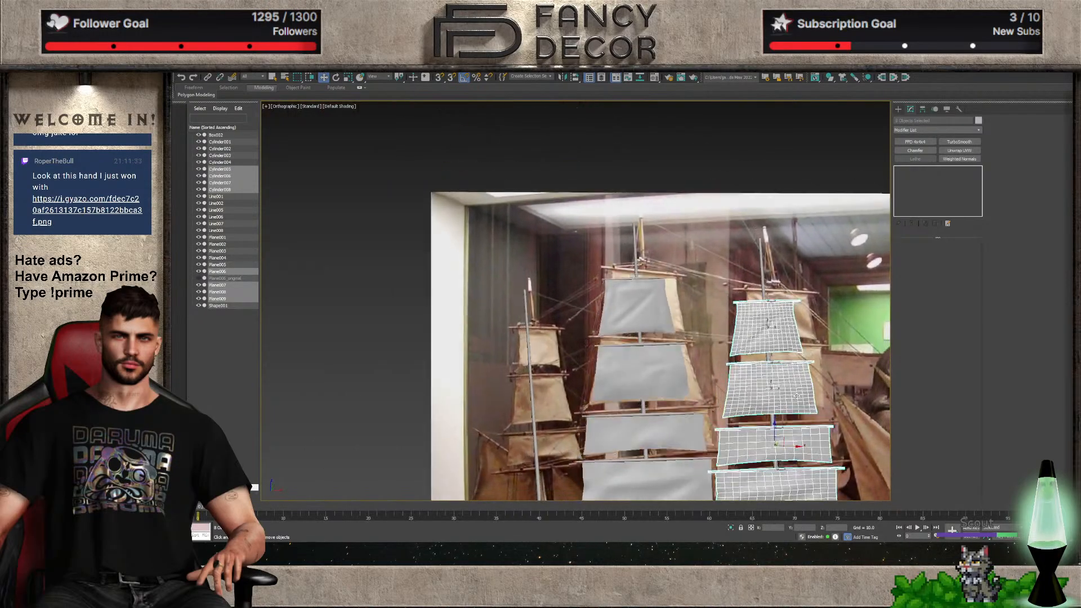
{"action": "key", "text": "f"}
{"action": "scroll", "coordinate": [675, 486], "scroll_direction": "down", "scroll_amount": 3}
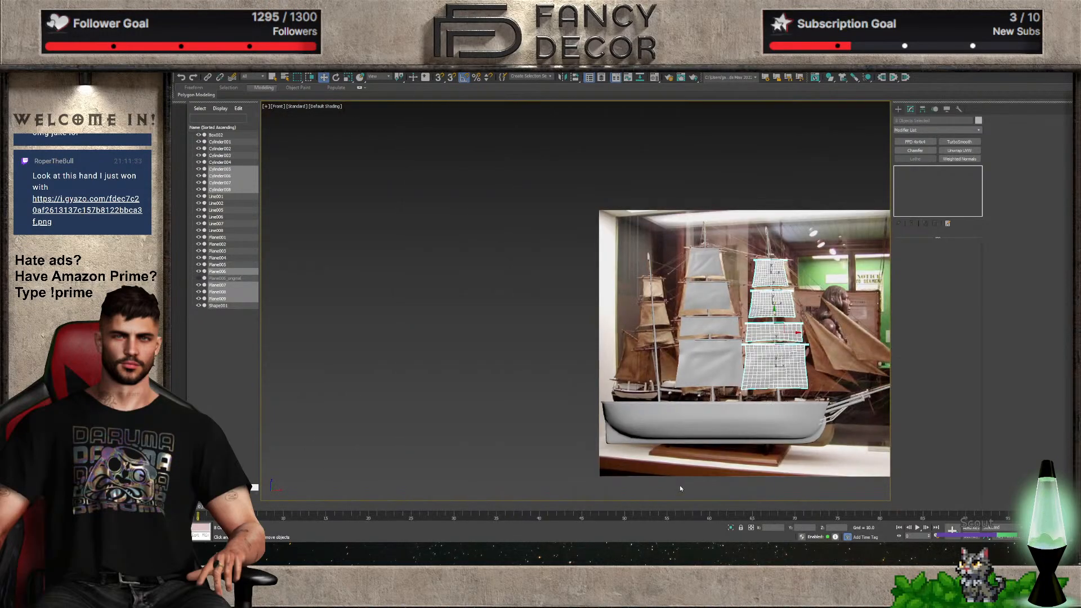
Select the foremast's bottom sail and activate the brush-based deform mode on it
{"action": "left_click", "coordinate": [785, 361]}
{"action": "scroll", "coordinate": [785, 361], "scroll_direction": "up", "scroll_amount": 3}
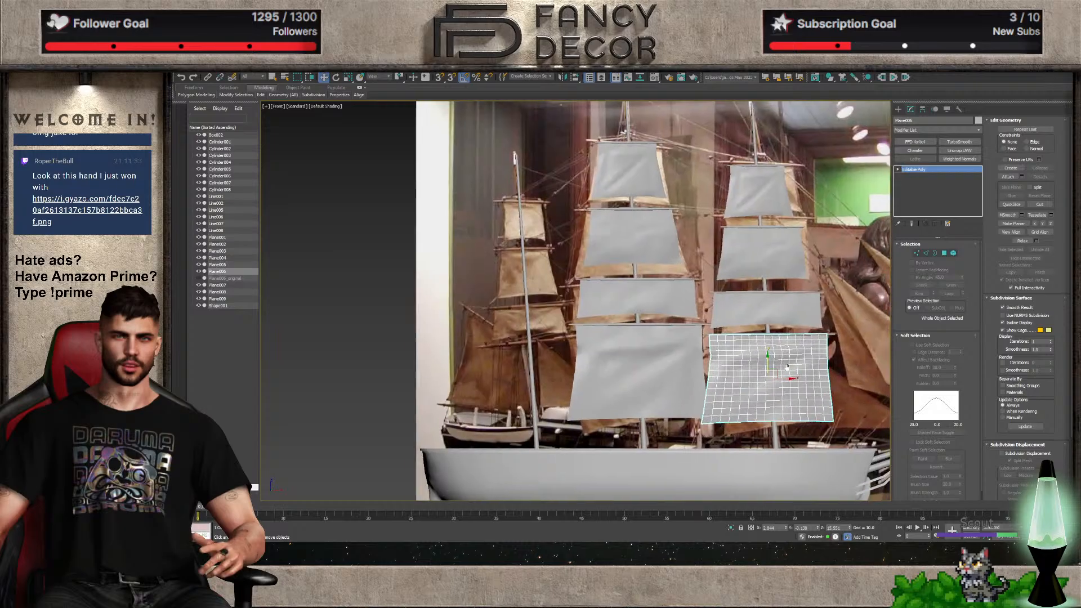
{"action": "scroll", "coordinate": [787, 367], "scroll_direction": "up", "scroll_amount": 5}
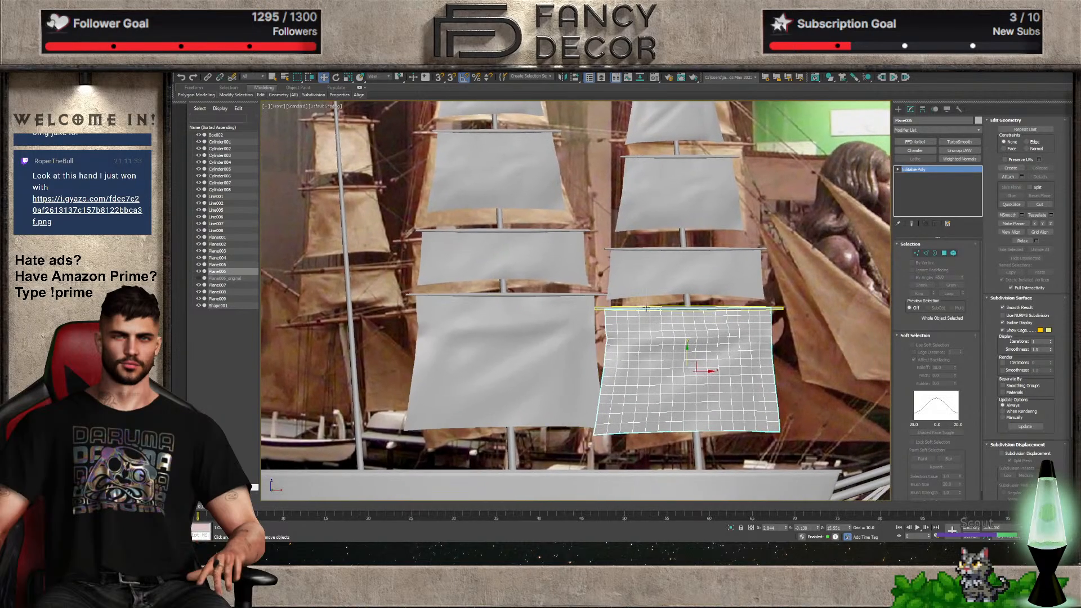
{"action": "scroll", "coordinate": [646, 308], "scroll_direction": "up", "scroll_amount": 5}
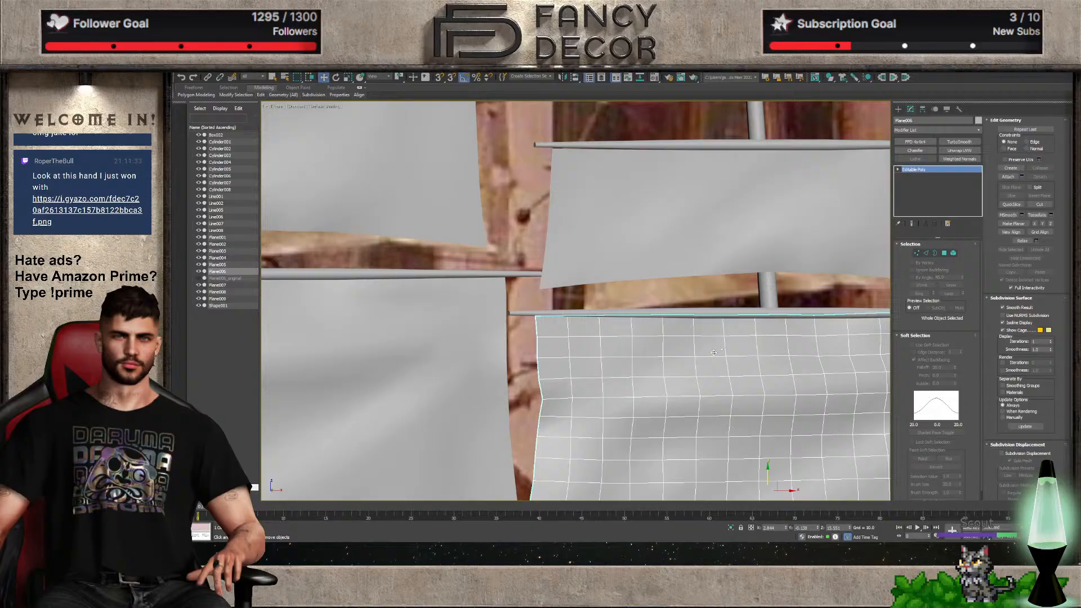
{"action": "middle_click_drag", "start_coordinate": [714, 352], "coordinate": [627, 286]}
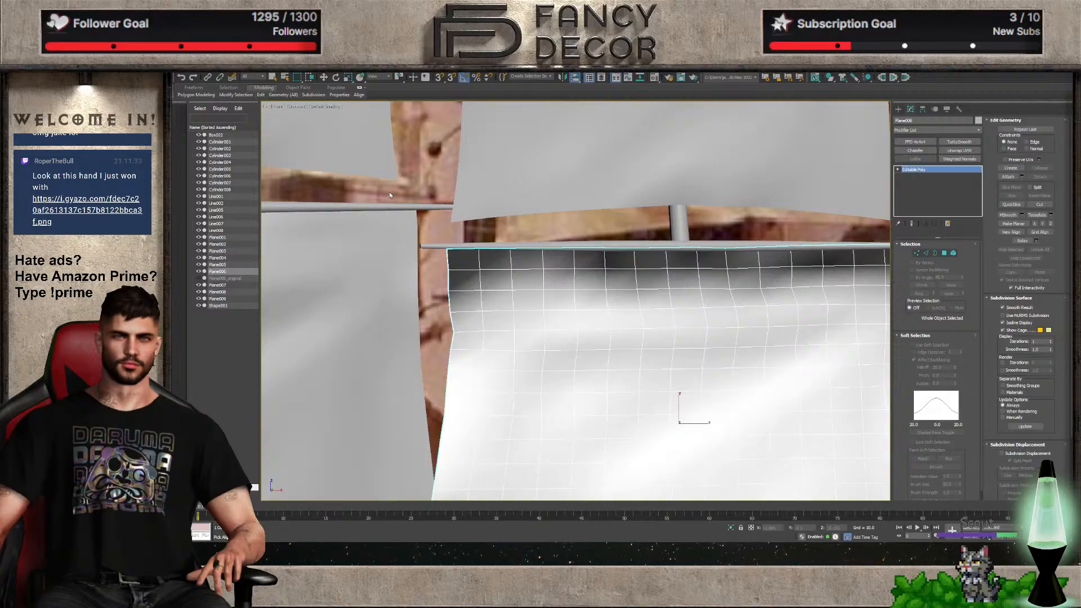
{"action": "key", "text": "alt+s"}
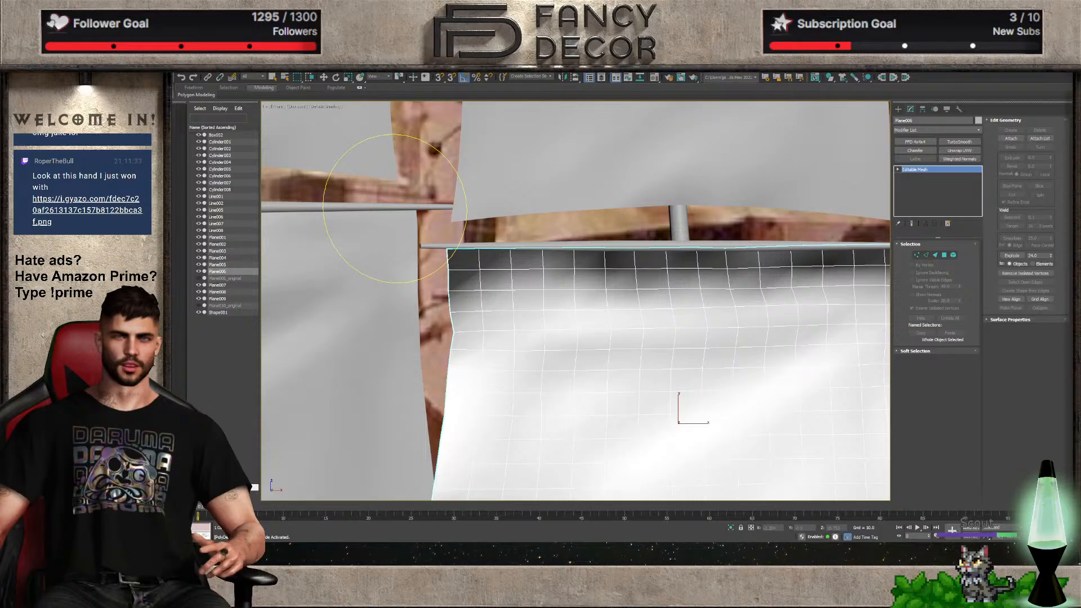
Paint the deform mask on the foremast's bottom sail with dark borders and a white centre, and soften the transition between them
{"action": "scroll", "coordinate": [353, 186], "scroll_direction": "down", "scroll_amount": 5}
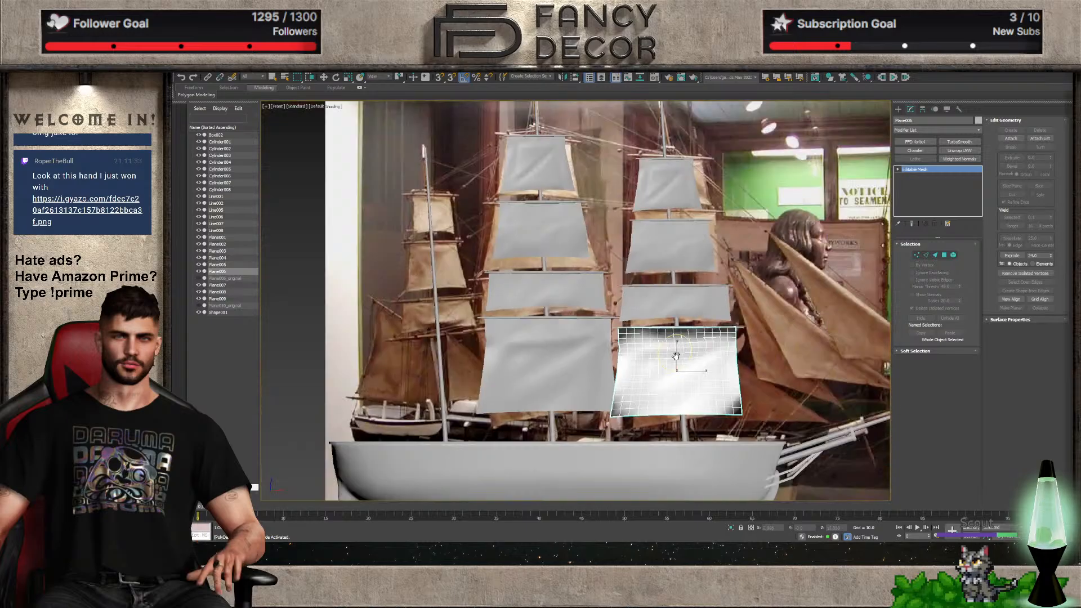
{"action": "scroll", "coordinate": [682, 371], "scroll_direction": "up", "scroll_amount": 4}
{"action": "scroll", "coordinate": [682, 371], "scroll_direction": "up", "scroll_amount": 3}
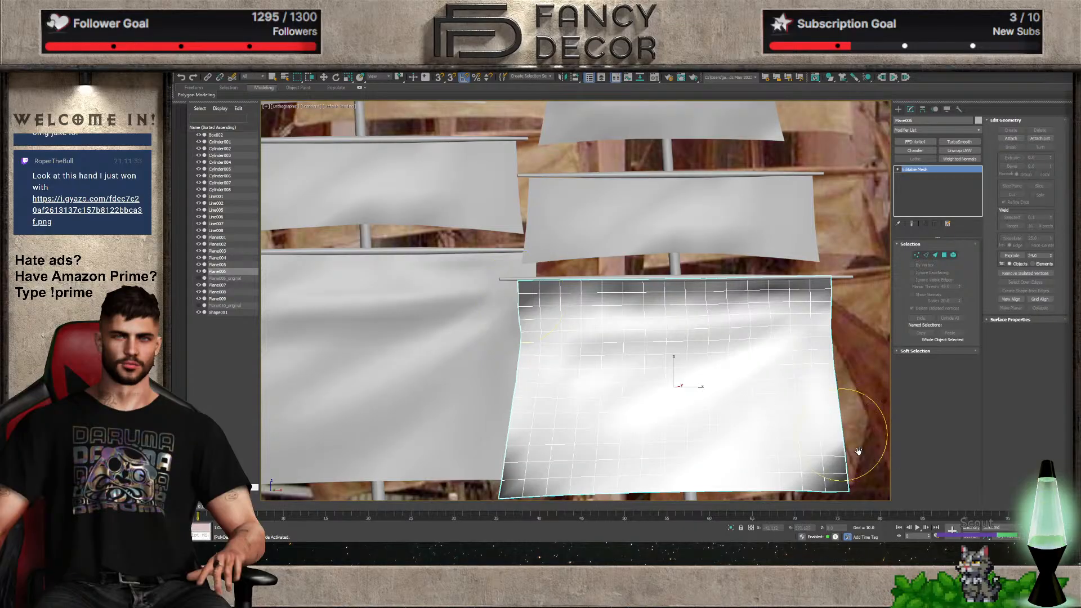
{"action": "mouse_move", "coordinate": [608, 390]}
{"action": "left_mouse_down"}
{"action": "mouse_move", "coordinate": [563, 304]}
{"action": "mouse_move", "coordinate": [788, 310]}
{"action": "mouse_move", "coordinate": [810, 461]}
{"action": "mouse_move", "coordinate": [511, 461]}
{"action": "mouse_move", "coordinate": [658, 372]}
{"action": "mouse_move", "coordinate": [649, 381]}
{"action": "left_mouse_up"}
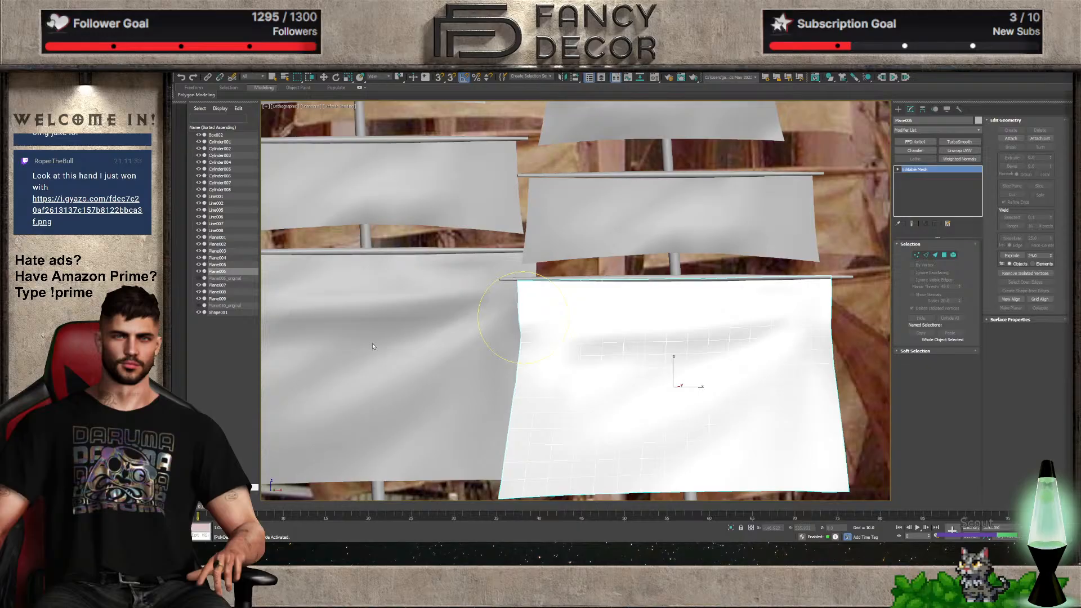
{"action": "mouse_move", "coordinate": [515, 287]}
{"action": "left_mouse_down"}
{"action": "mouse_move", "coordinate": [700, 281]}
{"action": "mouse_move", "coordinate": [601, 274]}
{"action": "left_mouse_up"}
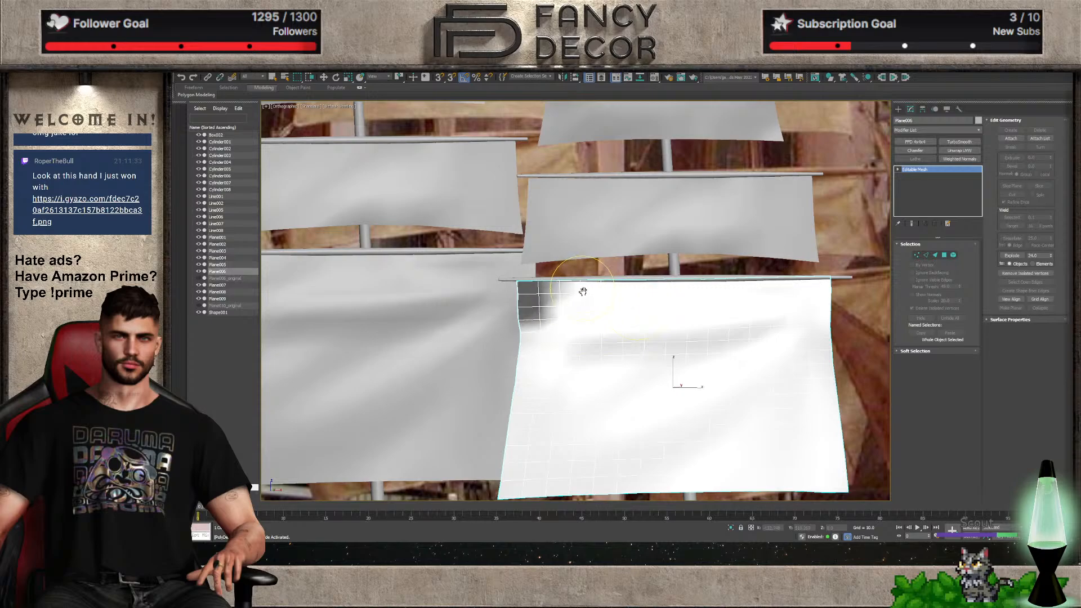
{"action": "left_click_drag", "start_coordinate": [560, 284], "coordinate": [836, 290]}
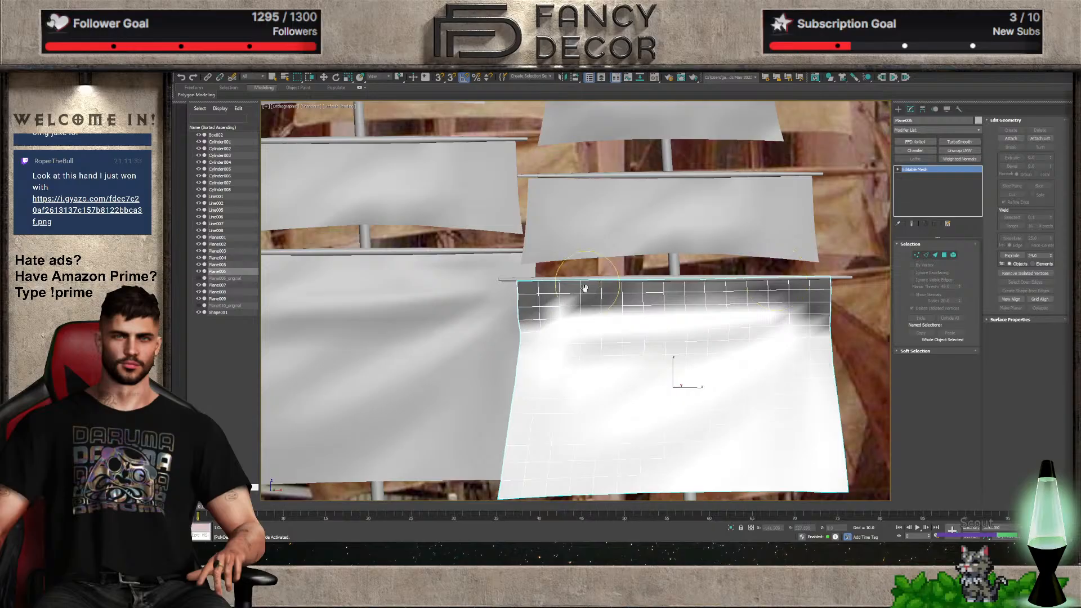
{"action": "scroll", "coordinate": [714, 342], "scroll_direction": "down", "scroll_amount": 5}
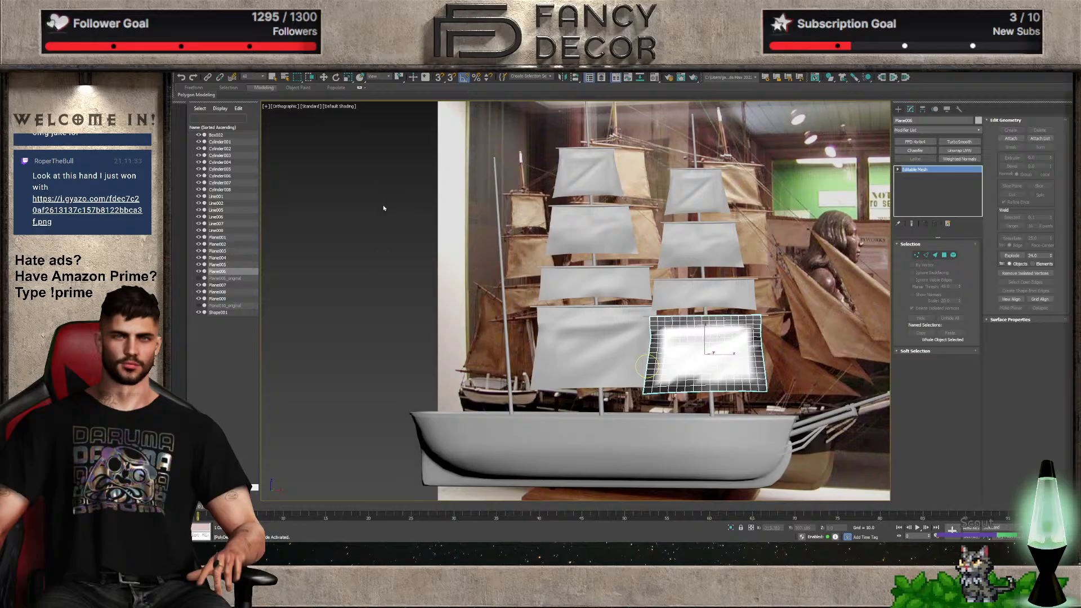
{"action": "scroll", "coordinate": [697, 355], "scroll_direction": "up", "scroll_amount": 5}
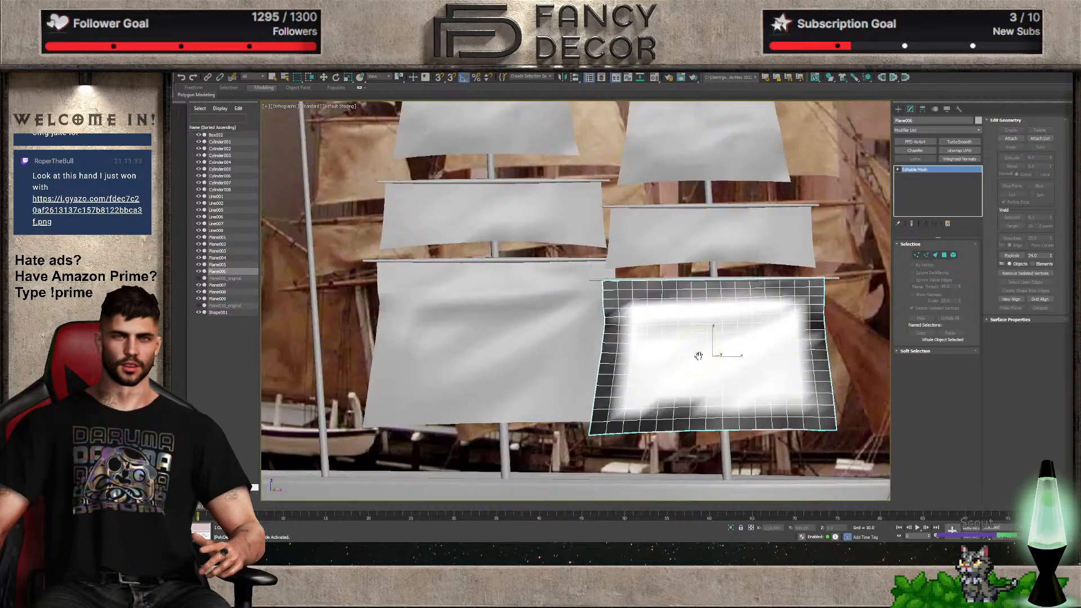
{"action": "mouse_move", "coordinate": [648, 363]}
{"action": "left_mouse_down"}
{"action": "mouse_move", "coordinate": [628, 346]}
{"action": "mouse_move", "coordinate": [636, 391]}
{"action": "mouse_move", "coordinate": [774, 394]}
{"action": "mouse_move", "coordinate": [805, 377]}
{"action": "mouse_move", "coordinate": [732, 320]}
{"action": "mouse_move", "coordinate": [614, 307]}
{"action": "mouse_move", "coordinate": [810, 315]}
{"action": "mouse_move", "coordinate": [755, 329]}
{"action": "left_mouse_up"}
{"action": "mouse_move", "coordinate": [651, 317]}
{"action": "left_mouse_down"}
{"action": "mouse_move", "coordinate": [607, 346]}
{"action": "mouse_move", "coordinate": [755, 375]}
{"action": "left_mouse_up"}
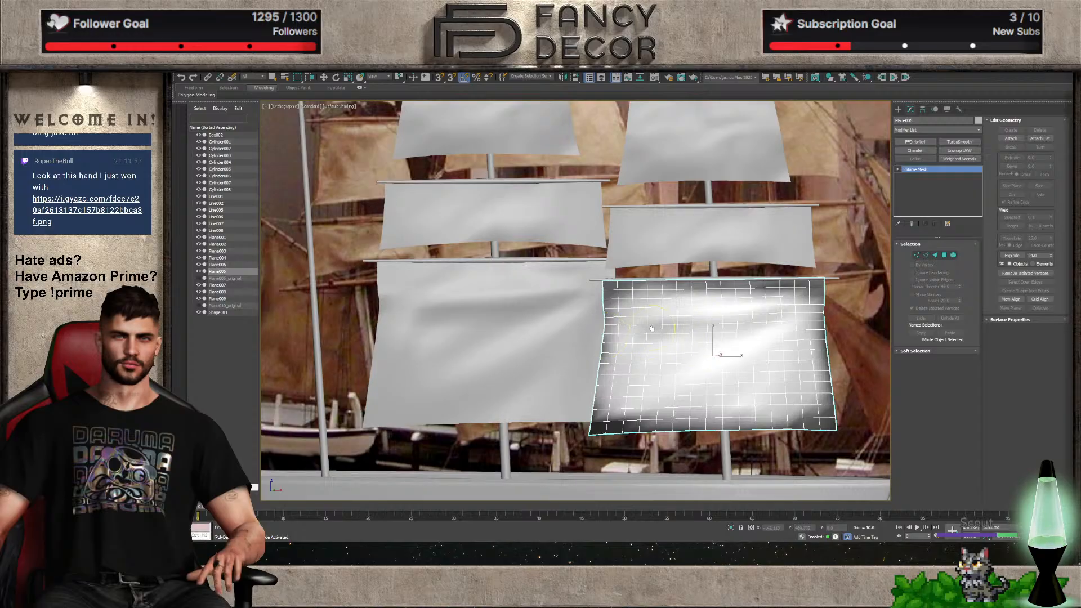
Try to reshape the folds across the middle of the foremast's bottom sail with deform brush strokes
{"action": "left_click_drag", "start_coordinate": [651, 328], "coordinate": [779, 327]}
{"action": "left_click_drag", "start_coordinate": [687, 336], "coordinate": [791, 332]}
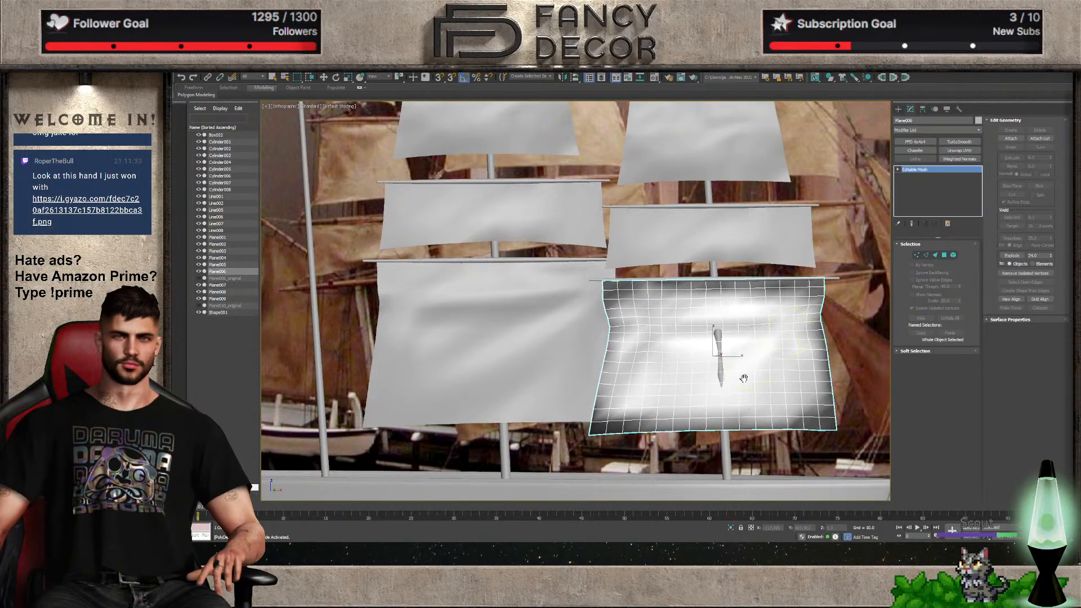
{"action": "mouse_move", "coordinate": [743, 378]}
{"action": "left_mouse_down"}
{"action": "mouse_move", "coordinate": [766, 360]}
{"action": "mouse_move", "coordinate": [709, 335]}
{"action": "left_mouse_up"}
{"action": "left_click_drag", "start_coordinate": [780, 400], "coordinate": [811, 404]}
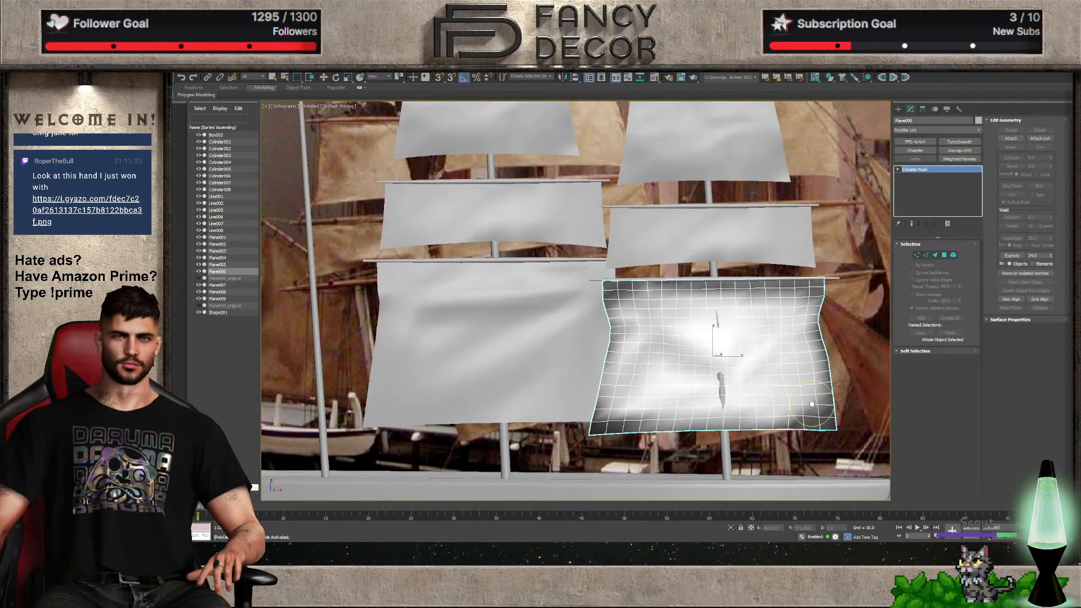
{"action": "mouse_move", "coordinate": [683, 349]}
{"action": "left_mouse_down"}
{"action": "mouse_move", "coordinate": [653, 332]}
{"action": "mouse_move", "coordinate": [719, 392]}
{"action": "mouse_move", "coordinate": [704, 385]}
{"action": "left_mouse_up"}
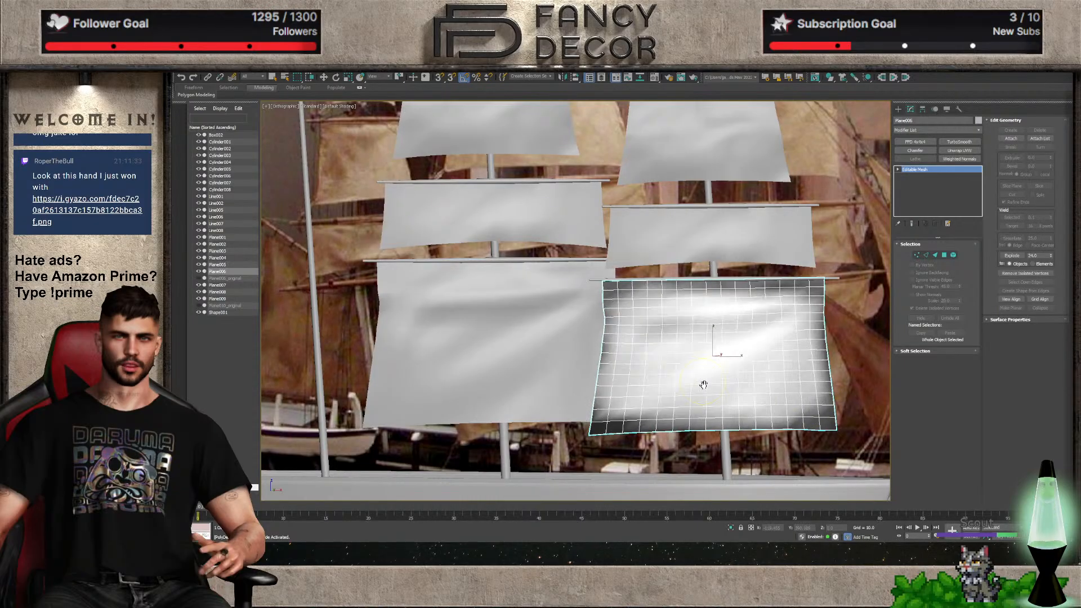
Try deform brush strokes on the foremast's bottom sail and undo them one after another
{"action": "left_click", "coordinate": [779, 392]}
{"action": "key", "text": "ctrl+z"}
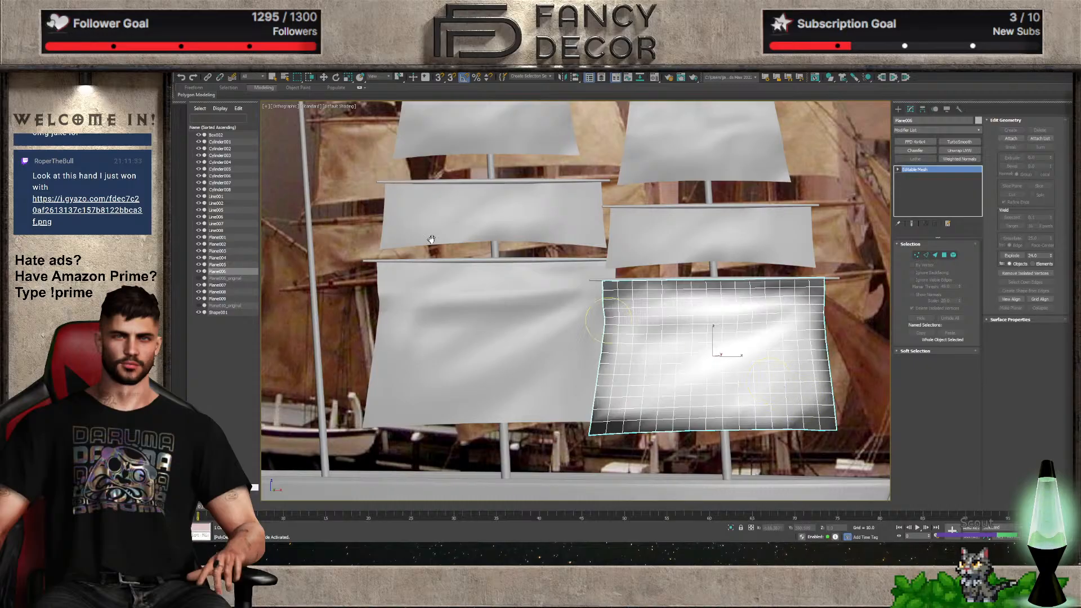
{"action": "key", "text": "ctrl+z"}
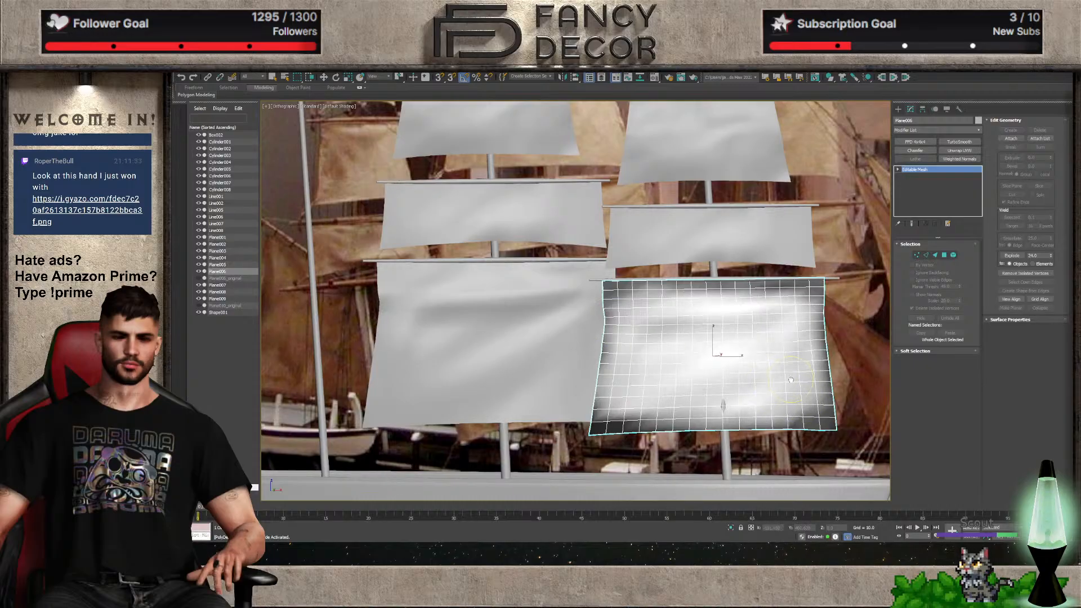
{"action": "key", "text": "ctrl+z"}
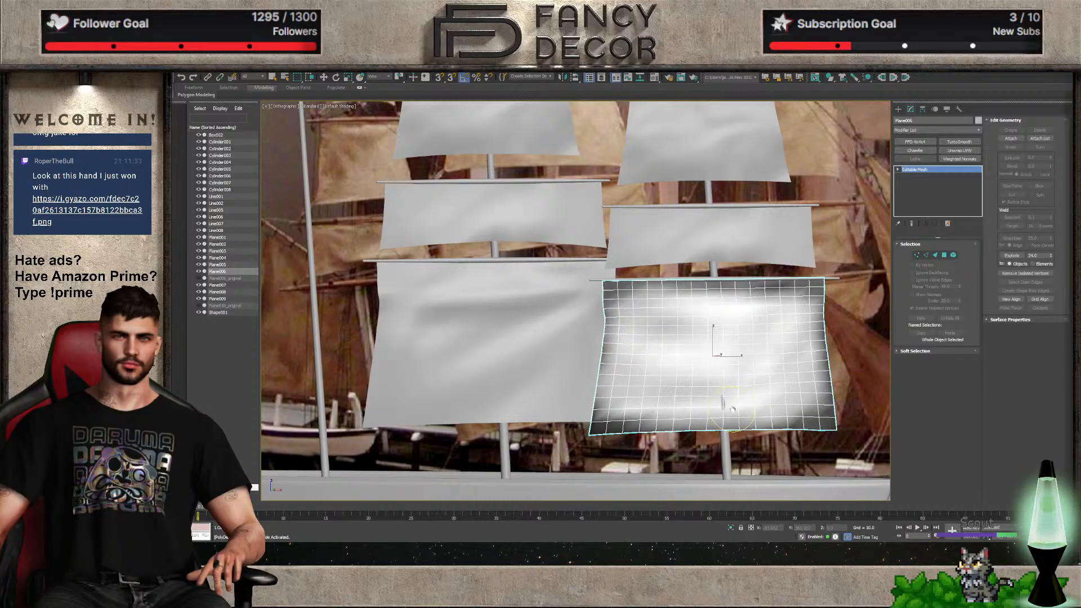
{"action": "key", "text": "ctrl+z"}
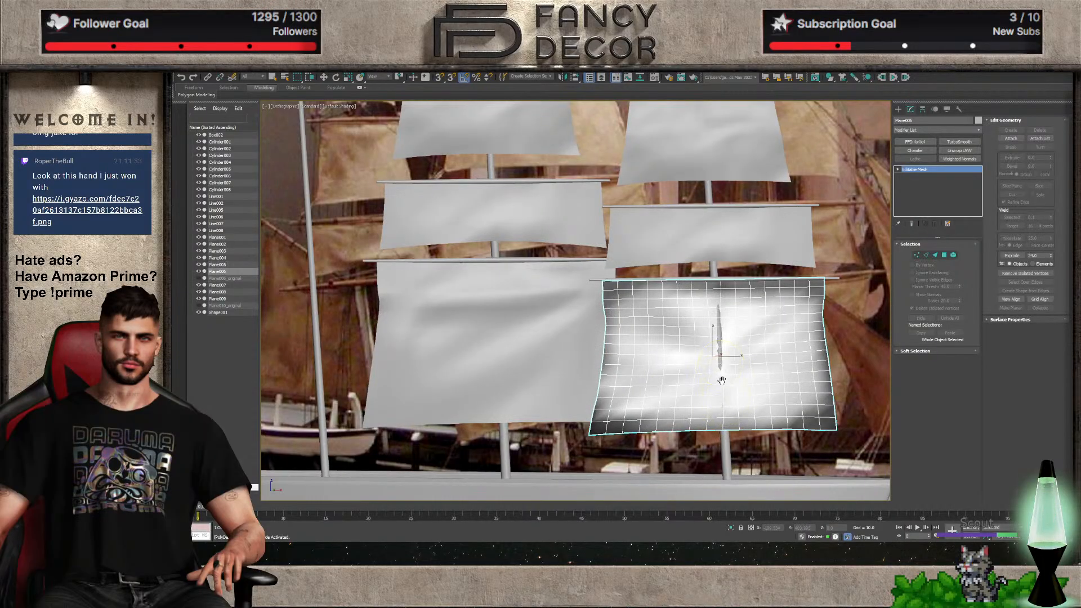
{"action": "key", "text": "ctrl+z"}
{"action": "key", "text": "ctrl+z"}
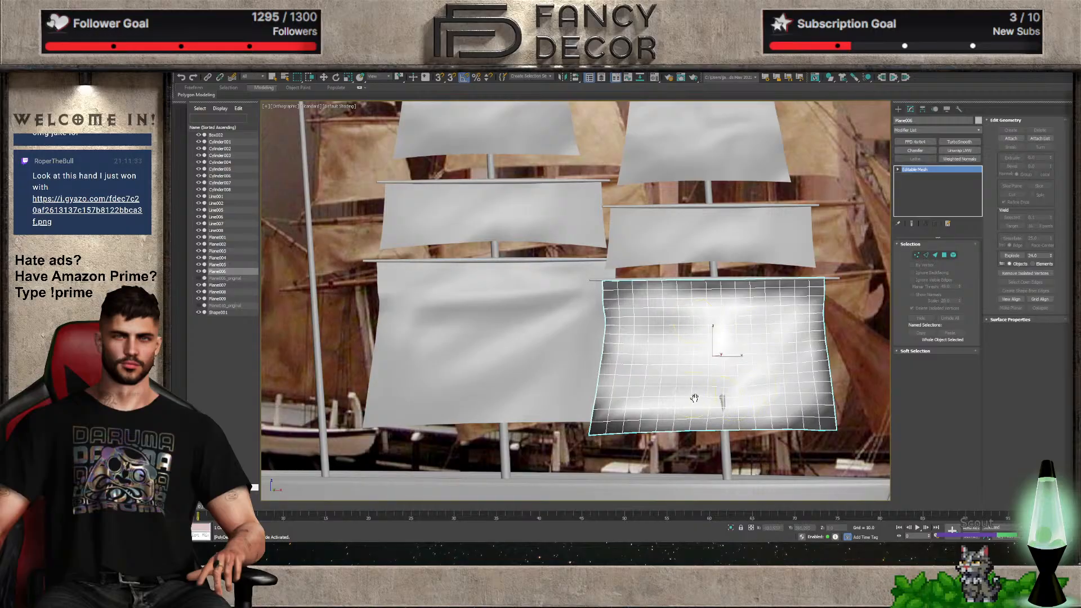
{"action": "scroll", "coordinate": [706, 391], "scroll_direction": "down", "scroll_amount": 3}
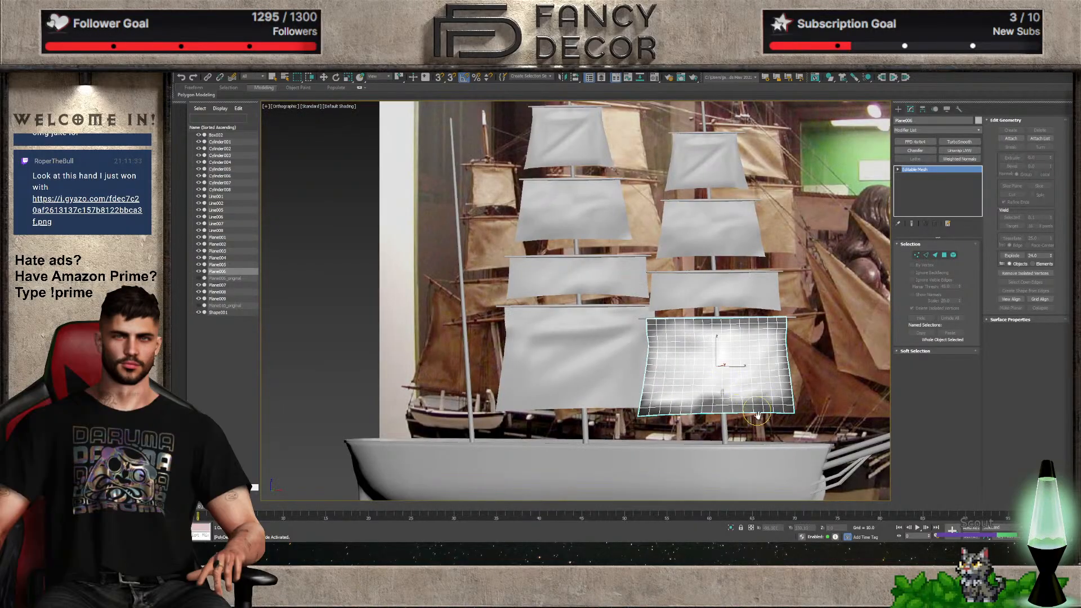
{"action": "key", "text": "ctrl+z"}
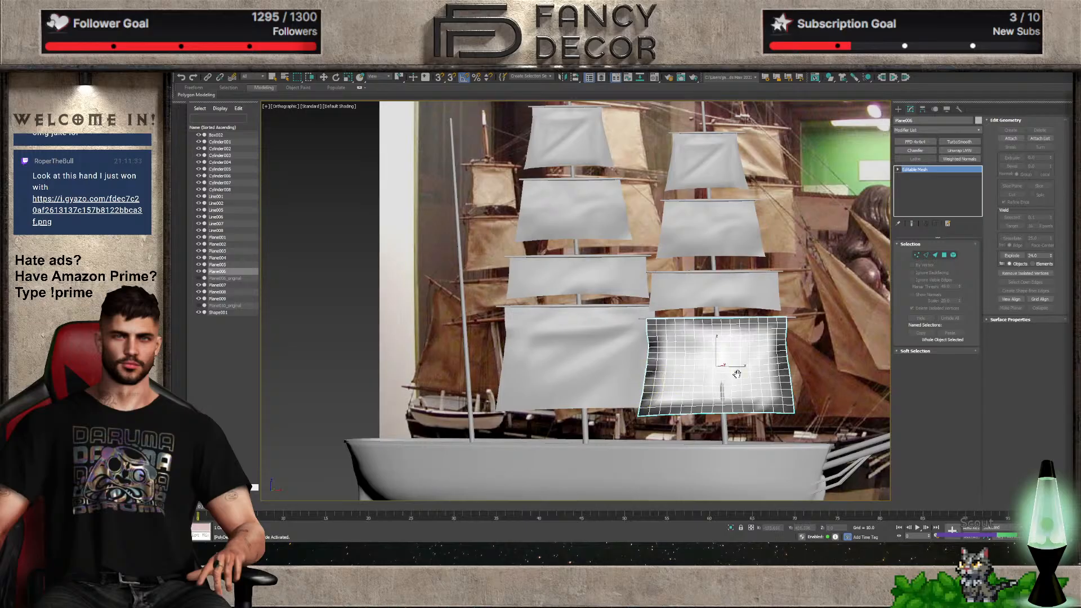
Reshape the centre of the foremast's bottom sail around the mast with a horizontal deform brush stroke
{"action": "scroll", "coordinate": [736, 373], "scroll_direction": "up", "scroll_amount": 5}
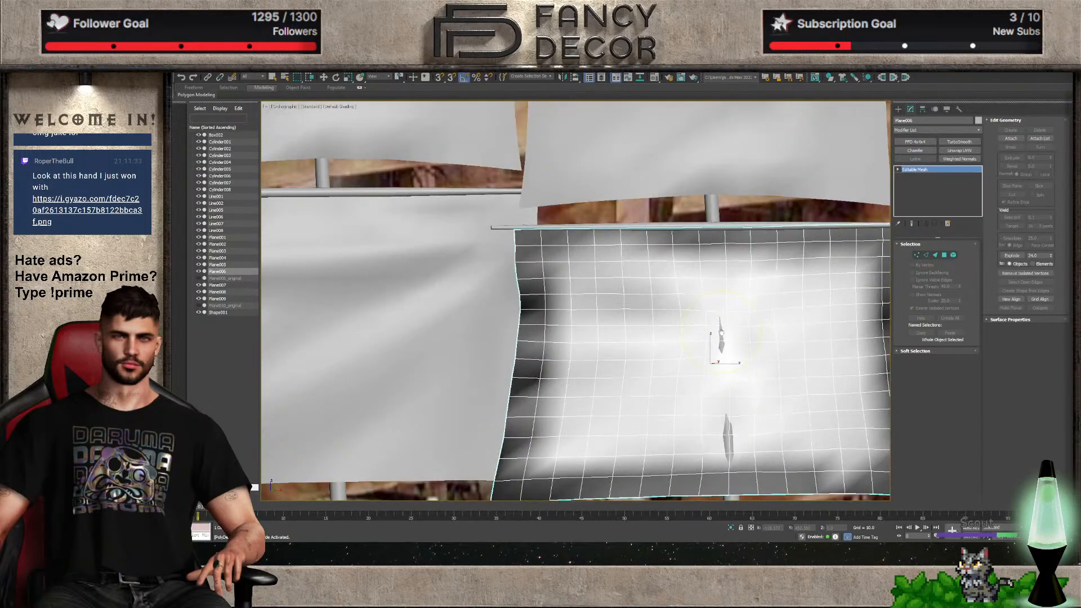
{"action": "mouse_move", "coordinate": [721, 332]}
{"action": "left_mouse_down"}
{"action": "mouse_move", "coordinate": [749, 372]}
{"action": "mouse_move", "coordinate": [827, 309]}
{"action": "mouse_move", "coordinate": [839, 315]}
{"action": "mouse_move", "coordinate": [810, 332]}
{"action": "left_mouse_up"}
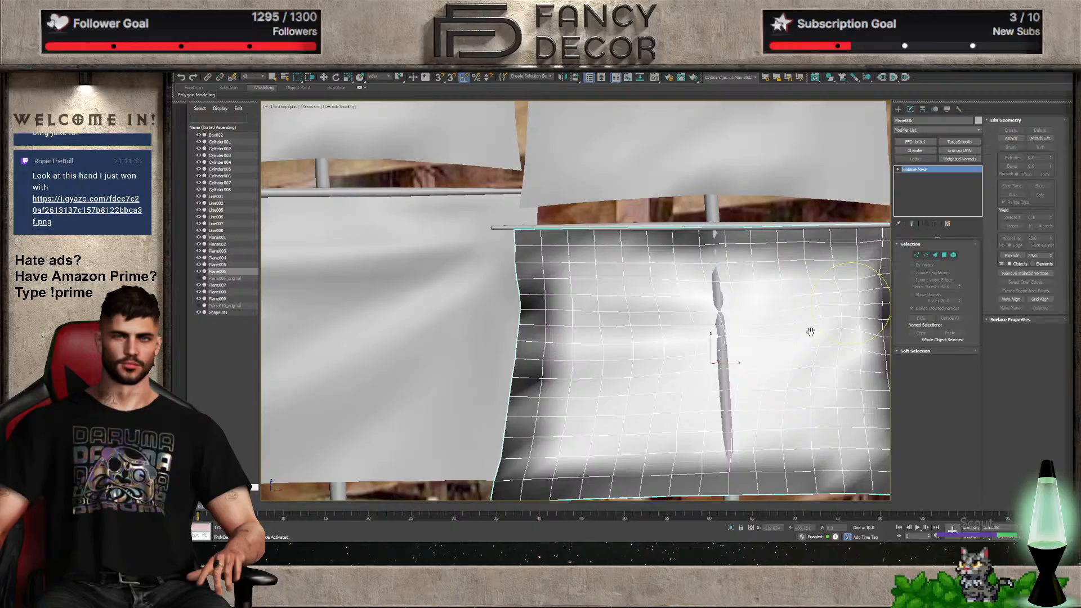
{"action": "scroll", "coordinate": [777, 362], "scroll_direction": "down", "scroll_amount": 5}
{"action": "middle_click_drag", "start_coordinate": [772, 362], "coordinate": [810, 382], "text": "alt"}
{"action": "scroll", "coordinate": [774, 347], "scroll_direction": "up", "scroll_amount": 5}
Try painting a dark spot into the deform mask near the sail's centre and undo it
{"action": "left_click_drag", "start_coordinate": [771, 347], "coordinate": [778, 348]}
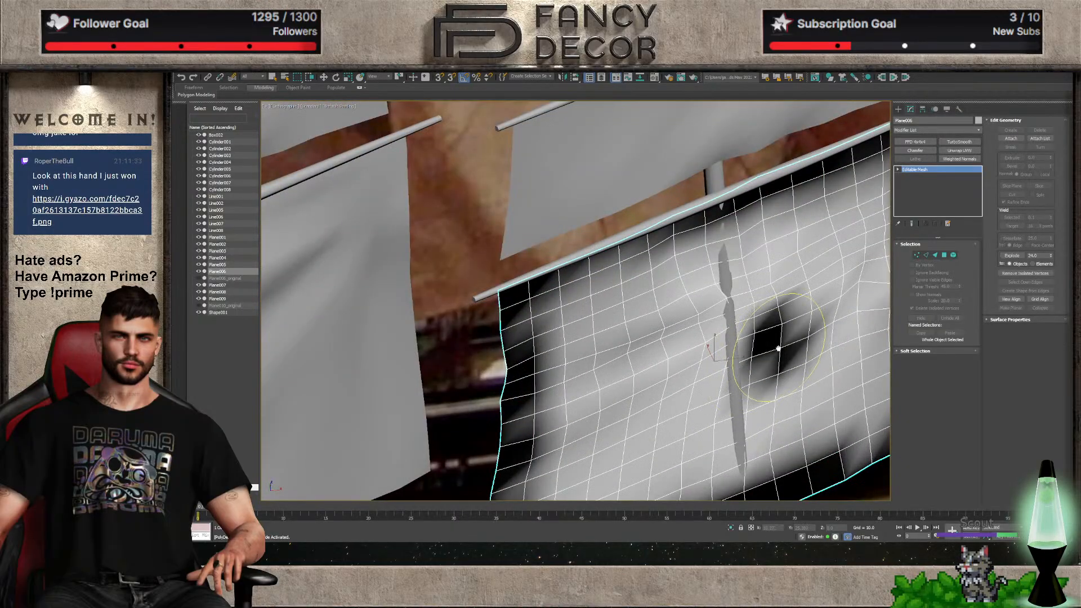
{"action": "mouse_move", "coordinate": [849, 366]}
{"action": "left_mouse_down", "text": "shift"}
{"action": "mouse_move", "coordinate": [805, 309]}
{"action": "mouse_move", "coordinate": [625, 387]}
{"action": "mouse_move", "coordinate": [714, 399]}
{"action": "left_mouse_up", "text": "shift"}
{"action": "key", "text": "ctrl+z"}
{"action": "key", "text": "ctrl+z"}
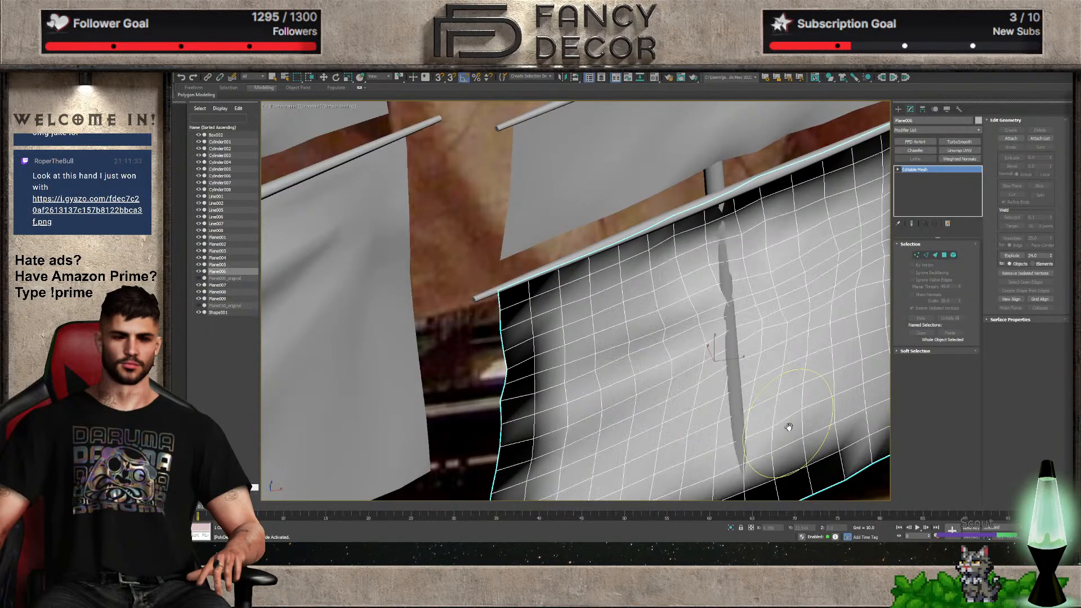
Smooth and reshape the folds across the middle of the foremast's bottom sail, working from several angles
{"action": "mouse_move", "coordinate": [781, 314]}
{"action": "left_mouse_down", "text": "shift"}
{"action": "mouse_move", "coordinate": [827, 250]}
{"action": "mouse_move", "coordinate": [619, 363]}
{"action": "mouse_move", "coordinate": [579, 357]}
{"action": "mouse_move", "coordinate": [600, 441]}
{"action": "left_mouse_up", "text": "shift"}
{"action": "mouse_move", "coordinate": [690, 420]}
{"action": "middle_mouse_down", "text": "alt"}
{"action": "mouse_move", "coordinate": [714, 362]}
{"action": "mouse_move", "coordinate": [753, 391]}
{"action": "middle_mouse_up", "text": "alt"}
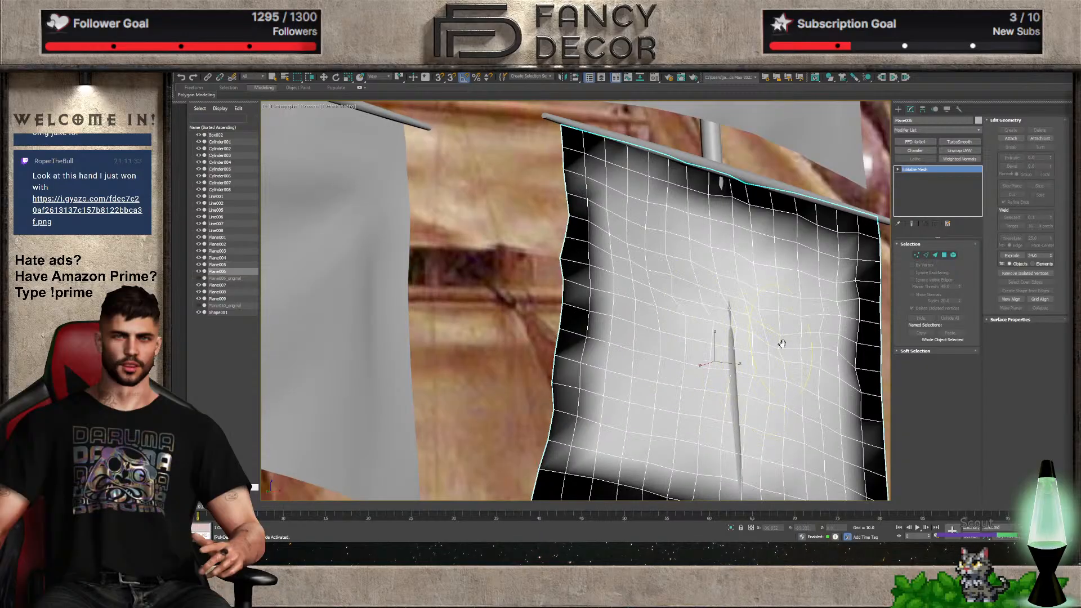
{"action": "middle_click_drag", "start_coordinate": [779, 343], "coordinate": [807, 336], "text": "alt"}
{"action": "mouse_move", "coordinate": [807, 336]}
{"action": "left_mouse_down", "text": "shift"}
{"action": "mouse_move", "coordinate": [602, 360]}
{"action": "mouse_move", "coordinate": [602, 394]}
{"action": "mouse_move", "coordinate": [700, 309]}
{"action": "mouse_move", "coordinate": [767, 345]}
{"action": "left_mouse_up", "text": "shift"}
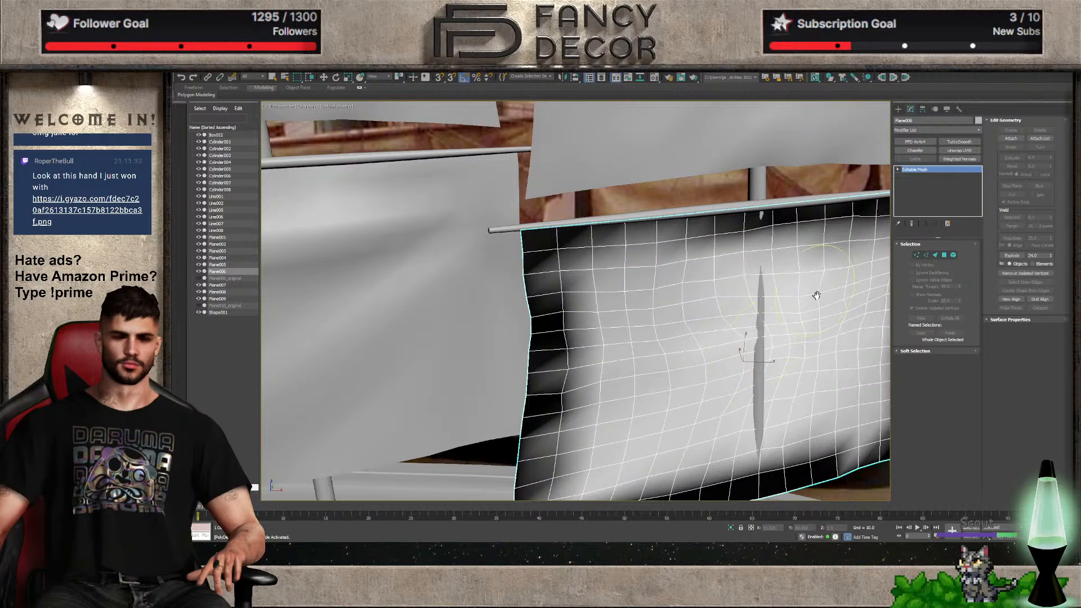
{"action": "mouse_move", "coordinate": [820, 297]}
{"action": "left_mouse_down", "text": "shift"}
{"action": "mouse_move", "coordinate": [757, 350]}
{"action": "mouse_move", "coordinate": [718, 346]}
{"action": "mouse_move", "coordinate": [630, 366]}
{"action": "mouse_move", "coordinate": [531, 321]}
{"action": "left_mouse_up", "text": "shift"}
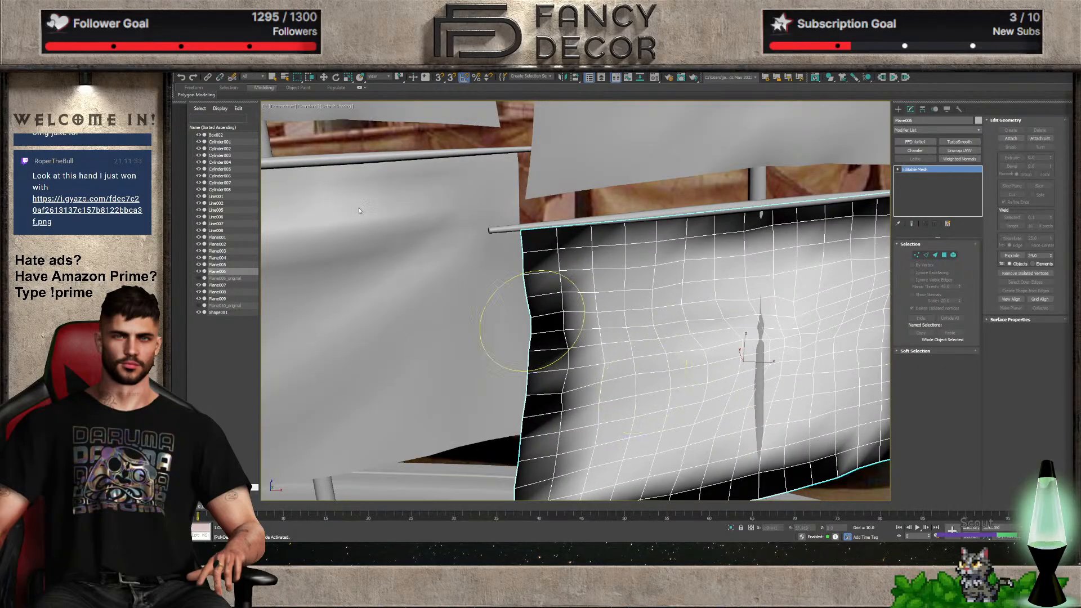
Refine the sail's central and lower folds with further deform strokes so the mast no longer pokes through
{"action": "scroll", "coordinate": [359, 210], "scroll_direction": "down", "scroll_amount": 5}
{"action": "middle_click_drag", "start_coordinate": [762, 320], "coordinate": [393, 255], "text": "alt"}
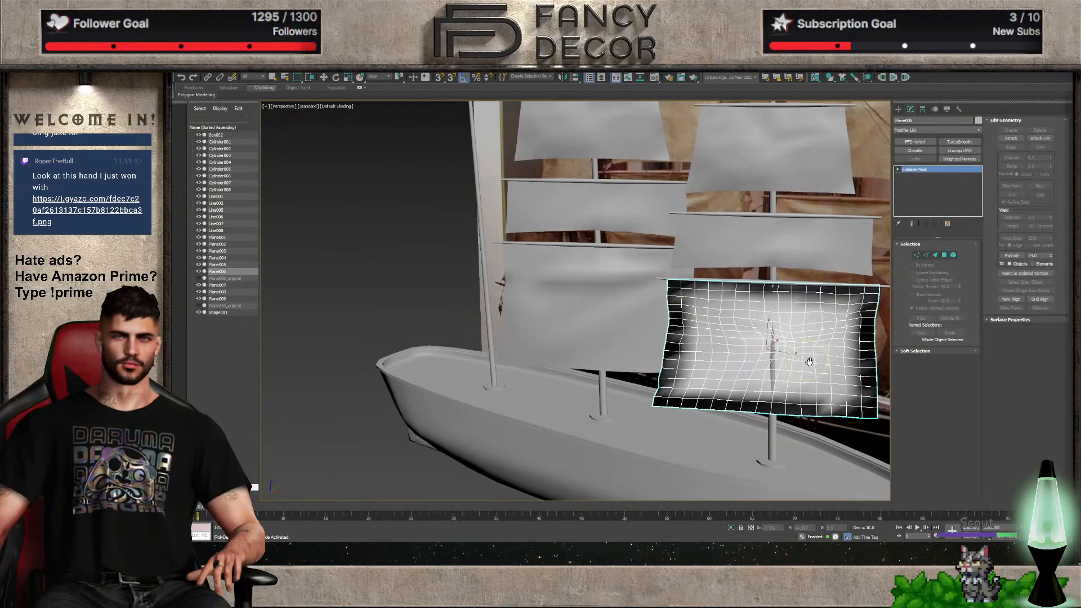
{"action": "mouse_move", "coordinate": [742, 351]}
{"action": "left_mouse_down", "text": "shift"}
{"action": "mouse_move", "coordinate": [689, 333]}
{"action": "mouse_move", "coordinate": [847, 332]}
{"action": "mouse_move", "coordinate": [839, 374]}
{"action": "mouse_move", "coordinate": [724, 359]}
{"action": "left_mouse_up", "text": "shift"}
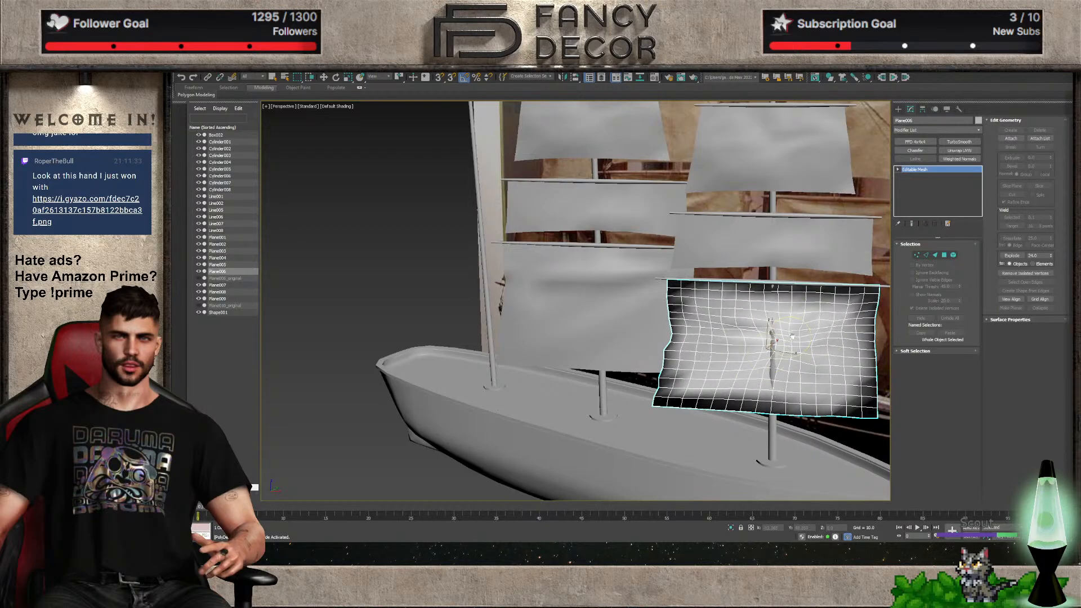
{"action": "middle_click_drag", "start_coordinate": [792, 351], "coordinate": [815, 349], "text": "alt"}
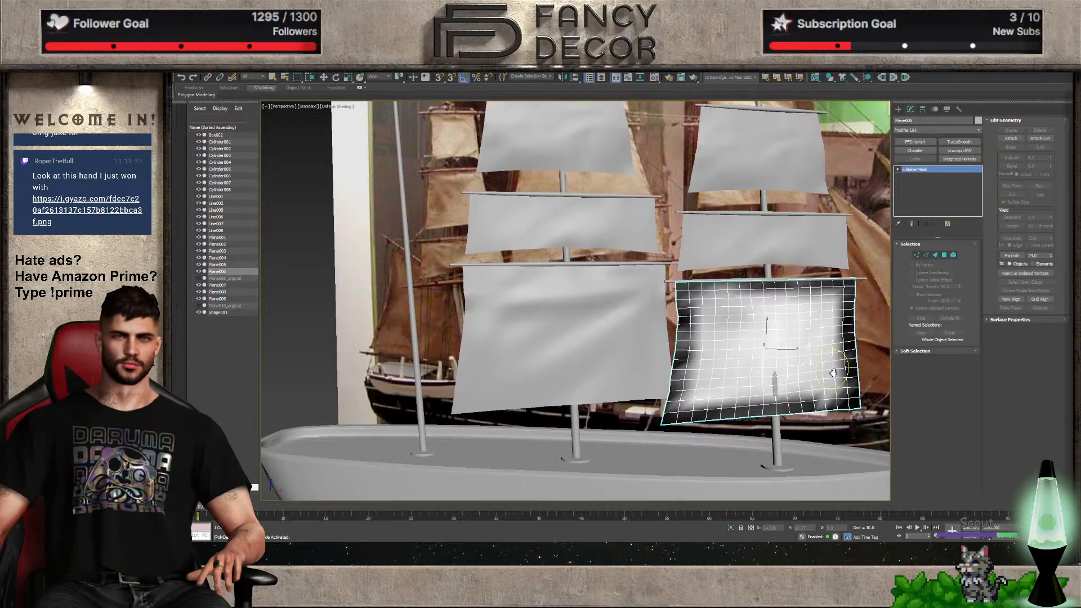
{"action": "mouse_move", "coordinate": [838, 371]}
{"action": "middle_mouse_down", "text": "alt"}
{"action": "mouse_move", "coordinate": [758, 357]}
{"action": "mouse_move", "coordinate": [710, 326]}
{"action": "mouse_move", "coordinate": [787, 371]}
{"action": "middle_mouse_up", "text": "alt"}
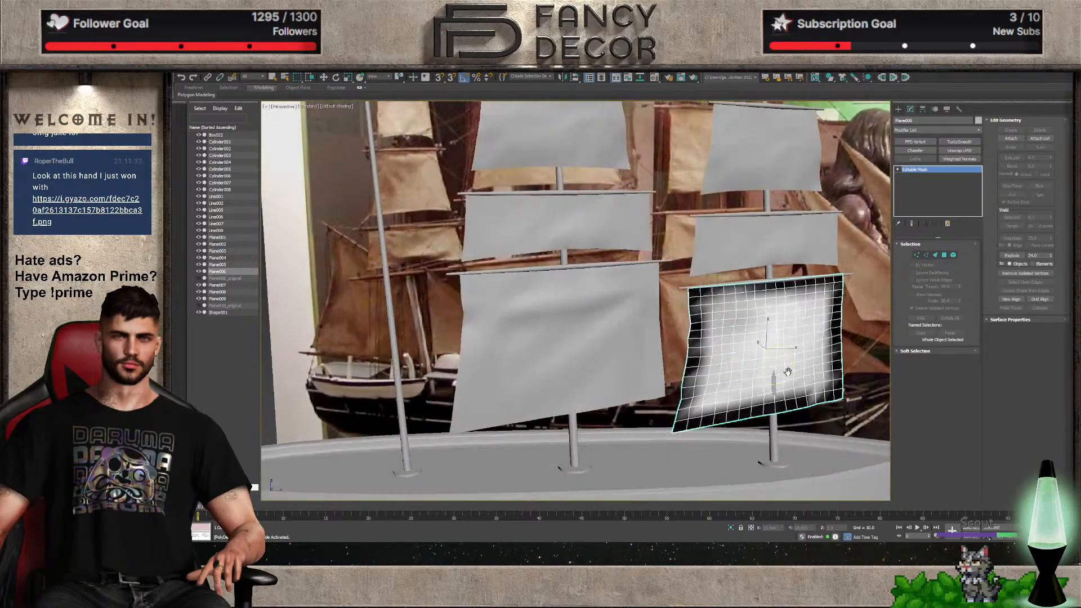
{"action": "mouse_move", "coordinate": [824, 399]}
{"action": "left_mouse_down"}
{"action": "mouse_move", "coordinate": [698, 361]}
{"action": "mouse_move", "coordinate": [831, 375]}
{"action": "mouse_move", "coordinate": [834, 298]}
{"action": "mouse_move", "coordinate": [709, 405]}
{"action": "mouse_move", "coordinate": [768, 374]}
{"action": "mouse_move", "coordinate": [726, 385]}
{"action": "mouse_move", "coordinate": [783, 338]}
{"action": "left_mouse_up"}
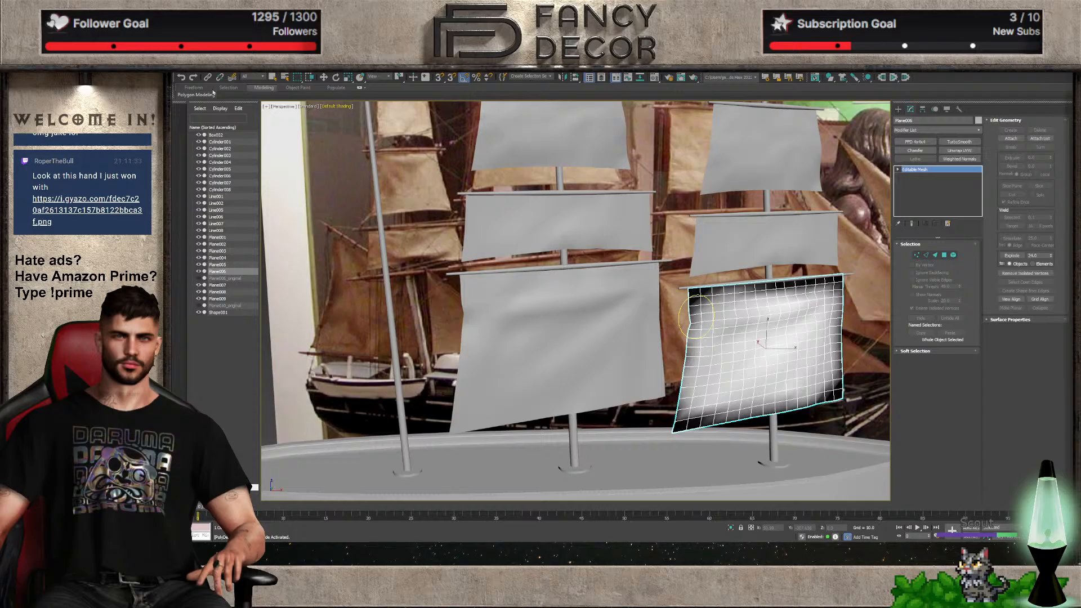
Leave the brush-based deform mode on the foremast's bottom sail and return it to an editable poly
{"action": "mouse_move", "coordinate": [704, 344]}
{"action": "middle_mouse_down", "text": "alt"}
{"action": "mouse_move", "coordinate": [609, 340]}
{"action": "mouse_move", "coordinate": [703, 326]}
{"action": "middle_mouse_up", "text": "alt"}
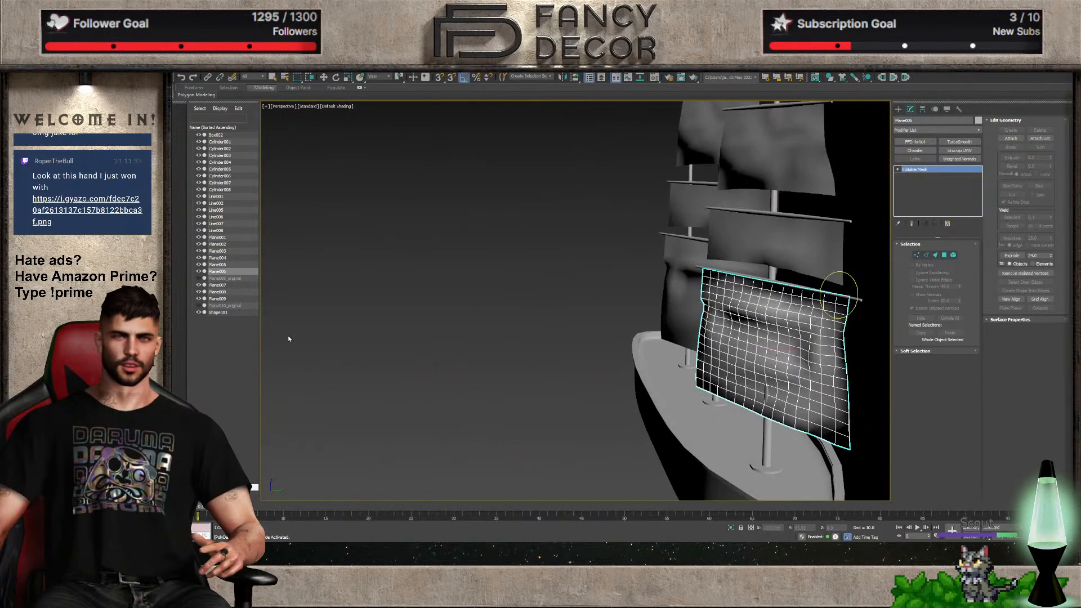
{"action": "key", "text": "ctrl+z"}
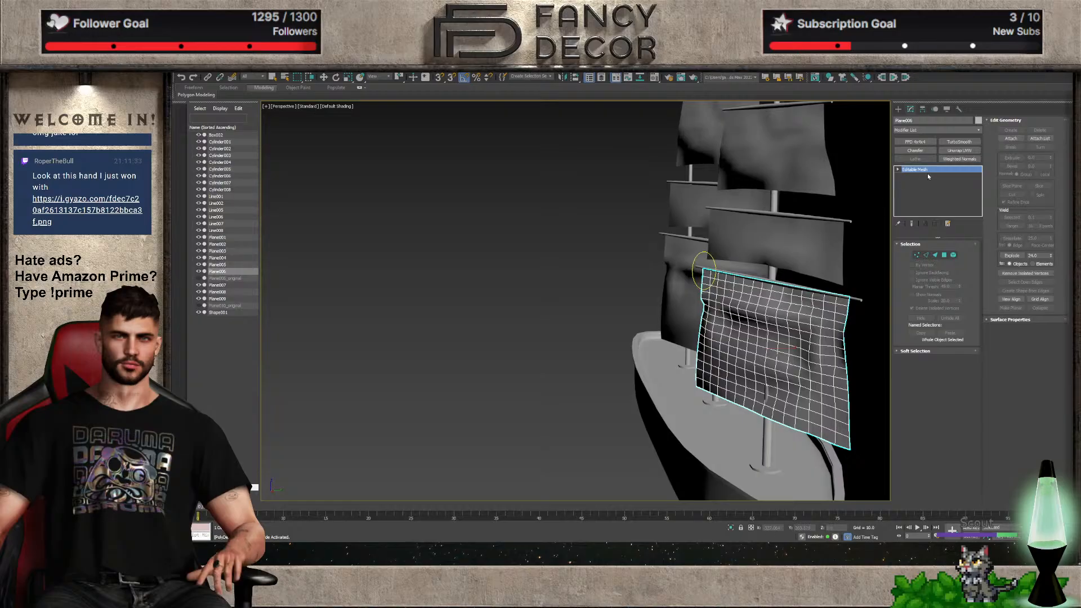
{"action": "key", "text": "ctrl+z"}
{"action": "middle_click_drag", "start_coordinate": [900, 315], "coordinate": [788, 365], "text": "alt"}
{"action": "key", "text": "f"}
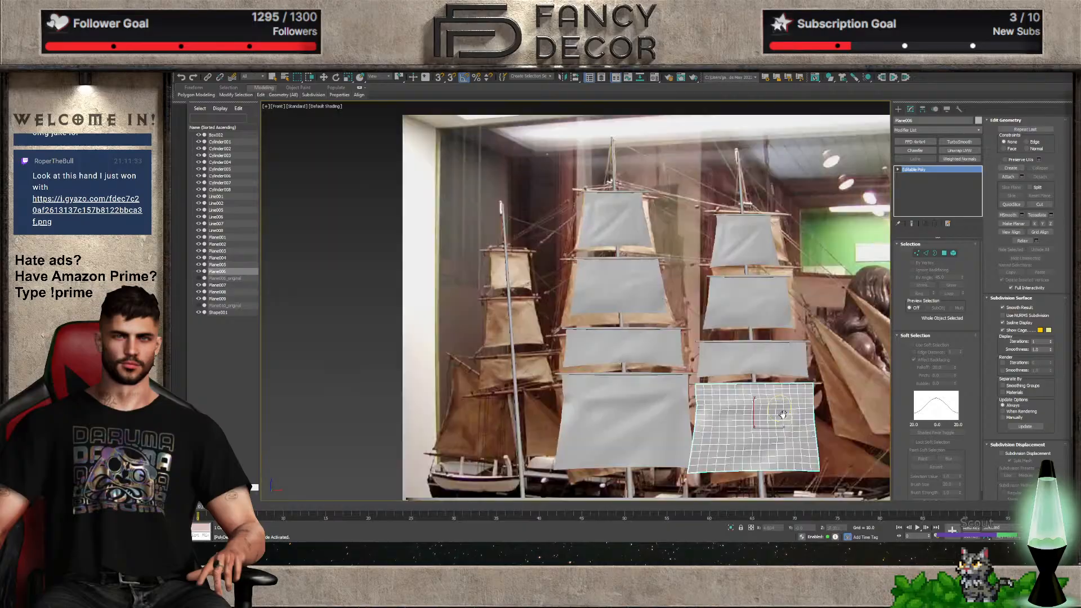
{"action": "scroll", "coordinate": [761, 362], "scroll_direction": "up", "scroll_amount": 3}
{"action": "middle_click_drag", "start_coordinate": [630, 399], "coordinate": [589, 334]}
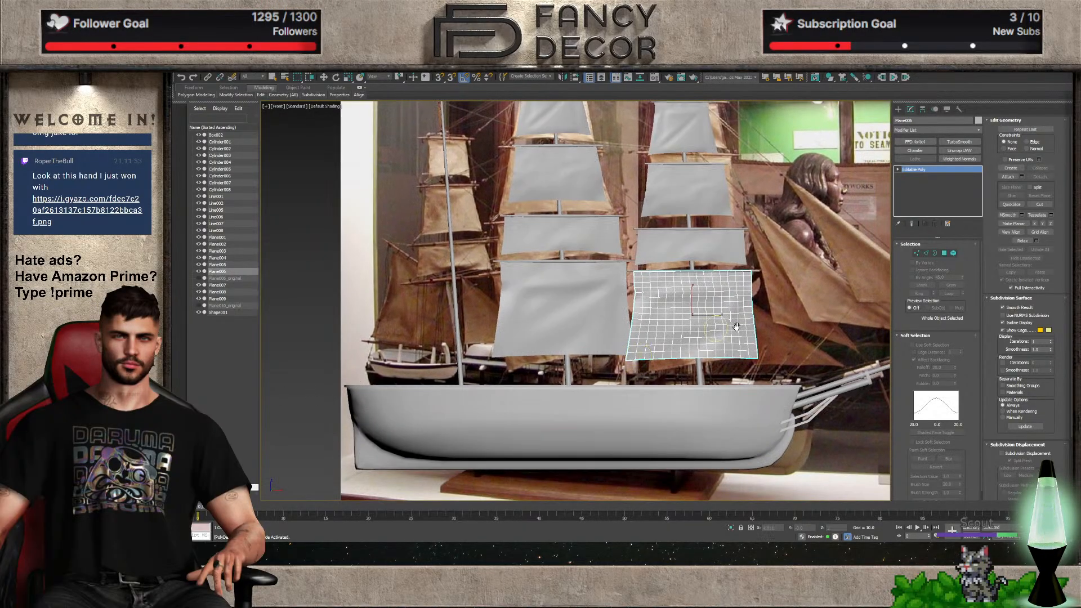
{"action": "left_click", "coordinate": [916, 254]}
{"action": "middle_click_drag", "start_coordinate": [697, 349], "coordinate": [941, 262], "text": "alt"}
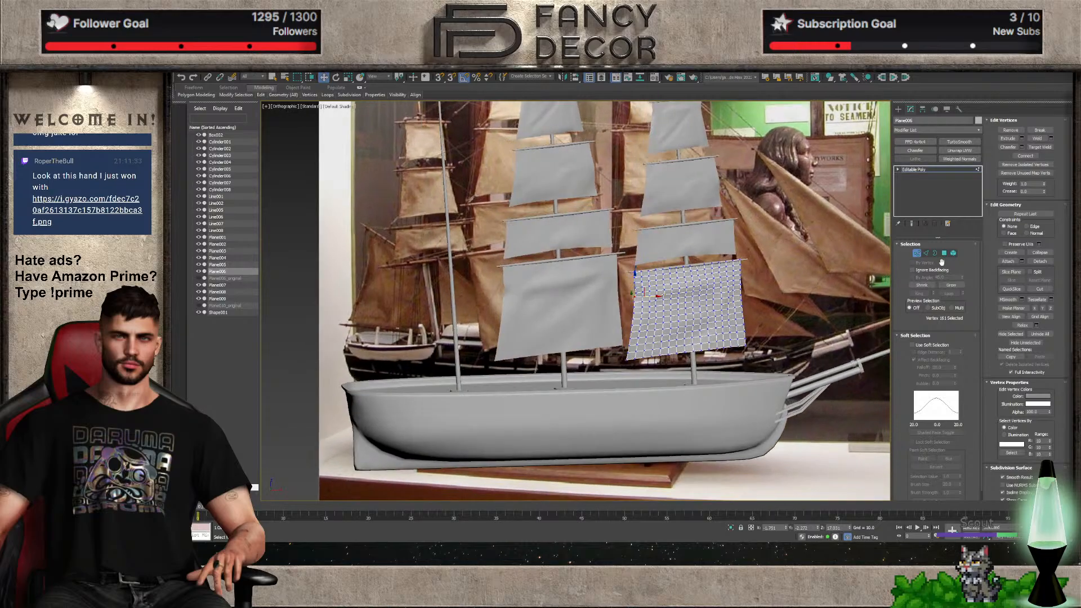
{"action": "left_click", "coordinate": [750, 309]}
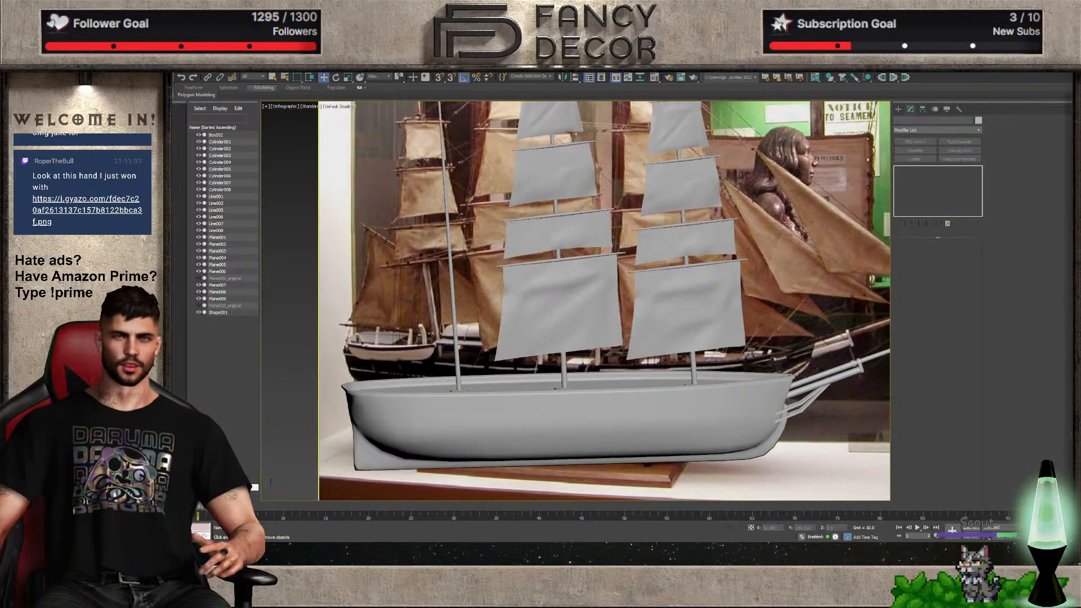
Mirror the foremast's bottom sail along the X axis and collapse the modifier into the editable poly
{"action": "scroll", "coordinate": [750, 309], "scroll_direction": "down", "scroll_amount": 2}
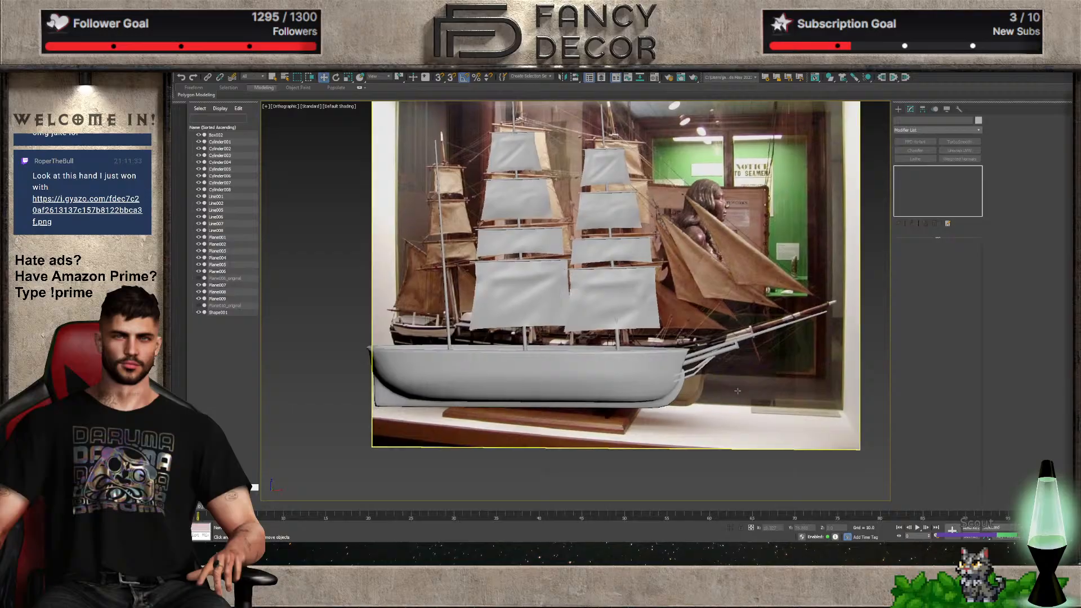
{"action": "scroll", "coordinate": [611, 298], "scroll_direction": "up", "scroll_amount": 4}
{"action": "scroll", "coordinate": [612, 297], "scroll_direction": "up", "scroll_amount": 2}
{"action": "left_click", "coordinate": [613, 298]}
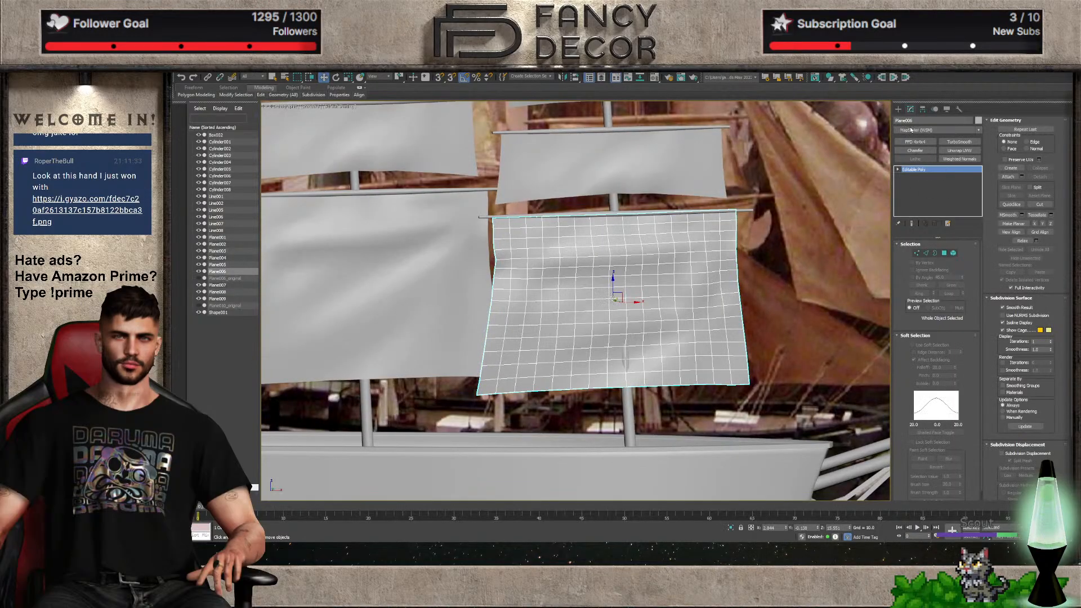
{"action": "key", "text": "Return"}
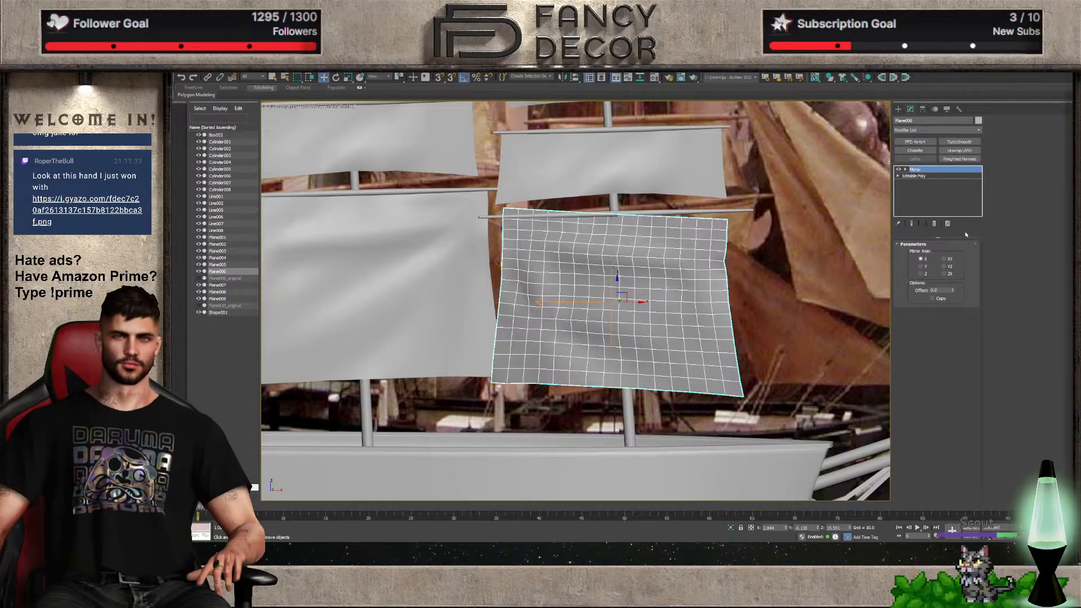
{"action": "key", "text": "alt+c"}
Rotate the mirrored sail about the vertical axis in the top view until it runs parallel to its yard
{"action": "key", "text": "t"}
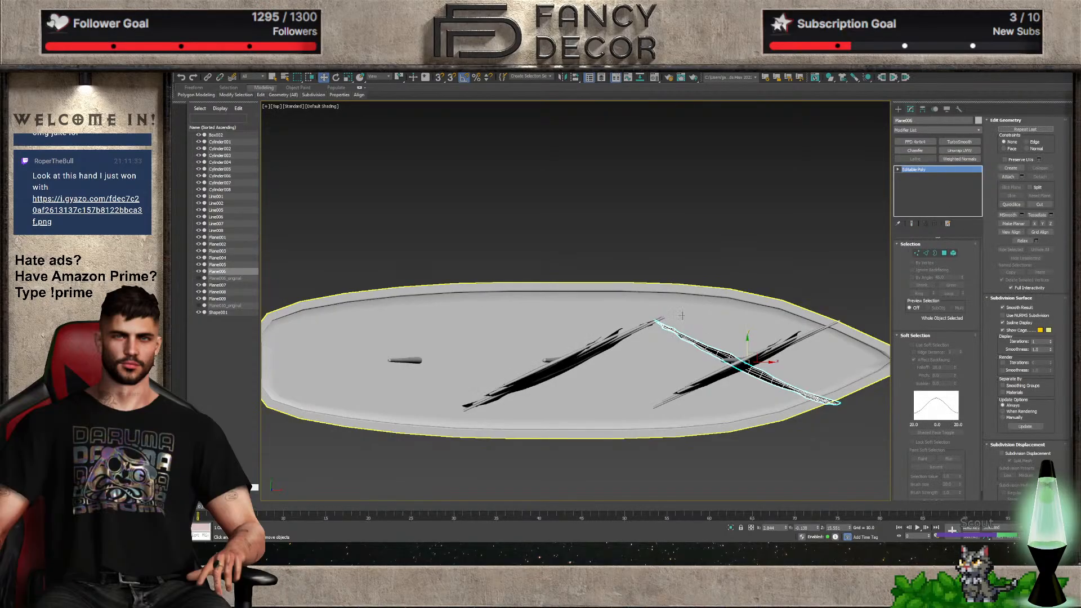
{"action": "scroll", "coordinate": [728, 347], "scroll_direction": "up", "scroll_amount": 4}
{"action": "key", "text": "e"}
{"action": "left_click_drag", "start_coordinate": [762, 374], "coordinate": [780, 345]}
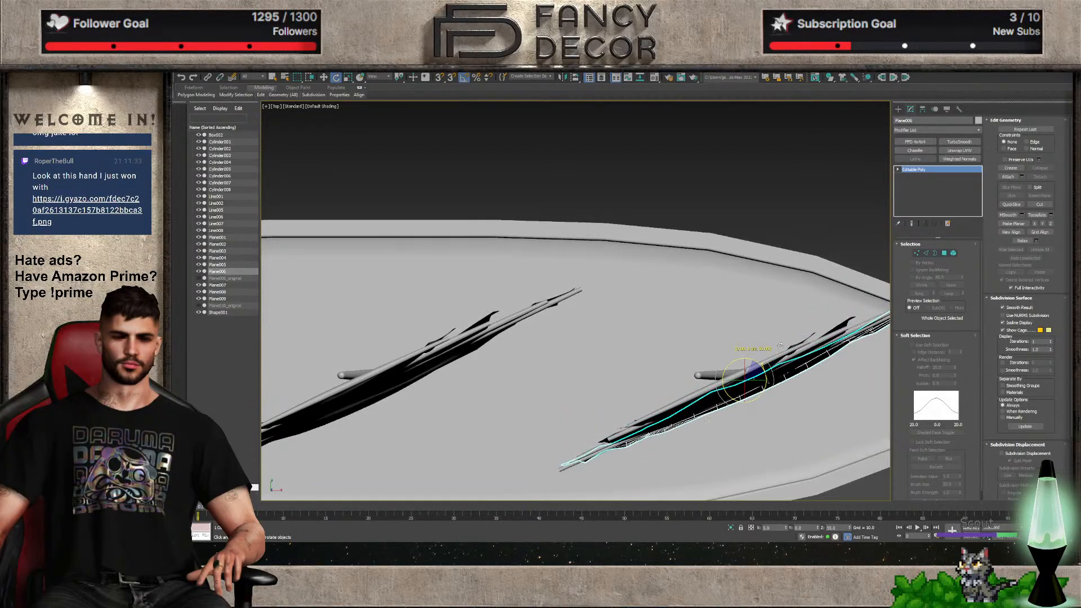
{"action": "middle_click_drag", "start_coordinate": [780, 345], "coordinate": [782, 292], "text": "alt"}
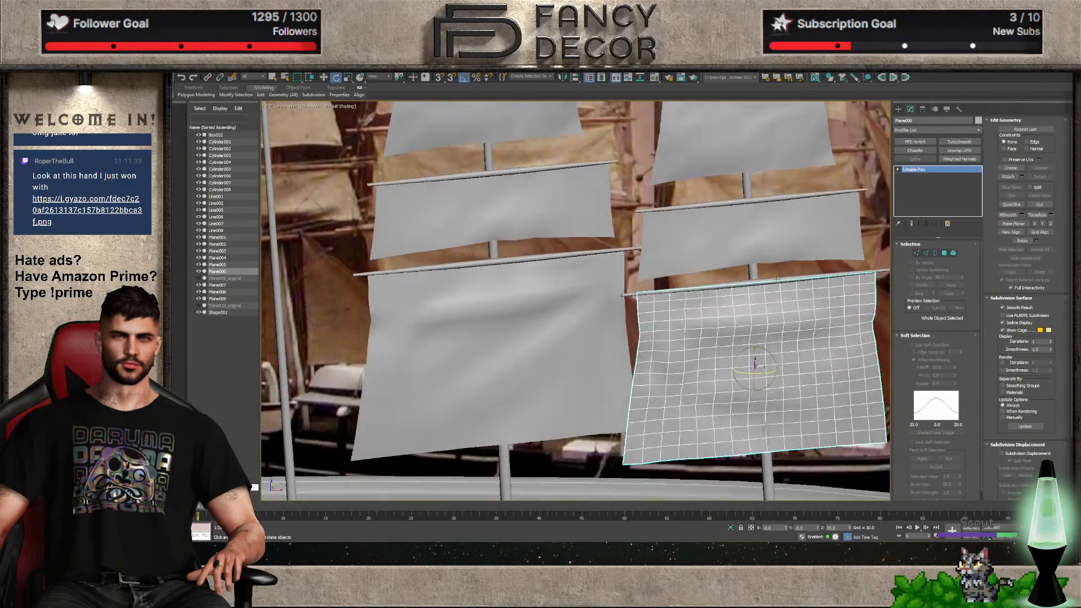
Start vertex editing on the foremast's bottom sail and reduce the soft selection falloff to 0.6
{"action": "scroll", "coordinate": [782, 292], "scroll_direction": "down", "scroll_amount": 5}
{"action": "left_click", "coordinate": [451, 345]}
{"action": "scroll", "coordinate": [556, 333], "scroll_direction": "up", "scroll_amount": 6}
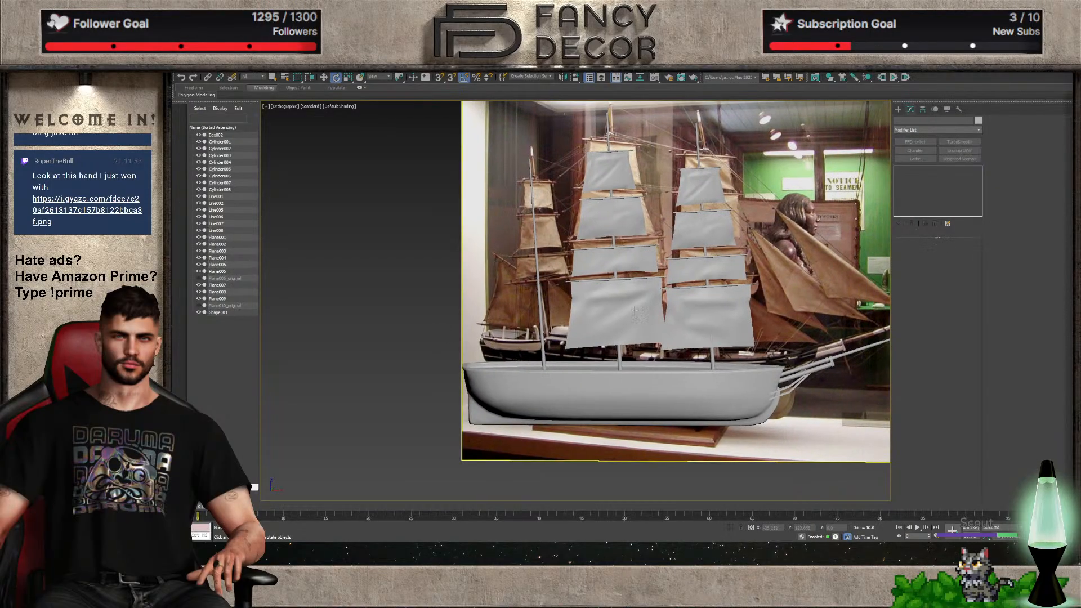
{"action": "left_click", "coordinate": [722, 315]}
{"action": "middle_click_drag", "start_coordinate": [722, 315], "coordinate": [726, 313], "text": "alt"}
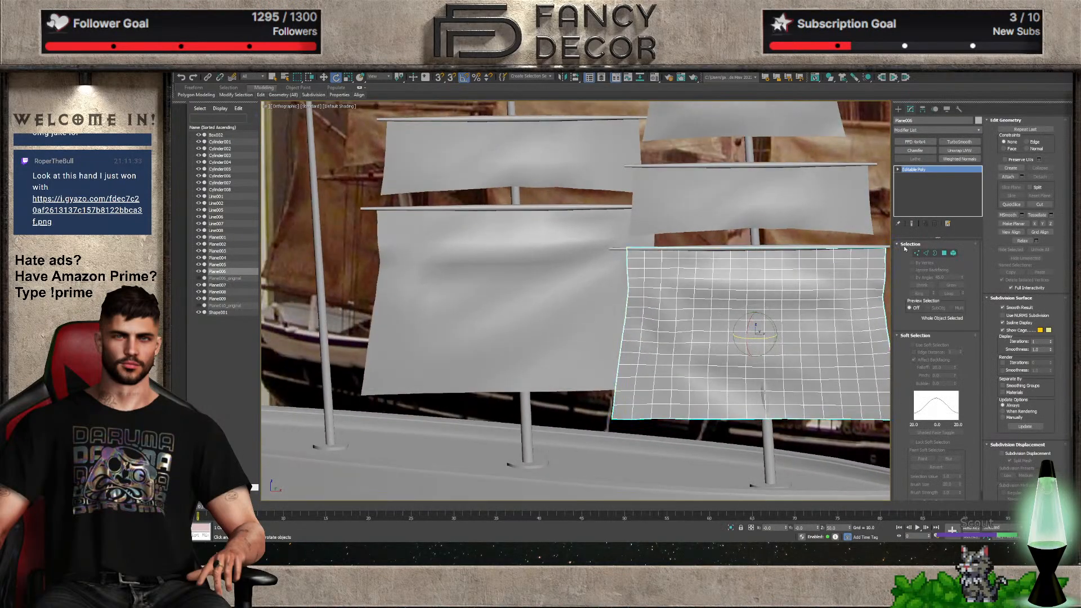
{"action": "key", "text": "1"}
{"action": "left_click", "coordinate": [926, 347]}
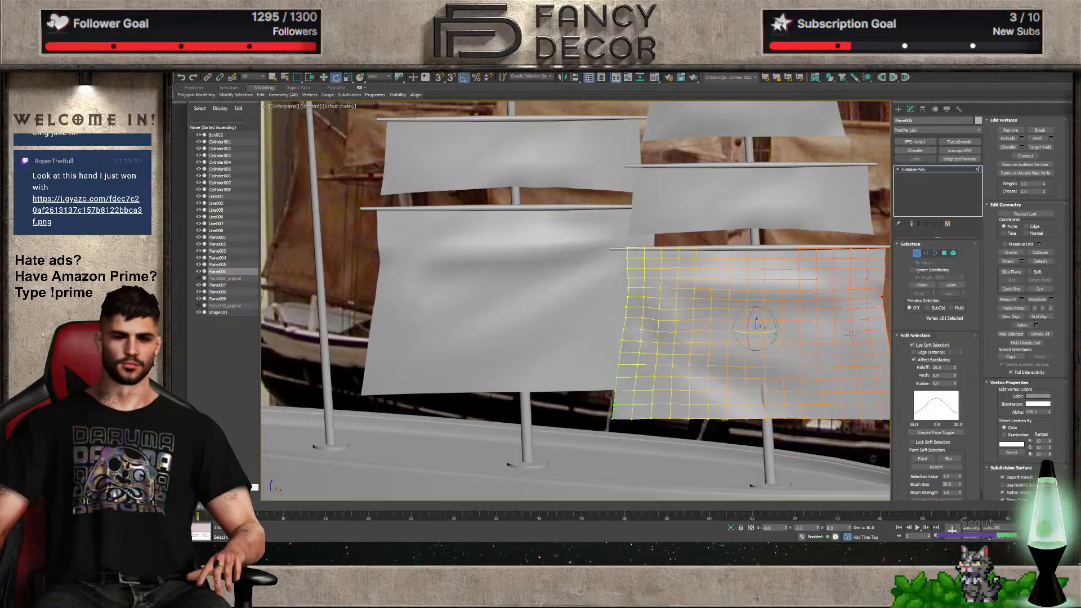
{"action": "scroll", "coordinate": [616, 277], "scroll_direction": "up", "scroll_amount": 3}
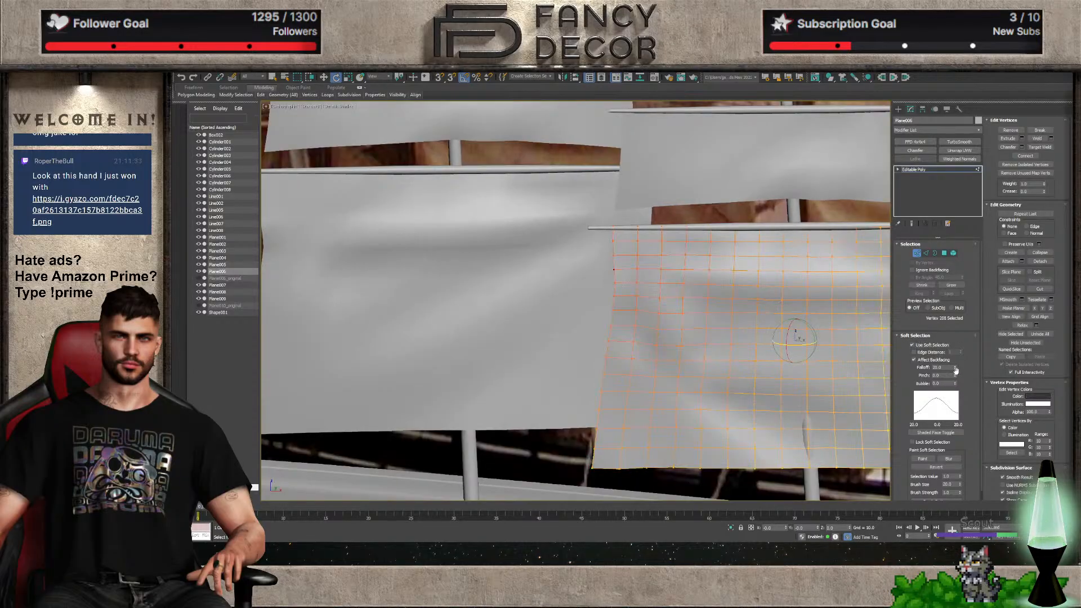
{"action": "left_click_drag", "start_coordinate": [955, 371], "coordinate": [955, 405]}
Nudge individual vertices along the upper left edge of the foremast's bottom sail to adjust its outline
{"action": "left_click", "coordinate": [614, 269]}
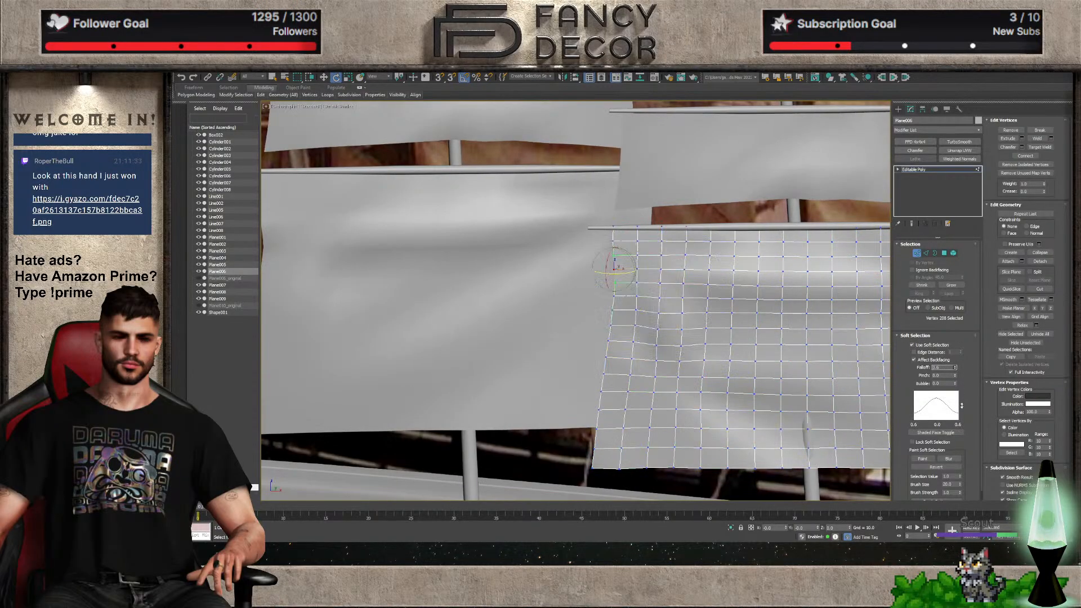
{"action": "key", "text": "w"}
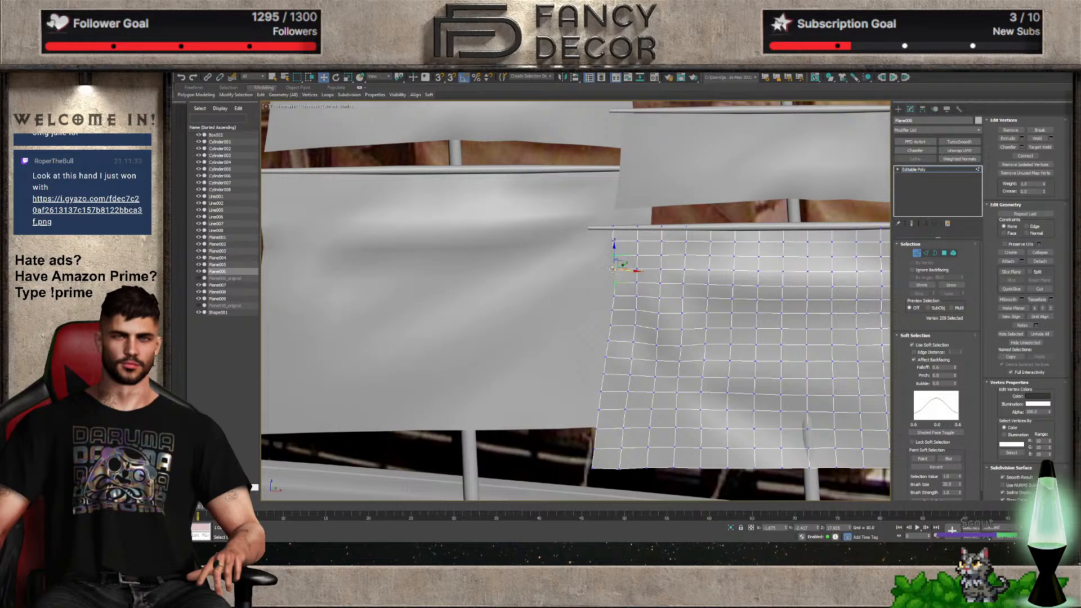
{"action": "left_click_drag", "start_coordinate": [626, 271], "coordinate": [620, 279]}
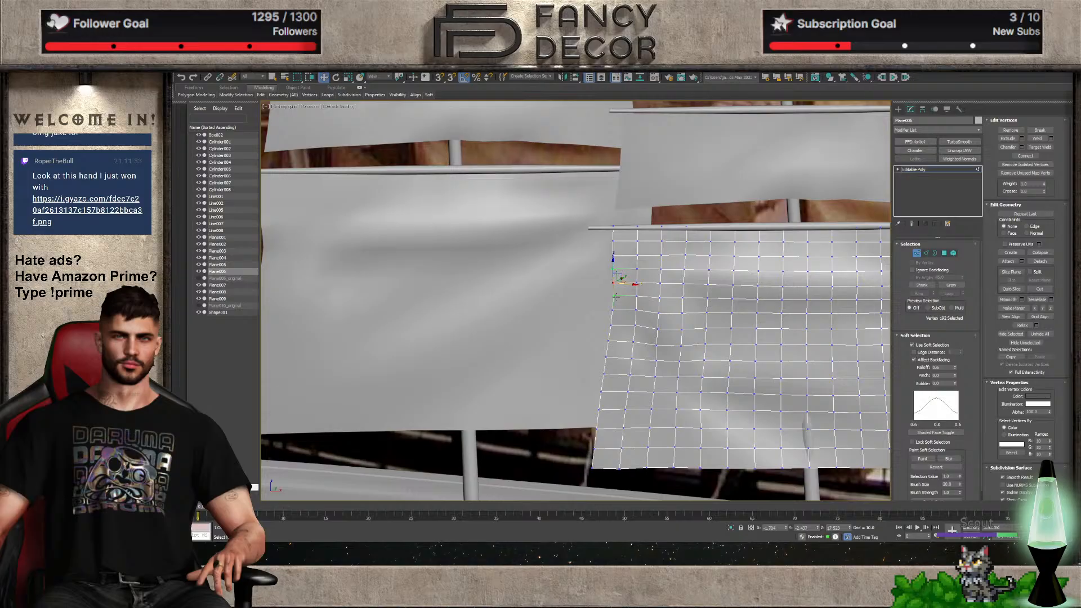
{"action": "left_click", "coordinate": [614, 228]}
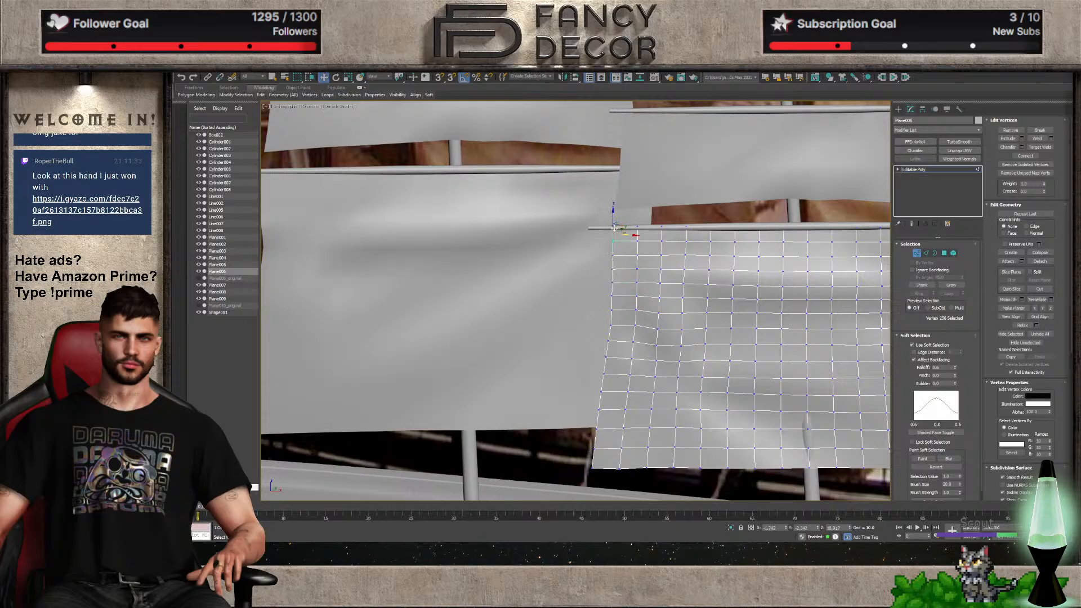
Smooth the right edge of the foremast's bottom sail by moving single vertices, and leave vertex editing
{"action": "scroll", "coordinate": [681, 257], "scroll_direction": "down", "scroll_amount": 2}
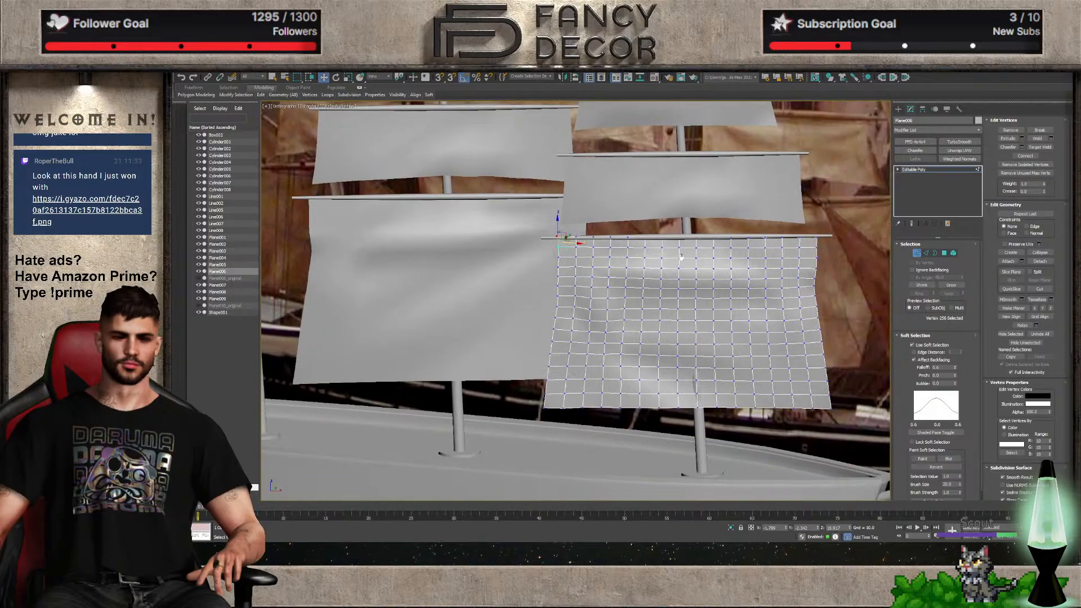
{"action": "scroll", "coordinate": [681, 257], "scroll_direction": "up", "scroll_amount": 3}
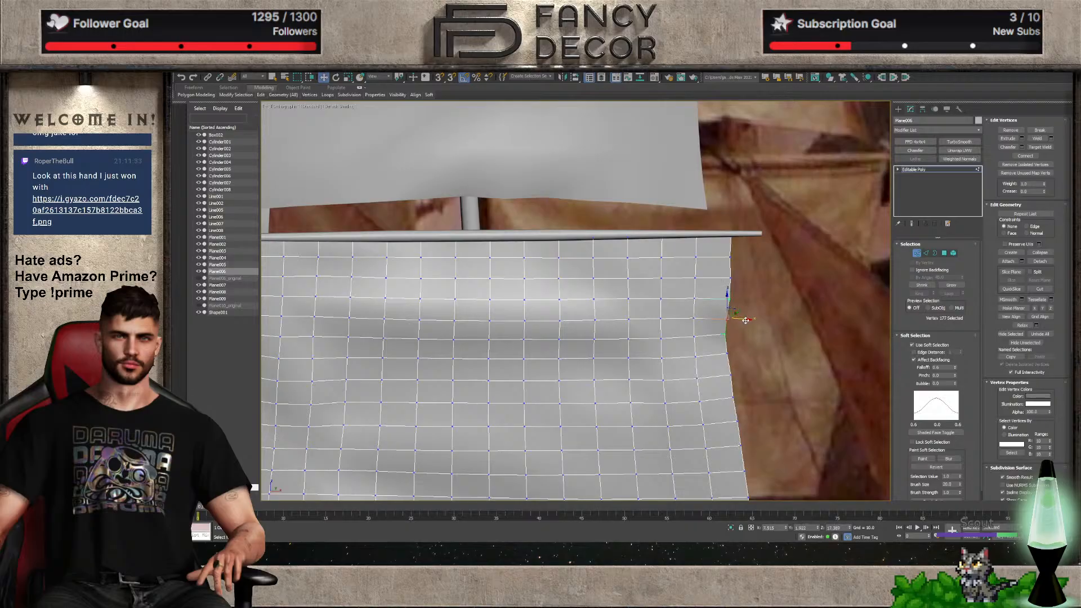
{"action": "left_click", "coordinate": [727, 336]}
{"action": "left_click", "coordinate": [731, 355]}
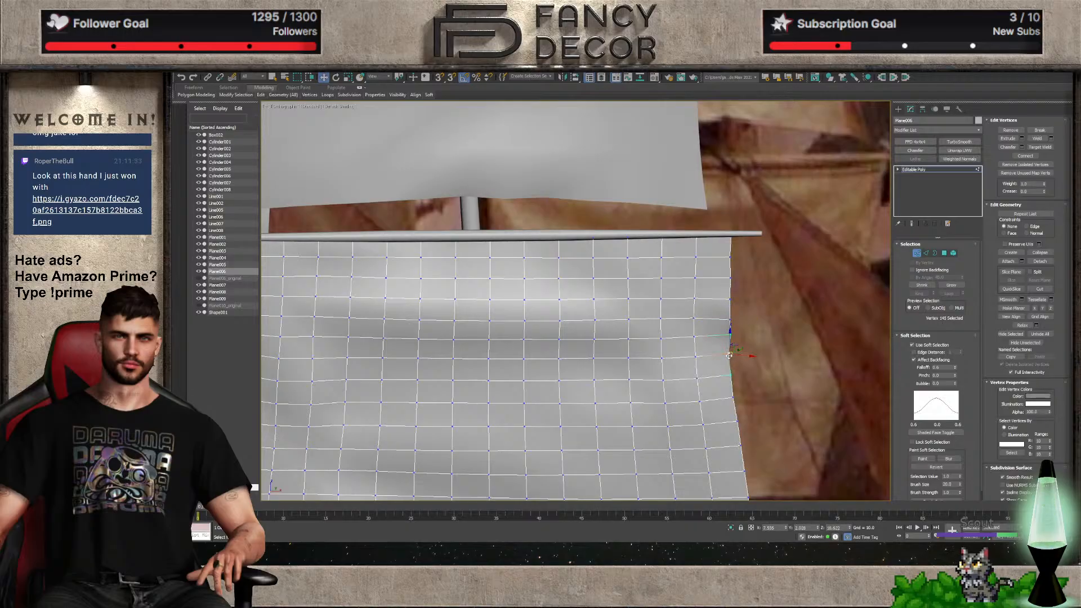
{"action": "left_click", "coordinate": [730, 336]}
{"action": "scroll", "coordinate": [755, 335], "scroll_direction": "down", "scroll_amount": 2}
{"action": "key", "text": "1"}
{"action": "scroll", "coordinate": [806, 271], "scroll_direction": "down", "scroll_amount": 6}
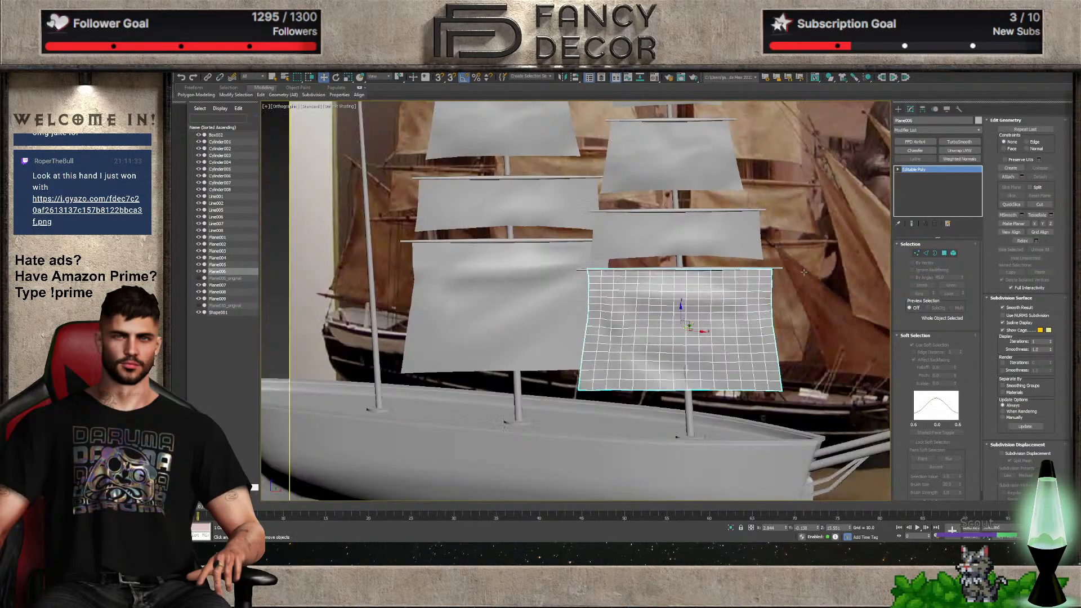
{"action": "middle_click_drag", "start_coordinate": [772, 290], "coordinate": [795, 283], "text": "alt"}
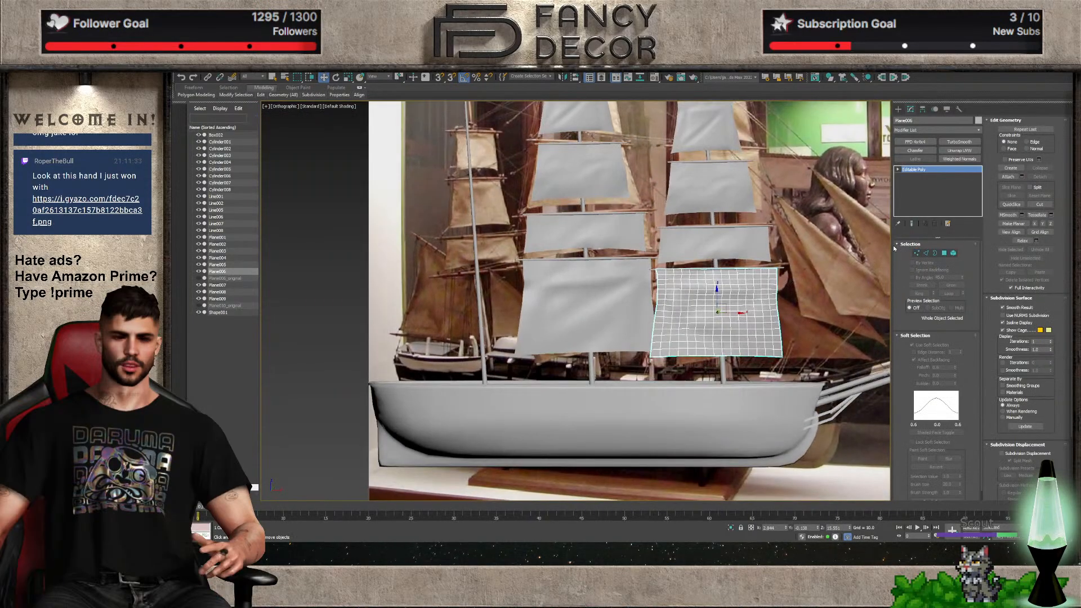
Select the foremast's top sail and start the brush-based deform mode on it
{"action": "scroll", "coordinate": [859, 262], "scroll_direction": "down", "scroll_amount": 3}
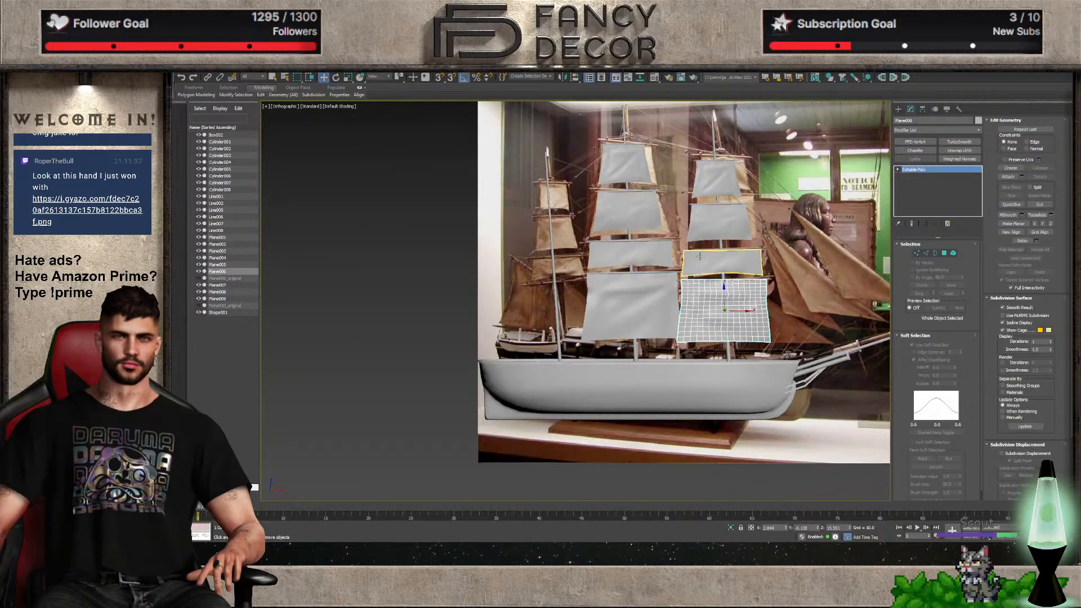
{"action": "scroll", "coordinate": [730, 280], "scroll_direction": "up", "scroll_amount": 6}
{"action": "left_click", "coordinate": [728, 276]}
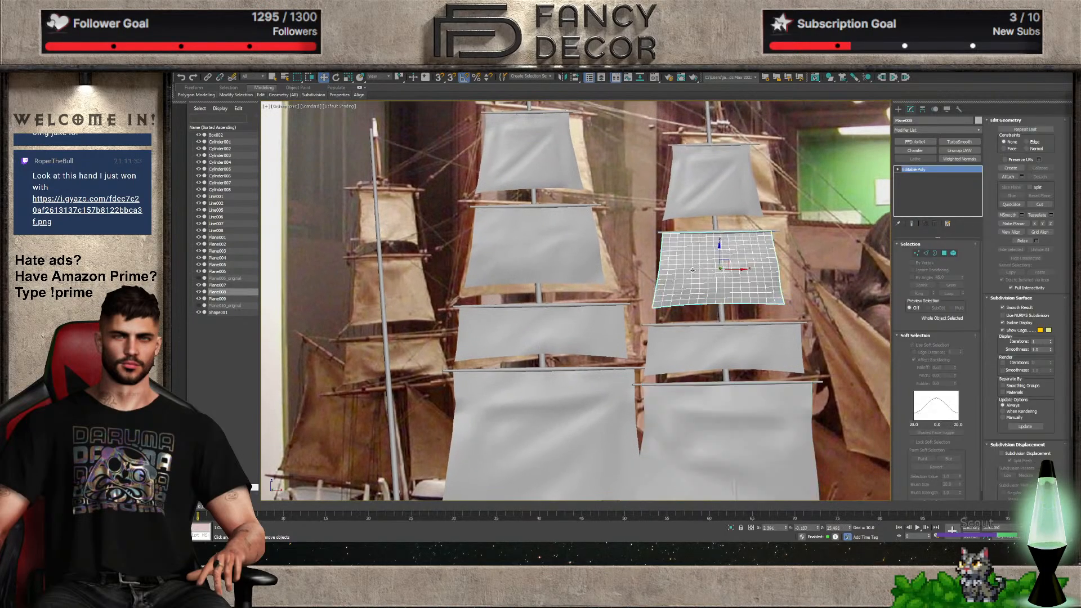
{"action": "left_click", "coordinate": [722, 190]}
{"action": "scroll", "coordinate": [722, 189], "scroll_direction": "up", "scroll_amount": 3}
{"action": "middle_click_drag", "start_coordinate": [715, 183], "coordinate": [700, 218]}
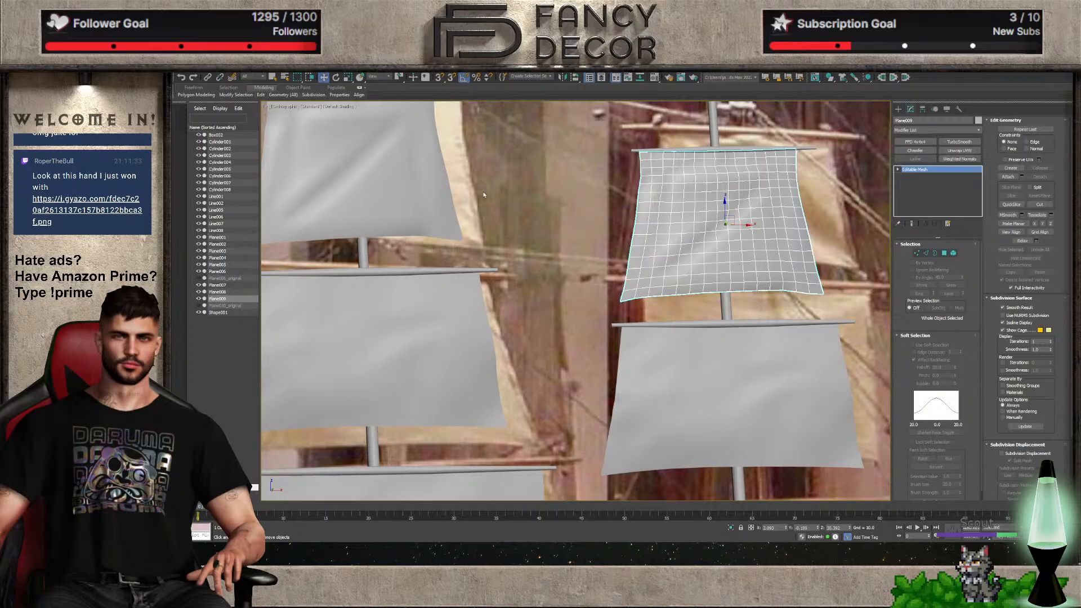
{"action": "key", "text": "3"}
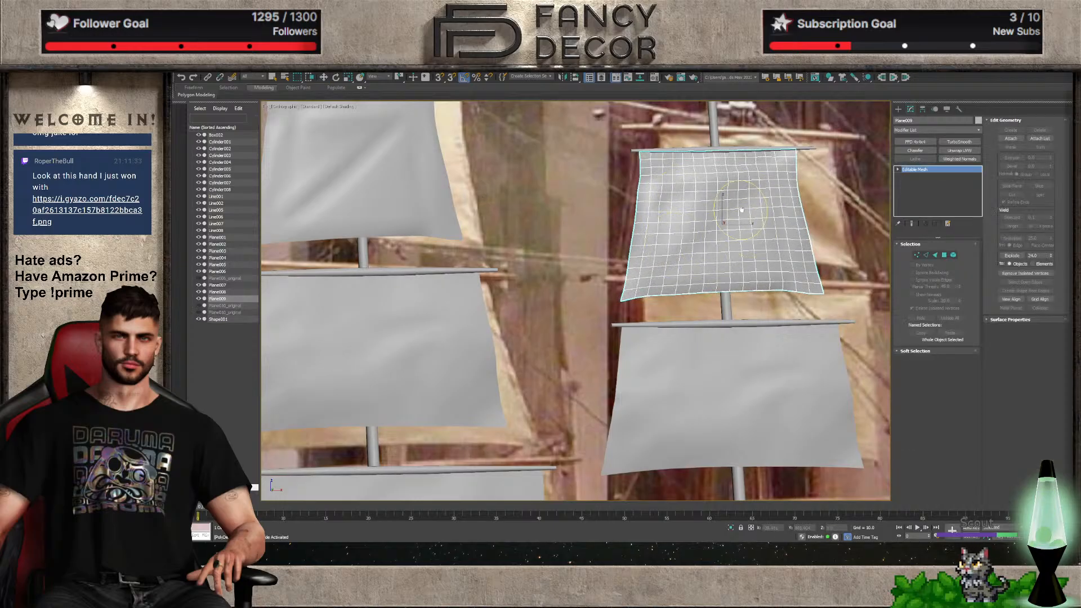
{"action": "scroll", "coordinate": [784, 266], "scroll_direction": "down", "scroll_amount": 4}
{"action": "middle_click_drag", "start_coordinate": [783, 266], "coordinate": [726, 264], "text": "alt"}
{"action": "scroll", "coordinate": [734, 252], "scroll_direction": "up", "scroll_amount": 5}
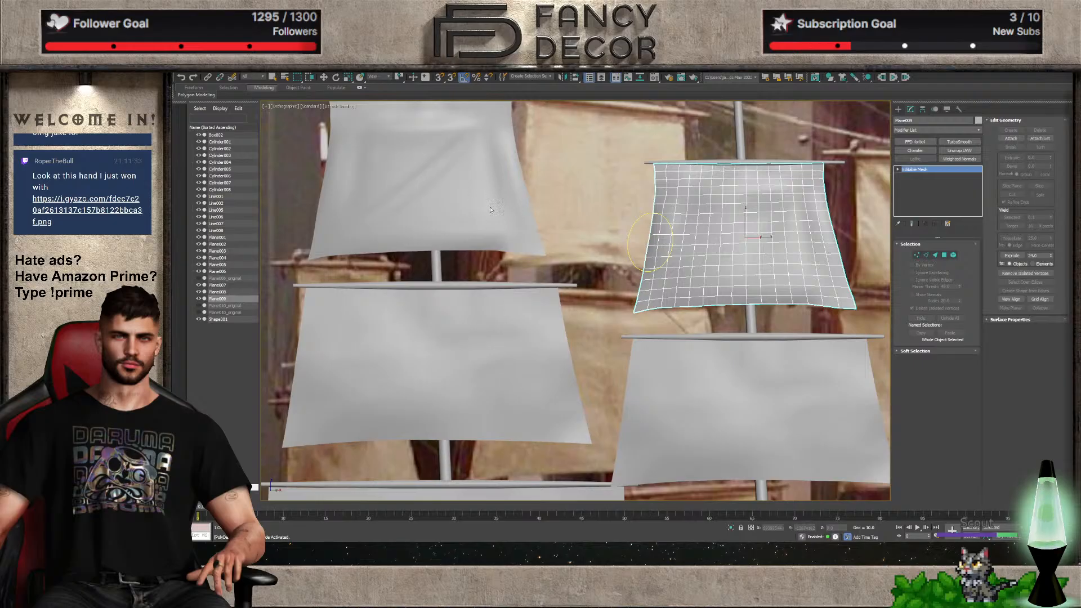
Paint the deform mask darker over the four corners of the foremast's top sail
{"action": "key", "text": "ctrl+z"}
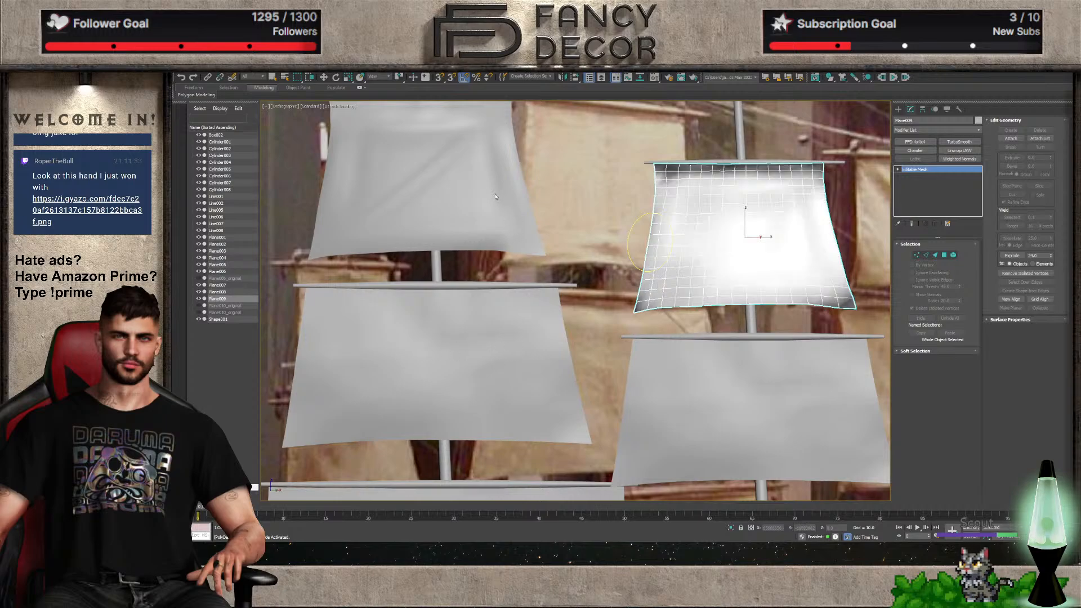
{"action": "left_click", "coordinate": [640, 298]}
{"action": "left_click", "coordinate": [651, 305]}
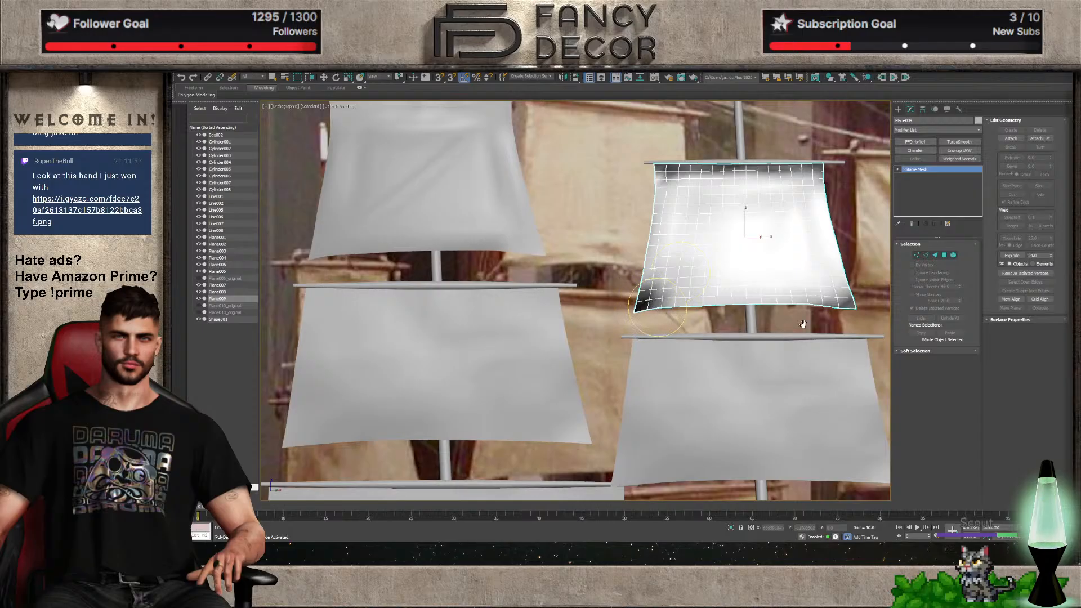
{"action": "left_click", "coordinate": [845, 302]}
{"action": "left_click", "coordinate": [820, 170]}
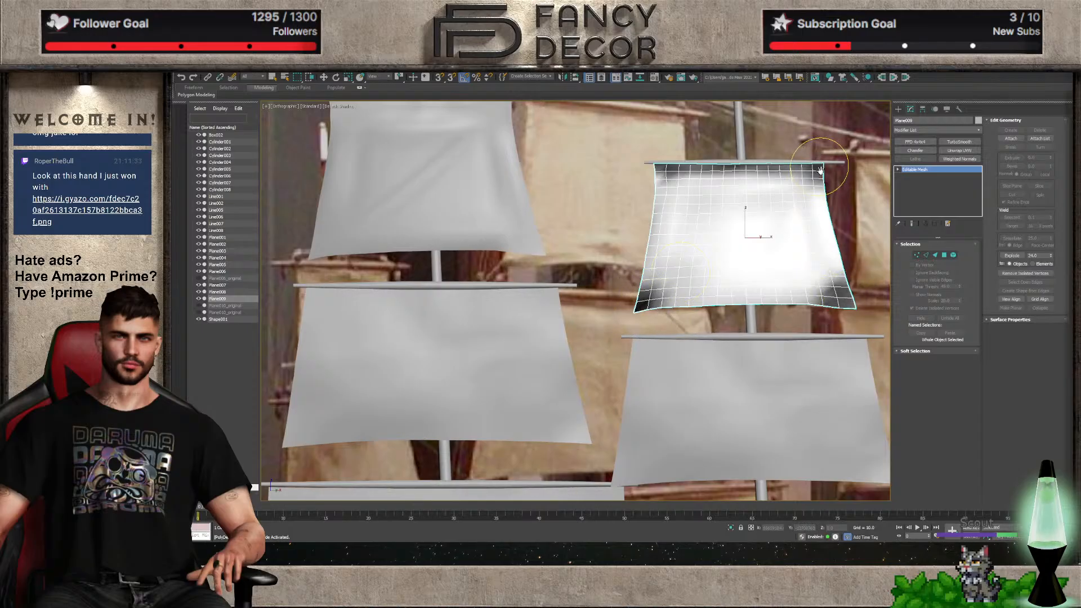
{"action": "left_click_drag", "start_coordinate": [659, 175], "coordinate": [660, 192]}
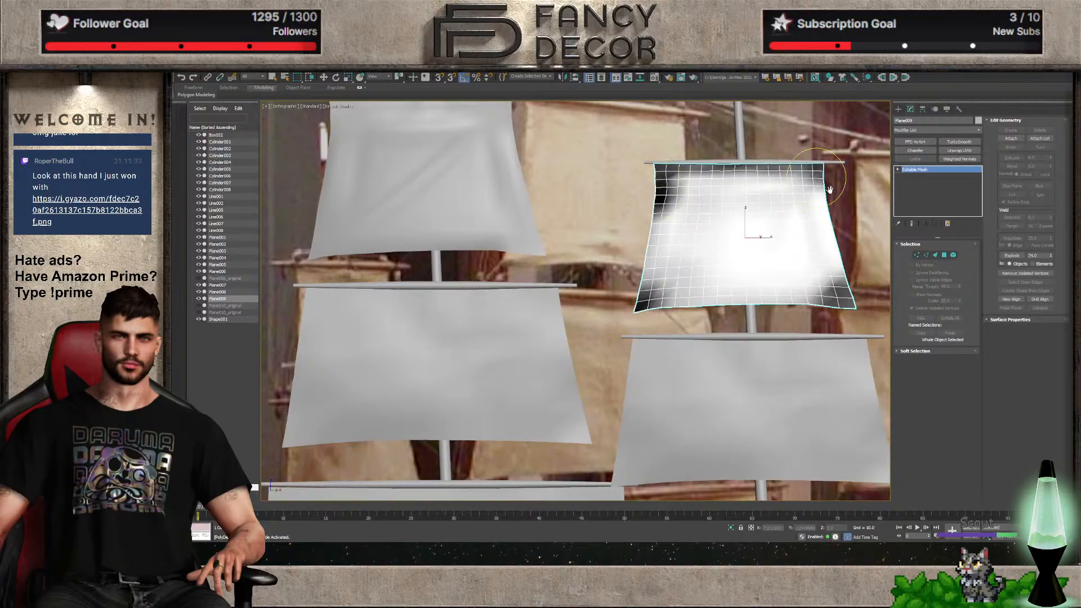
{"action": "left_click_drag", "start_coordinate": [824, 186], "coordinate": [814, 183]}
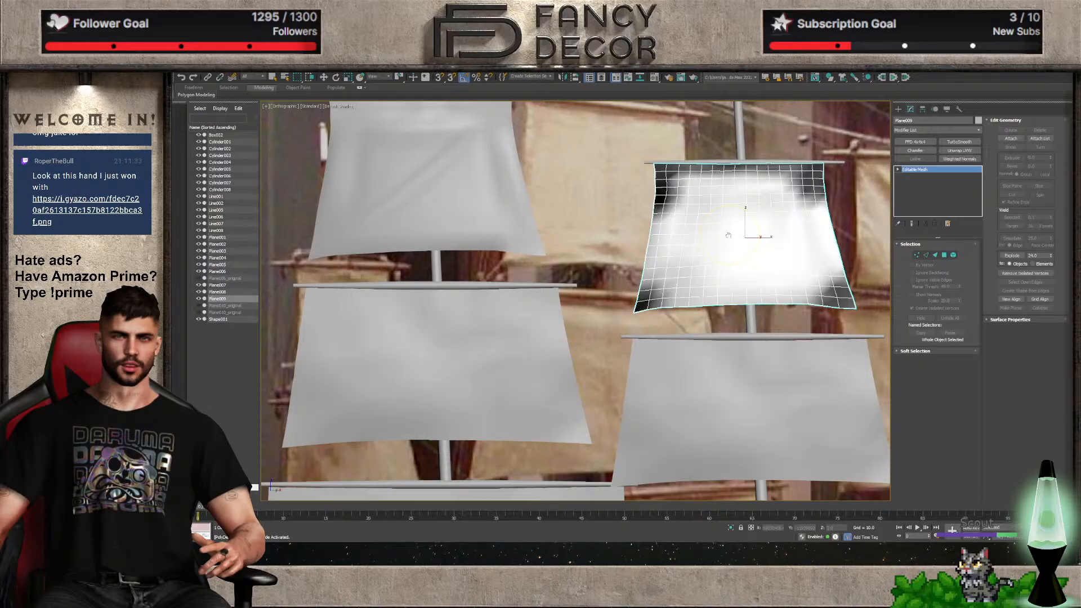
Try brushing folds into the middle of the foremast's top sail from several angles and undo the strokes
{"action": "middle_click_drag", "start_coordinate": [786, 252], "coordinate": [809, 261], "text": "alt"}
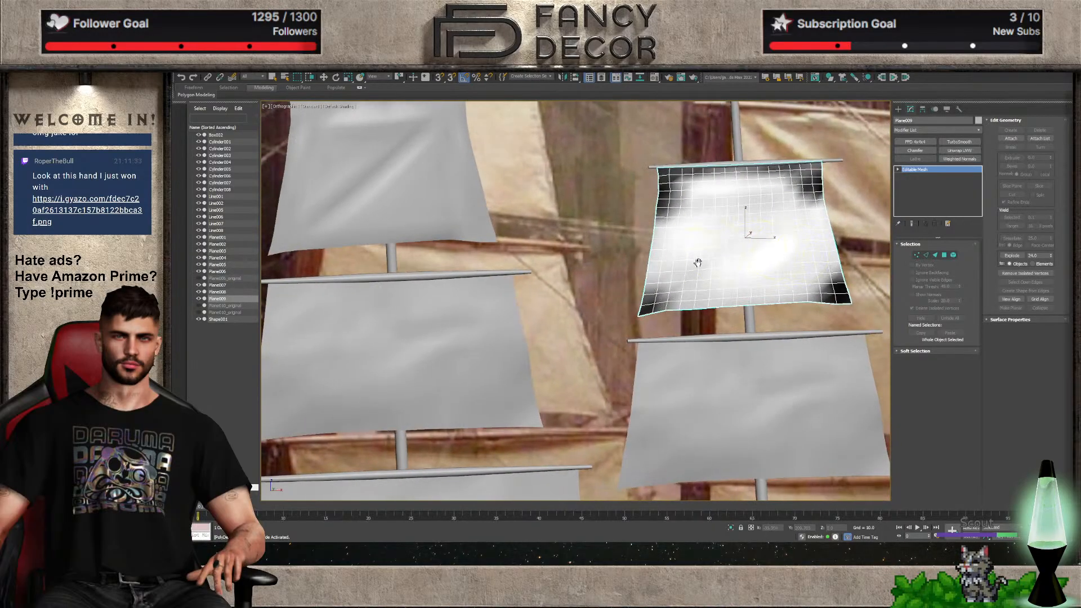
{"action": "middle_click_drag", "start_coordinate": [697, 263], "coordinate": [703, 267], "text": "alt"}
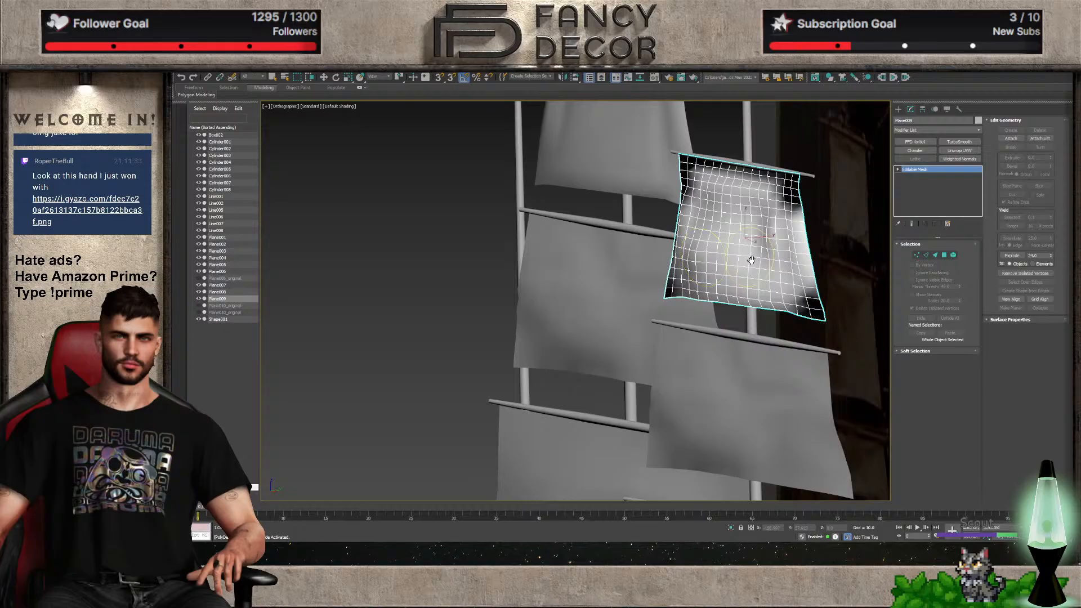
{"action": "middle_click_drag", "start_coordinate": [751, 259], "coordinate": [732, 260], "text": "alt"}
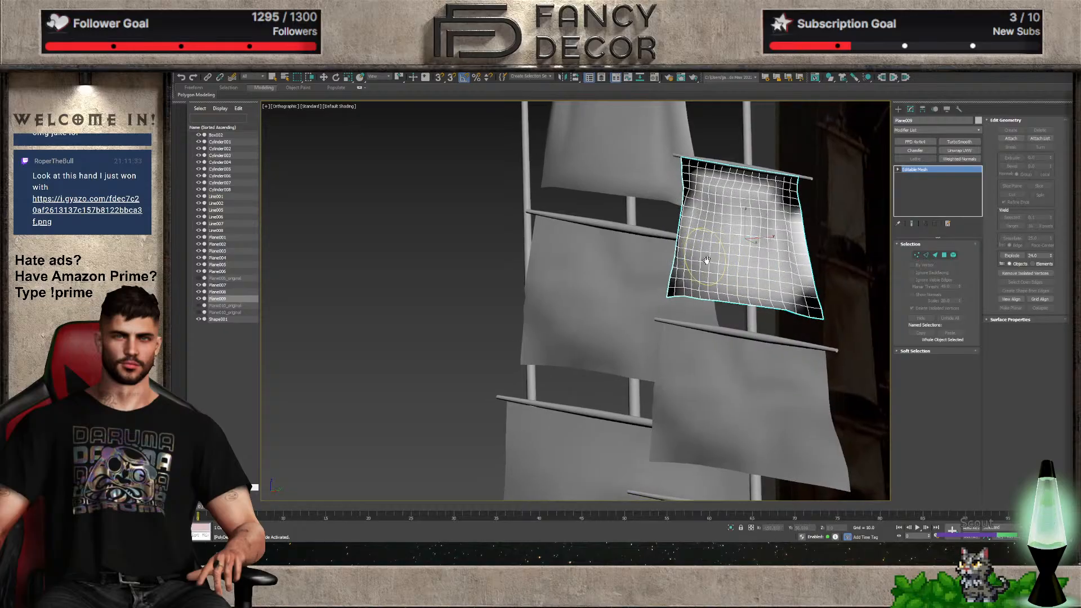
{"action": "middle_click_drag", "start_coordinate": [758, 270], "coordinate": [807, 280], "text": "alt"}
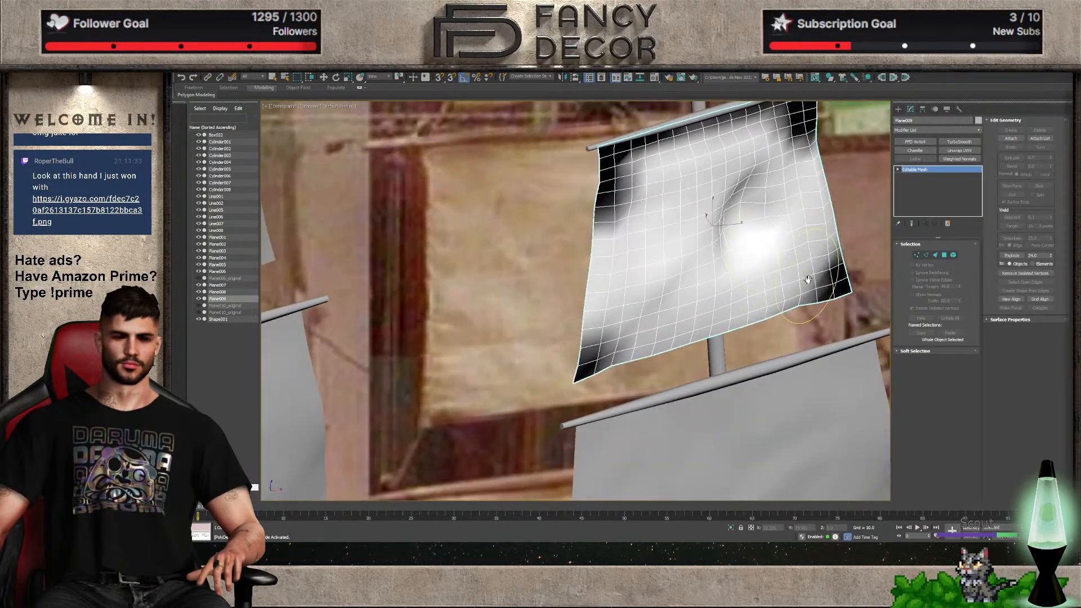
{"action": "key", "text": "ctrl+z"}
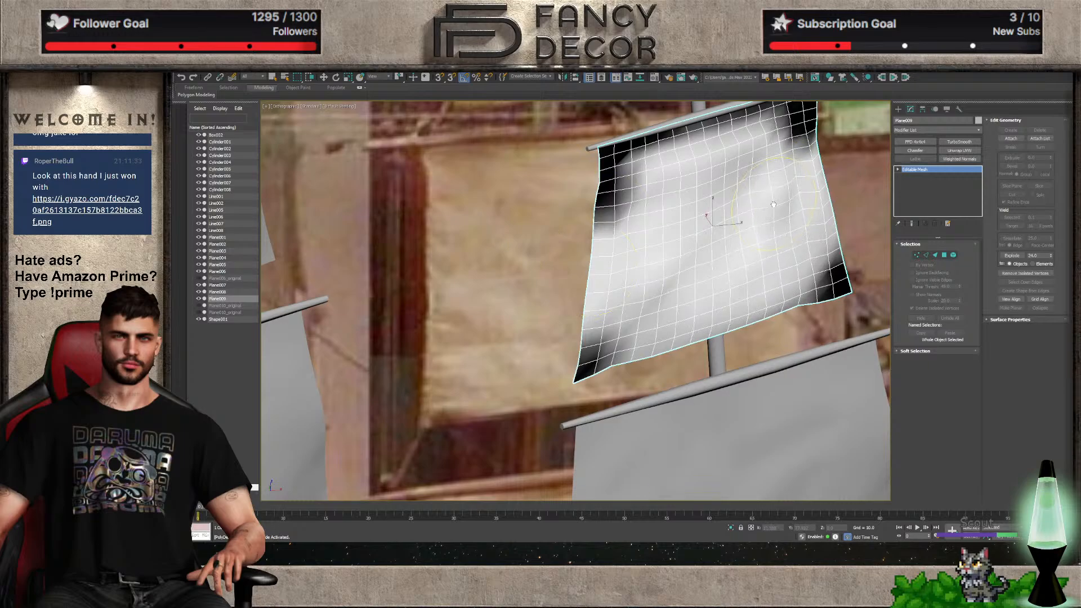
{"action": "left_click_drag", "start_coordinate": [773, 198], "coordinate": [775, 225]}
{"action": "middle_click_drag", "start_coordinate": [776, 248], "coordinate": [749, 243], "text": "alt"}
{"action": "key", "text": "ctrl+z"}
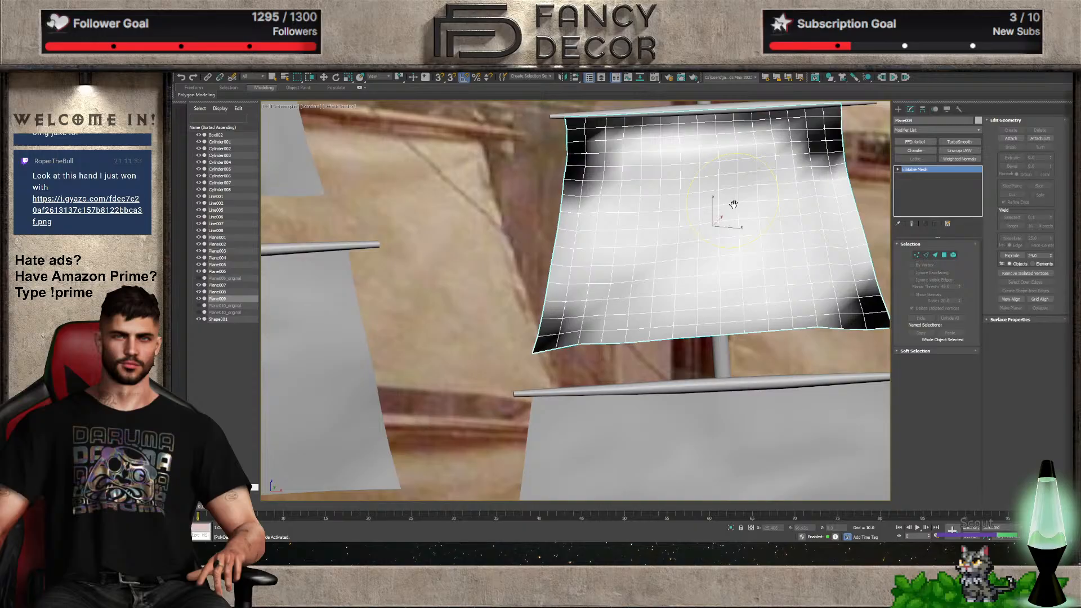
Brush a diagonal crease across the middle of the foremast's top sail and return it to an editable poly
{"action": "left_click_drag", "start_coordinate": [684, 217], "coordinate": [682, 216]}
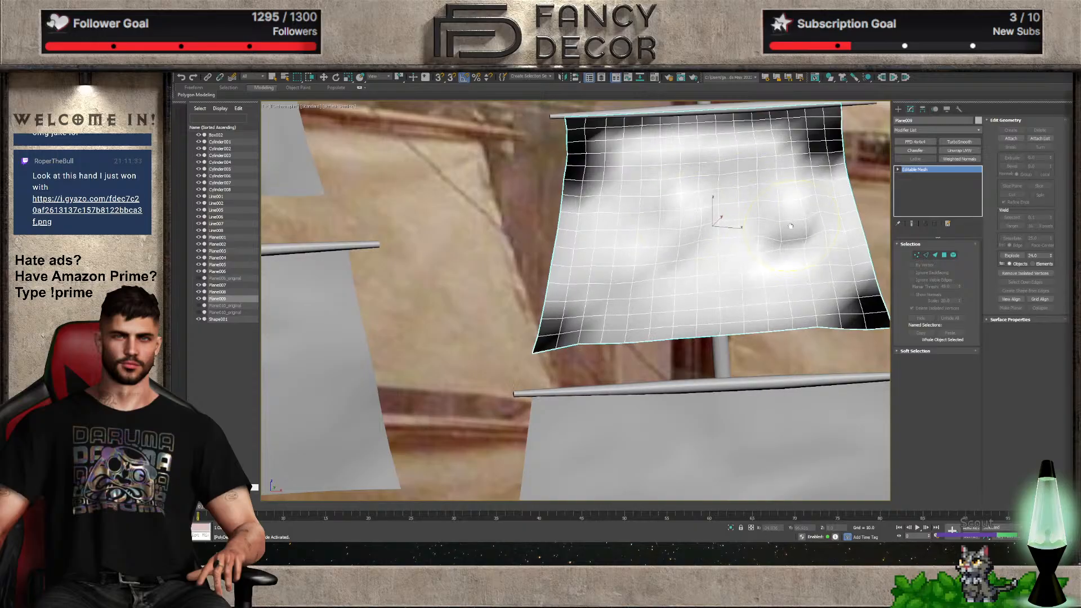
{"action": "middle_click_drag", "start_coordinate": [771, 236], "coordinate": [734, 201], "text": "alt"}
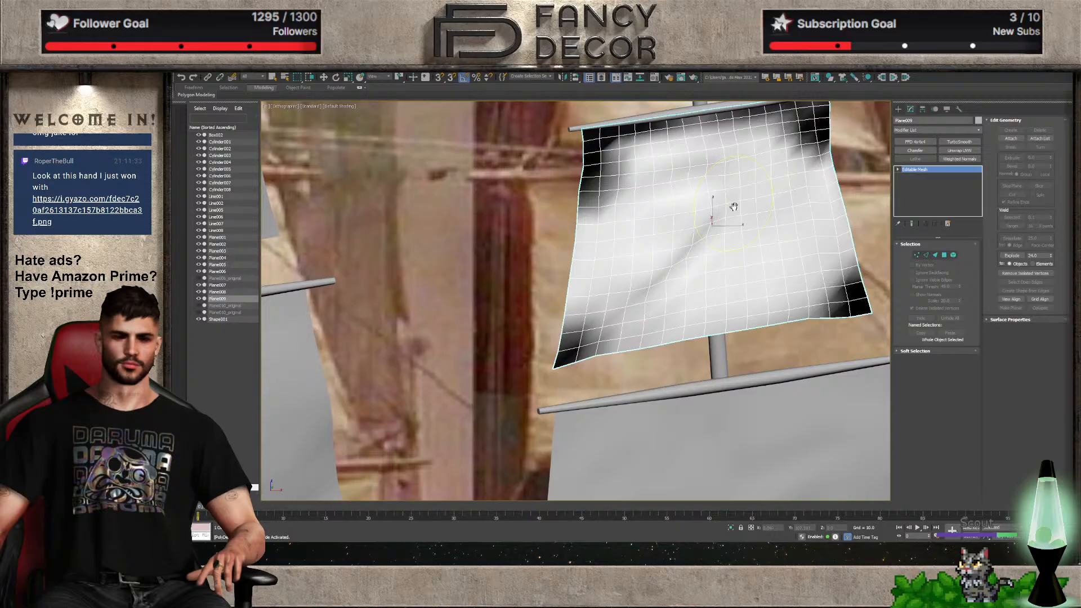
{"action": "scroll", "coordinate": [707, 225], "scroll_direction": "down", "scroll_amount": 3}
{"action": "scroll", "coordinate": [714, 216], "scroll_direction": "down", "scroll_amount": 3}
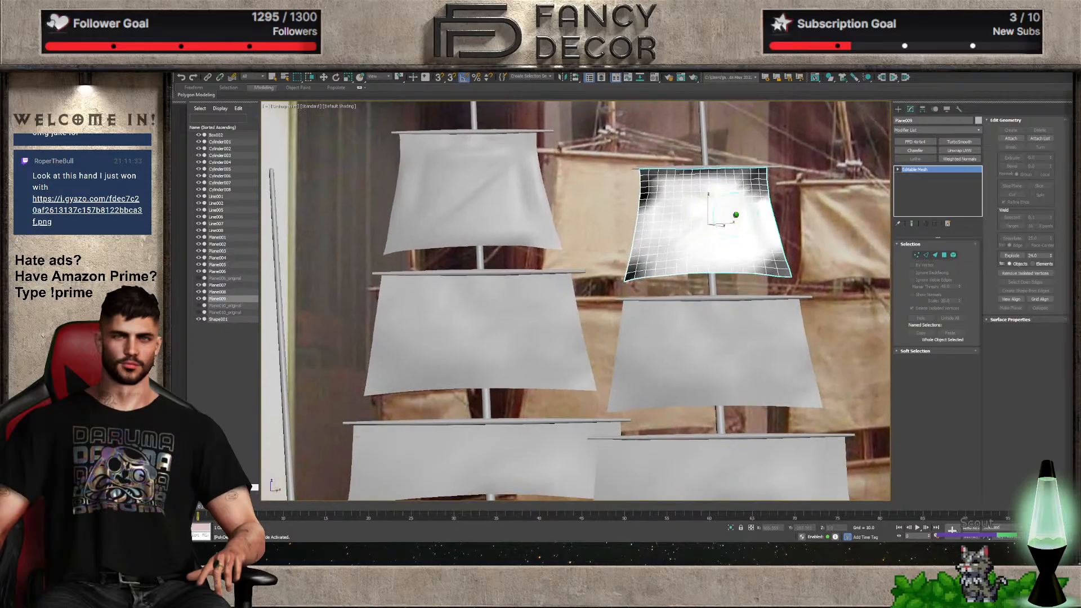
{"action": "scroll", "coordinate": [706, 220], "scroll_direction": "up", "scroll_amount": 3}
{"action": "scroll", "coordinate": [745, 220], "scroll_direction": "down", "scroll_amount": 3}
{"action": "scroll", "coordinate": [744, 220], "scroll_direction": "up", "scroll_amount": 5}
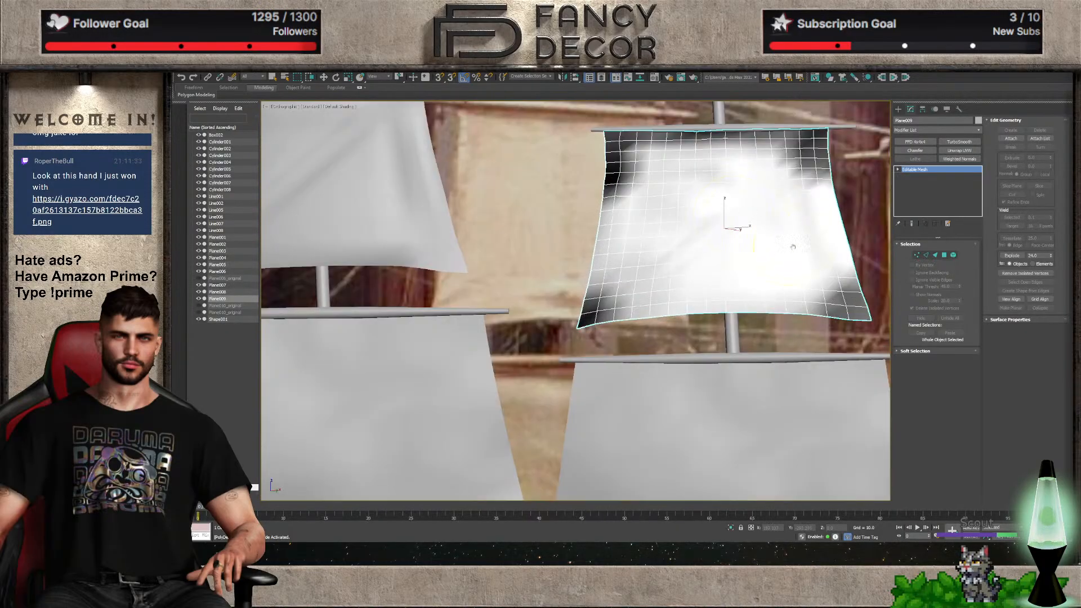
{"action": "scroll", "coordinate": [774, 244], "scroll_direction": "down", "scroll_amount": 4}
{"action": "scroll", "coordinate": [530, 199], "scroll_direction": "up", "scroll_amount": 2}
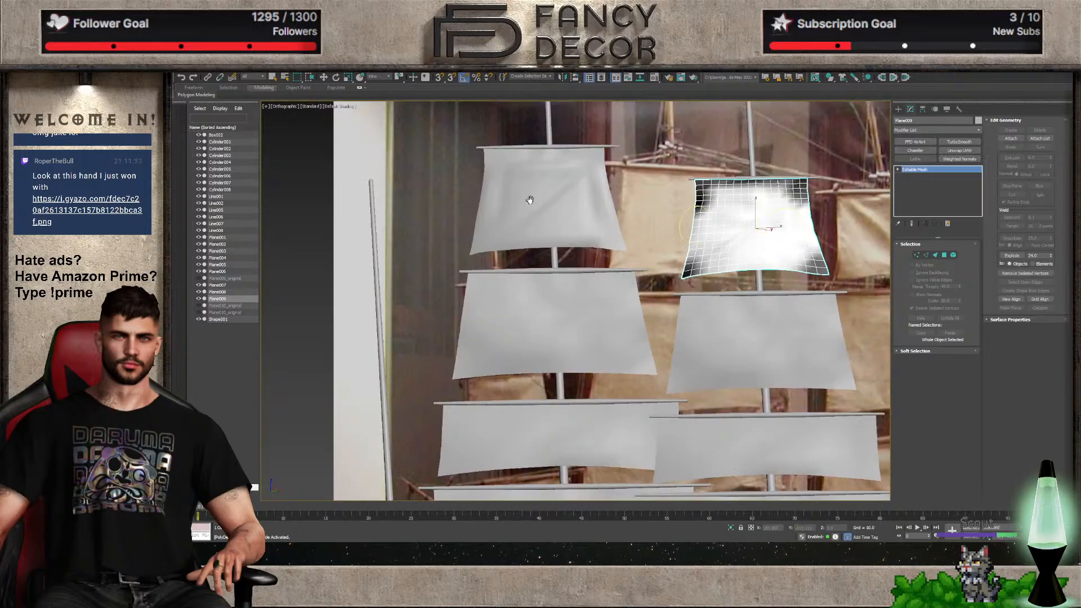
{"action": "left_click", "coordinate": [945, 226]}
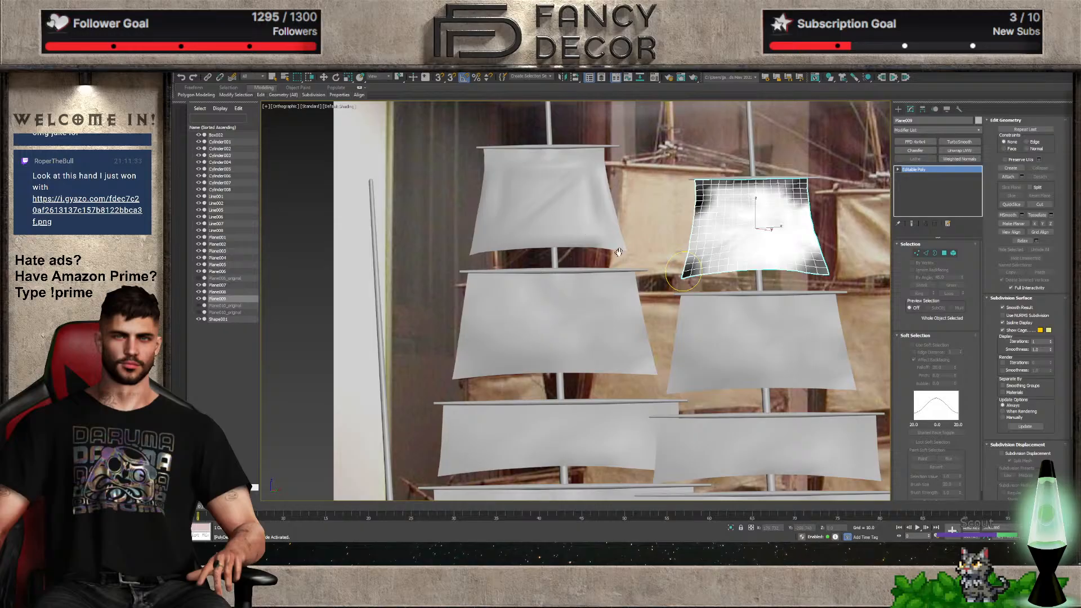
Examine the foremast and mainmast sails against the reference photo from the front and from an angle
{"action": "middle_click_drag", "start_coordinate": [618, 252], "coordinate": [597, 252]}
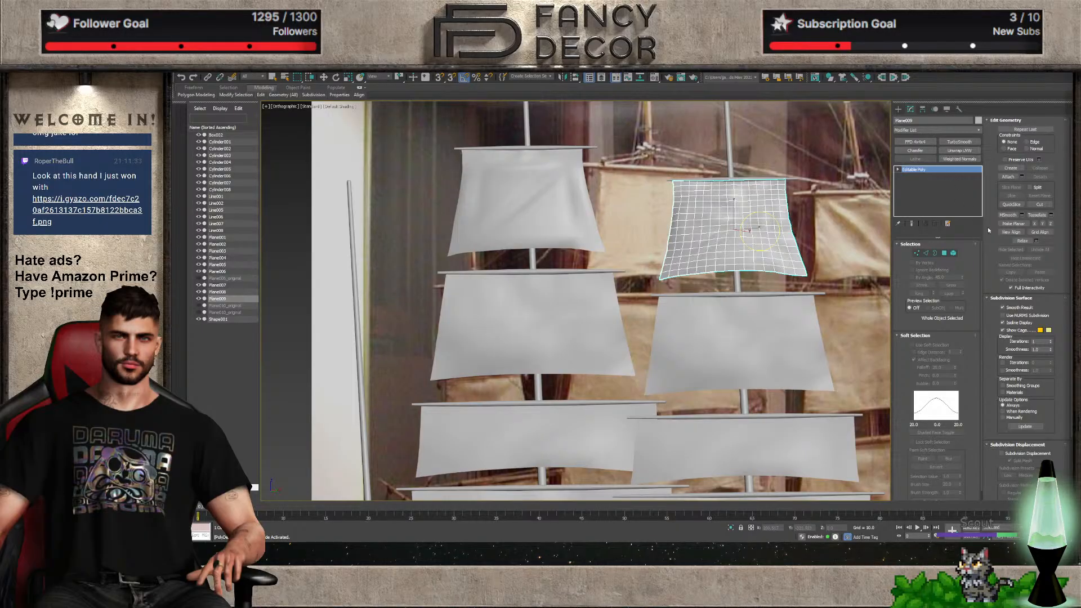
{"action": "scroll", "coordinate": [697, 265], "scroll_direction": "down", "scroll_amount": 2}
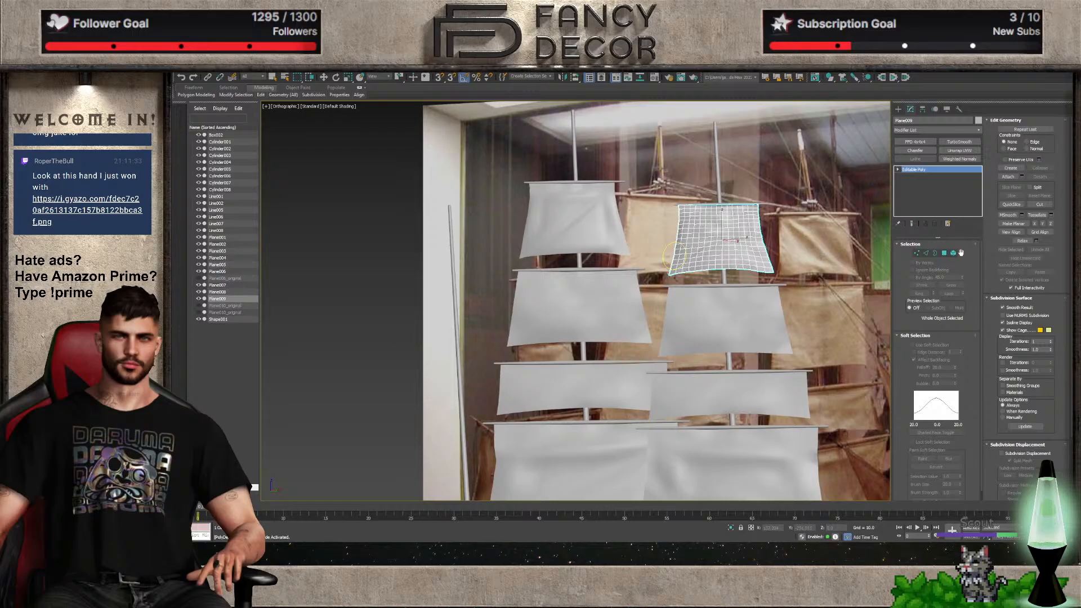
{"action": "key", "text": "w"}
{"action": "left_click", "coordinate": [322, 312]}
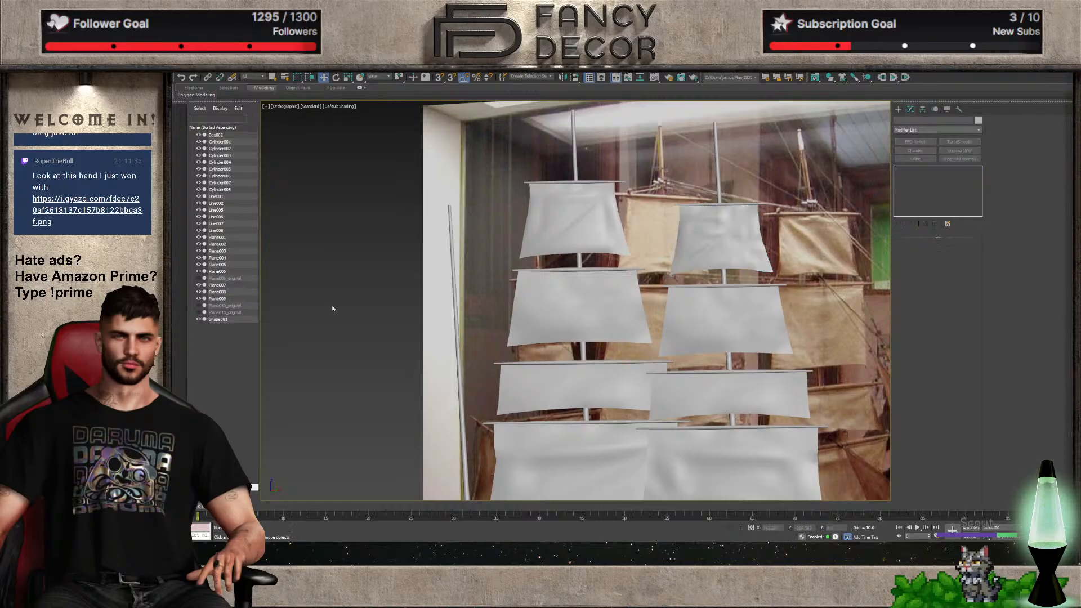
{"action": "key", "text": "f"}
{"action": "scroll", "coordinate": [607, 292], "scroll_direction": "up", "scroll_amount": 1}
{"action": "scroll", "coordinate": [607, 292], "scroll_direction": "down", "scroll_amount": 3}
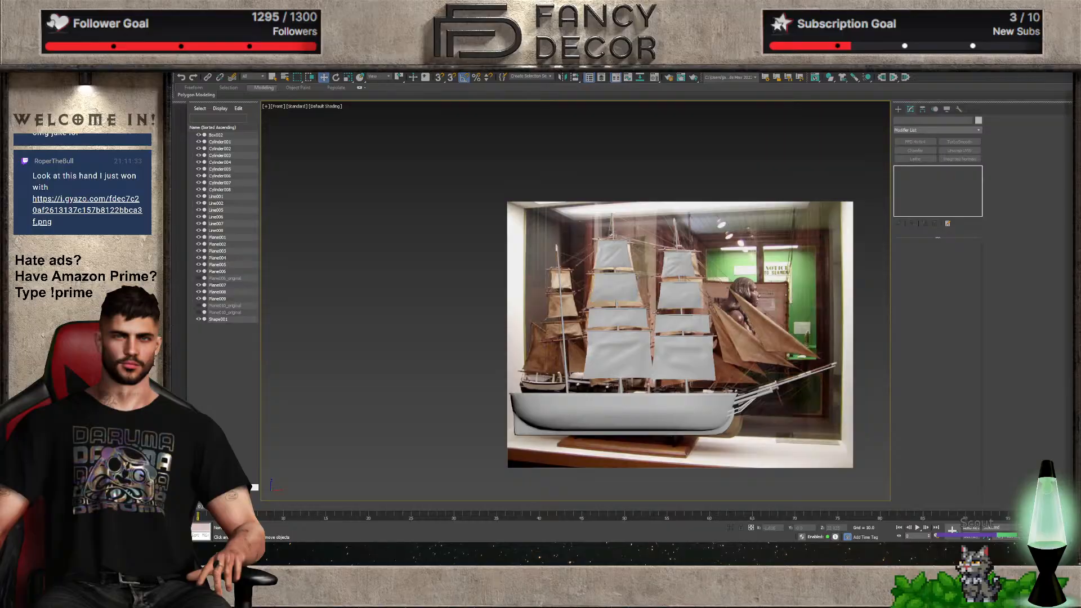
{"action": "middle_click_drag", "start_coordinate": [607, 292], "coordinate": [704, 304], "text": "alt"}
{"action": "scroll", "coordinate": [704, 304], "scroll_direction": "up", "scroll_amount": 3}
{"action": "left_click", "coordinate": [704, 304]}
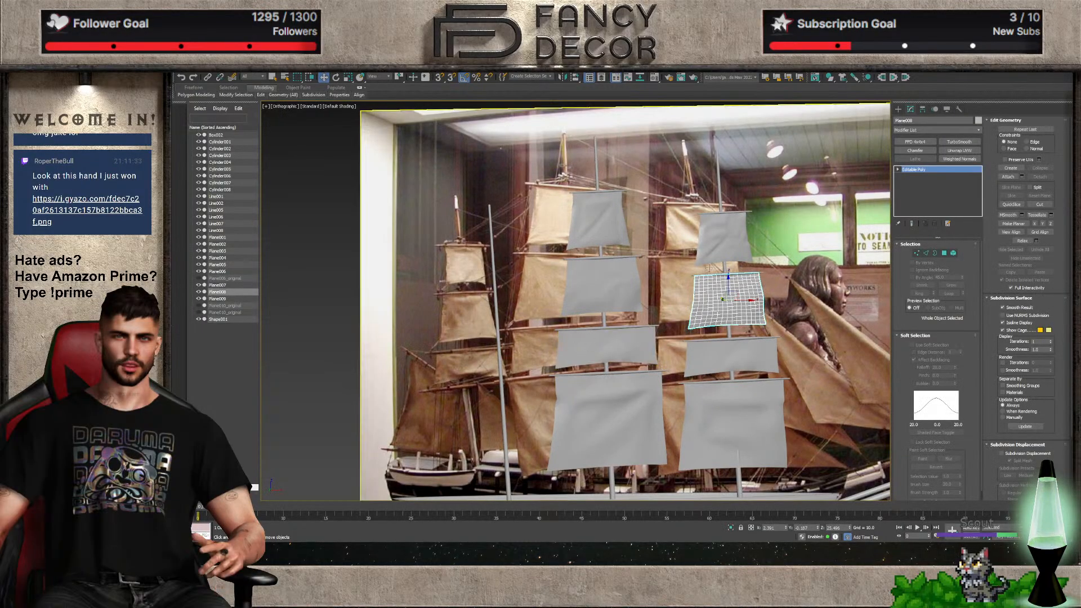
{"action": "scroll", "coordinate": [708, 268], "scroll_direction": "down", "scroll_amount": 2}
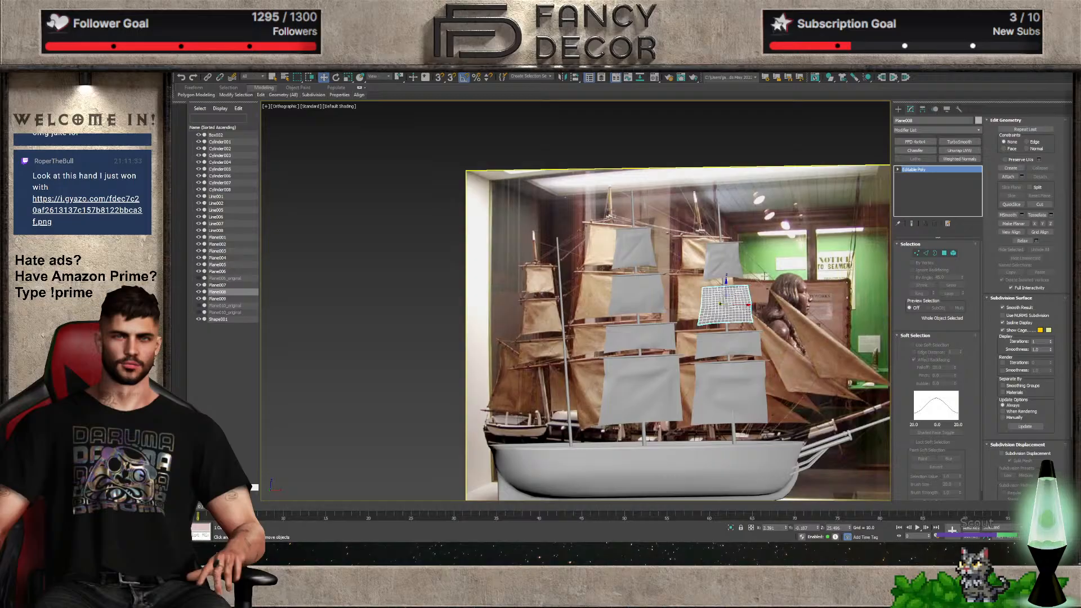
{"action": "scroll", "coordinate": [600, 421], "scroll_direction": "up", "scroll_amount": 2}
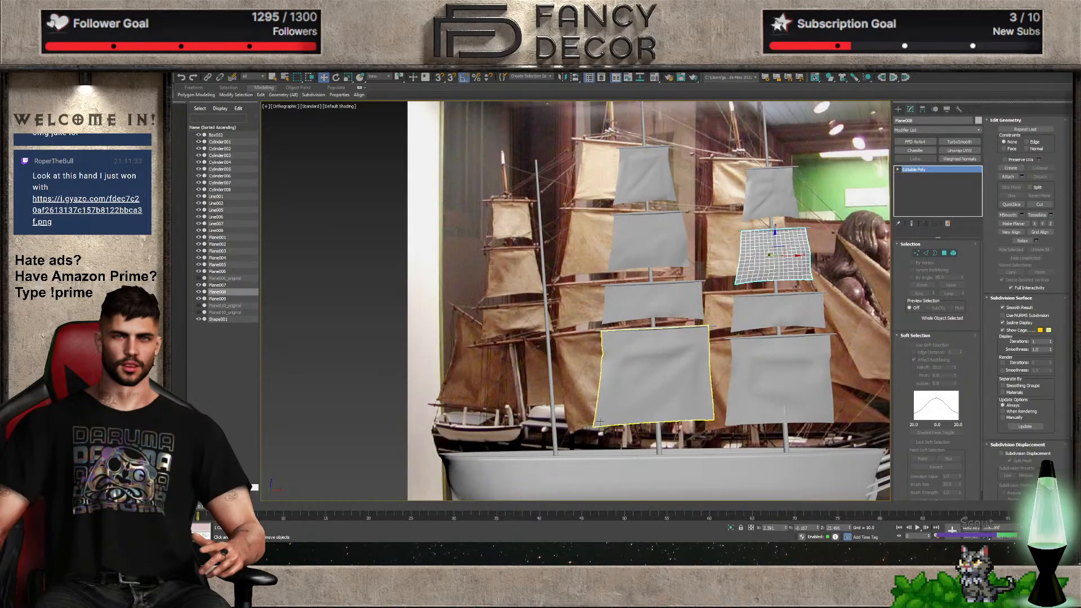
{"action": "scroll", "coordinate": [600, 420], "scroll_direction": "up", "scroll_amount": 2}
{"action": "scroll", "coordinate": [656, 399], "scroll_direction": "down", "scroll_amount": 4}
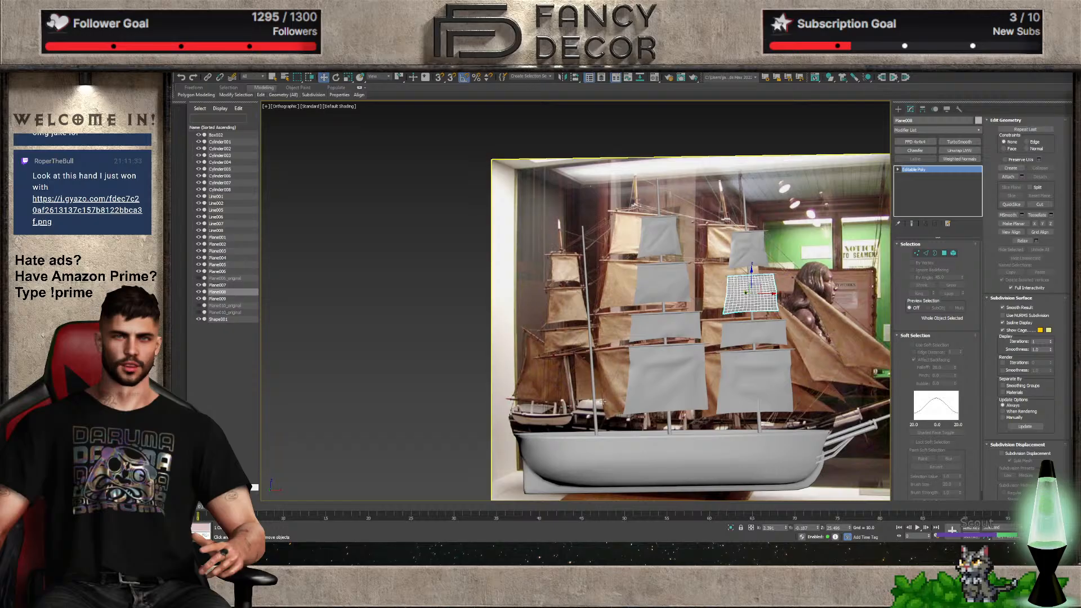
{"action": "middle_click_drag", "start_coordinate": [791, 377], "coordinate": [706, 374]}
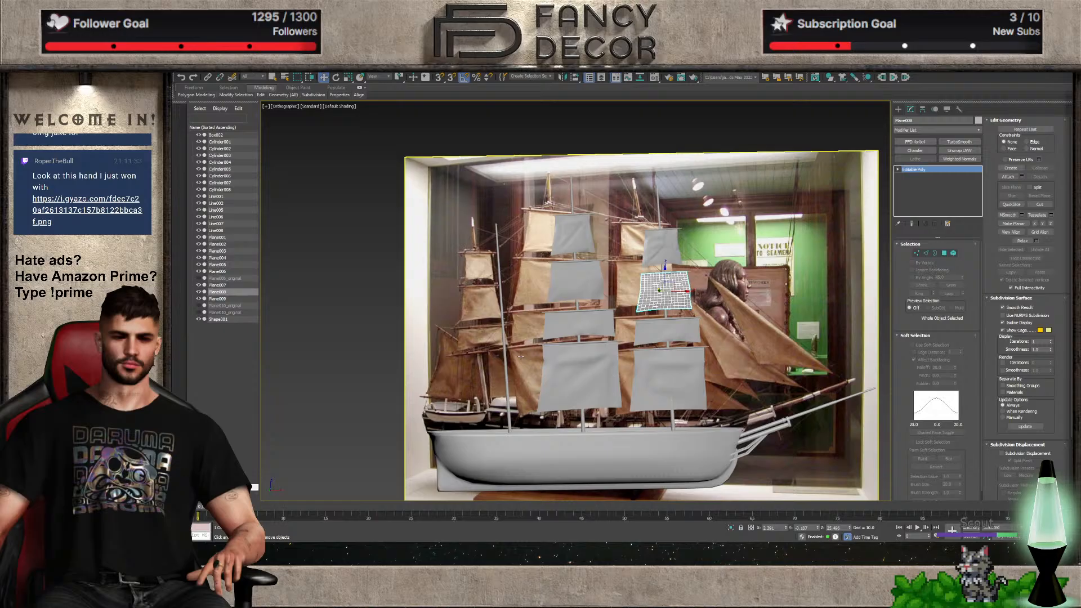
{"action": "middle_click_drag", "start_coordinate": [522, 357], "coordinate": [588, 334]}
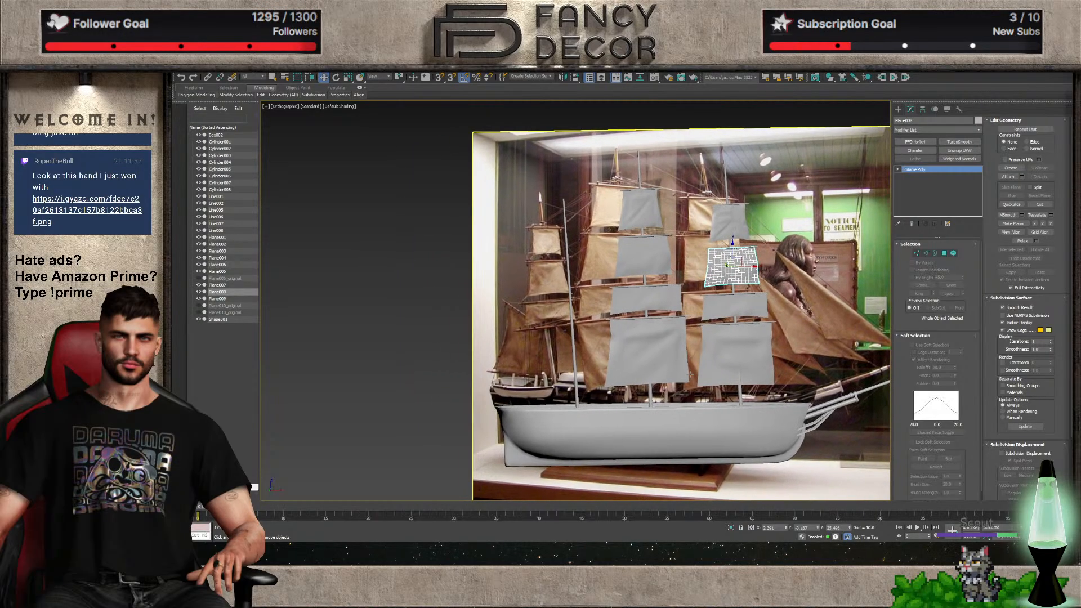
{"action": "scroll", "coordinate": [682, 364], "scroll_direction": "down", "scroll_amount": 3}
{"action": "key", "text": "f"}
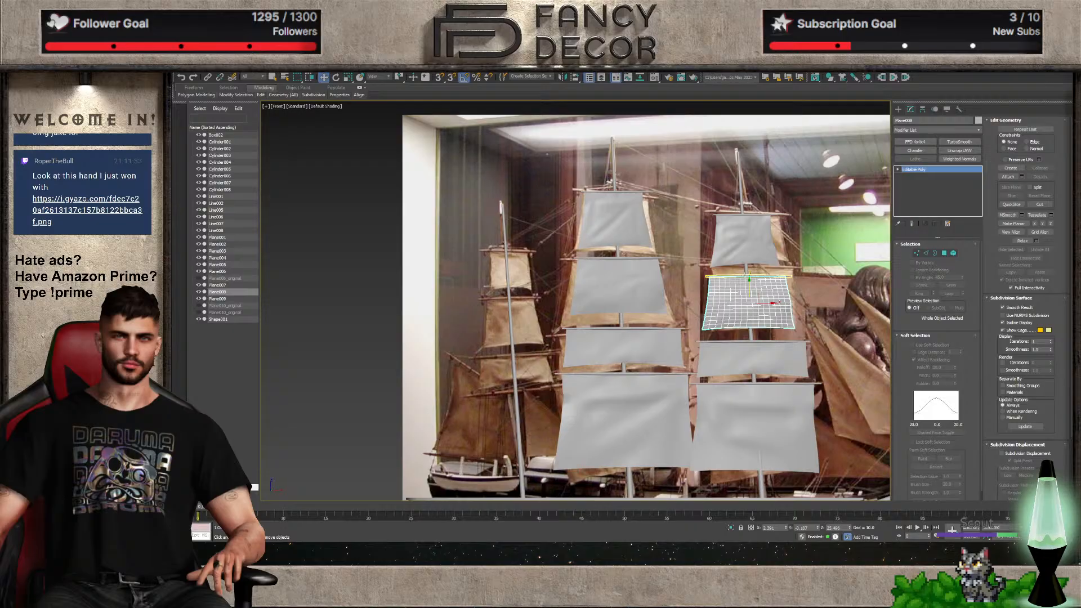
{"action": "left_click", "coordinate": [745, 240], "text": "ctrl"}
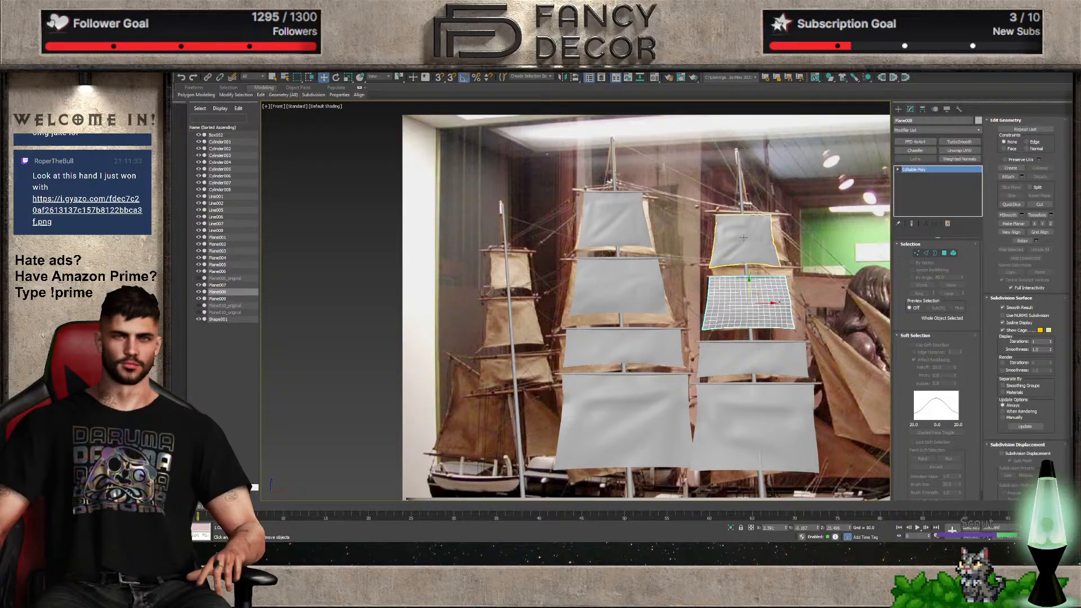
{"action": "left_click", "coordinate": [743, 354], "text": "ctrl"}
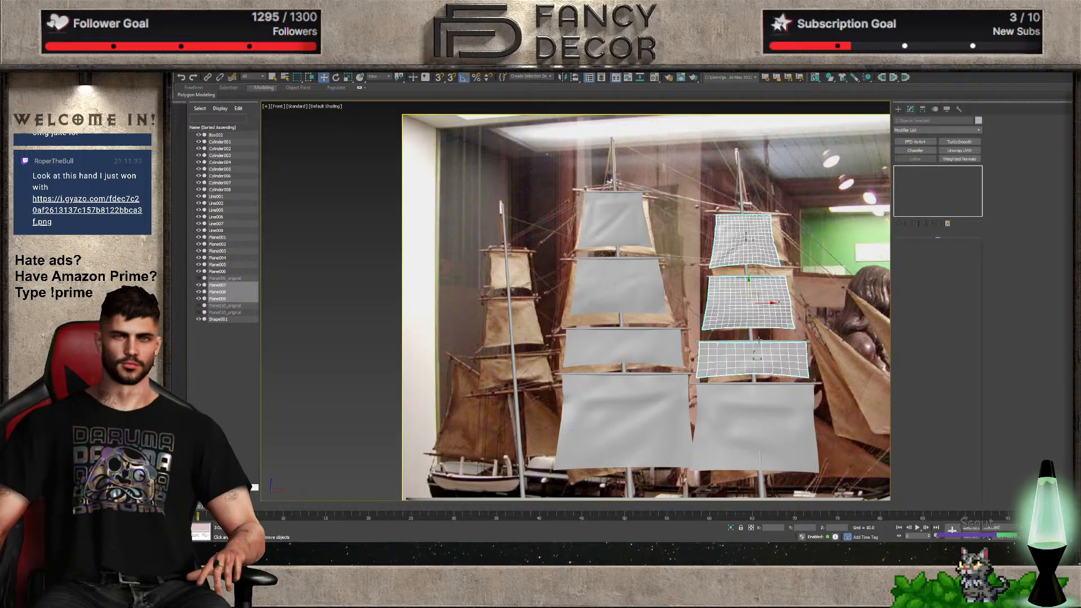
{"action": "left_click", "coordinate": [758, 341], "text": "ctrl"}
{"action": "left_click", "coordinate": [748, 277], "text": "ctrl"}
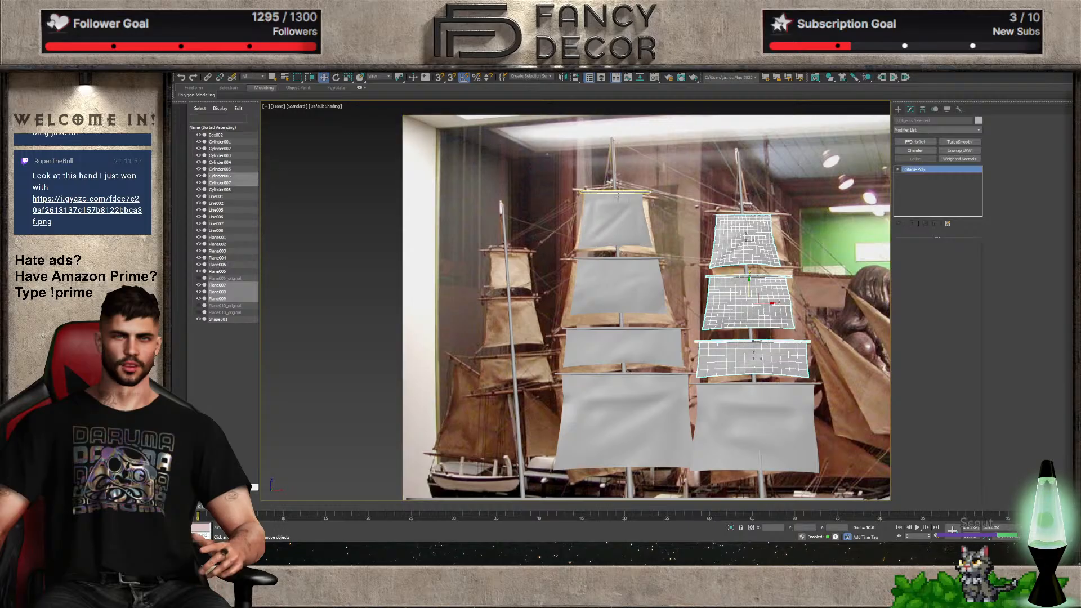
Copy the mainmast's three upper sails with their yards onto the mizzenmast and scale the copies down to fit it
{"action": "left_click", "coordinate": [622, 221]}
{"action": "left_click", "coordinate": [622, 284], "text": "ctrl"}
{"action": "left_click", "coordinate": [647, 332], "text": "ctrl"}
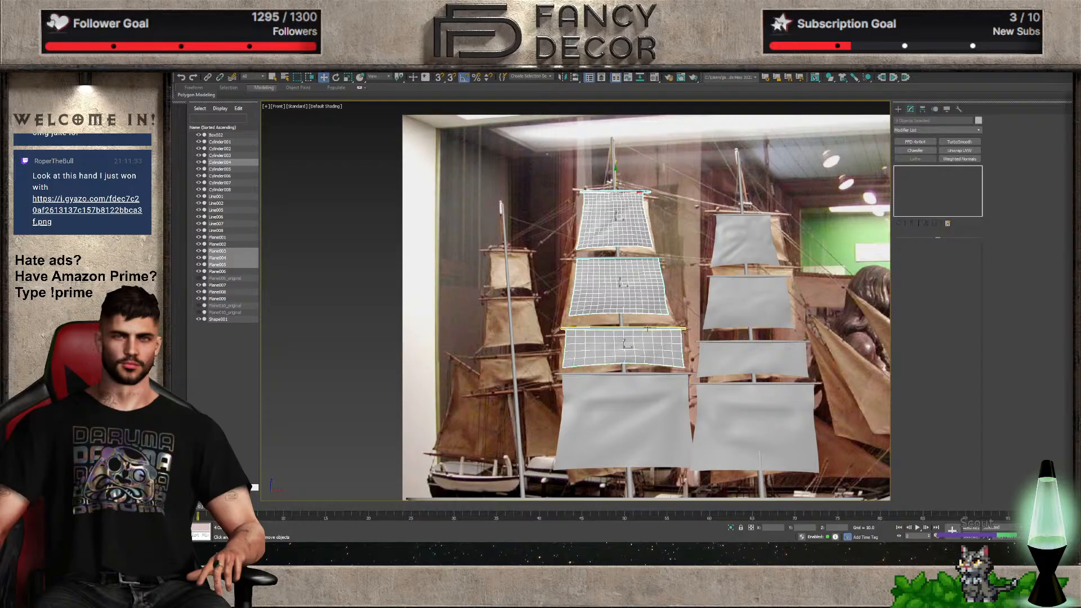
{"action": "left_click", "coordinate": [647, 329], "text": "ctrl"}
{"action": "left_click", "coordinate": [619, 259], "text": "ctrl"}
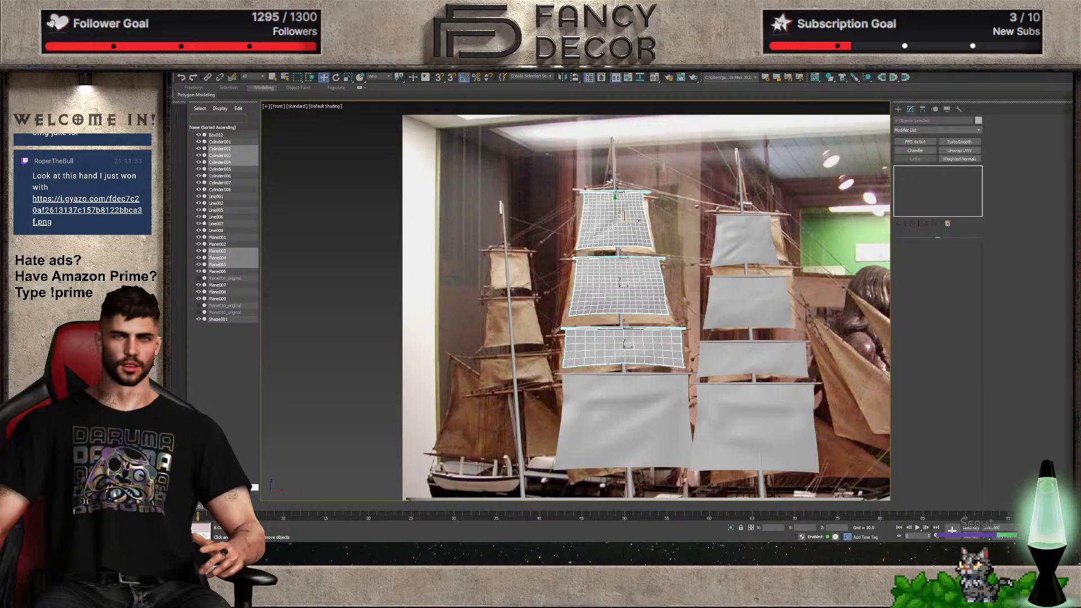
{"action": "left_click_drag", "start_coordinate": [640, 221], "coordinate": [516, 326], "text": "shift"}
{"action": "key", "text": "r"}
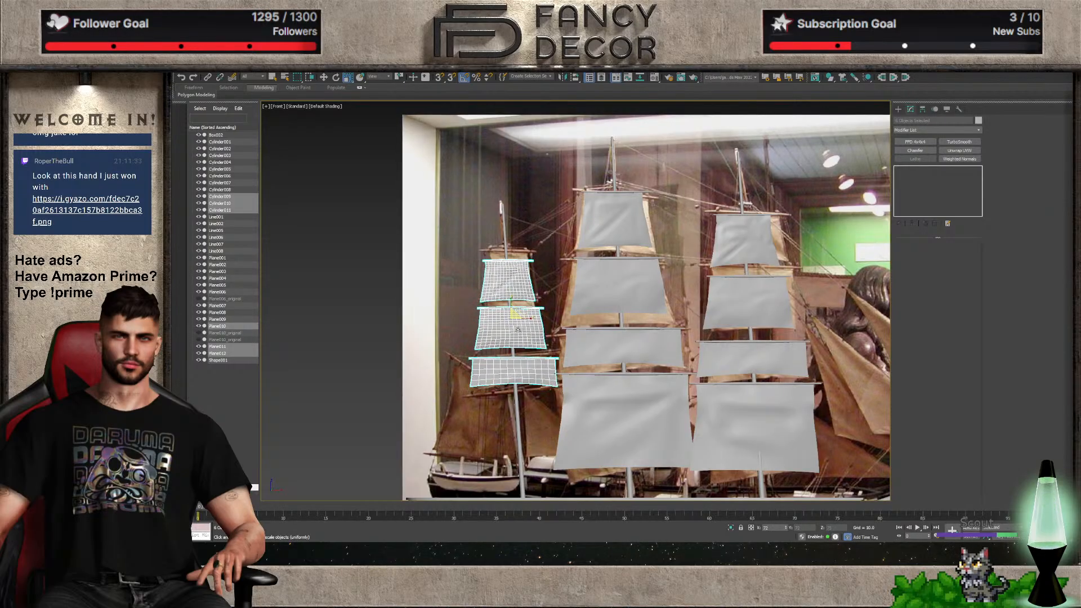
{"action": "key", "text": "w"}
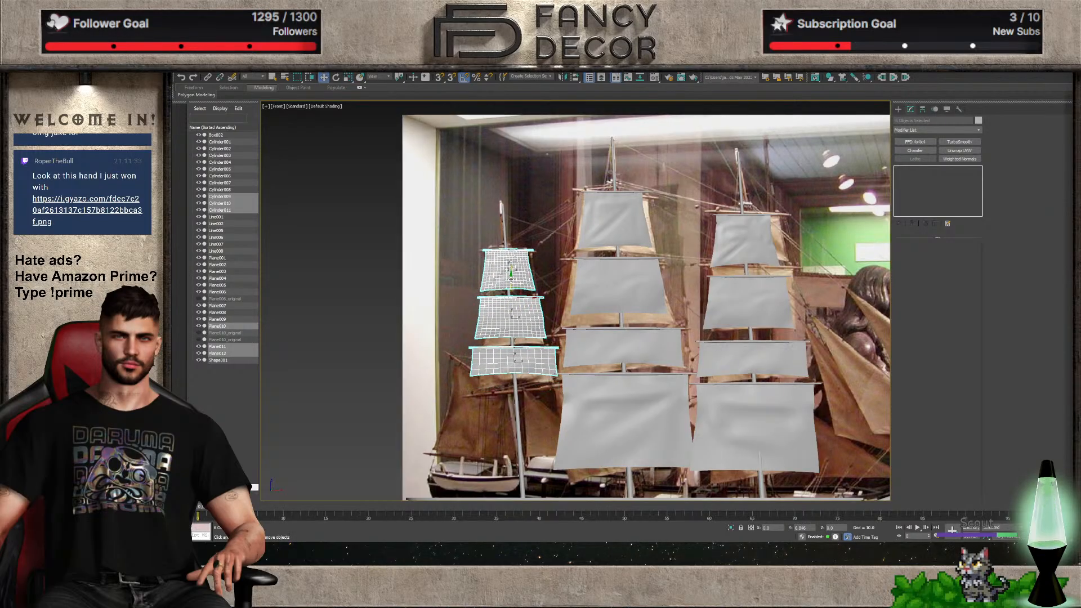
Move the mizzenmast's middle and lower sails, each together with its yard, farther down the mast to match the photo
{"action": "scroll", "coordinate": [489, 295], "scroll_direction": "up", "scroll_amount": 5}
{"action": "left_click", "coordinate": [485, 276]}
{"action": "left_click", "coordinate": [555, 337], "text": "ctrl"}
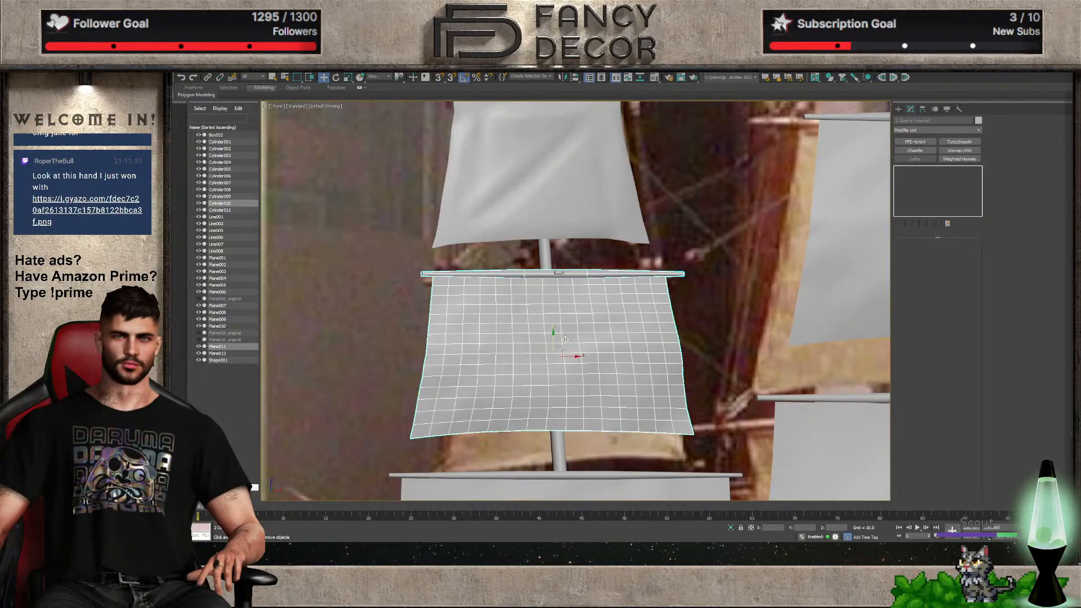
{"action": "middle_click_drag", "start_coordinate": [556, 337], "coordinate": [557, 202]}
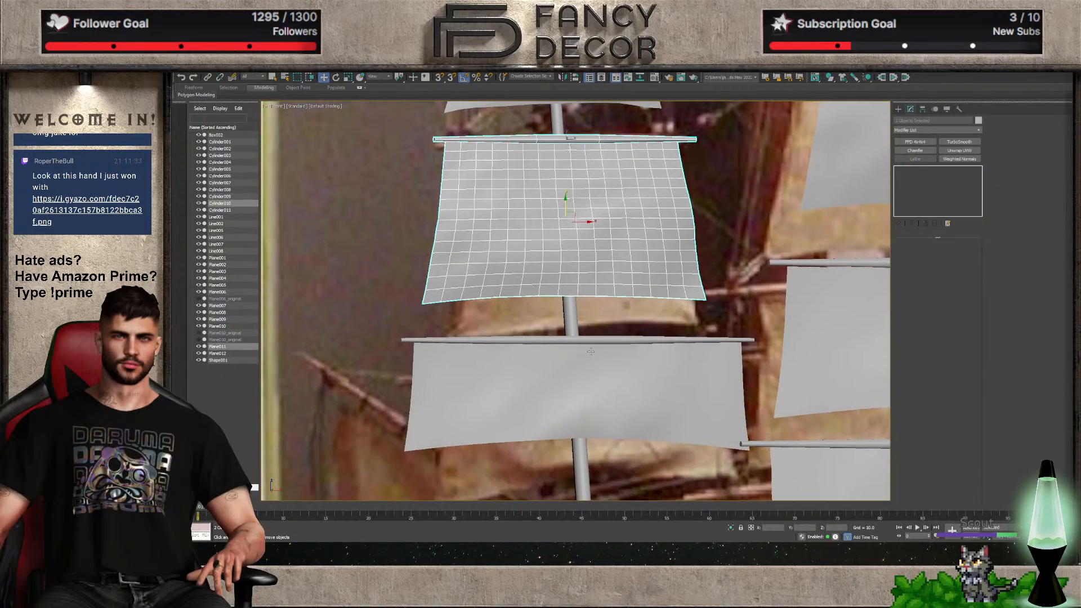
{"action": "left_click", "coordinate": [582, 339]}
{"action": "left_click", "coordinate": [593, 384], "text": "ctrl"}
{"action": "middle_click_drag", "start_coordinate": [593, 384], "coordinate": [552, 294]}
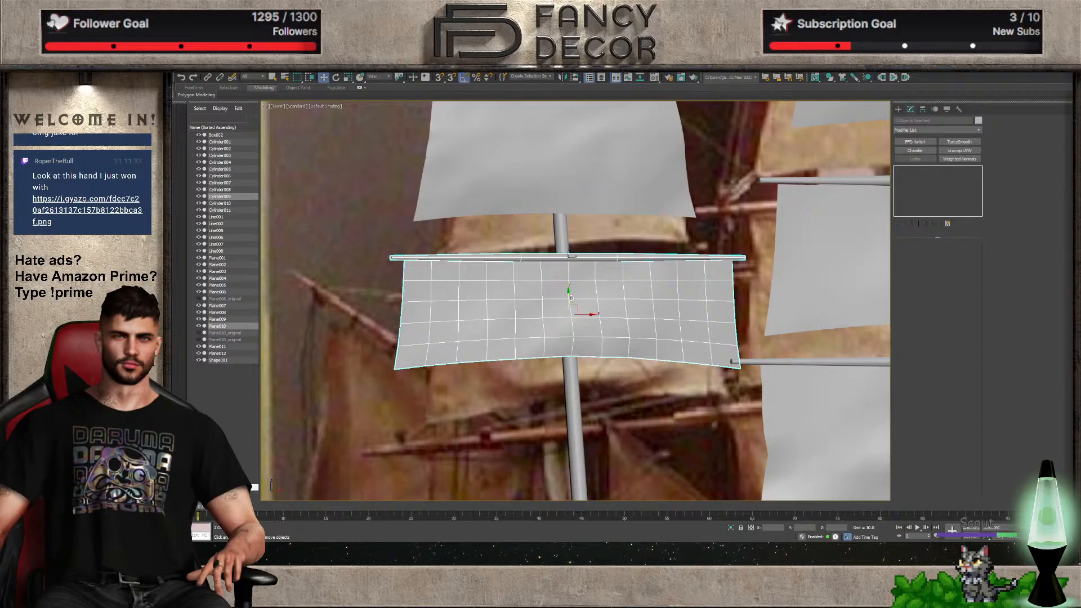
{"action": "left_click_drag", "start_coordinate": [571, 298], "coordinate": [570, 326]}
Add an FFD 4x4x4 modifier to the mizzenmast's middle sail and move its lower control points down to lengthen the sail
{"action": "left_click", "coordinate": [552, 199]}
{"action": "middle_click_drag", "start_coordinate": [553, 199], "coordinate": [557, 333]}
{"action": "left_click", "coordinate": [915, 141]}
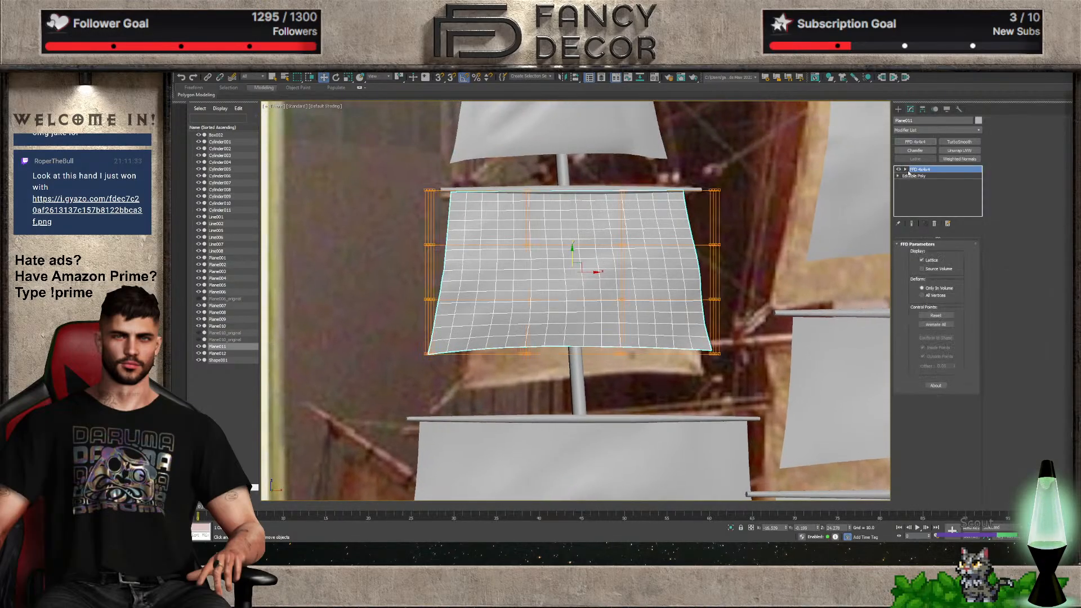
{"action": "left_click", "coordinate": [923, 176]}
{"action": "left_click", "coordinate": [905, 169]}
{"action": "left_click", "coordinate": [914, 176]}
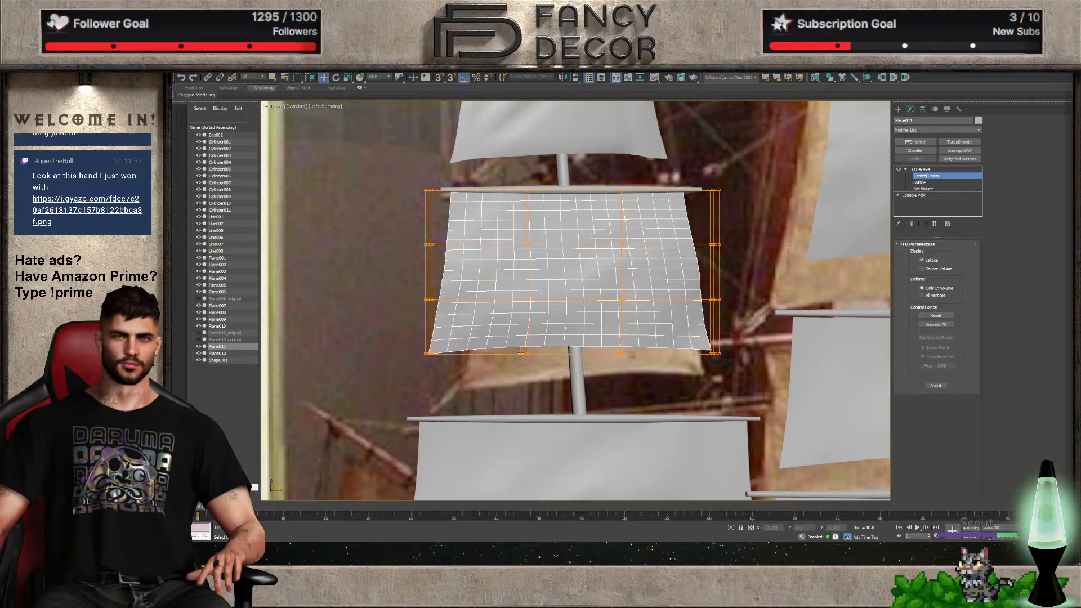
{"action": "left_click_drag", "start_coordinate": [580, 309], "coordinate": [581, 345]}
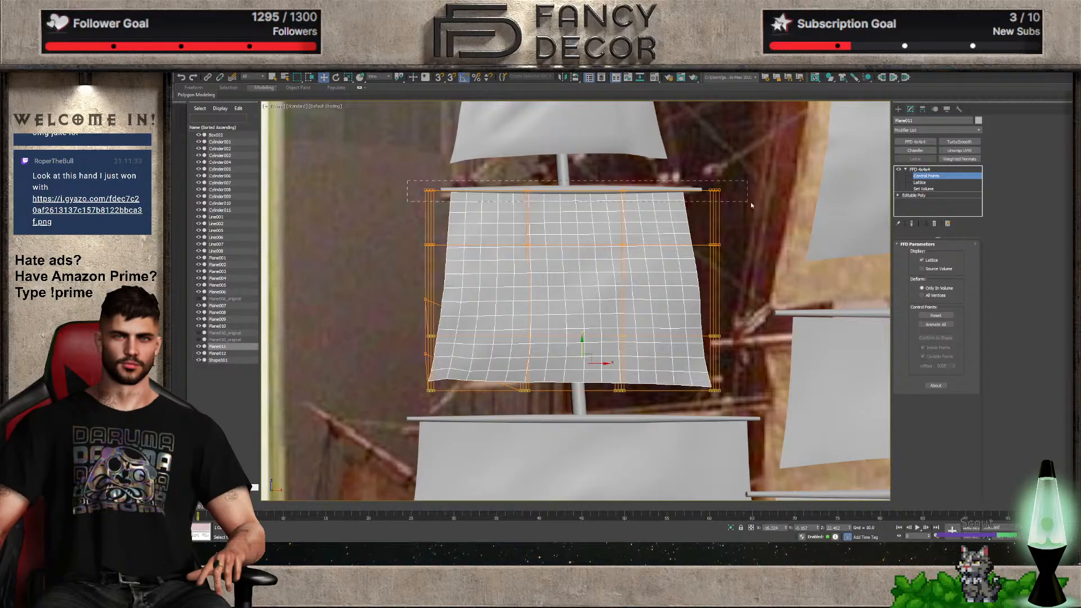
Make the mizzenmast's middle sail see-through and narrow it by scaling its top control points and moving both side columns inward
{"action": "key", "text": "r"}
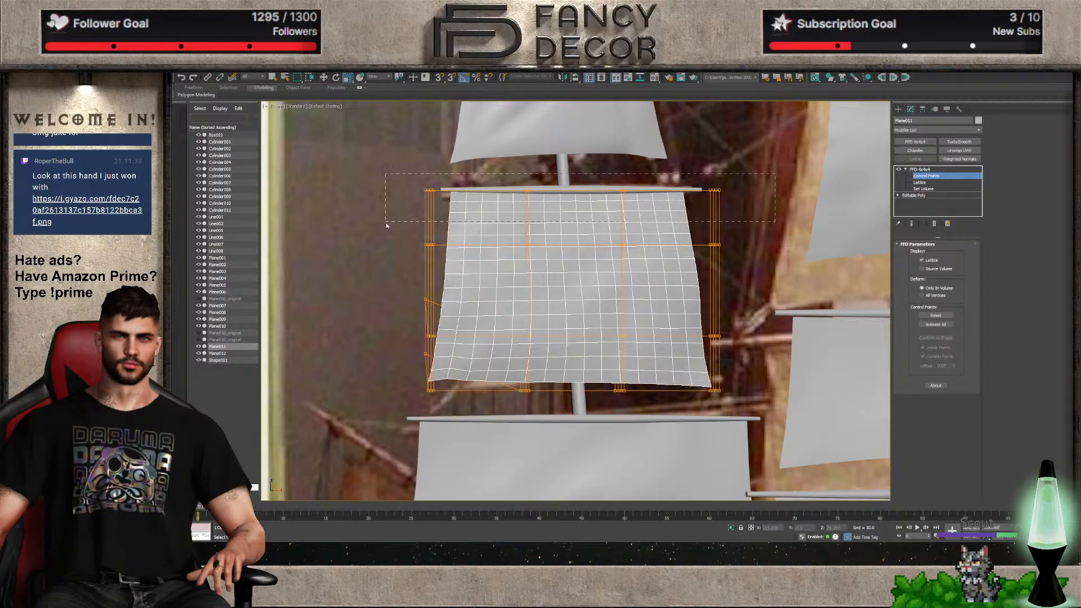
{"action": "left_click_drag", "start_coordinate": [614, 192], "coordinate": [529, 193]}
{"action": "key", "text": "alt+x"}
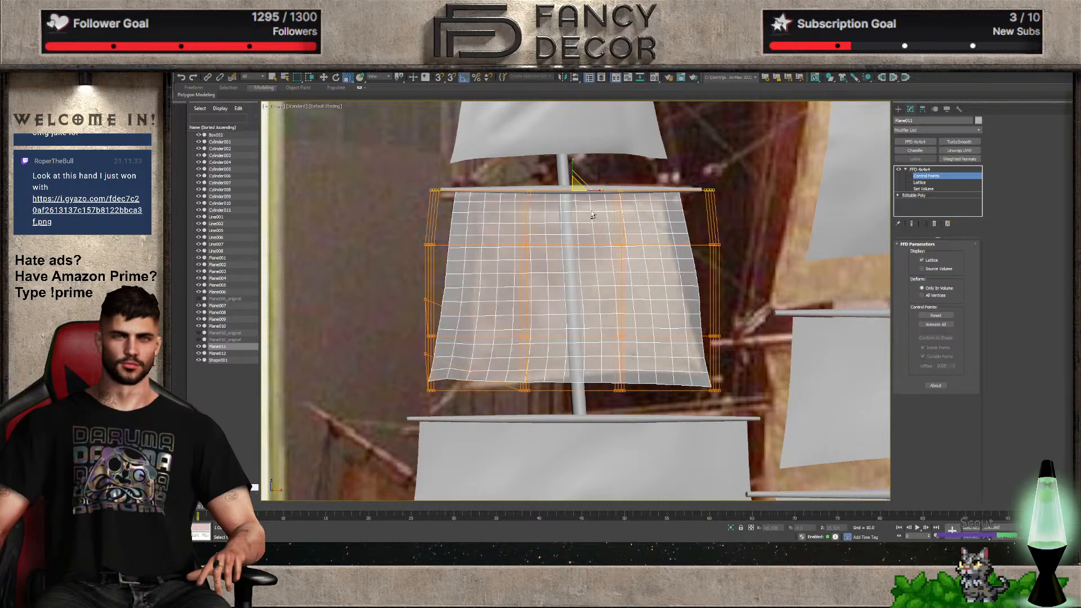
{"action": "middle_click_drag", "start_coordinate": [612, 241], "coordinate": [636, 200]}
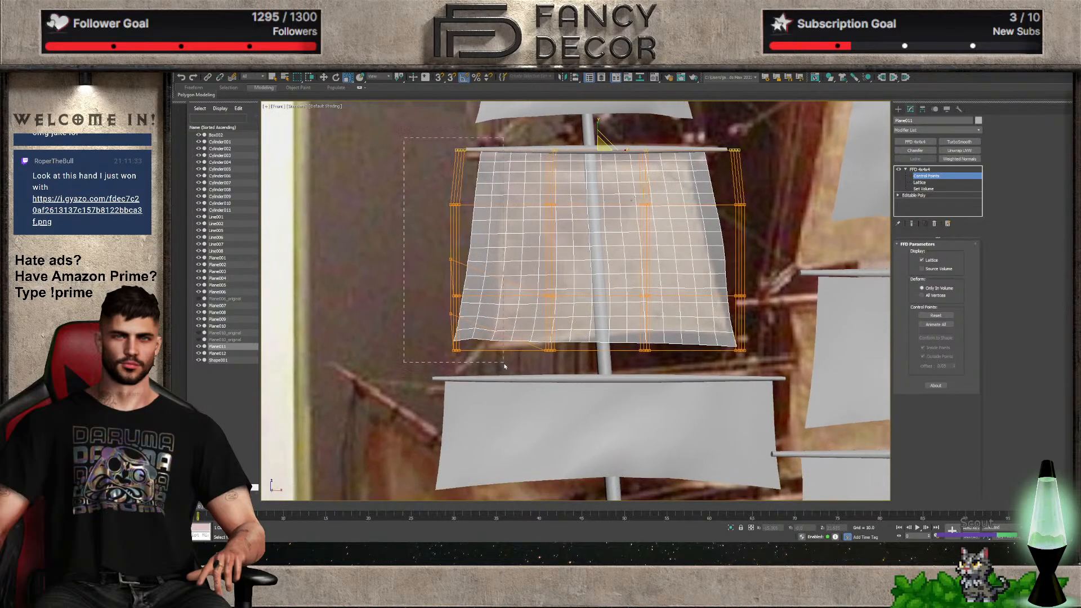
{"action": "key", "text": "w"}
{"action": "left_click_drag", "start_coordinate": [479, 246], "coordinate": [511, 245]}
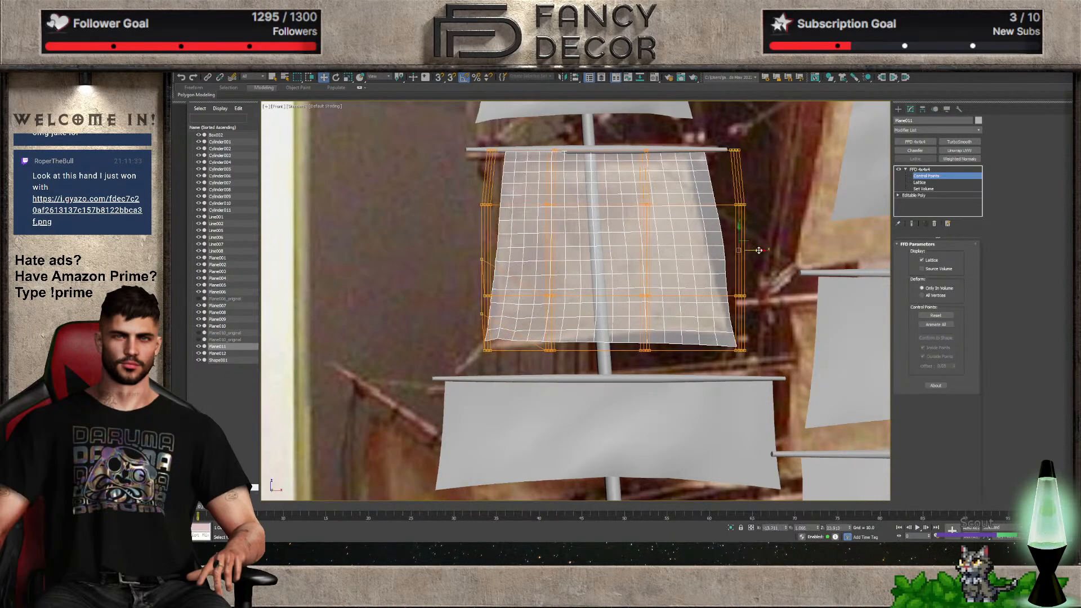
{"action": "left_click_drag", "start_coordinate": [759, 250], "coordinate": [740, 257]}
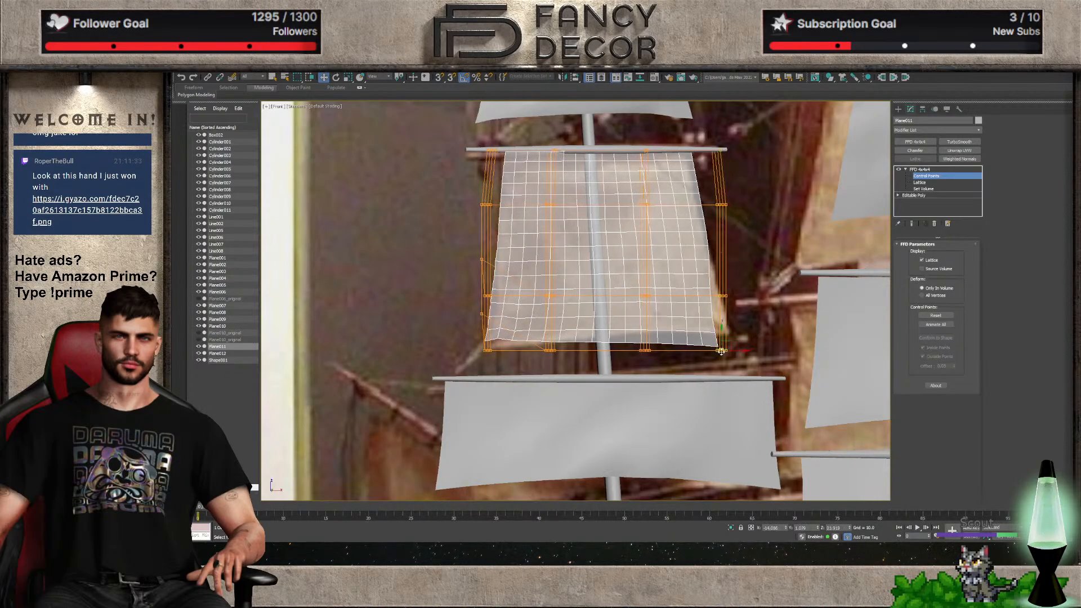
Pull the middle sail's lower corner control points outward and adjust its bottom control points to curve the lower edge
{"action": "left_click_drag", "start_coordinate": [721, 351], "coordinate": [735, 347]}
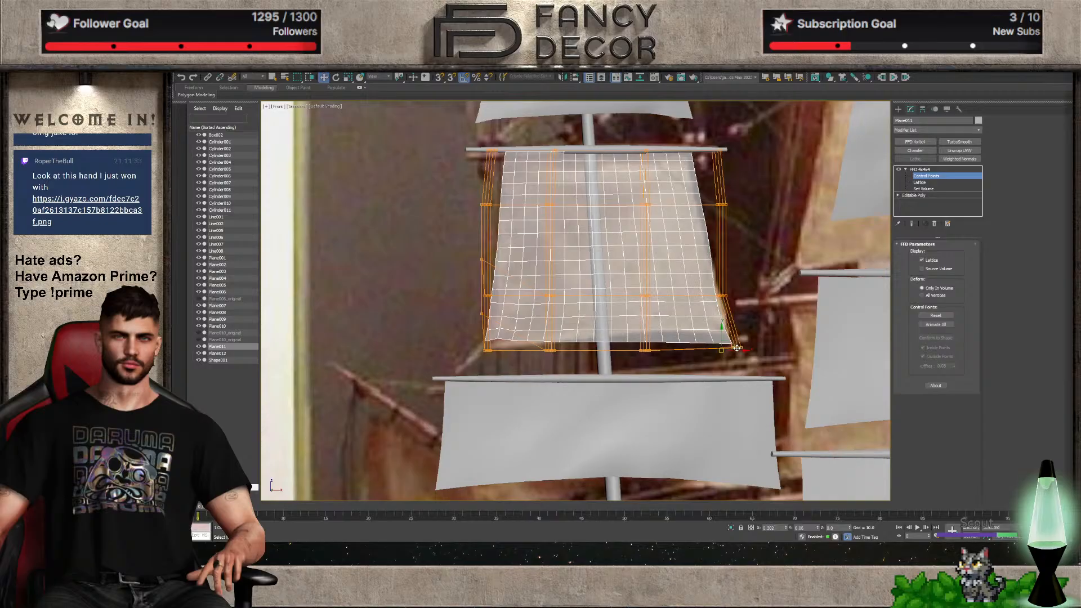
{"action": "left_click", "coordinate": [487, 349]}
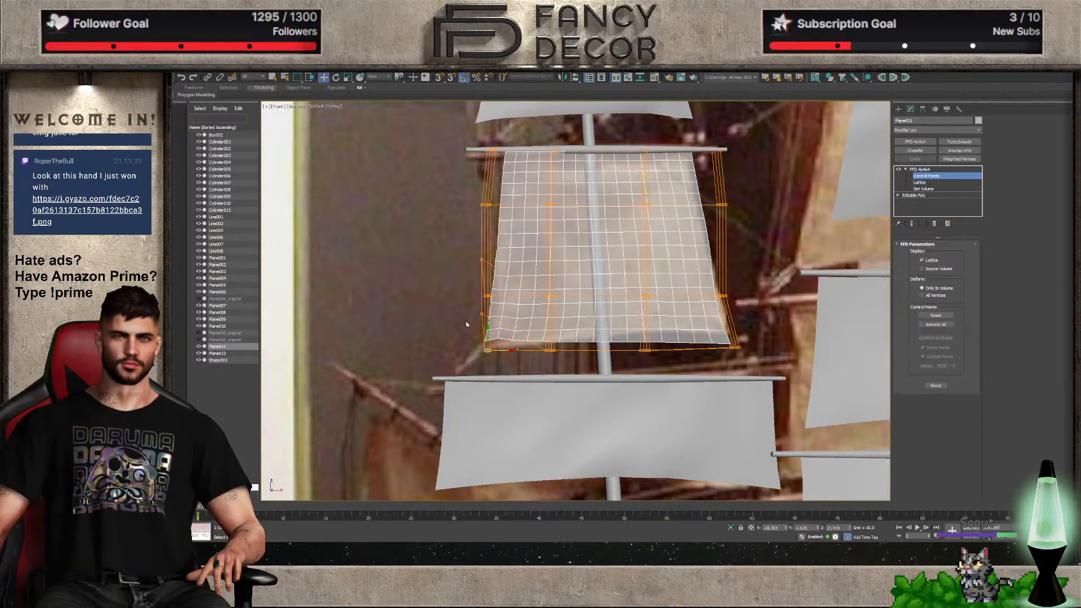
{"action": "mouse_move", "coordinate": [474, 325]}
{"action": "left_mouse_down"}
{"action": "mouse_move", "coordinate": [481, 312]}
{"action": "mouse_move", "coordinate": [479, 333]}
{"action": "left_mouse_up"}
{"action": "left_click_drag", "start_coordinate": [611, 364], "coordinate": [645, 329]}
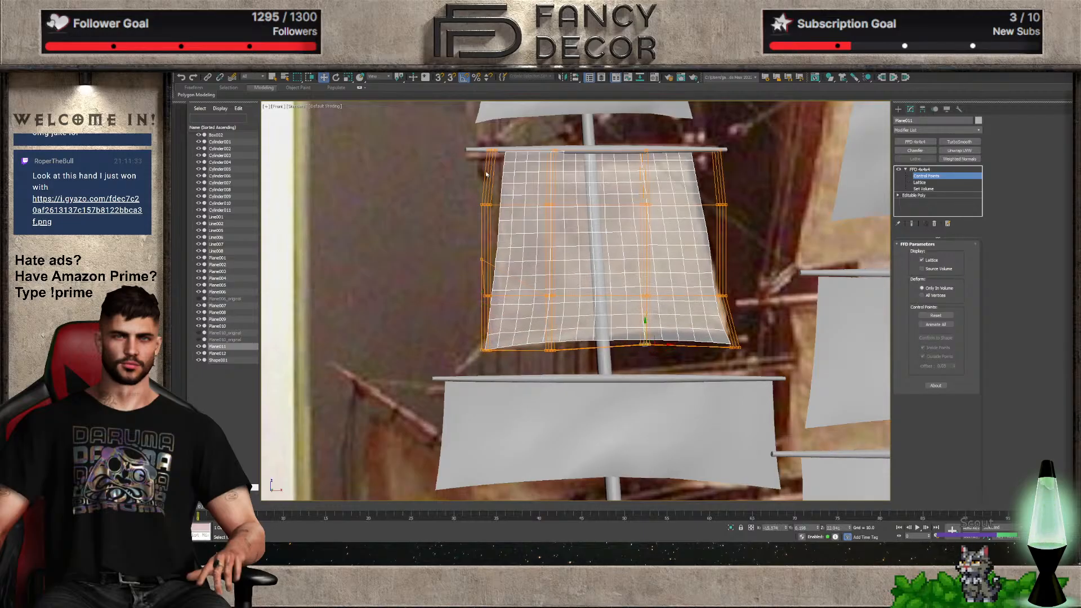
Move the upper side control points of the mizzenmast's middle sail inward on both sides and finish the control-point editing
{"action": "left_click_drag", "start_coordinate": [508, 206], "coordinate": [517, 209]}
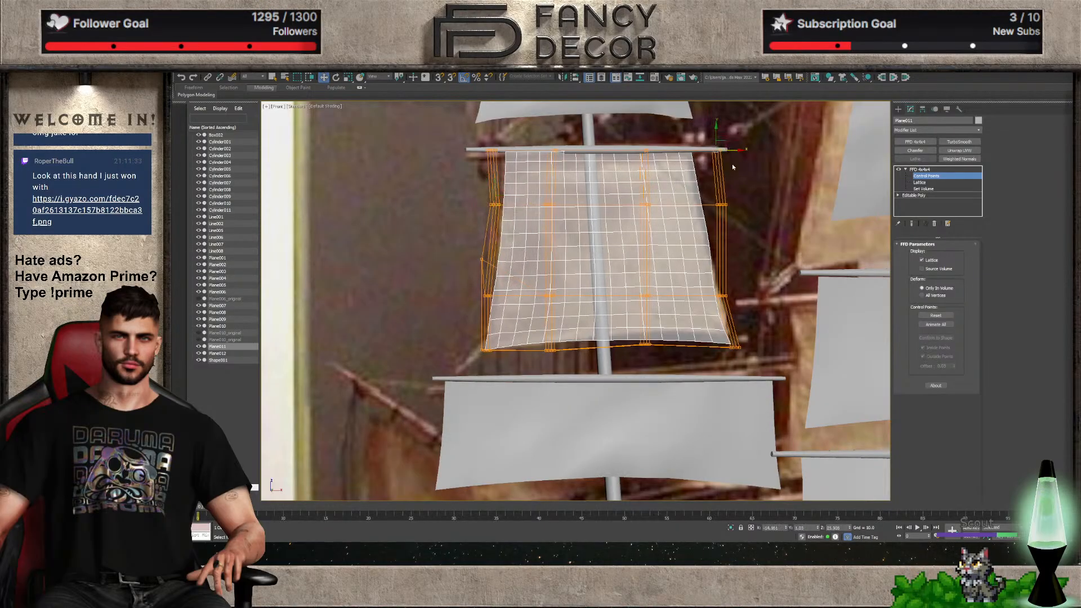
{"action": "left_click_drag", "start_coordinate": [742, 204], "coordinate": [732, 208]}
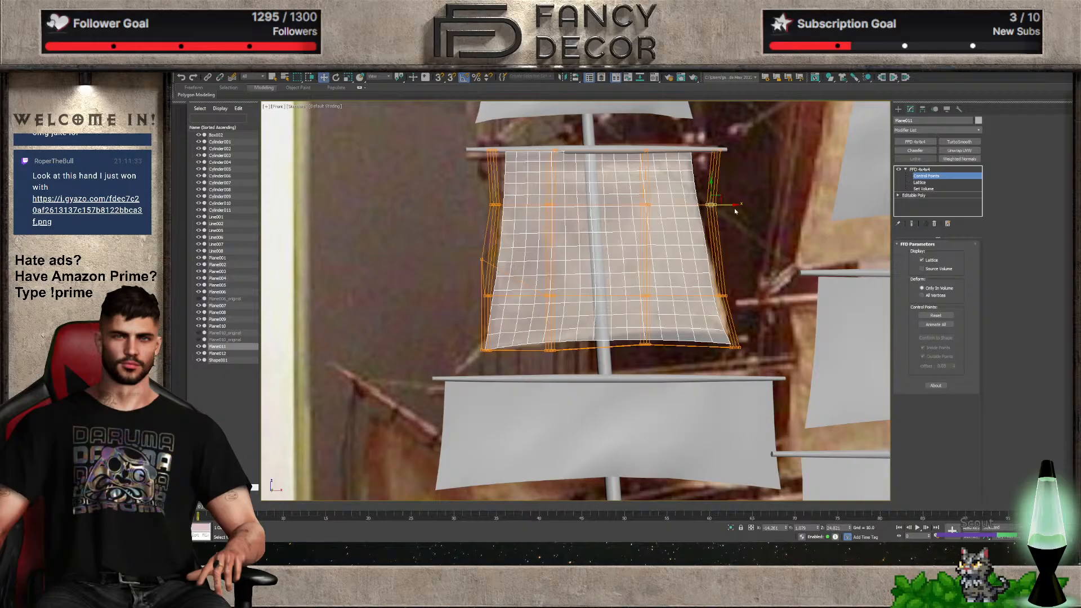
{"action": "left_click", "coordinate": [937, 171]}
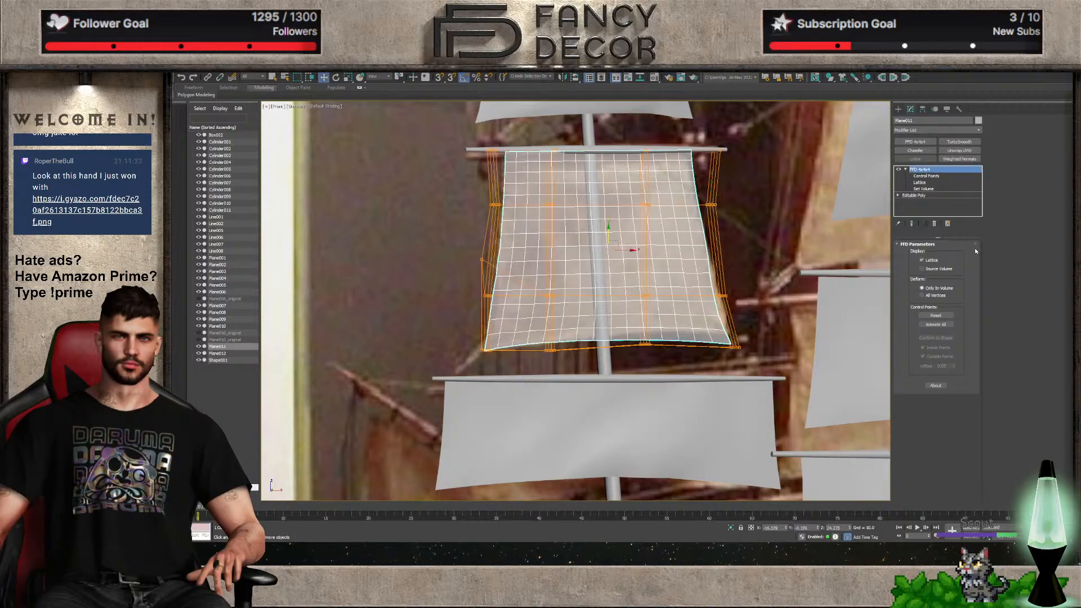
Add an FFD 4x4x4 modifier to the mizzenmast's top sail and move its left column of control points inward
{"action": "scroll", "coordinate": [662, 330], "scroll_direction": "down", "scroll_amount": 5}
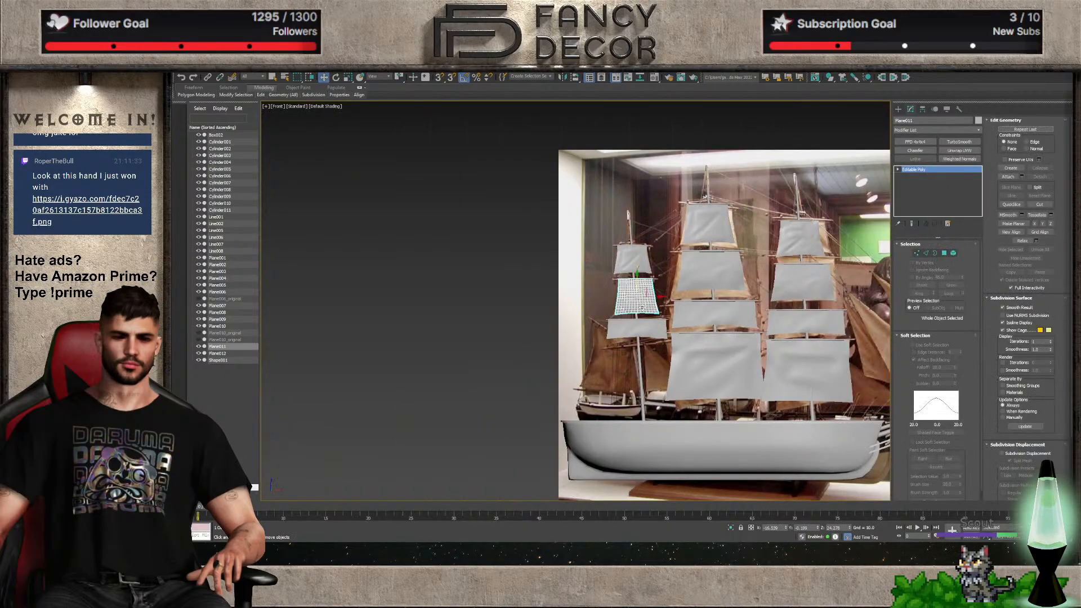
{"action": "scroll", "coordinate": [627, 202], "scroll_direction": "up", "scroll_amount": 4}
{"action": "left_click", "coordinate": [629, 274]}
{"action": "scroll", "coordinate": [629, 275], "scroll_direction": "up", "scroll_amount": 4}
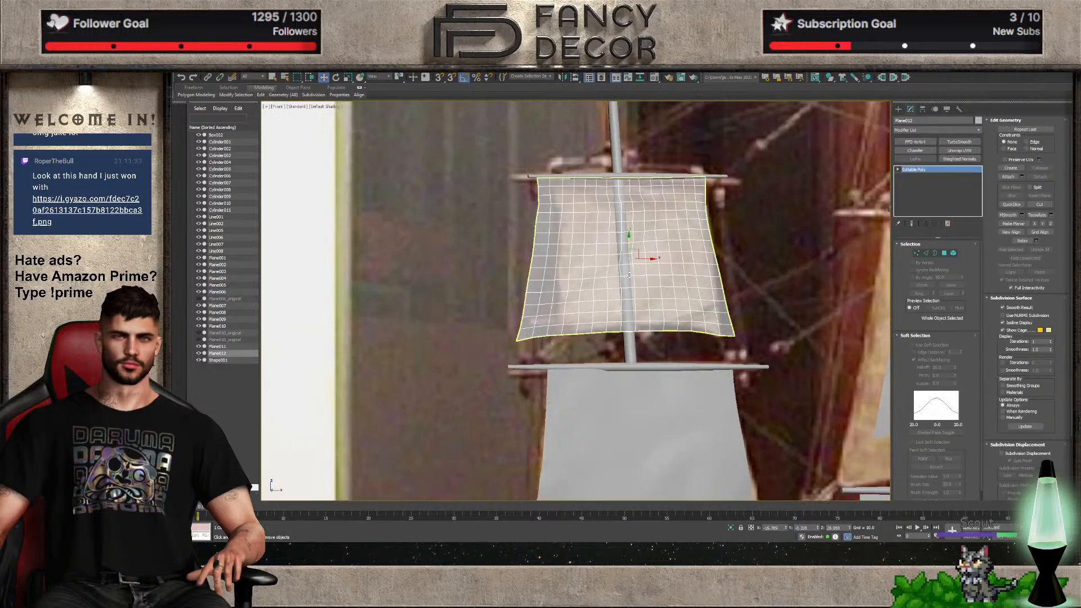
{"action": "left_click", "coordinate": [914, 142]}
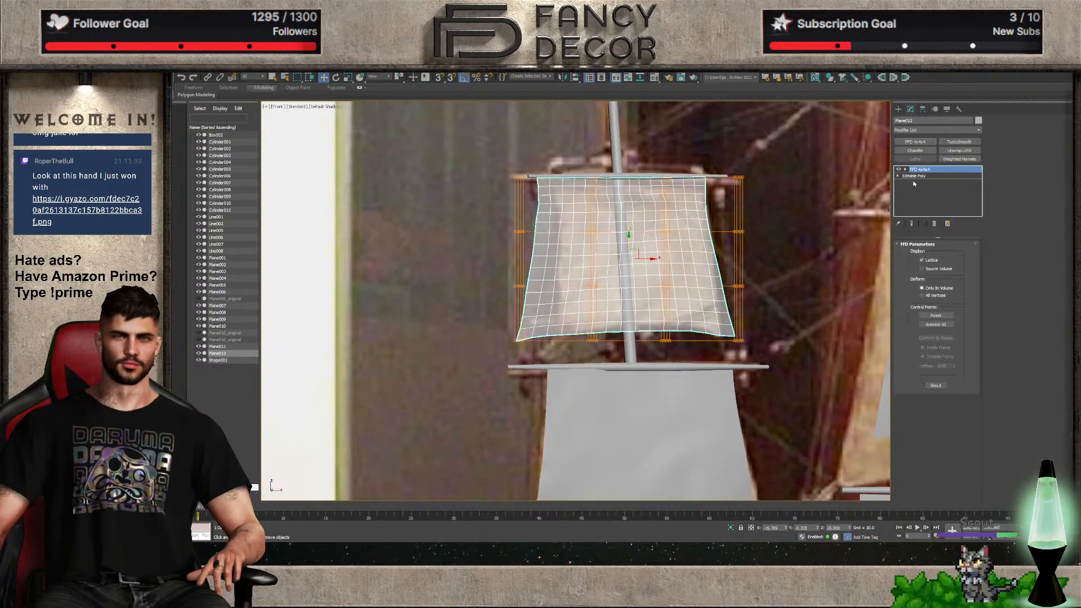
{"action": "left_click", "coordinate": [899, 168]}
{"action": "left_click", "coordinate": [917, 176]}
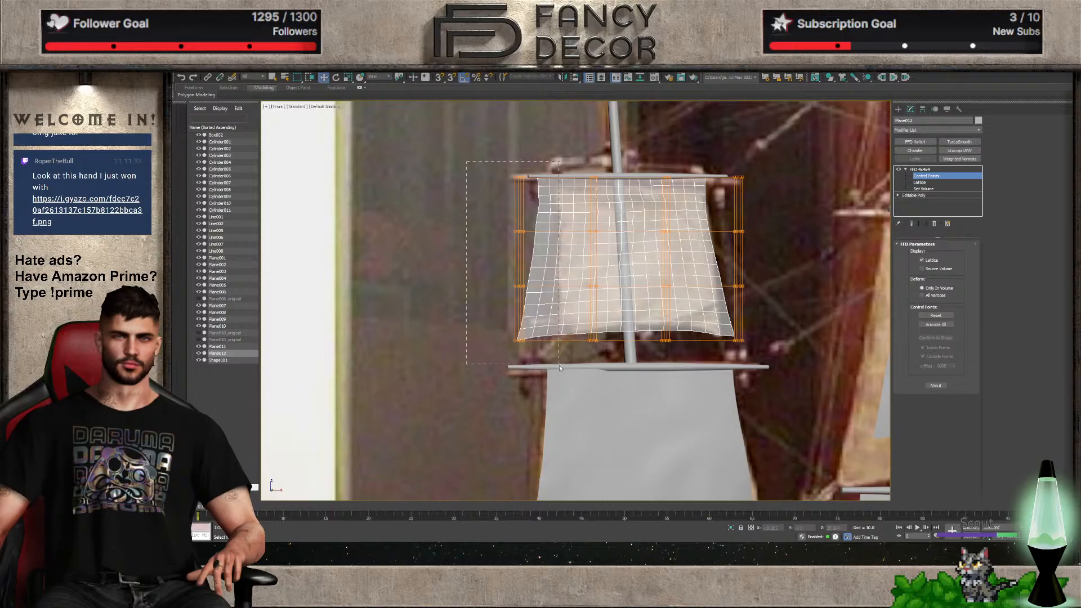
{"action": "left_click_drag", "start_coordinate": [543, 263], "coordinate": [566, 267]}
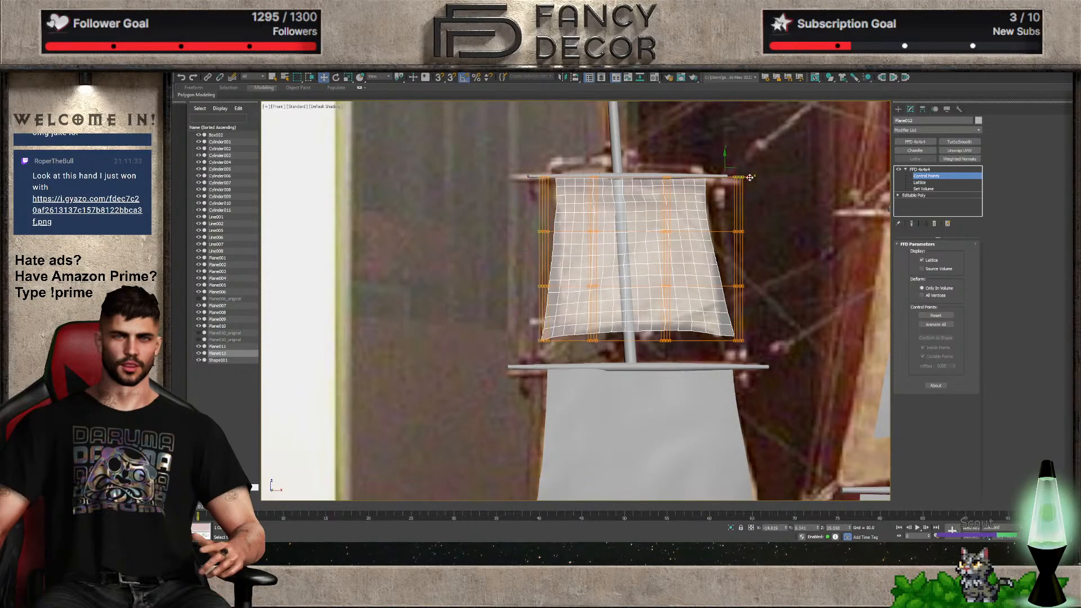
Move the lower right control points of the mizzenmast's top sail inward and collapse the sail to an editable poly
{"action": "left_click_drag", "start_coordinate": [747, 176], "coordinate": [747, 178]}
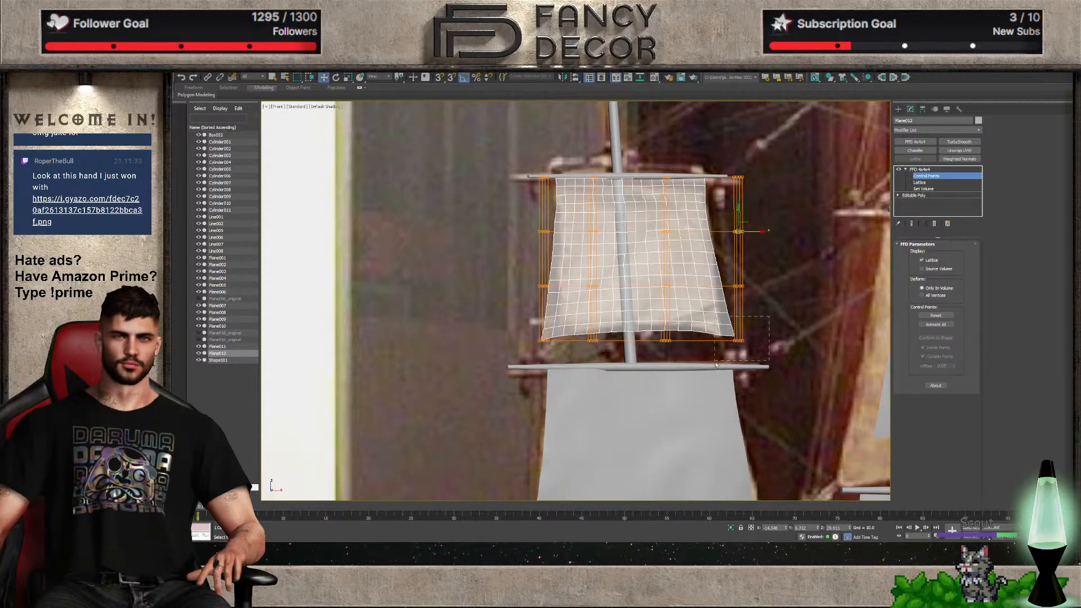
{"action": "left_click_drag", "start_coordinate": [719, 325], "coordinate": [755, 353]}
{"action": "left_click_drag", "start_coordinate": [752, 341], "coordinate": [743, 342]}
{"action": "mouse_move", "coordinate": [754, 274]}
{"action": "left_mouse_down"}
{"action": "mouse_move", "coordinate": [713, 305]}
{"action": "mouse_move", "coordinate": [752, 286]}
{"action": "left_mouse_up"}
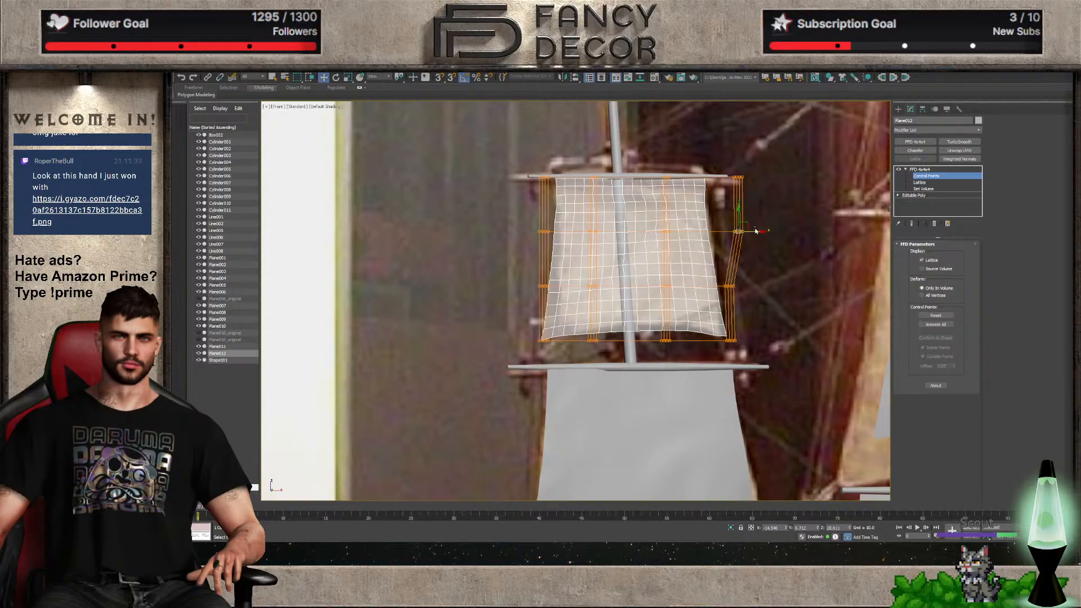
{"action": "scroll", "coordinate": [756, 231], "scroll_direction": "down", "scroll_amount": 5}
{"action": "left_click", "coordinate": [920, 168]}
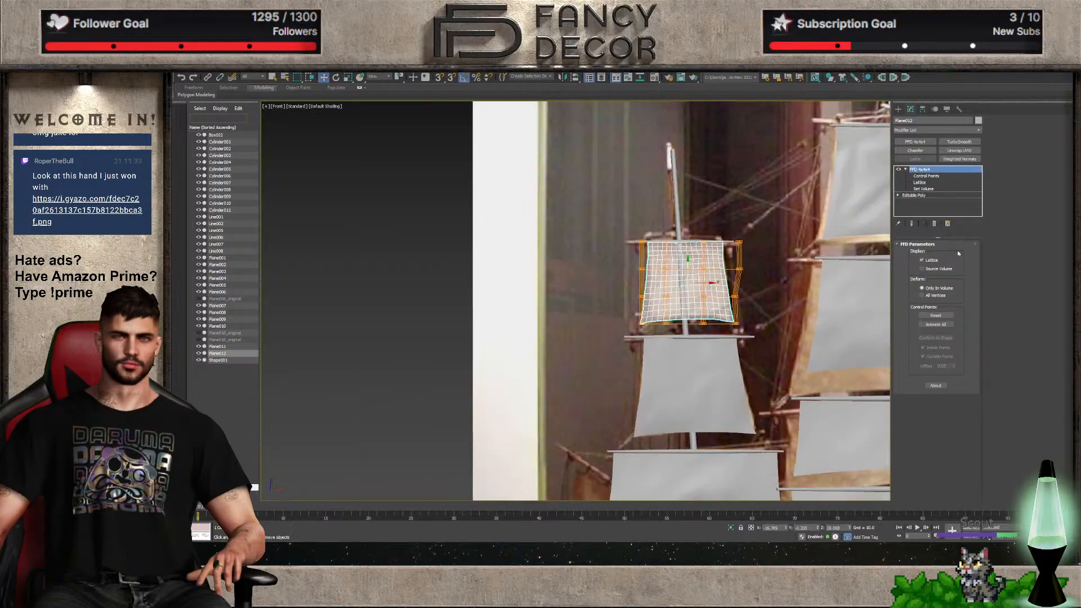
{"action": "scroll", "coordinate": [664, 325], "scroll_direction": "down", "scroll_amount": 10}
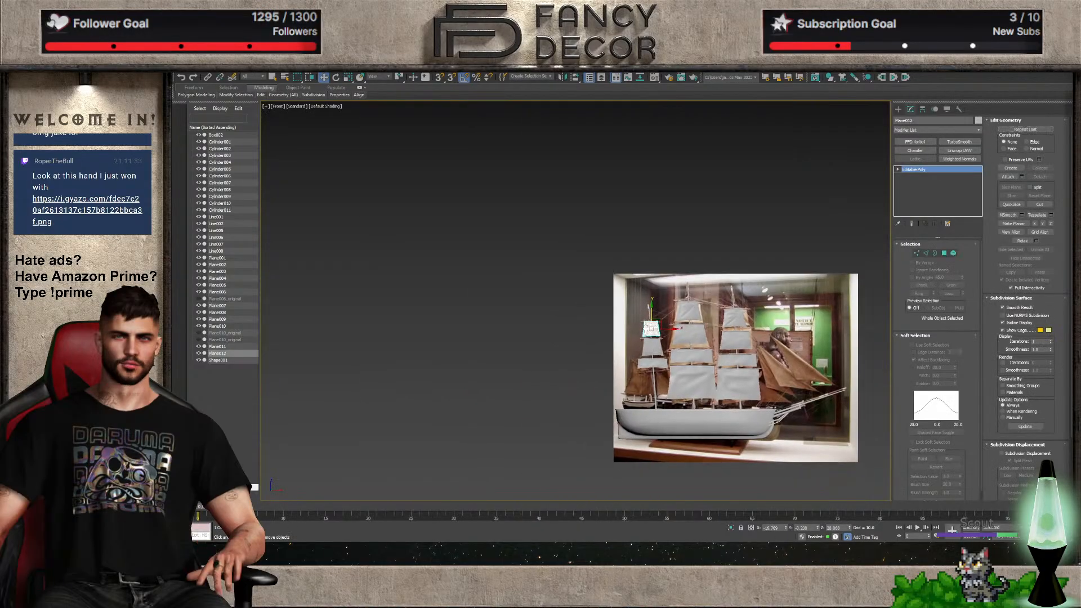
Examine the angle and spacing of the sails on all three masts in perspective and top views
{"action": "left_click", "coordinate": [514, 338]}
{"action": "middle_click_drag", "start_coordinate": [557, 354], "coordinate": [540, 397]}
{"action": "key", "text": "p"}
{"action": "scroll", "coordinate": [600, 342], "scroll_direction": "up", "scroll_amount": 8}
{"action": "mouse_move", "coordinate": [600, 341]}
{"action": "middle_mouse_down", "text": "alt"}
{"action": "mouse_move", "coordinate": [748, 323]}
{"action": "mouse_move", "coordinate": [583, 348]}
{"action": "mouse_move", "coordinate": [588, 383]}
{"action": "middle_mouse_up", "text": "alt"}
{"action": "key", "text": "t"}
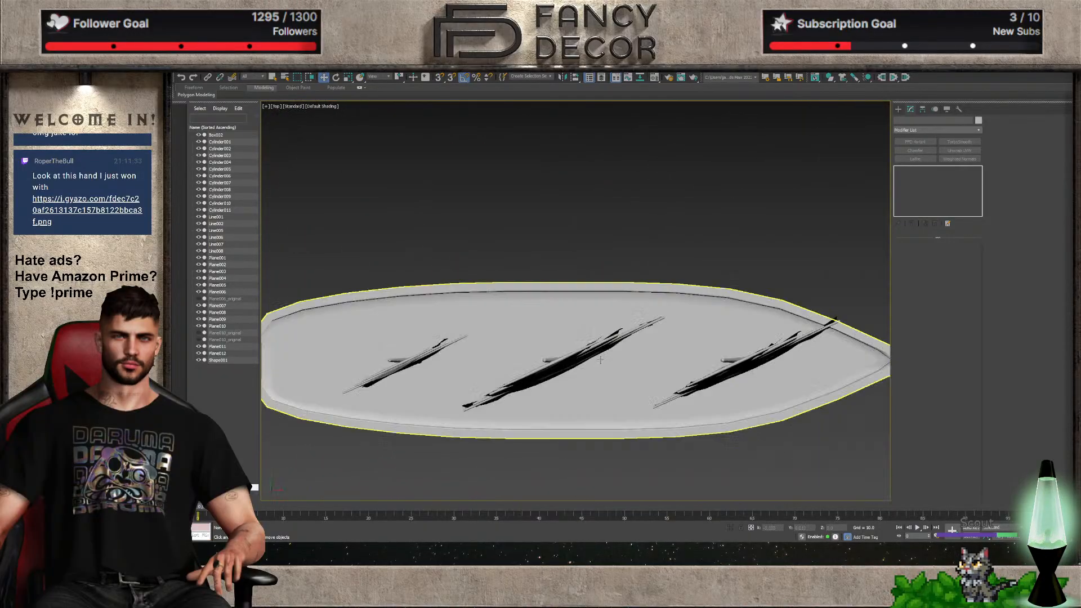
{"action": "middle_click_drag", "start_coordinate": [433, 311], "coordinate": [596, 347]}
{"action": "key", "text": "F3"}
{"action": "key", "text": "F3"}
{"action": "middle_click_drag", "start_coordinate": [595, 385], "coordinate": [572, 433]}
{"action": "key", "text": "p"}
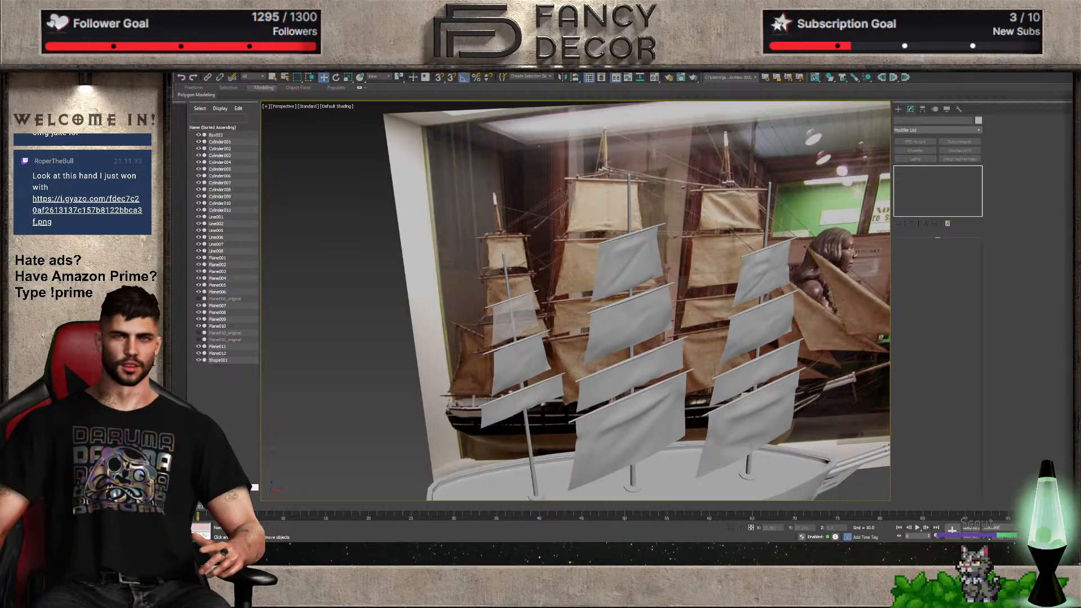
Move the reference photo plane sideways in the front view so it stands beside the ship model
{"action": "key", "text": "f"}
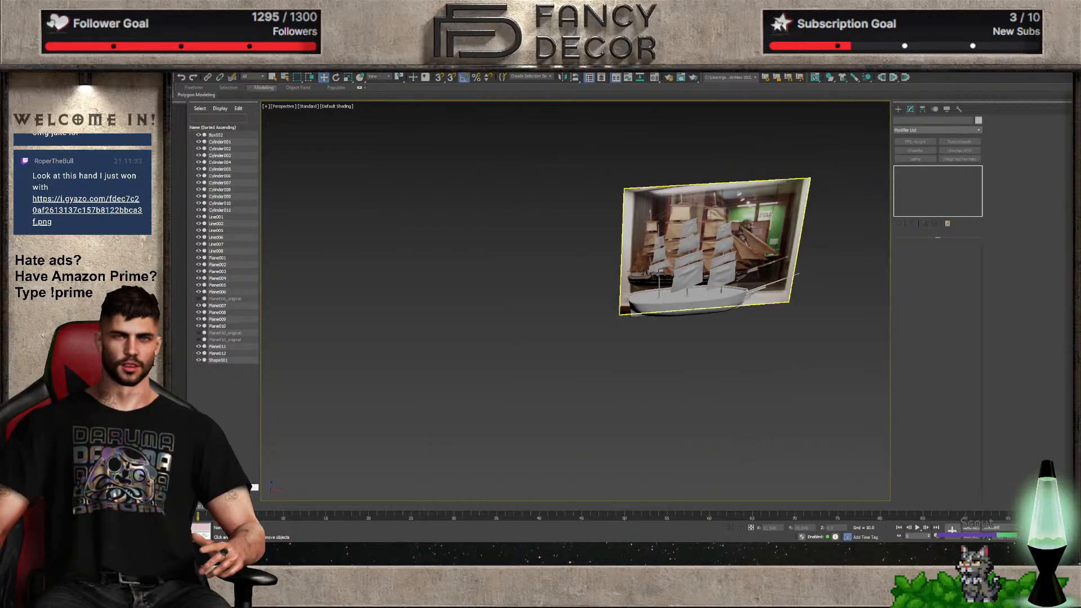
{"action": "left_click", "coordinate": [762, 335]}
{"action": "left_click_drag", "start_coordinate": [700, 393], "coordinate": [895, 394]}
{"action": "scroll", "coordinate": [814, 415], "scroll_direction": "up", "scroll_amount": 6}
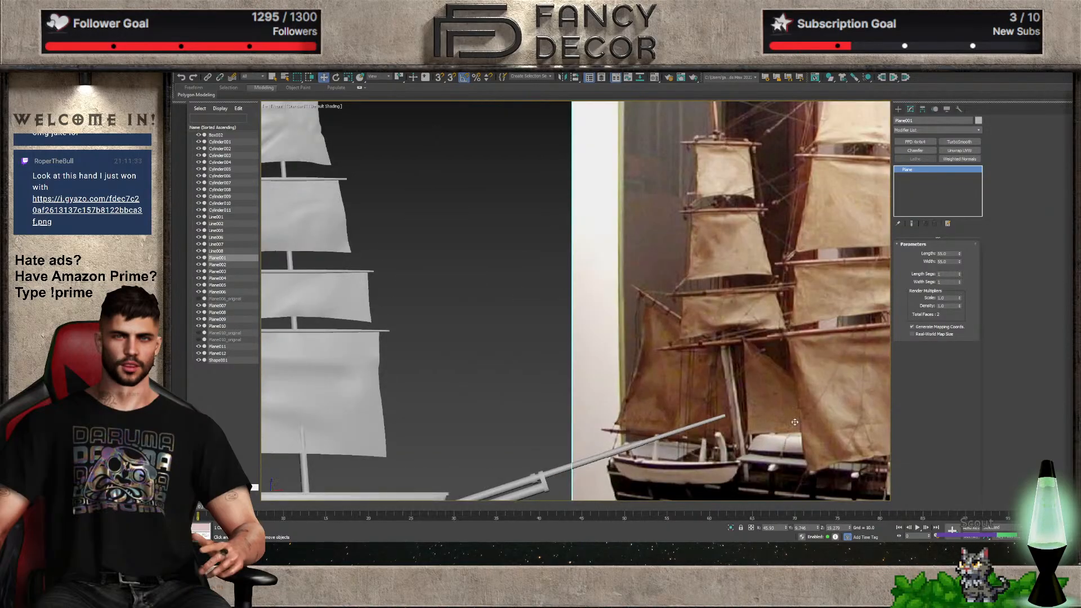
{"action": "scroll", "coordinate": [726, 395], "scroll_direction": "down", "scroll_amount": 6}
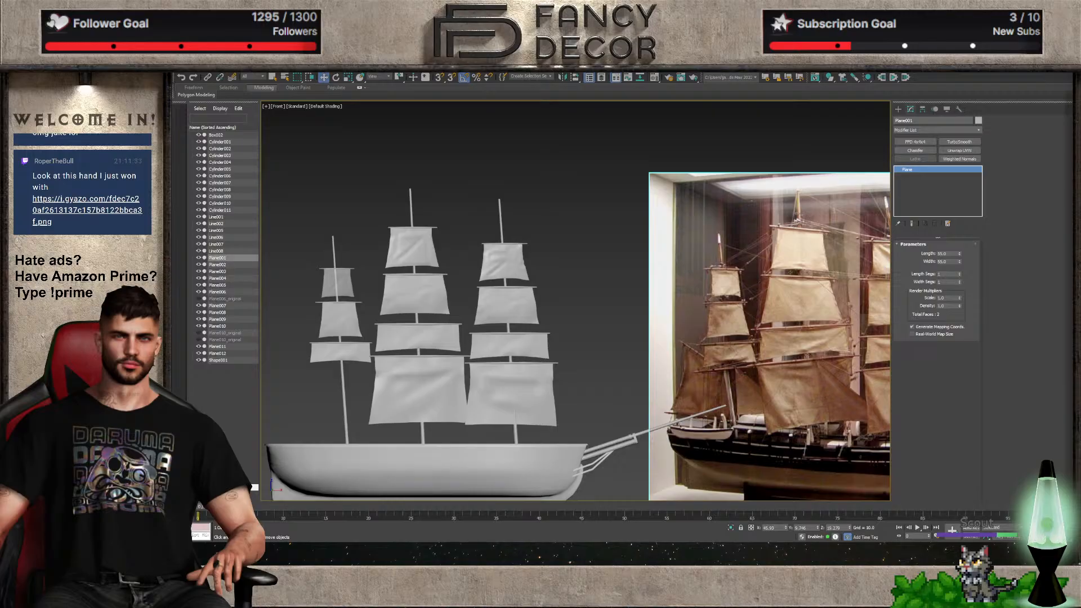
{"action": "middle_click_drag", "start_coordinate": [496, 326], "coordinate": [594, 264]}
{"action": "left_click", "coordinate": [537, 323]}
{"action": "left_click", "coordinate": [580, 337]}
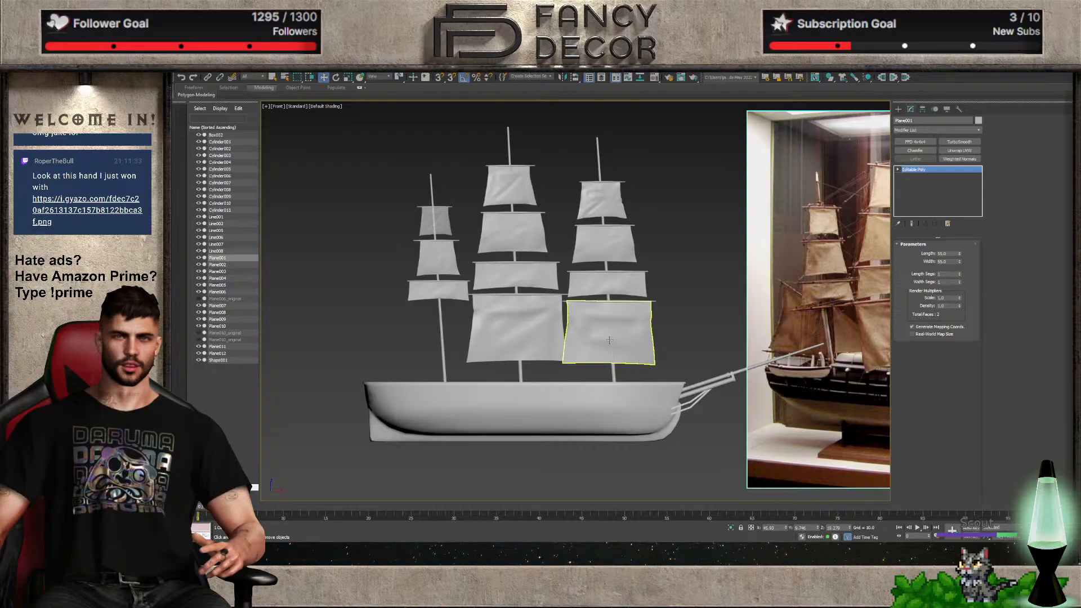
{"action": "left_click", "coordinate": [489, 321]}
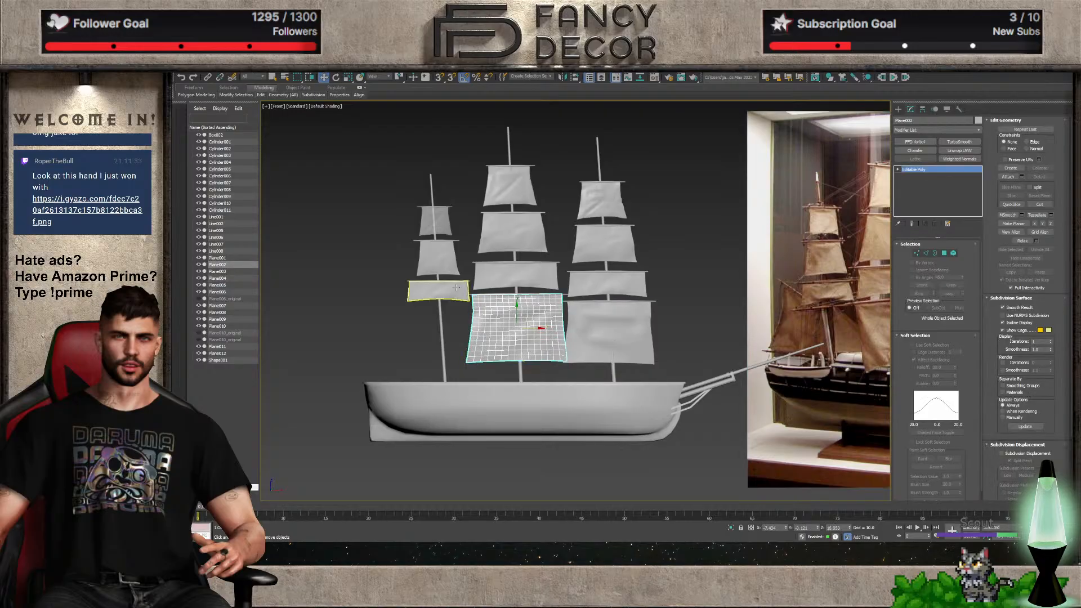
{"action": "left_click", "coordinate": [433, 269]}
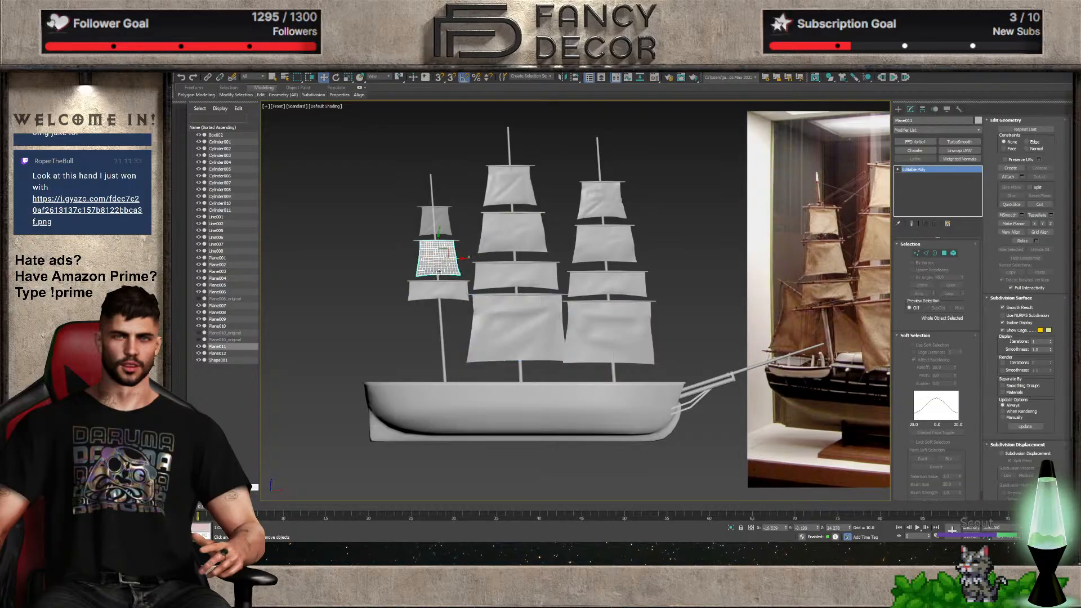
{"action": "left_click", "coordinate": [511, 242]}
{"action": "left_click_drag", "start_coordinate": [510, 241], "coordinate": [440, 339]}
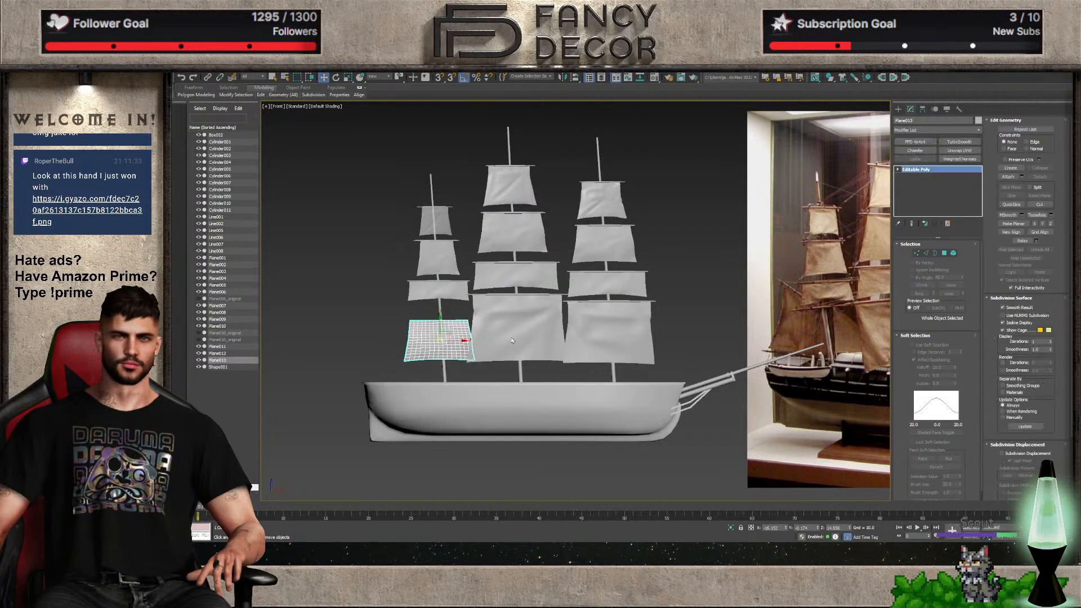
{"action": "key", "text": "ctrl+z"}
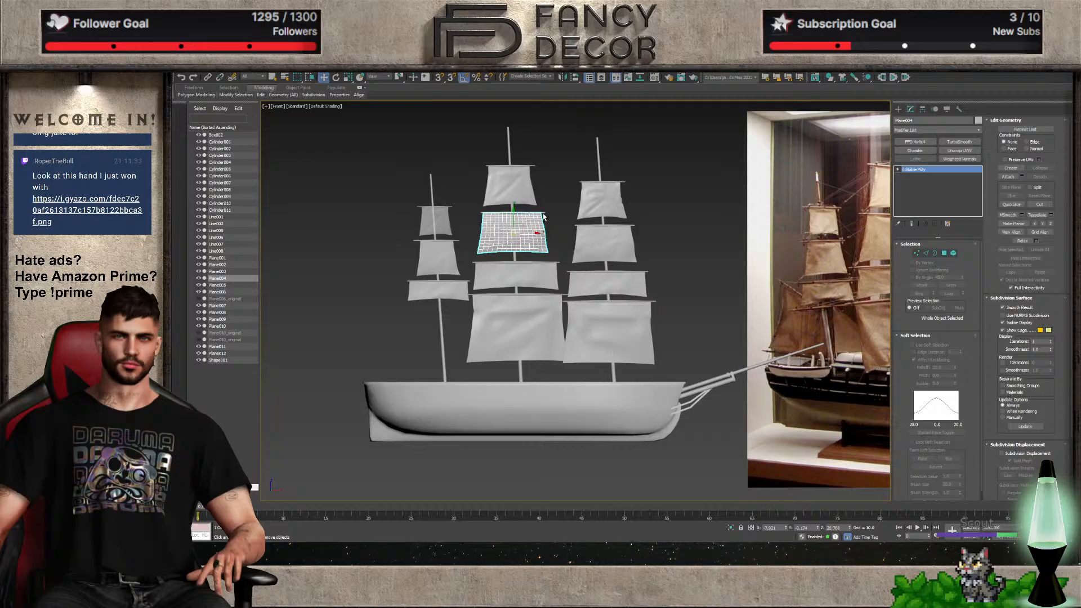
Copy the mainmast's second sail from the top together with its yard to the mizzenmast, below its lowest sail
{"action": "scroll", "coordinate": [544, 224], "scroll_direction": "up", "scroll_amount": 3}
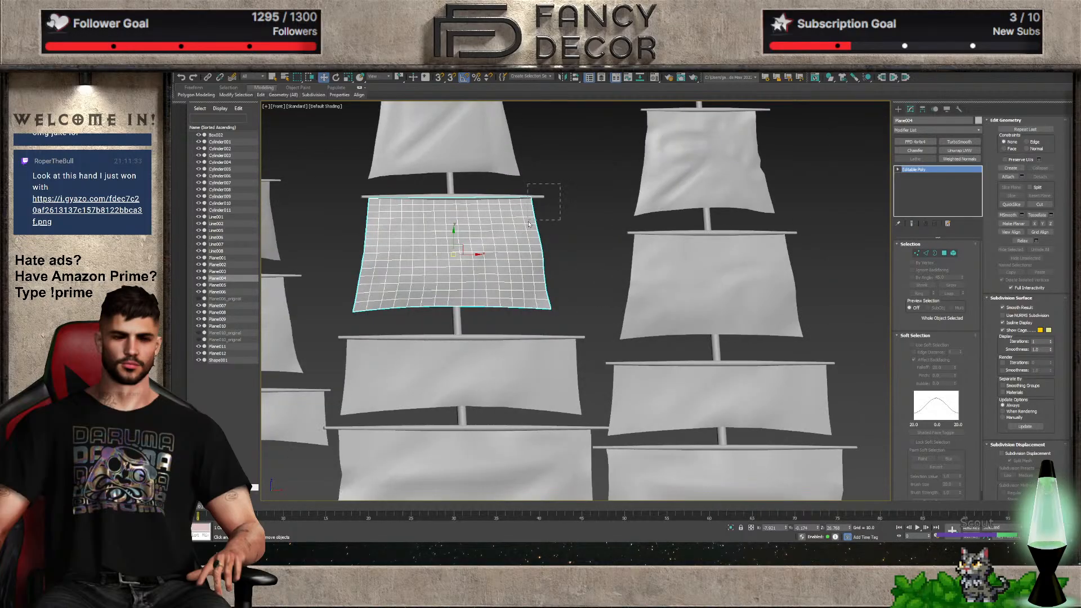
{"action": "left_click_drag", "start_coordinate": [529, 222], "coordinate": [524, 232]}
{"action": "scroll", "coordinate": [519, 249], "scroll_direction": "down", "scroll_amount": 3}
{"action": "middle_click_drag", "start_coordinate": [519, 250], "coordinate": [585, 221]}
{"action": "left_click_drag", "start_coordinate": [564, 221], "coordinate": [490, 322], "text": "shift"}
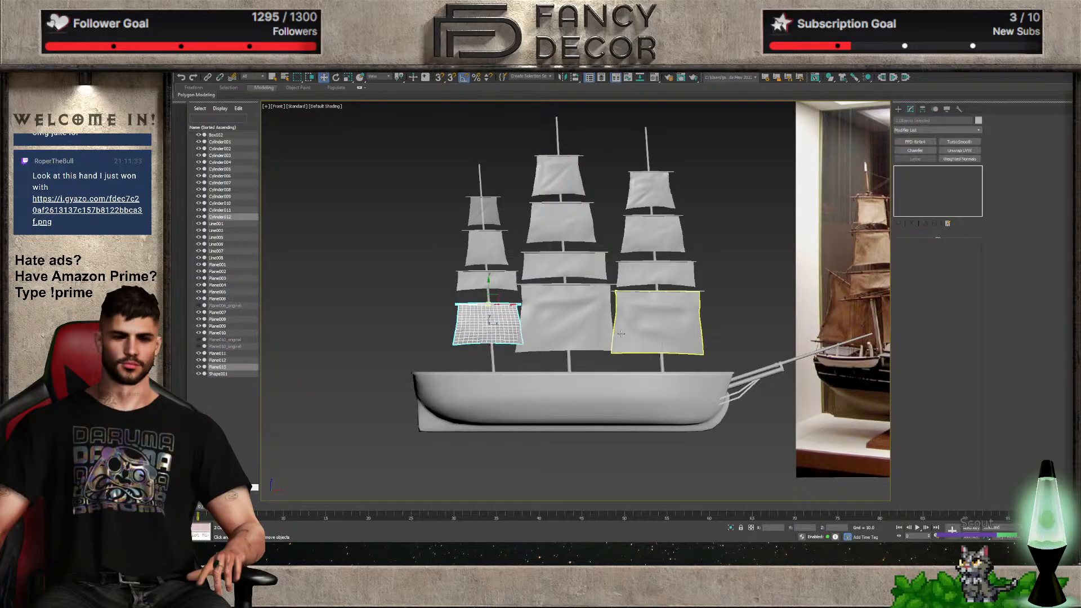
Add an FFD 4x4x4 modifier to the mizzenmast's new lowest sail and move its lower control points down to lengthen it
{"action": "scroll", "coordinate": [489, 318], "scroll_direction": "up", "scroll_amount": 10}
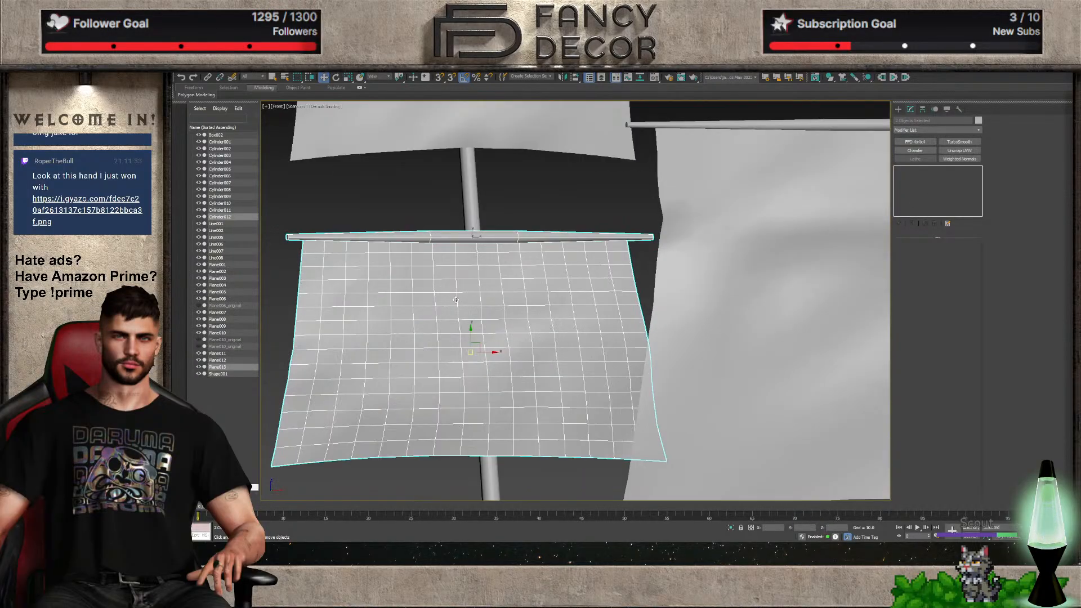
{"action": "left_click", "coordinate": [430, 329]}
{"action": "left_click", "coordinate": [914, 141]}
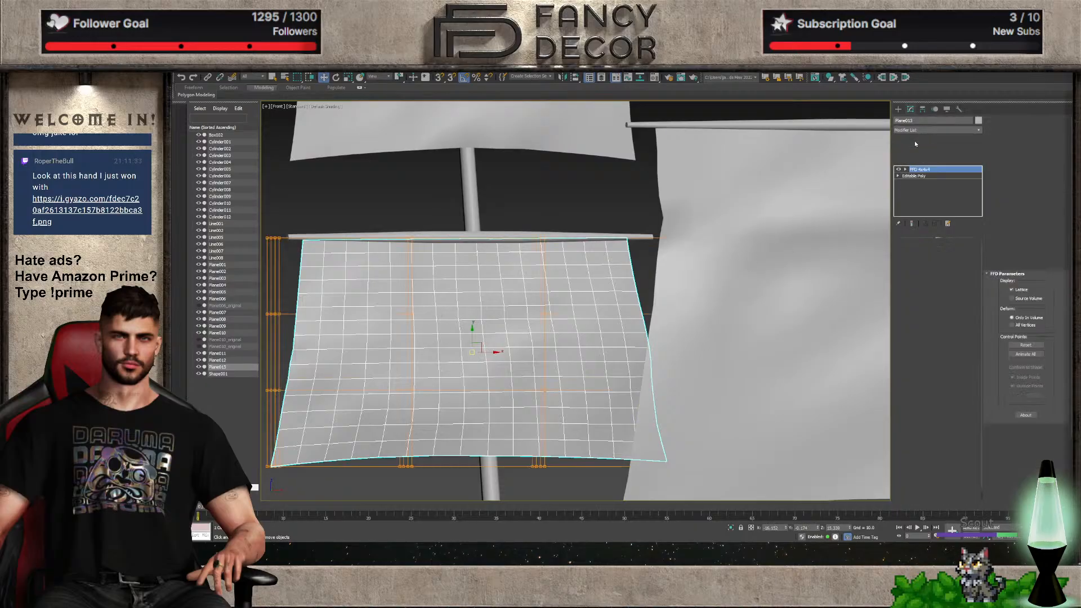
{"action": "left_click", "coordinate": [904, 170]}
{"action": "left_click", "coordinate": [926, 175]}
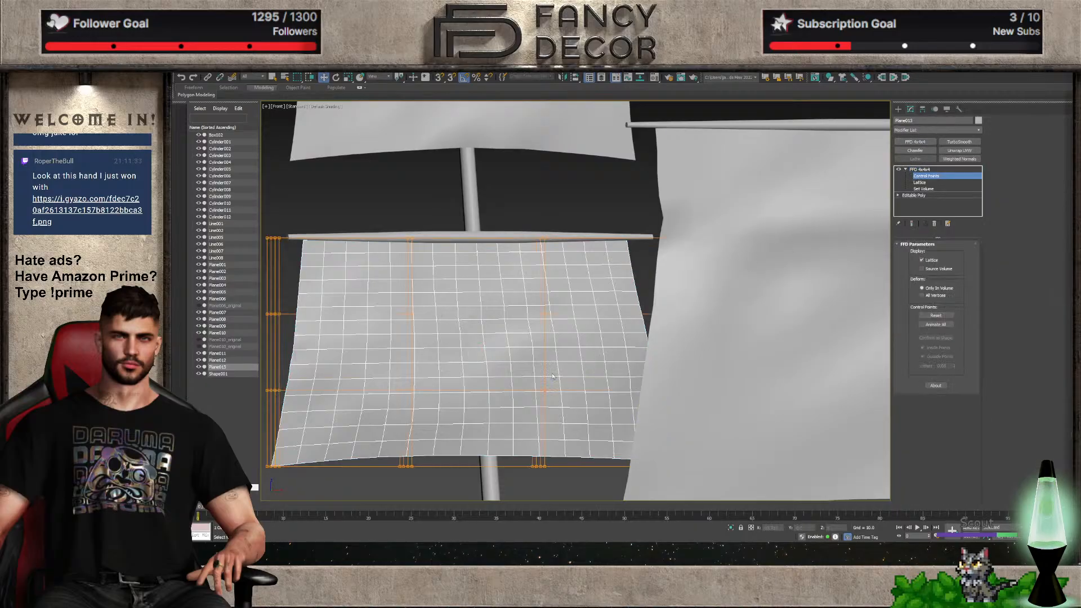
{"action": "scroll", "coordinate": [363, 411], "scroll_direction": "down", "scroll_amount": 5}
{"action": "left_click_drag", "start_coordinate": [546, 384], "coordinate": [546, 383]}
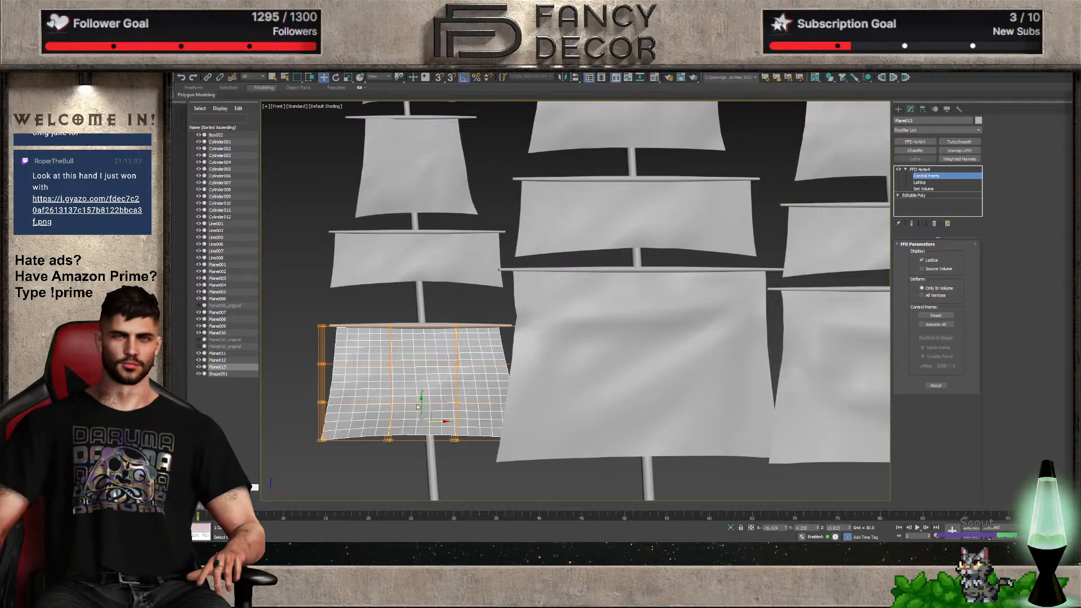
{"action": "left_click_drag", "start_coordinate": [421, 400], "coordinate": [419, 423]}
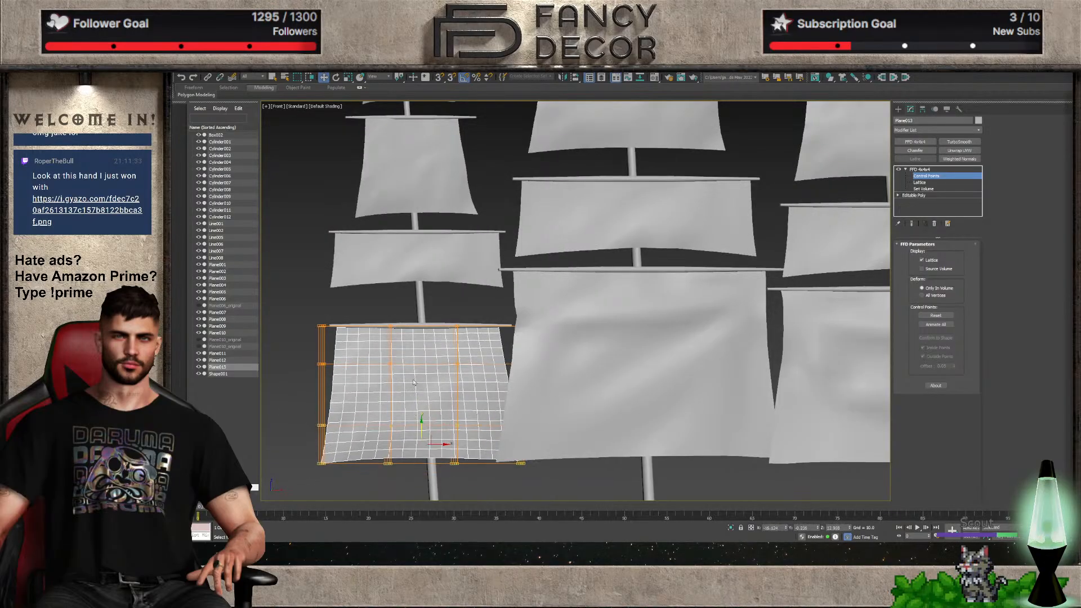
{"action": "left_click", "coordinate": [917, 169]}
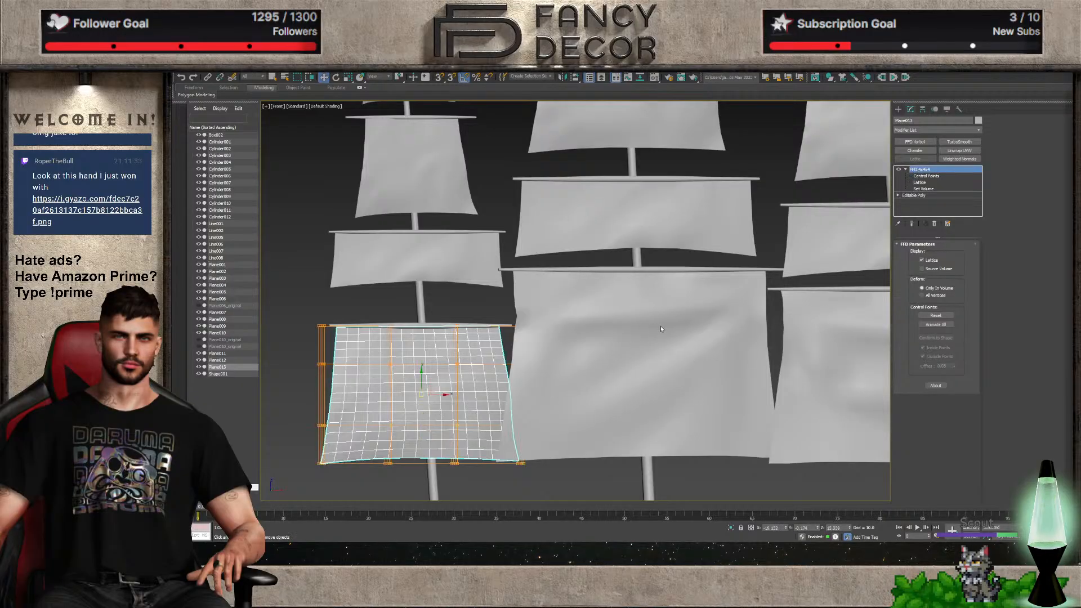
Turn off the see-through display of the mizzenmast's top sail and clear the selection
{"action": "scroll", "coordinate": [661, 329], "scroll_direction": "down", "scroll_amount": 5}
{"action": "middle_click_drag", "start_coordinate": [661, 329], "coordinate": [358, 357], "text": "alt"}
{"action": "scroll", "coordinate": [382, 321], "scroll_direction": "down", "scroll_amount": 3}
{"action": "left_click", "coordinate": [345, 312]}
{"action": "left_click", "coordinate": [447, 181]}
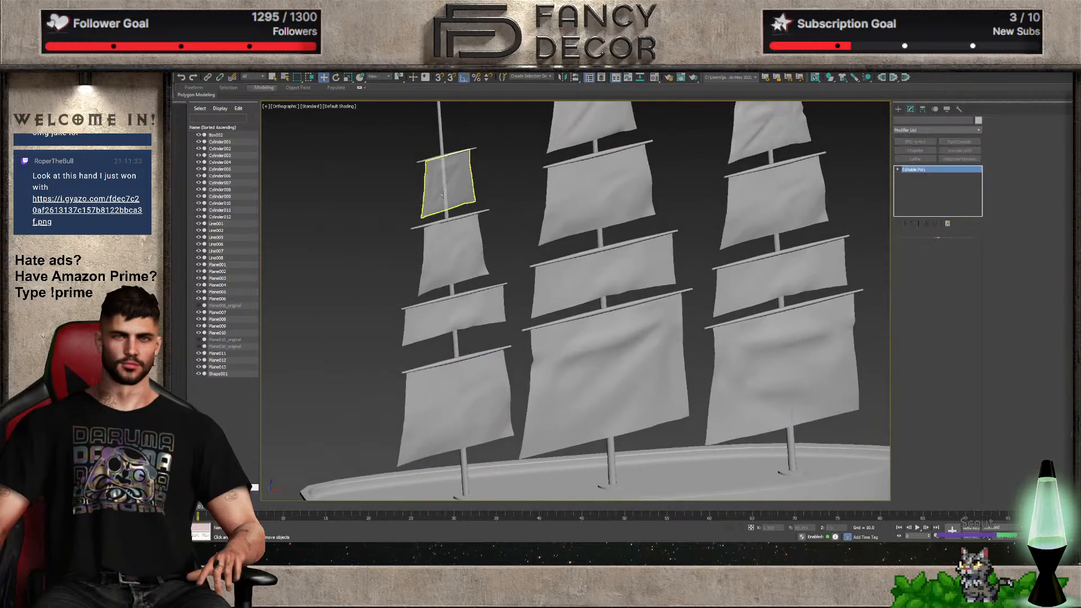
{"action": "left_click", "coordinate": [361, 239]}
Compare the ship with the reference photo and move the photo plane farther sideways, clear of the bowsprit
{"action": "key", "text": "p"}
{"action": "scroll", "coordinate": [361, 240], "scroll_direction": "down", "scroll_amount": 6}
{"action": "middle_click_drag", "start_coordinate": [361, 239], "coordinate": [608, 286], "text": "alt"}
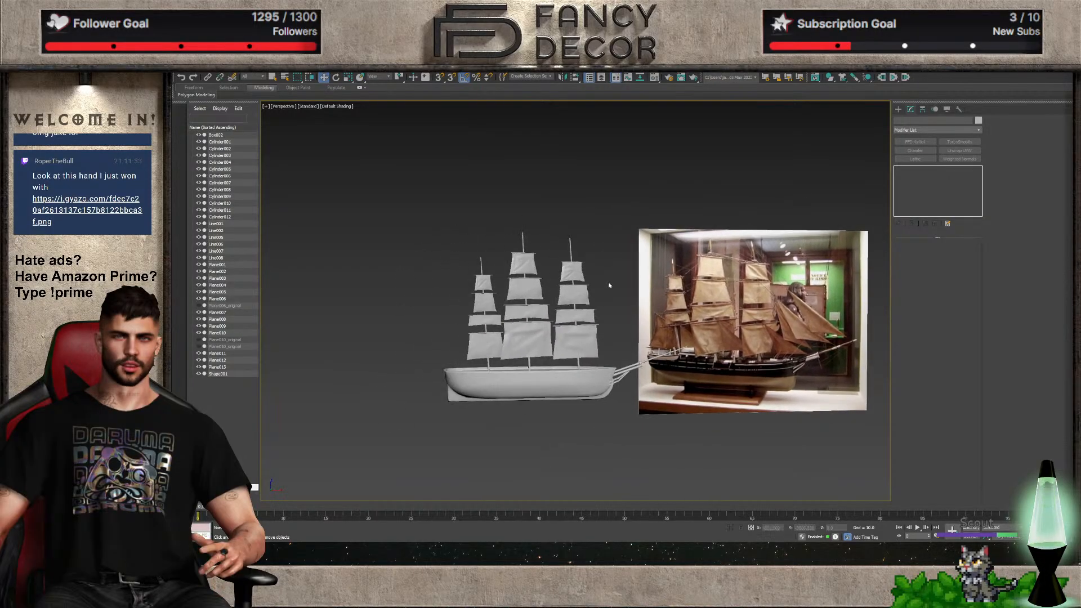
{"action": "scroll", "coordinate": [854, 346], "scroll_direction": "up", "scroll_amount": 5}
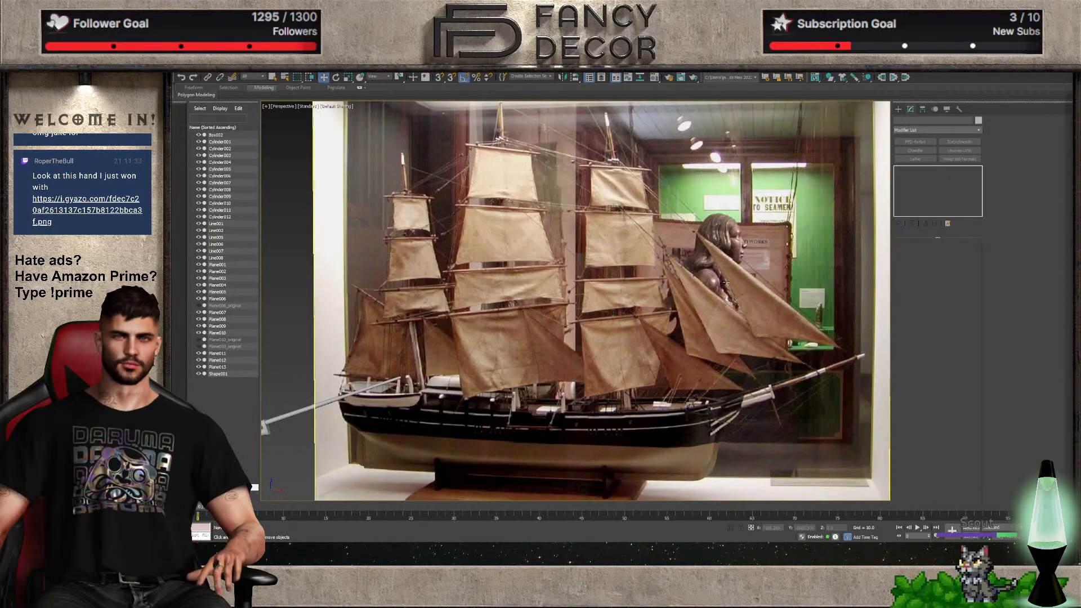
{"action": "scroll", "coordinate": [590, 385], "scroll_direction": "down", "scroll_amount": 5}
{"action": "middle_click_drag", "start_coordinate": [590, 386], "coordinate": [577, 333]}
{"action": "key", "text": "f"}
{"action": "left_click", "coordinate": [855, 327]}
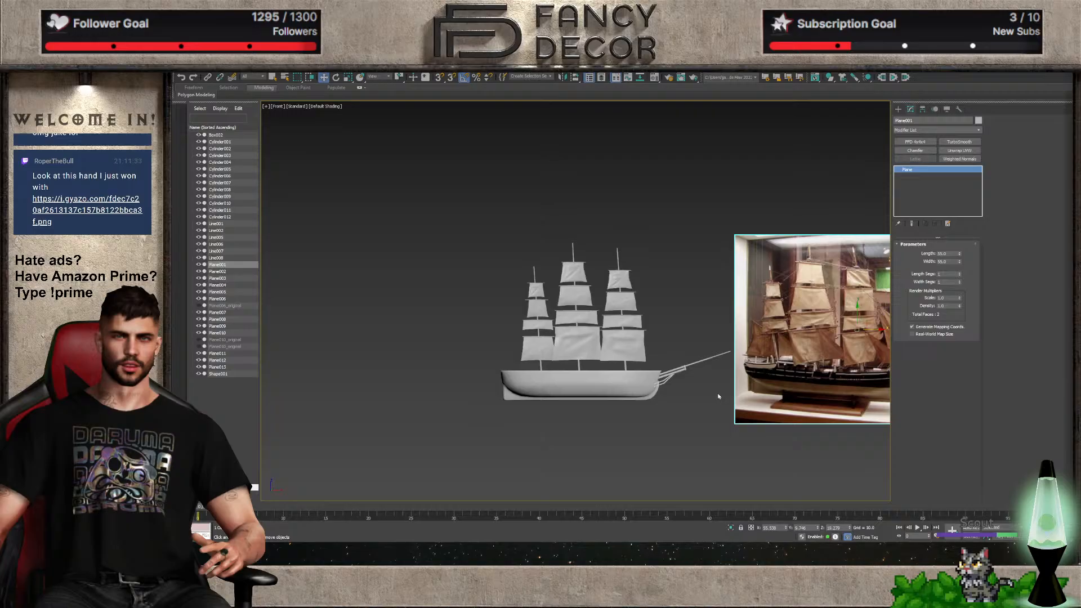
{"action": "middle_click_drag", "start_coordinate": [698, 399], "coordinate": [629, 393]}
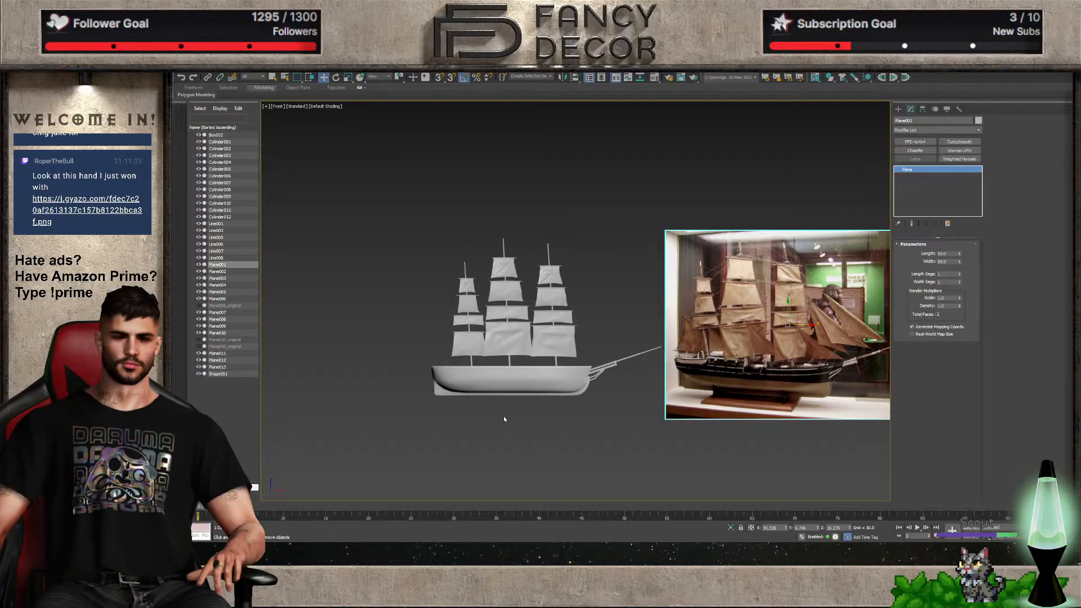
Select the foremast's lowest sail in the perspective view and try an FFD 4x4x4 modifier on it
{"action": "scroll", "coordinate": [529, 368], "scroll_direction": "up", "scroll_amount": 2}
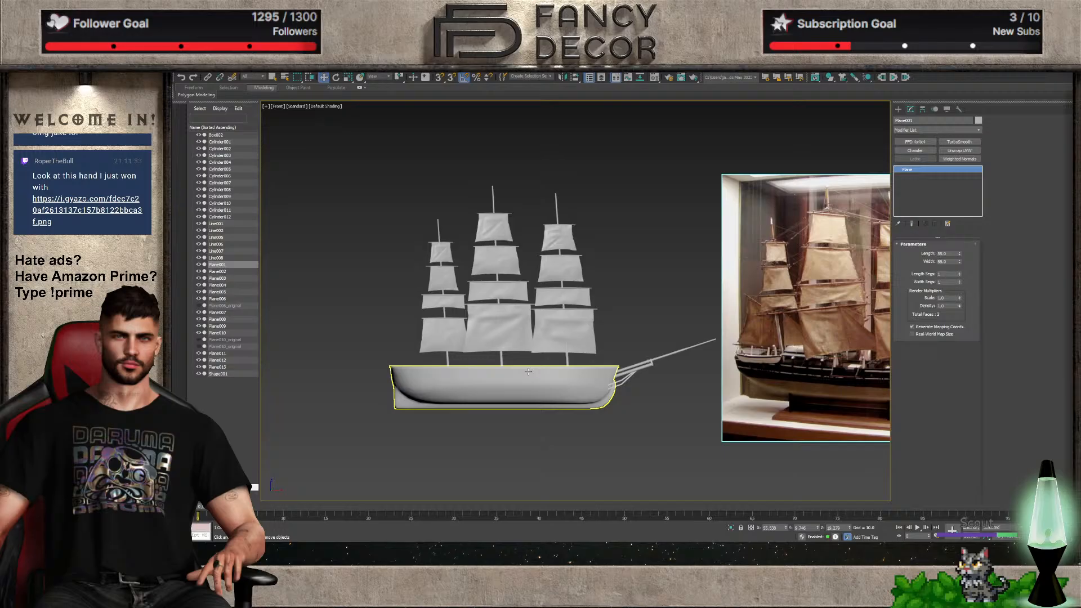
{"action": "key", "text": "p"}
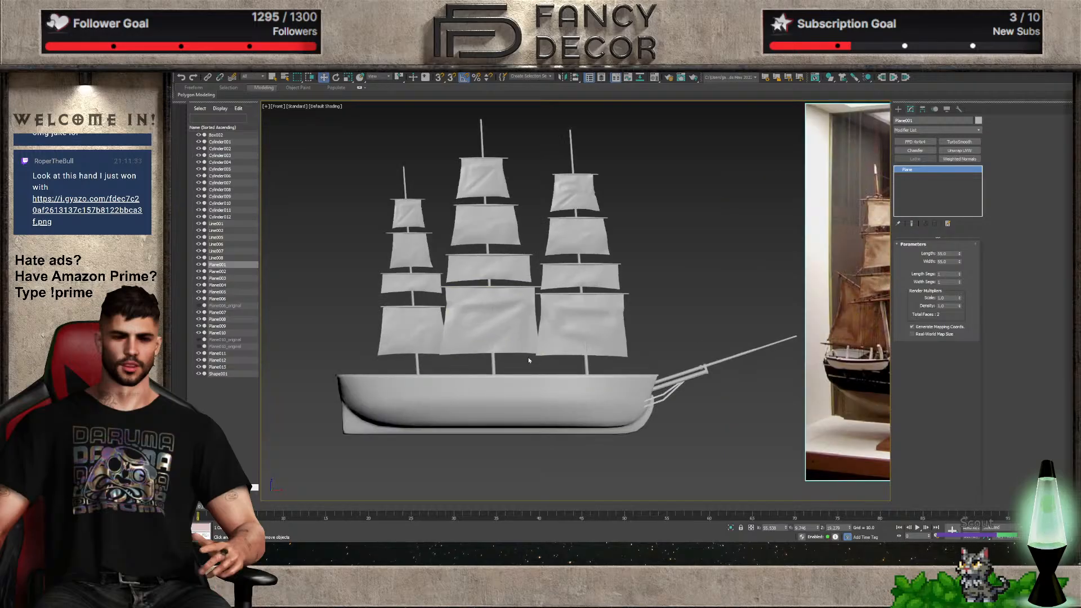
{"action": "scroll", "coordinate": [552, 416], "scroll_direction": "up", "scroll_amount": 4}
{"action": "scroll", "coordinate": [553, 436], "scroll_direction": "down", "scroll_amount": 2}
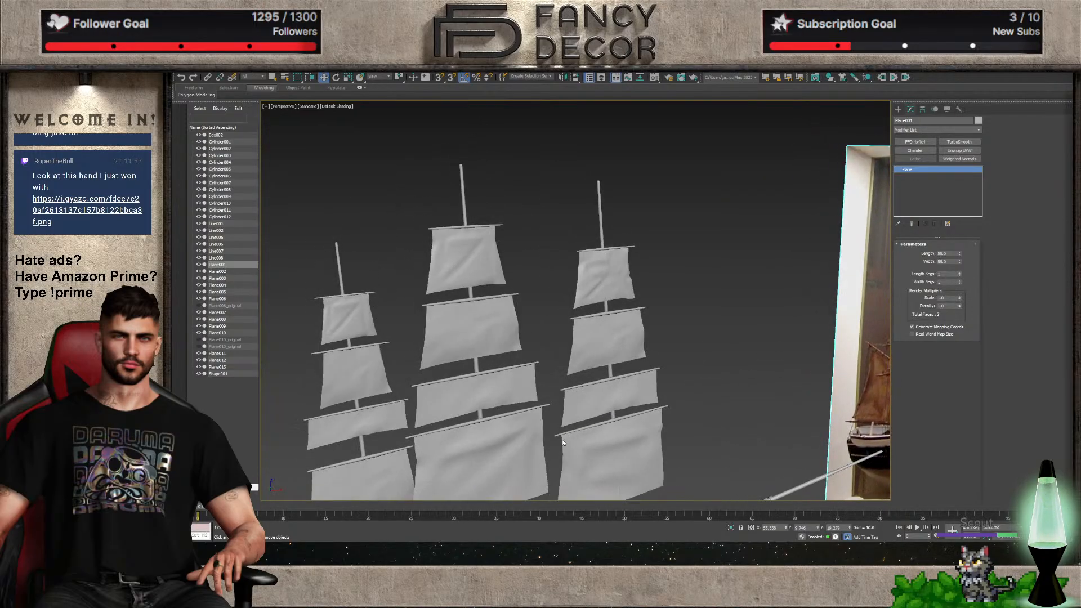
{"action": "middle_click_drag", "start_coordinate": [552, 436], "coordinate": [533, 310], "text": "alt"}
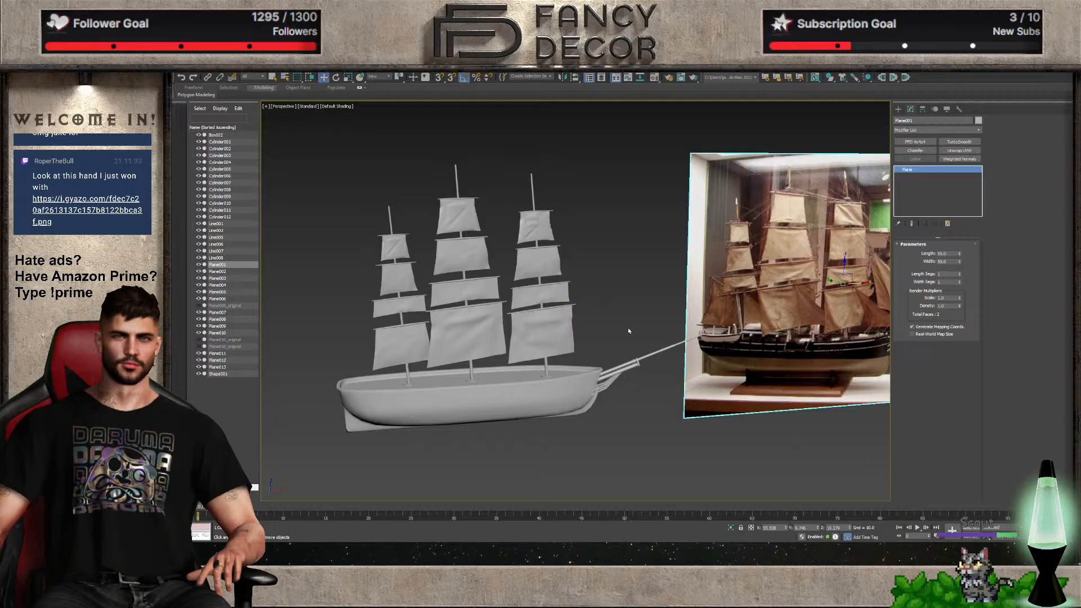
{"action": "left_click", "coordinate": [535, 341]}
{"action": "scroll", "coordinate": [523, 349], "scroll_direction": "up", "scroll_amount": 10}
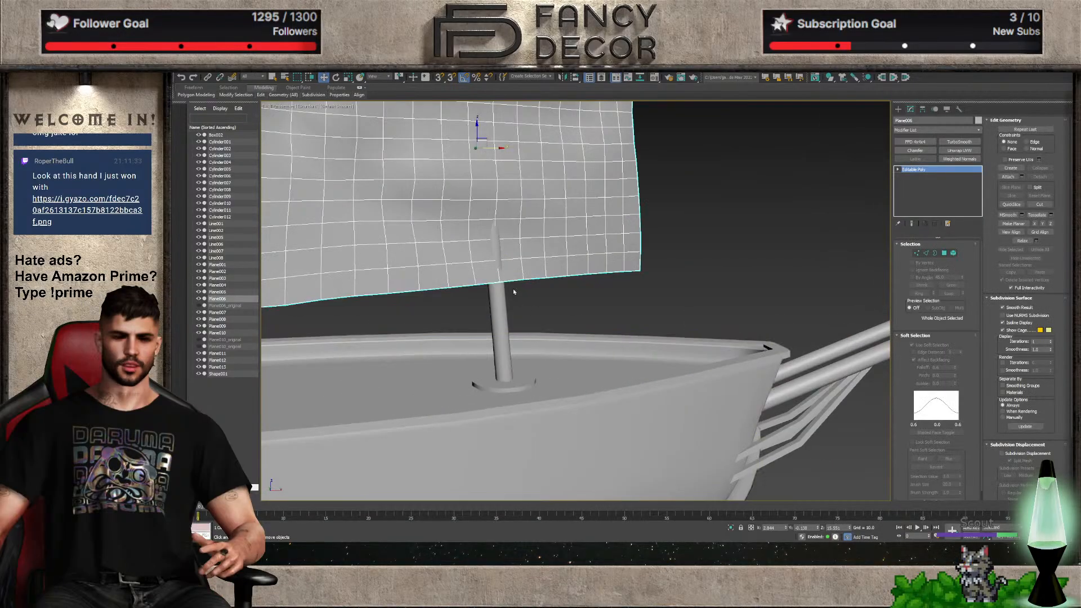
{"action": "left_click", "coordinate": [915, 141]}
{"action": "left_click", "coordinate": [905, 170]}
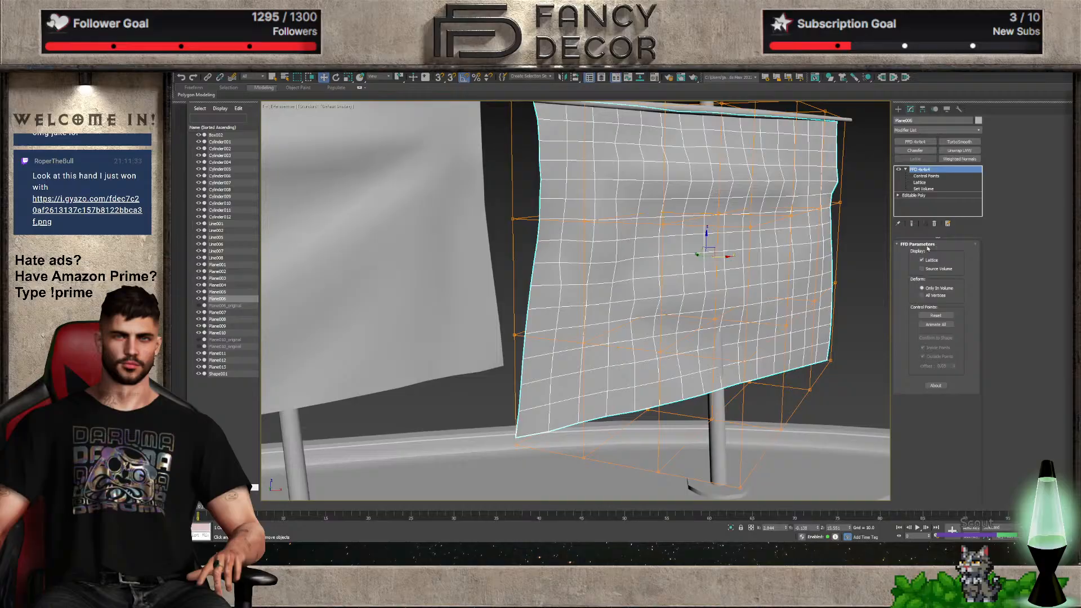
Reset the transform of the foremast's lowest sail and return its modifier stack to a plain Editable Poly
{"action": "left_click", "coordinate": [959, 109]}
{"action": "left_click", "coordinate": [936, 201]}
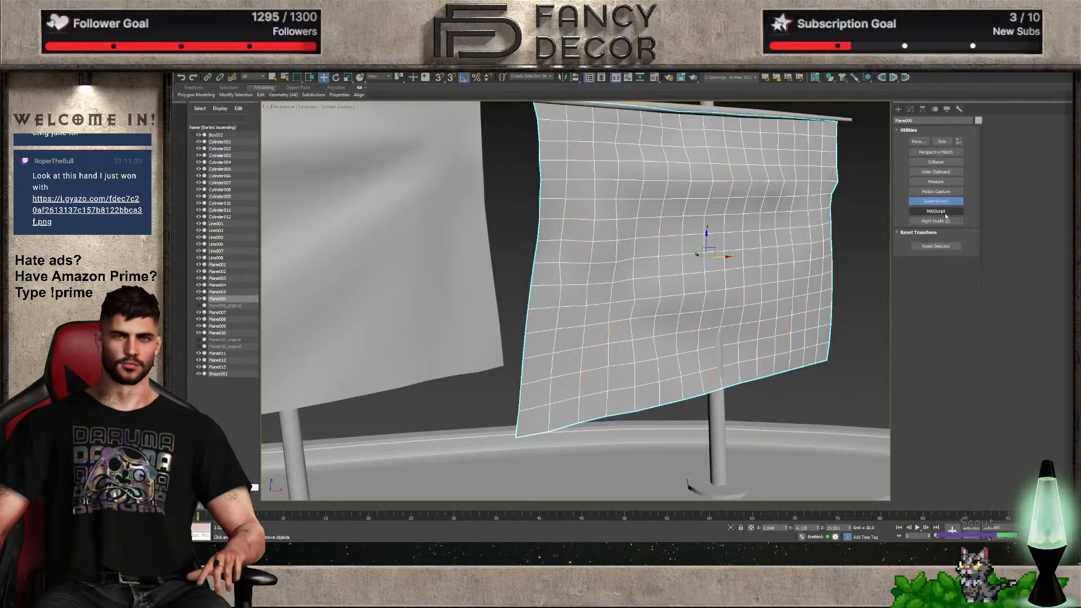
{"action": "left_click", "coordinate": [936, 246]}
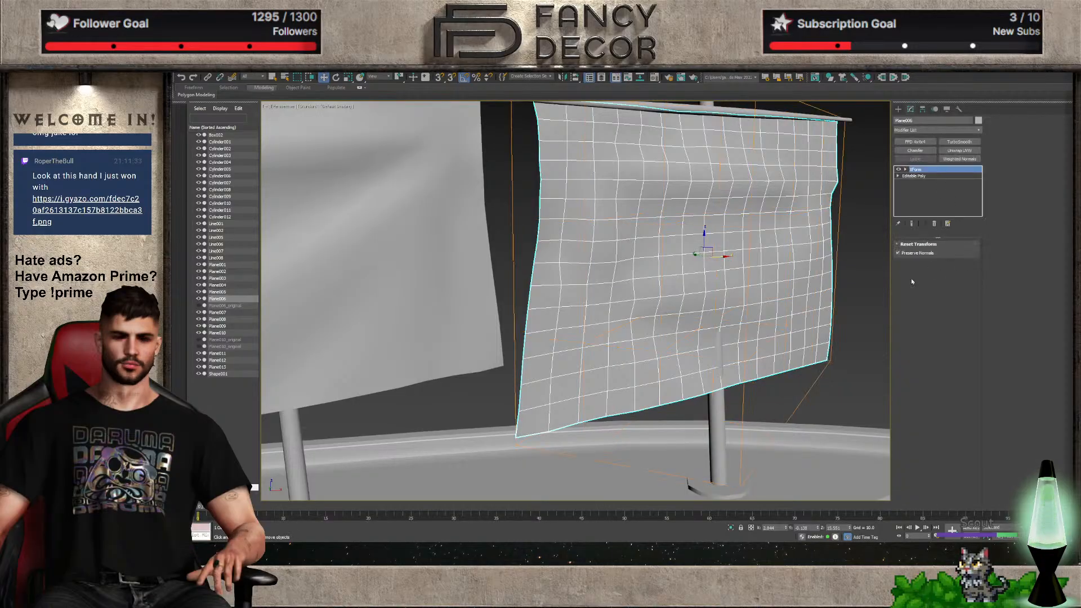
{"action": "left_click", "coordinate": [934, 224]}
{"action": "left_click", "coordinate": [898, 169]}
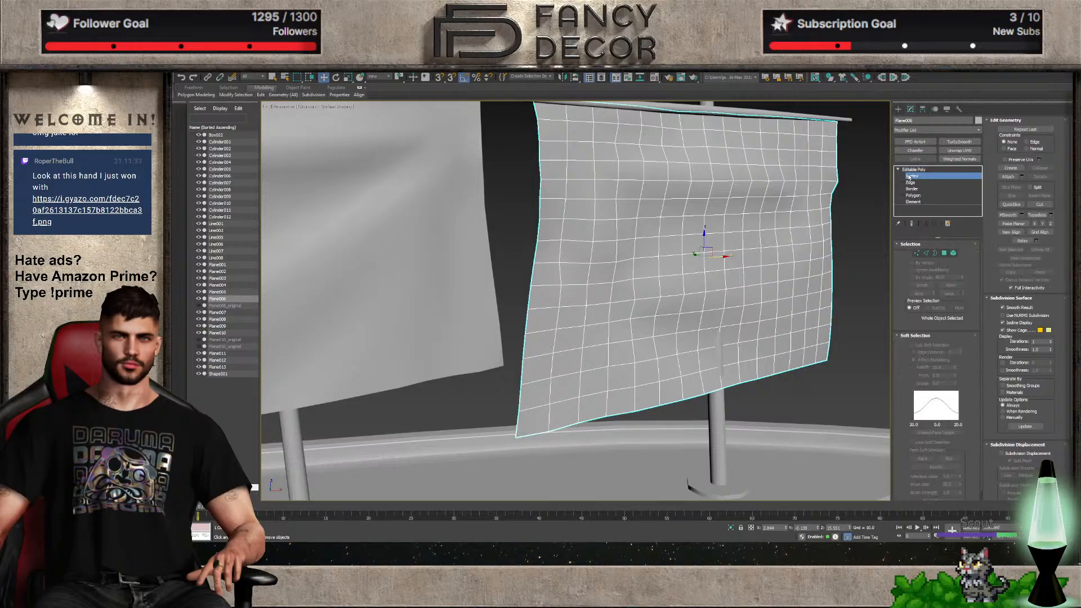
{"action": "left_click", "coordinate": [899, 174]}
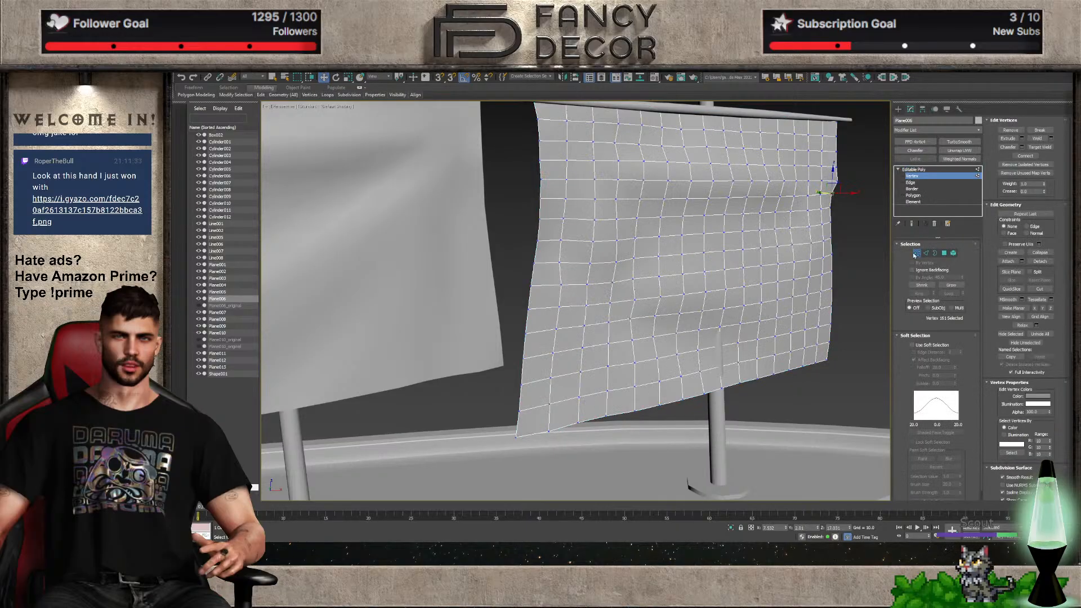
{"action": "left_click", "coordinate": [913, 169]}
{"action": "left_click", "coordinate": [922, 109]}
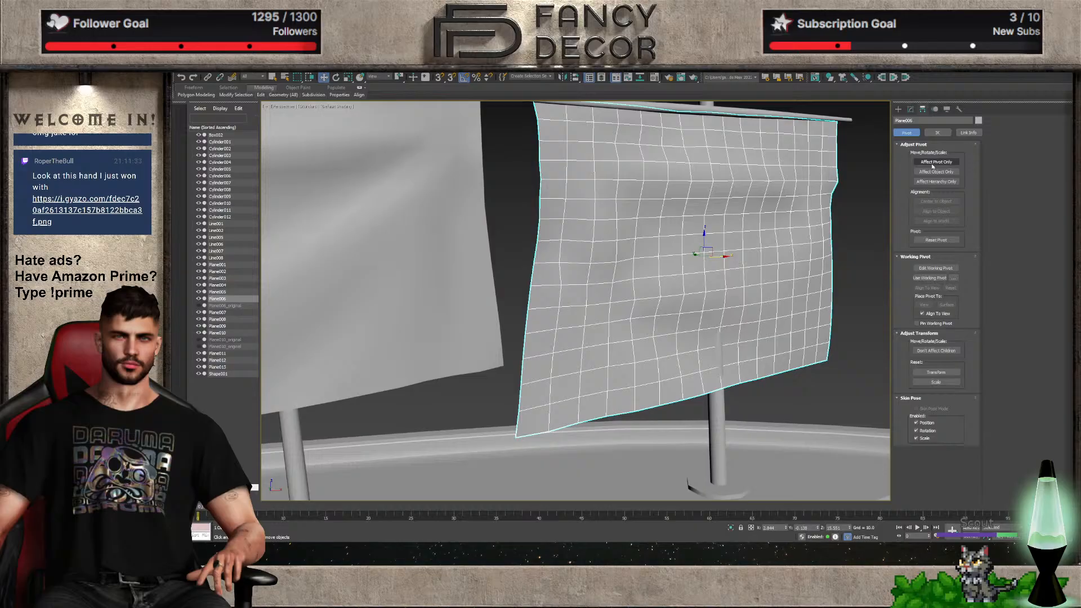
{"action": "left_click", "coordinate": [910, 109]}
Add an FFD 4x4x4 modifier to the foremast's lowest sail and move its lower middle control points to reshape the bottom edge
{"action": "left_click", "coordinate": [915, 141]}
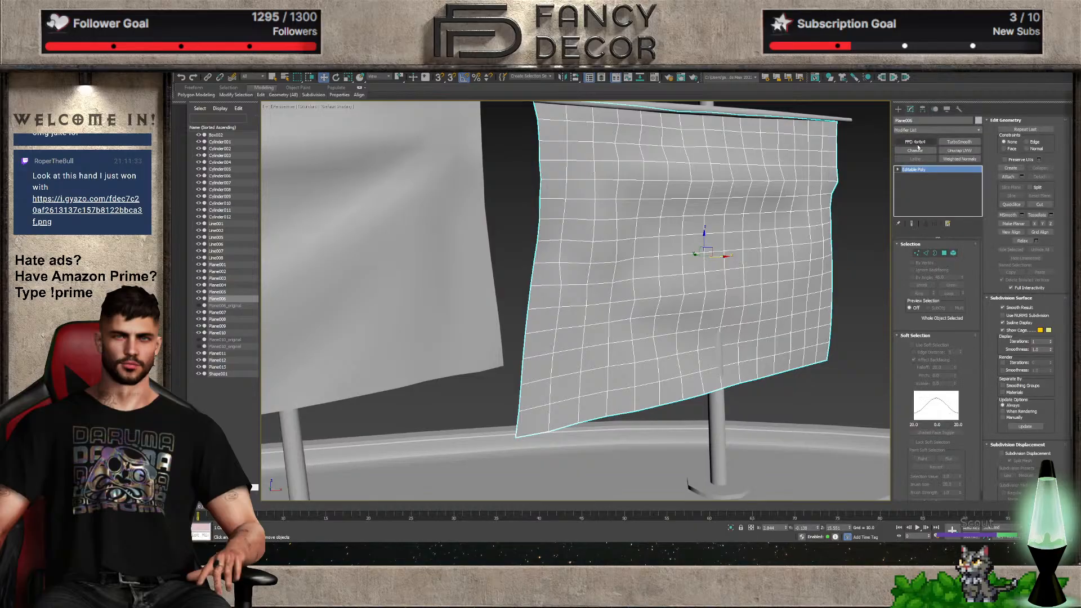
{"action": "middle_click_drag", "start_coordinate": [726, 344], "coordinate": [749, 360], "text": "alt"}
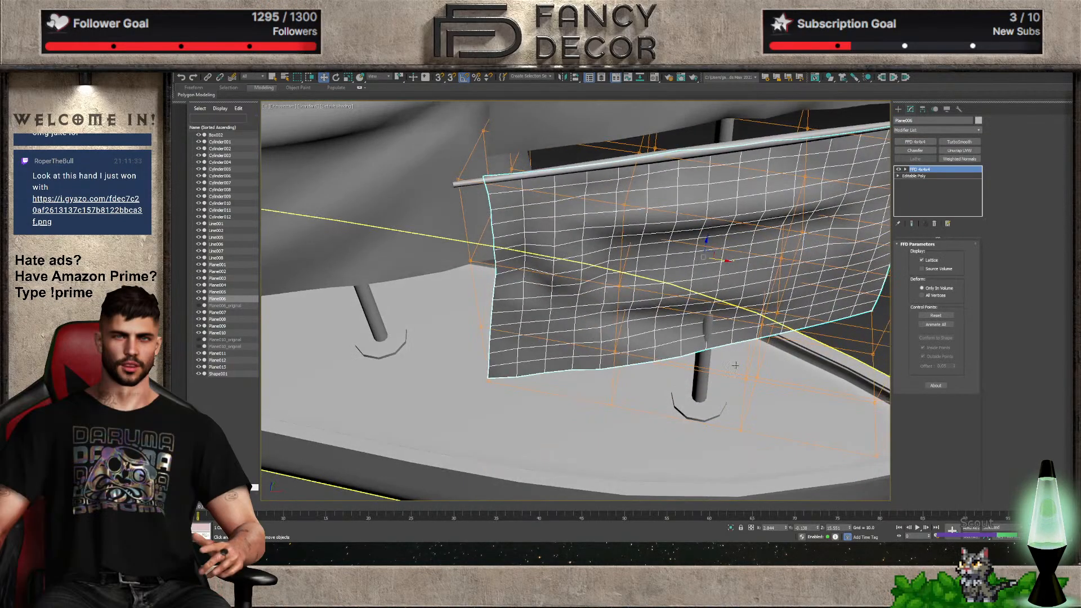
{"action": "left_click", "coordinate": [905, 168]}
{"action": "left_click", "coordinate": [925, 176]}
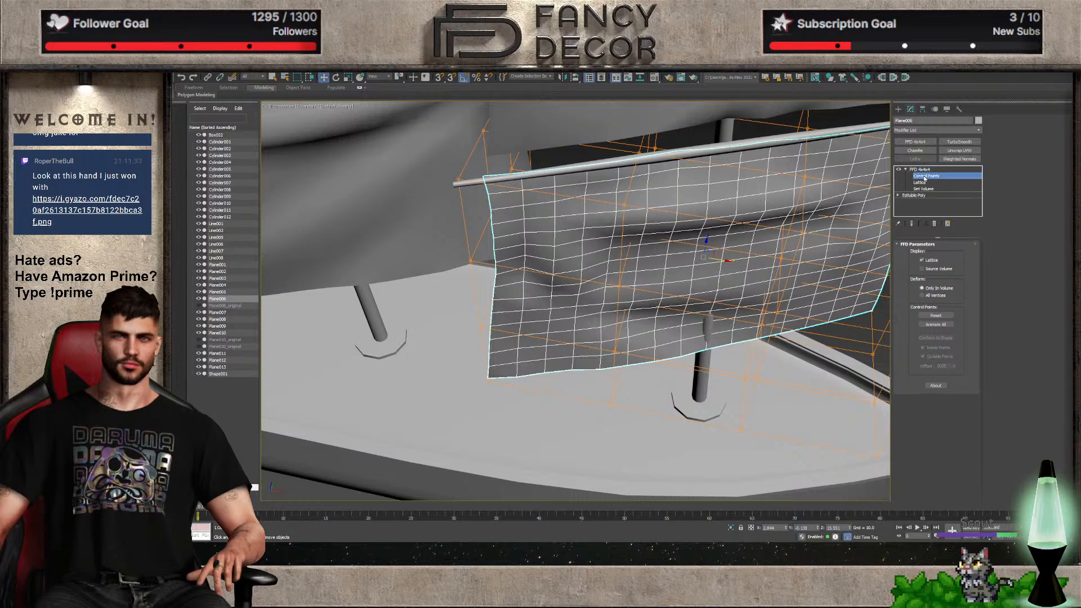
{"action": "left_click", "coordinate": [698, 339]}
{"action": "middle_click_drag", "start_coordinate": [698, 340], "coordinate": [693, 328], "text": "alt"}
{"action": "left_click_drag", "start_coordinate": [693, 327], "coordinate": [723, 308]}
{"action": "left_click_drag", "start_coordinate": [826, 426], "coordinate": [826, 427]}
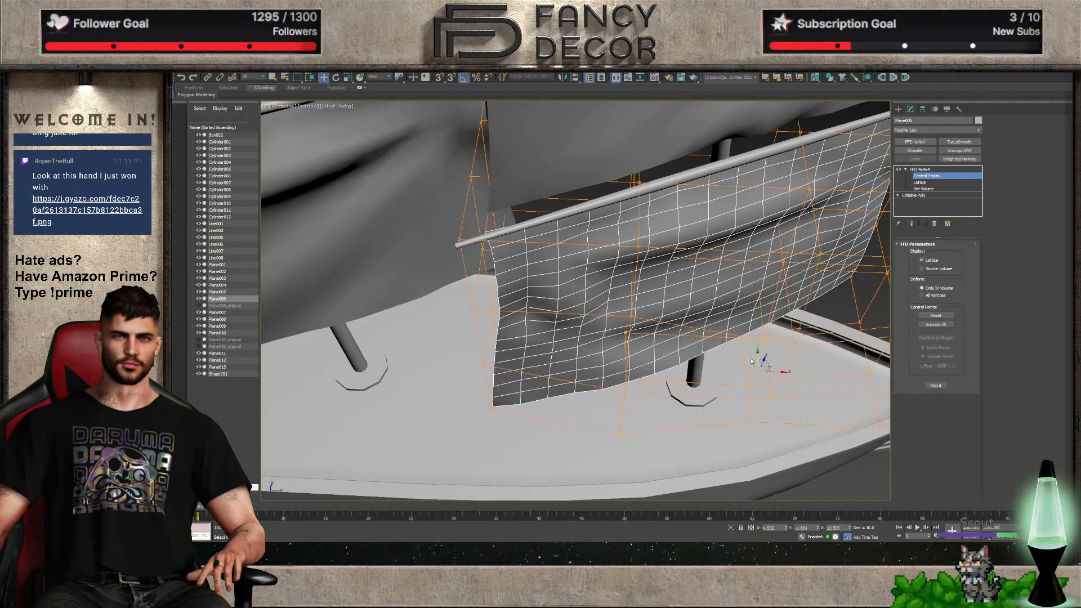
{"action": "left_click_drag", "start_coordinate": [759, 356], "coordinate": [770, 350]}
Collapse the foremast sail's FFD modifier into the Editable Poly and clear the selection
{"action": "middle_click_drag", "start_coordinate": [777, 347], "coordinate": [850, 225], "text": "alt"}
{"action": "left_click", "coordinate": [935, 170]}
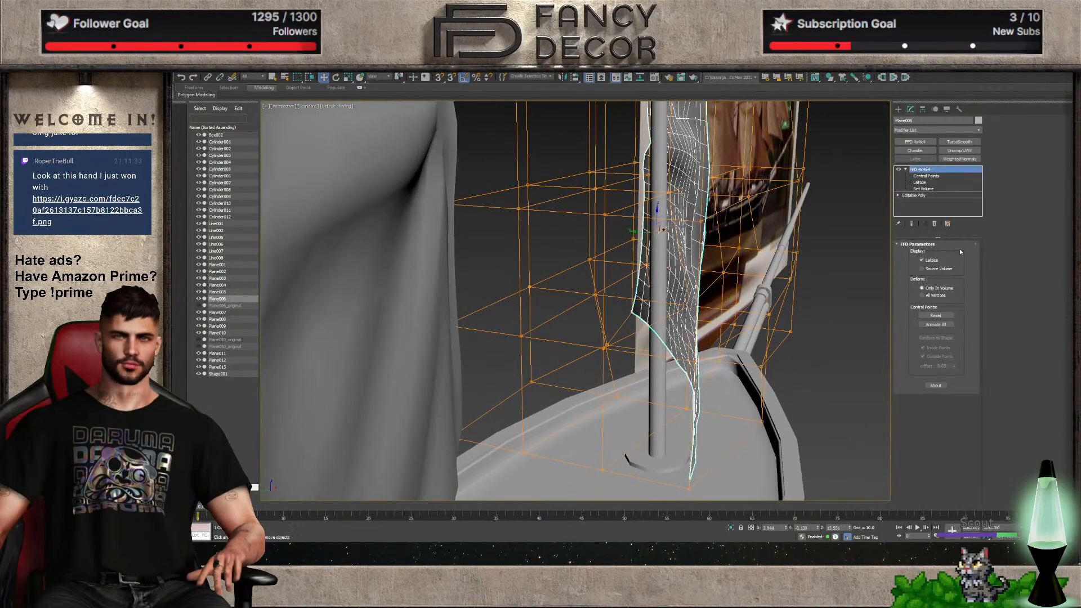
{"action": "scroll", "coordinate": [665, 327], "scroll_direction": "down", "scroll_amount": 10}
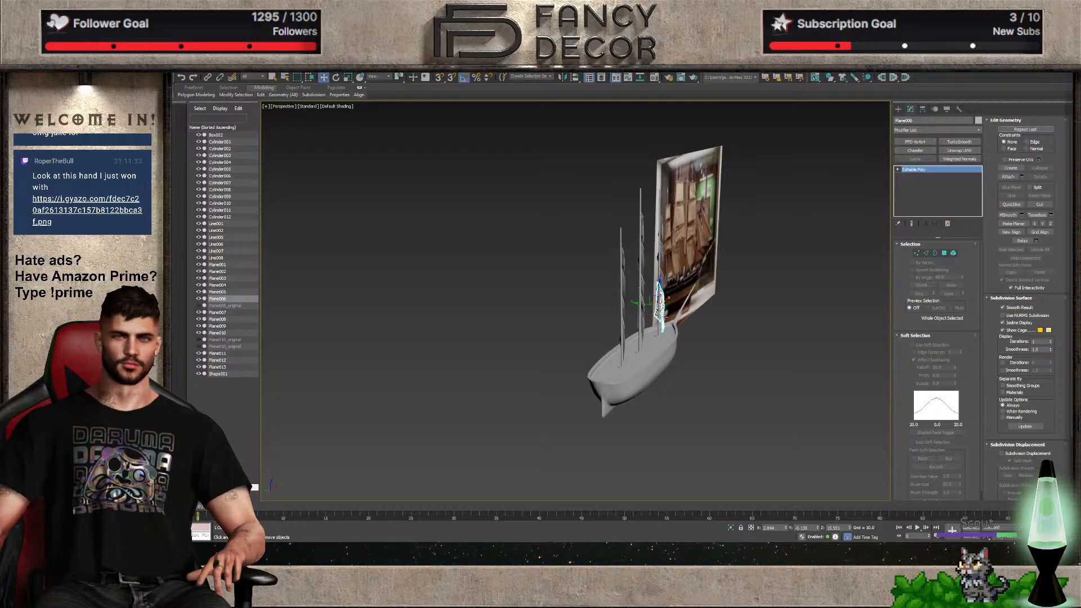
{"action": "middle_click_drag", "start_coordinate": [665, 327], "coordinate": [618, 316], "text": "alt"}
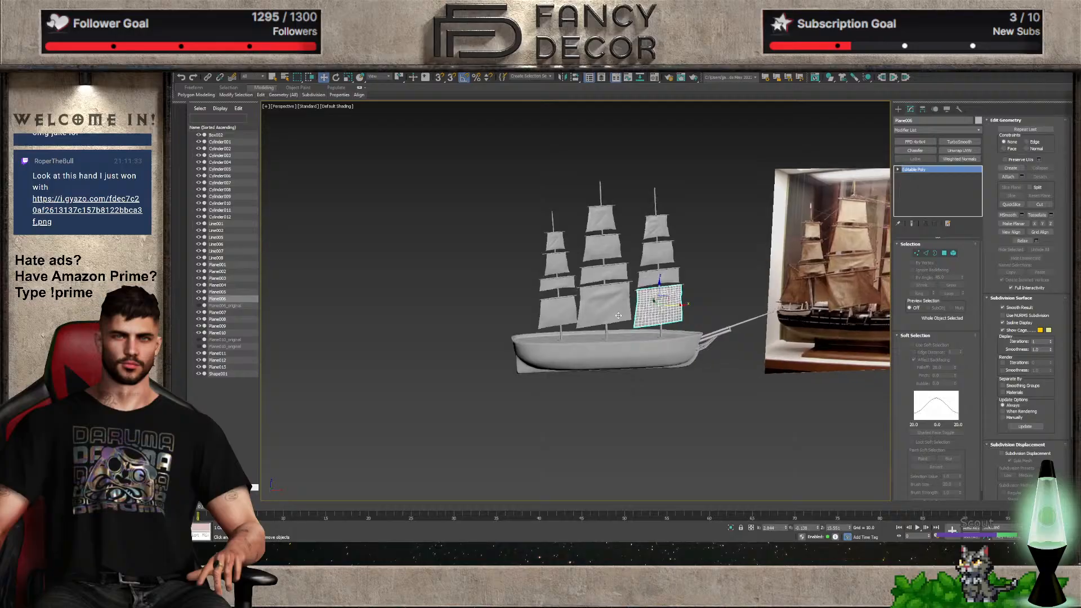
{"action": "left_click", "coordinate": [722, 257]}
{"action": "scroll", "coordinate": [721, 256], "scroll_direction": "down", "scroll_amount": 3}
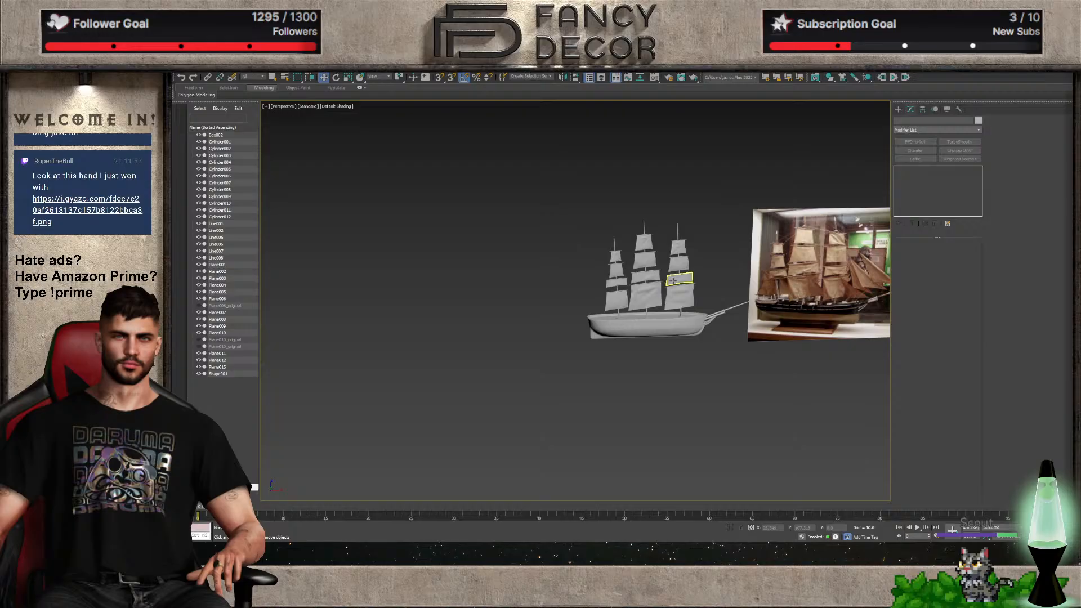
Compare the masts and sails of the whole ship with the reference photo
{"action": "middle_click_drag", "start_coordinate": [688, 277], "coordinate": [630, 307], "text": "alt"}
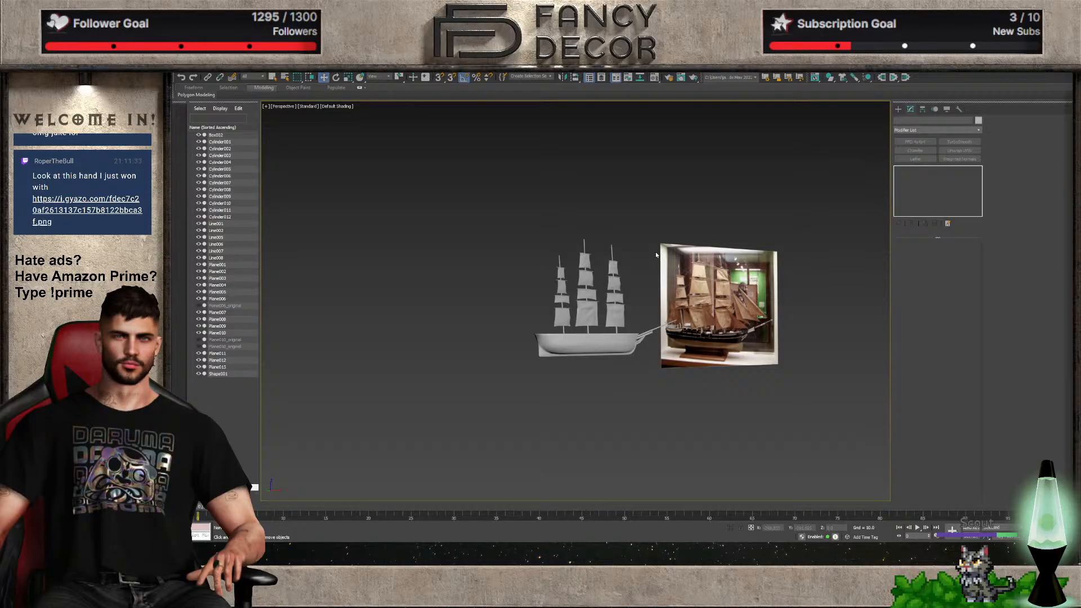
{"action": "scroll", "coordinate": [633, 298], "scroll_direction": "up", "scroll_amount": 6}
{"action": "scroll", "coordinate": [638, 283], "scroll_direction": "down", "scroll_amount": 1}
{"action": "middle_click_drag", "start_coordinate": [618, 308], "coordinate": [622, 294]}
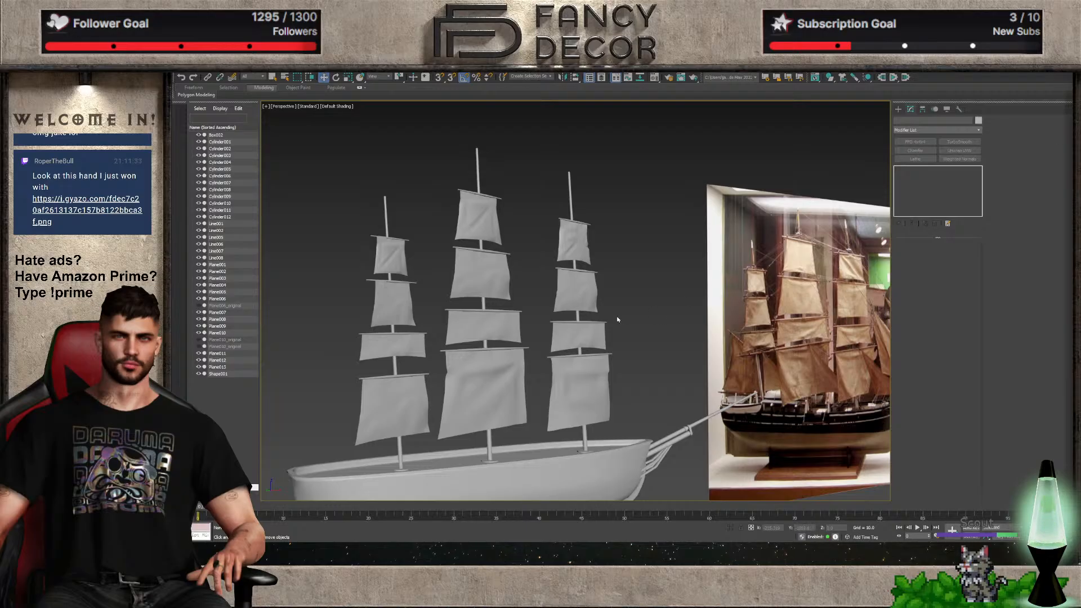
{"action": "scroll", "coordinate": [613, 314], "scroll_direction": "down", "scroll_amount": 4}
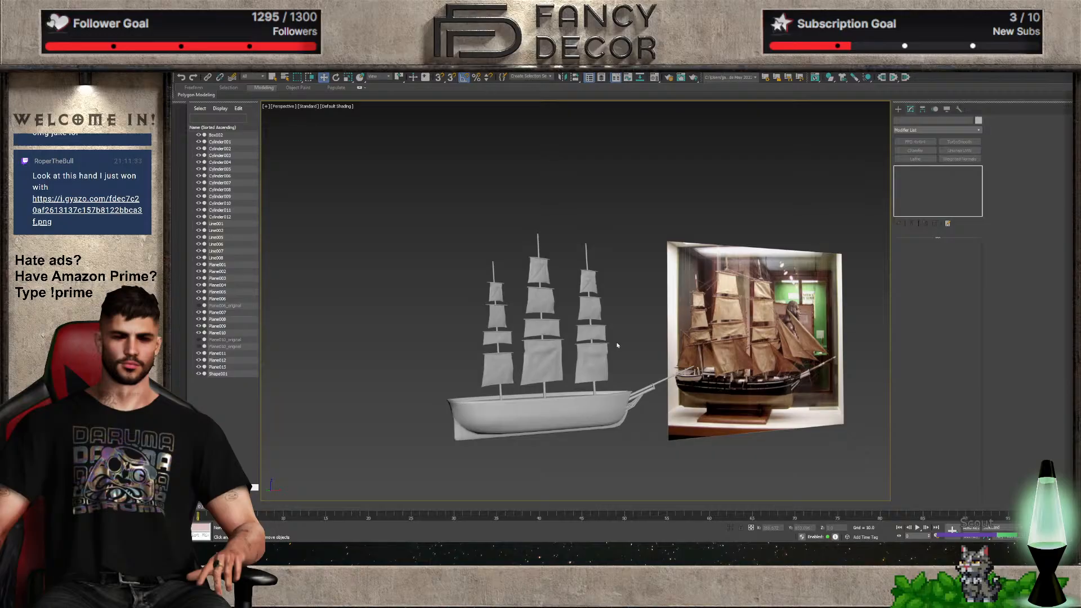
{"action": "middle_click_drag", "start_coordinate": [633, 343], "coordinate": [625, 347], "text": "alt"}
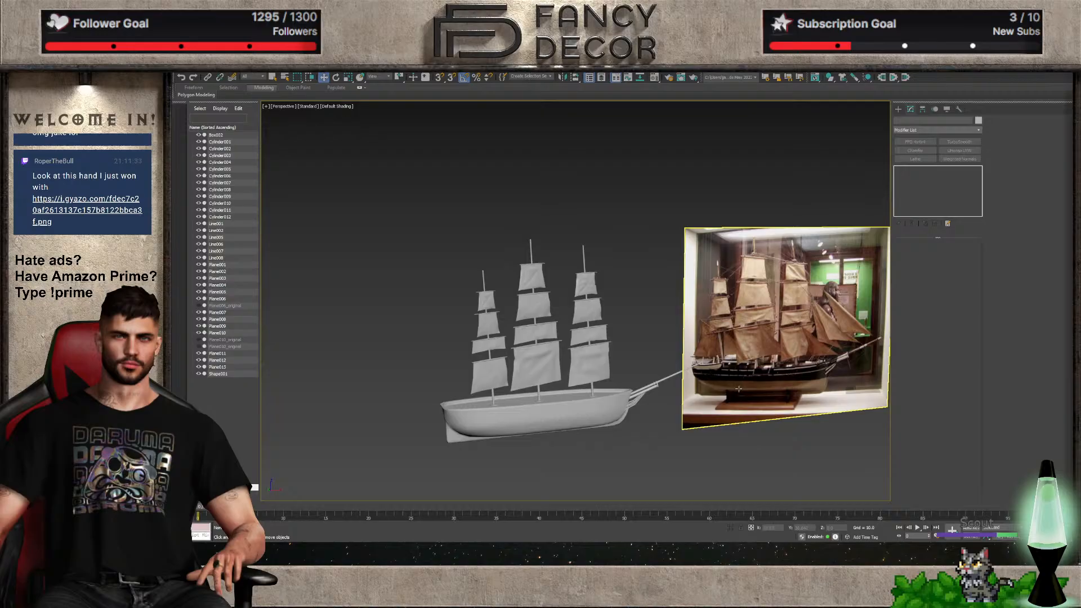
Examine the hull, deck details, stern boat and lower sails in the reference photo and compare them with the model
{"action": "scroll", "coordinate": [725, 372], "scroll_direction": "up", "scroll_amount": 5}
{"action": "middle_click_drag", "start_coordinate": [733, 352], "coordinate": [551, 346]}
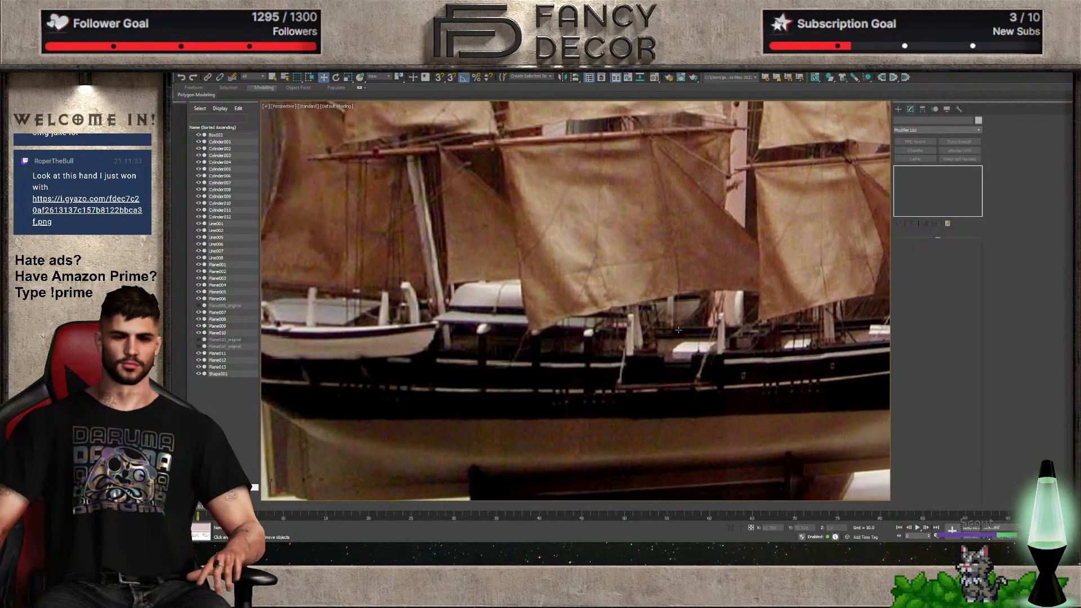
{"action": "middle_click_drag", "start_coordinate": [805, 344], "coordinate": [684, 364]}
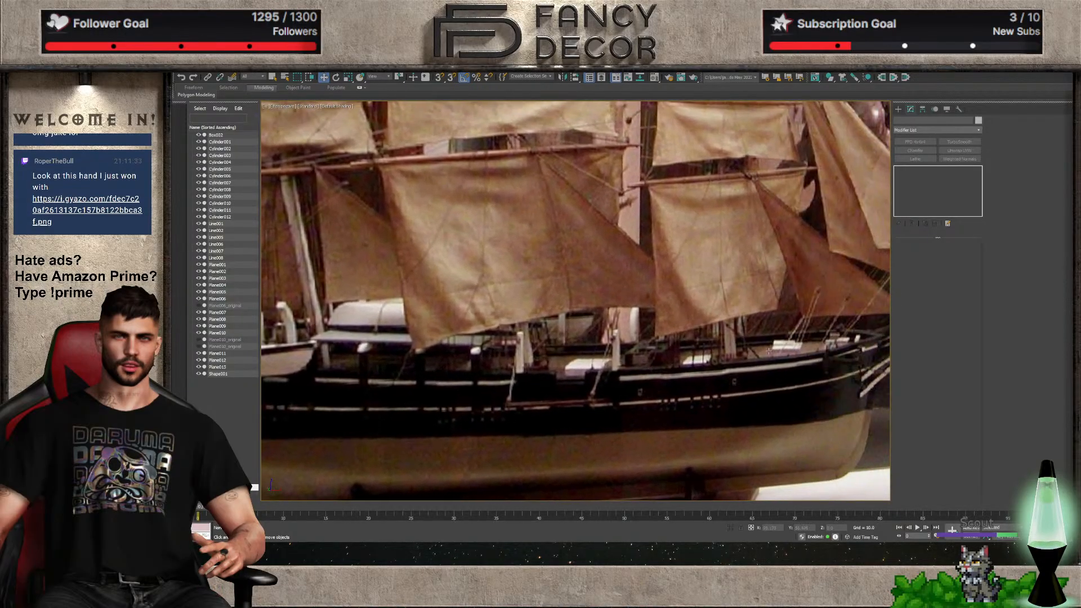
{"action": "middle_click_drag", "start_coordinate": [483, 332], "coordinate": [669, 328]}
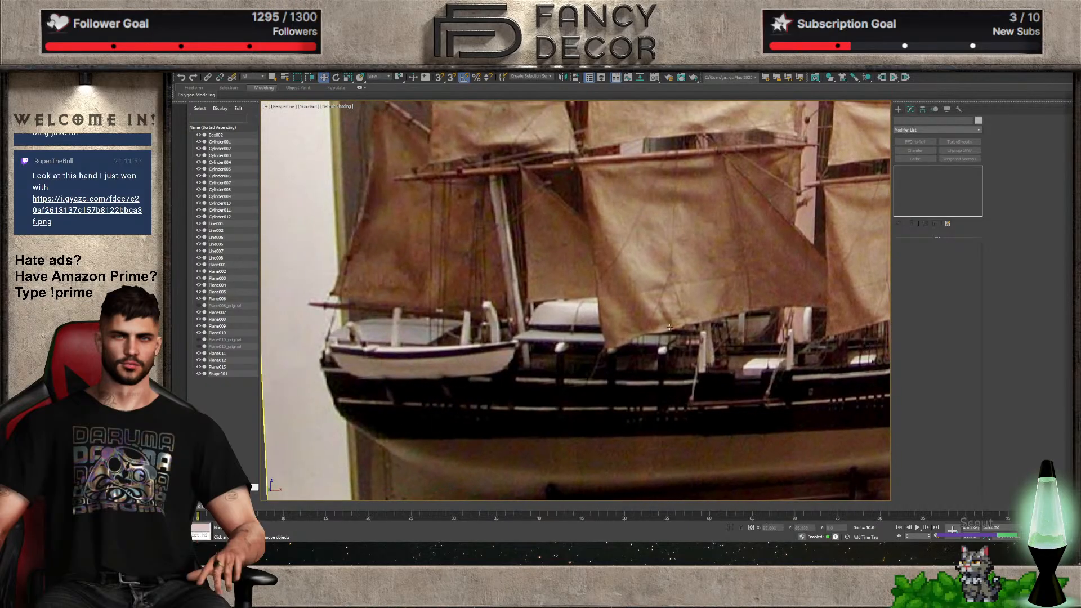
{"action": "scroll", "coordinate": [578, 300], "scroll_direction": "down", "scroll_amount": 10}
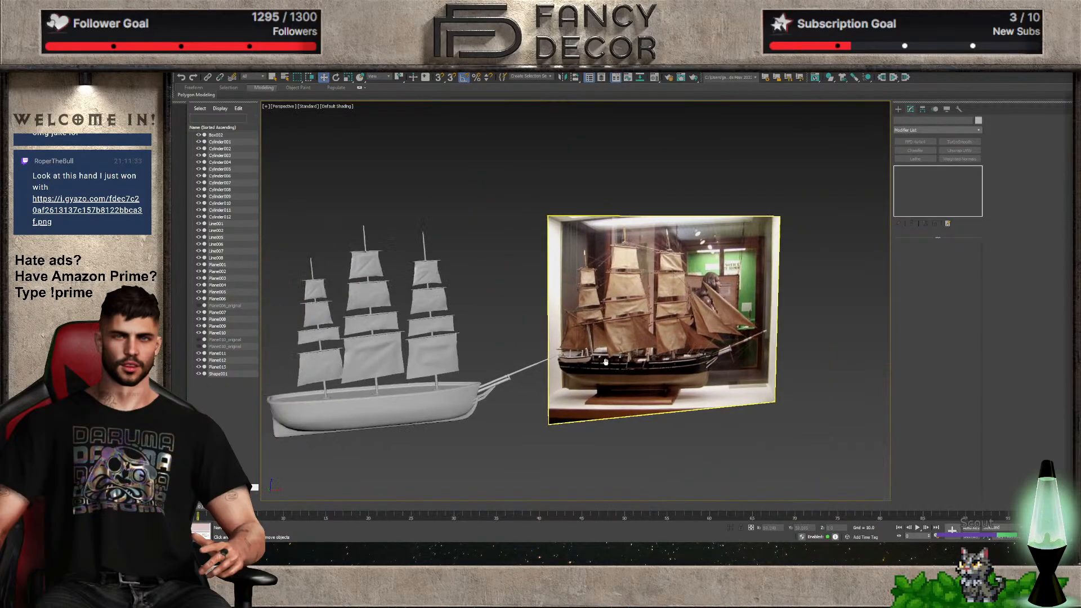
{"action": "scroll", "coordinate": [744, 351], "scroll_direction": "up", "scroll_amount": 8}
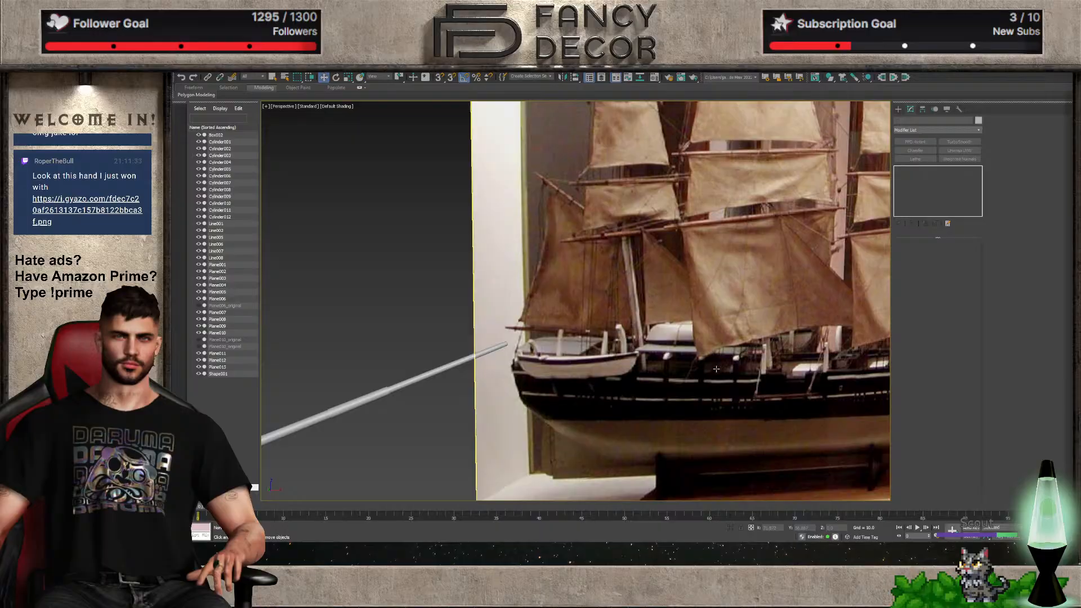
{"action": "scroll", "coordinate": [715, 371], "scroll_direction": "down", "scroll_amount": 3}
{"action": "scroll", "coordinate": [708, 404], "scroll_direction": "down", "scroll_amount": 3}
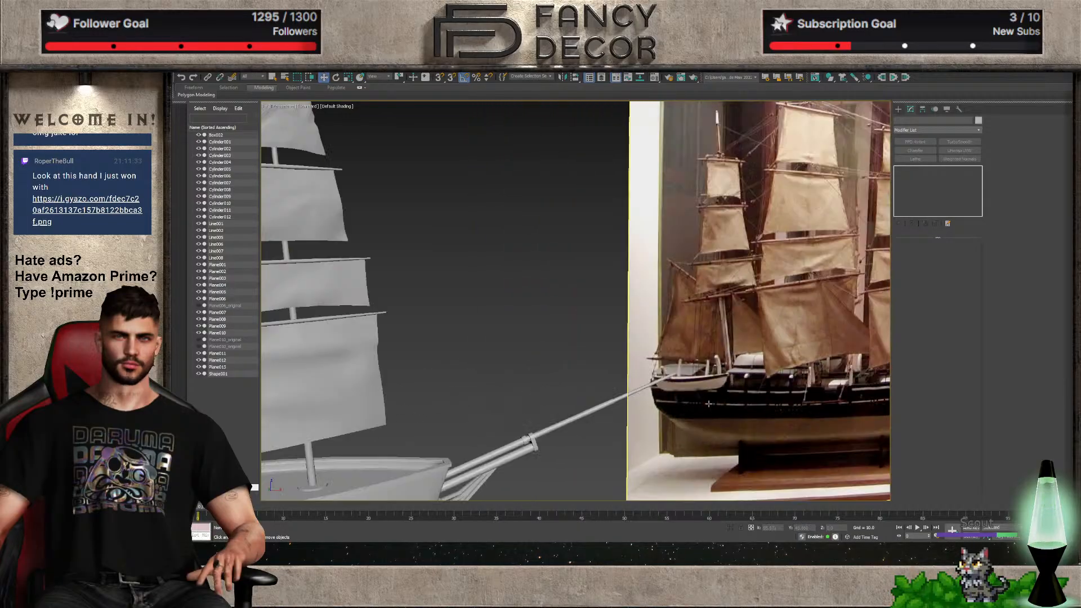
{"action": "scroll", "coordinate": [708, 403], "scroll_direction": "down", "scroll_amount": 3}
{"action": "scroll", "coordinate": [699, 412], "scroll_direction": "down", "scroll_amount": 2}
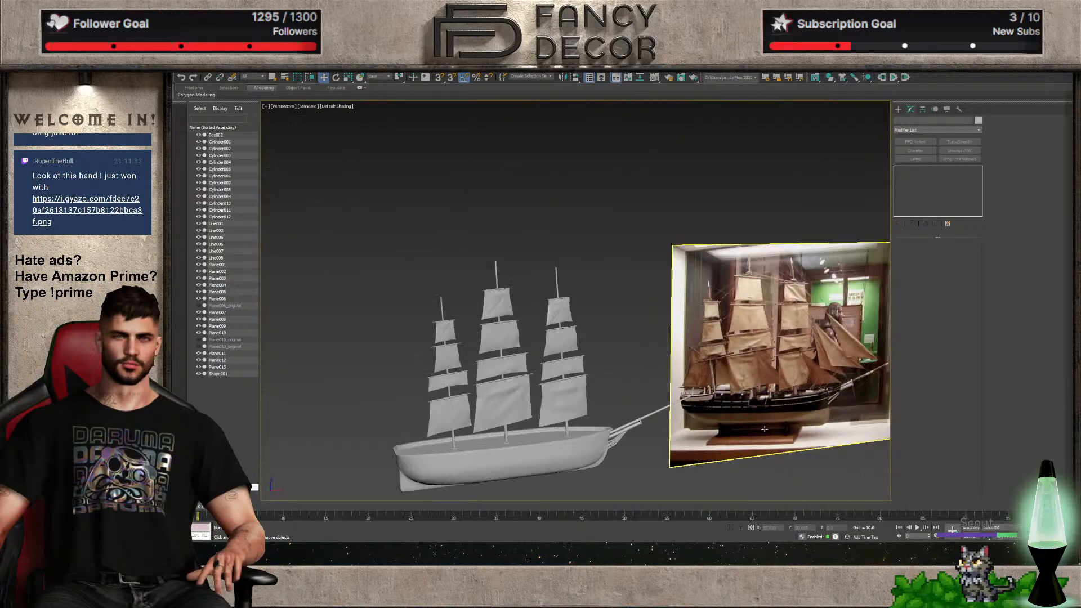
{"action": "middle_click_drag", "start_coordinate": [740, 428], "coordinate": [770, 379]}
{"action": "scroll", "coordinate": [739, 383], "scroll_direction": "up", "scroll_amount": 2}
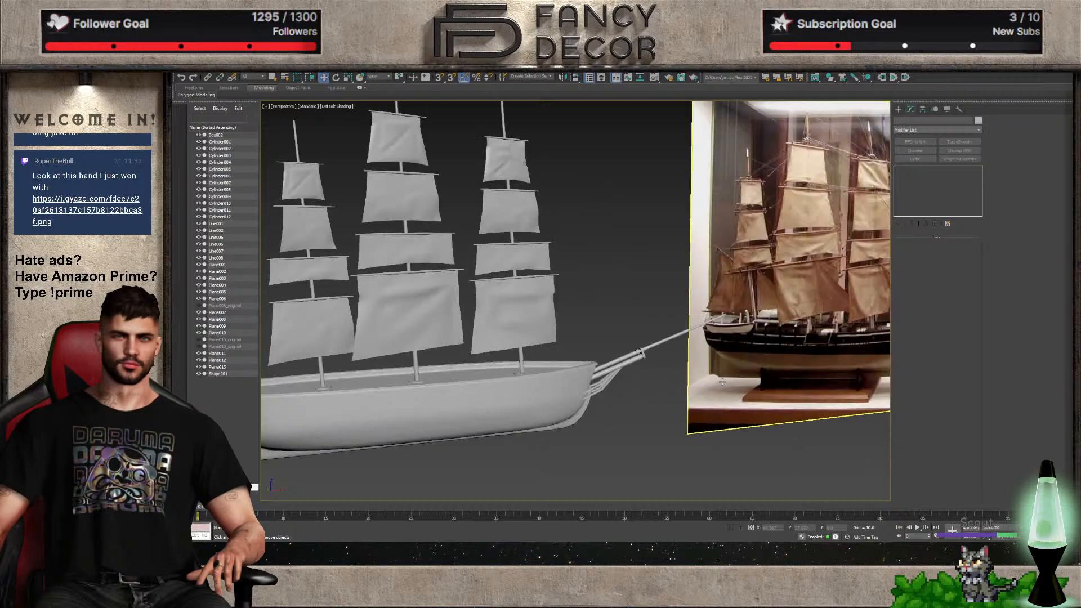
{"action": "scroll", "coordinate": [723, 383], "scroll_direction": "up", "scroll_amount": 3}
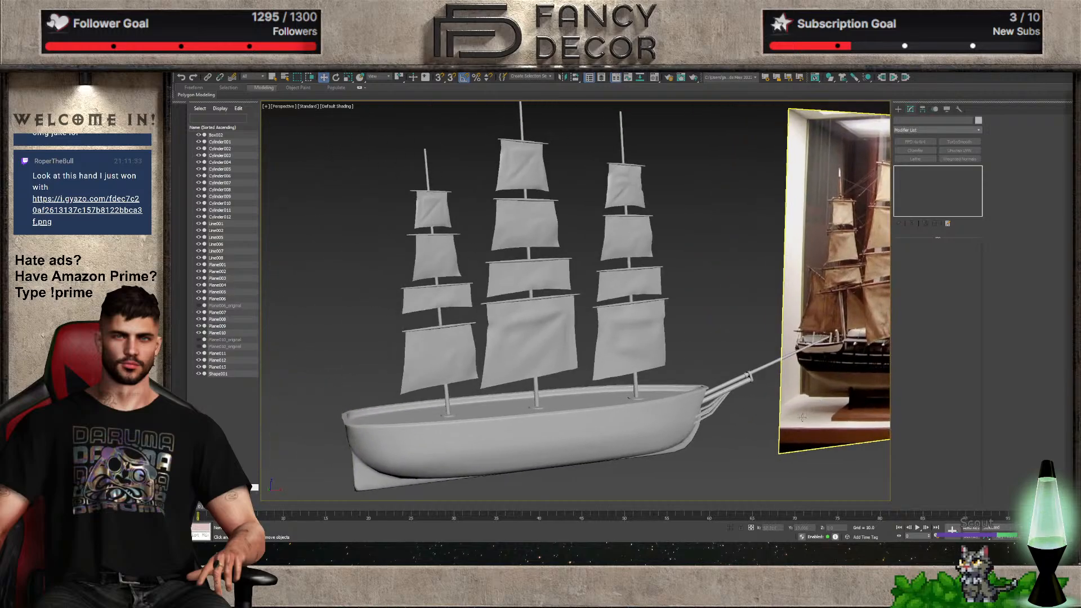
{"action": "middle_click_drag", "start_coordinate": [805, 414], "coordinate": [786, 406]}
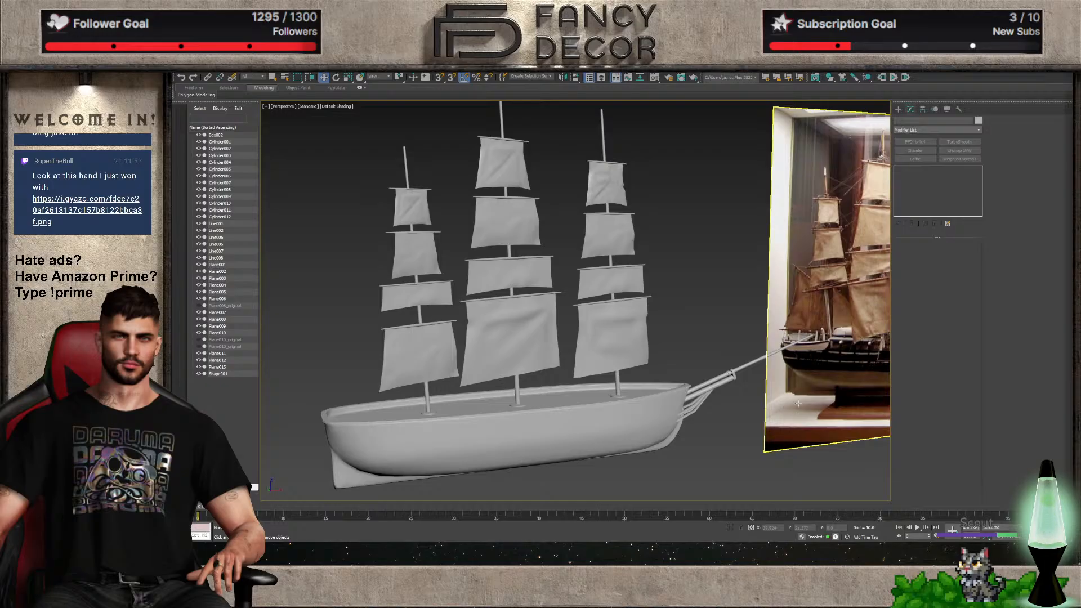
{"action": "scroll", "coordinate": [798, 402], "scroll_direction": "up", "scroll_amount": 10}
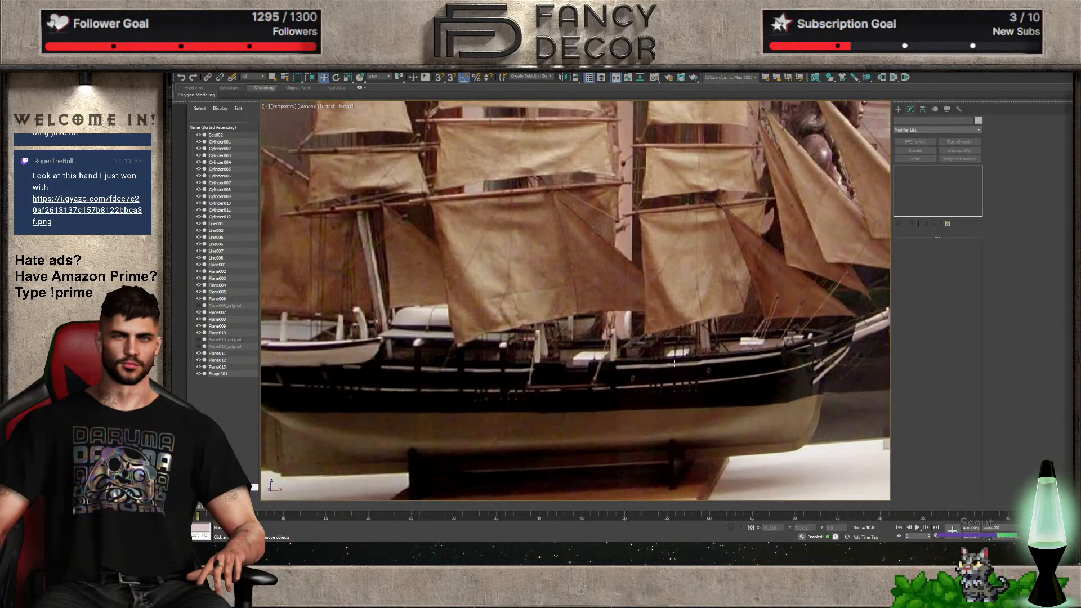
{"action": "scroll", "coordinate": [678, 366], "scroll_direction": "down", "scroll_amount": 10}
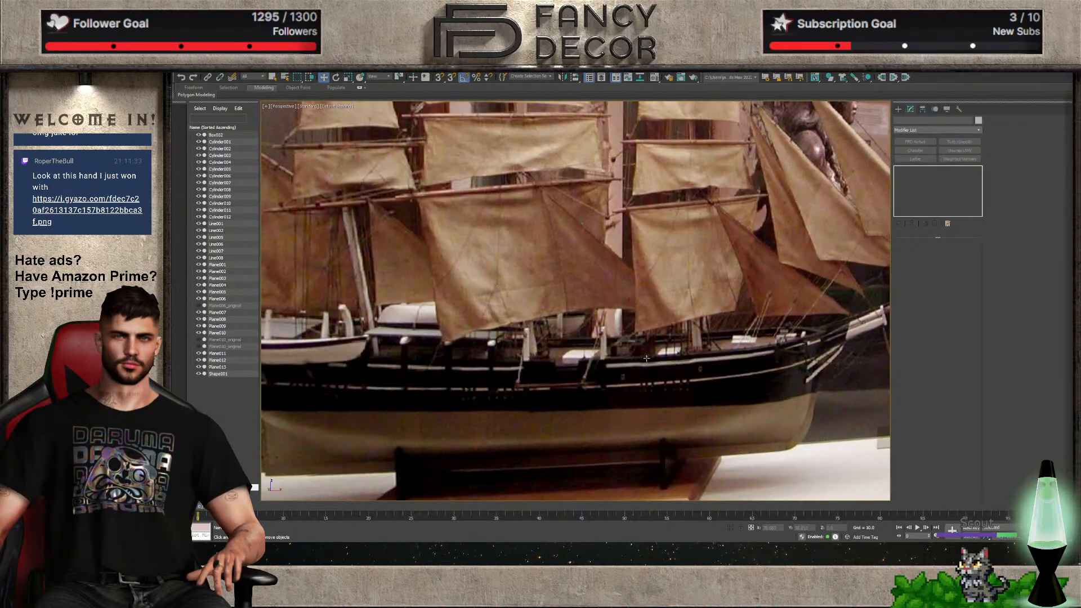
{"action": "scroll", "coordinate": [697, 353], "scroll_direction": "down", "scroll_amount": 5}
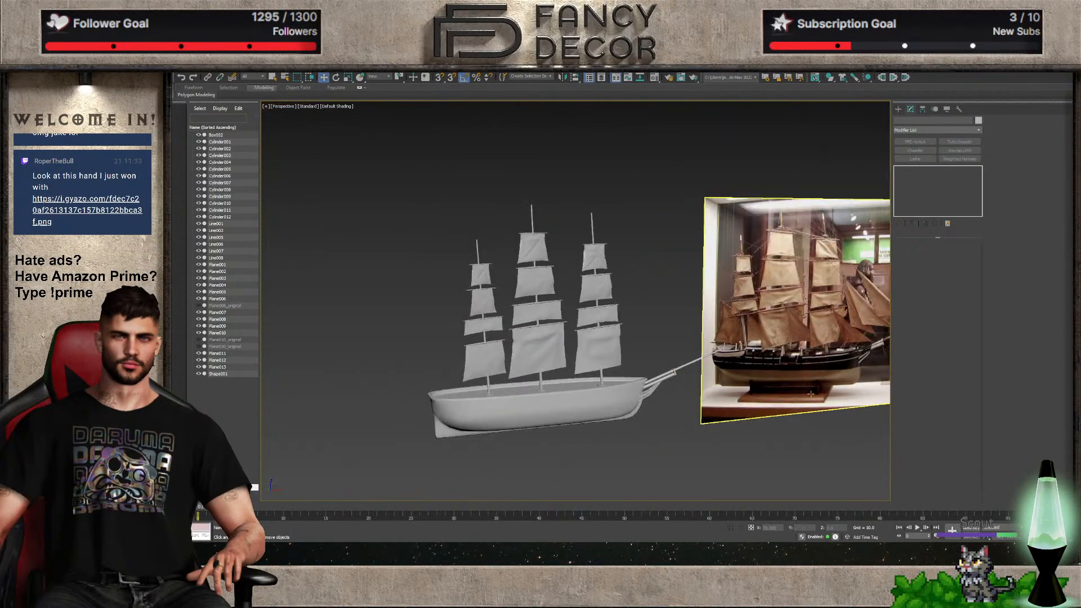